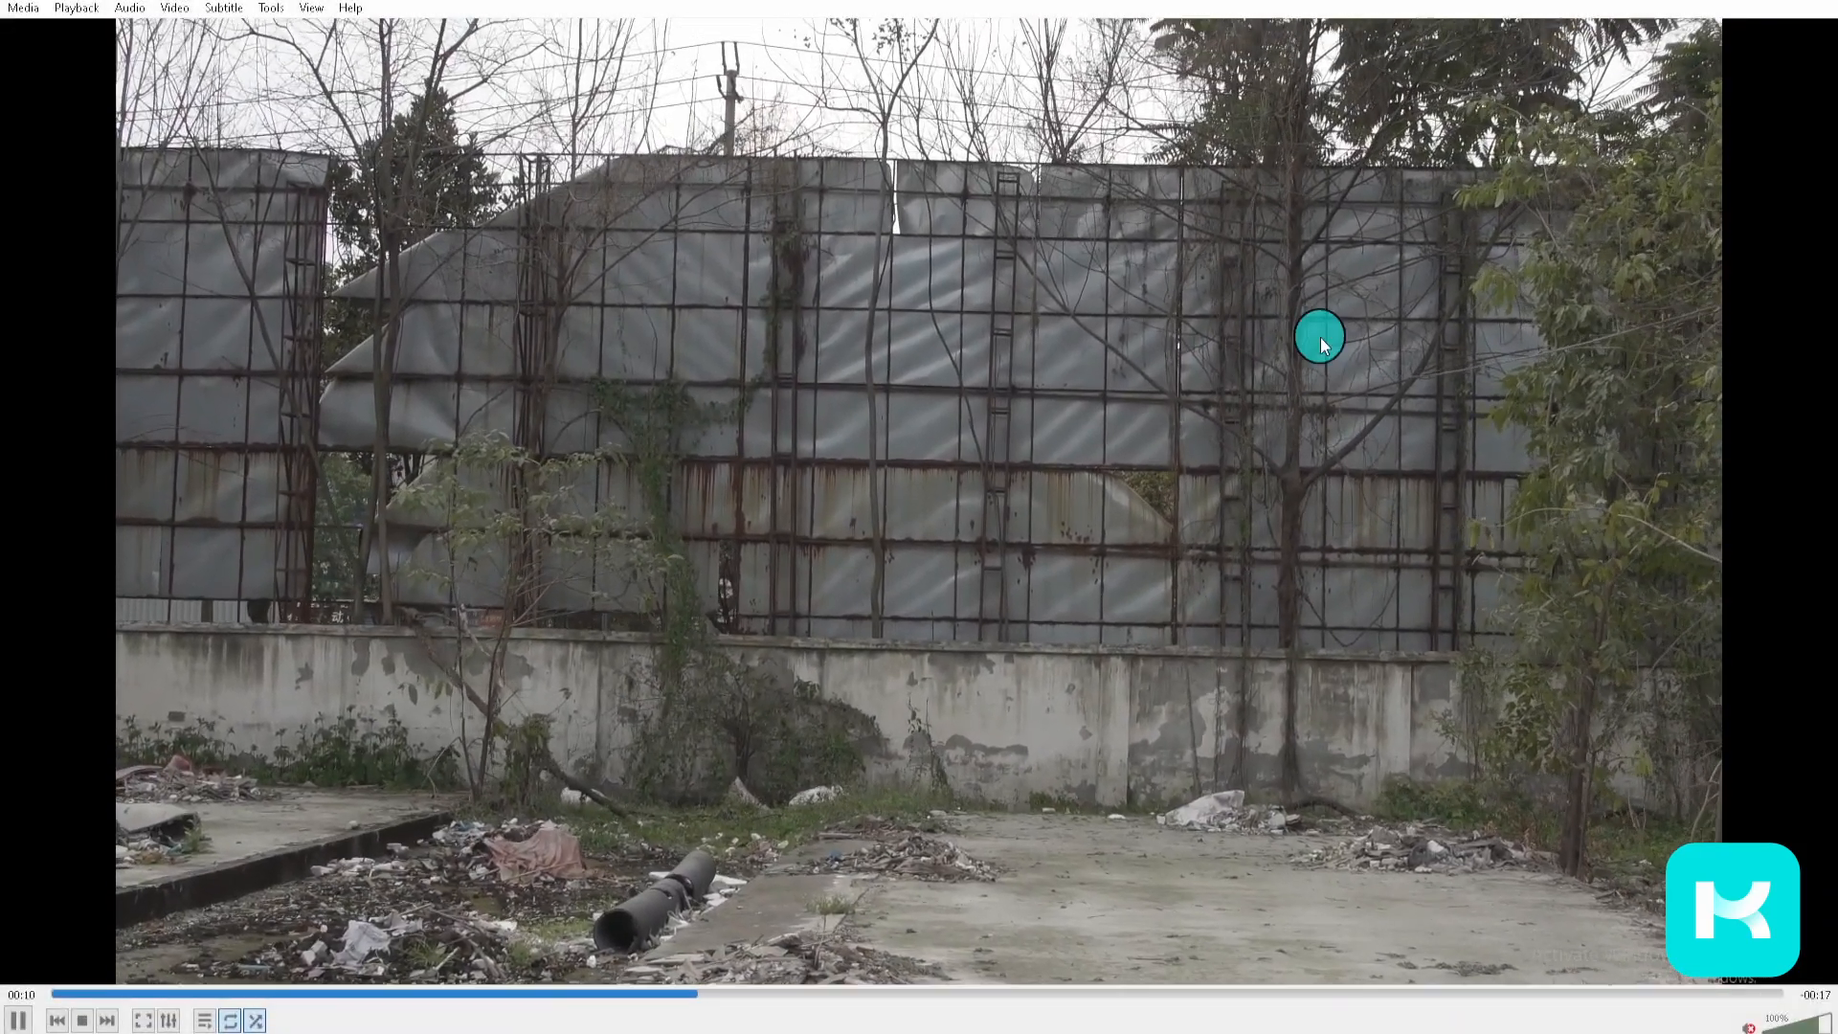
Step: Pause the yard footage and examine the ground and rusted fence up close in the still frame
{"action": "key", "text": "space"}
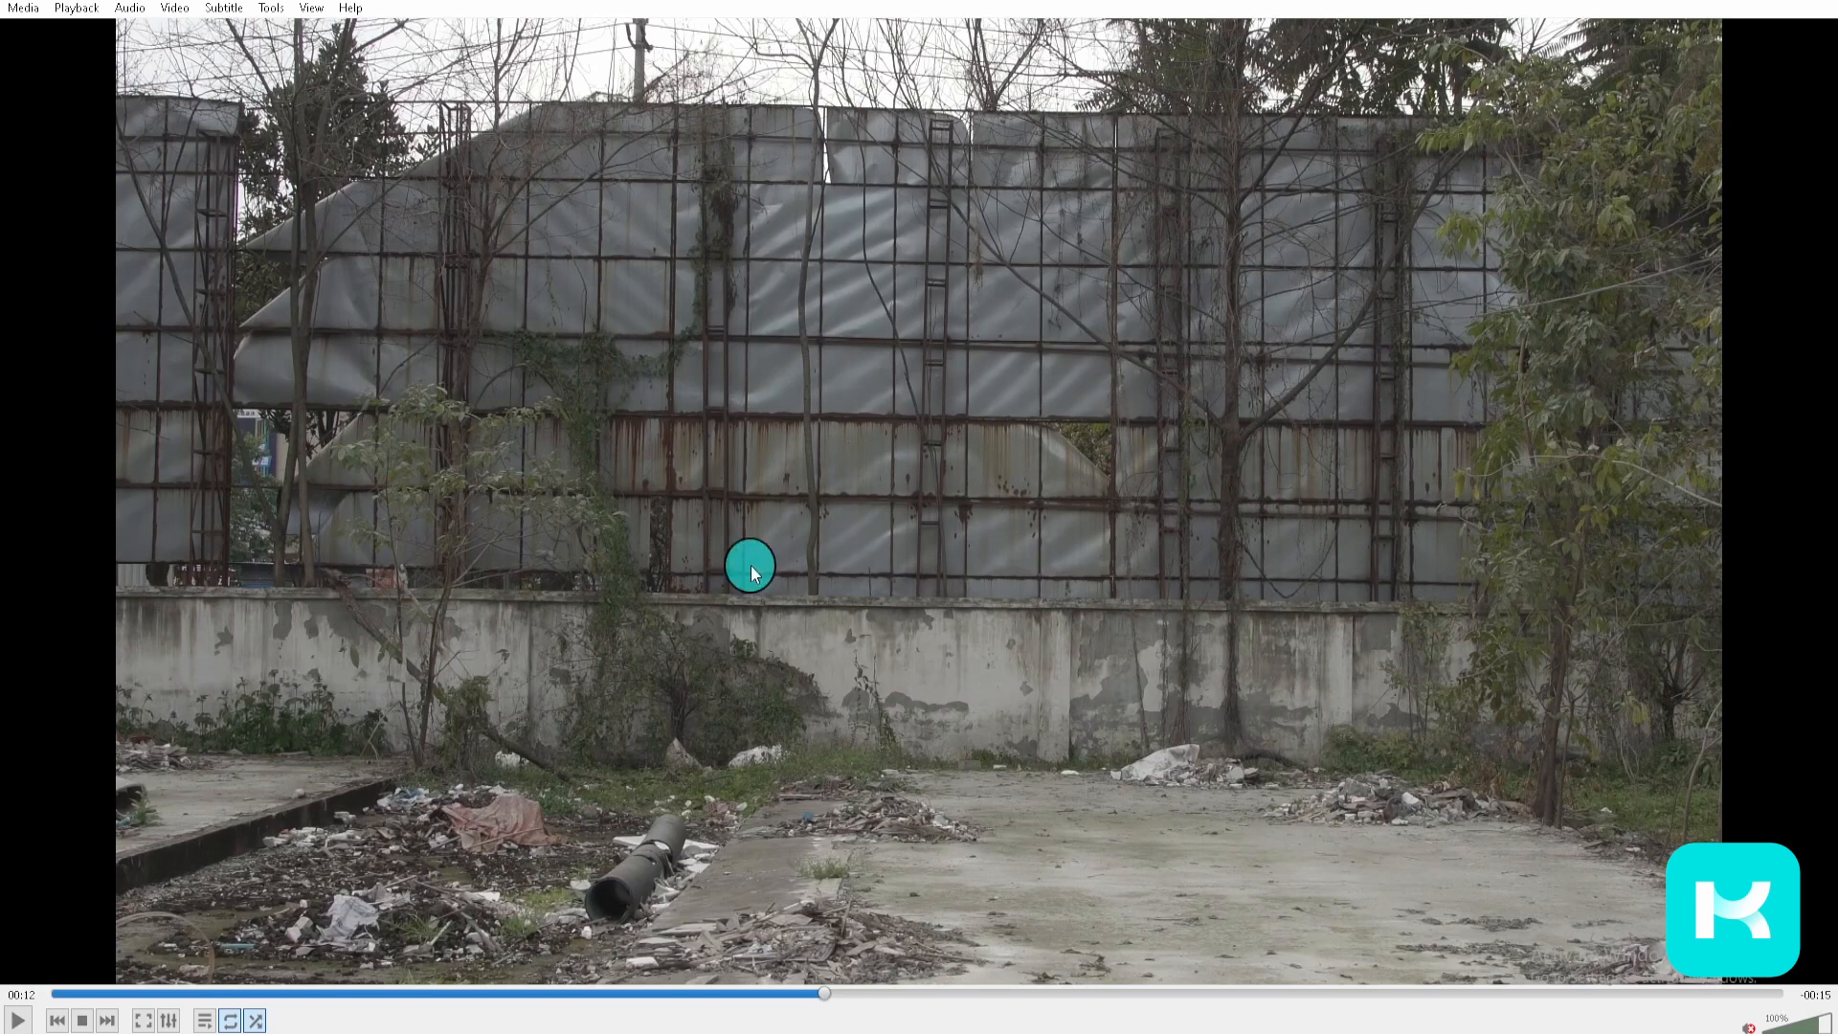
{"action": "scroll", "coordinate": [1489, 307], "scroll_direction": "down", "scroll_amount": 4}
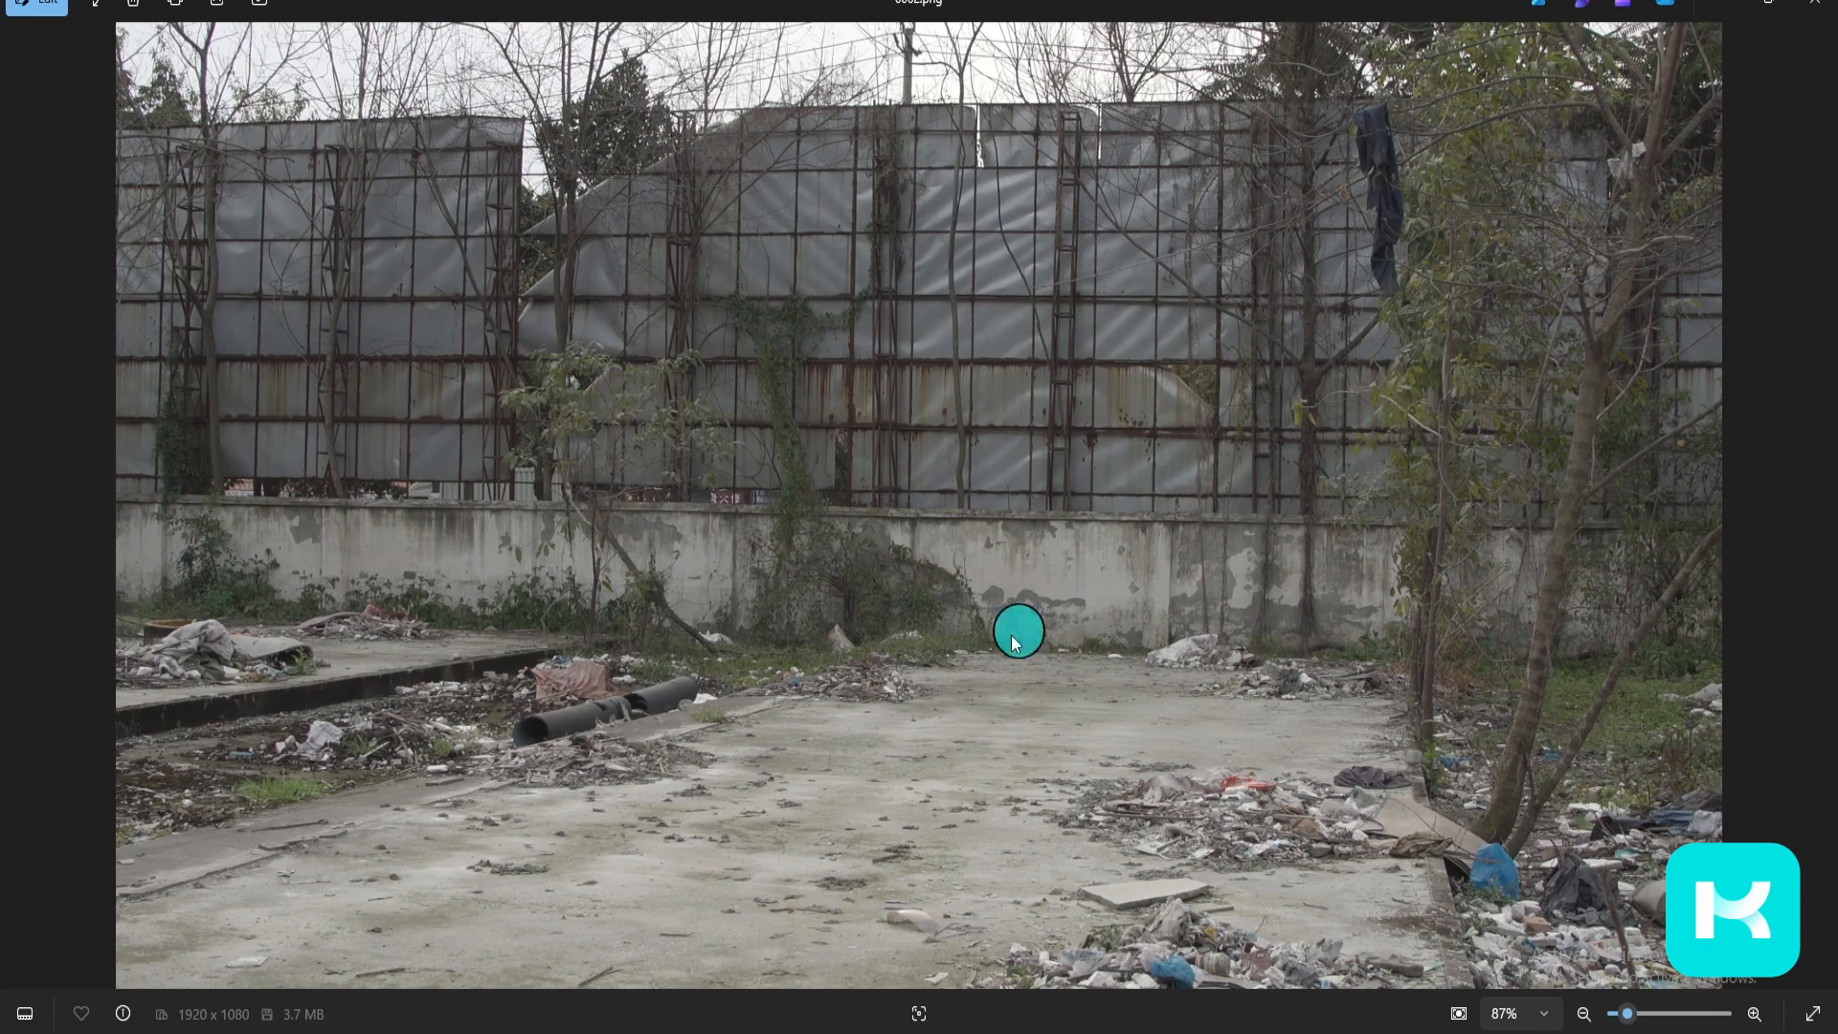
{"action": "scroll", "coordinate": [898, 907], "scroll_direction": "up", "scroll_amount": 5}
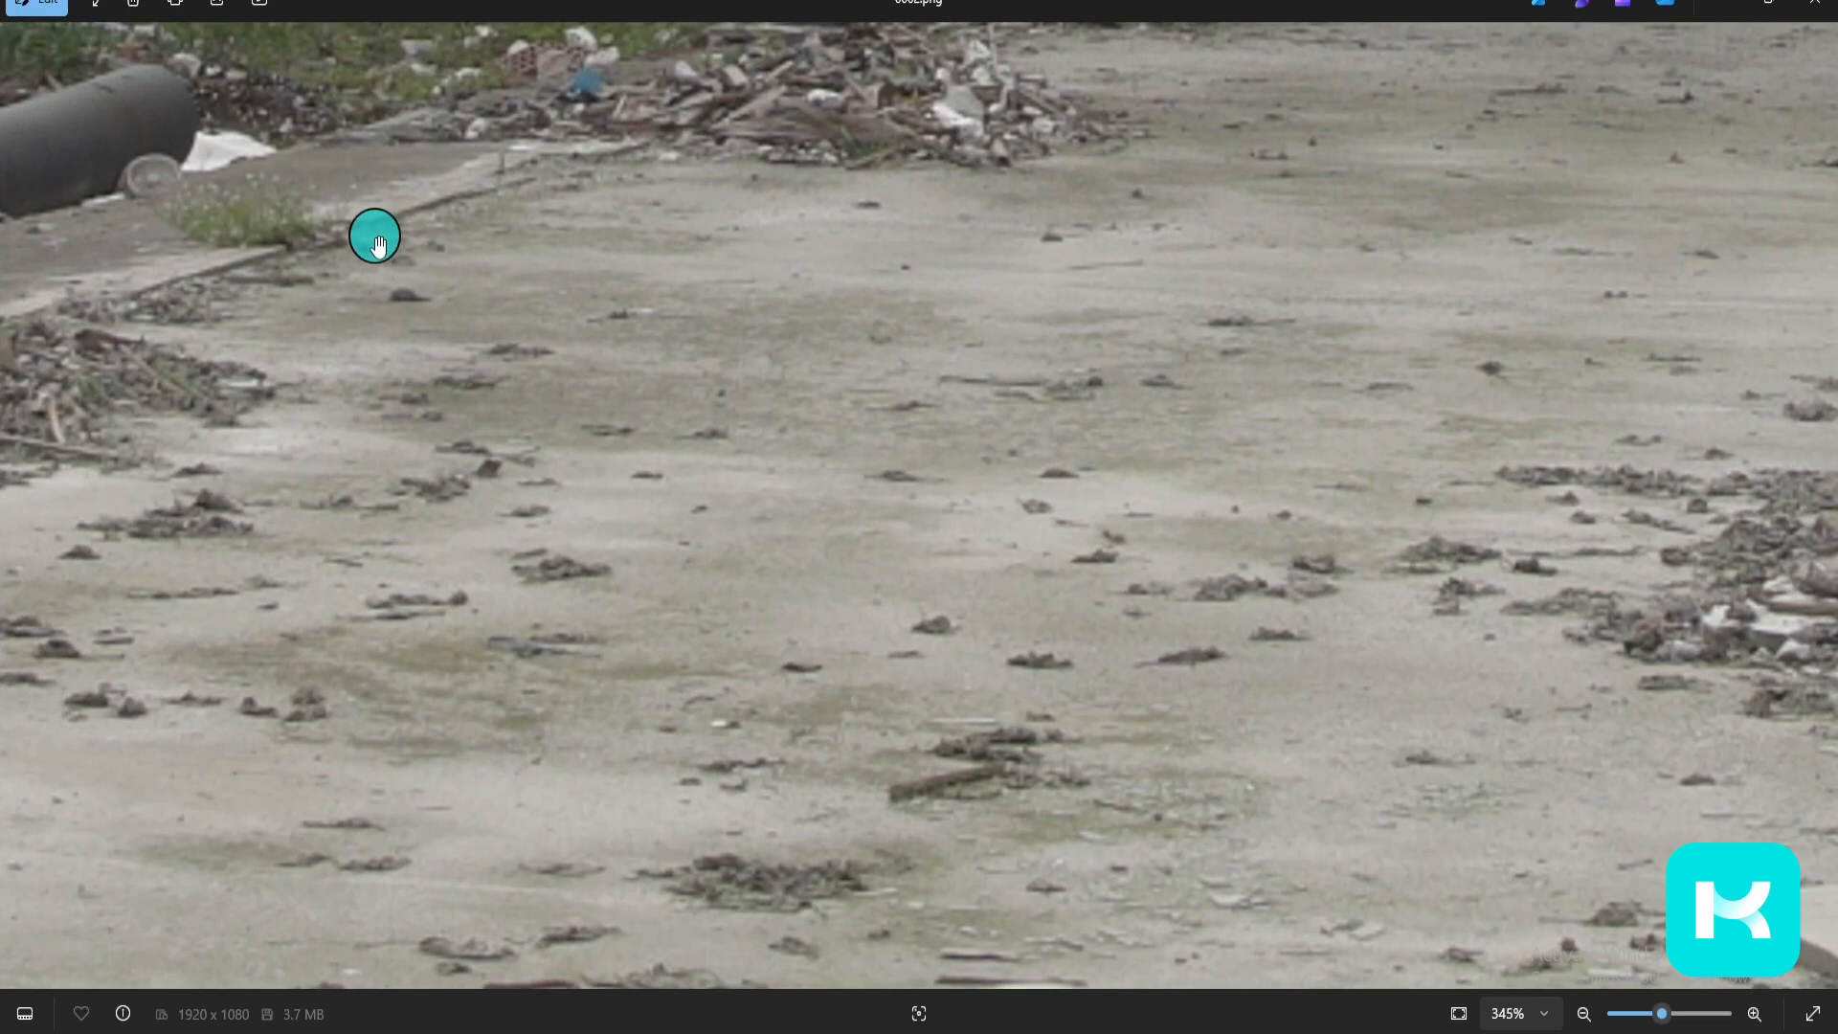
{"action": "left_click_drag", "start_coordinate": [373, 233], "coordinate": [1591, 586]}
{"action": "scroll", "coordinate": [1060, 654], "scroll_direction": "down", "scroll_amount": 3}
{"action": "left_click_drag", "start_coordinate": [1232, 555], "coordinate": [1331, 942]}
{"action": "scroll", "coordinate": [1288, 756], "scroll_direction": "up", "scroll_amount": 1}
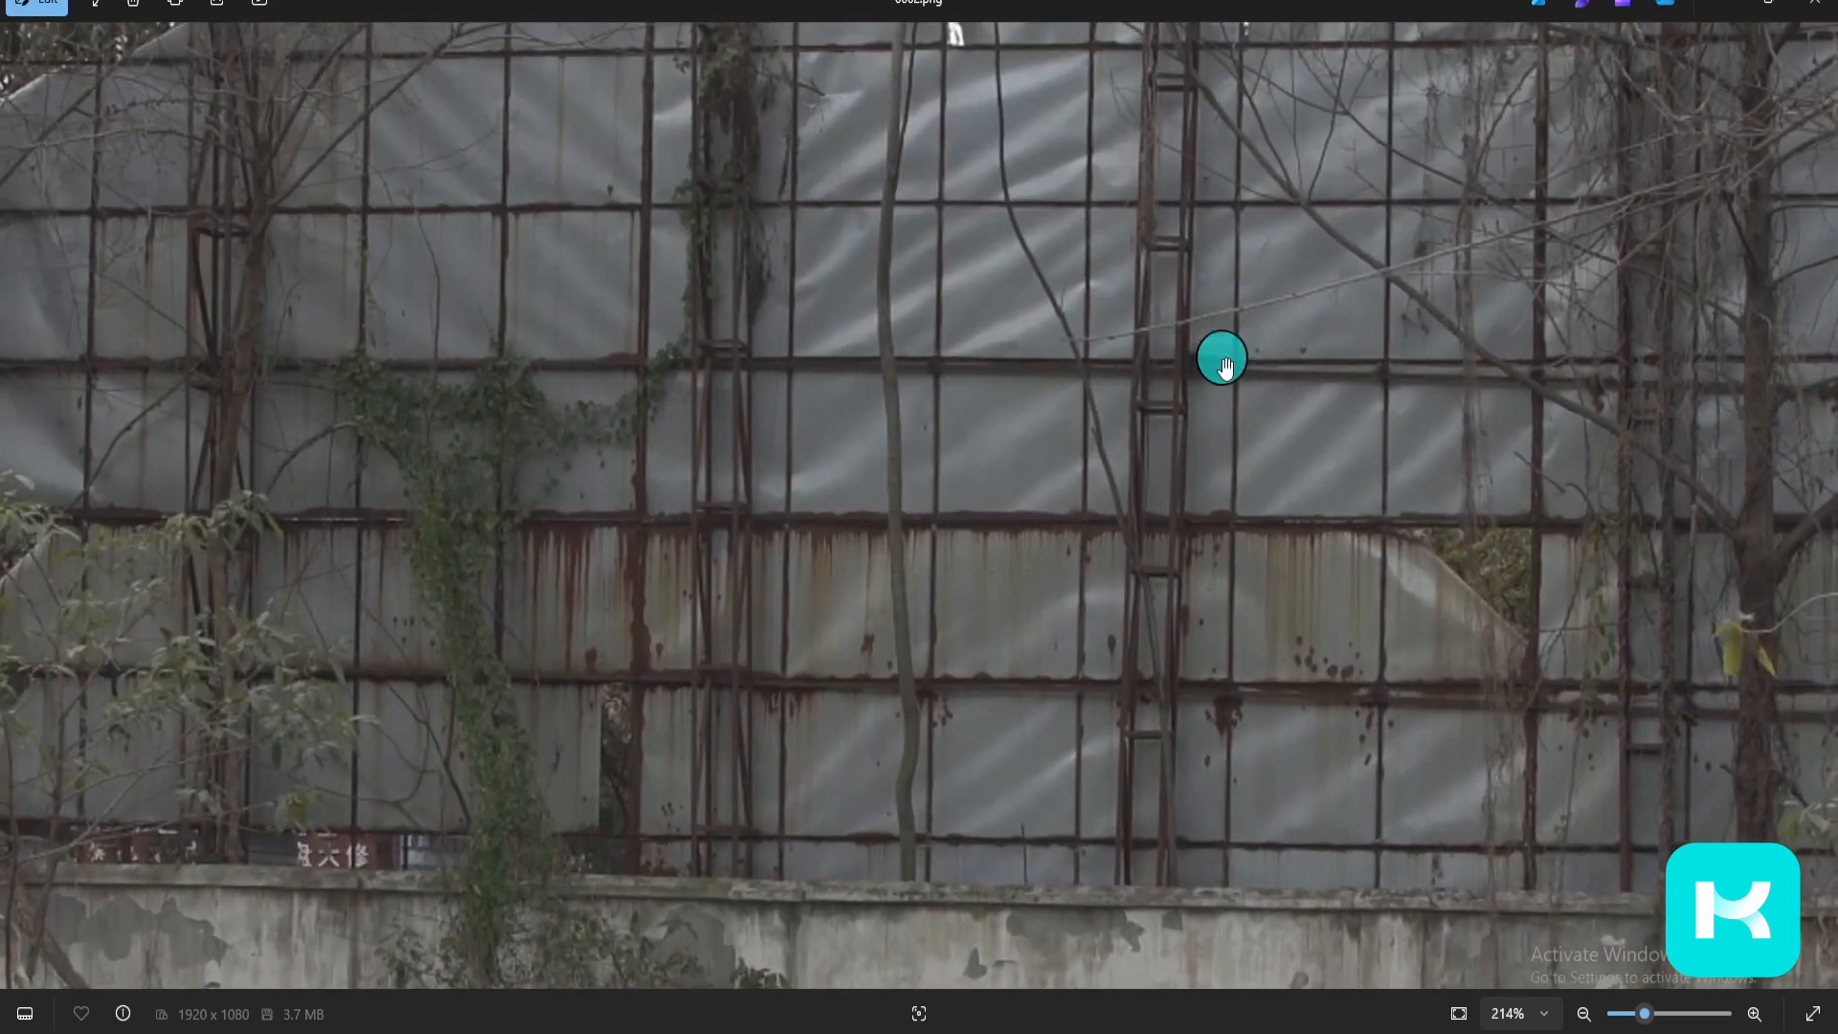
{"action": "scroll", "coordinate": [1364, 759], "scroll_direction": "down", "scroll_amount": 9}
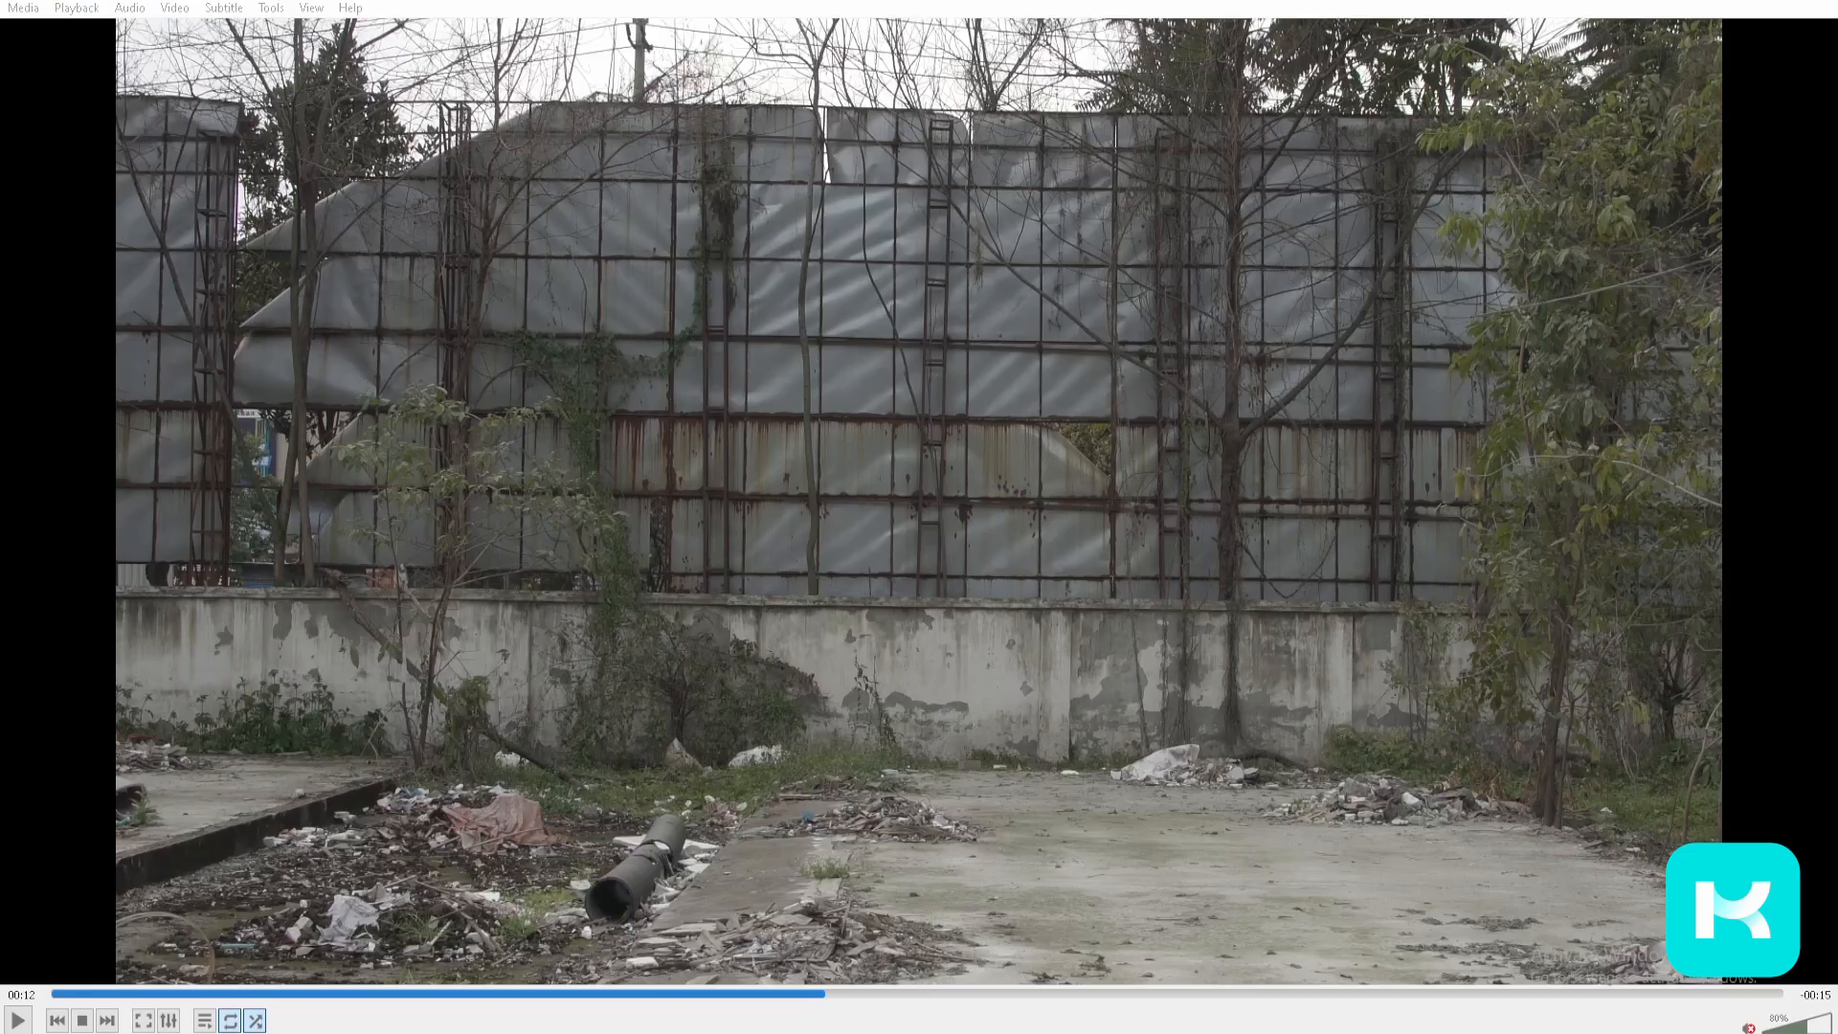
Step: Examine the concrete wall, ground and debris piles of the yard up close in the still frame
{"action": "scroll", "coordinate": [1036, 704], "scroll_direction": "down", "scroll_amount": 1}
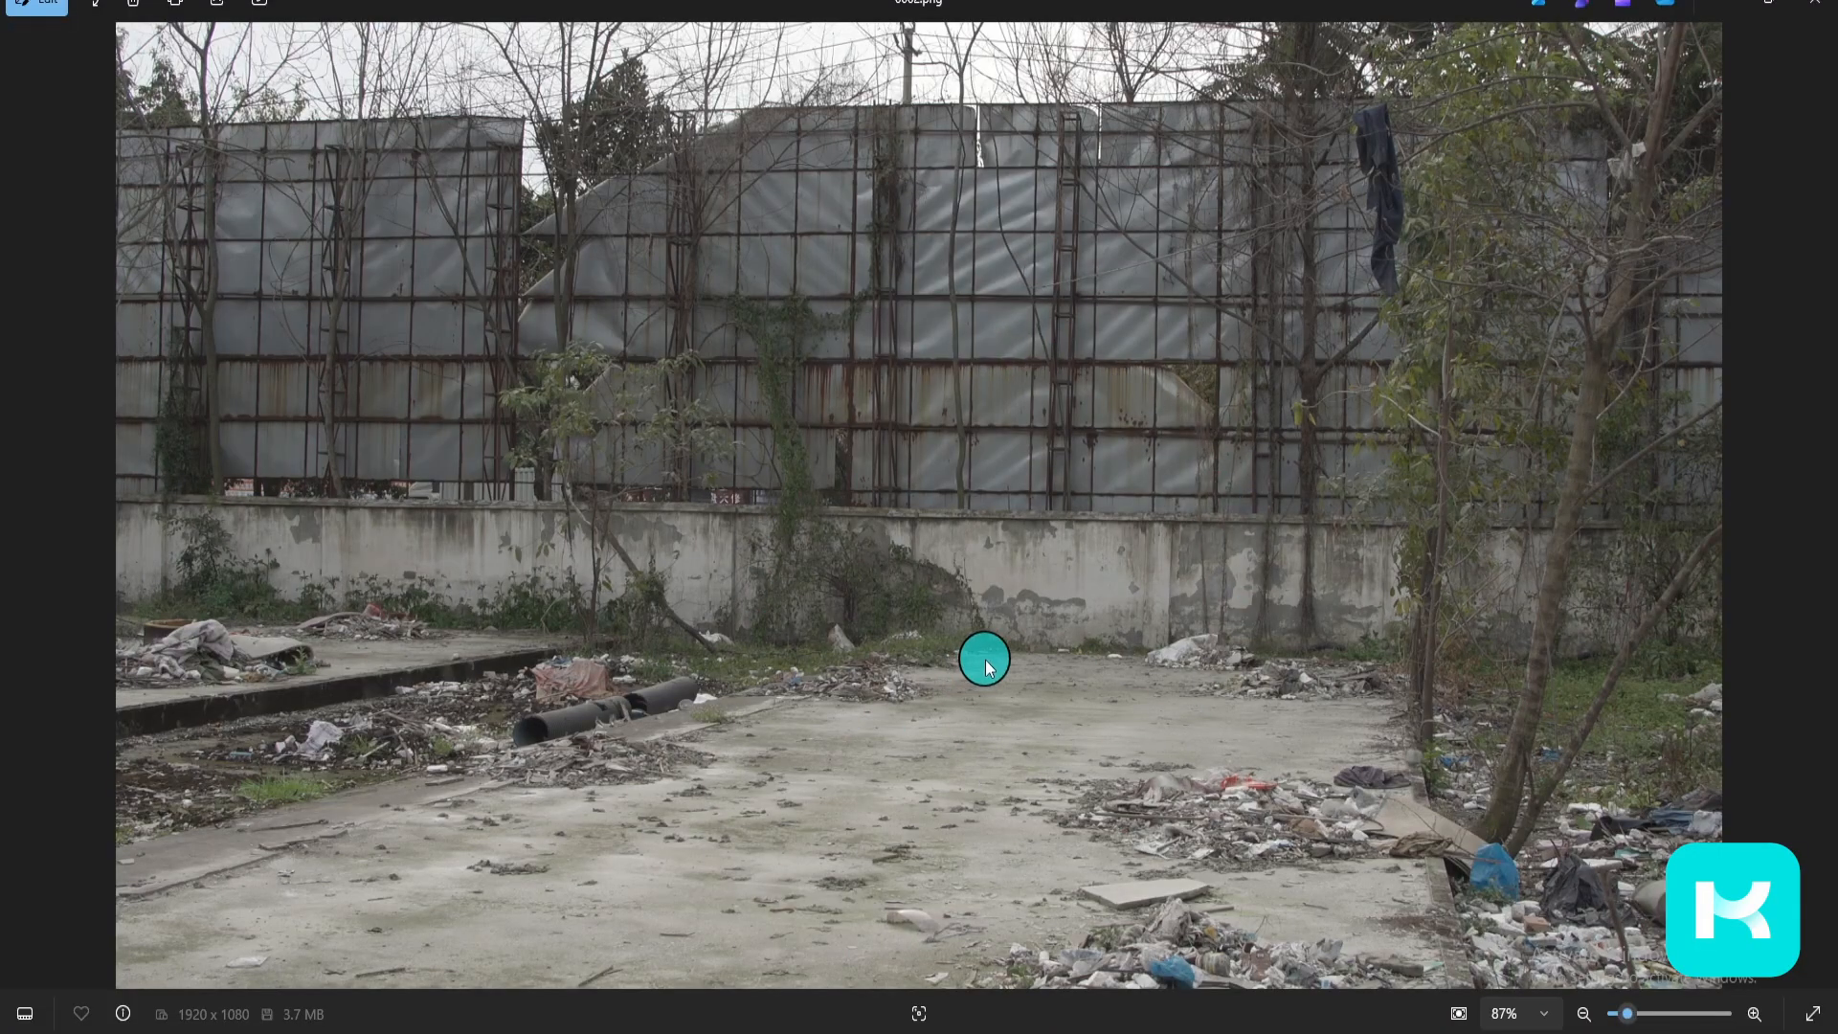
{"action": "scroll", "coordinate": [985, 660], "scroll_direction": "up", "scroll_amount": 6}
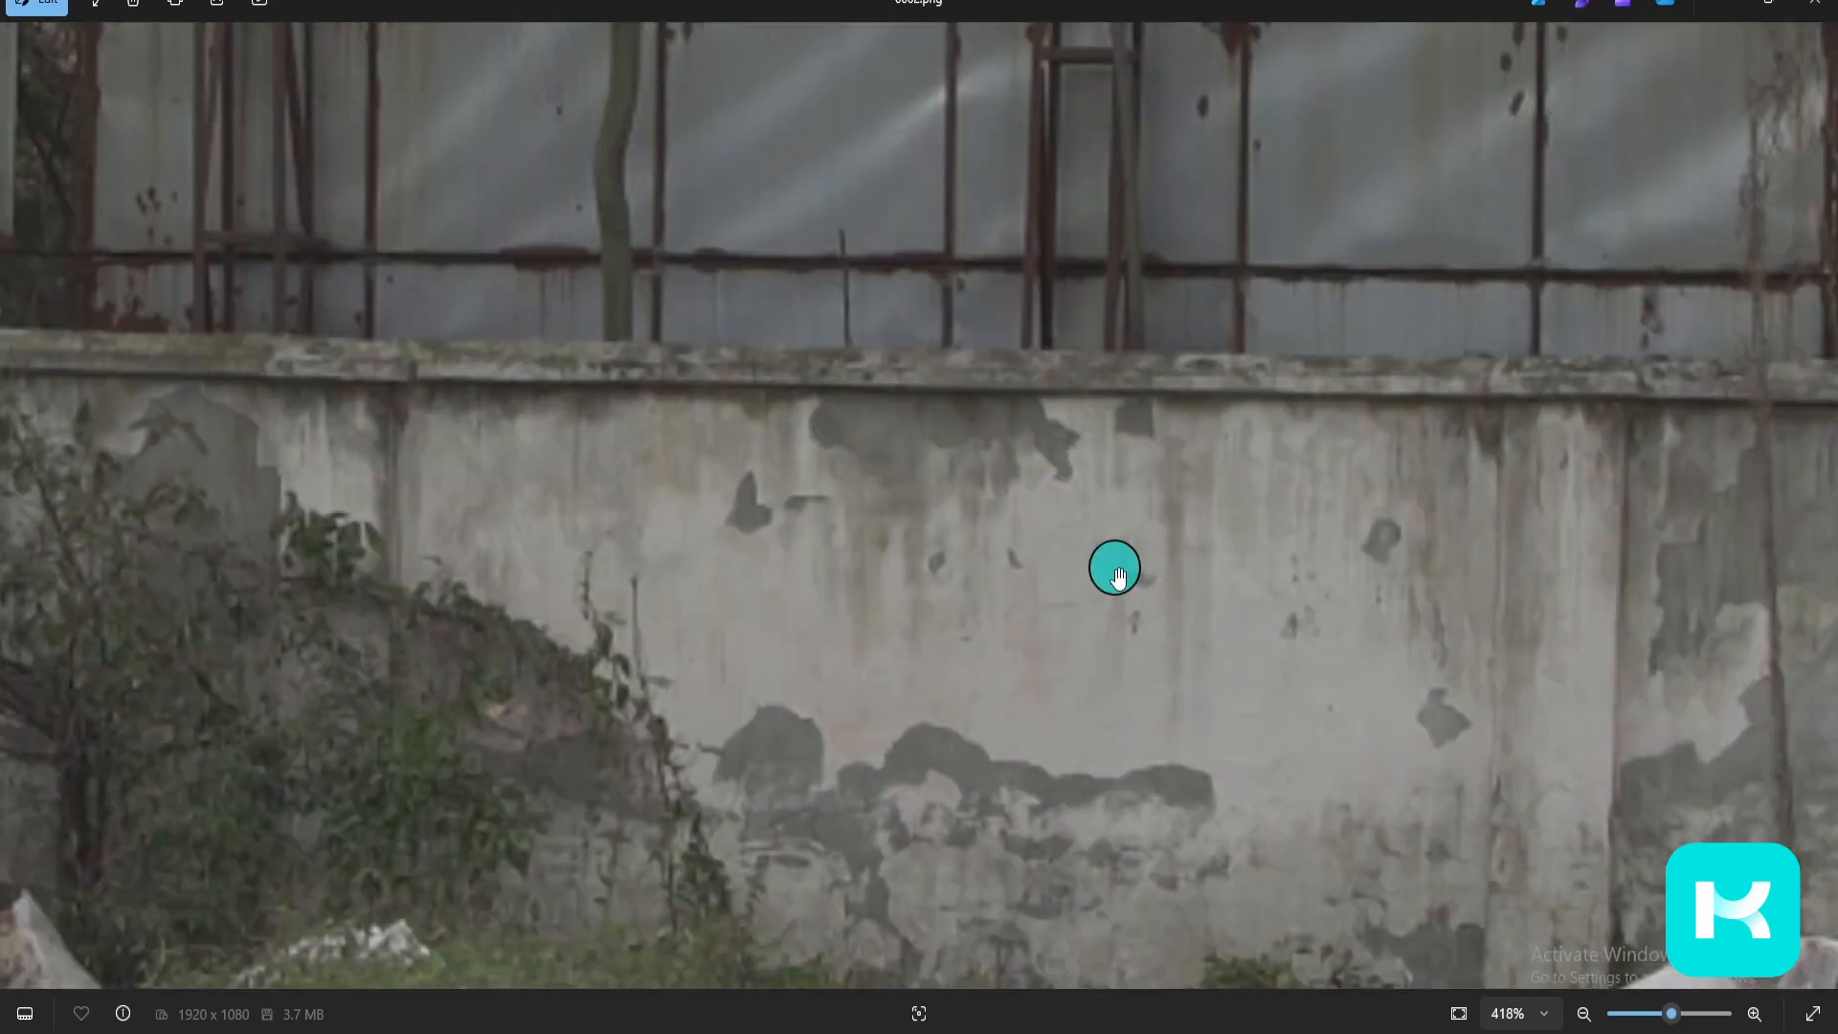
{"action": "scroll", "coordinate": [1066, 443], "scroll_direction": "down", "scroll_amount": 3}
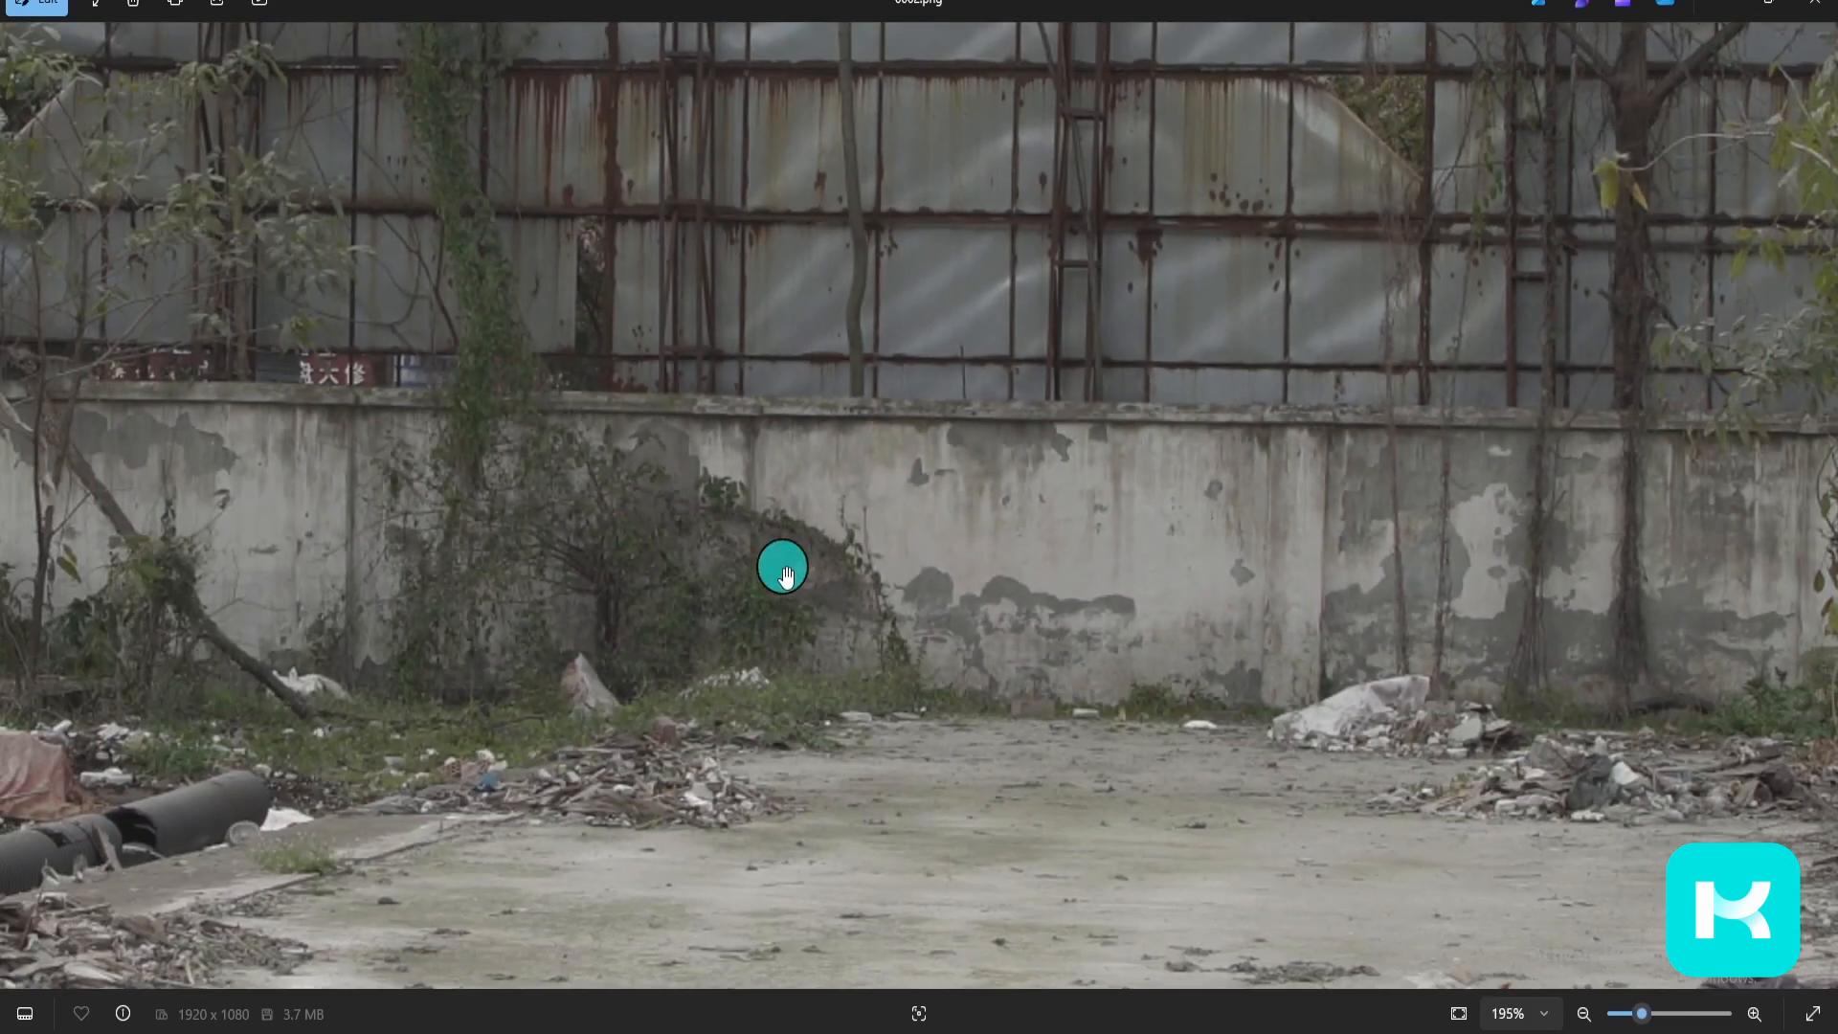
{"action": "left_click_drag", "start_coordinate": [781, 566], "coordinate": [1174, 731]}
{"action": "scroll", "coordinate": [1174, 731], "scroll_direction": "up", "scroll_amount": 4}
{"action": "scroll", "coordinate": [1205, 629], "scroll_direction": "down", "scroll_amount": 3}
{"action": "left_click_drag", "start_coordinate": [1221, 640], "coordinate": [781, 484]}
{"action": "left_click_drag", "start_coordinate": [1628, 632], "coordinate": [680, 533]}
{"action": "scroll", "coordinate": [681, 533], "scroll_direction": "down", "scroll_amount": 5}
{"action": "left_click_drag", "start_coordinate": [814, 910], "coordinate": [916, 439]}
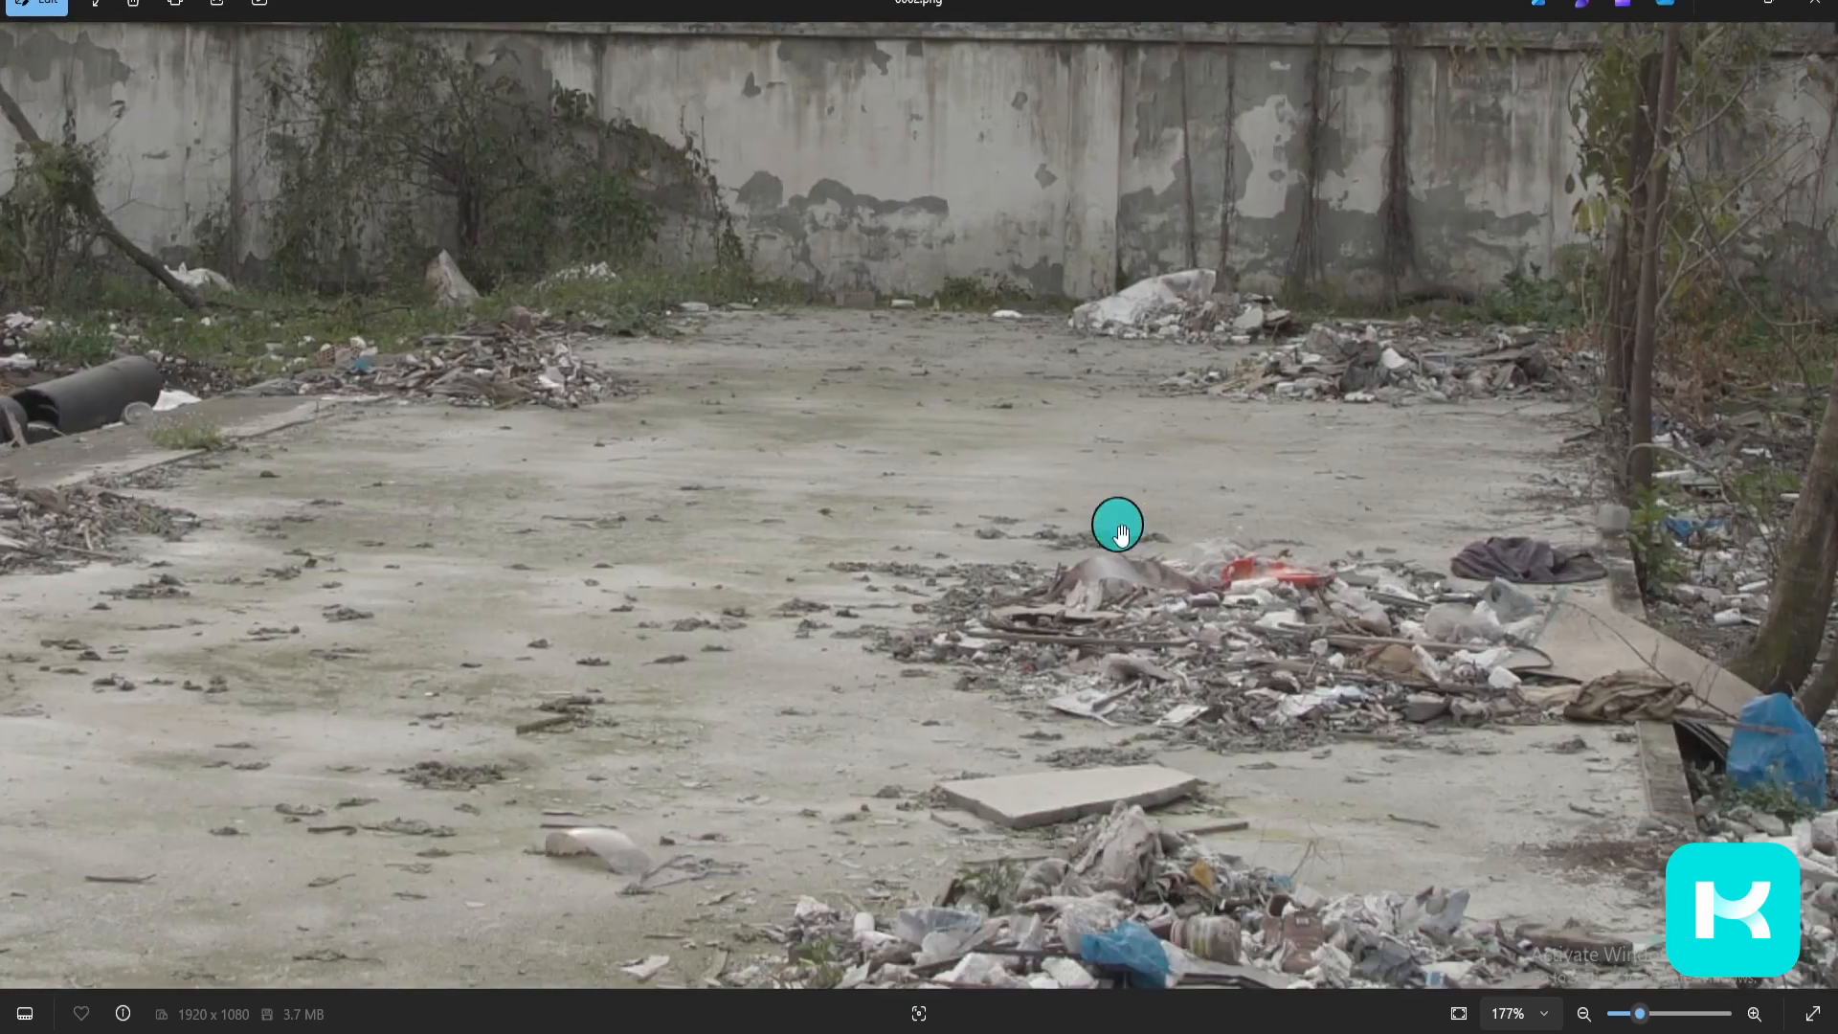
{"action": "left_click_drag", "start_coordinate": [688, 596], "coordinate": [1387, 439]}
{"action": "left_click_drag", "start_coordinate": [853, 530], "coordinate": [1111, 546]}
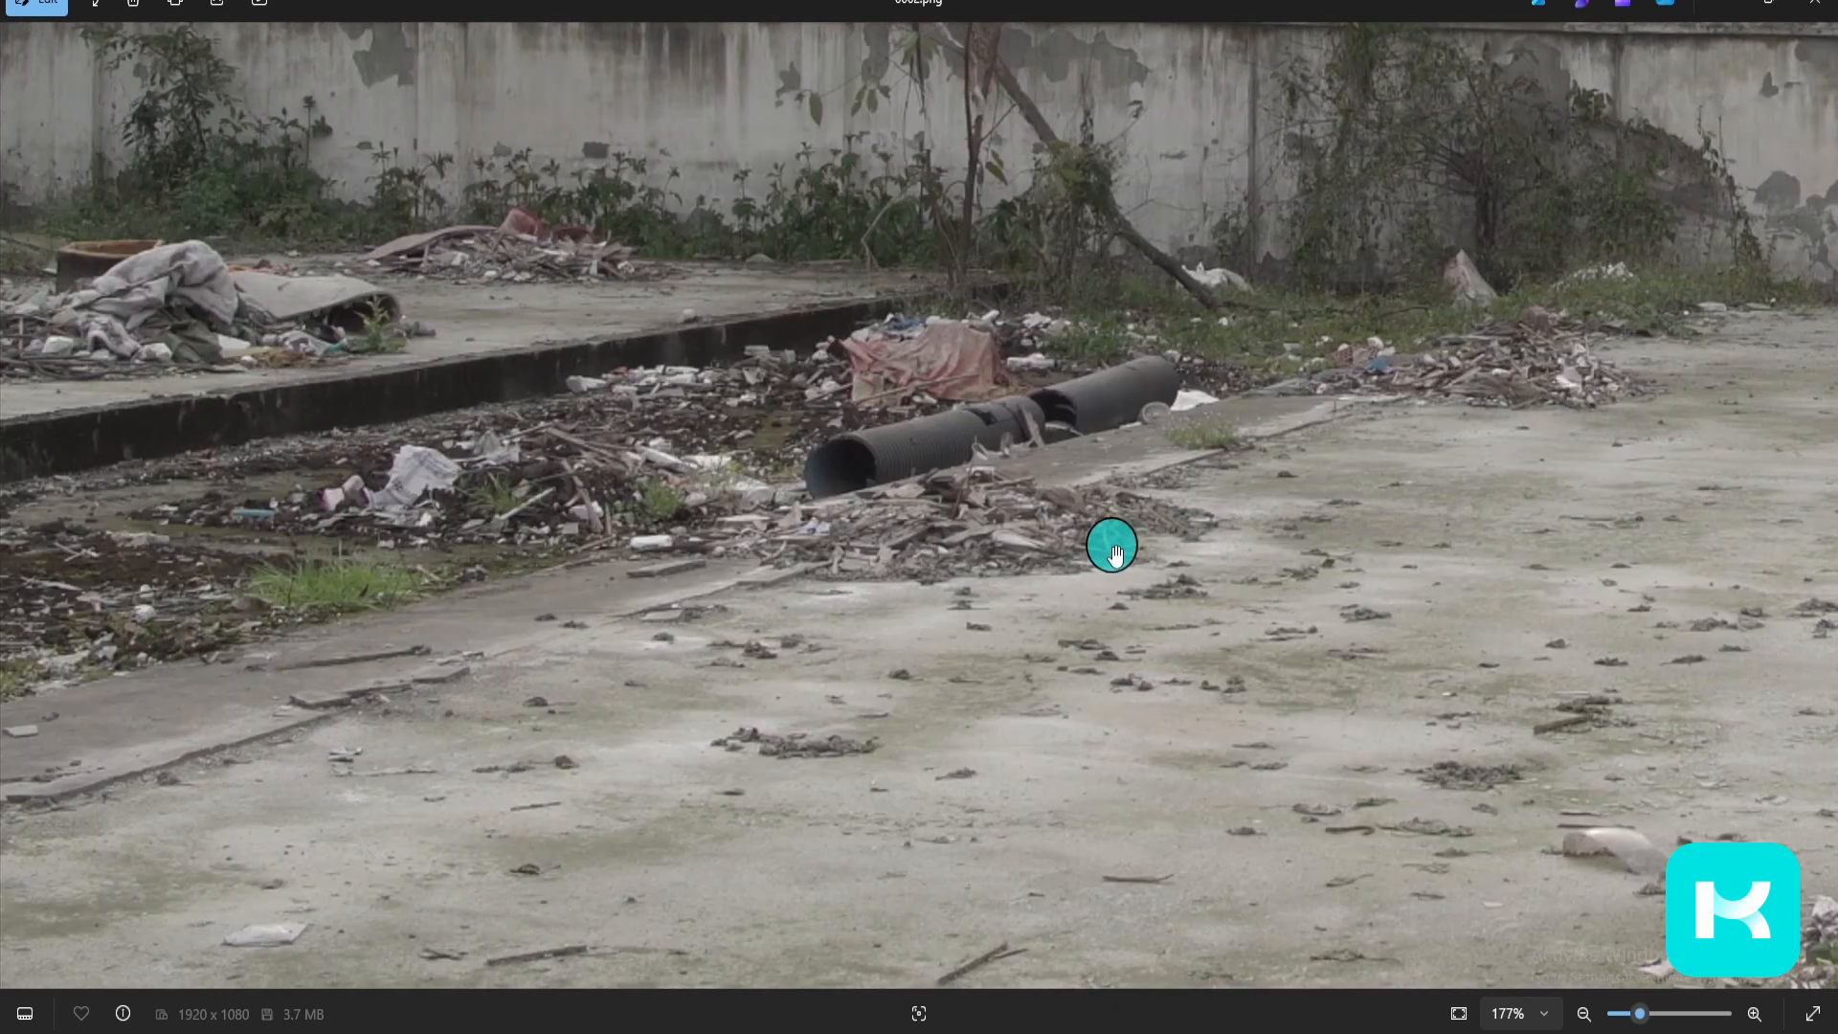
{"action": "left_click_drag", "start_coordinate": [1805, 331], "coordinate": [945, 835]}
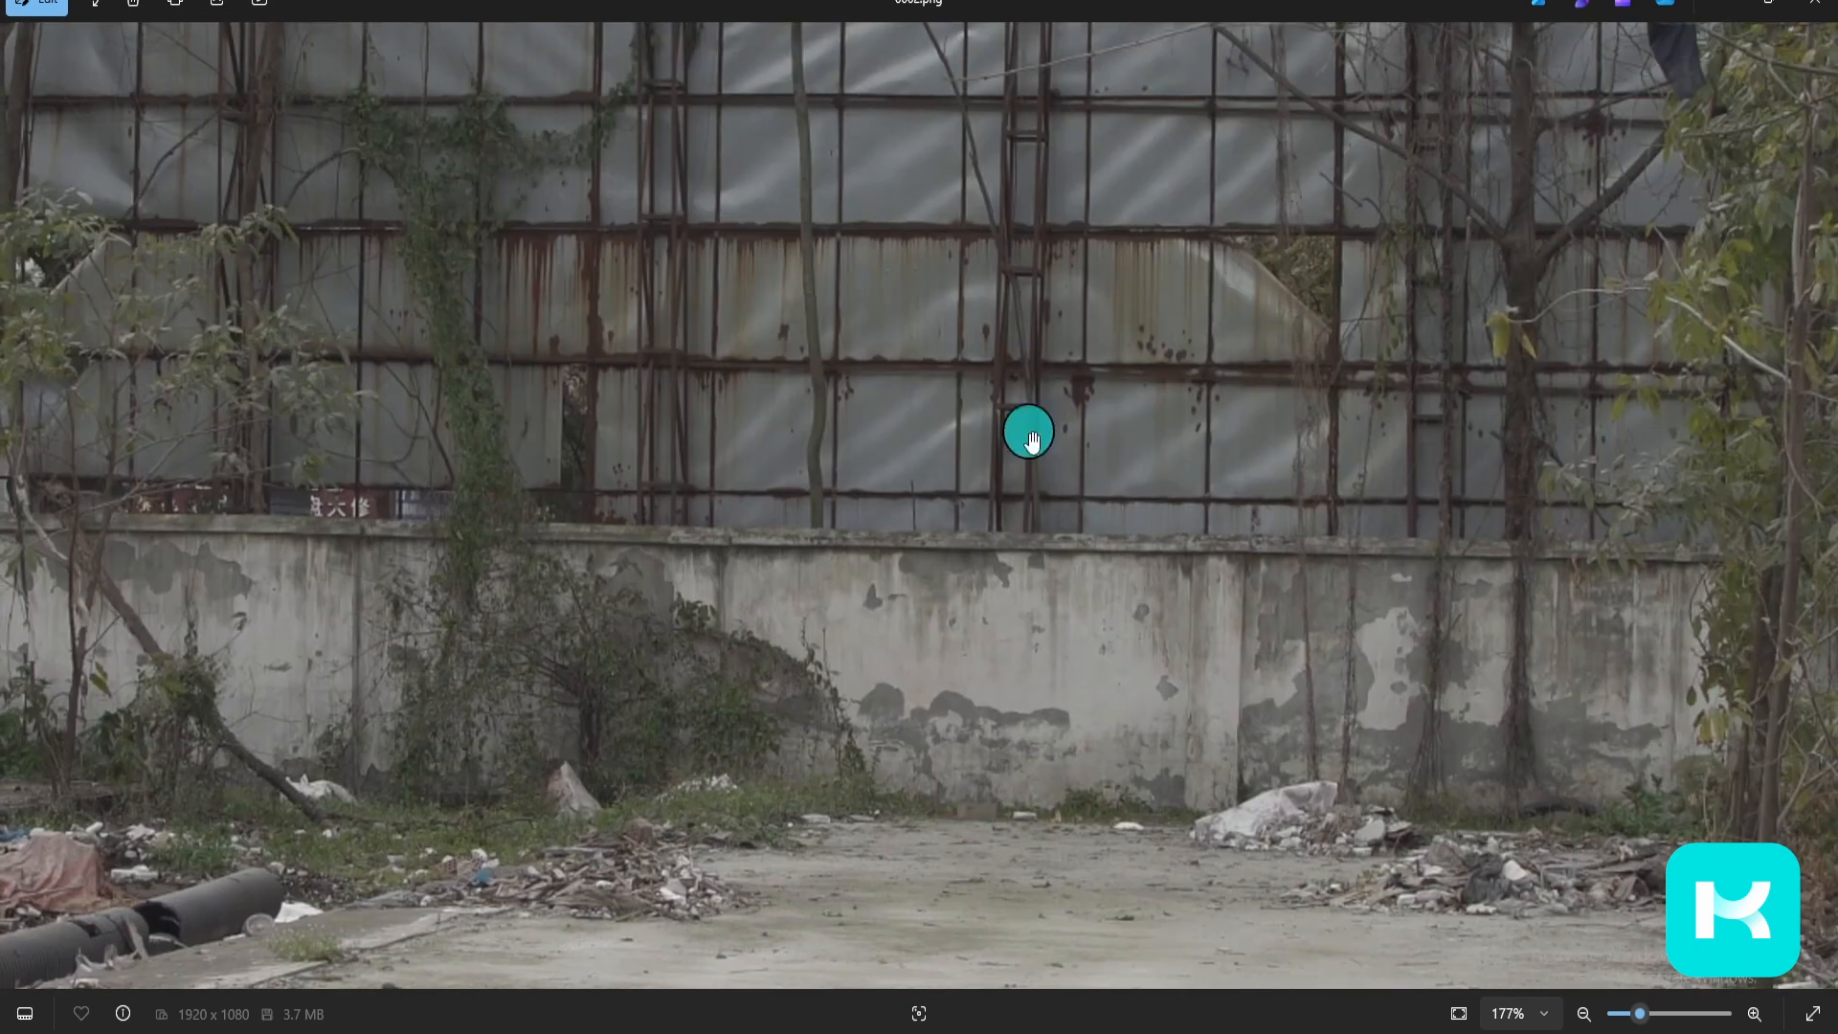
Step: Examine the metal fence panels, climbing plants and gaps above the wall up close in the still frame
{"action": "left_click_drag", "start_coordinate": [1030, 434], "coordinate": [939, 783]}
{"action": "scroll", "coordinate": [938, 783], "scroll_direction": "up", "scroll_amount": 3}
{"action": "scroll", "coordinate": [939, 784], "scroll_direction": "up", "scroll_amount": 2}
{"action": "left_click_drag", "start_coordinate": [672, 758], "coordinate": [1229, 984]}
{"action": "scroll", "coordinate": [1091, 817], "scroll_direction": "up", "scroll_amount": 4}
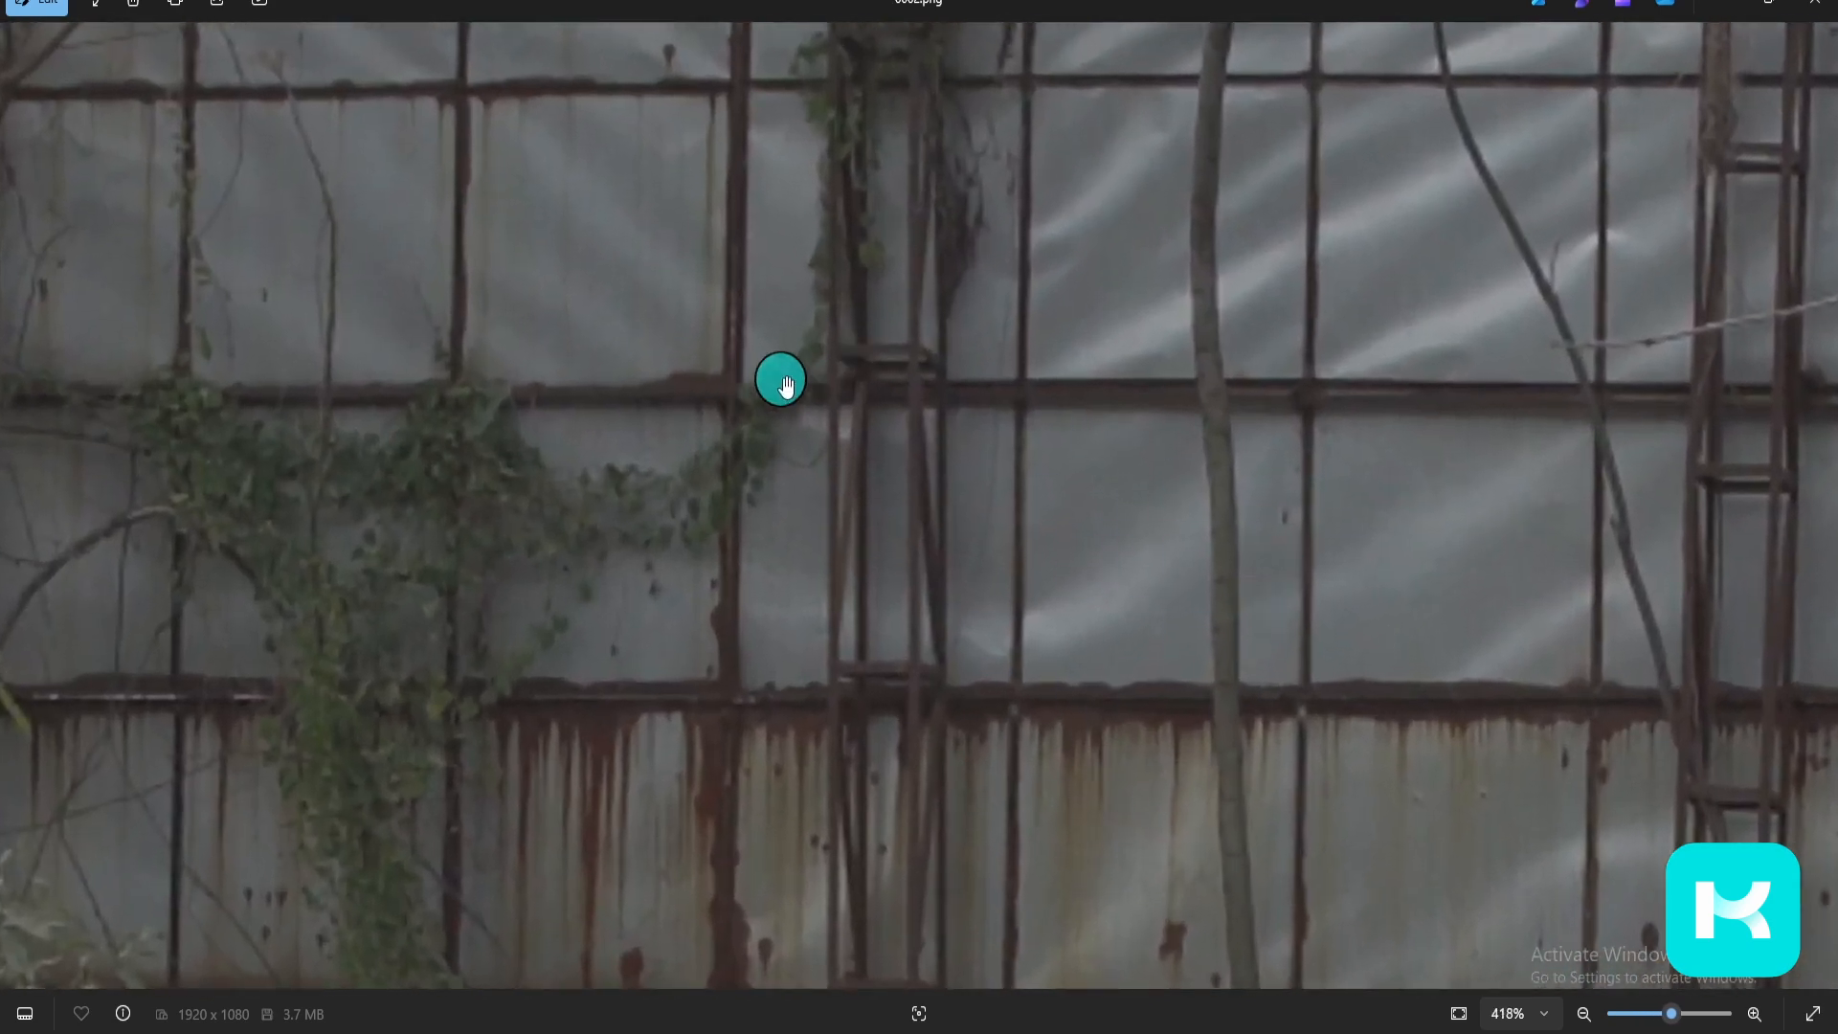
{"action": "scroll", "coordinate": [749, 595], "scroll_direction": "down", "scroll_amount": 6}
{"action": "left_click_drag", "start_coordinate": [749, 596], "coordinate": [1118, 500]}
{"action": "left_click_drag", "start_coordinate": [683, 530], "coordinate": [999, 400]}
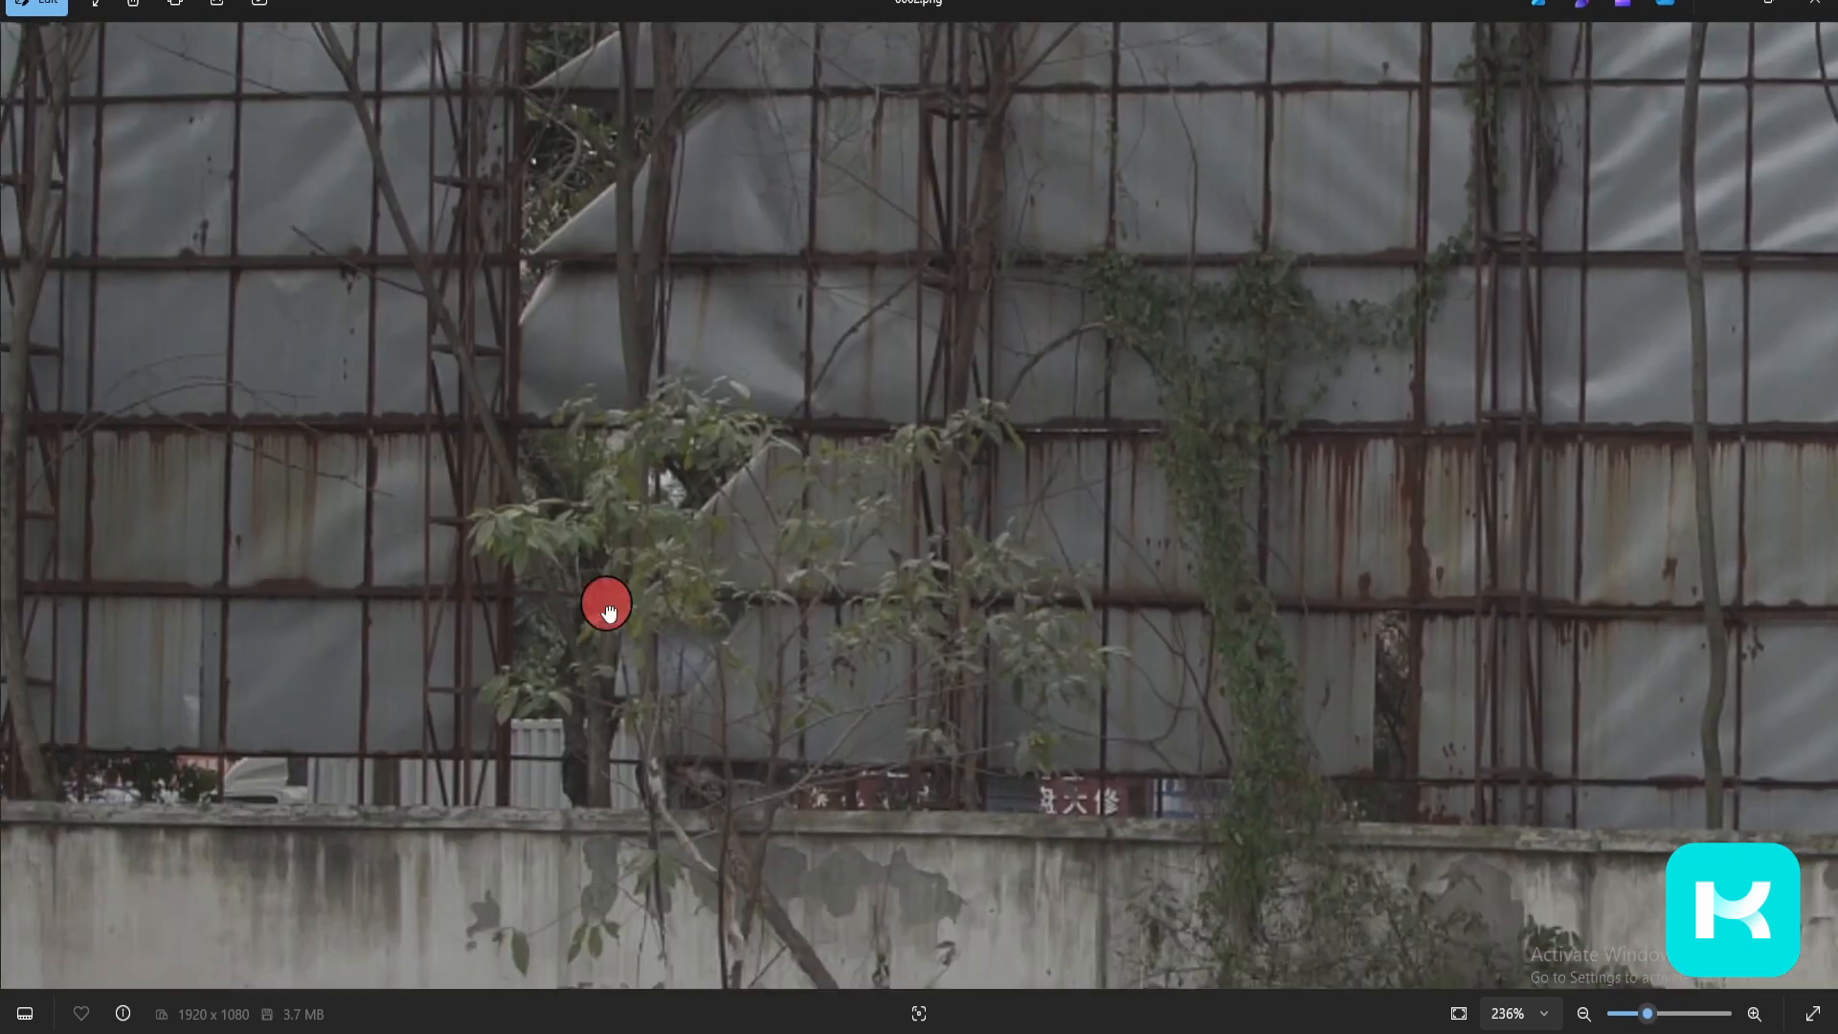
{"action": "left_click_drag", "start_coordinate": [613, 611], "coordinate": [1187, 484]}
{"action": "scroll", "coordinate": [901, 676], "scroll_direction": "up", "scroll_amount": 3}
{"action": "scroll", "coordinate": [897, 671], "scroll_direction": "up", "scroll_amount": 3}
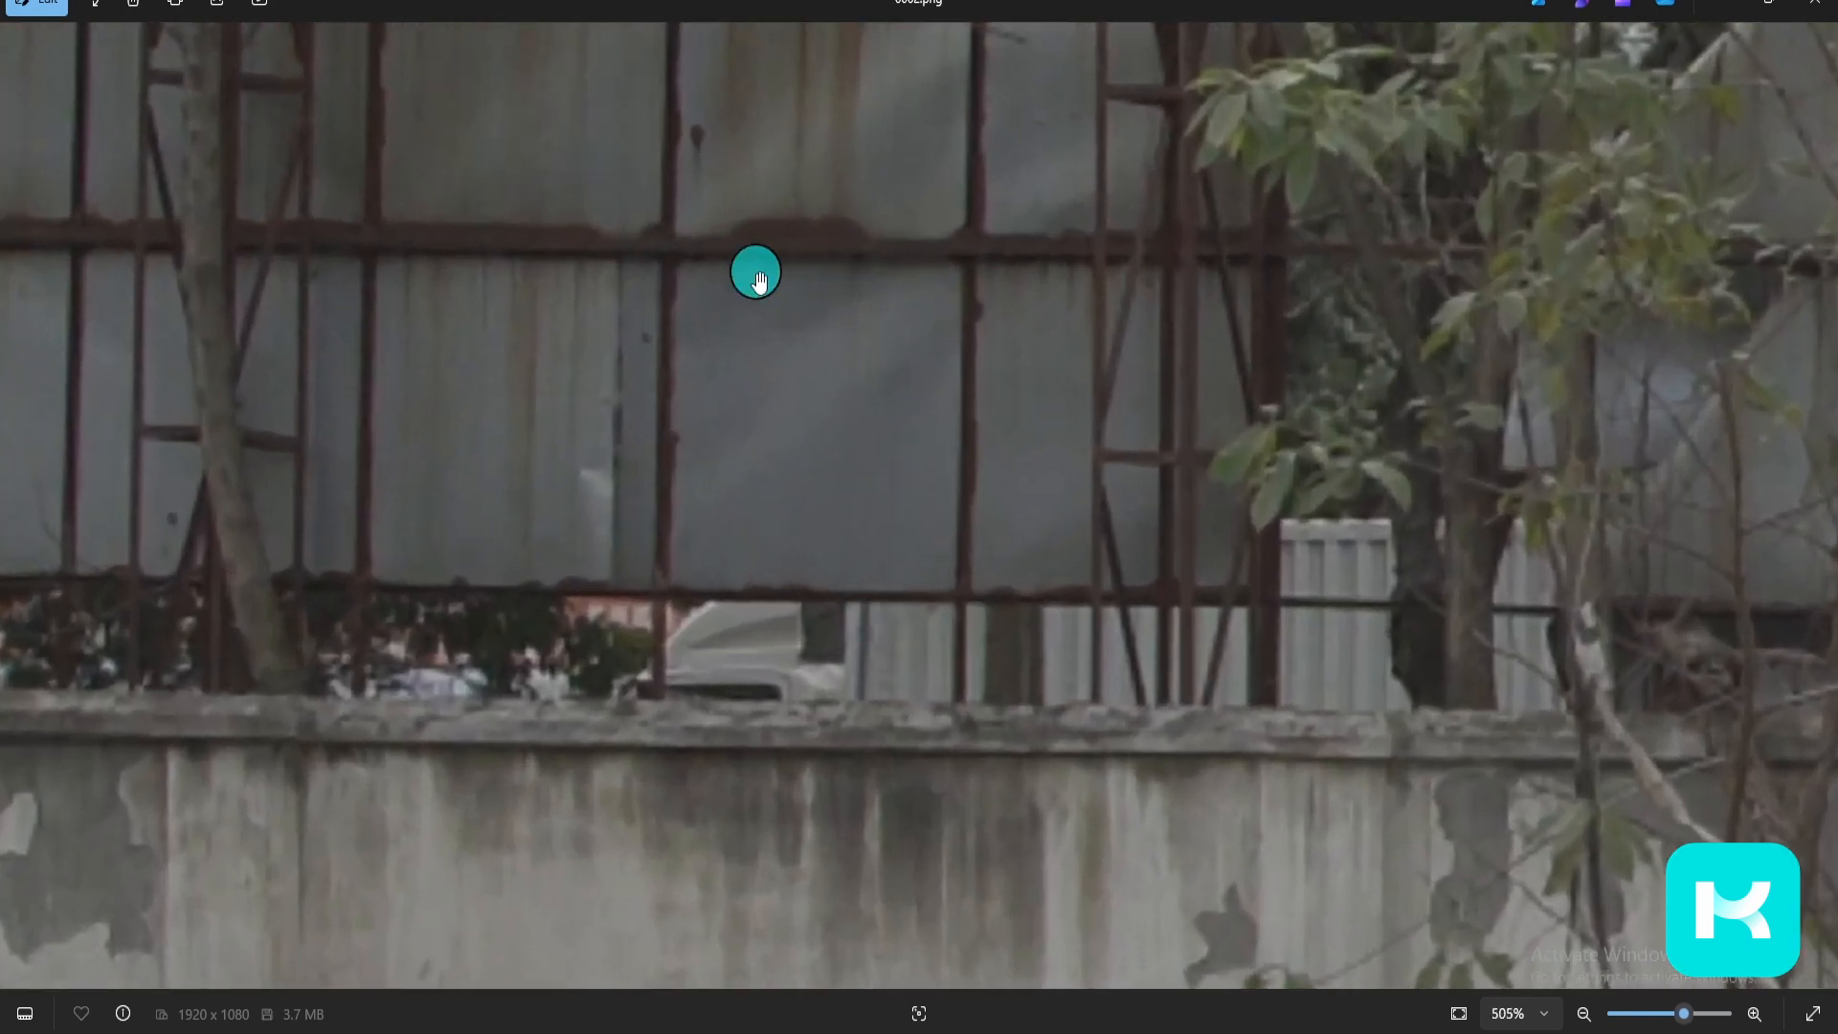
{"action": "left_click_drag", "start_coordinate": [963, 776], "coordinate": [1012, 314]}
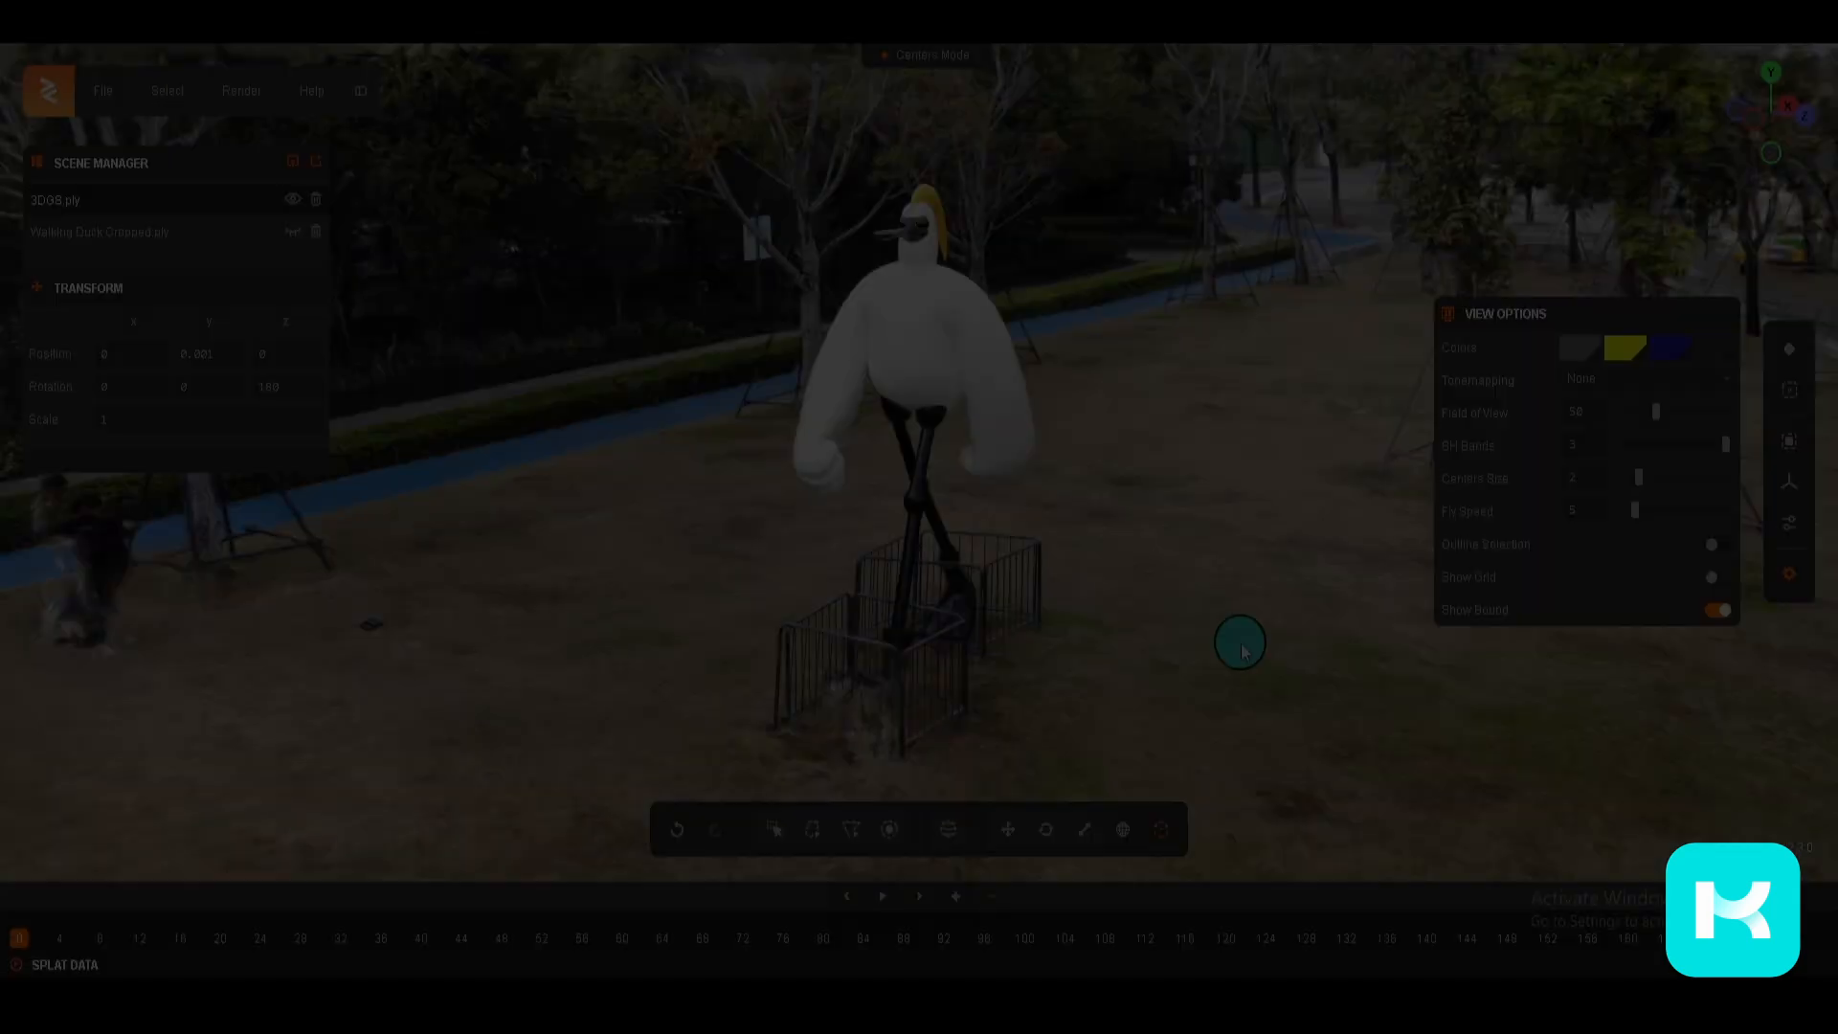
Step: Switch to the splat editor and view the 3DGS.ply walking duck scan from several angles and distances
{"action": "left_click_drag", "start_coordinate": [1240, 651], "coordinate": [1199, 645]}
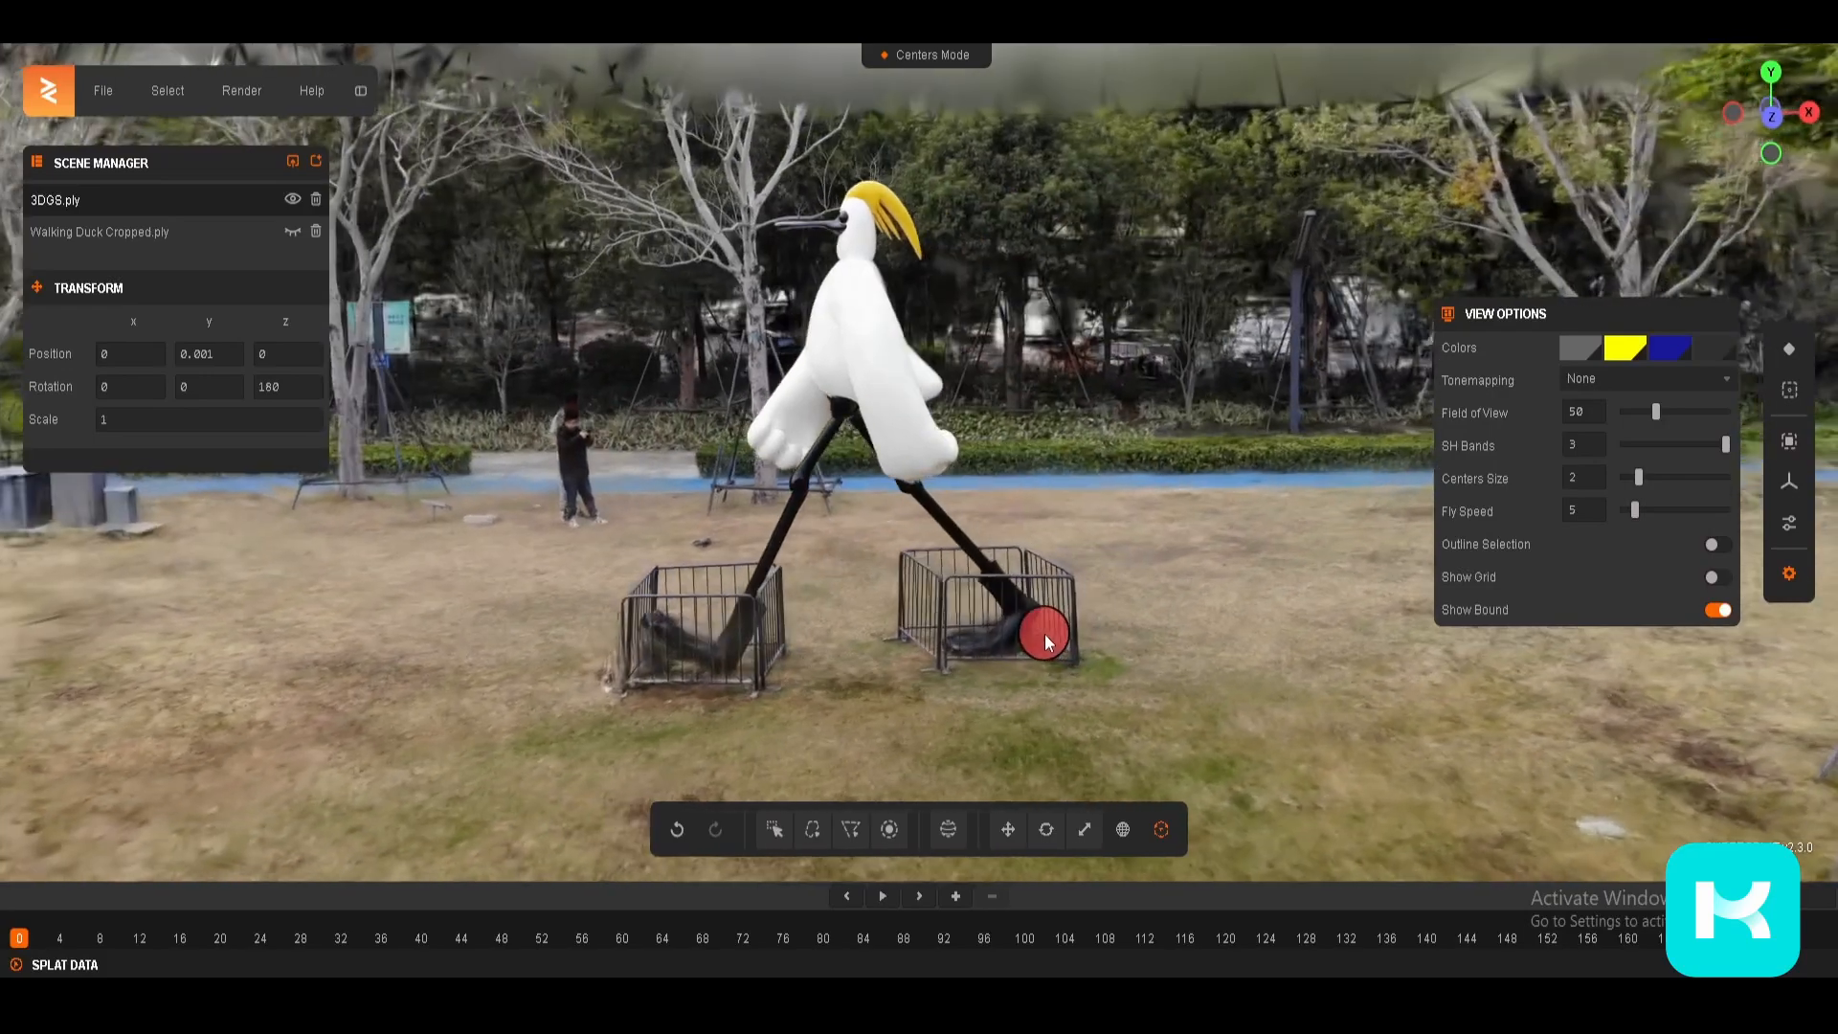
{"action": "mouse_move", "coordinate": [1046, 642]}
{"action": "left_mouse_down"}
{"action": "mouse_move", "coordinate": [1101, 624]}
{"action": "mouse_move", "coordinate": [1298, 636]}
{"action": "mouse_move", "coordinate": [1161, 632]}
{"action": "left_mouse_up"}
{"action": "scroll", "coordinate": [1153, 641], "scroll_direction": "down", "scroll_amount": 5}
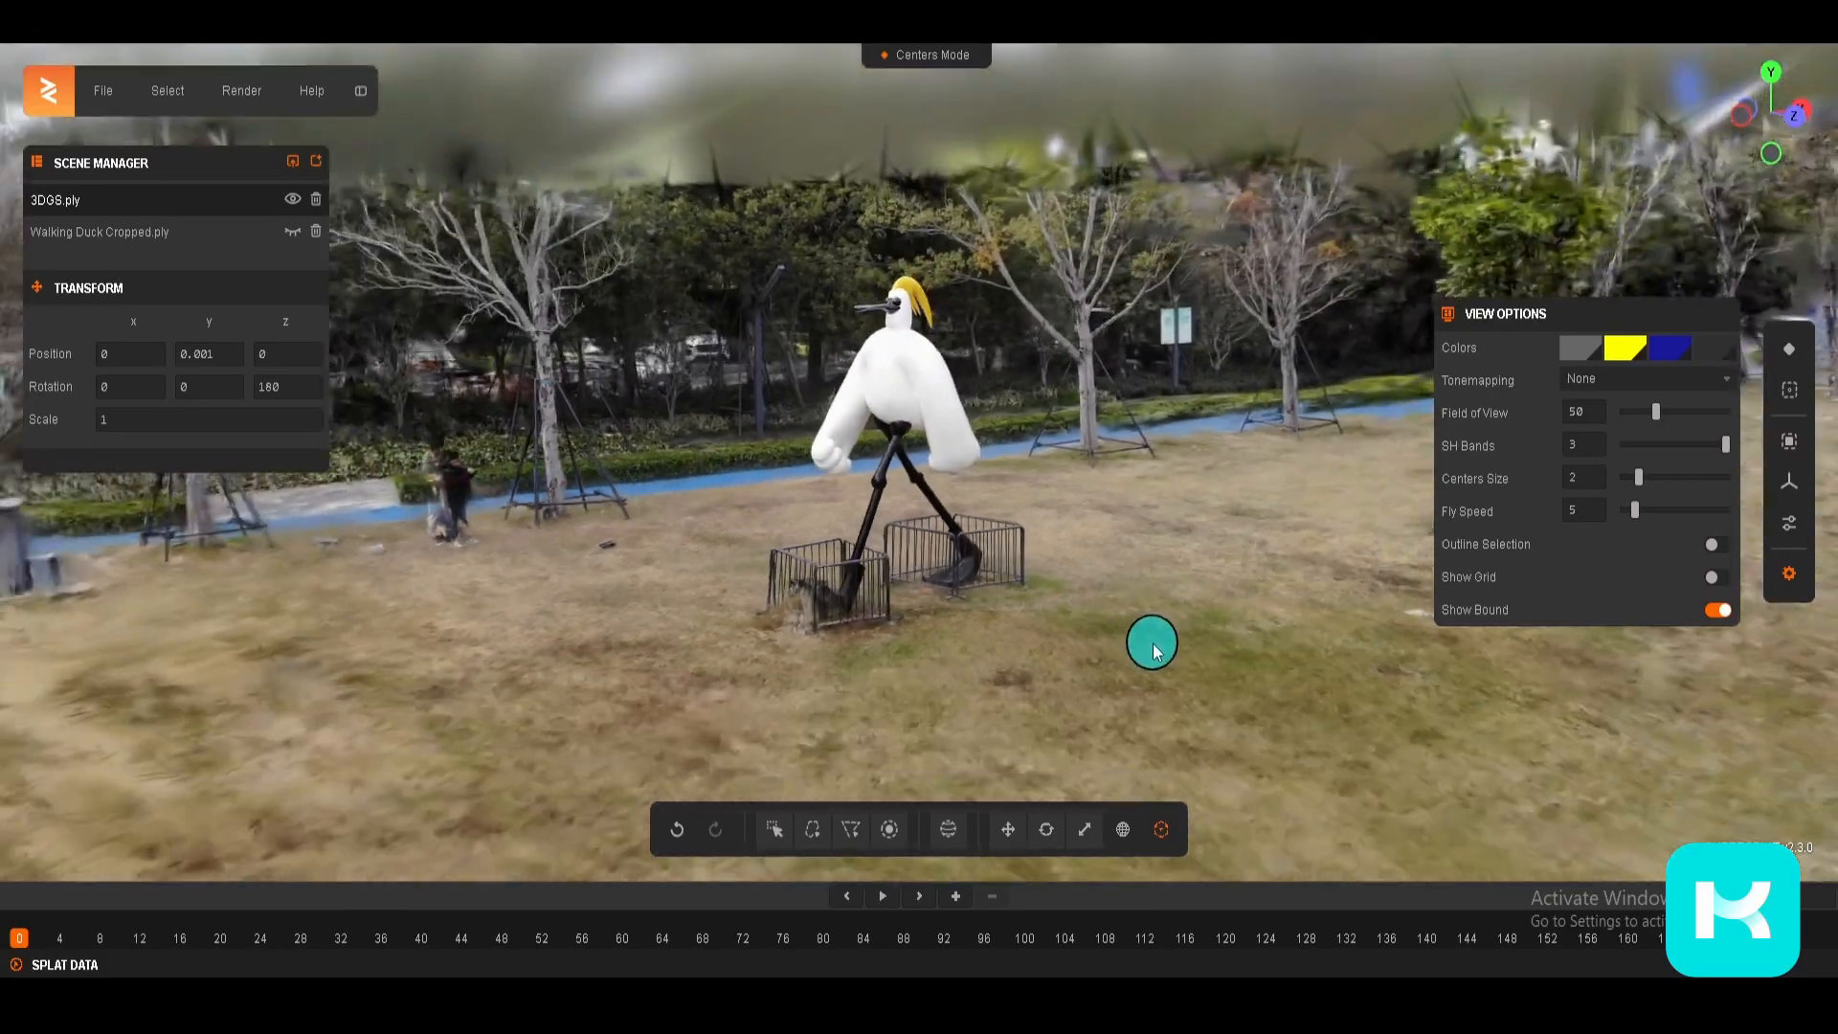
{"action": "scroll", "coordinate": [1149, 646], "scroll_direction": "down", "scroll_amount": 5}
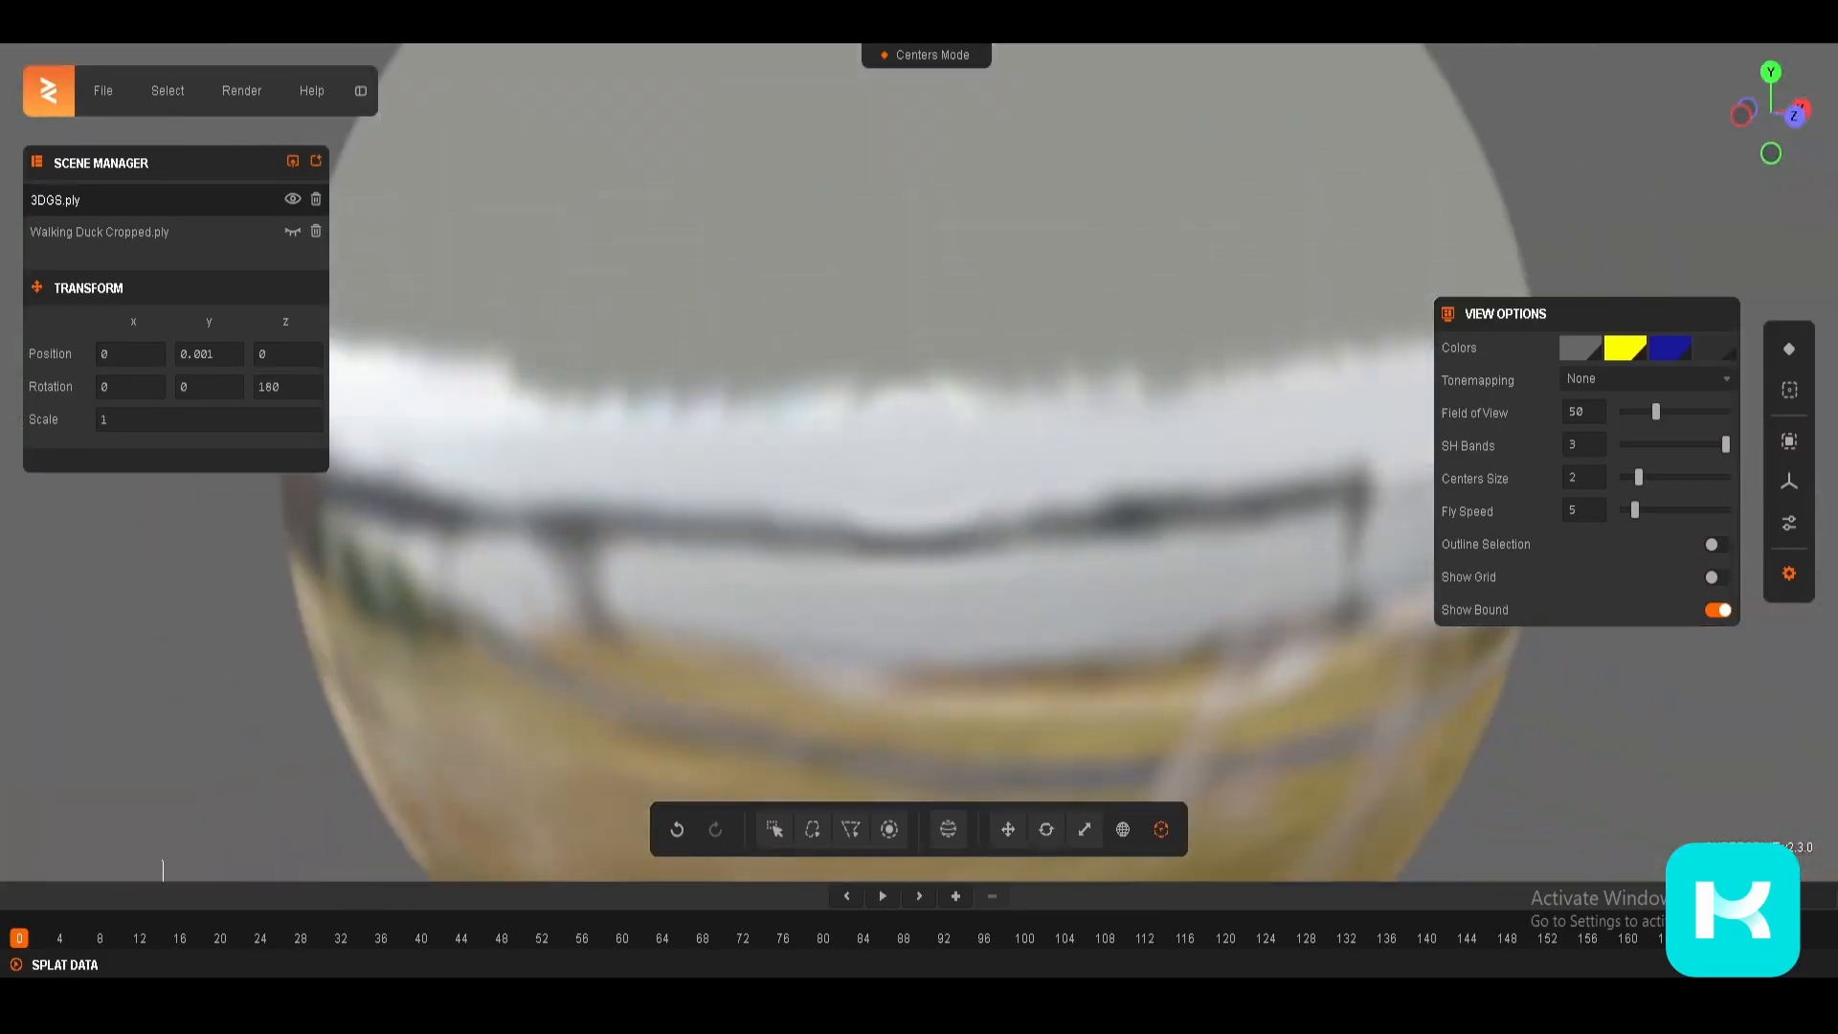
{"action": "scroll", "coordinate": [1087, 664], "scroll_direction": "up", "scroll_amount": 10}
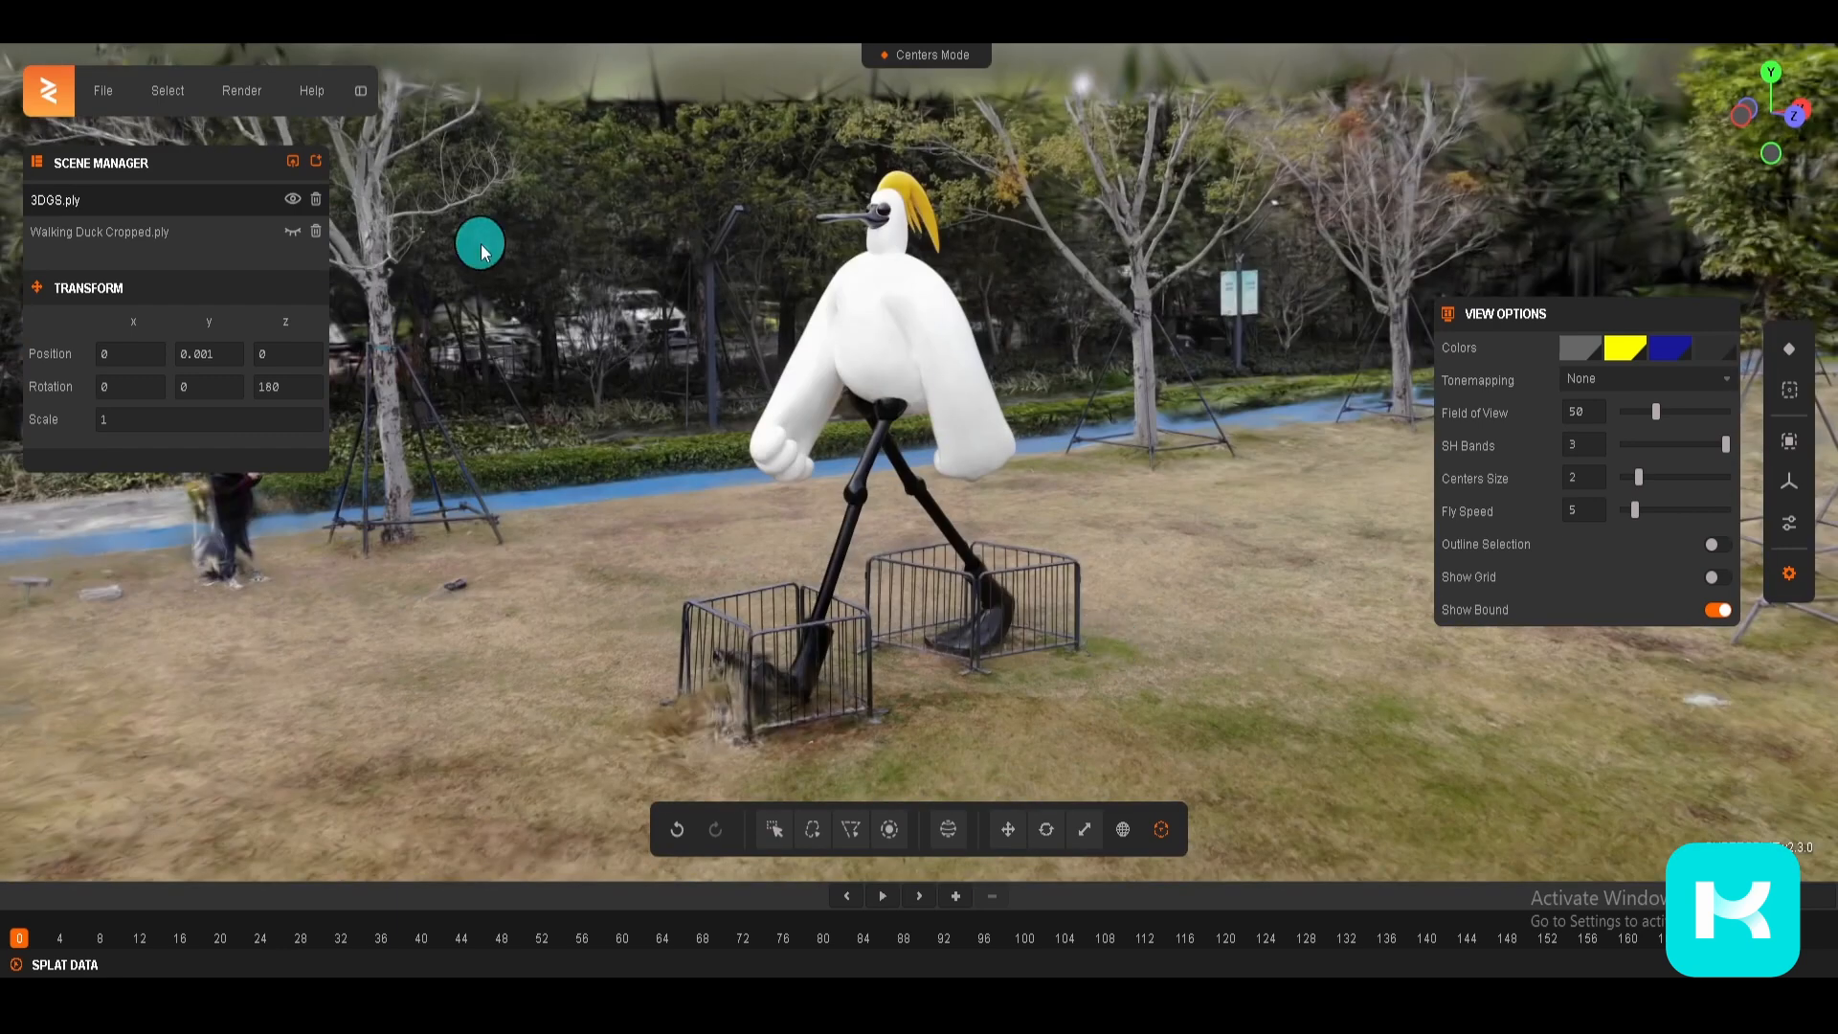
Step: Hide the full 3DGS.ply scan, show Walking Duck Cropped.ply instead and view it from another angle
{"action": "left_click", "coordinate": [292, 201]}
{"action": "left_click", "coordinate": [293, 229]}
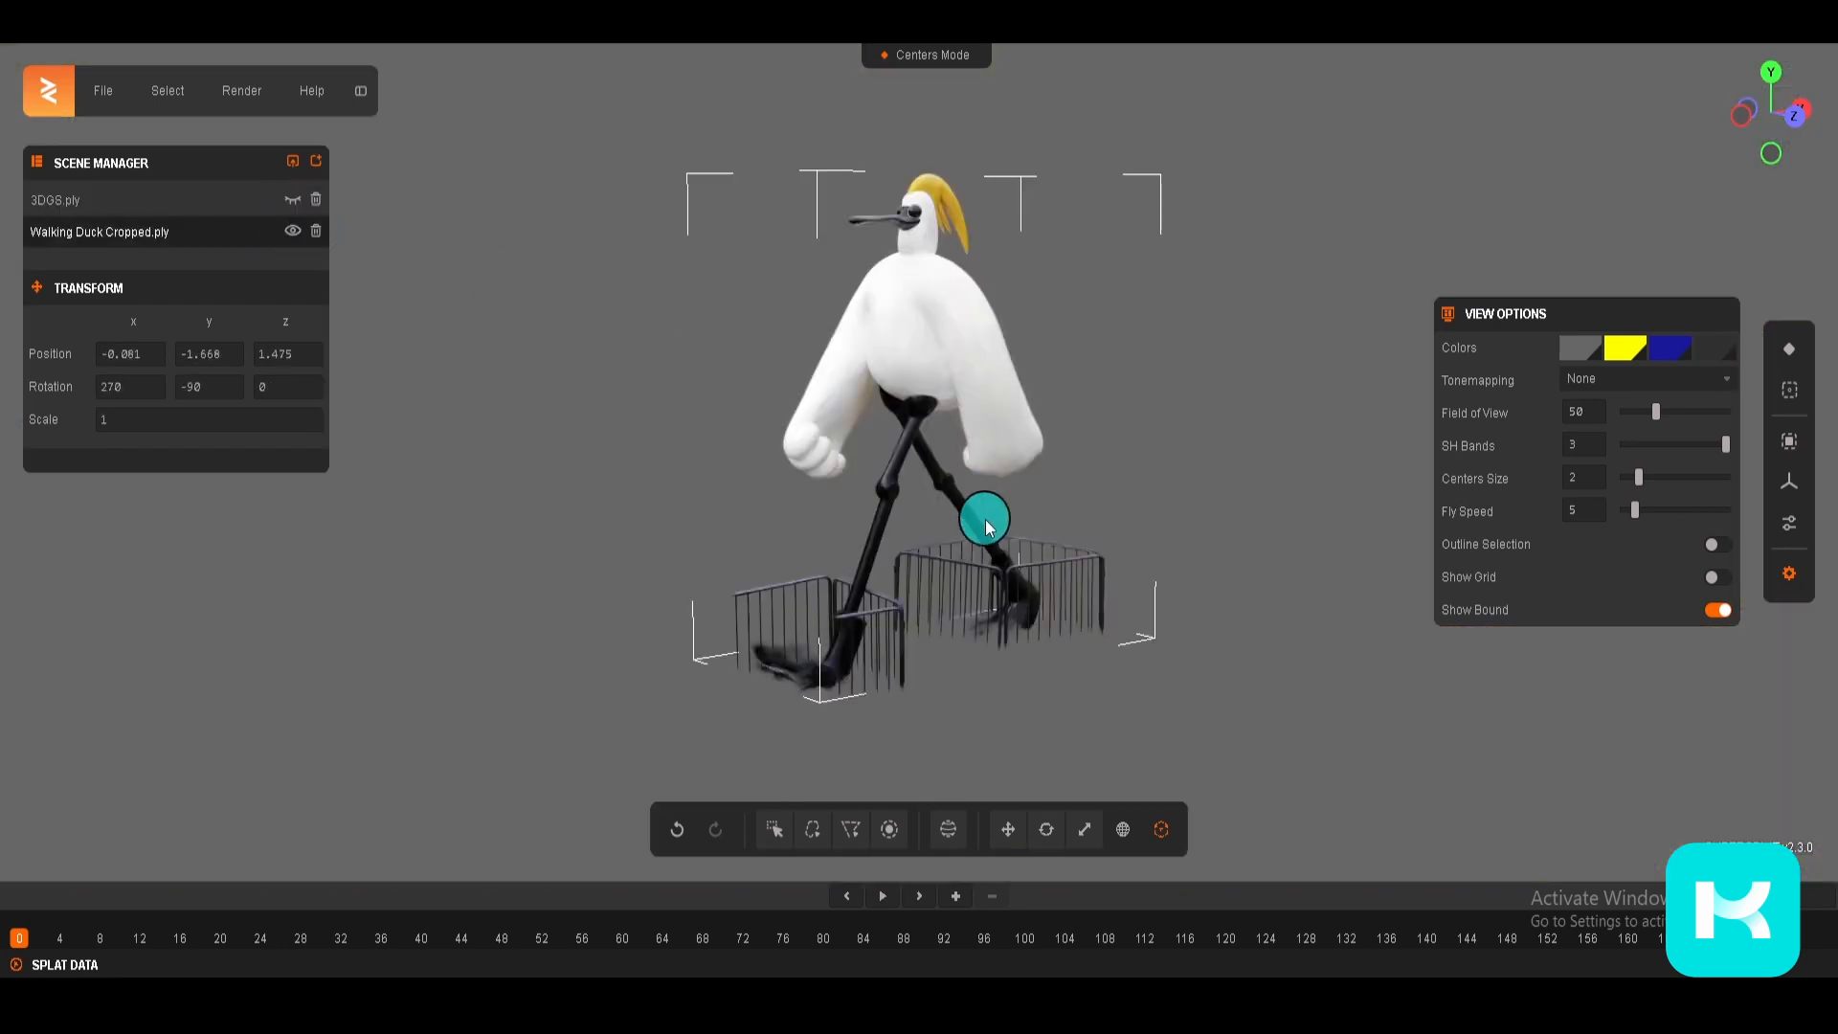
{"action": "left_click_drag", "start_coordinate": [967, 651], "coordinate": [1300, 705]}
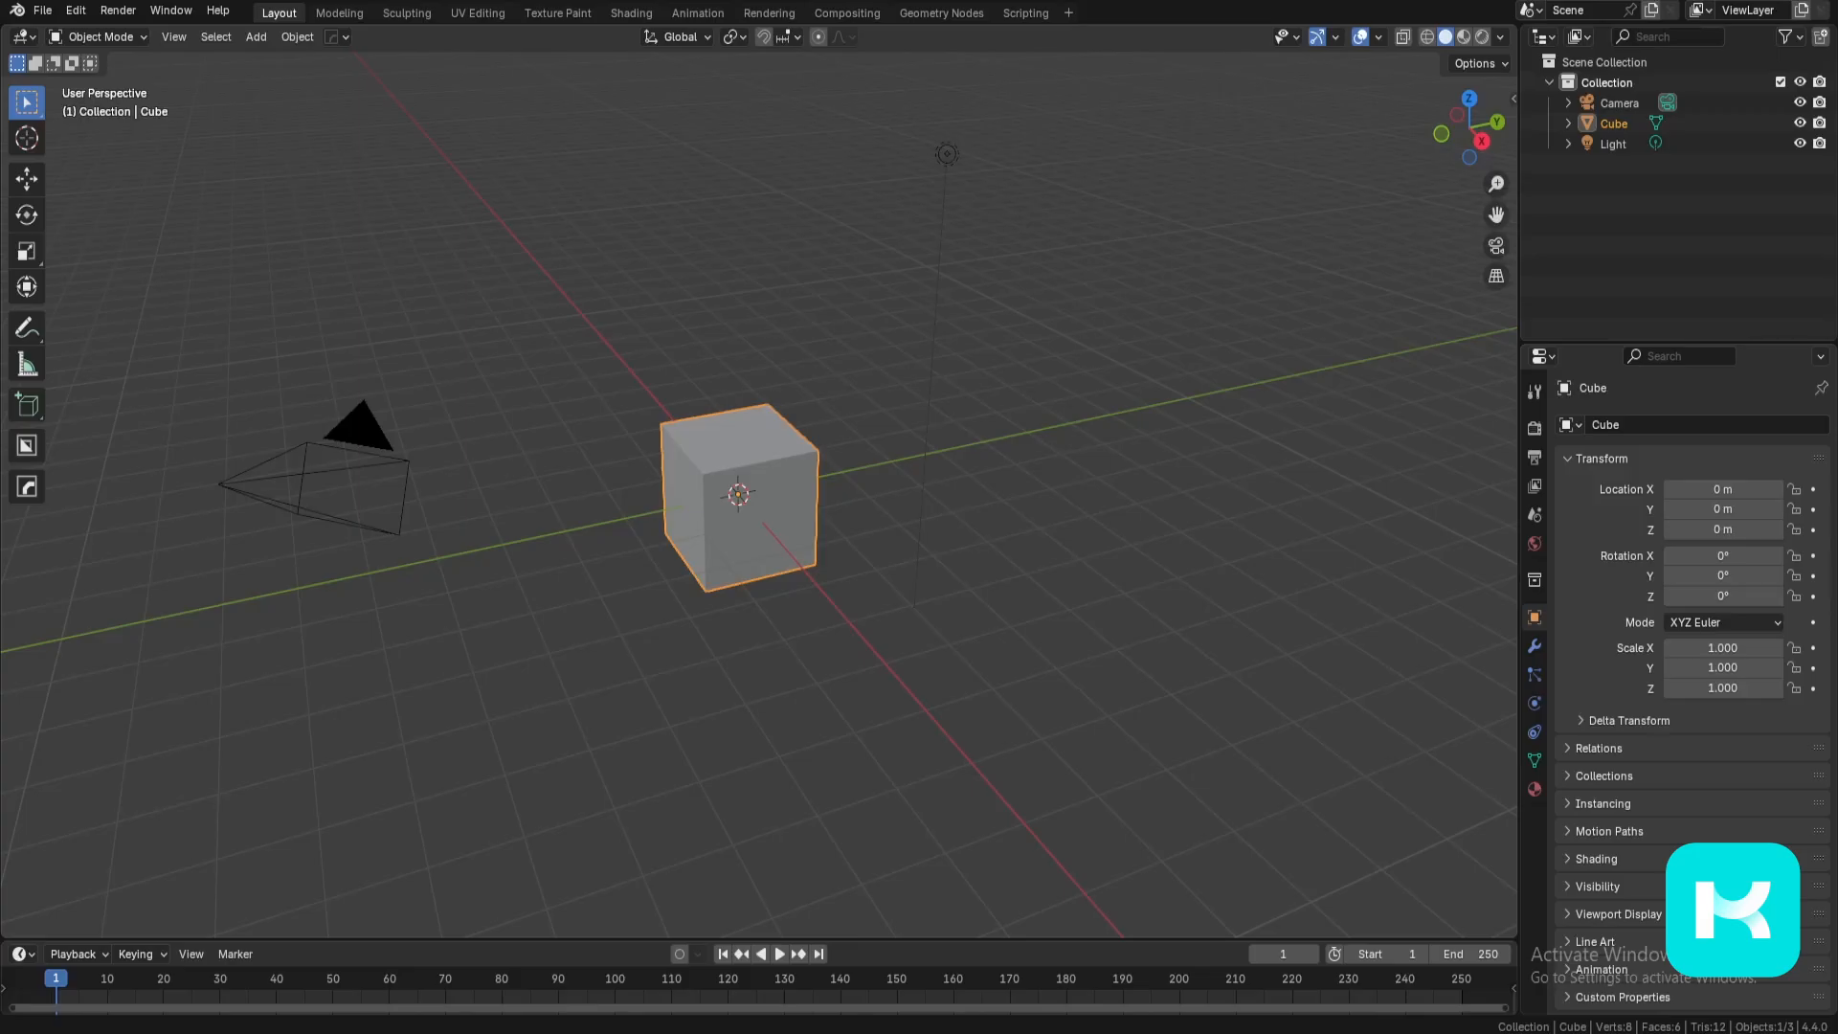
Step: Switch to Blender and create a new file from the Video Editing template
{"action": "left_click", "coordinate": [46, 11]}
{"action": "mouse_move", "coordinate": [90, 33]}
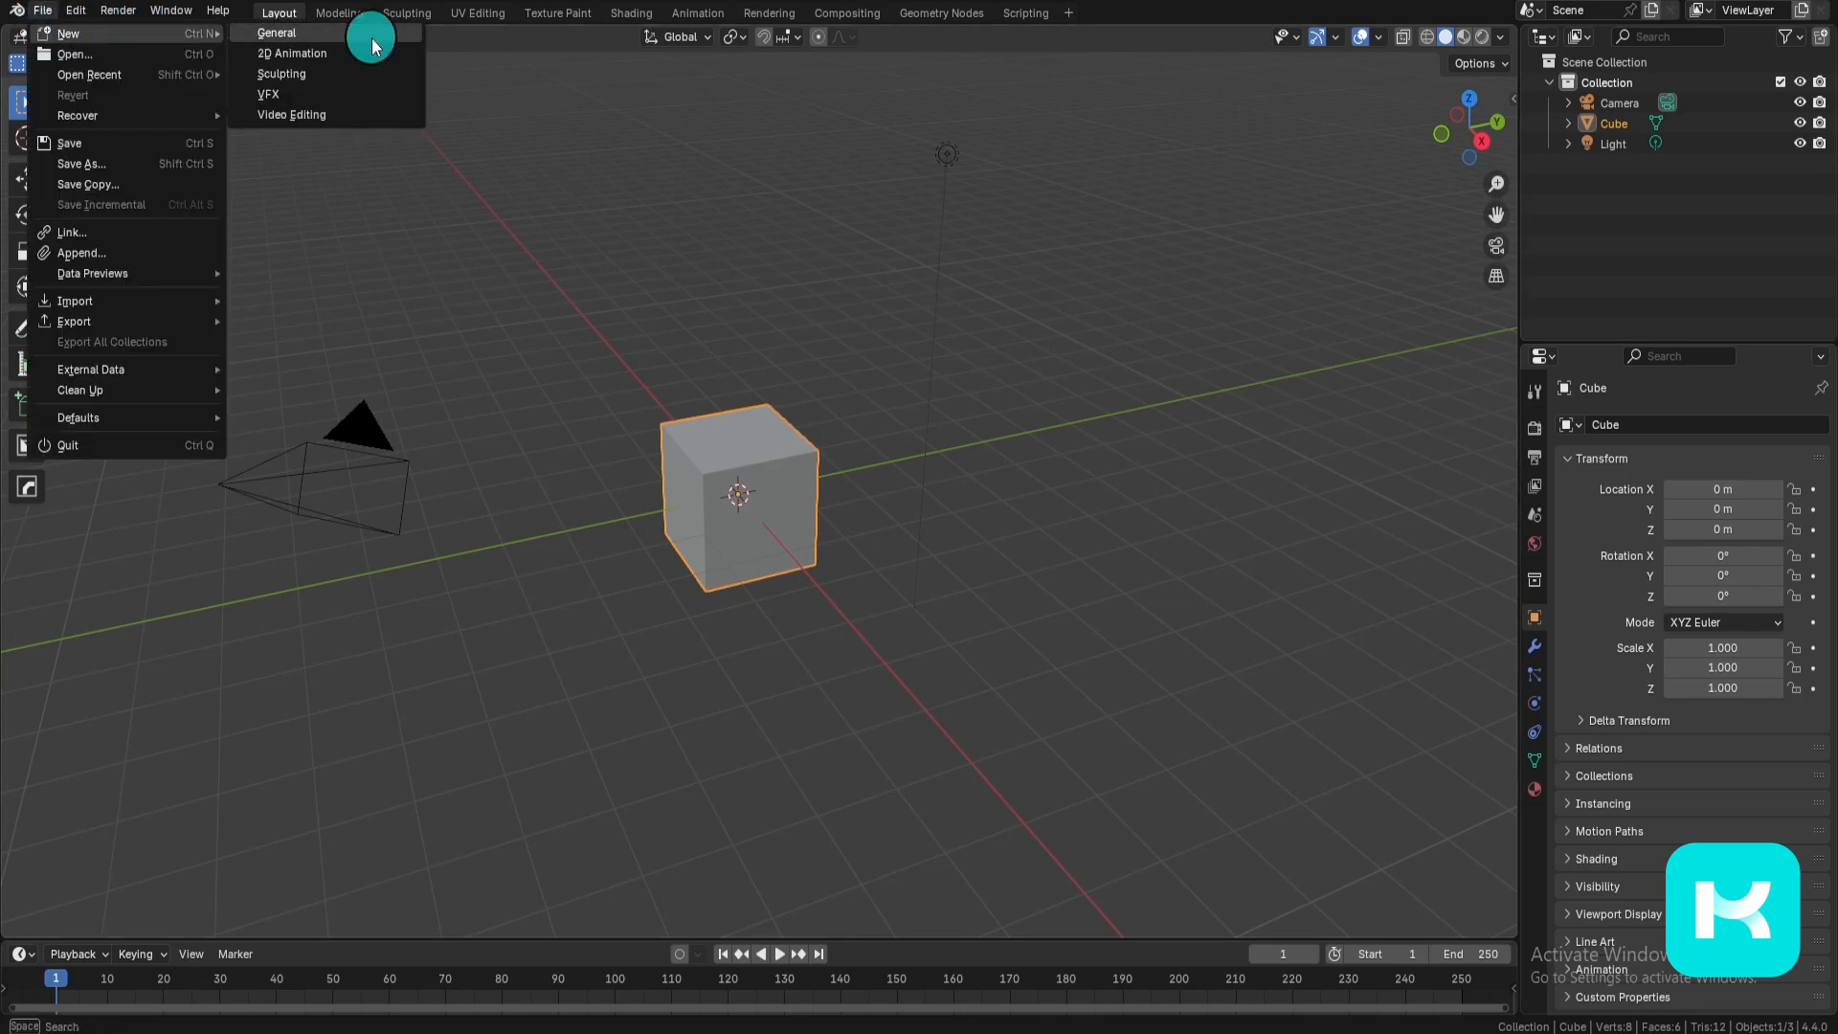
{"action": "left_click", "coordinate": [292, 114]}
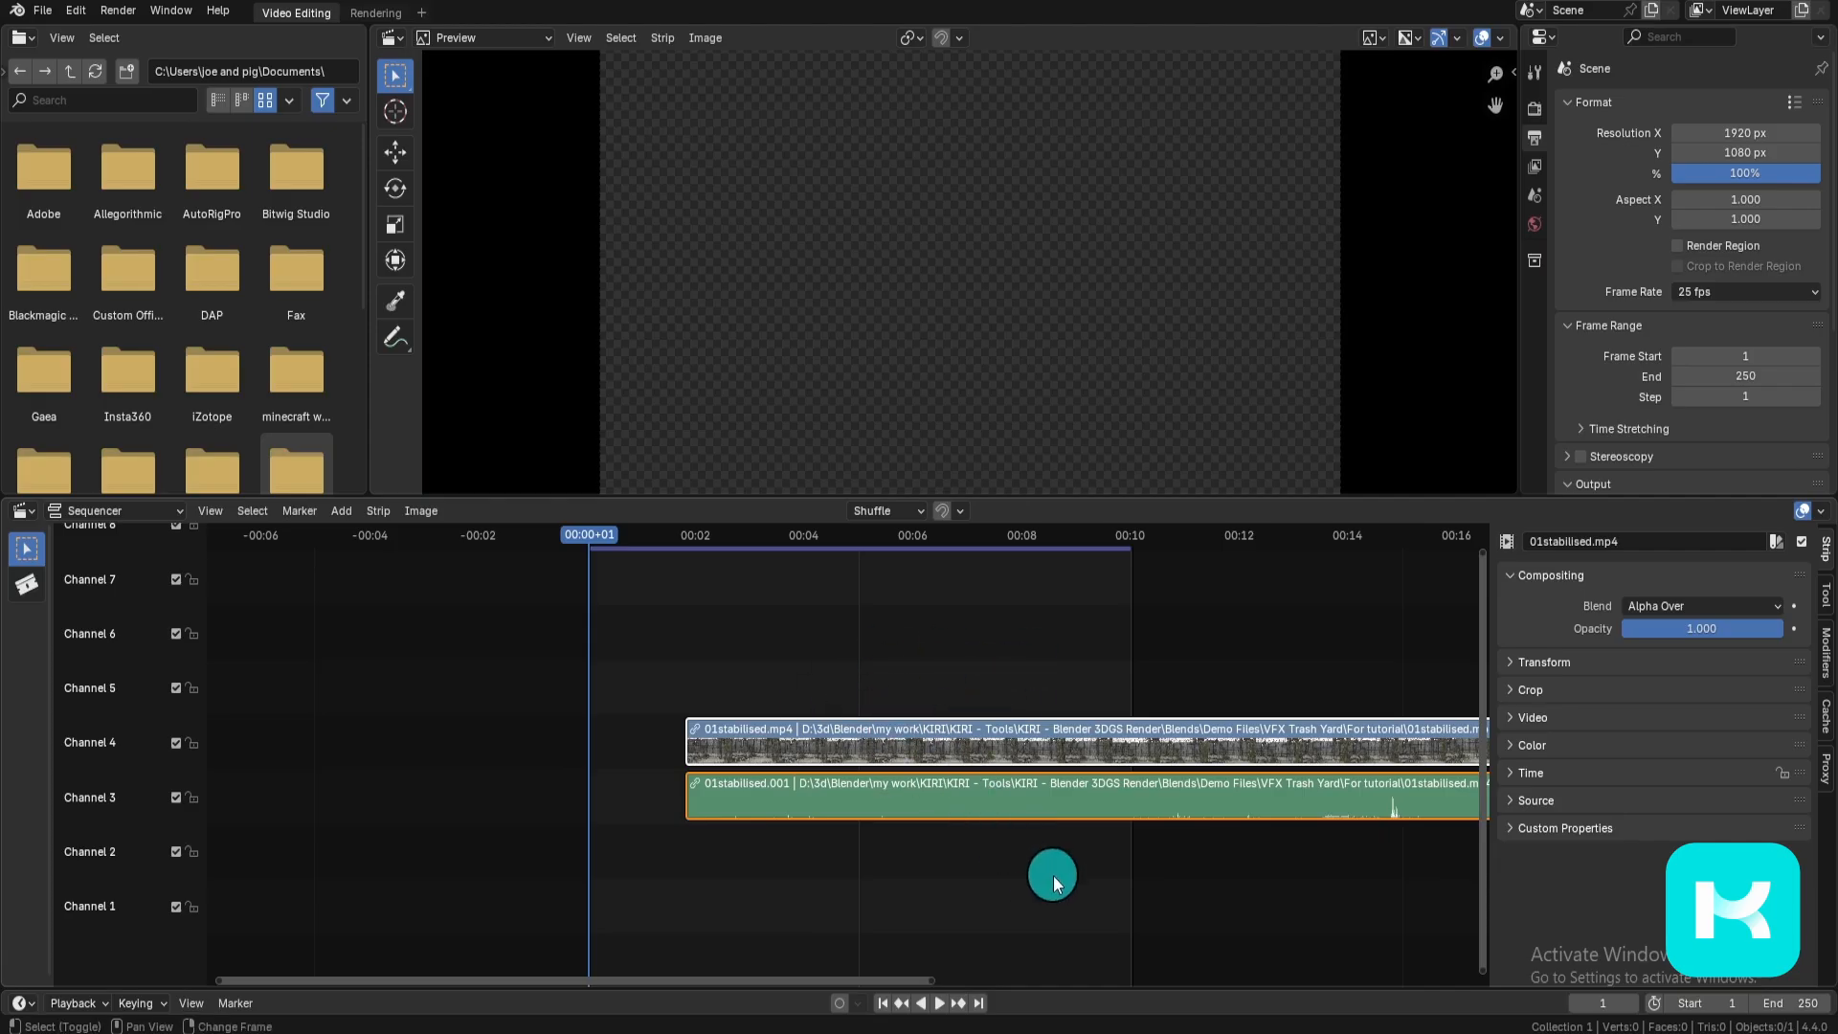
Step: Snap the 01stabilised video and audio strips to frame 1 and set the scene's end frame to 681
{"action": "key", "text": "shift+s"}
{"action": "scroll", "coordinate": [1063, 866], "scroll_direction": "down", "scroll_amount": 3}
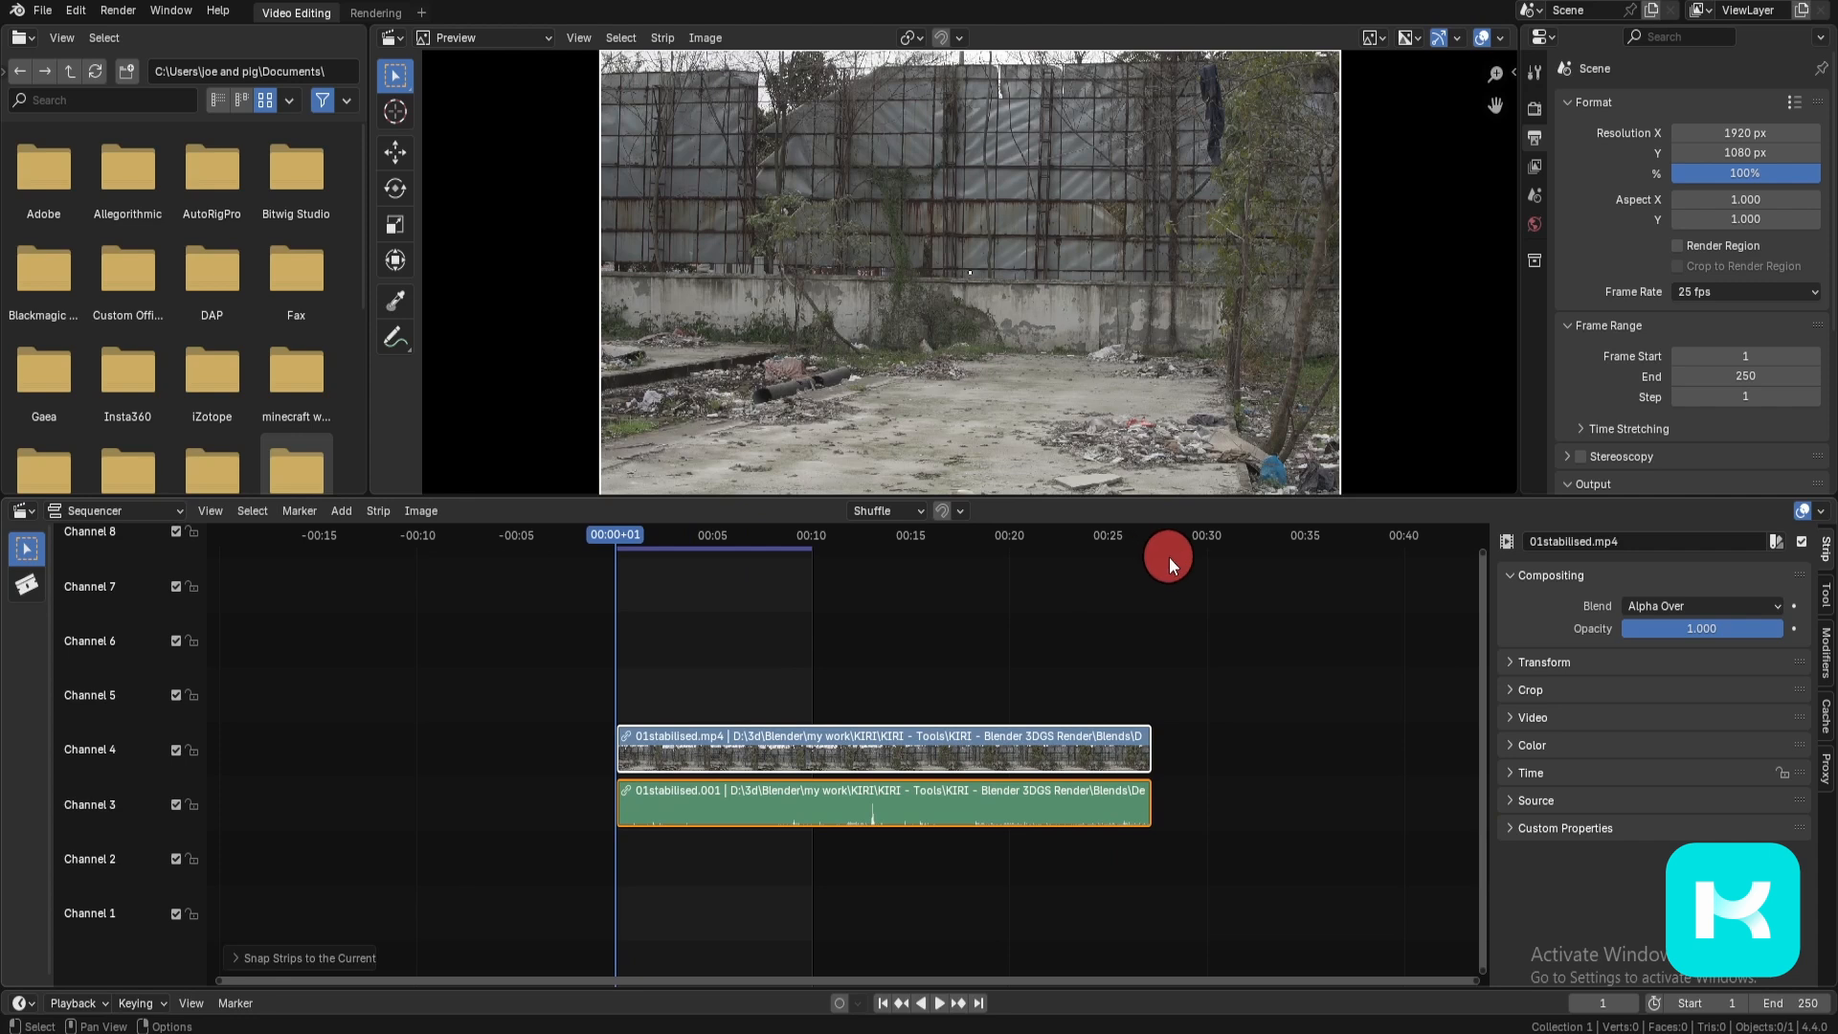
{"action": "left_click_drag", "start_coordinate": [1169, 557], "coordinate": [1293, 546]}
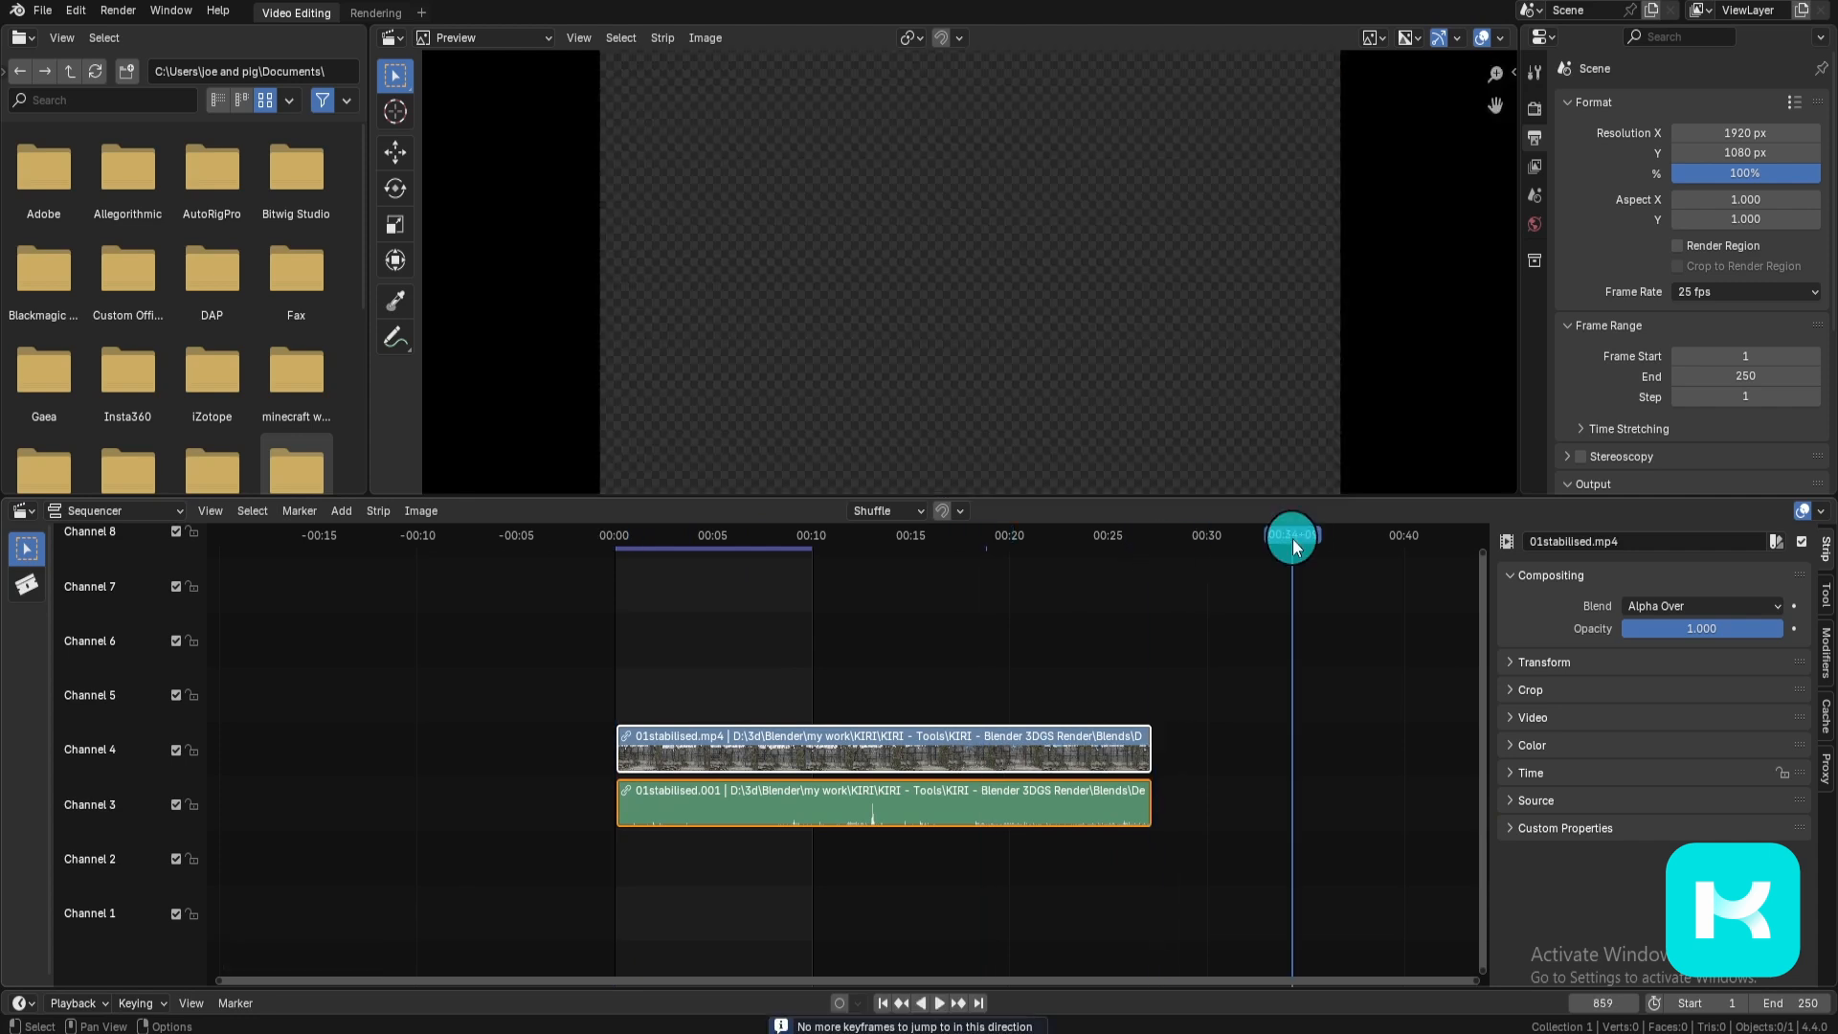
{"action": "key", "text": "Page_Down"}
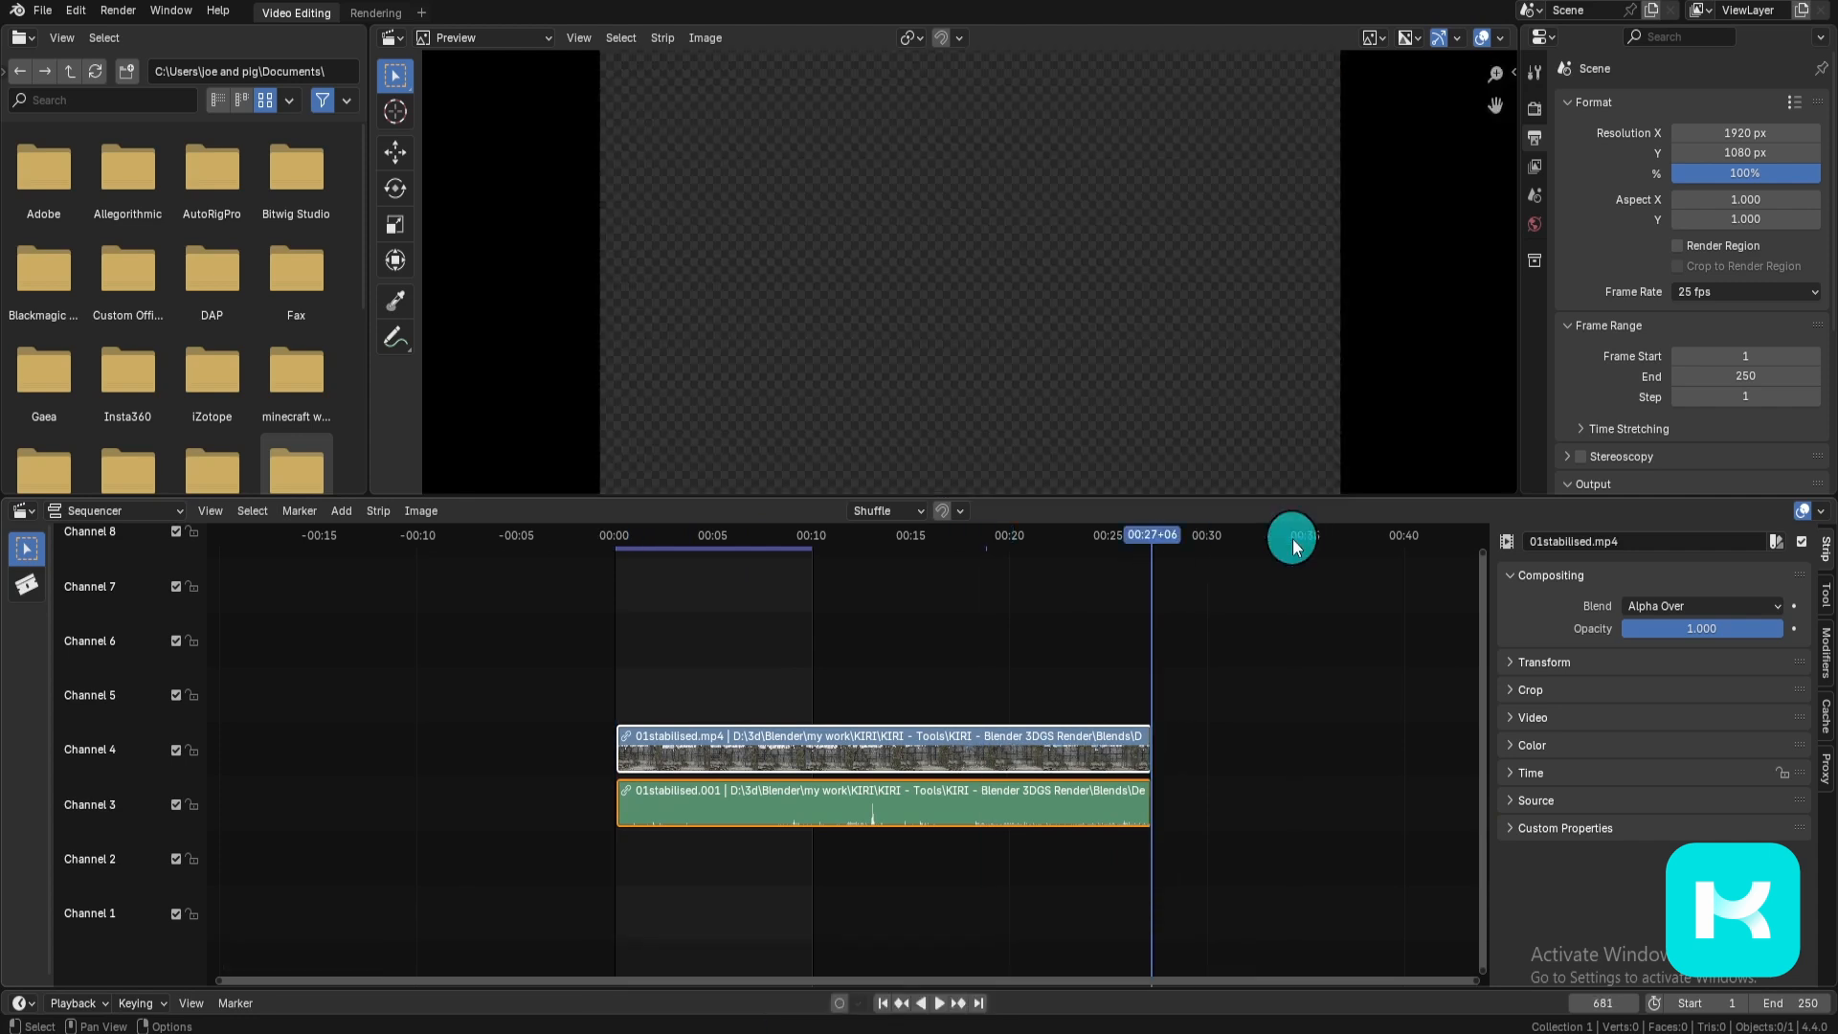
{"action": "key", "text": "ctrl+End"}
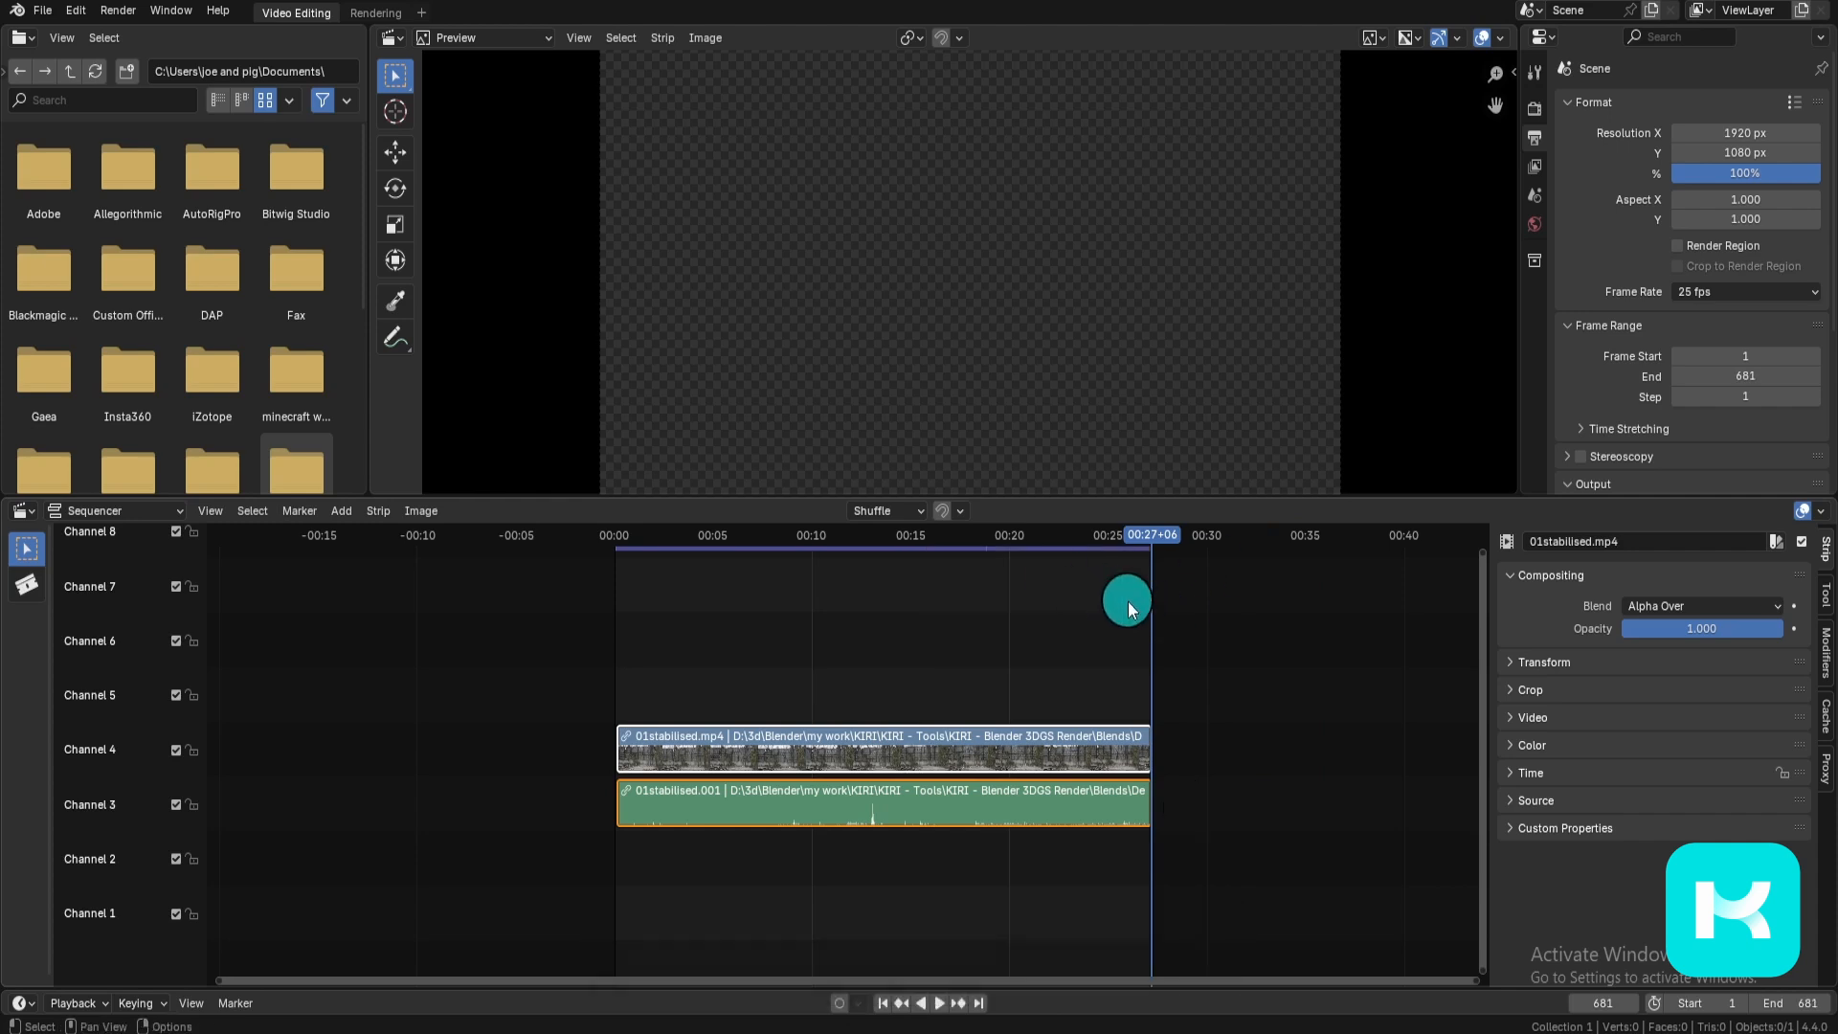
{"action": "left_click_drag", "start_coordinate": [1139, 541], "coordinate": [934, 544]}
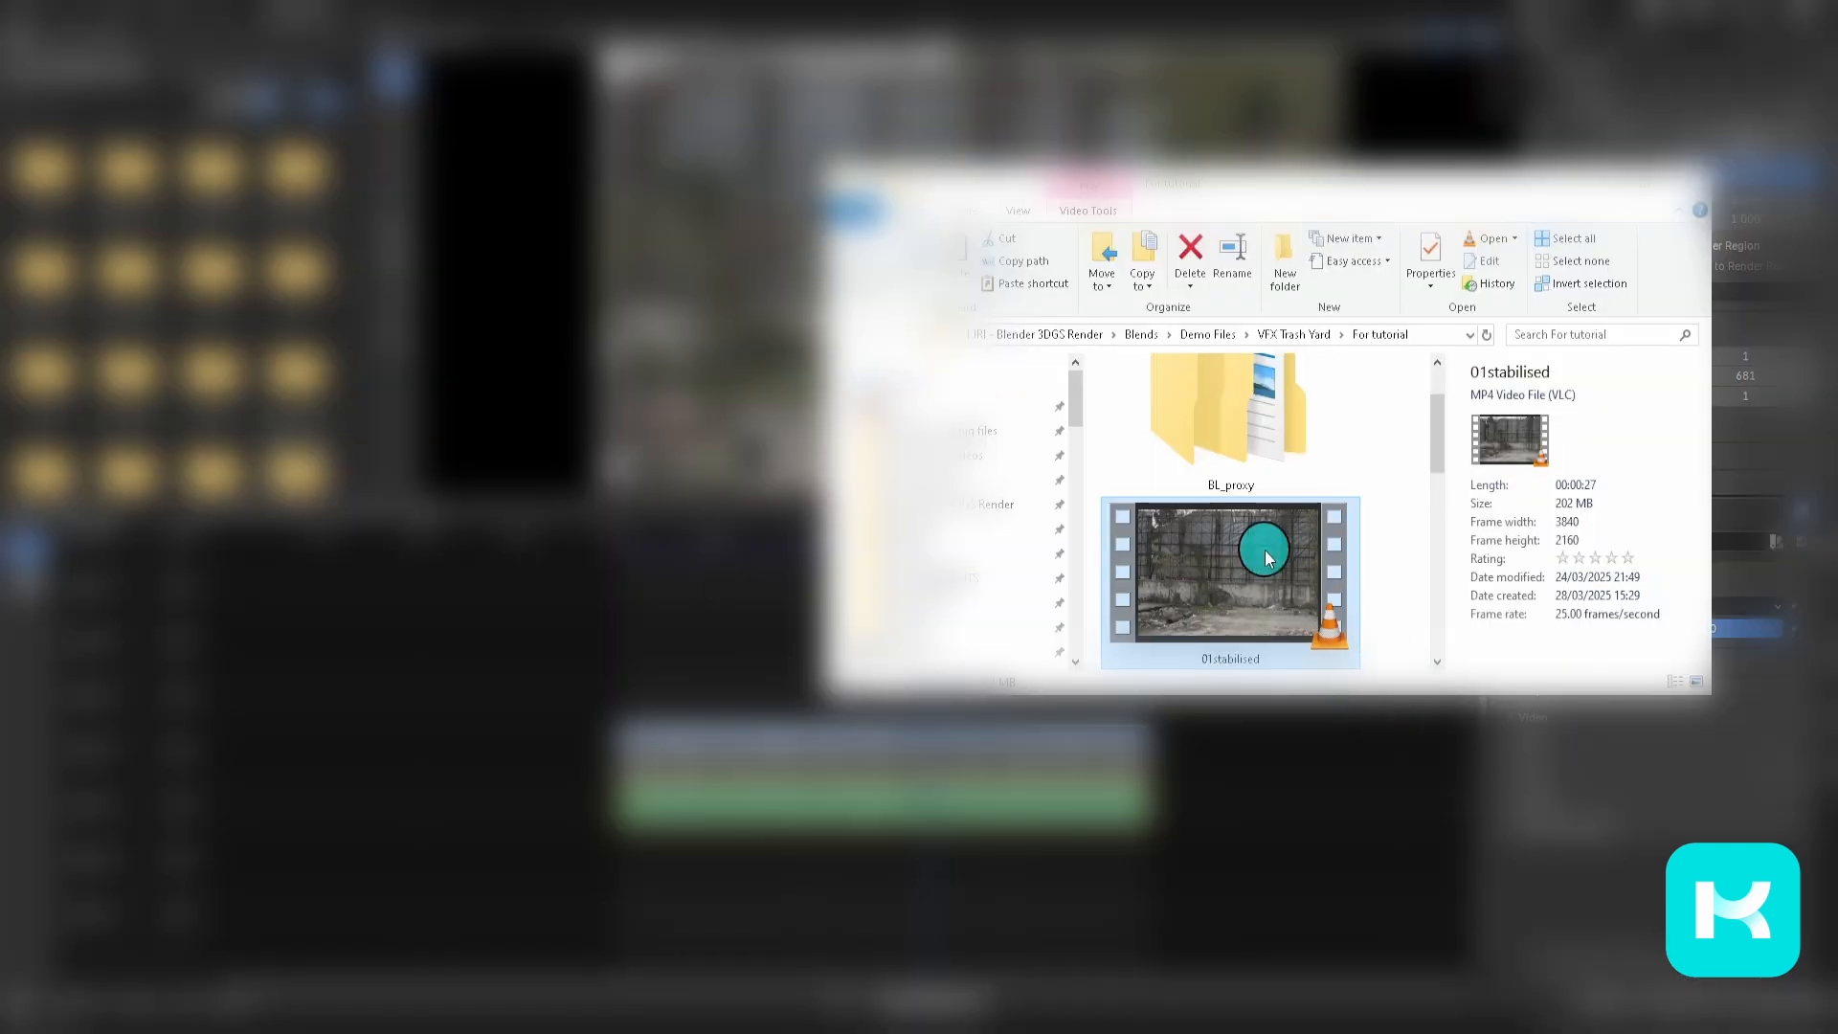
Step: Switch to File Explorer and check the file properties of the 01stabilised video
{"action": "right_click", "coordinate": [1266, 550]}
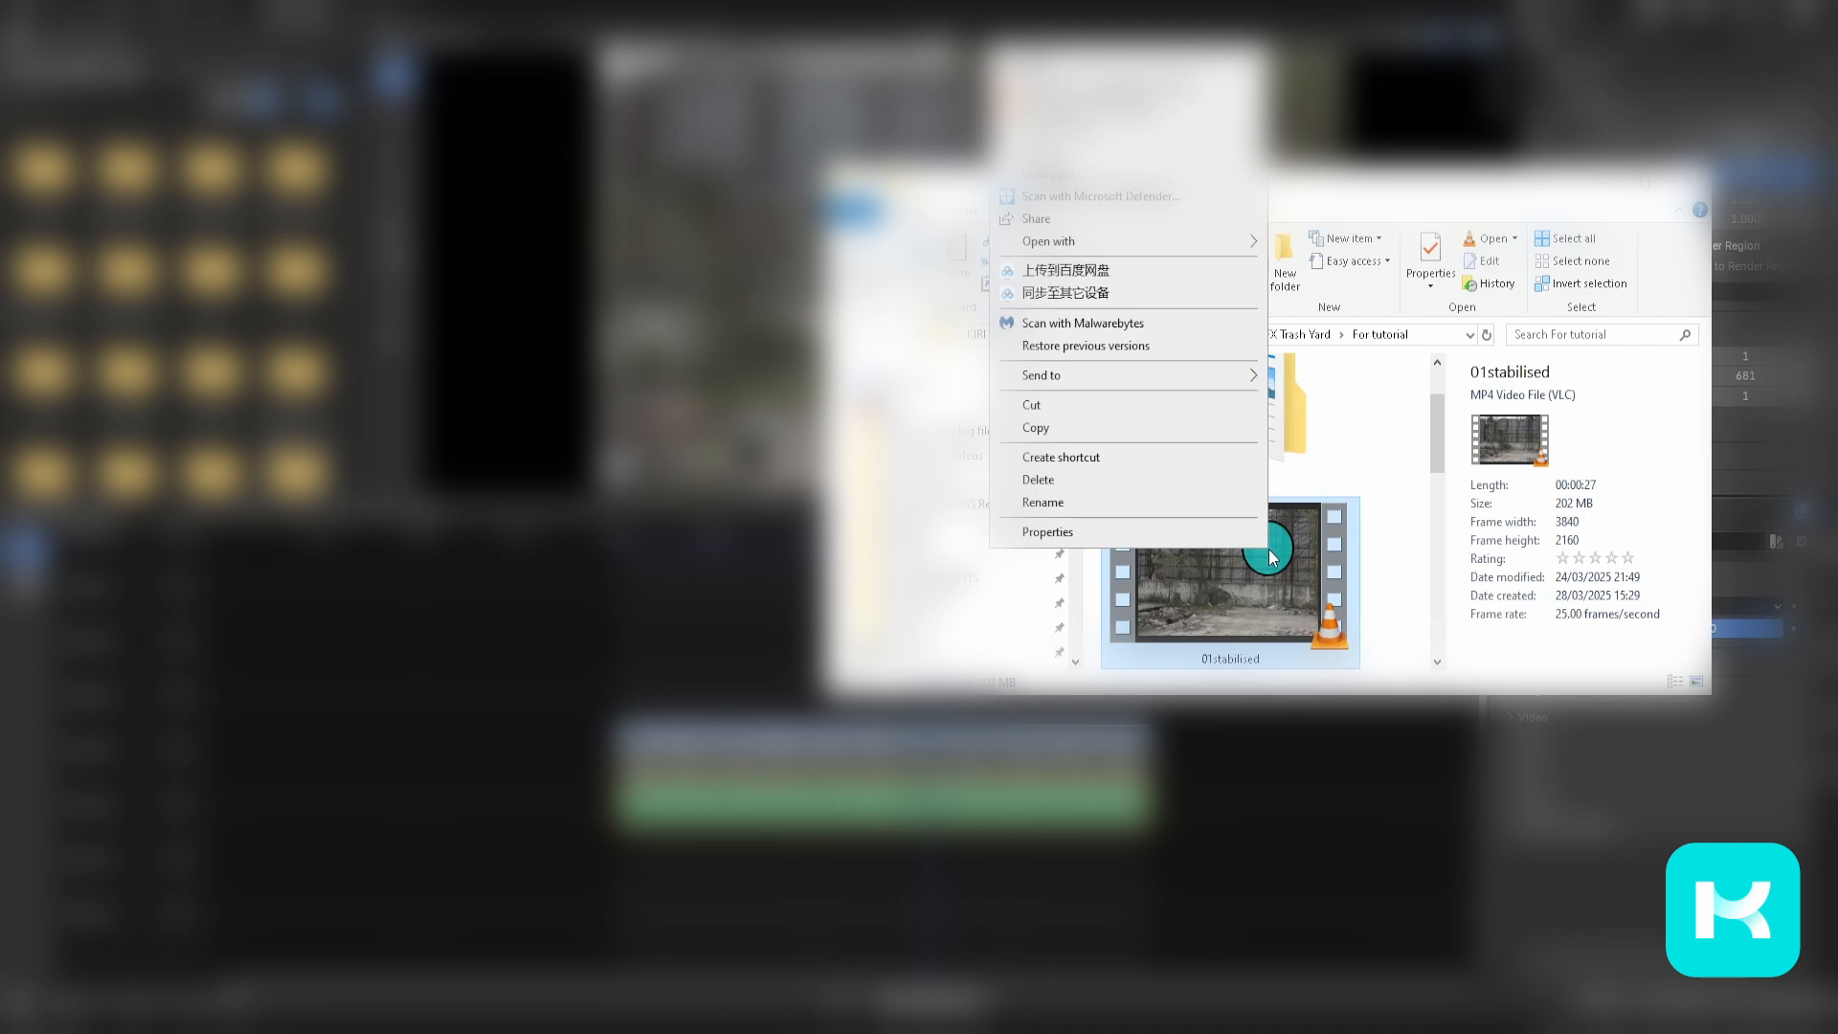
{"action": "left_click", "coordinate": [1205, 533]}
{"action": "left_click", "coordinate": [1399, 556]}
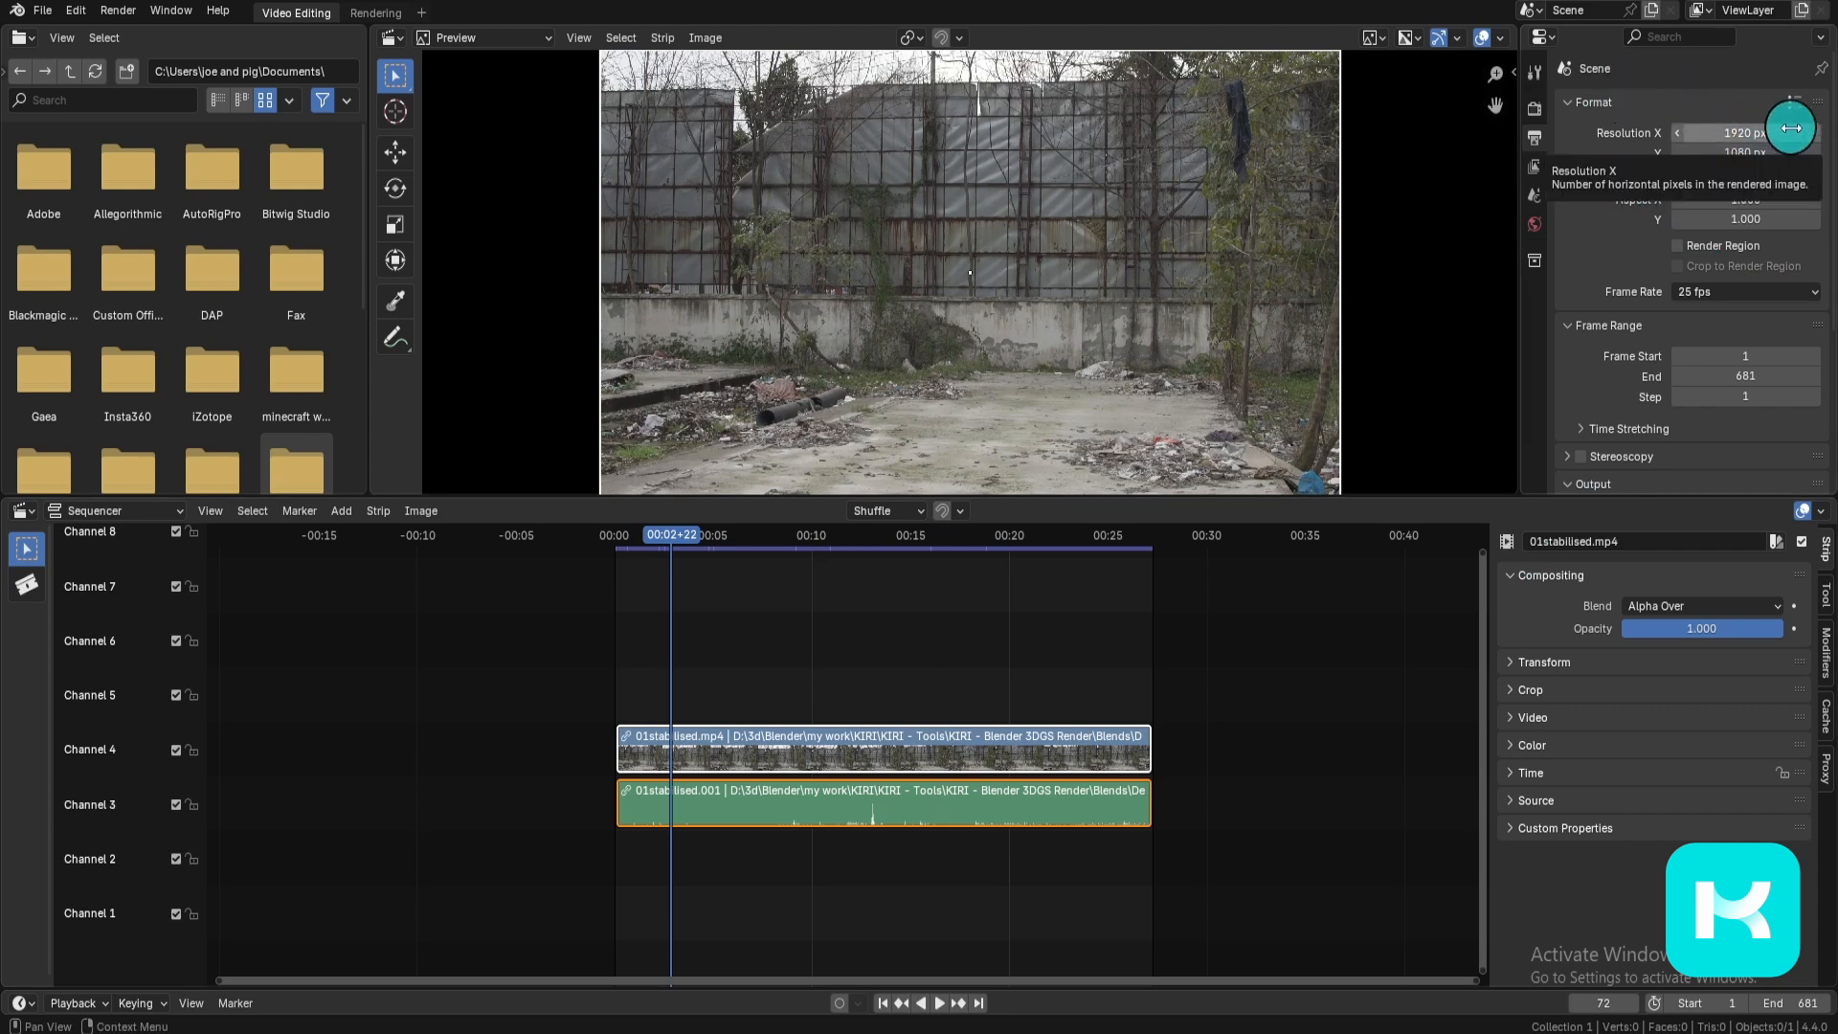
Step: In Blender, render the animation as a PNG image sequence into the image sequence folder
{"action": "scroll", "coordinate": [1618, 230], "scroll_direction": "down", "scroll_amount": 5}
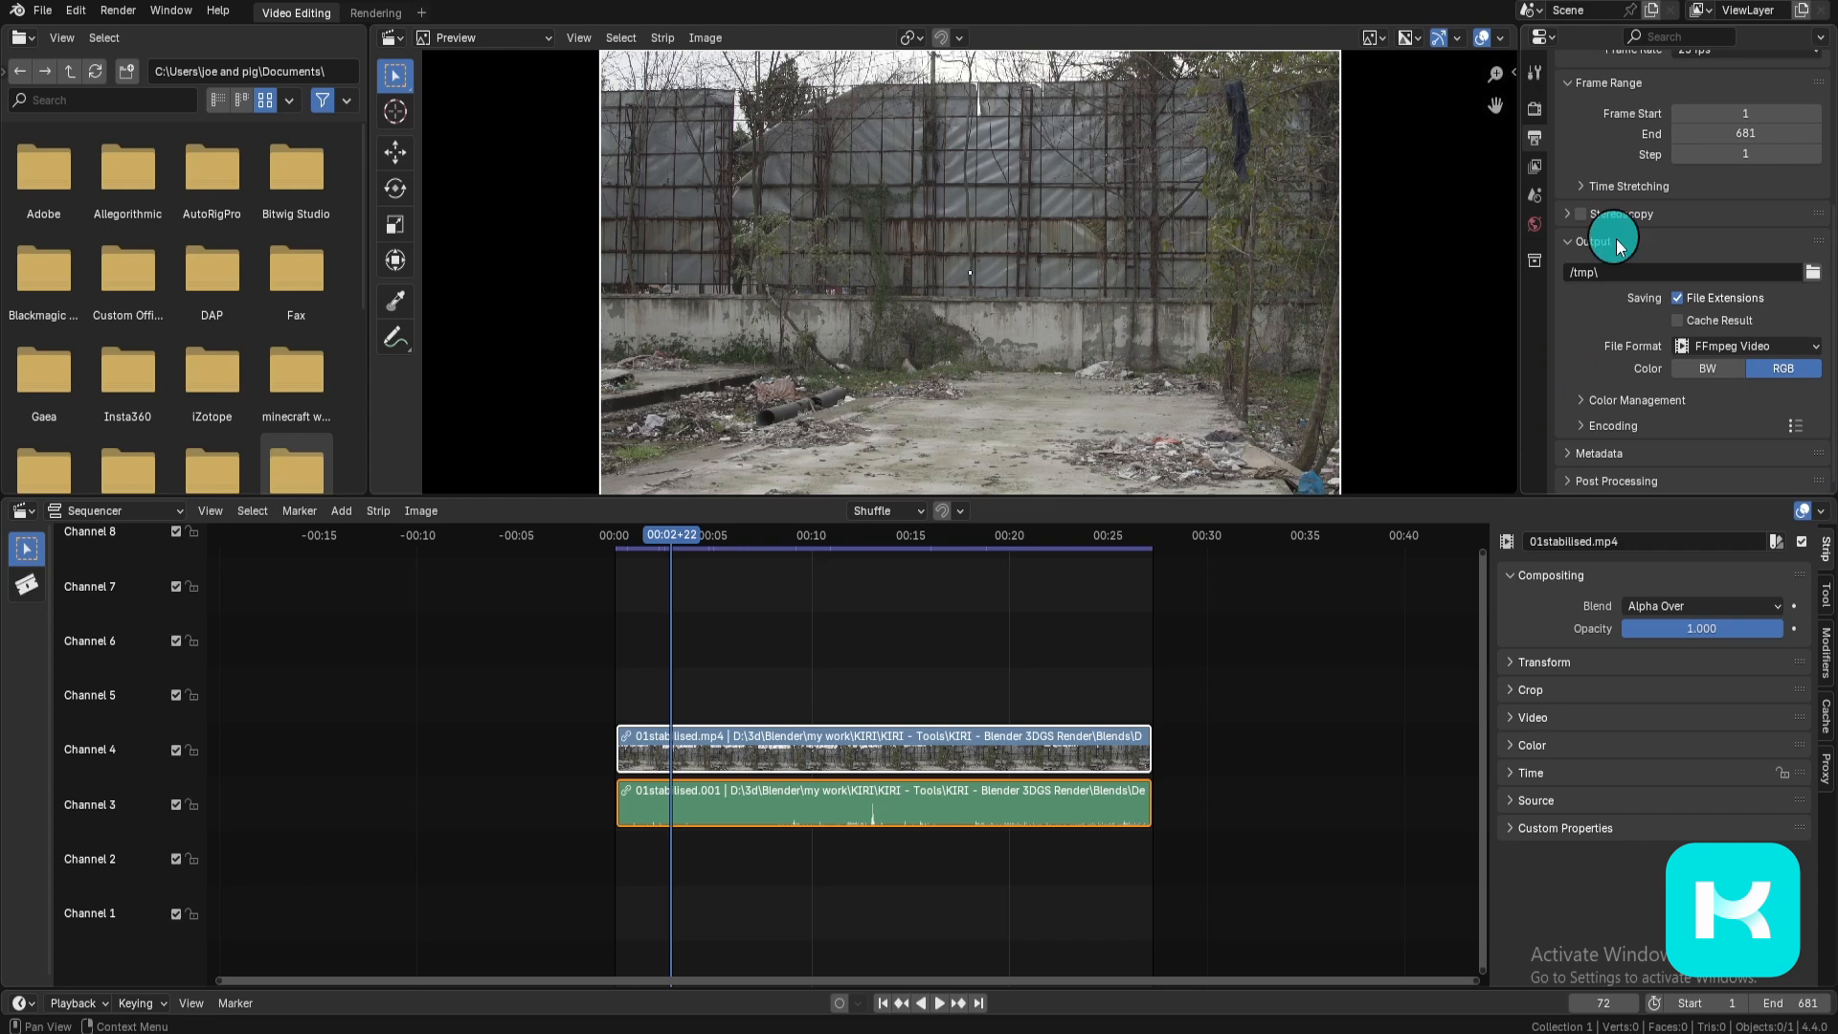
{"action": "left_click", "coordinate": [1818, 276]}
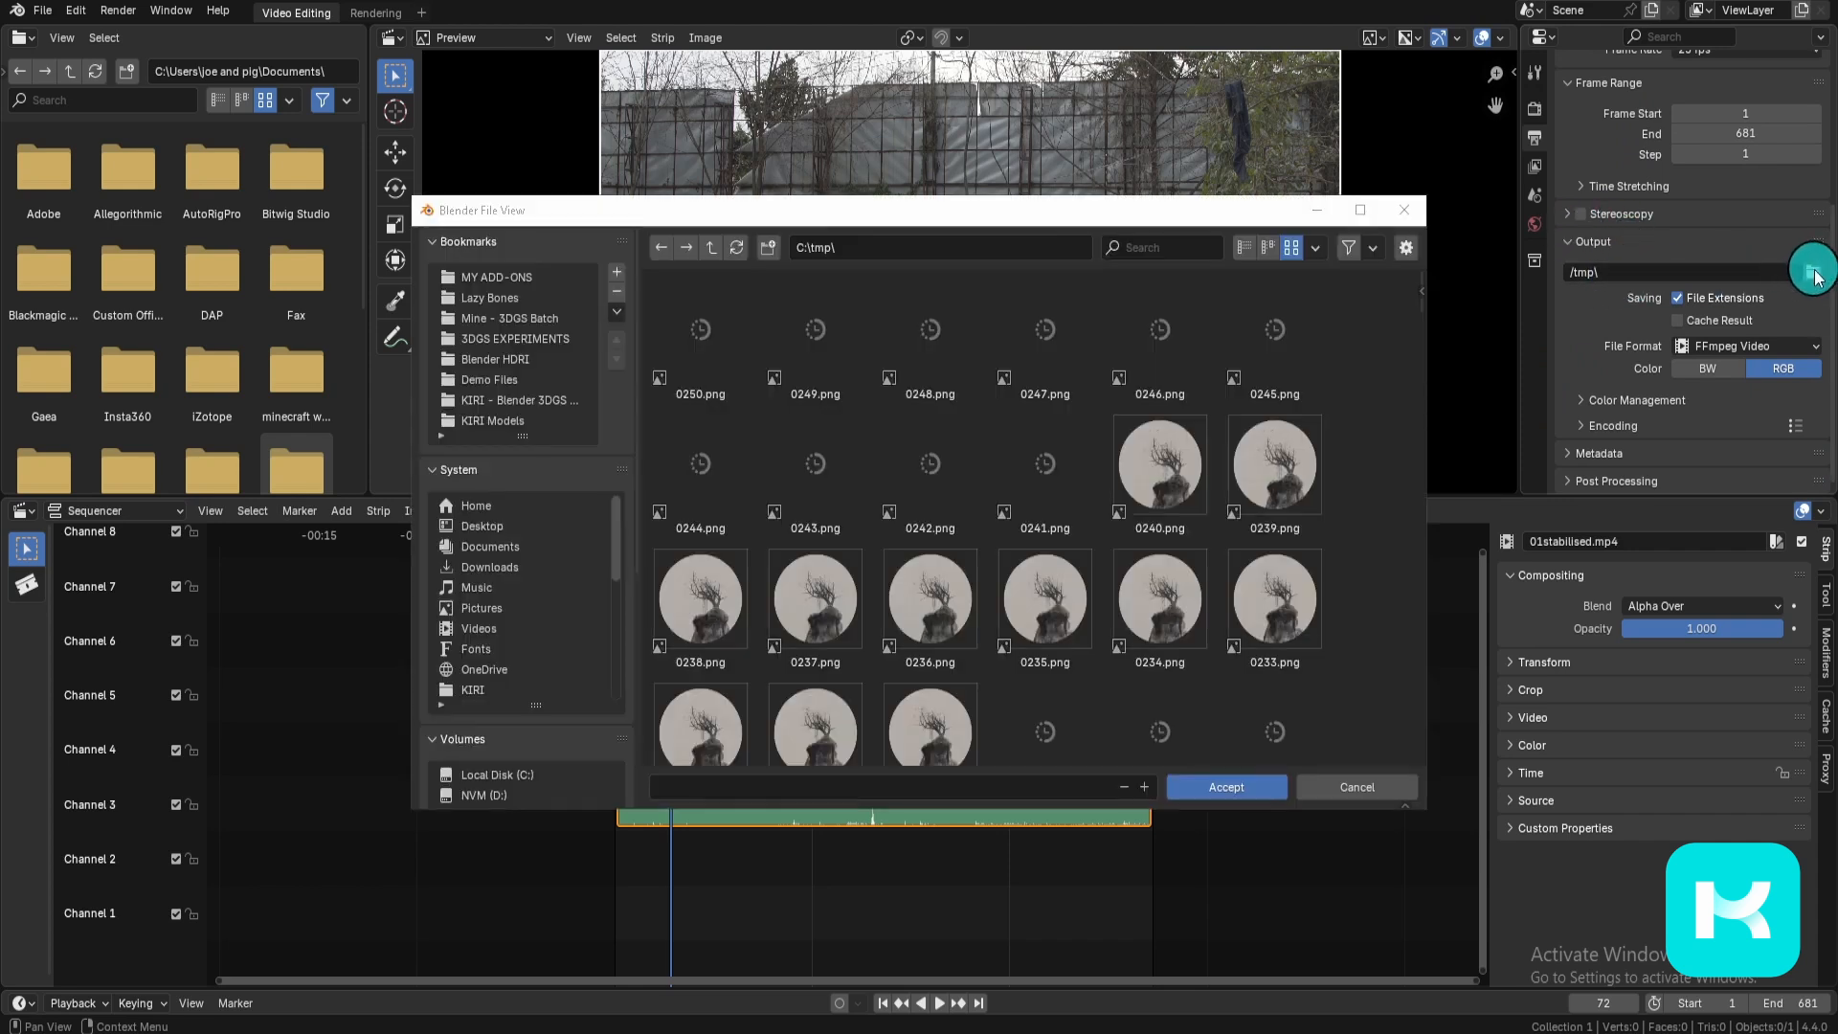
{"action": "left_click", "coordinate": [1221, 785]}
{"action": "left_click", "coordinate": [1793, 347]}
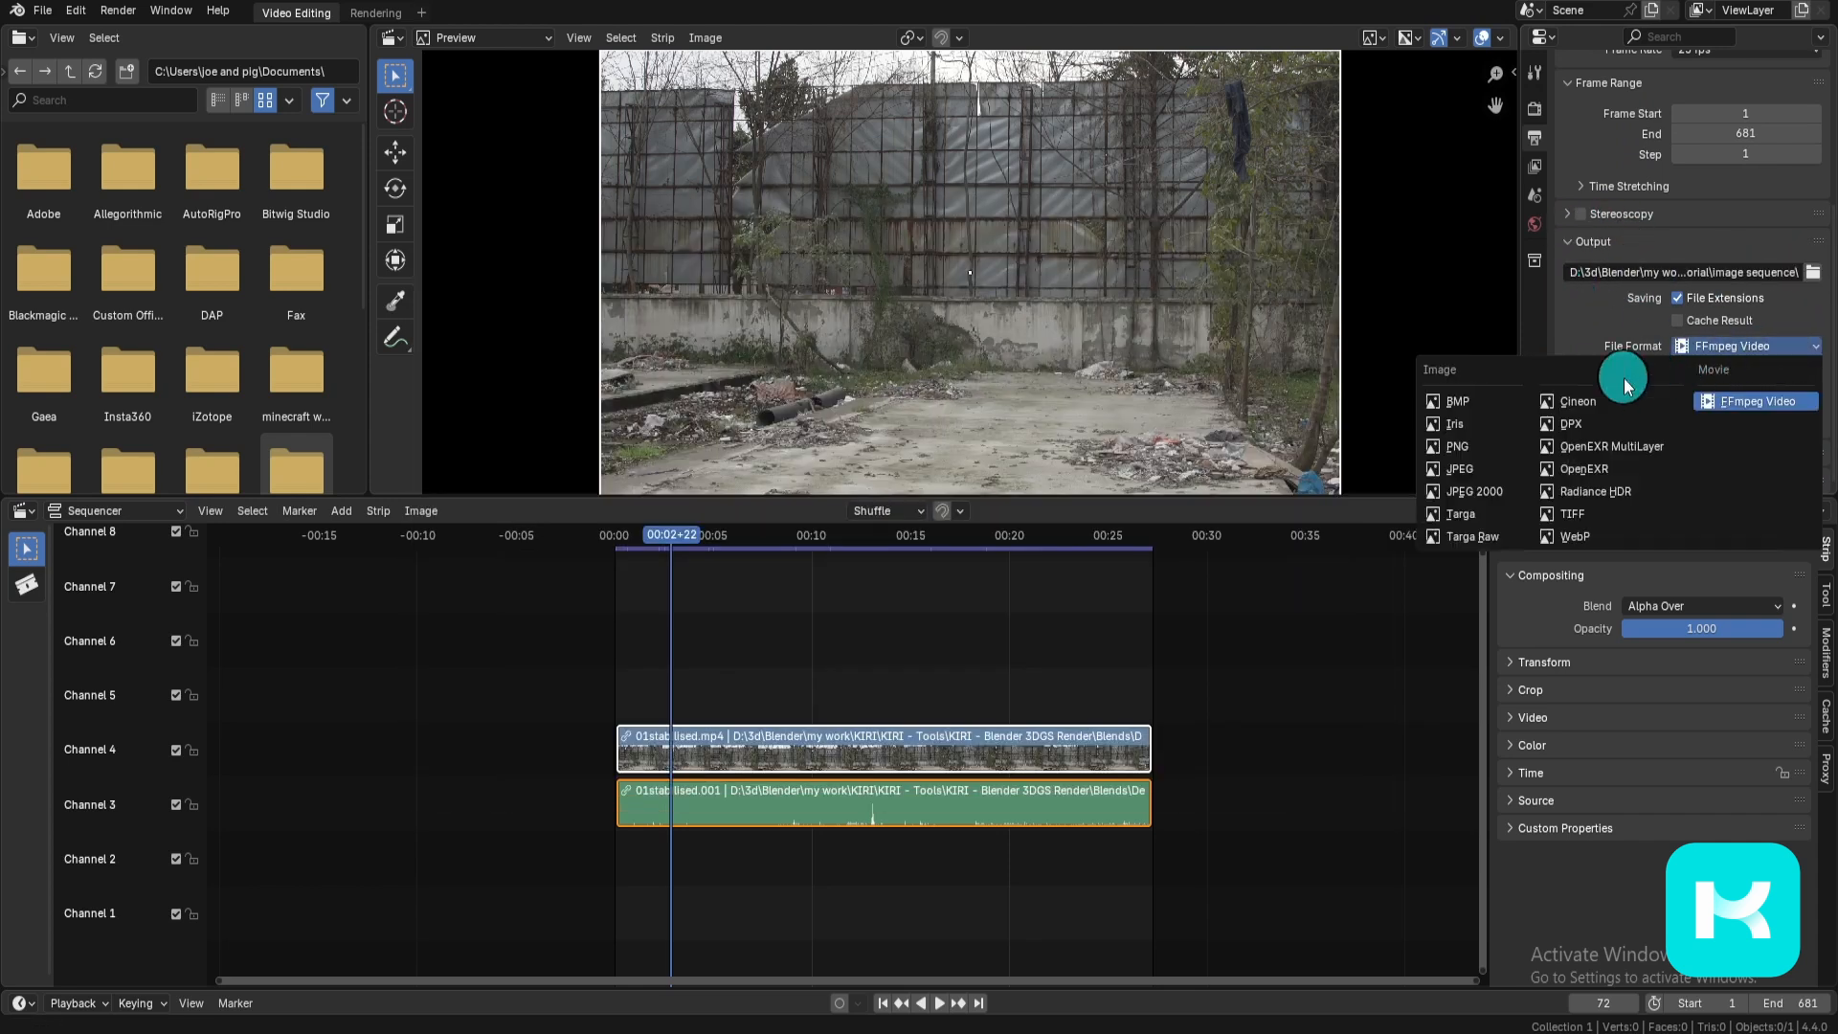
{"action": "left_click", "coordinate": [1457, 446]}
{"action": "left_click", "coordinate": [1786, 279]}
{"action": "left_click", "coordinate": [1521, 377]}
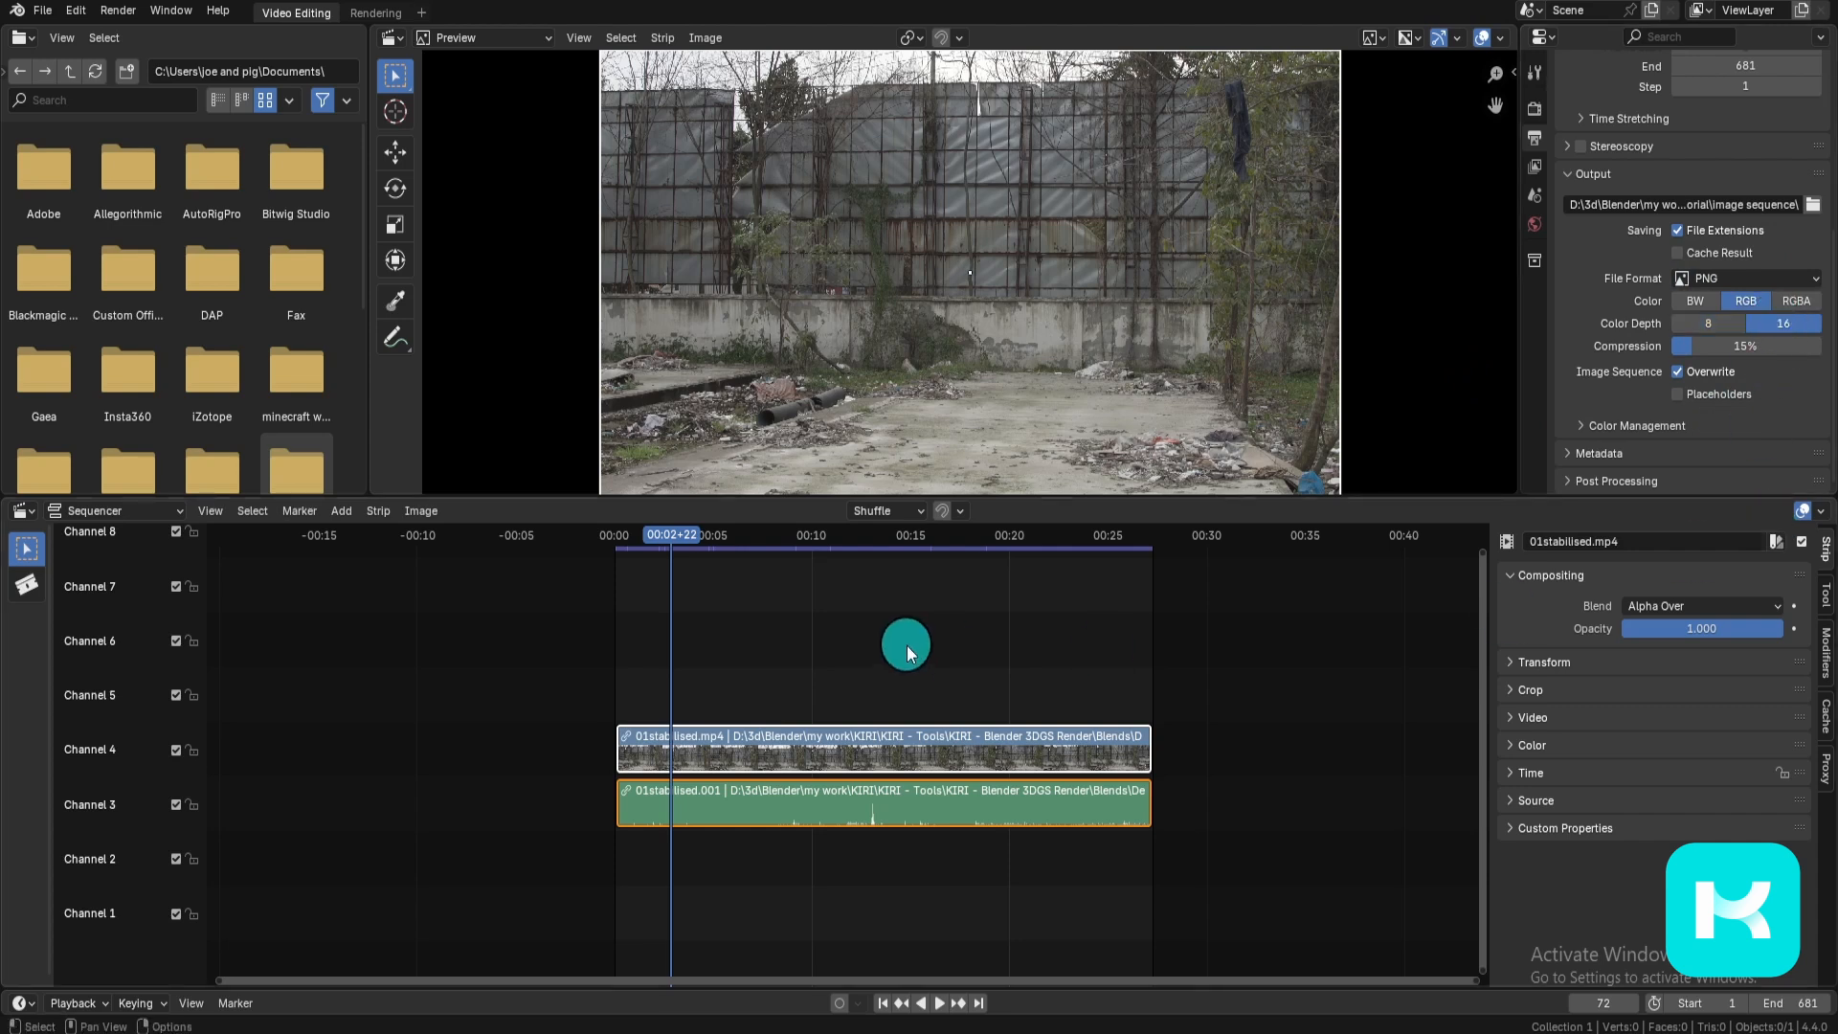
{"action": "key", "text": "ctrl+F12"}
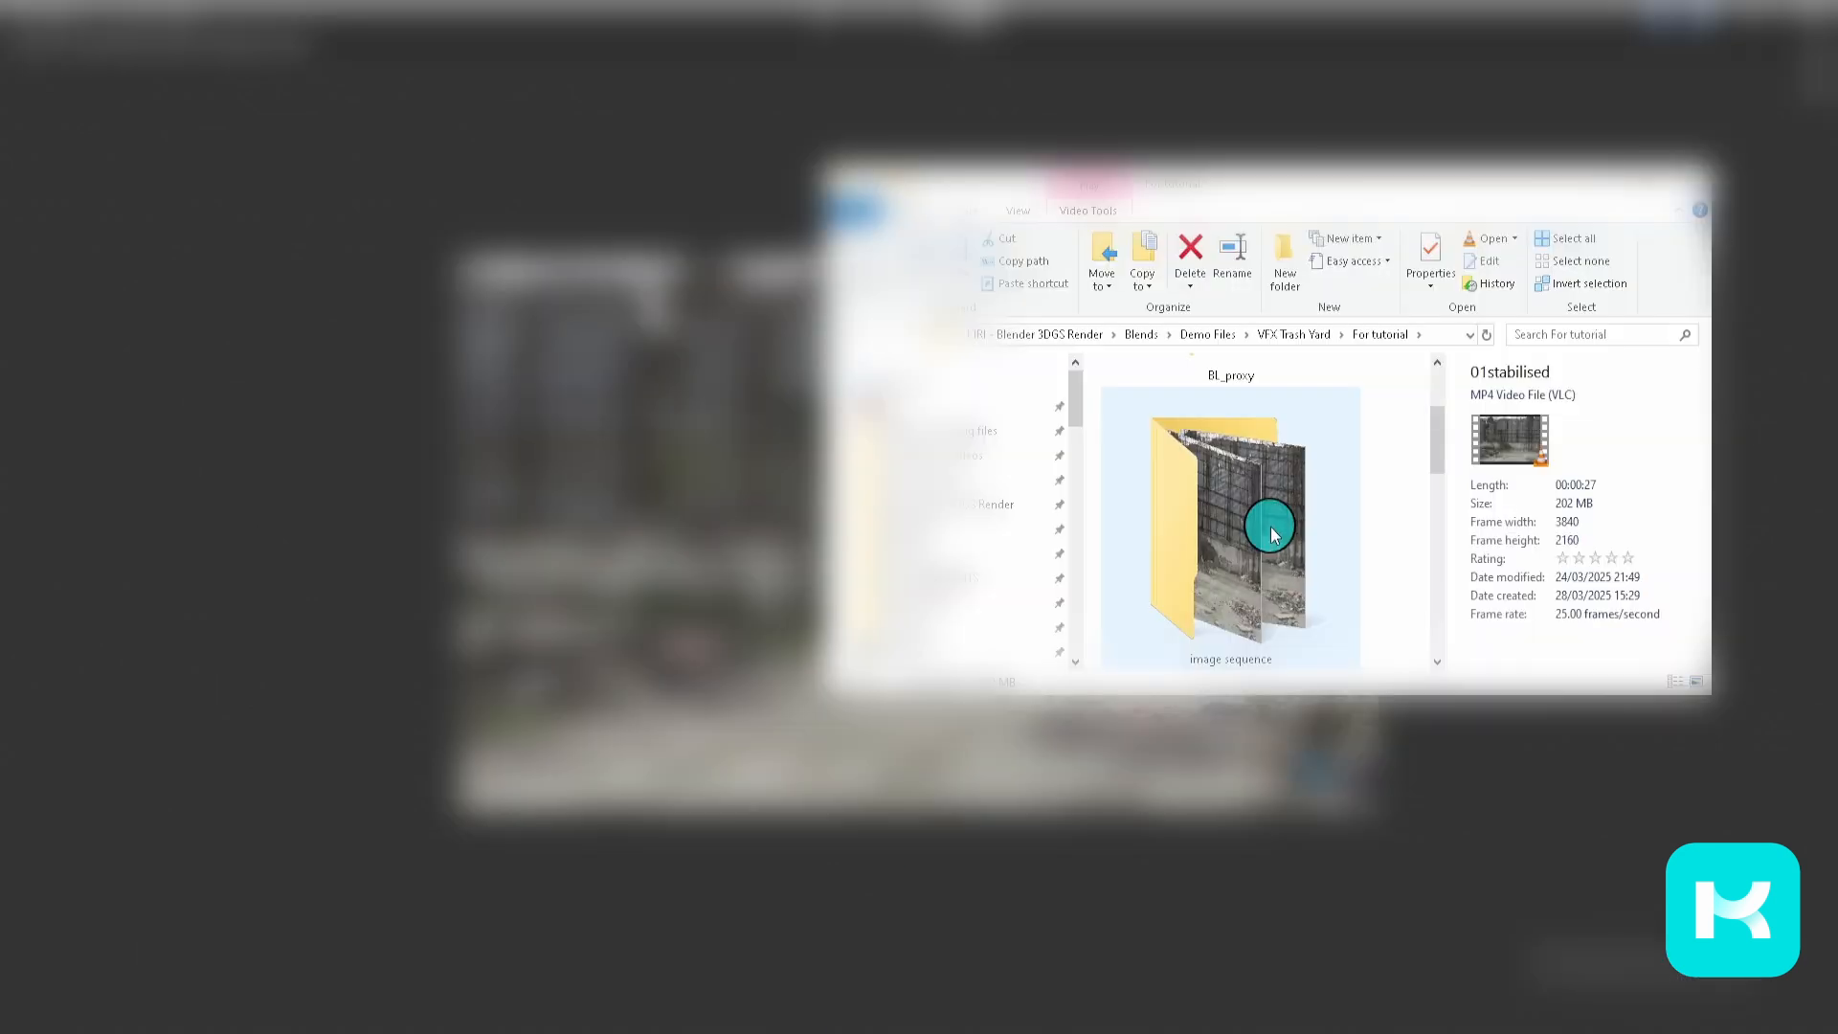
Step: Switch to File Explorer, check the rendered PNG frames in the image sequence folder, and return to the For tutorial folder
{"action": "double_click", "coordinate": [1270, 527]}
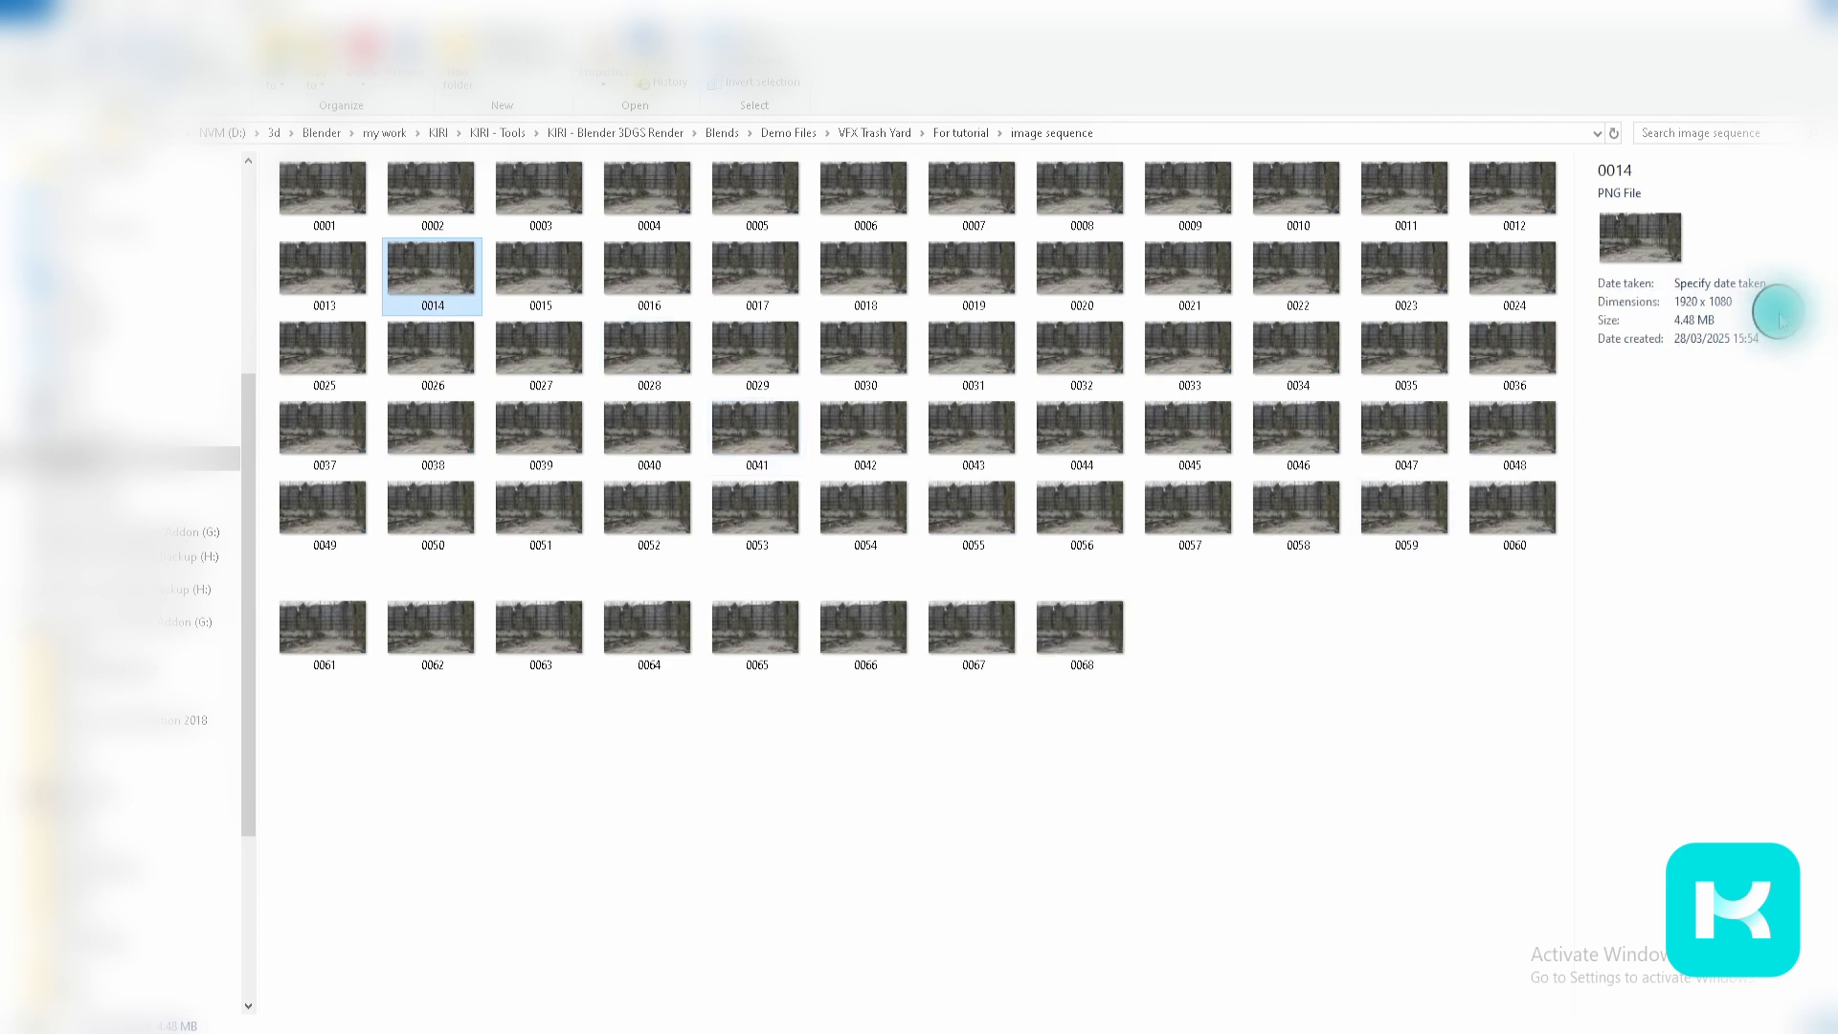
{"action": "left_click", "coordinate": [575, 278]}
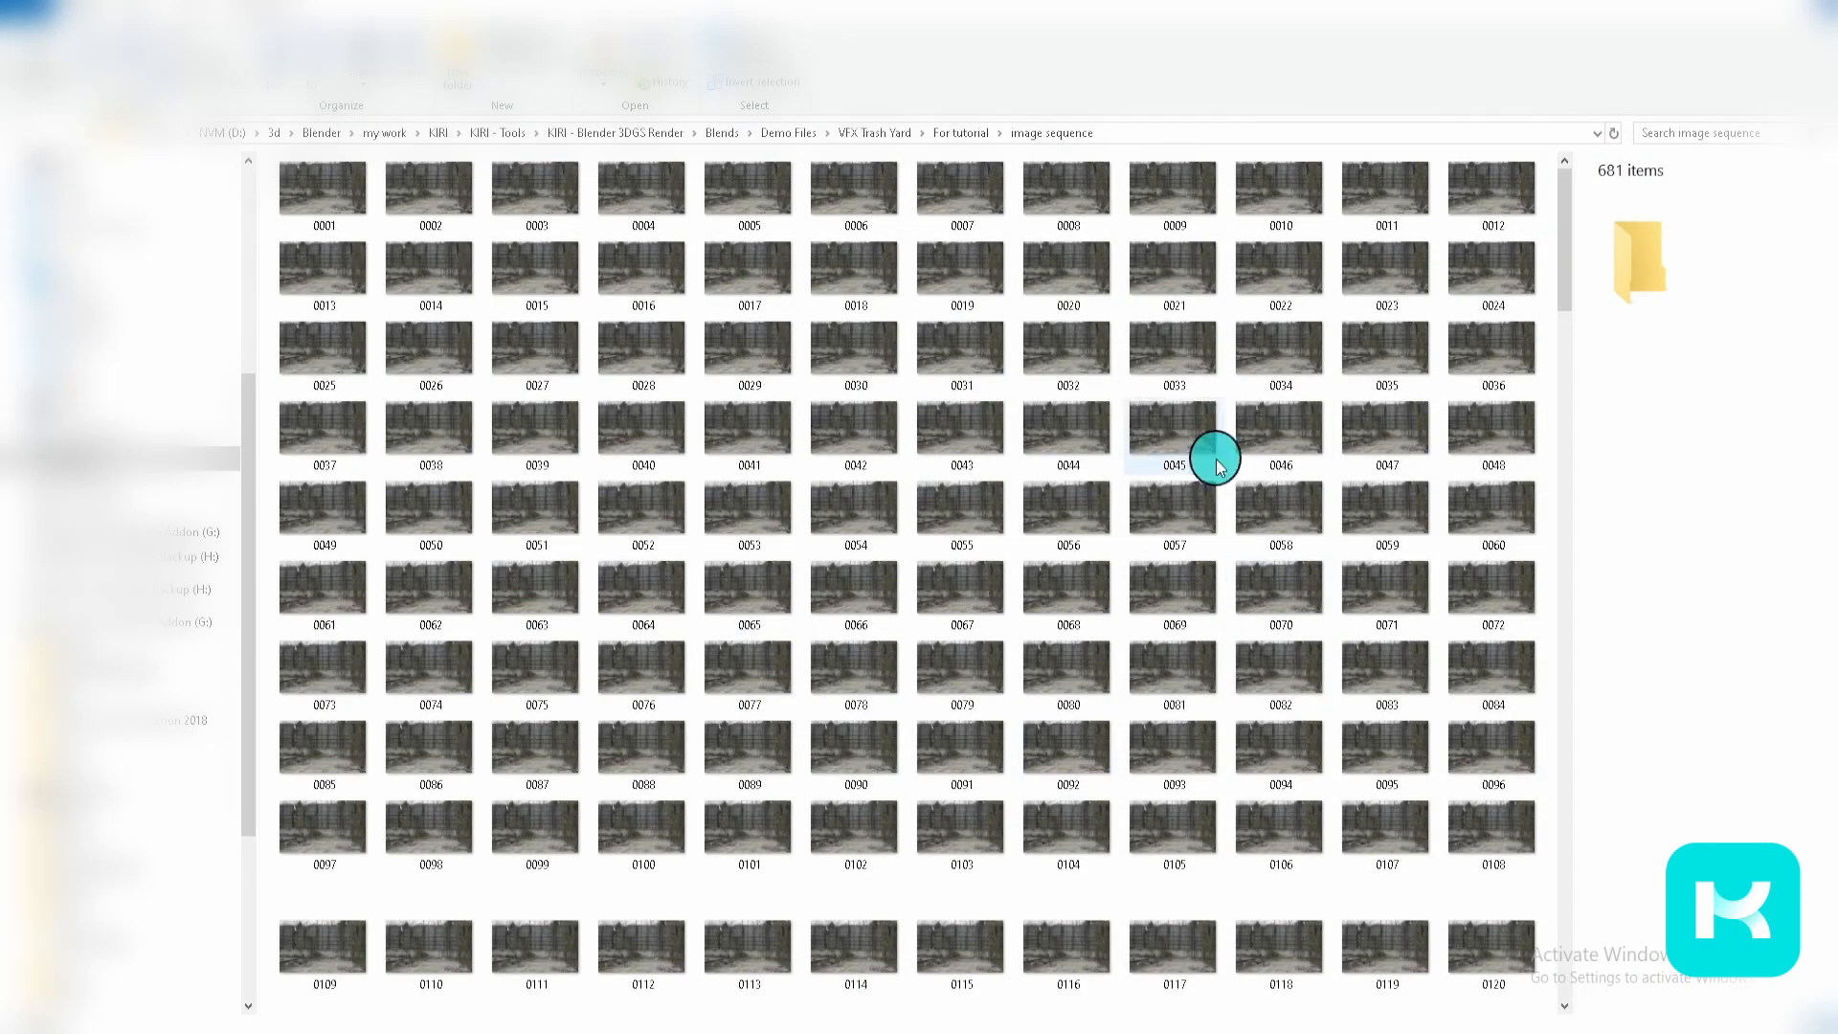
{"action": "left_click", "coordinate": [963, 132]}
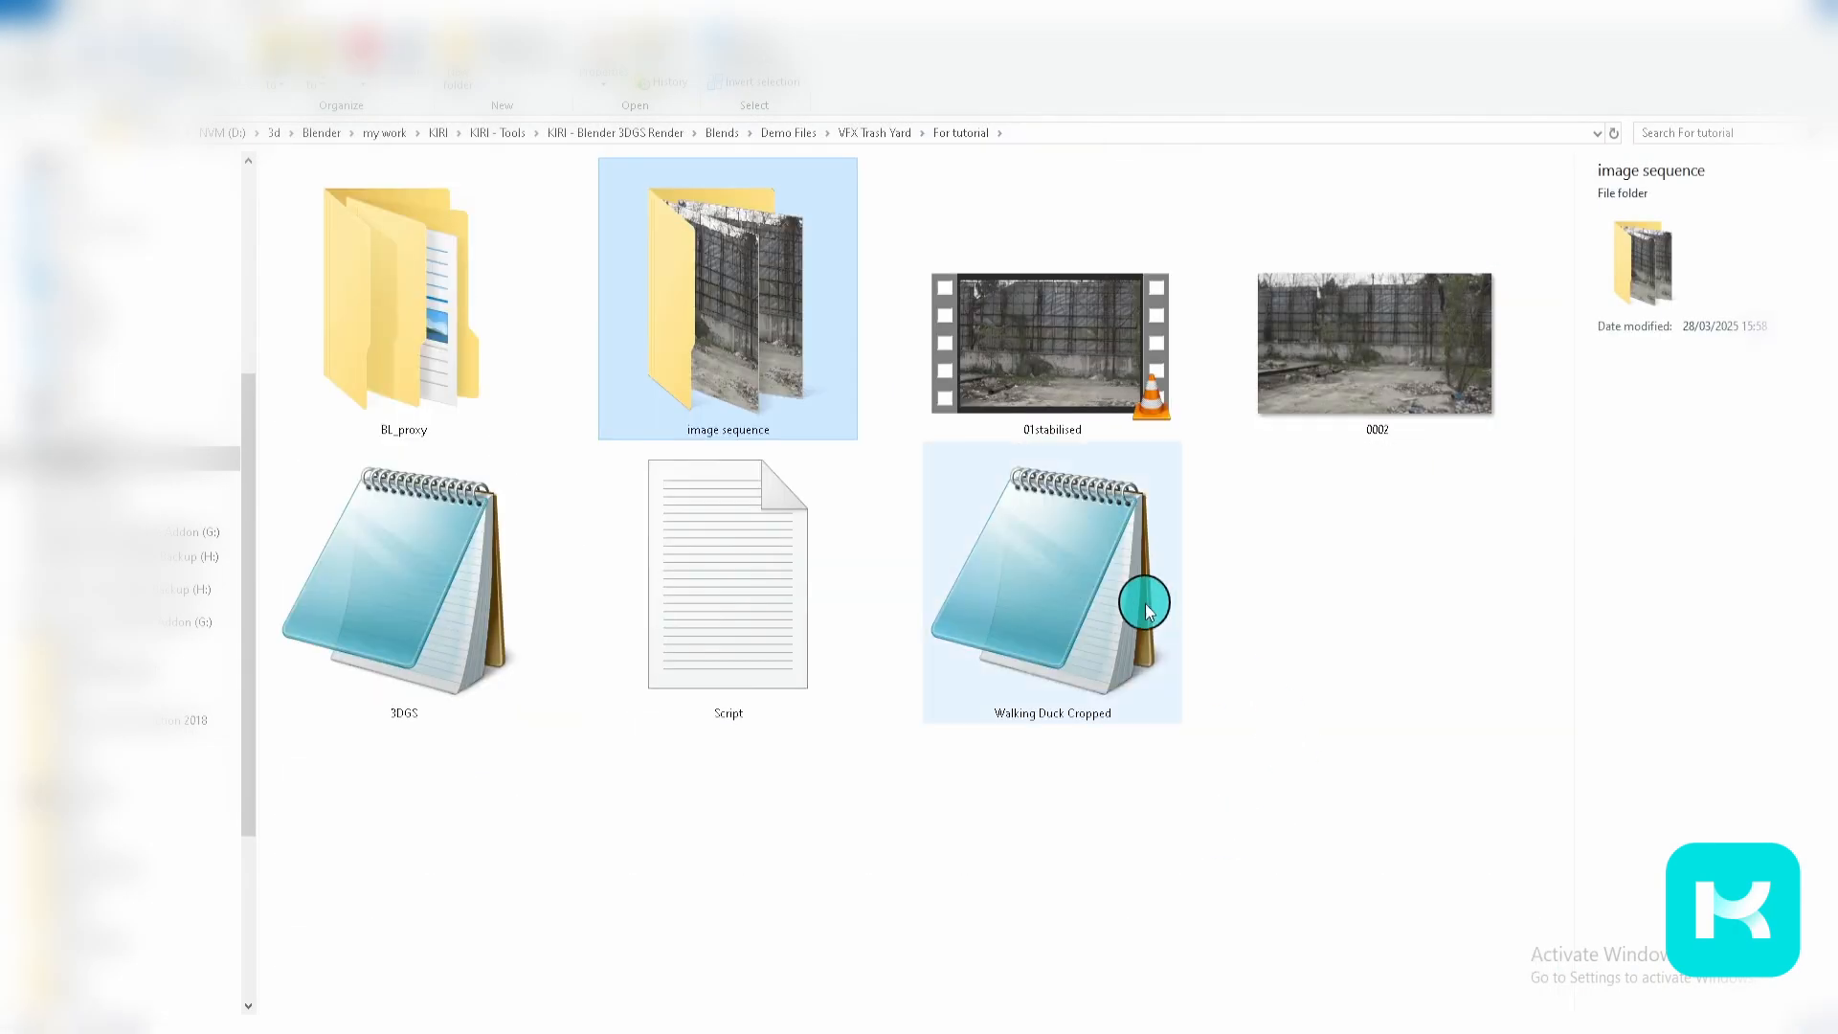
{"action": "left_click", "coordinate": [1041, 651]}
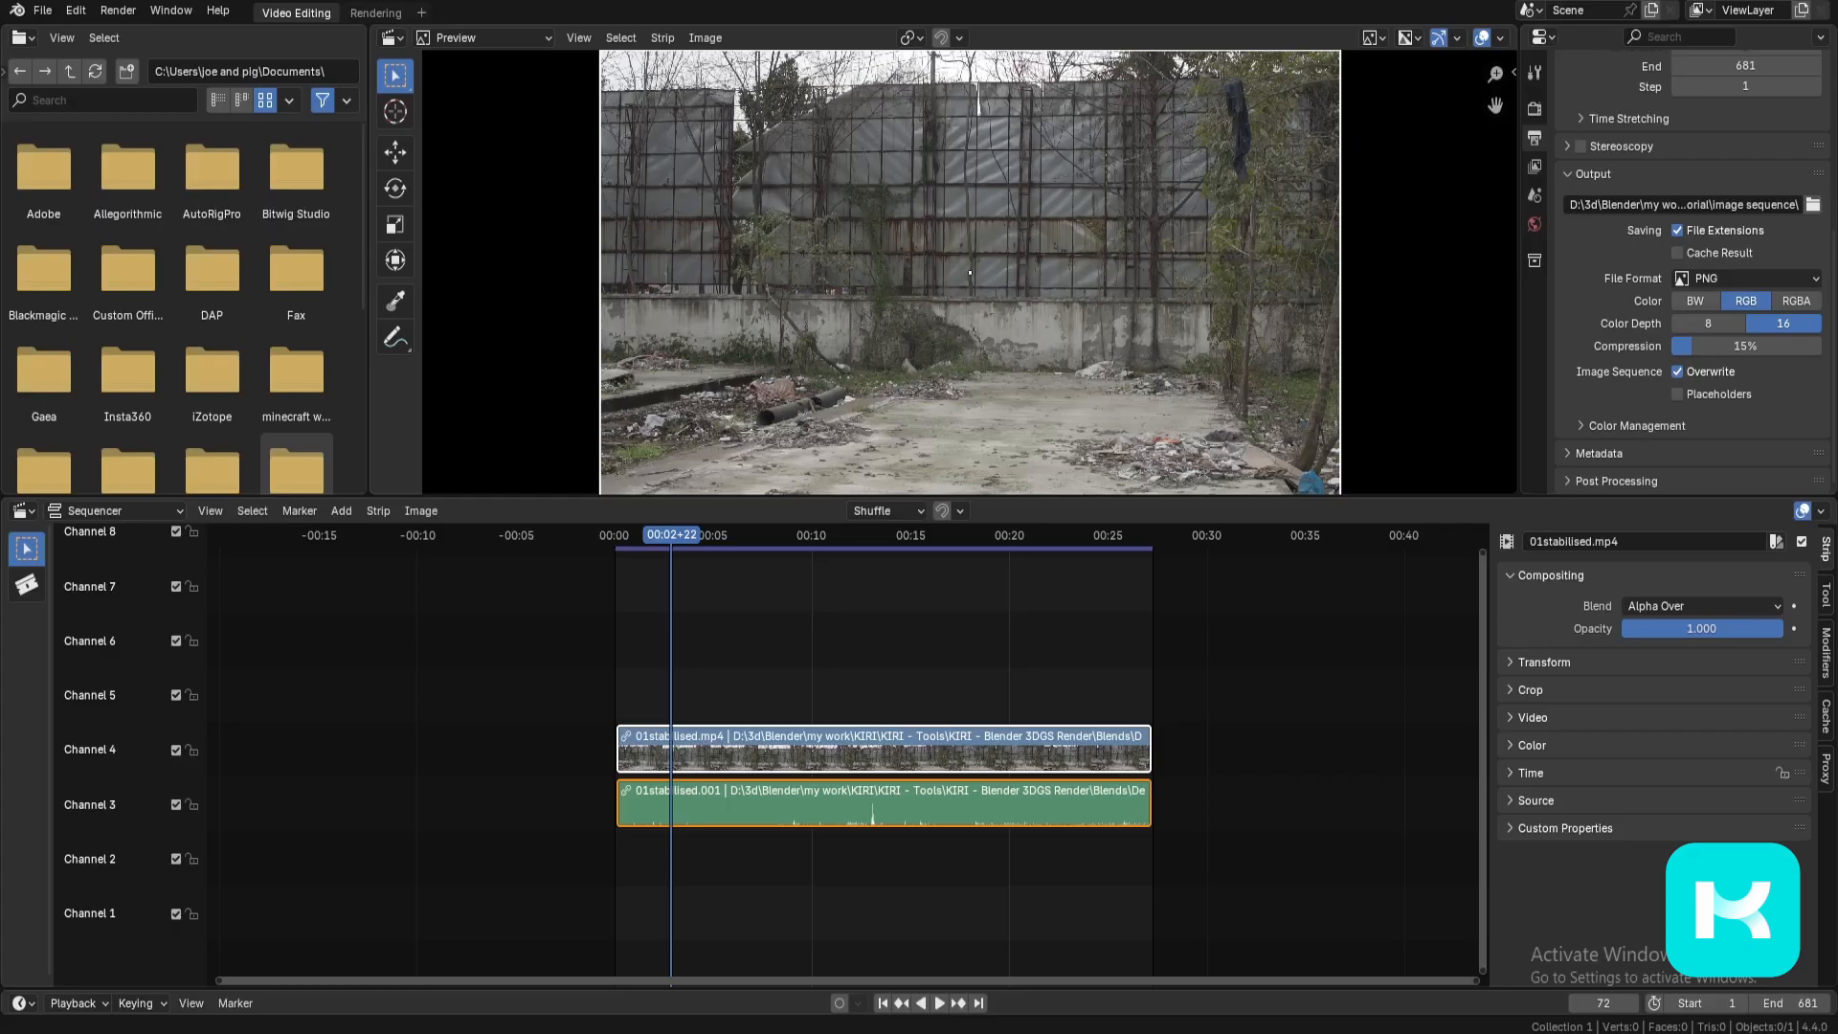
Step: Switch back to Blender and create a new file from the VFX template
{"action": "left_click", "coordinate": [42, 10]}
{"action": "left_click", "coordinate": [42, 10]}
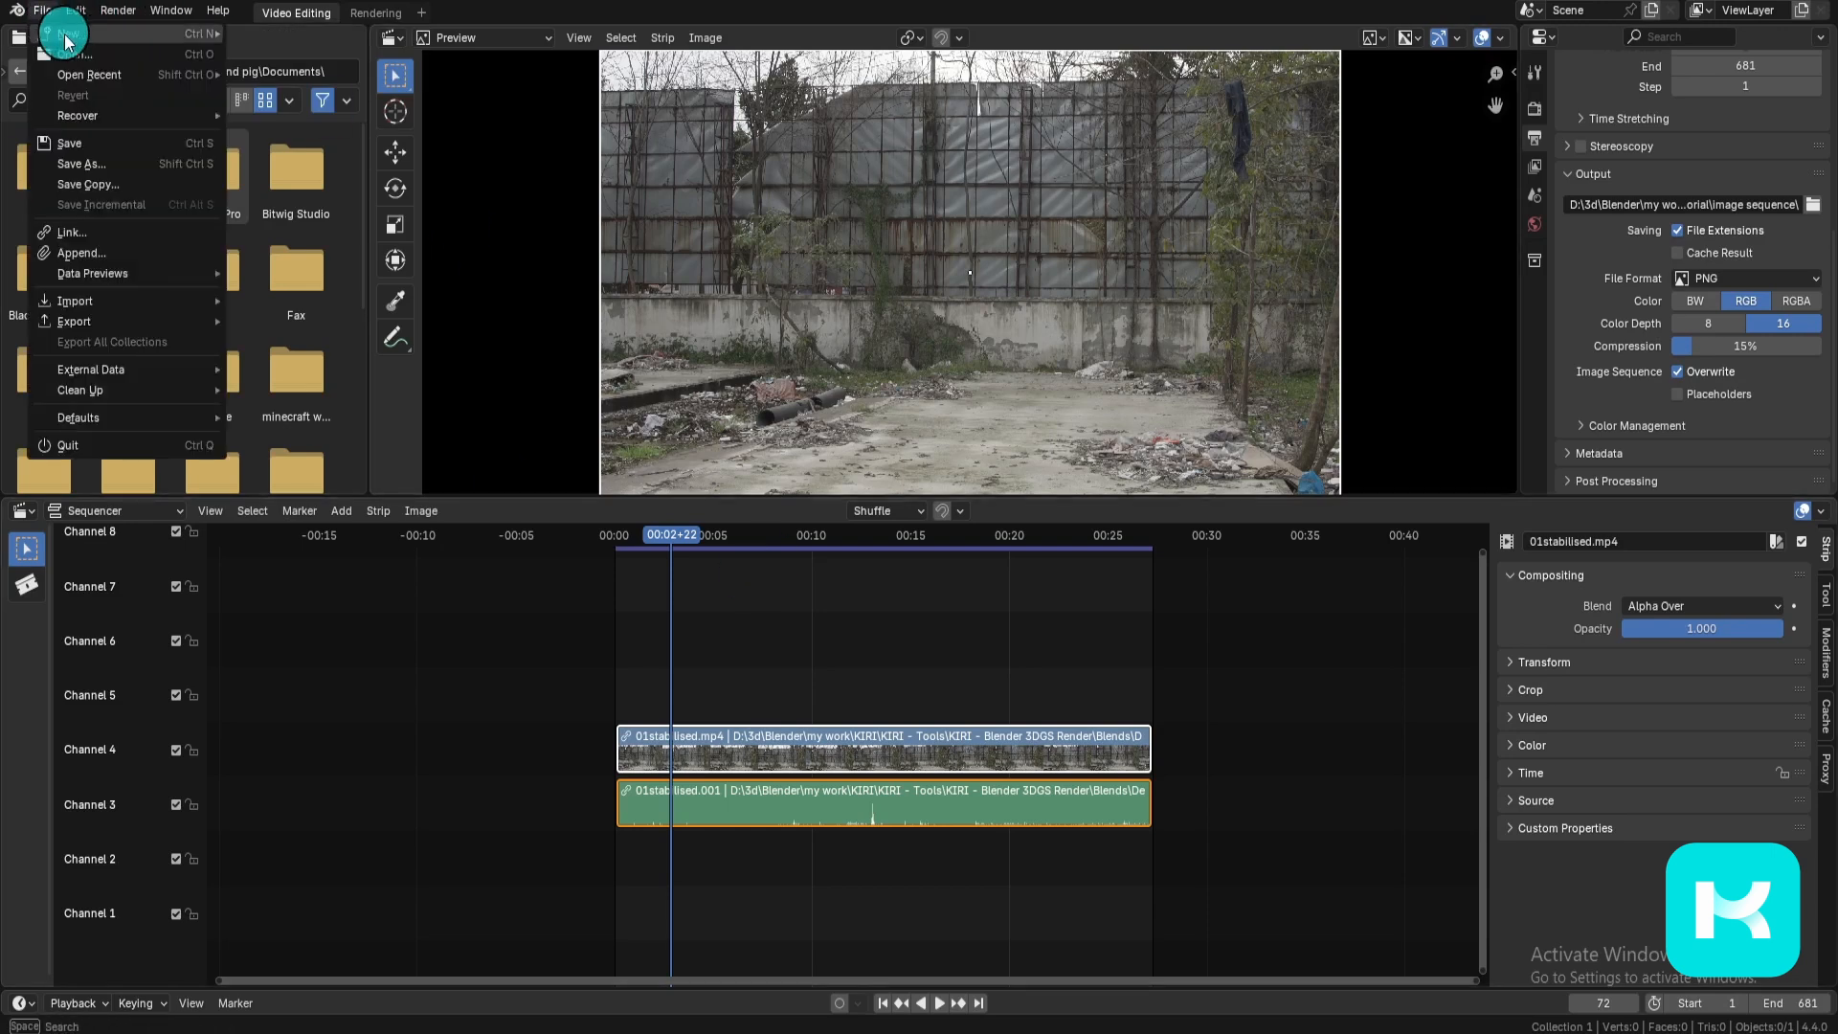
{"action": "mouse_move", "coordinate": [67, 36]}
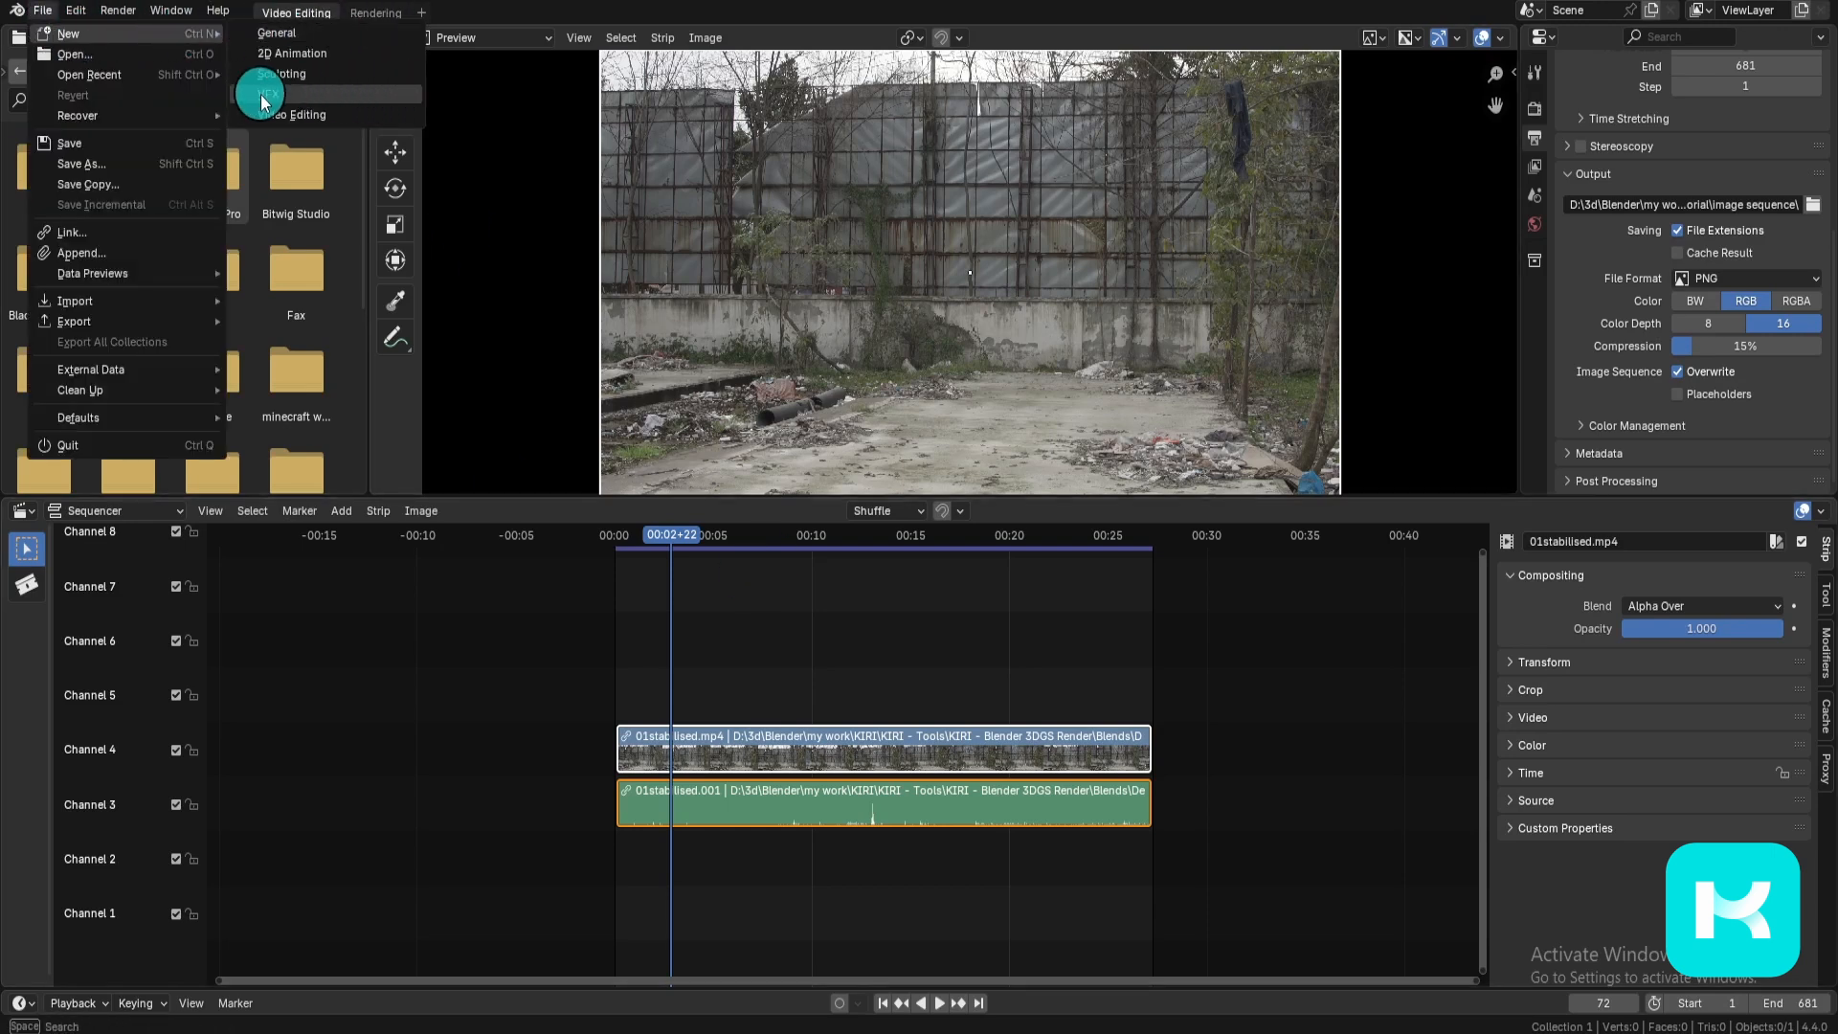
{"action": "left_click", "coordinate": [388, 96]}
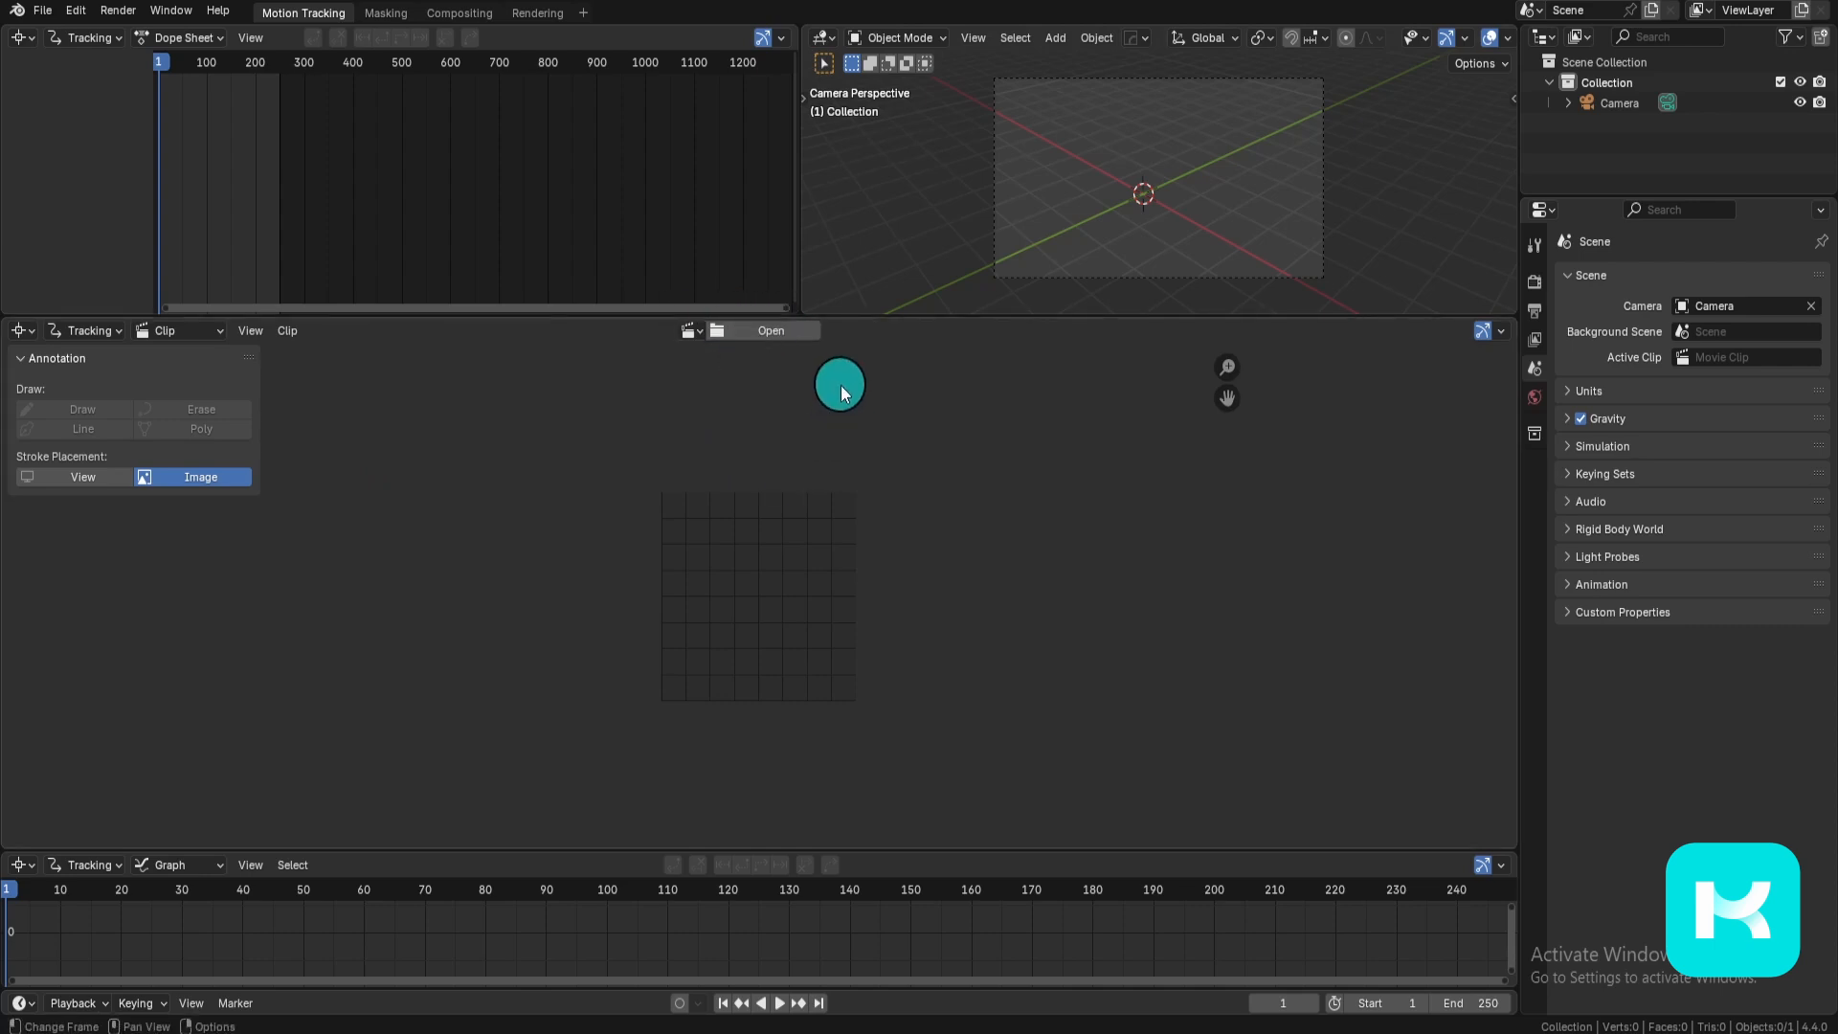
Step: Open all PNG frames from the image sequence folder as a movie clip in the clip editor
{"action": "left_click", "coordinate": [799, 331]}
{"action": "left_click", "coordinate": [90, 733]}
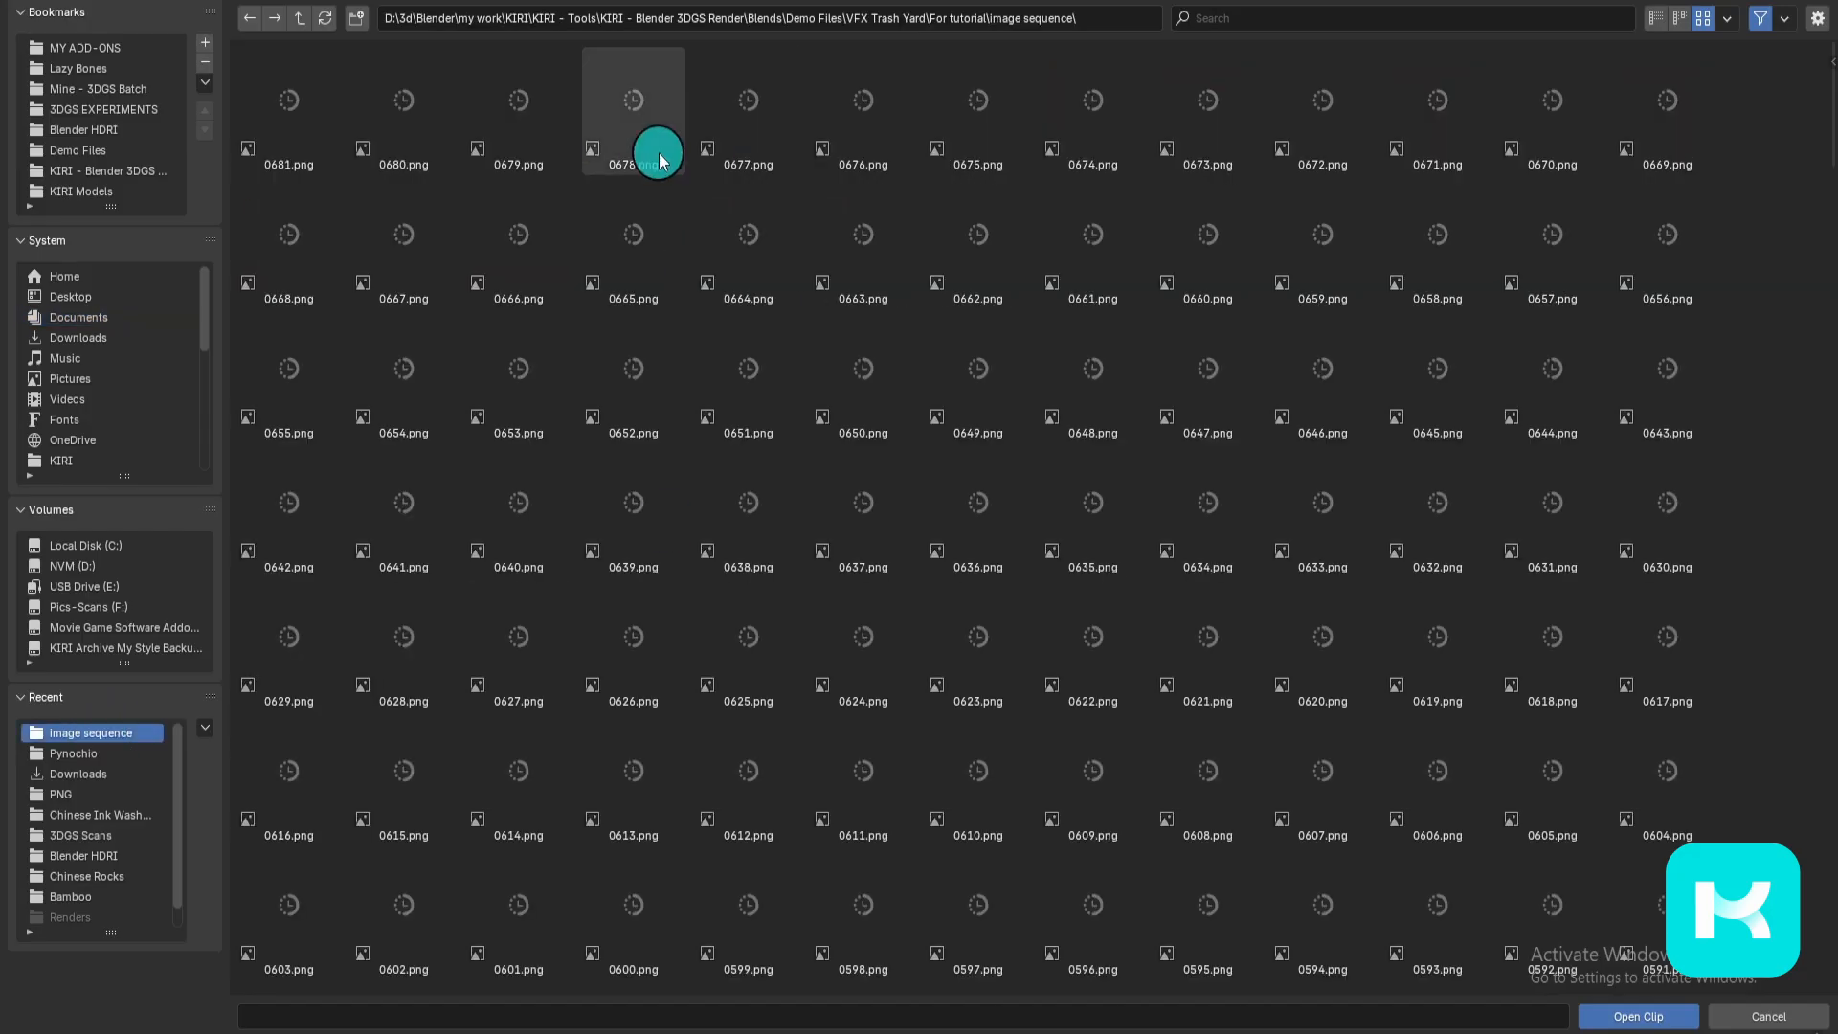
{"action": "left_click", "coordinate": [318, 100]}
{"action": "key", "text": "a"}
{"action": "left_click", "coordinate": [1643, 1009]}
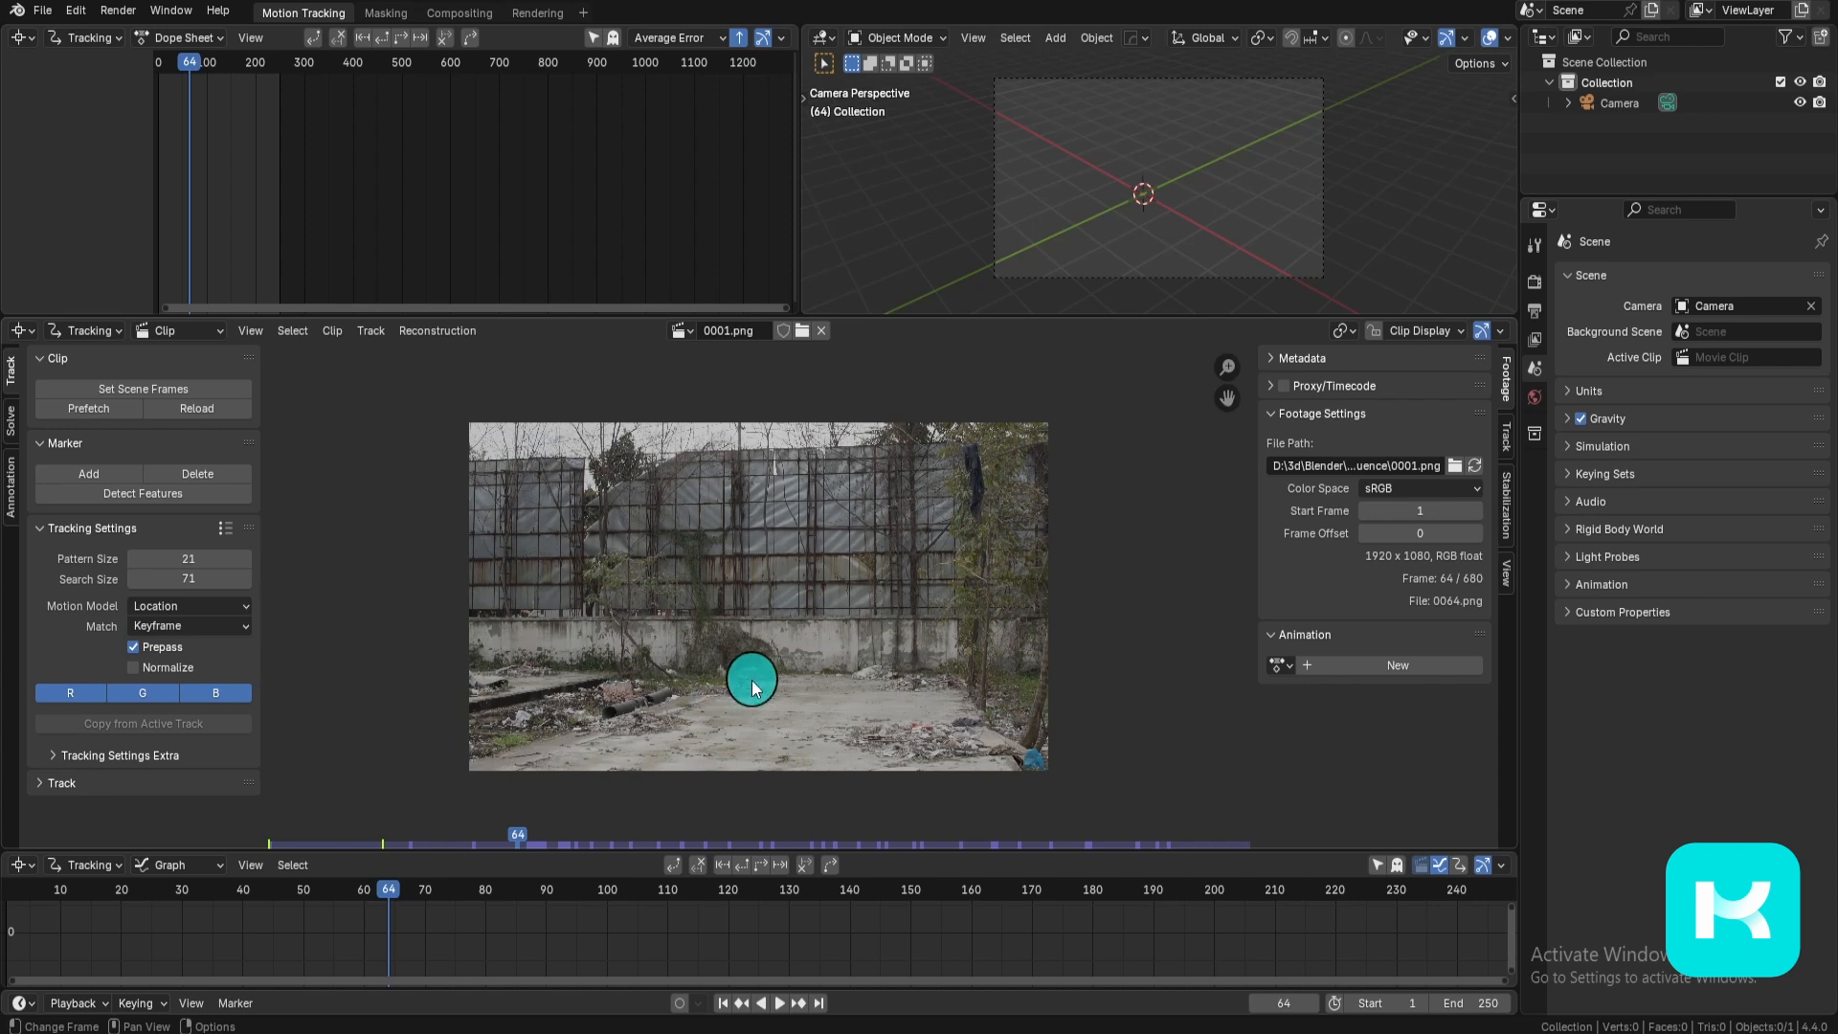
Step: Prefetch the loaded clip's frames into memory for smooth playback
{"action": "scroll", "coordinate": [861, 728], "scroll_direction": "up", "scroll_amount": 4}
{"action": "scroll", "coordinate": [905, 733], "scroll_direction": "down", "scroll_amount": 4}
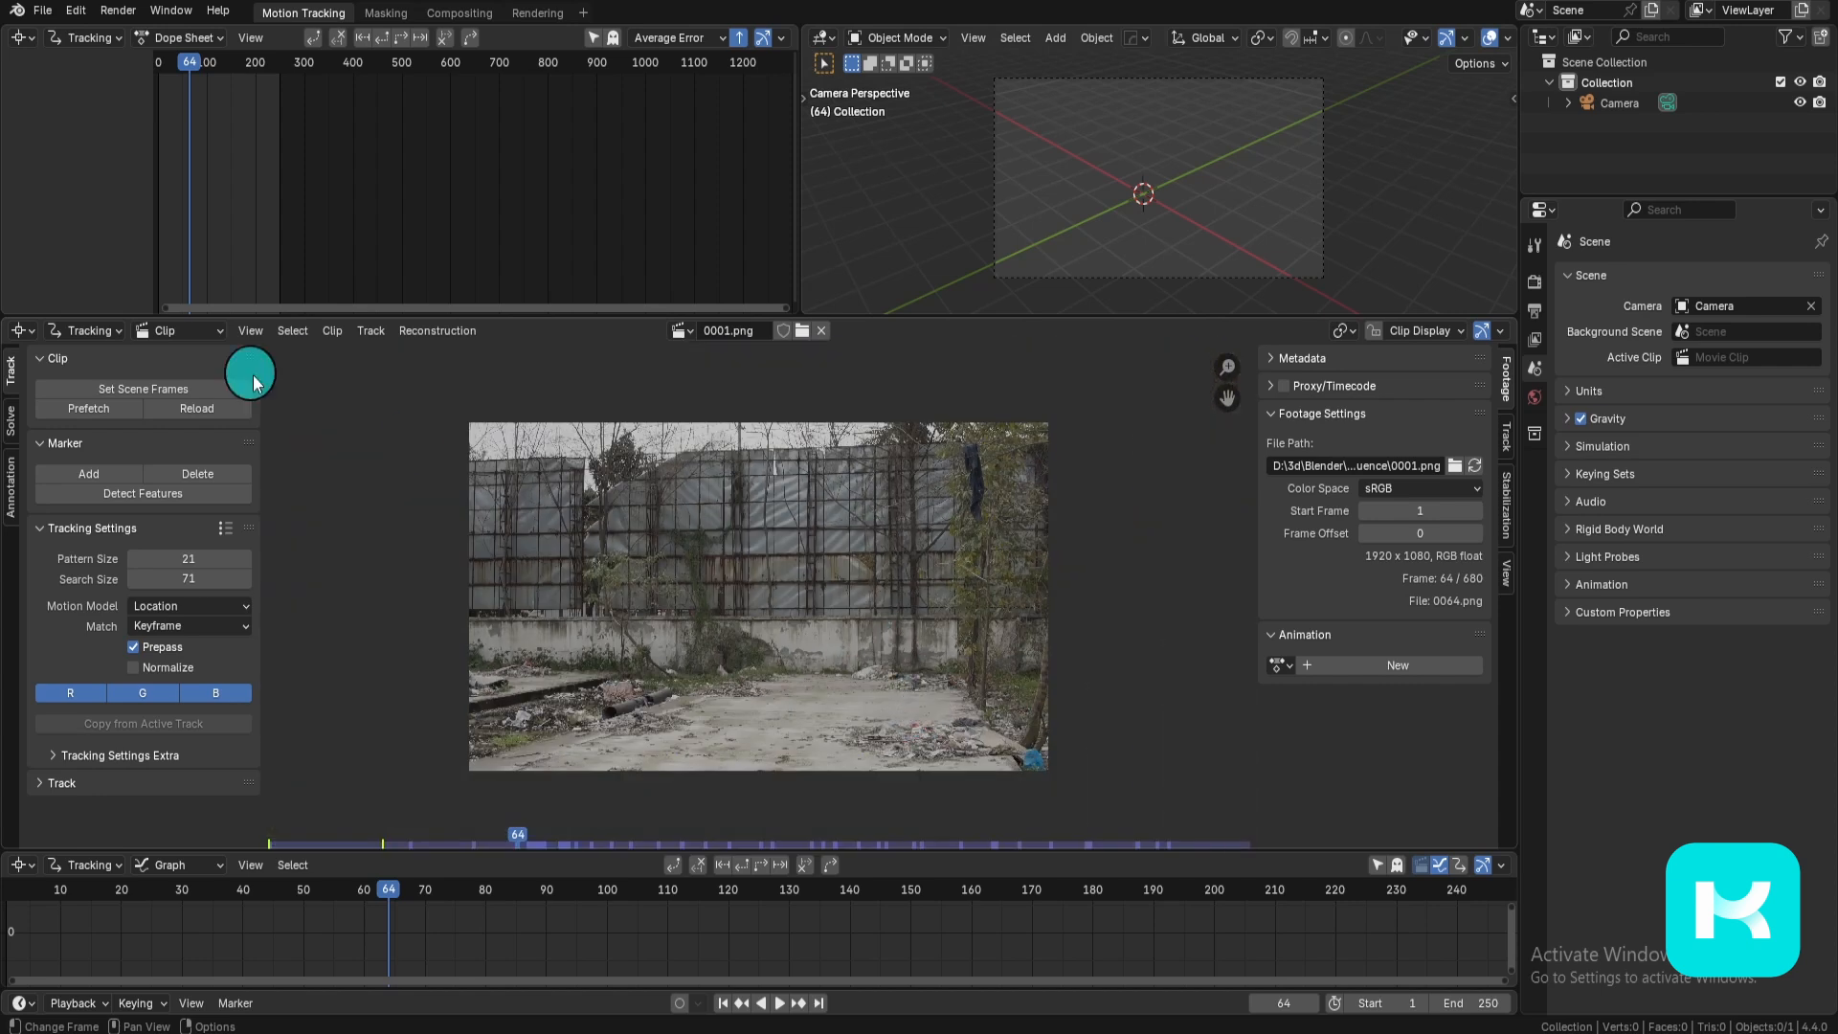
{"action": "left_click", "coordinate": [98, 415]}
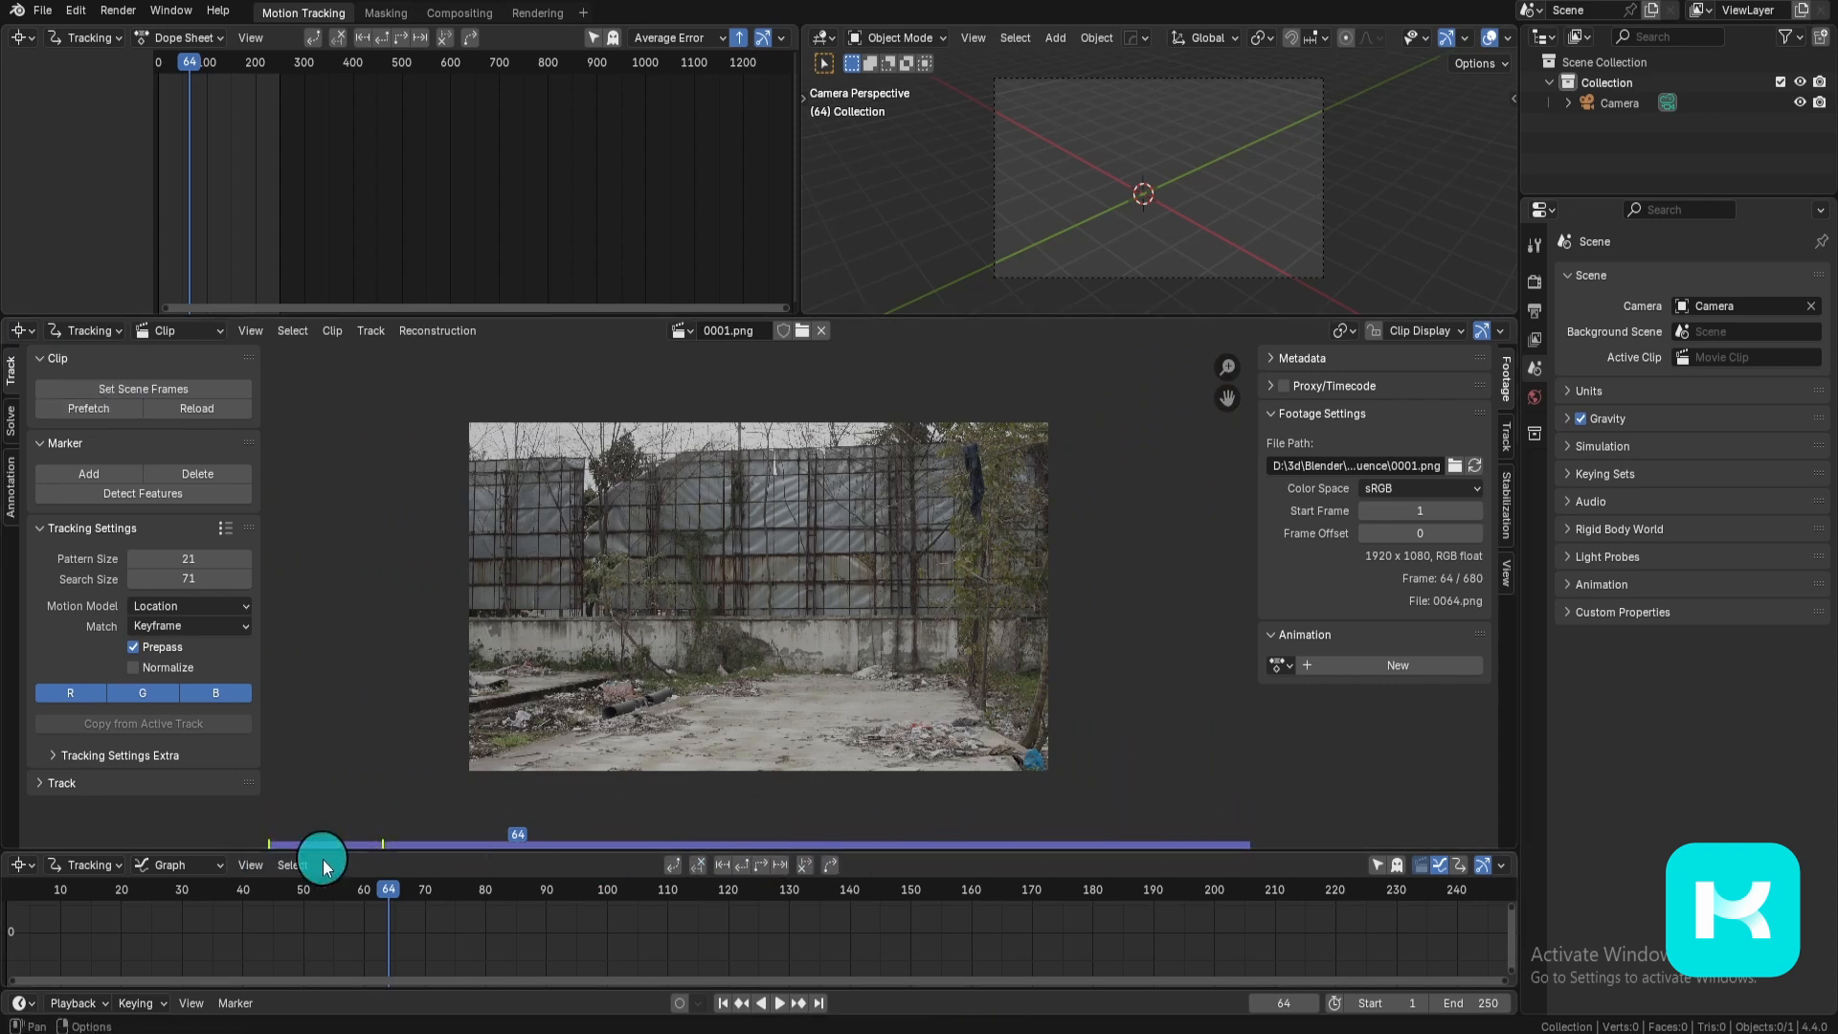
Step: Play back the clip and examine the fence, wall and ground up close for trackable details
{"action": "key", "text": "space"}
{"action": "key", "text": "space"}
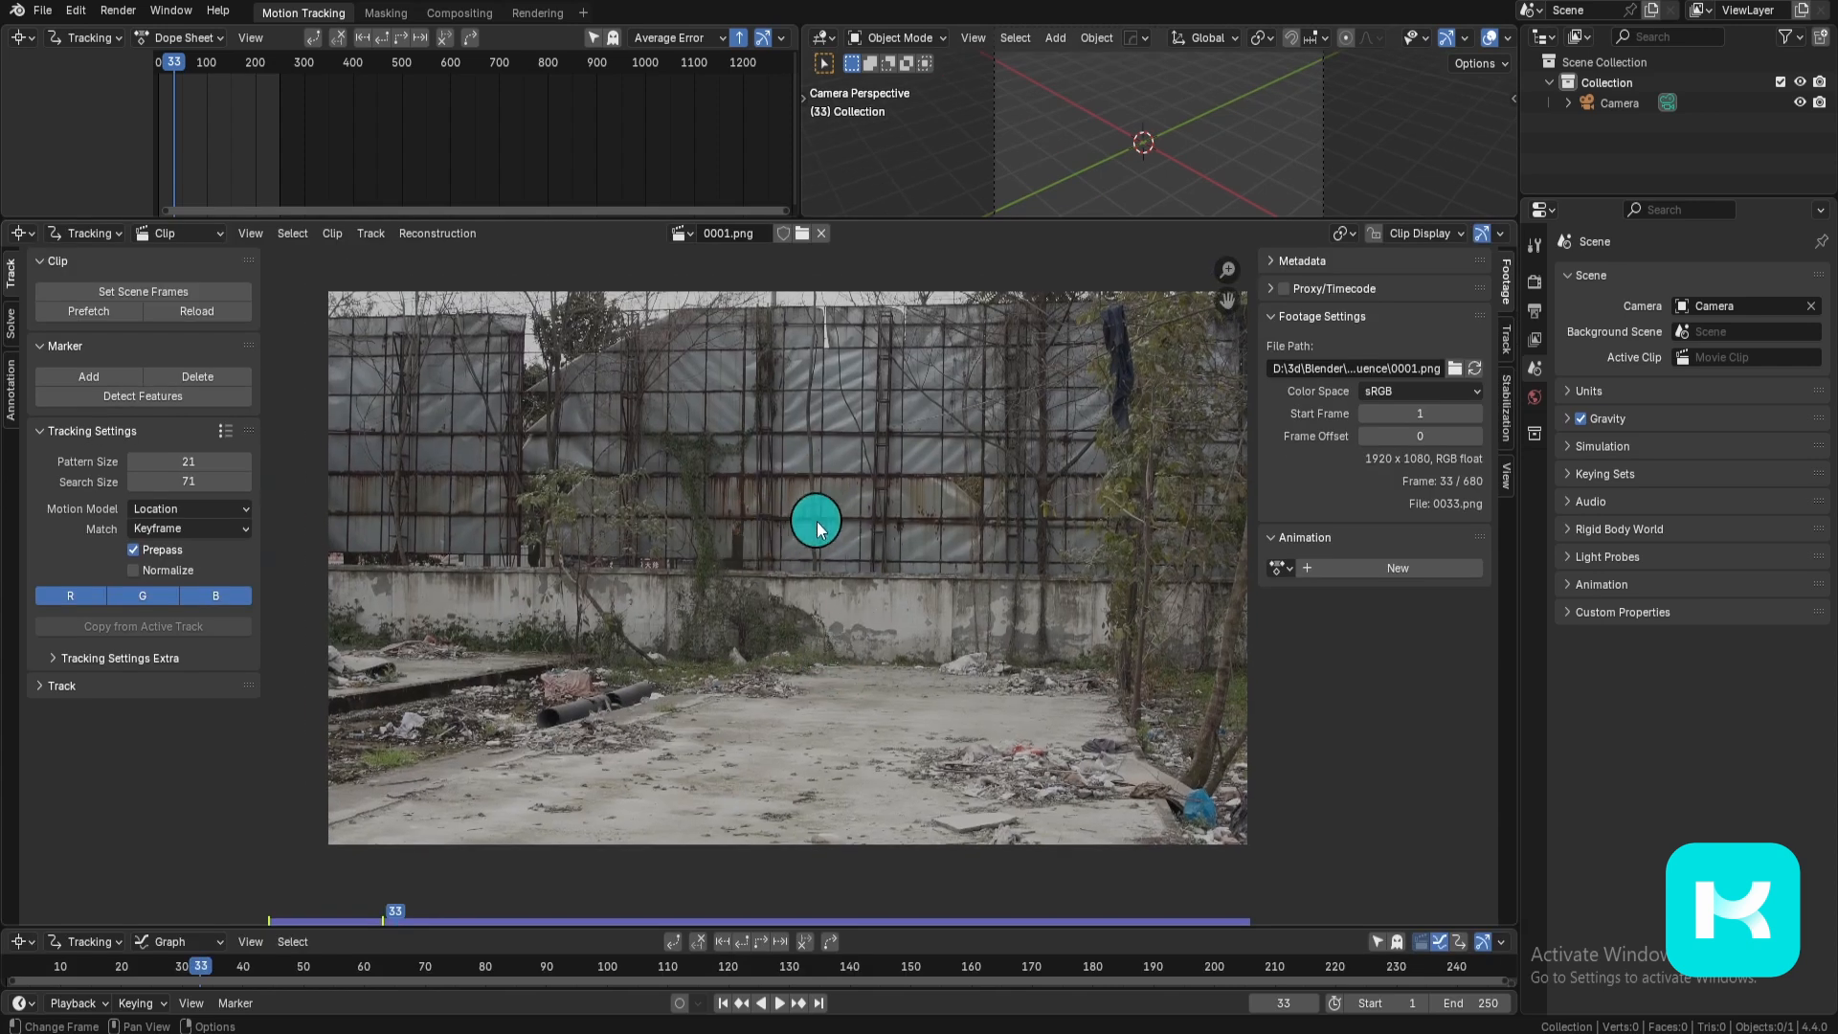
{"action": "scroll", "coordinate": [790, 493], "scroll_direction": "up", "scroll_amount": 4}
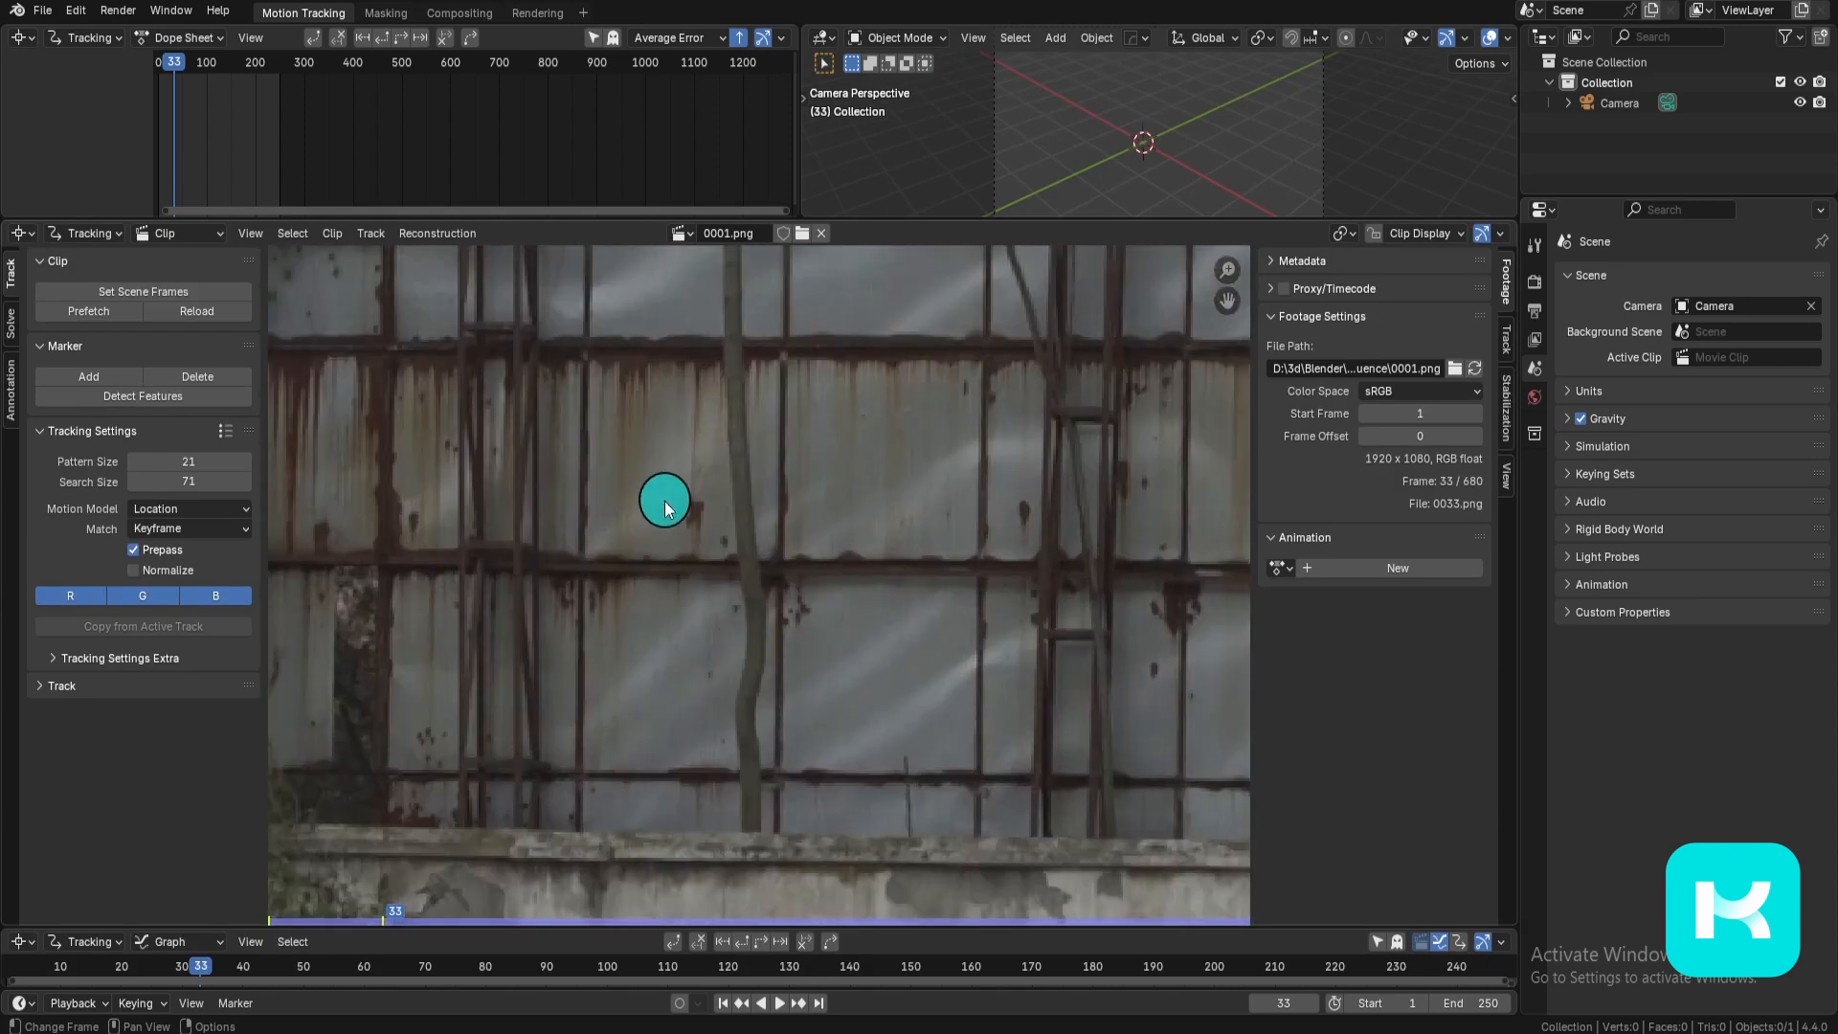
{"action": "scroll", "coordinate": [661, 501], "scroll_direction": "down", "scroll_amount": 3}
{"action": "middle_click_drag", "start_coordinate": [692, 676], "coordinate": [1120, 477]}
{"action": "scroll", "coordinate": [891, 617], "scroll_direction": "up", "scroll_amount": 4}
{"action": "scroll", "coordinate": [814, 613], "scroll_direction": "down", "scroll_amount": 6}
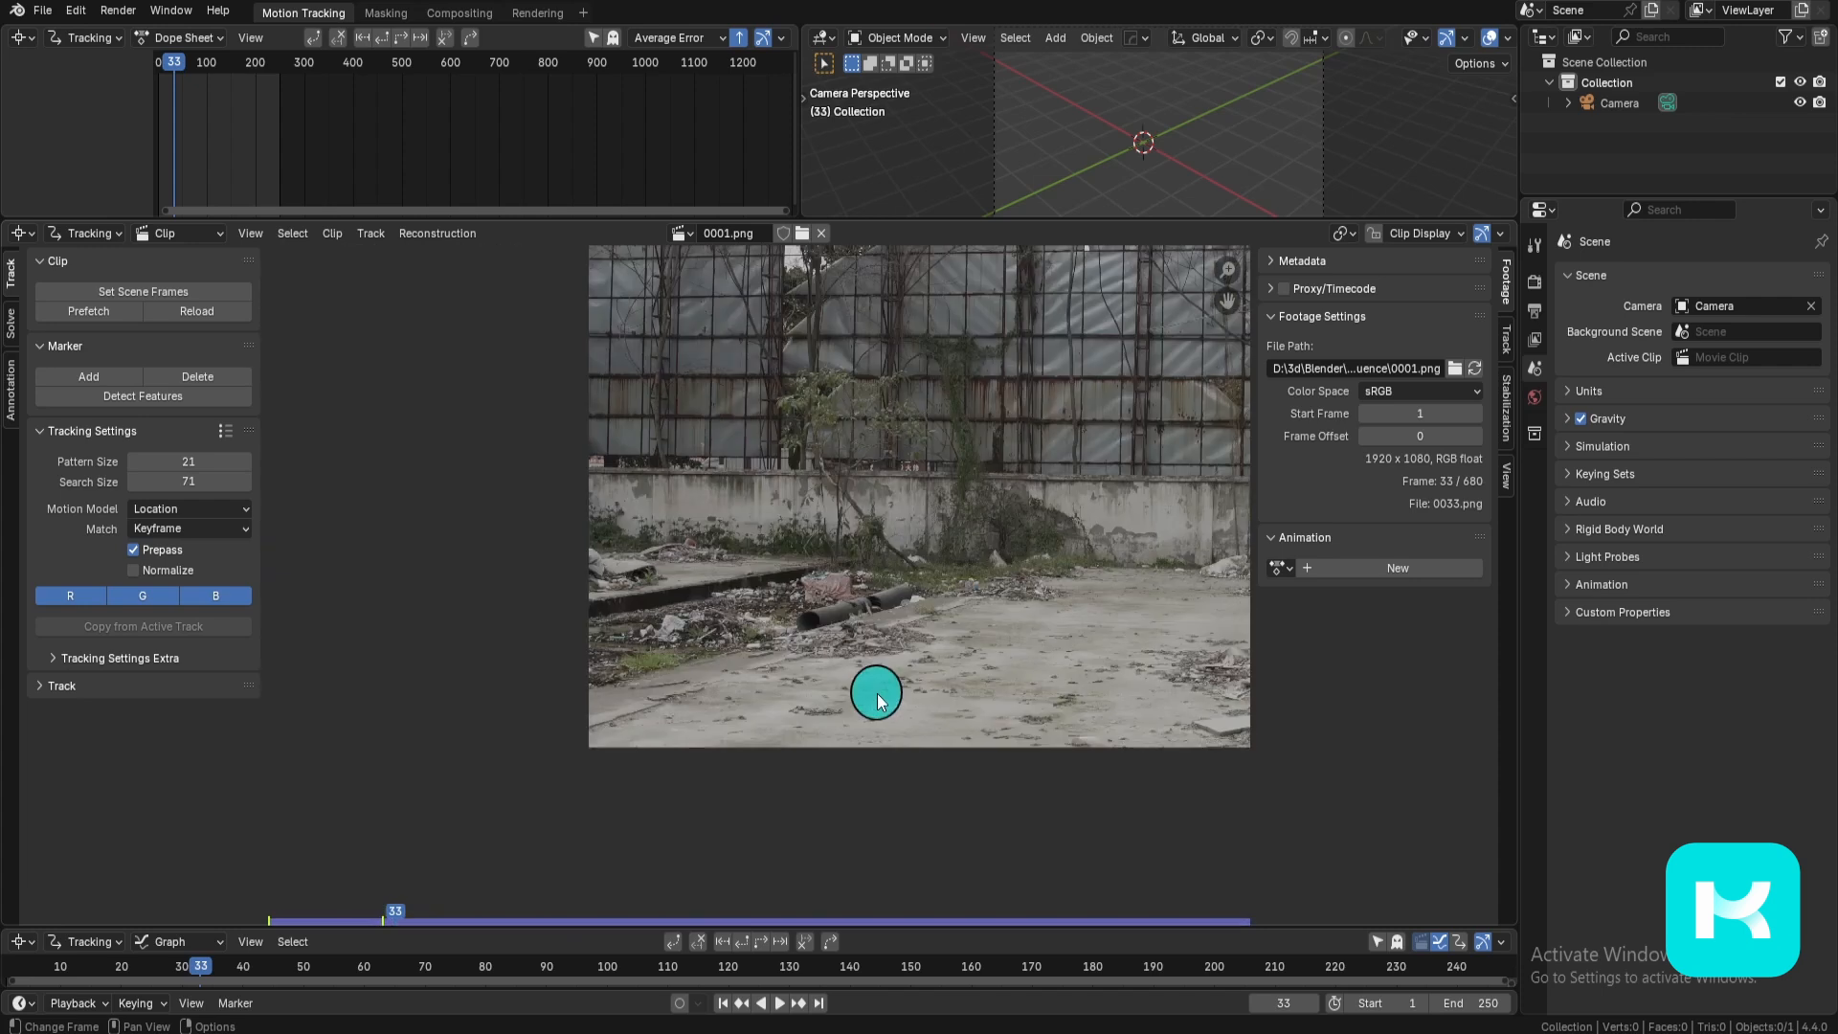
{"action": "middle_click_drag", "start_coordinate": [1101, 632], "coordinate": [746, 691]}
{"action": "scroll", "coordinate": [795, 725], "scroll_direction": "up", "scroll_amount": 1}
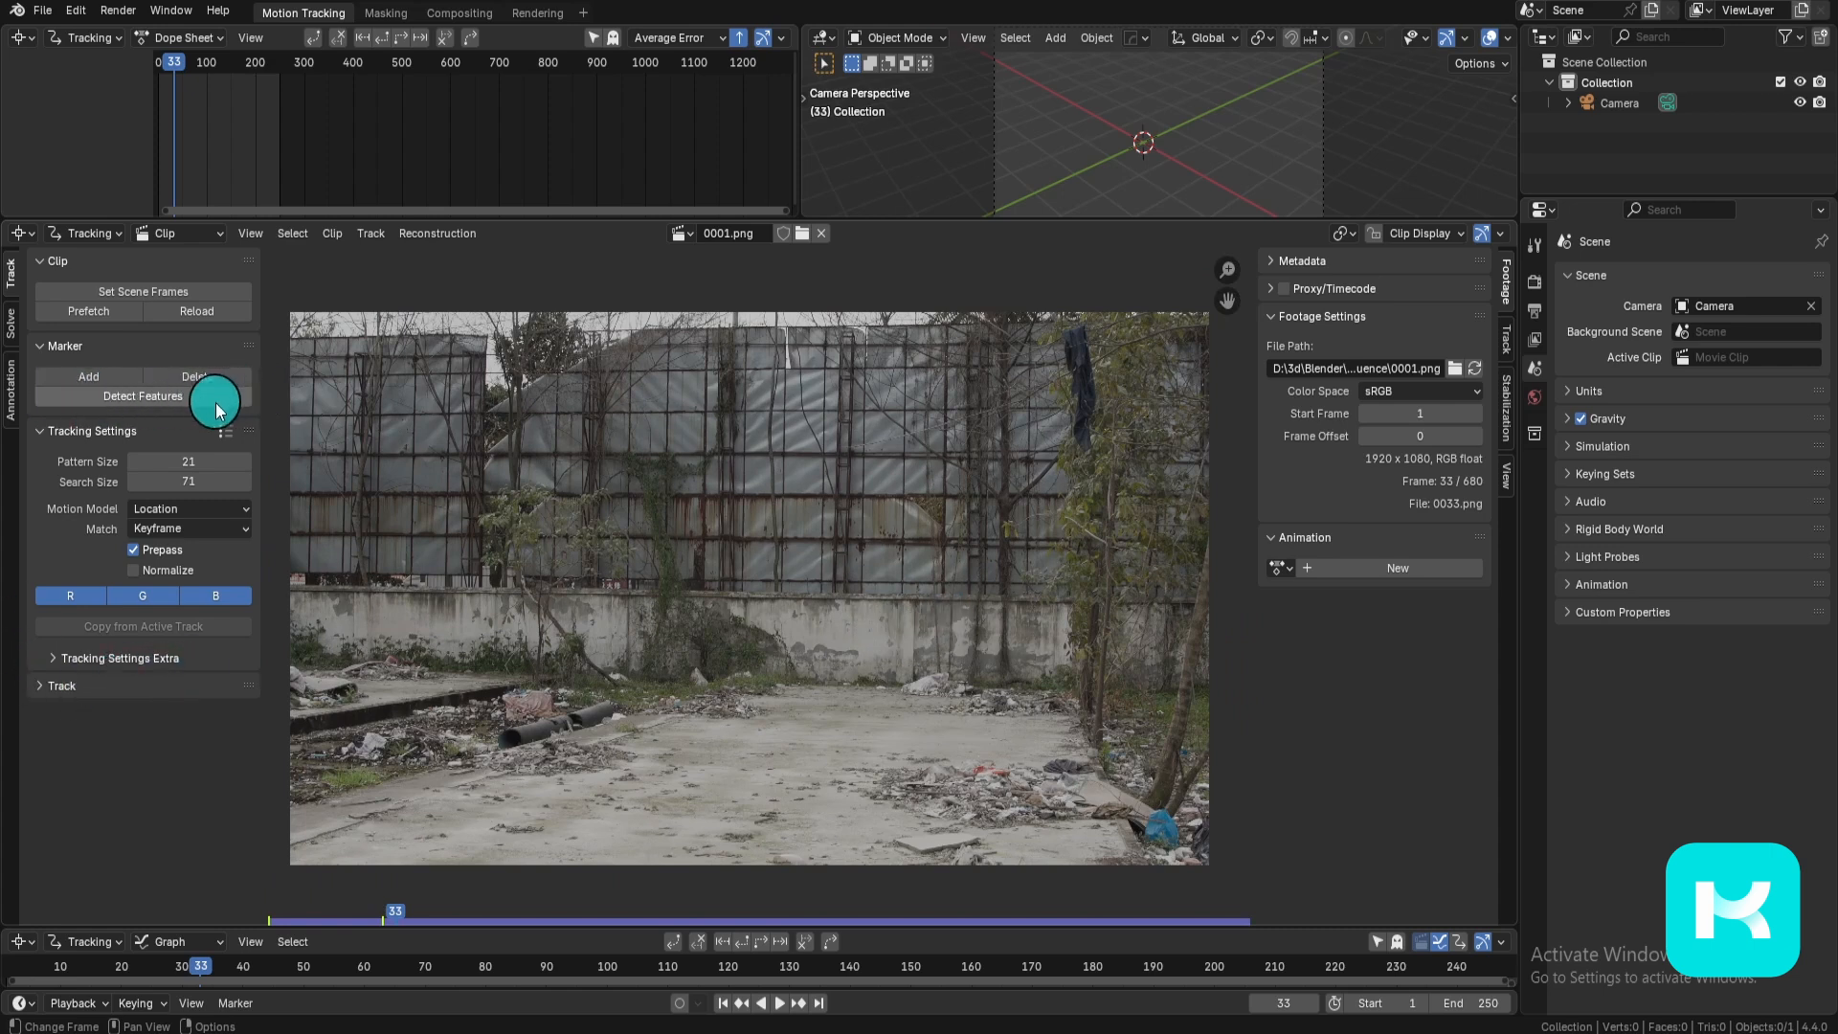
Step: Detect tracking features at frame 33, show the detection options, and review the available motion models
{"action": "left_click", "coordinate": [144, 396]}
{"action": "scroll", "coordinate": [607, 513], "scroll_direction": "down", "scroll_amount": 1}
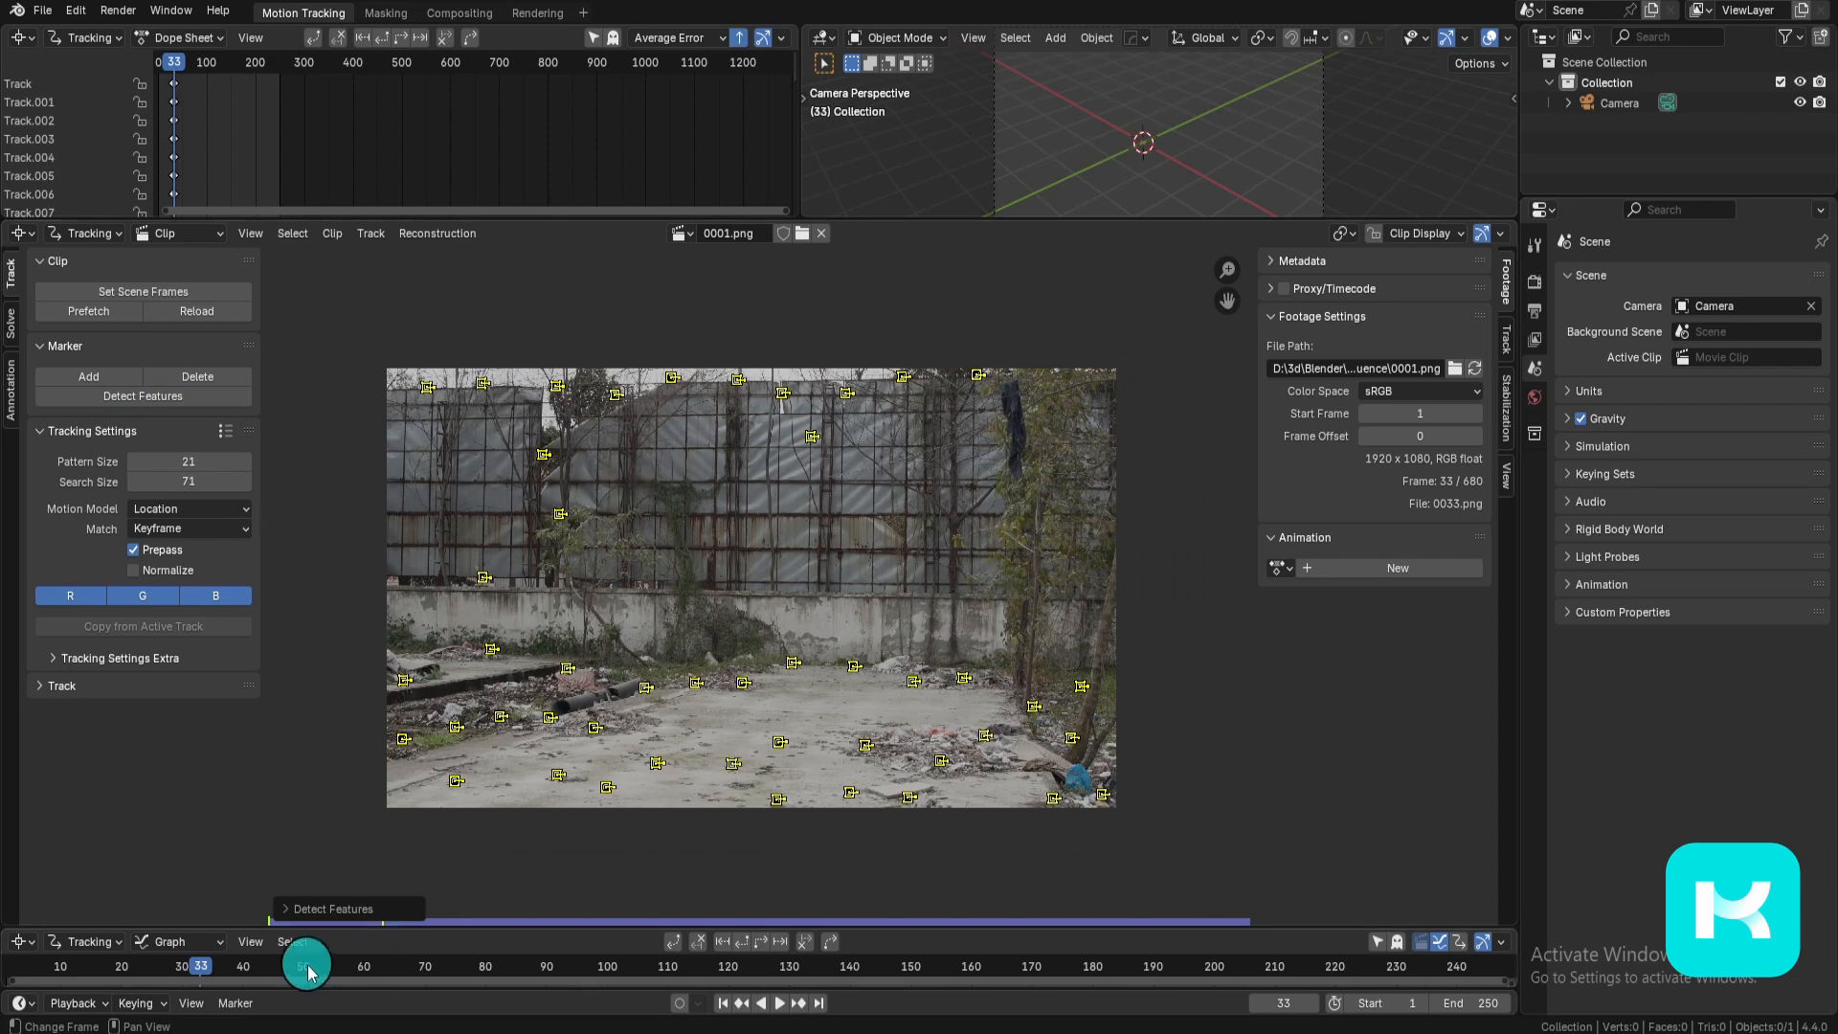
{"action": "left_click", "coordinate": [284, 910]}
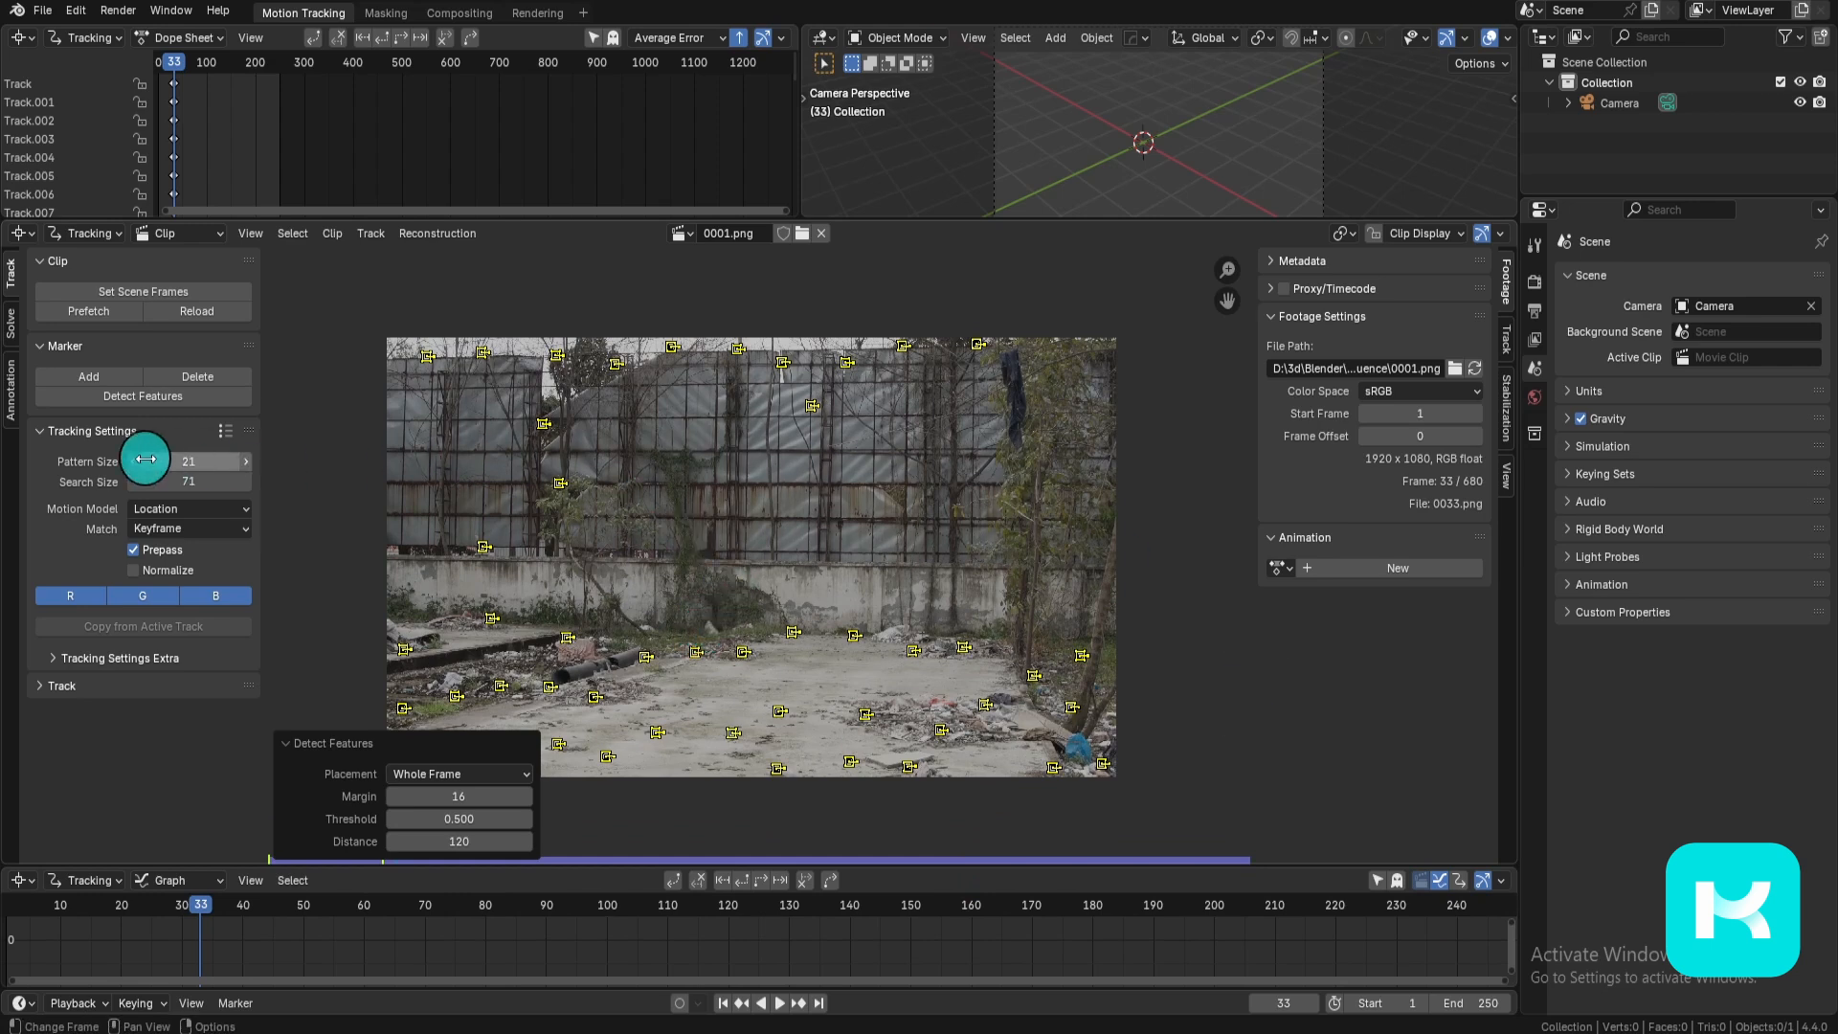
{"action": "left_click", "coordinate": [209, 513]}
{"action": "left_click", "coordinate": [209, 514]}
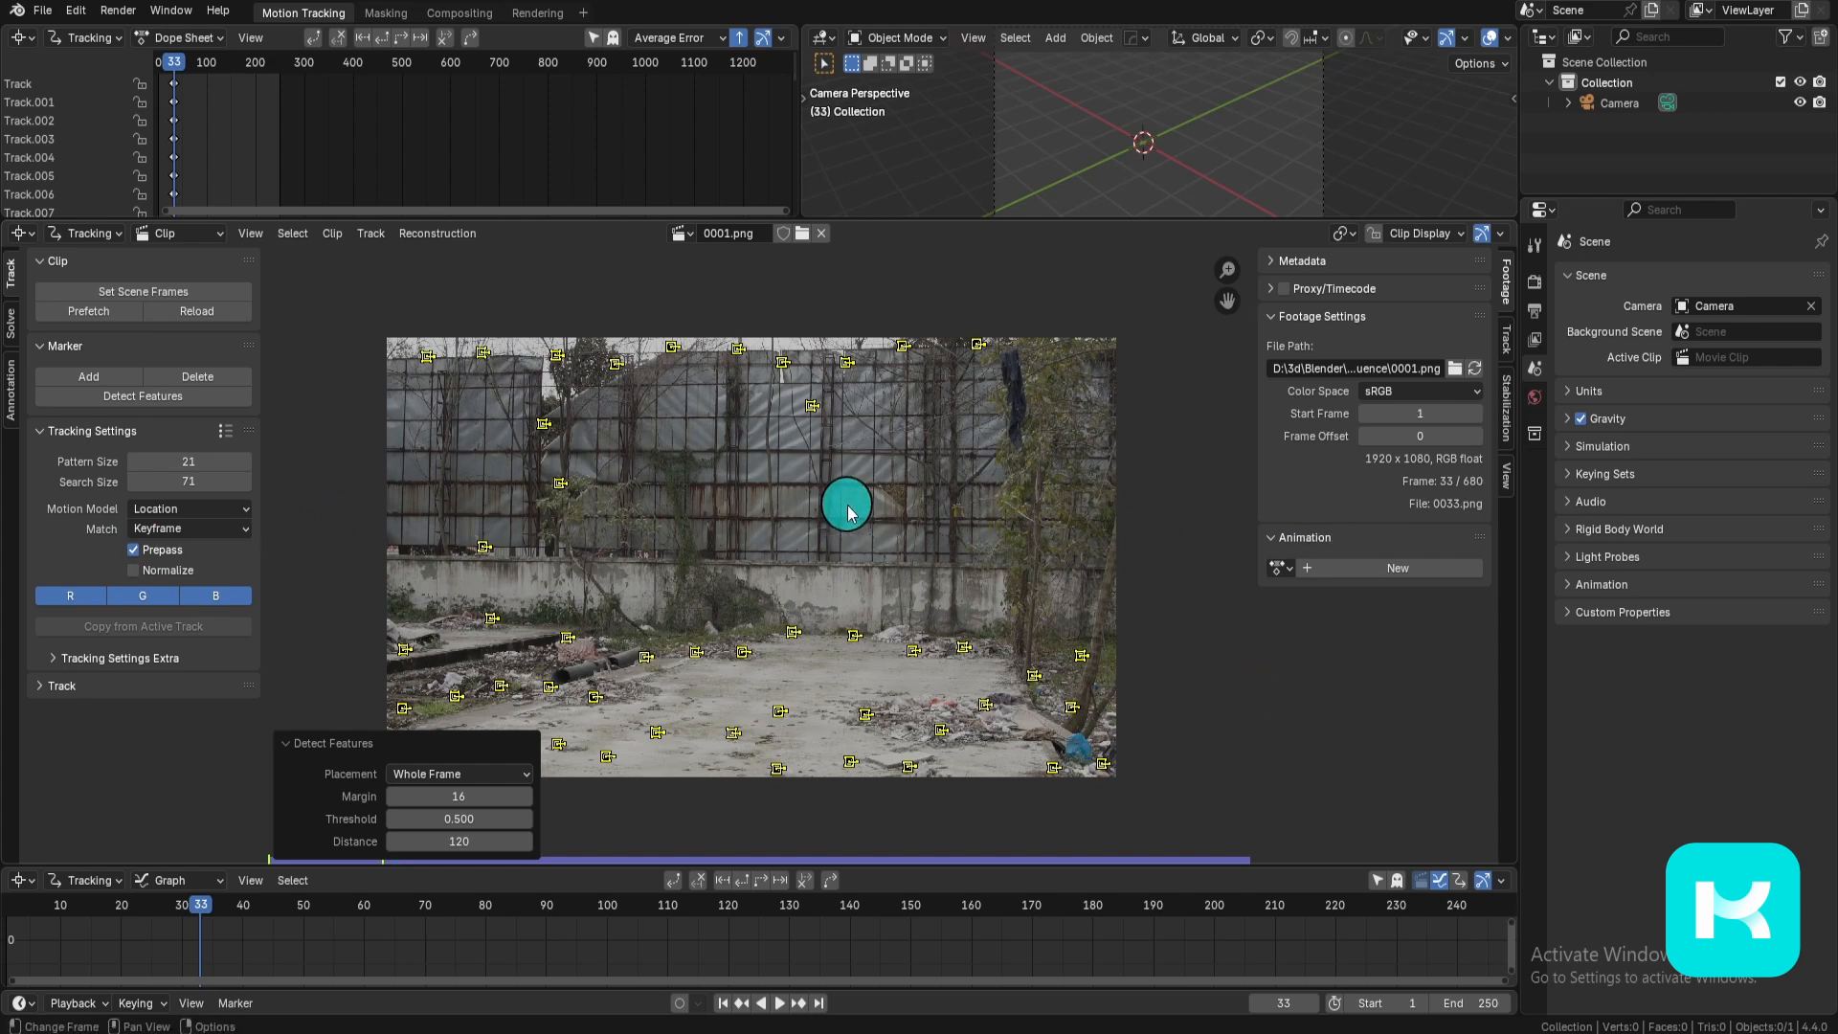
Step: Apply the Blurry Footage preset to the tracking settings and reopen the preset list
{"action": "left_click", "coordinate": [224, 430]}
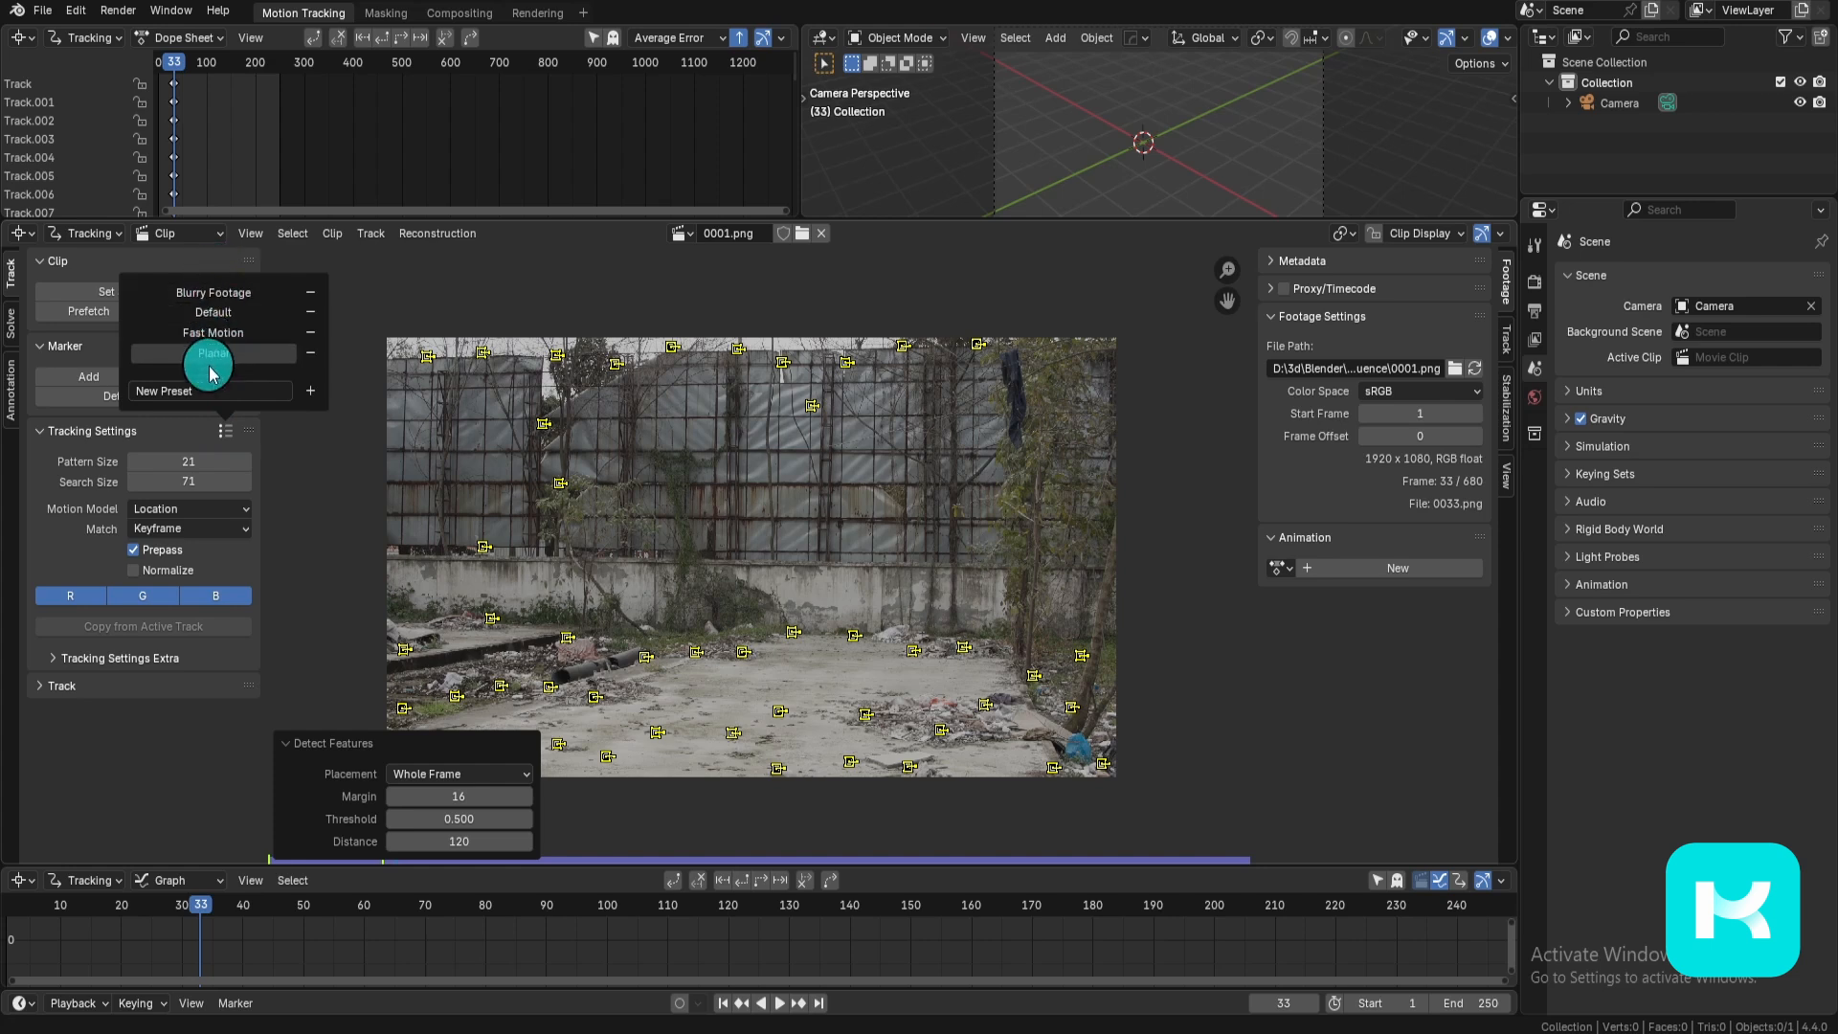
{"action": "left_click", "coordinate": [214, 292]}
{"action": "left_click", "coordinate": [225, 430]}
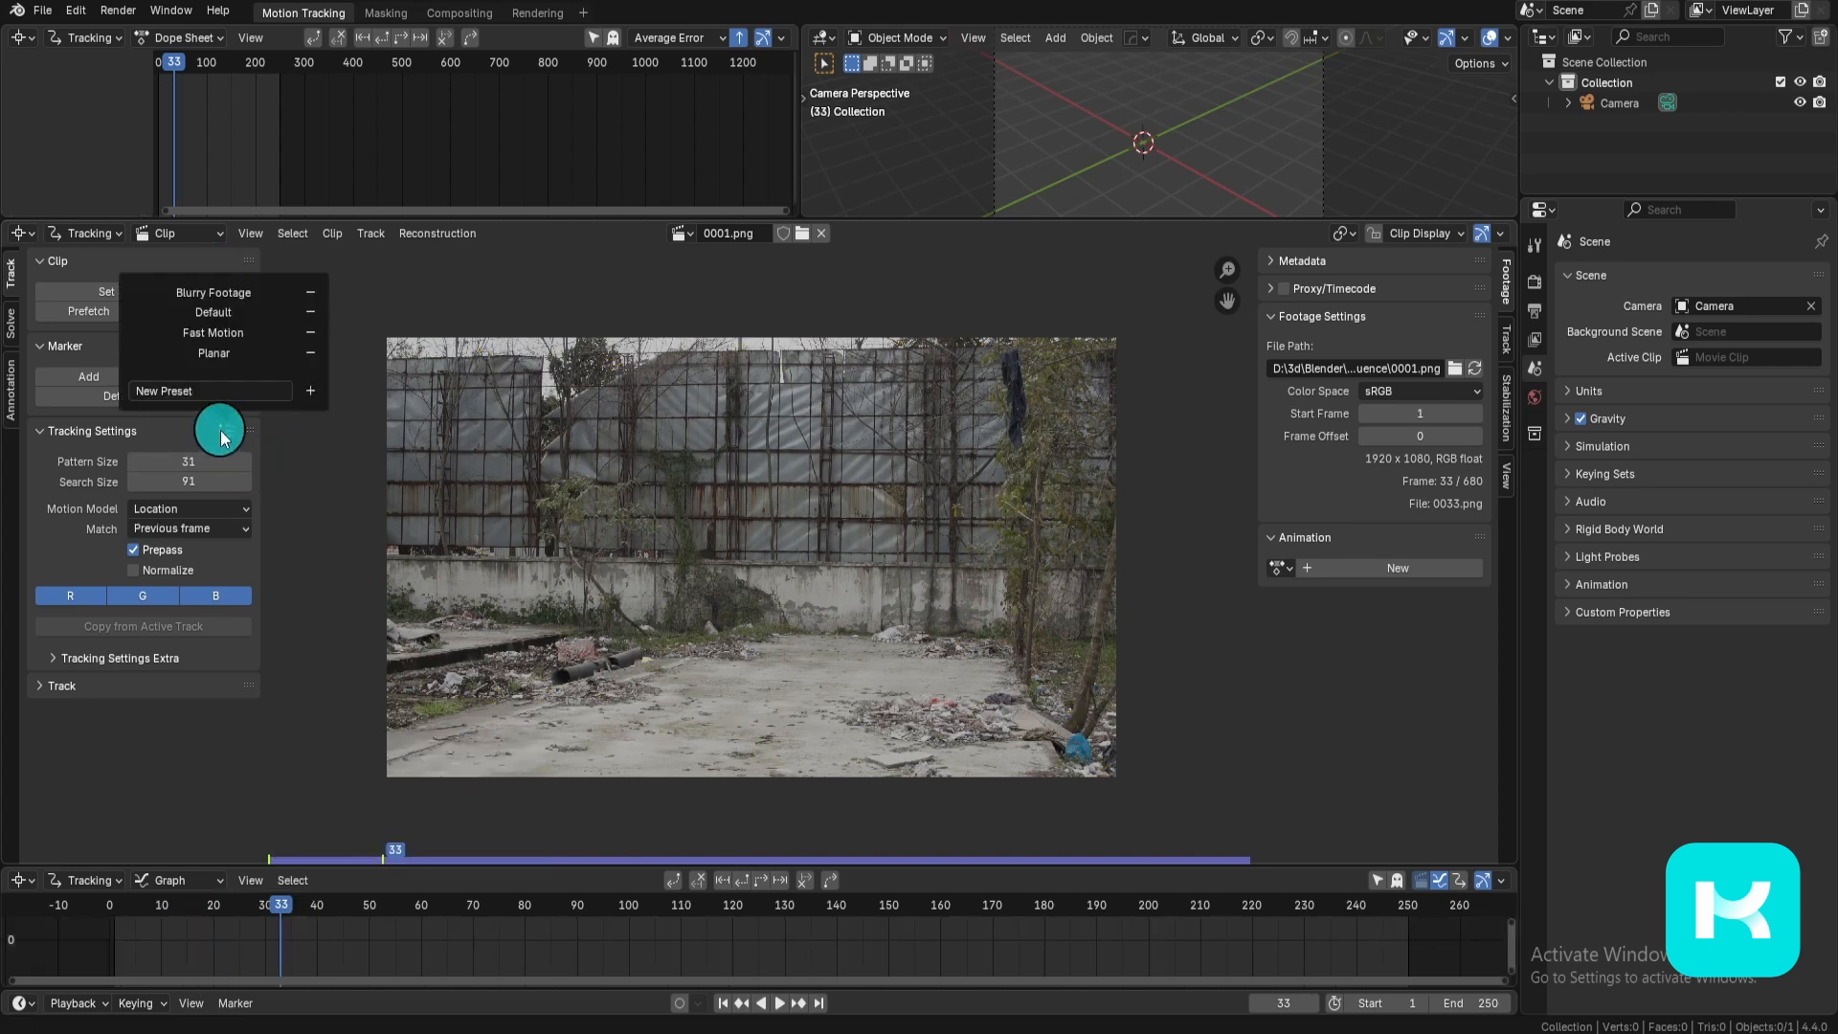
Step: Detect features with the blurry-footage settings, track the markers, and scrub through the clip to review their paths
{"action": "left_click", "coordinate": [142, 396]}
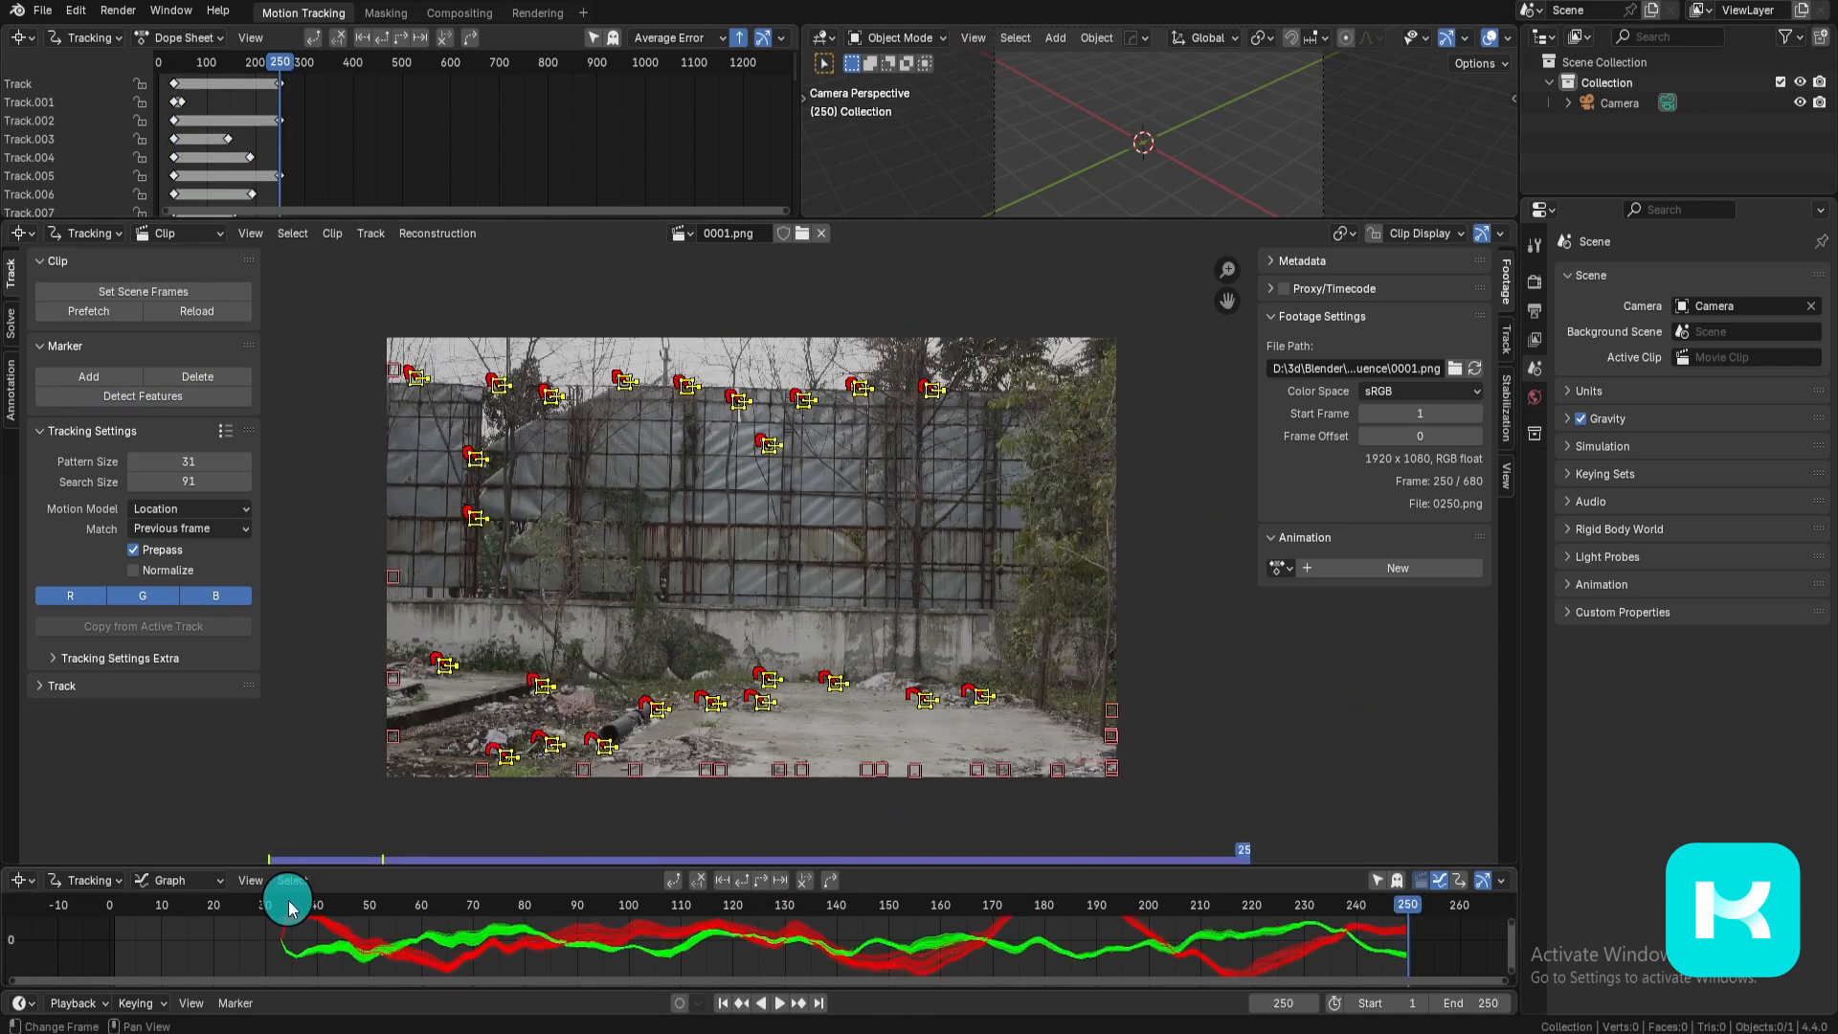
{"action": "left_click_drag", "start_coordinate": [287, 907], "coordinate": [292, 907]}
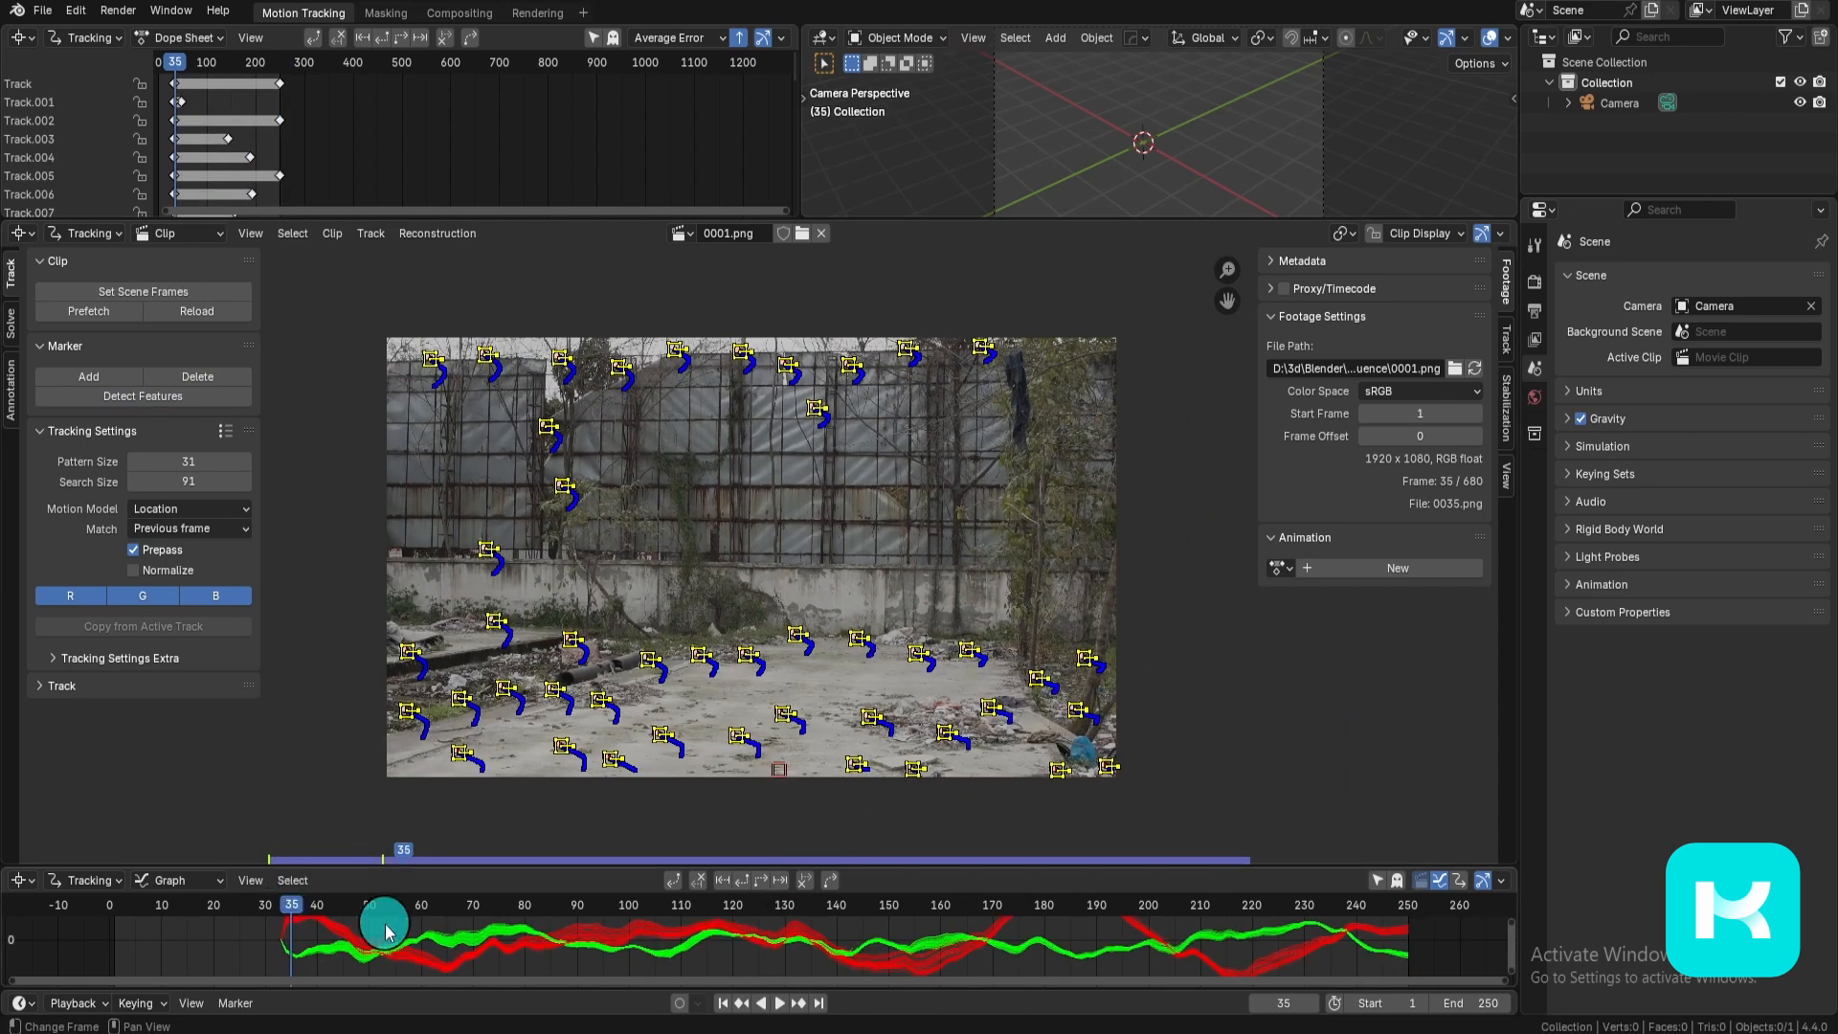
{"action": "mouse_move", "coordinate": [1302, 923]}
{"action": "left_mouse_down"}
{"action": "mouse_move", "coordinate": [152, 941]}
{"action": "mouse_move", "coordinate": [690, 953]}
{"action": "mouse_move", "coordinate": [1293, 931]}
{"action": "left_mouse_up"}
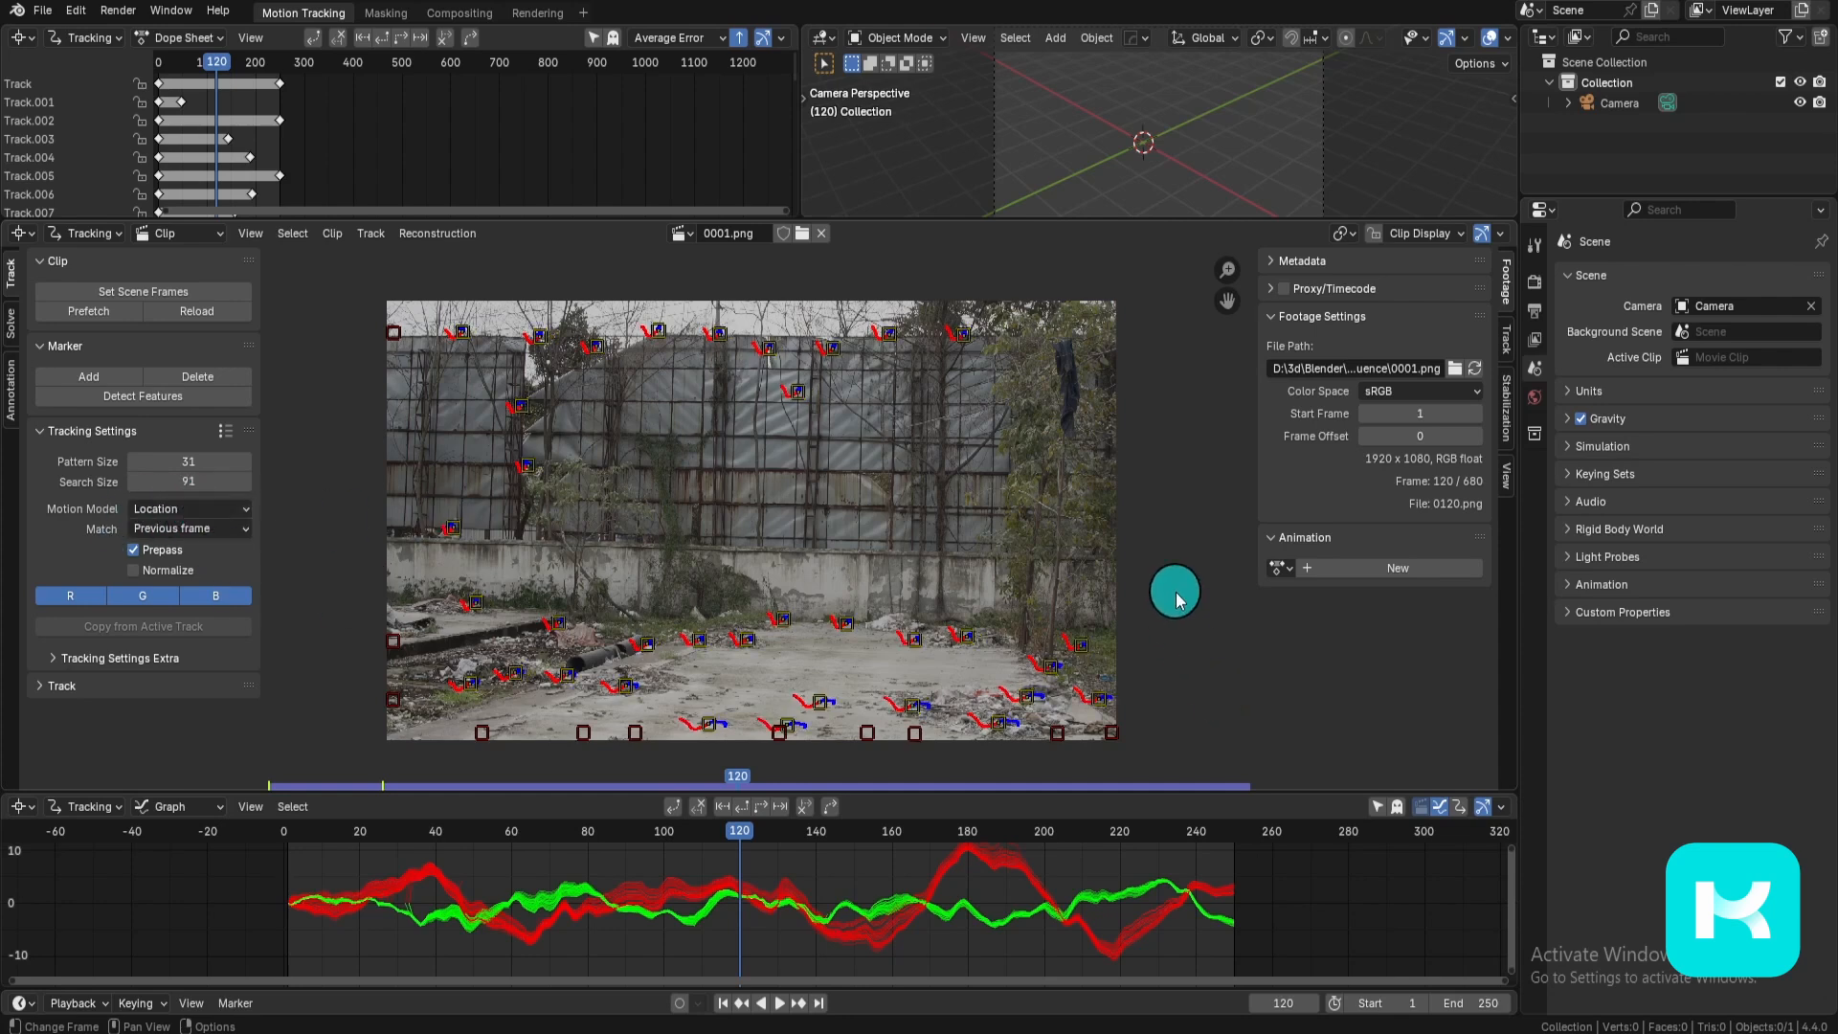
Step: Delete all the tracks and apply the Fast Motion preset to the tracking settings
{"action": "key", "text": "a"}
{"action": "key", "text": "x"}
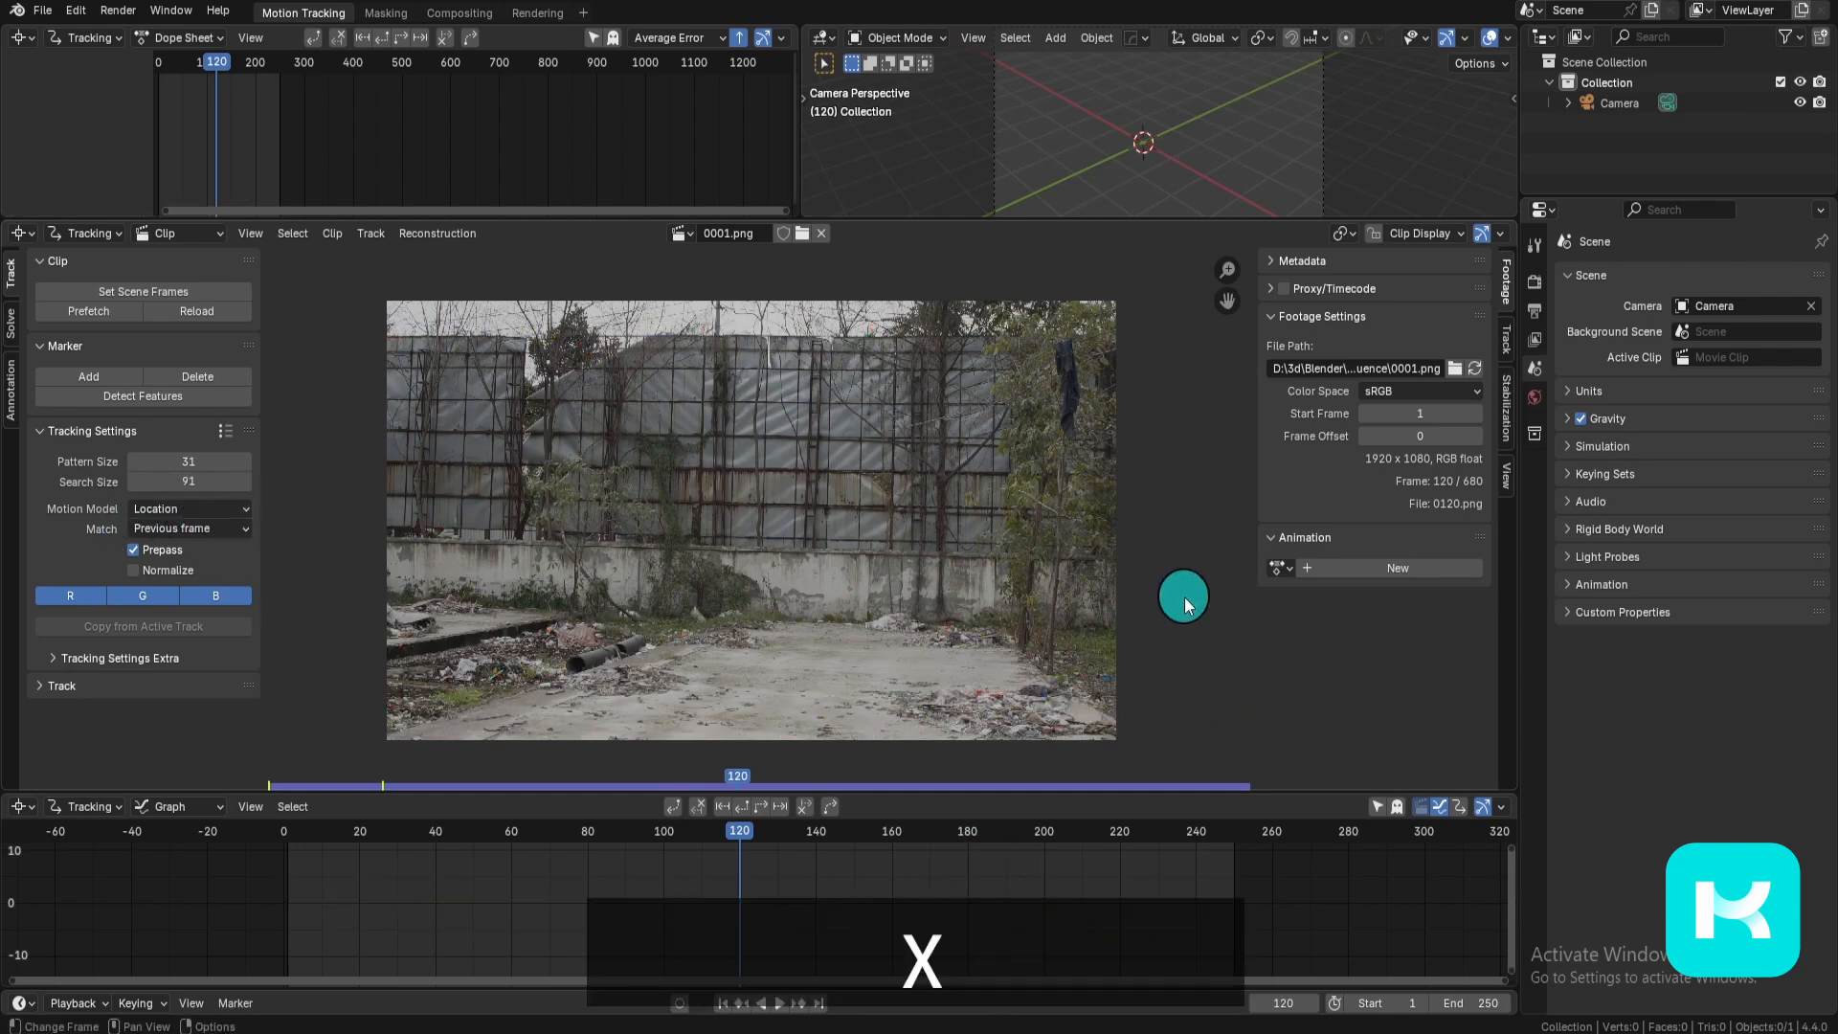
{"action": "left_click", "coordinate": [221, 435]}
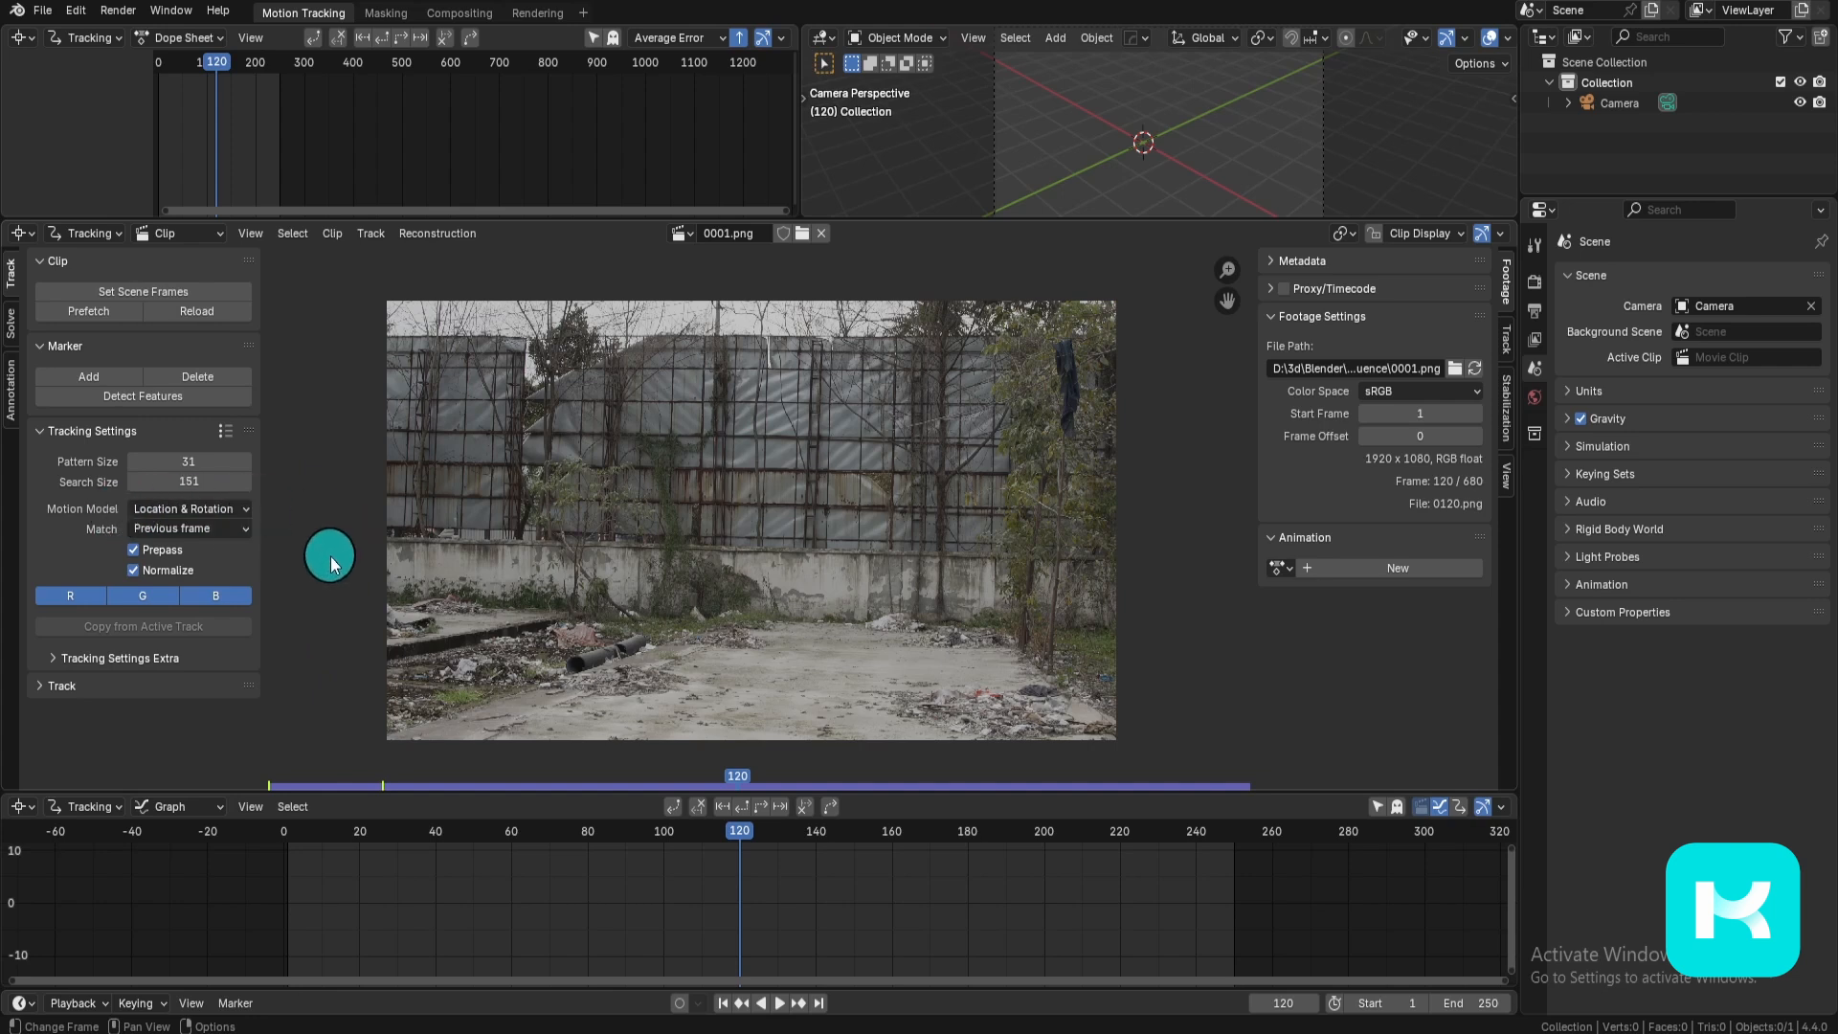
Step: Detect features at frame 120, track them forwards and backwards, and scrub through the clip to review the tracks
{"action": "left_click", "coordinate": [181, 395]}
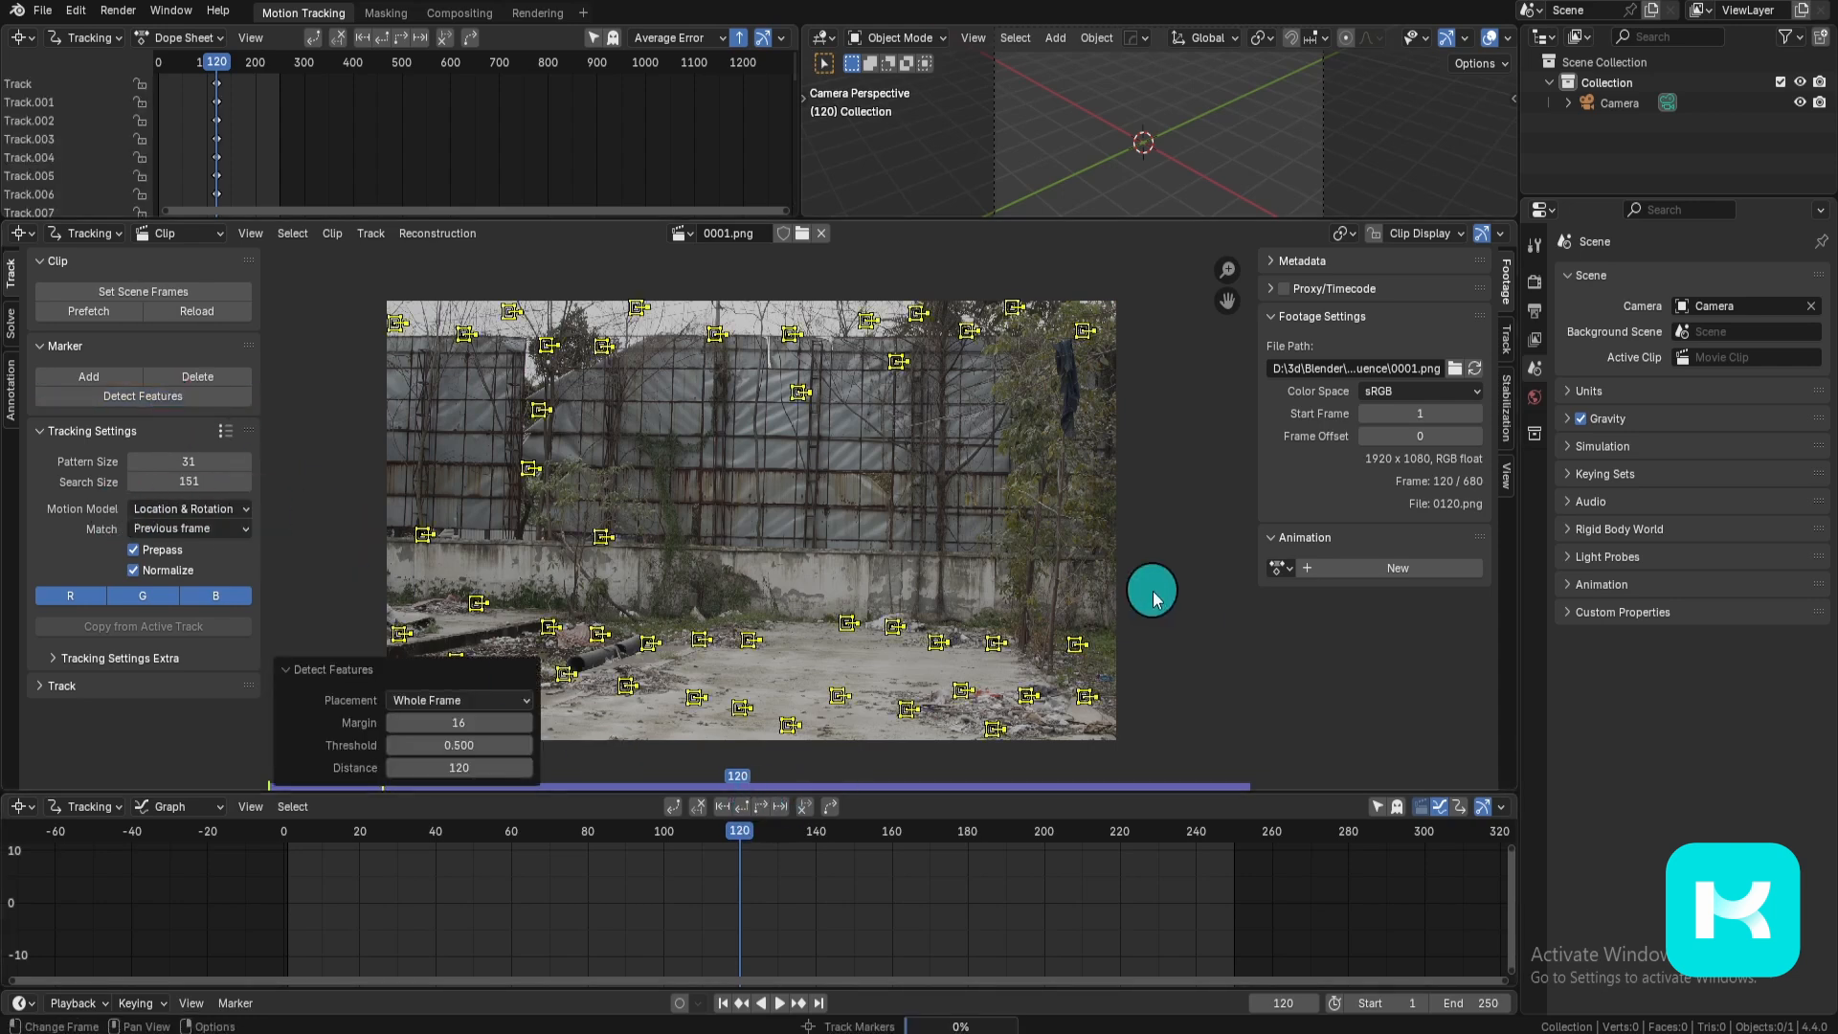
{"action": "left_click", "coordinate": [761, 806]}
{"action": "left_click", "coordinate": [745, 834]}
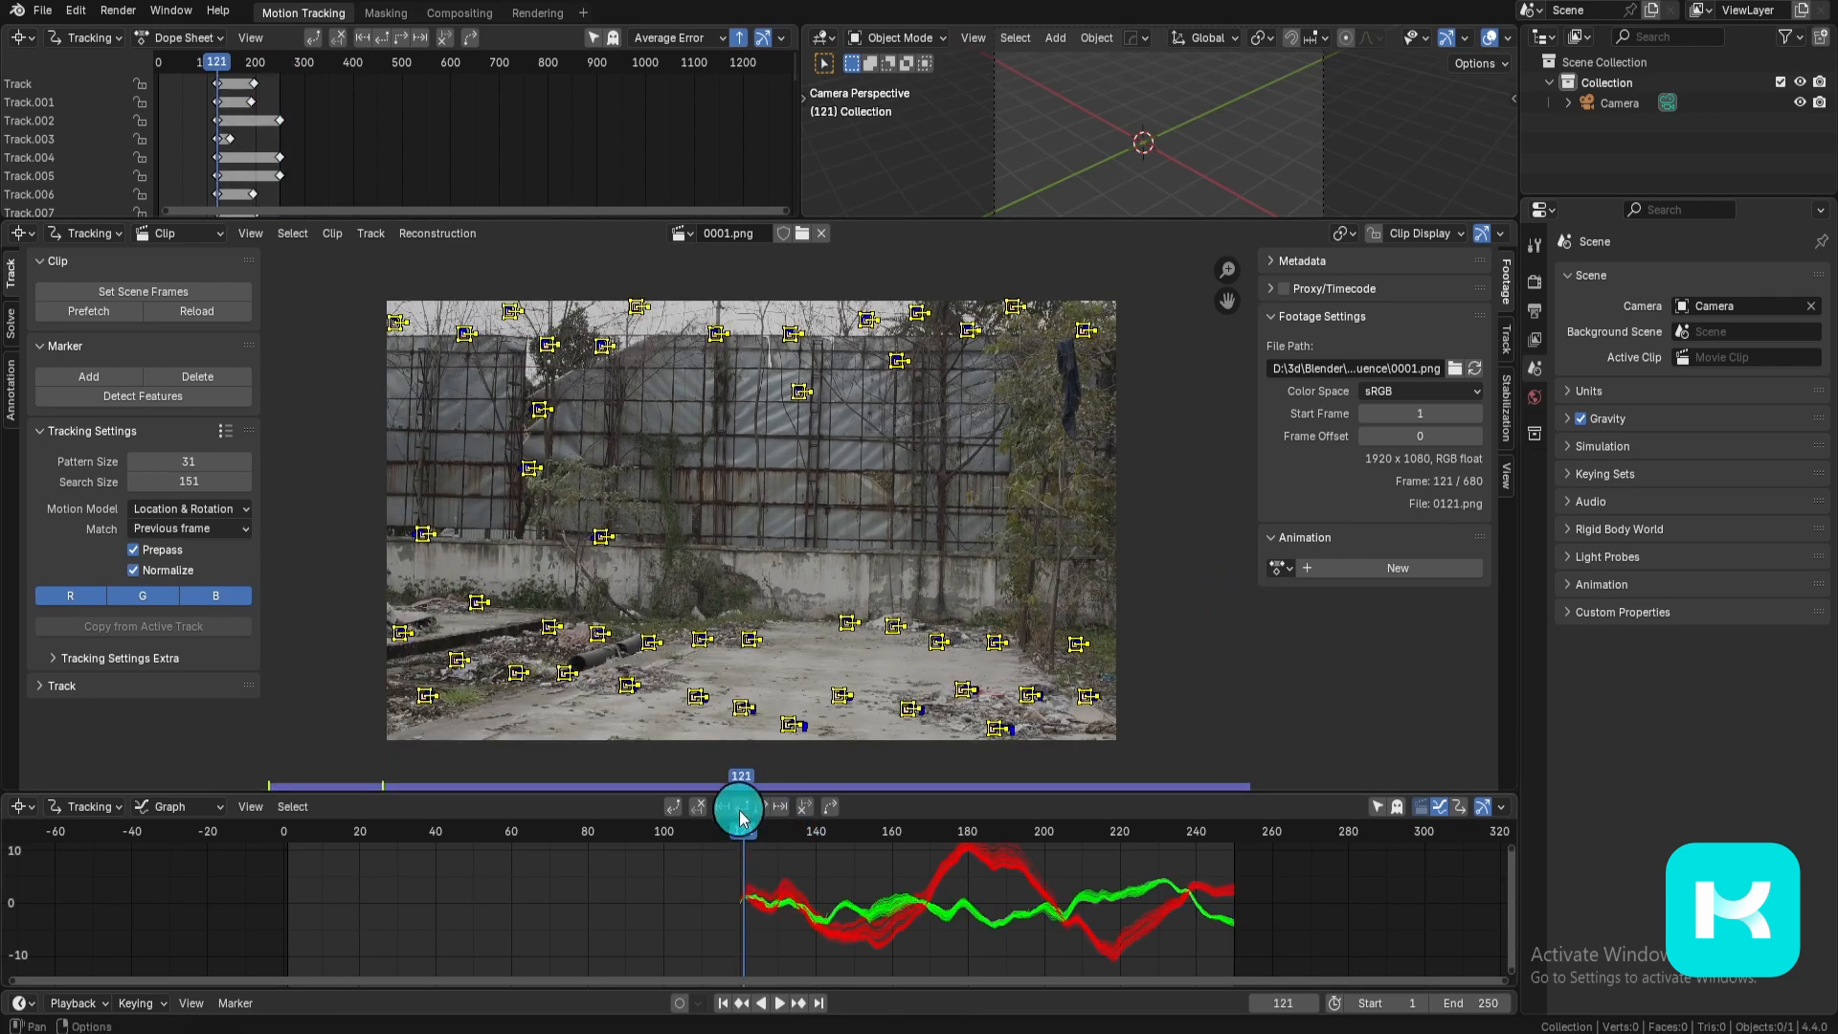
{"action": "left_click", "coordinate": [744, 809]}
{"action": "left_click_drag", "start_coordinate": [319, 843], "coordinate": [762, 872]}
Step: Delete all the tracks and apply the Default preset to the tracking settings
{"action": "key", "text": "a"}
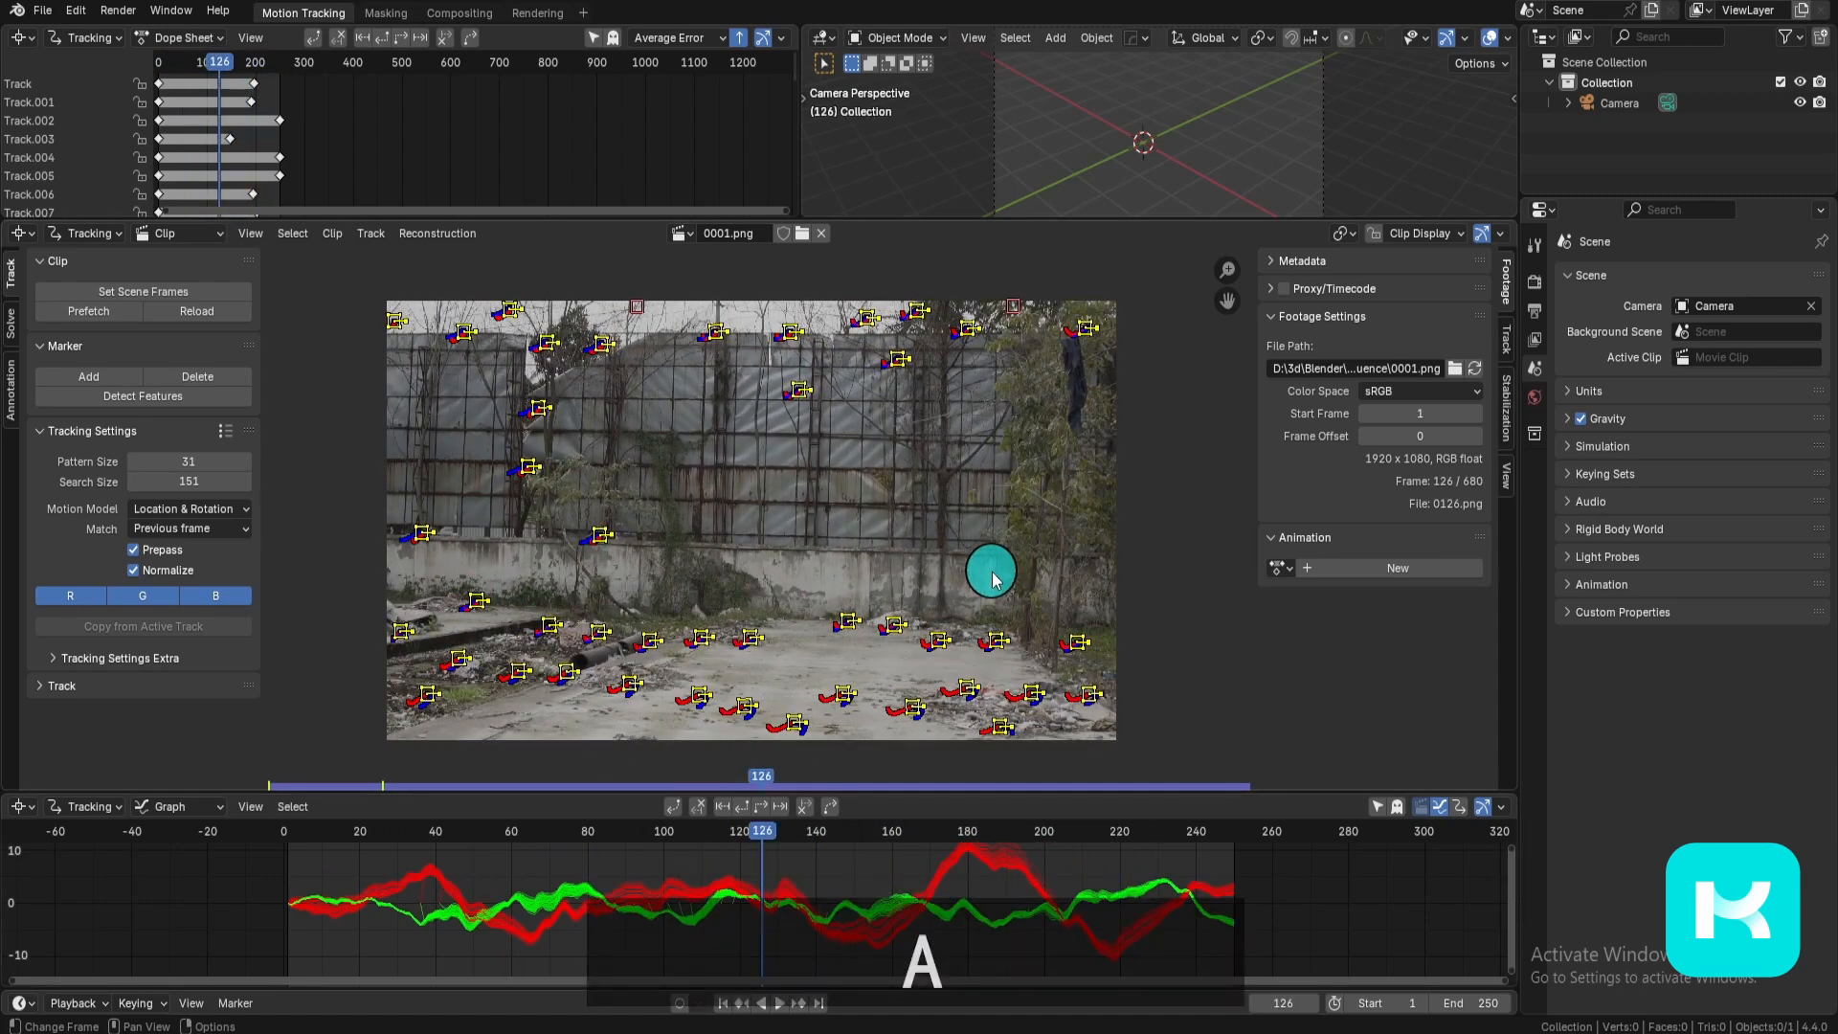
{"action": "key", "text": "x"}
{"action": "left_click", "coordinate": [993, 575]}
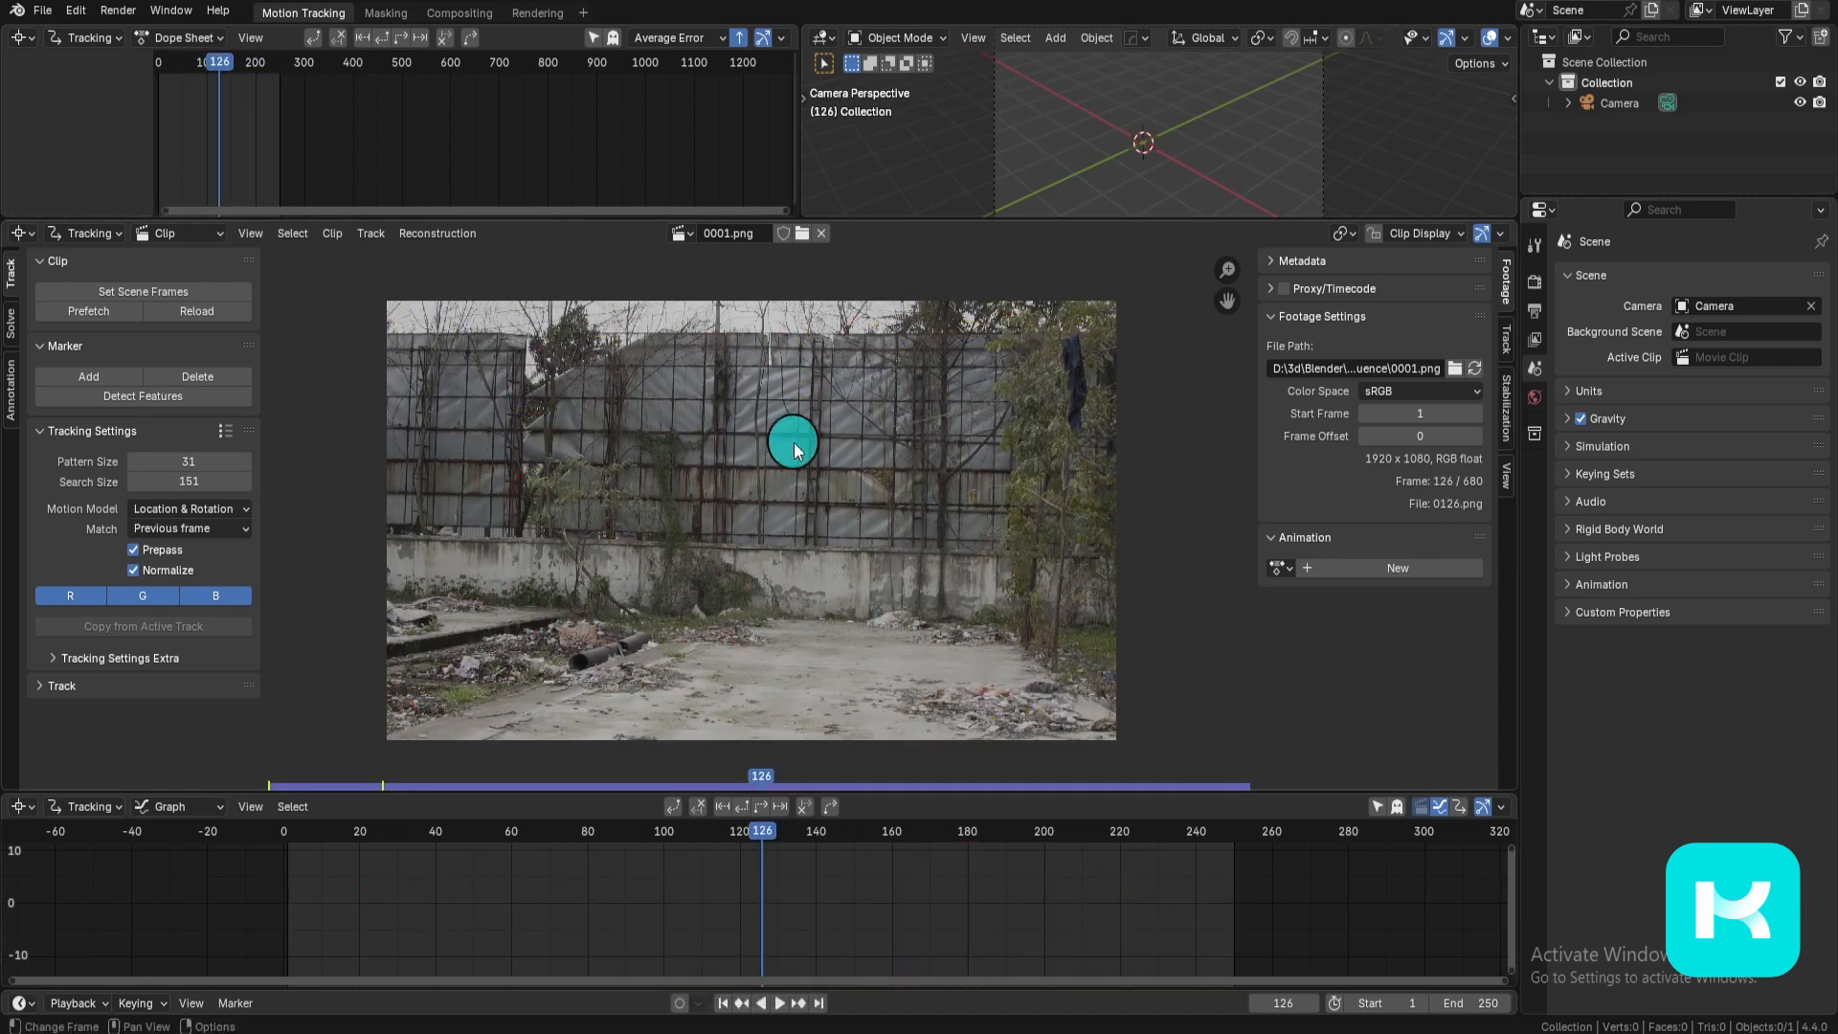
{"action": "left_click", "coordinate": [225, 431]}
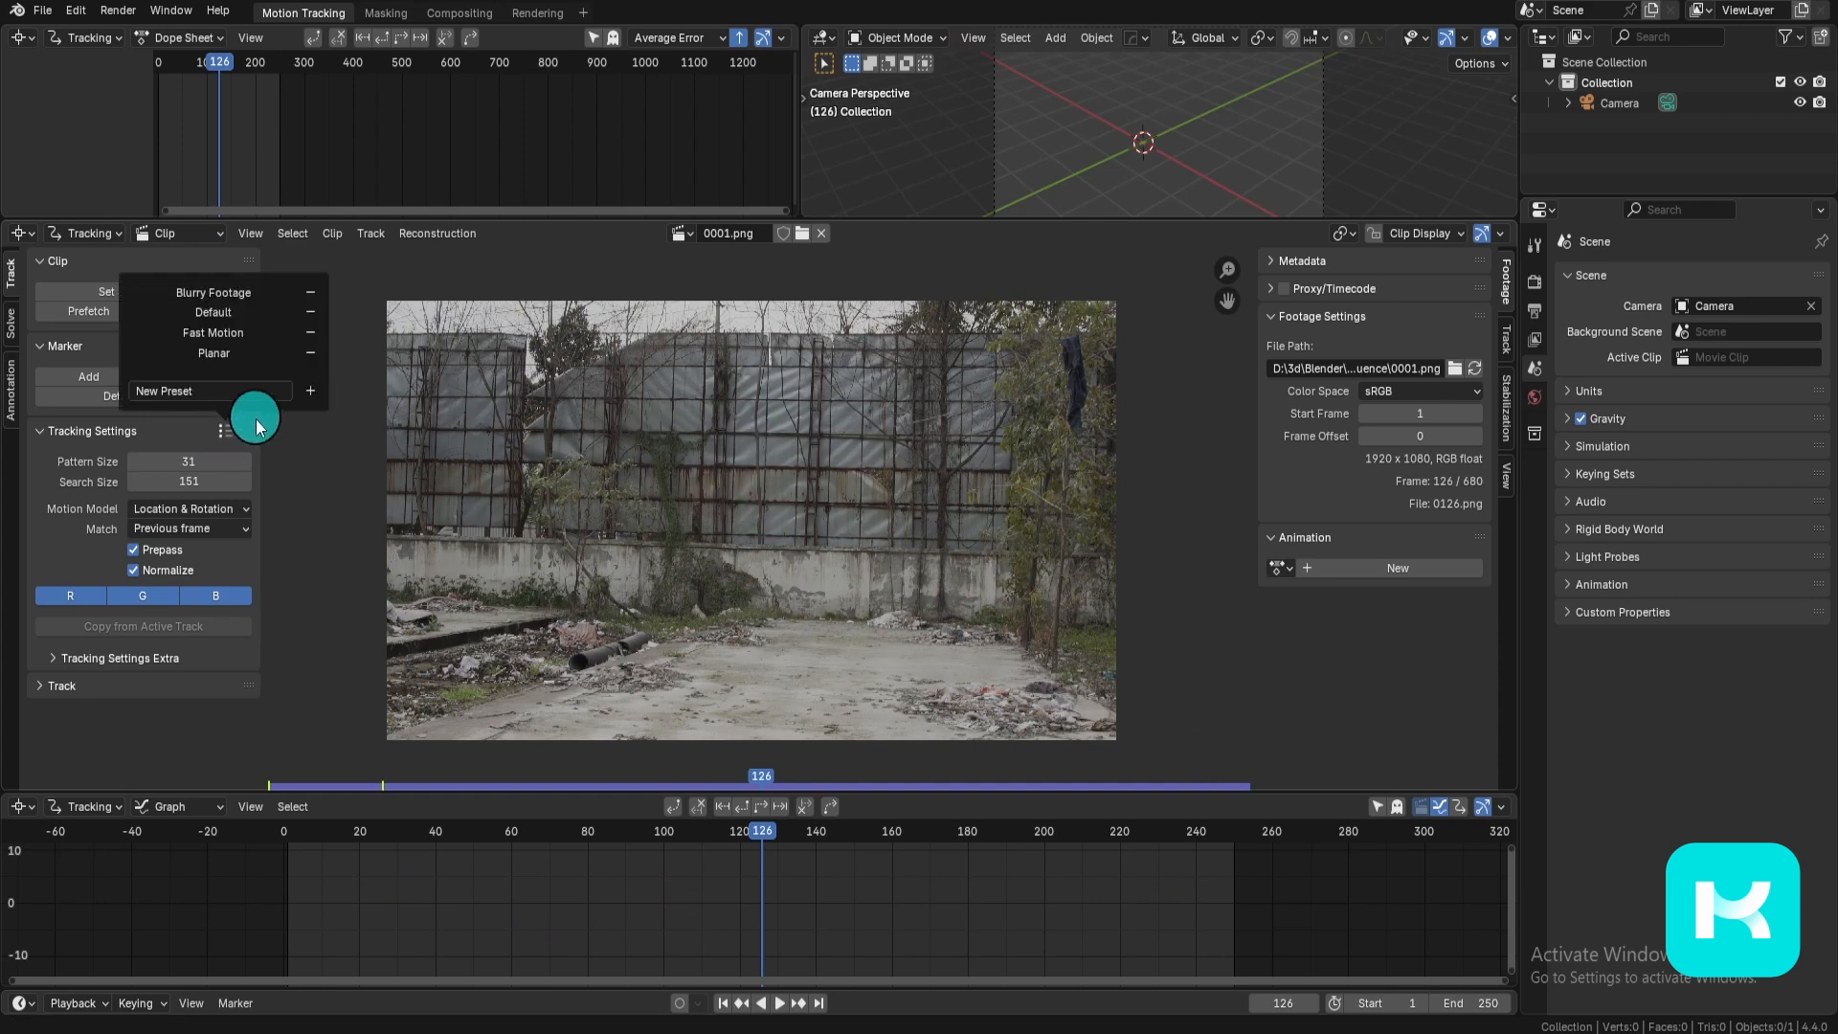
{"action": "left_click", "coordinate": [262, 312]}
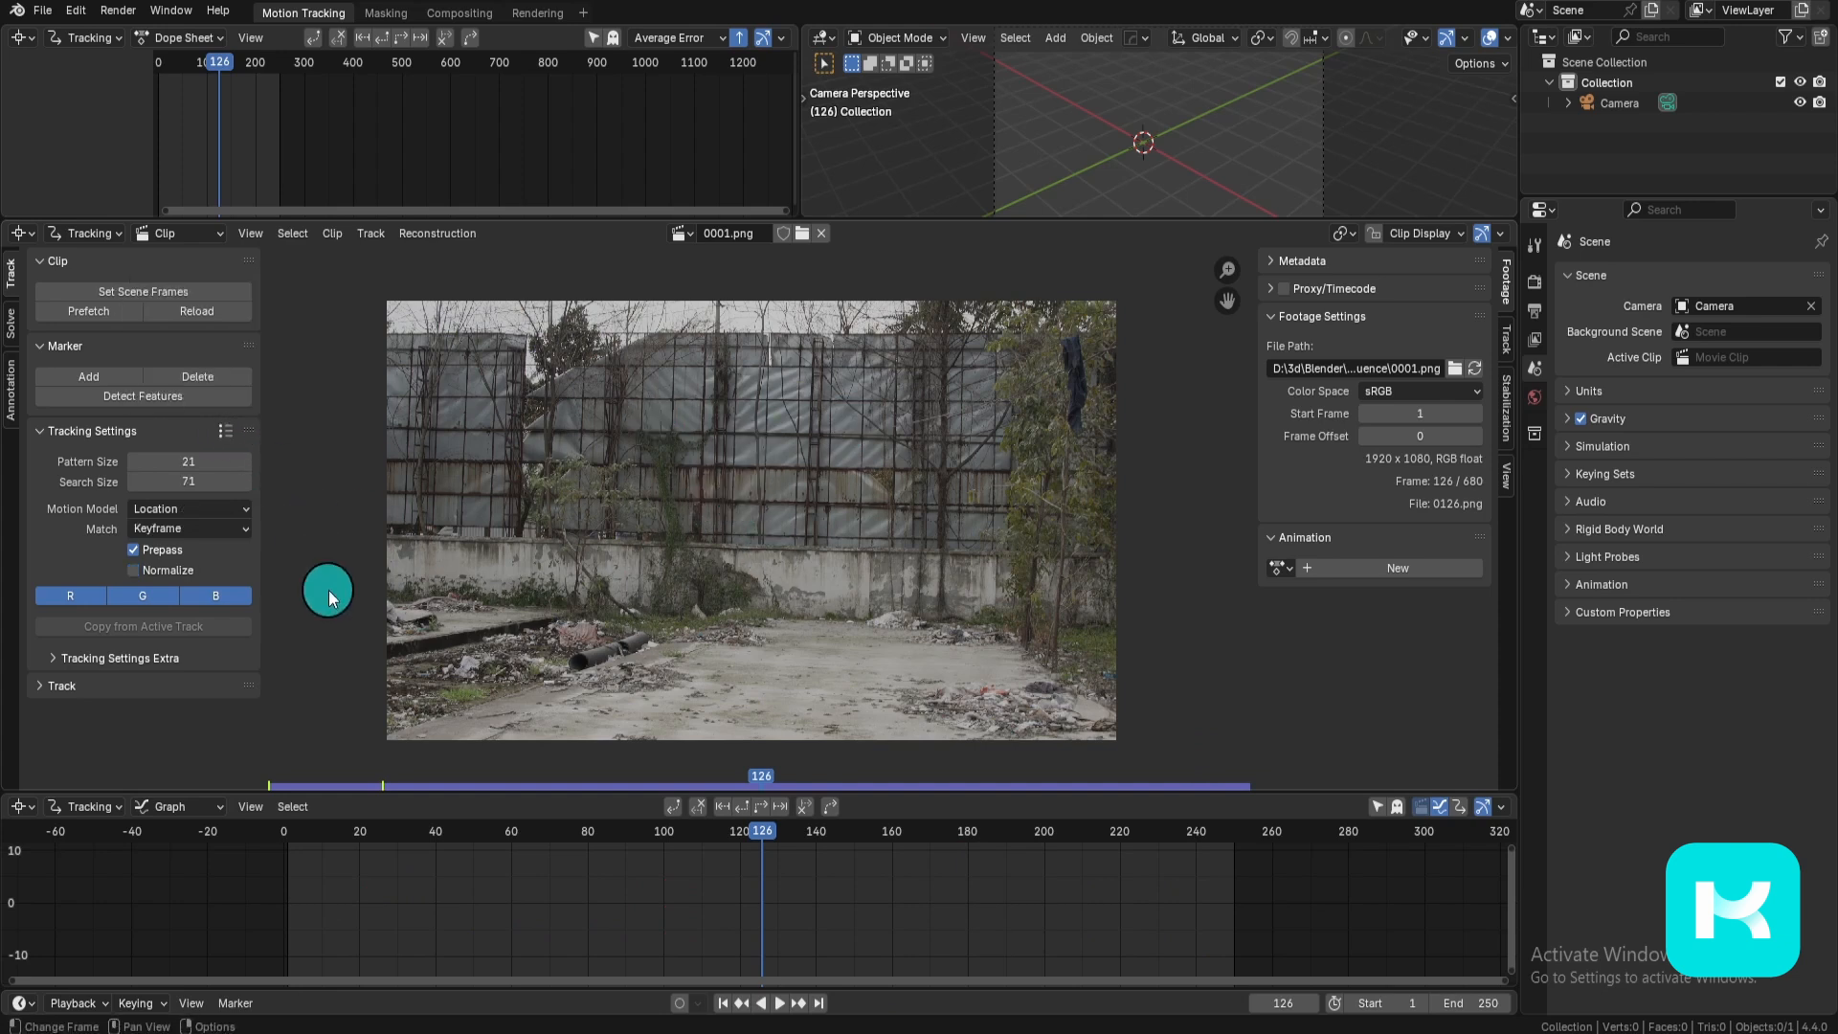
Step: Set the tracking motion model to Perspective and detect features at frame 126
{"action": "left_click", "coordinate": [204, 510]}
{"action": "left_click", "coordinate": [236, 527]}
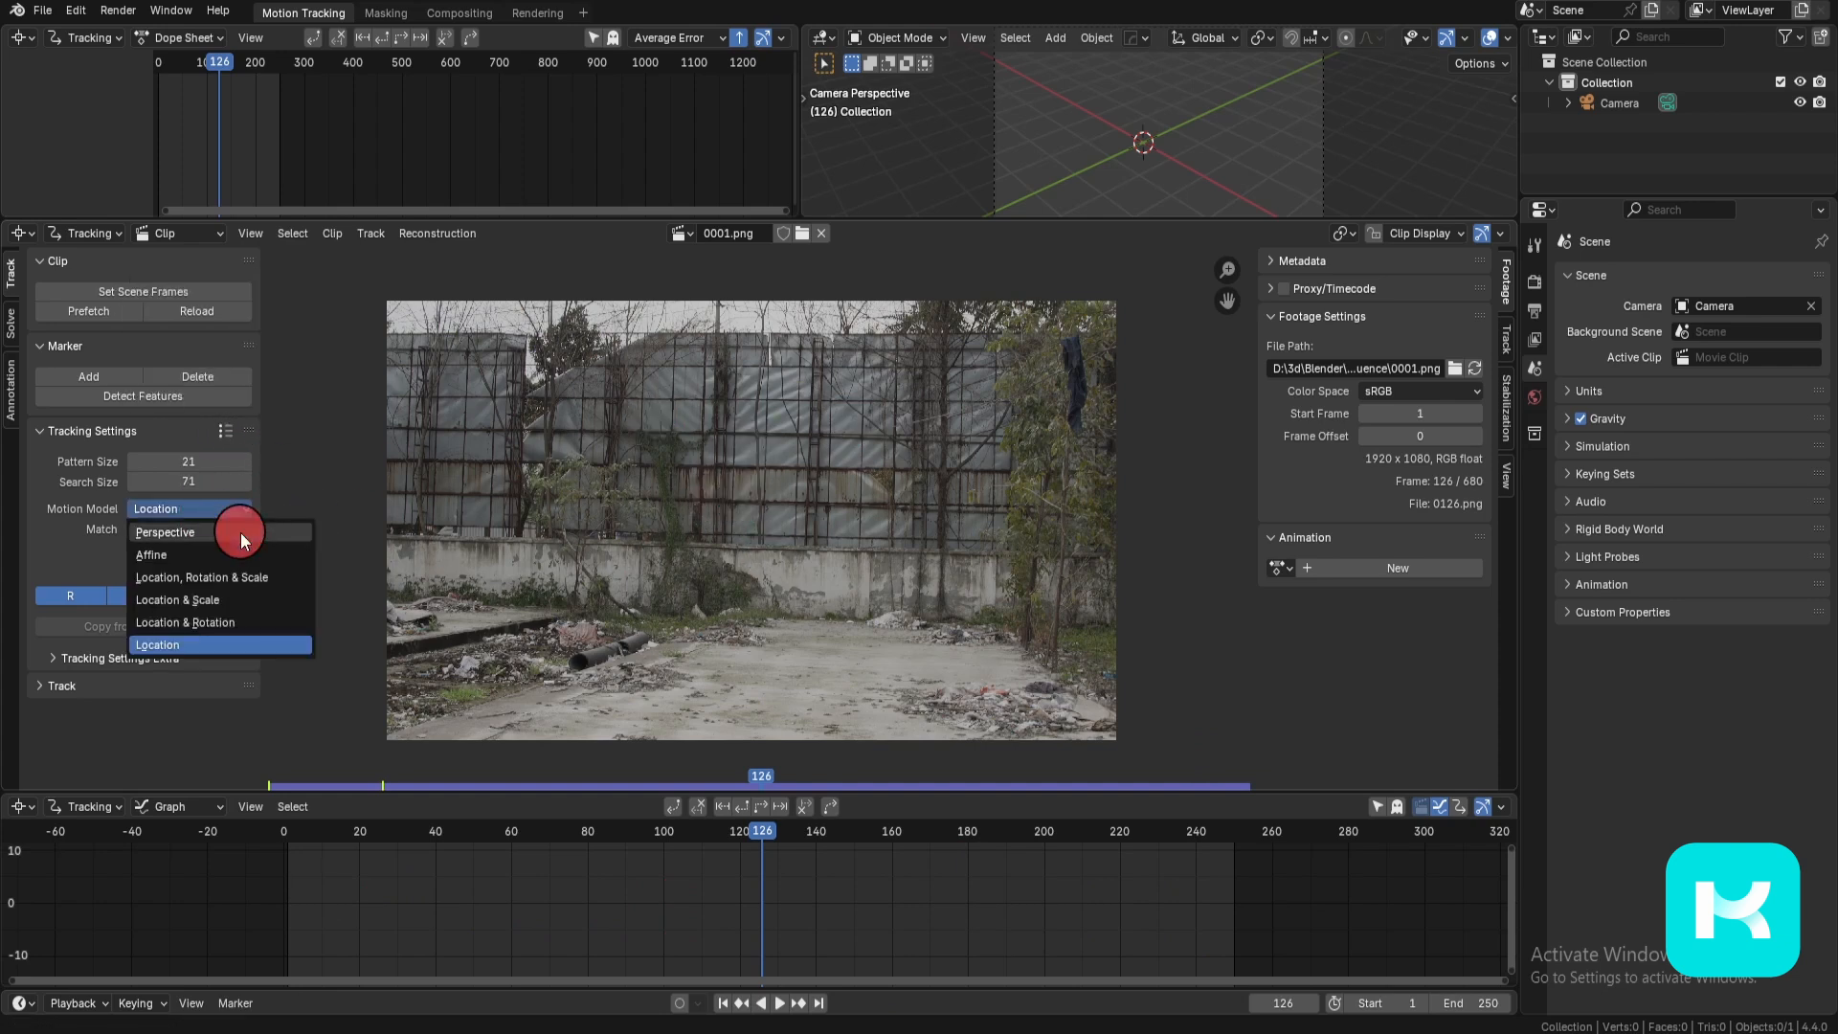
{"action": "left_click", "coordinate": [185, 402]}
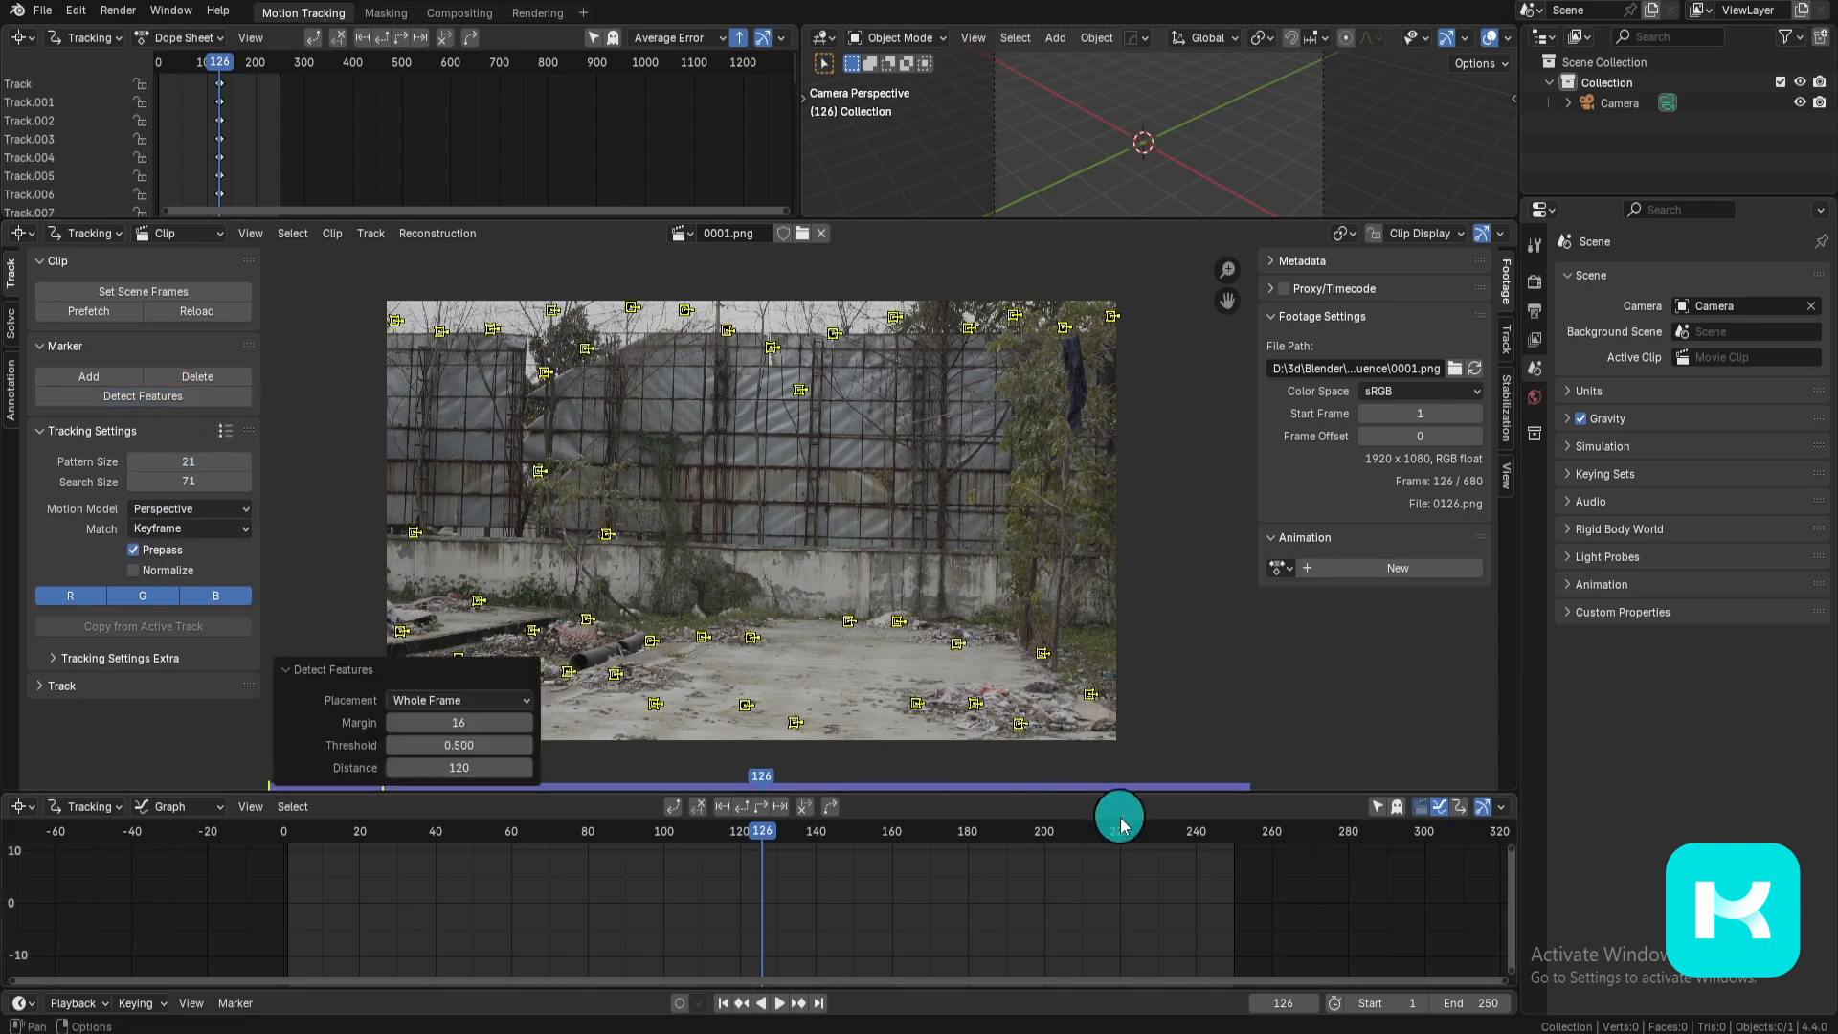
Step: Track the detected markers forwards and play back the clip to examine a ground marker near the wall up close
{"action": "key", "text": "ctrl+t"}
{"action": "key", "text": "space"}
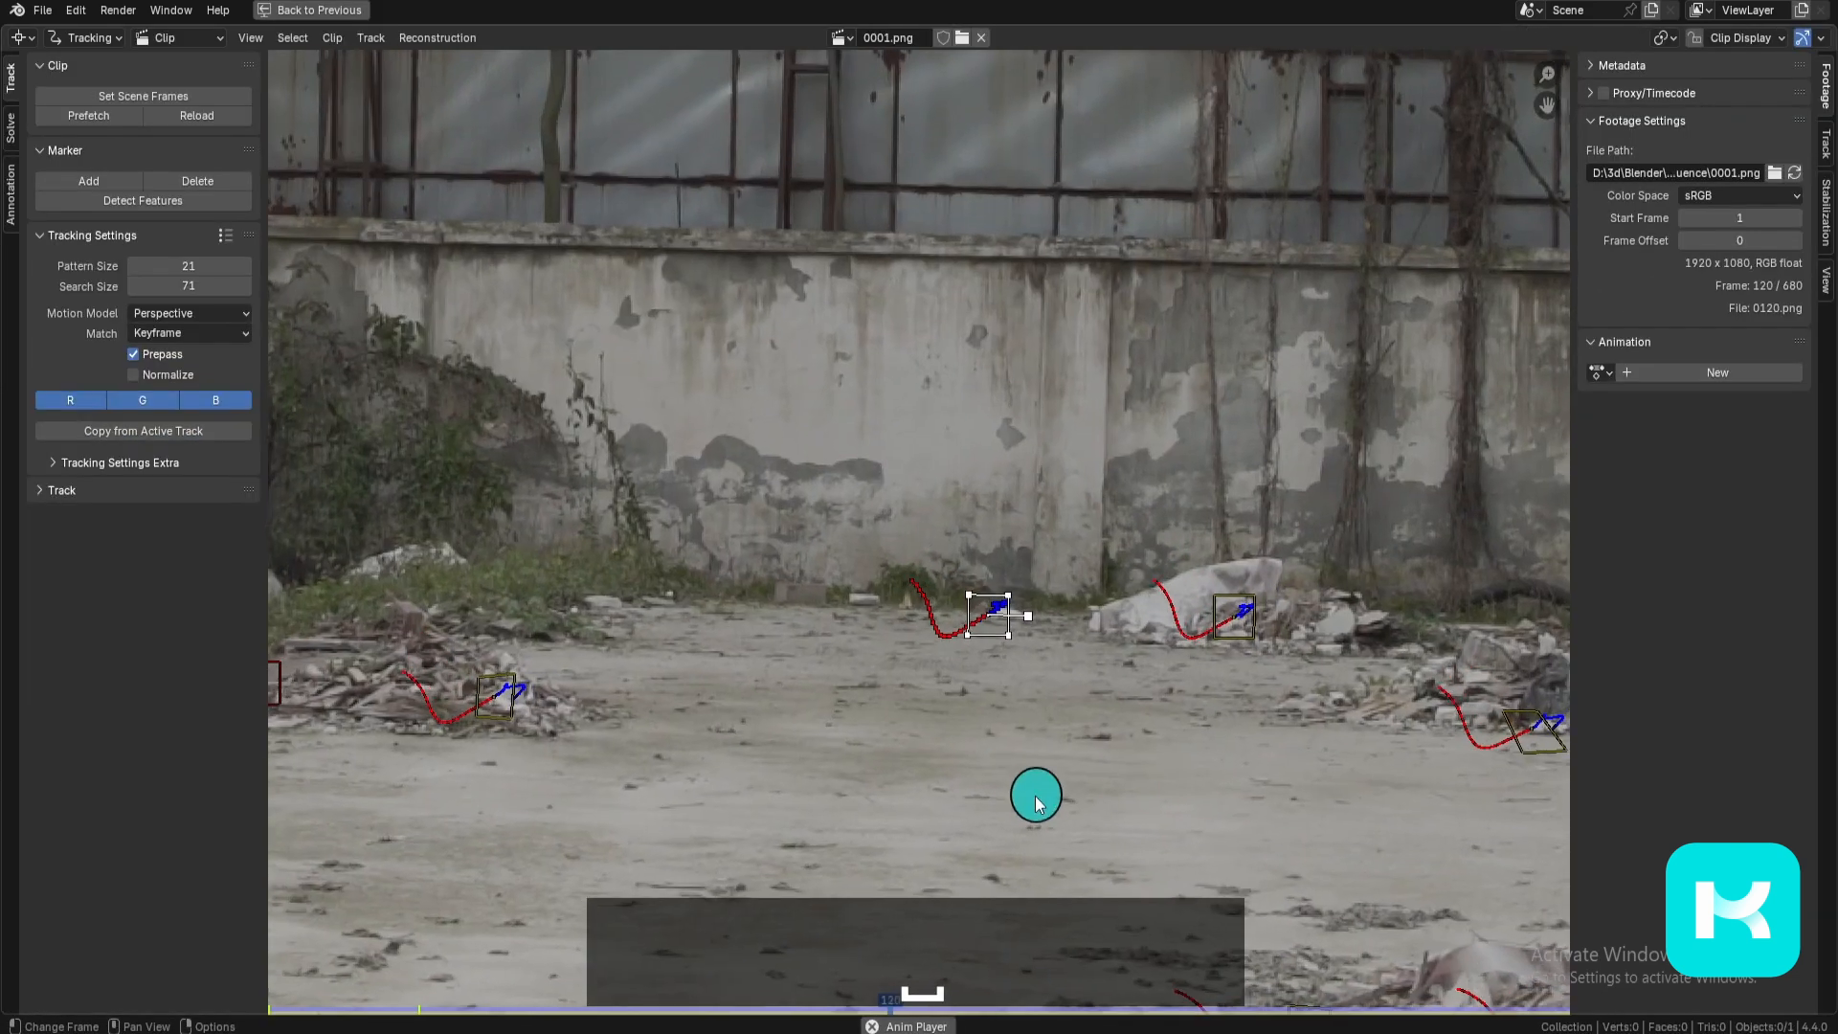
{"action": "scroll", "coordinate": [1161, 627], "scroll_direction": "up", "scroll_amount": 3}
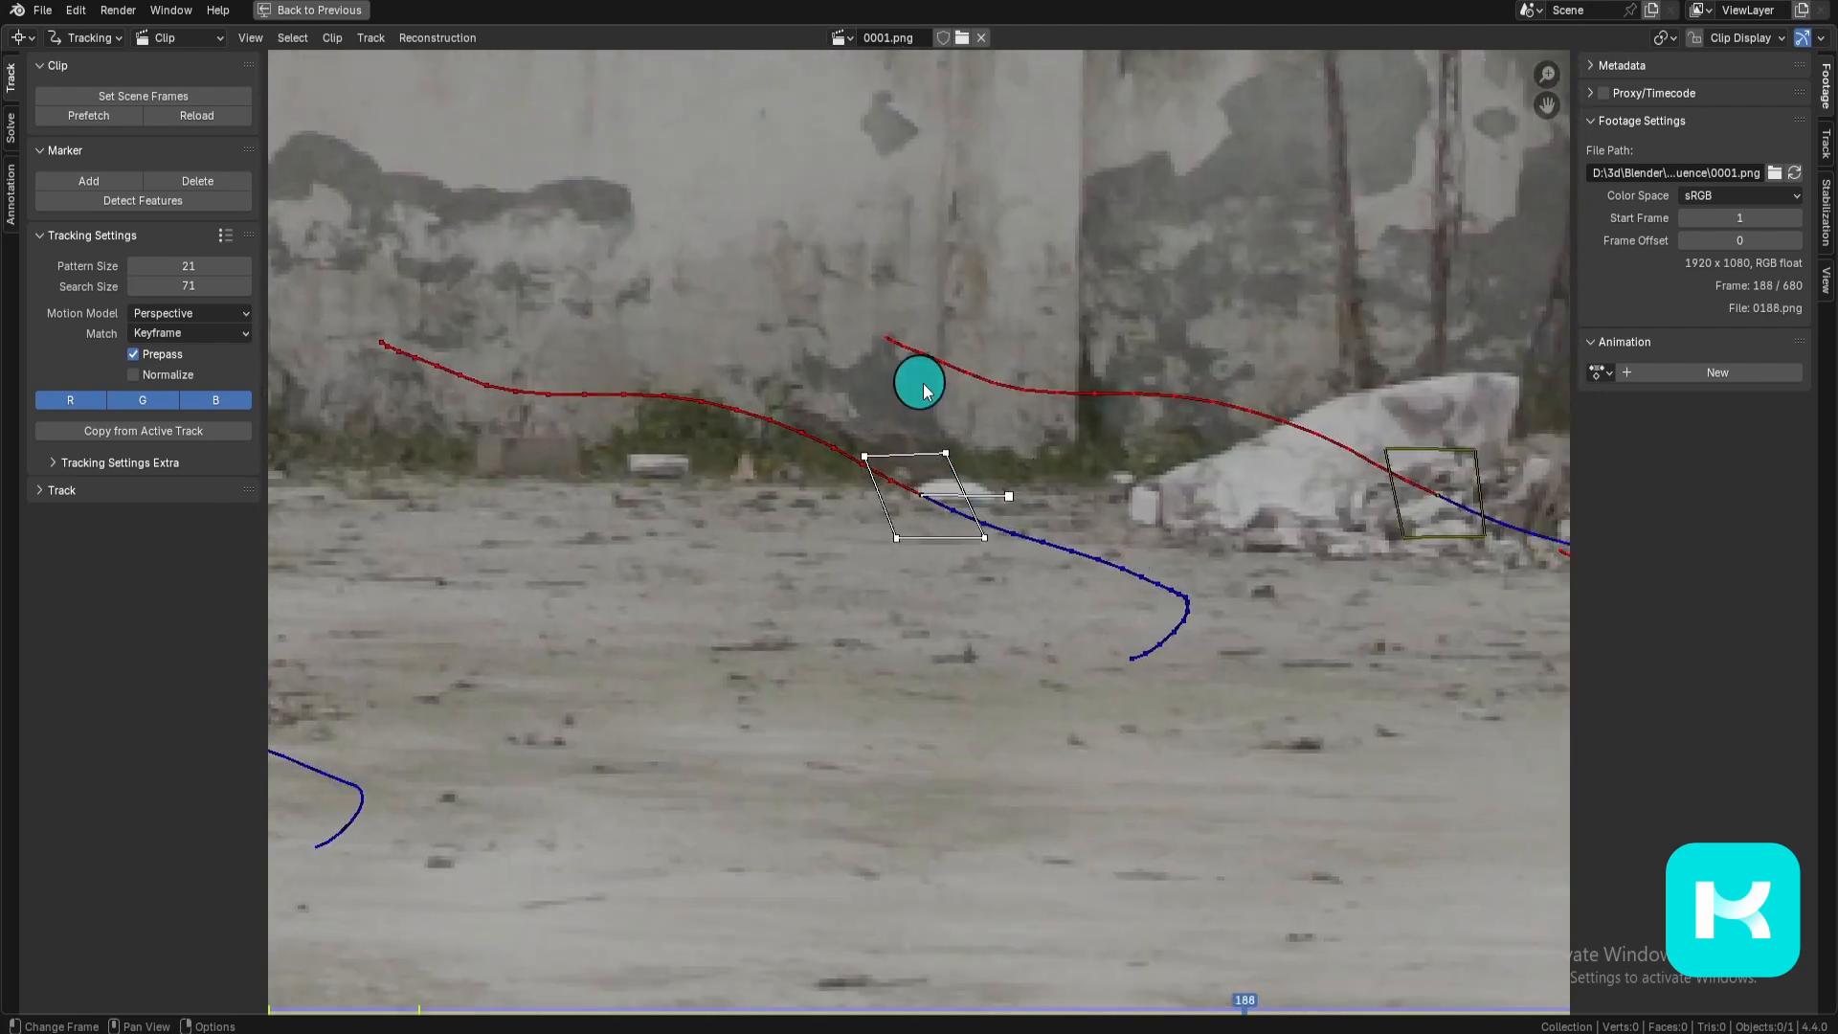
Step: Restore the maximized clip editor to the full Motion Tracking layout and review the motion model and tracking preset options
{"action": "scroll", "coordinate": [1059, 612], "scroll_direction": "down", "scroll_amount": 5}
{"action": "key", "text": "ctrl+space"}
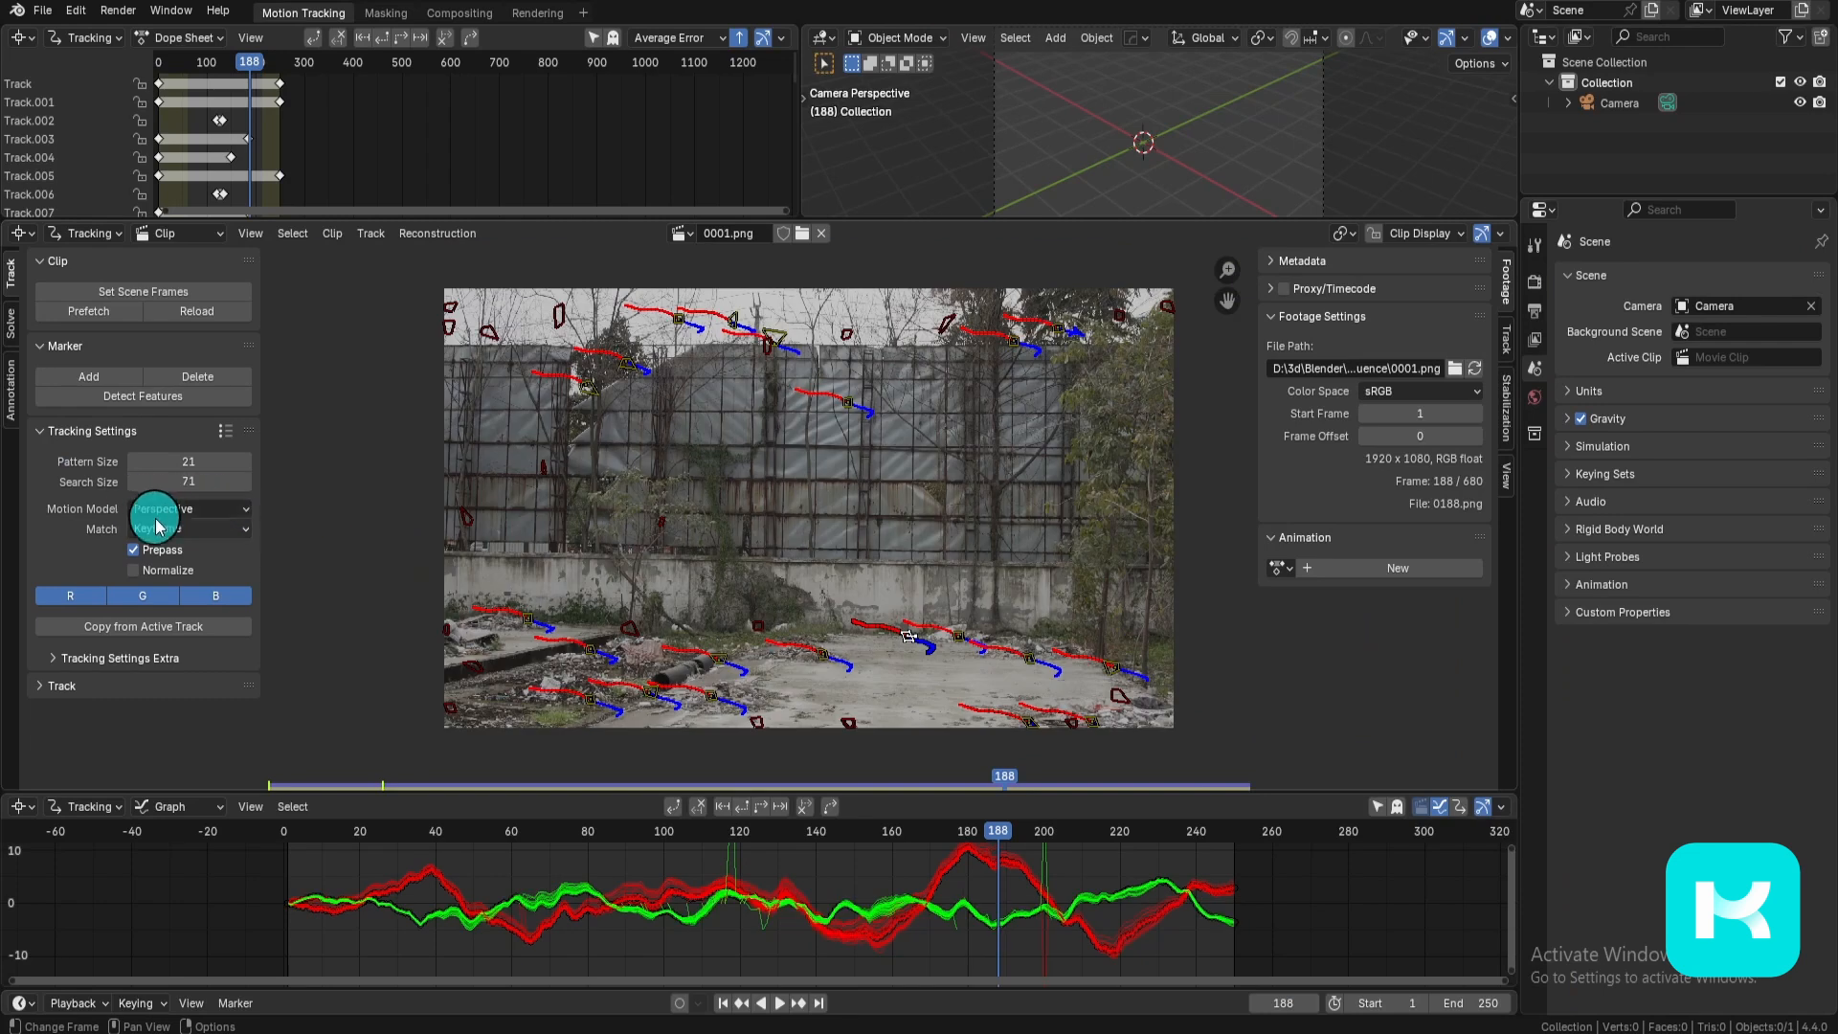
{"action": "left_click", "coordinate": [209, 512]}
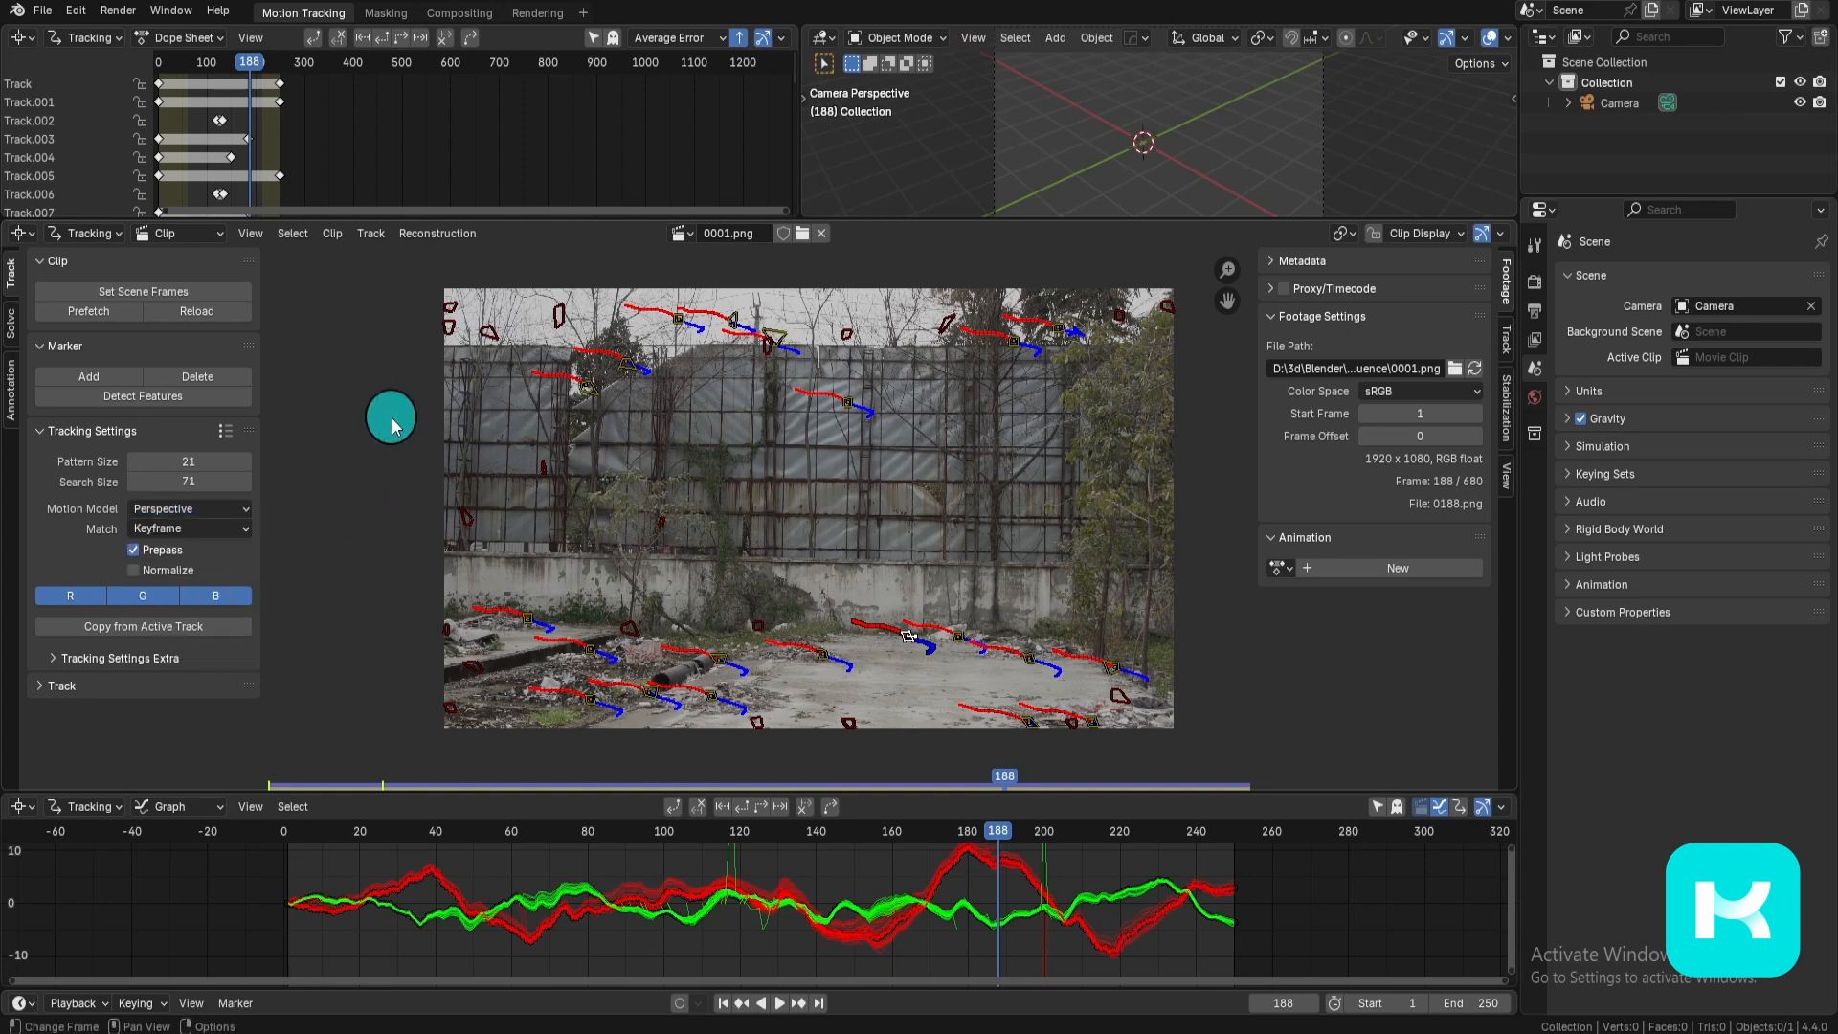
{"action": "left_click", "coordinate": [225, 431]}
{"action": "left_click", "coordinate": [249, 316]}
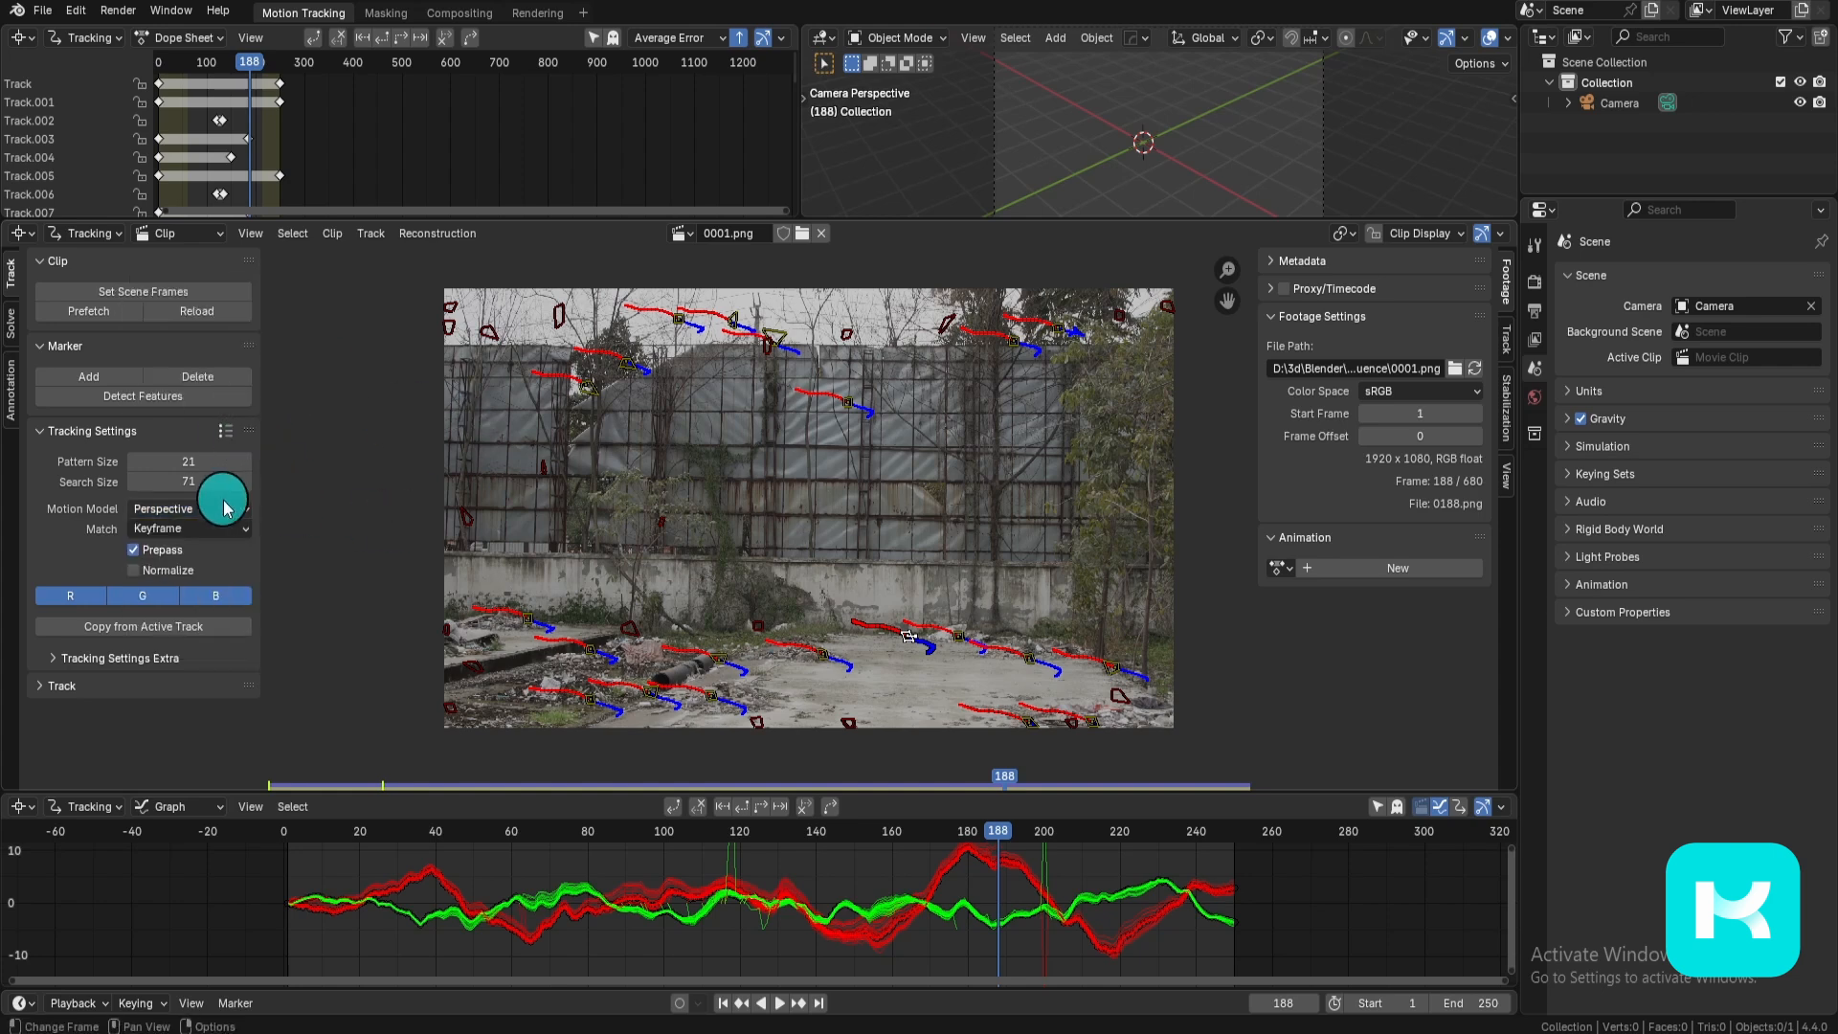
{"action": "left_click", "coordinate": [225, 509]}
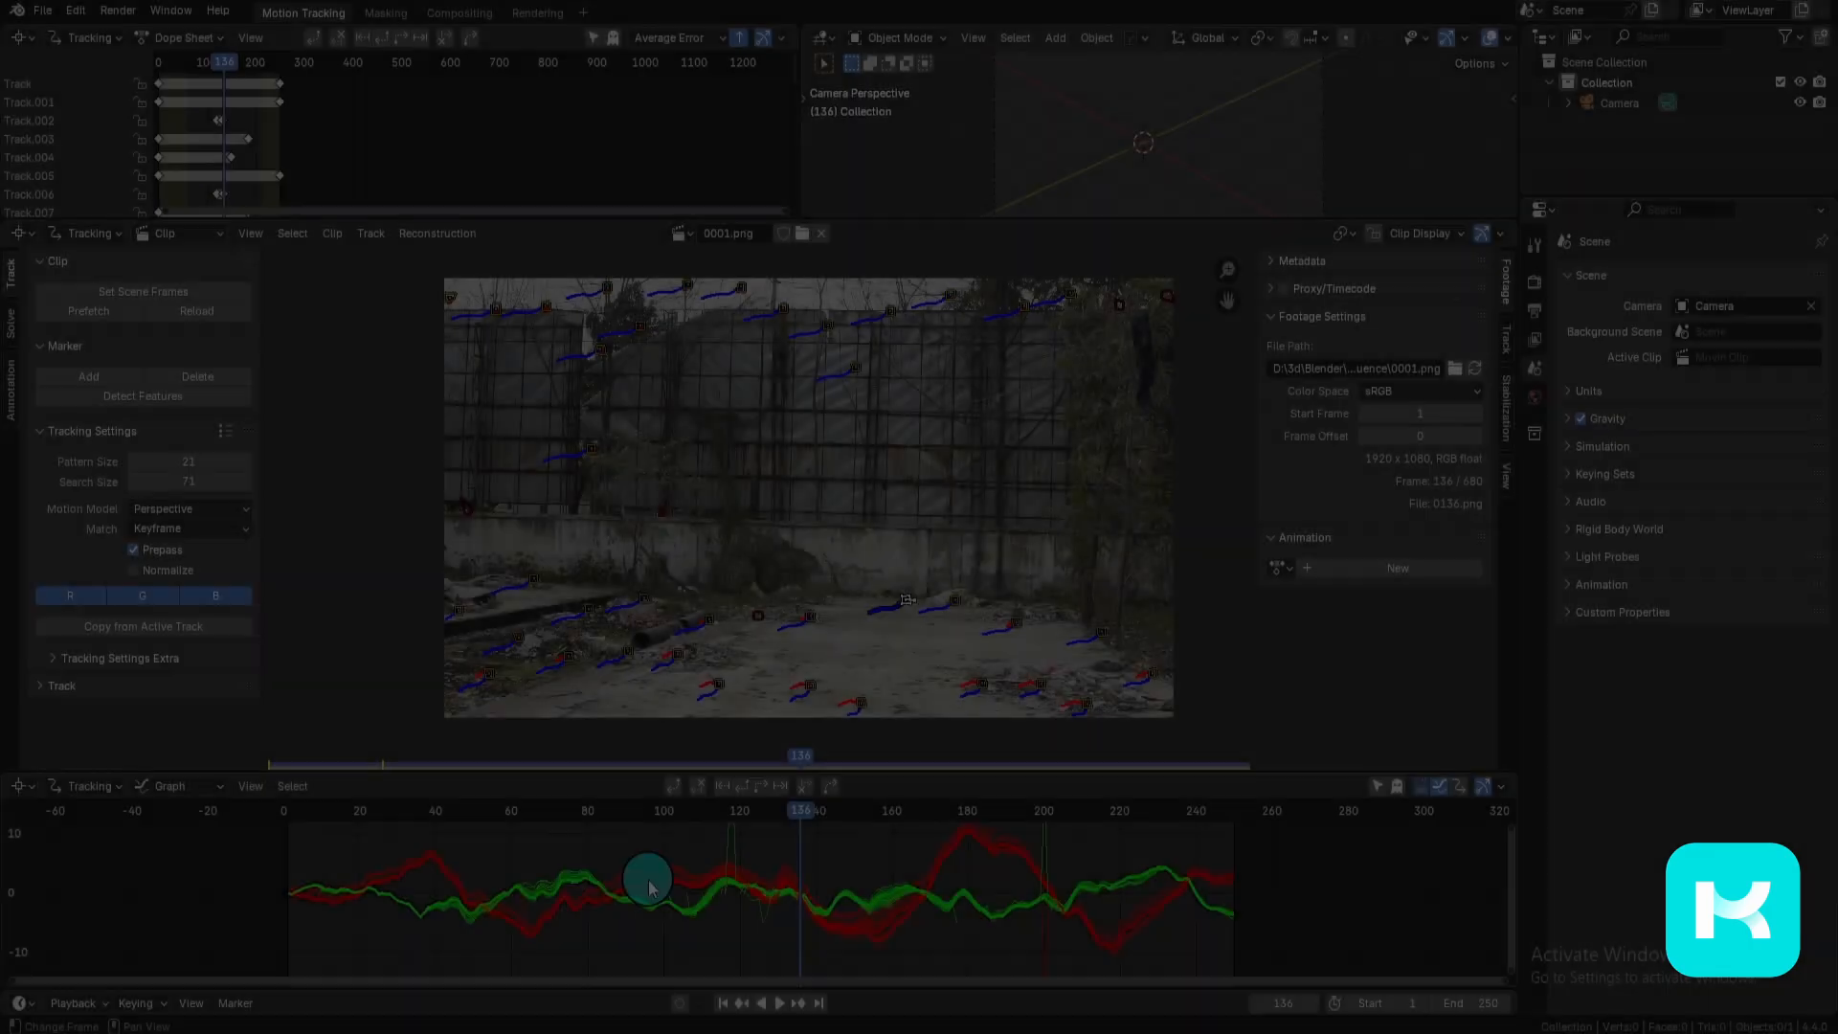
Step: Delete the track whose curve spikes sharply near frame 200 in the tracking graph
{"action": "scroll", "coordinate": [845, 914], "scroll_direction": "down", "scroll_amount": 5}
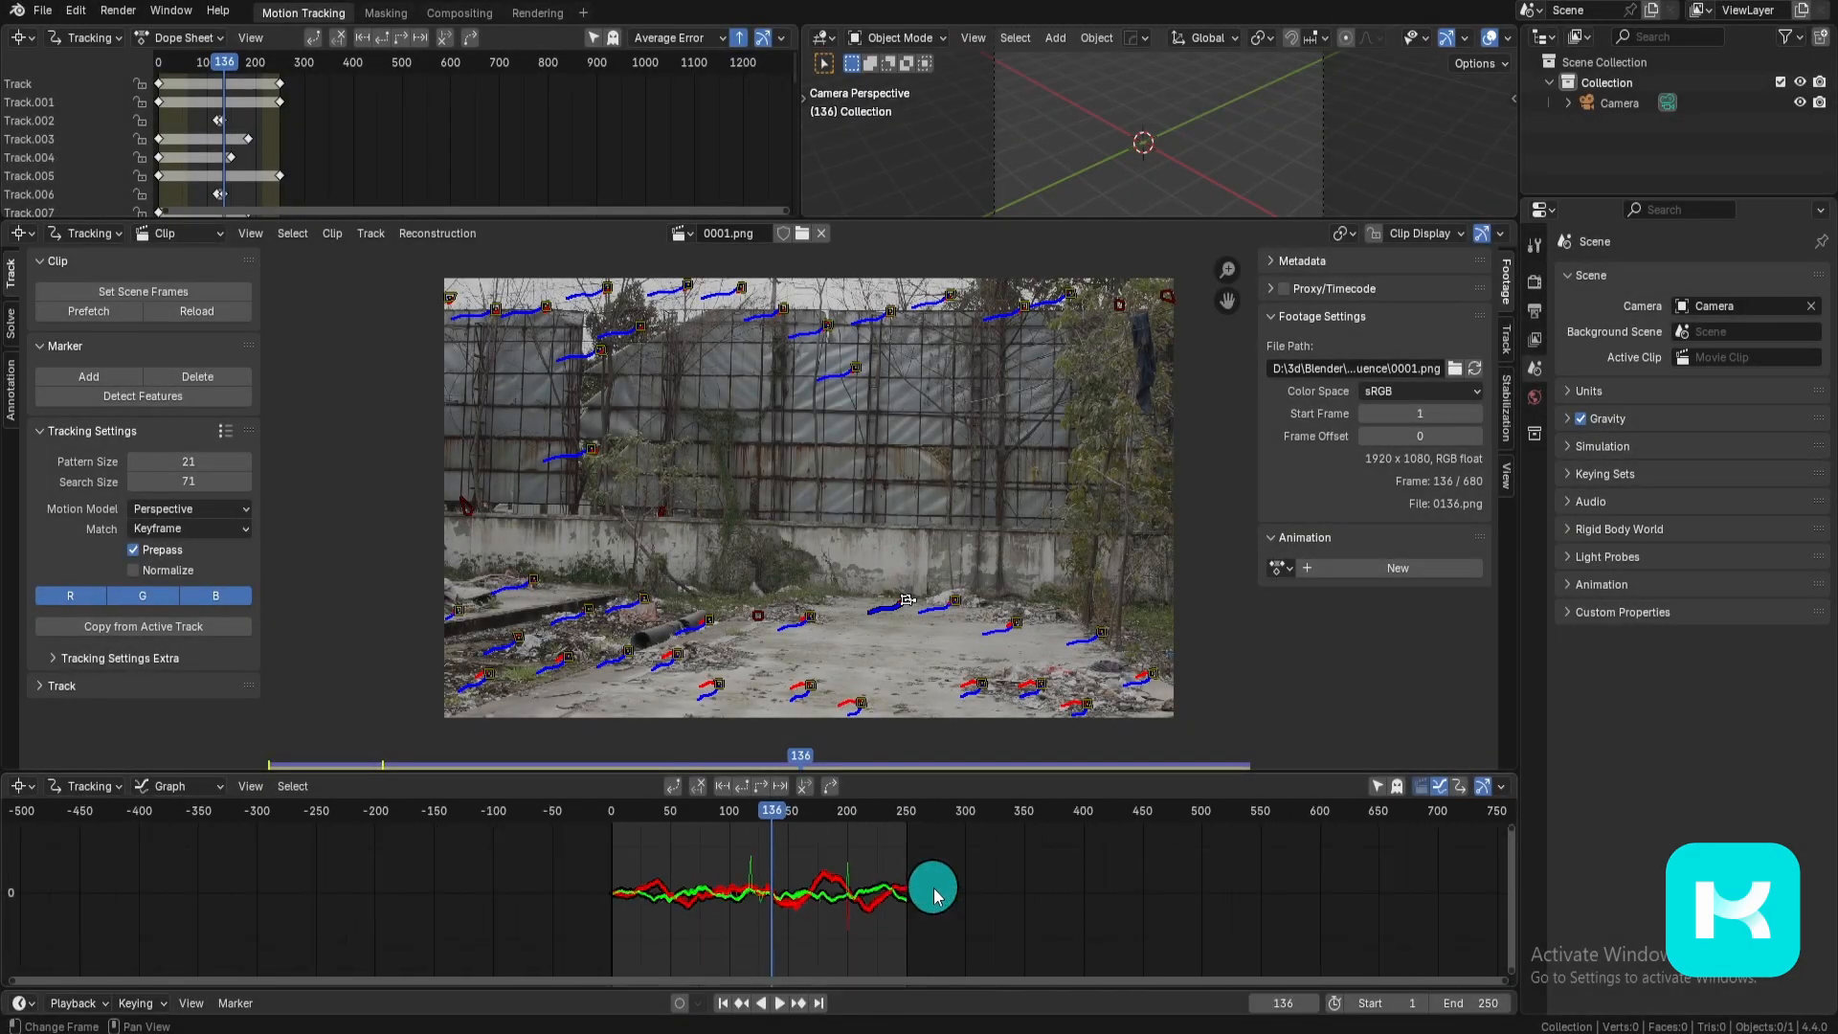
{"action": "scroll", "coordinate": [915, 909], "scroll_direction": "up", "scroll_amount": 5}
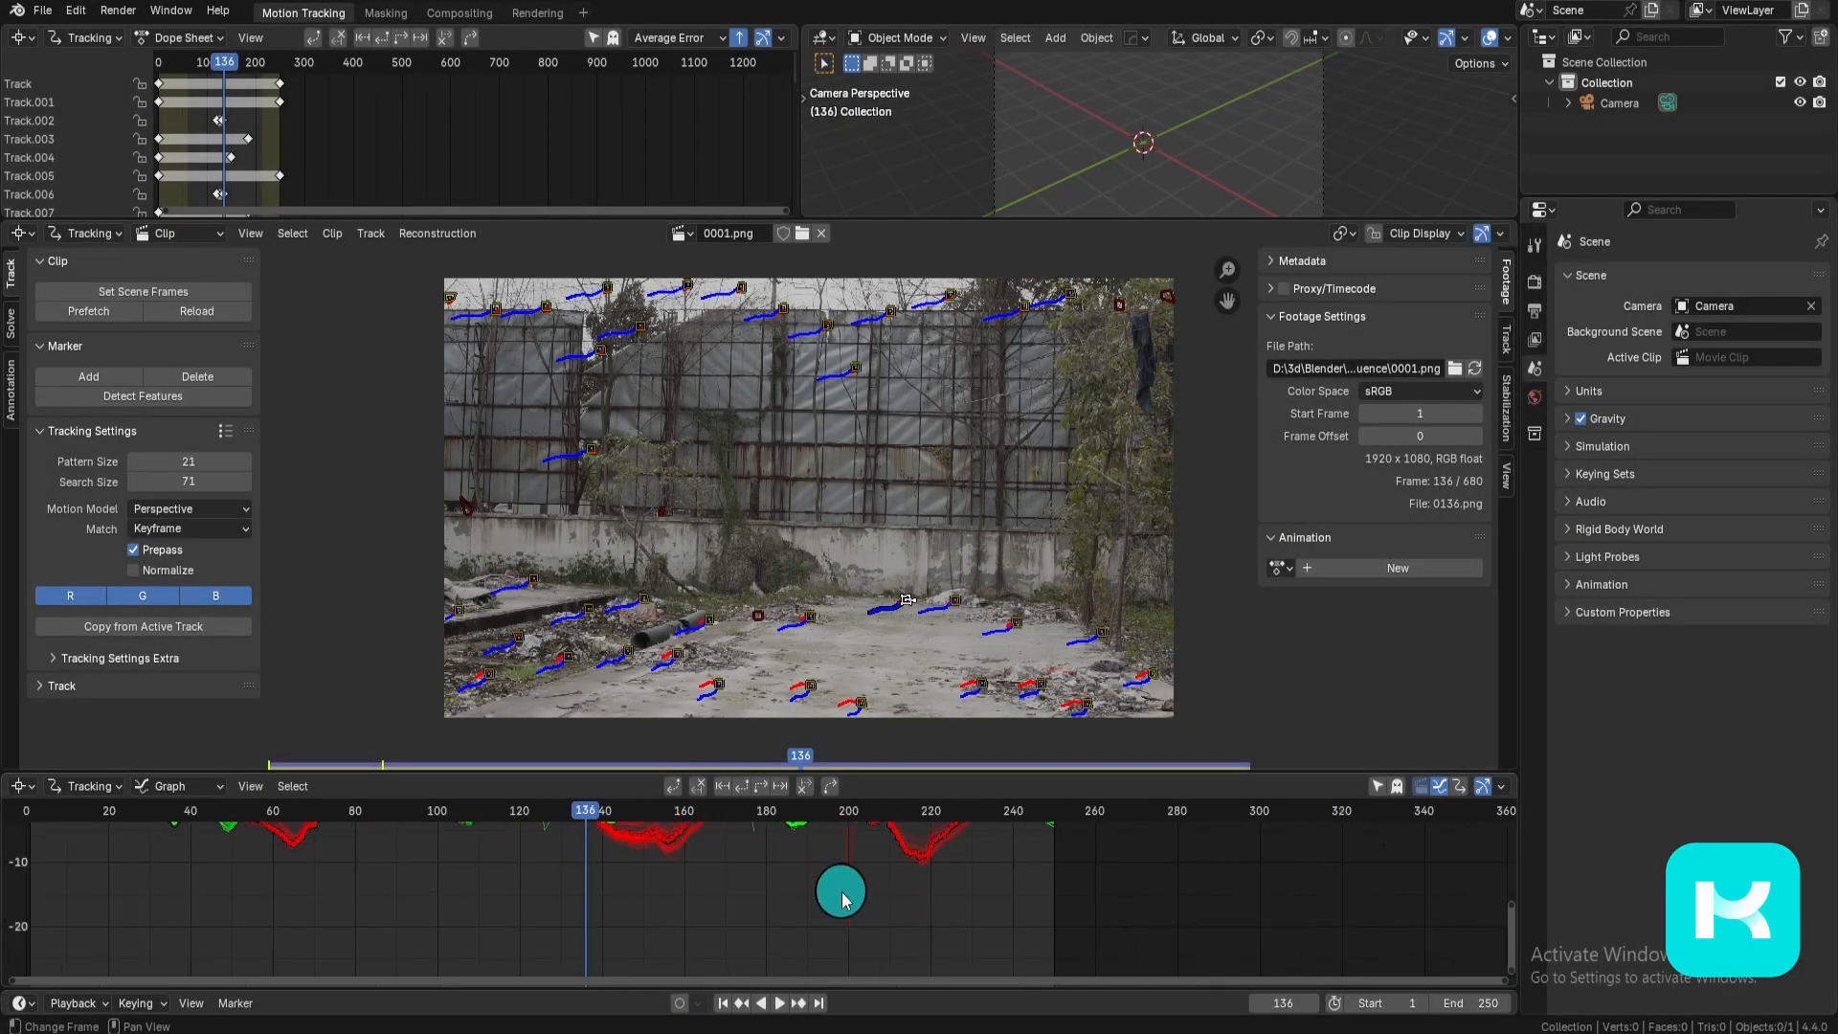
{"action": "left_click", "coordinate": [845, 893]}
{"action": "middle_click_drag", "start_coordinate": [872, 856], "coordinate": [889, 885]}
{"action": "scroll", "coordinate": [763, 862], "scroll_direction": "down", "scroll_amount": 5}
{"action": "middle_click_drag", "start_coordinate": [741, 840], "coordinate": [785, 846]}
{"action": "scroll", "coordinate": [750, 895], "scroll_direction": "up", "scroll_amount": 5}
{"action": "left_click", "coordinate": [723, 875]}
{"action": "scroll", "coordinate": [747, 881], "scroll_direction": "down", "scroll_amount": 5}
{"action": "scroll", "coordinate": [841, 879], "scroll_direction": "up", "scroll_amount": 4}
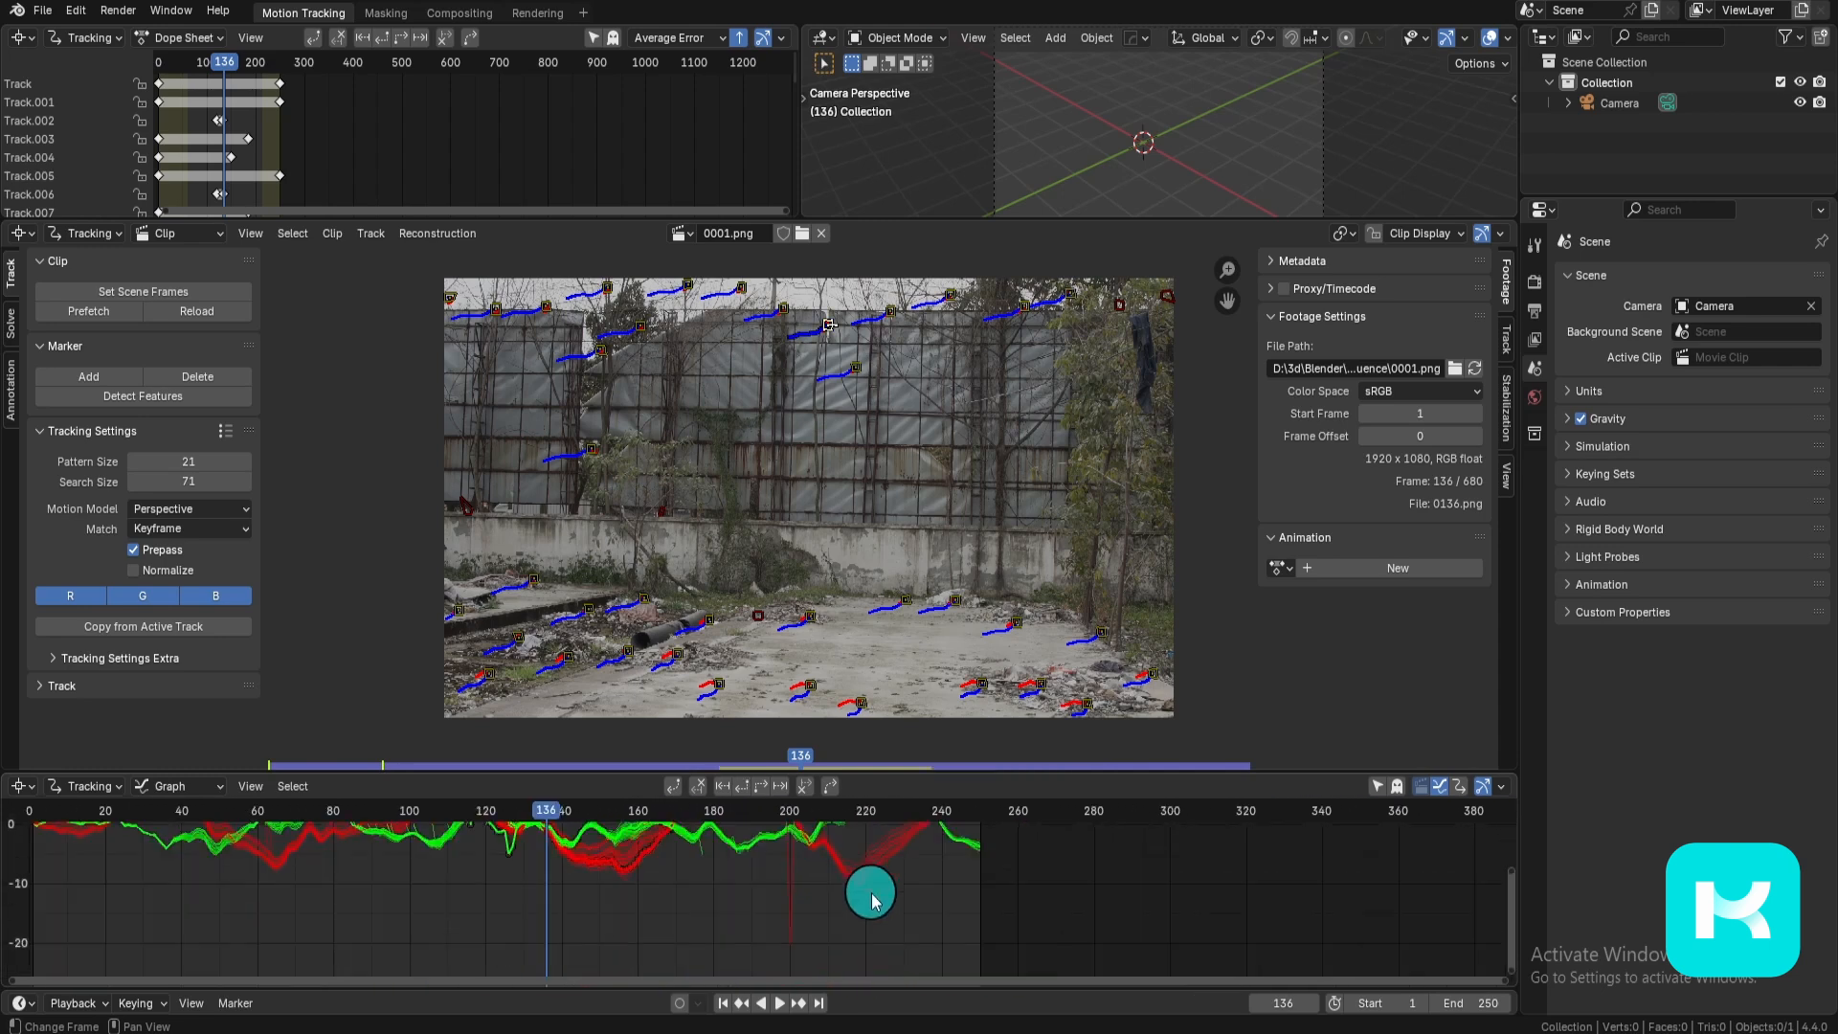
{"action": "left_click", "coordinate": [790, 890]}
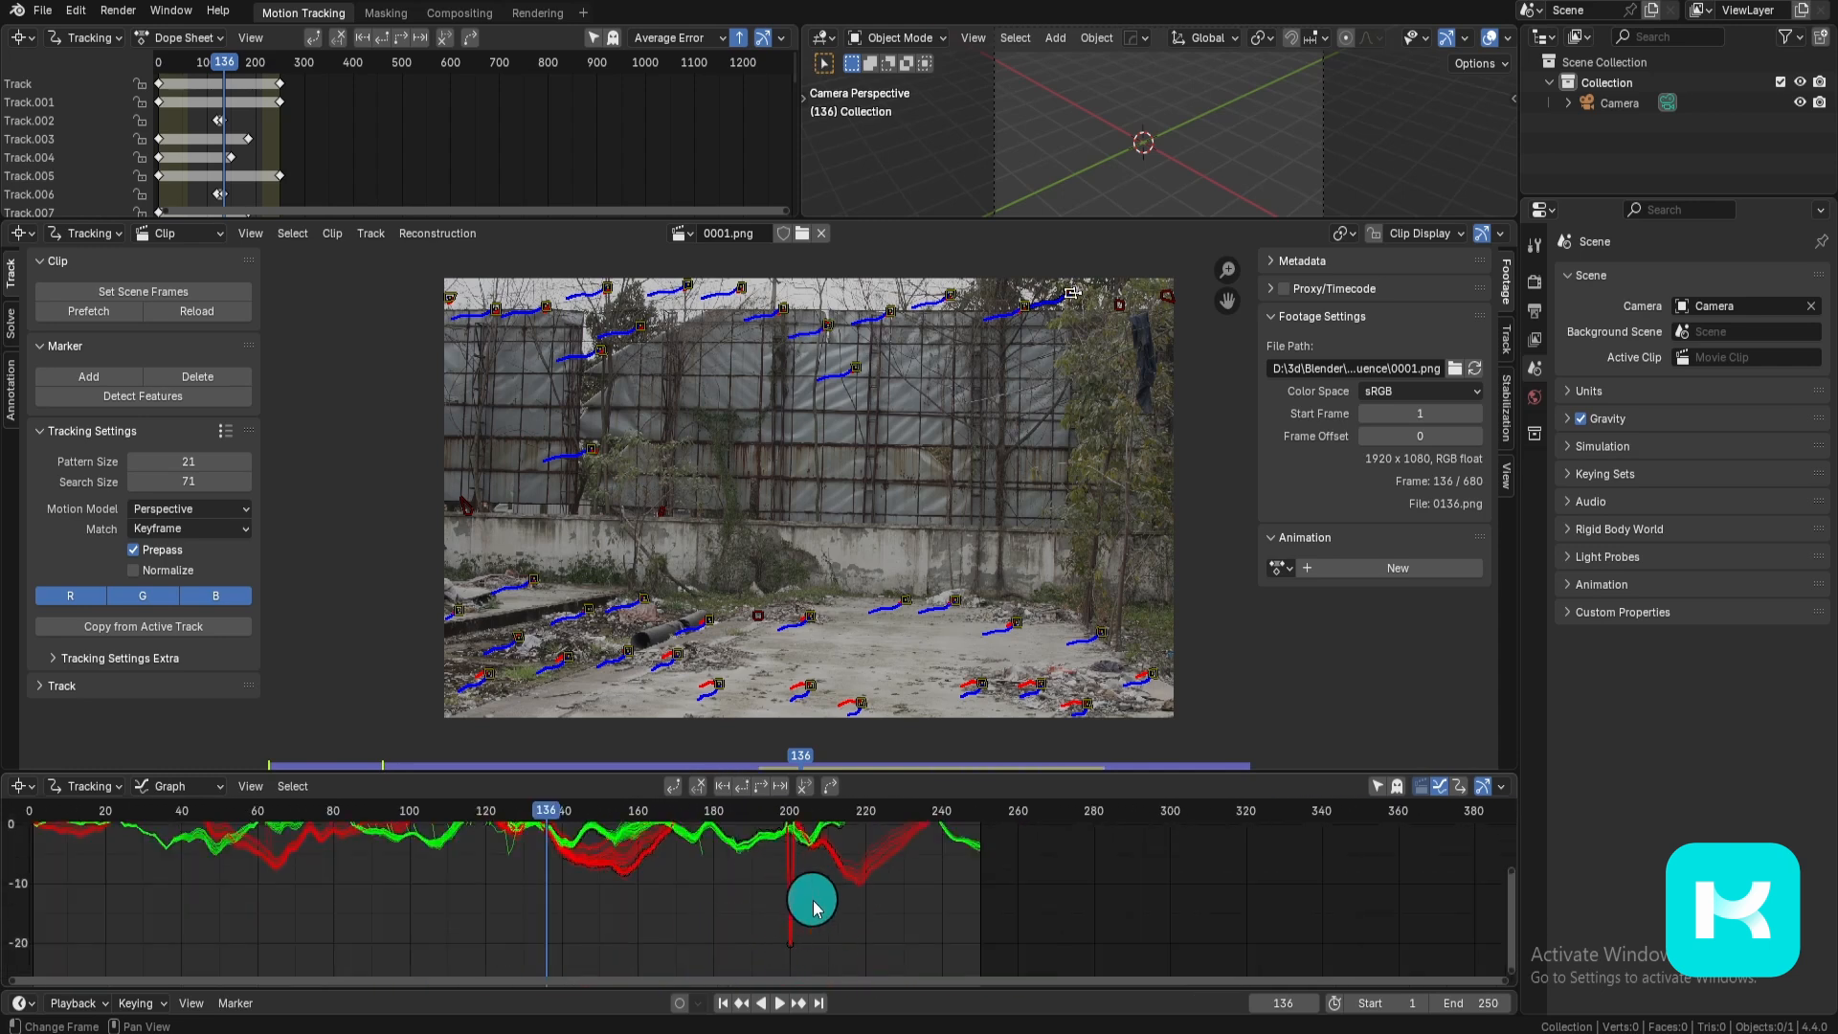
{"action": "mouse_move", "coordinate": [724, 866]}
{"action": "middle_mouse_down"}
{"action": "mouse_move", "coordinate": [821, 871]}
{"action": "mouse_move", "coordinate": [745, 854]}
{"action": "middle_mouse_up"}
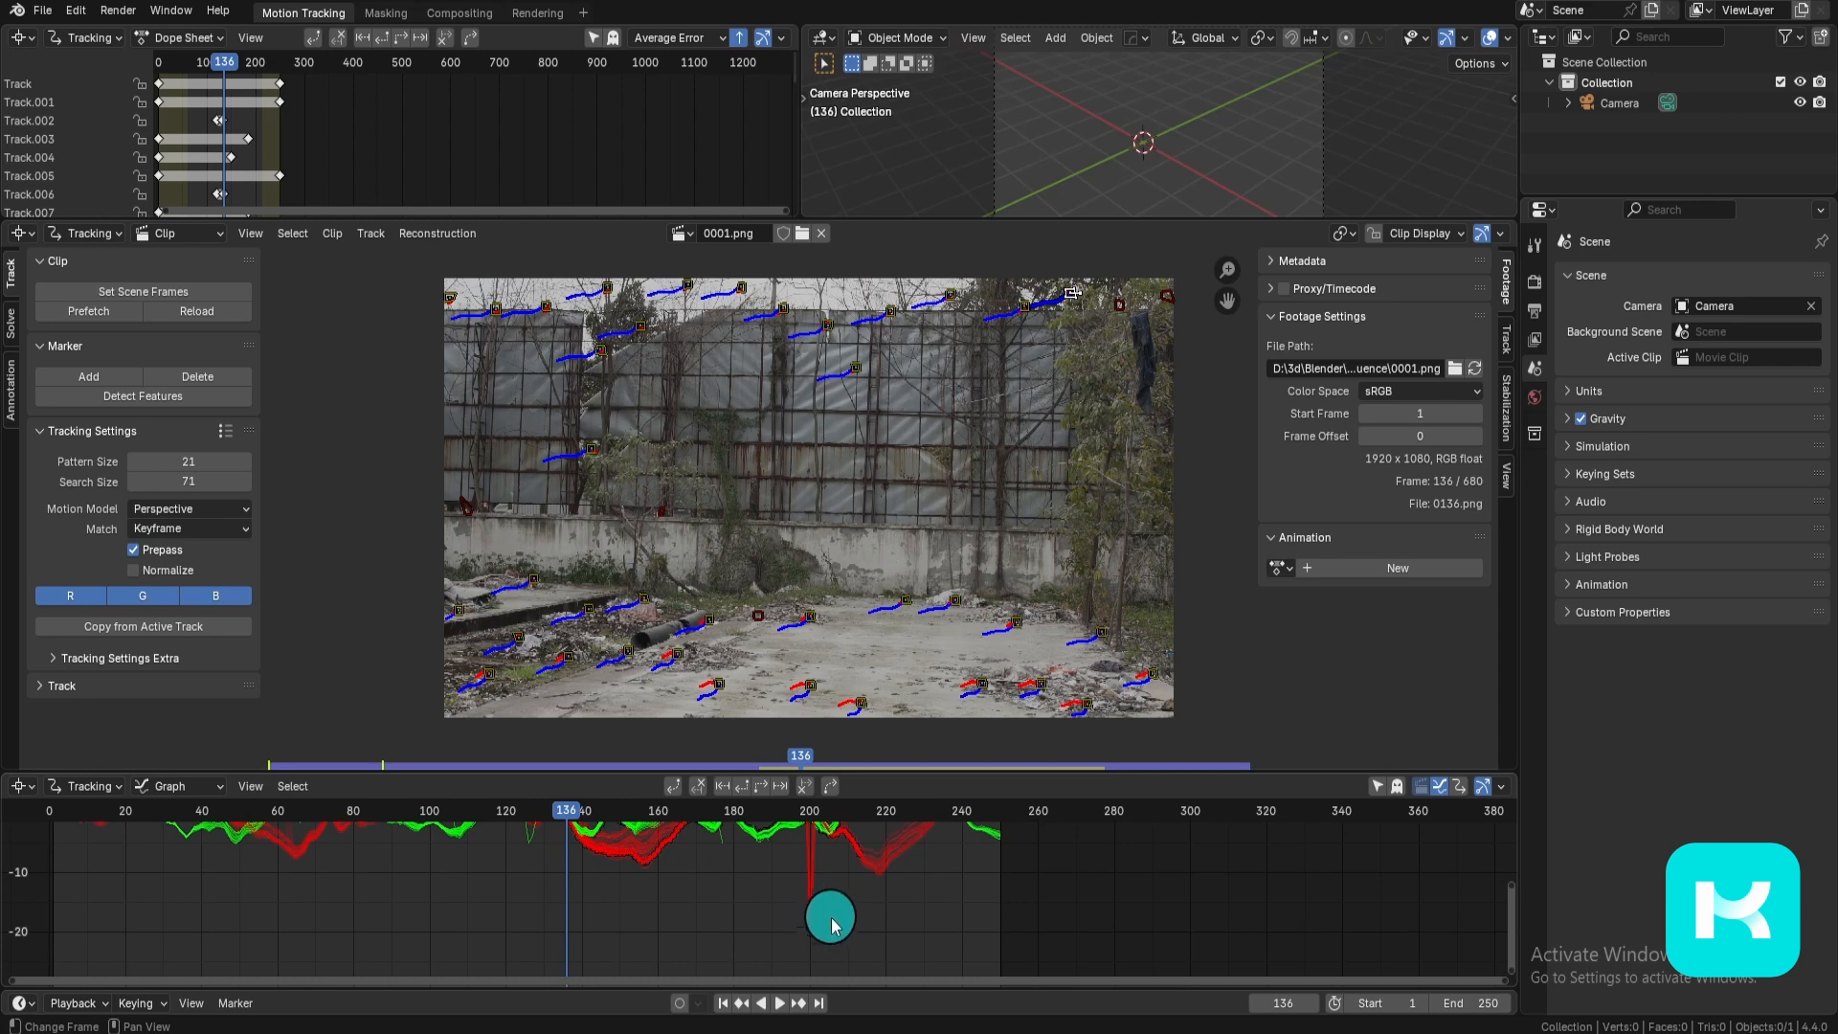
{"action": "left_click", "coordinate": [880, 940]}
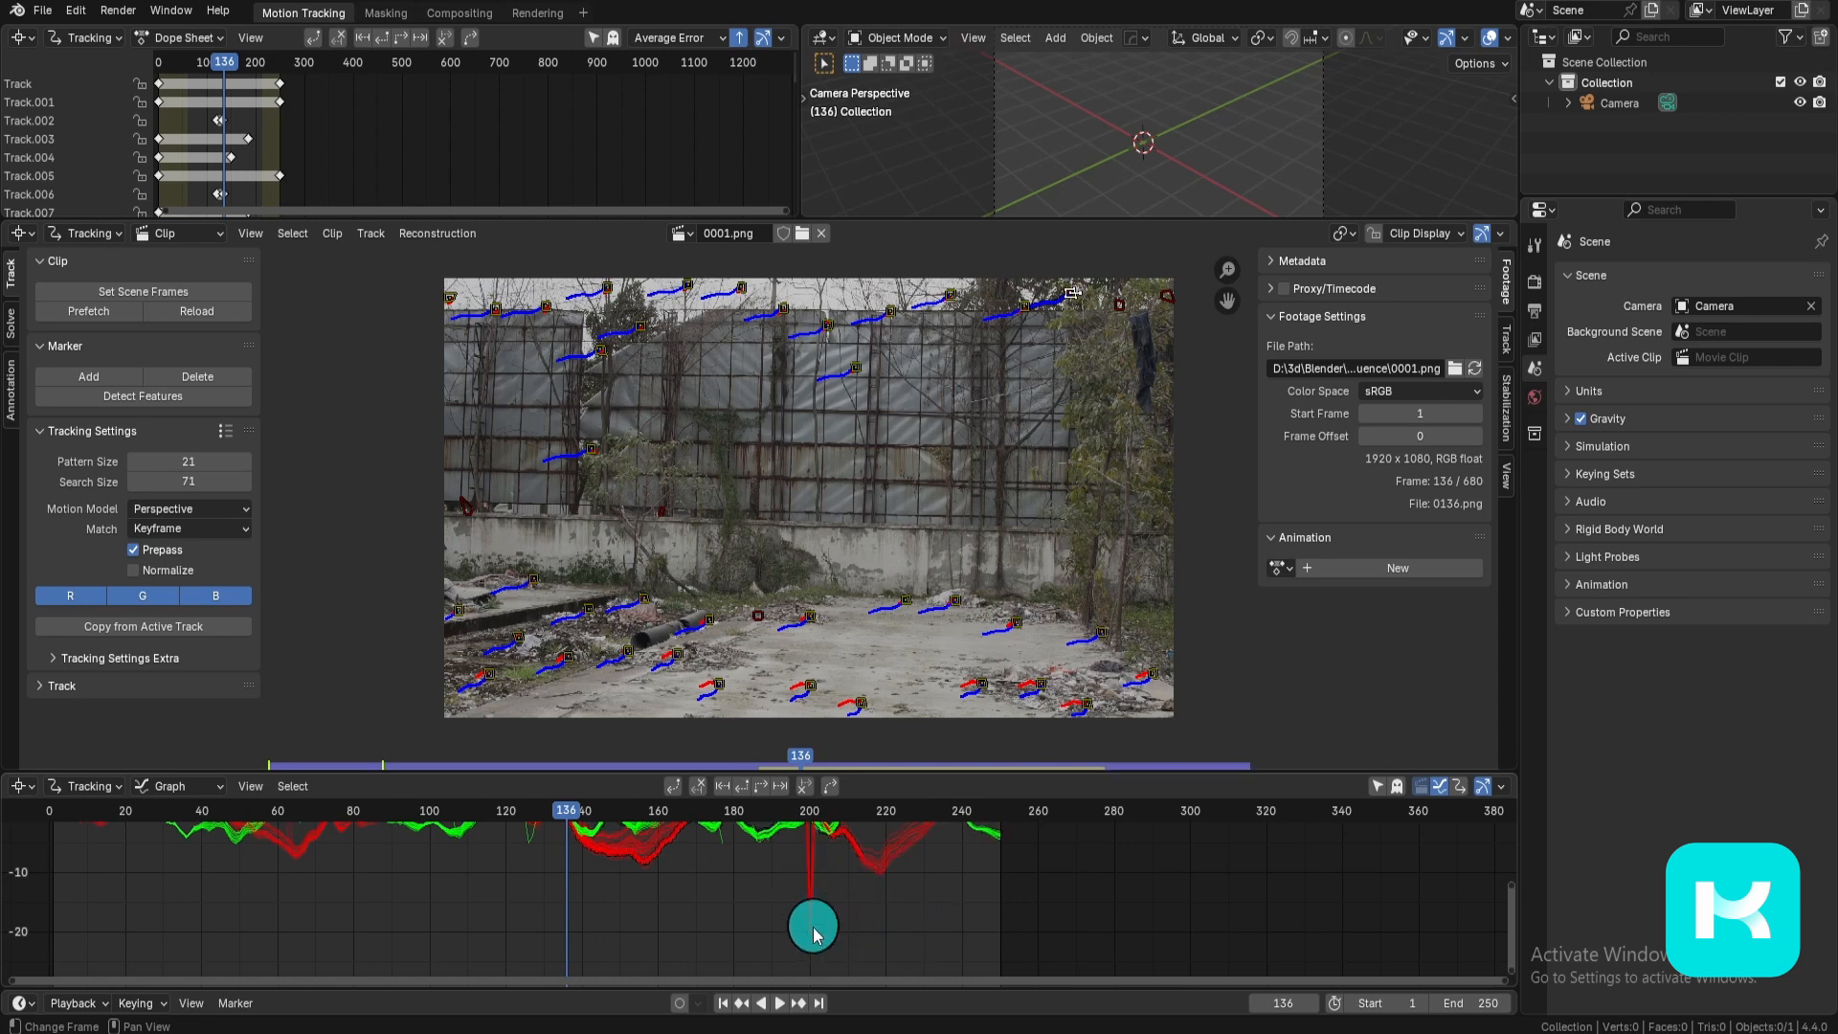
{"action": "key", "text": "x"}
{"action": "left_click", "coordinate": [871, 910]}
Step: Delete the remaining outlier track with a spiking curve in the tracking graph and review the cleaned curves
{"action": "scroll", "coordinate": [823, 891], "scroll_direction": "down", "scroll_amount": 5}
{"action": "middle_click_drag", "start_coordinate": [758, 883], "coordinate": [932, 992]}
{"action": "scroll", "coordinate": [886, 762], "scroll_direction": "up", "scroll_amount": 5}
{"action": "scroll", "coordinate": [839, 881], "scroll_direction": "up", "scroll_amount": 5}
{"action": "key", "text": "x"}
{"action": "left_click", "coordinate": [839, 883]}
{"action": "scroll", "coordinate": [891, 900], "scroll_direction": "down", "scroll_amount": 10}
{"action": "scroll", "coordinate": [935, 910], "scroll_direction": "up", "scroll_amount": 3}
{"action": "scroll", "coordinate": [875, 578], "scroll_direction": "down", "scroll_amount": 4}
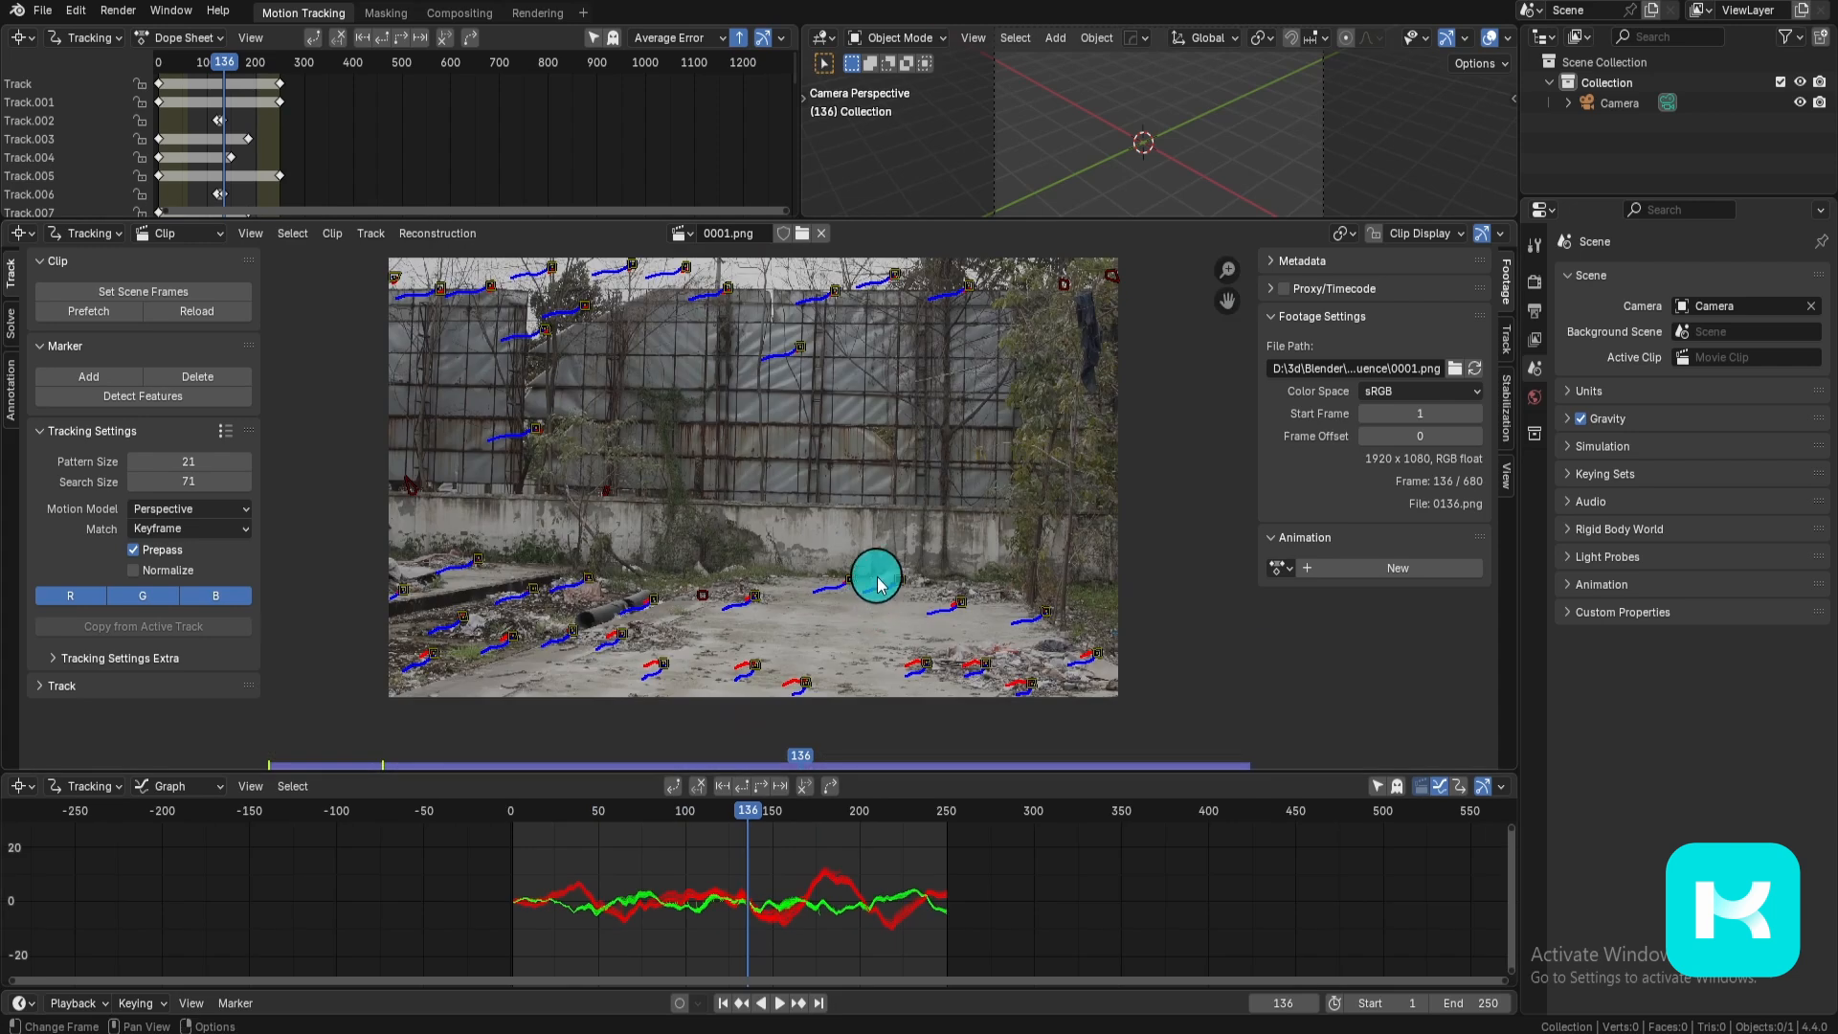
Step: Move the playhead to frame 55 and set Keyframe A of the camera solve to 55
{"action": "left_click", "coordinate": [14, 339]}
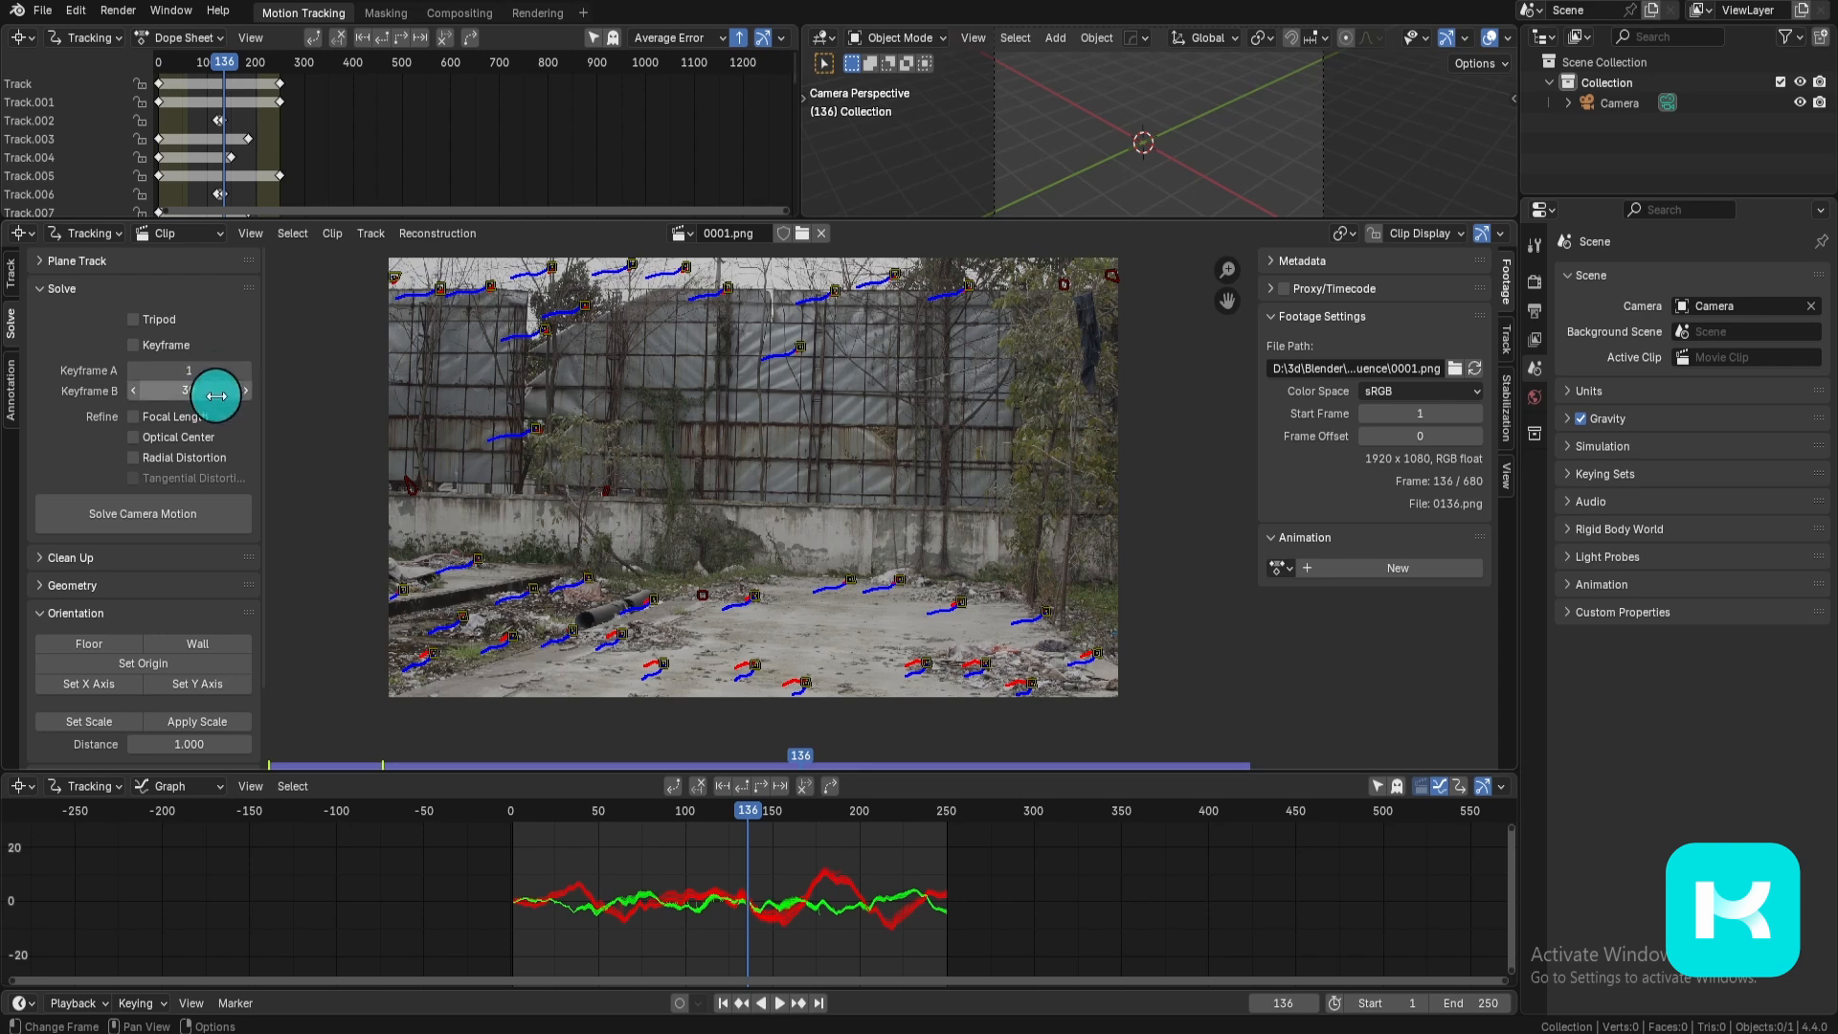
{"action": "left_click", "coordinate": [607, 824]}
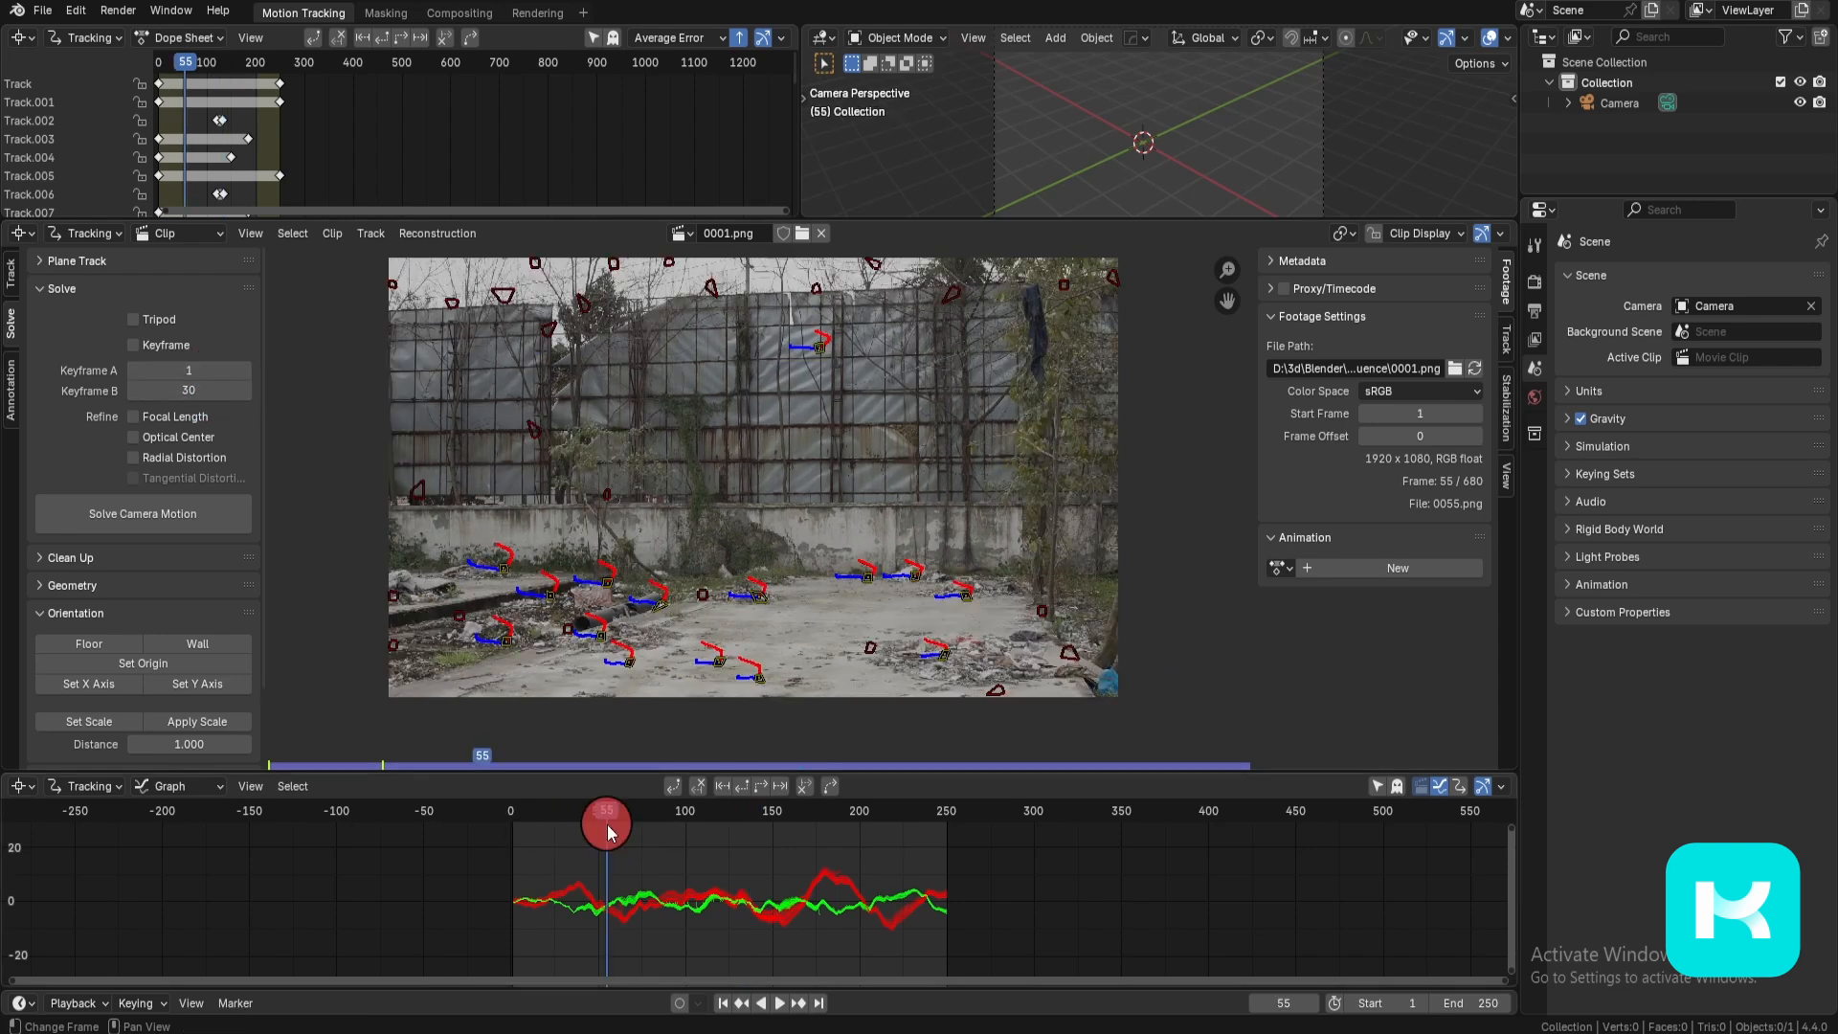
{"action": "left_click", "coordinate": [177, 370]}
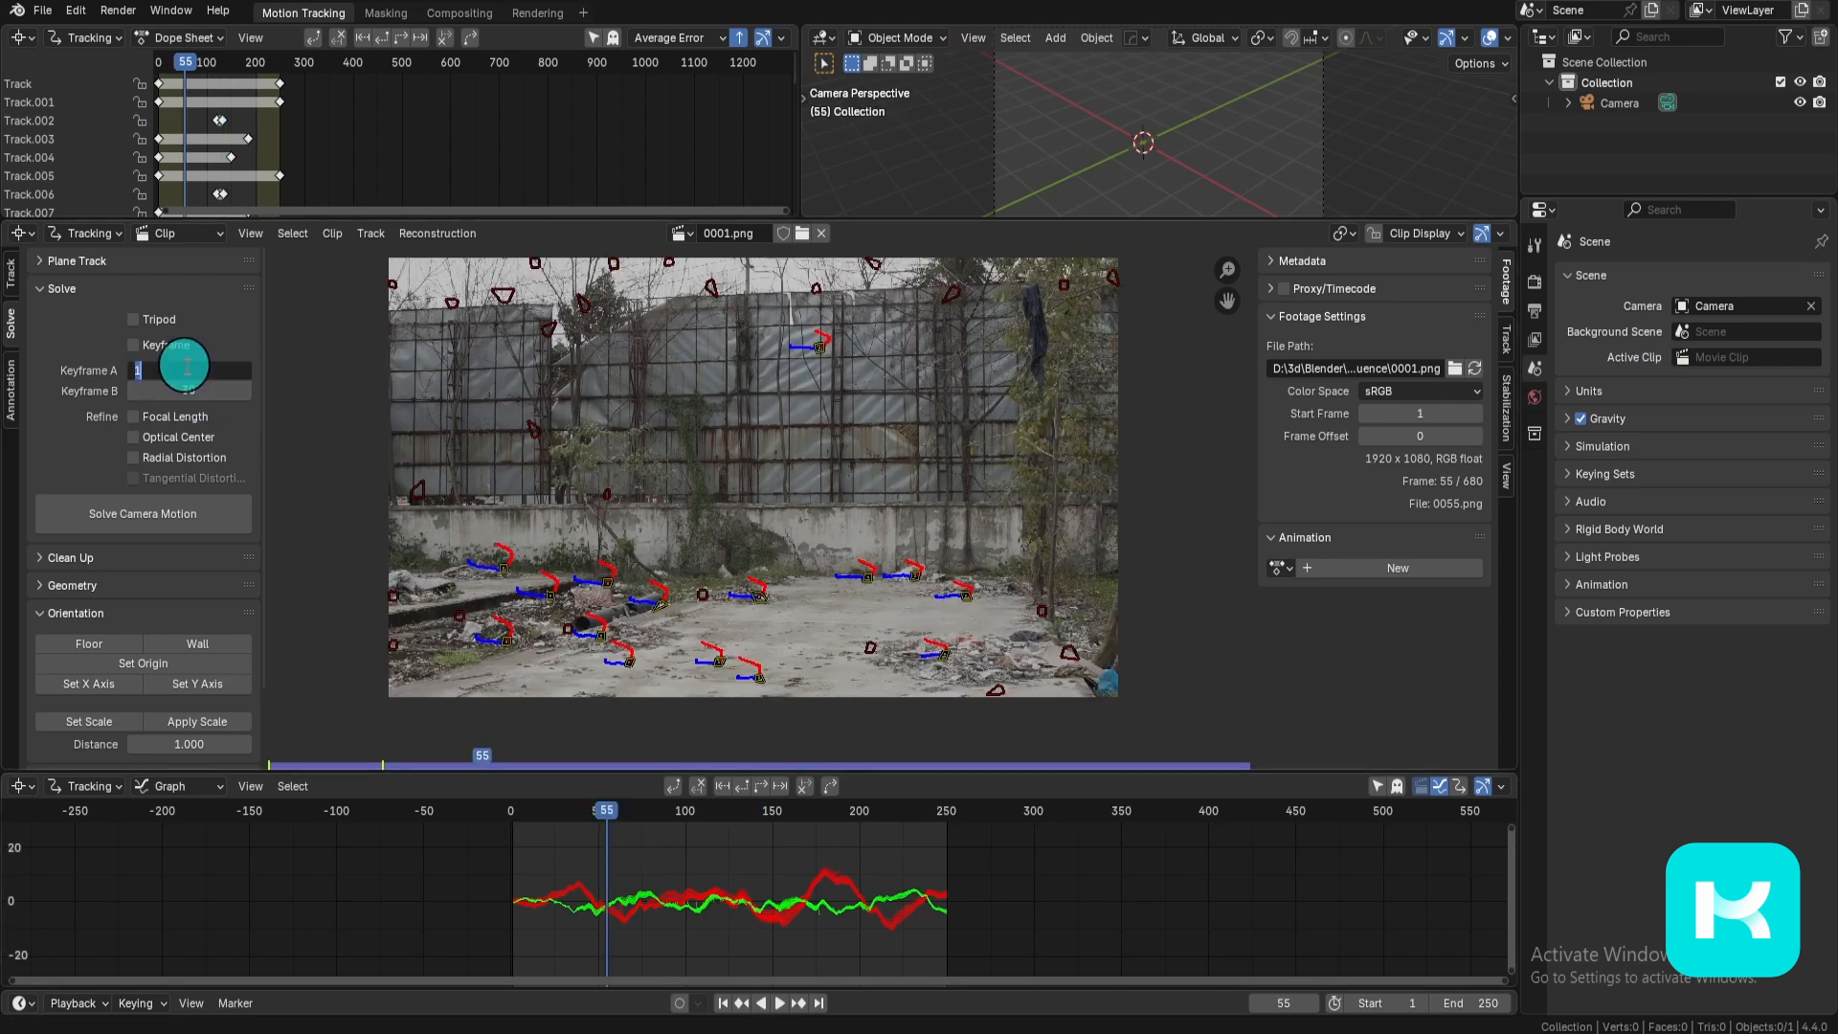
{"action": "type", "text": "55"}
{"action": "key", "text": "Return"}
Step: Move the playhead to frame 200 and set Keyframe B of the camera solve to 200
{"action": "left_click", "coordinate": [739, 826]}
{"action": "left_click_drag", "start_coordinate": [743, 831], "coordinate": [876, 850]}
{"action": "left_click", "coordinate": [206, 388]}
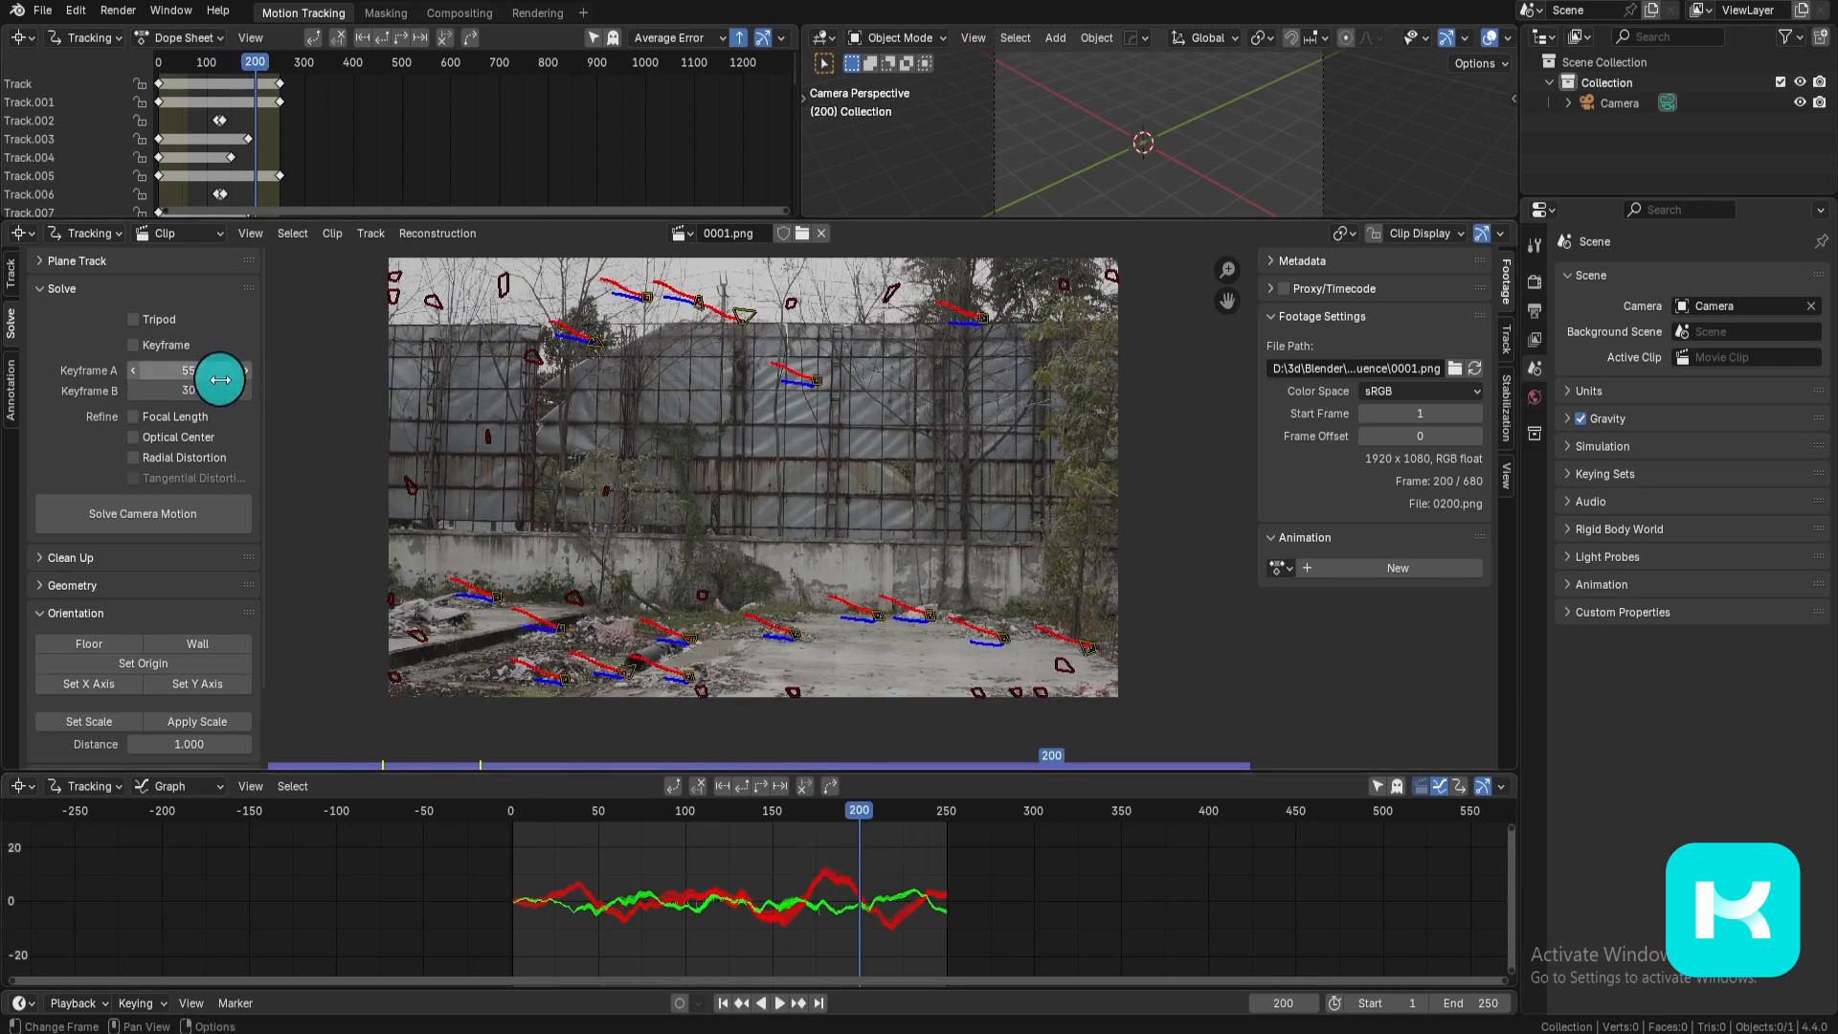
{"action": "type", "text": "200"}
{"action": "key", "text": "Return"}
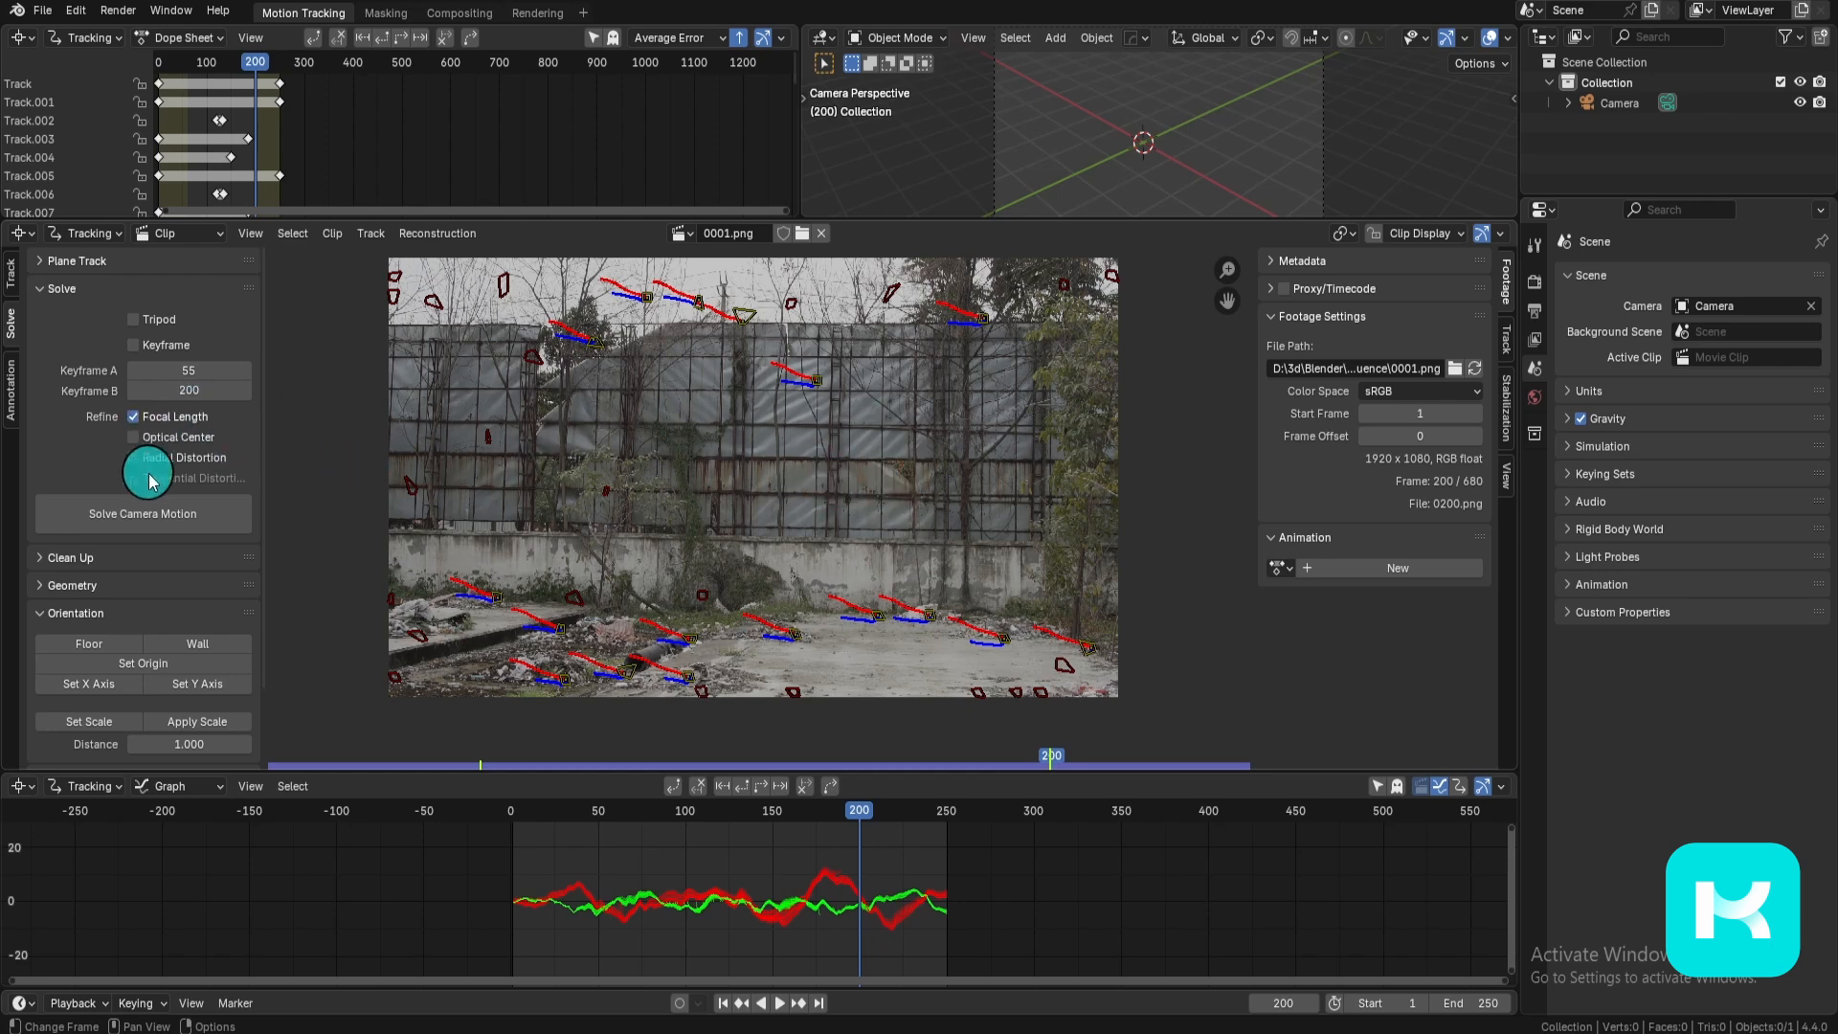
Step: Solve the camera motion with focal length refinement enabled and scrub the clip to frame 156
{"action": "left_click", "coordinate": [185, 523]}
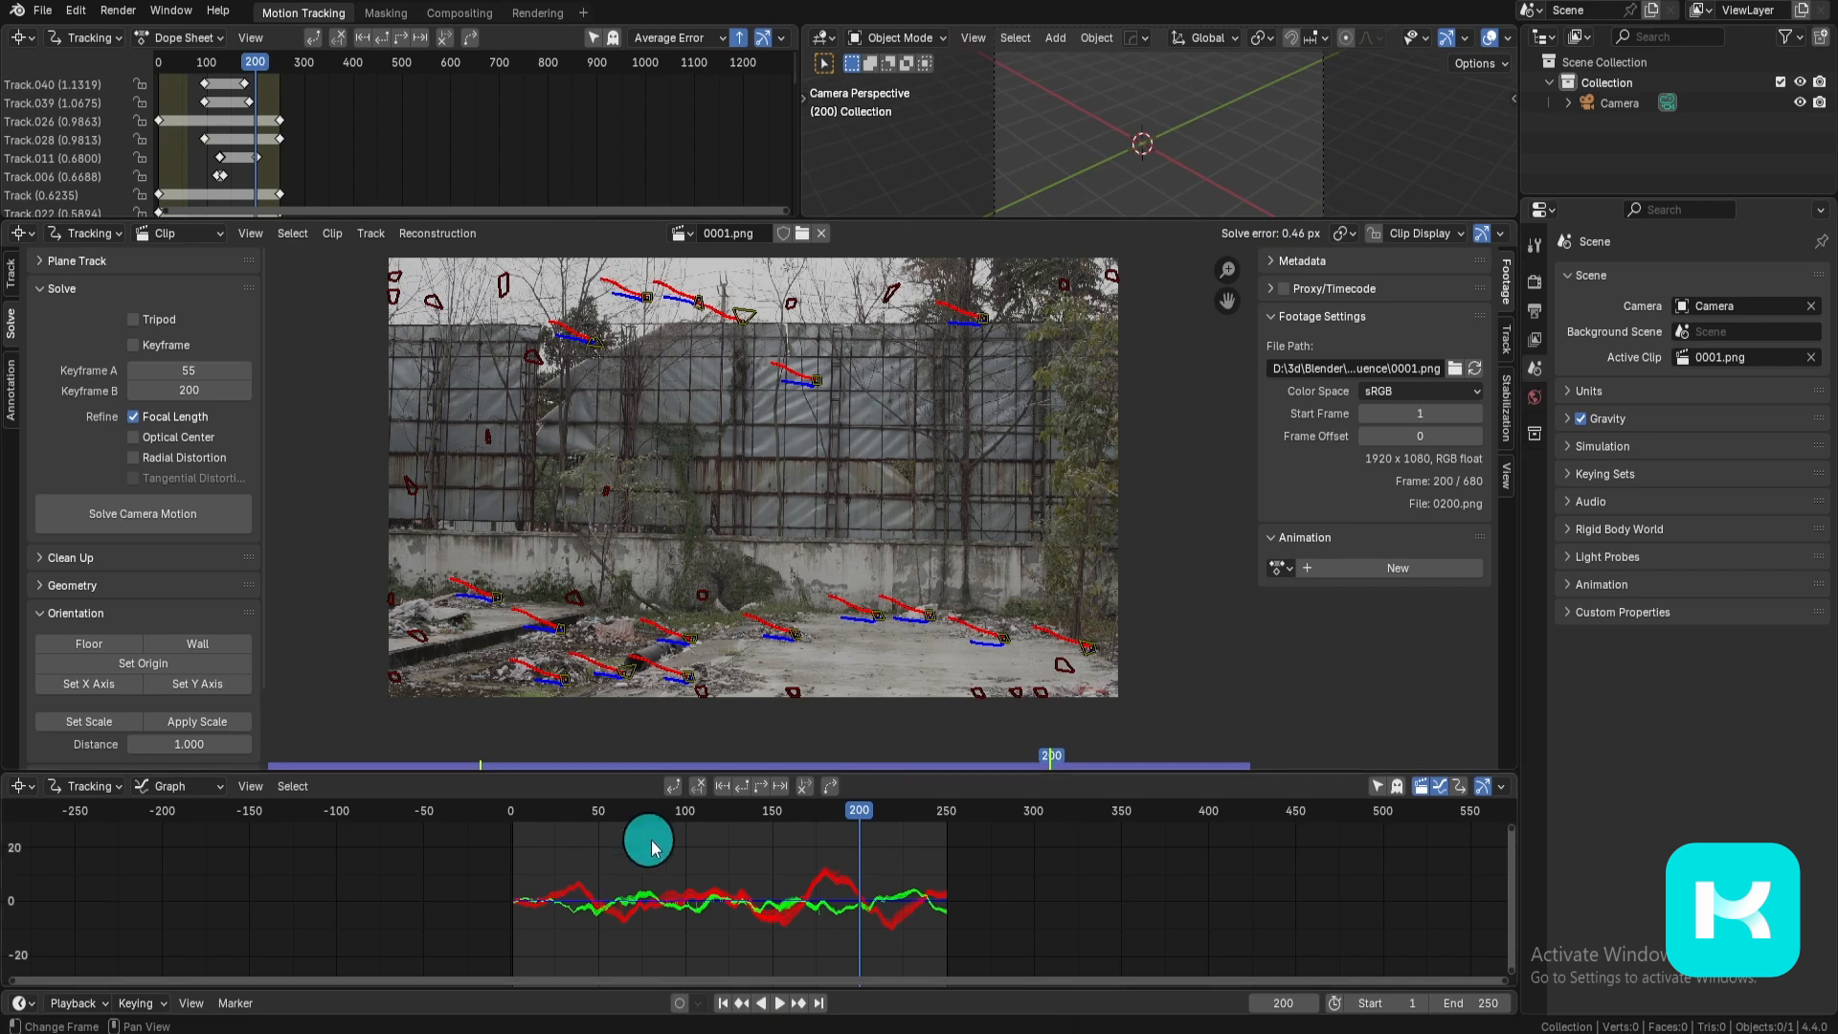
{"action": "left_click_drag", "start_coordinate": [560, 814], "coordinate": [781, 823]}
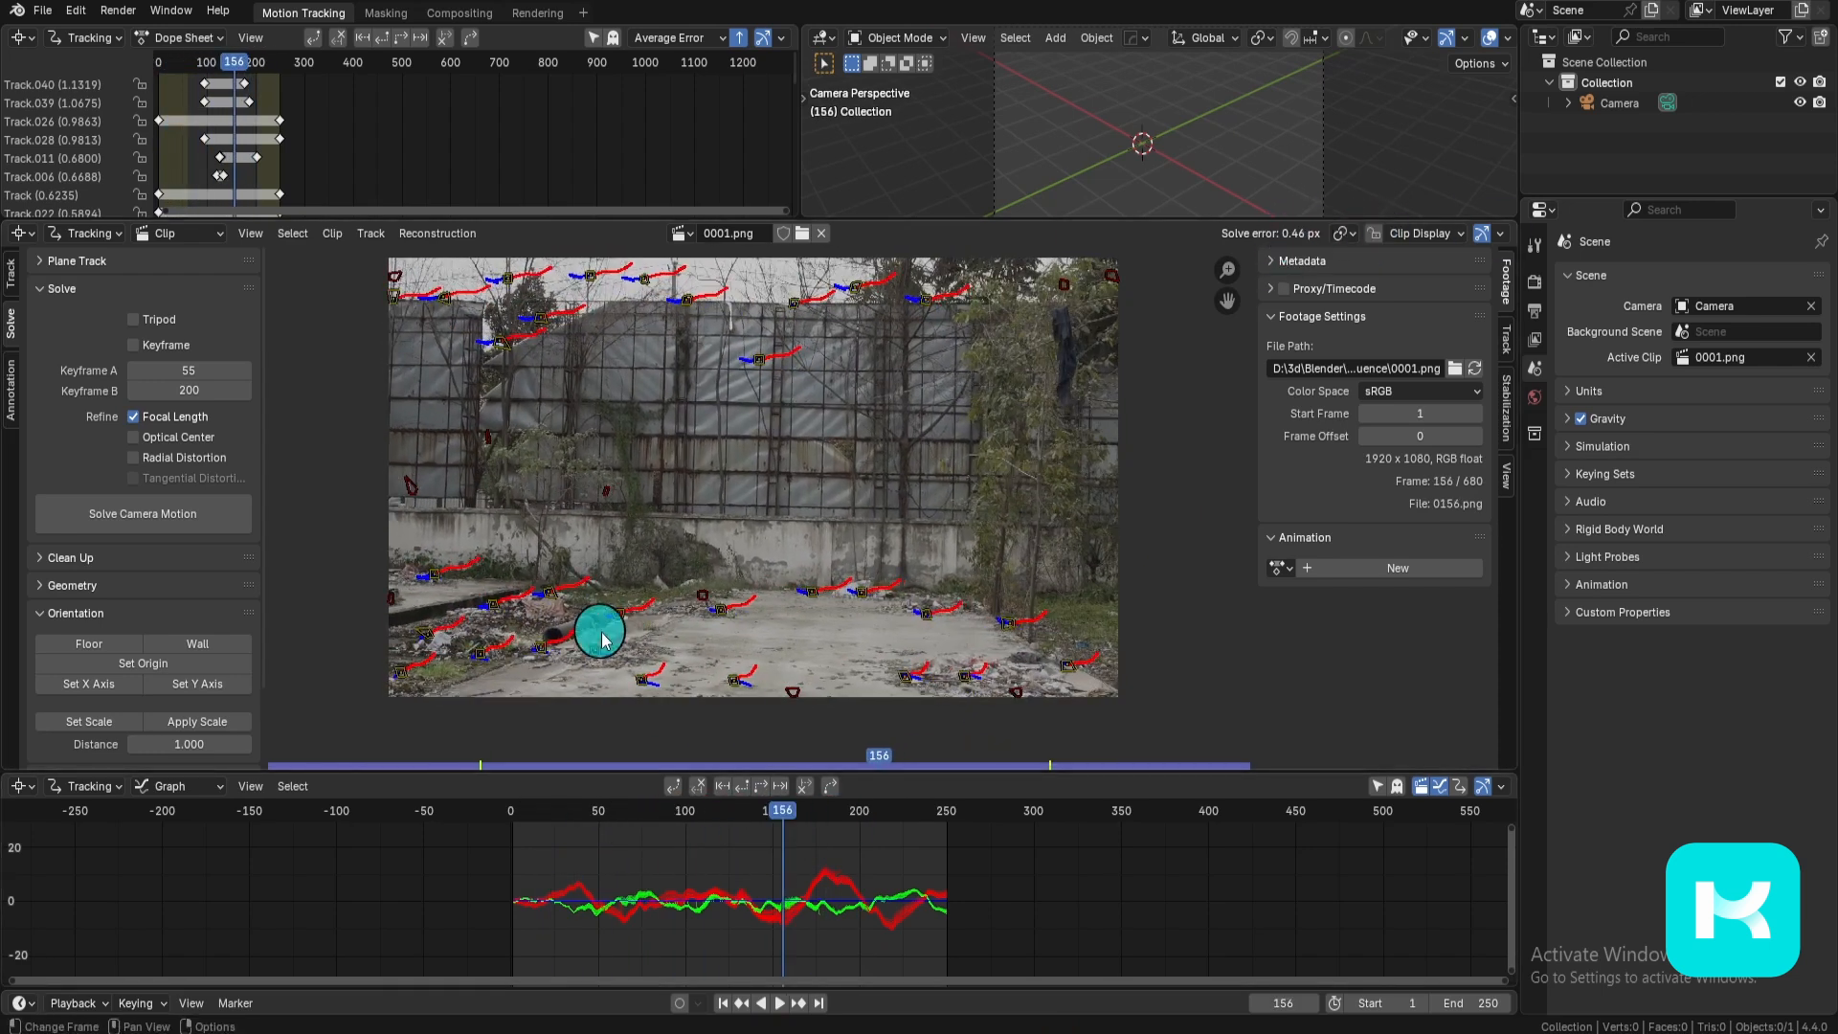
Step: Use Clean Tracks with a reprojection error of 1.110 to select and delete the worst track, and solve the camera motion again
{"action": "left_click", "coordinate": [96, 612]}
{"action": "left_click", "coordinate": [204, 558]}
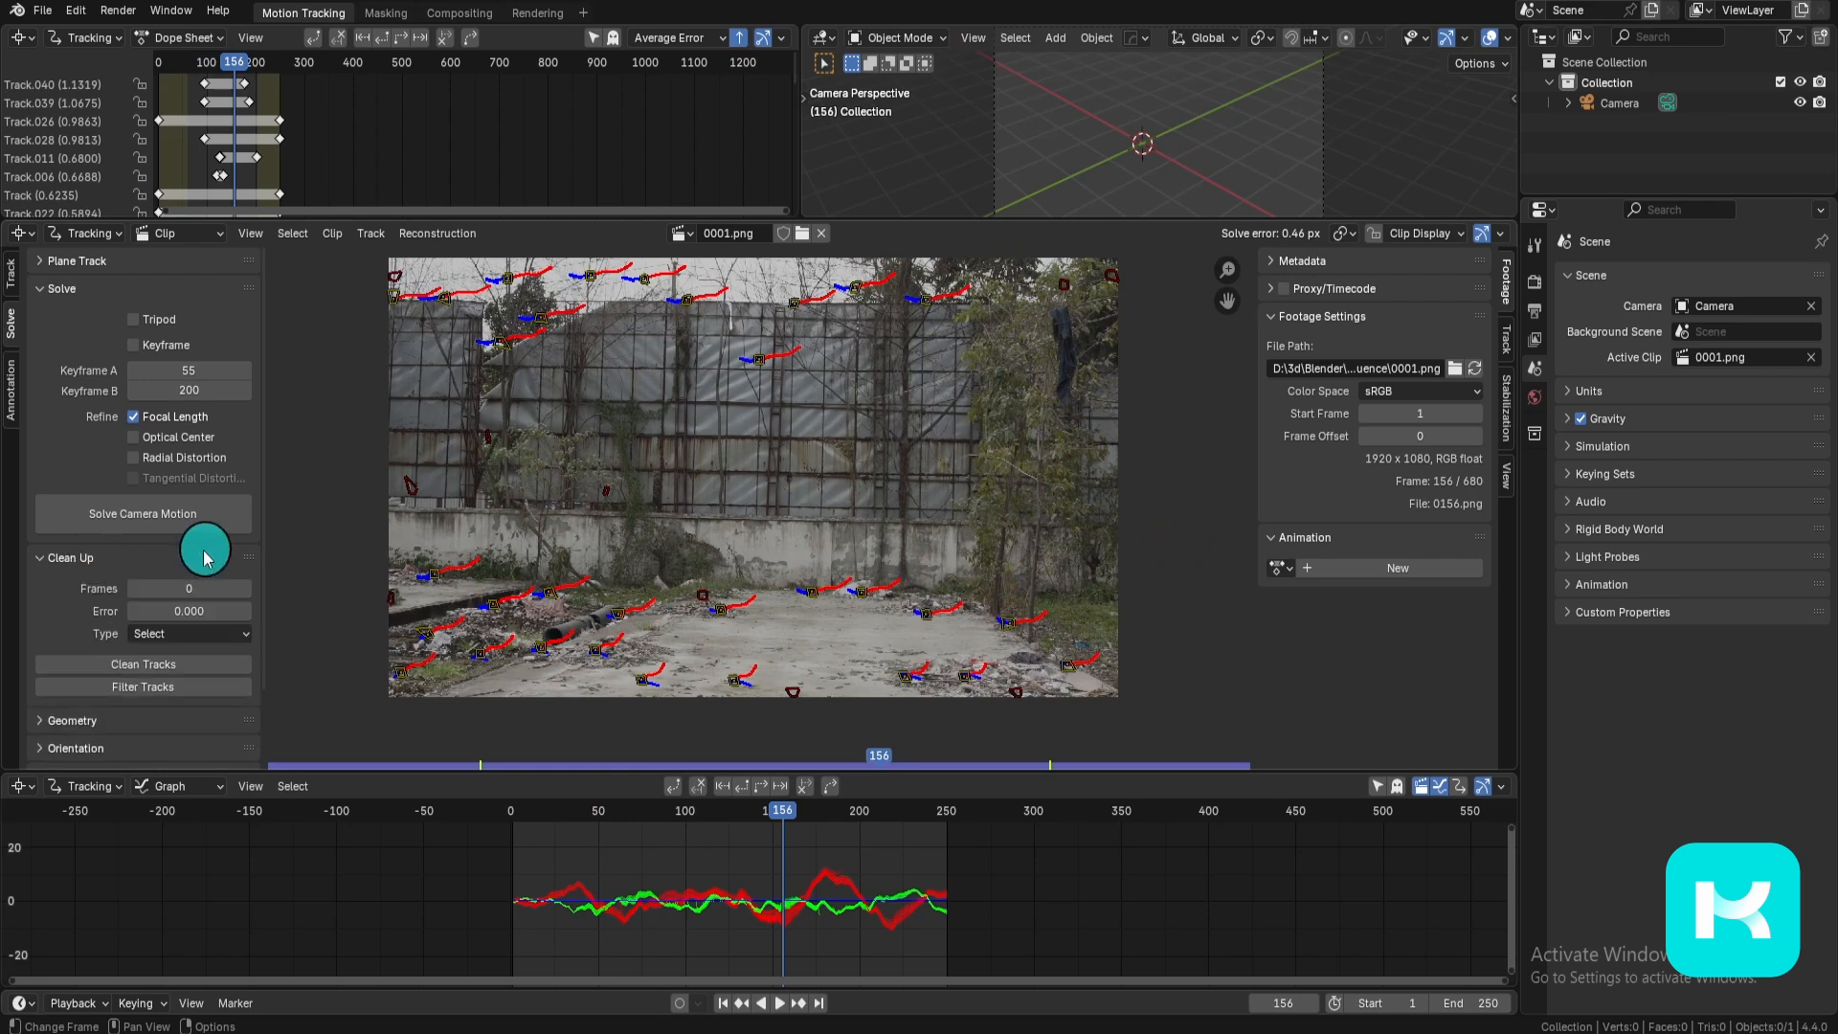
{"action": "left_click", "coordinate": [228, 664]}
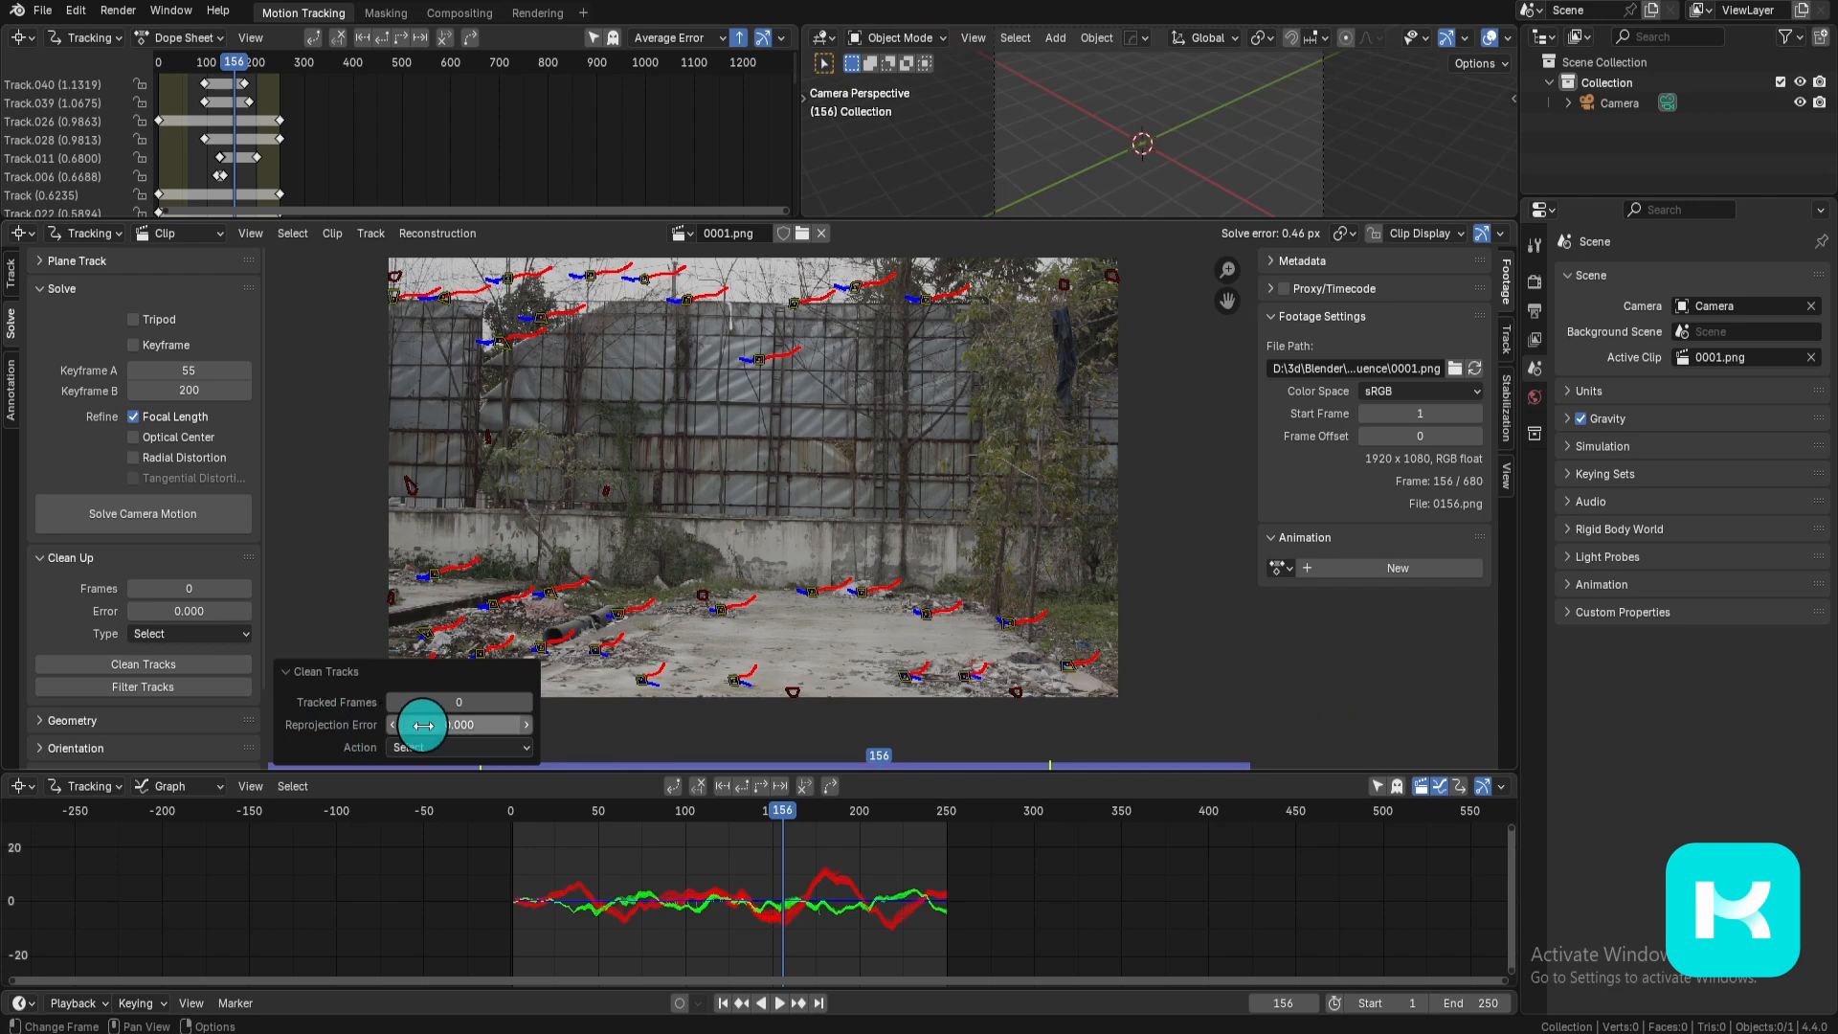
{"action": "left_click_drag", "start_coordinate": [435, 725], "coordinate": [465, 725]}
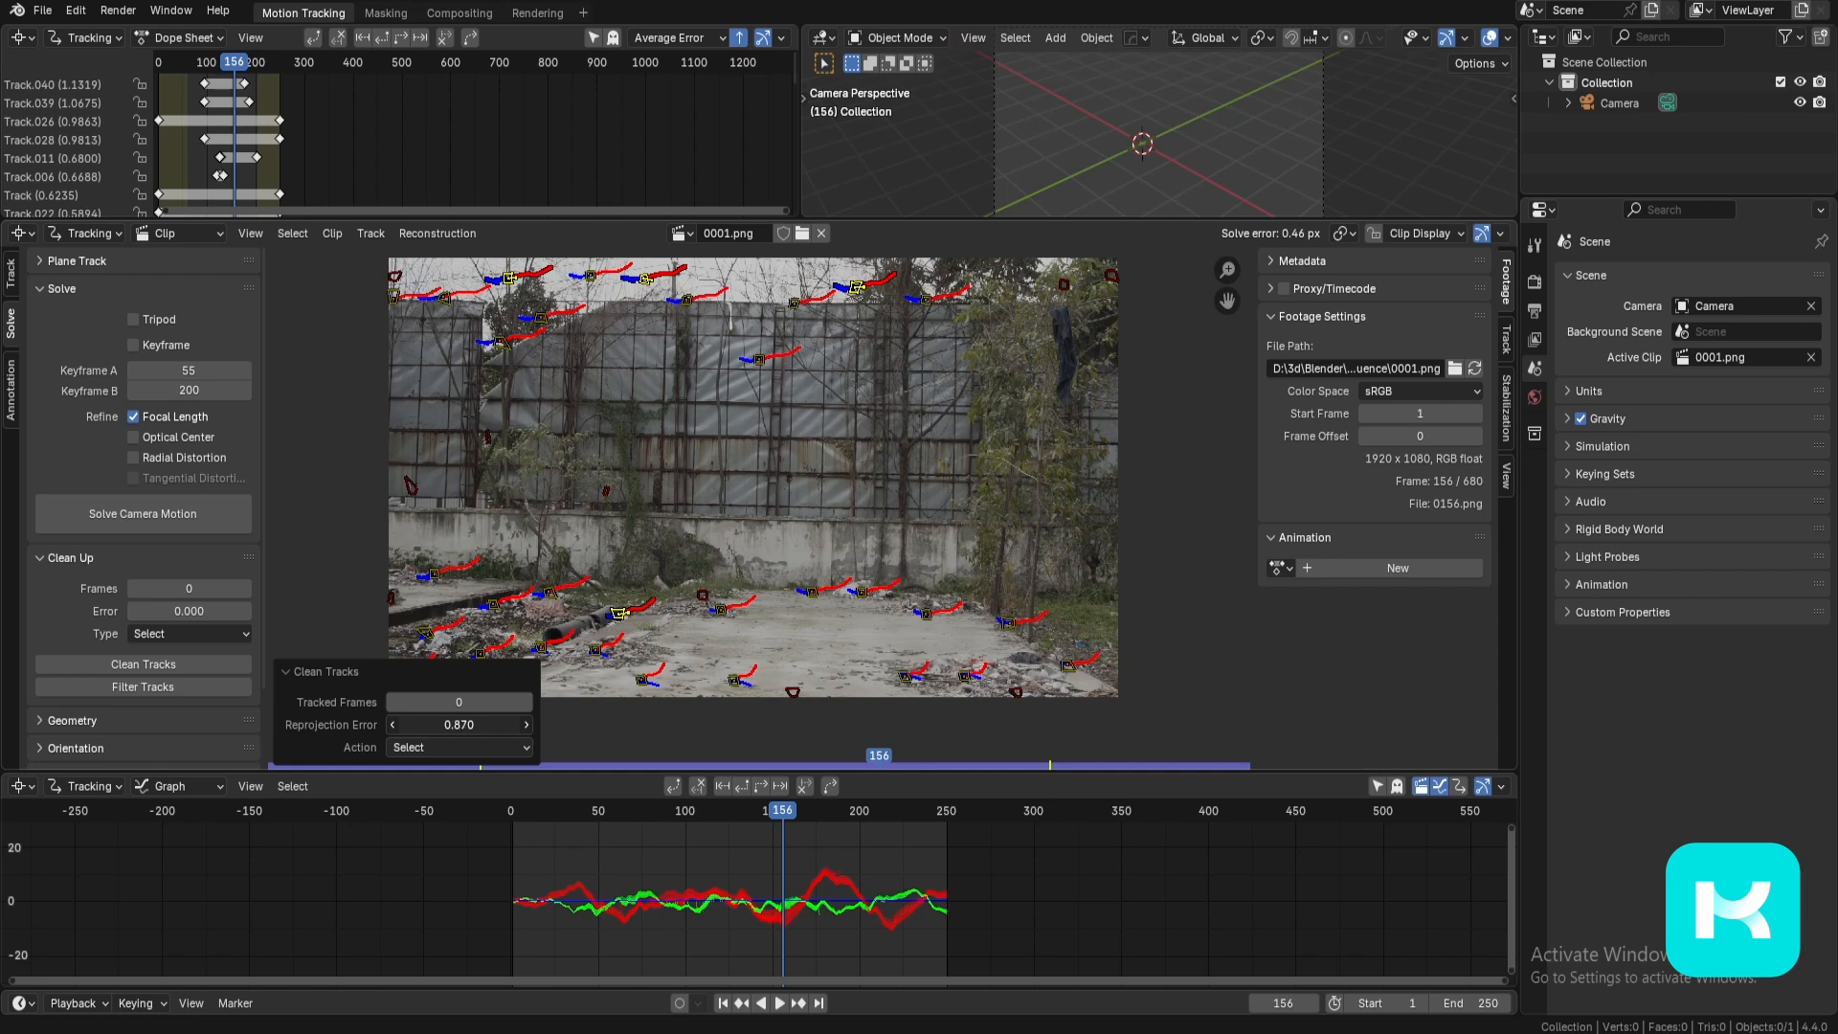
{"action": "left_click_drag", "start_coordinate": [465, 725], "coordinate": [459, 725]}
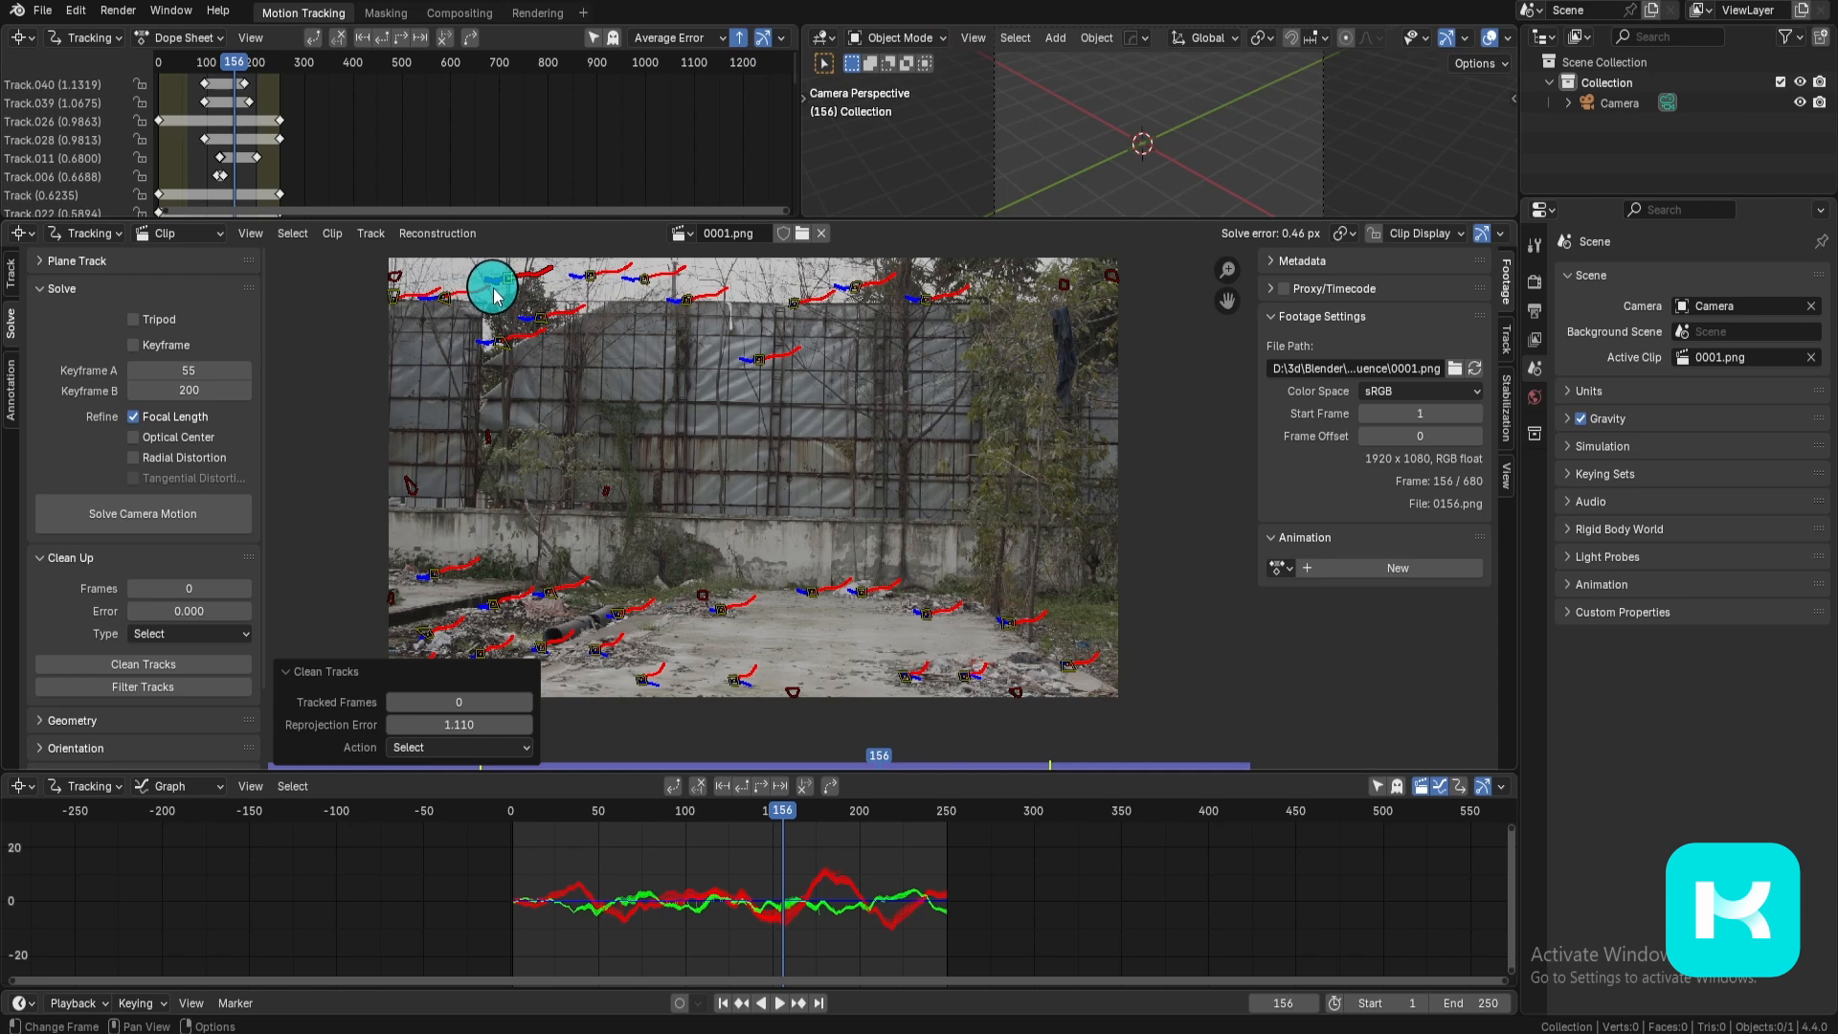
{"action": "key", "text": "x"}
{"action": "left_click", "coordinate": [544, 347]}
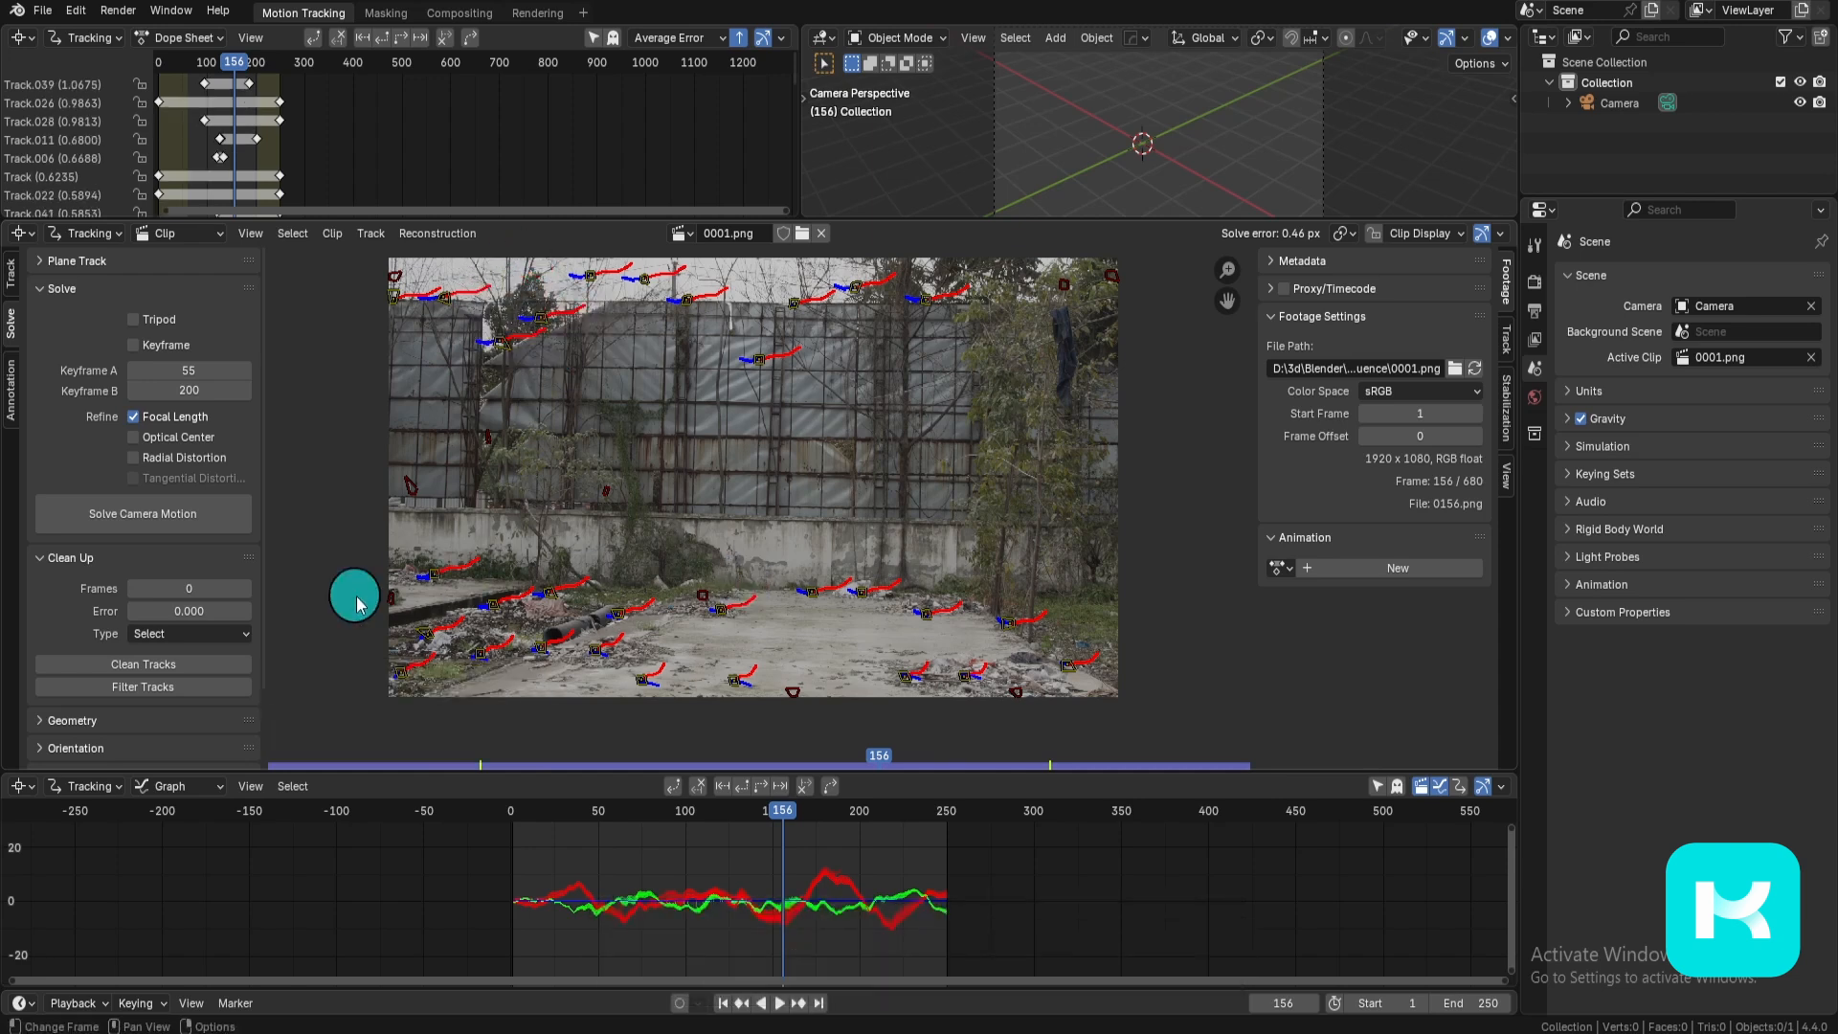
{"action": "left_click", "coordinate": [101, 526]}
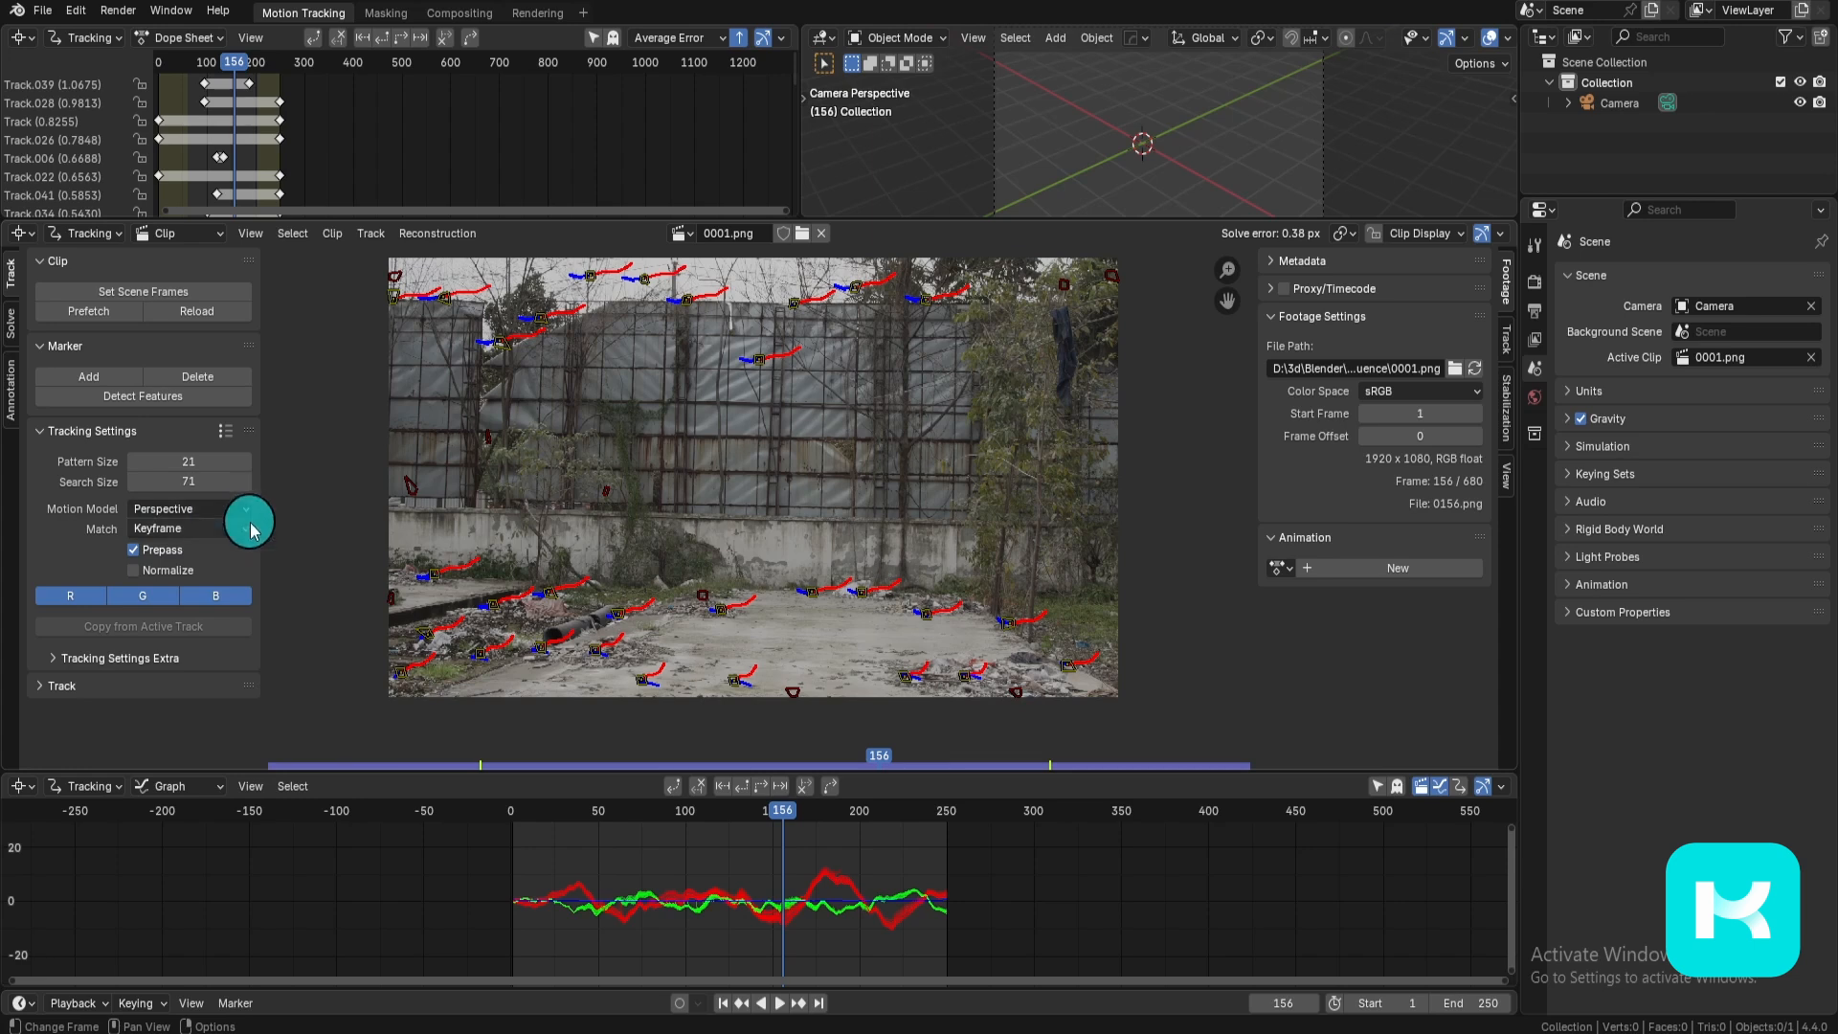
Step: Select three ground markers around the concrete area and set them as the floor plane in the solve orientation
{"action": "left_click", "coordinate": [225, 431]}
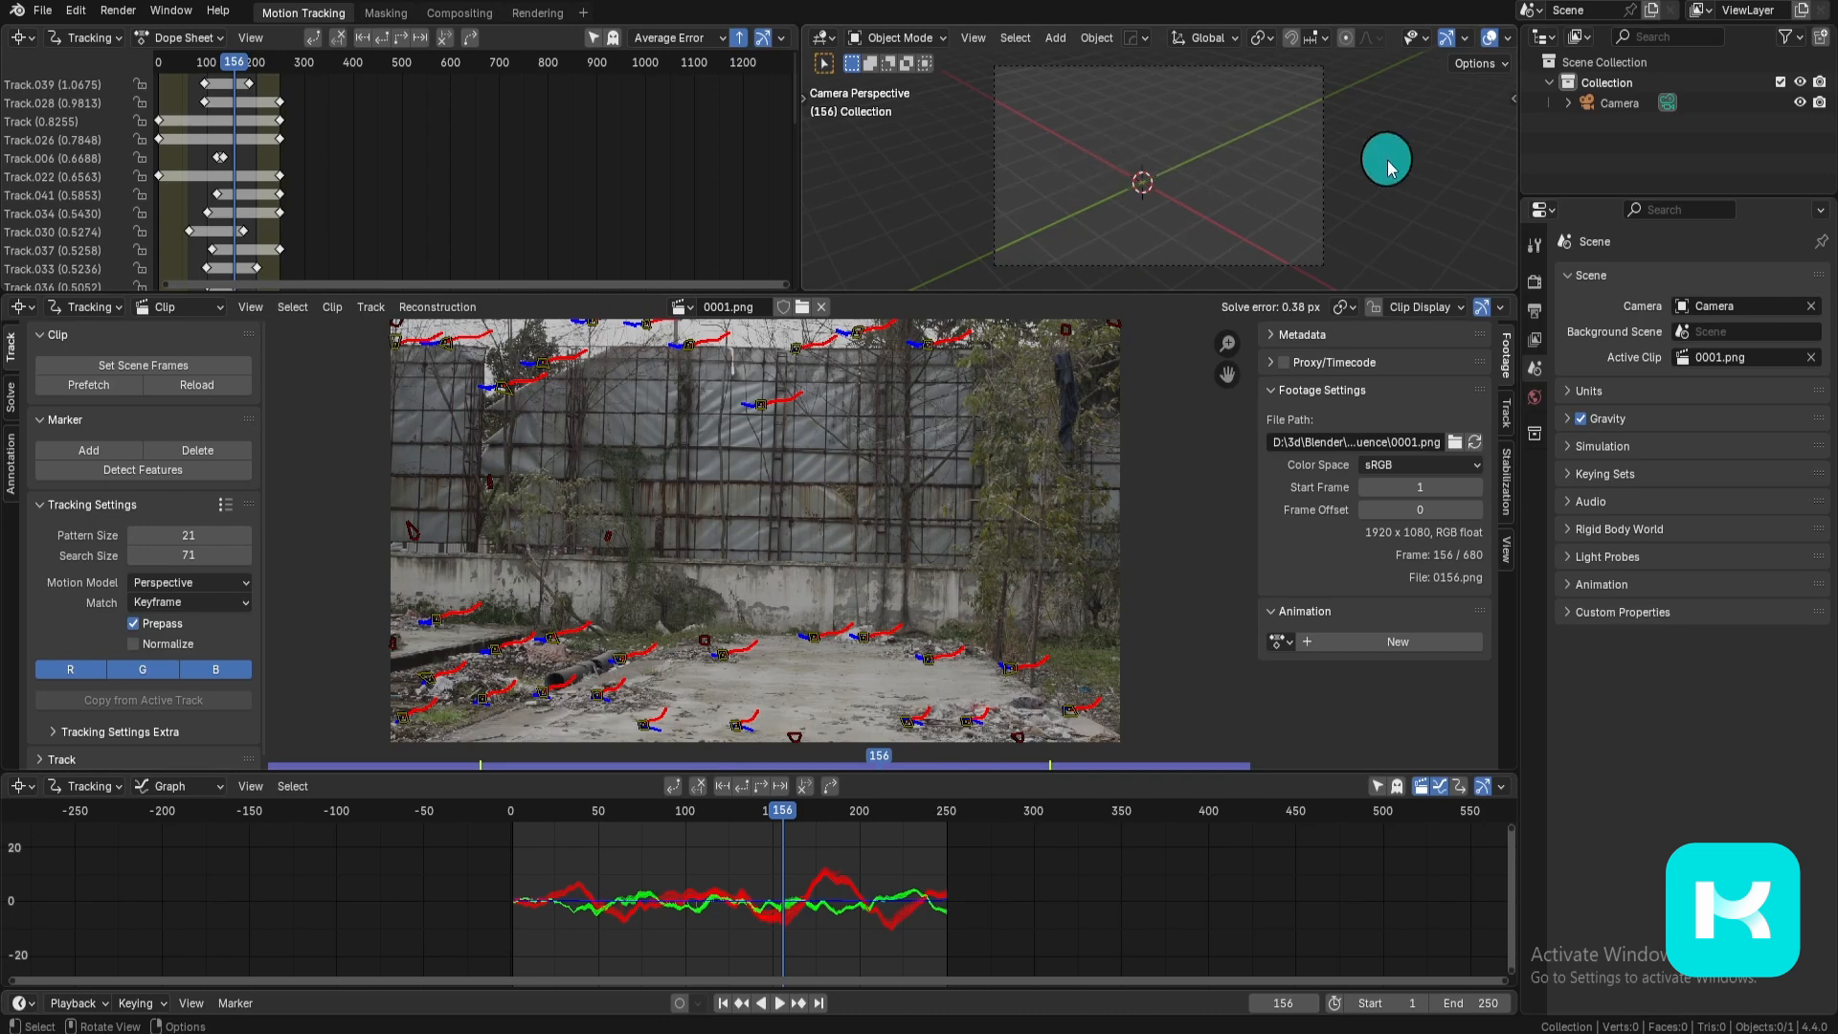
{"action": "left_click", "coordinate": [13, 400]}
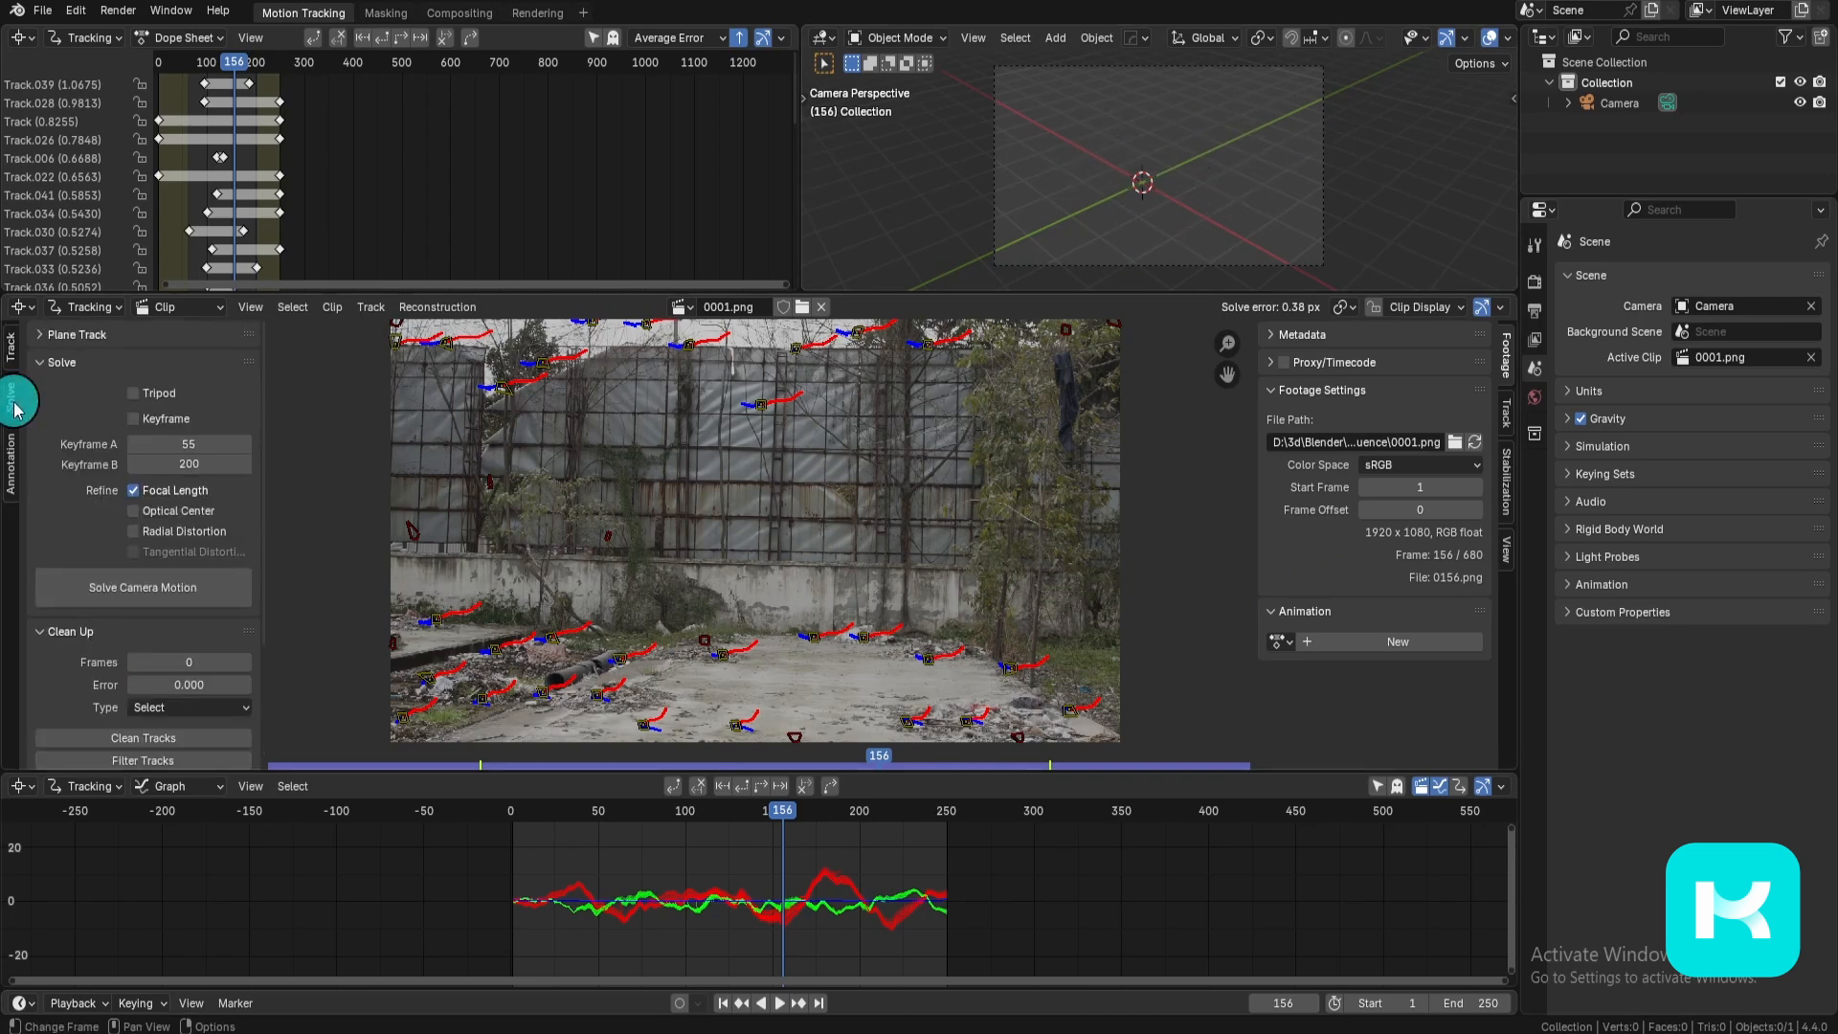
{"action": "scroll", "coordinate": [189, 431], "scroll_direction": "down", "scroll_amount": 4}
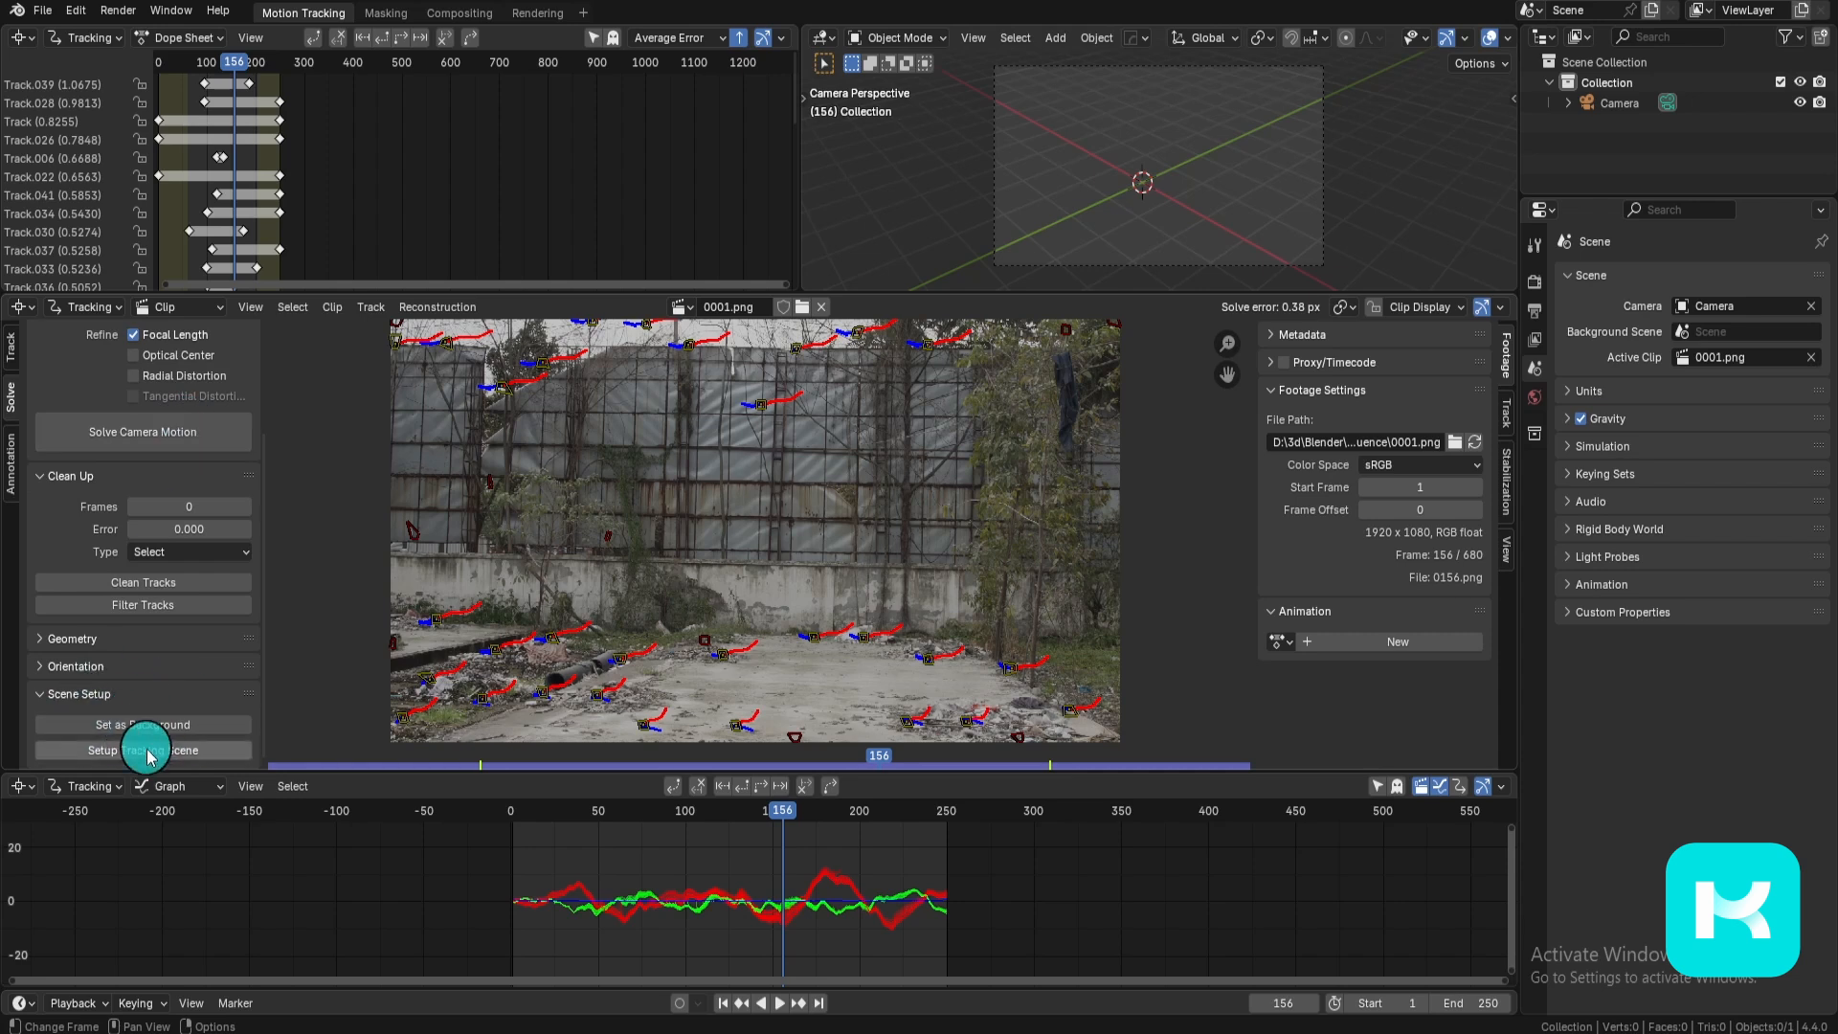
{"action": "left_click", "coordinate": [105, 666]}
{"action": "scroll", "coordinate": [455, 675], "scroll_direction": "up", "scroll_amount": 3}
{"action": "left_click", "coordinate": [455, 675]}
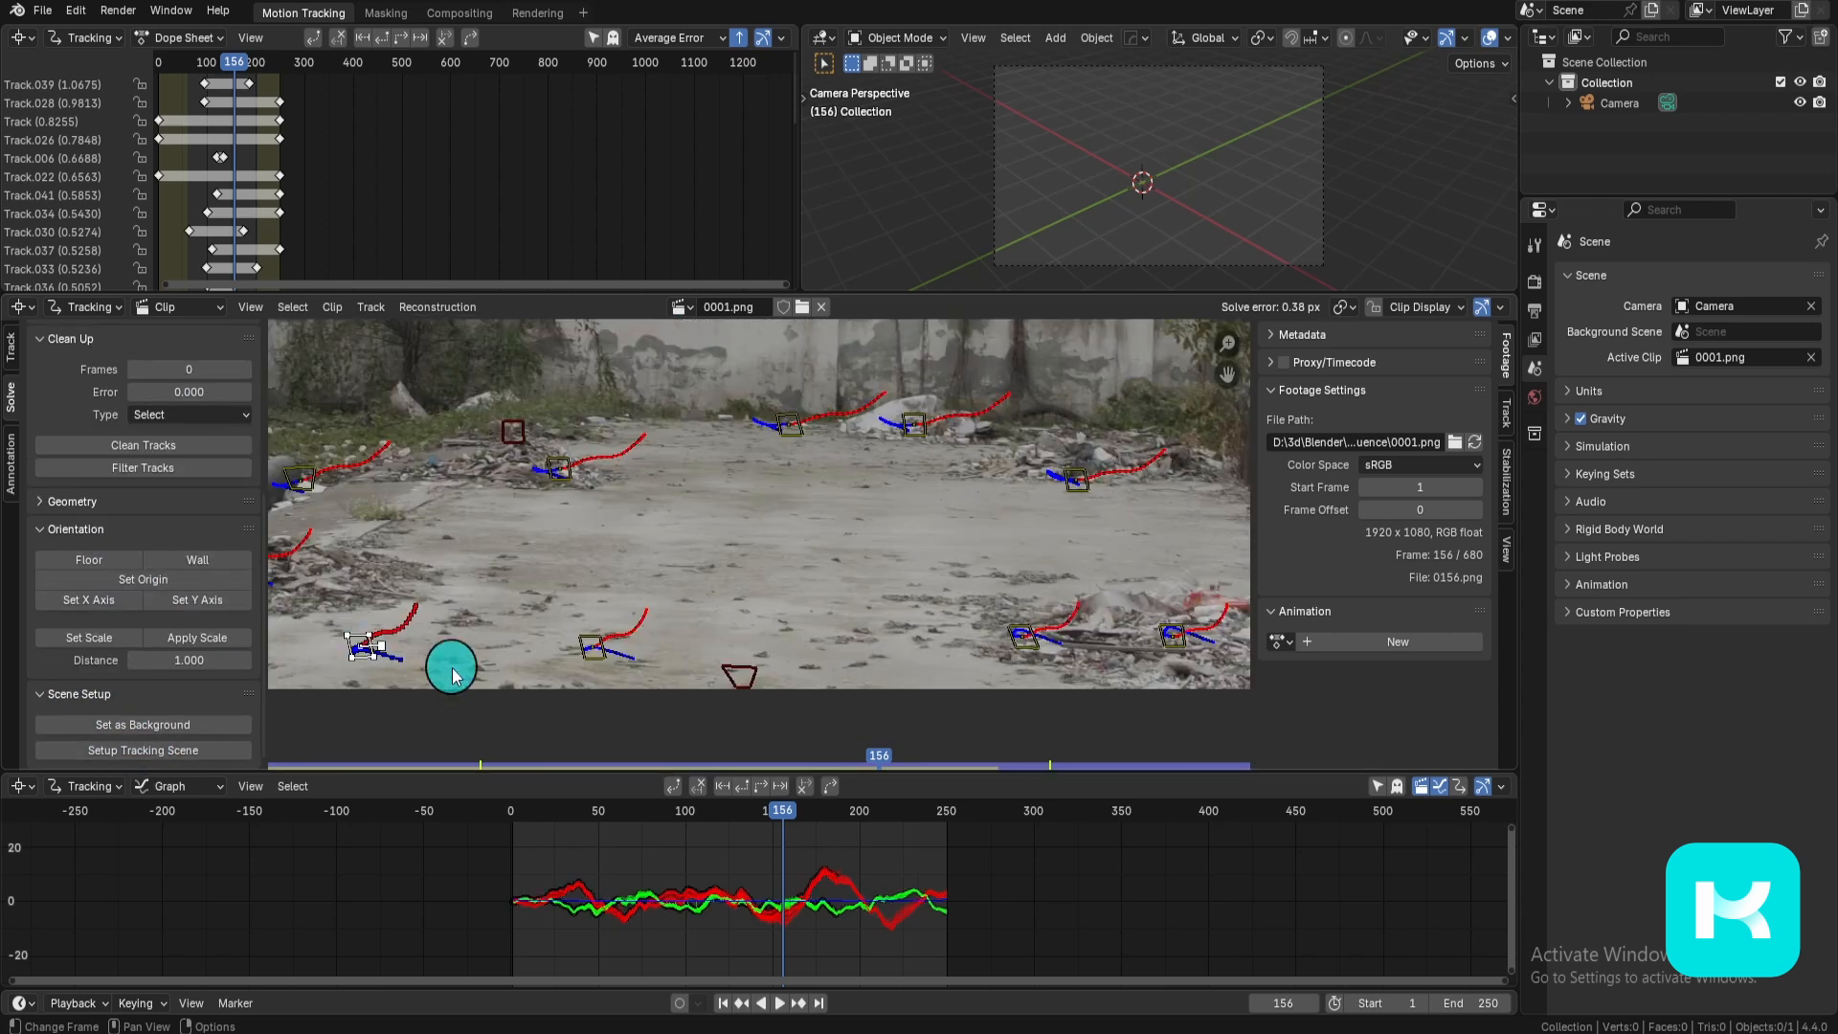
{"action": "left_click", "coordinate": [790, 424], "text": "shift"}
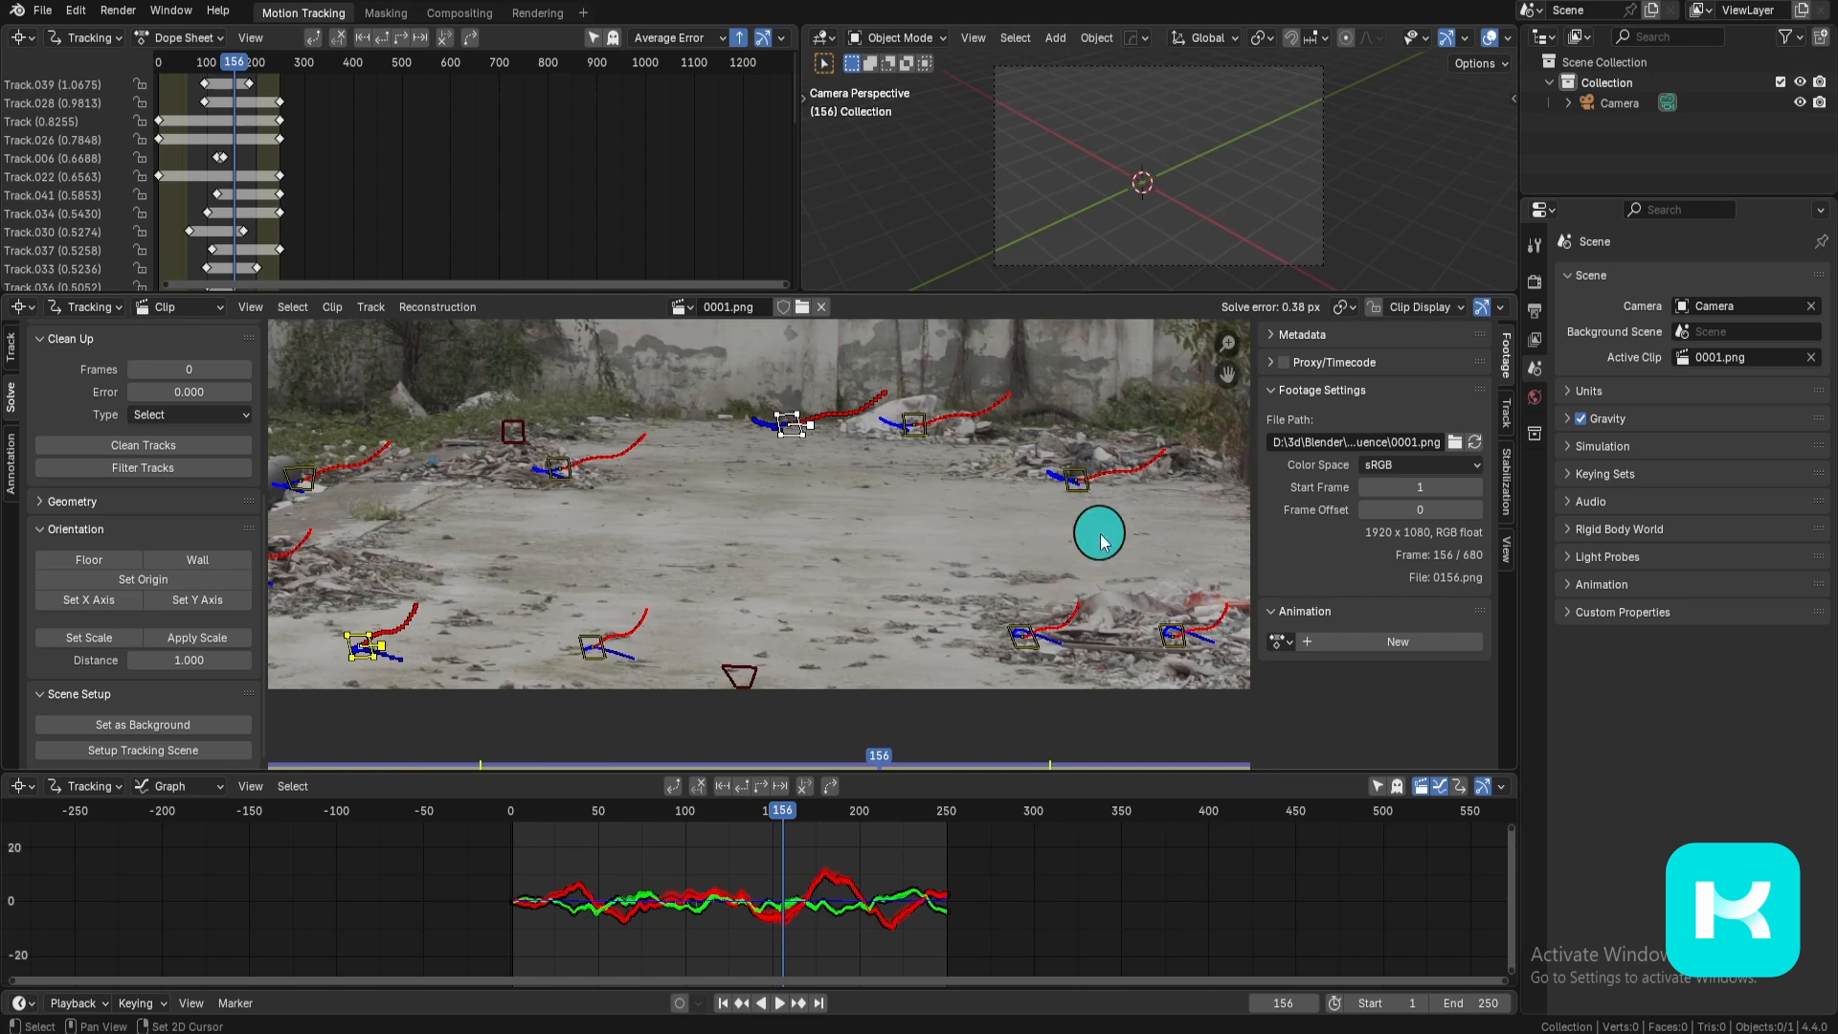
{"action": "scroll", "coordinate": [668, 565], "scroll_direction": "down", "scroll_amount": 4}
{"action": "middle_click_drag", "start_coordinate": [828, 527], "coordinate": [910, 570]}
{"action": "scroll", "coordinate": [877, 567], "scroll_direction": "up", "scroll_amount": 2}
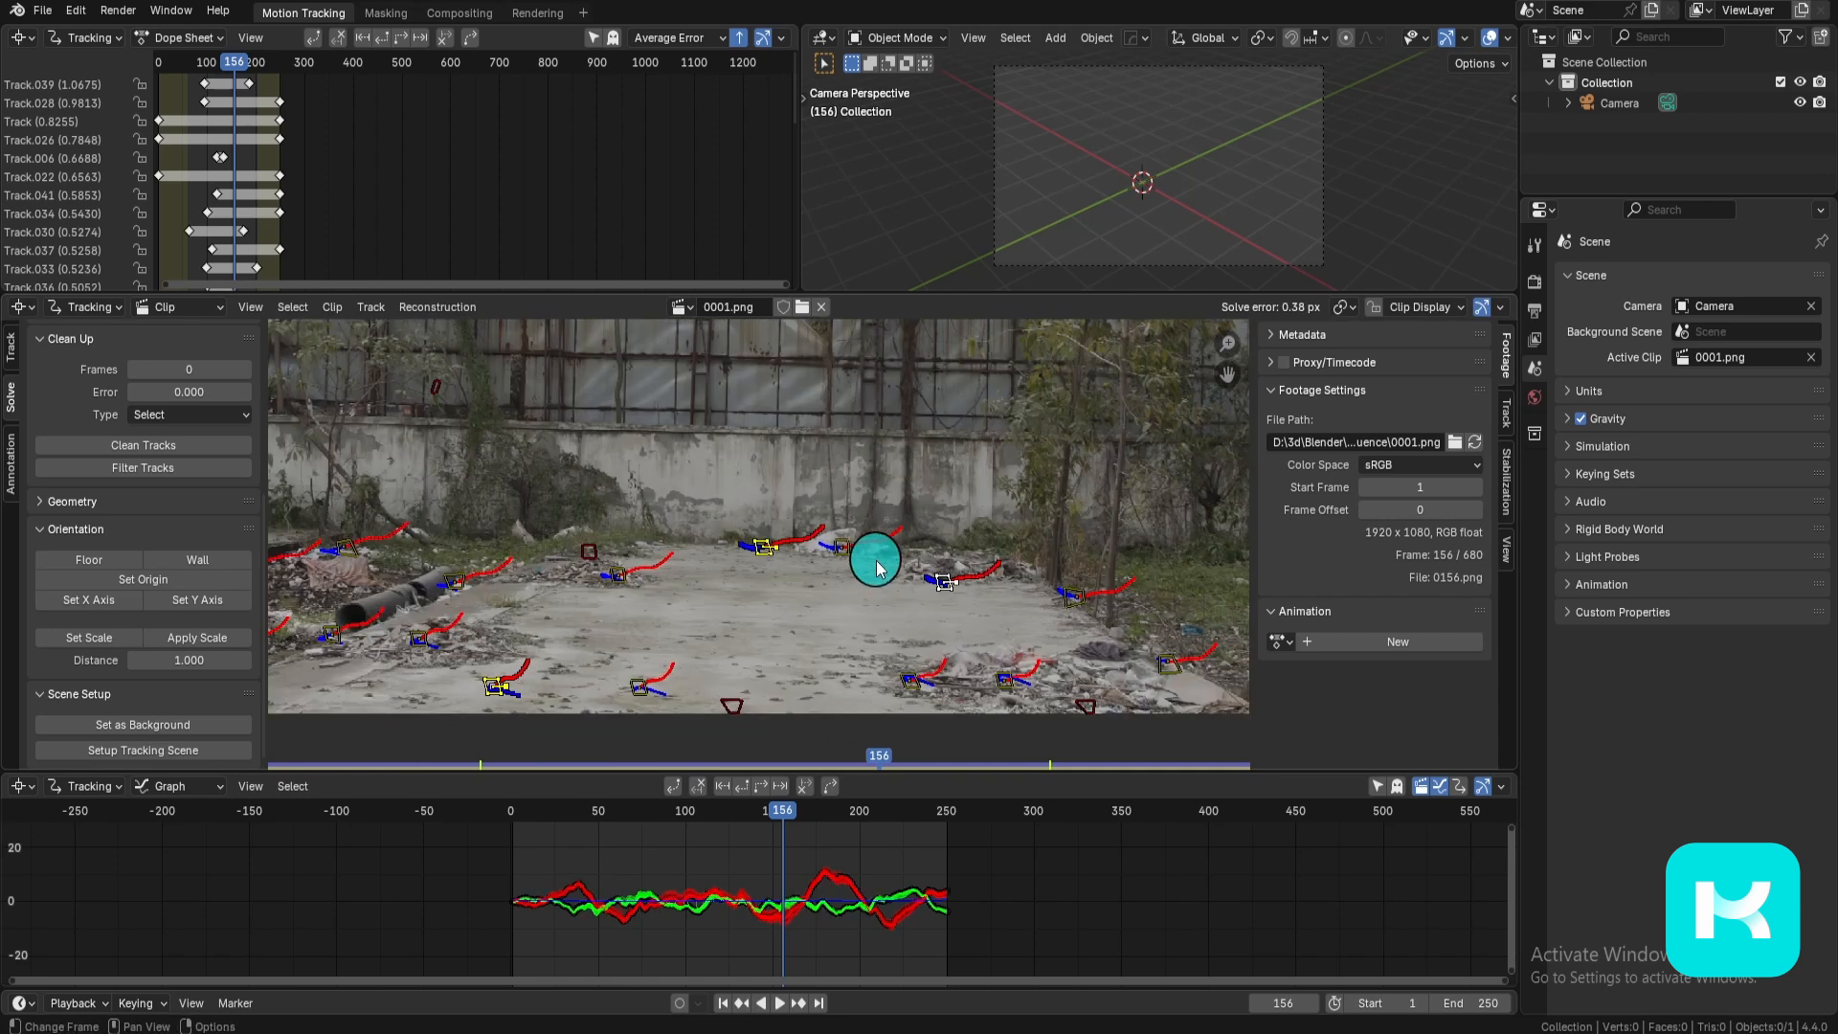
{"action": "left_click", "coordinate": [96, 567]}
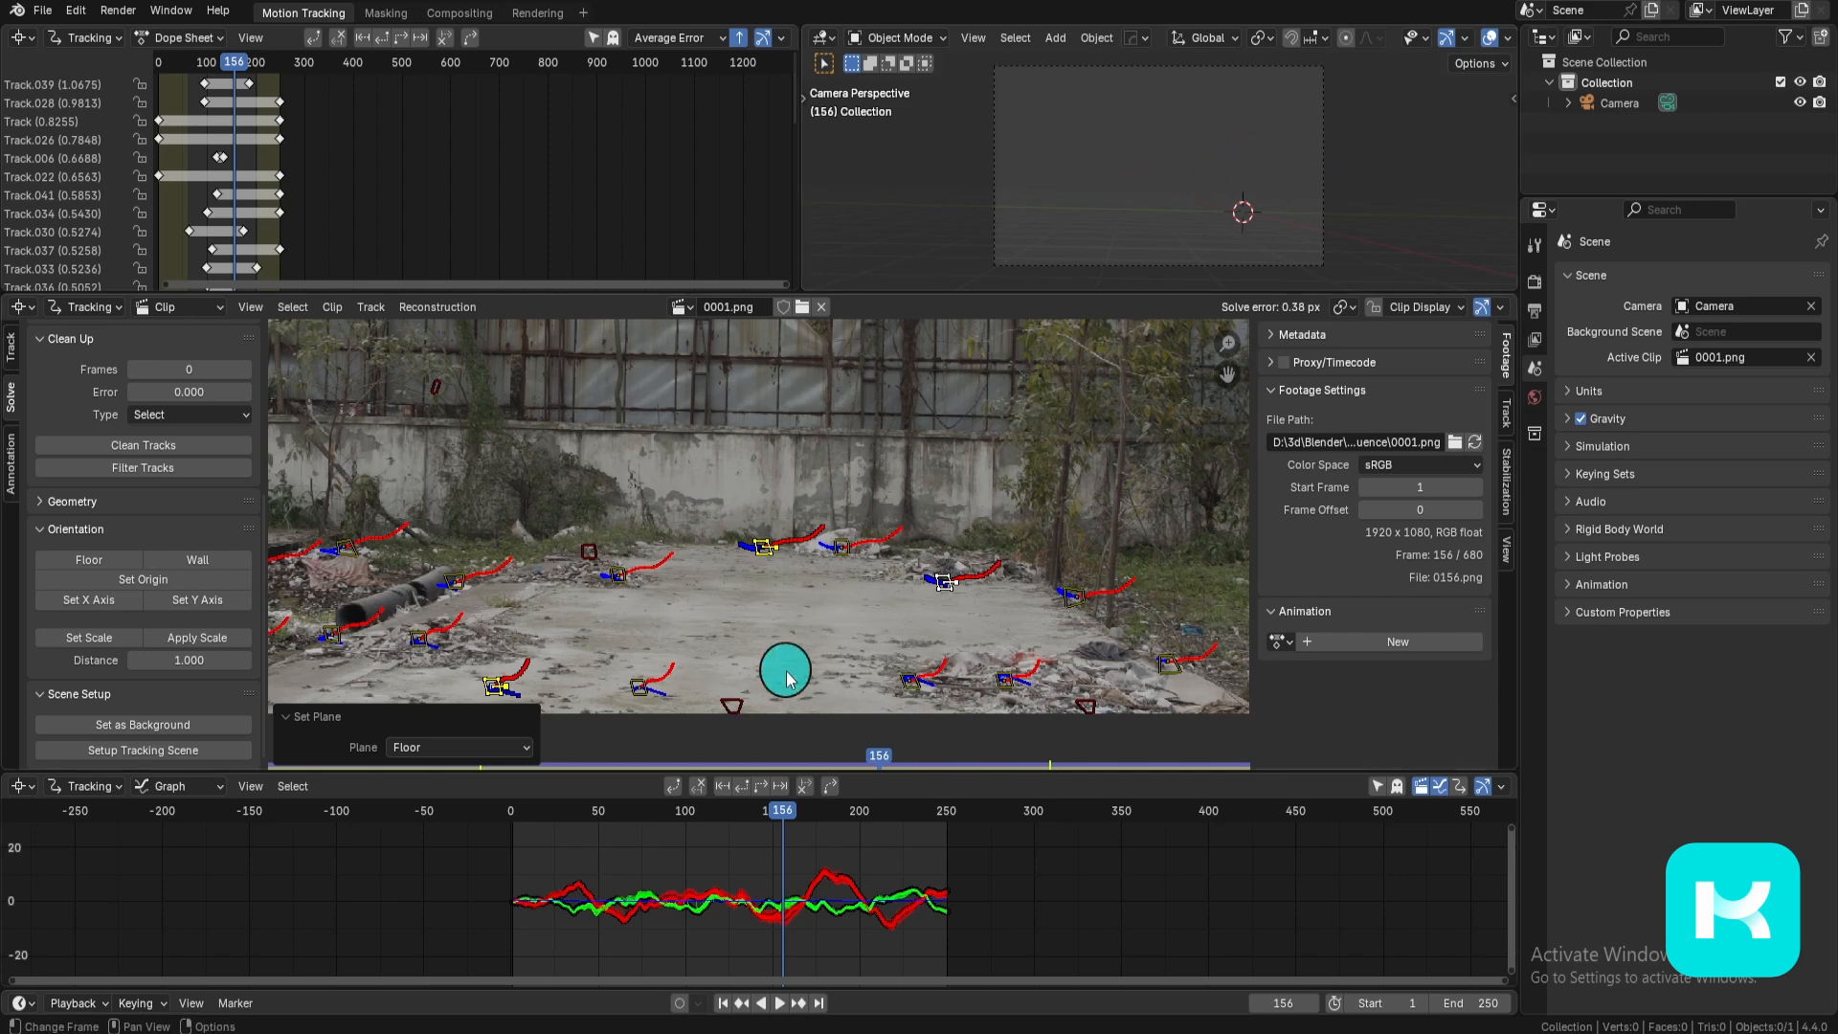
Step: Set the scene origin at the ground marker beside the rubble at the far right edge of the concrete
{"action": "left_click", "coordinate": [947, 581]}
{"action": "left_click", "coordinate": [1384, 110]}
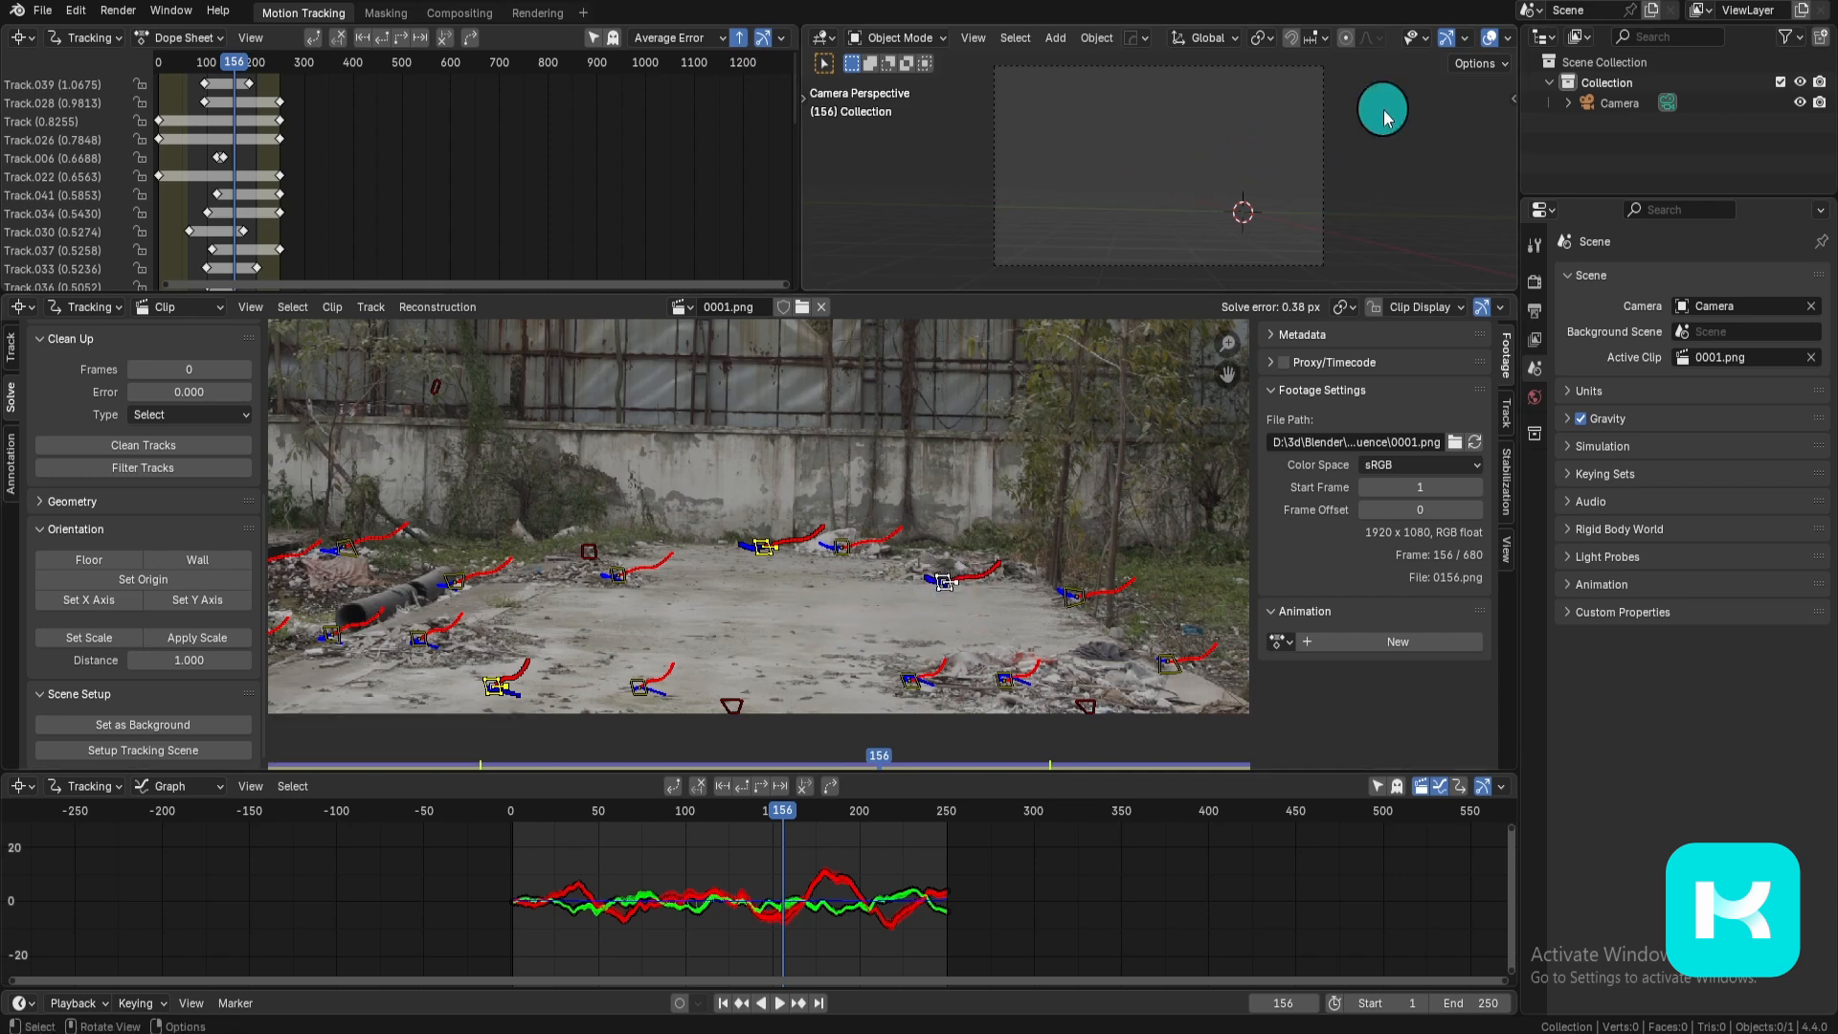
{"action": "left_click", "coordinate": [228, 582]}
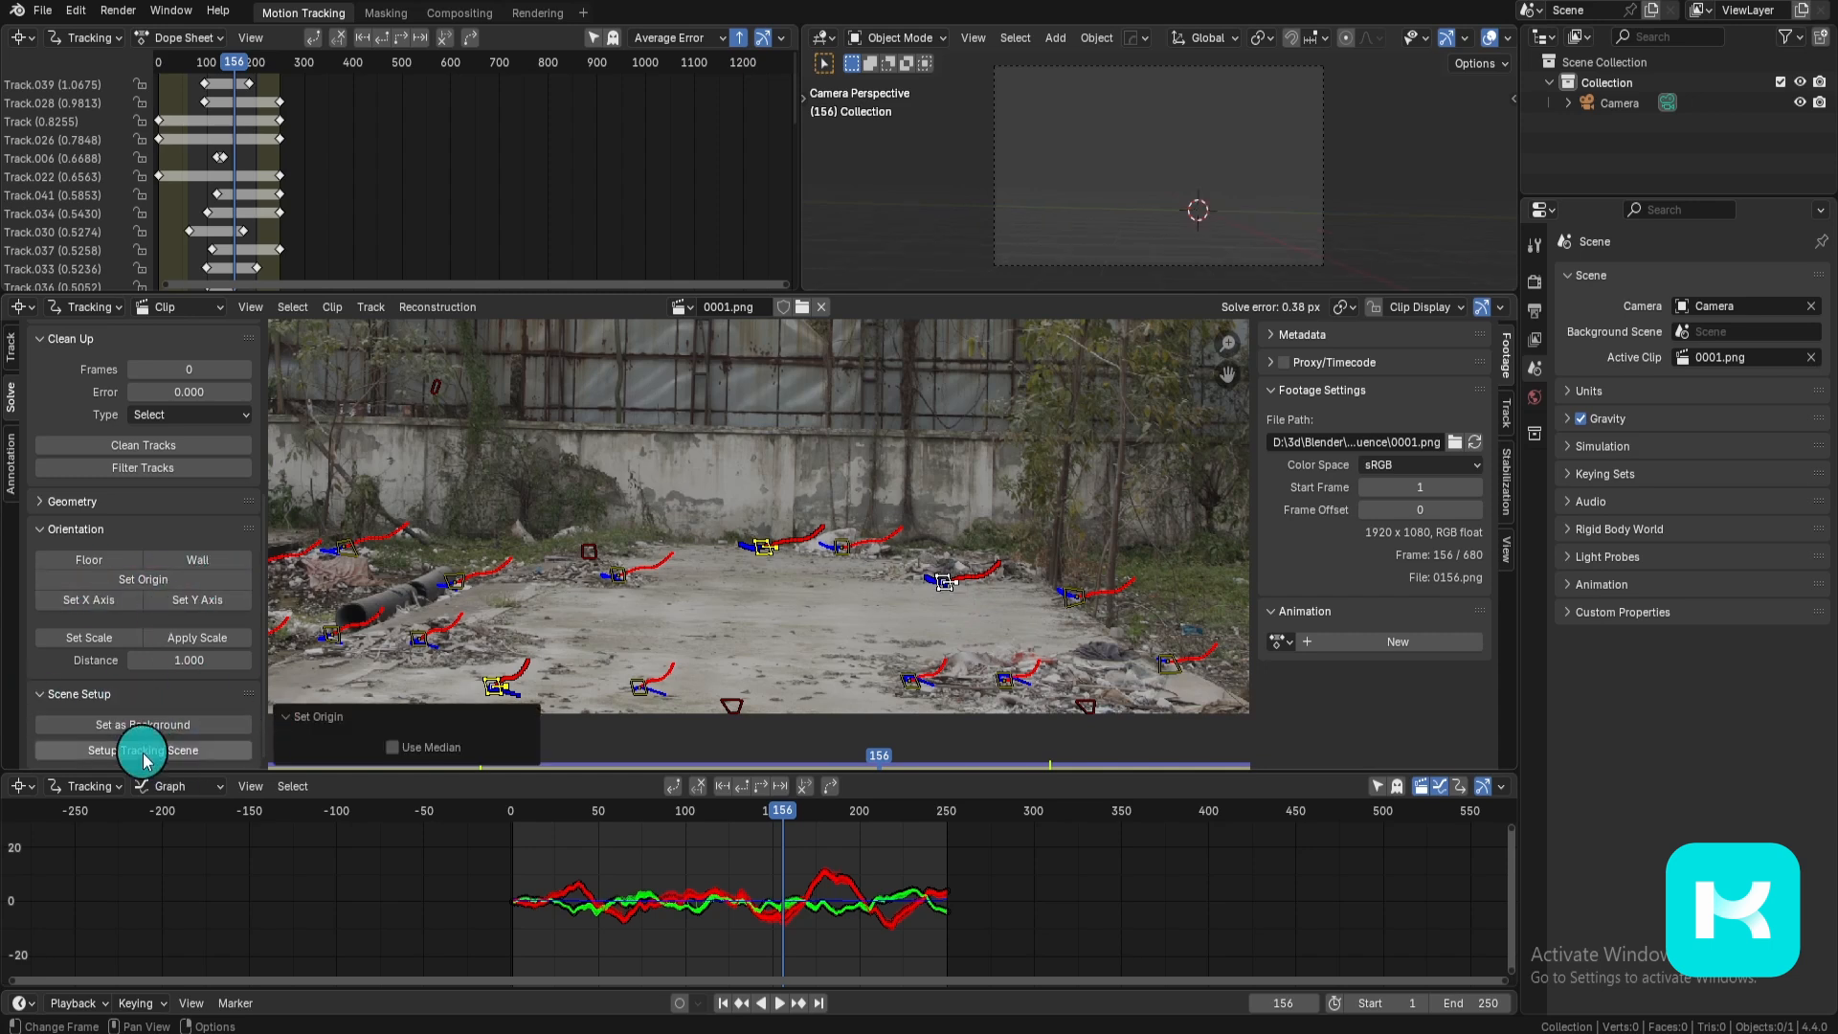
Step: Set the clip as the camera background and set up the tracking scene
{"action": "left_click", "coordinate": [195, 725]}
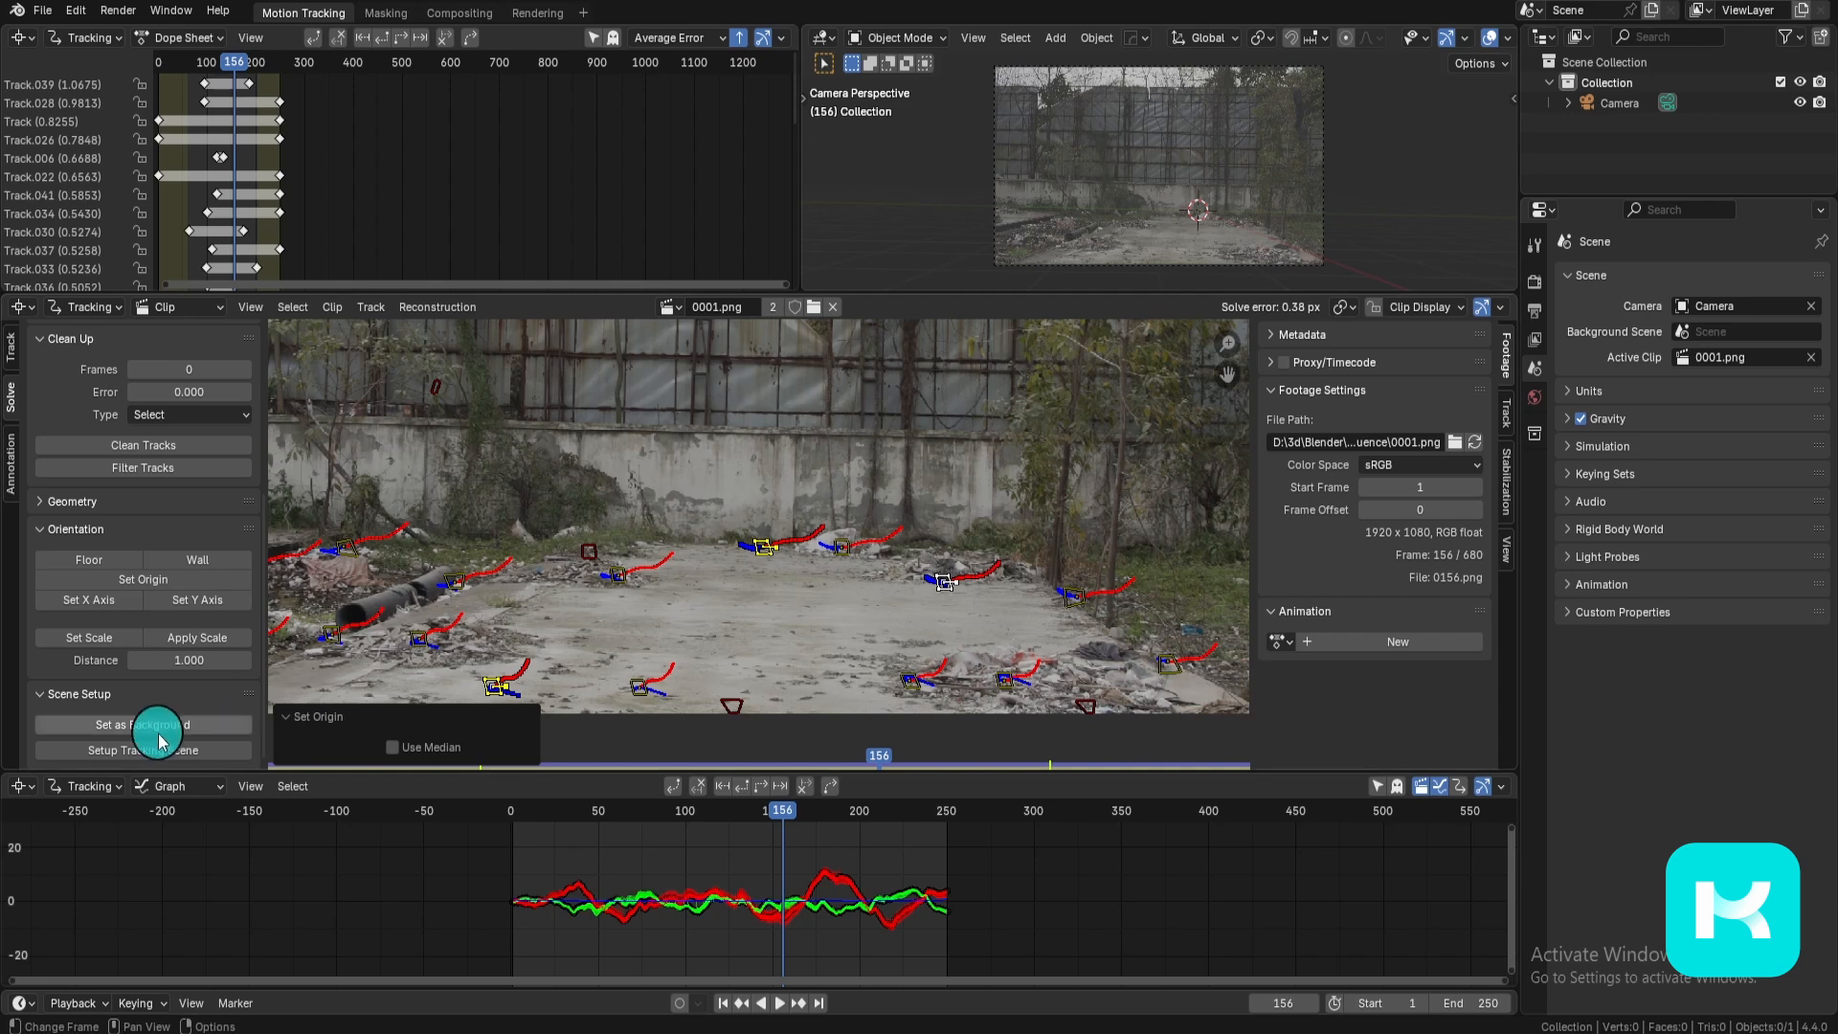
{"action": "left_click", "coordinate": [184, 751]}
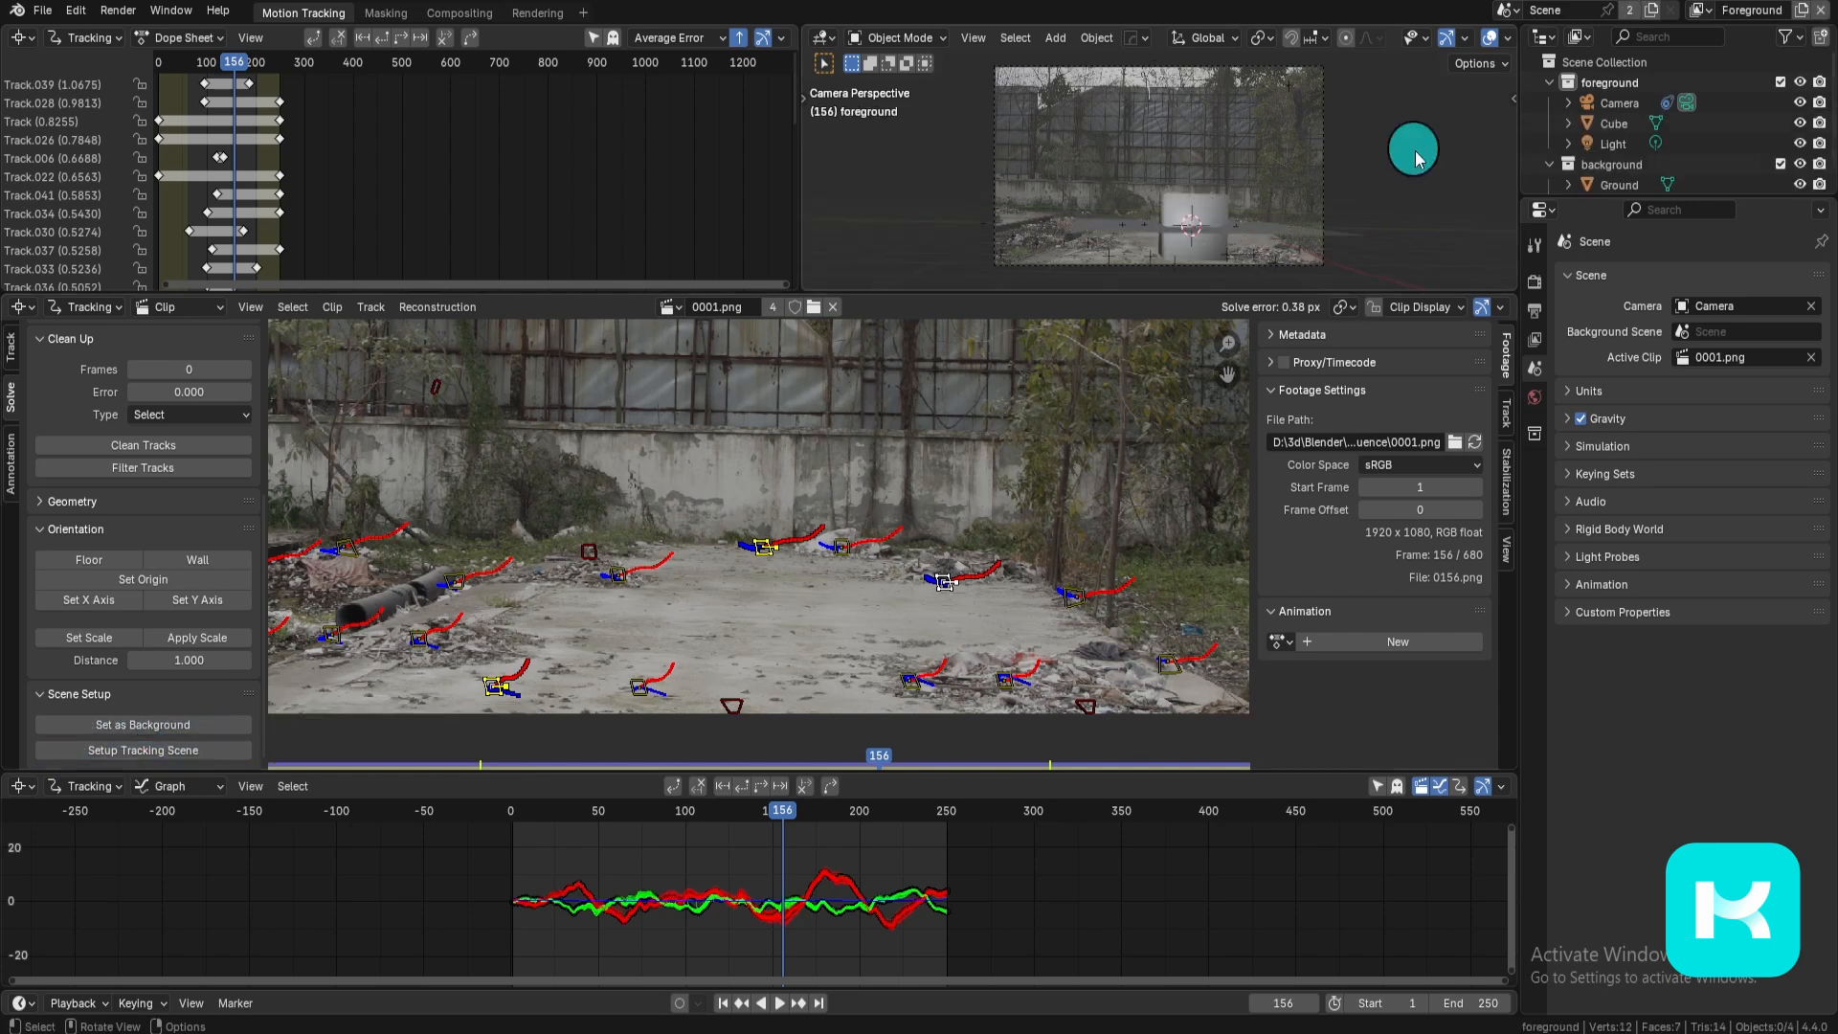
Step: Play the tracked shot through the camera in a maximized viewport to check how the cube sticks to the ground
{"action": "middle_click_drag", "start_coordinate": [1417, 152], "coordinate": [1190, 172]}
{"action": "left_click", "coordinate": [1551, 83]}
{"action": "left_click", "coordinate": [1550, 102]}
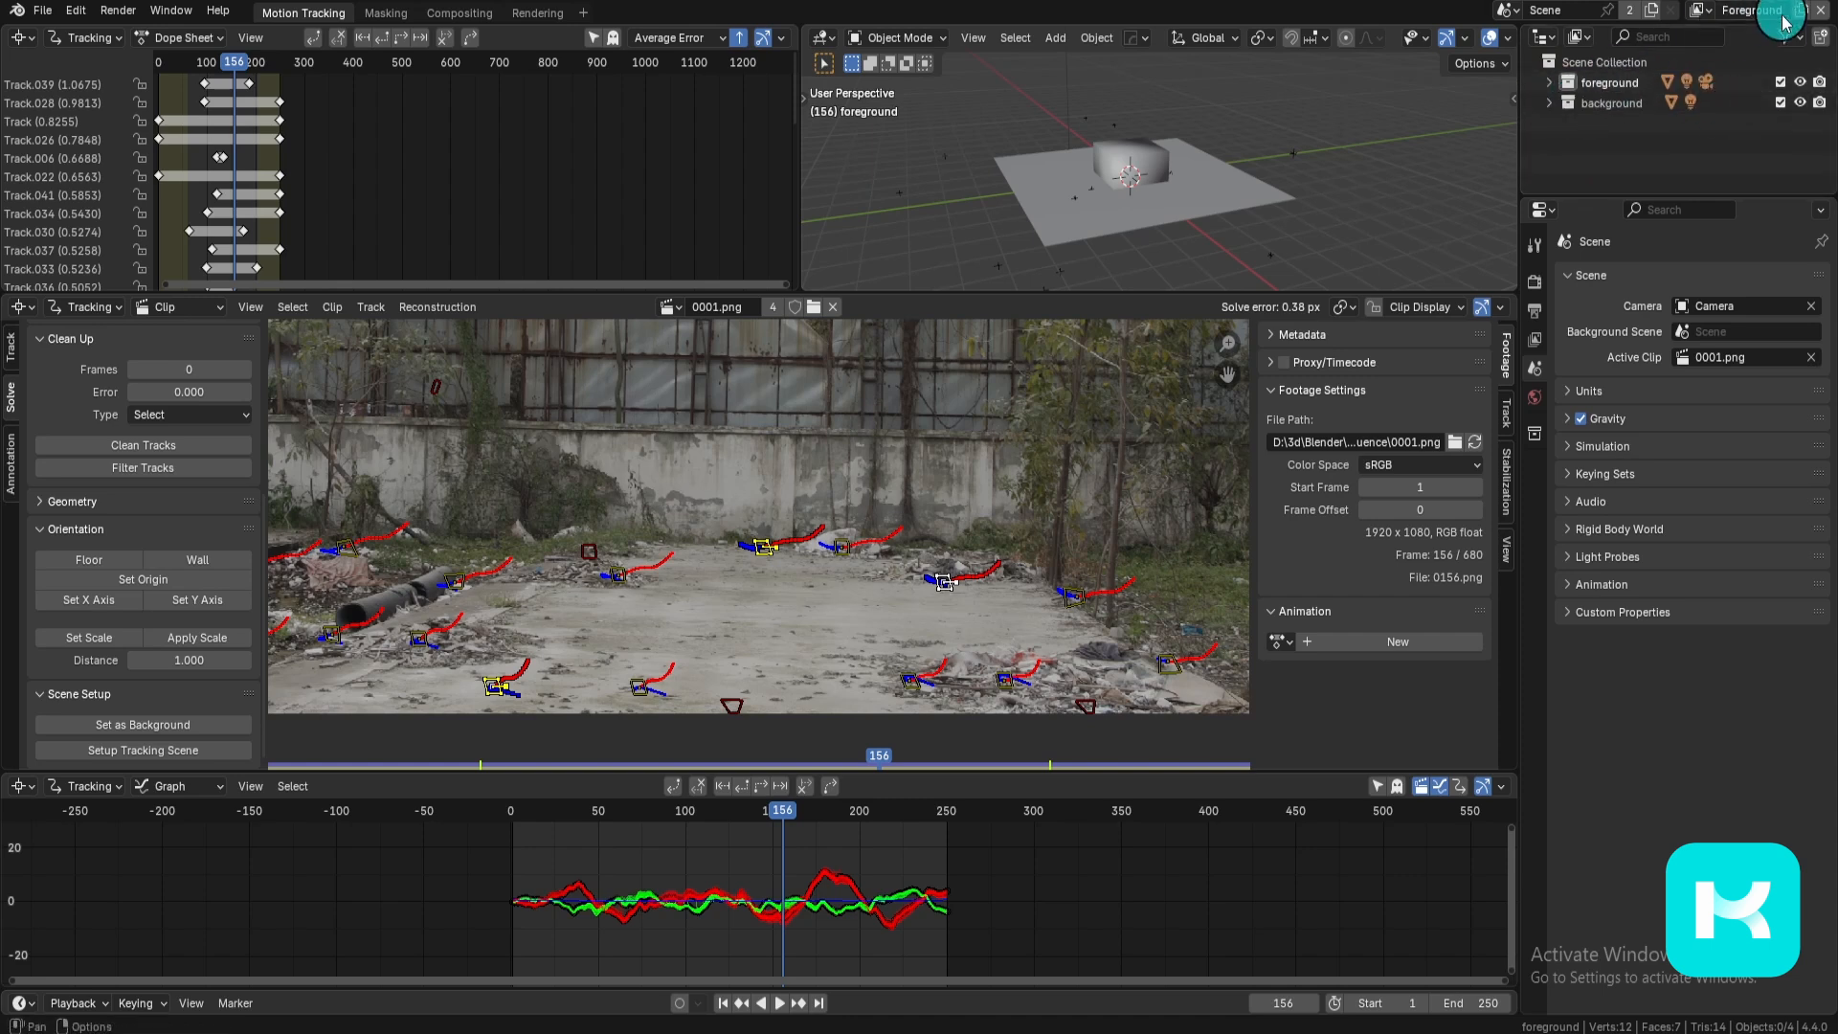
{"action": "key", "text": "KP_0"}
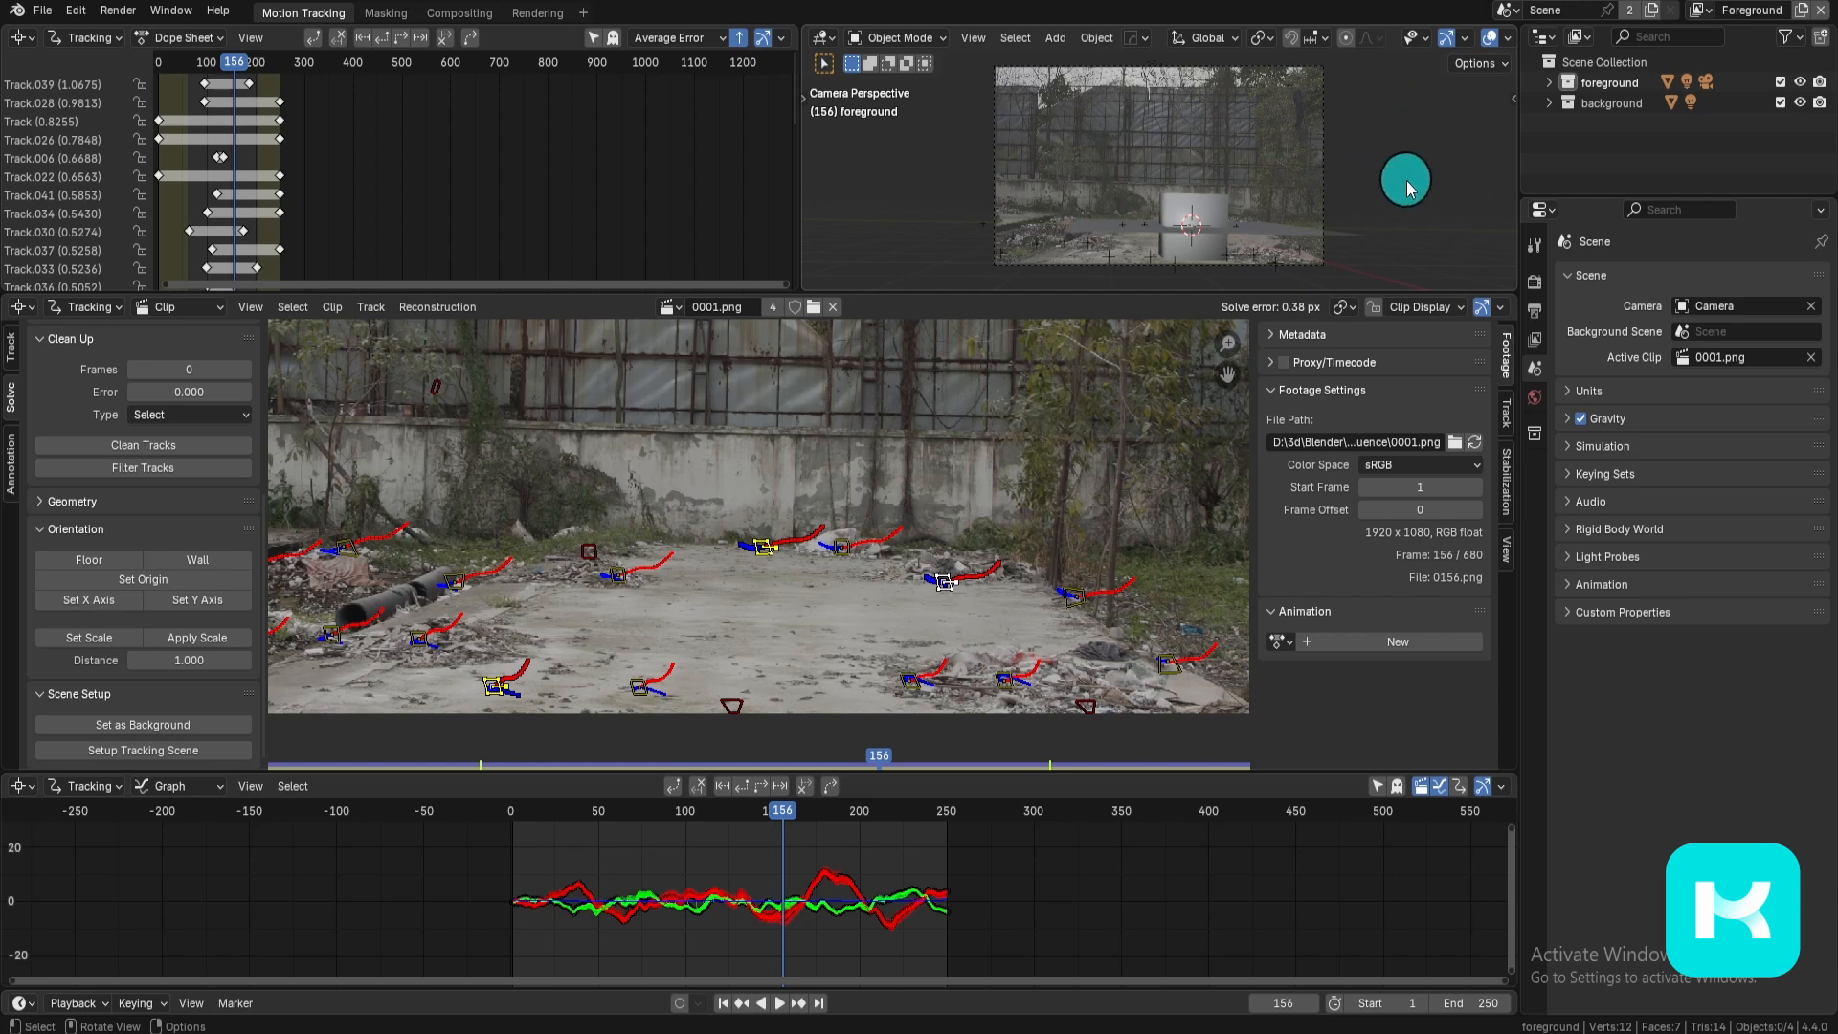
{"action": "key", "text": "ctrl+space"}
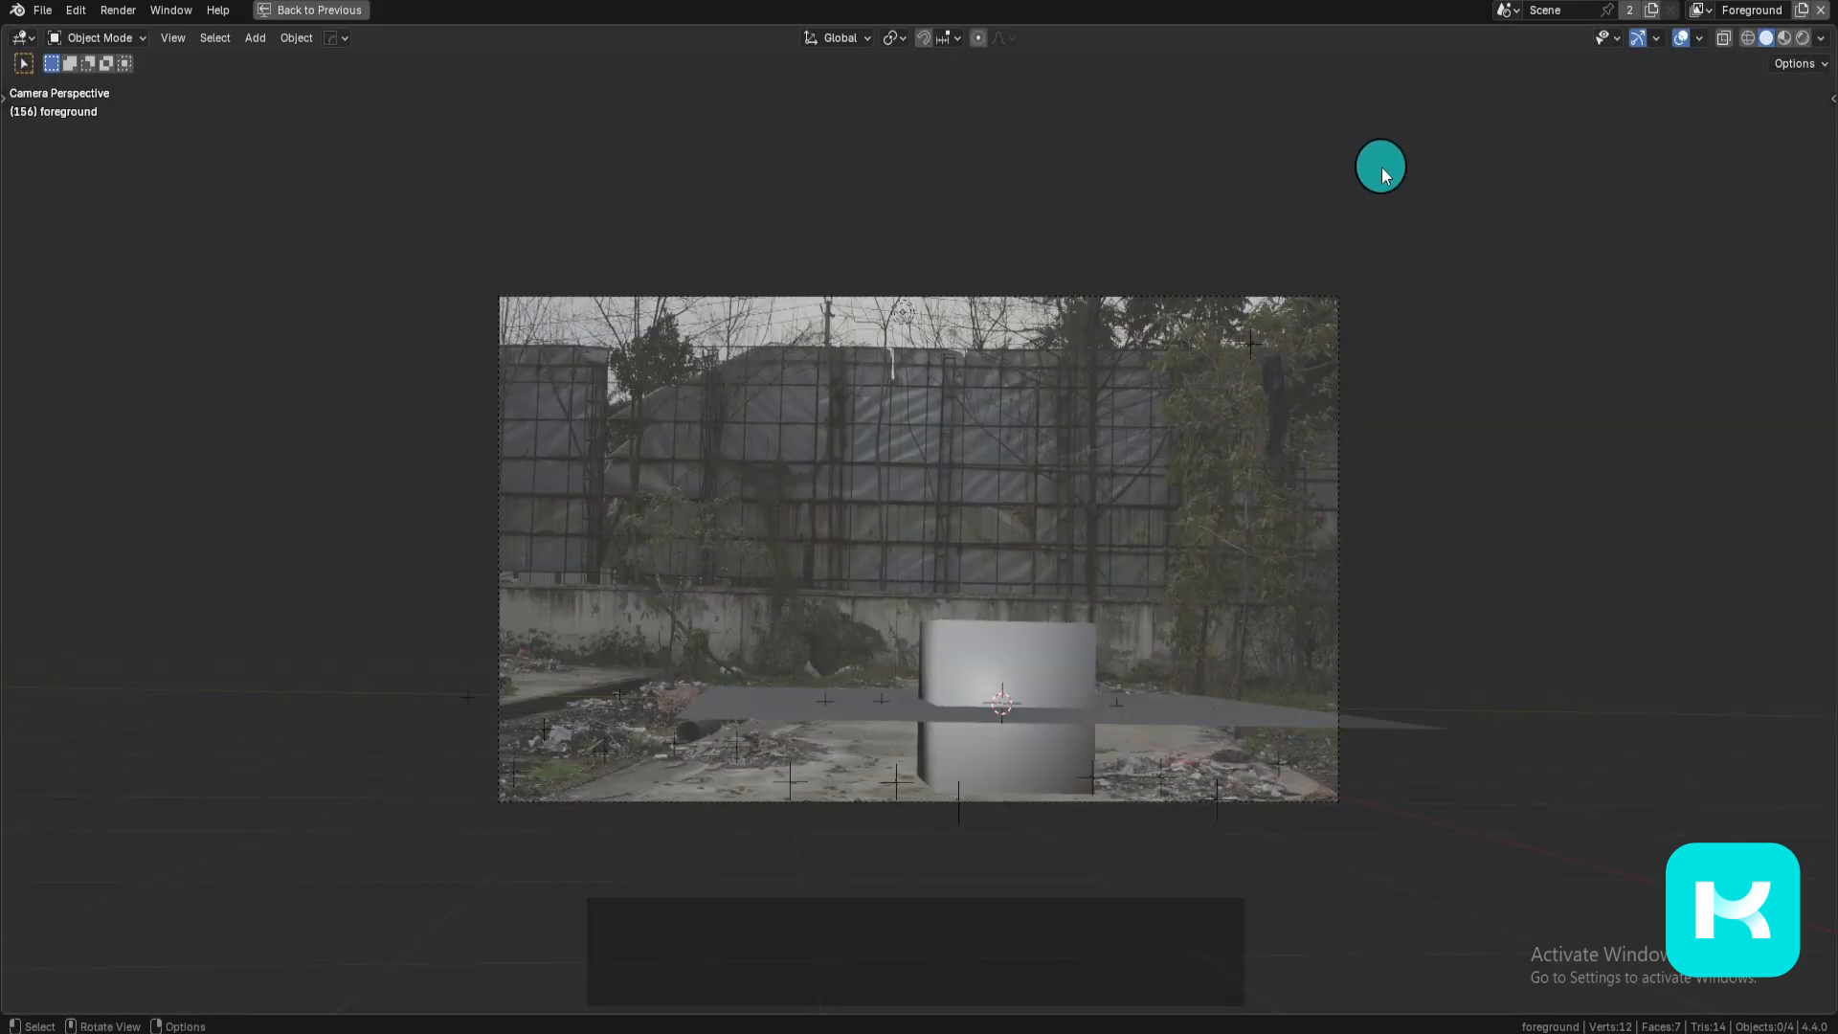
{"action": "scroll", "coordinate": [1470, 536], "scroll_direction": "up", "scroll_amount": 2}
{"action": "scroll", "coordinate": [1475, 546], "scroll_direction": "up", "scroll_amount": 1}
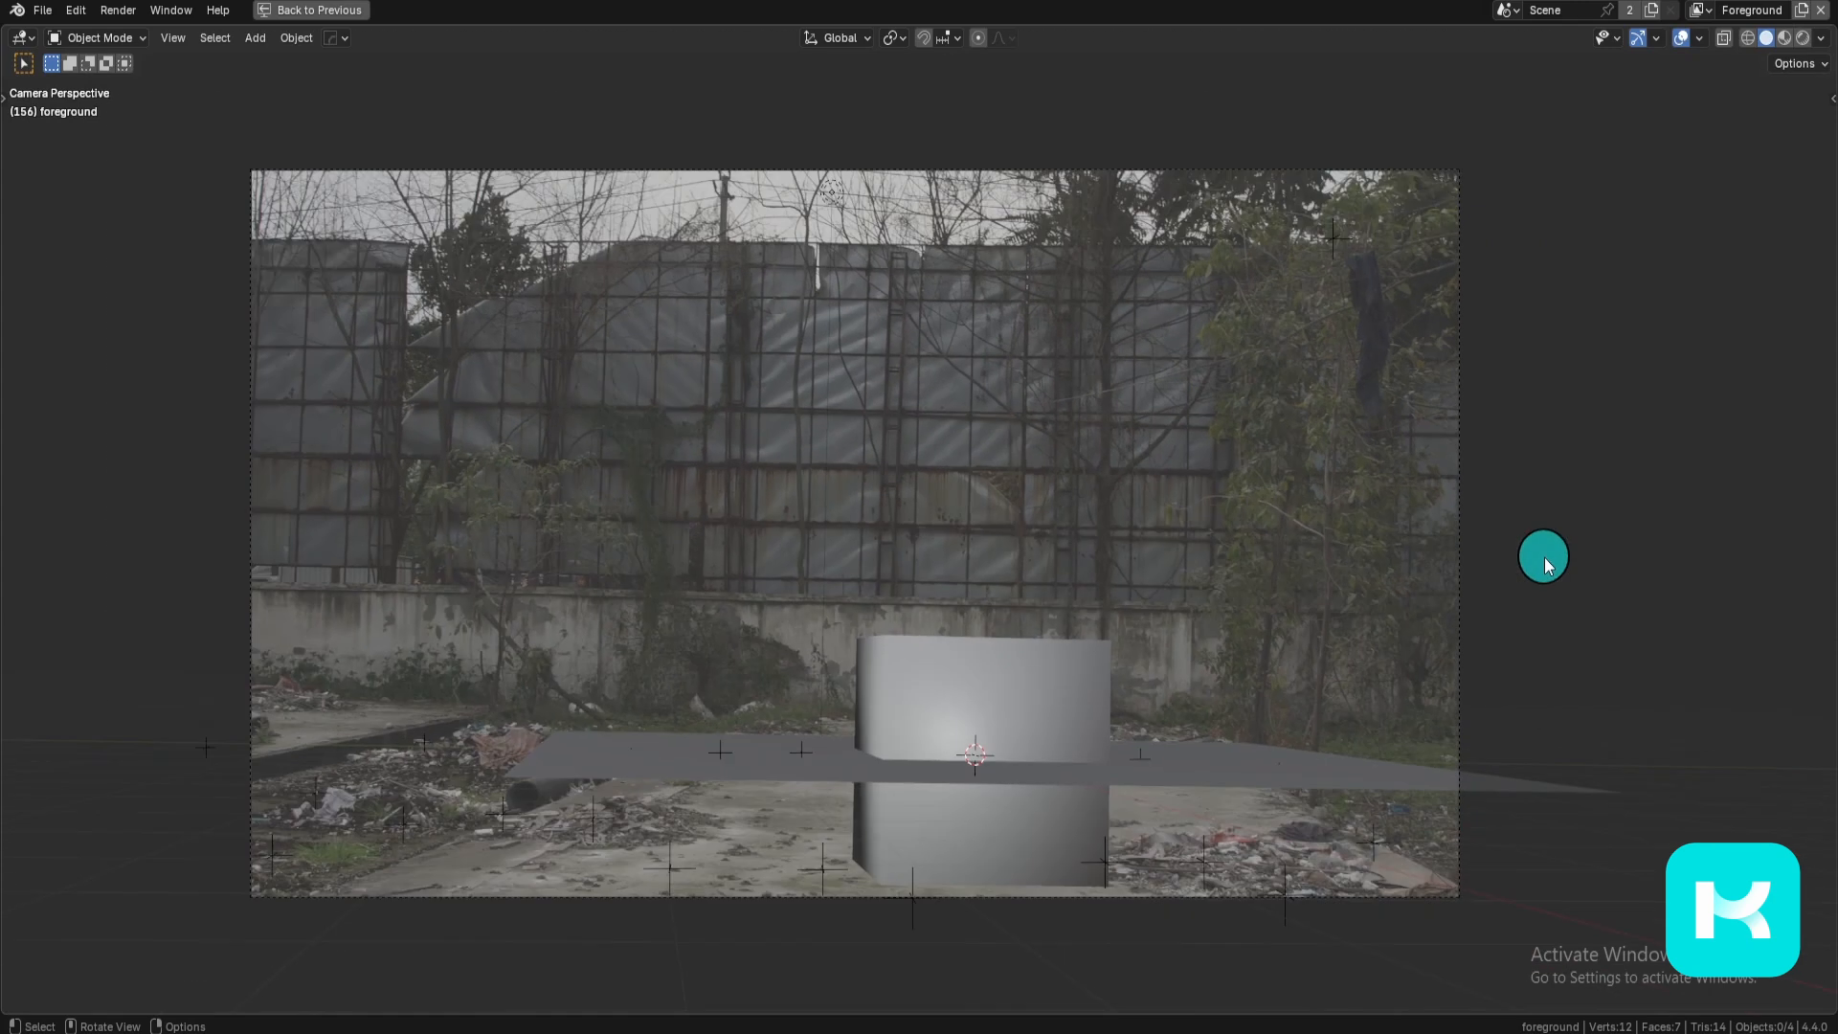
{"action": "key", "text": "space"}
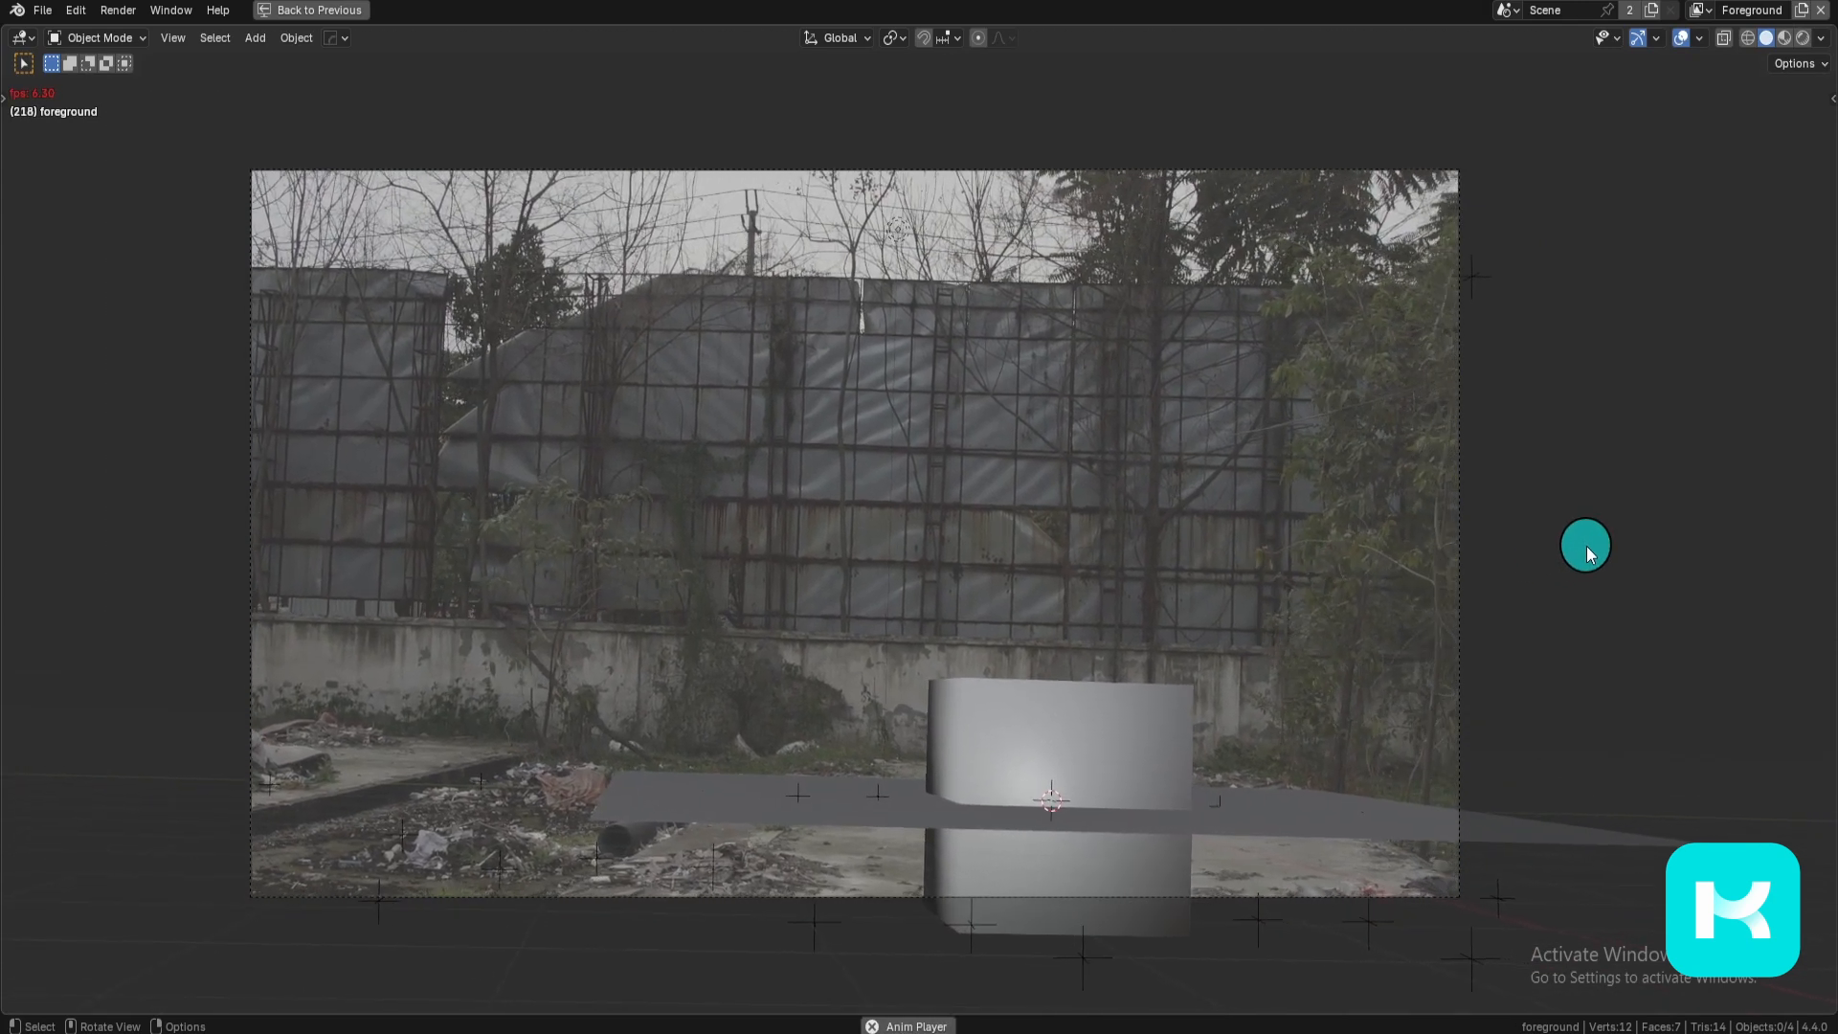
Step: Move the cube up 1 m along Z so its base sits on the ground plane
{"action": "left_click", "coordinate": [1201, 816]}
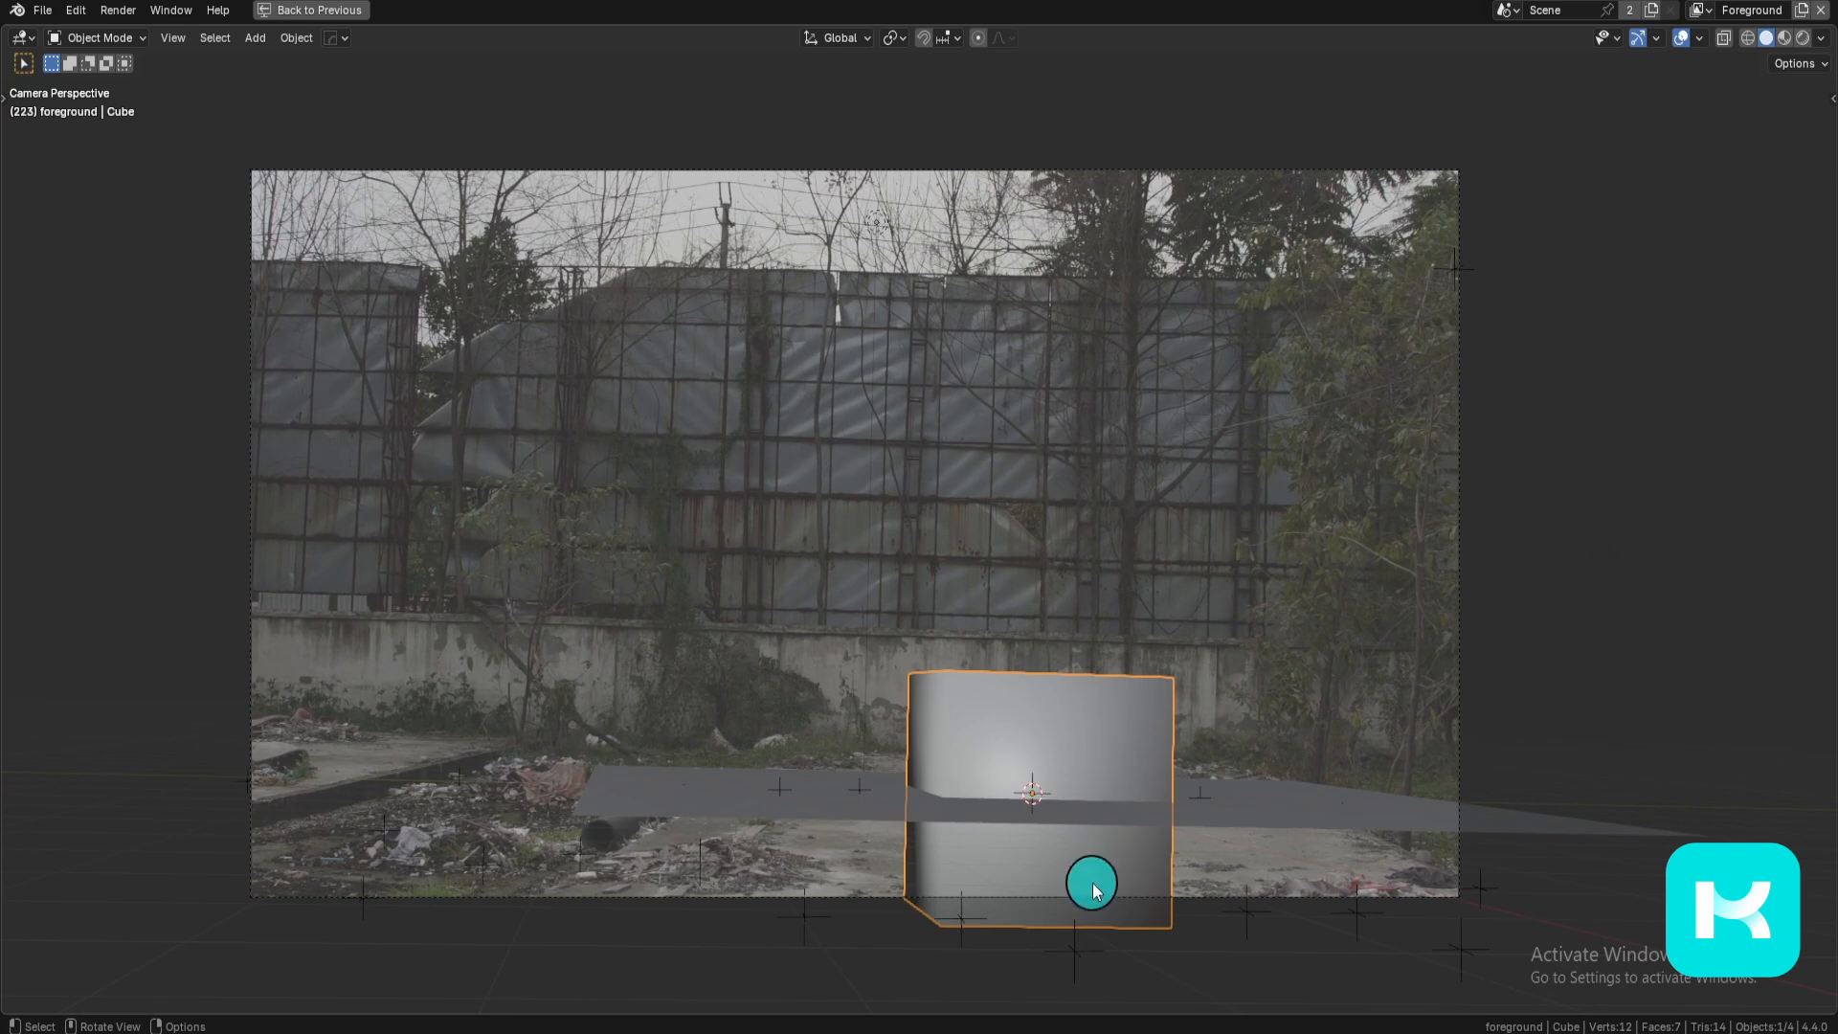
{"action": "middle_click_drag", "start_coordinate": [1093, 888], "coordinate": [1325, 833]}
{"action": "key", "text": "grave"}
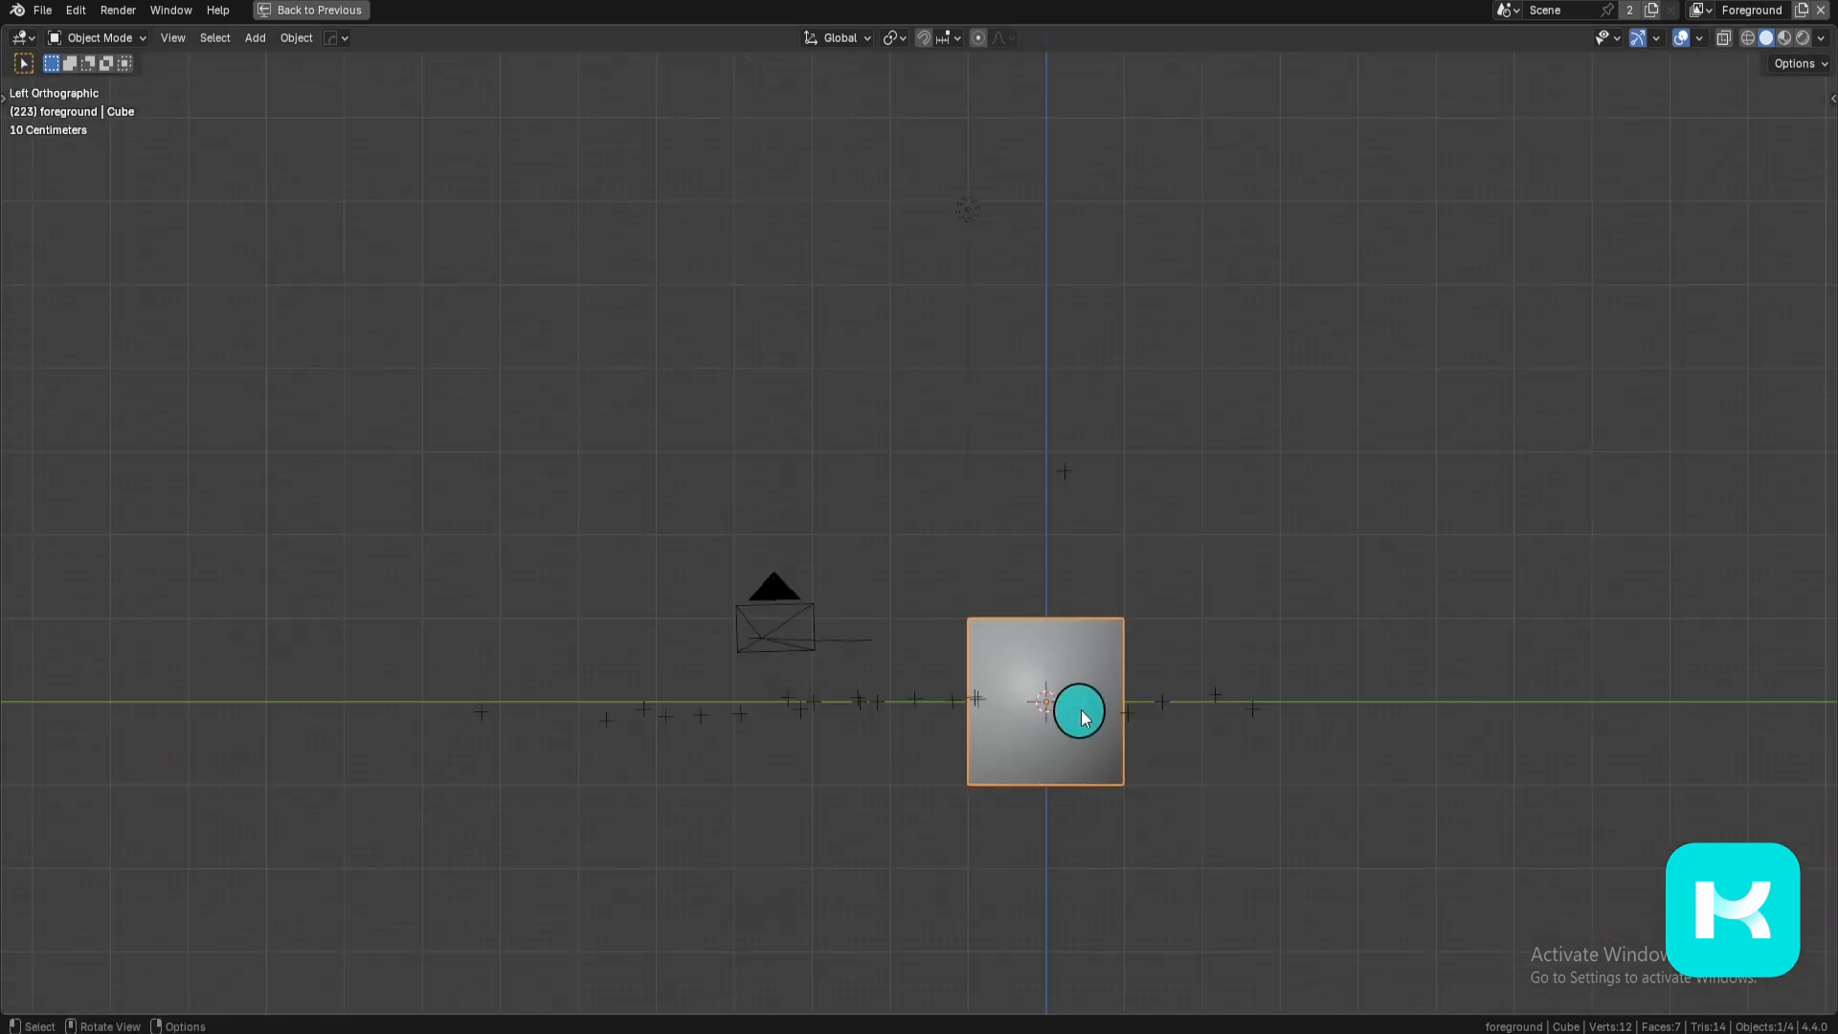
{"action": "middle_click_drag", "start_coordinate": [1235, 721], "coordinate": [1149, 578], "text": "shift"}
{"action": "scroll", "coordinate": [1151, 594], "scroll_direction": "up", "scroll_amount": 1}
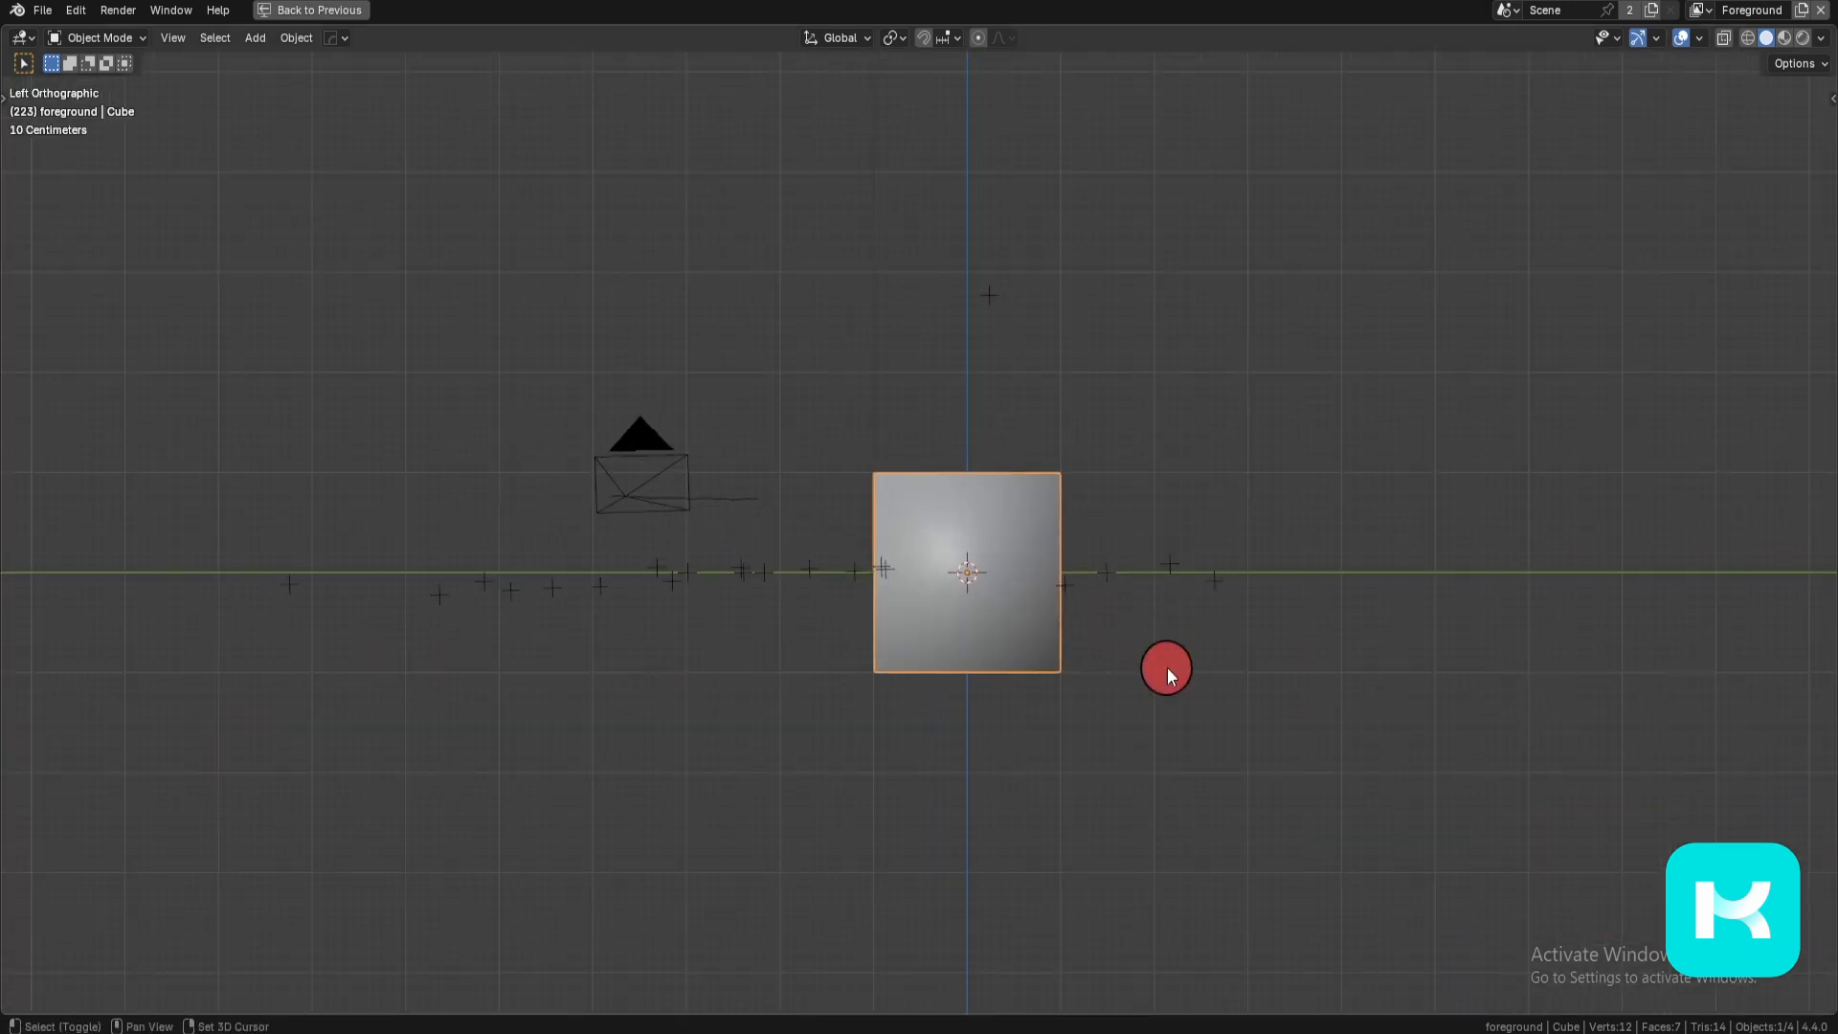
{"action": "middle_click_drag", "start_coordinate": [1169, 669], "coordinate": [1097, 688], "text": "shift"}
{"action": "scroll", "coordinate": [1093, 668], "scroll_direction": "up", "scroll_amount": 3}
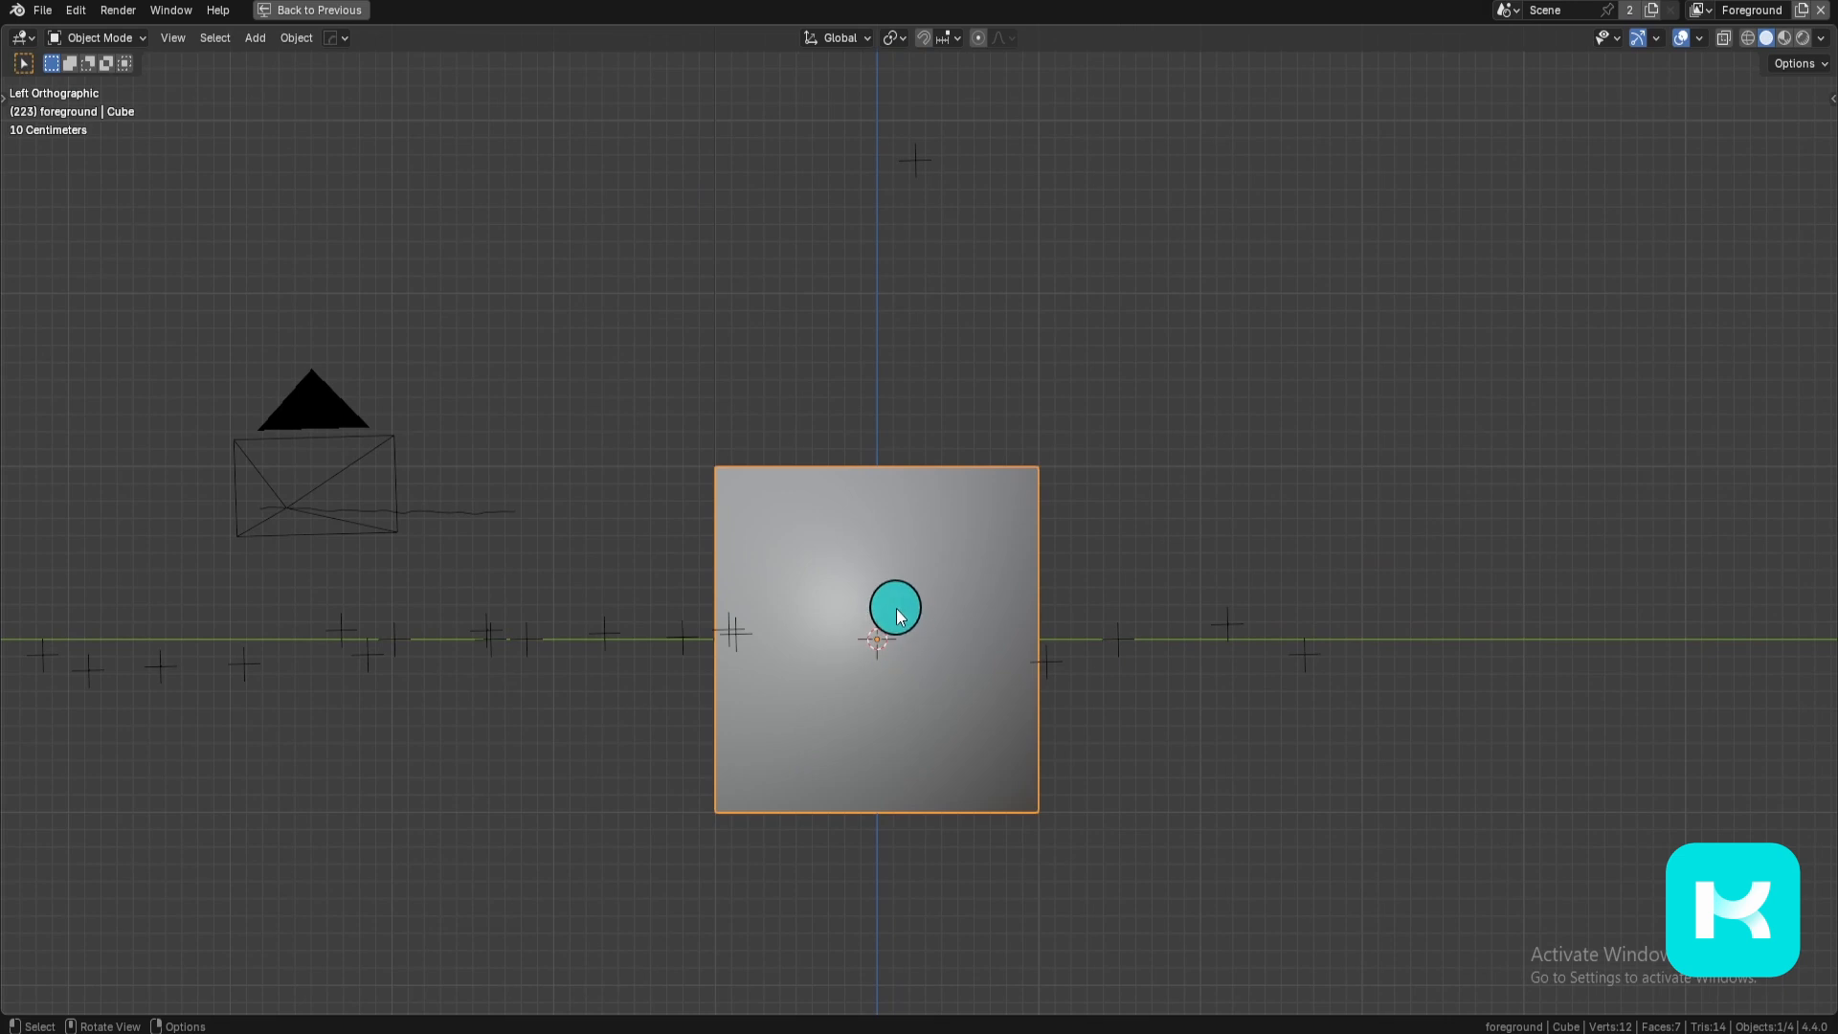
{"action": "key", "text": "g"}
{"action": "key", "text": "z"}
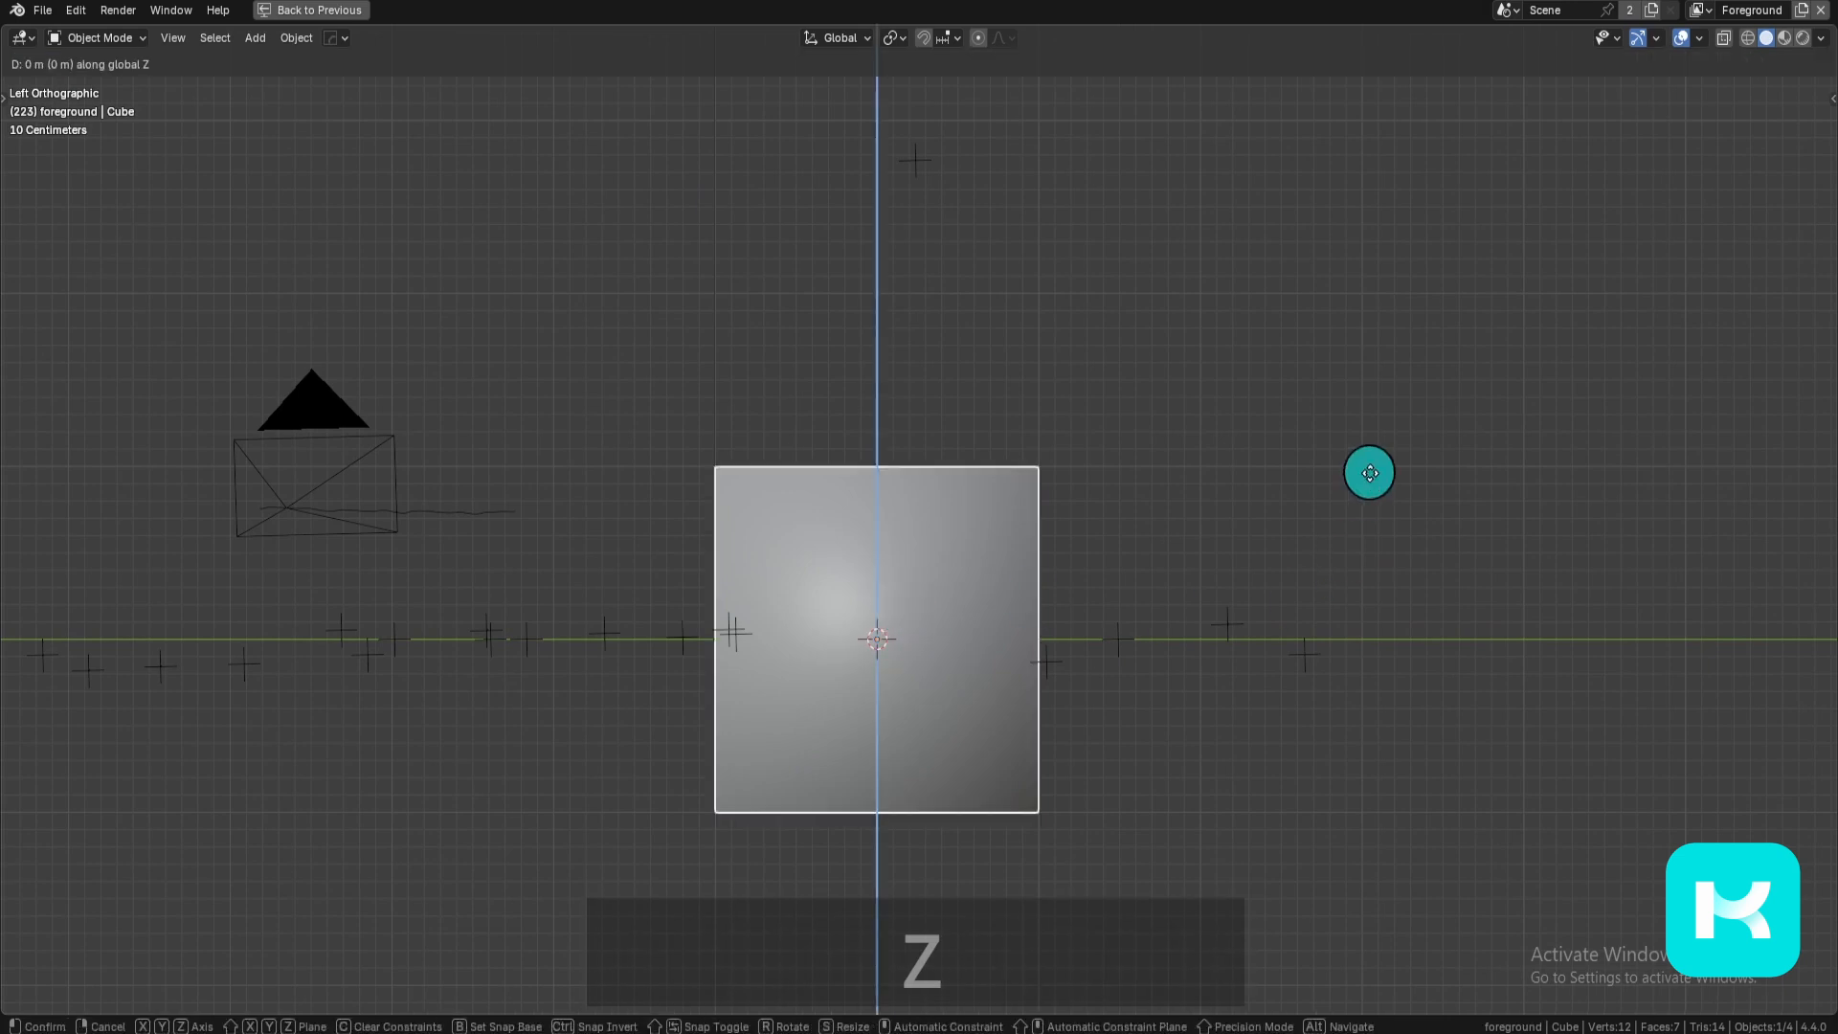
{"action": "key", "text": "1"}
{"action": "left_click", "coordinate": [1370, 473]}
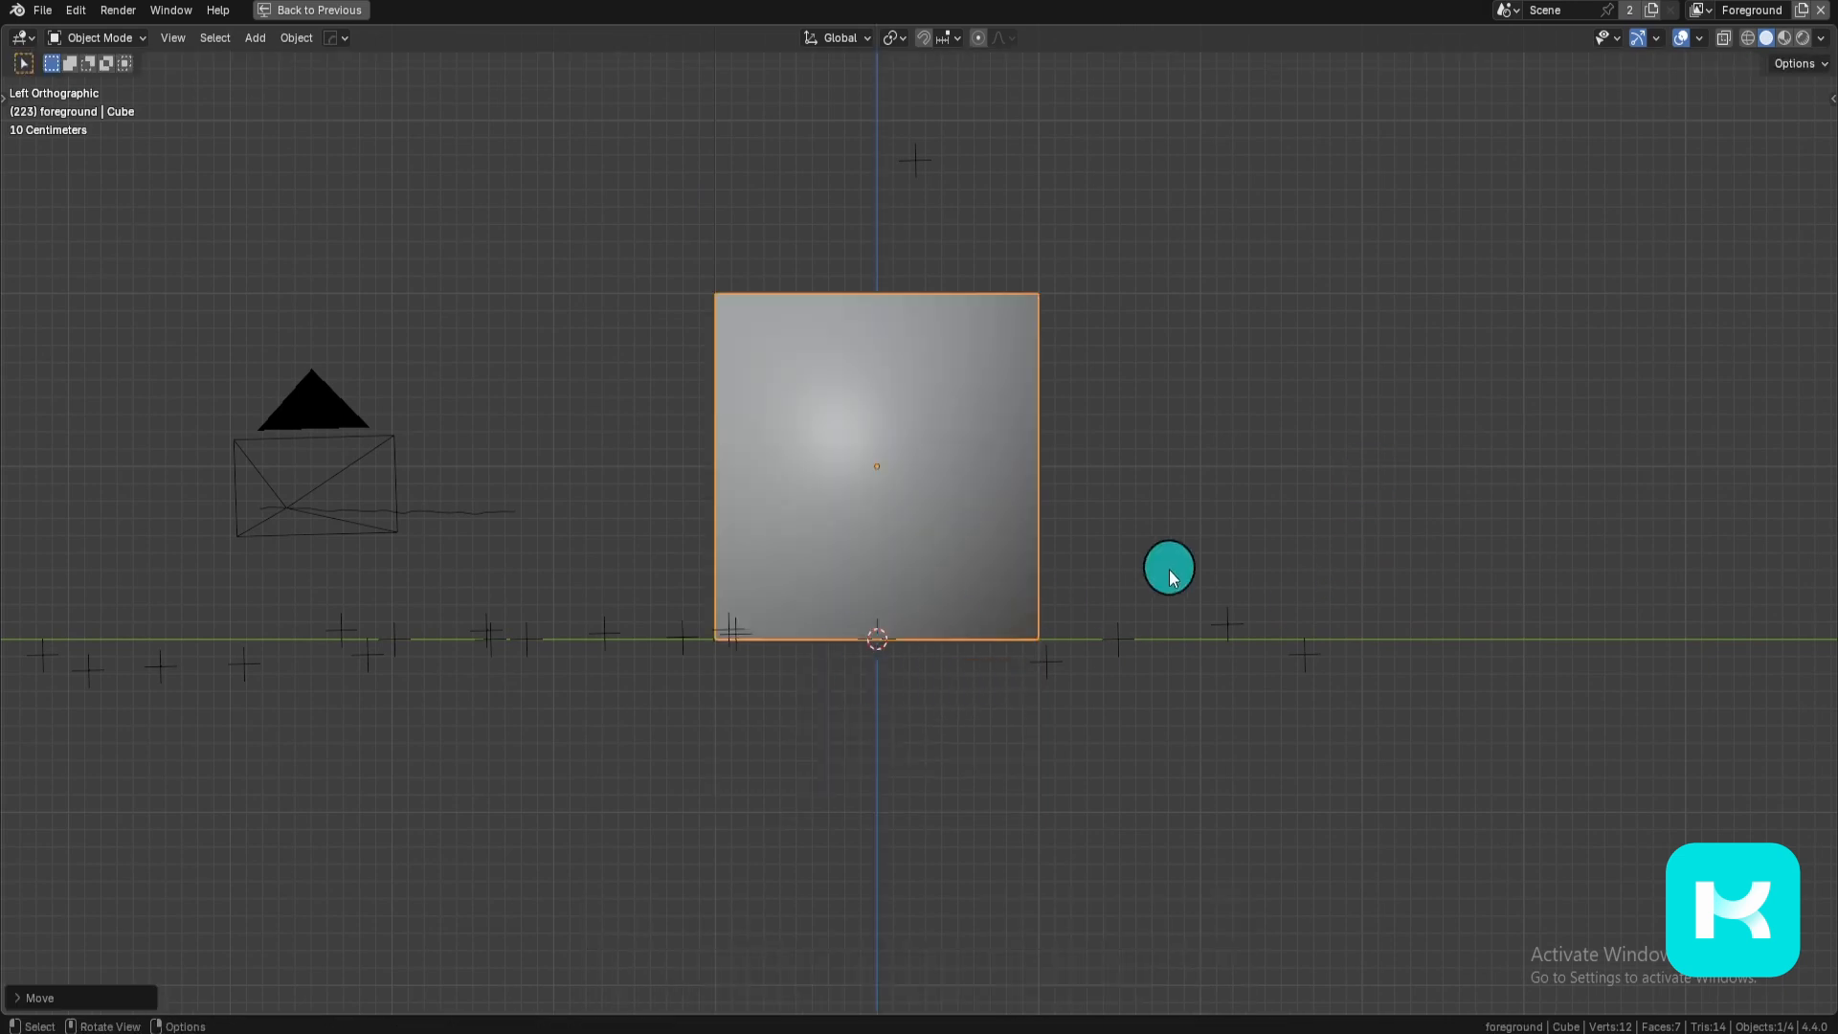
Step: Apply all transforms to the raised cube
{"action": "middle_click_drag", "start_coordinate": [1207, 520], "coordinate": [1202, 492]}
{"action": "key", "text": "ctrl+a"}
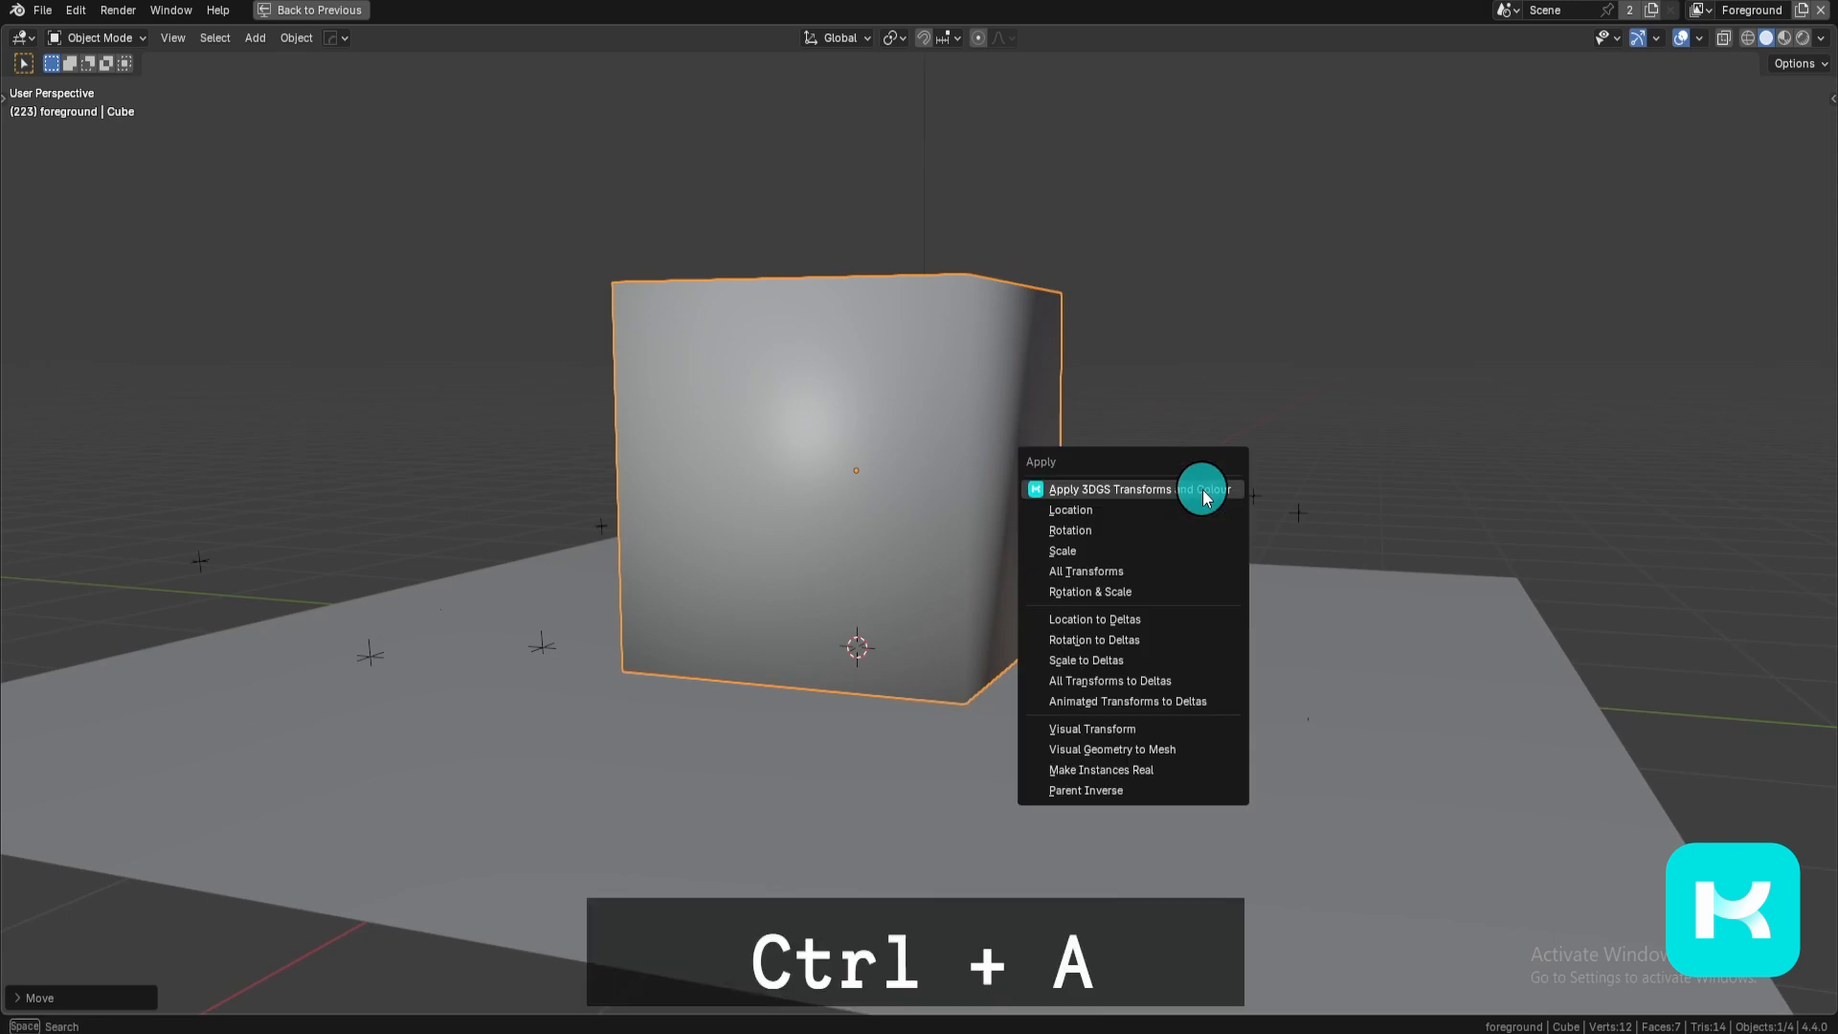
{"action": "left_click", "coordinate": [1202, 572]}
{"action": "key", "text": "ctrl+KP_3"}
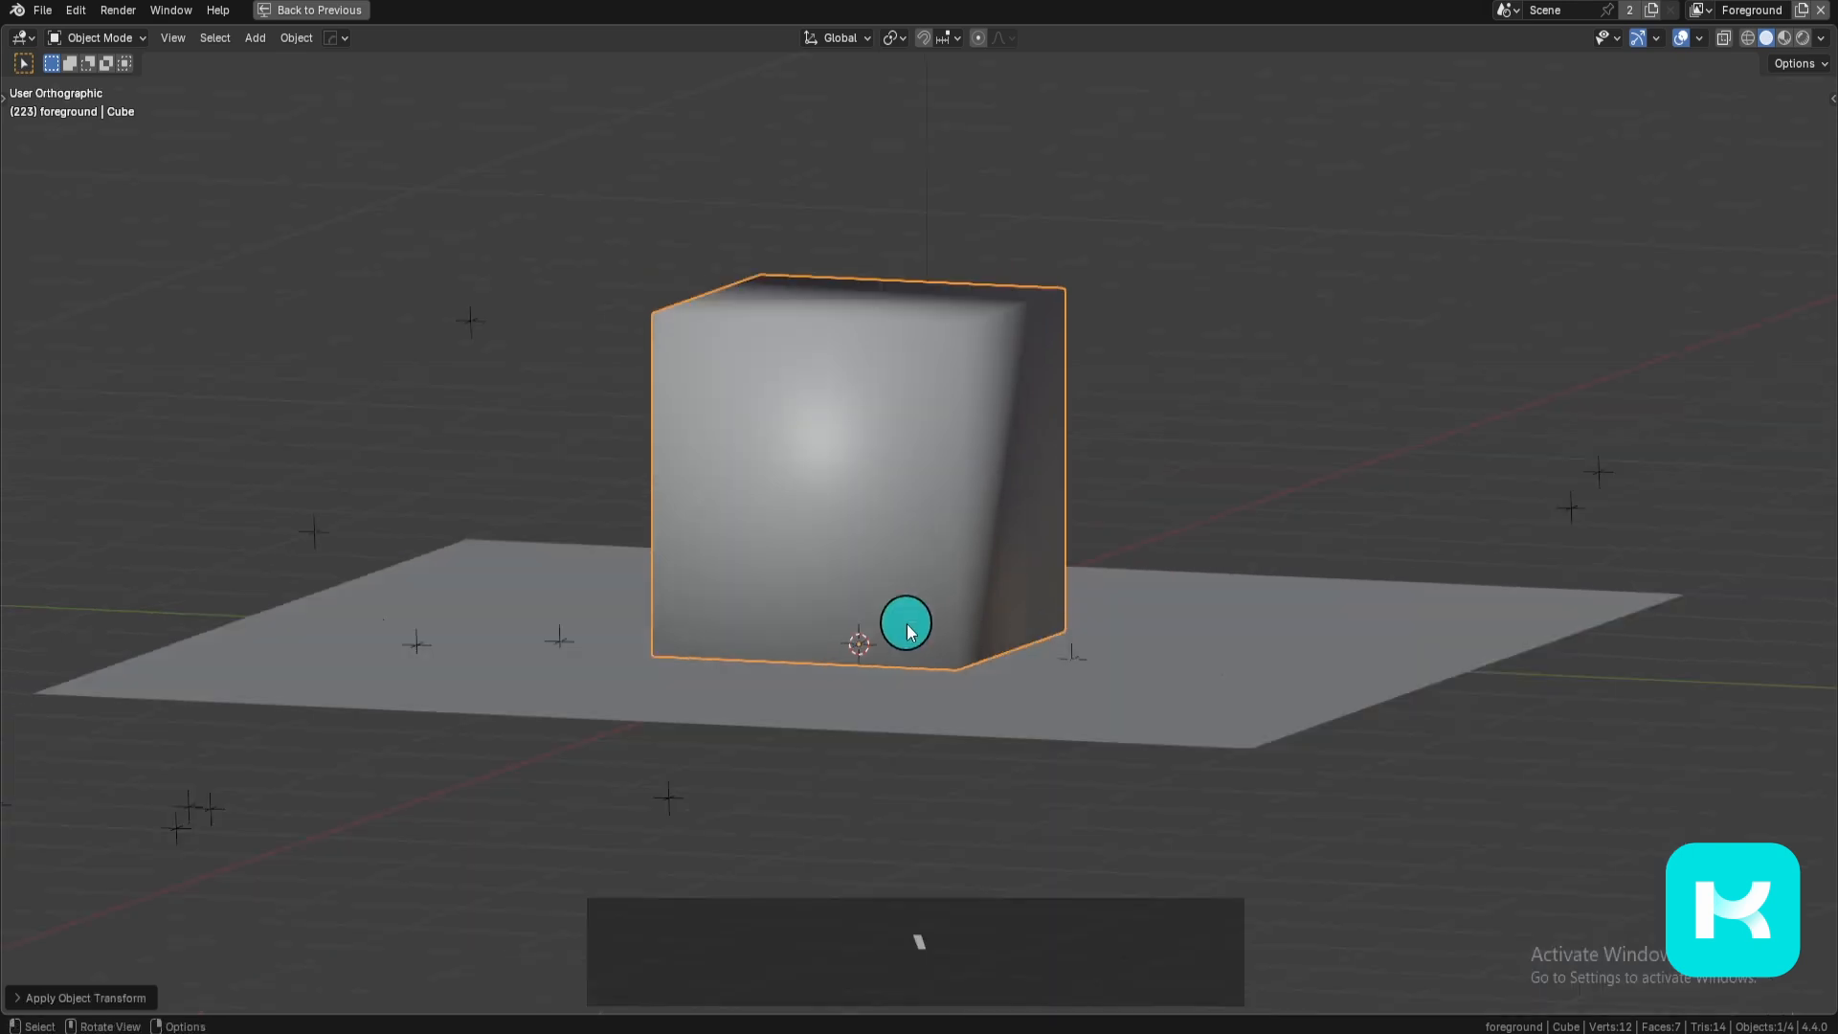
{"action": "middle_click_drag", "start_coordinate": [1096, 599], "coordinate": [1280, 624]}
{"action": "key", "text": "g"}
{"action": "key", "text": "x"}
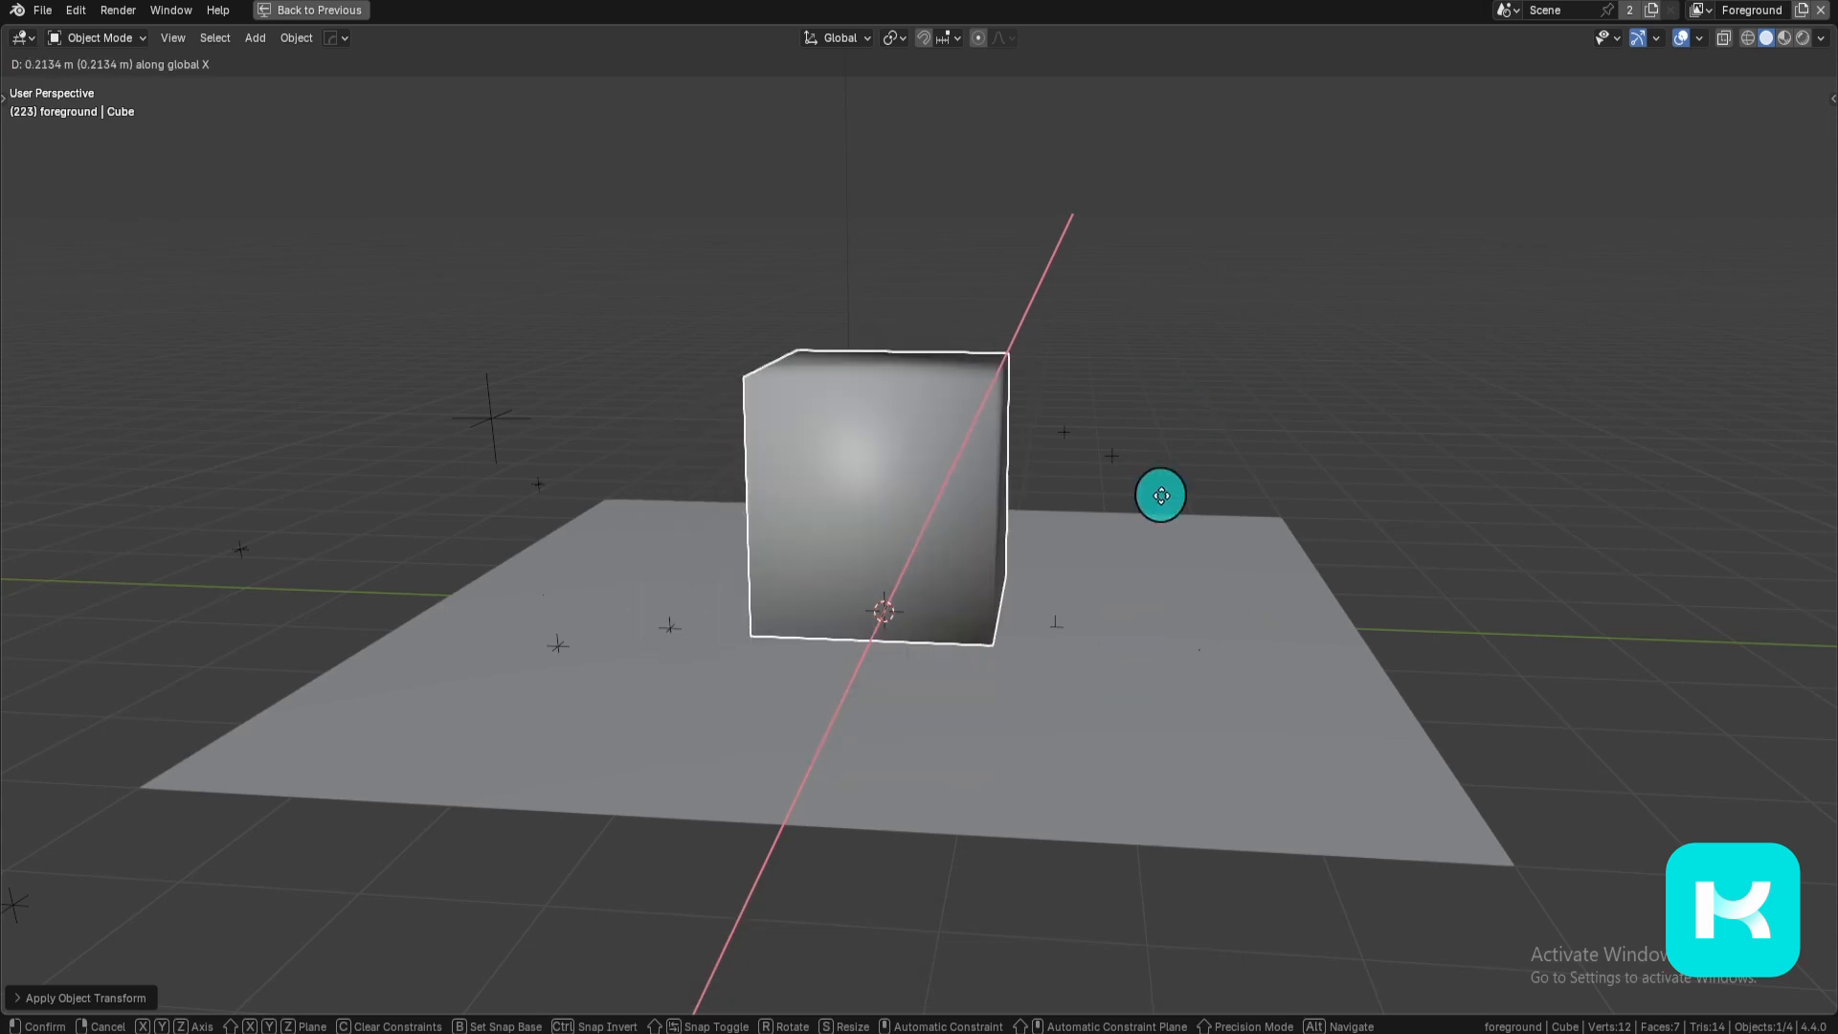
{"action": "key", "text": "g"}
{"action": "key", "text": "y"}
{"action": "left_click", "coordinate": [1297, 652]}
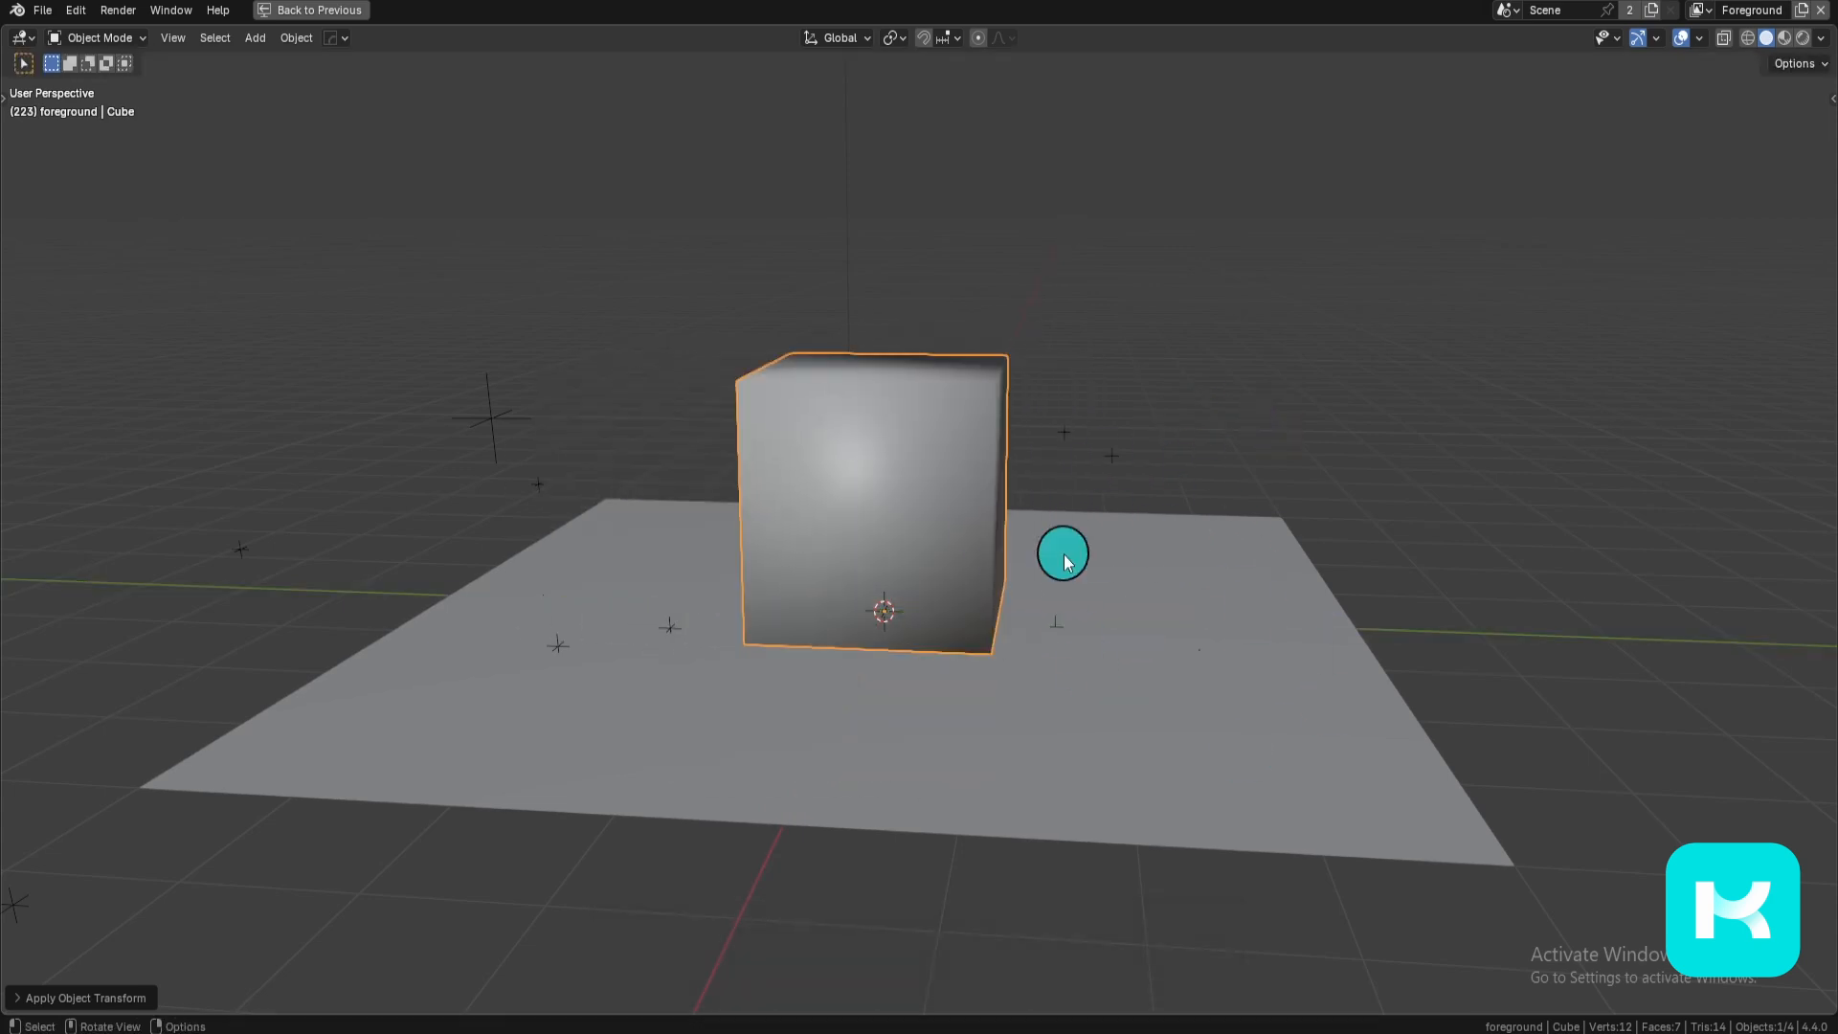
Step: Hide the ground plane while looking through the camera
{"action": "key", "text": "KP_0"}
{"action": "left_click", "coordinate": [1314, 802]}
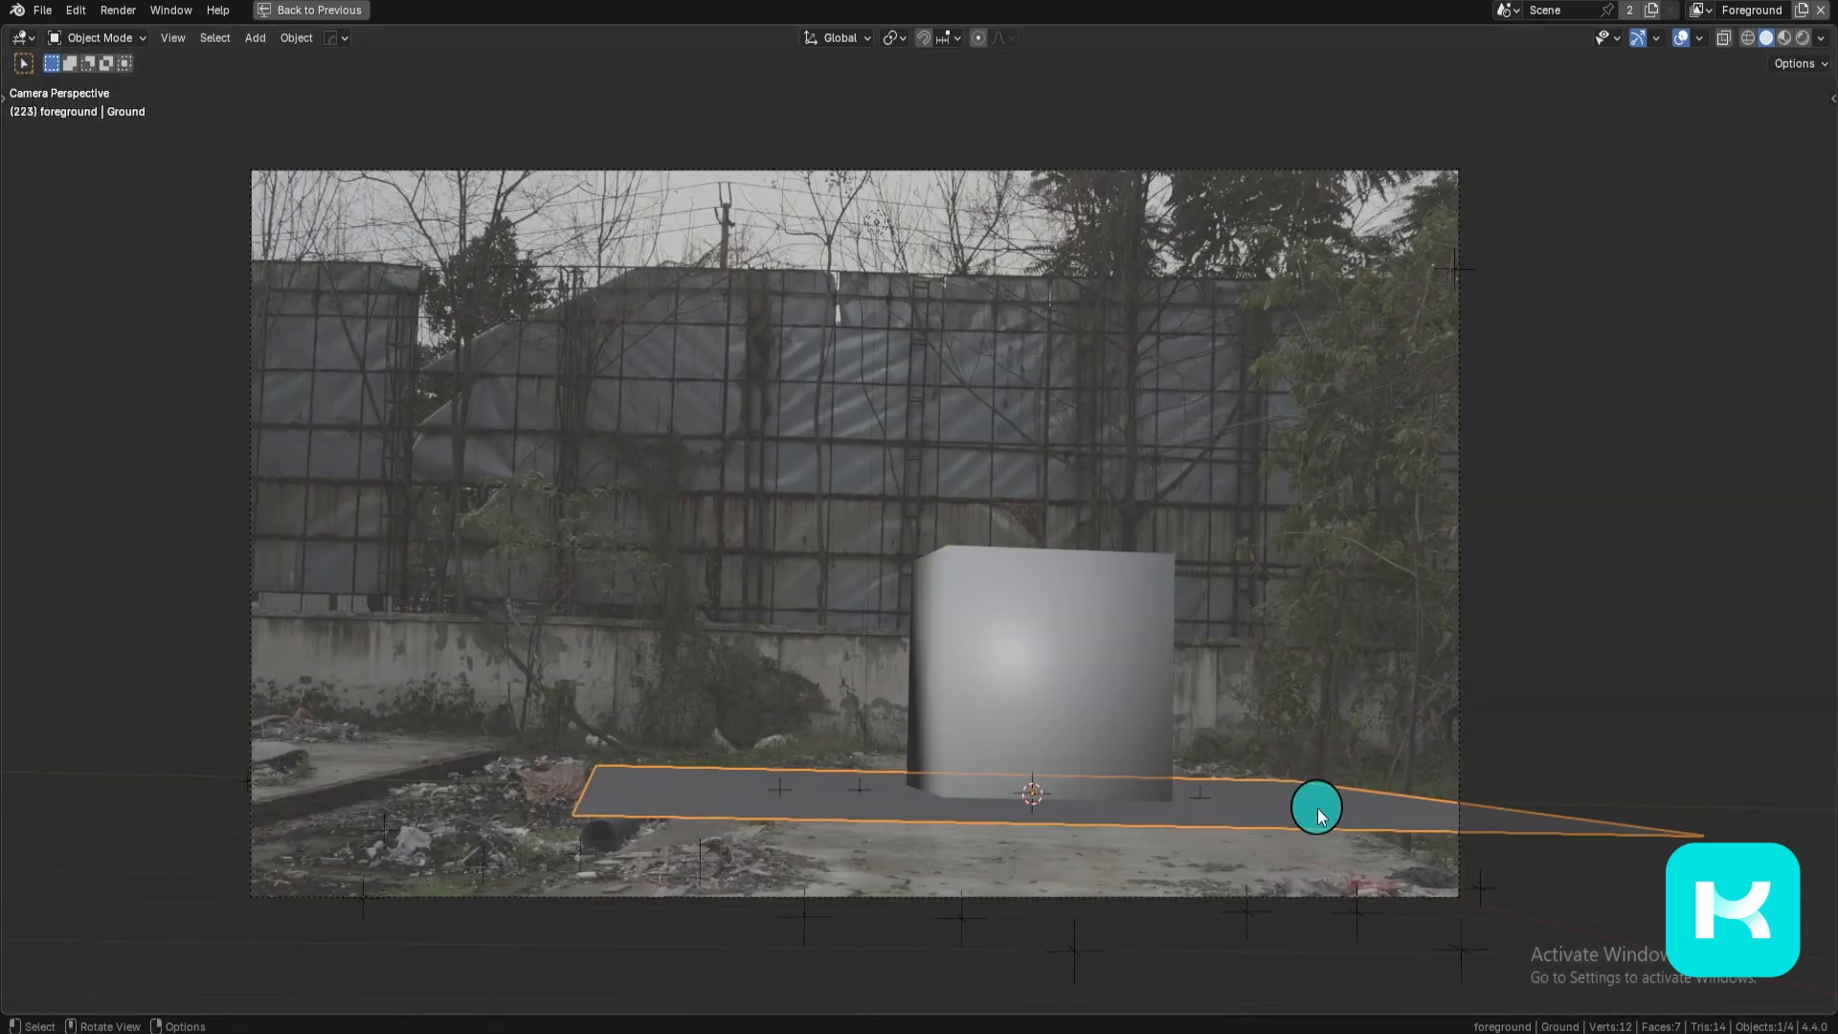
{"action": "key", "text": "h"}
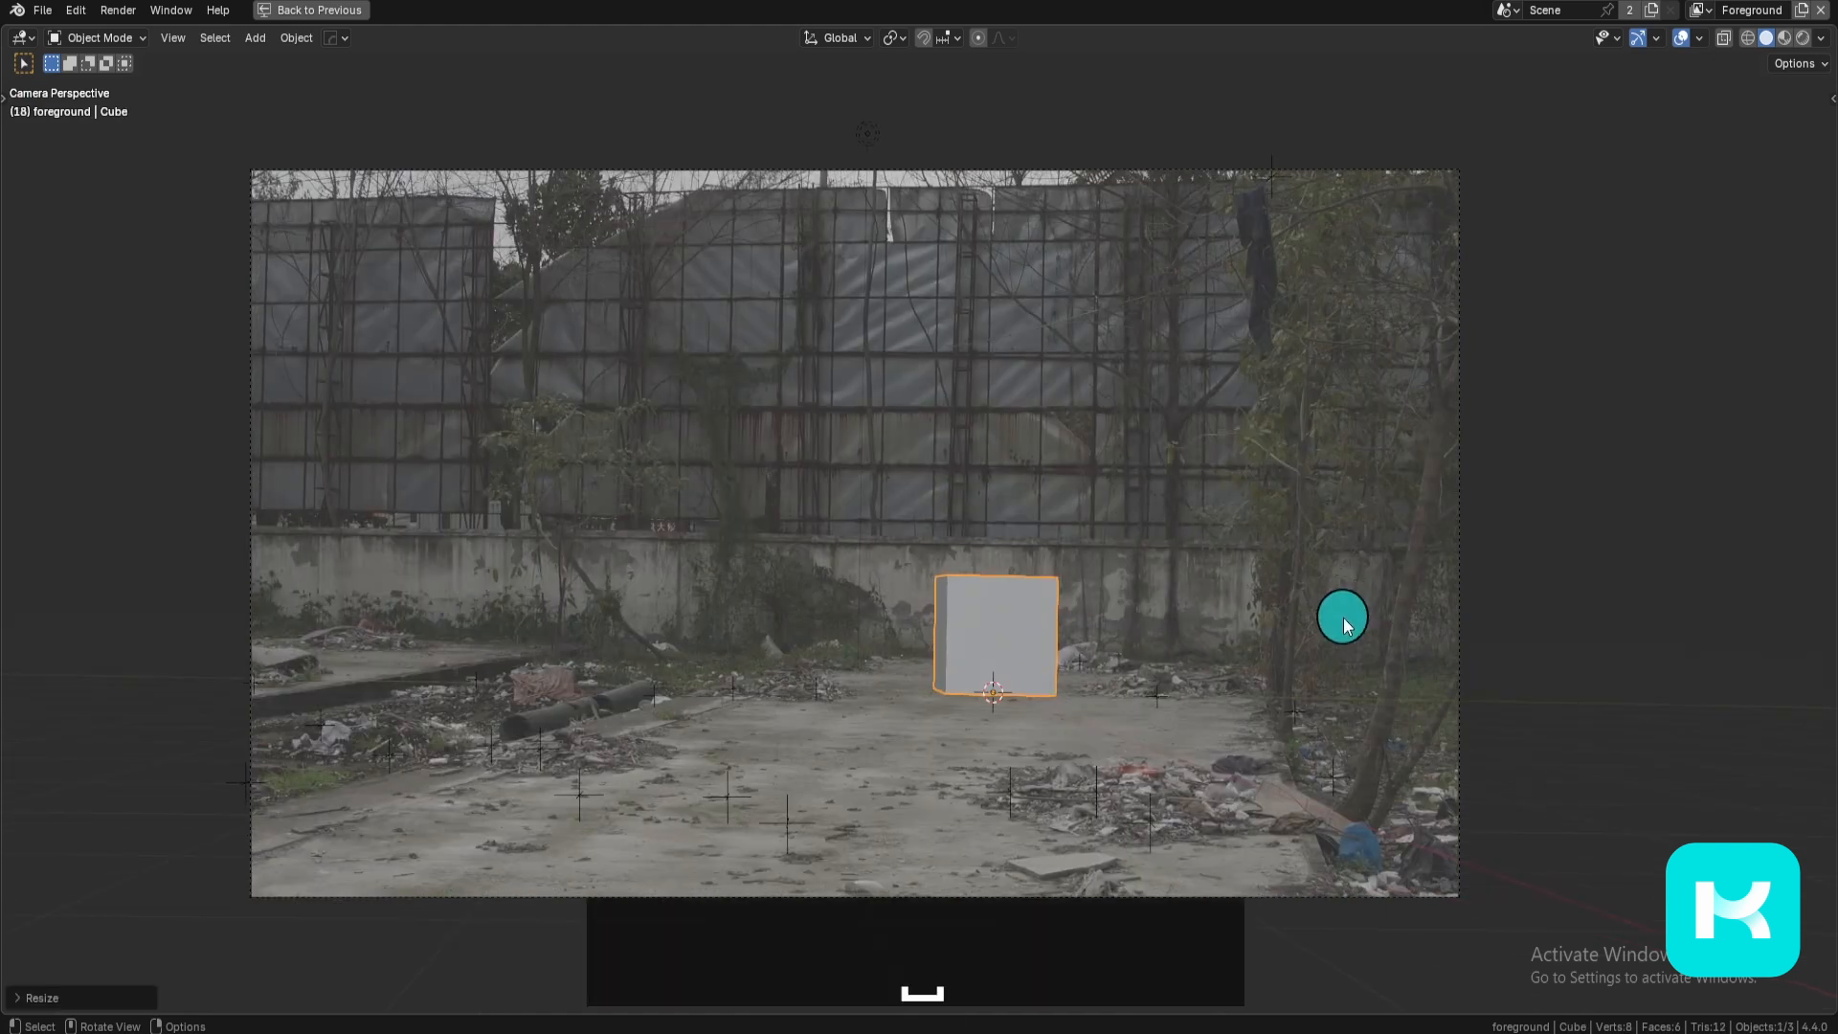
Step: Duplicate the cube three times from the top view, spreading the copies around the scene origin
{"action": "middle_click_drag", "start_coordinate": [1342, 616], "coordinate": [1223, 316]}
{"action": "key", "text": "KP_7"}
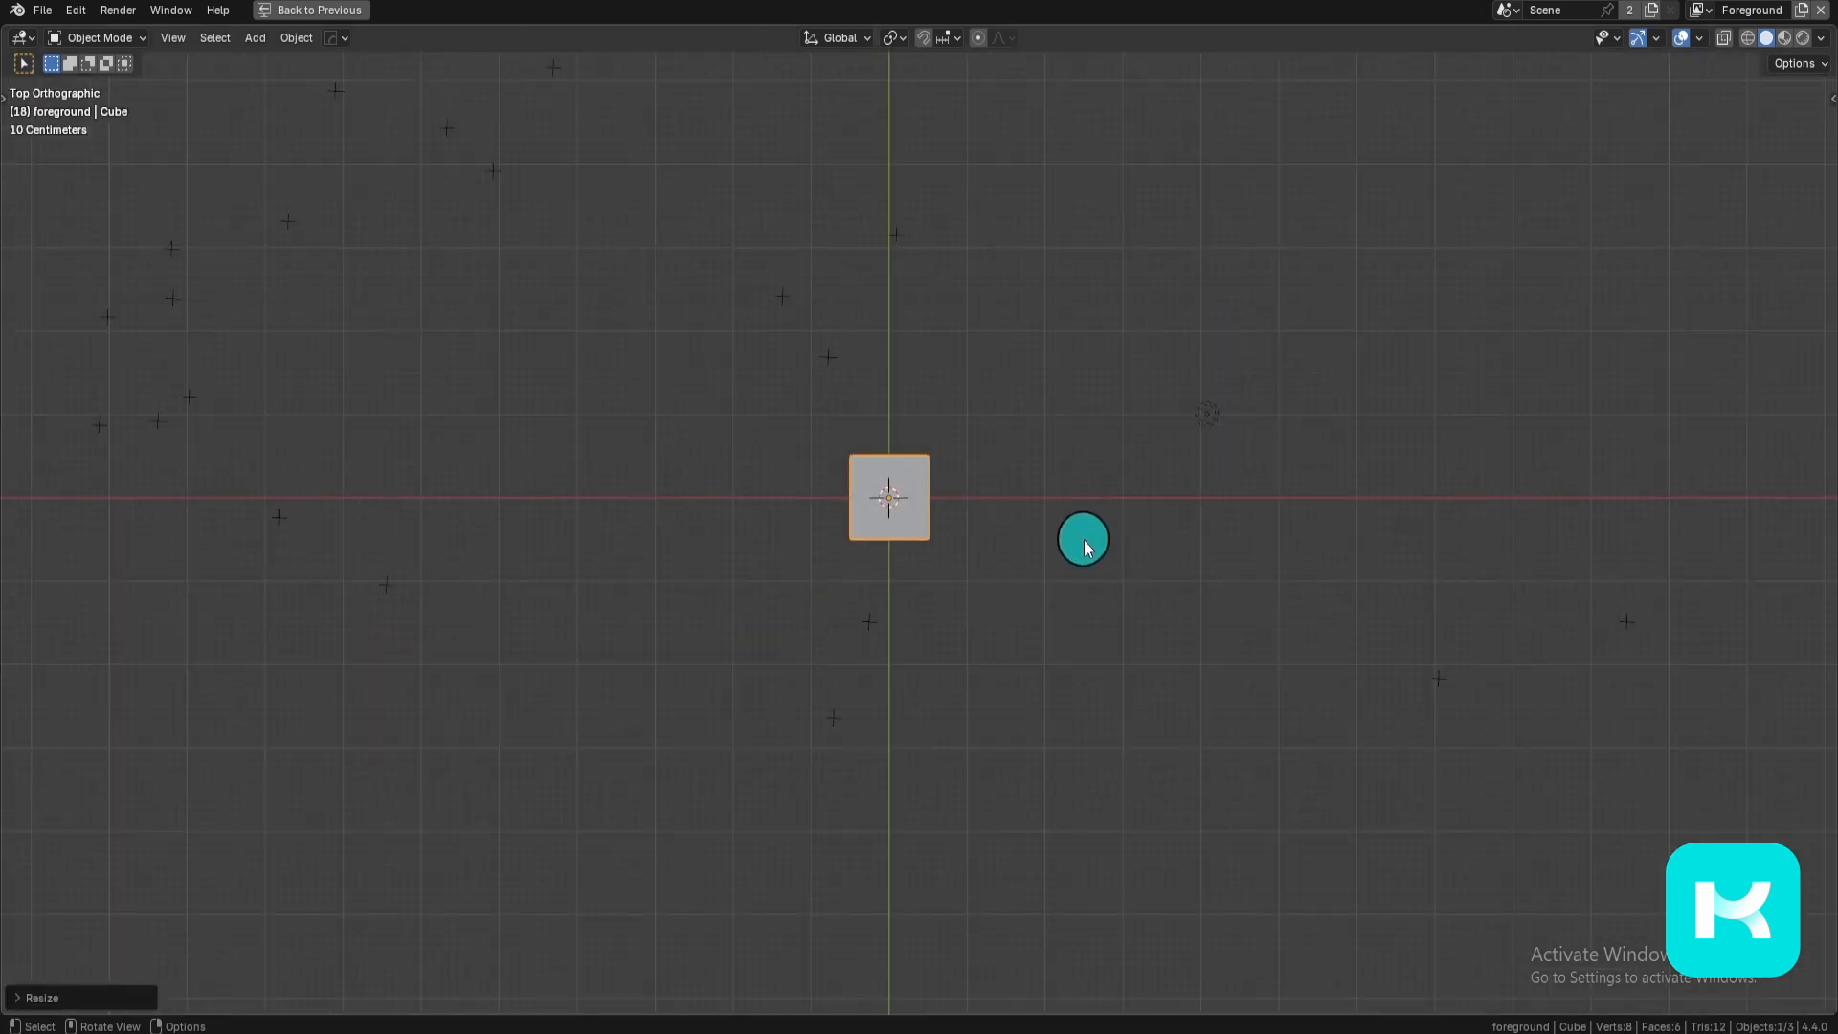
{"action": "scroll", "coordinate": [938, 394], "scroll_direction": "up", "scroll_amount": 1}
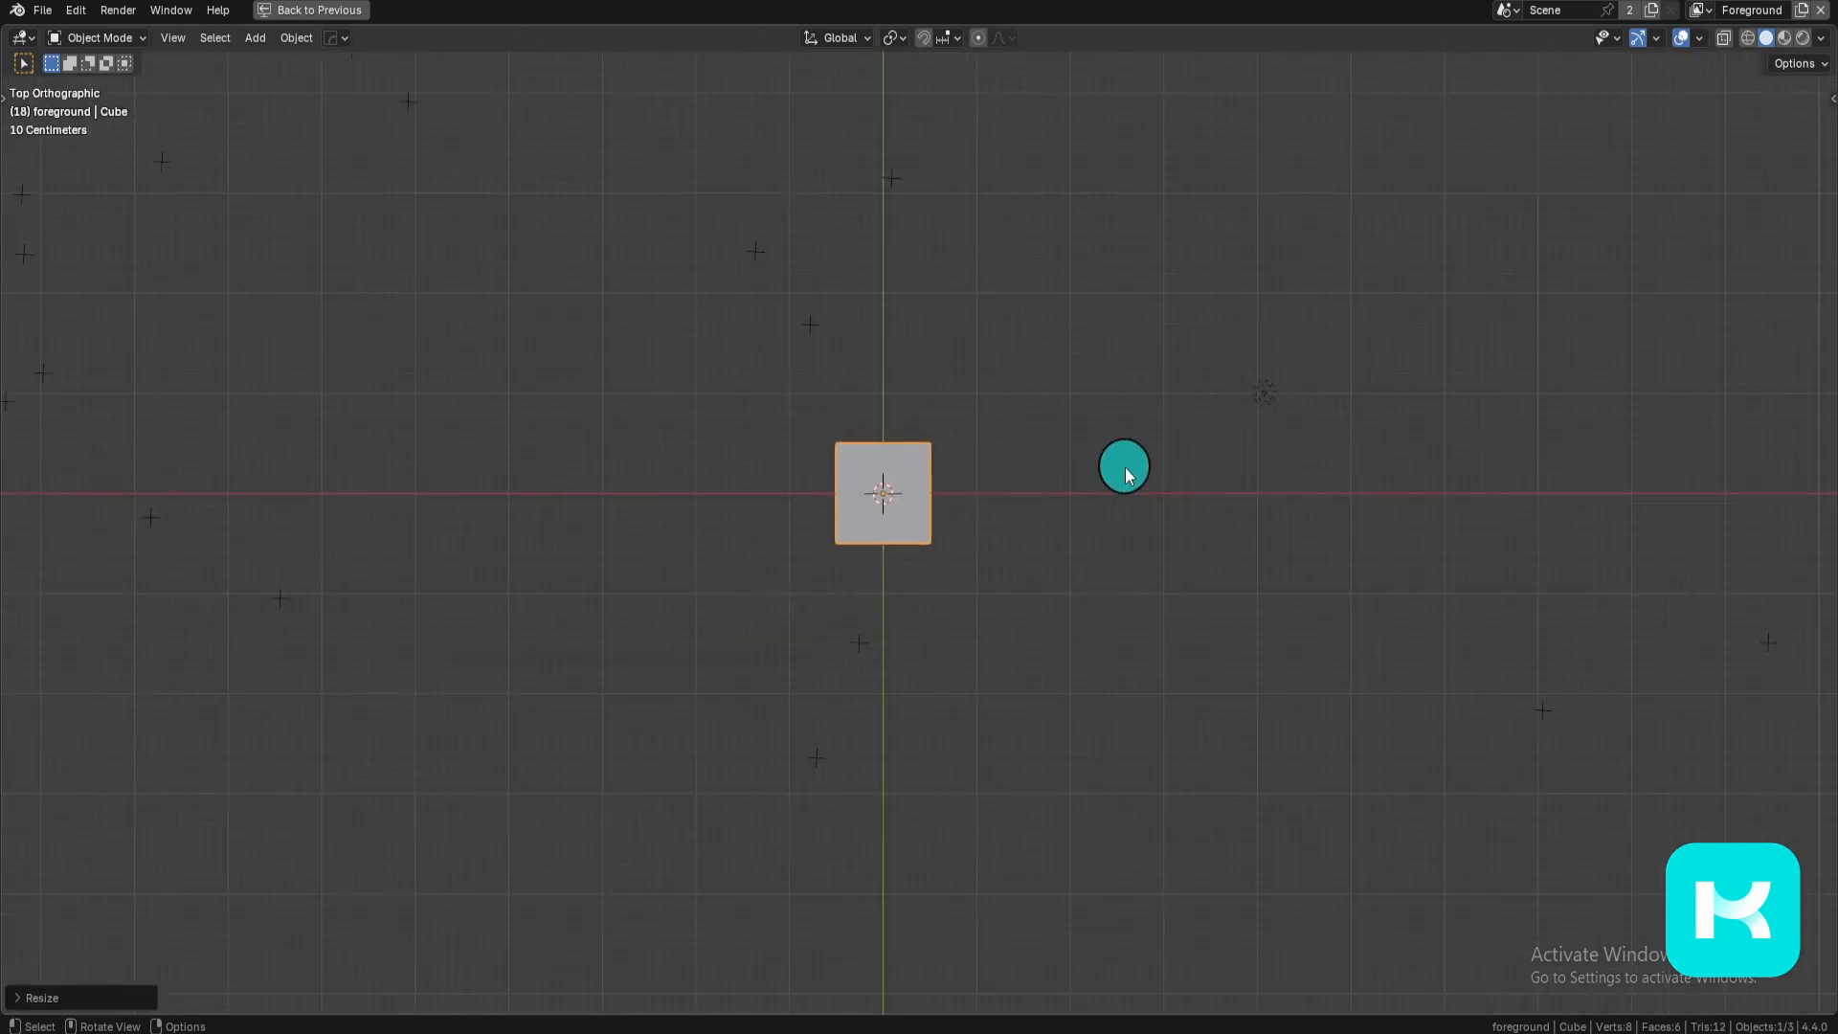
{"action": "key", "text": "shift+d"}
{"action": "left_click", "coordinate": [1009, 566]}
{"action": "key", "text": "shift+d"}
{"action": "left_click", "coordinate": [1255, 595]}
{"action": "key", "text": "shift+d"}
Step: Scale one cube copy taller along Z, one larger and one smaller, and play the shot through the camera
{"action": "key", "text": "s"}
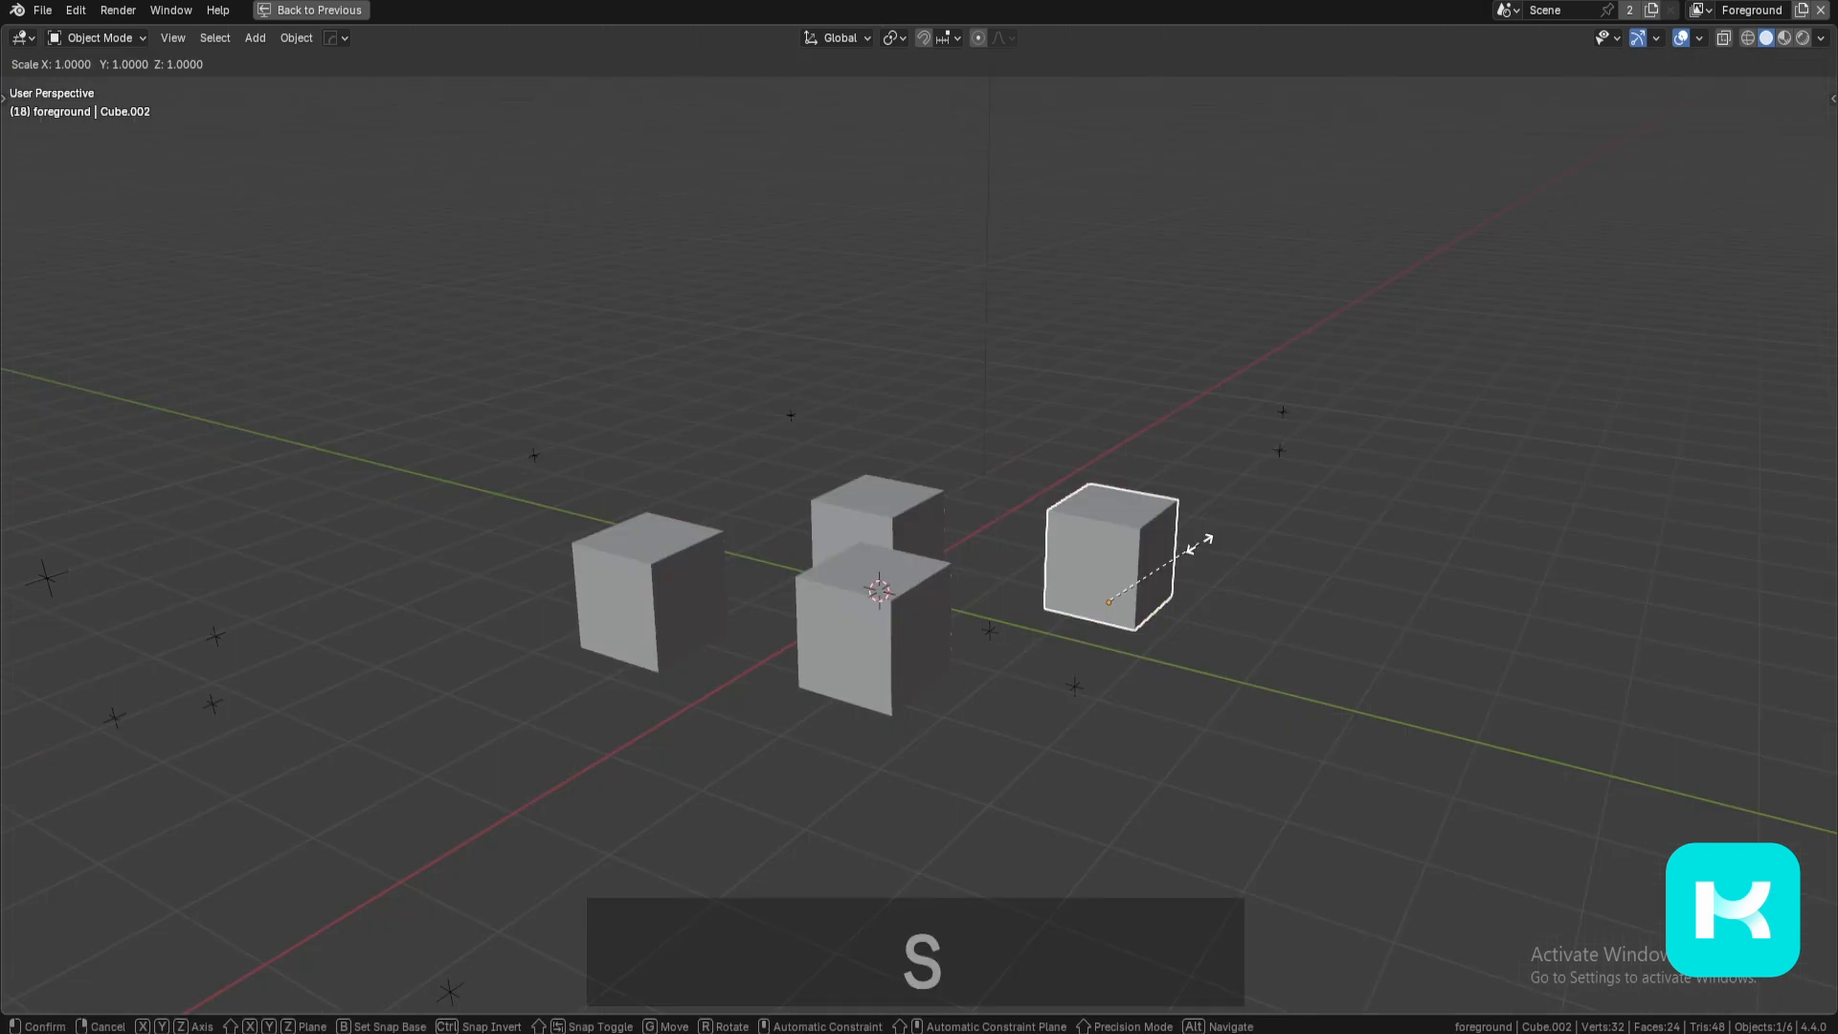
{"action": "key", "text": "z"}
{"action": "left_click", "coordinate": [1337, 500]}
{"action": "left_click", "coordinate": [645, 547]}
{"action": "key", "text": "s"}
{"action": "left_click", "coordinate": [1120, 574]}
{"action": "left_click", "coordinate": [876, 627]}
{"action": "key", "text": "s"}
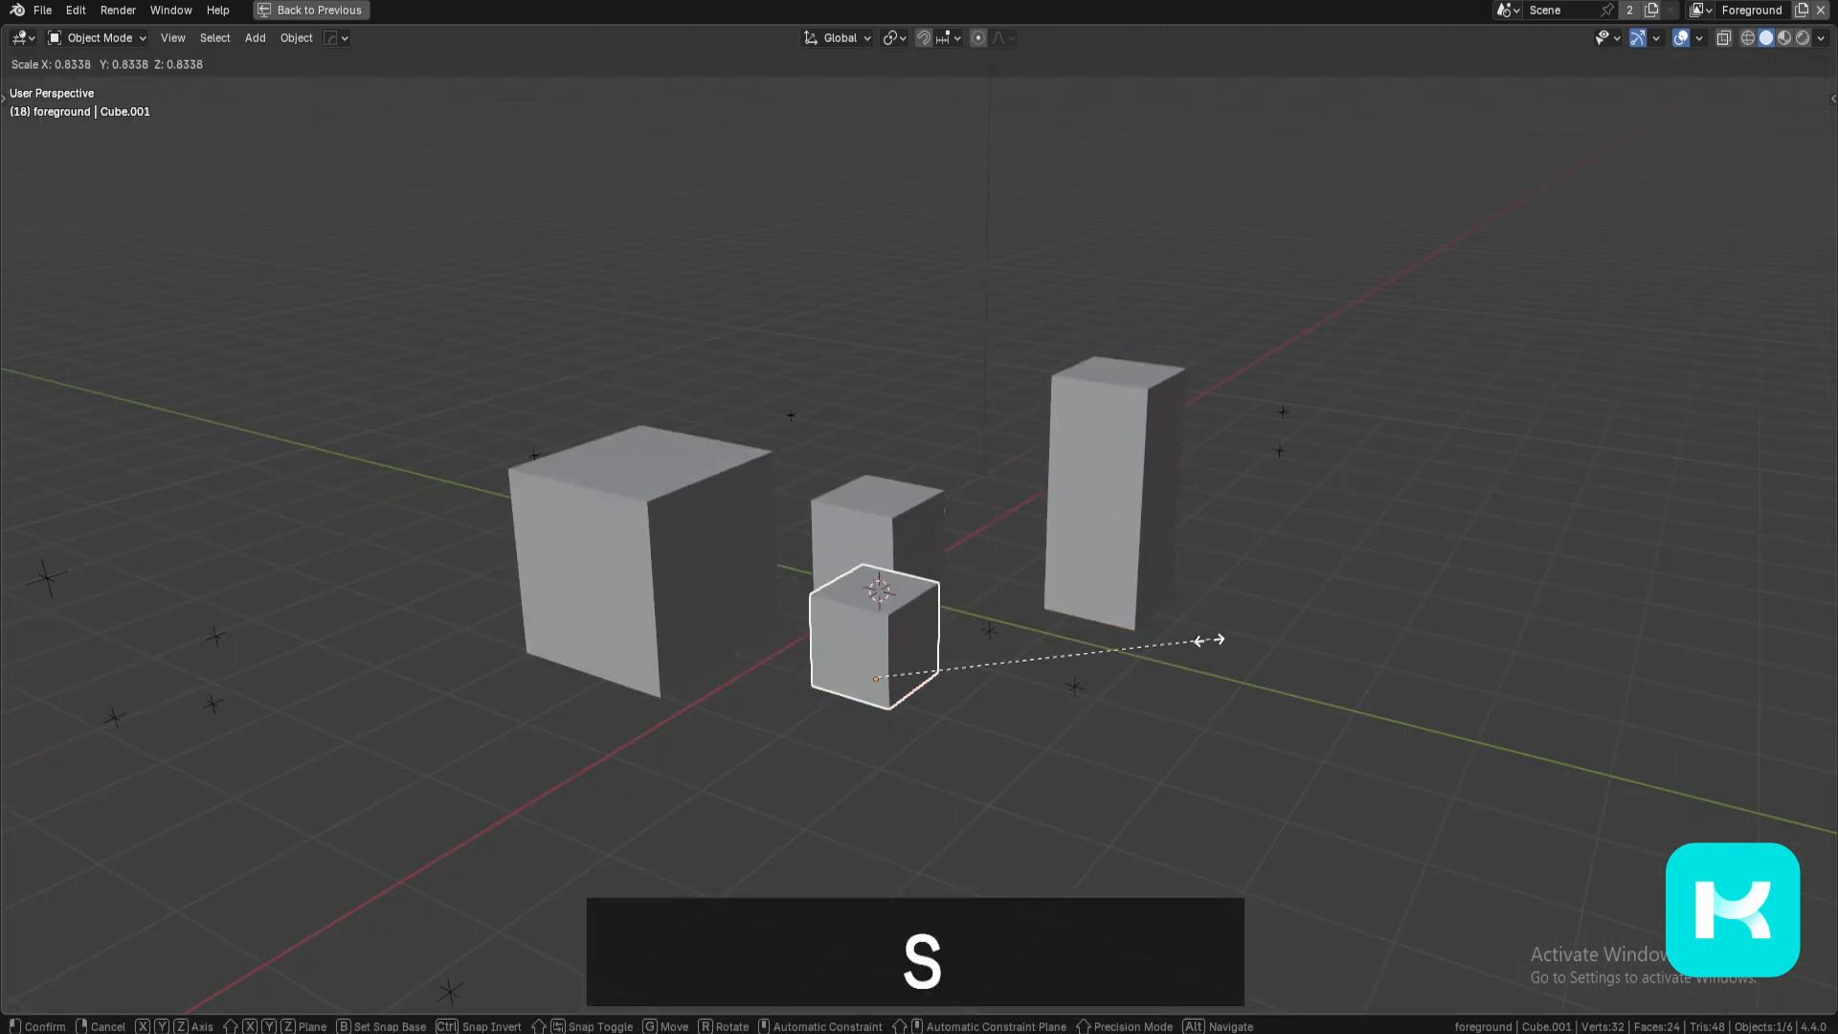
{"action": "left_click", "coordinate": [1071, 642]}
{"action": "key", "text": "KP_0"}
{"action": "key", "text": "space"}
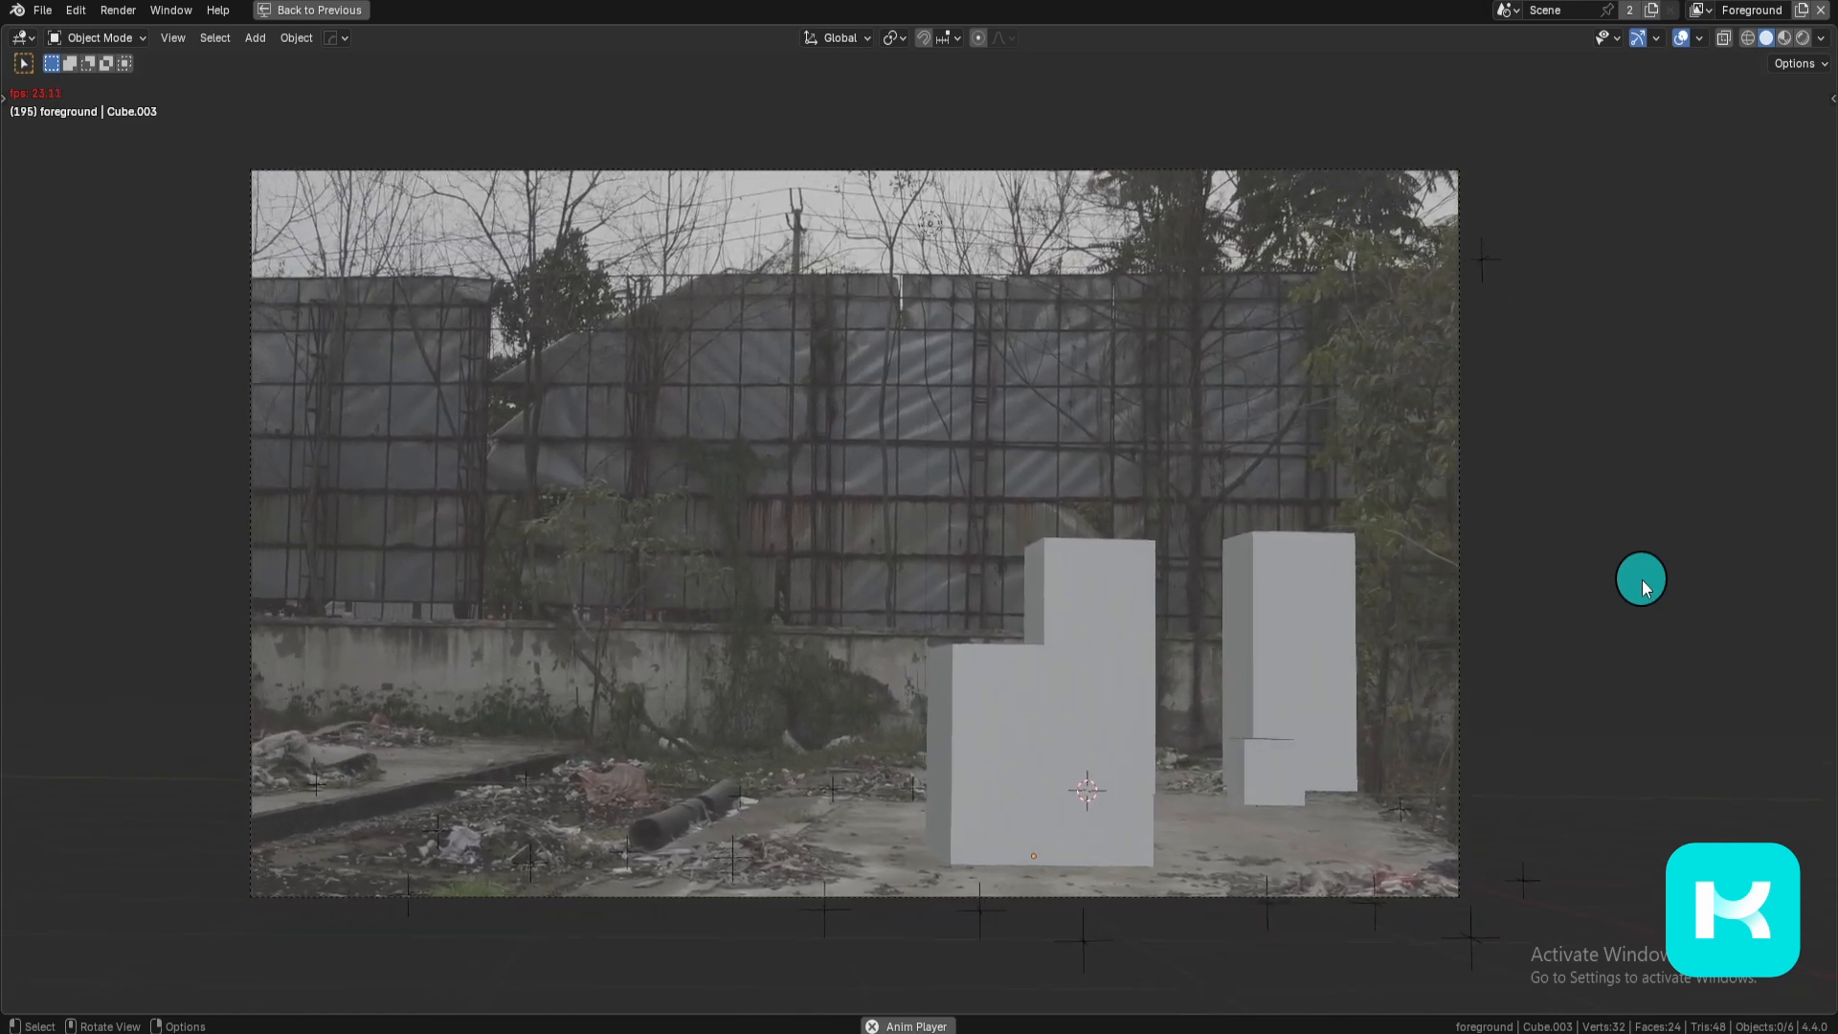
Step: Delete all the test cubes from the scene
{"action": "left_click", "coordinate": [1004, 814]}
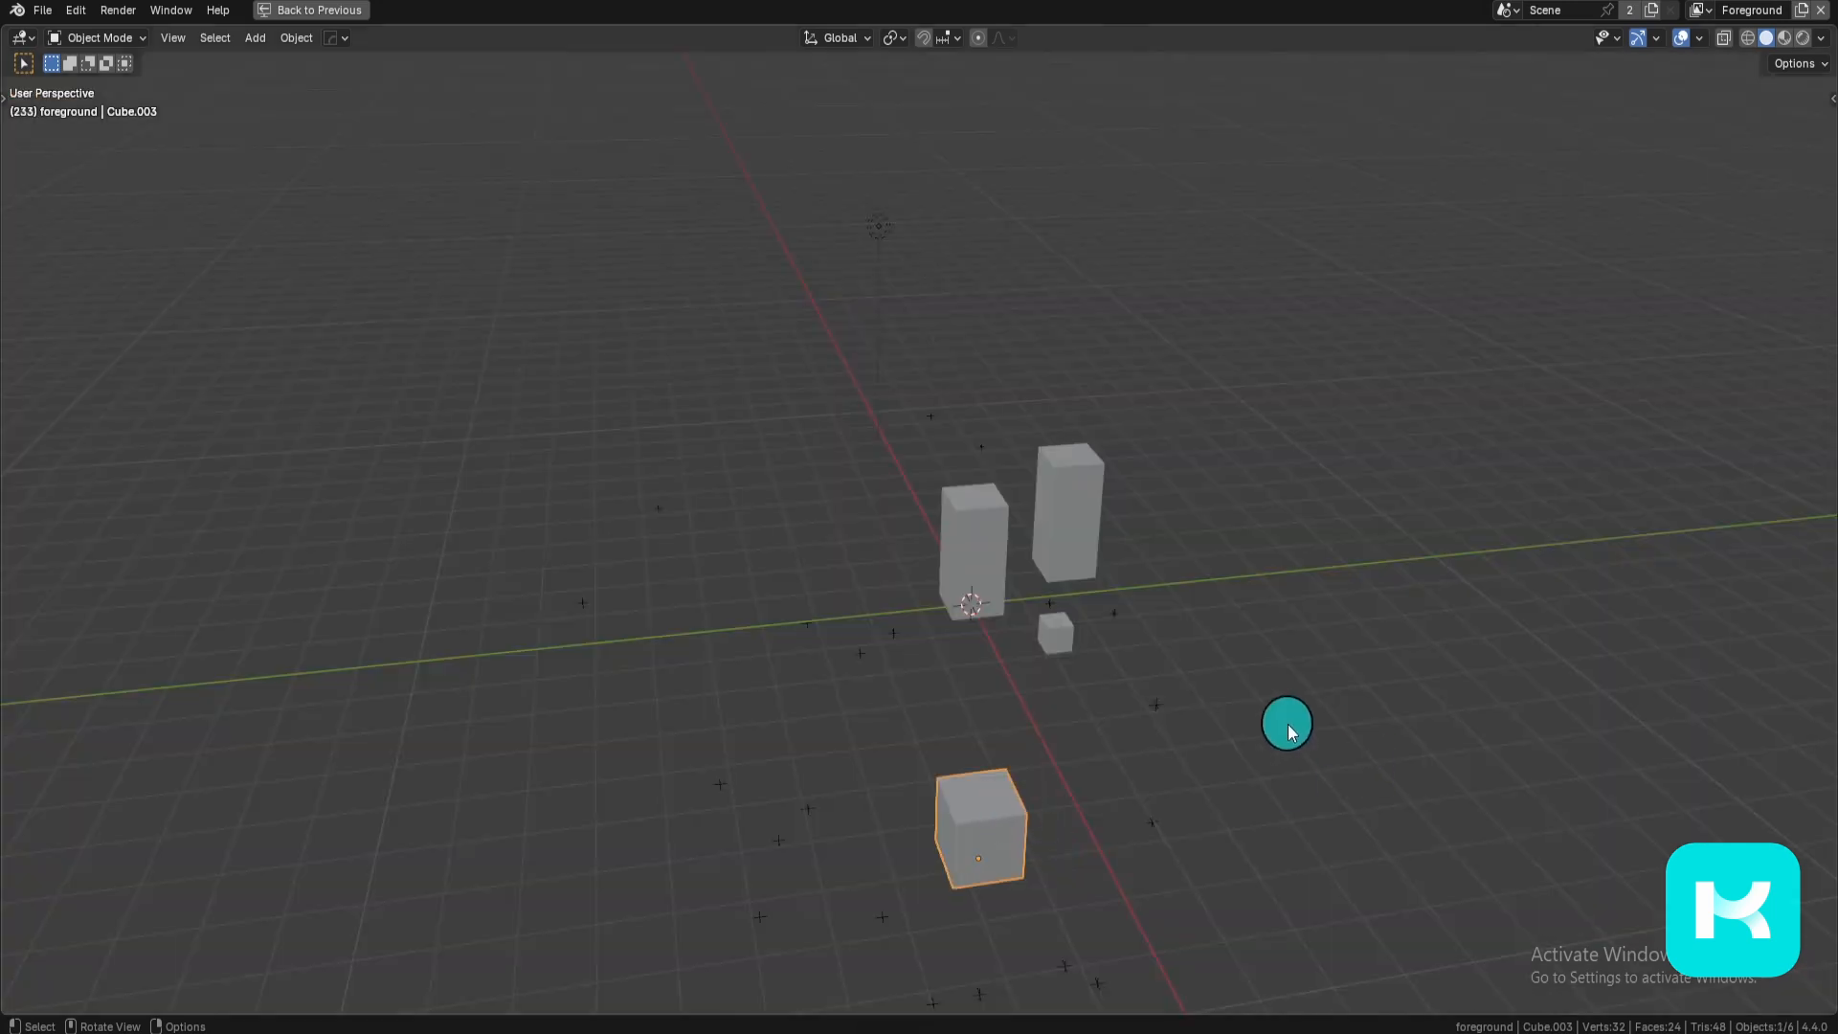
{"action": "key", "text": "x"}
{"action": "left_click", "coordinate": [1287, 724]}
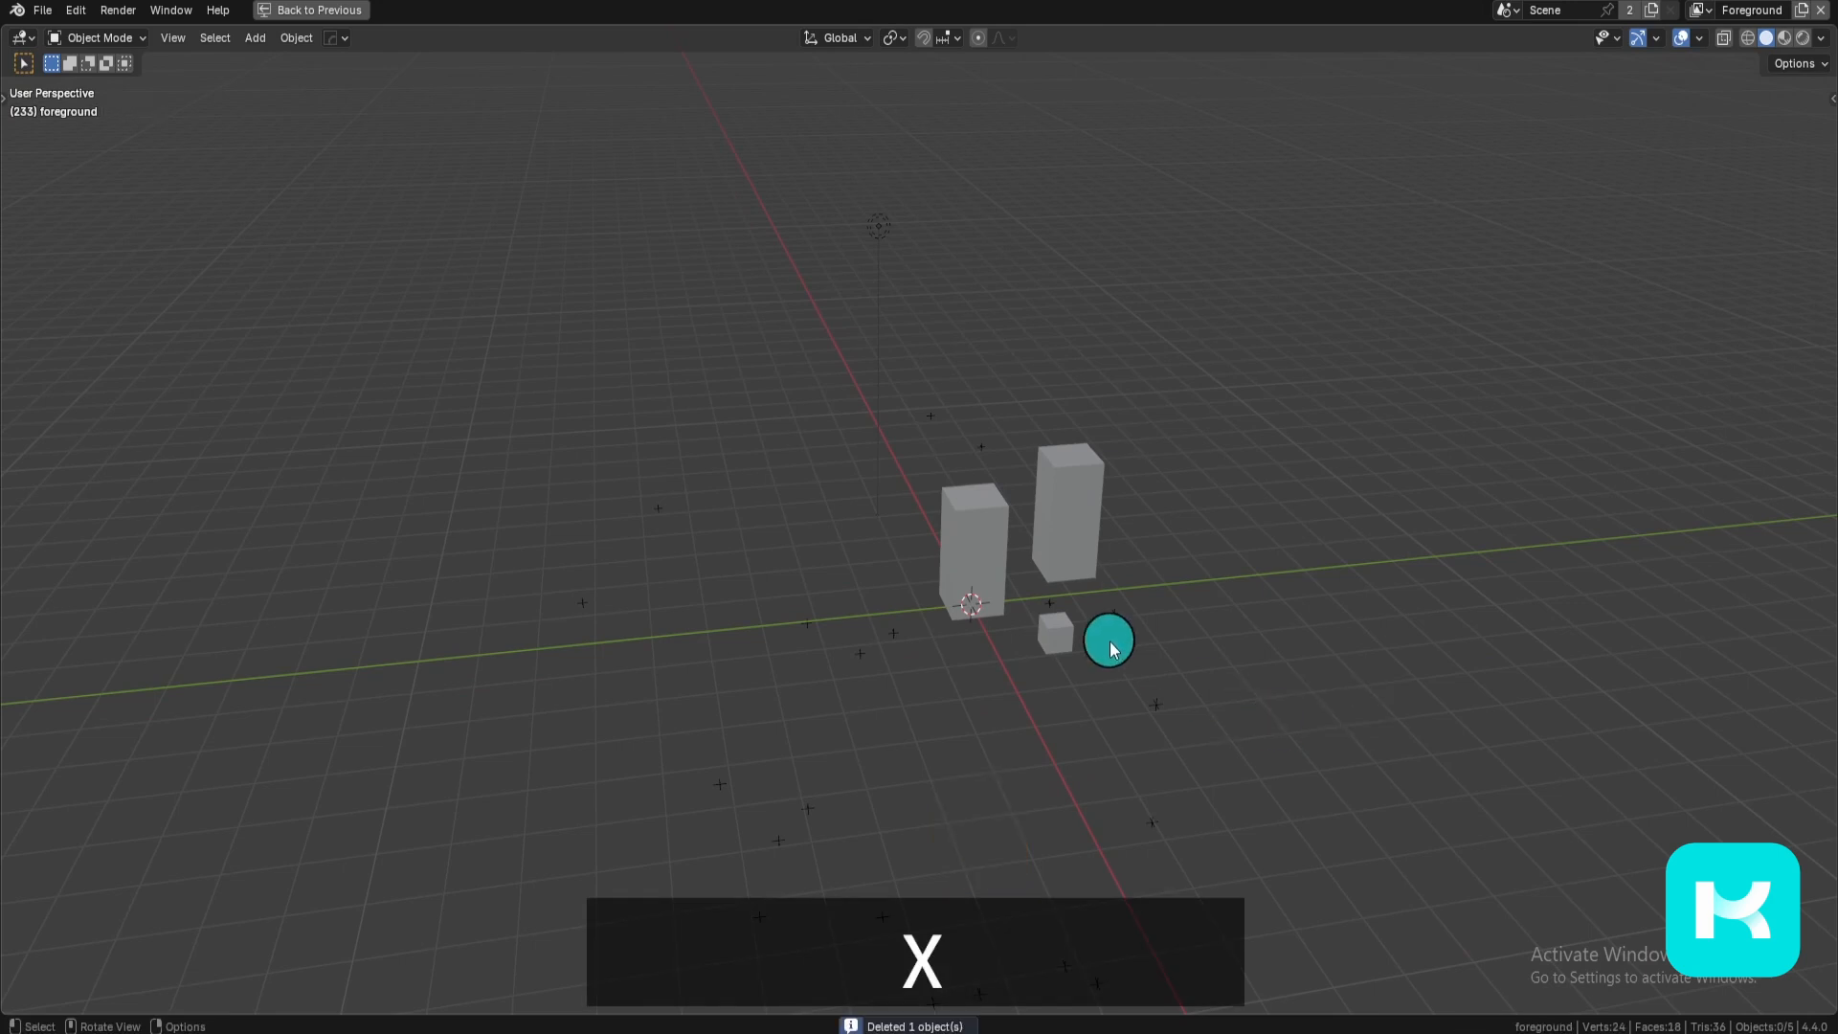
{"action": "key", "text": "x"}
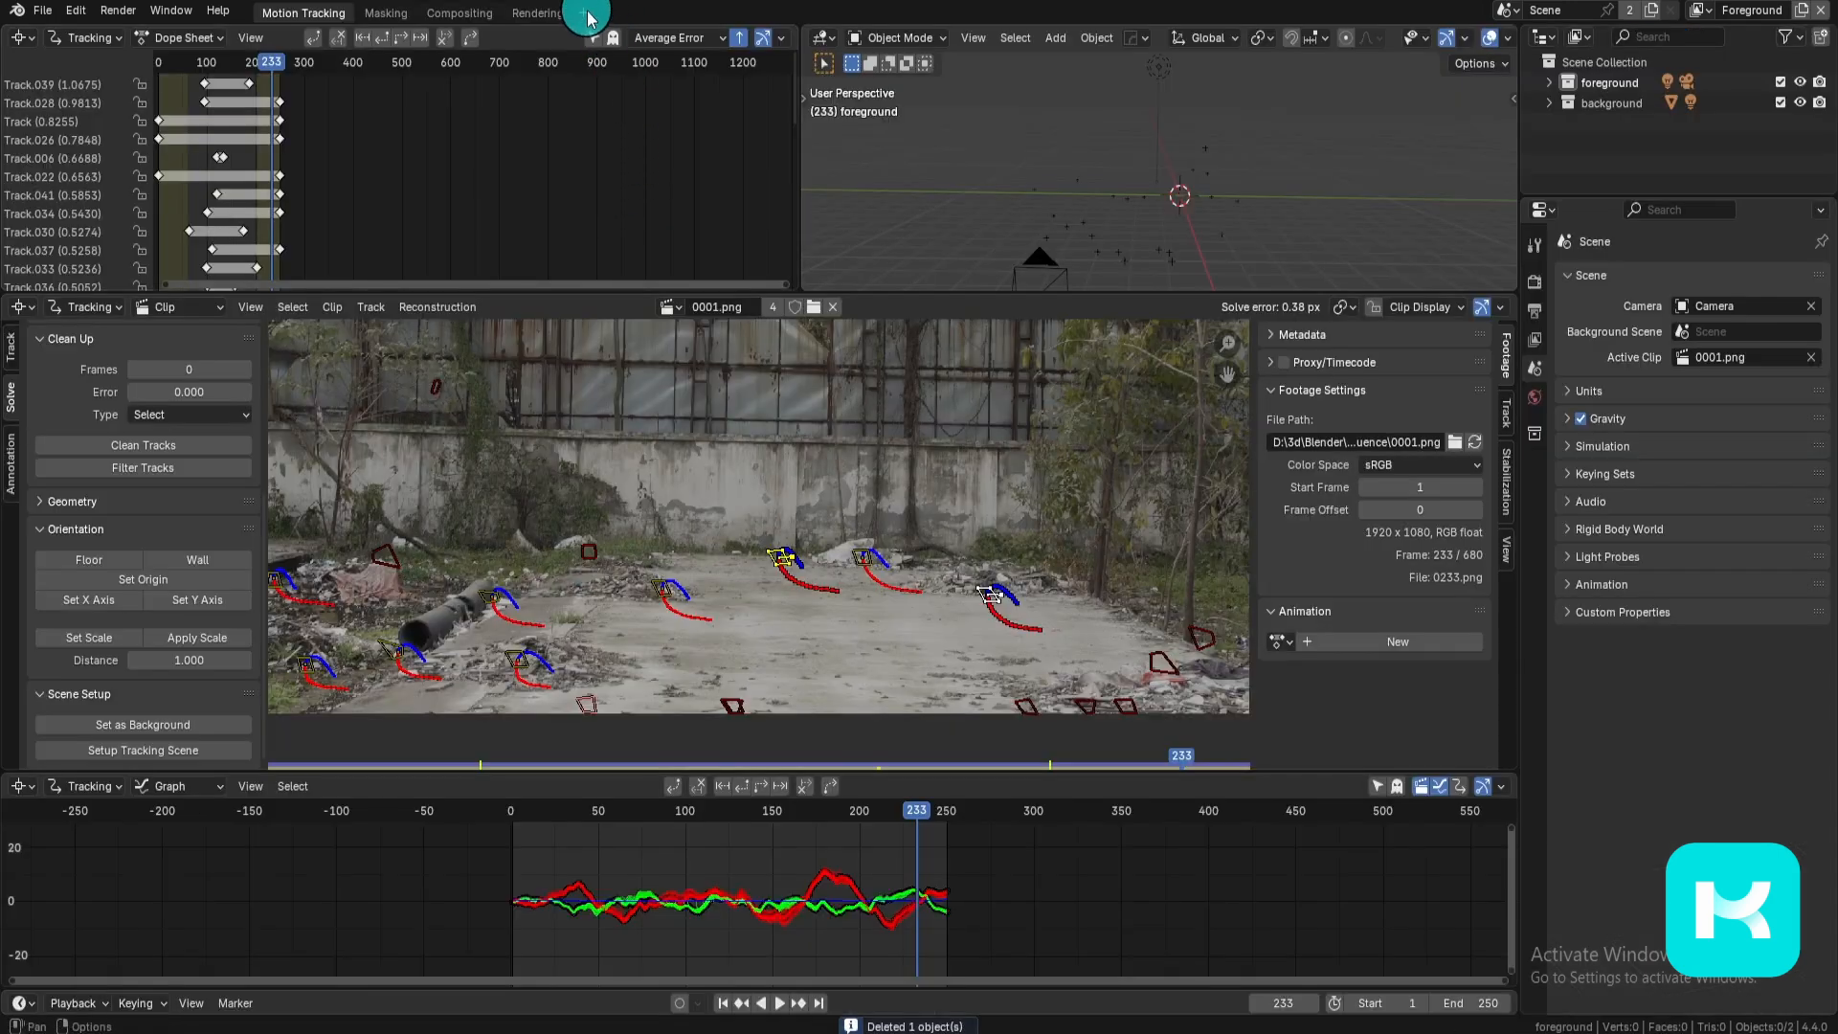
Step: Add a general Layout workspace and play the tracked footage there through the camera
{"action": "left_click", "coordinate": [587, 17]}
{"action": "mouse_move", "coordinate": [575, 50]}
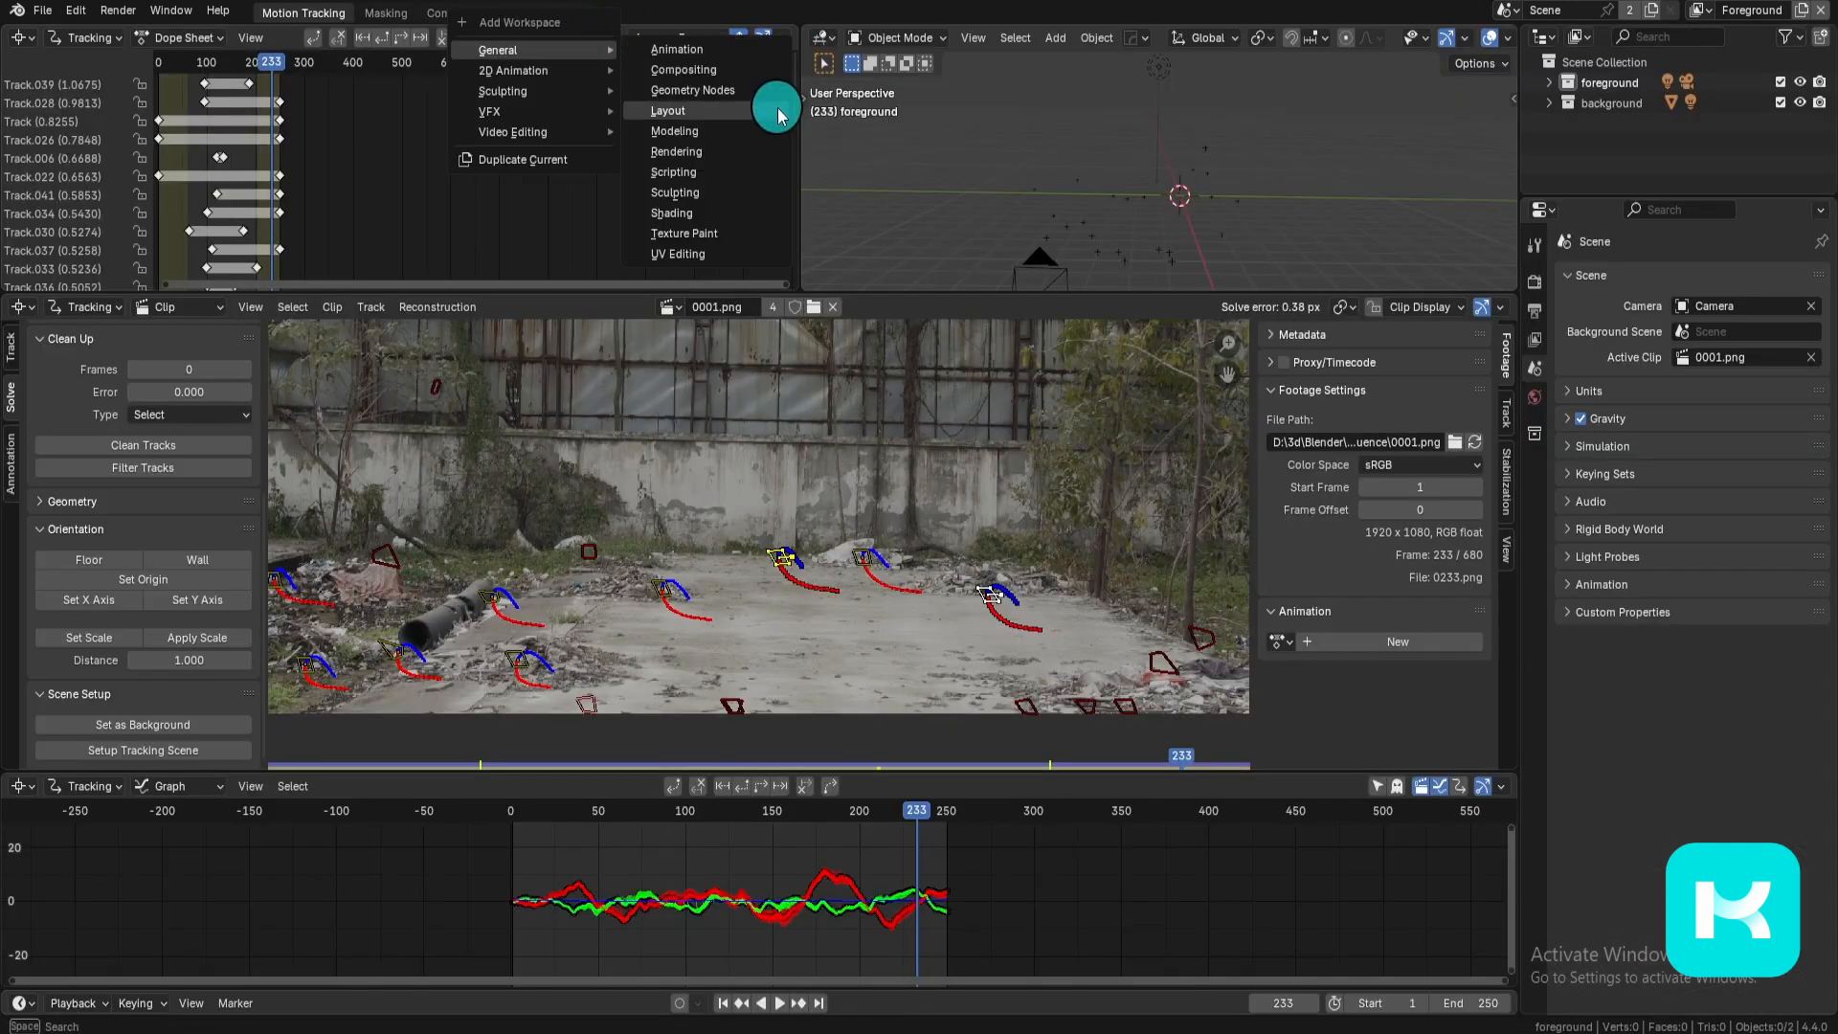
{"action": "left_click", "coordinate": [671, 110]}
{"action": "key", "text": "KP_0"}
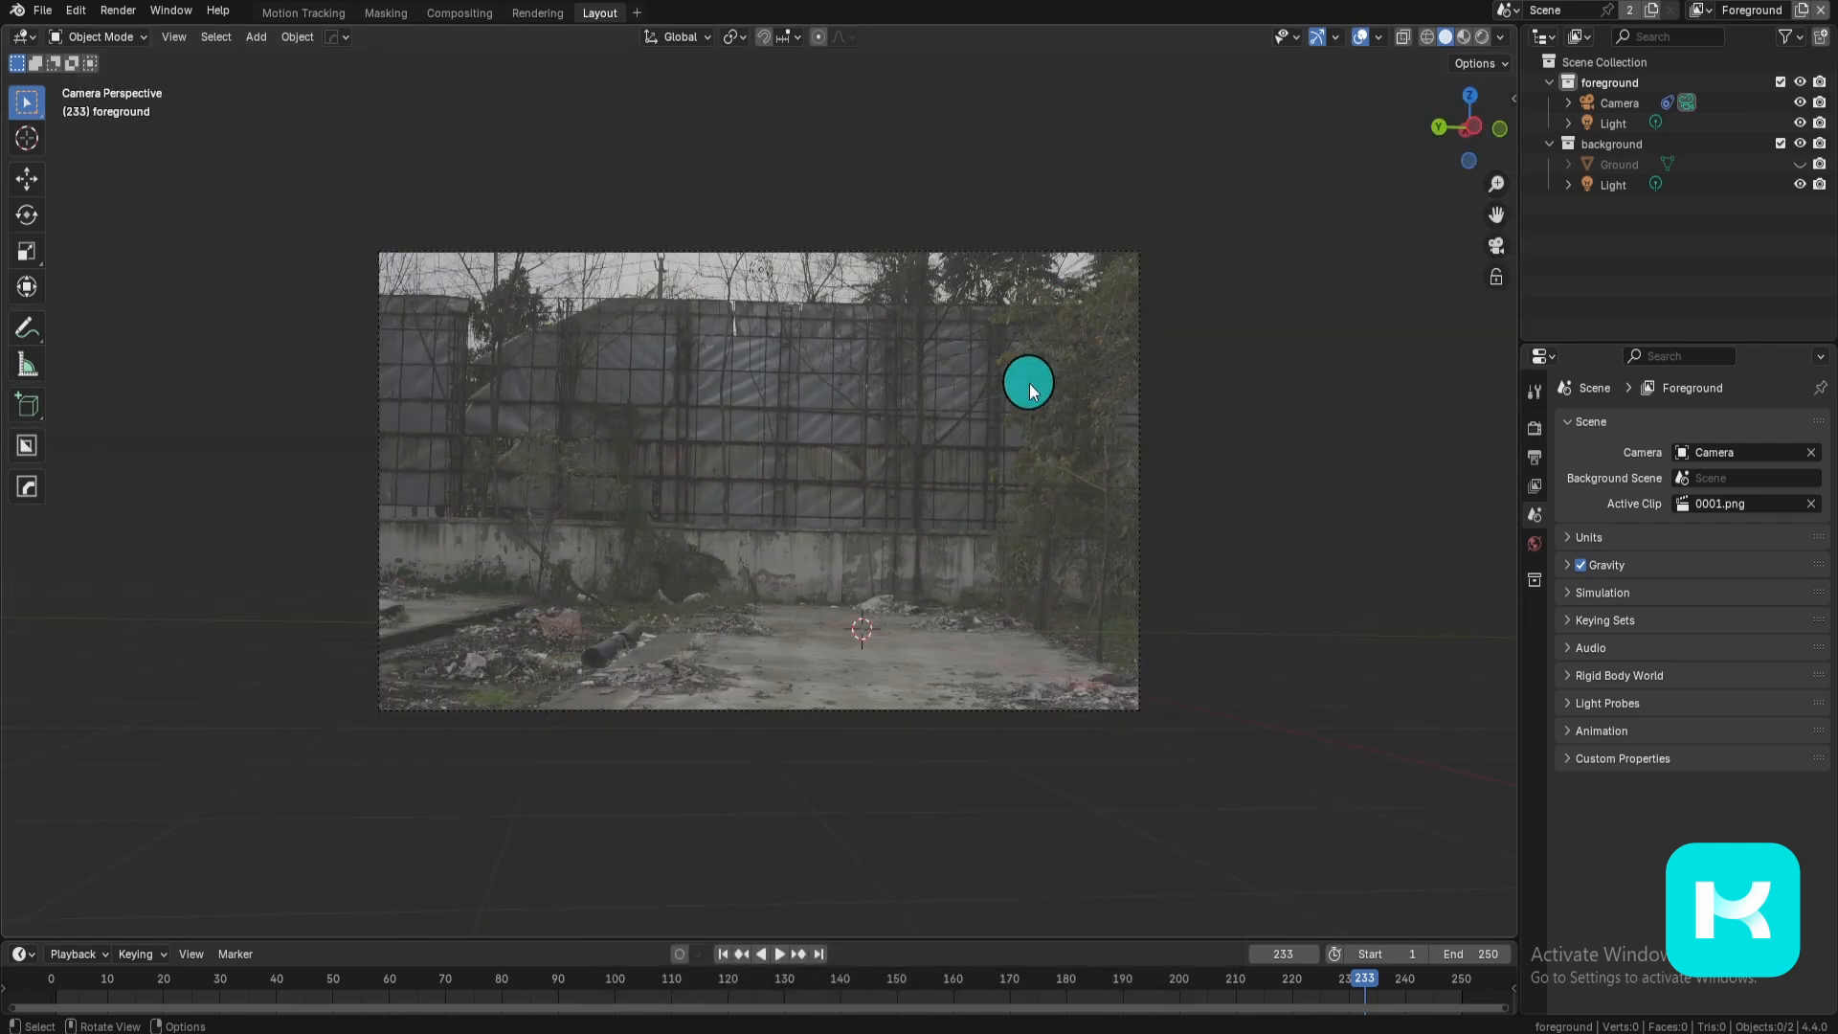
{"action": "key", "text": "space"}
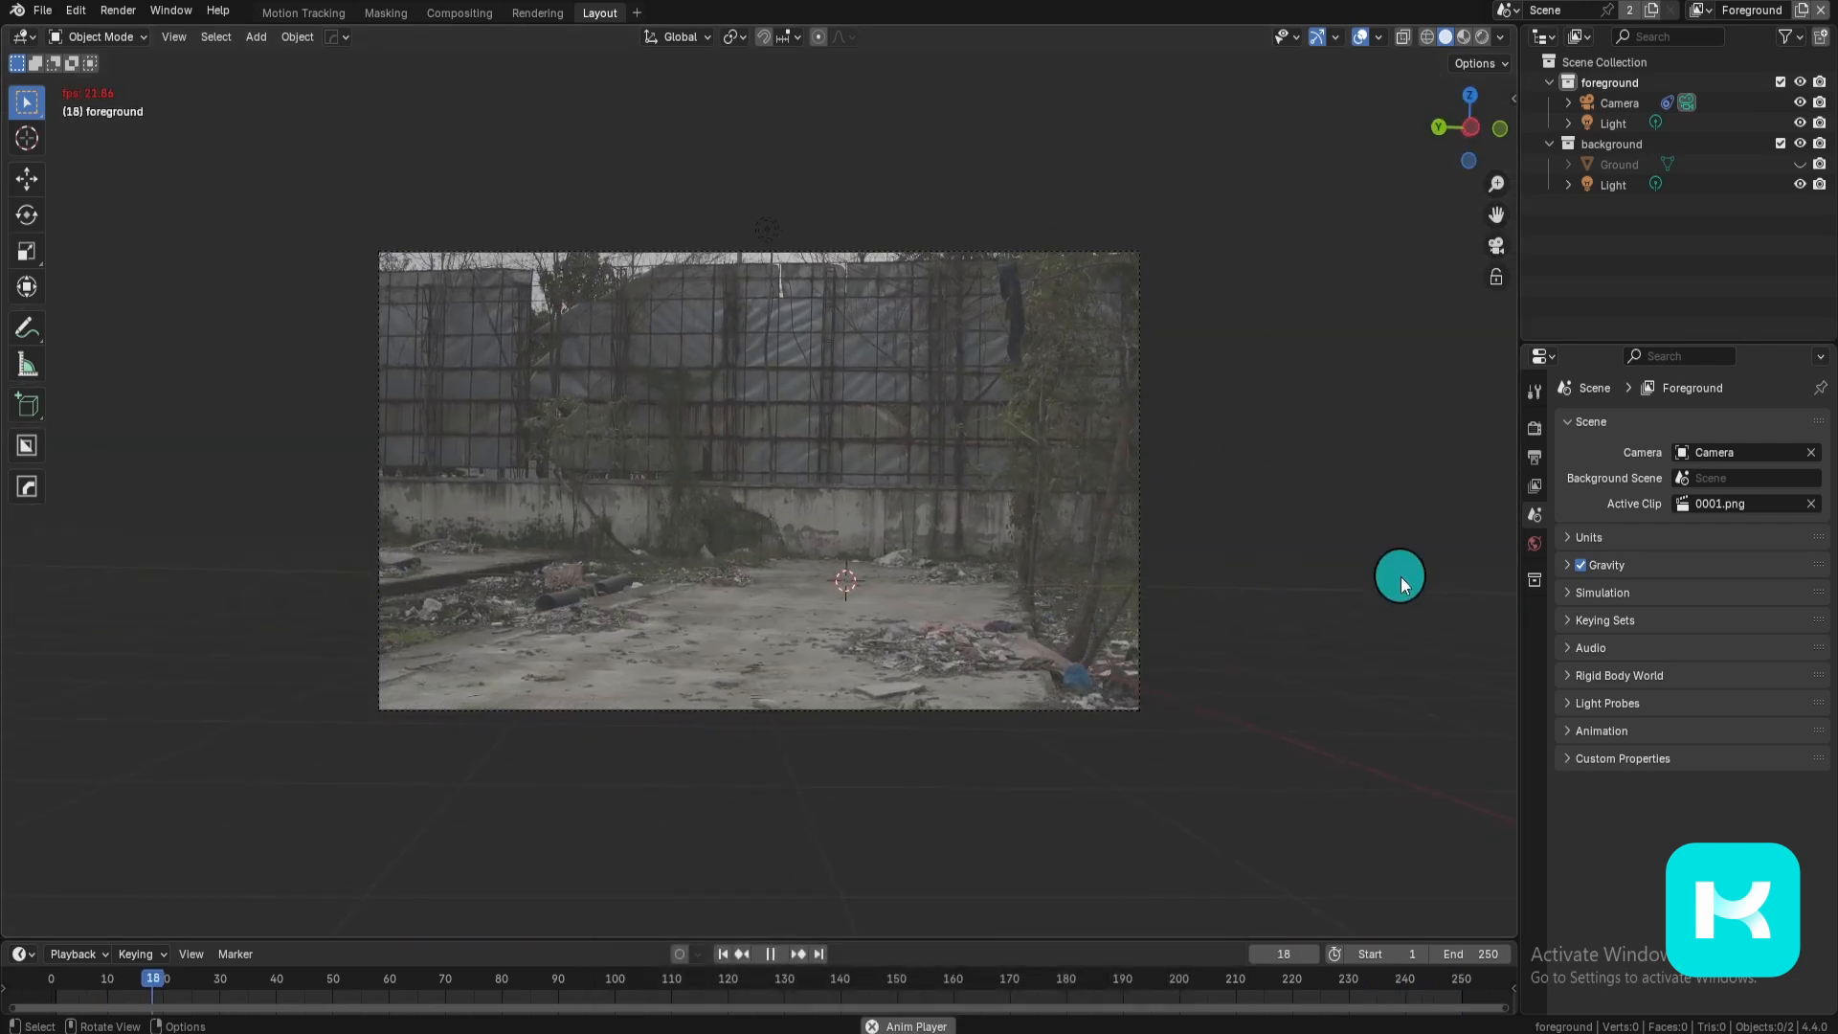
{"action": "key", "text": "space"}
{"action": "key", "text": "space"}
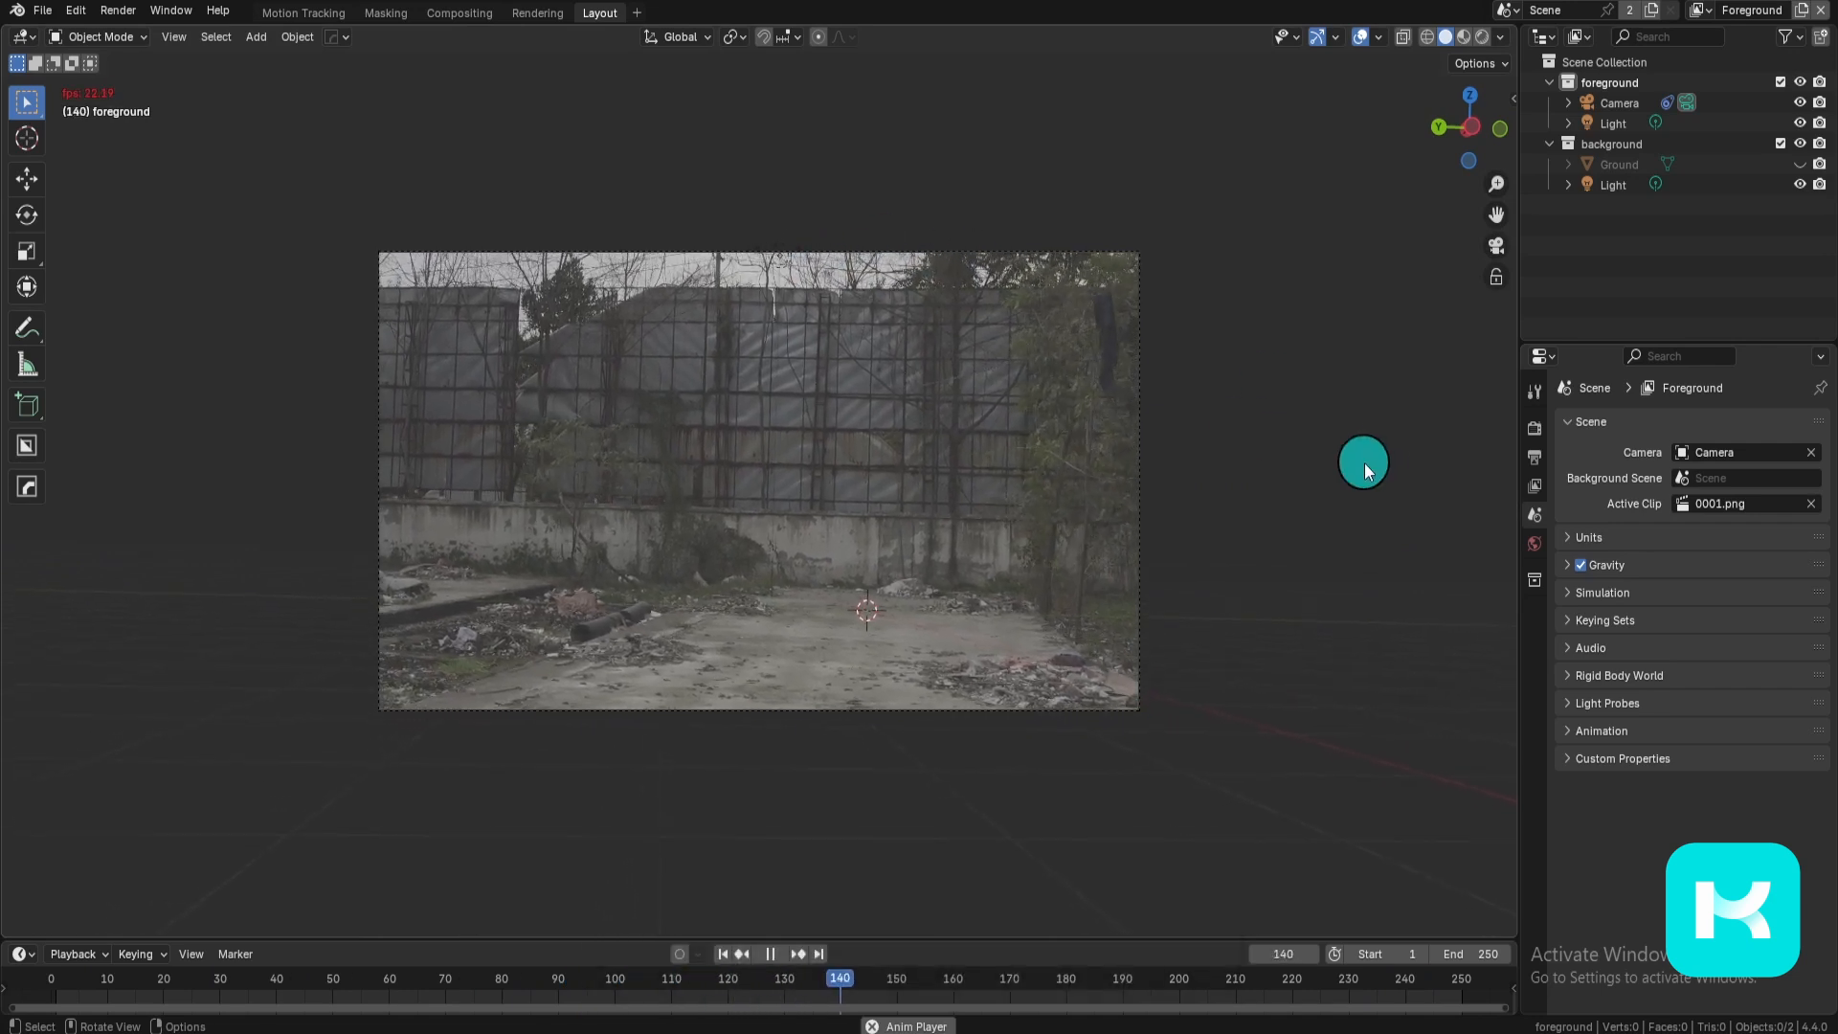
Step: Set the opacity of the camera's background clip 0001.png to about 0.859
{"action": "left_click", "coordinate": [1628, 103]}
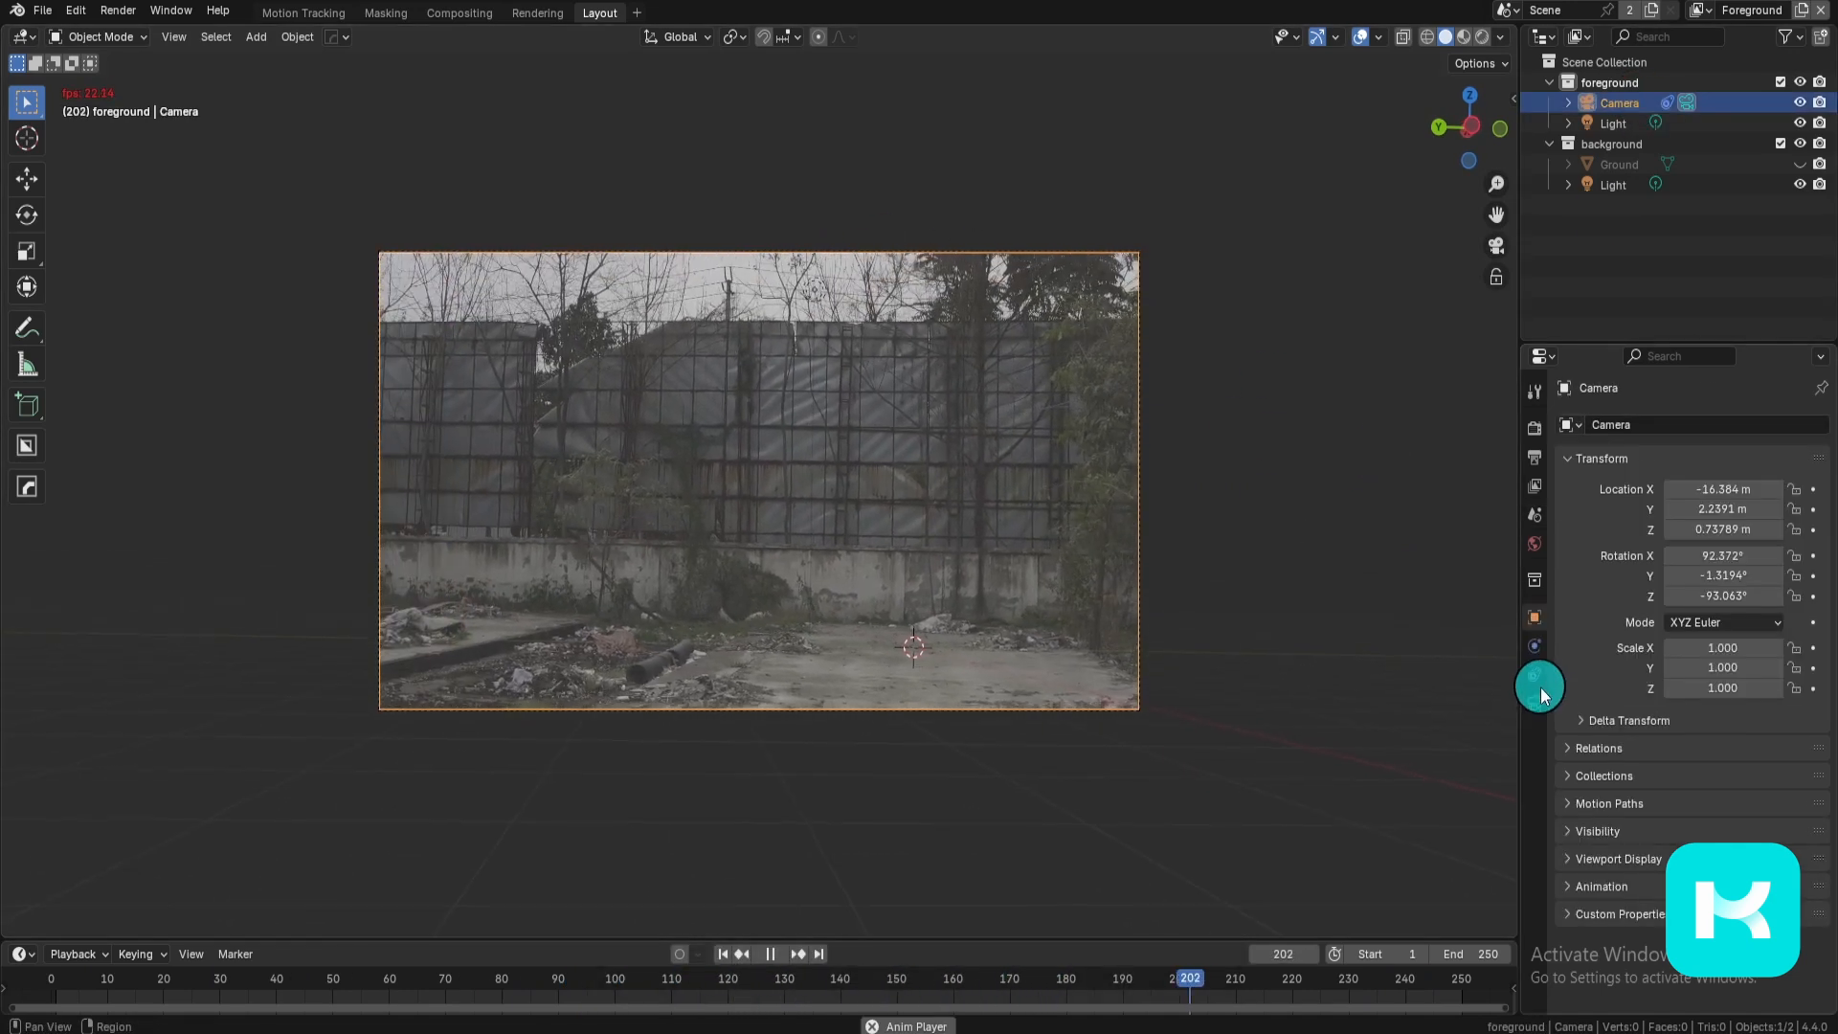
{"action": "left_click", "coordinate": [1535, 702]}
{"action": "left_click", "coordinate": [1578, 767]}
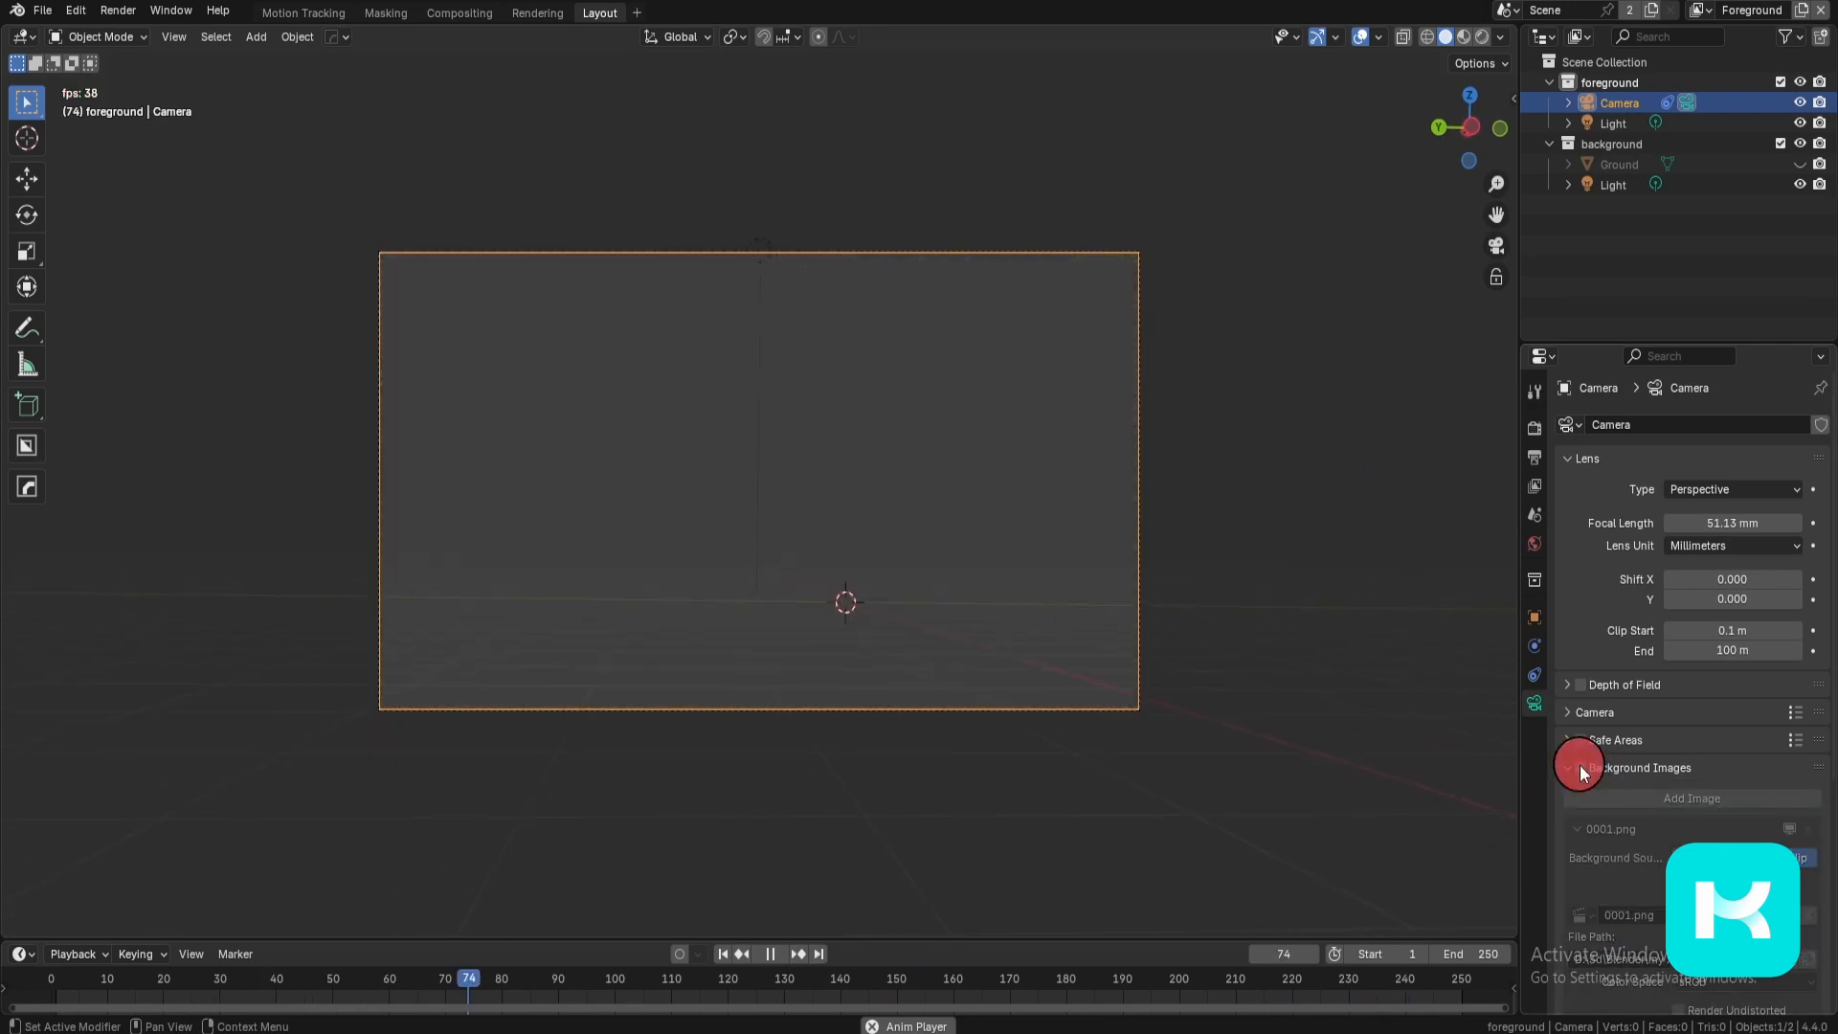
{"action": "left_click", "coordinate": [1580, 766]}
{"action": "scroll", "coordinate": [1656, 792], "scroll_direction": "down", "scroll_amount": 8}
{"action": "left_click_drag", "start_coordinate": [1758, 706], "coordinate": [1796, 706]}
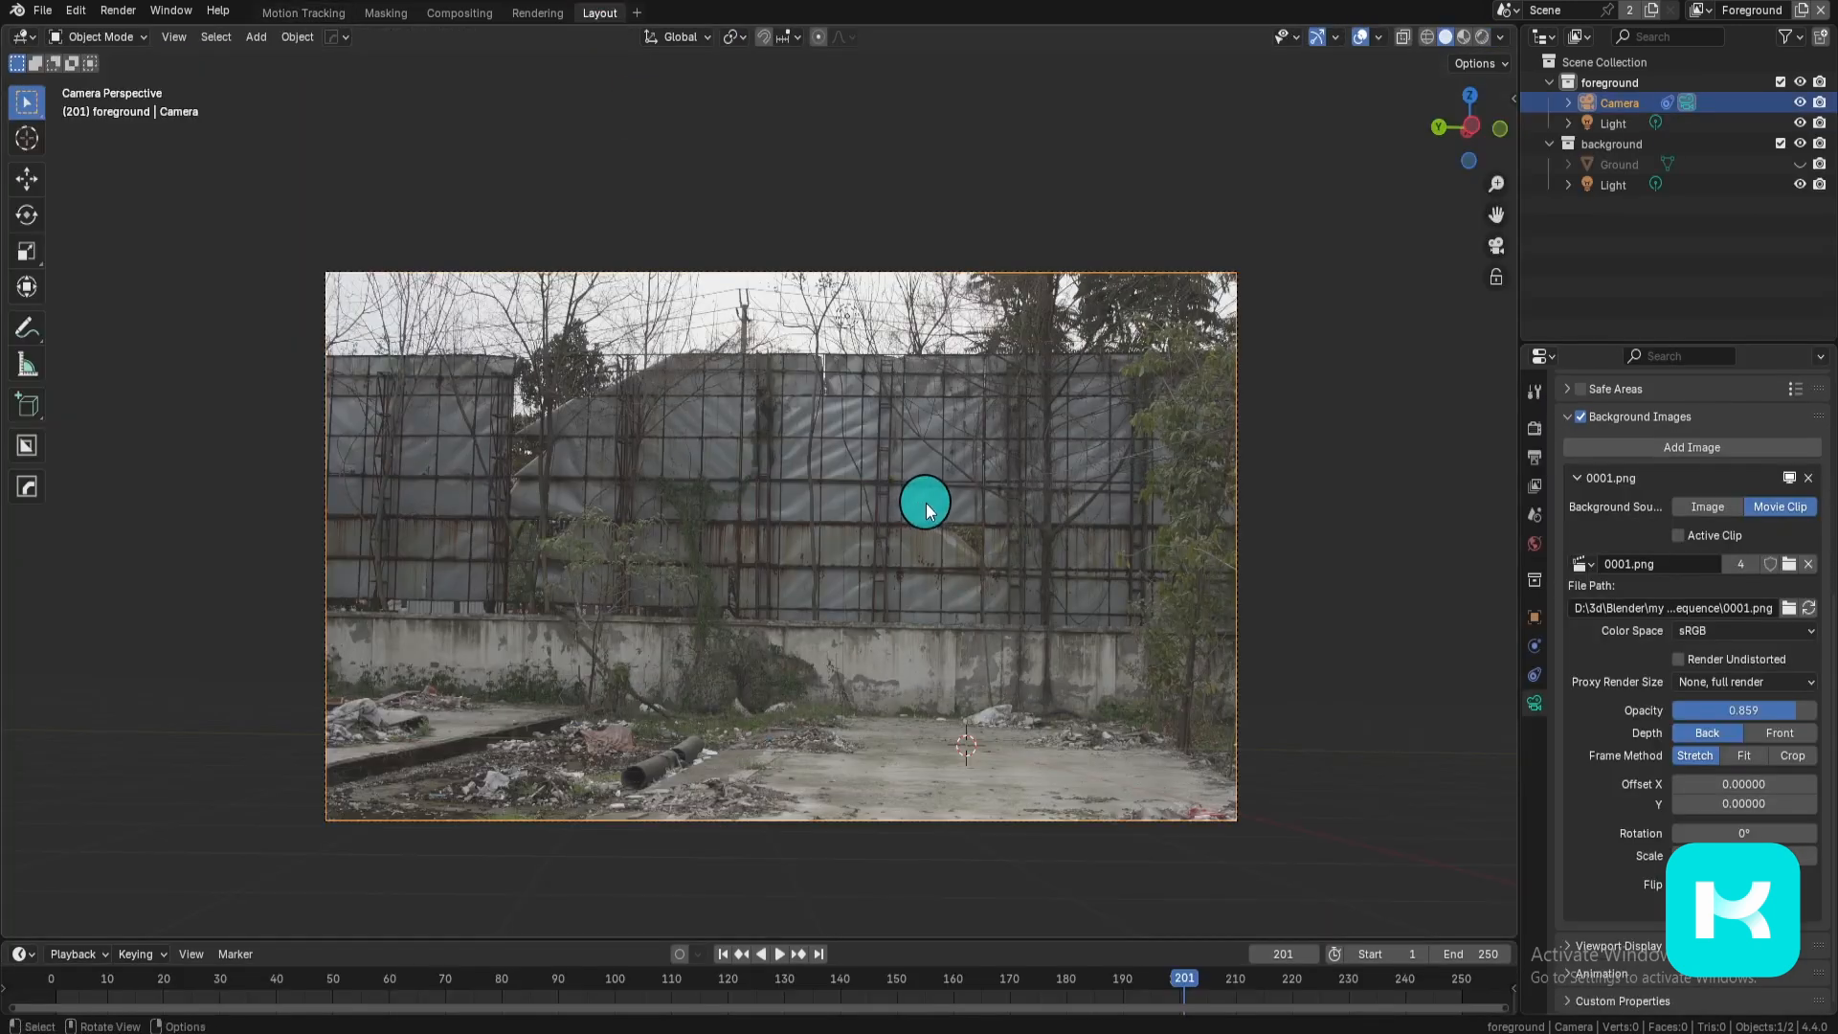
Step: Switch to the Background view layer and remove it from the scene
{"action": "left_click", "coordinate": [1701, 10]}
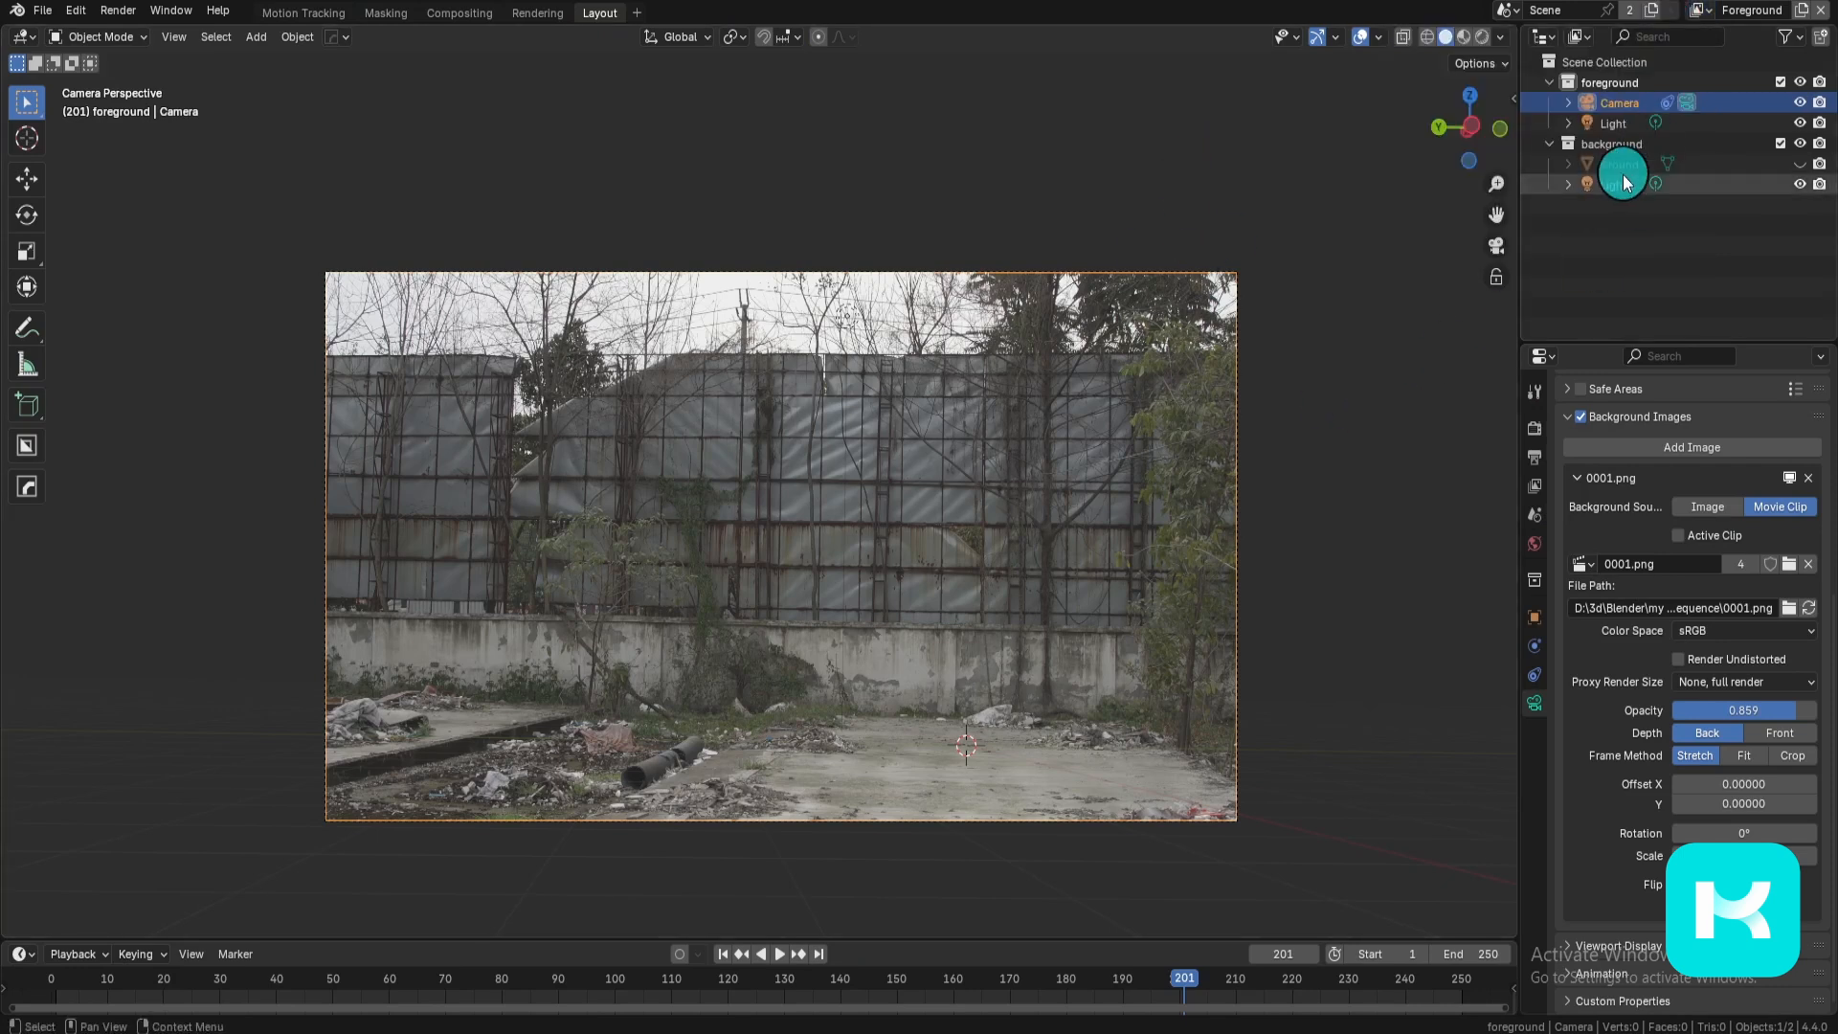
{"action": "left_click", "coordinate": [459, 12]}
{"action": "scroll", "coordinate": [824, 422], "scroll_direction": "down", "scroll_amount": 5}
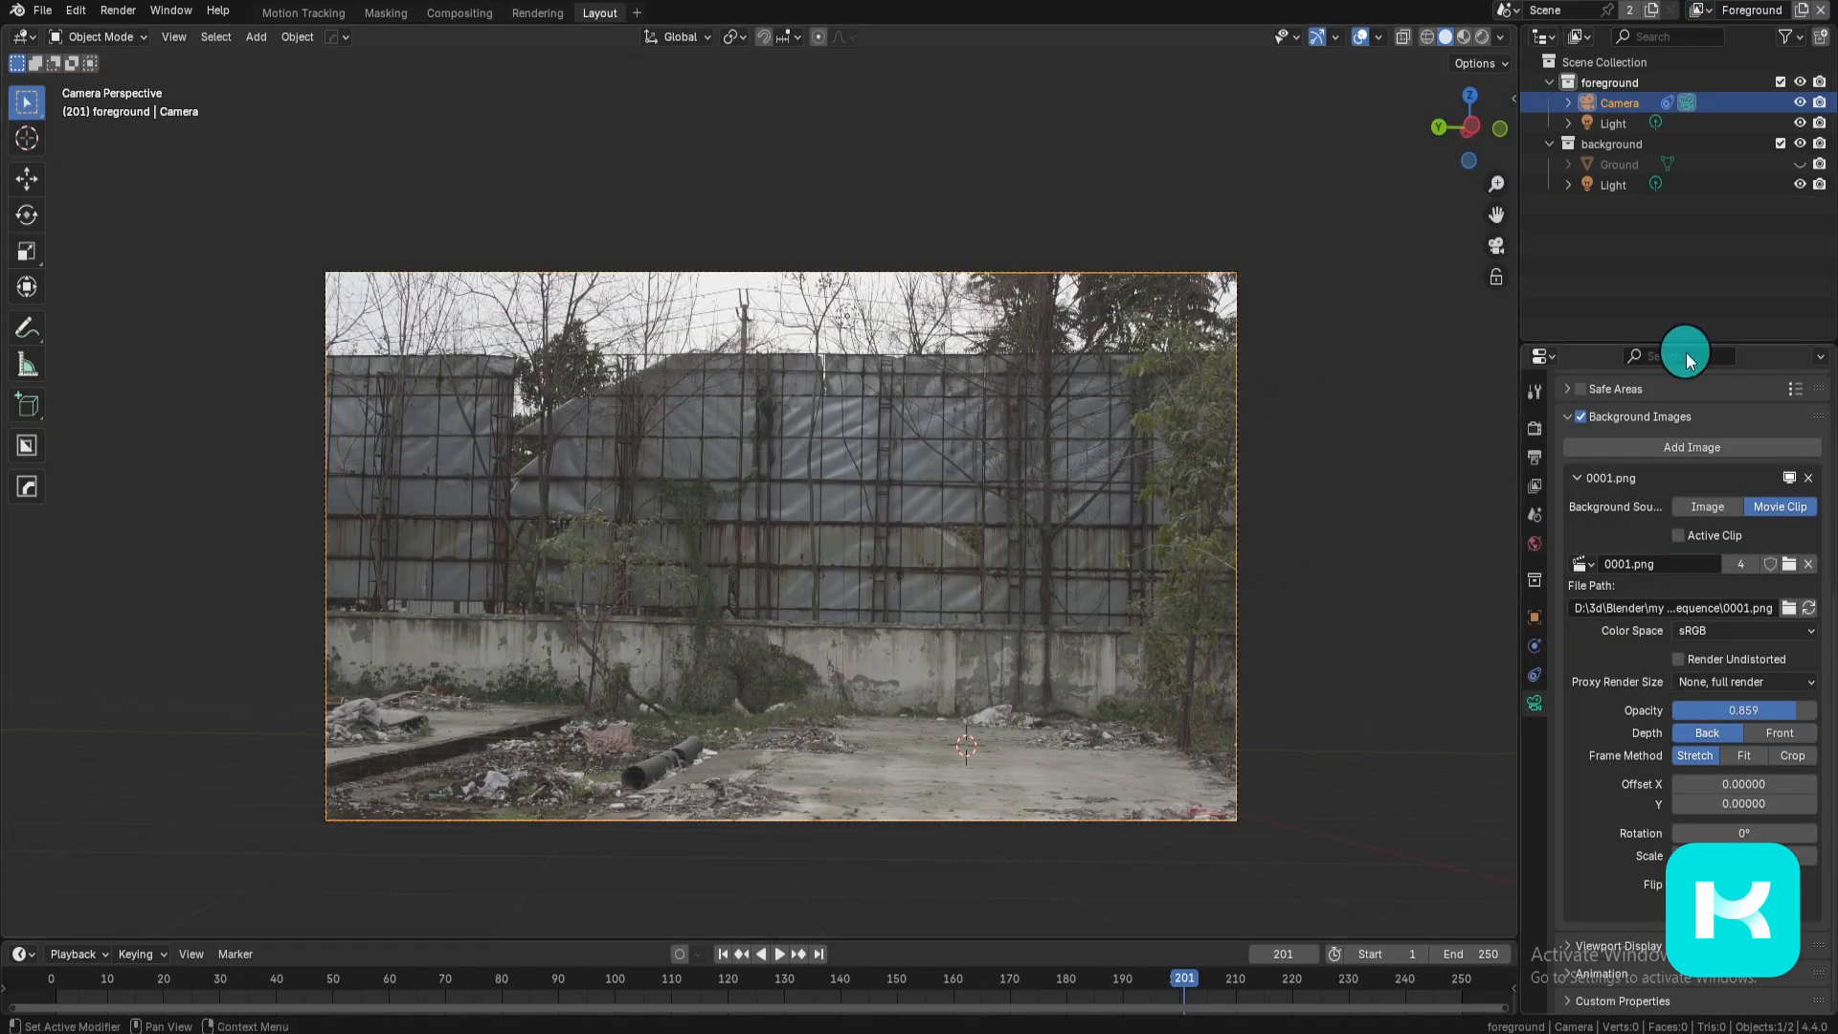
{"action": "left_click", "coordinate": [1701, 9]}
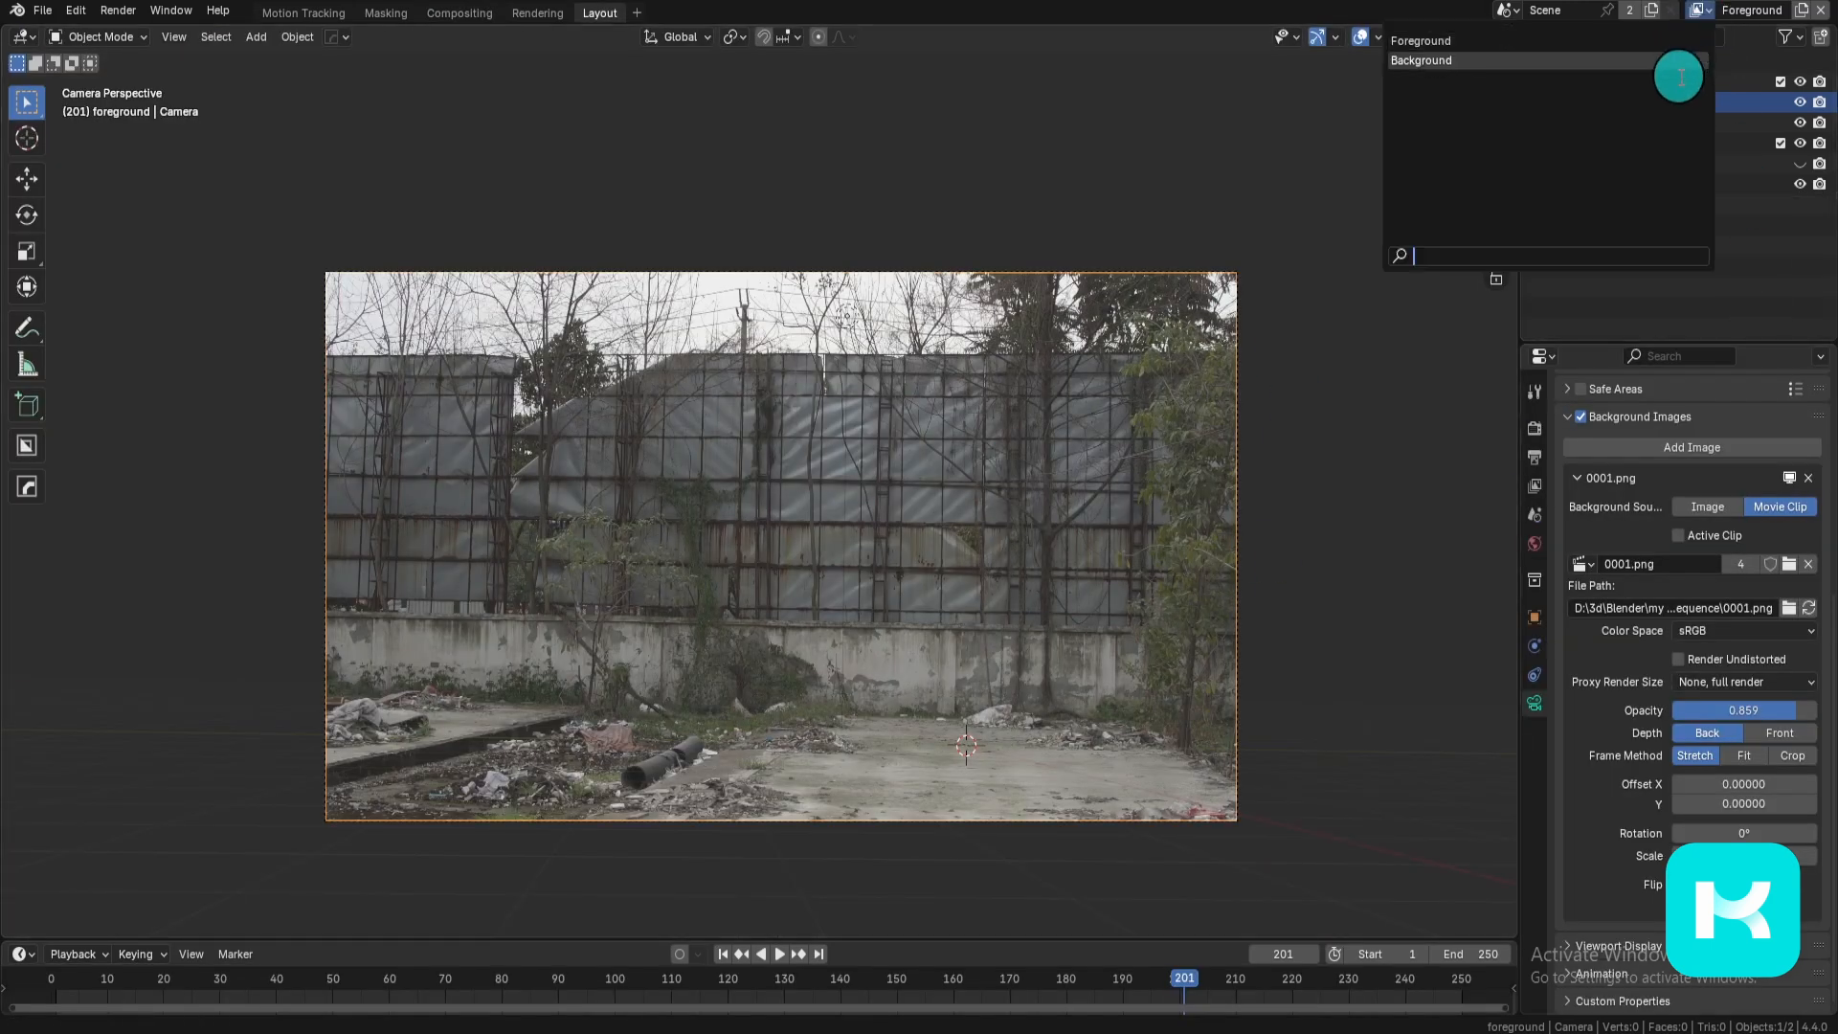
{"action": "left_click", "coordinate": [1675, 62]}
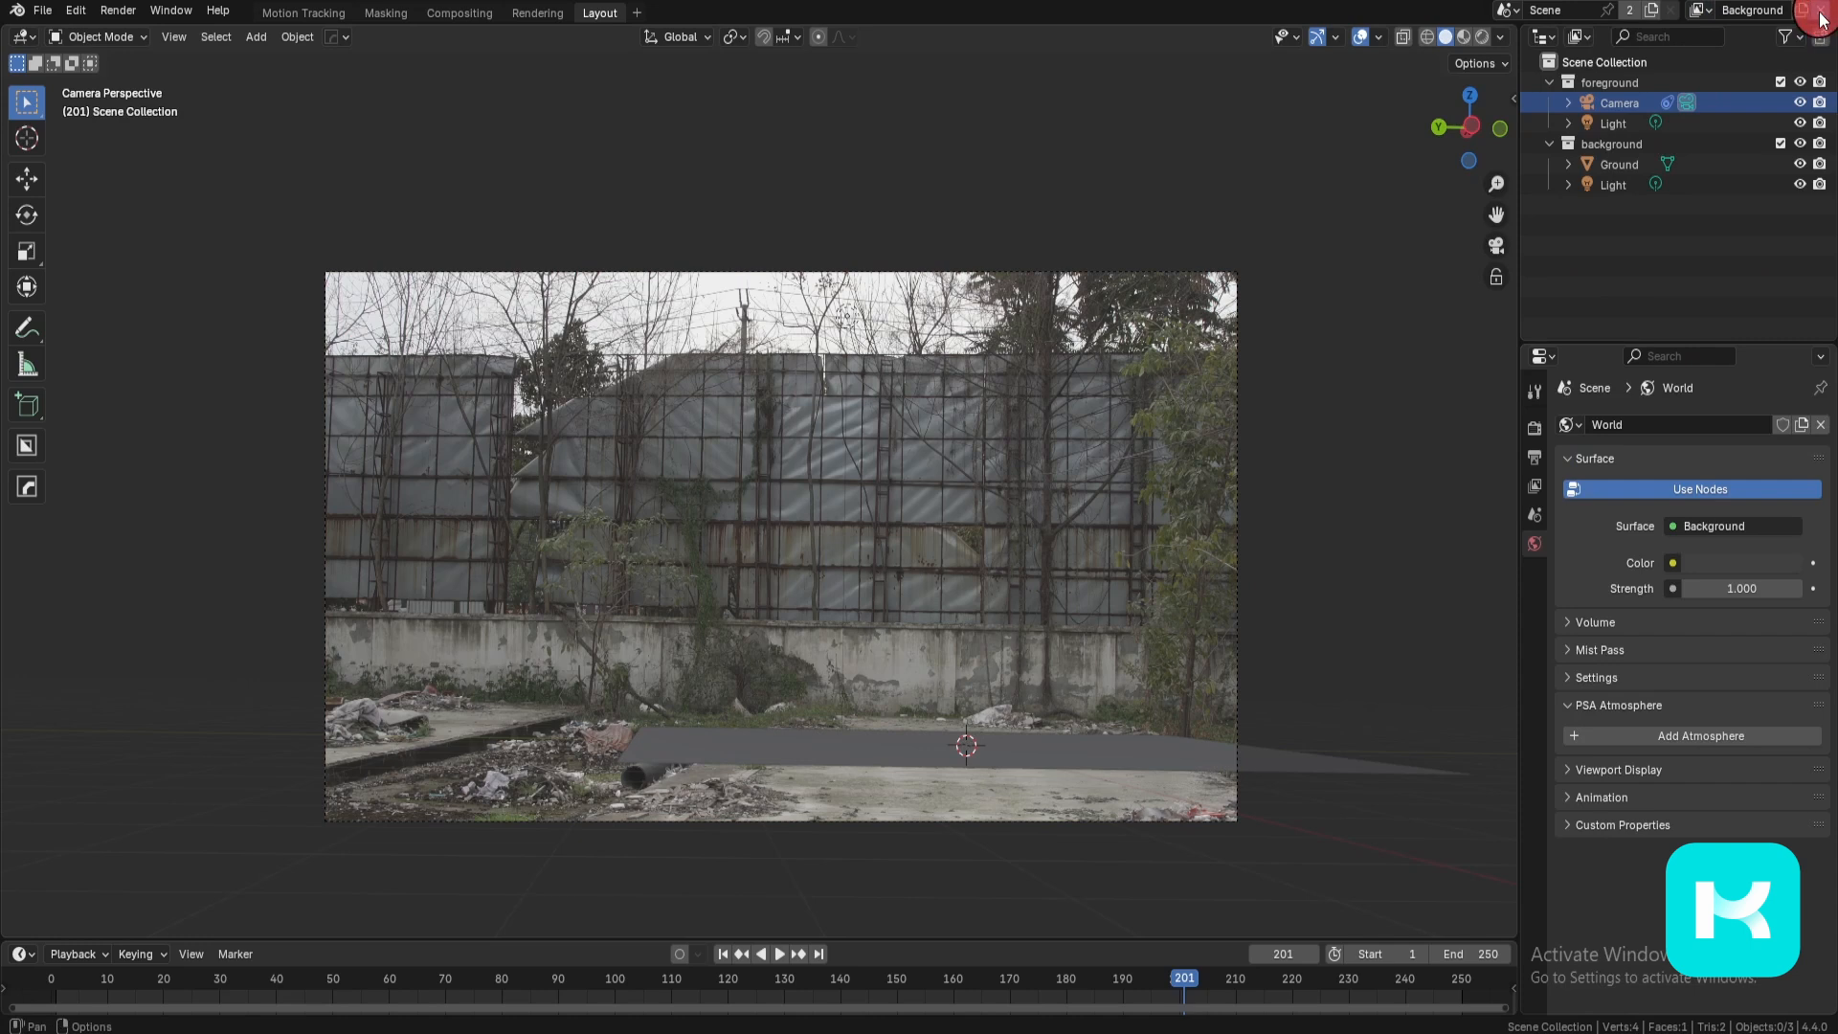
{"action": "left_click", "coordinate": [1822, 17]}
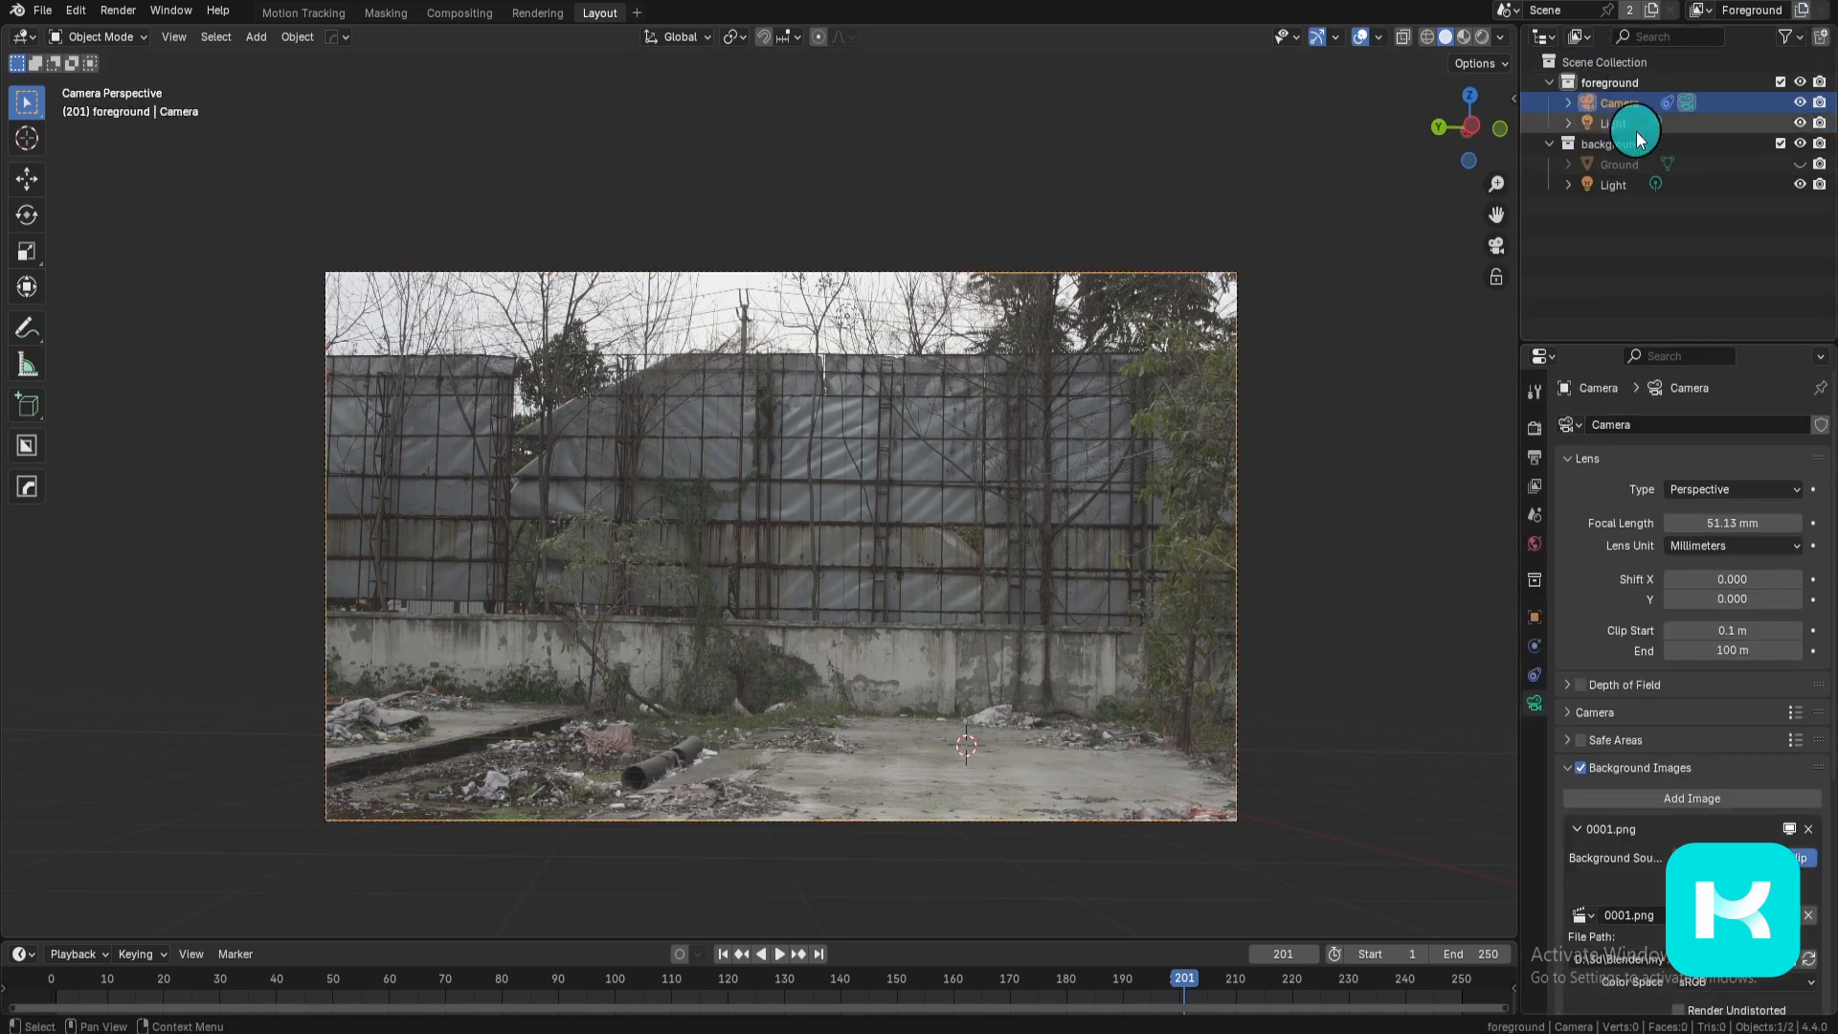
Step: Delete the foreground and background collections and the Ground plane from the scene
{"action": "left_click", "coordinate": [1639, 85]}
{"action": "key", "text": "x"}
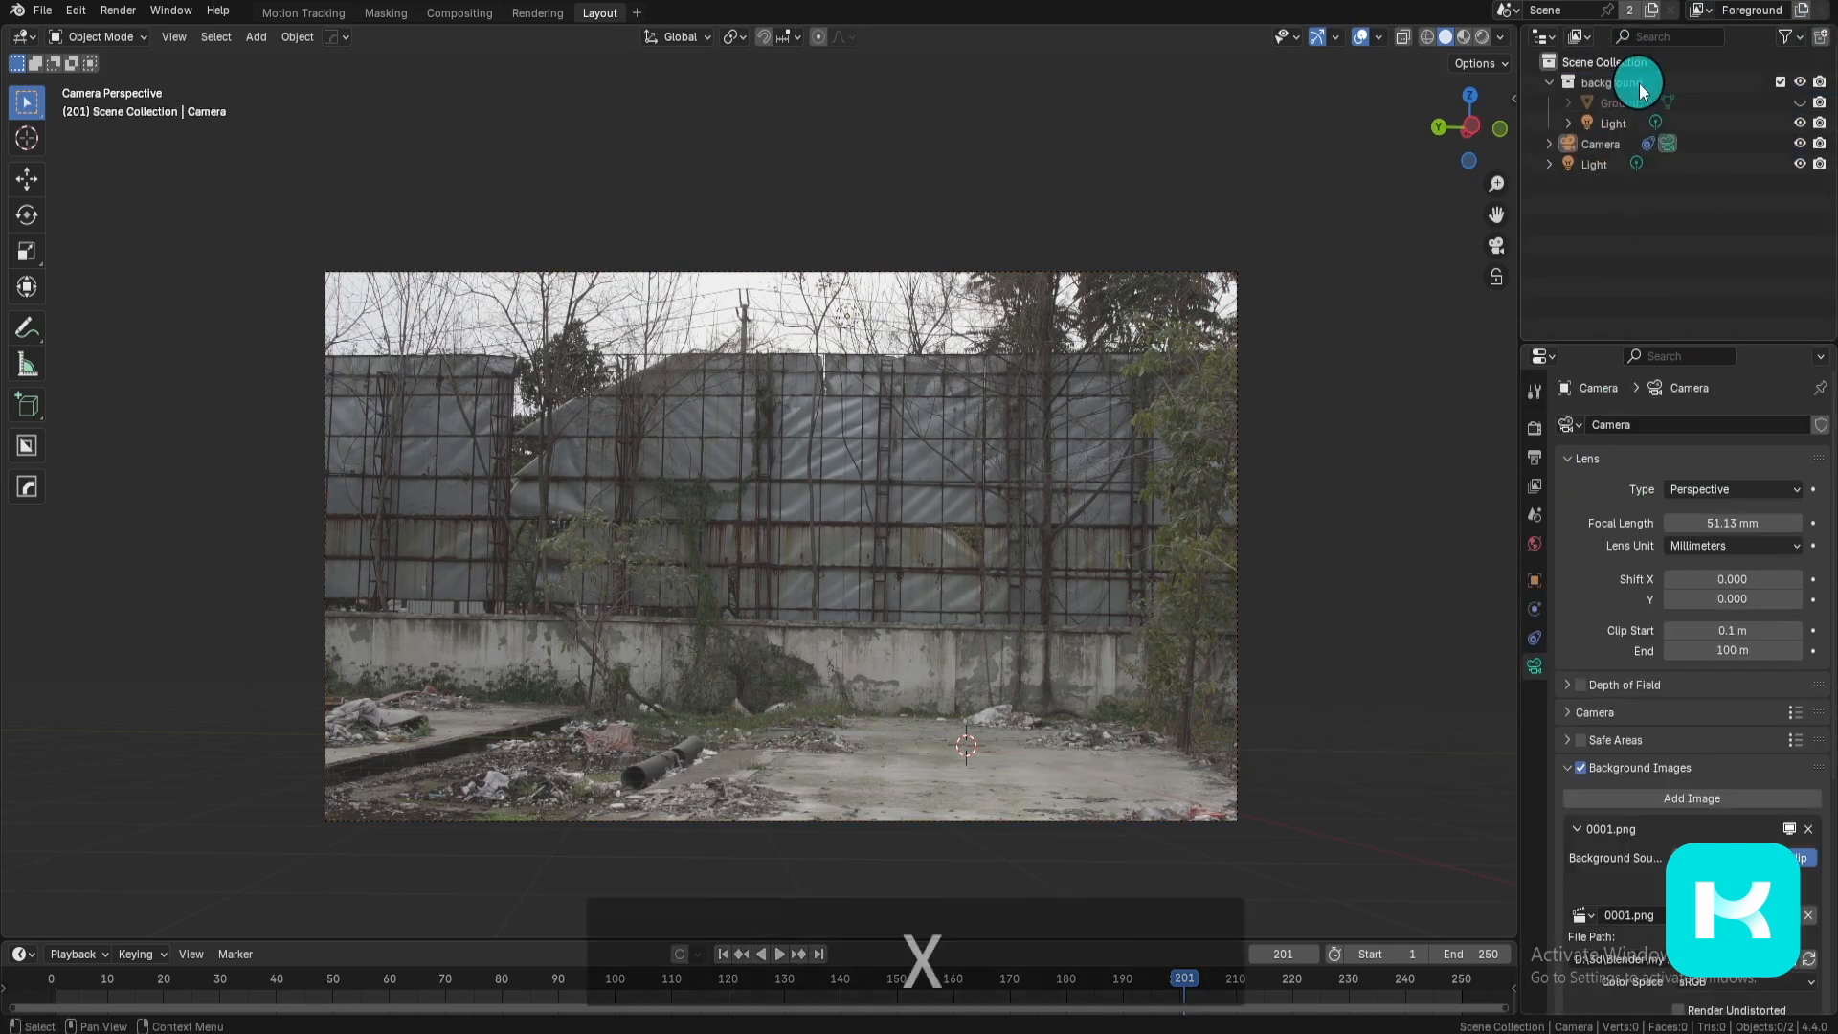
{"action": "left_click", "coordinate": [1634, 103]}
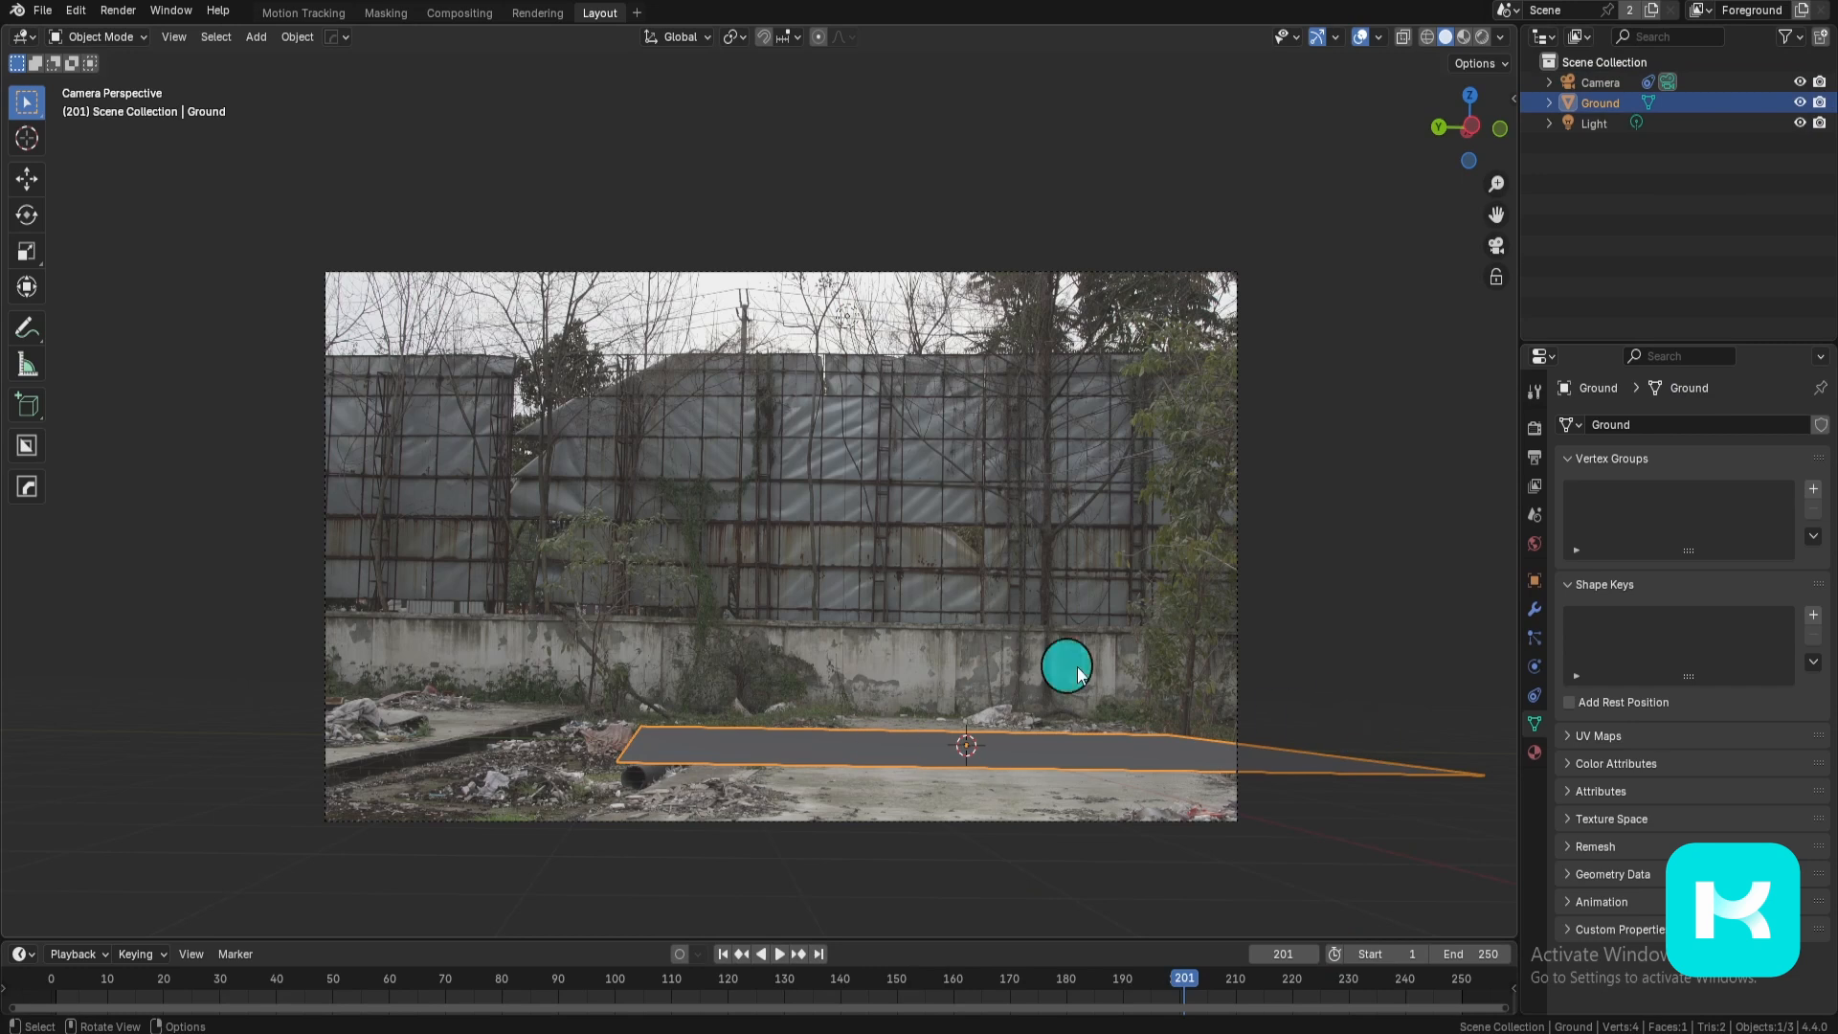
{"action": "key", "text": "x"}
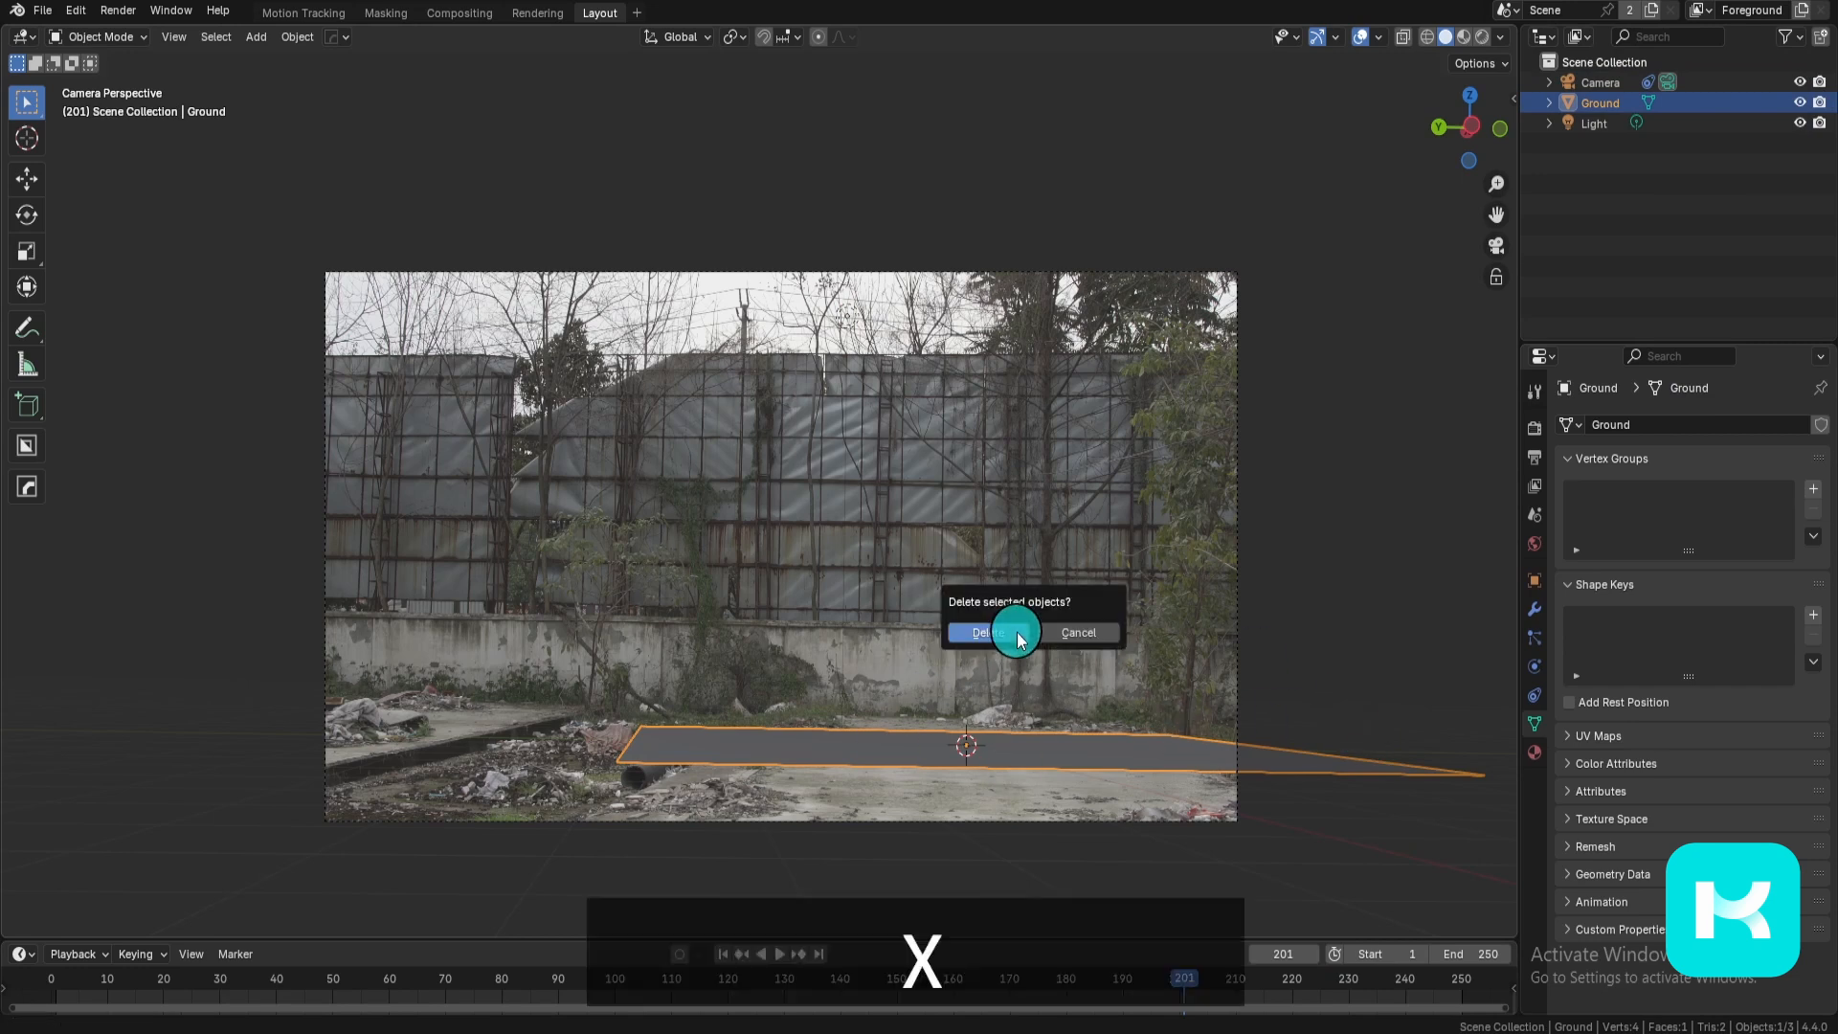
{"action": "left_click", "coordinate": [976, 624]}
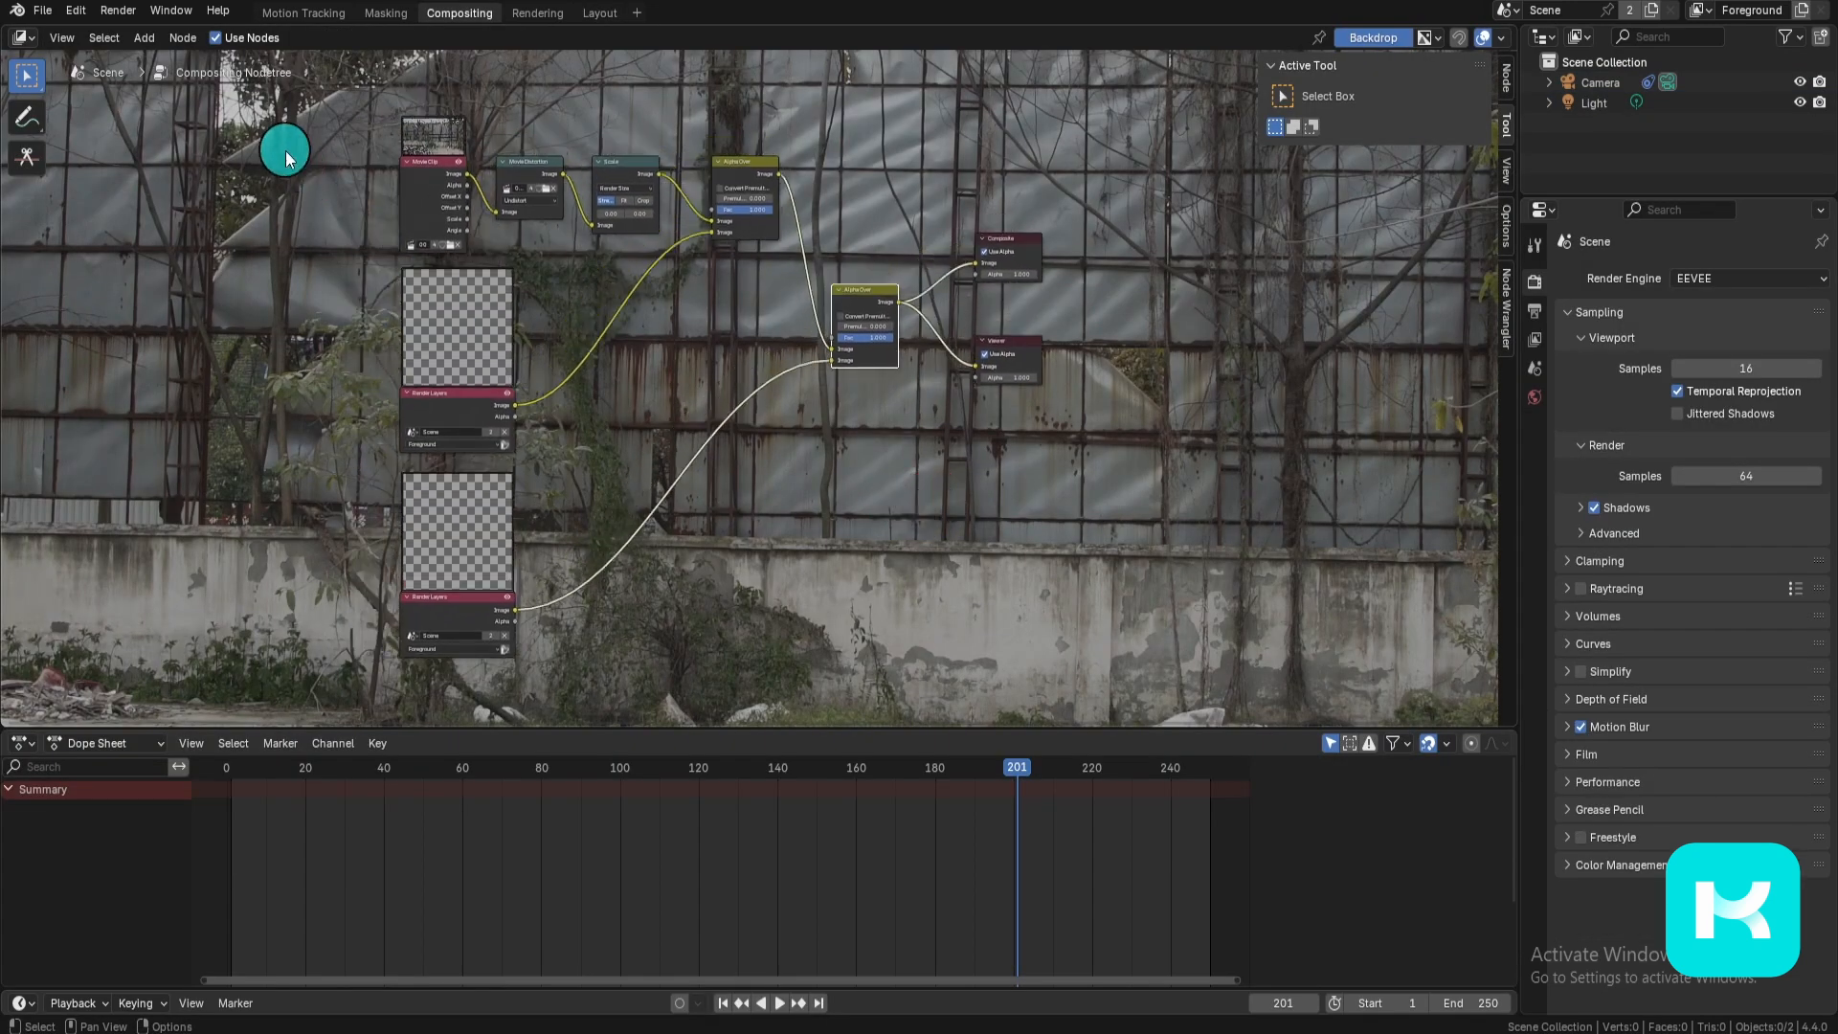
Step: Select all the nodes of the tracking setup in the compositing node tree
{"action": "left_click_drag", "start_coordinate": [277, 142], "coordinate": [1101, 698]}
{"action": "mouse_move", "coordinate": [989, 570]}
{"action": "middle_mouse_down"}
{"action": "mouse_move", "coordinate": [989, 533]}
{"action": "mouse_move", "coordinate": [967, 543]}
{"action": "middle_mouse_up"}
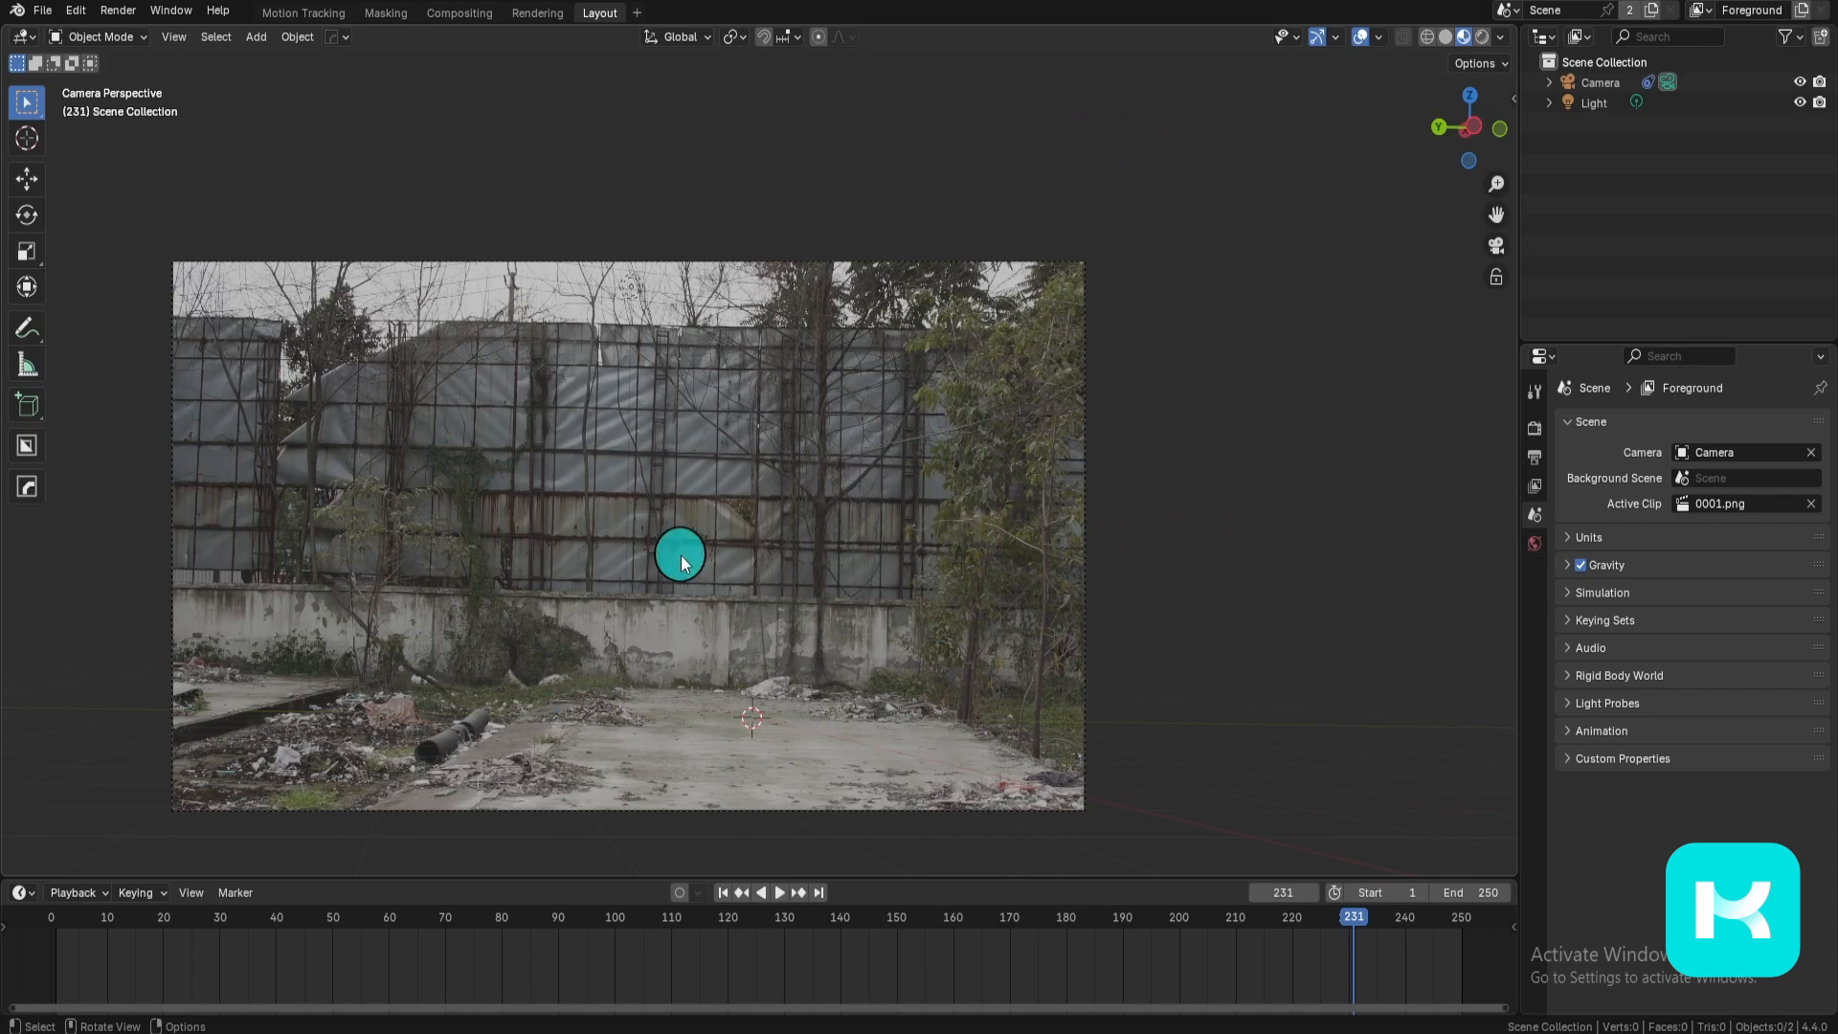
Step: Import Walking Duck Cropped.ply as splats with the 3DGS Render add-on
{"action": "key", "text": "n"}
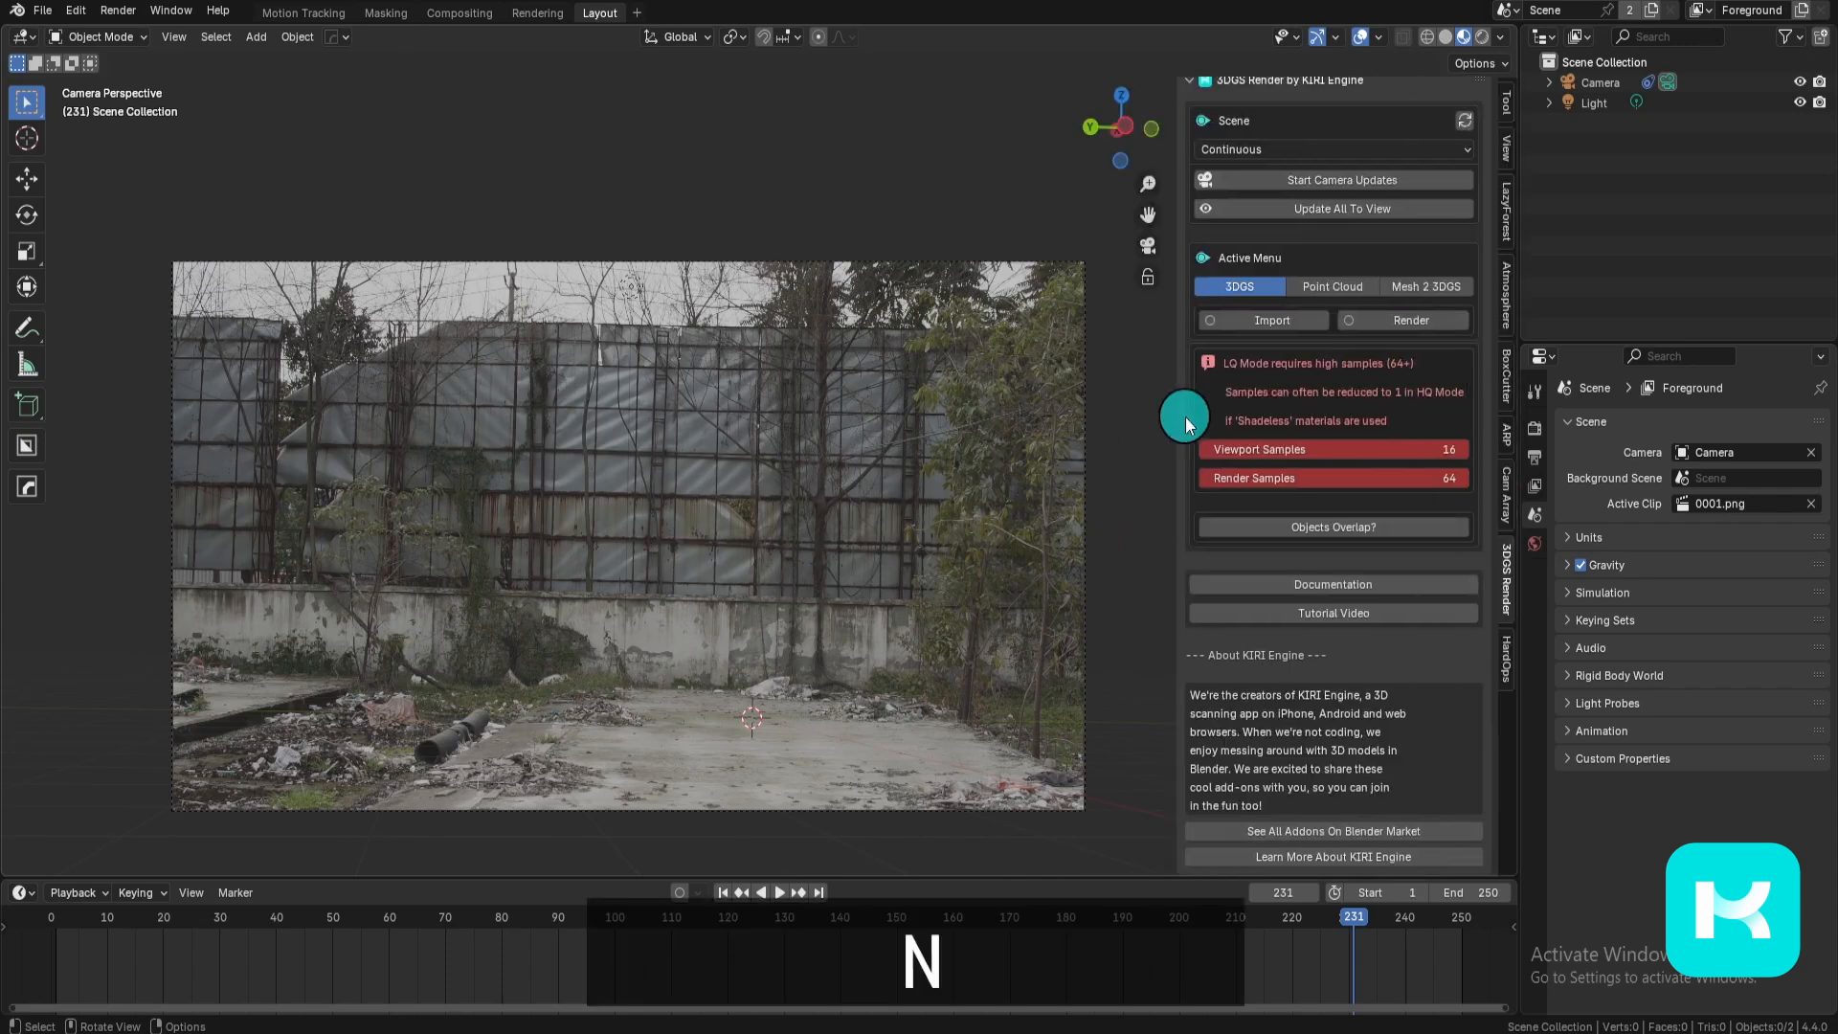
{"action": "left_click", "coordinate": [1505, 594]}
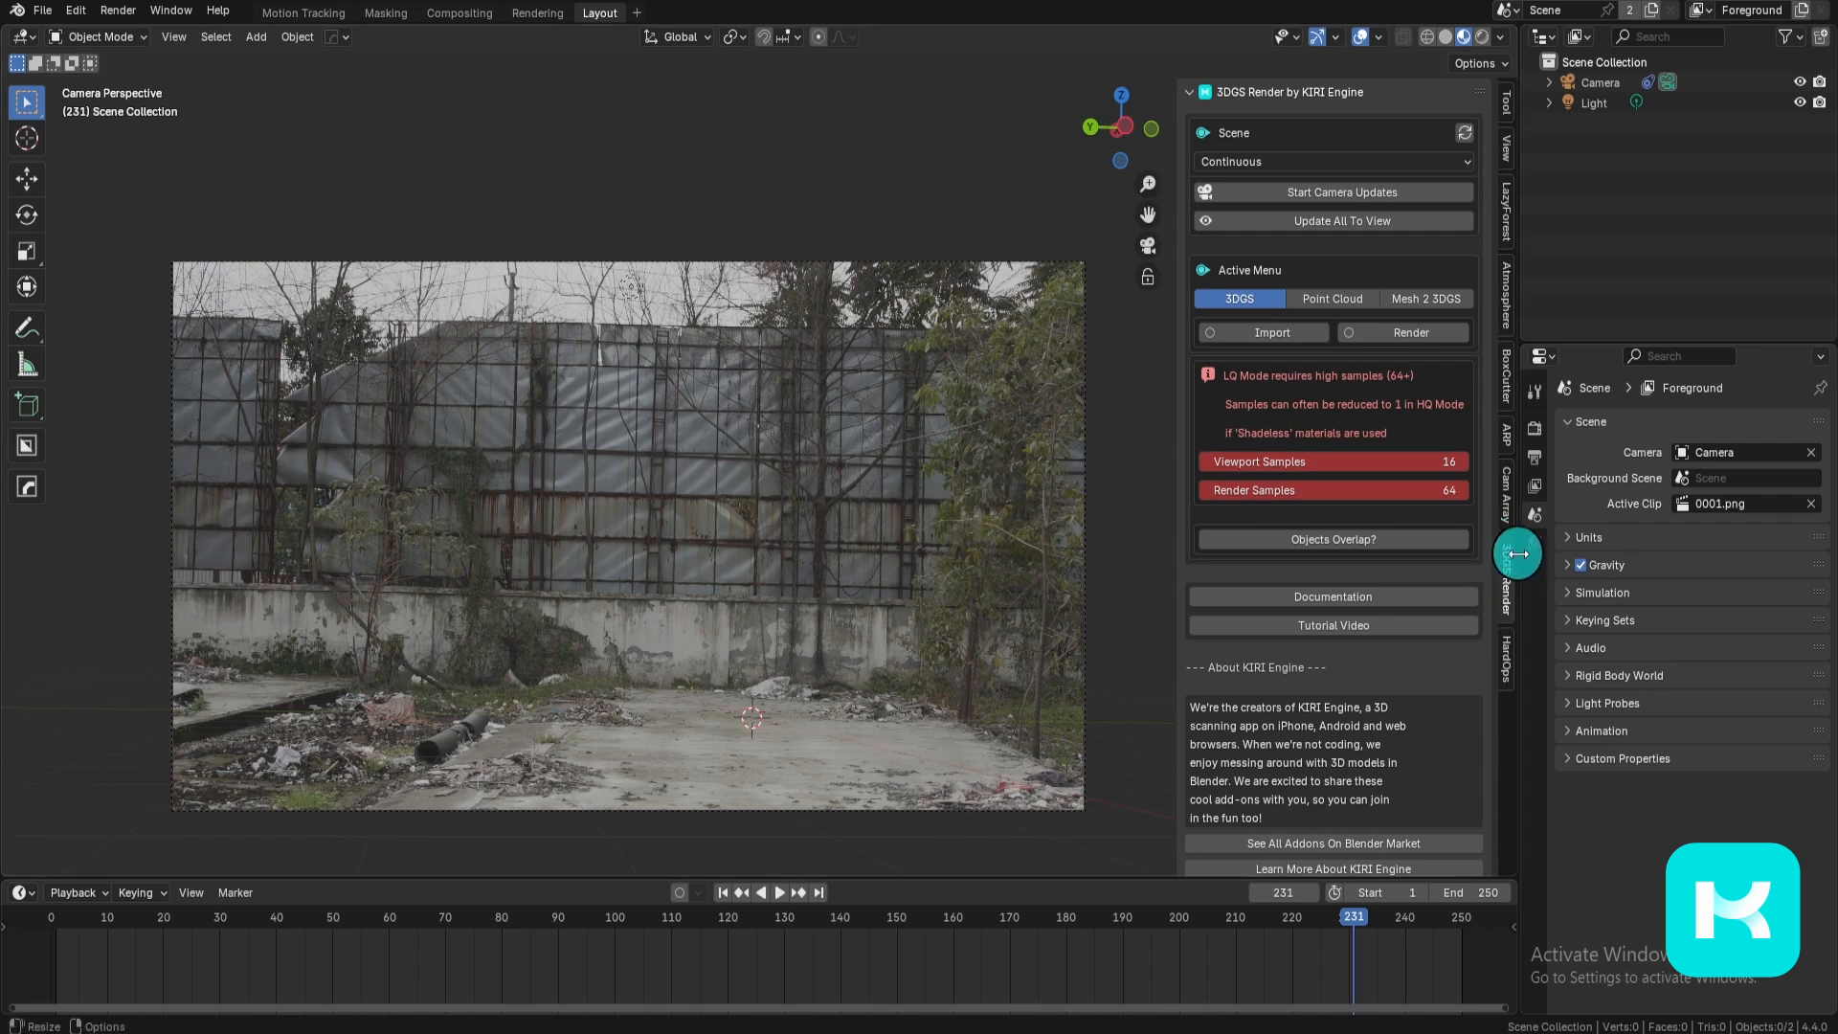
{"action": "left_click", "coordinate": [1231, 302]}
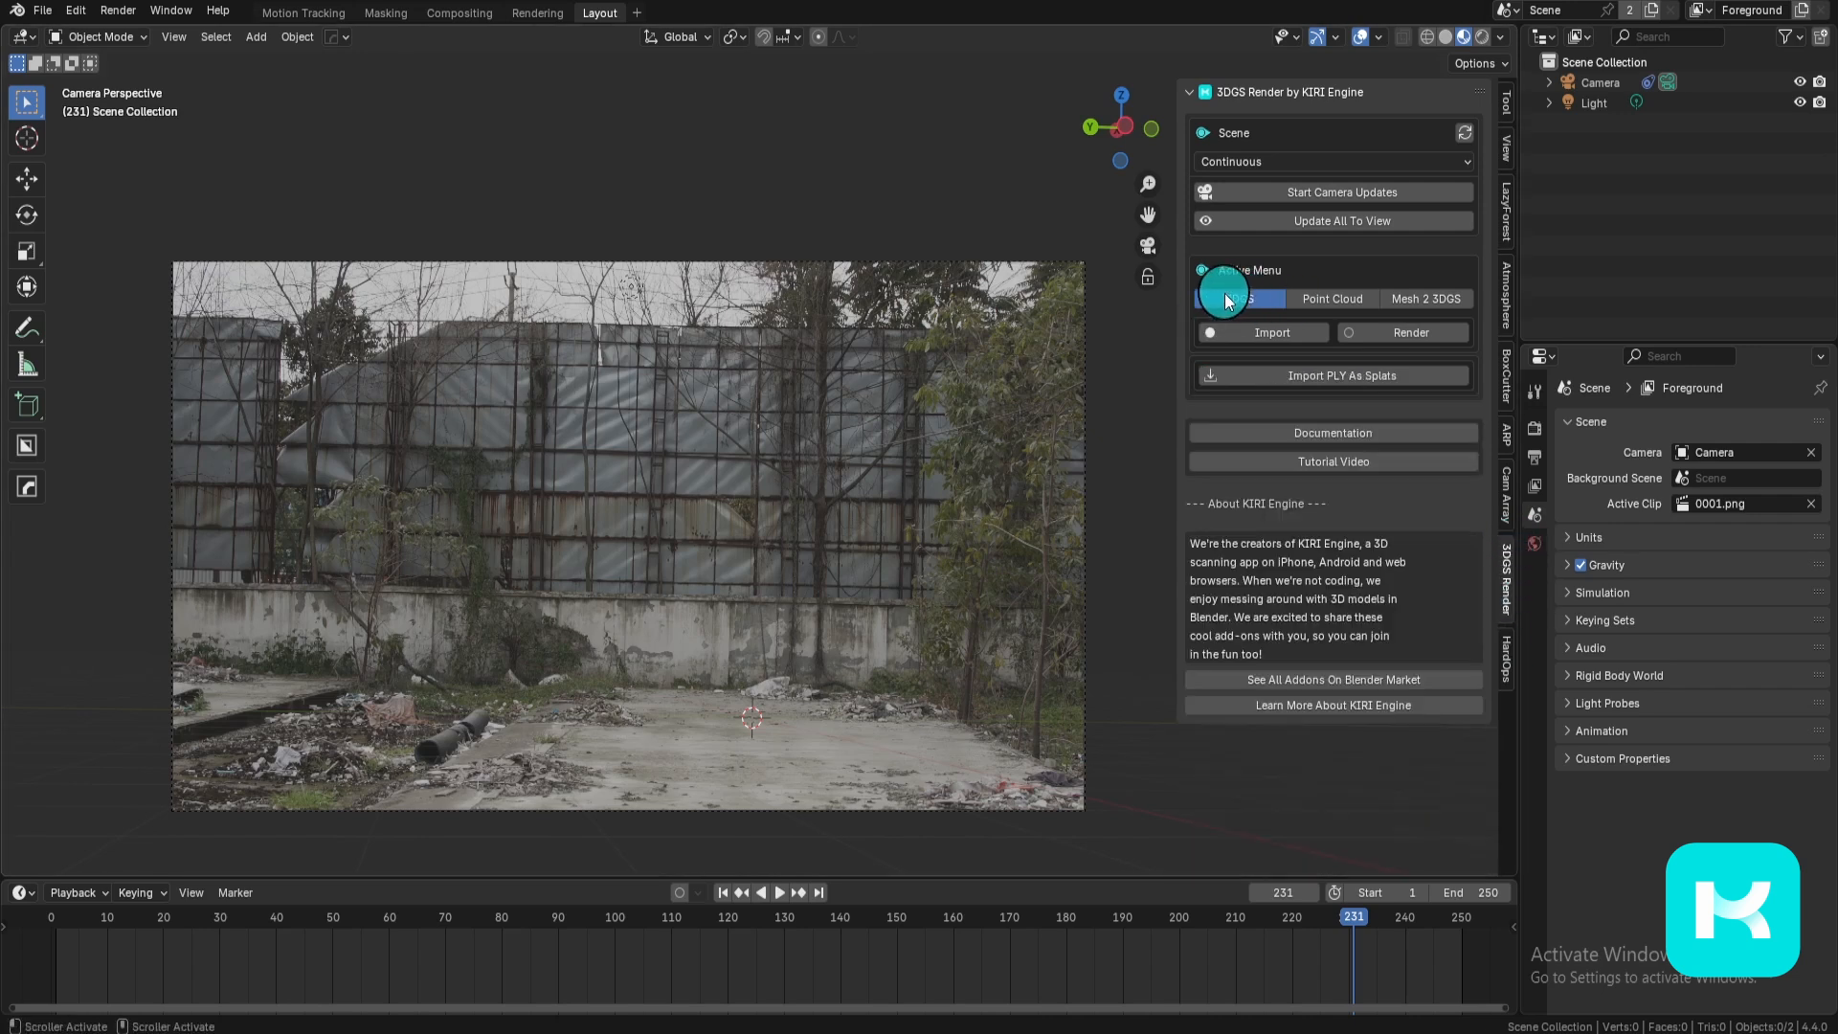
{"action": "left_click", "coordinate": [1286, 332]}
{"action": "left_click", "coordinate": [1412, 379]}
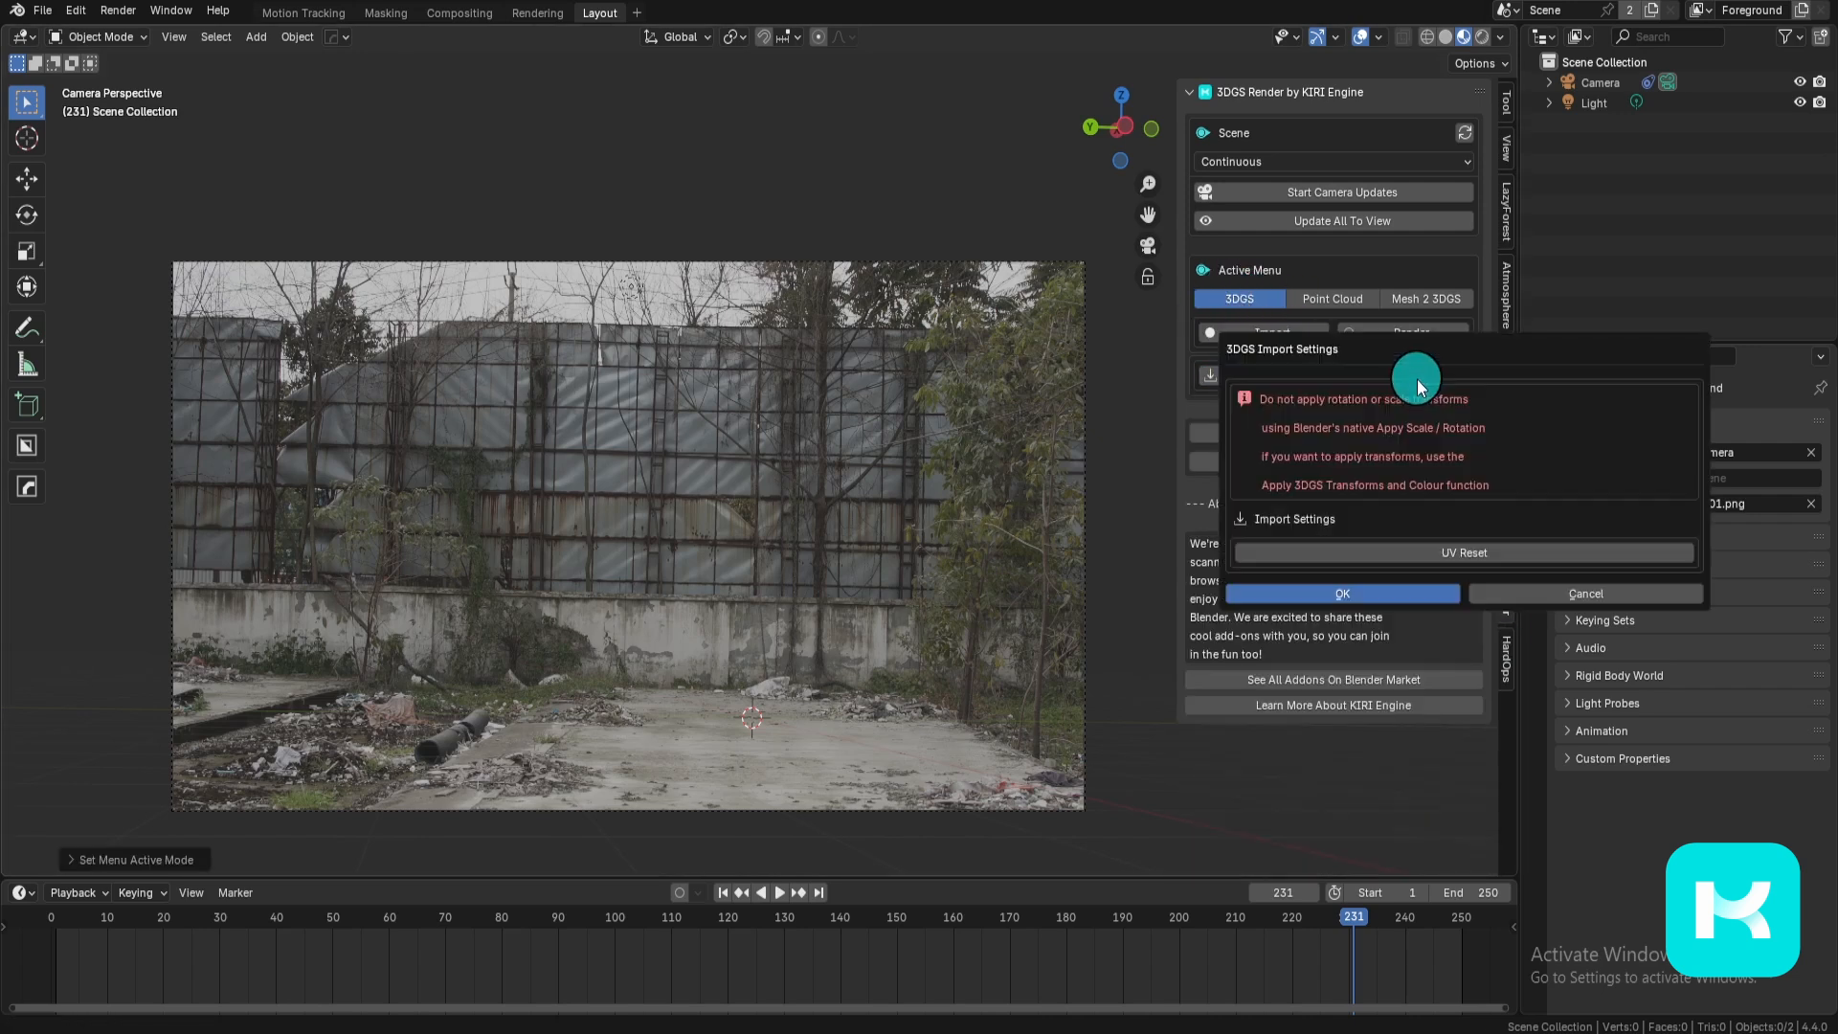
{"action": "left_click", "coordinate": [921, 238]}
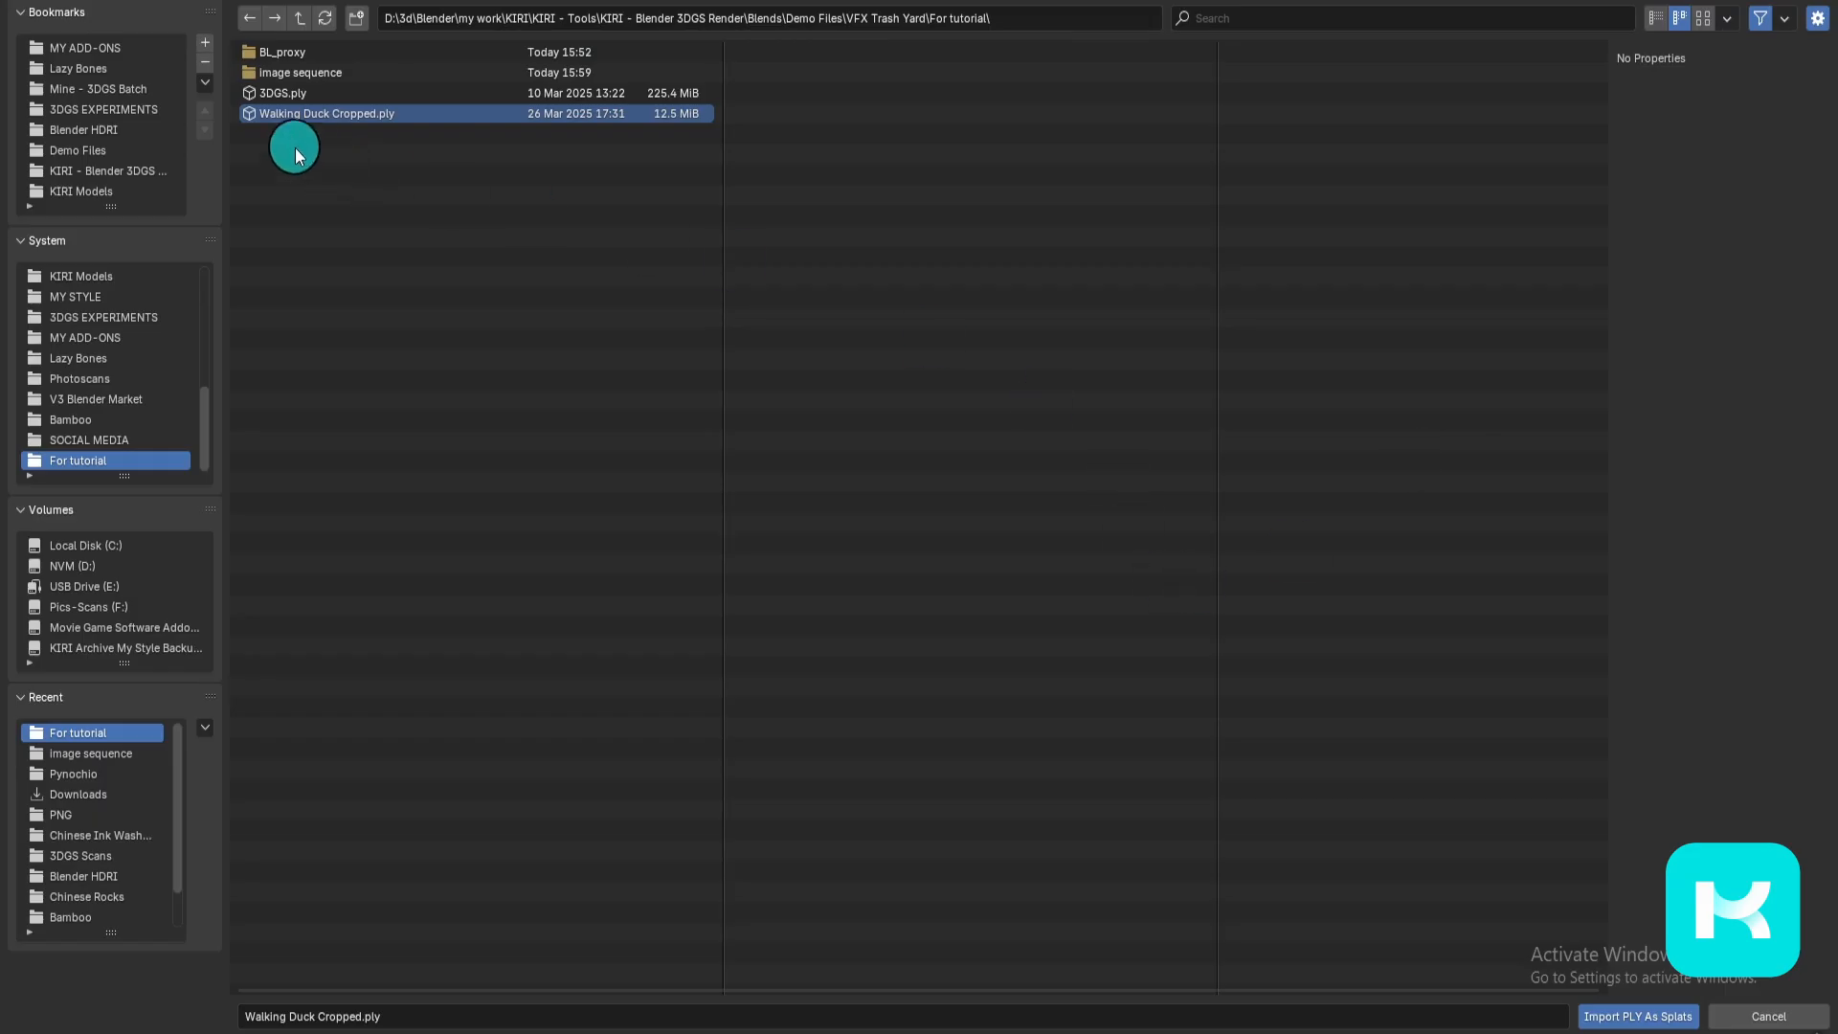
{"action": "double_click", "coordinate": [378, 111]}
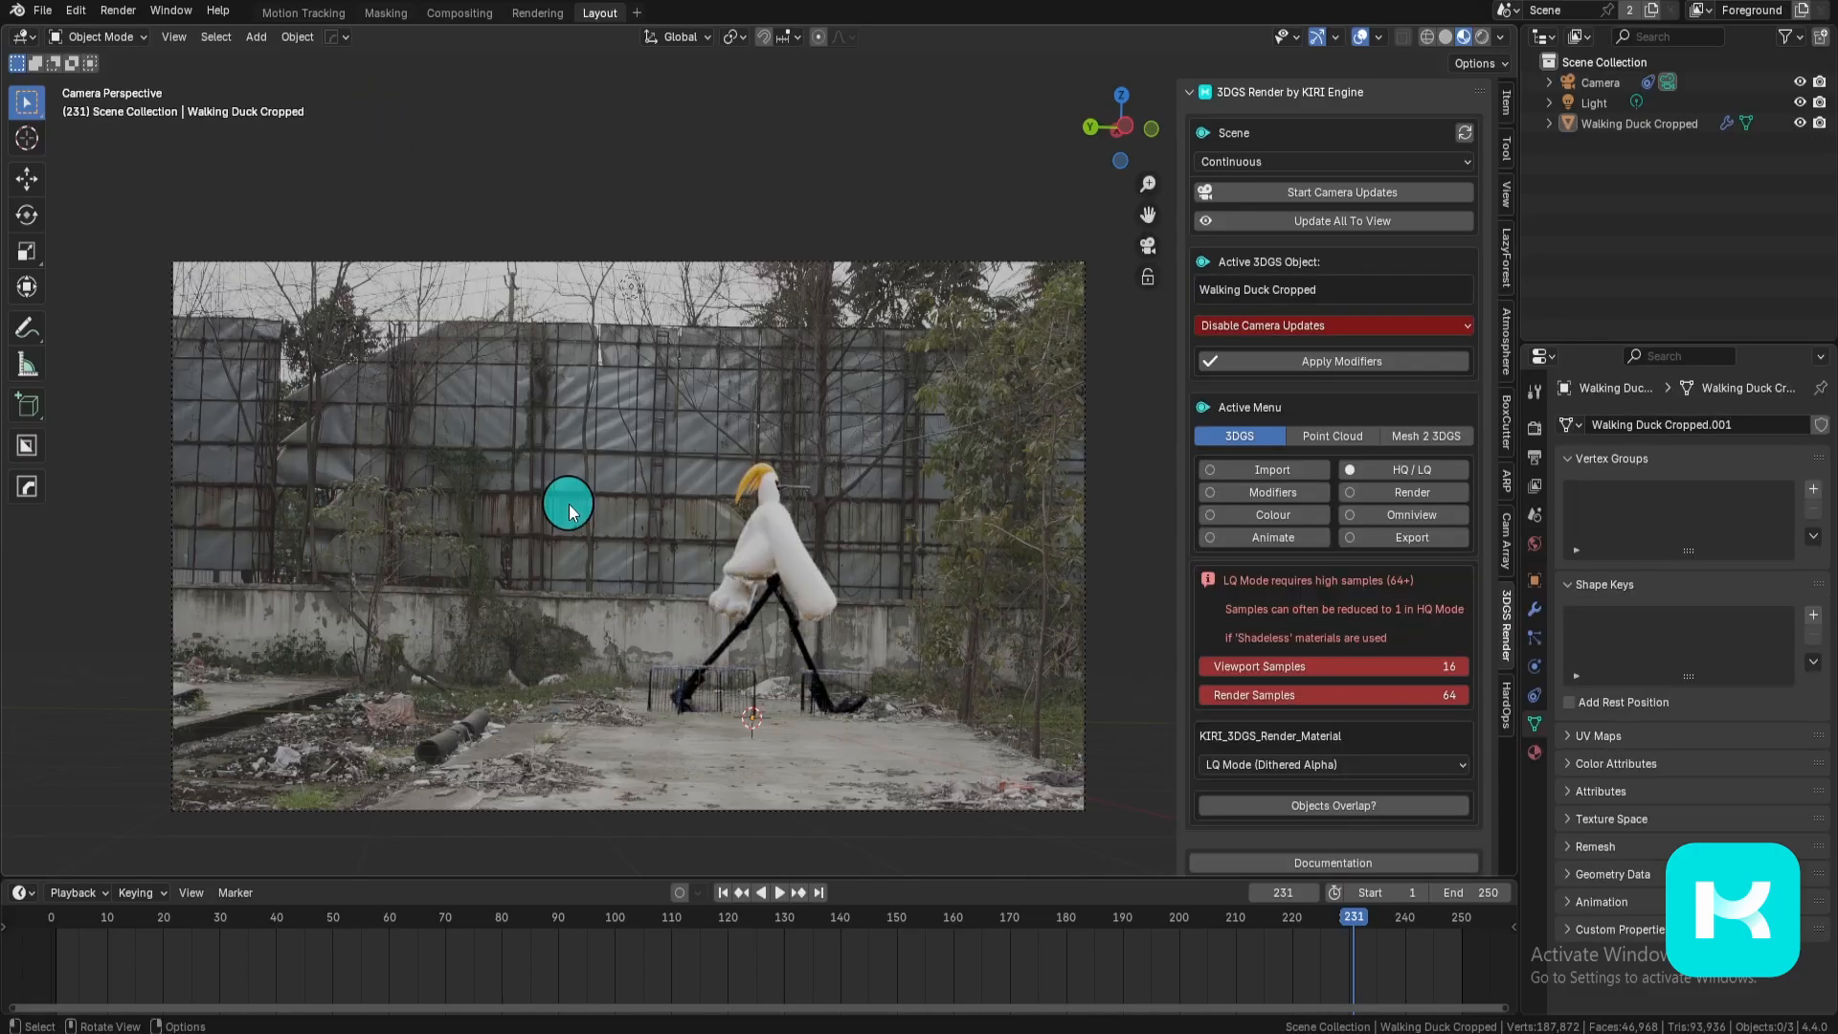
Step: Rotate the imported duck splat about -156° around the global Z axis
{"action": "left_click", "coordinate": [819, 710]}
{"action": "key", "text": "r"}
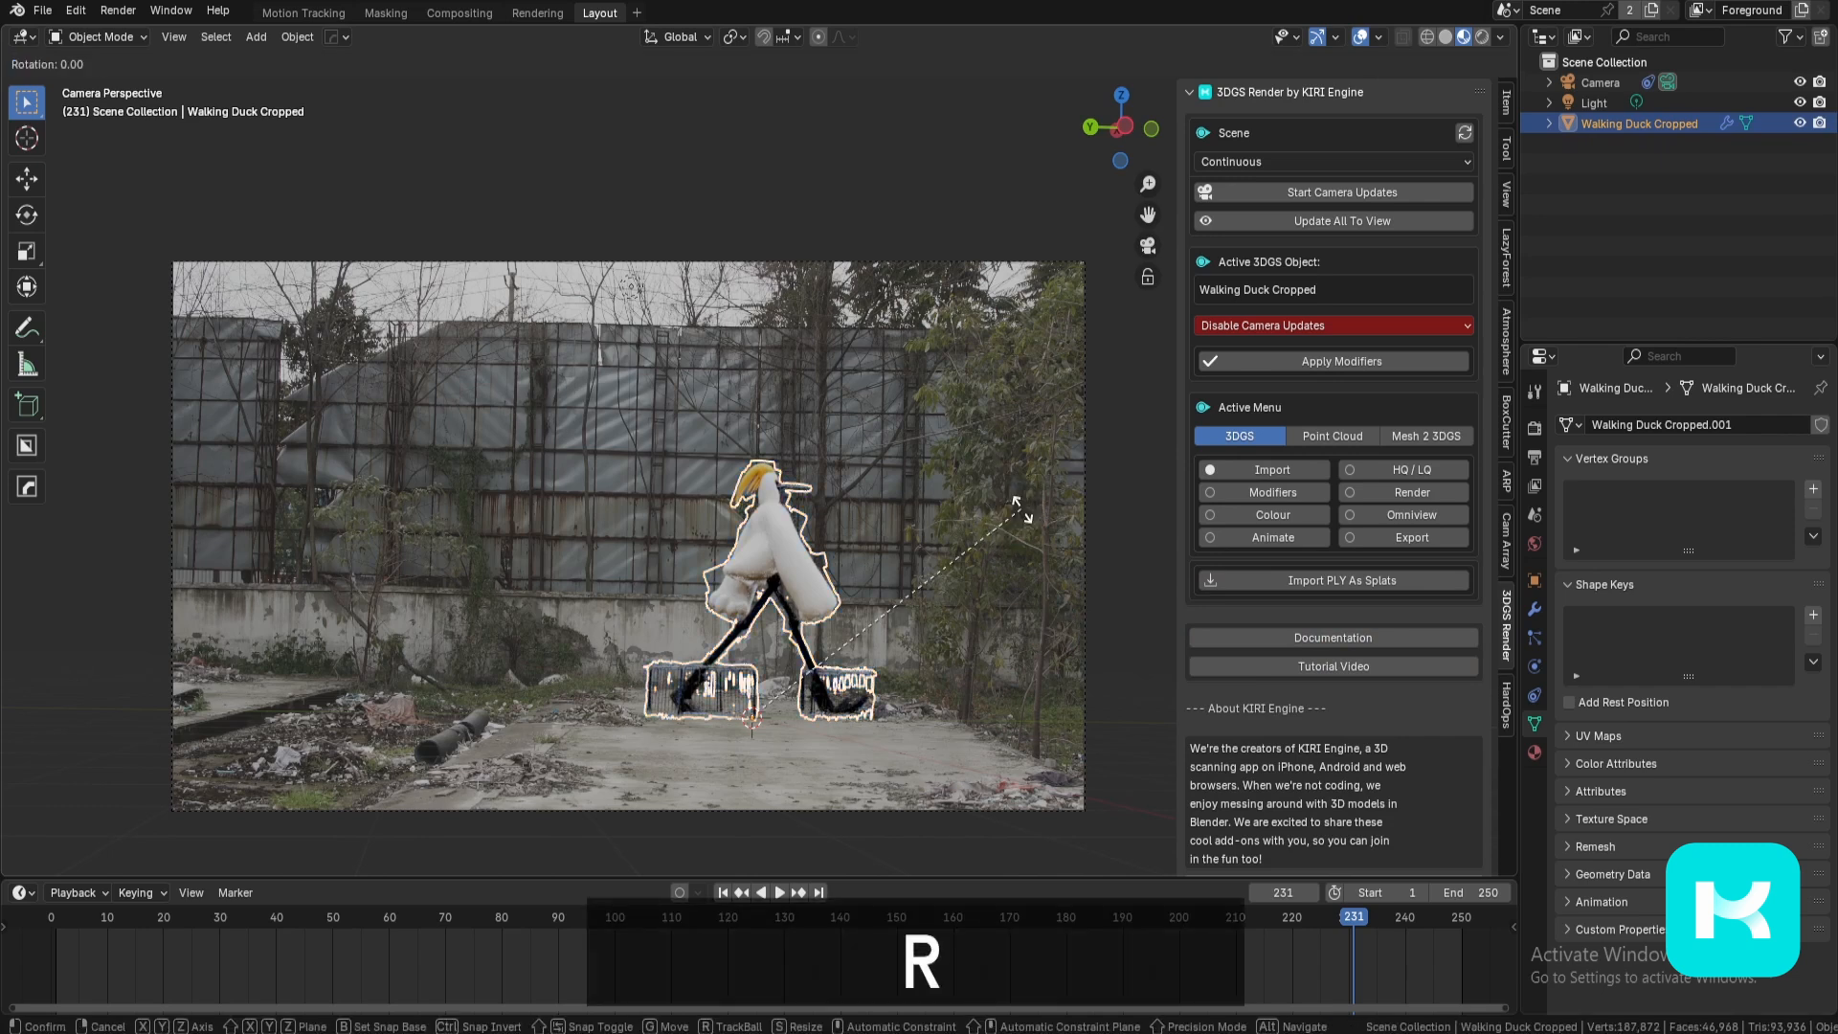
{"action": "key", "text": "z"}
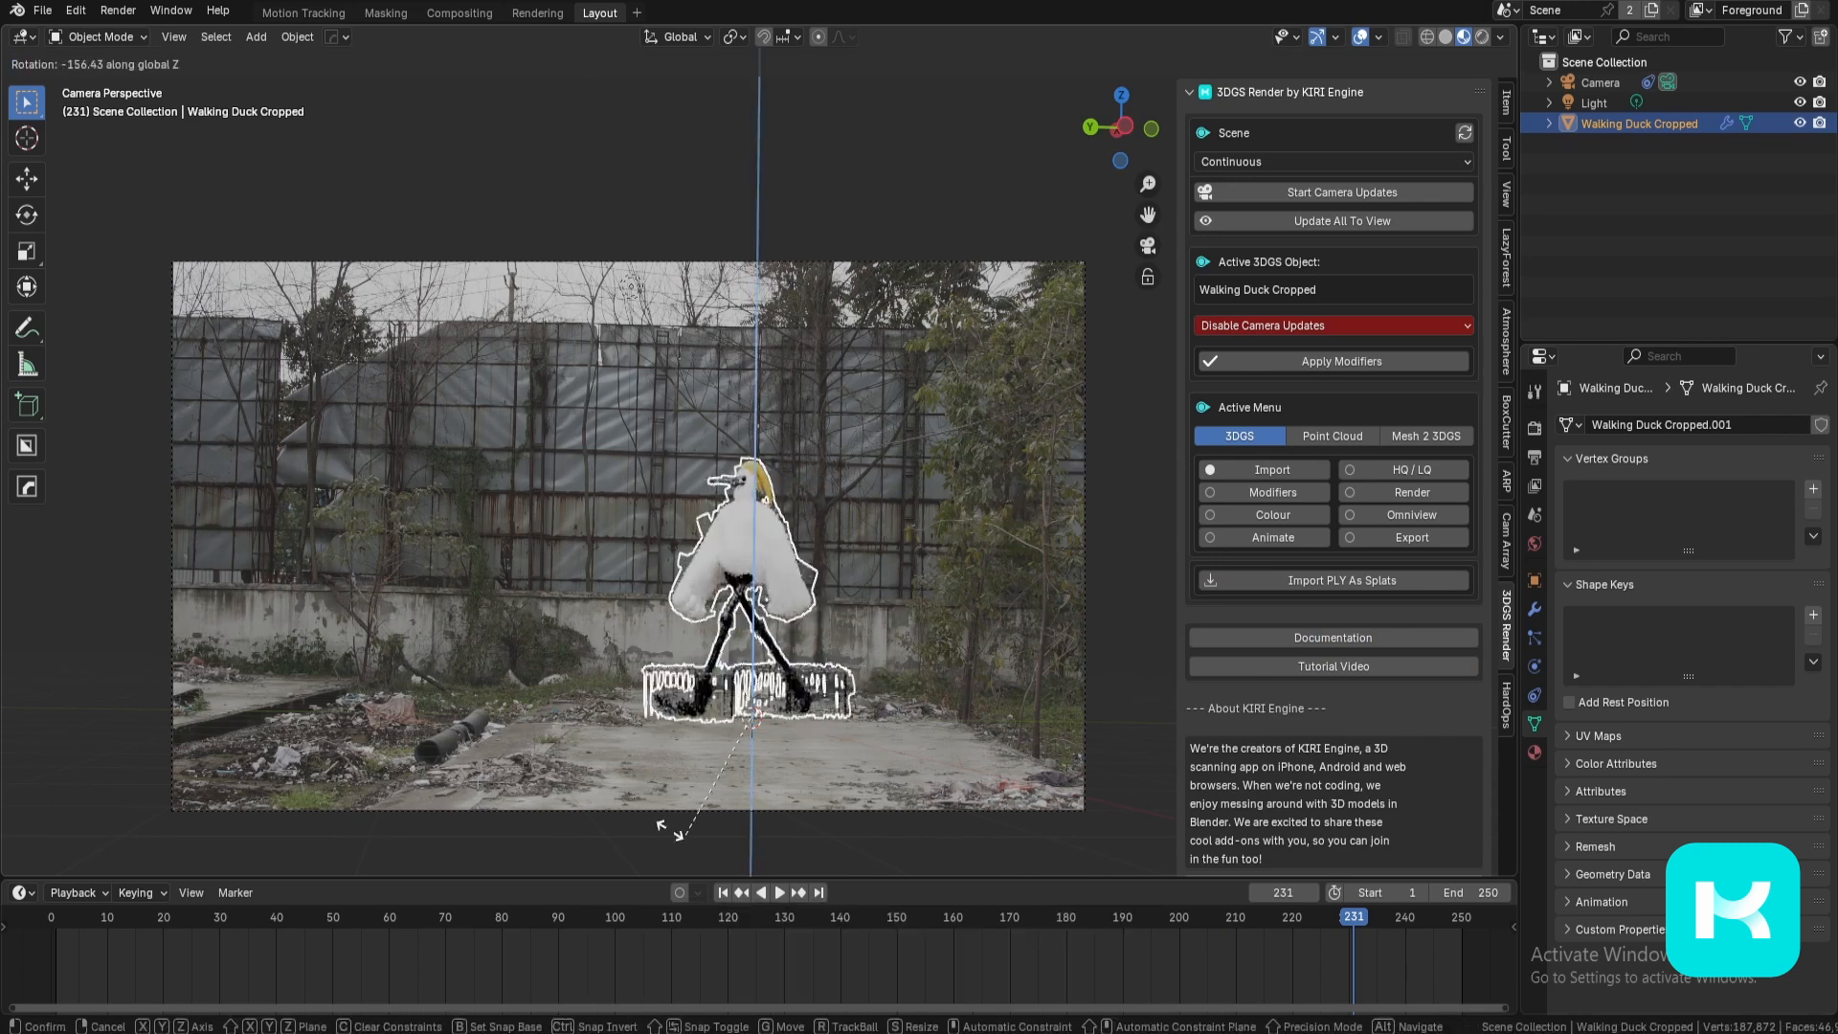
{"action": "left_click", "coordinate": [924, 548]}
Step: Move the duck closer to the camera across the ground plane with Z locked, and scale it down slightly
{"action": "key", "text": "g"}
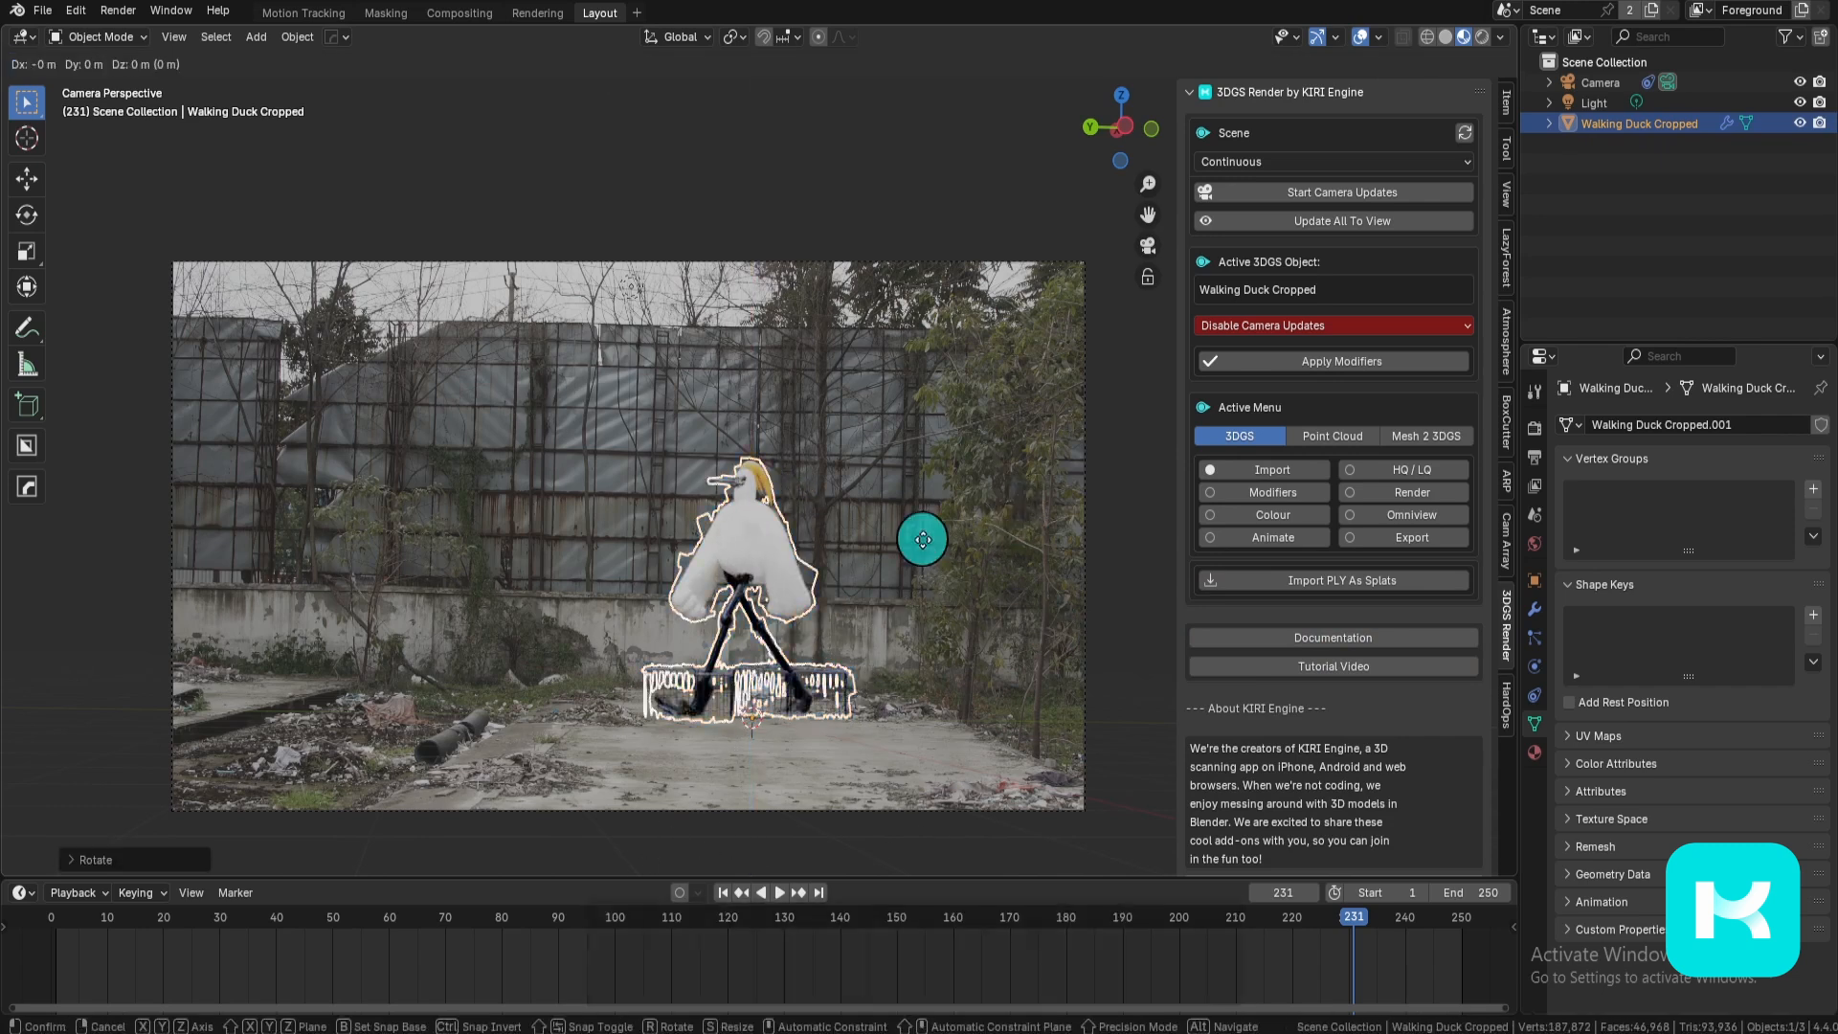
{"action": "key", "text": "shift+z"}
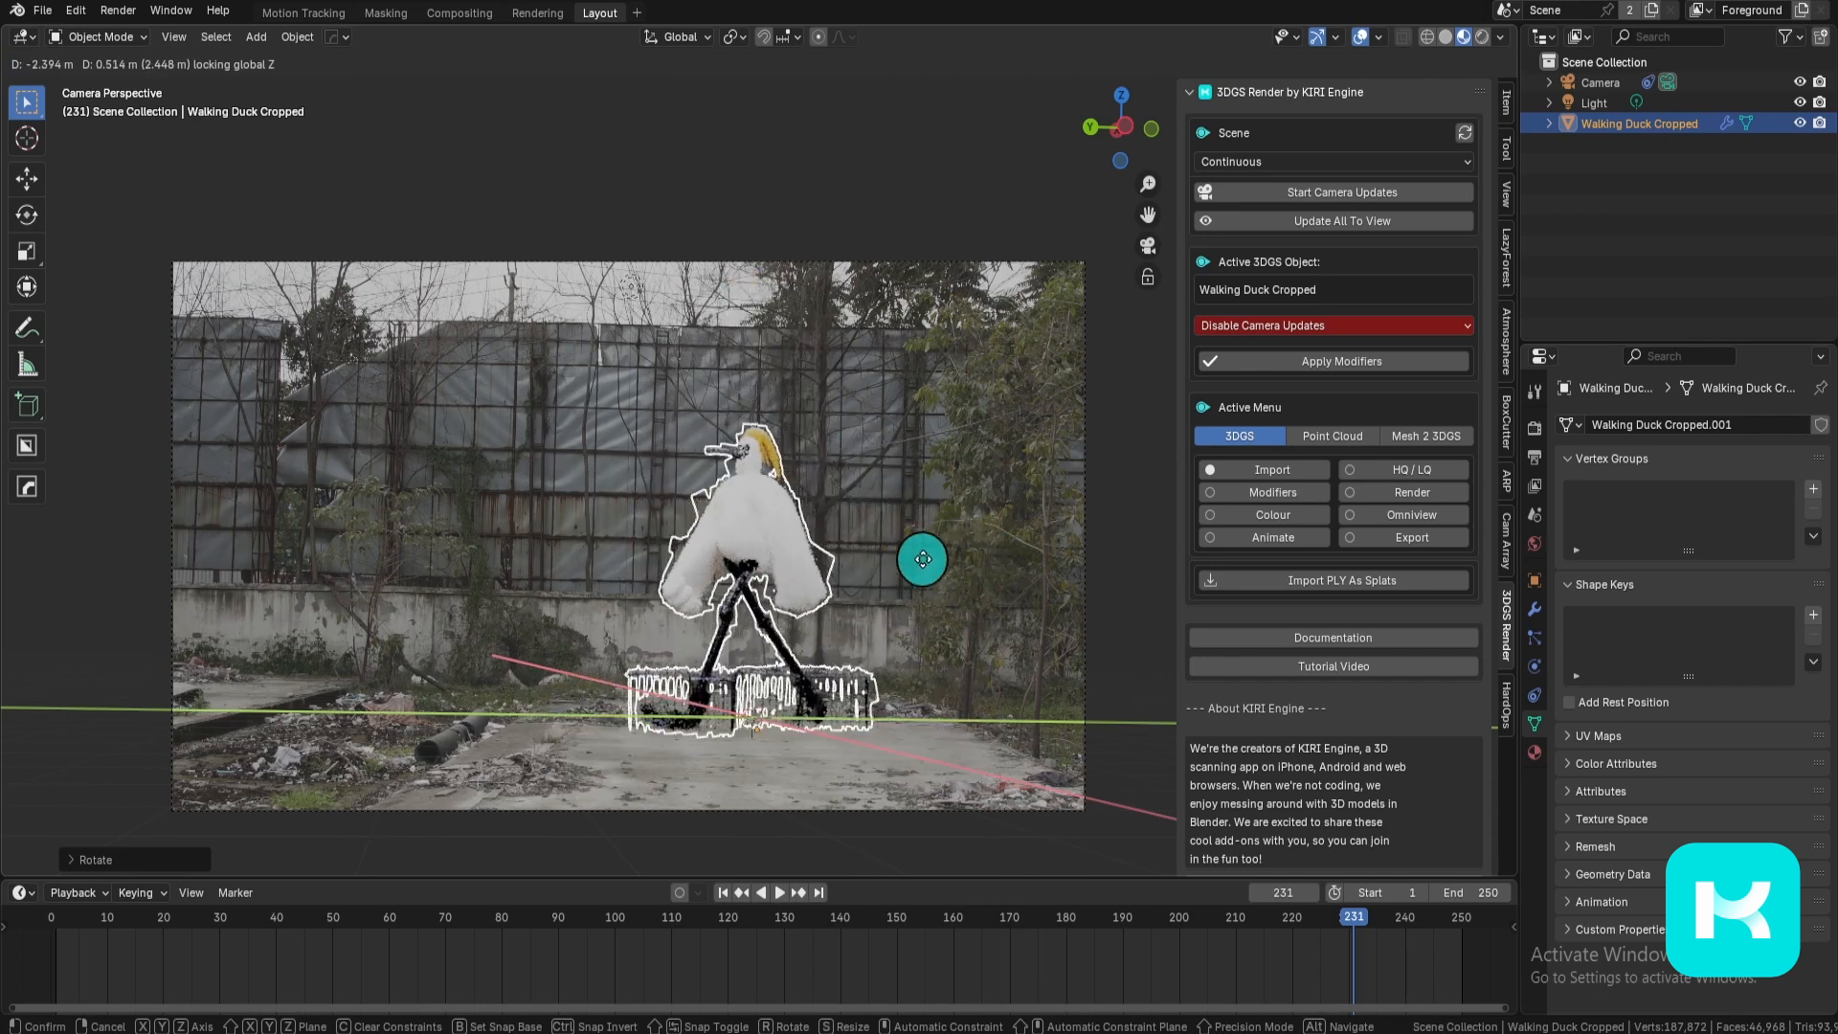
{"action": "left_click", "coordinate": [938, 633]}
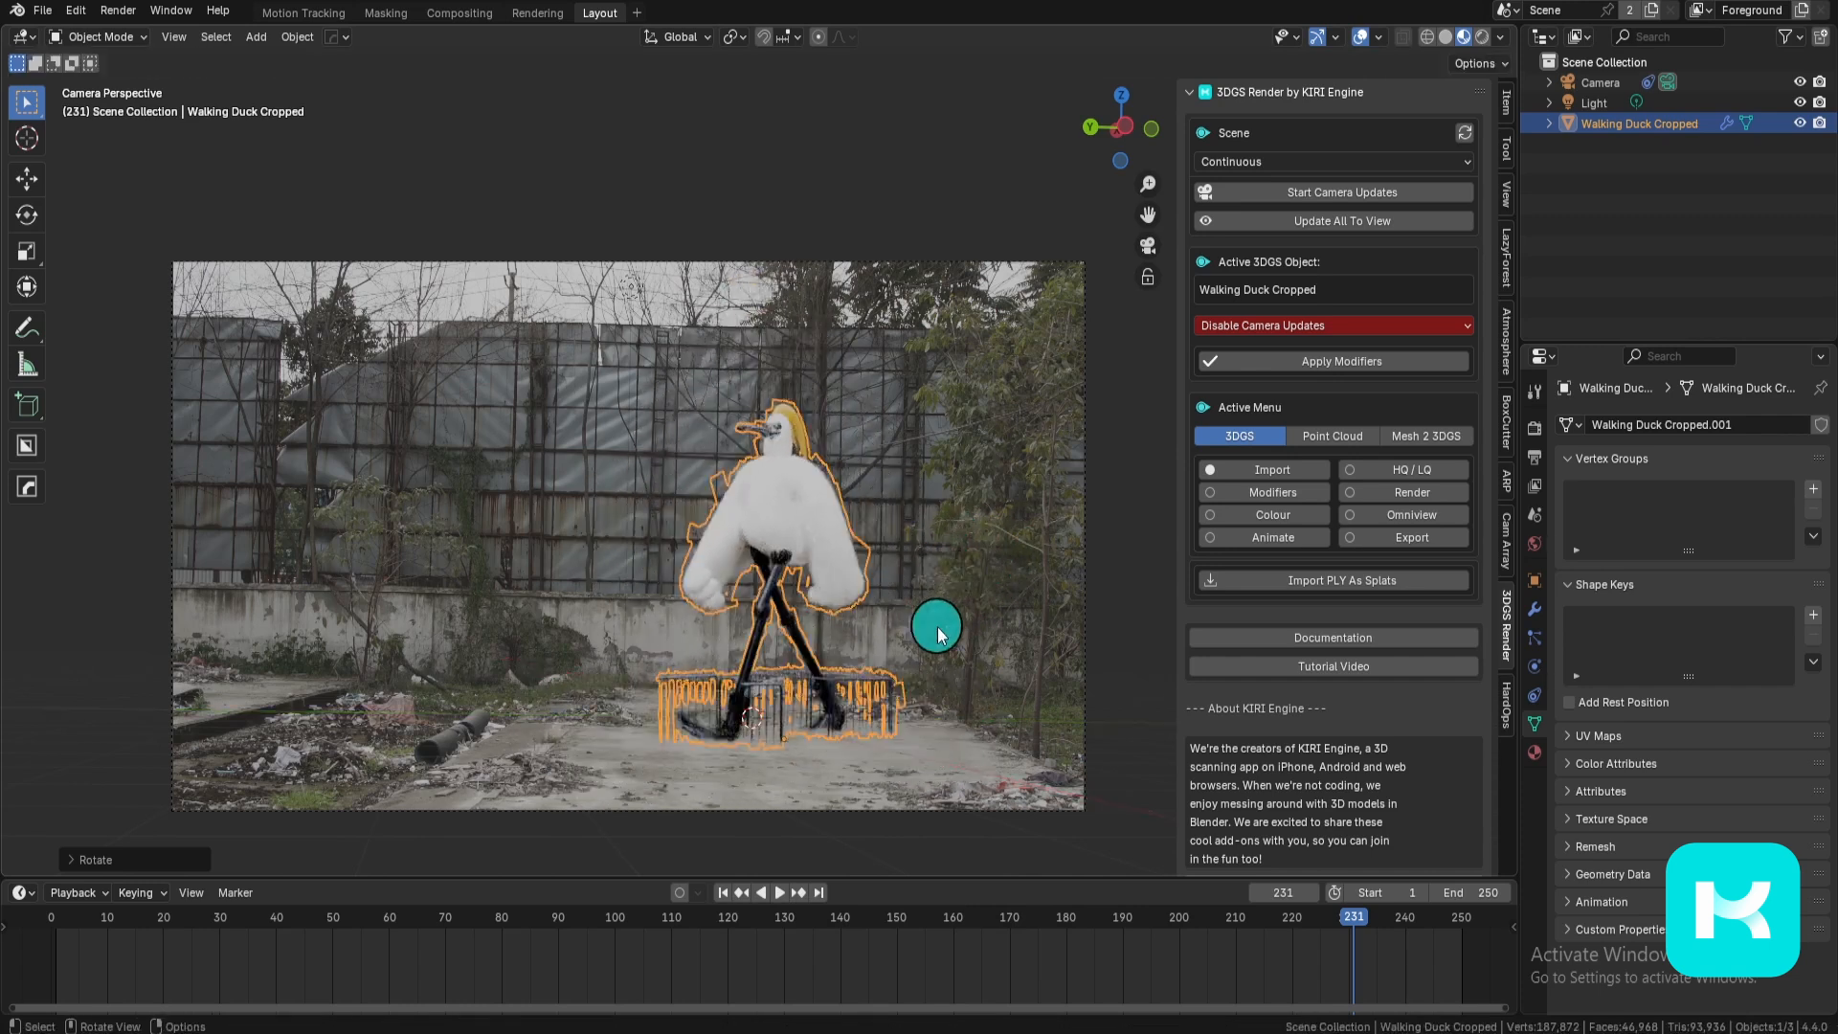
{"action": "key", "text": "s"}
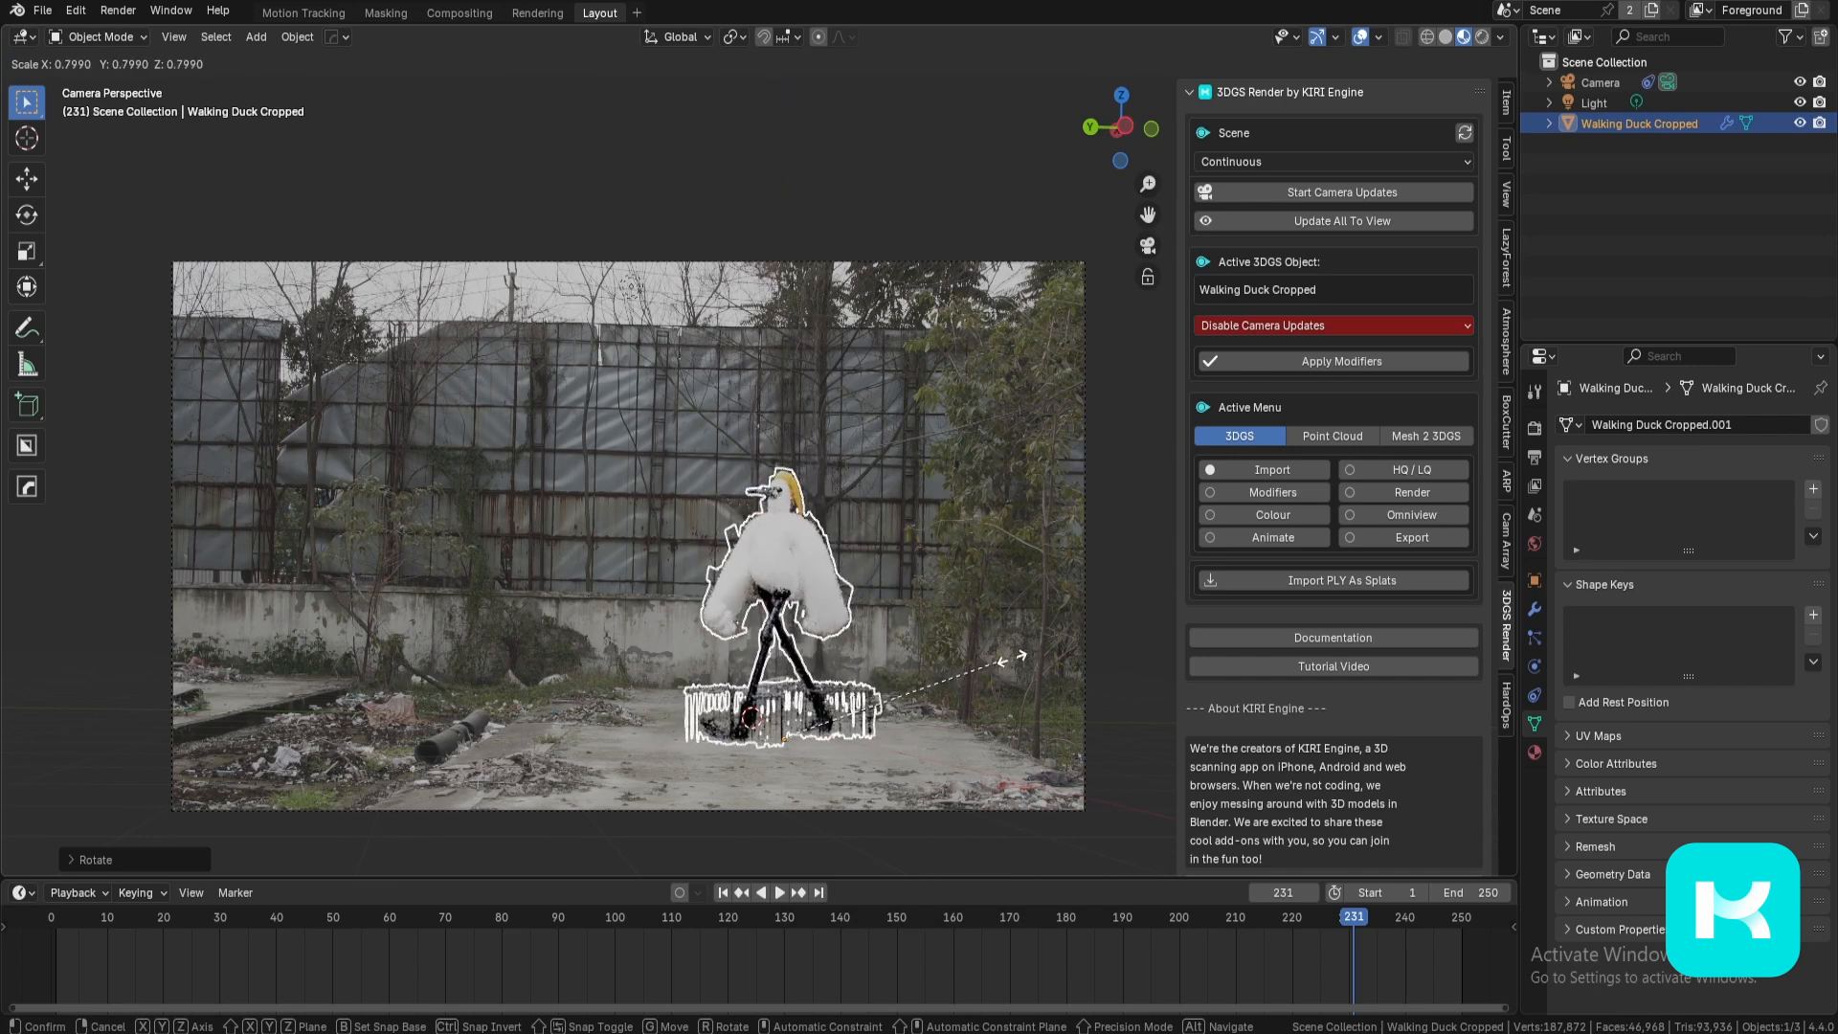
{"action": "left_click", "coordinate": [943, 740]}
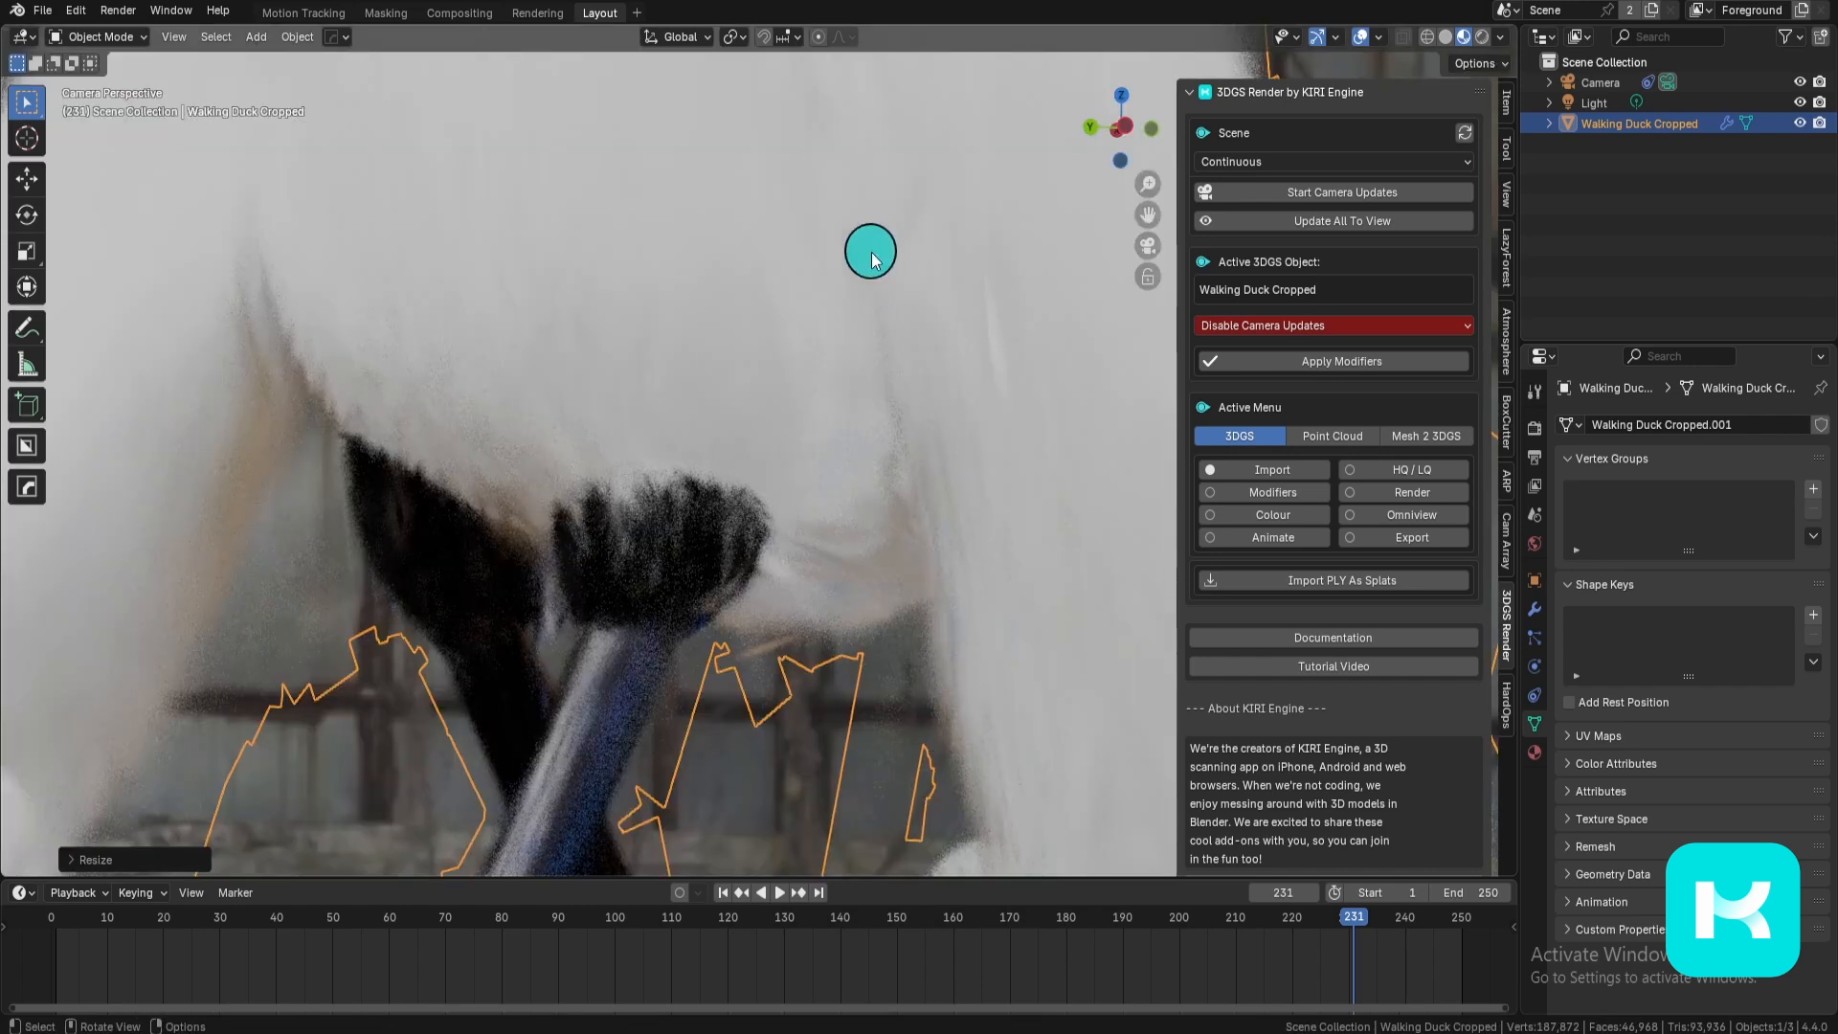
Step: Examine the duck splat up close over the footage, and compare its appearance in solid shading
{"action": "scroll", "coordinate": [807, 565], "scroll_direction": "down", "scroll_amount": 5}
{"action": "middle_click_drag", "start_coordinate": [771, 564], "coordinate": [1030, 433], "text": "shift"}
{"action": "scroll", "coordinate": [747, 467], "scroll_direction": "up", "scroll_amount": 4}
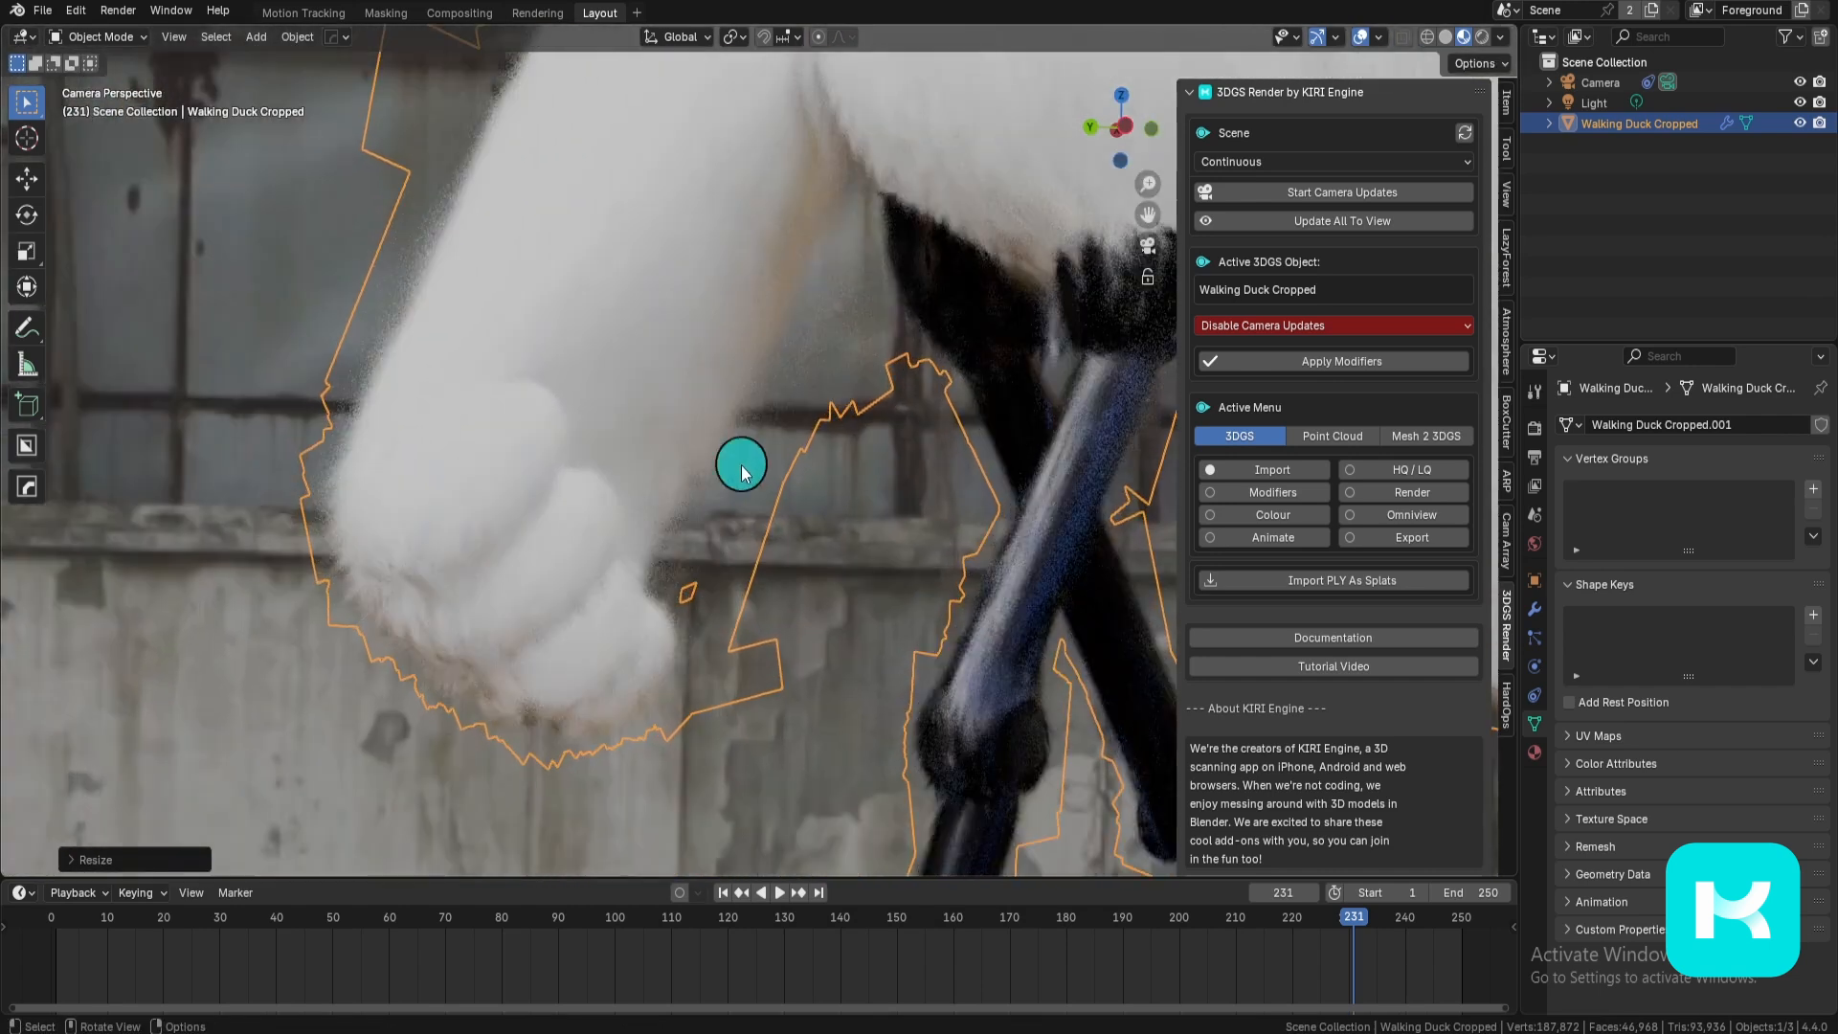
{"action": "scroll", "coordinate": [747, 467], "scroll_direction": "down", "scroll_amount": 4}
{"action": "middle_click_drag", "start_coordinate": [900, 316], "coordinate": [575, 786], "text": "shift"}
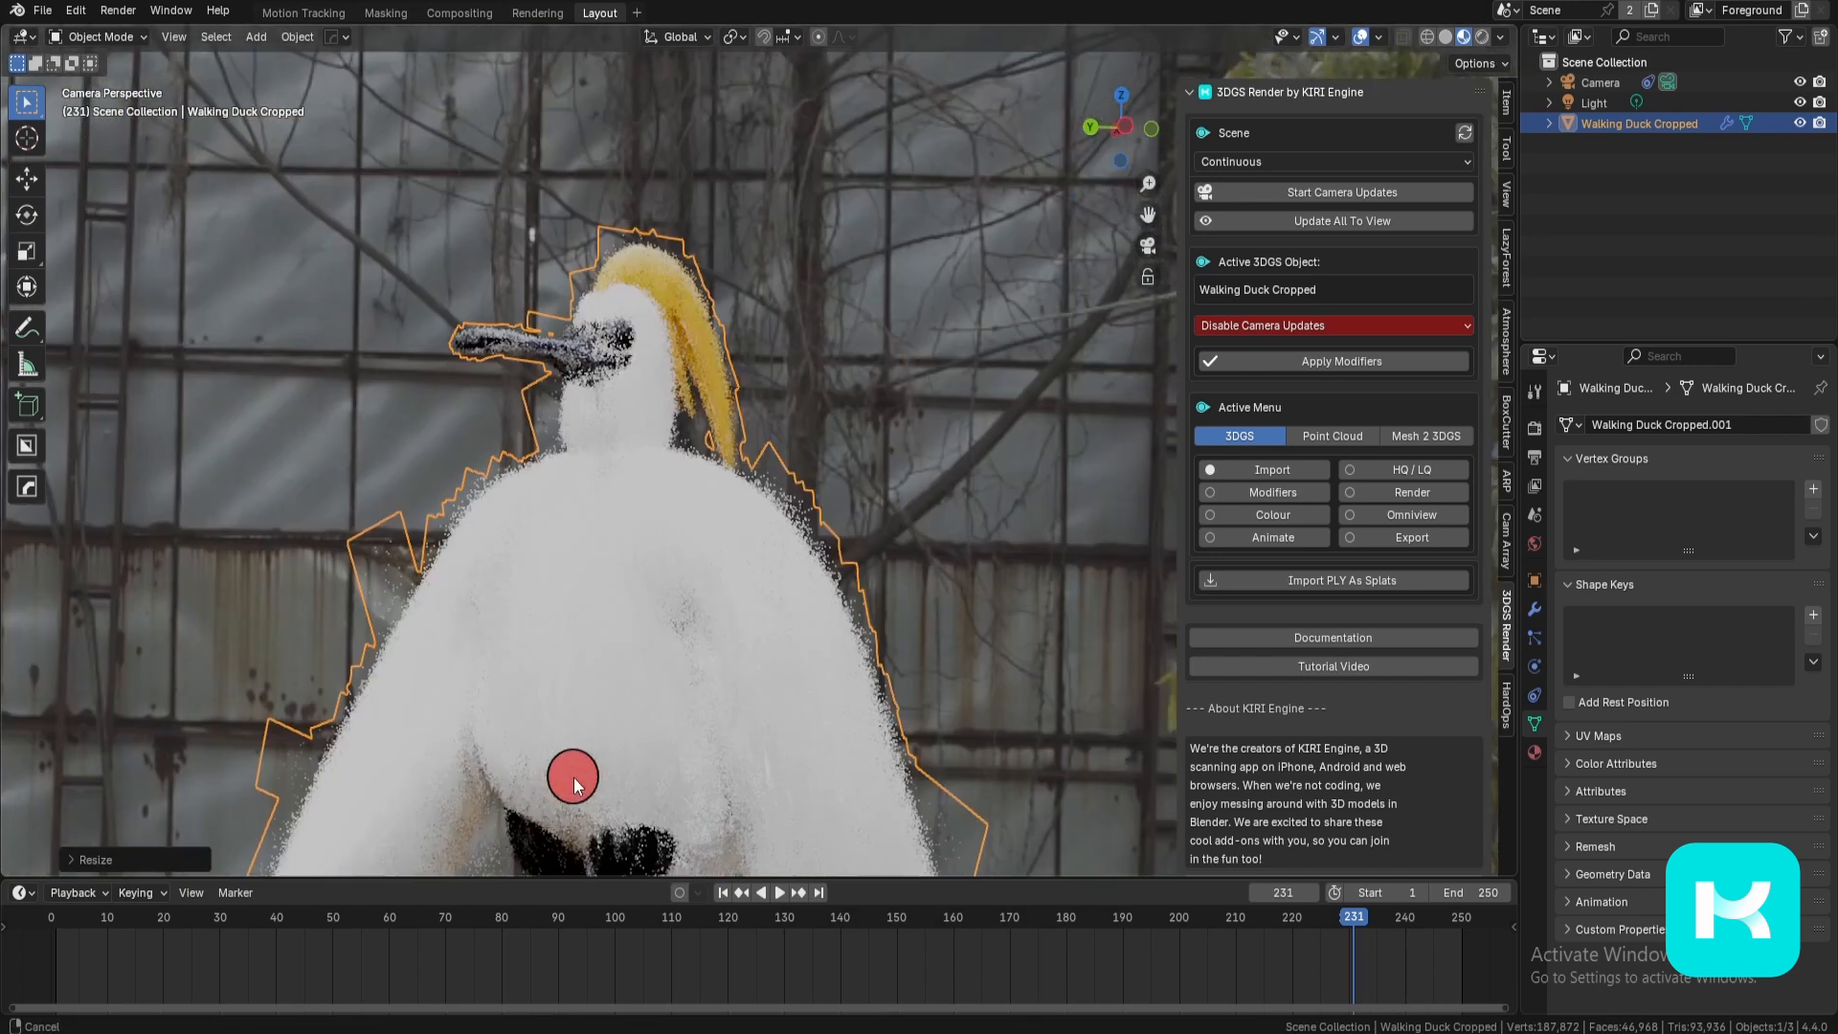
{"action": "scroll", "coordinate": [742, 611], "scroll_direction": "up", "scroll_amount": 3}
{"action": "scroll", "coordinate": [825, 620], "scroll_direction": "down", "scroll_amount": 6}
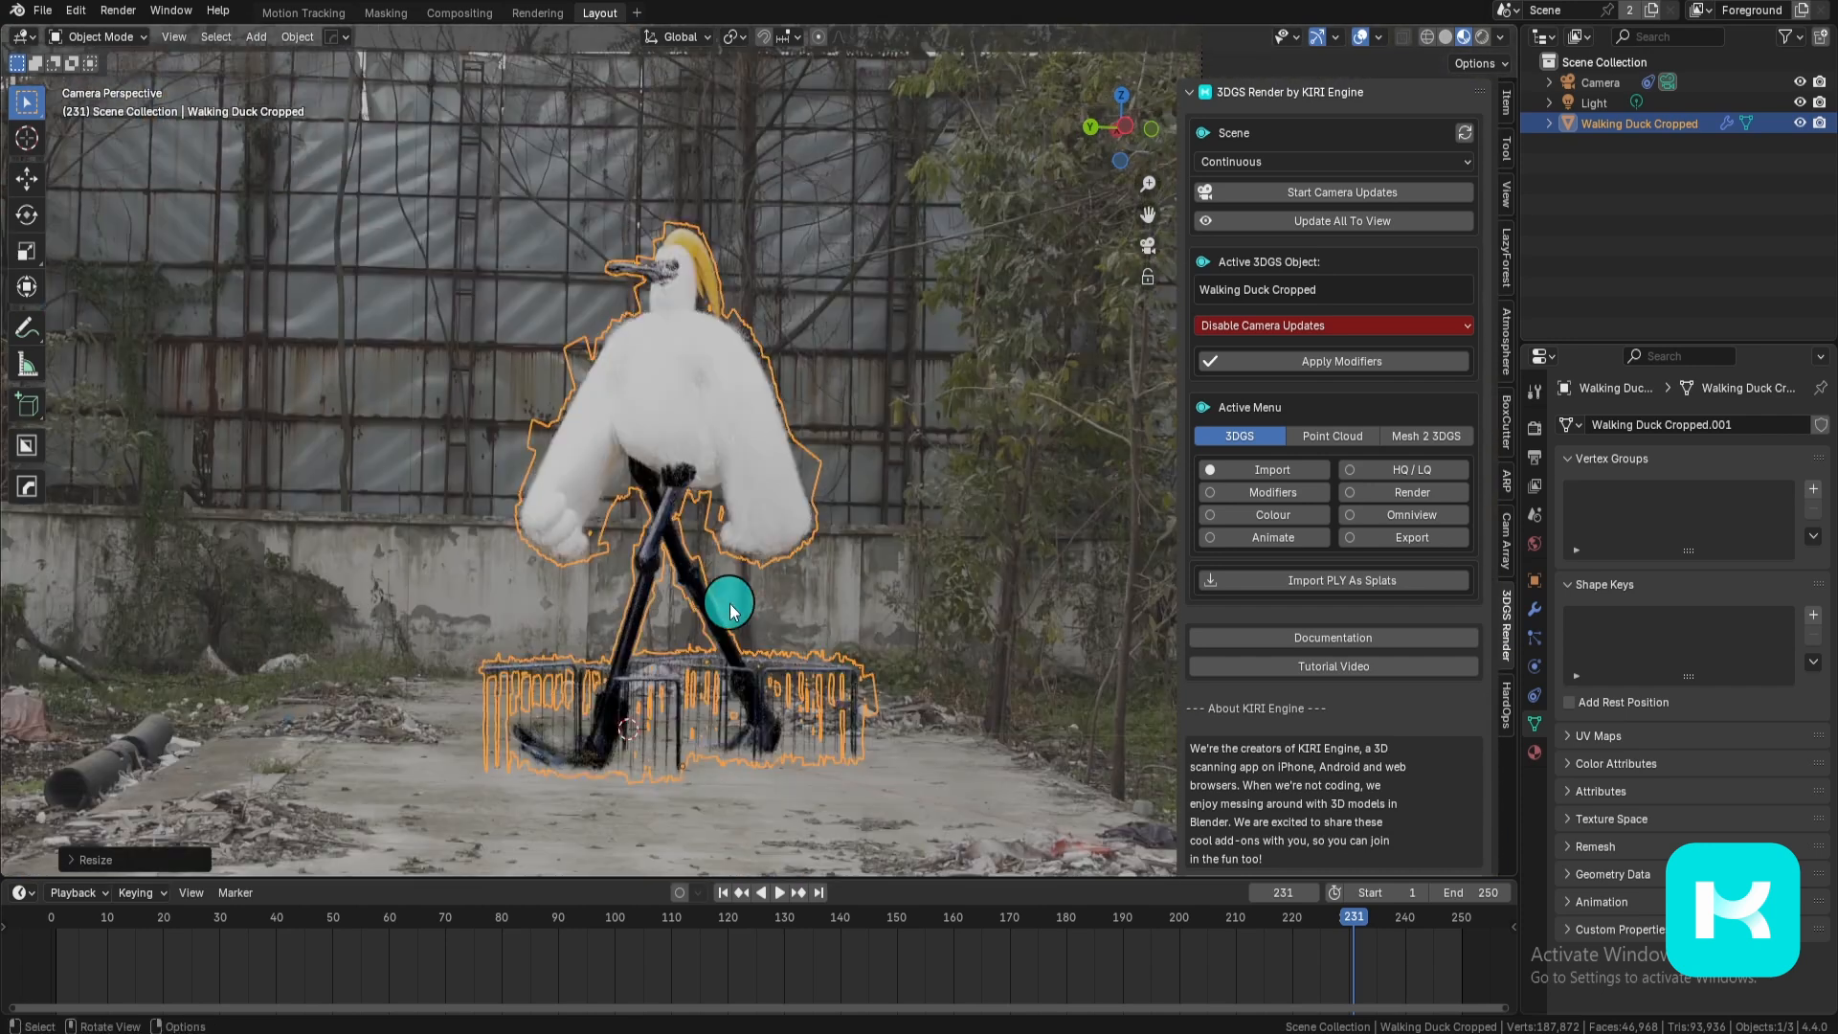
{"action": "key", "text": "z"}
{"action": "left_click", "coordinate": [761, 554]}
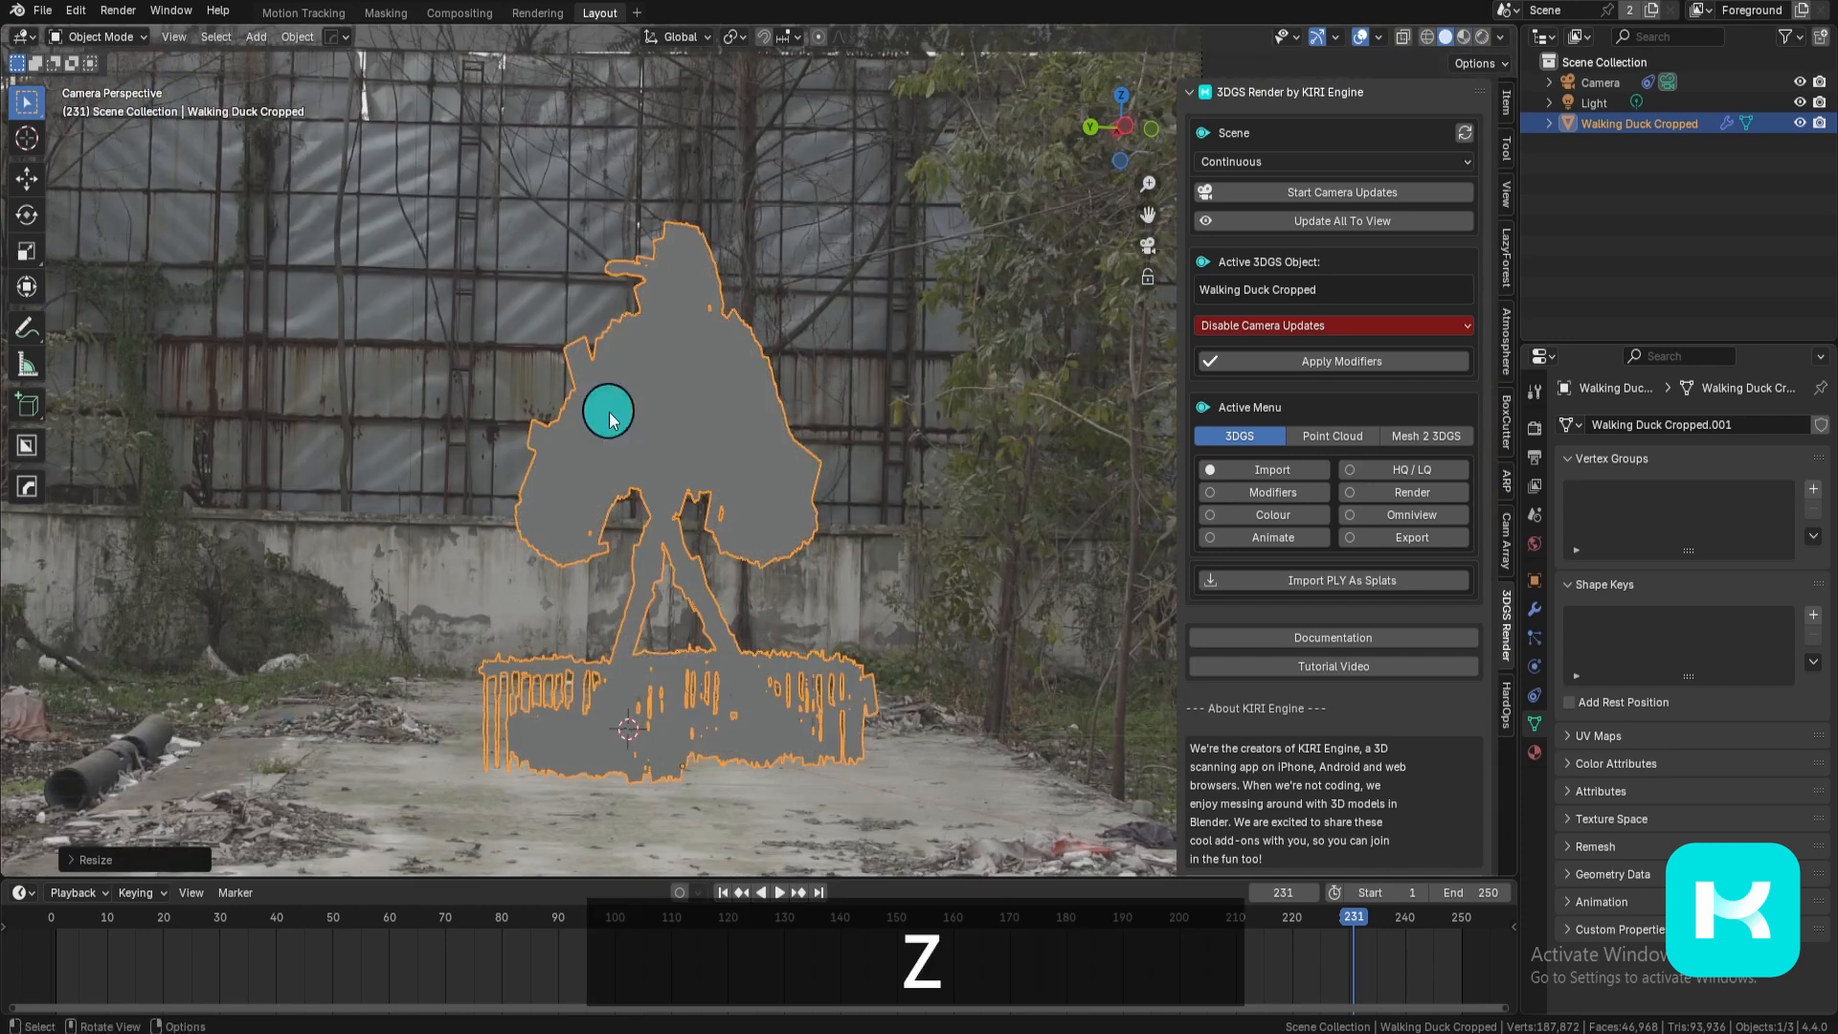
{"action": "scroll", "coordinate": [708, 422], "scroll_direction": "down", "scroll_amount": 4}
{"action": "scroll", "coordinate": [824, 469], "scroll_direction": "up", "scroll_amount": 3}
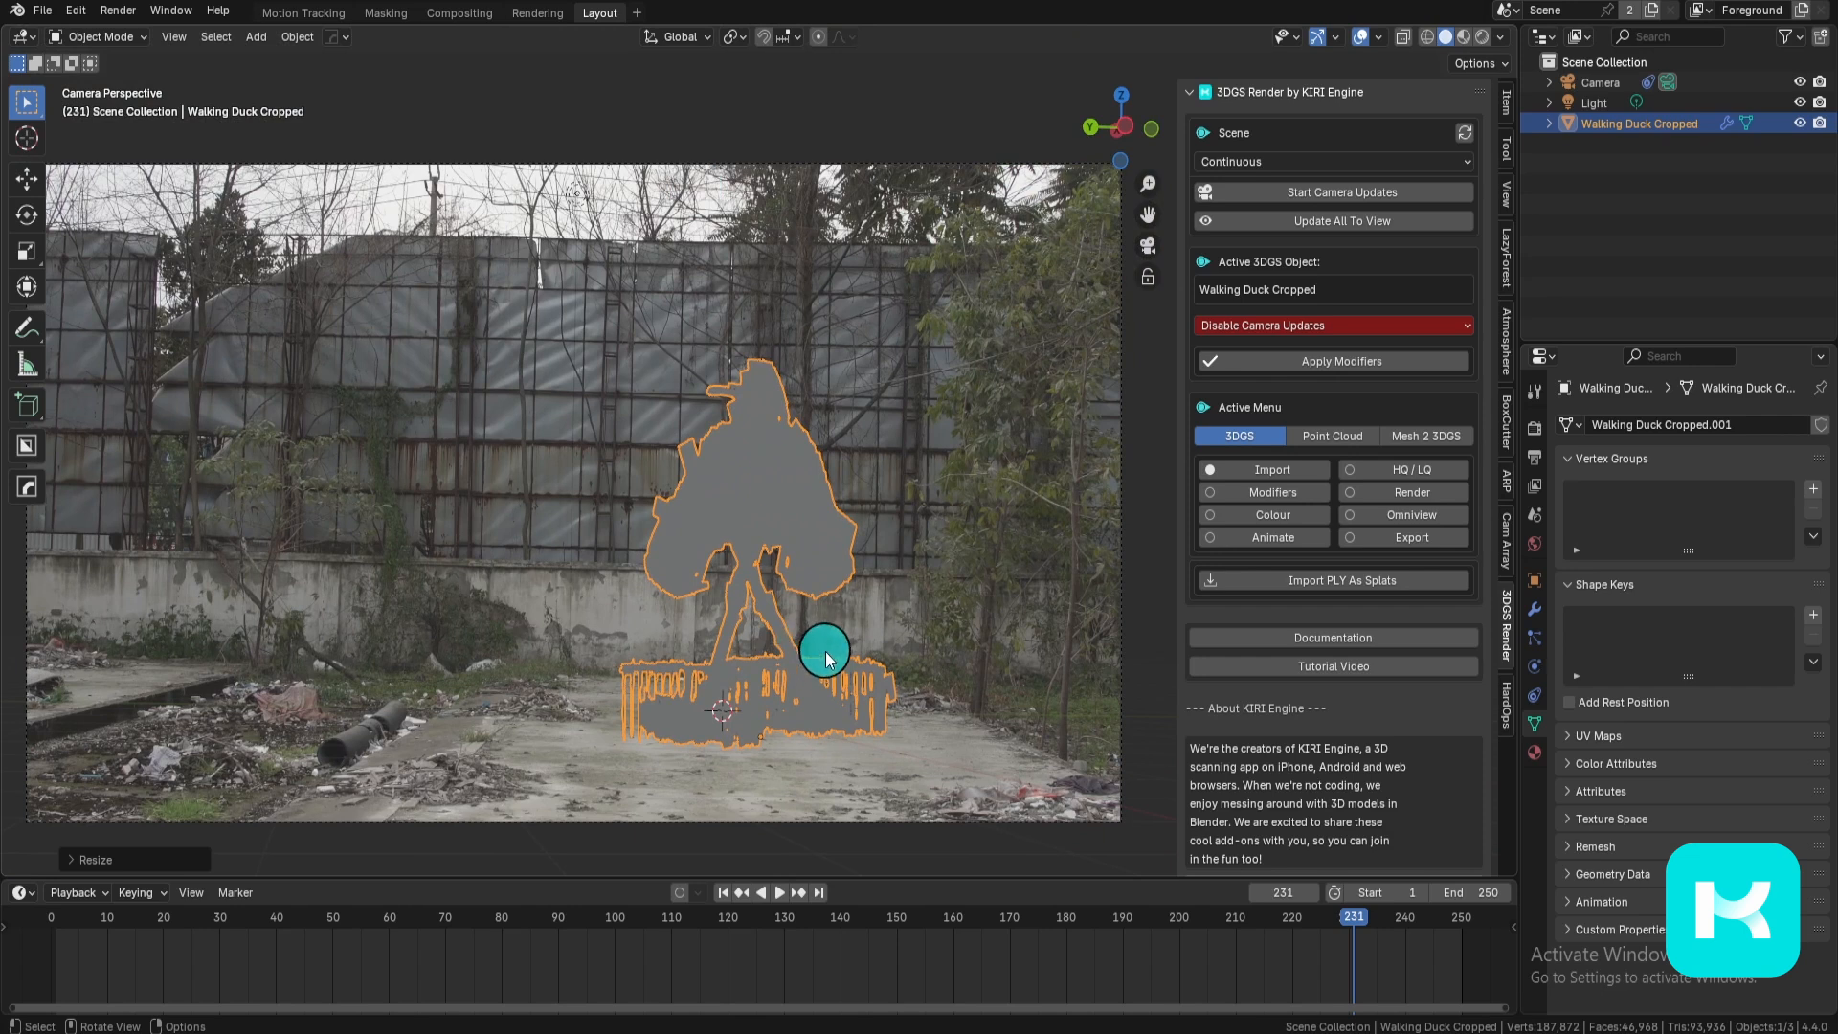
Step: Show the scene in rendered shading and enable camera updates on Walking Duck Cropped, using the active camera
{"action": "key", "text": "z"}
{"action": "left_click", "coordinate": [1264, 325]}
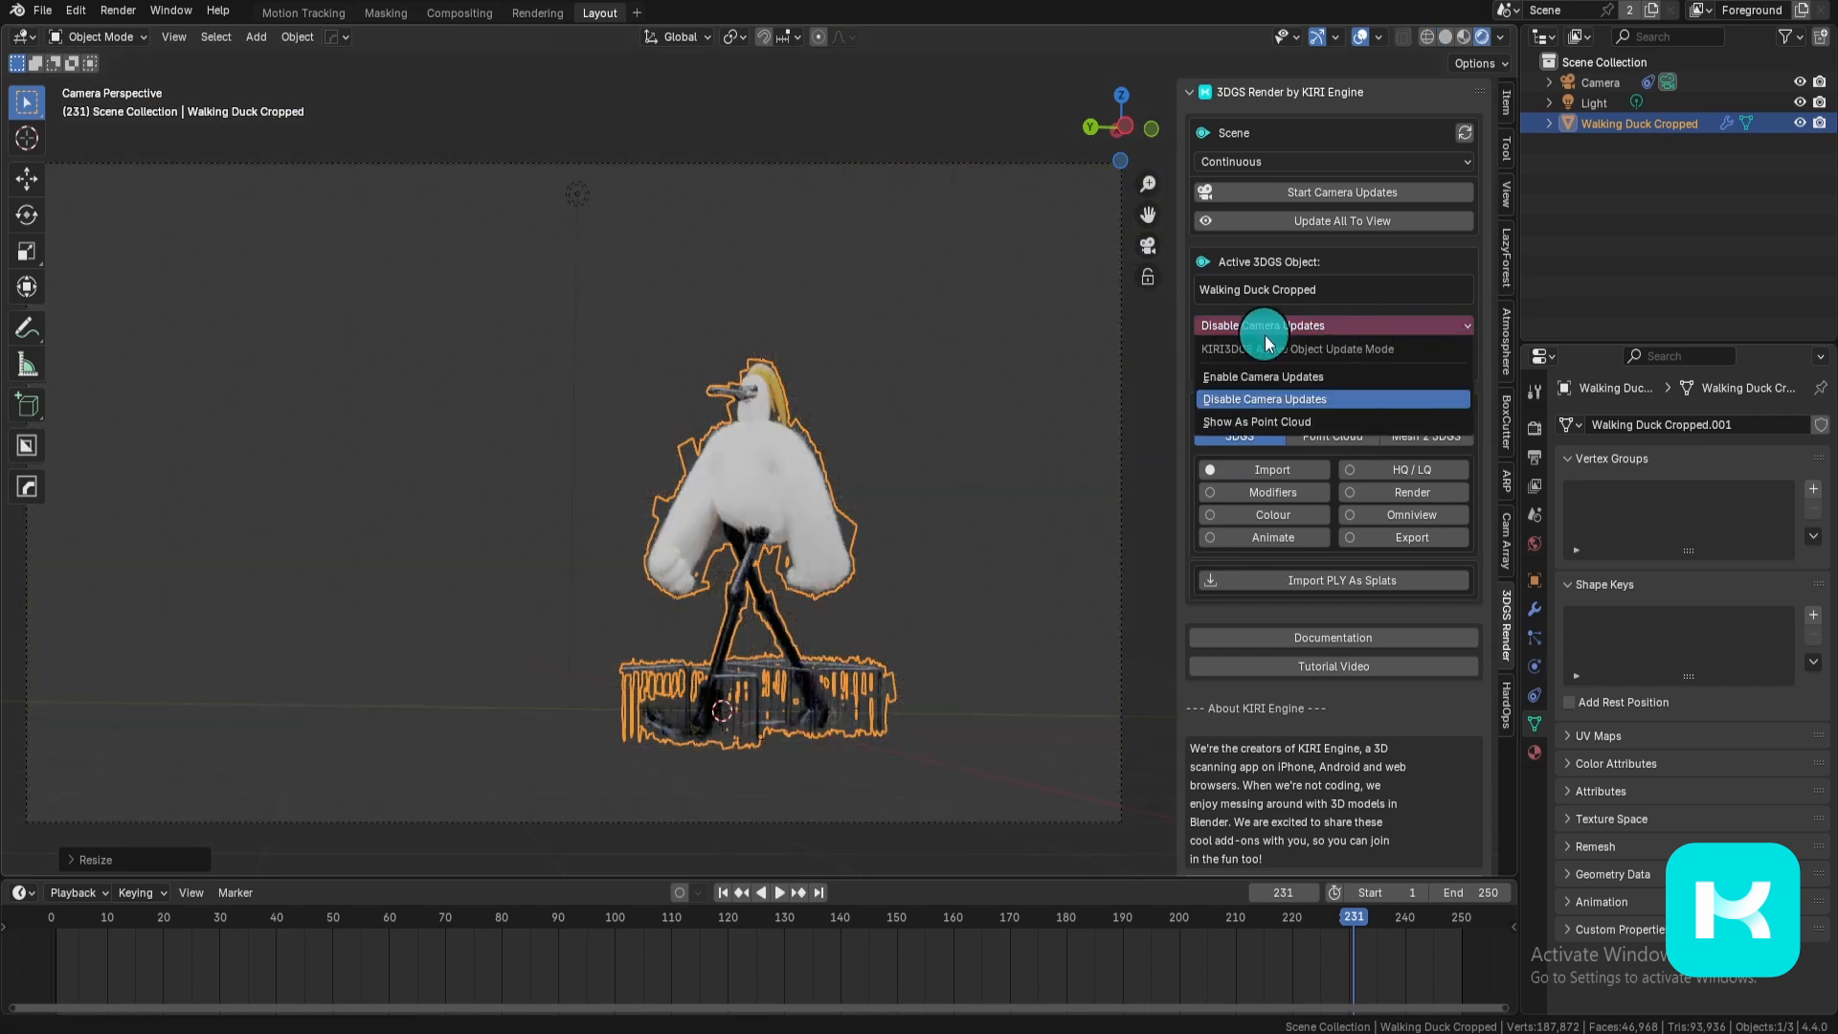
{"action": "left_click", "coordinate": [1382, 378]}
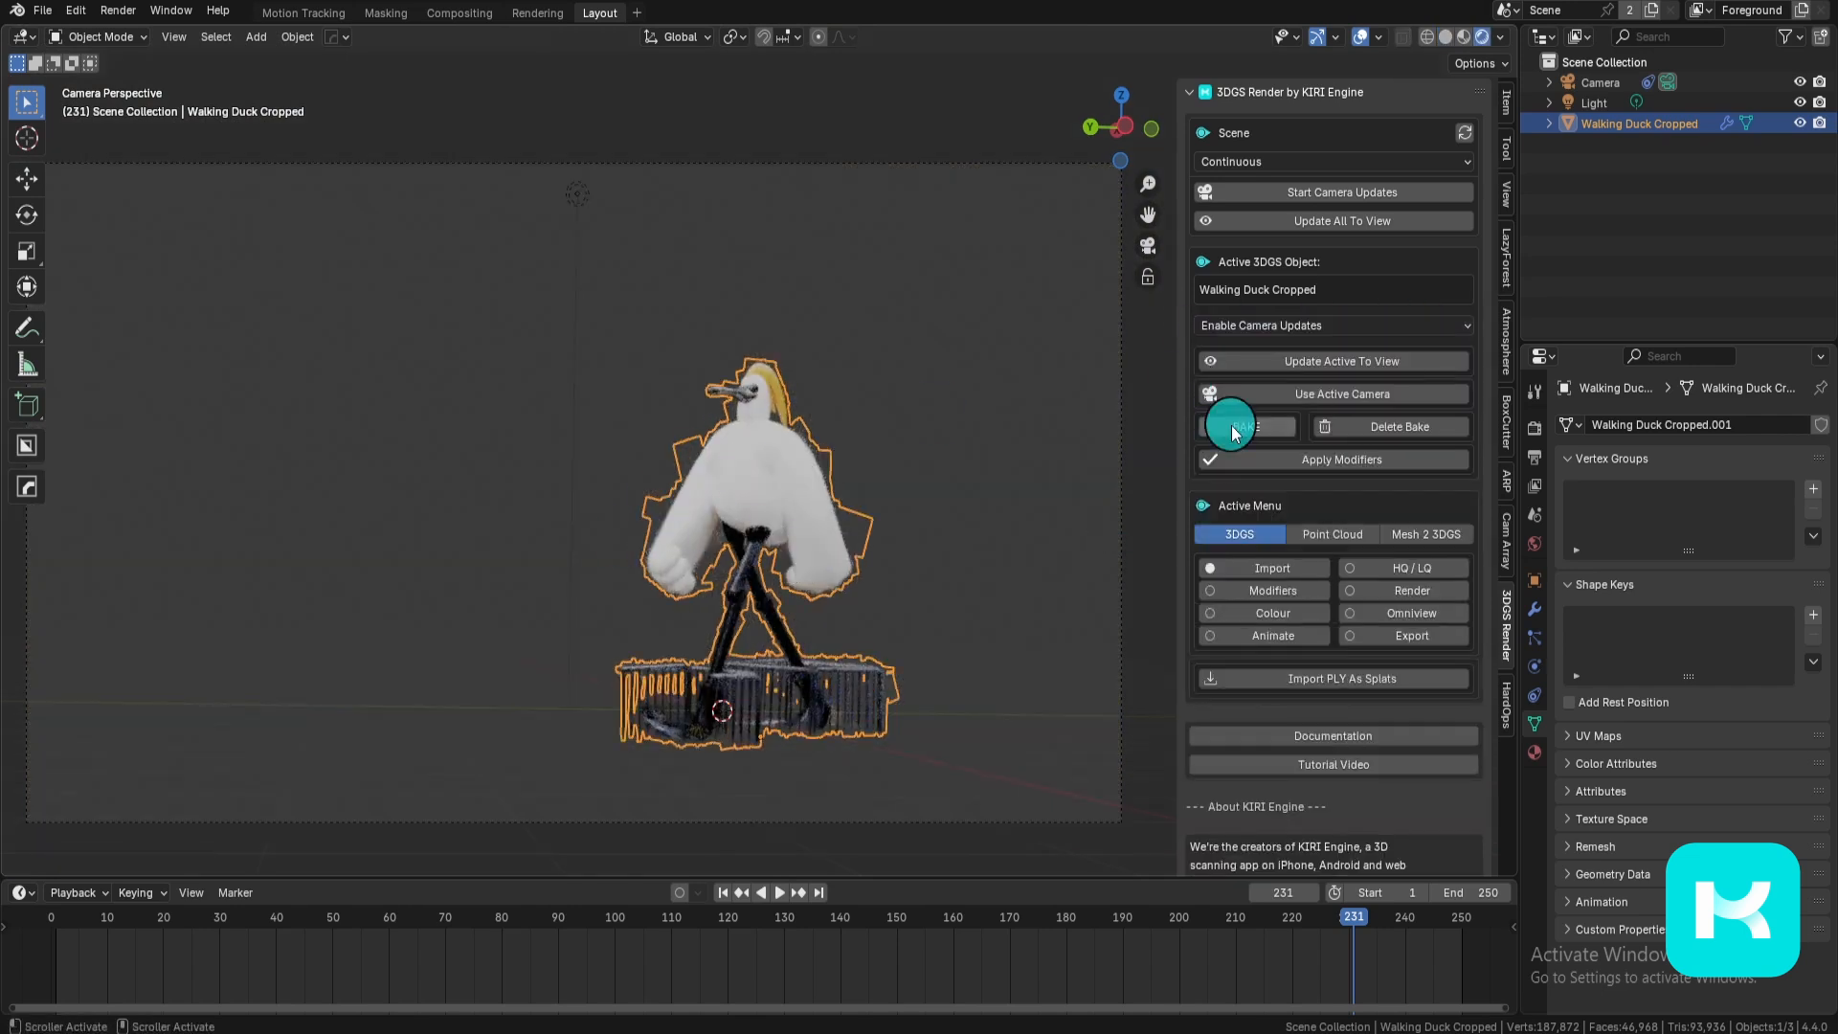
{"action": "left_click", "coordinate": [1420, 393]}
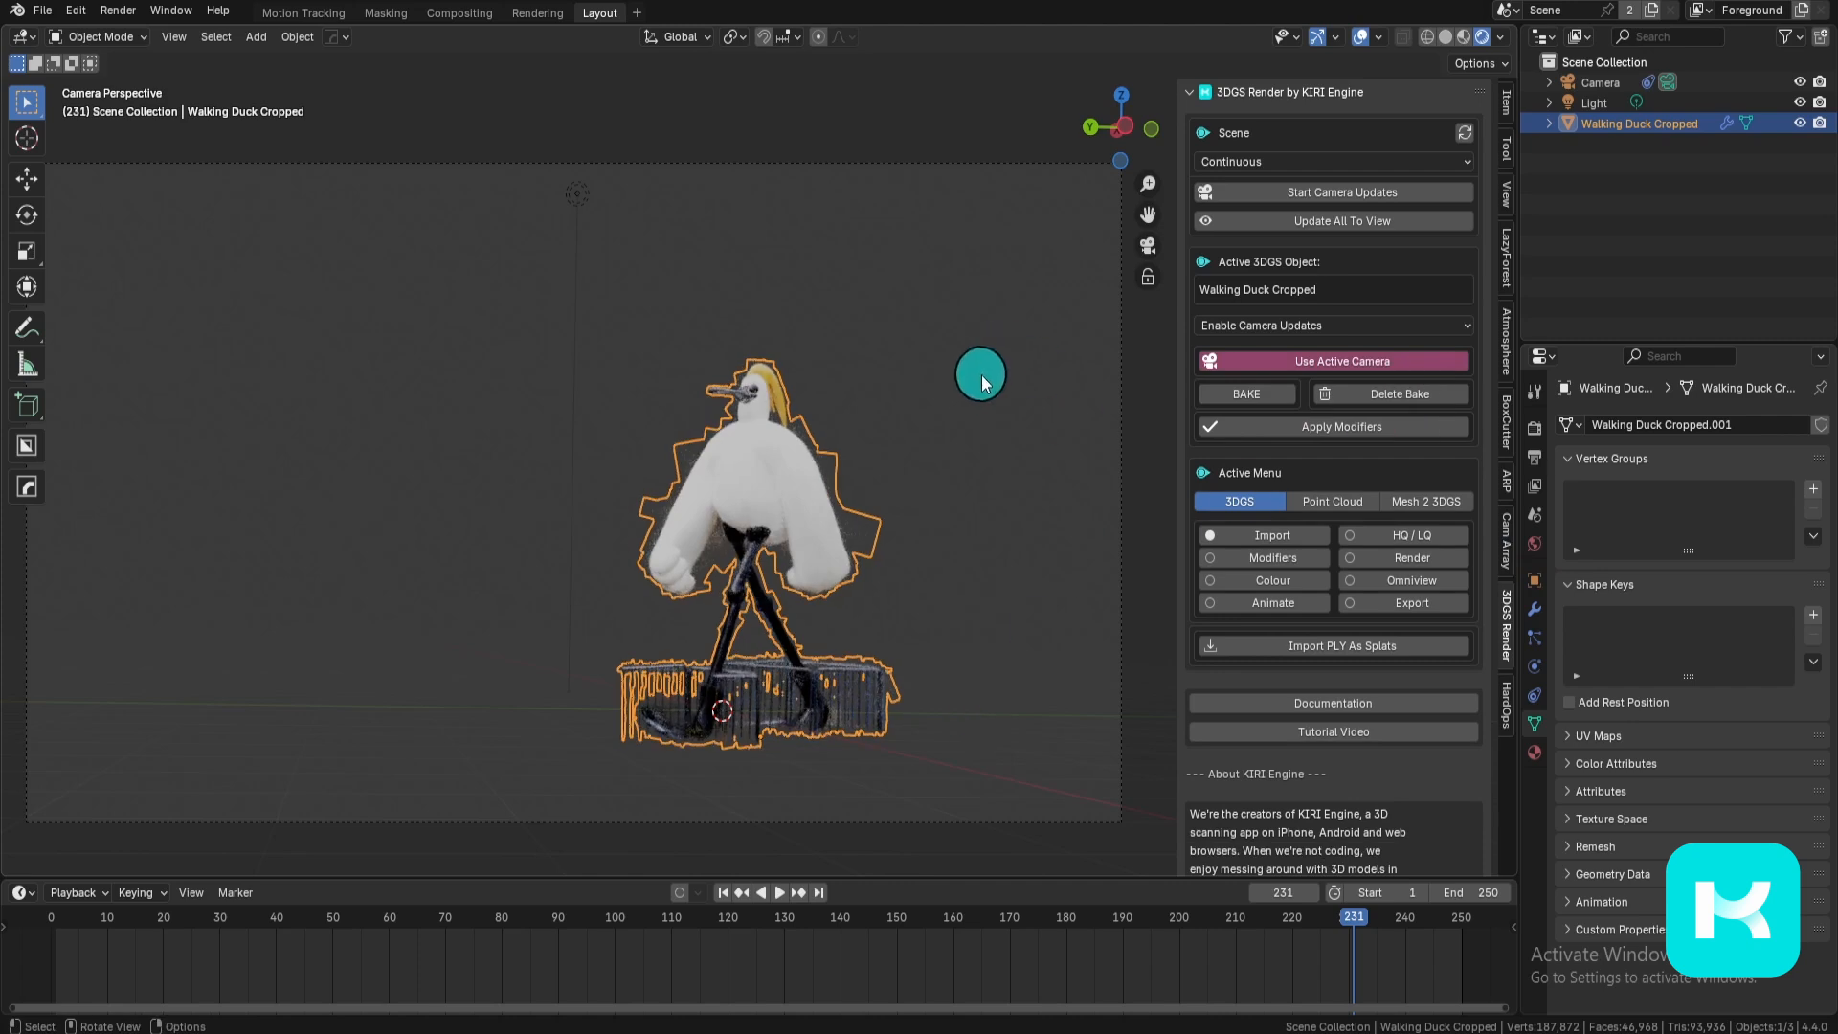
Step: Check the duck splat's orientation towards the camera at several frames along the timeline and during playback
{"action": "left_click", "coordinate": [186, 922]}
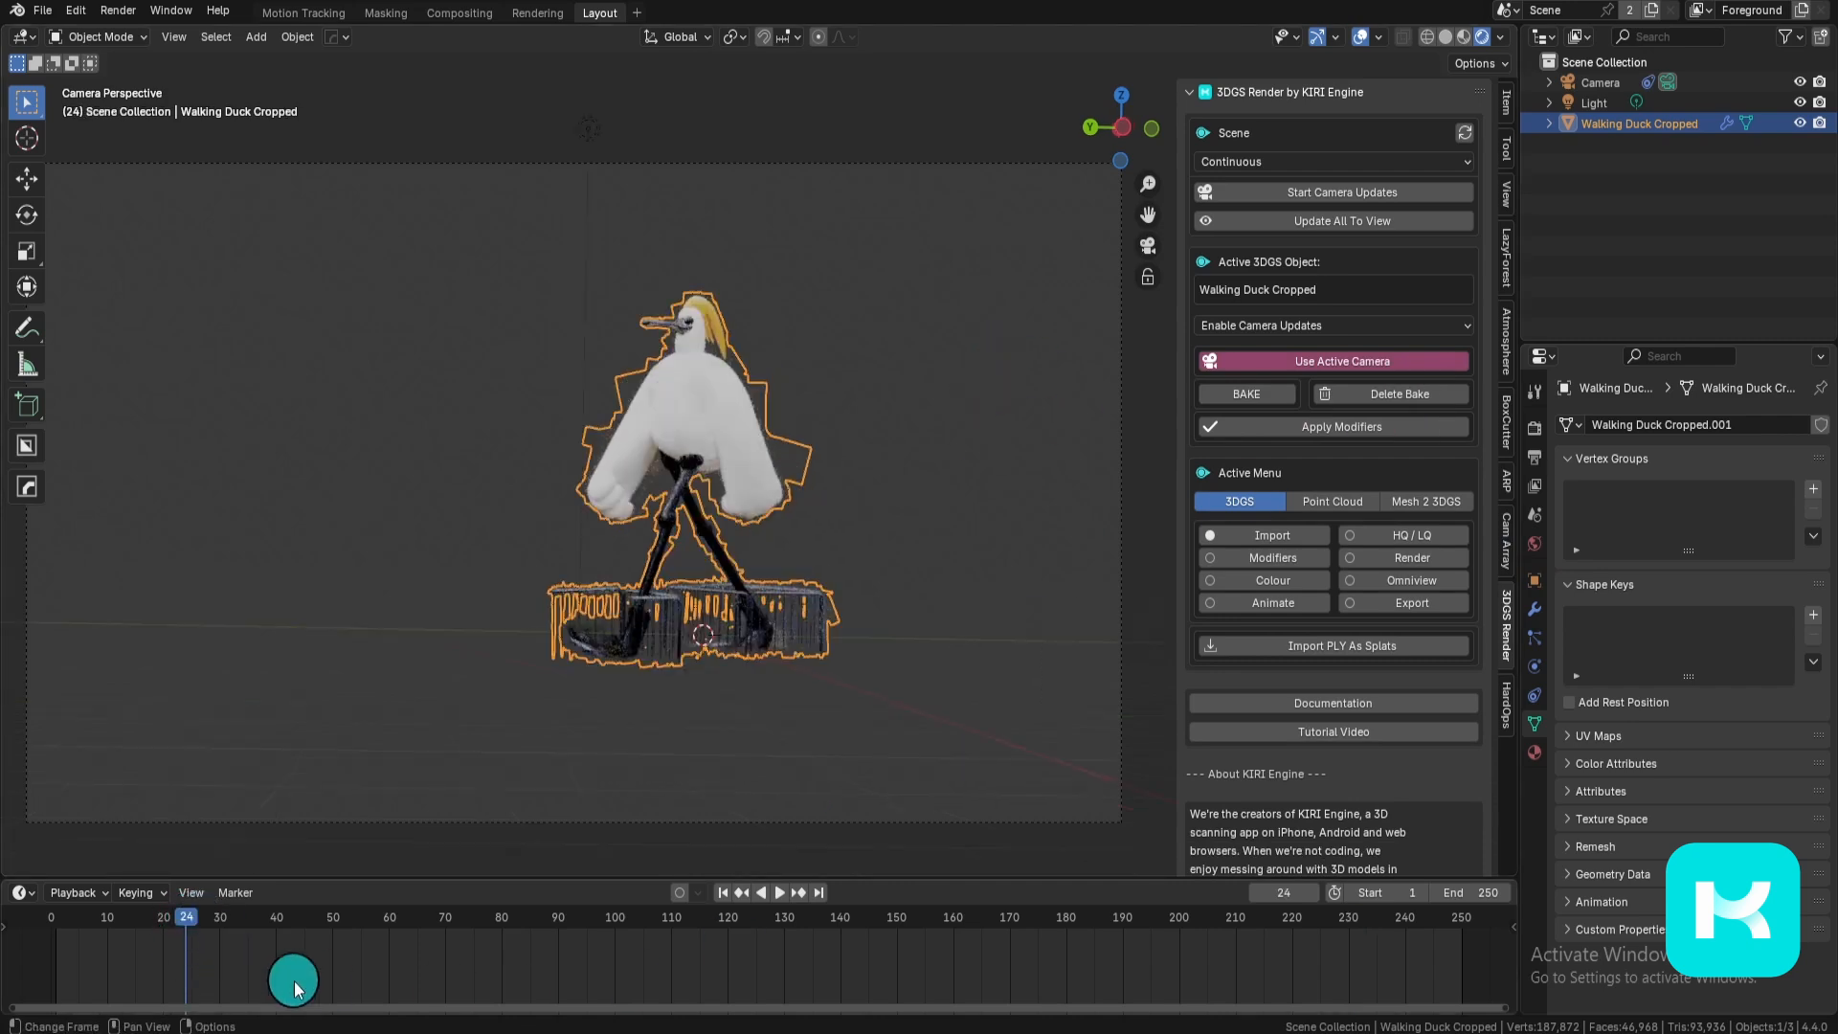
{"action": "left_click", "coordinate": [475, 917]}
{"action": "left_click", "coordinate": [762, 917]}
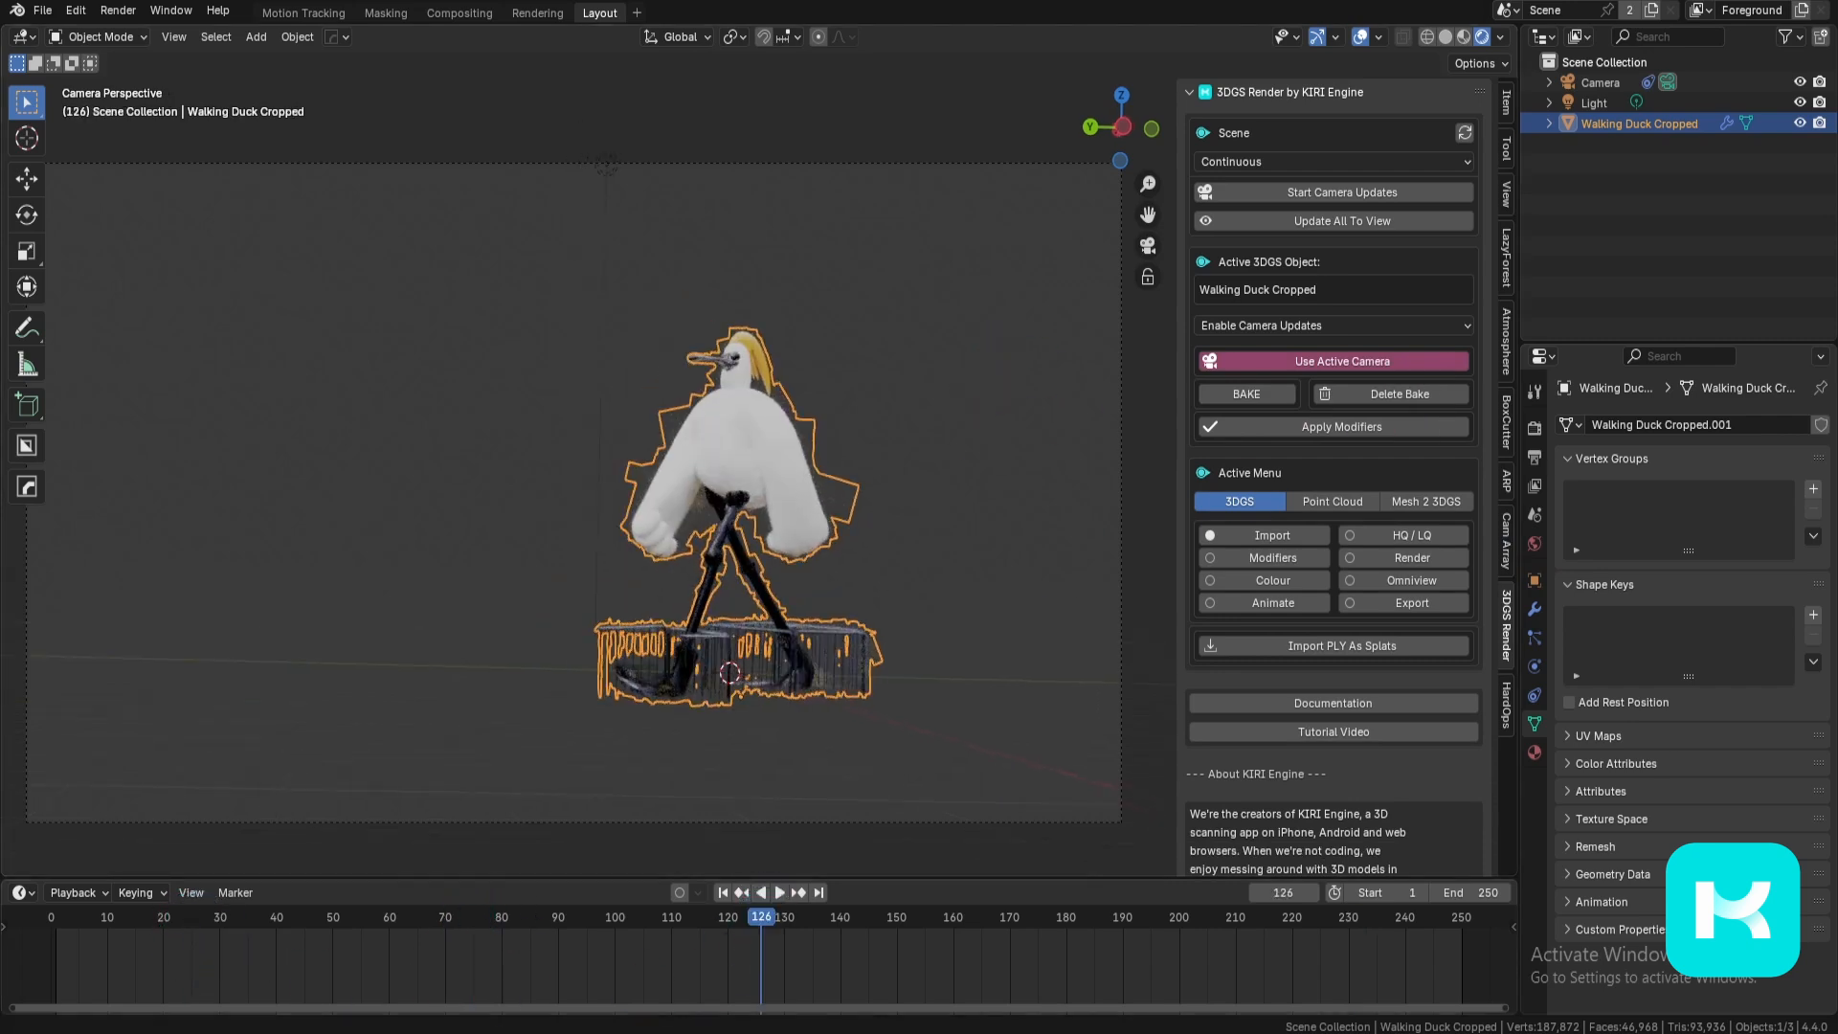
{"action": "left_click", "coordinate": [1022, 918]}
{"action": "left_click", "coordinate": [1308, 918]}
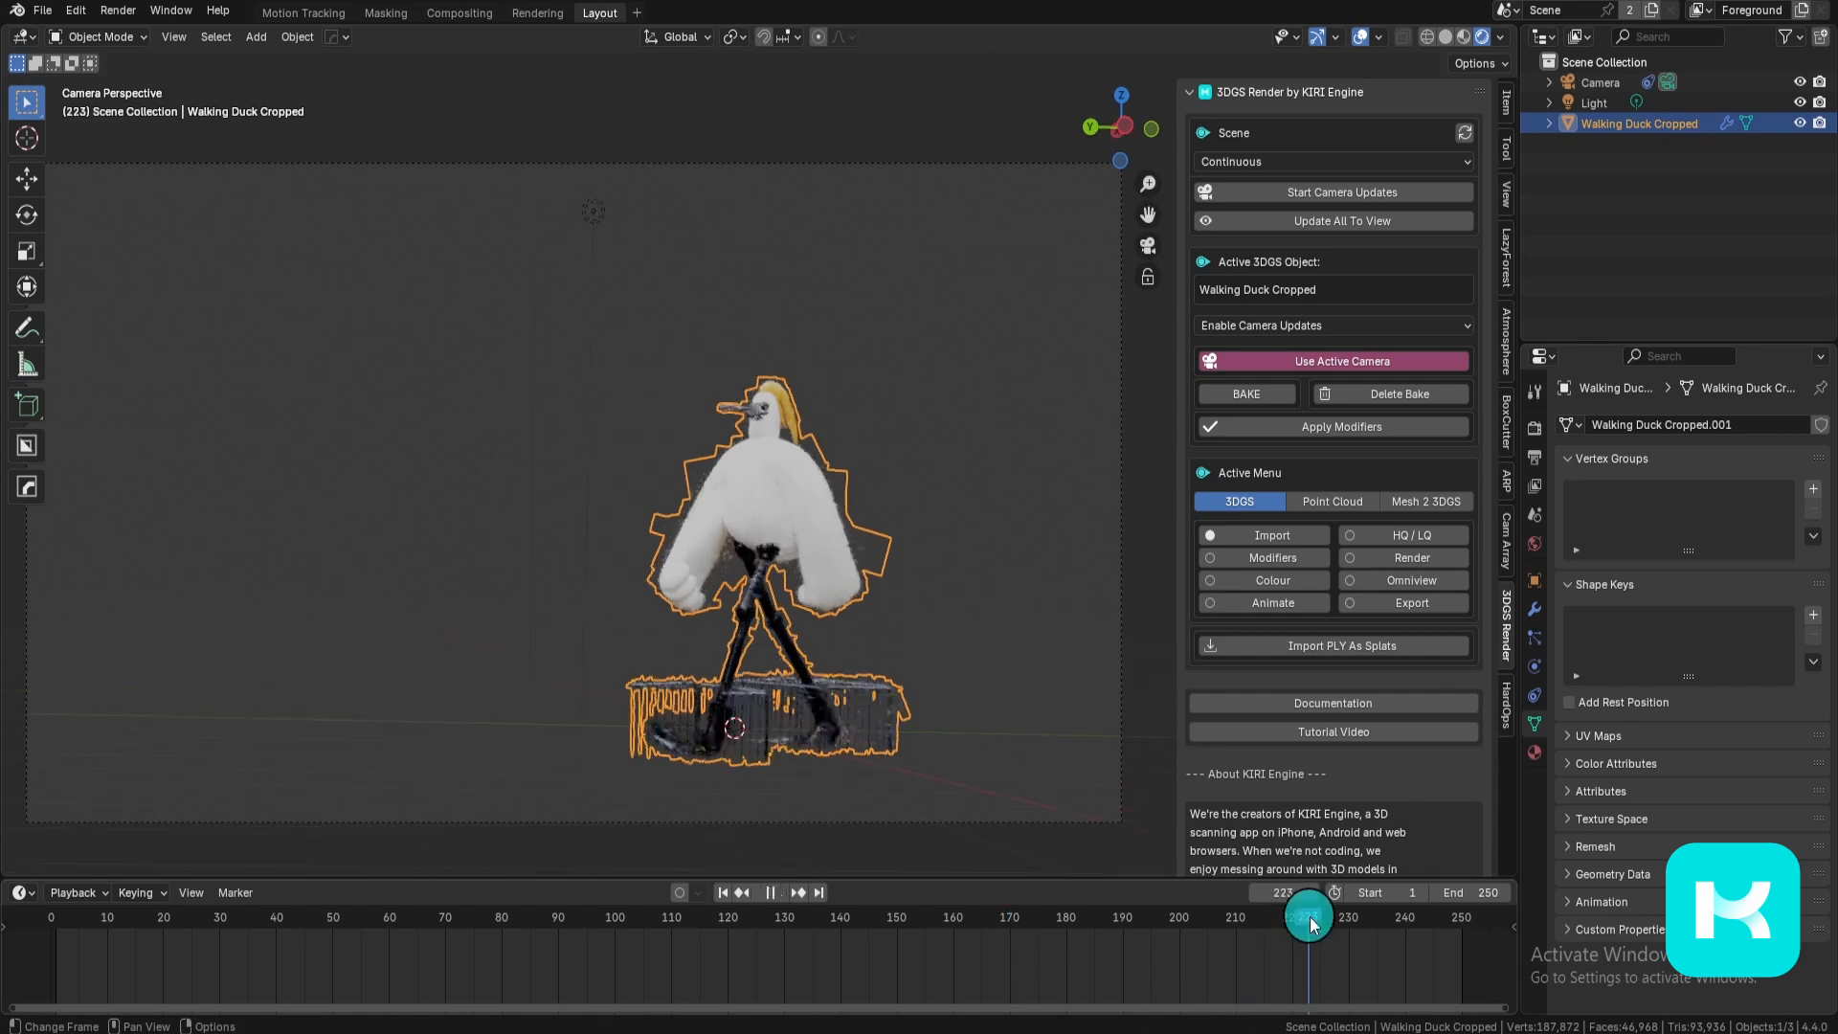
{"action": "left_click", "coordinate": [1422, 924]}
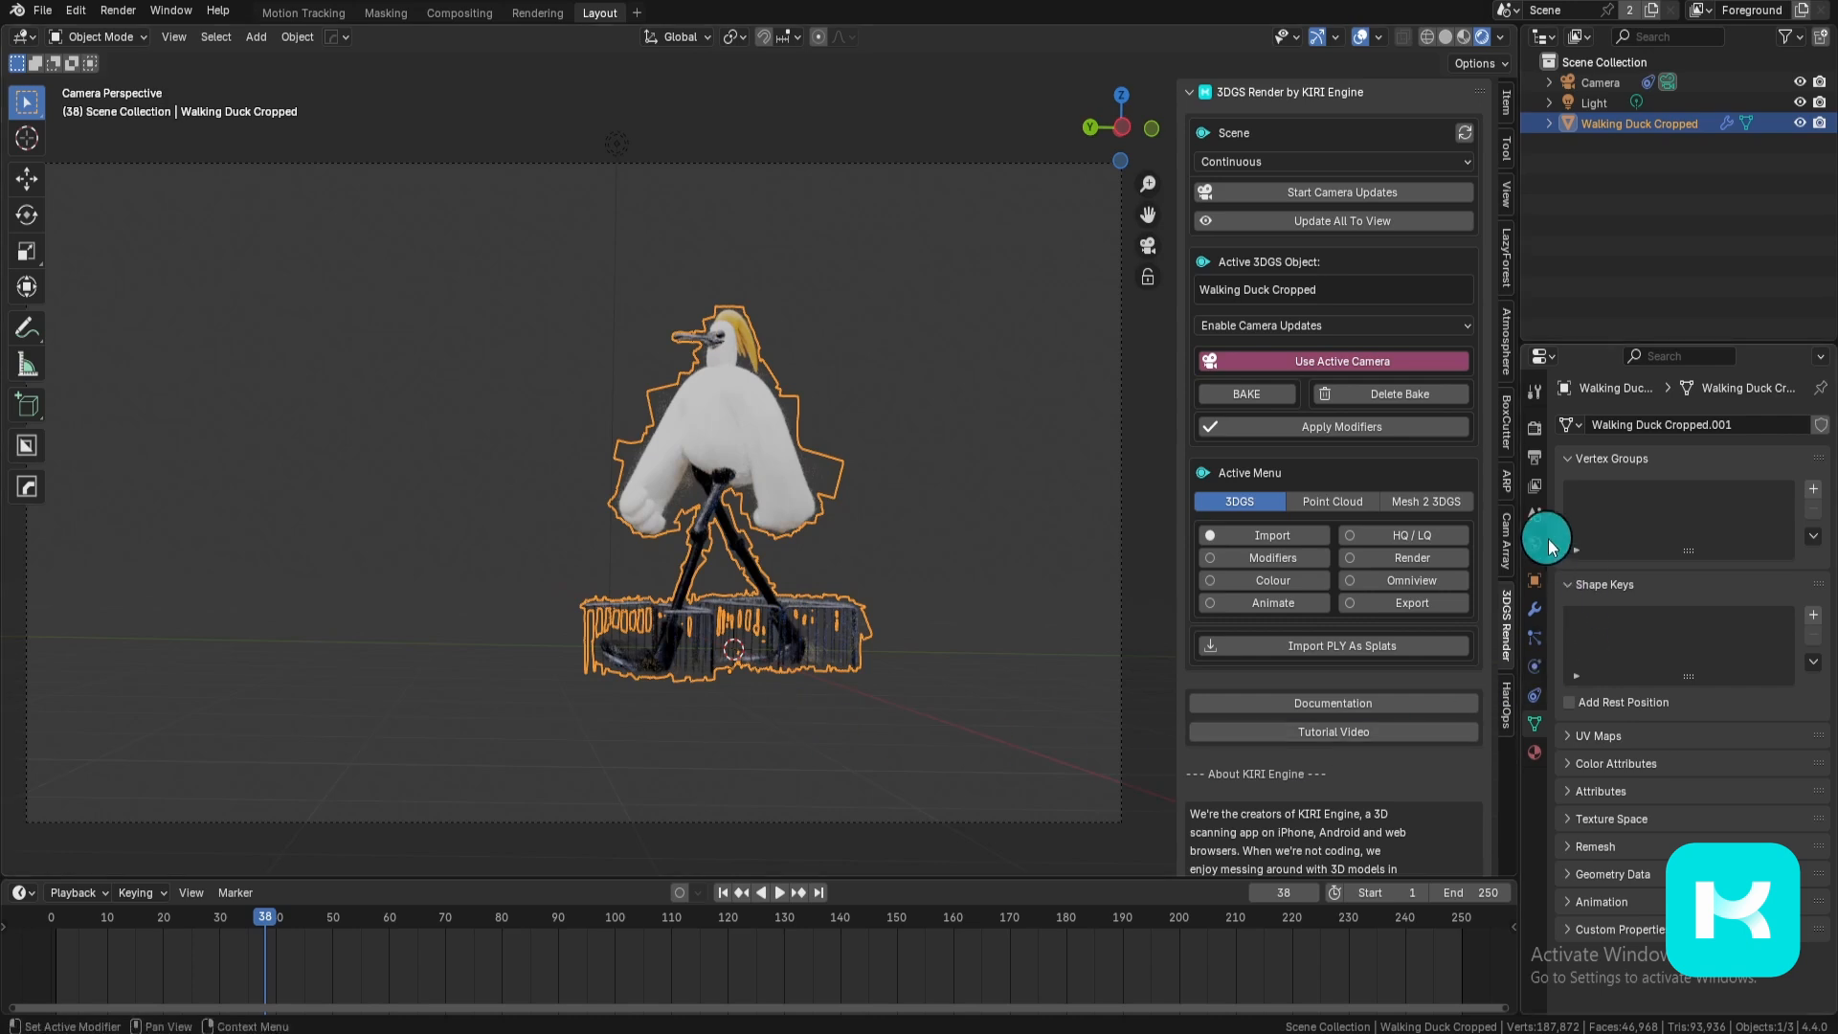
Step: Switch the duck's KIRI_3DGS_Render_Material to HQ Mode (Blended Alpha) and show the scene in Material Preview shading
{"action": "left_click", "coordinate": [1451, 536]}
{"action": "scroll", "coordinate": [1437, 575], "scroll_direction": "down", "scroll_amount": 5}
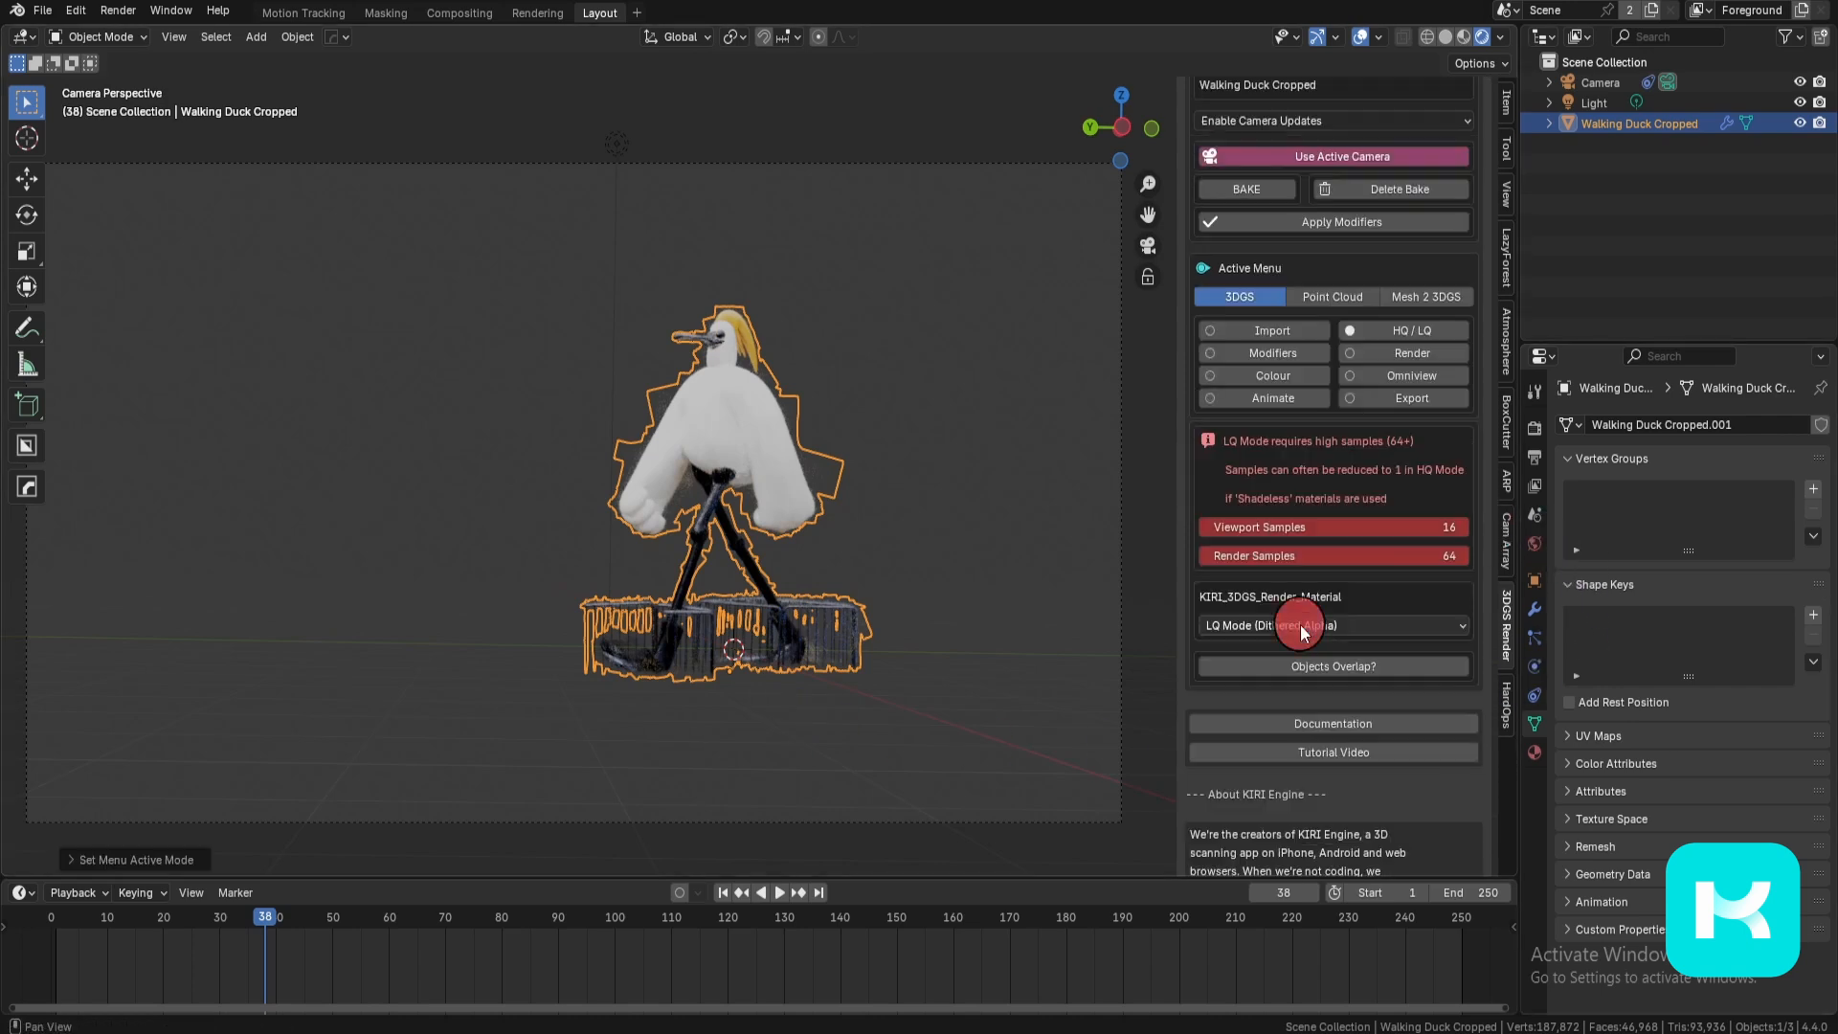
{"action": "left_click", "coordinate": [1274, 624]}
{"action": "left_click", "coordinate": [1334, 671]}
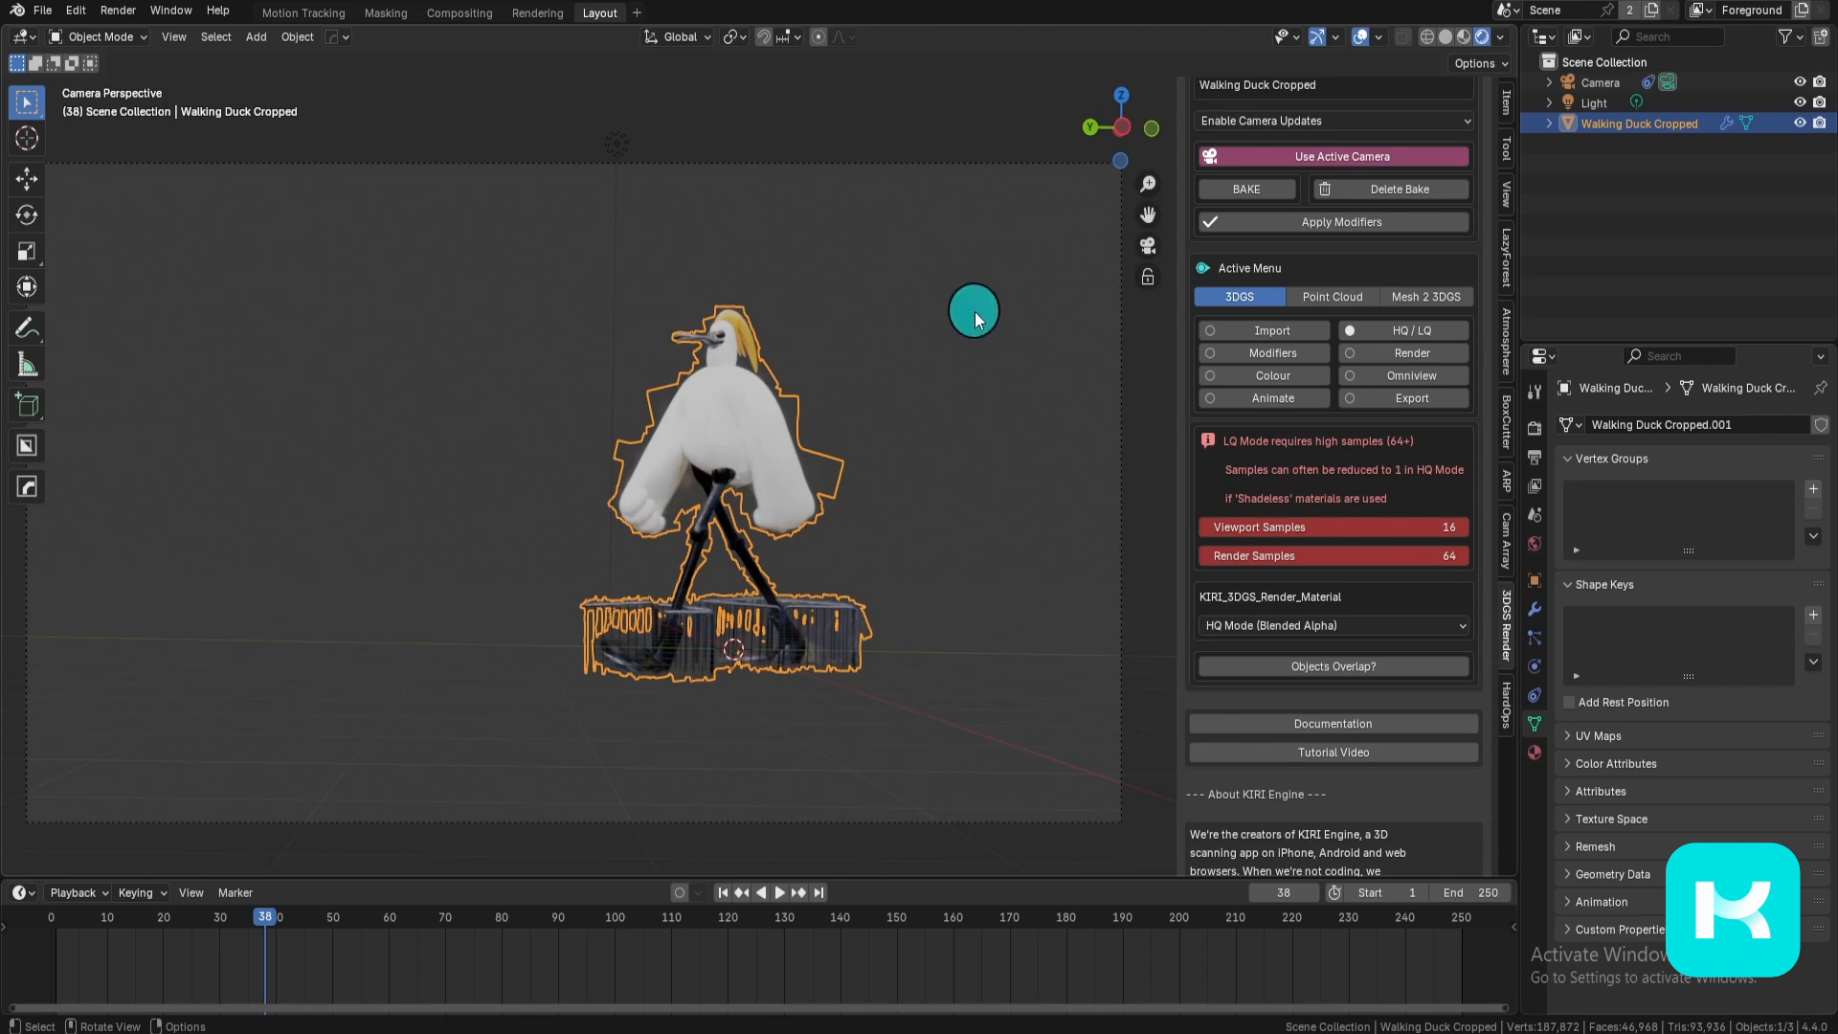
{"action": "key", "text": "z"}
{"action": "left_click", "coordinate": [957, 428]}
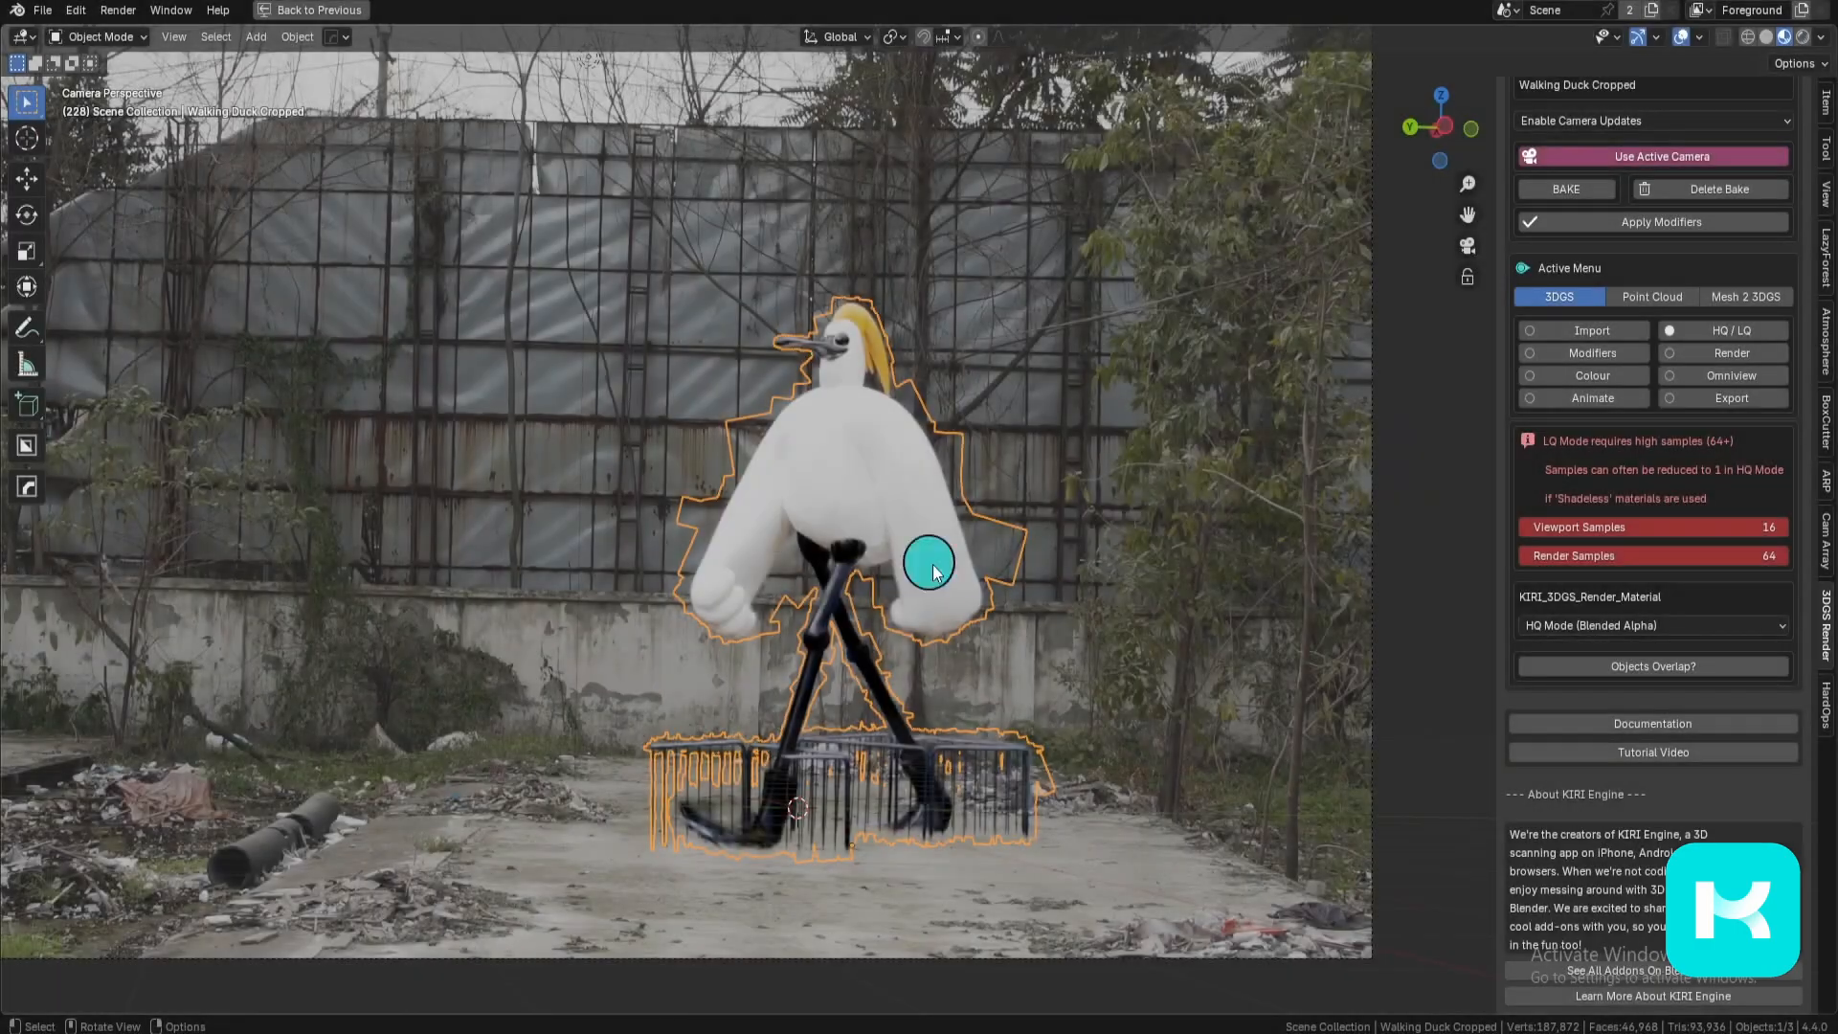
Step: Examine the fences around the duck's feet up close over the footage, and view the duck isolated in local view
{"action": "scroll", "coordinate": [1053, 565], "scroll_direction": "up", "scroll_amount": 8}
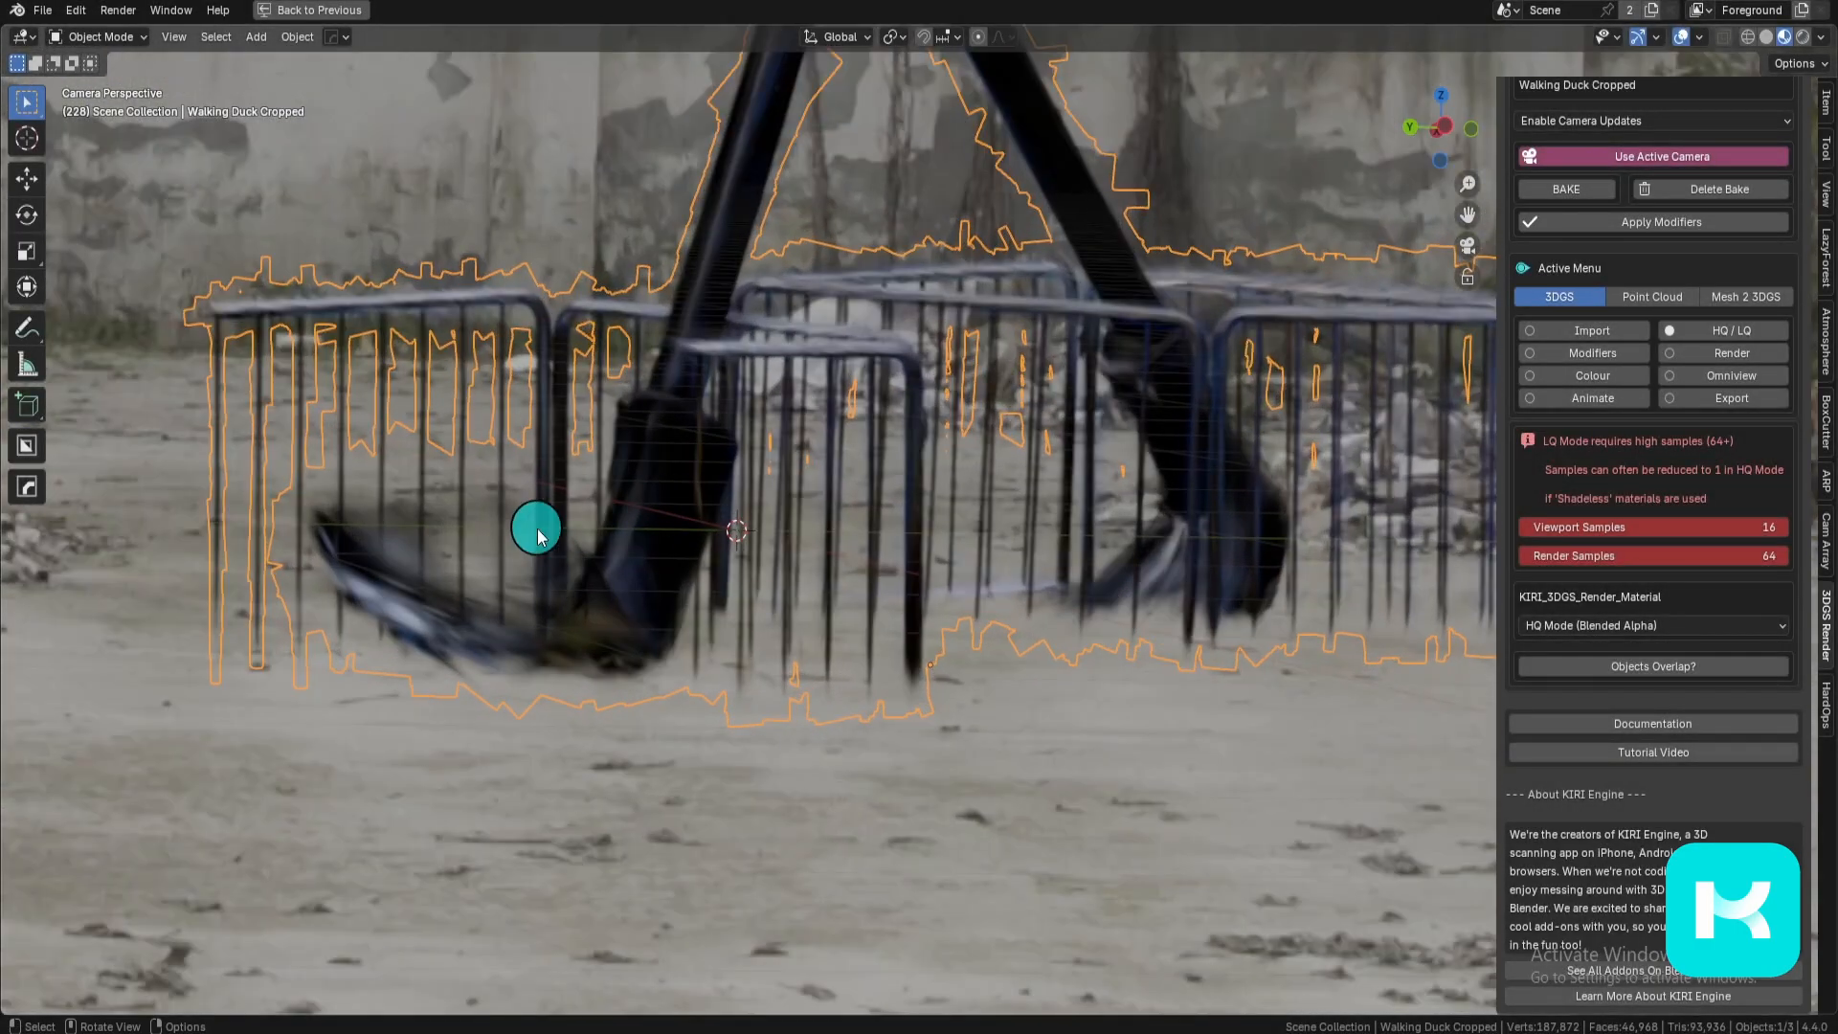
{"action": "middle_click_drag", "start_coordinate": [825, 571], "coordinate": [512, 674], "text": "shift"}
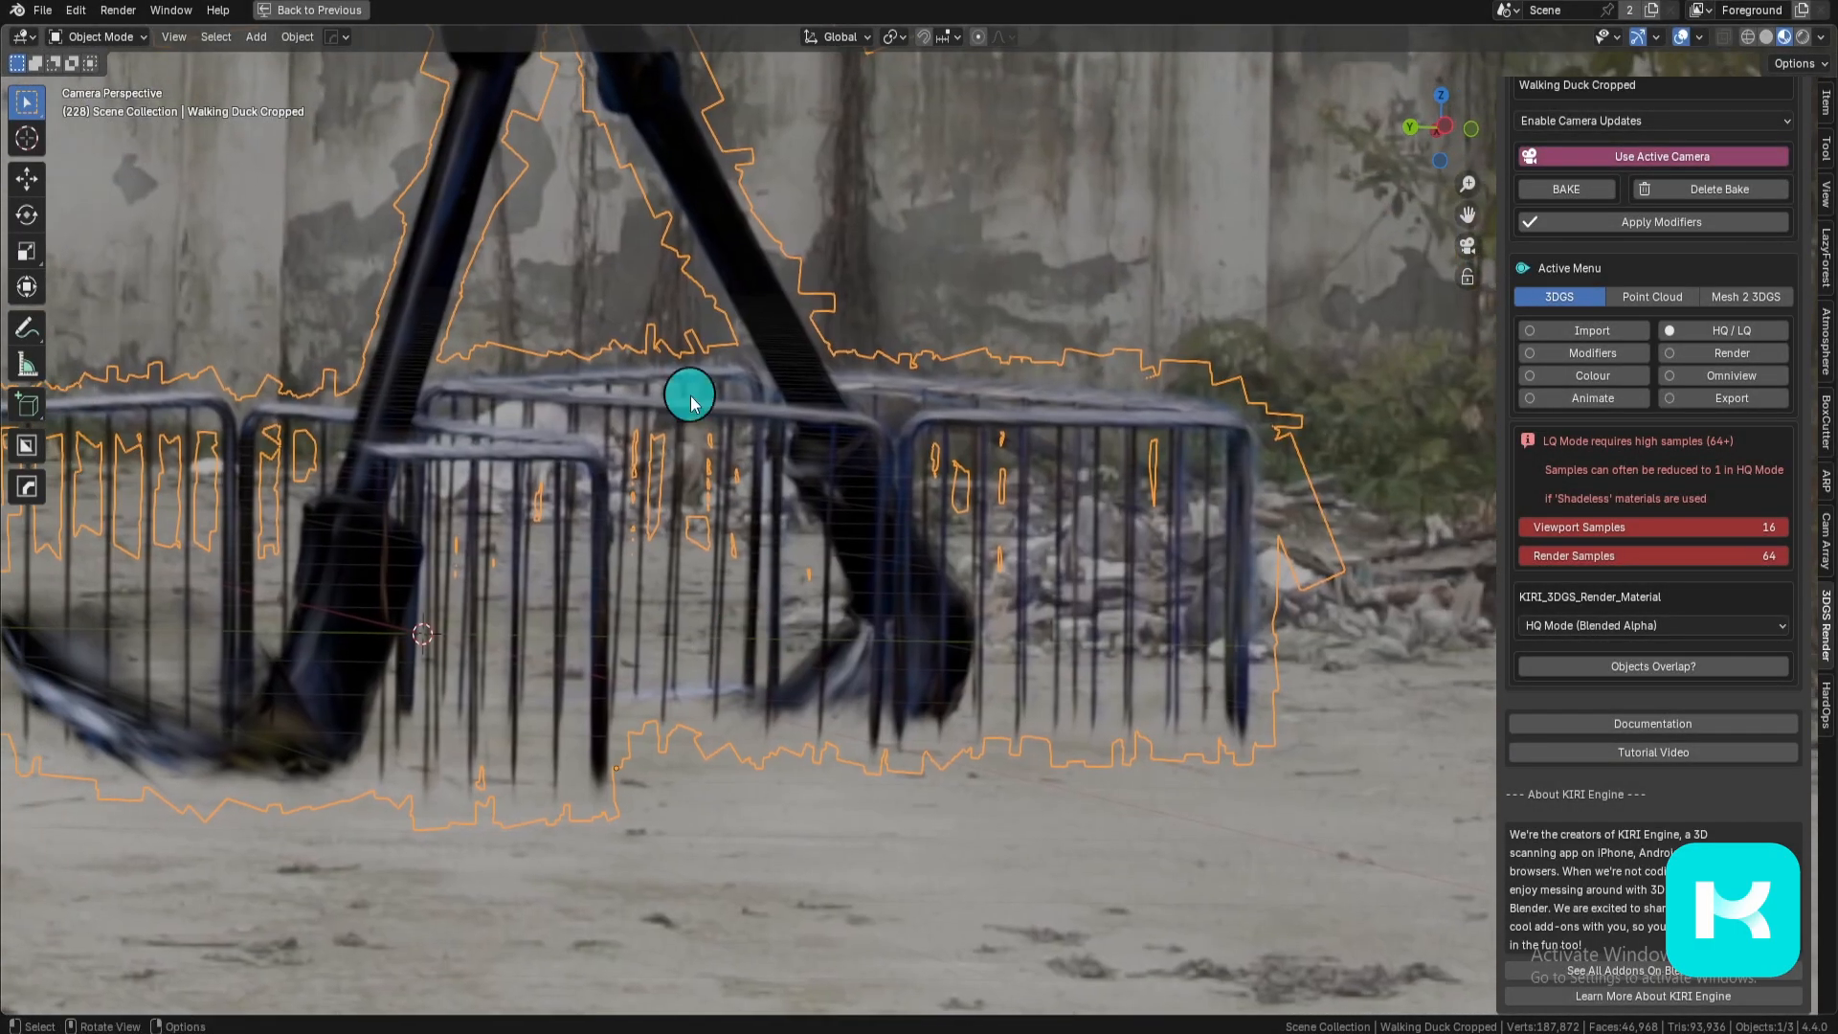
{"action": "middle_click_drag", "start_coordinate": [1069, 577], "coordinate": [1407, 546], "text": "shift"}
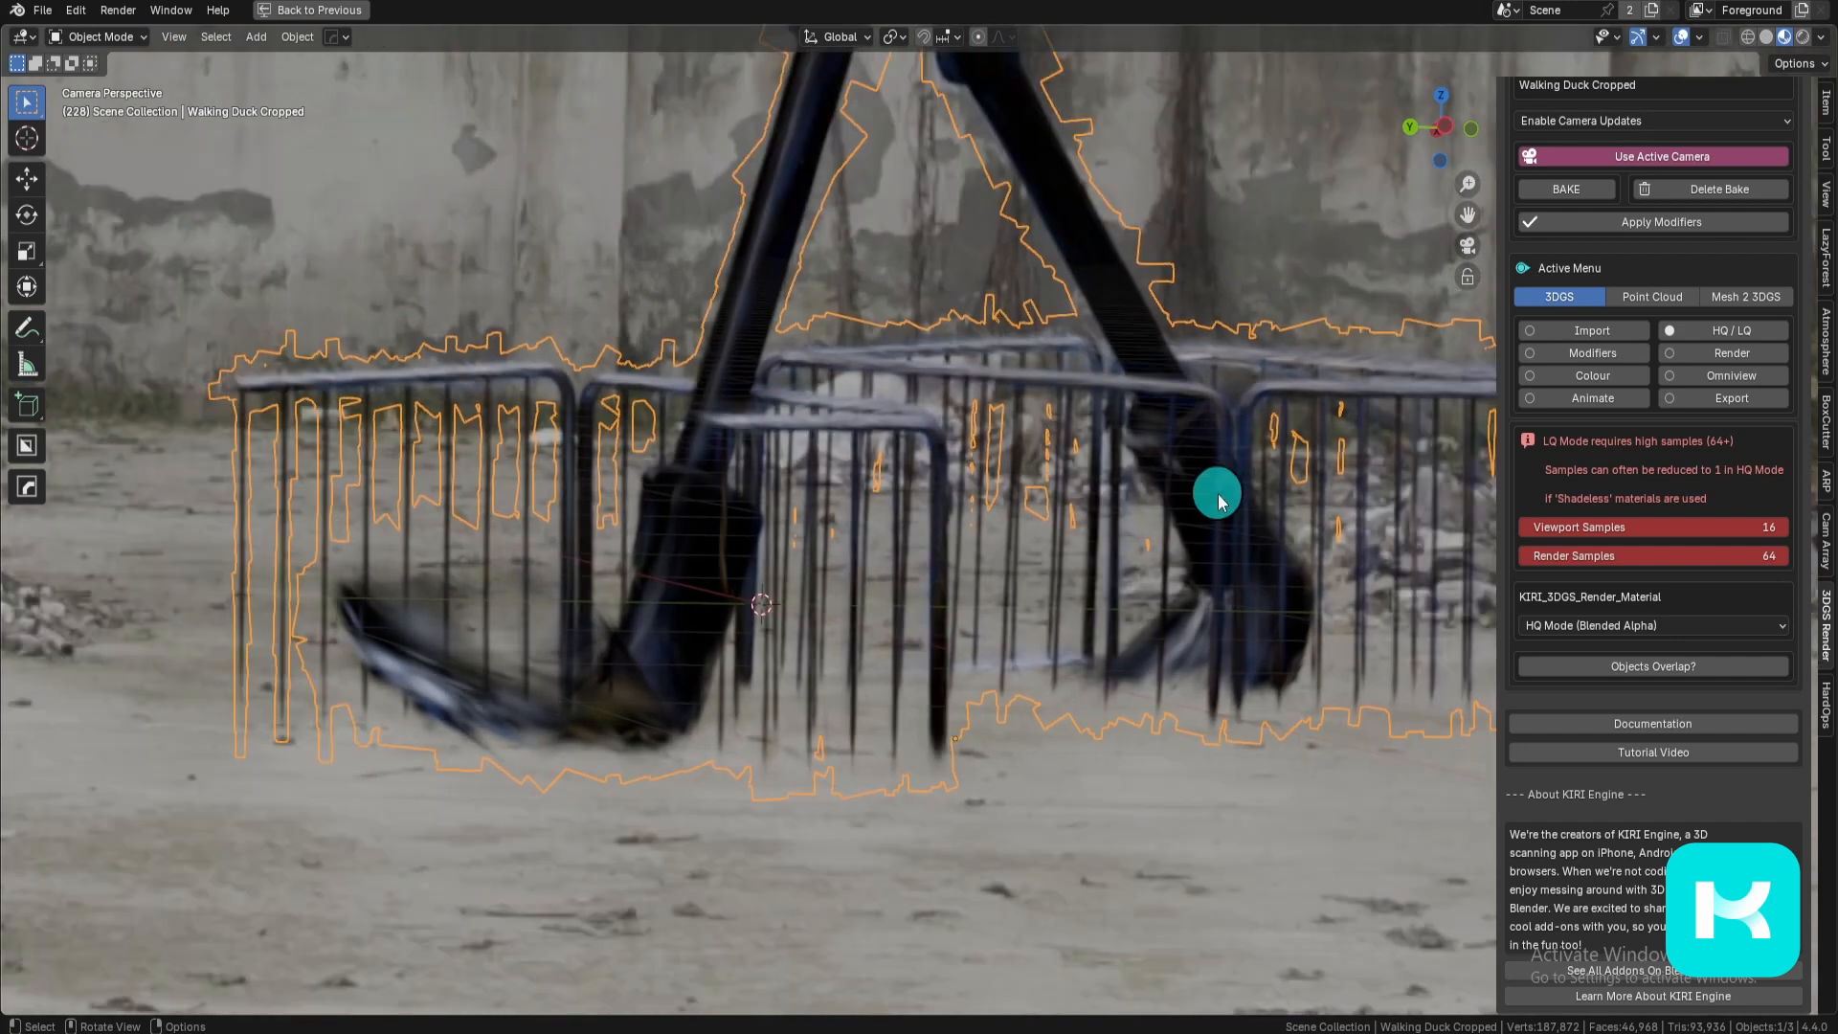
{"action": "scroll", "coordinate": [1149, 565], "scroll_direction": "down", "scroll_amount": 6}
{"action": "middle_click_drag", "start_coordinate": [1084, 618], "coordinate": [1053, 744], "text": "shift"}
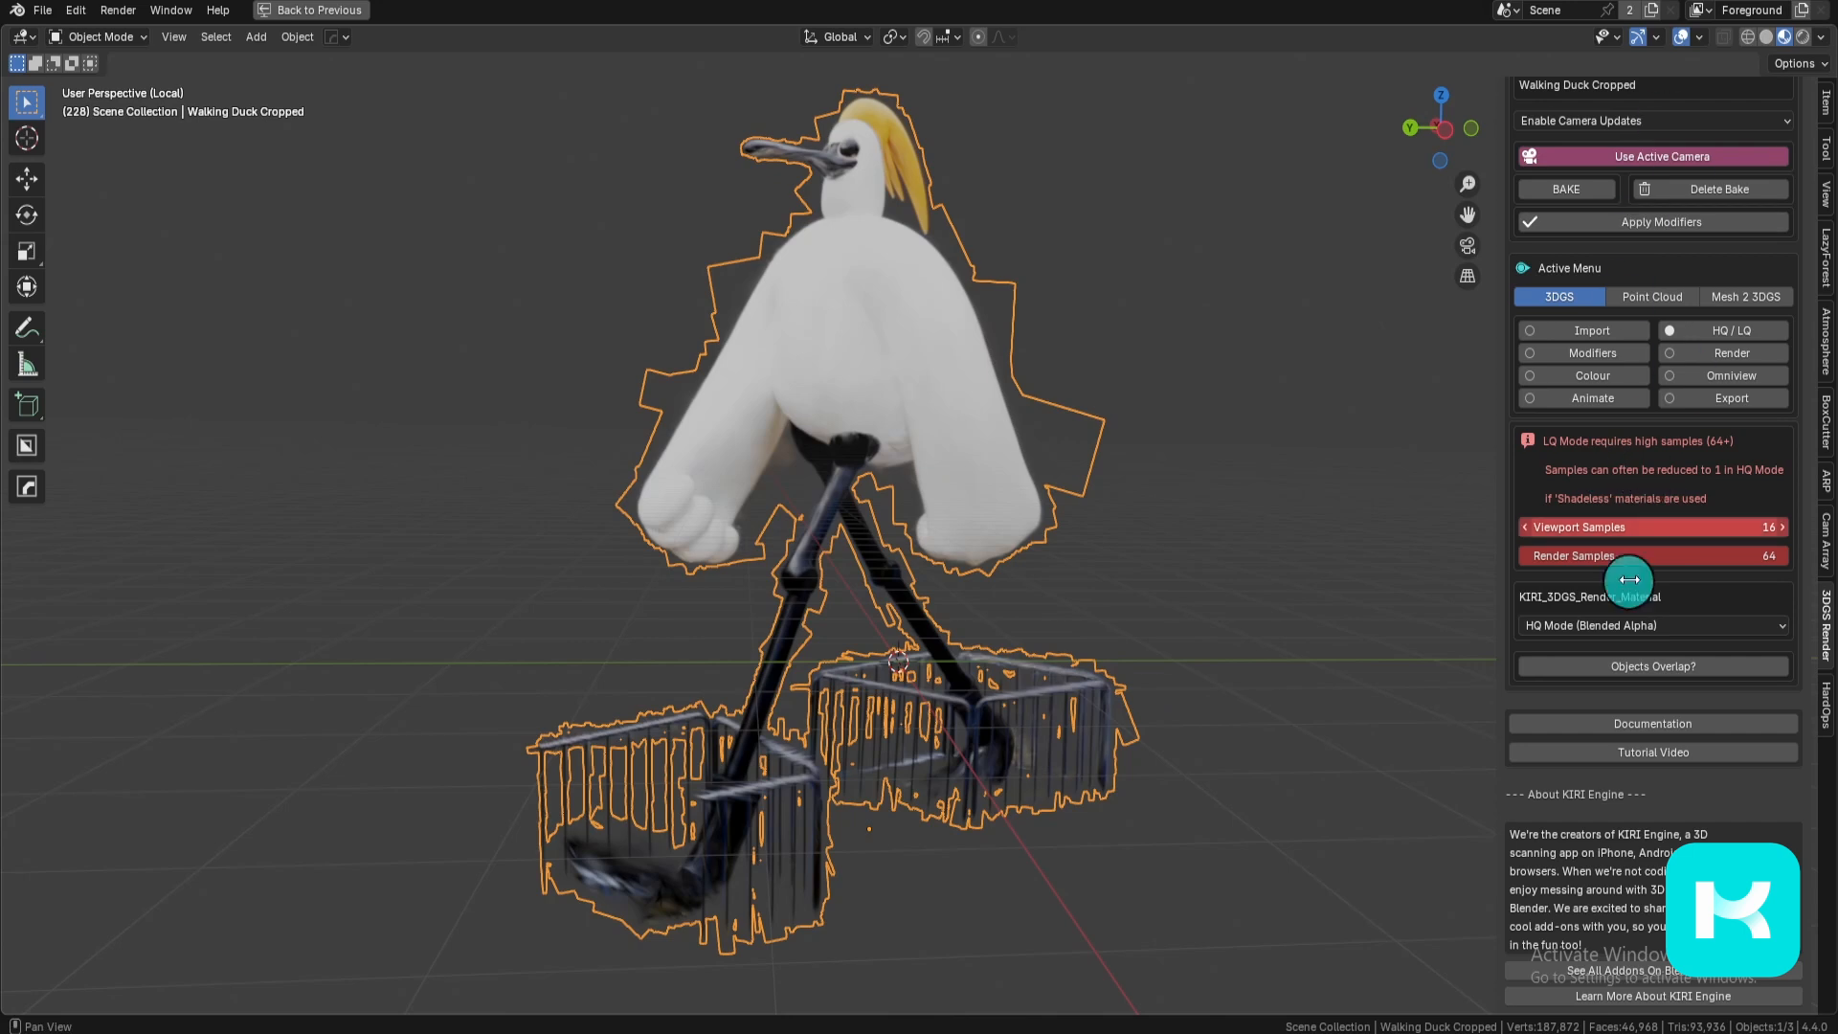
{"action": "left_click", "coordinate": [824, 280]}
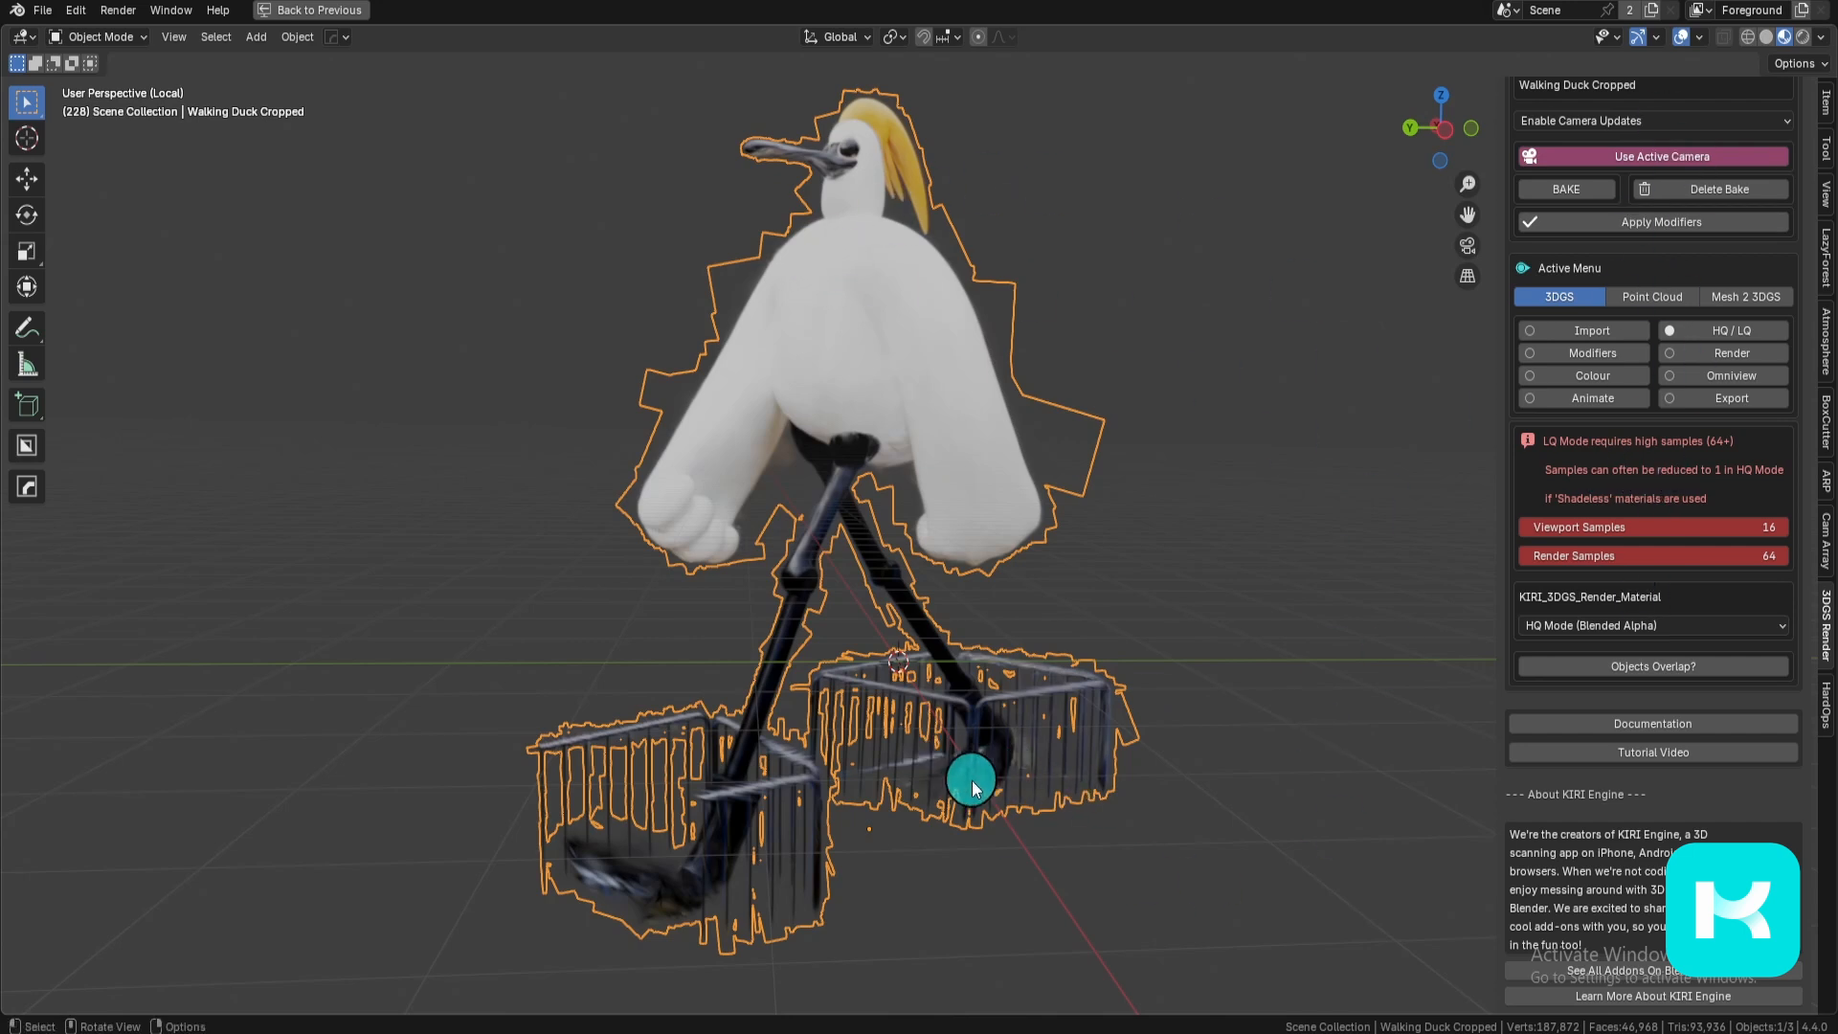
Step: Delete the duck's feet, the lower fence parts and the outer fence rails in Edit Mode, using side-view selections grown by one step
{"action": "key", "text": "KP_3"}
{"action": "key", "text": "Tab"}
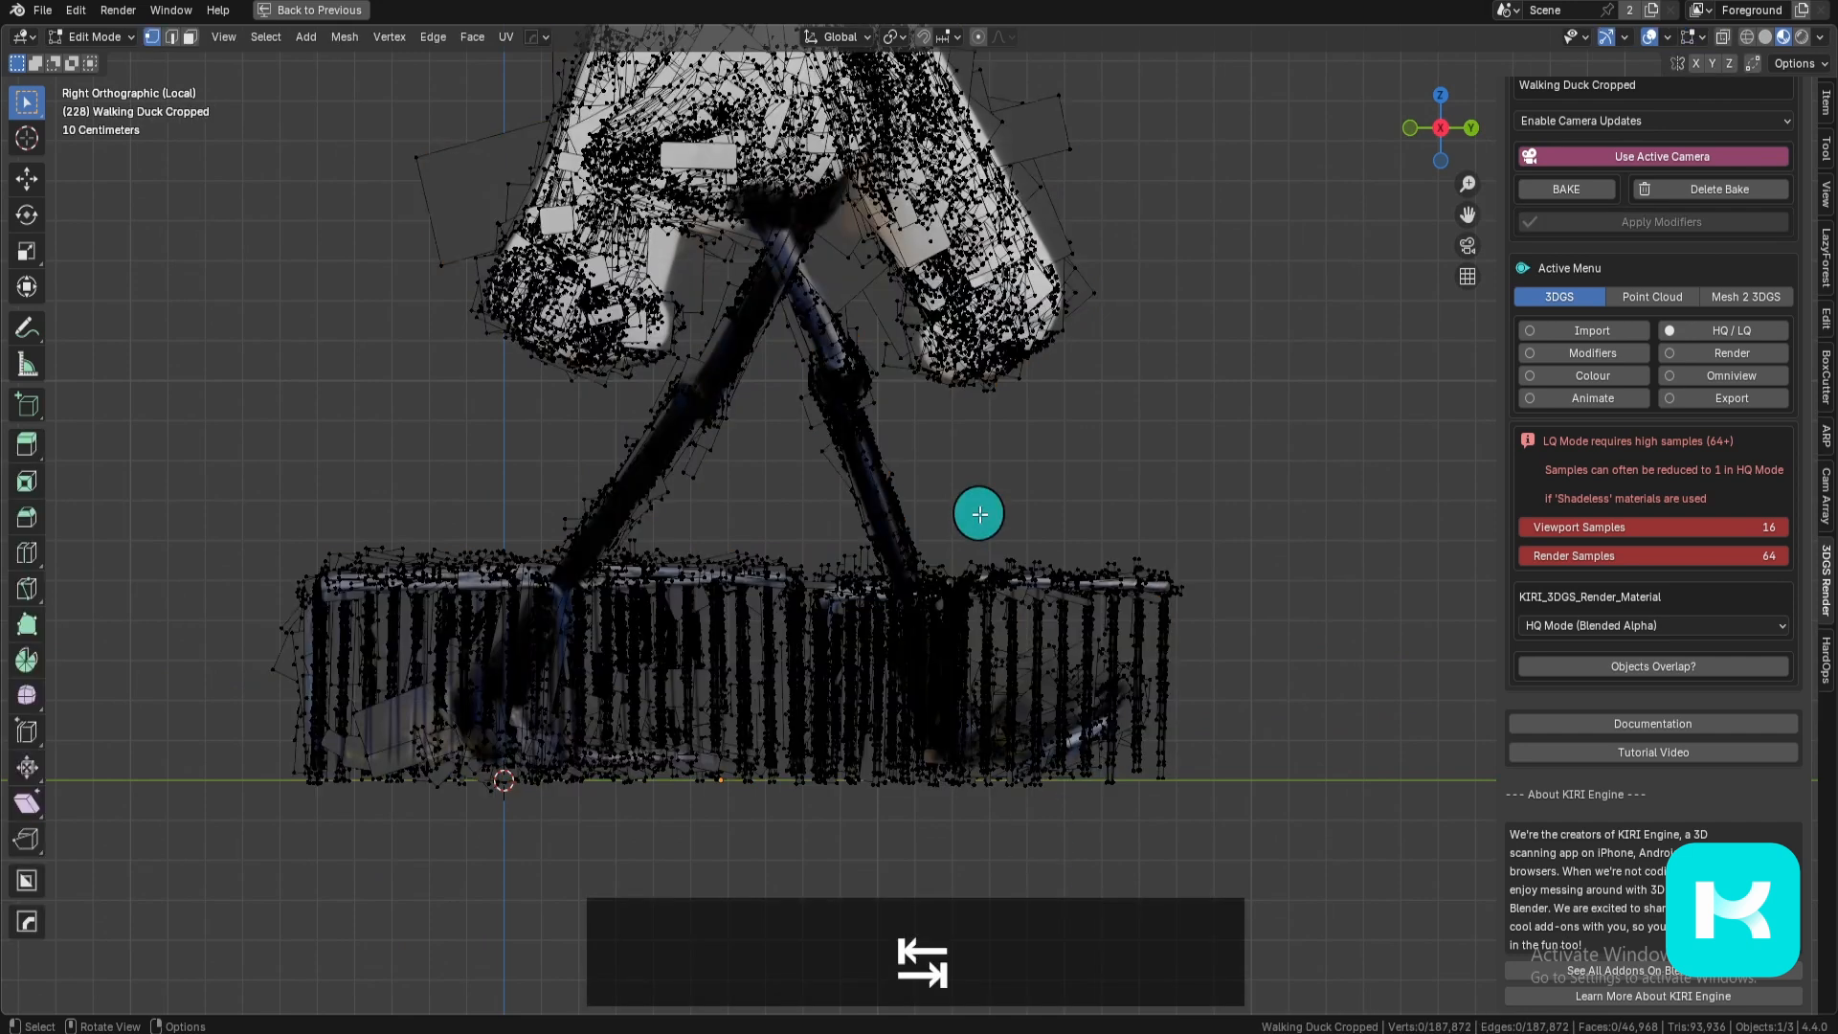
{"action": "key", "text": "shift+z"}
{"action": "left_click_drag", "start_coordinate": [1052, 522], "coordinate": [1122, 648]}
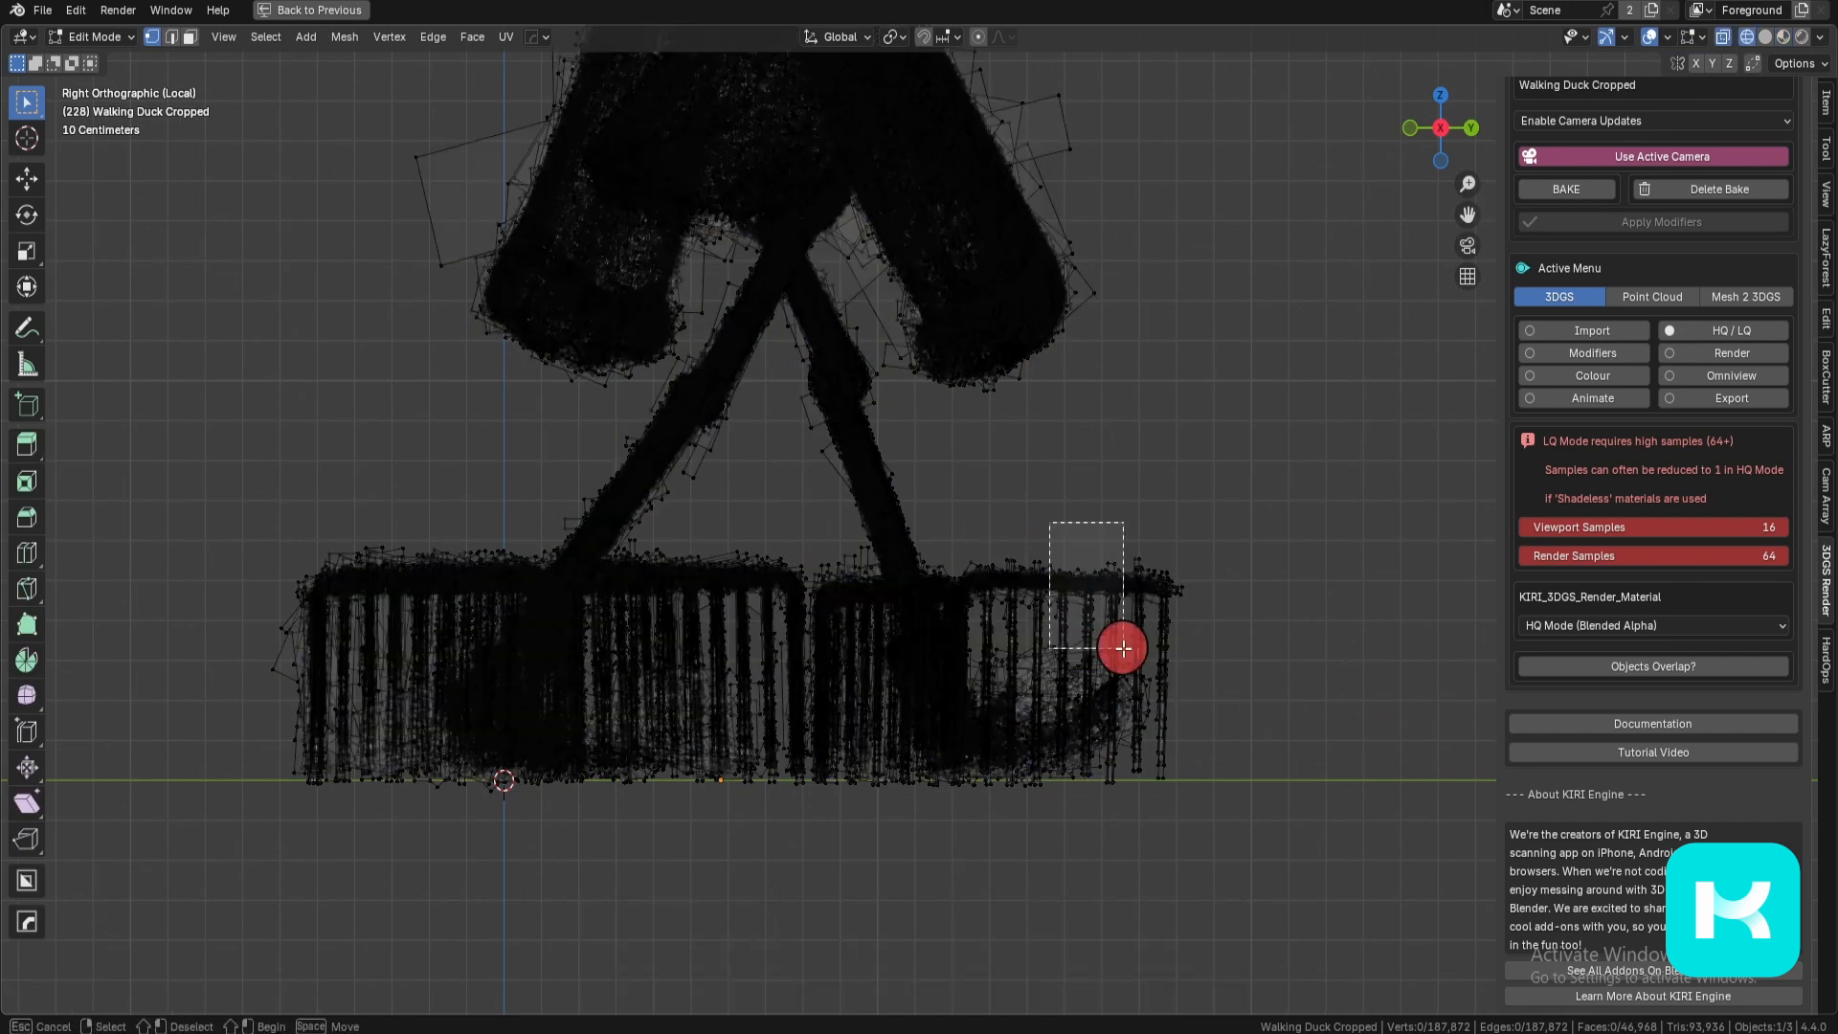
{"action": "middle_click_drag", "start_coordinate": [1174, 743], "coordinate": [1338, 624], "text": "shift"}
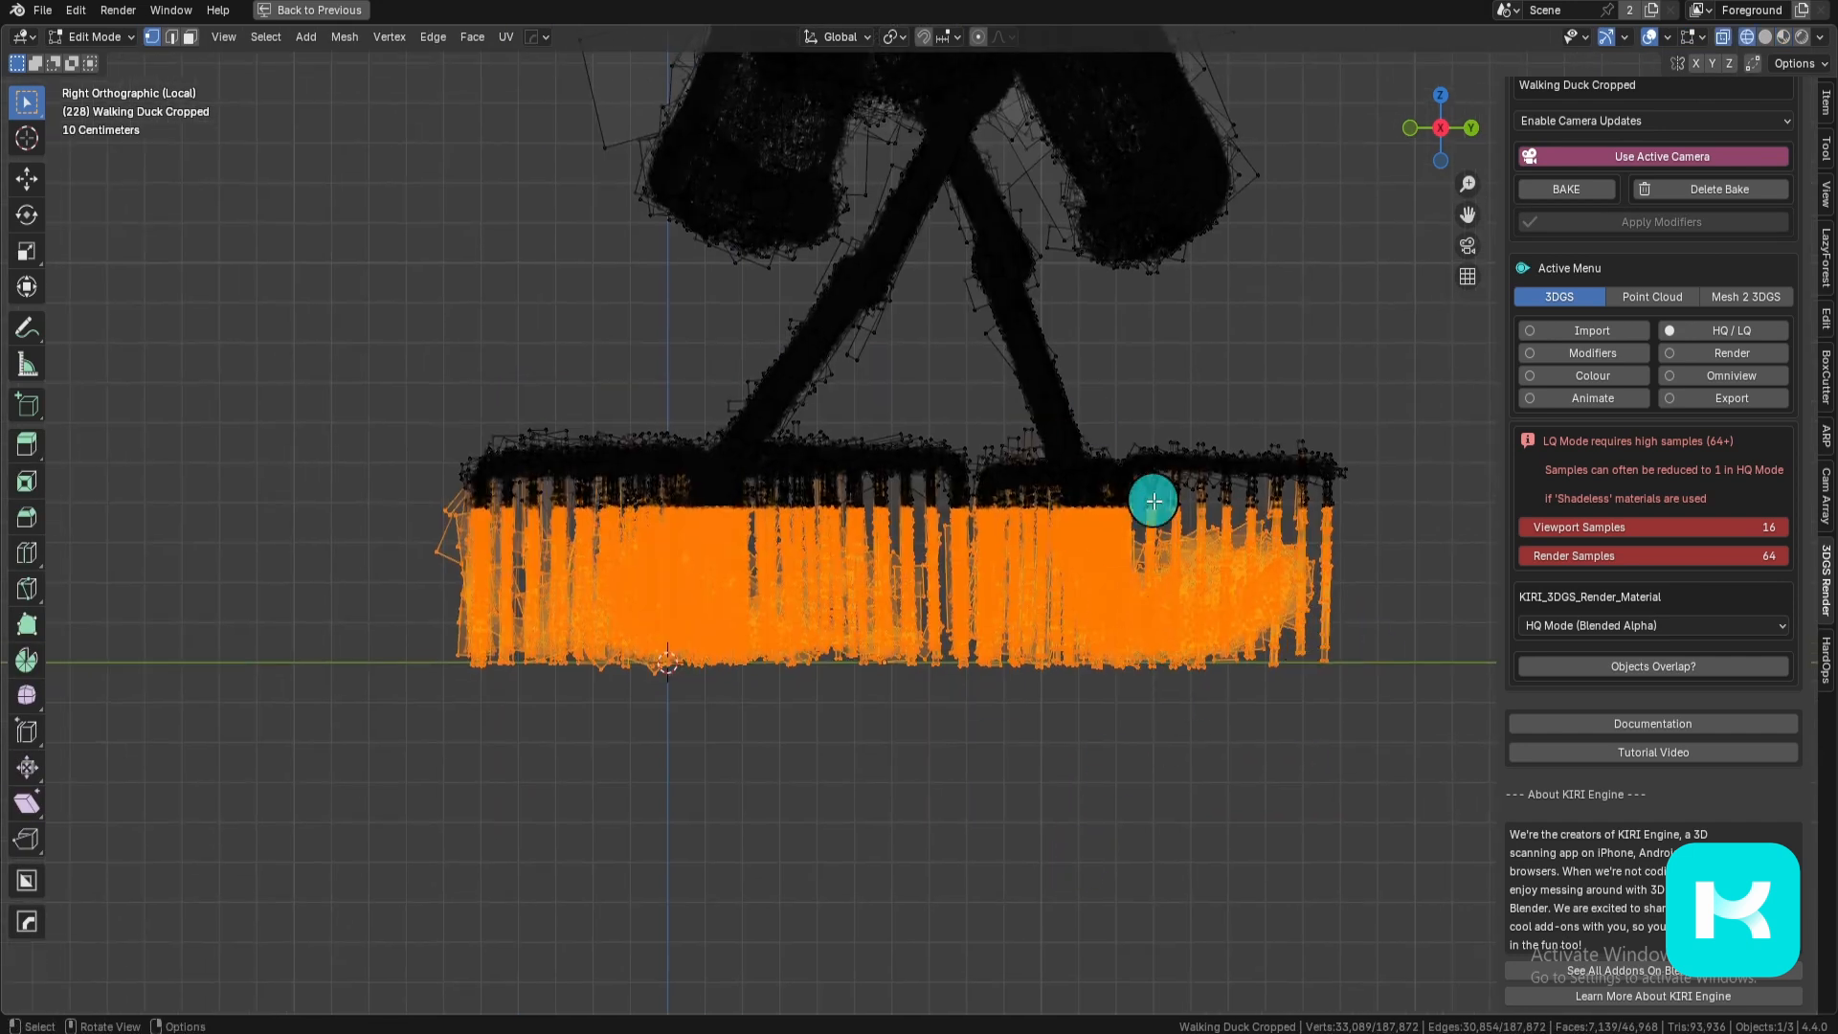
{"action": "middle_click_drag", "start_coordinate": [1118, 649], "coordinate": [1061, 720], "text": "shift"}
{"action": "scroll", "coordinate": [1231, 652], "scroll_direction": "up", "scroll_amount": 1}
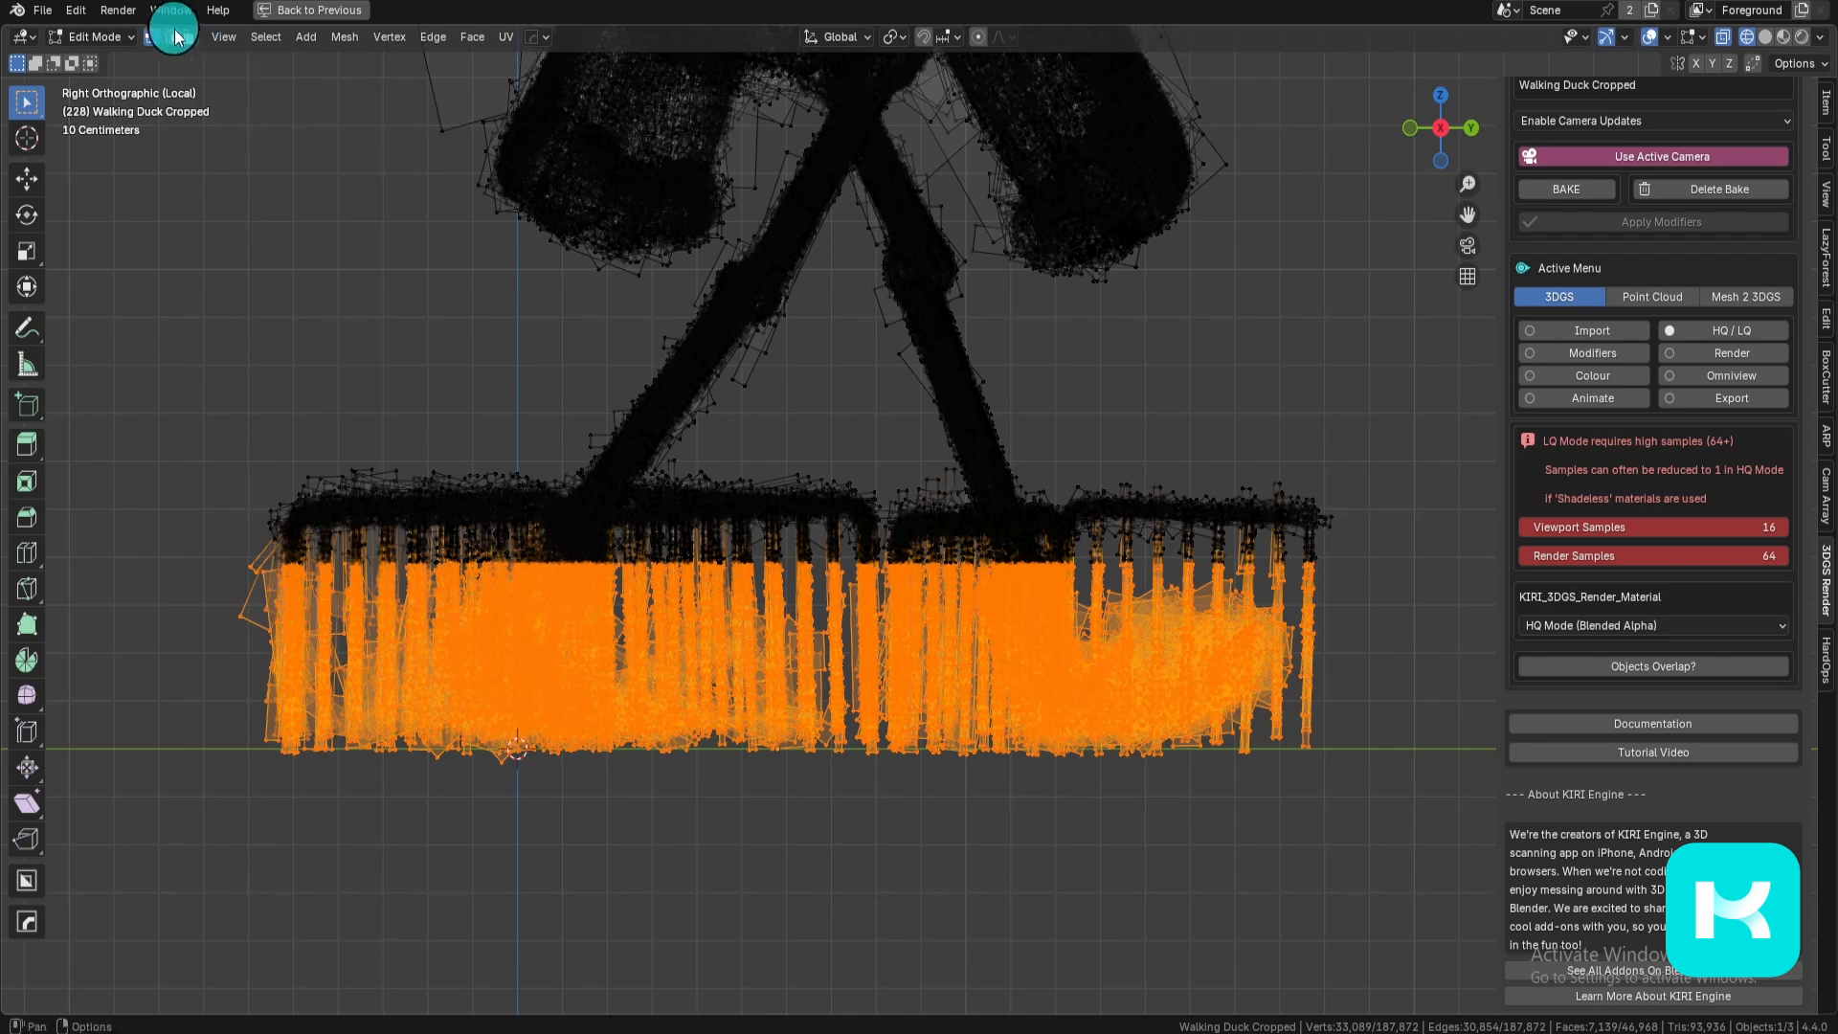
{"action": "middle_click_drag", "start_coordinate": [1240, 623], "coordinate": [1235, 575]}
{"action": "scroll", "coordinate": [1169, 534], "scroll_direction": "up", "scroll_amount": 1}
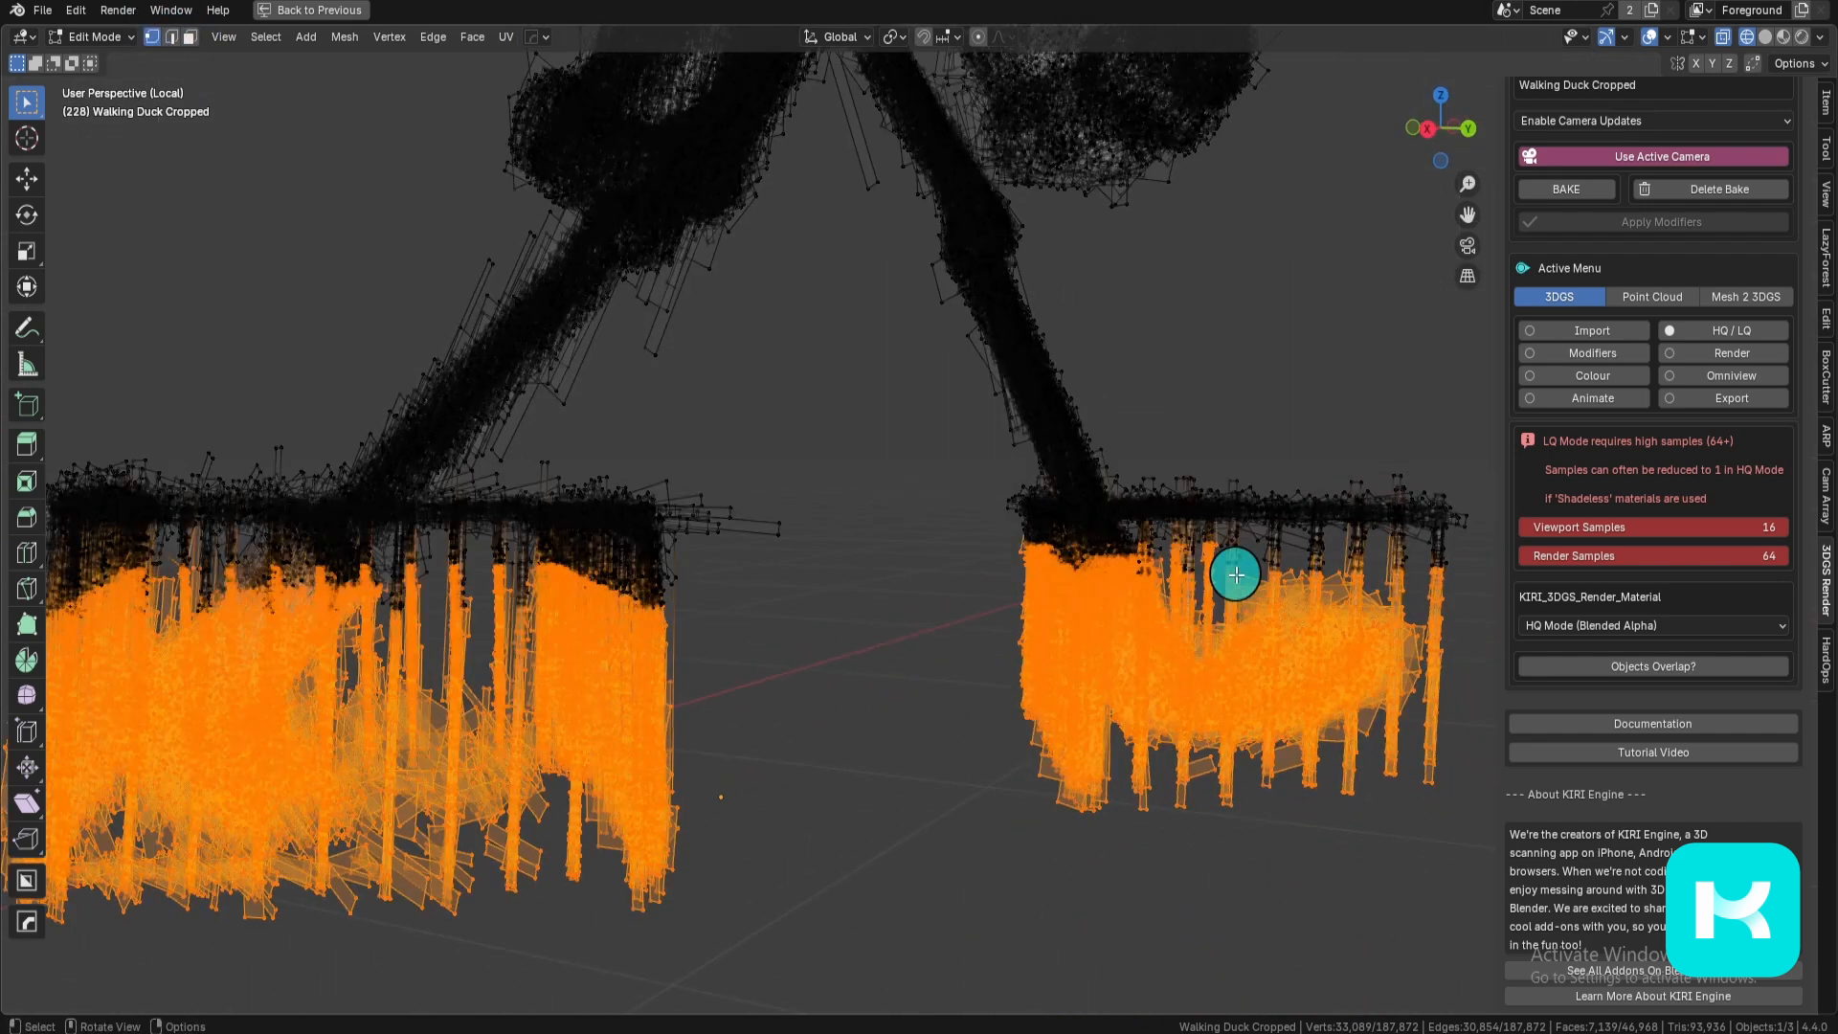
{"action": "key", "text": "grave"}
{"action": "left_click", "coordinate": [1296, 671]}
{"action": "middle_click_drag", "start_coordinate": [1297, 670], "coordinate": [952, 600], "text": "shift"}
{"action": "left_click_drag", "start_coordinate": [91, 359], "coordinate": [617, 584]}
{"action": "middle_click_drag", "start_coordinate": [1054, 613], "coordinate": [808, 664], "text": "shift"}
{"action": "middle_click_drag", "start_coordinate": [964, 663], "coordinate": [977, 754], "text": "shift"}
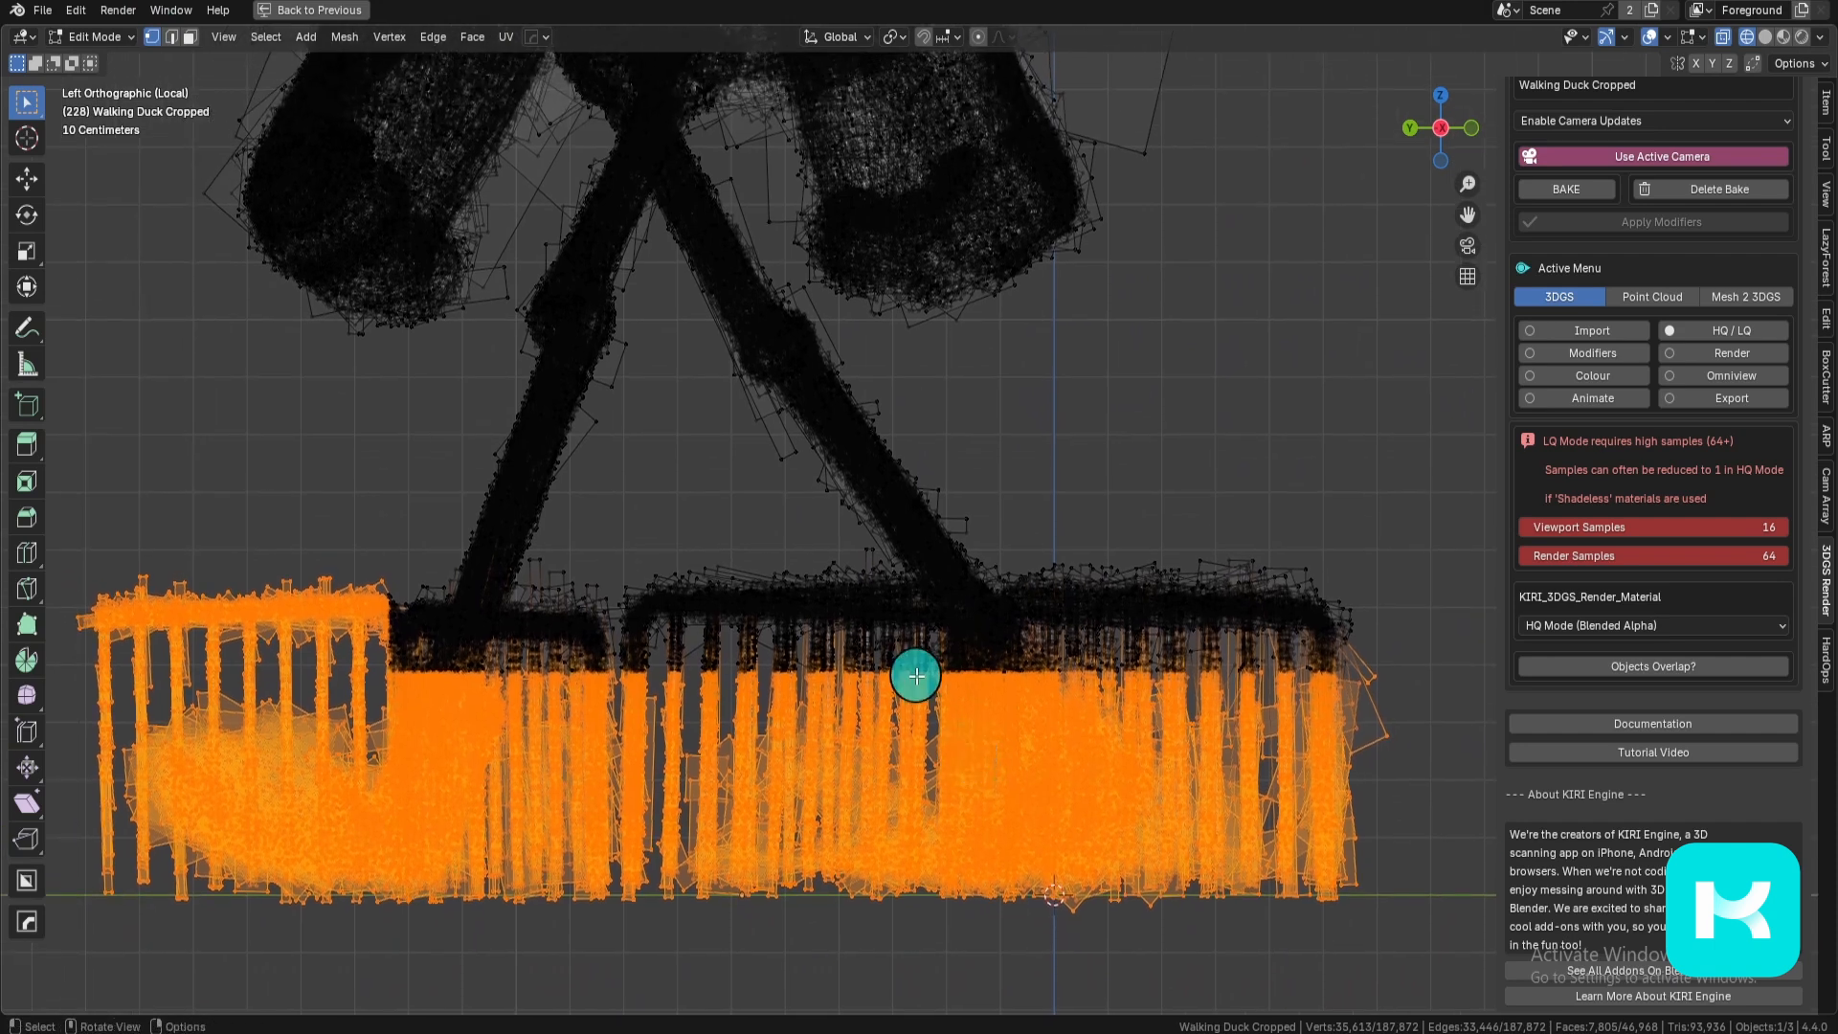
{"action": "key", "text": "ctrl+KP_Add"}
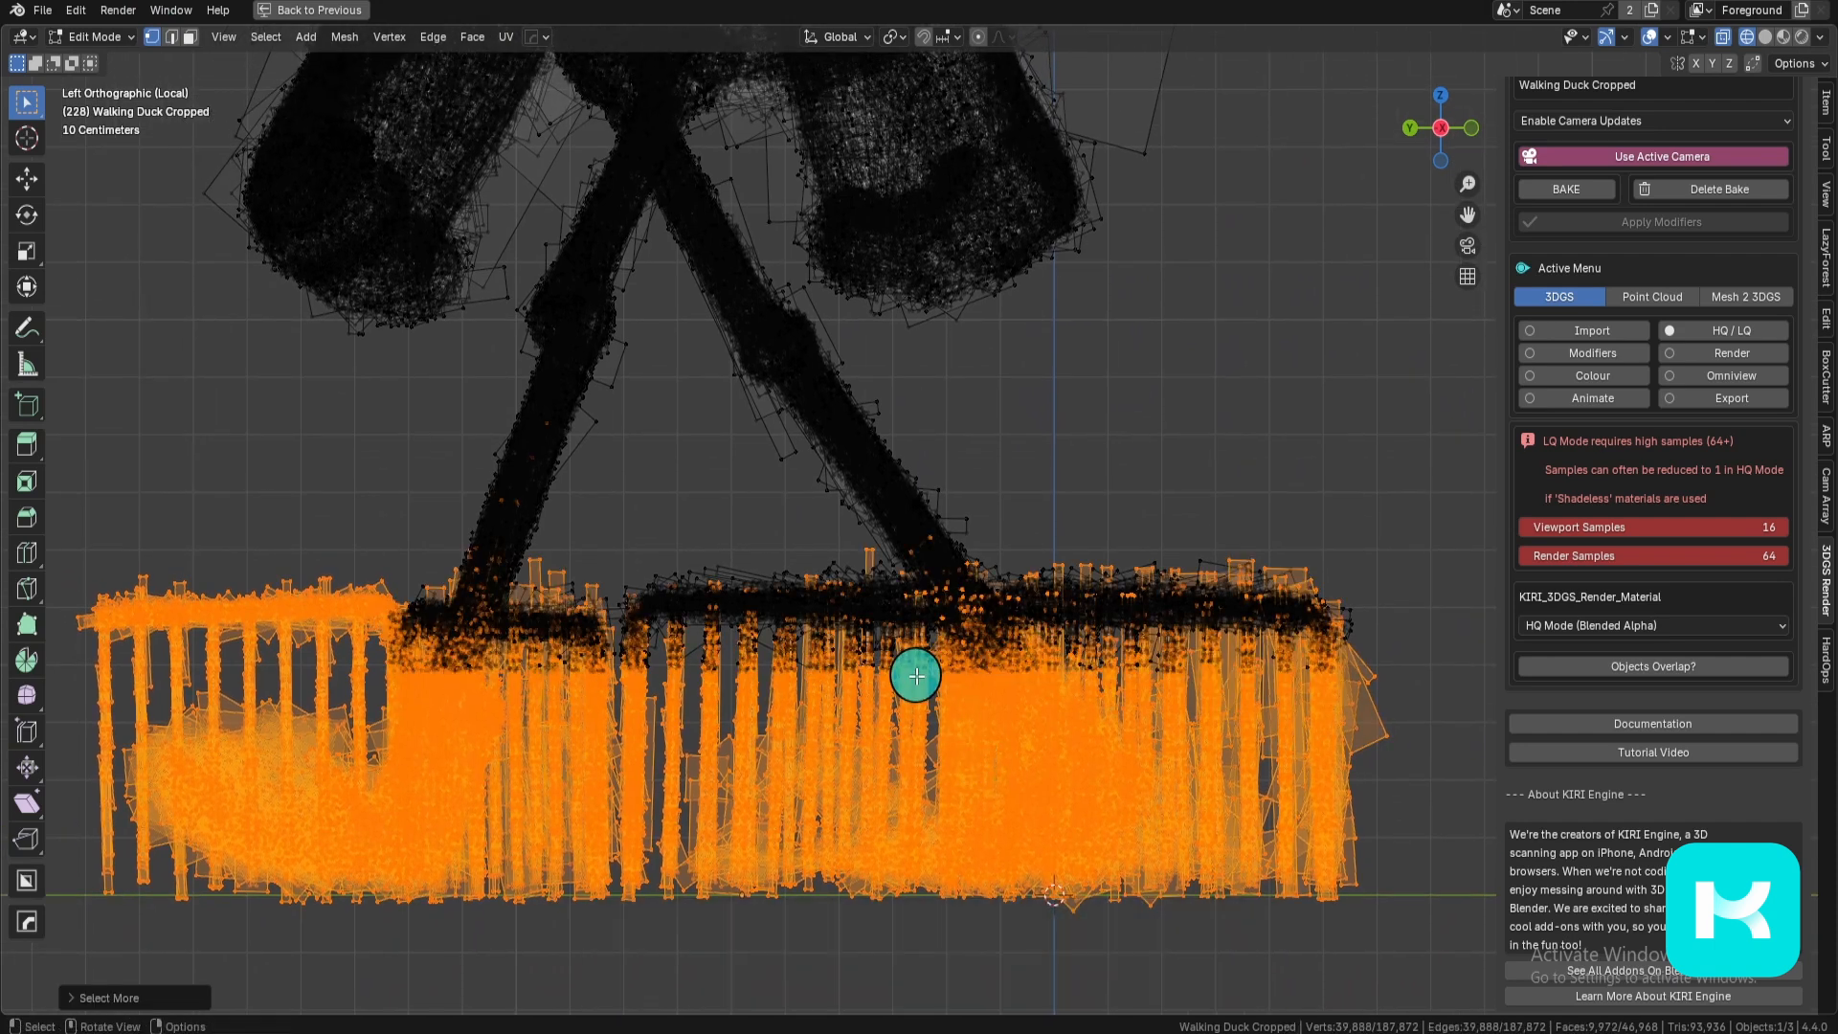
{"action": "middle_click_drag", "start_coordinate": [1192, 637], "coordinate": [1051, 699]}
{"action": "key", "text": "x"}
{"action": "left_click", "coordinate": [1050, 694]}
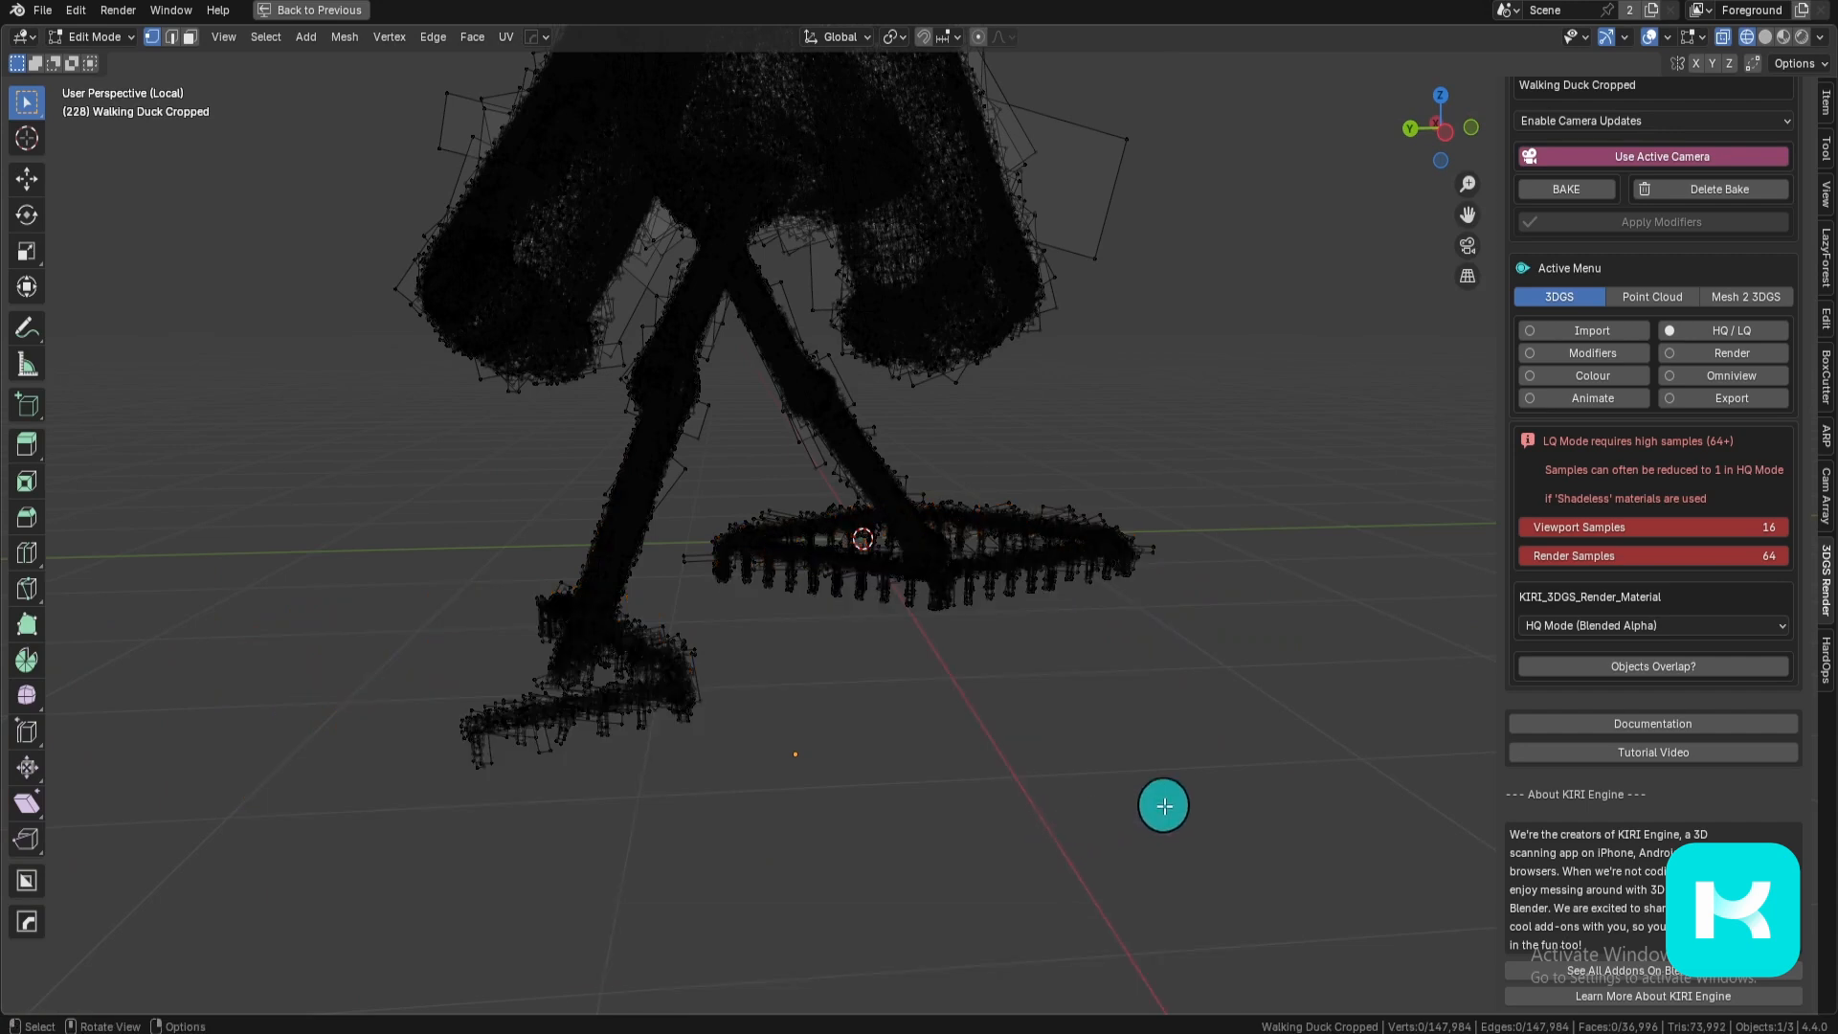
Step: Delete the leftover fence pieces around the lower end of the duck's nearer leg
{"action": "key", "text": "grave"}
{"action": "middle_click_drag", "start_coordinate": [915, 754], "coordinate": [1024, 677]}
{"action": "left_click_drag", "start_coordinate": [1024, 677], "coordinate": [843, 824]}
{"action": "key", "text": "x"}
{"action": "left_click", "coordinate": [993, 625]}
{"action": "middle_click_drag", "start_coordinate": [993, 624], "coordinate": [1108, 780]}
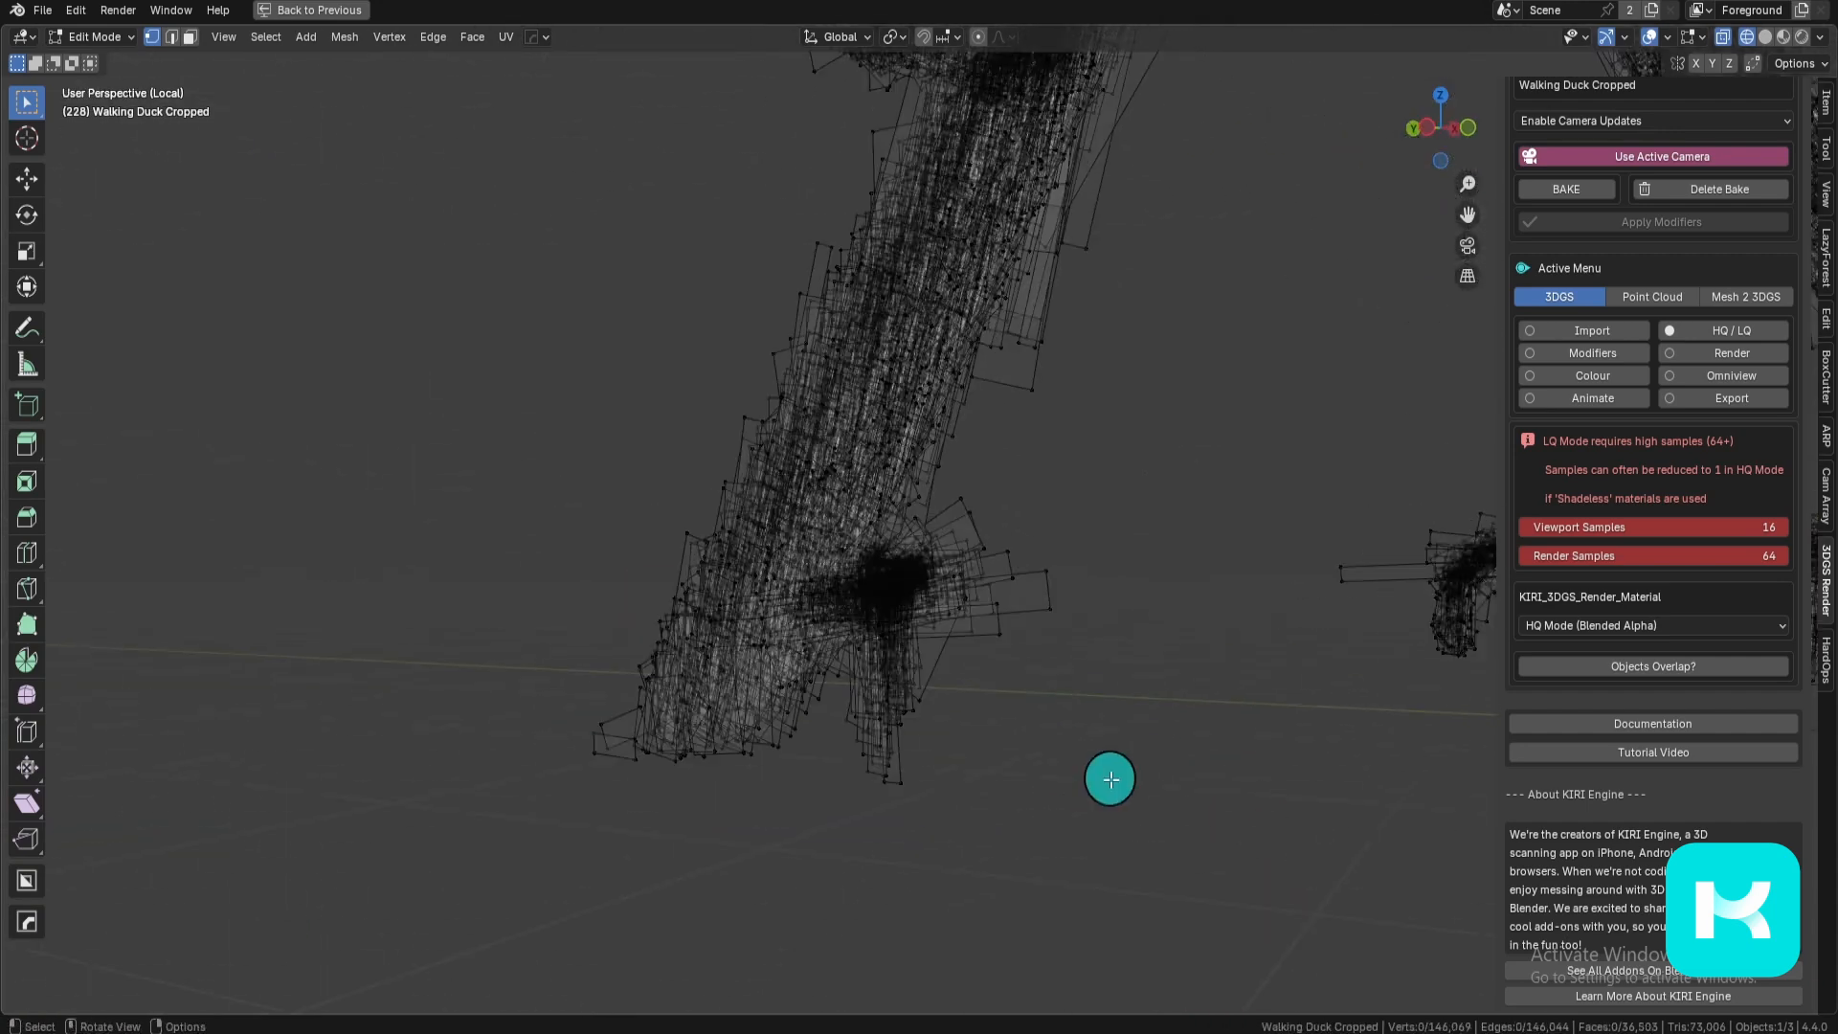
{"action": "left_click_drag", "start_coordinate": [1034, 785], "coordinate": [814, 570]}
{"action": "left_click_drag", "start_coordinate": [1050, 636], "coordinate": [873, 573], "text": "shift"}
{"action": "key", "text": "x"}
{"action": "left_click", "coordinate": [1130, 655]}
{"action": "middle_click_drag", "start_coordinate": [1169, 661], "coordinate": [698, 714]}
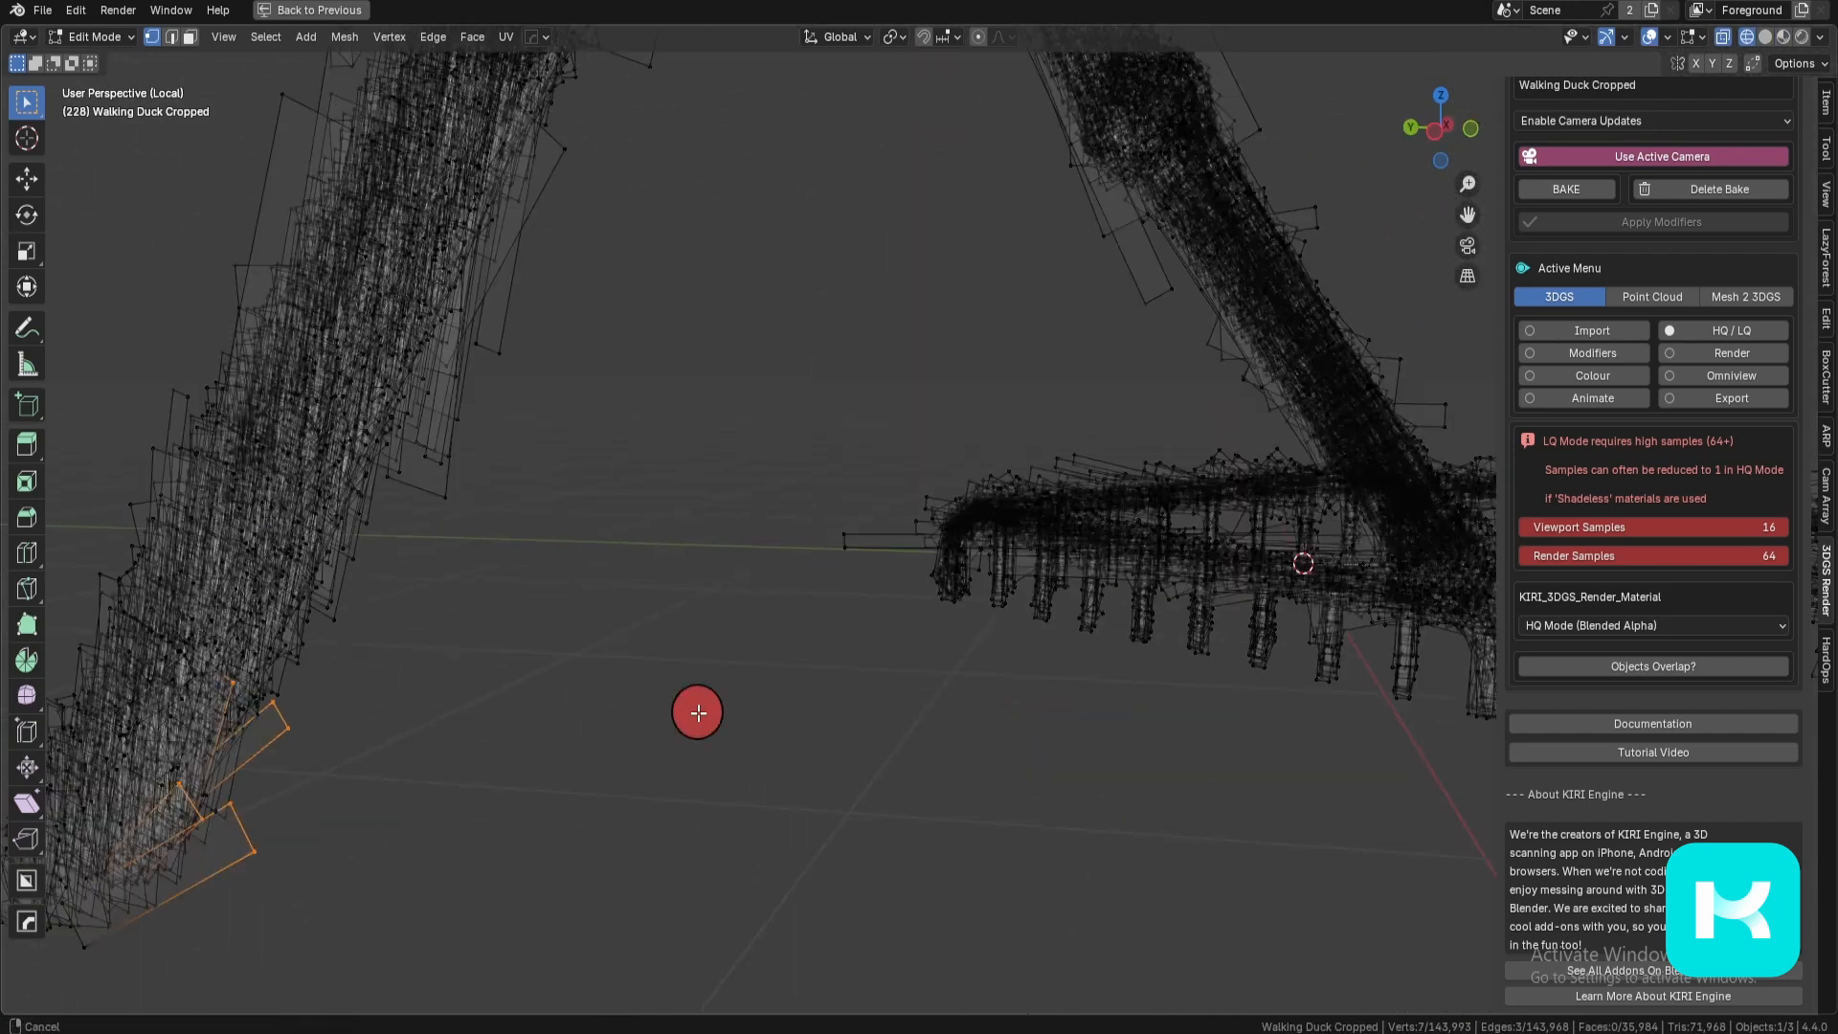
Step: Select the fence ring around the other leg, grow the selection, delete it, and return to Object Mode
{"action": "left_click_drag", "start_coordinate": [383, 460], "coordinate": [821, 718]}
{"action": "left_click_drag", "start_coordinate": [1053, 430], "coordinate": [1475, 722], "text": "shift"}
{"action": "middle_click_drag", "start_coordinate": [1252, 722], "coordinate": [802, 694]}
{"action": "left_click_drag", "start_coordinate": [651, 460], "coordinate": [958, 881], "text": "shift"}
{"action": "middle_click_drag", "start_coordinate": [1063, 718], "coordinate": [562, 776], "text": "shift"}
{"action": "left_click_drag", "start_coordinate": [766, 354], "coordinate": [1006, 594], "text": "shift"}
{"action": "key", "text": "ctrl+plus"}
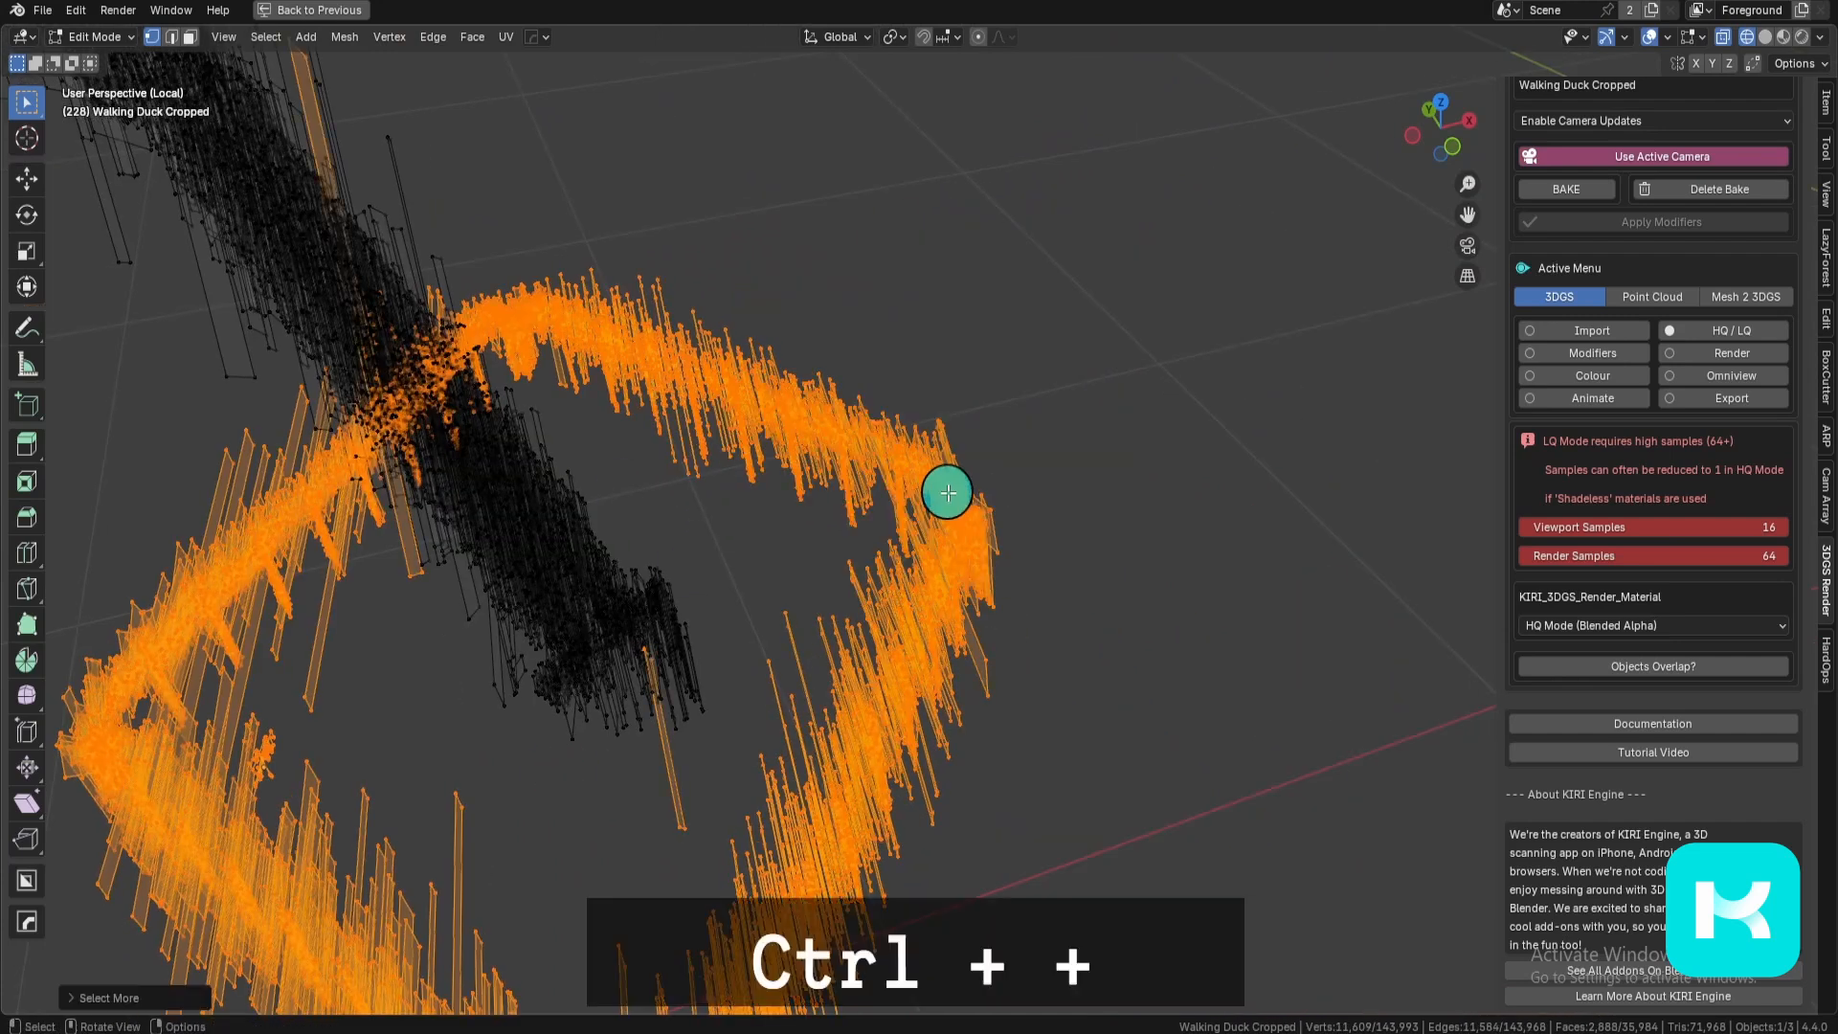
{"action": "key", "text": "x"}
{"action": "left_click", "coordinate": [948, 498]}
{"action": "key", "text": "grave"}
{"action": "key", "text": "Tab"}
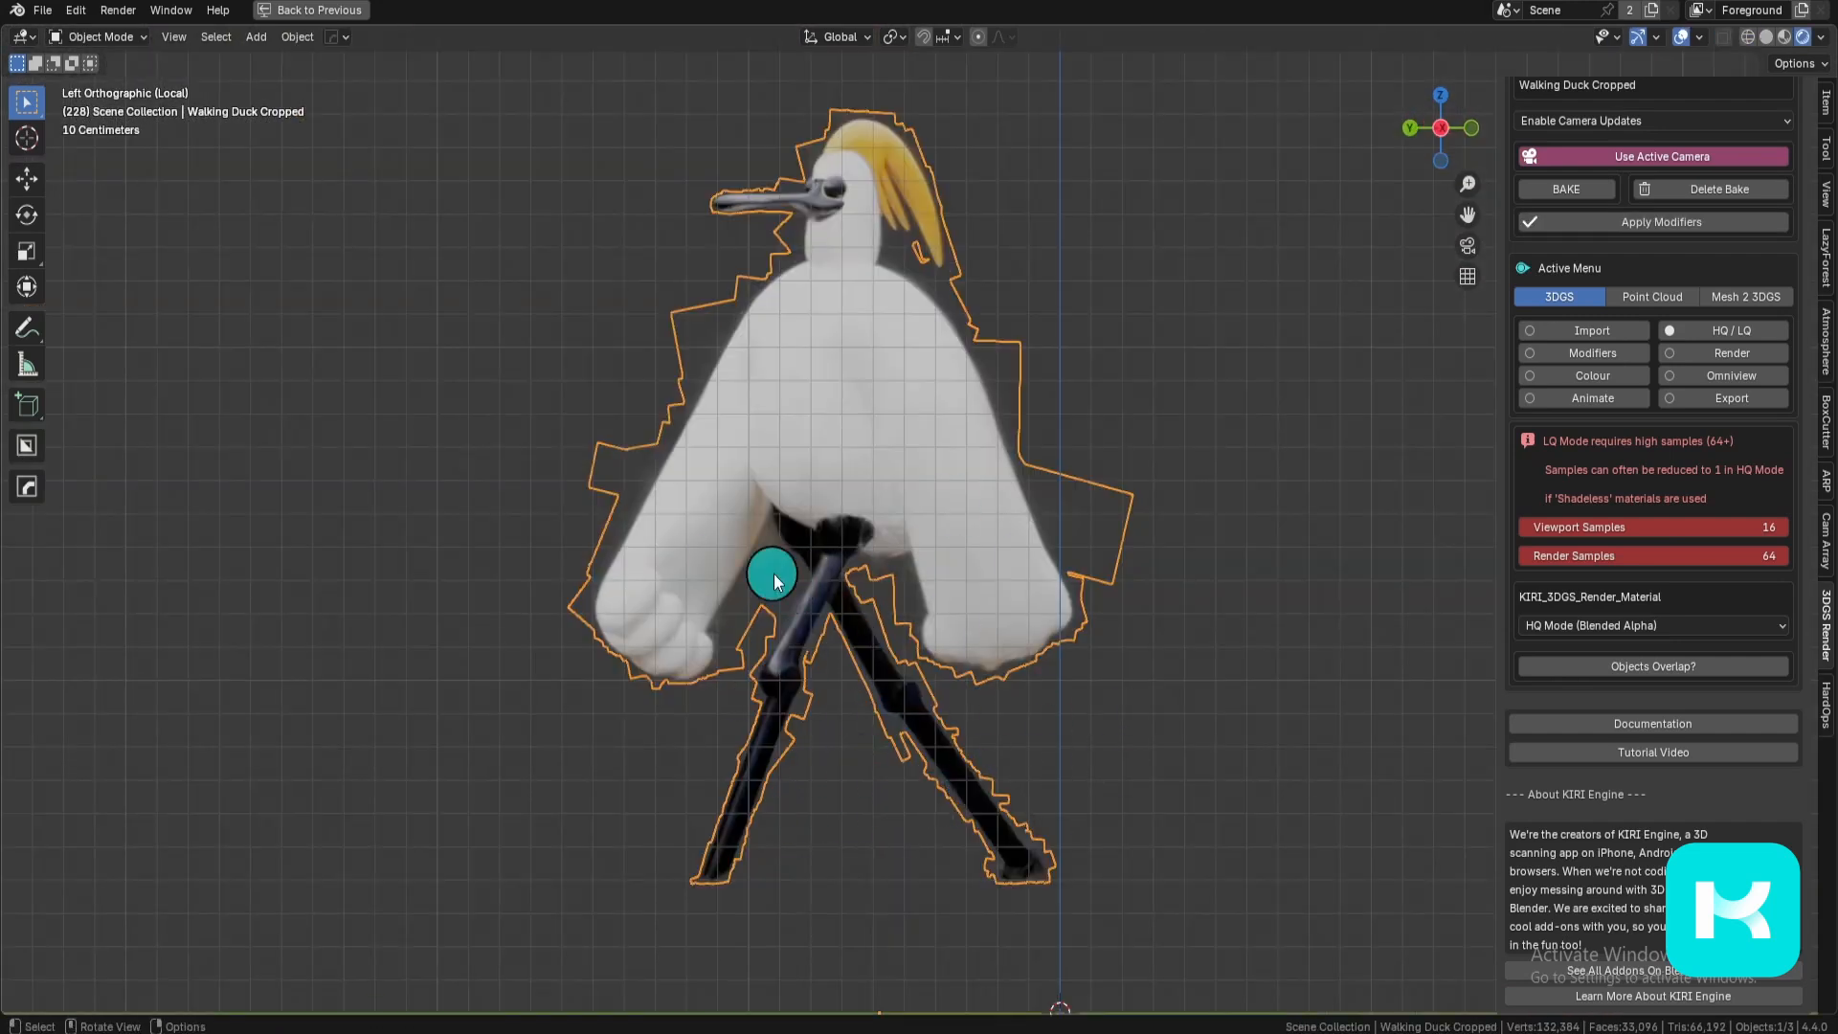
Step: Add a cylinder mesh at the 3D cursor near the duck's legs for a replacement foot
{"action": "scroll", "coordinate": [986, 772], "scroll_direction": "down", "scroll_amount": 1}
{"action": "middle_click_drag", "start_coordinate": [985, 771], "coordinate": [857, 653], "text": "shift"}
{"action": "scroll", "coordinate": [1121, 707], "scroll_direction": "up", "scroll_amount": 1}
{"action": "key", "text": "shift+a"}
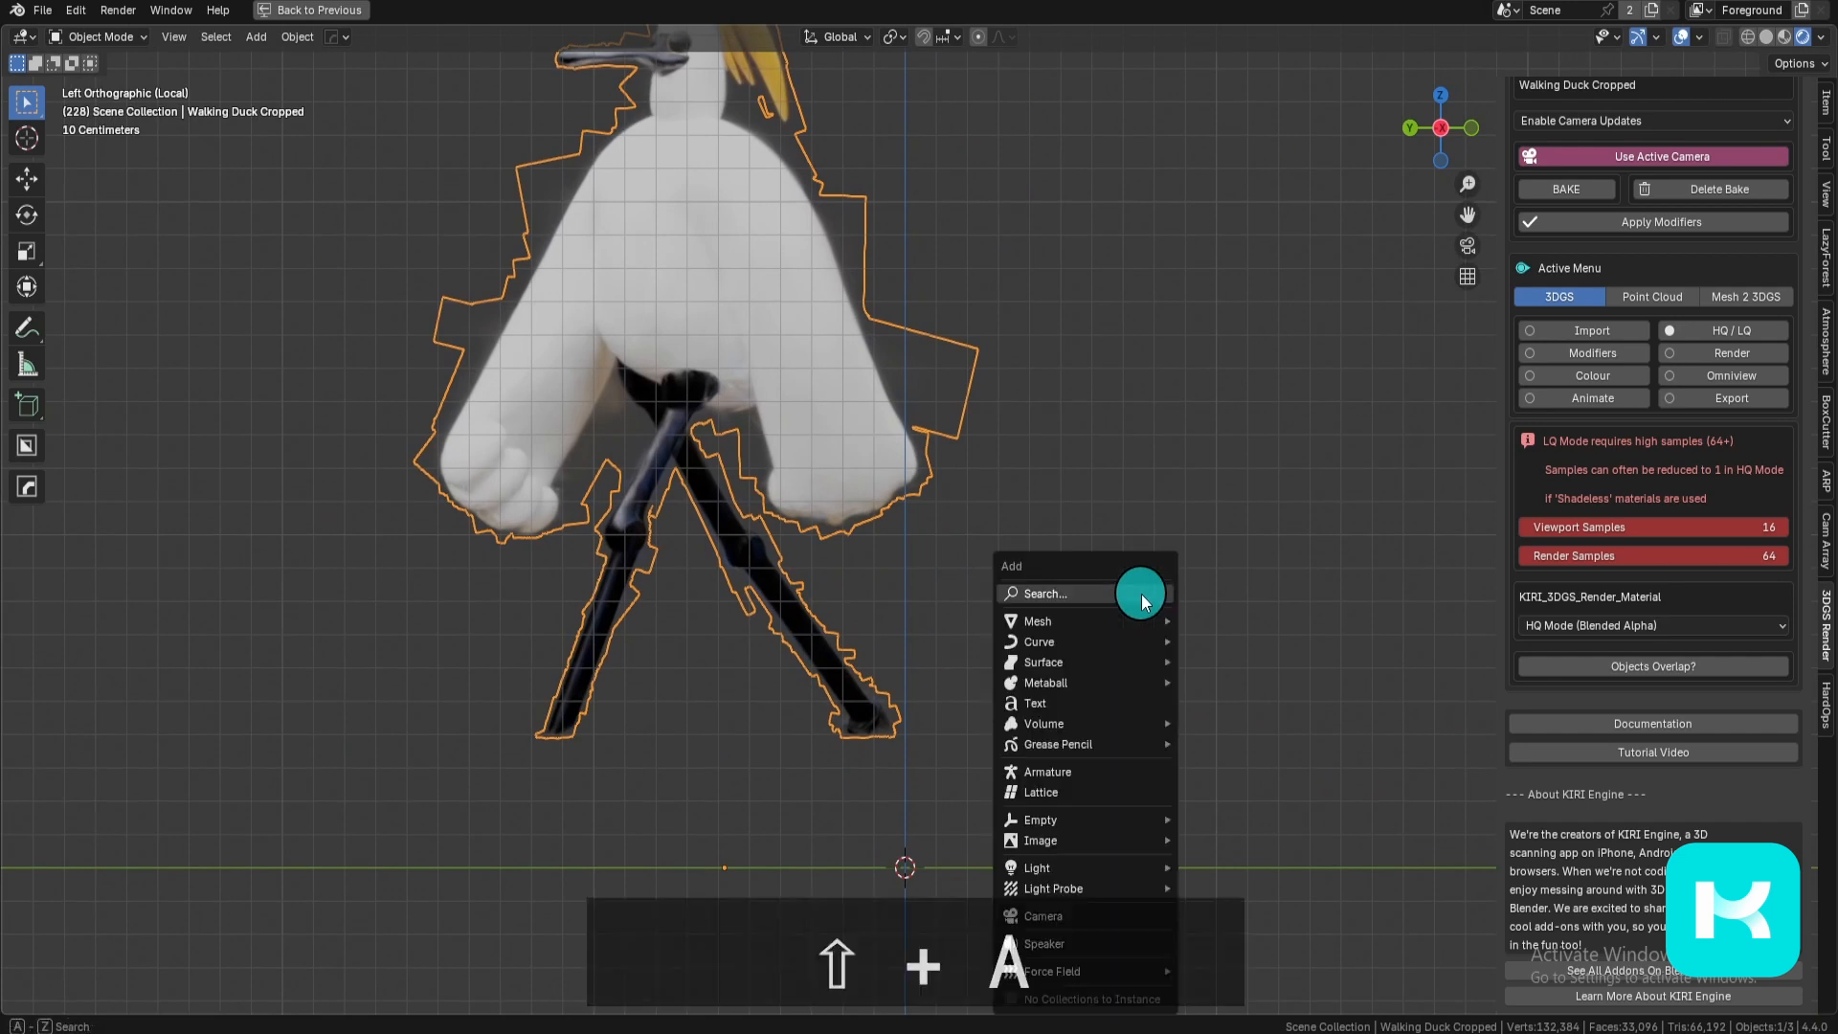
{"action": "mouse_move", "coordinate": [1107, 620]}
{"action": "left_click", "coordinate": [1258, 725]}
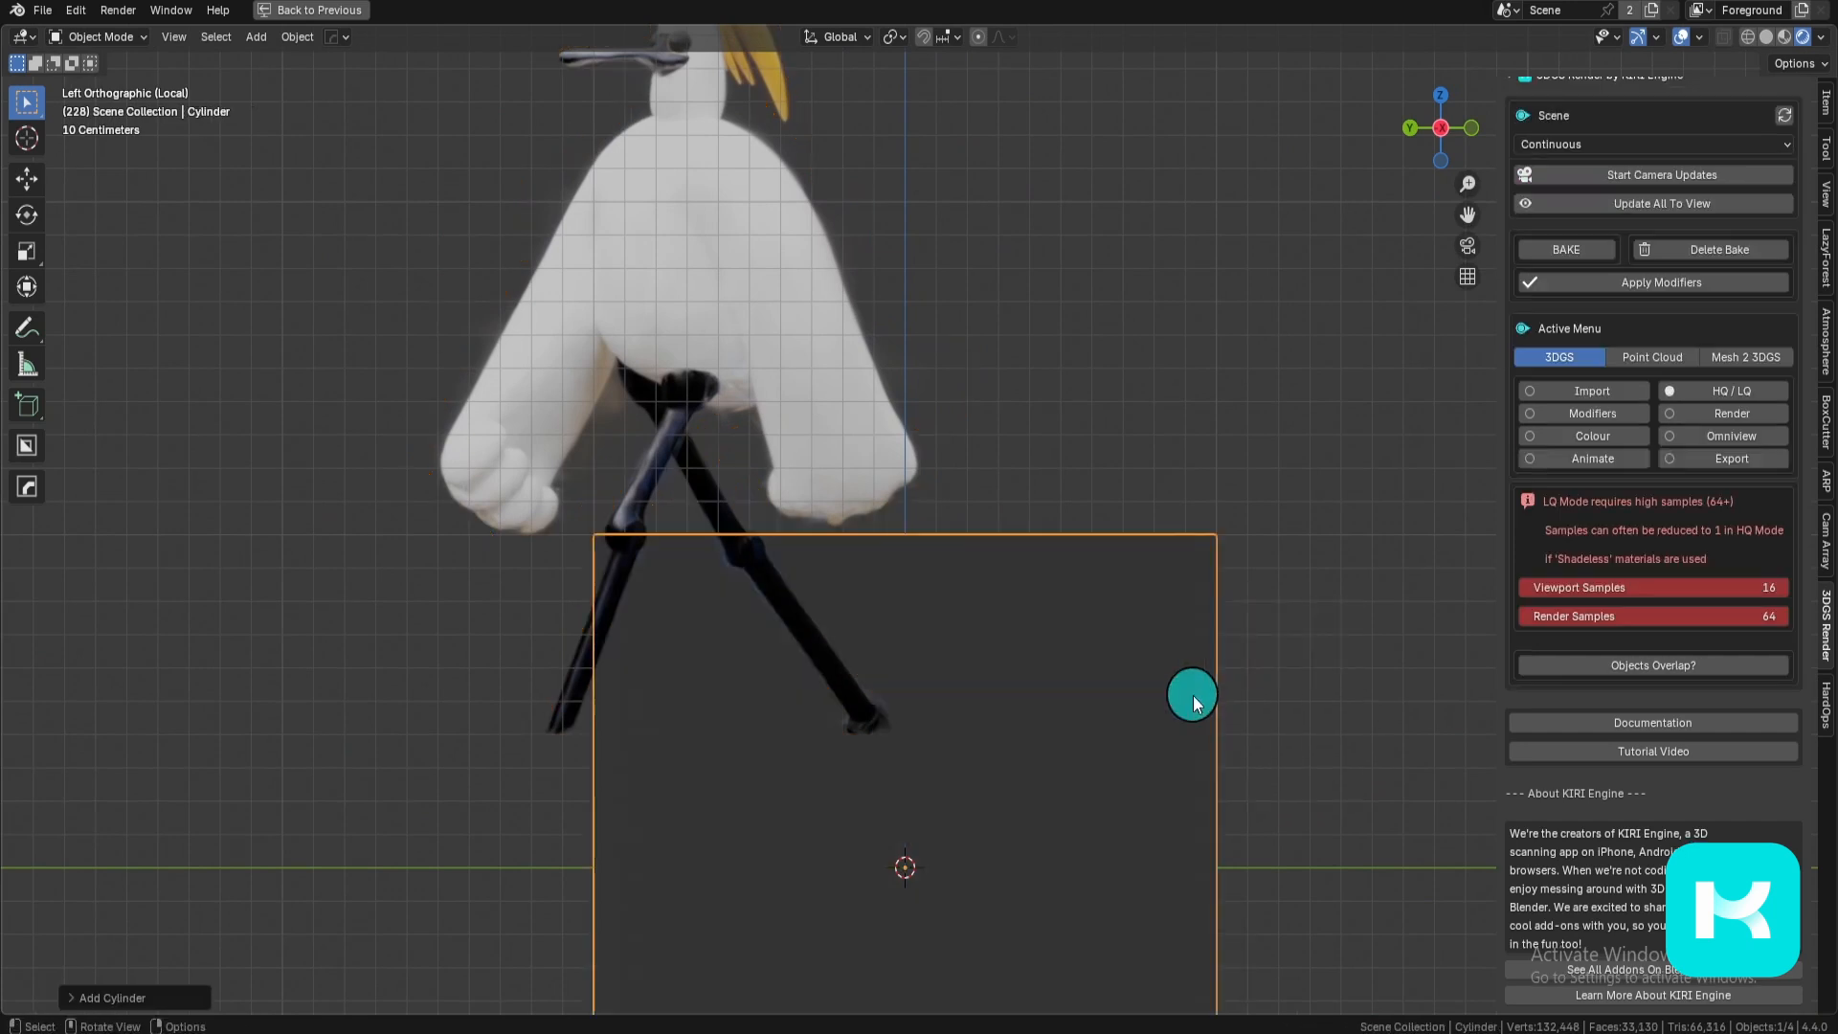
Step: Move the cylinder up by 1 along Z and apply its transform
{"action": "scroll", "coordinate": [1194, 698], "scroll_direction": "down", "scroll_amount": 2}
{"action": "key", "text": "g"}
{"action": "key", "text": "z"}
{"action": "key", "text": "1"}
{"action": "key", "text": "Return"}
{"action": "key", "text": "ctrl+a"}
{"action": "left_click", "coordinate": [1296, 541]}
Step: Scale the cylinder down to roughly foot size and adjust its height along Z beneath the duck's leg
{"action": "key", "text": "s"}
{"action": "left_click", "coordinate": [997, 685]}
{"action": "left_click", "coordinate": [771, 348]}
{"action": "key", "text": "g"}
{"action": "key", "text": "z"}
{"action": "left_click", "coordinate": [770, 394]}
{"action": "left_click", "coordinate": [931, 720]}
{"action": "key", "text": "s"}
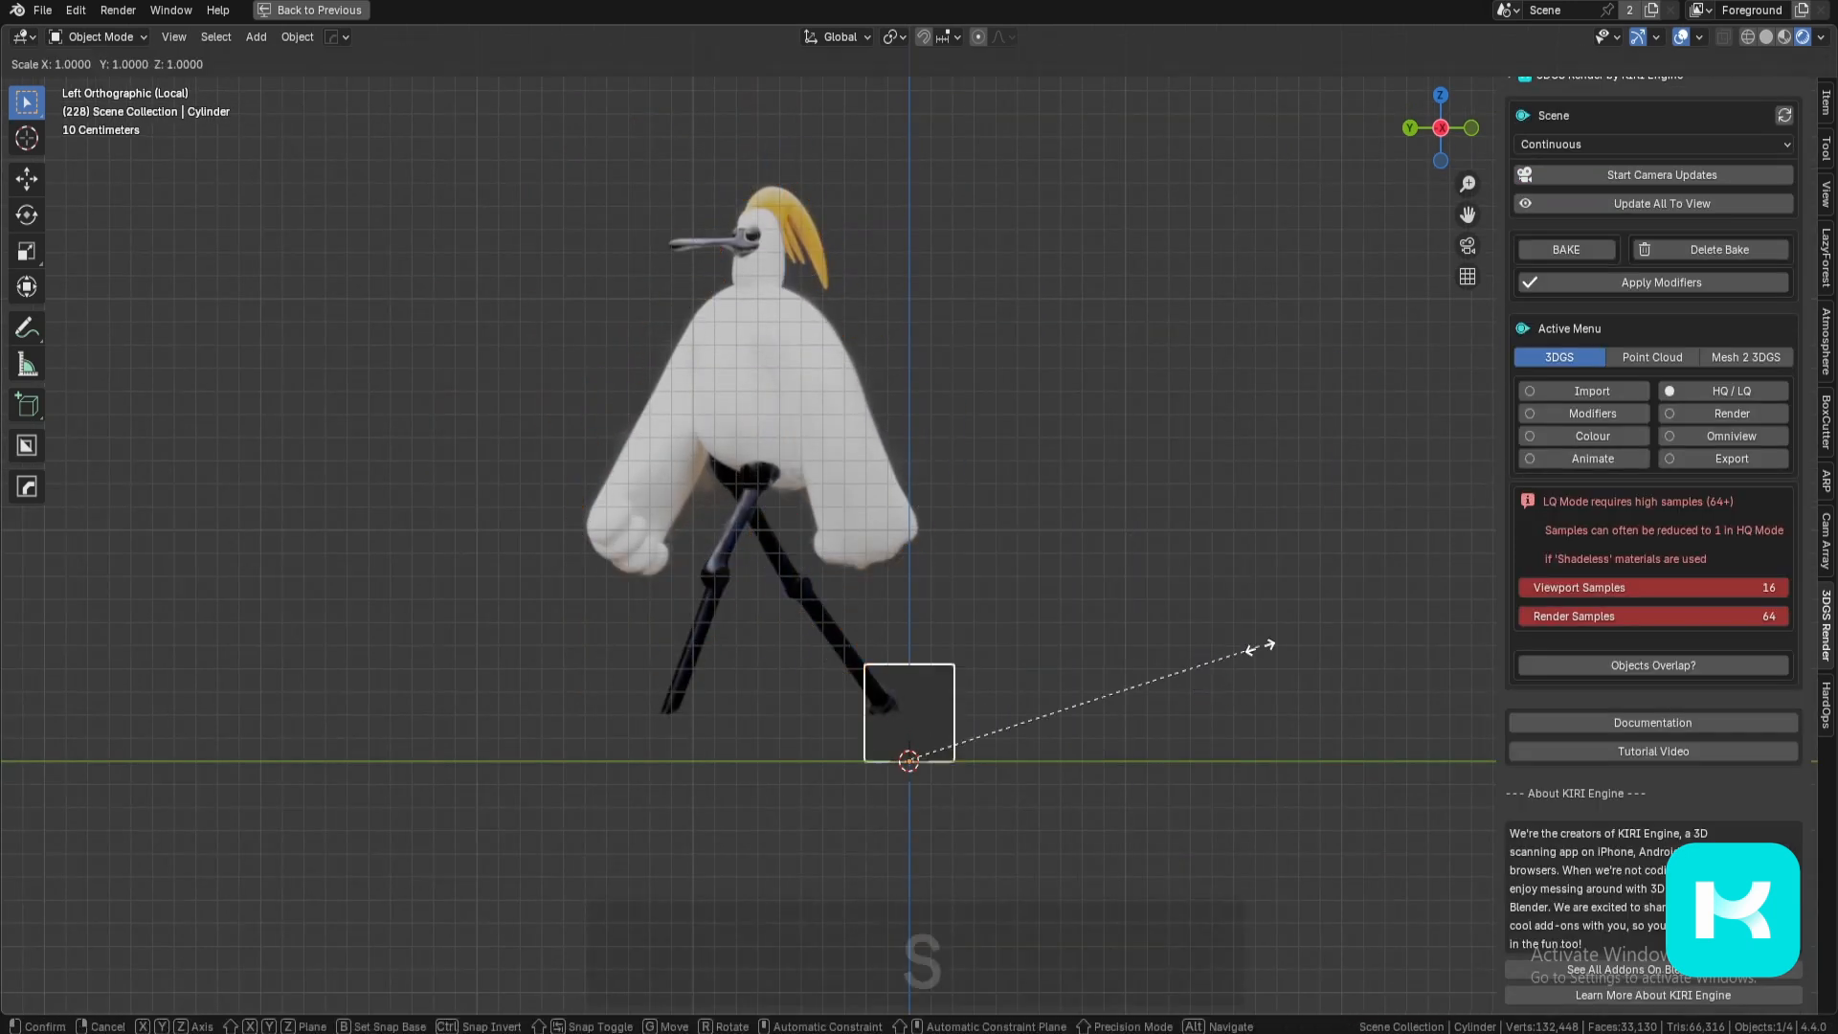
Step: Position the cylinder under the leg in top view, narrow it along X to an oval, and rotate it to follow the leg
{"action": "key", "text": "KP_7"}
{"action": "left_click", "coordinate": [925, 459]}
{"action": "key", "text": "g"}
{"action": "left_click", "coordinate": [1175, 460]}
{"action": "left_click", "coordinate": [1156, 724]}
{"action": "key", "text": "g"}
{"action": "key", "text": "s"}
{"action": "key", "text": "x"}
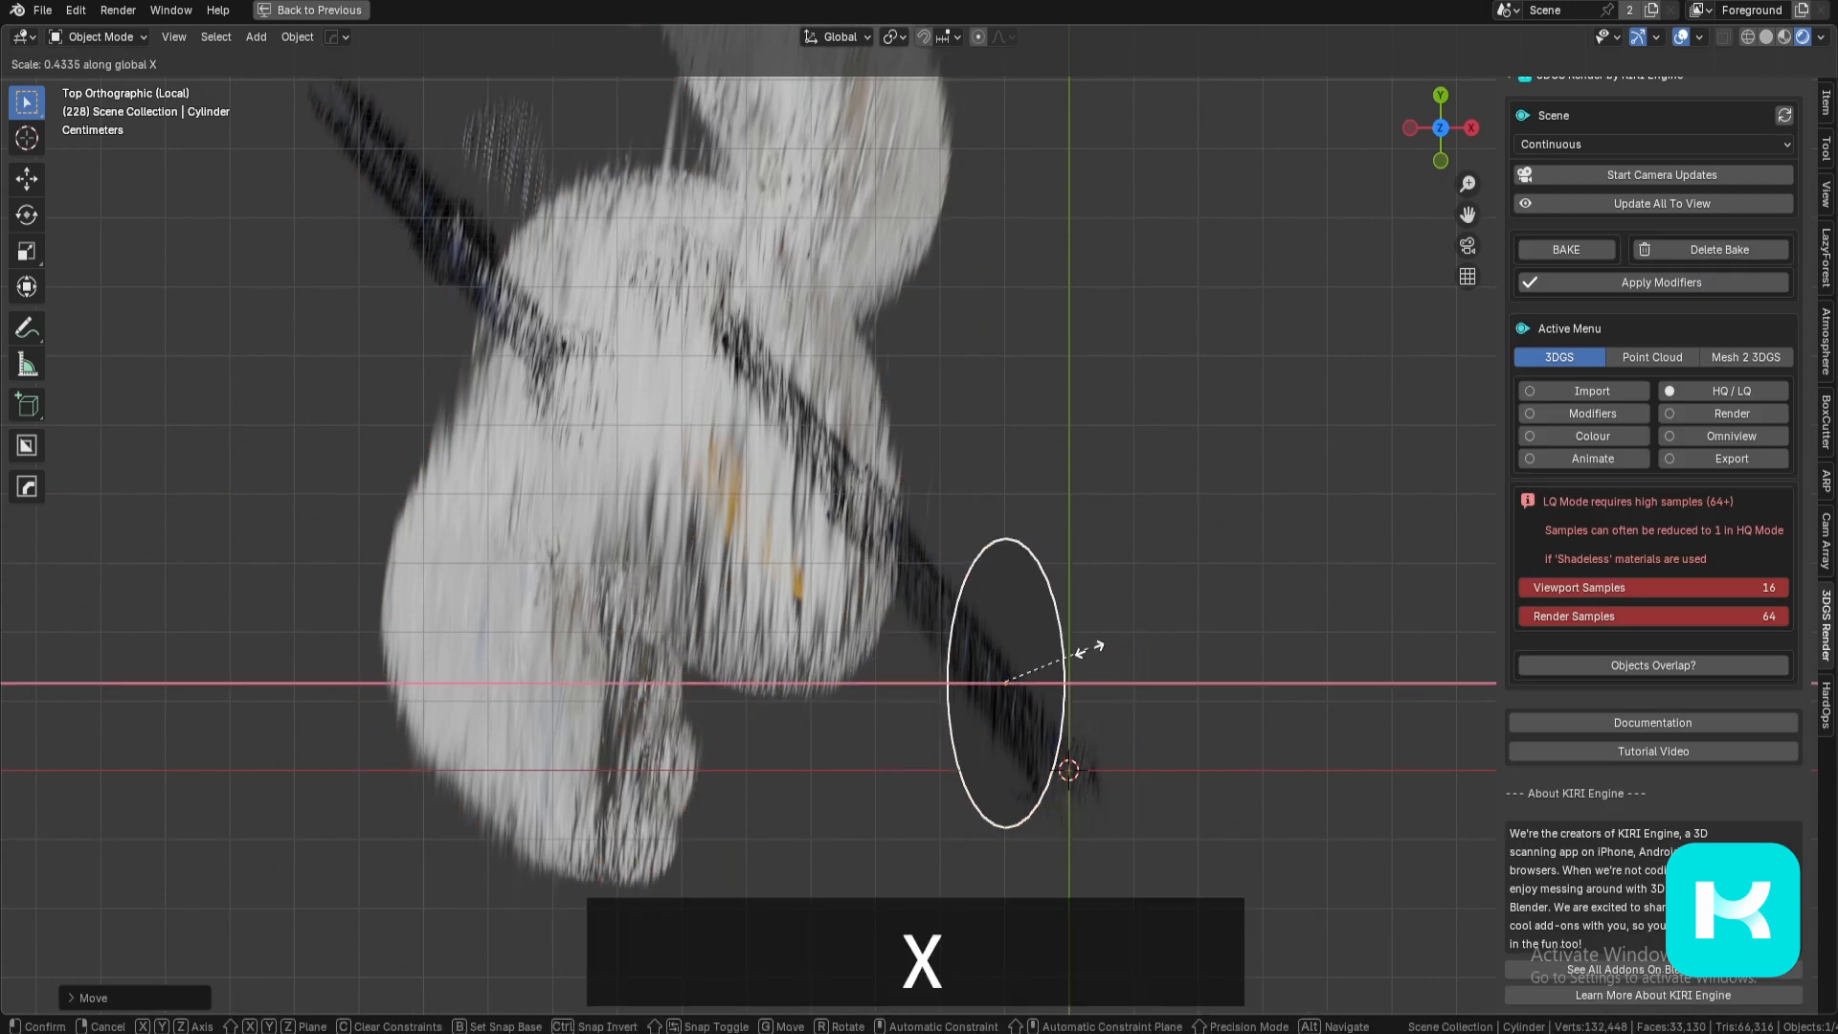
{"action": "left_click", "coordinate": [1086, 648]}
{"action": "key", "text": "r"}
Step: Adjust the cylinder's height along Z and bevel its top and bottom edge loops
{"action": "middle_click_drag", "start_coordinate": [1143, 659], "coordinate": [1151, 617]}
{"action": "key", "text": "KP_3"}
{"action": "left_click", "coordinate": [1012, 526]}
{"action": "key", "text": "g"}
{"action": "key", "text": "z"}
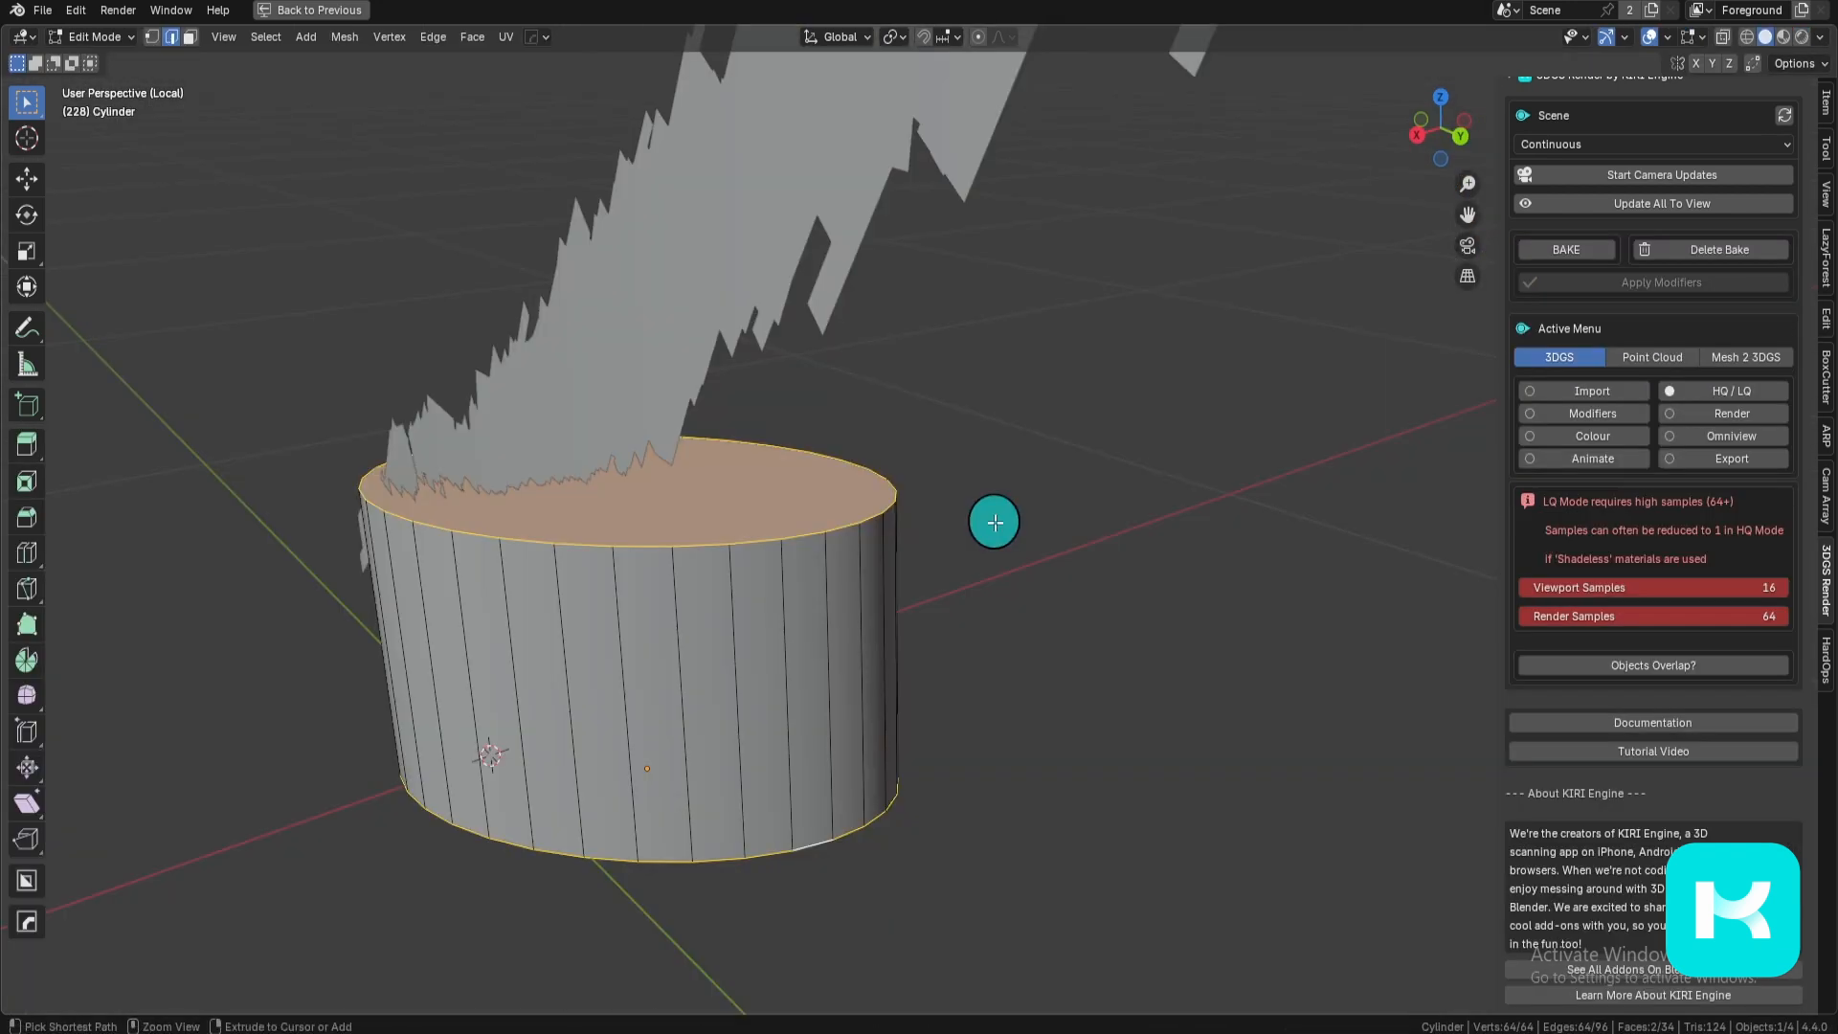
{"action": "key", "text": "ctrl+b"}
{"action": "left_click", "coordinate": [1013, 525]}
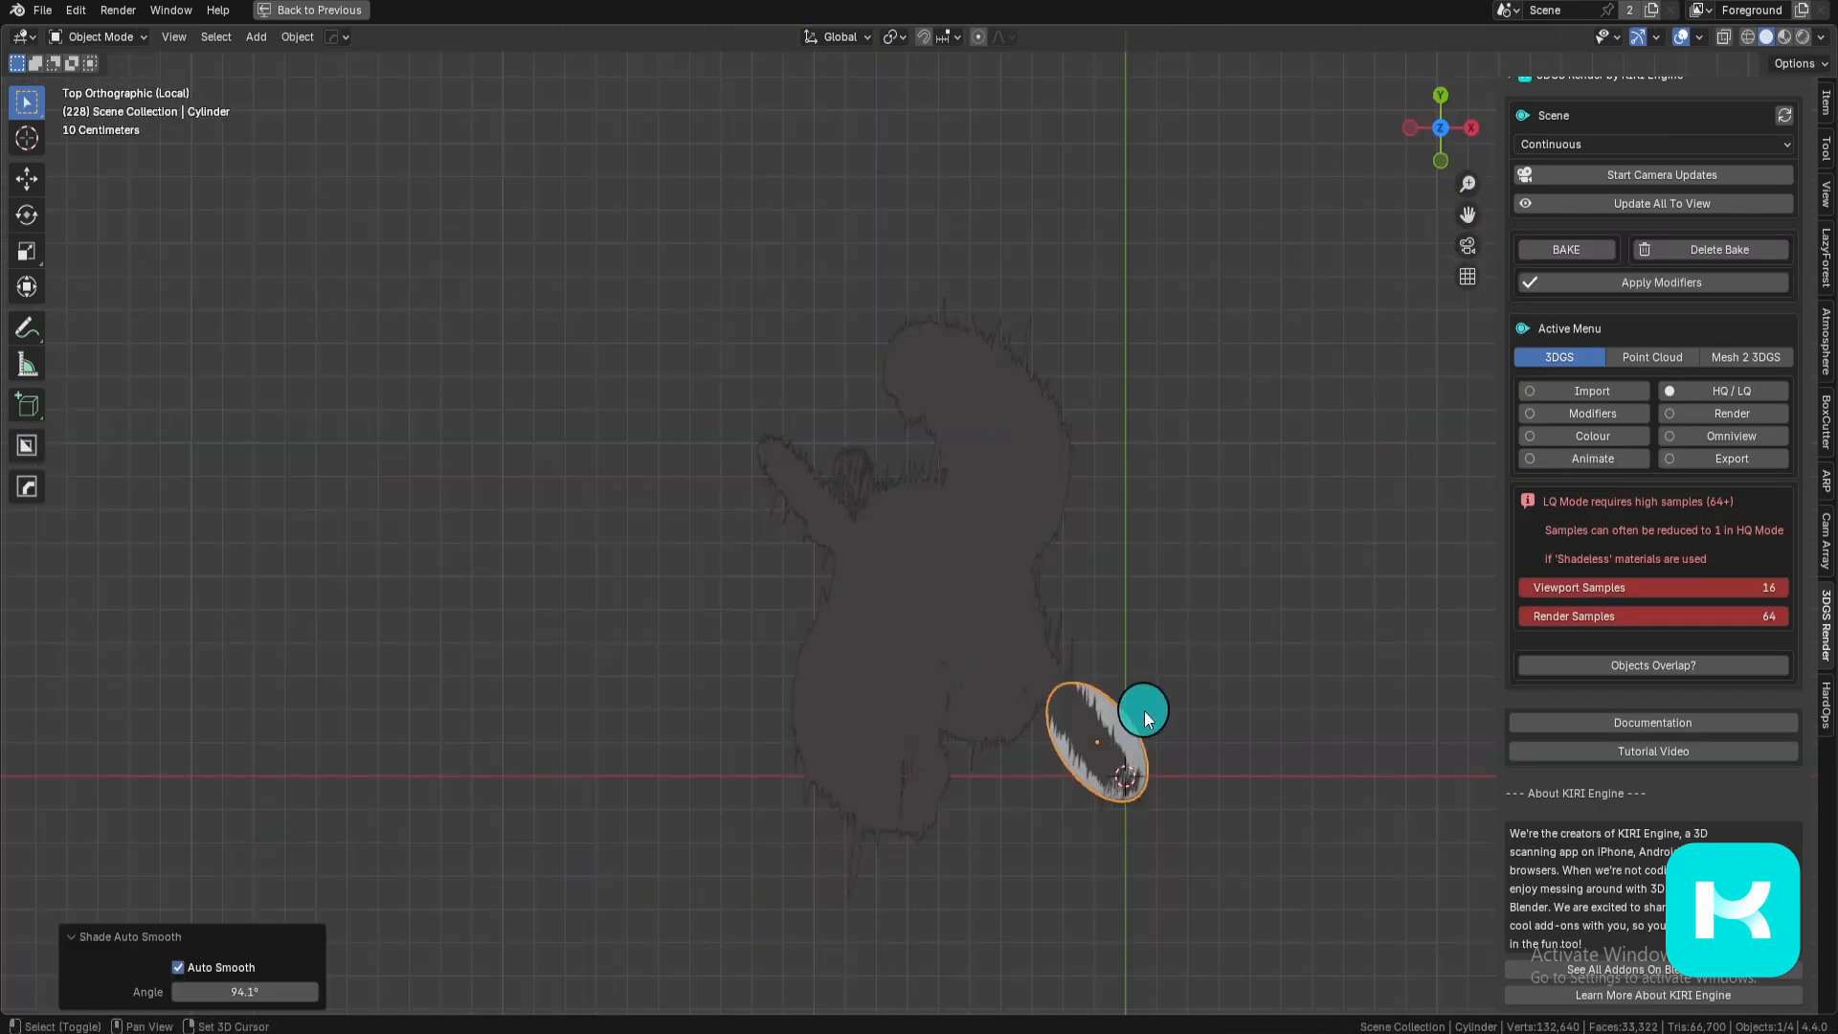
Step: Duplicate the cylinder foot and place the copy under the other leg, moving it across the ground plane with Z locked
{"action": "key", "text": "shift+d"}
{"action": "left_click", "coordinate": [874, 391]}
{"action": "middle_click_drag", "start_coordinate": [847, 757], "coordinate": [1082, 561]}
{"action": "key", "text": "g"}
{"action": "key", "text": "shift+z"}
{"action": "left_click", "coordinate": [948, 591]}
{"action": "middle_click_drag", "start_coordinate": [948, 590], "coordinate": [829, 636]}
{"action": "scroll", "coordinate": [829, 638], "scroll_direction": "down", "scroll_amount": 5}
{"action": "scroll", "coordinate": [830, 636], "scroll_direction": "up", "scroll_amount": 6}
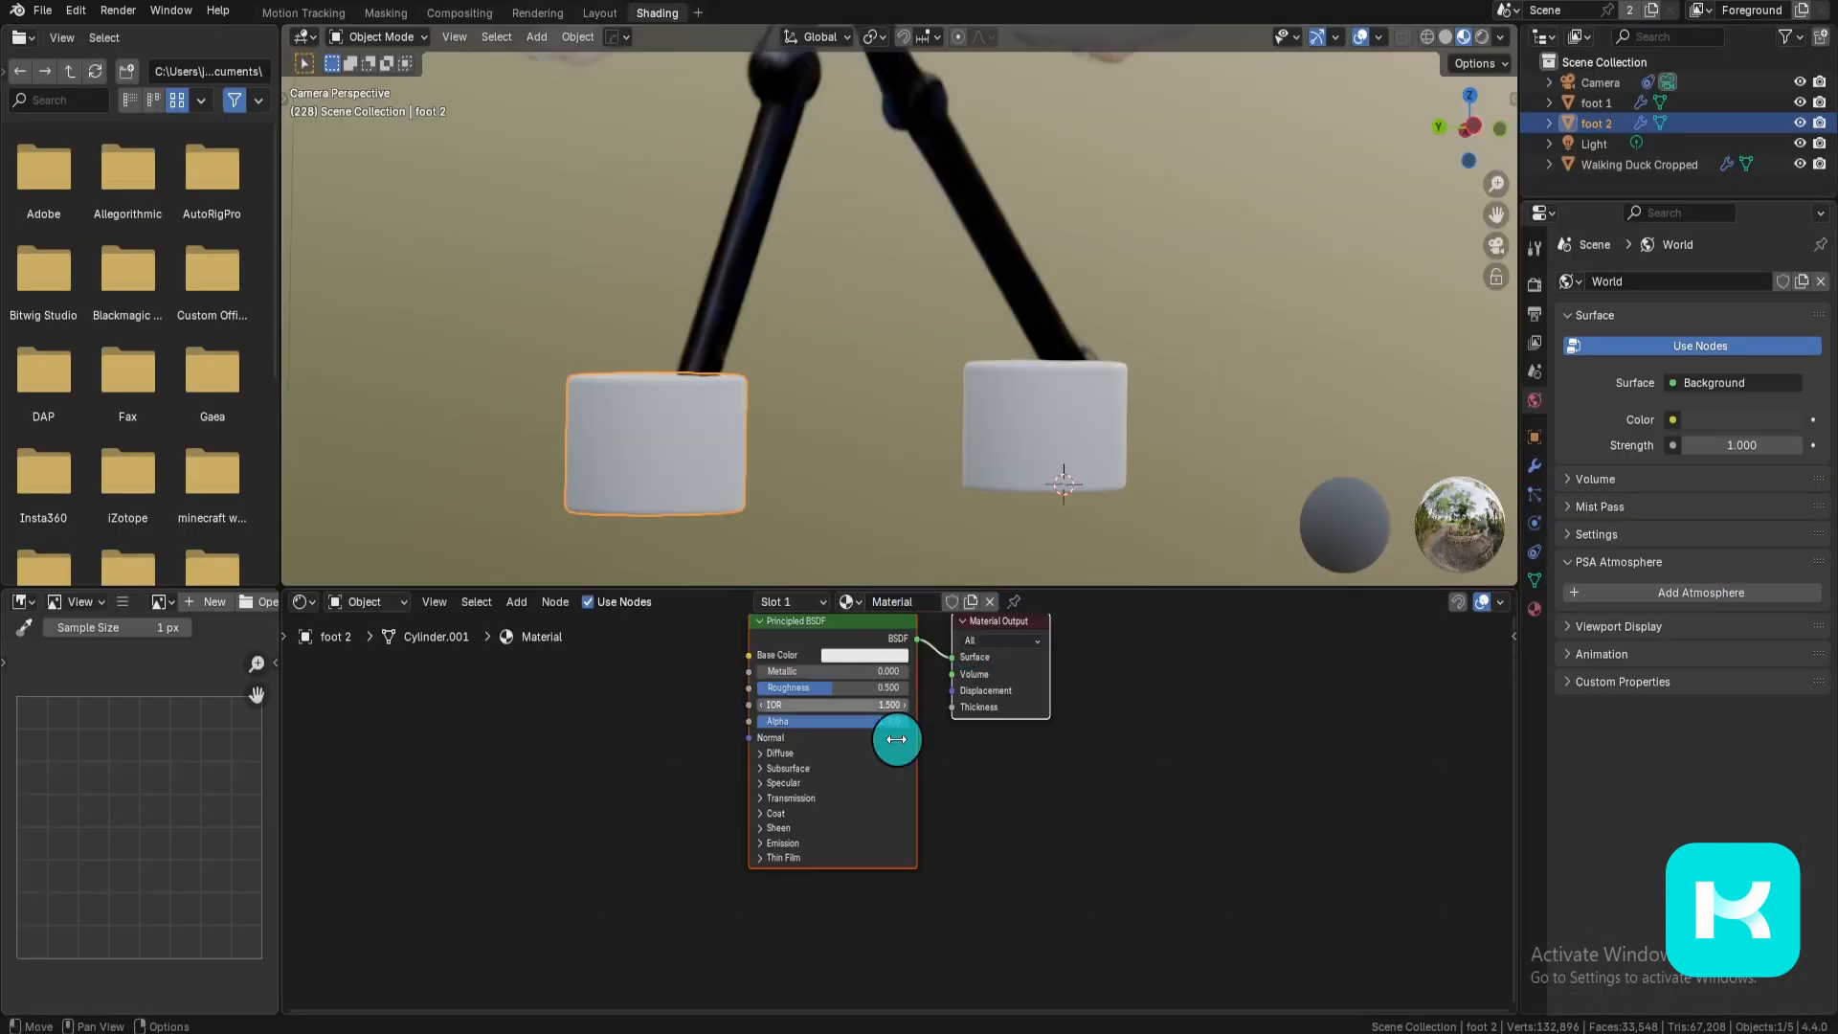
Step: Set the base color of foot 2's material by sampling the black of the duck's leg
{"action": "scroll", "coordinate": [895, 731], "scroll_direction": "up", "scroll_amount": 3}
{"action": "scroll", "coordinate": [989, 800], "scroll_direction": "up", "scroll_amount": 2}
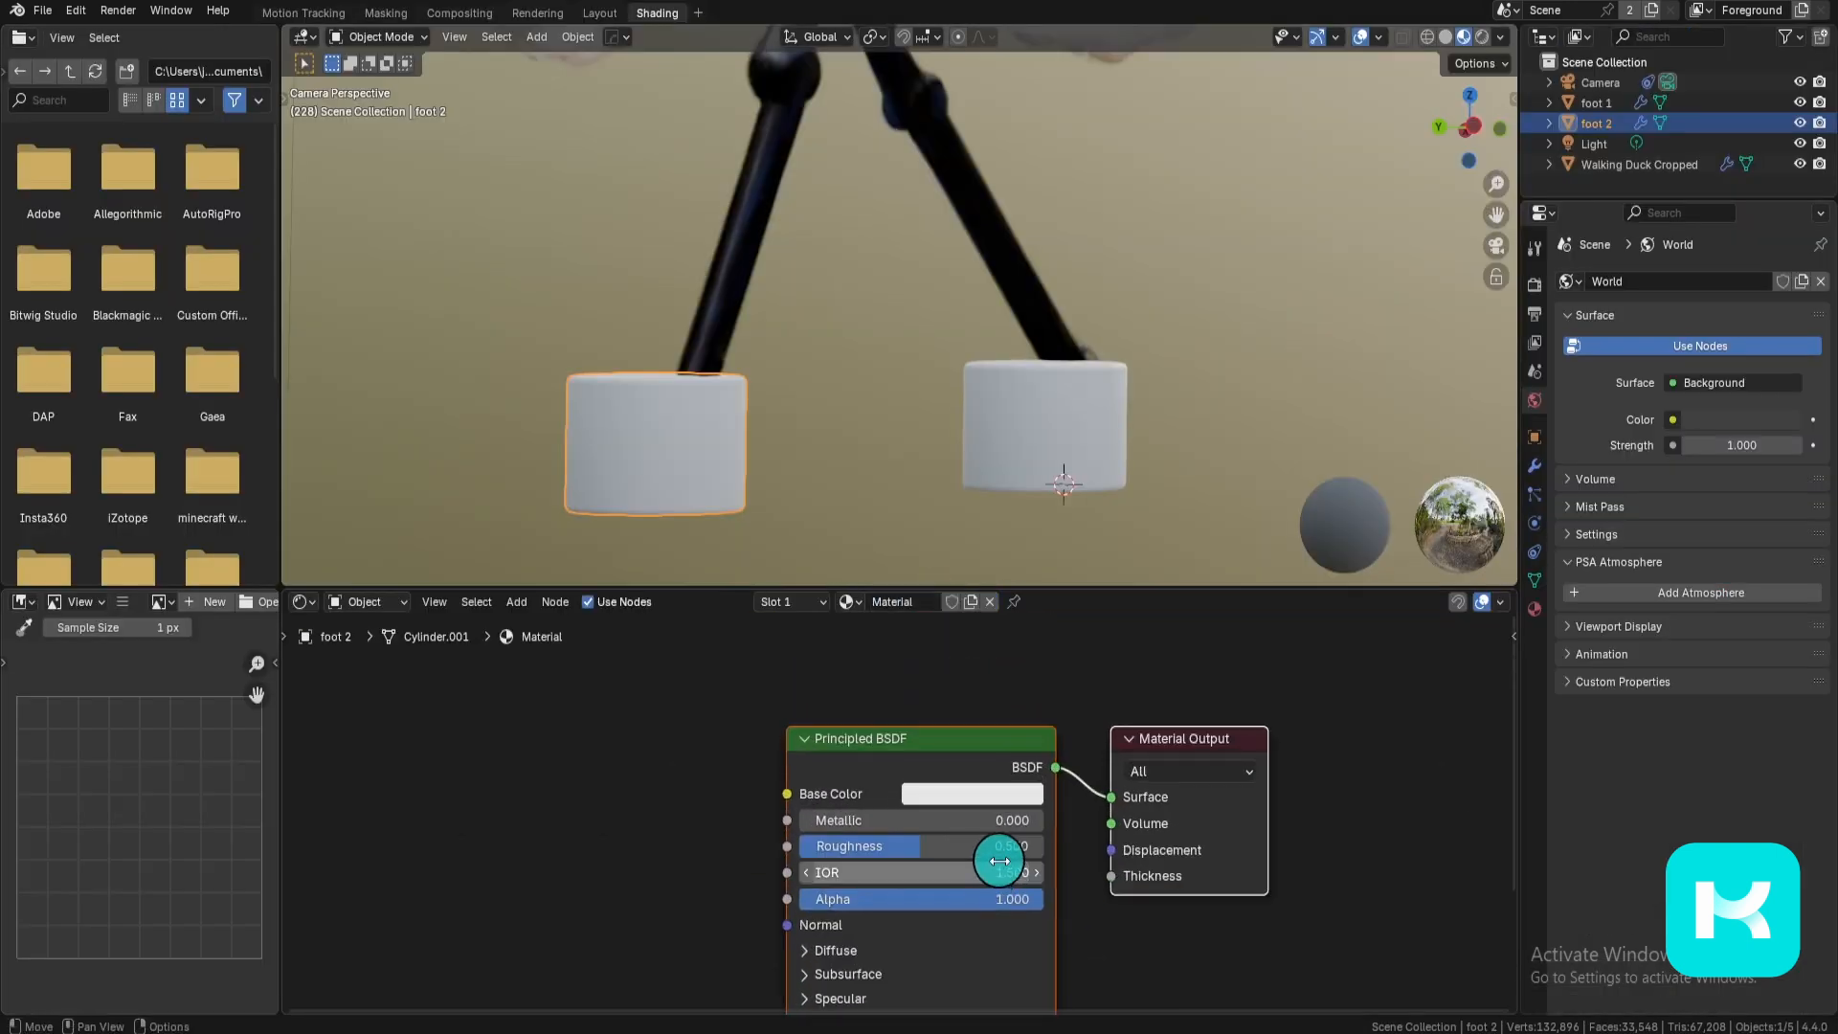
{"action": "left_click", "coordinate": [973, 793]}
{"action": "left_click", "coordinate": [1090, 746]}
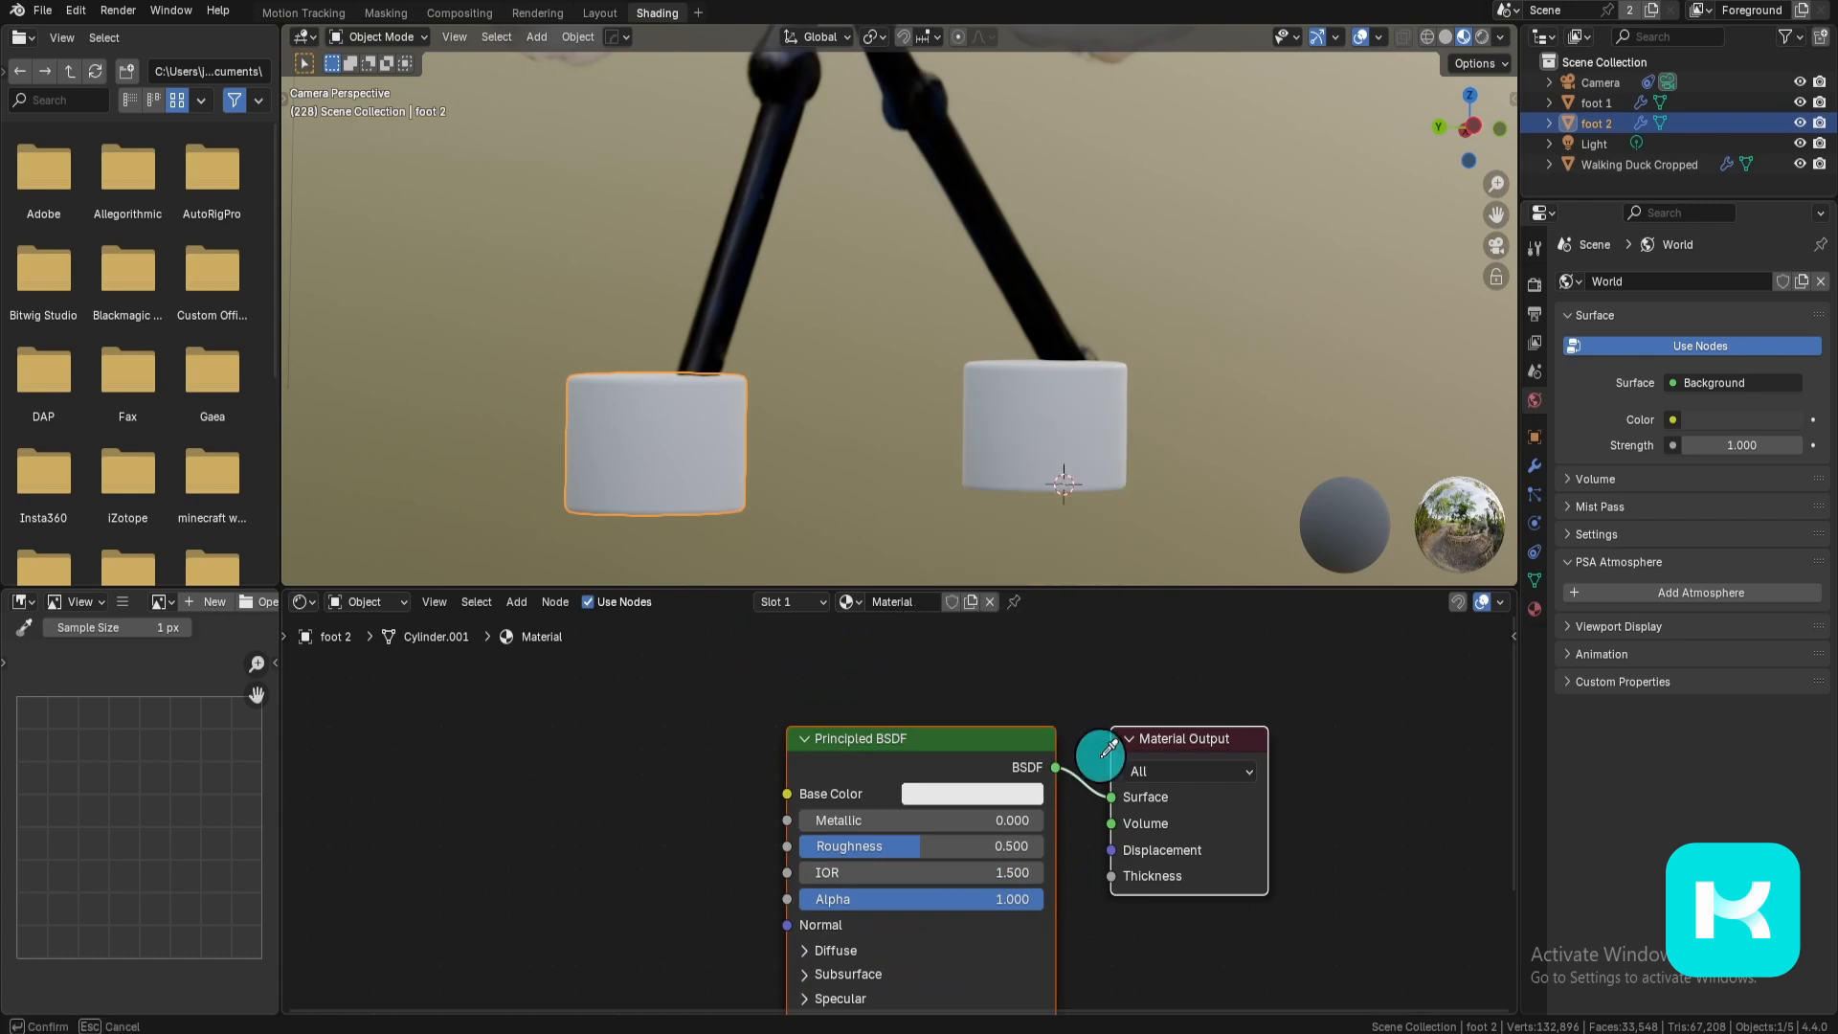
{"action": "left_click", "coordinate": [736, 287]}
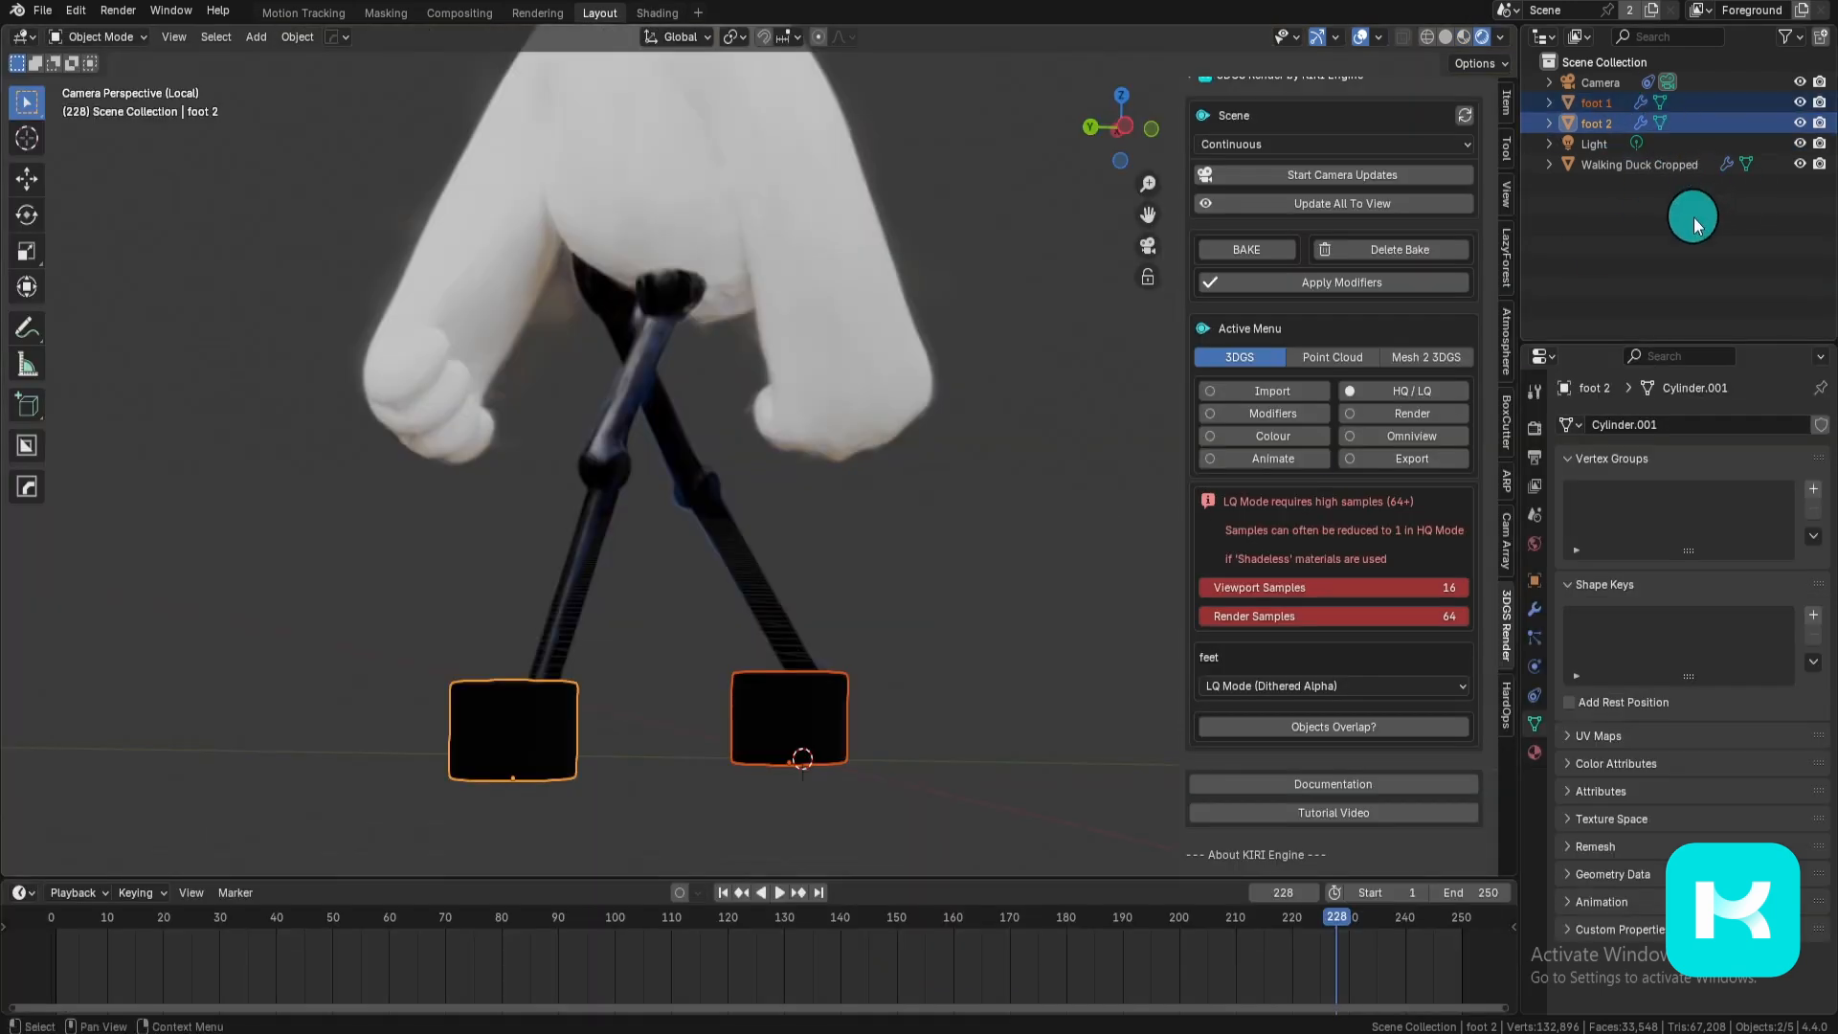
Step: Move foot 1 and foot 2 into a new collection named "feet"
{"action": "key", "text": "m"}
{"action": "left_click", "coordinate": [1696, 212]}
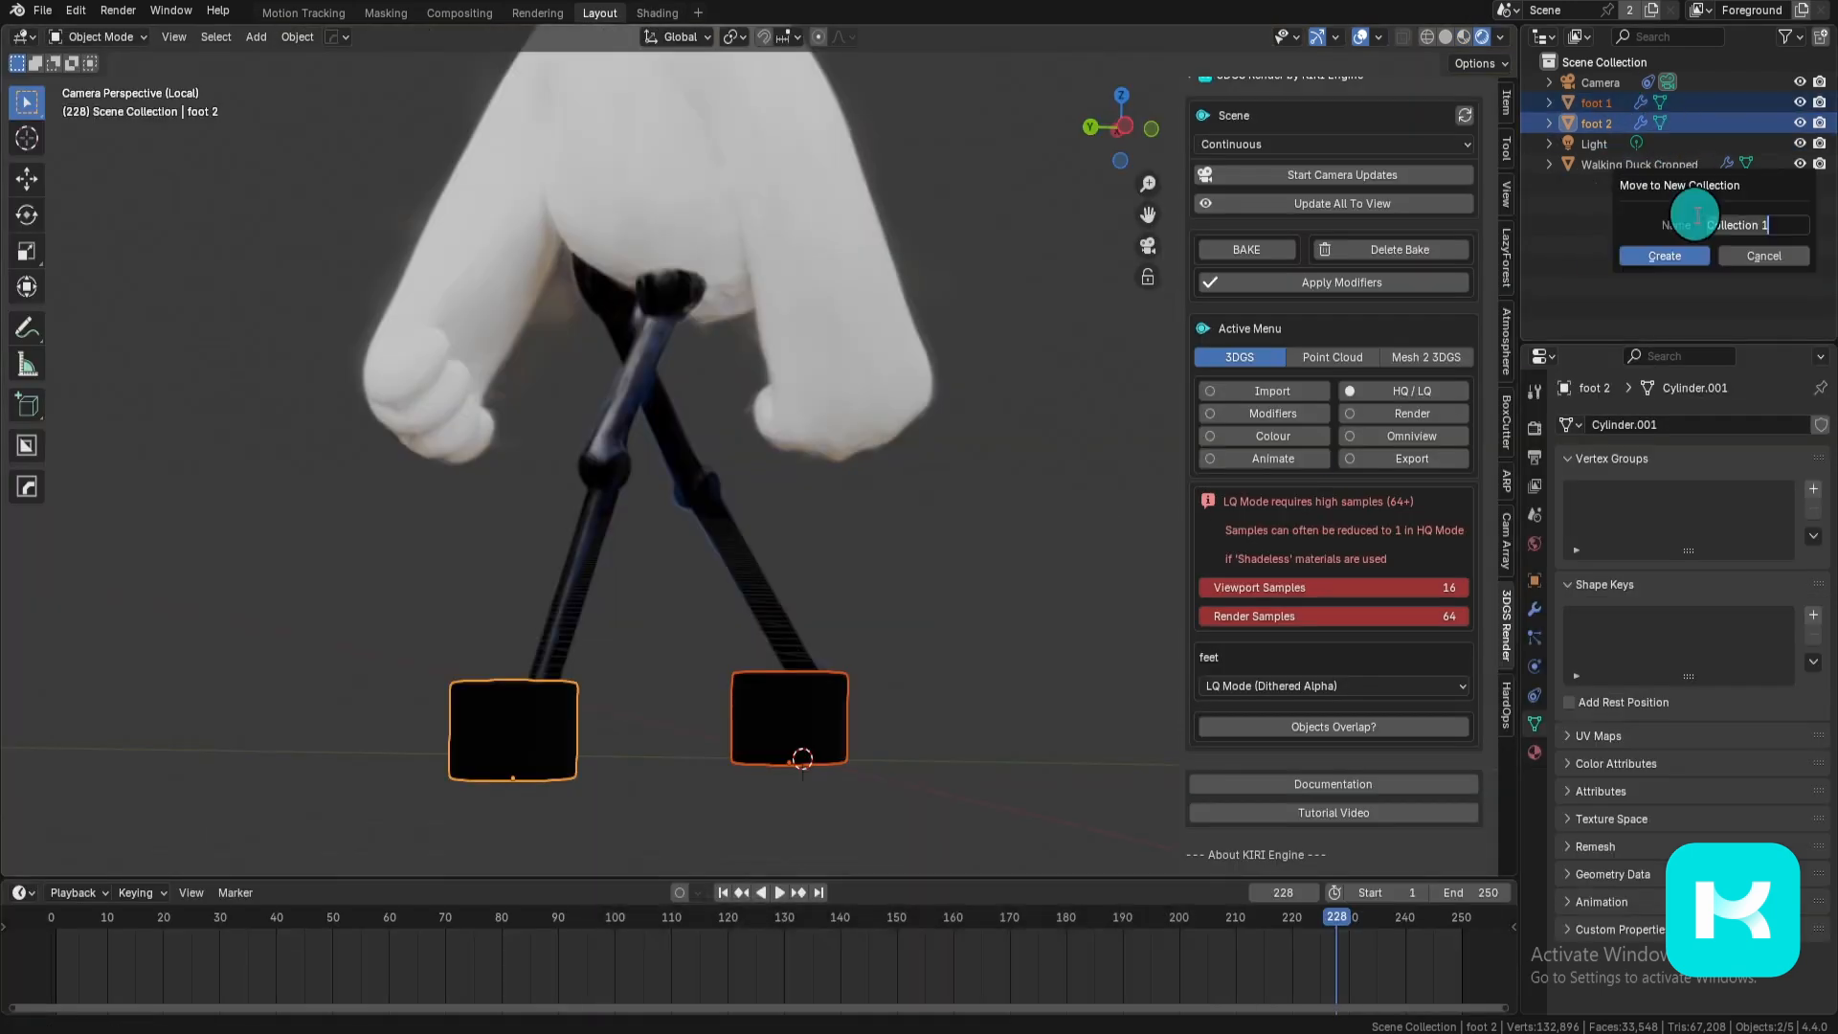
{"action": "type", "text": "feet"}
{"action": "key", "text": "Return"}
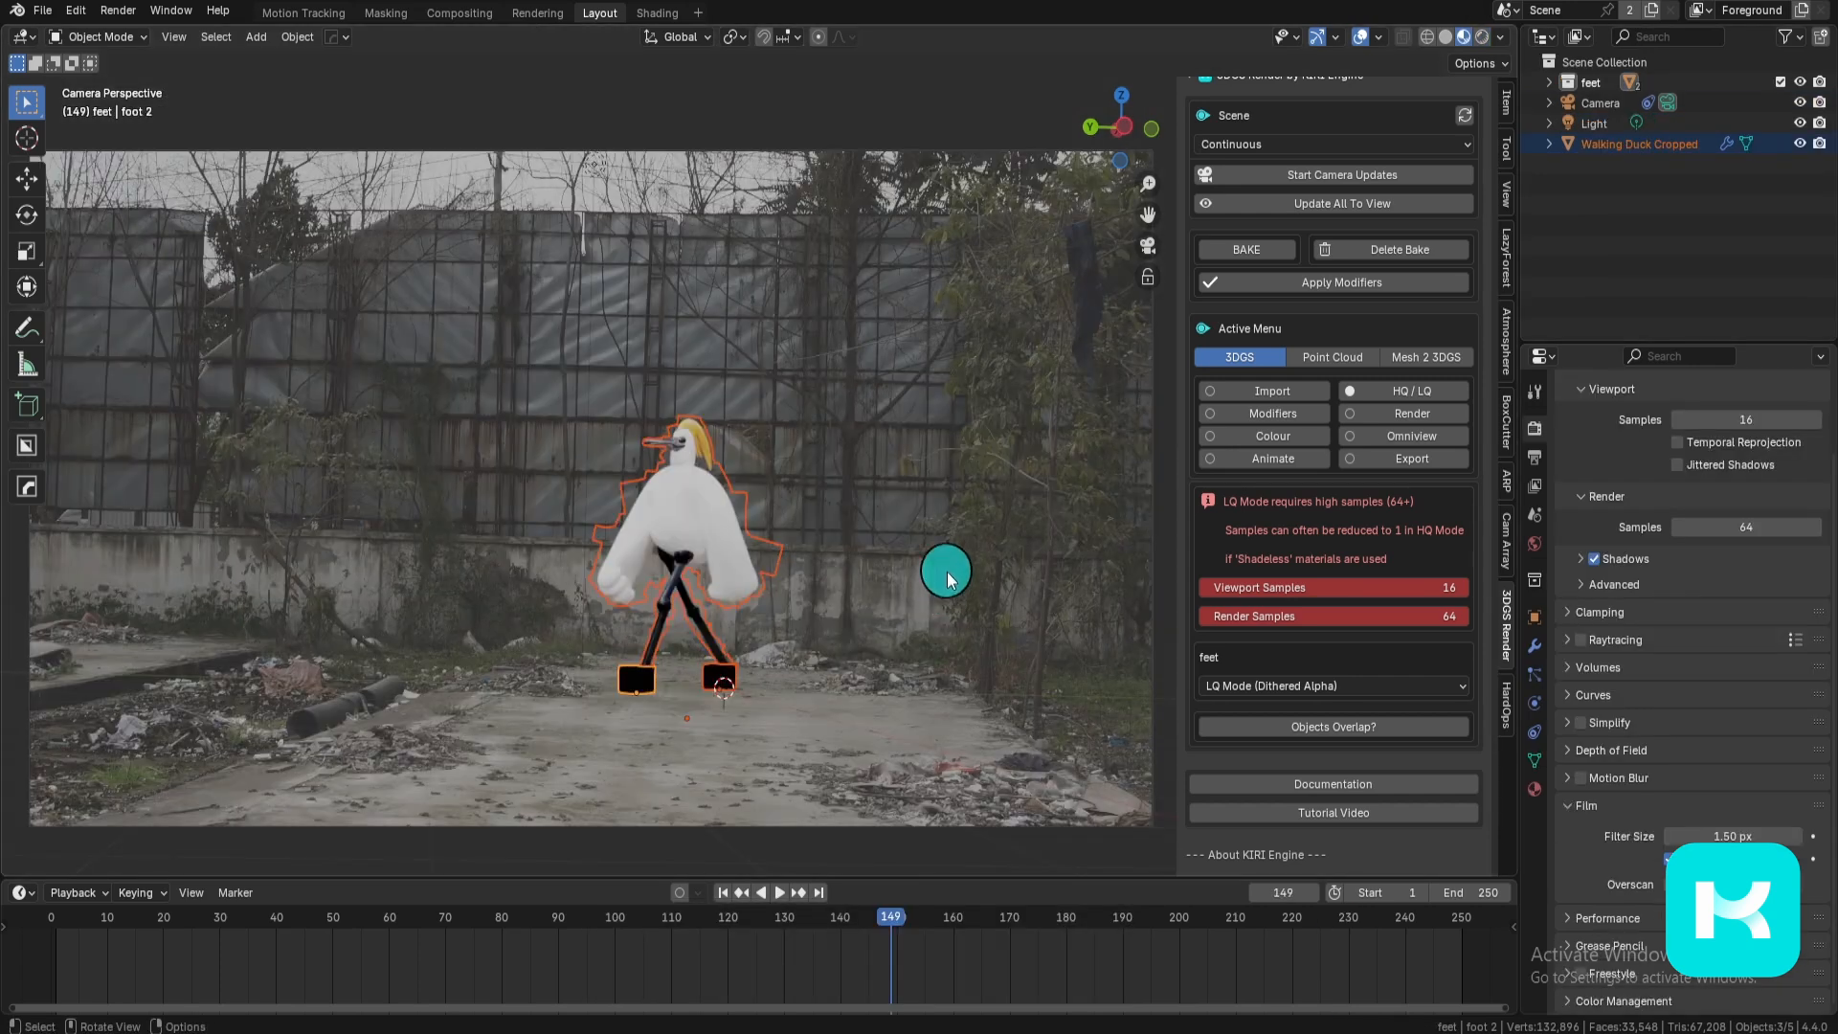
Step: Move the duck and feet closer to the camera with Z locked, and check their ground contact along the timeline
{"action": "key", "text": "g"}
{"action": "key", "text": "shift+z"}
{"action": "left_click_drag", "start_coordinate": [951, 550], "coordinate": [955, 594]}
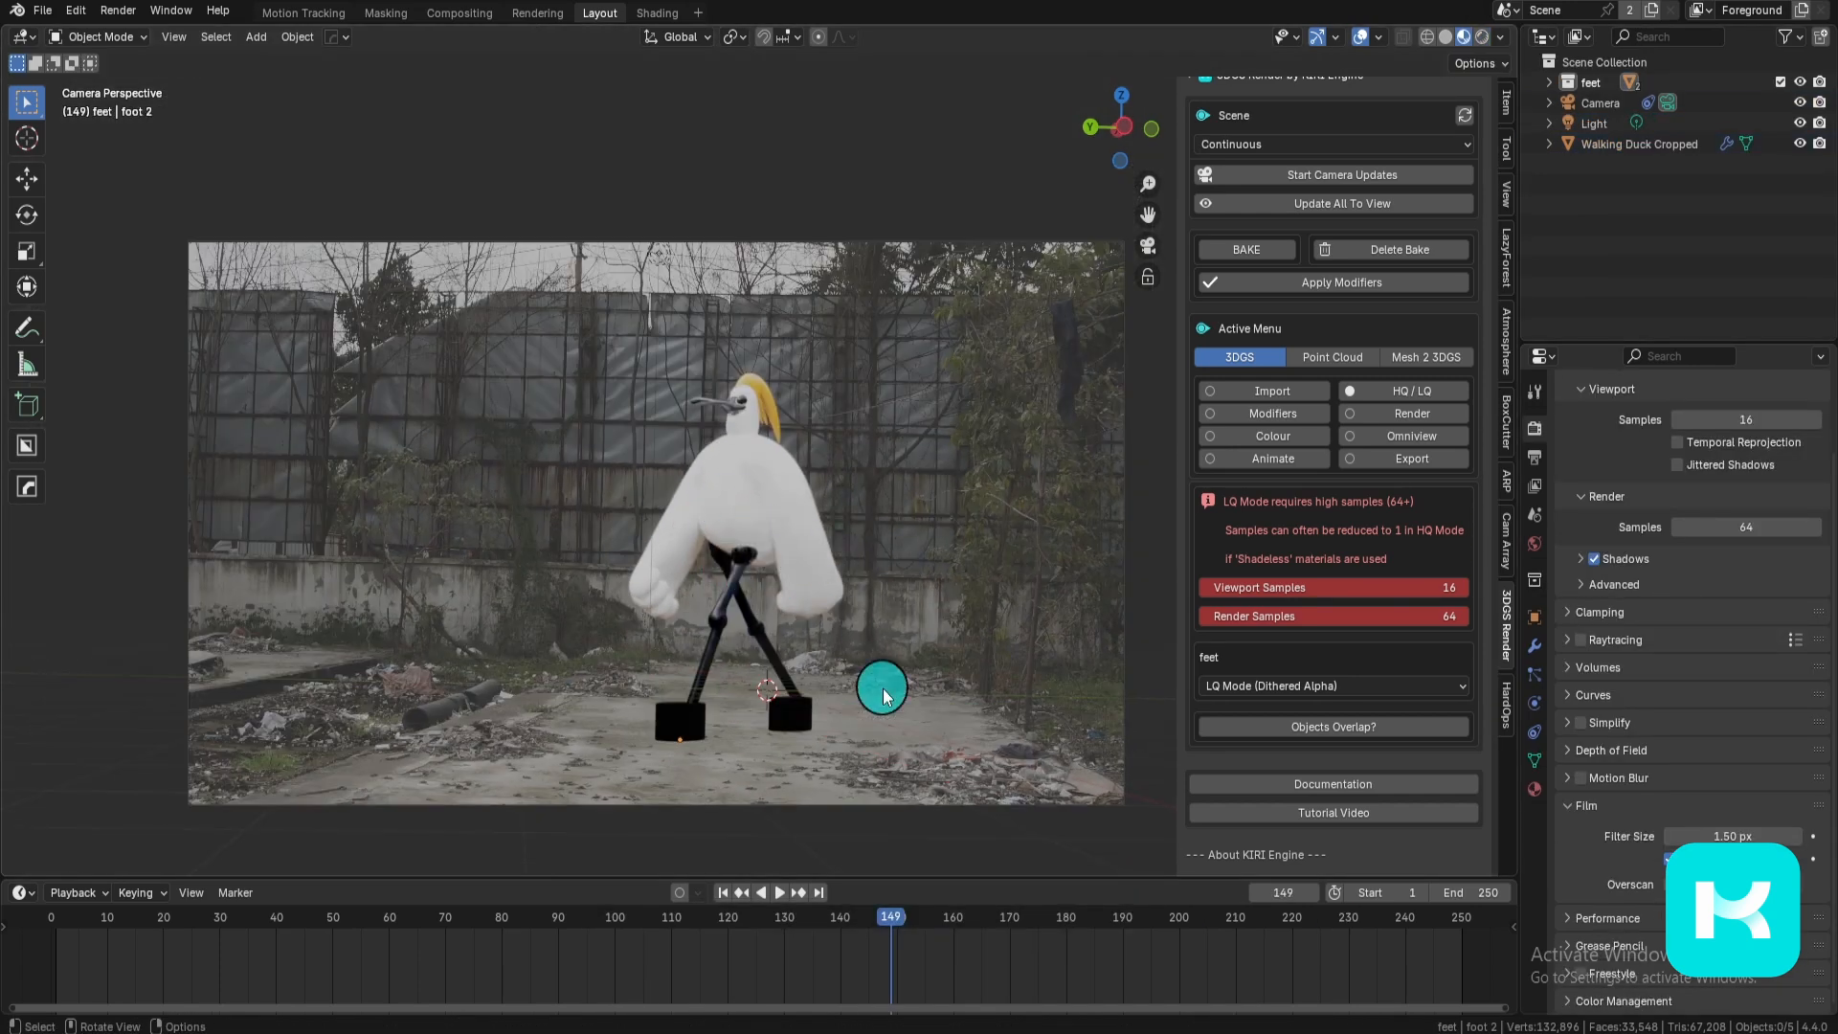
{"action": "middle_click_drag", "start_coordinate": [882, 686], "coordinate": [845, 523], "text": "shift"}
{"action": "scroll", "coordinate": [844, 523], "scroll_direction": "up", "scroll_amount": 6}
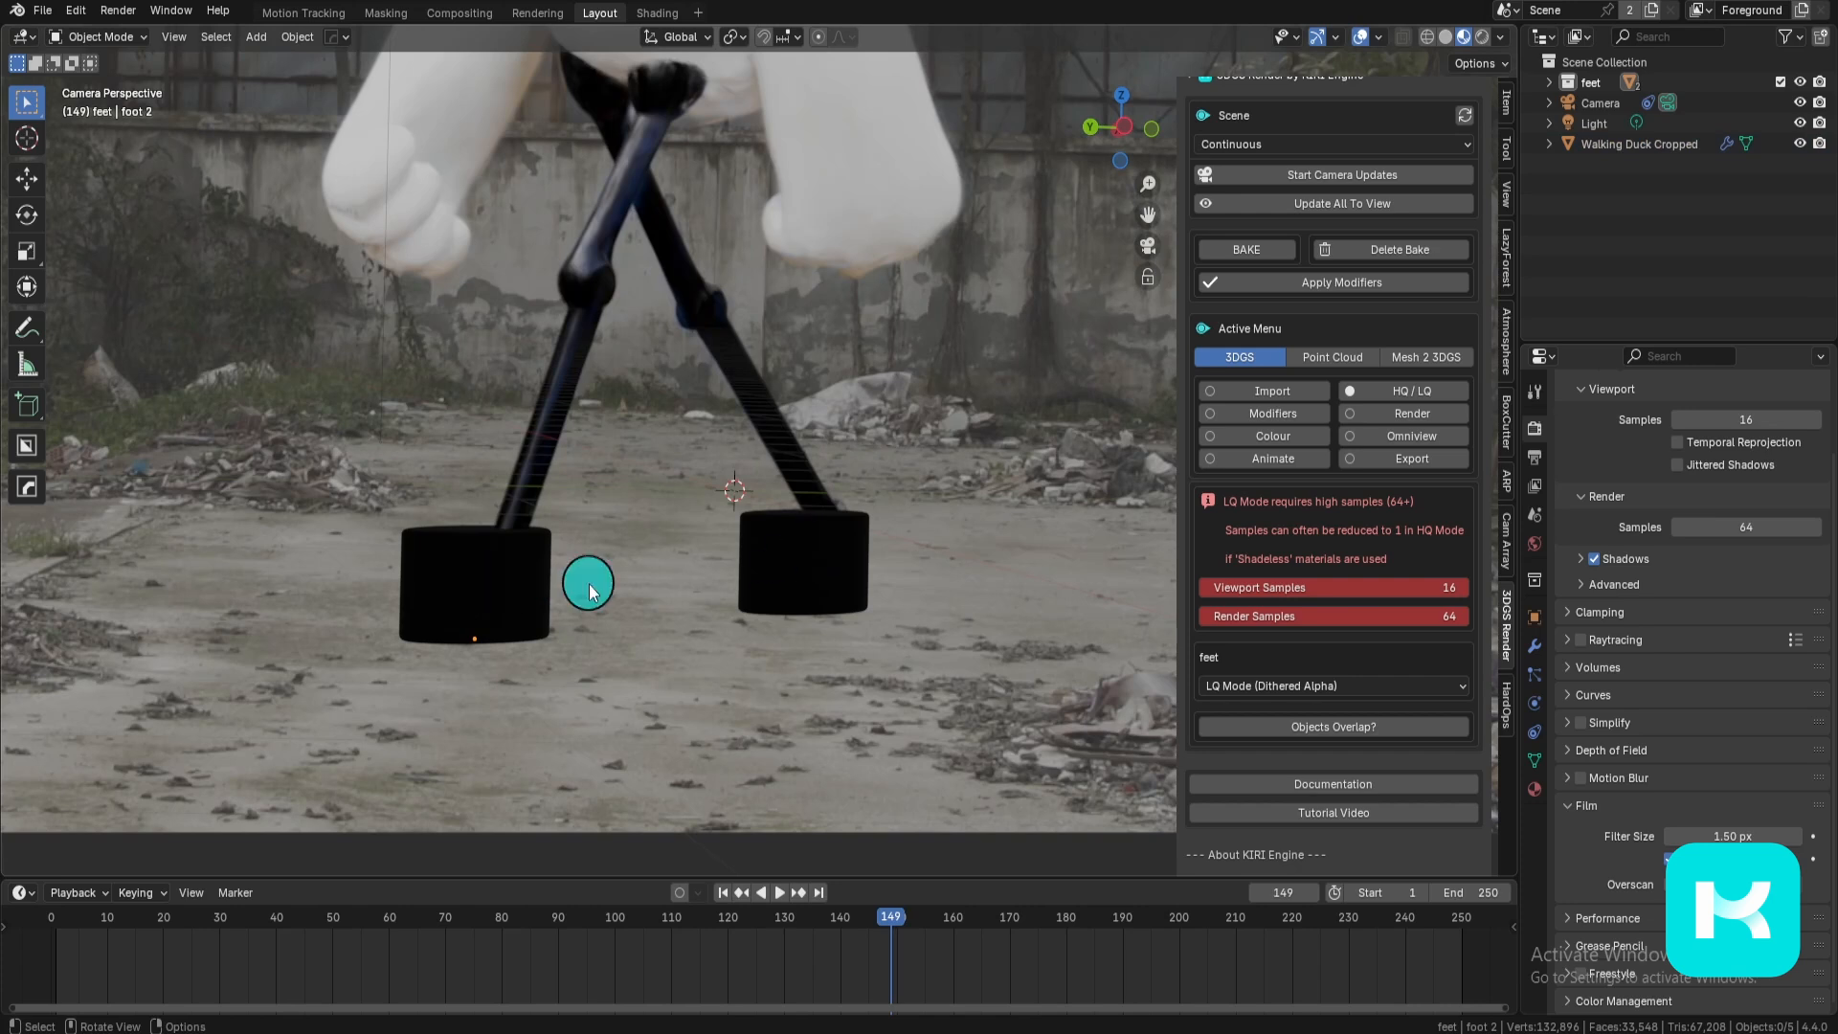
{"action": "scroll", "coordinate": [837, 537], "scroll_direction": "down", "scroll_amount": 6}
{"action": "left_click_drag", "start_coordinate": [325, 935], "coordinate": [840, 958]}
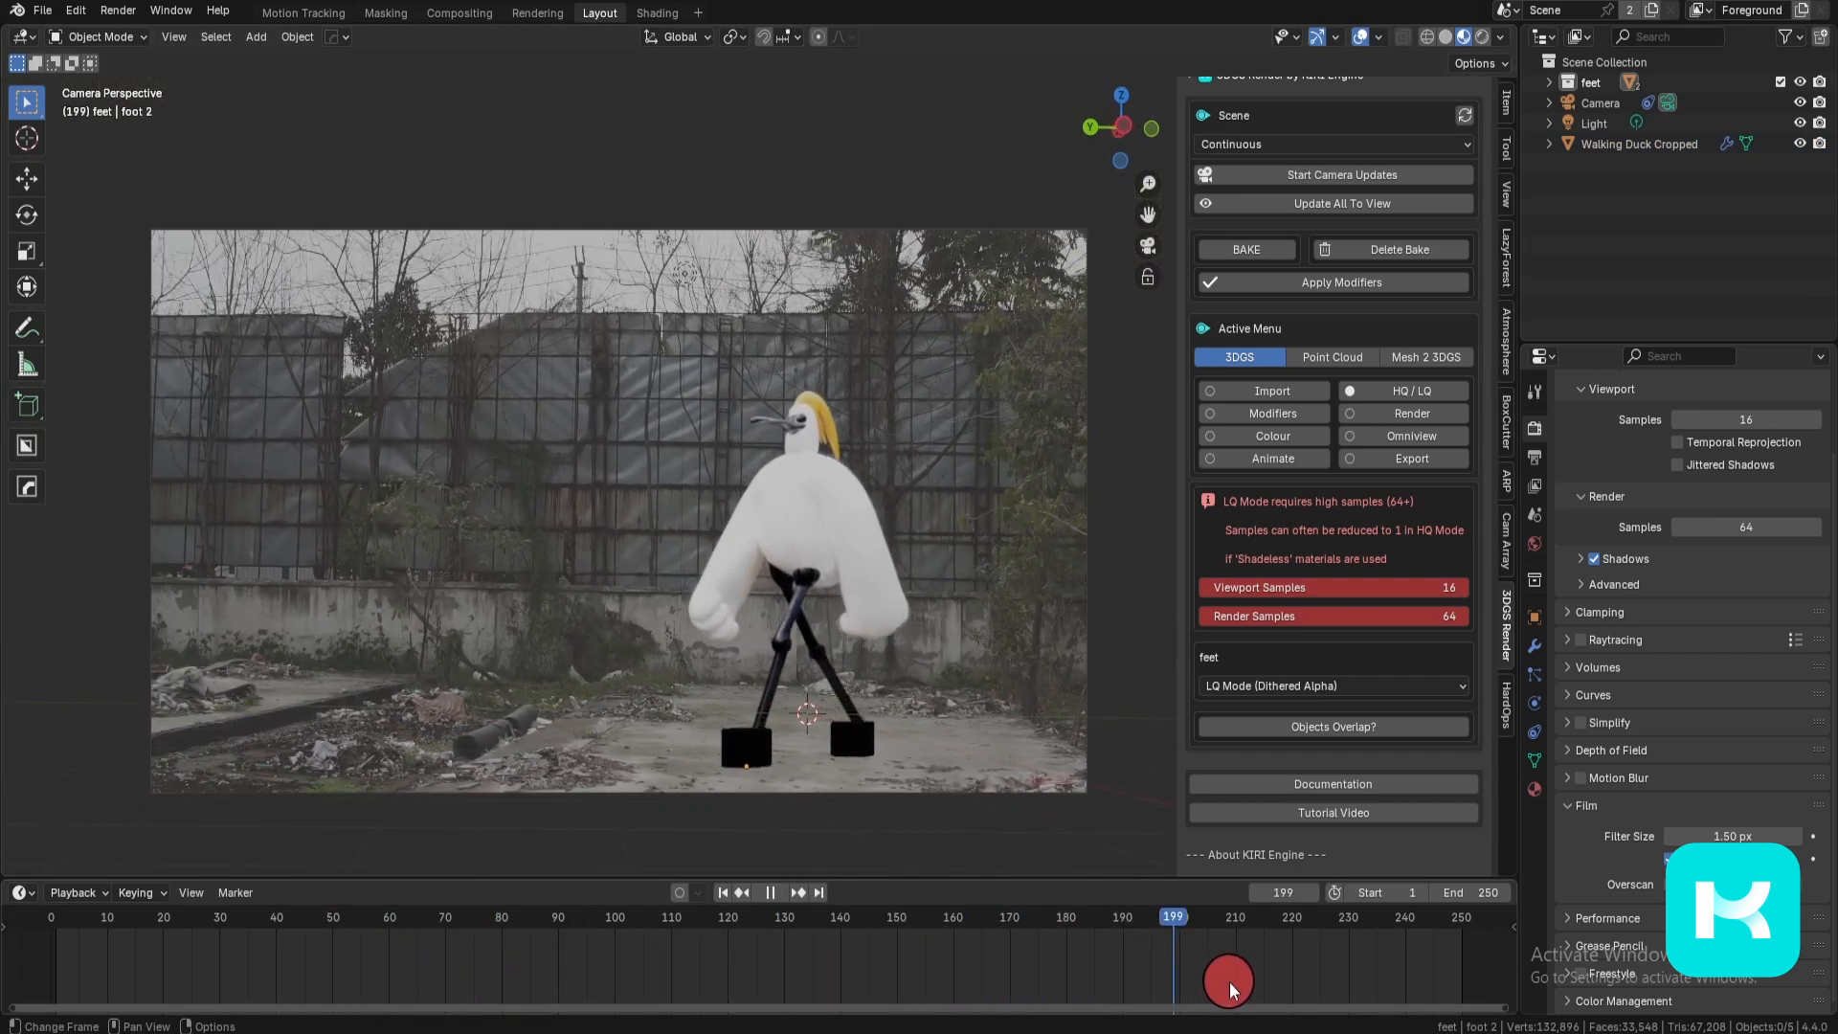
{"action": "scroll", "coordinate": [747, 485], "scroll_direction": "up", "scroll_amount": 5}
{"action": "middle_click_drag", "start_coordinate": [775, 718], "coordinate": [756, 565], "text": "shift"}
{"action": "scroll", "coordinate": [766, 573], "scroll_direction": "up", "scroll_amount": 2}
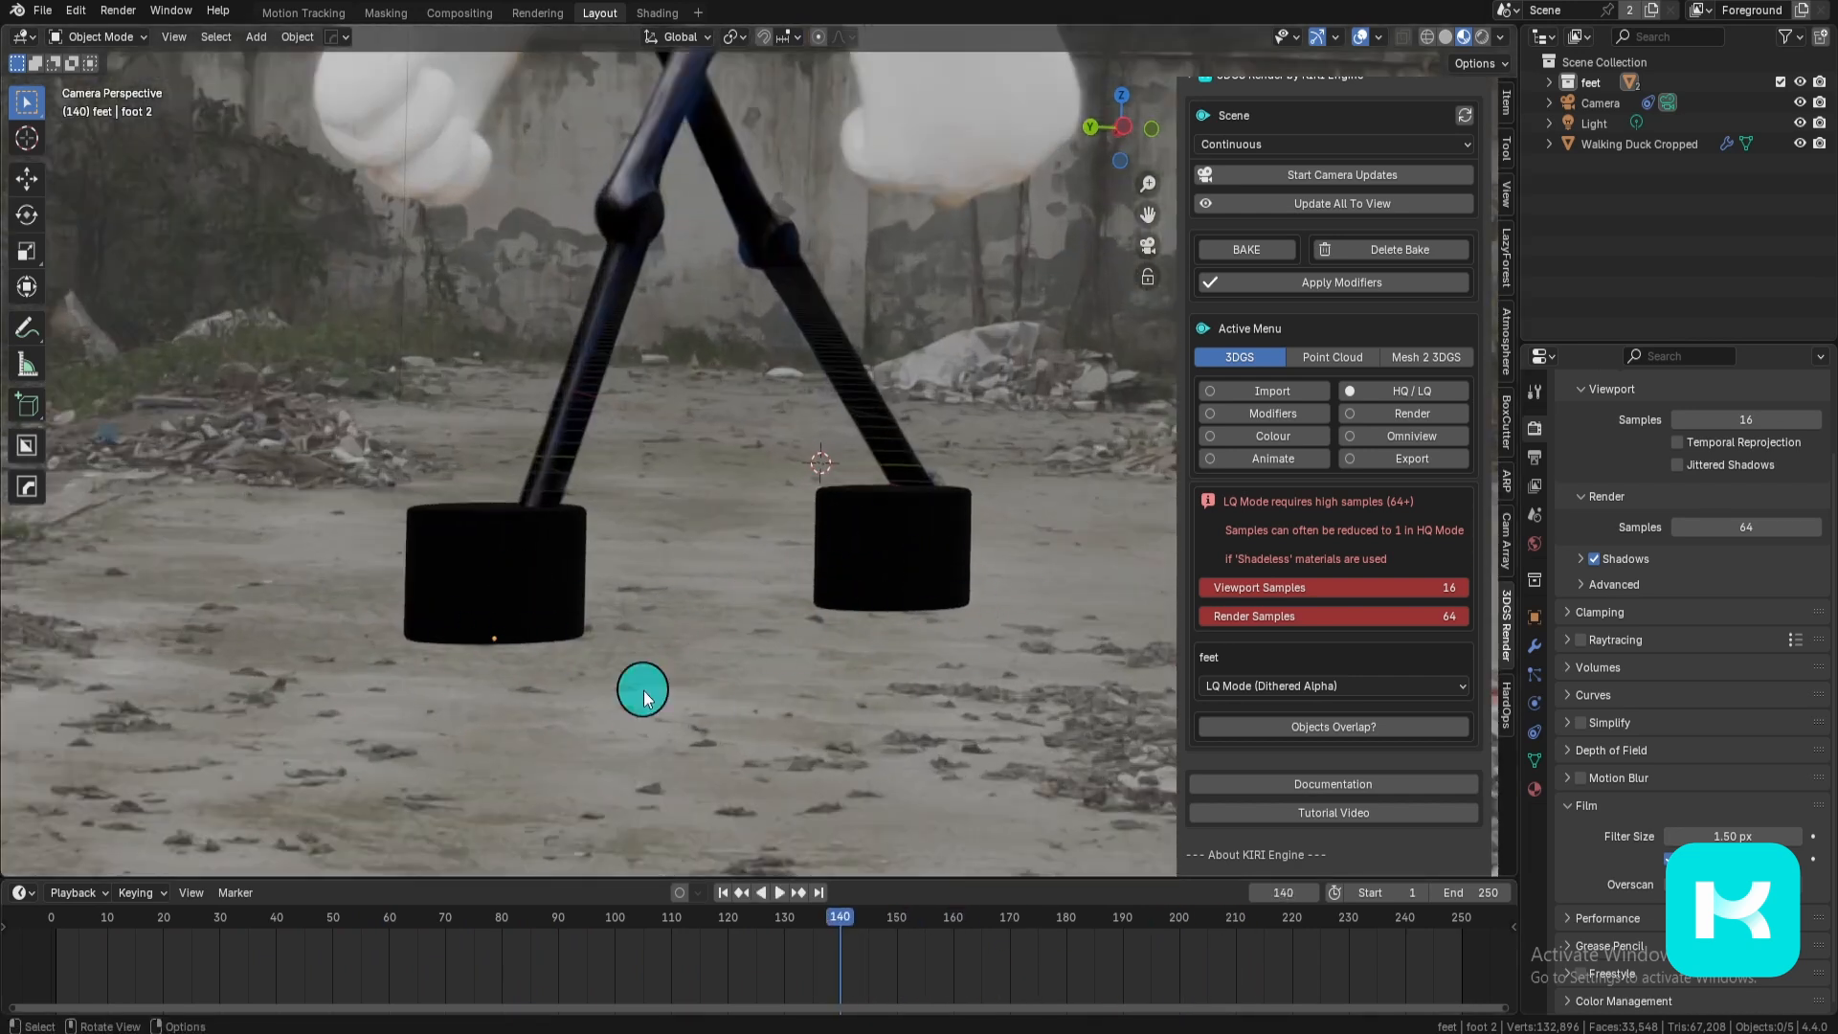
{"action": "scroll", "coordinate": [924, 632], "scroll_direction": "down", "scroll_amount": 7}
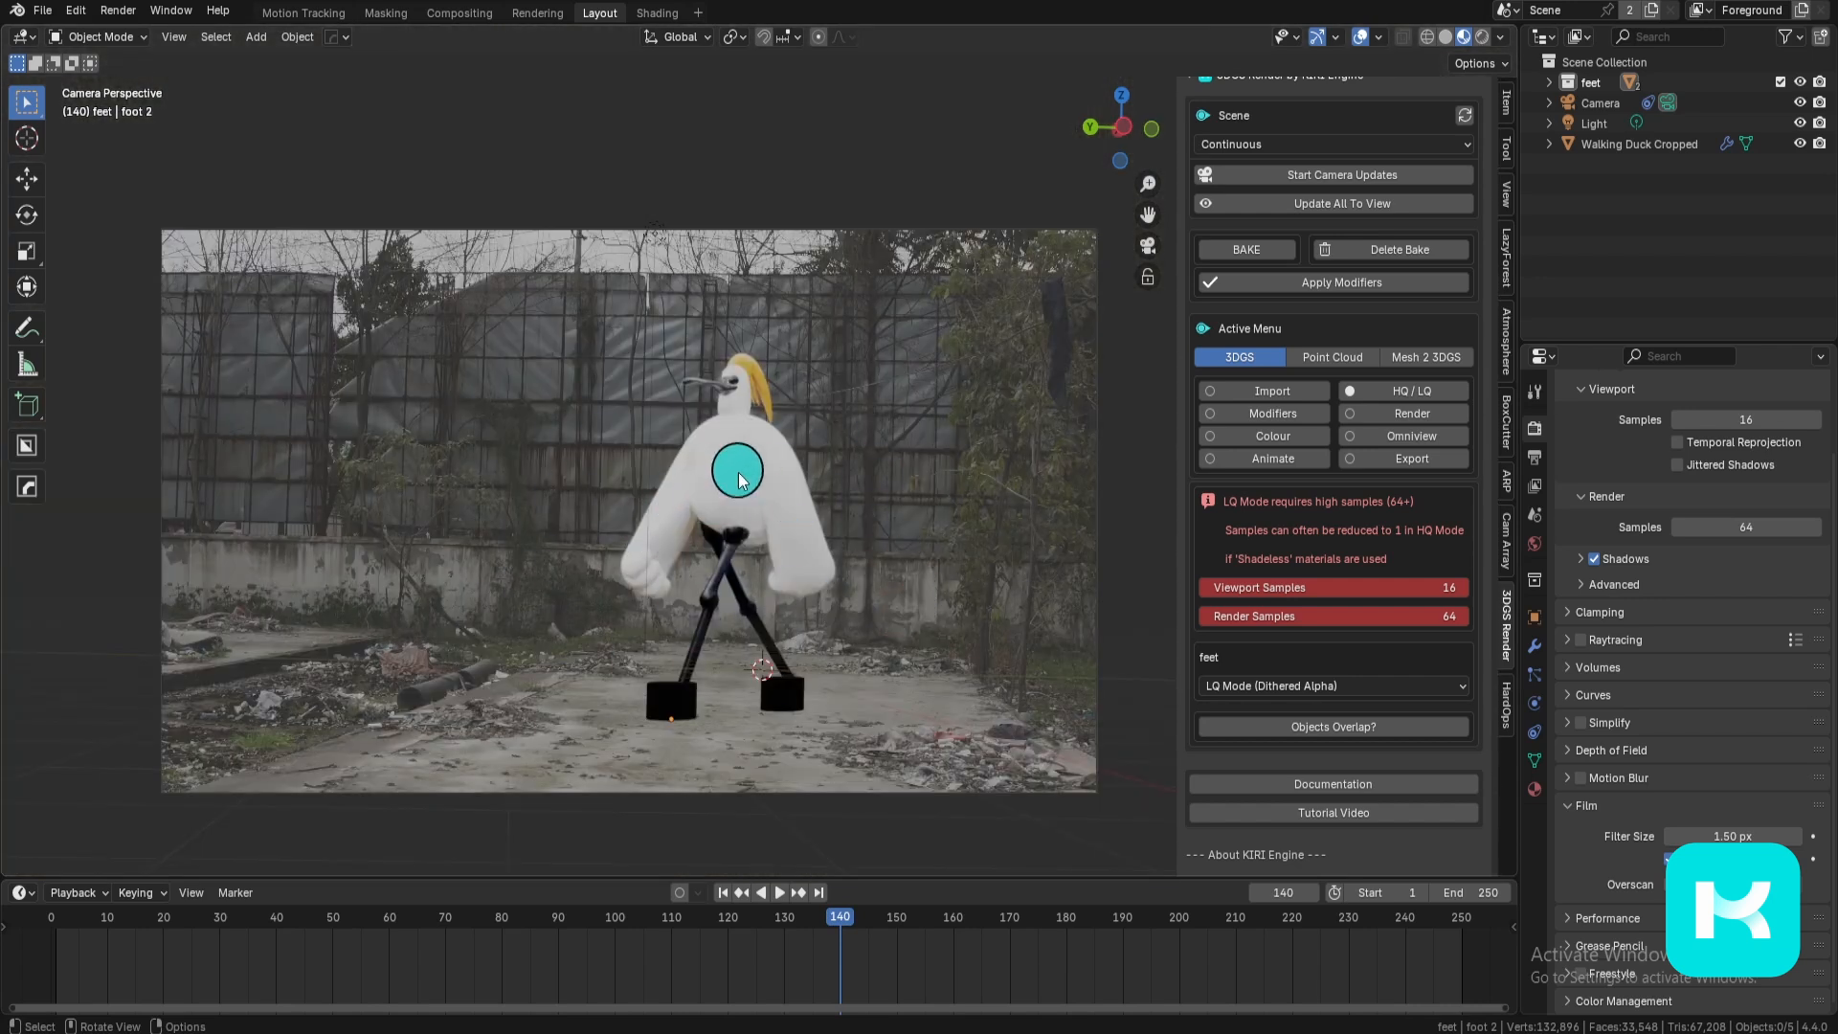
Step: Add an Environment Texture with Mapping and Texture Coordinate nodes to the Background node of the World shader
{"action": "left_click", "coordinate": [657, 14]}
{"action": "left_click", "coordinate": [369, 602]}
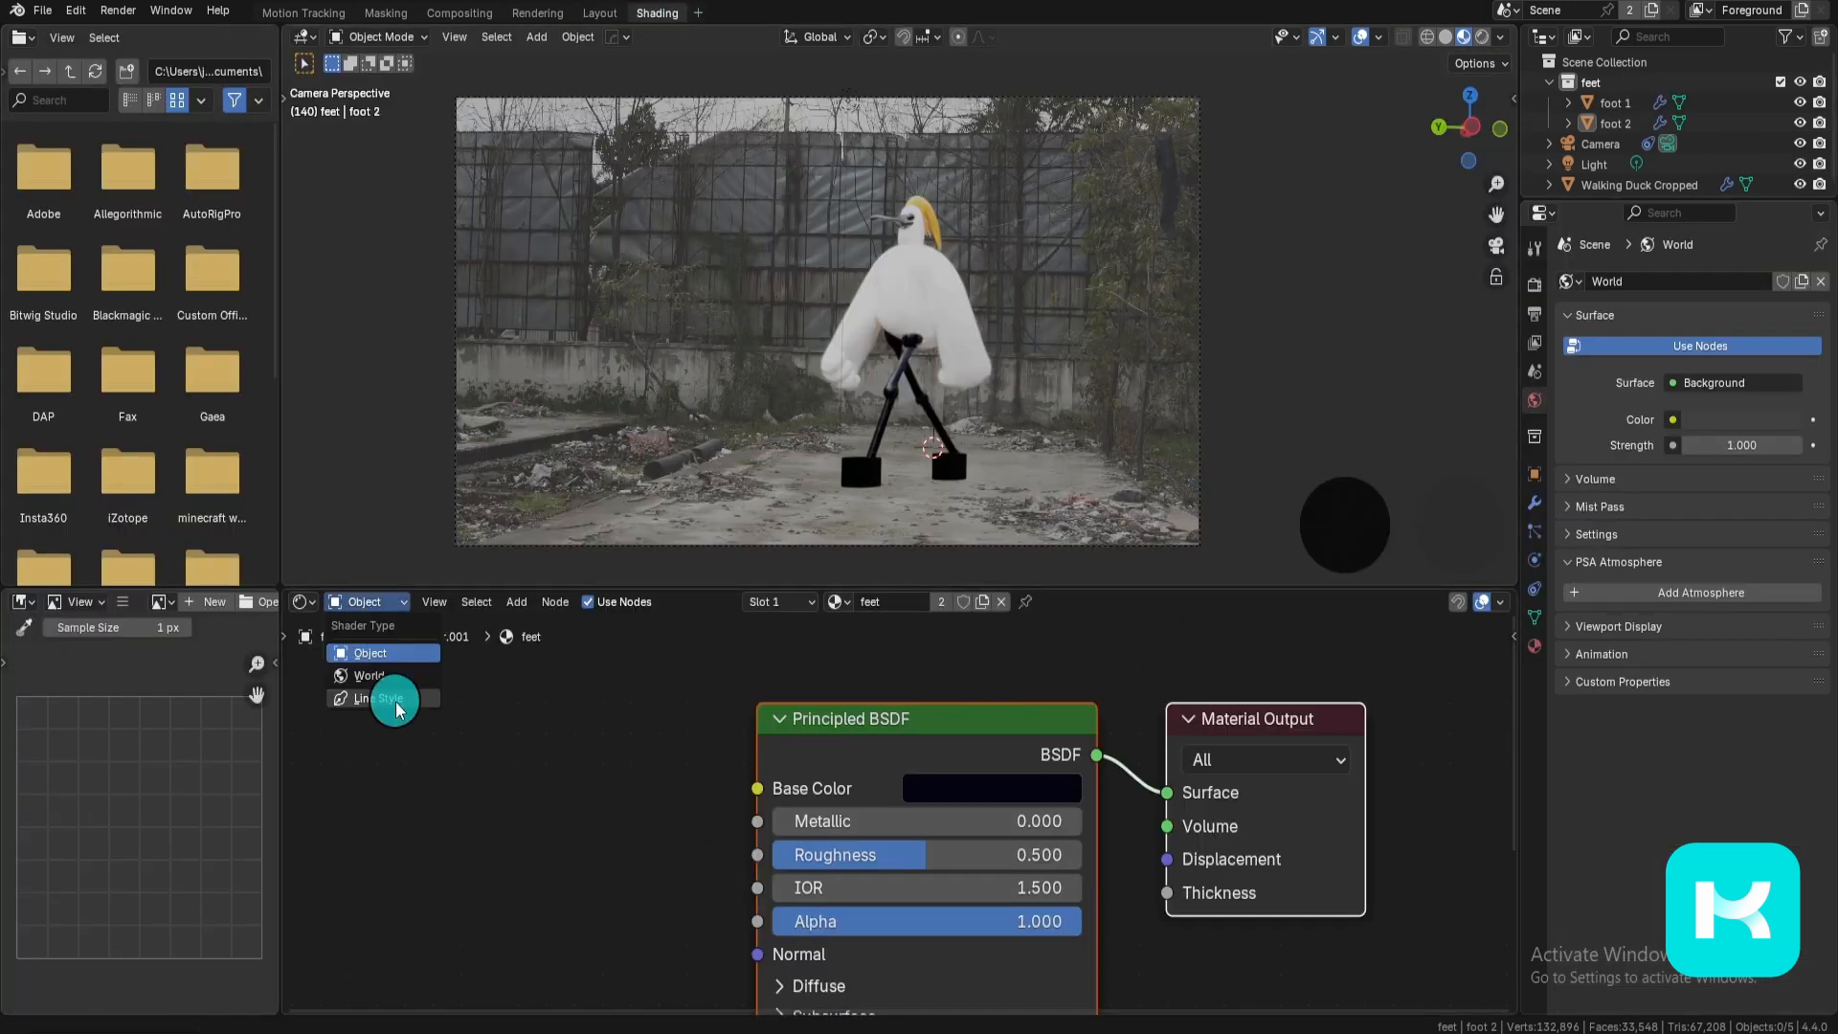
{"action": "left_click", "coordinate": [387, 677]}
{"action": "scroll", "coordinate": [992, 814], "scroll_direction": "down", "scroll_amount": 4}
{"action": "left_click", "coordinate": [977, 828]}
{"action": "key", "text": "ctrl+t"}
{"action": "scroll", "coordinate": [670, 909], "scroll_direction": "up", "scroll_amount": 3}
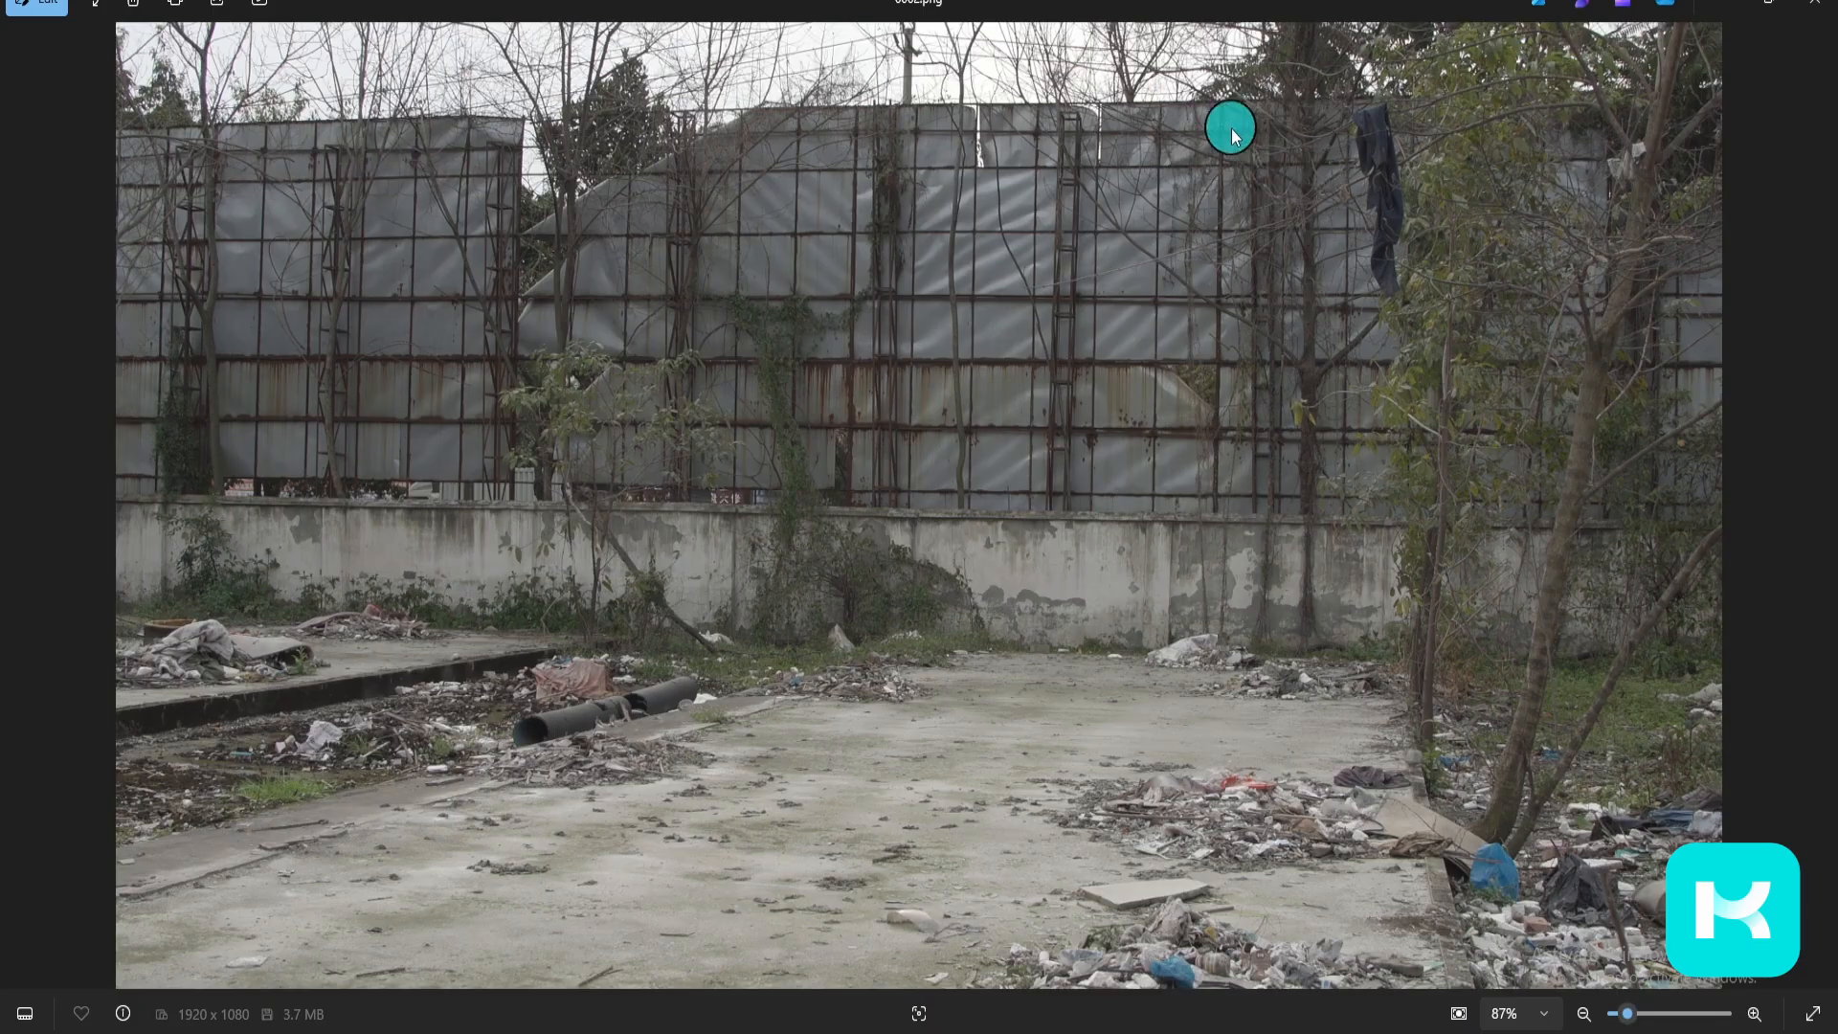
{"action": "left_click", "coordinate": [1726, 2]}
{"action": "middle_click_drag", "start_coordinate": [1018, 820], "coordinate": [1044, 821]}
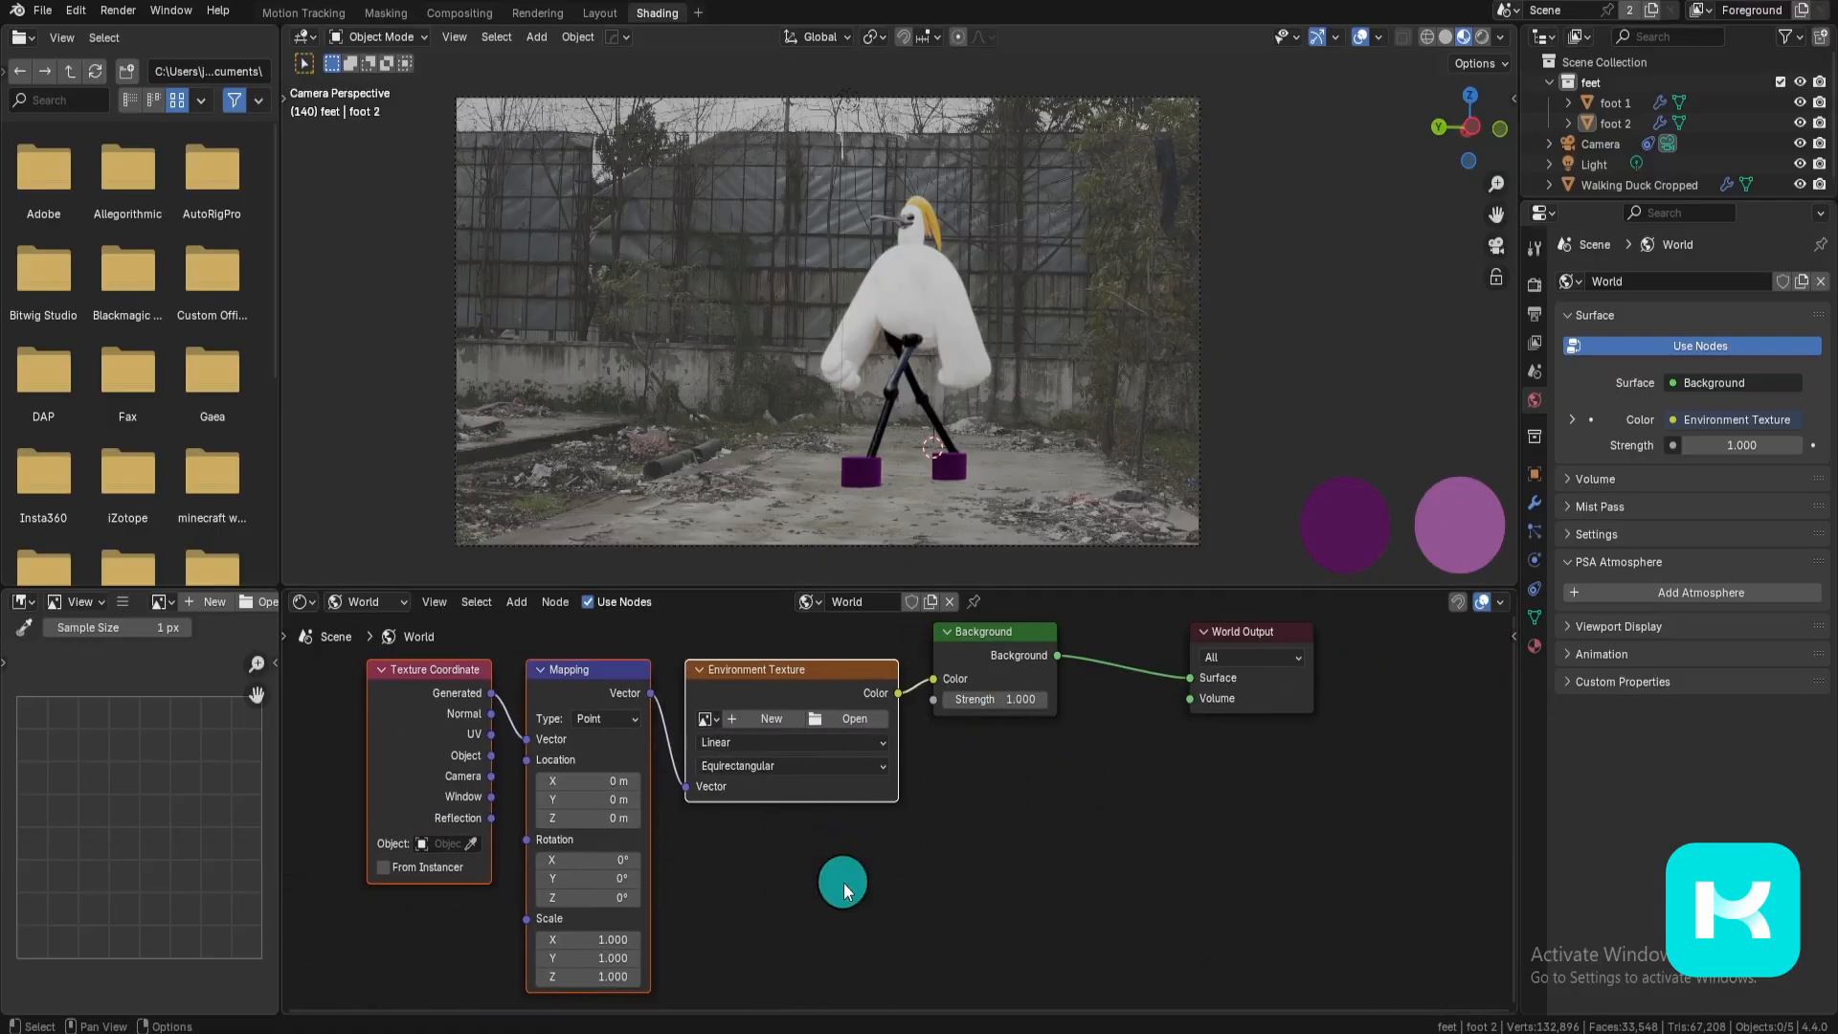
Step: Load city.exr from Blender 4.4's datafiles\studiolights\world folder into the world's Environment Texture
{"action": "left_click", "coordinate": [855, 718]}
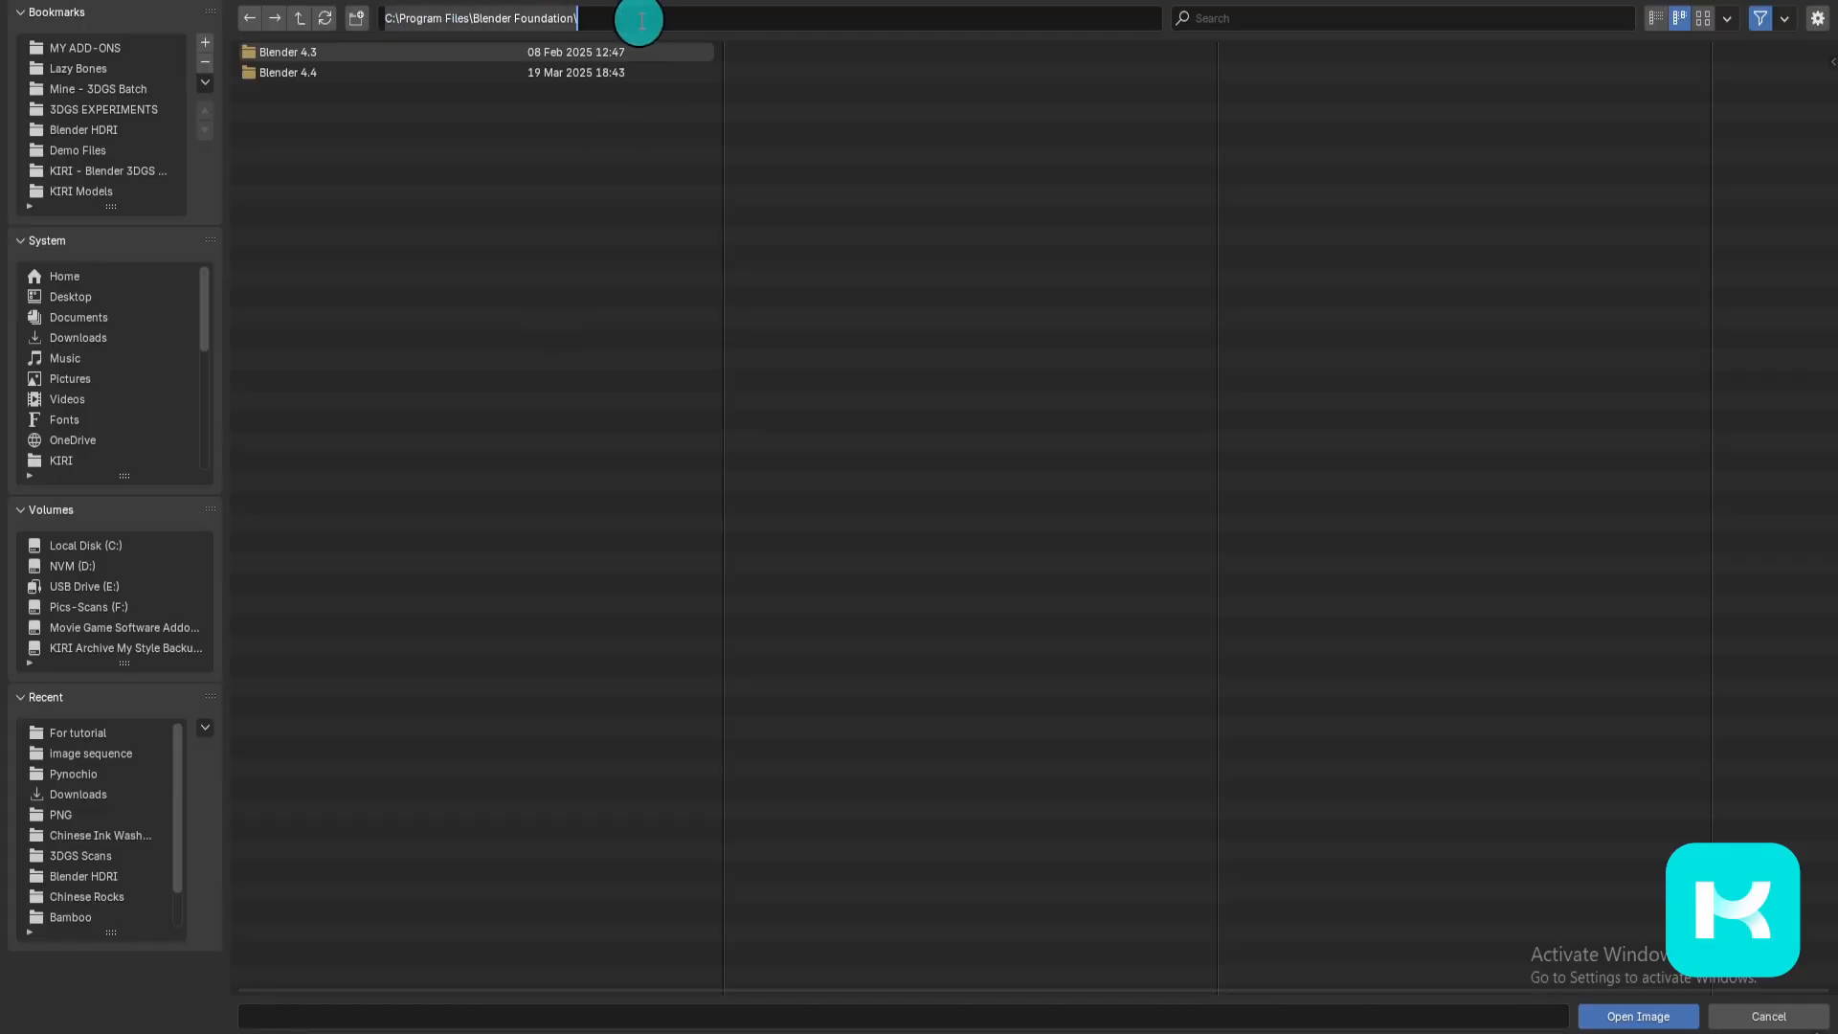
{"action": "left_click", "coordinate": [733, 184]}
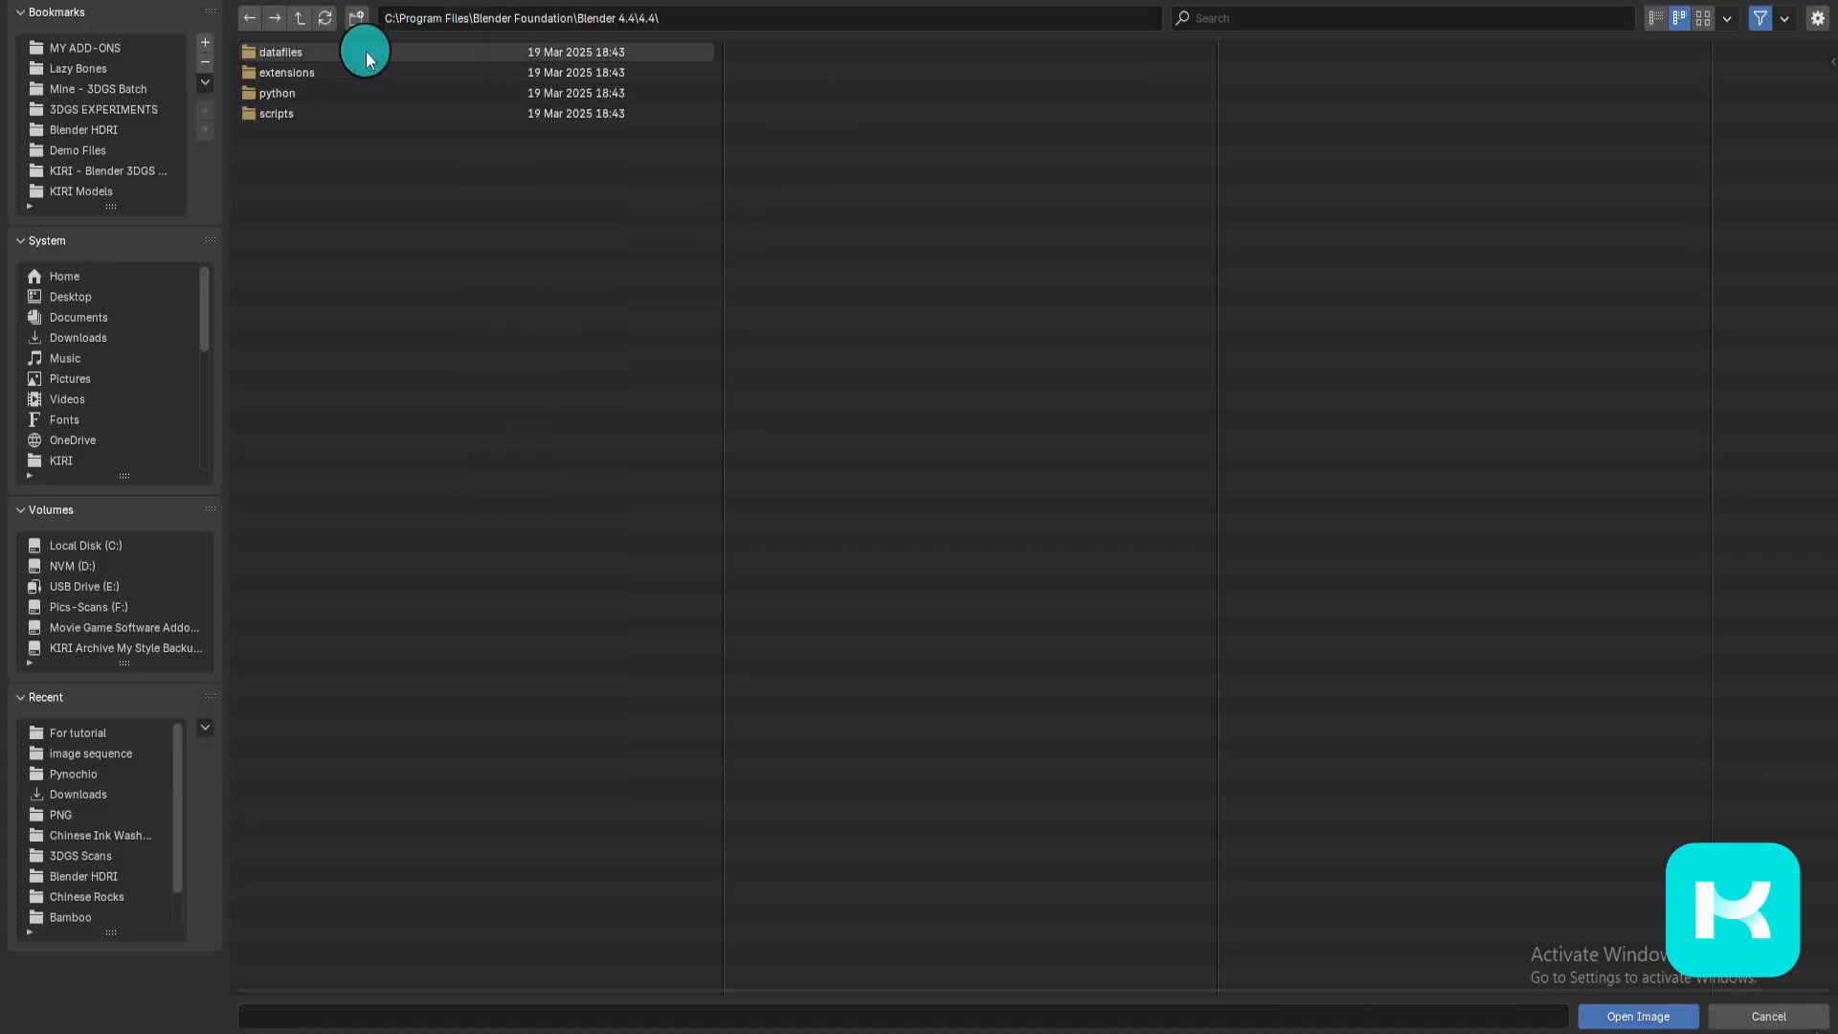
{"action": "double_click", "coordinate": [340, 54]}
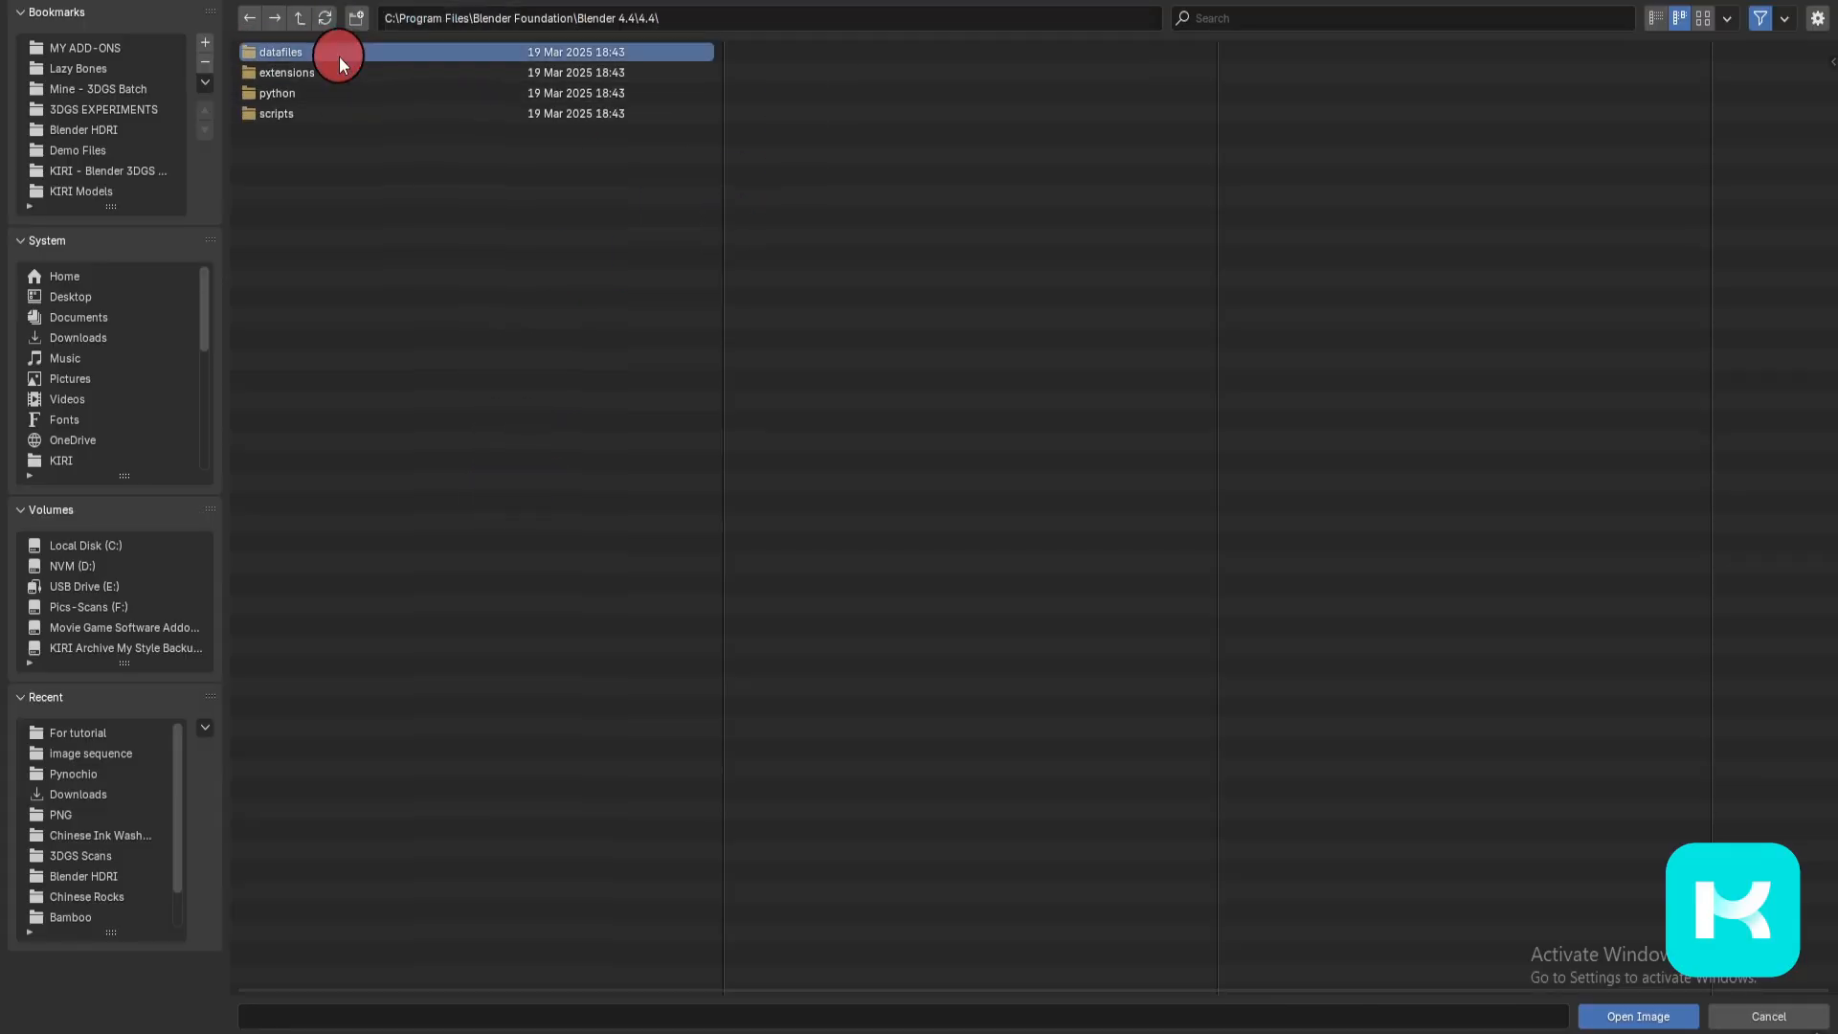
{"action": "left_click", "coordinate": [387, 161]}
{"action": "double_click", "coordinate": [387, 157]}
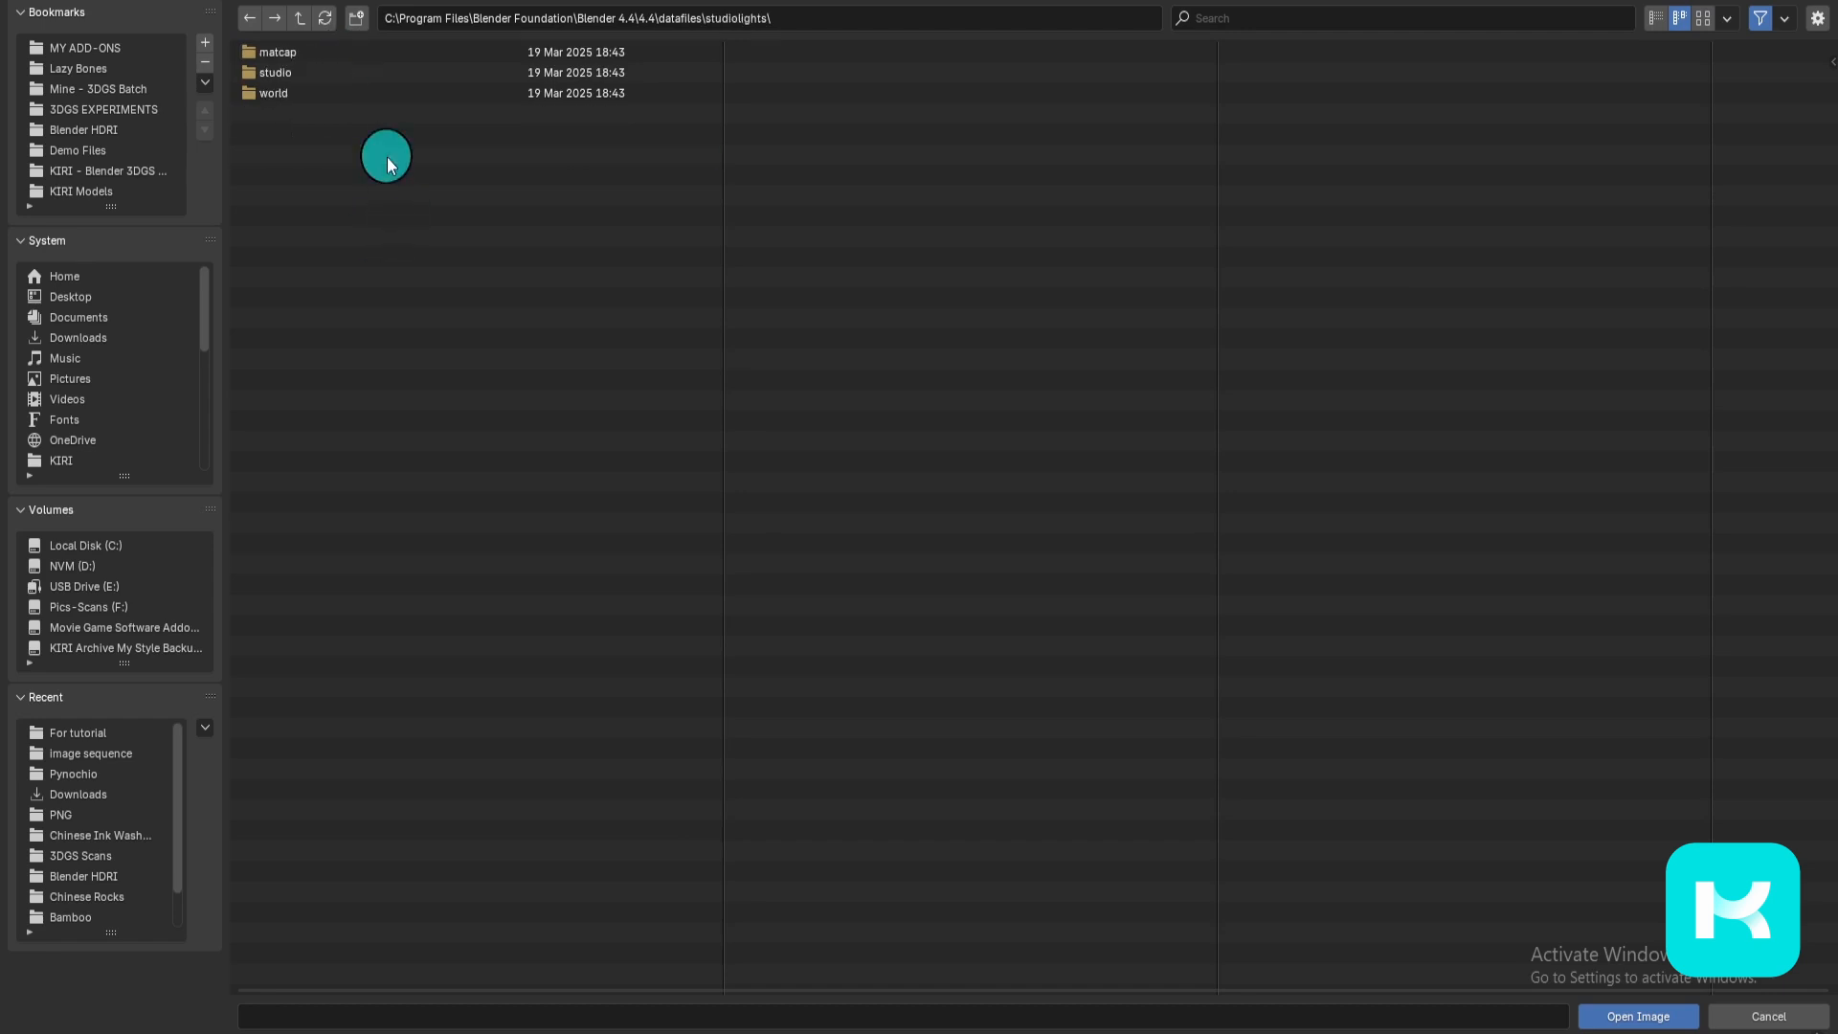
{"action": "double_click", "coordinate": [387, 94]}
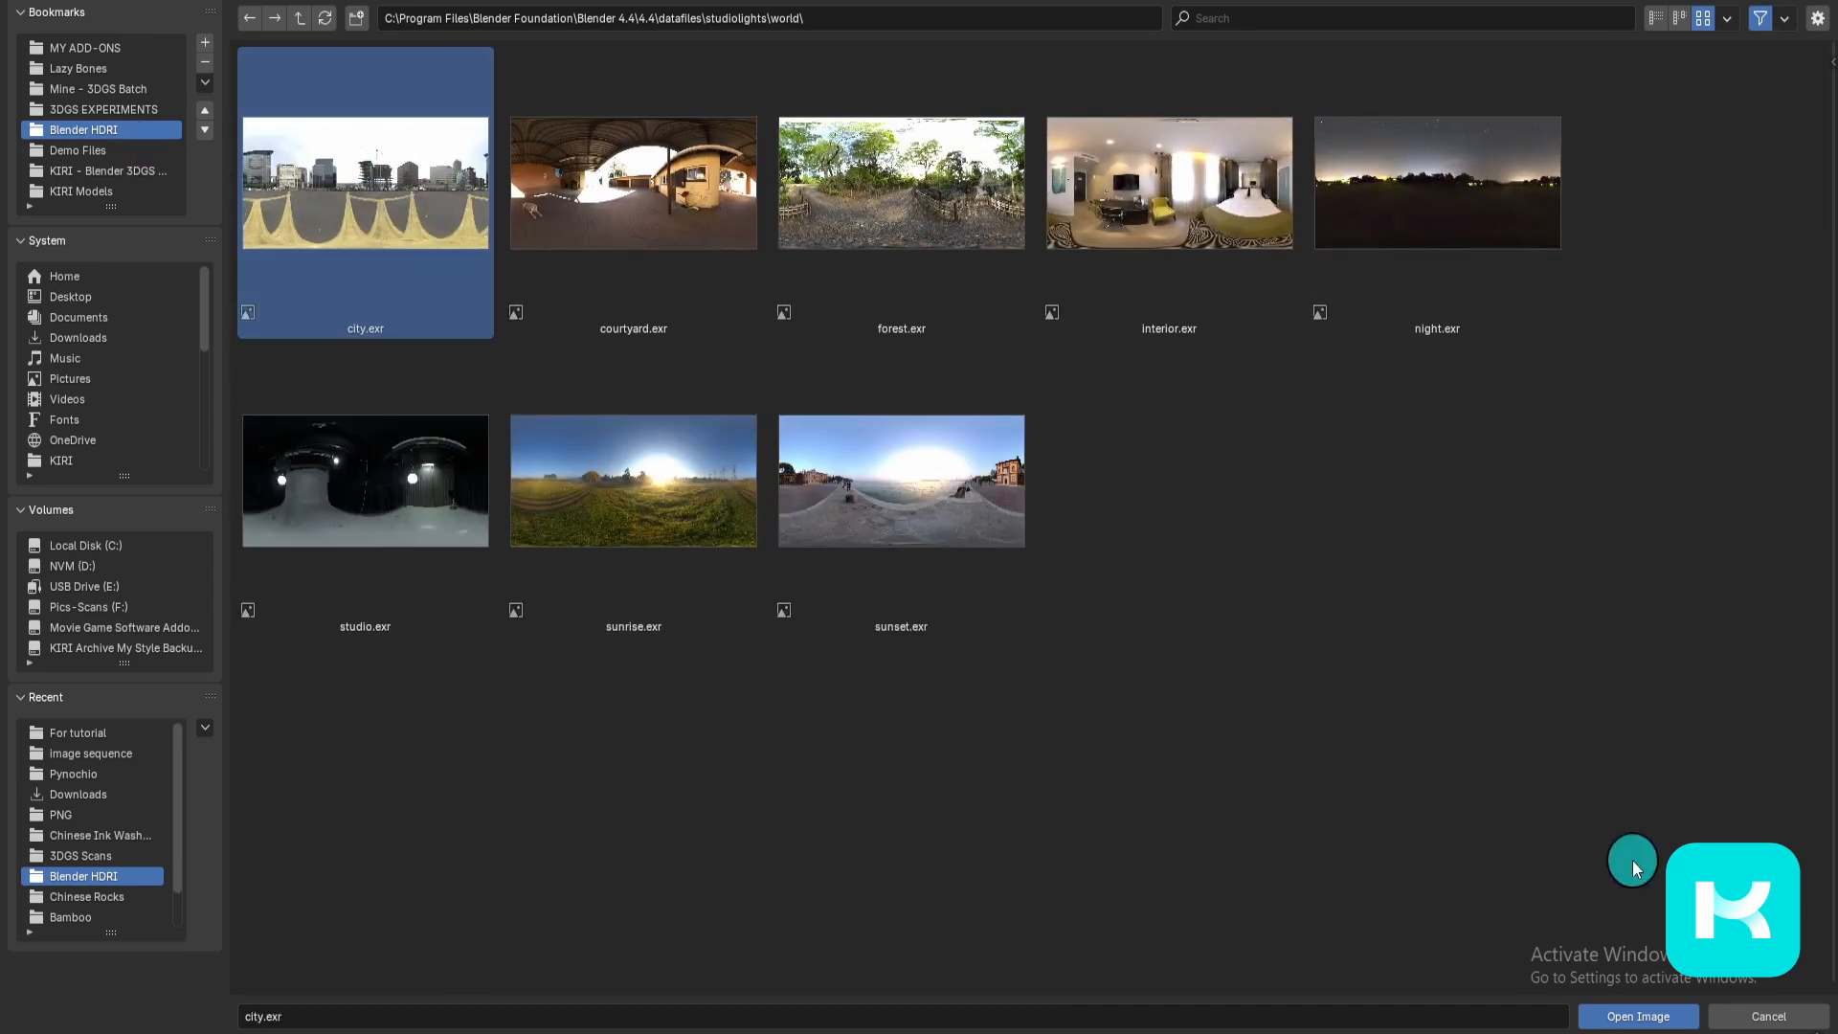
{"action": "left_click", "coordinate": [1638, 1016]}
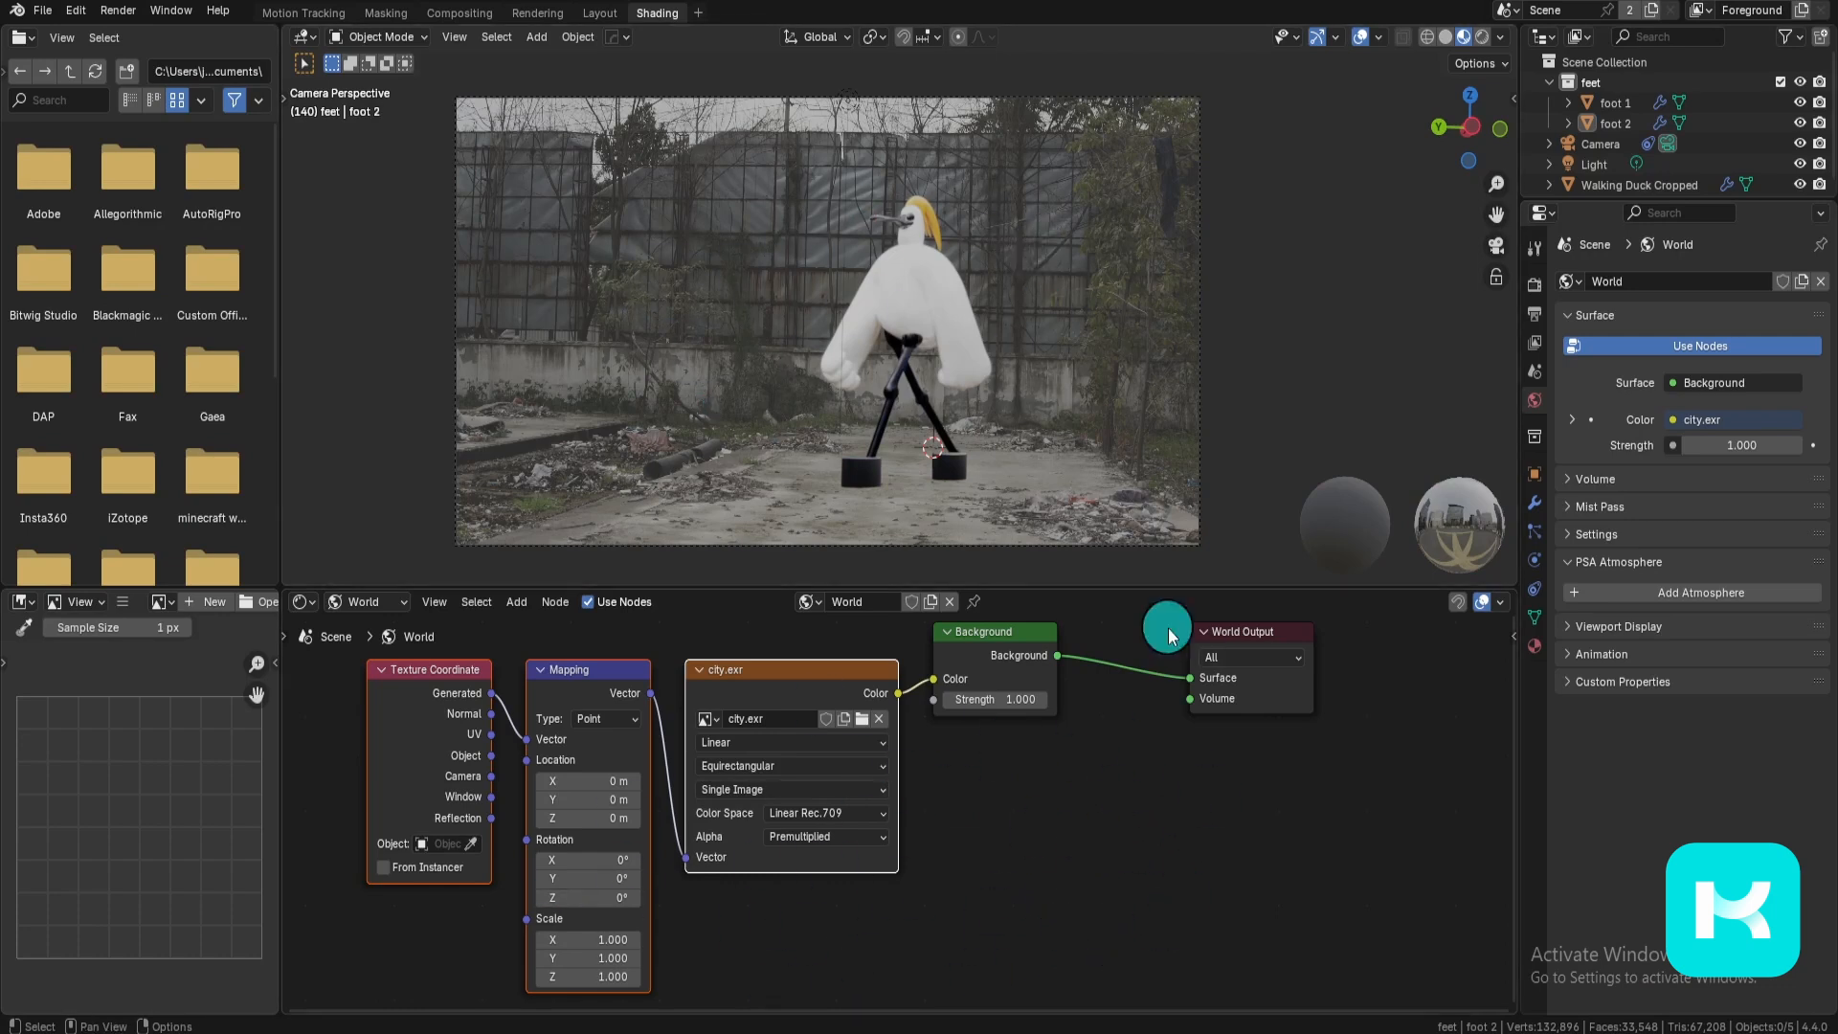
Step: Preview how a different world background strength affects the two cylinder feet, and cancel the change
{"action": "middle_click_drag", "start_coordinate": [1035, 300], "coordinate": [991, 295], "text": "shift"}
{"action": "left_click_drag", "start_coordinate": [990, 701], "coordinate": [1094, 702]}
{"action": "left_click", "coordinate": [818, 471]}
{"action": "left_click", "coordinate": [907, 459]}
{"action": "right_click", "coordinate": [1002, 702]}
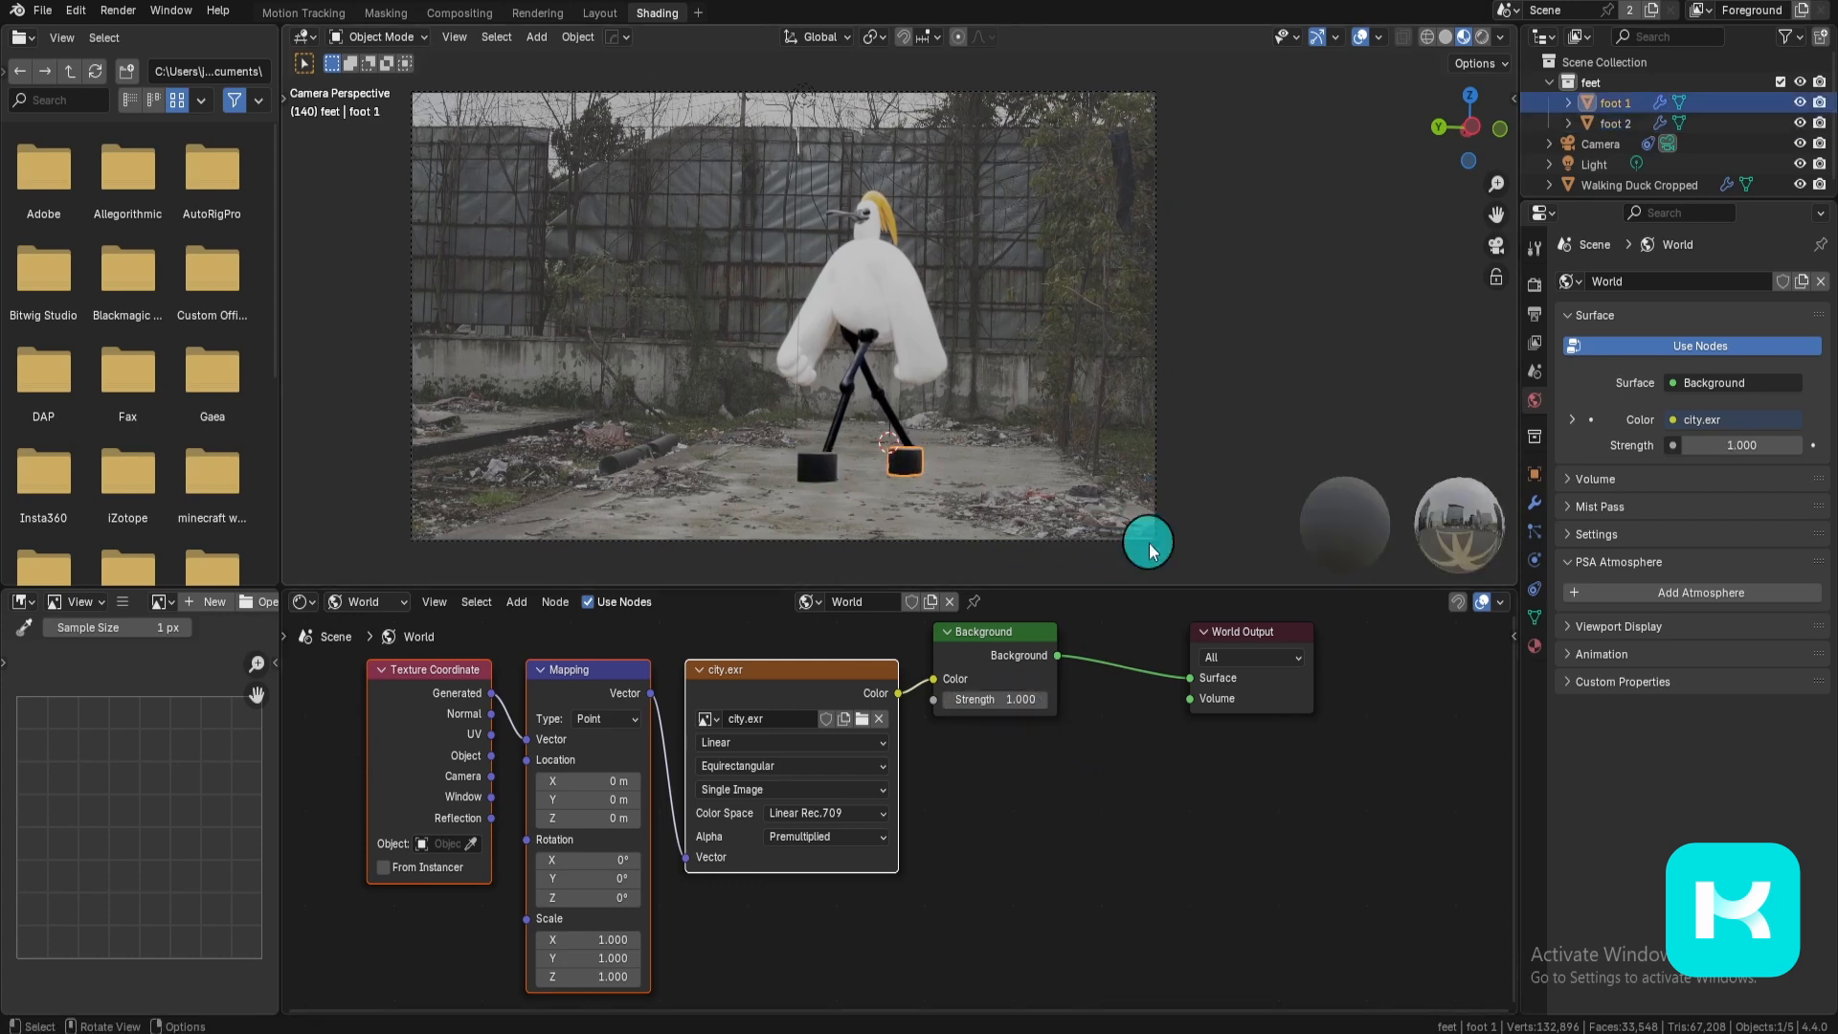
Step: Turn off Shadeless for Walking Duck Cropped in the 3DGS colour settings and preview its response to the world strength
{"action": "key", "text": "ctrl+space"}
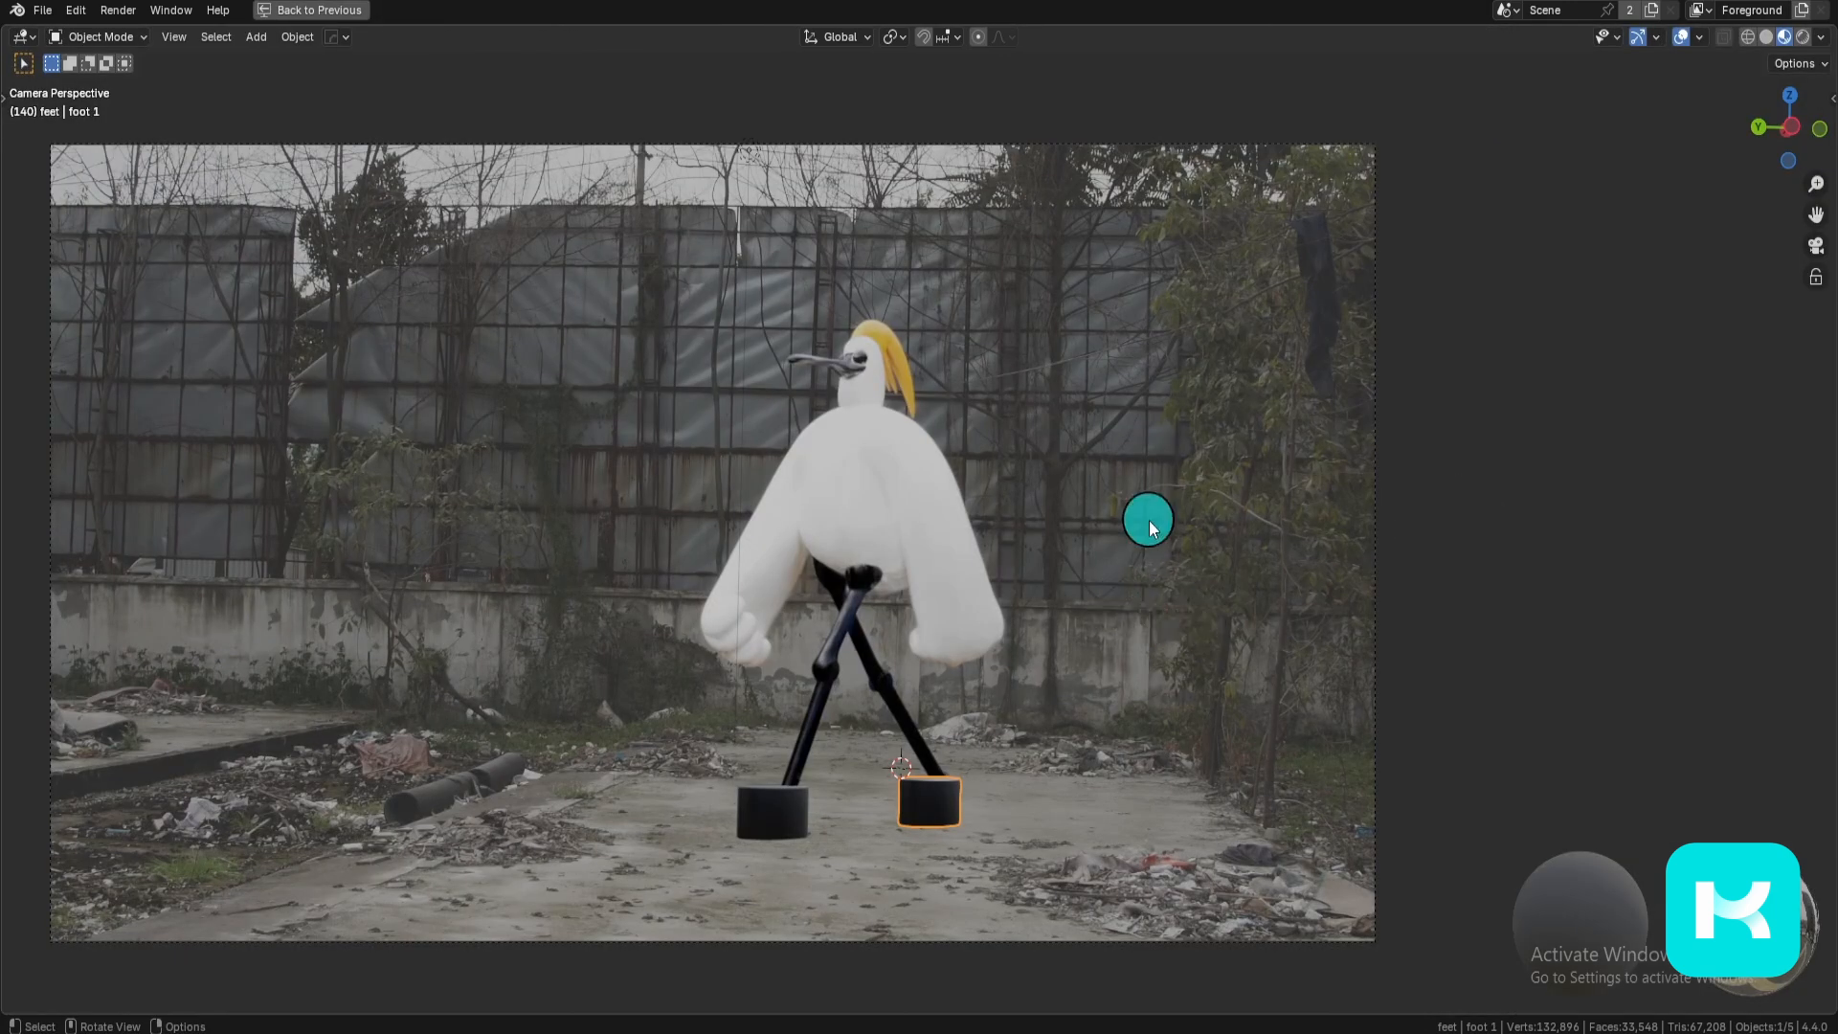
{"action": "left_click", "coordinate": [922, 503]}
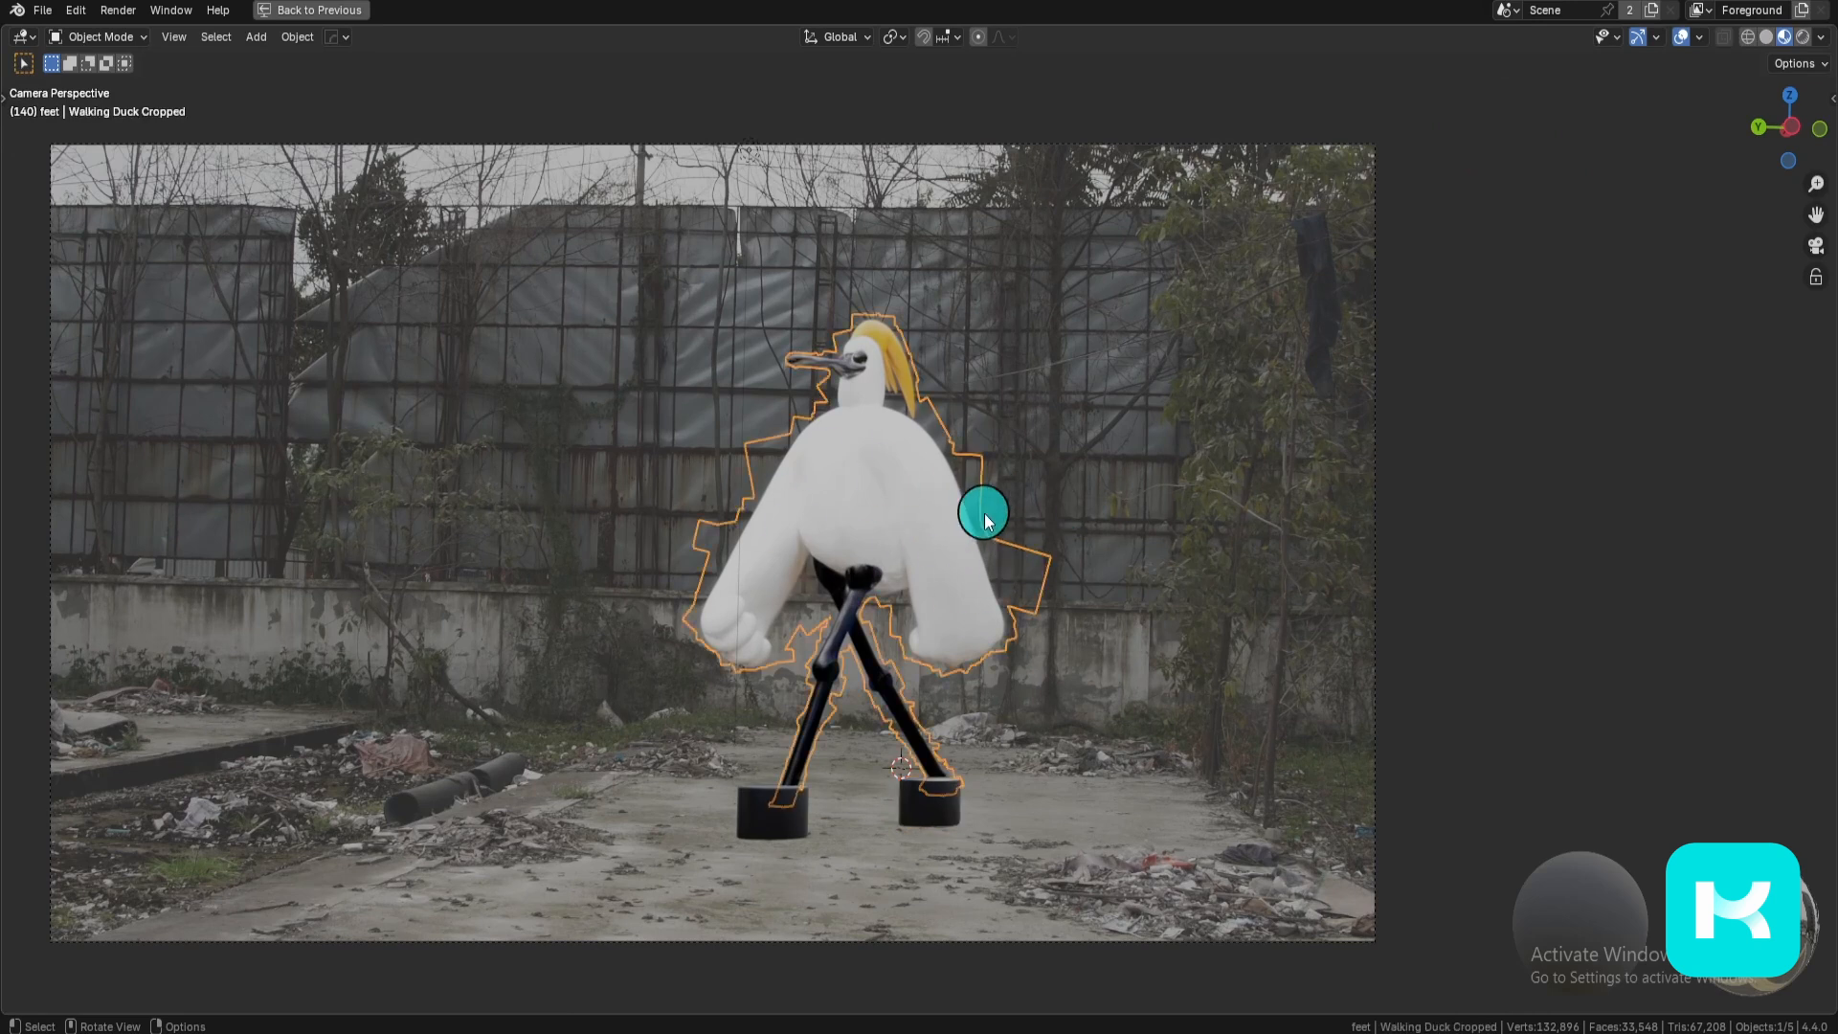
{"action": "key", "text": "n"}
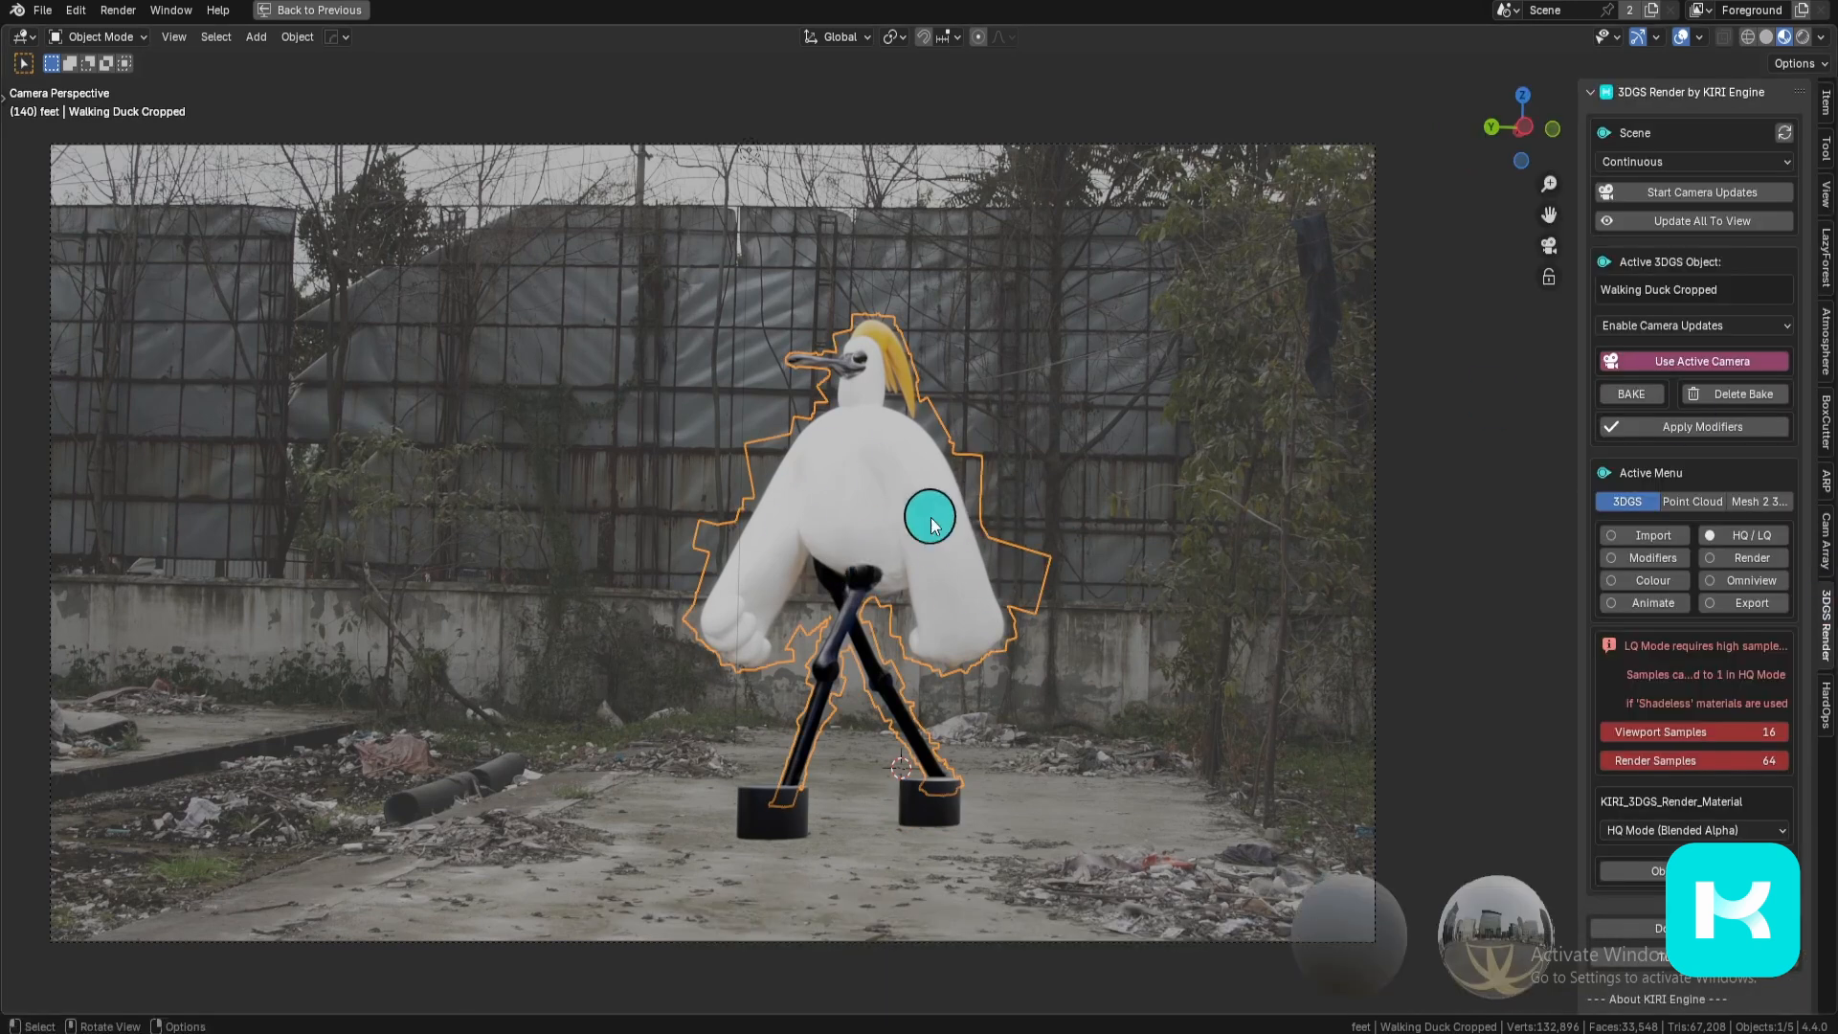
{"action": "left_click", "coordinate": [1652, 580]}
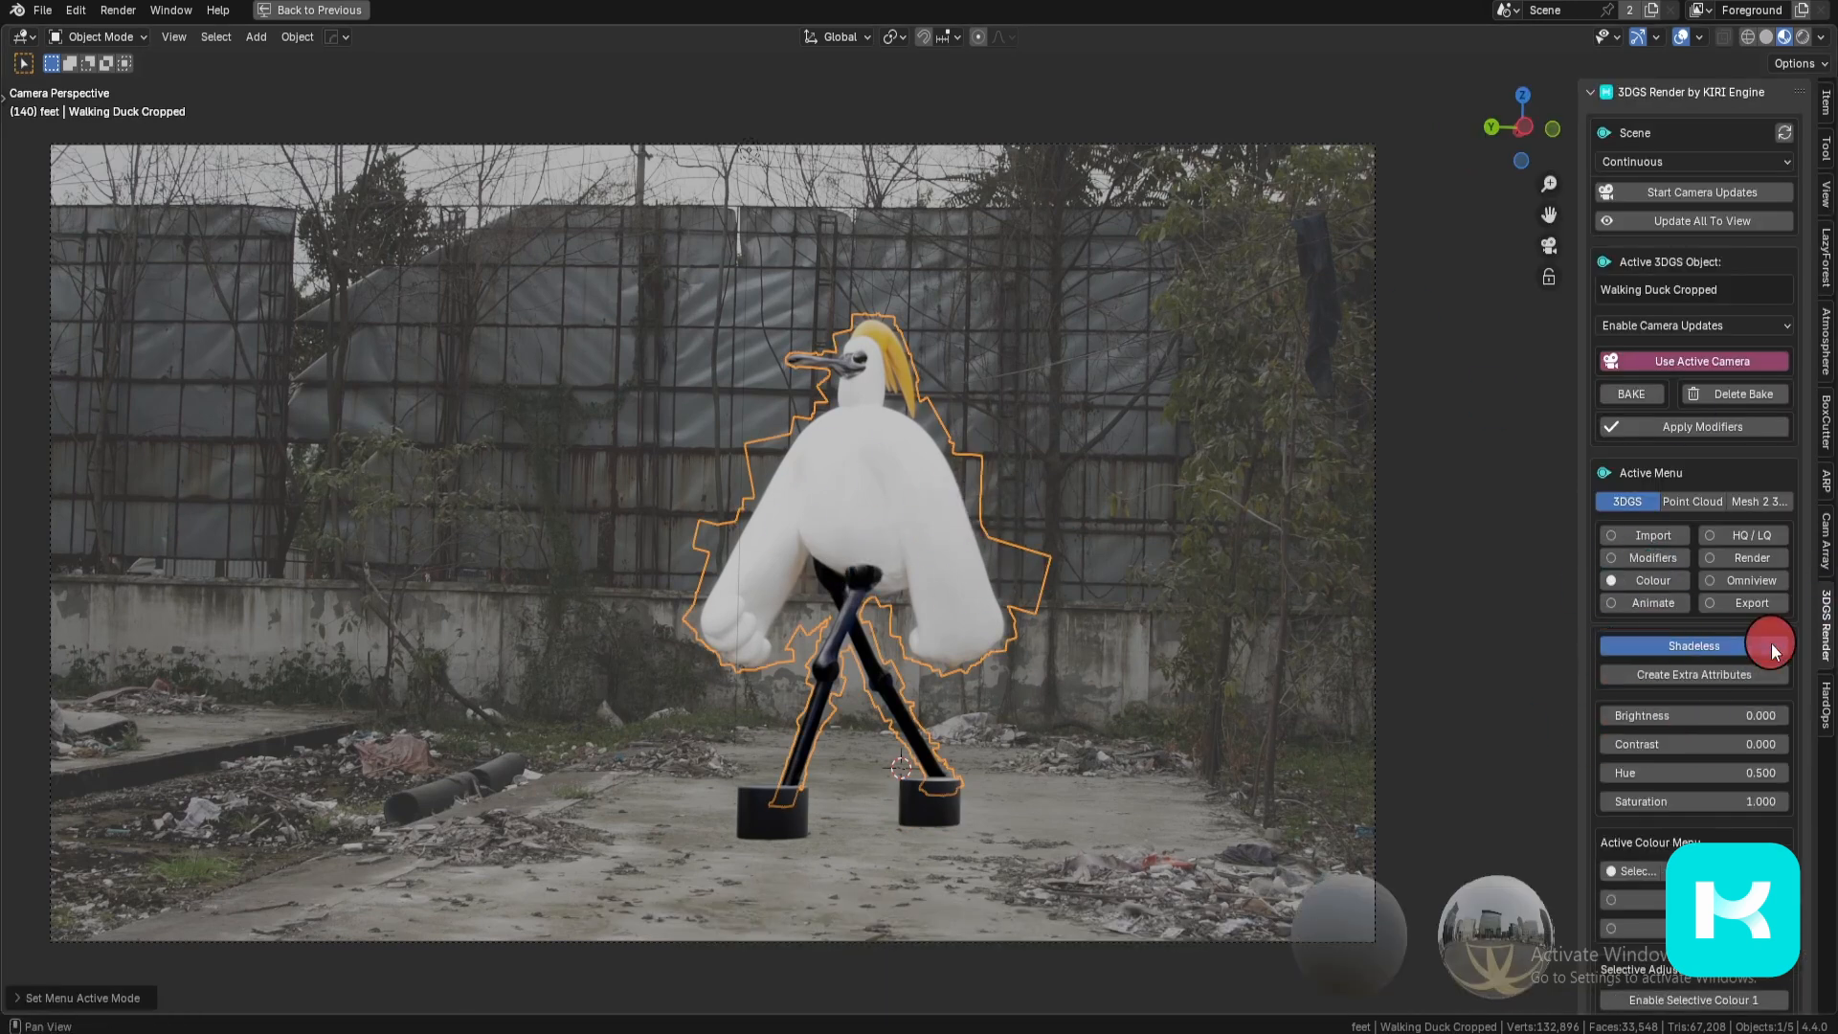
{"action": "left_click", "coordinate": [1773, 647]}
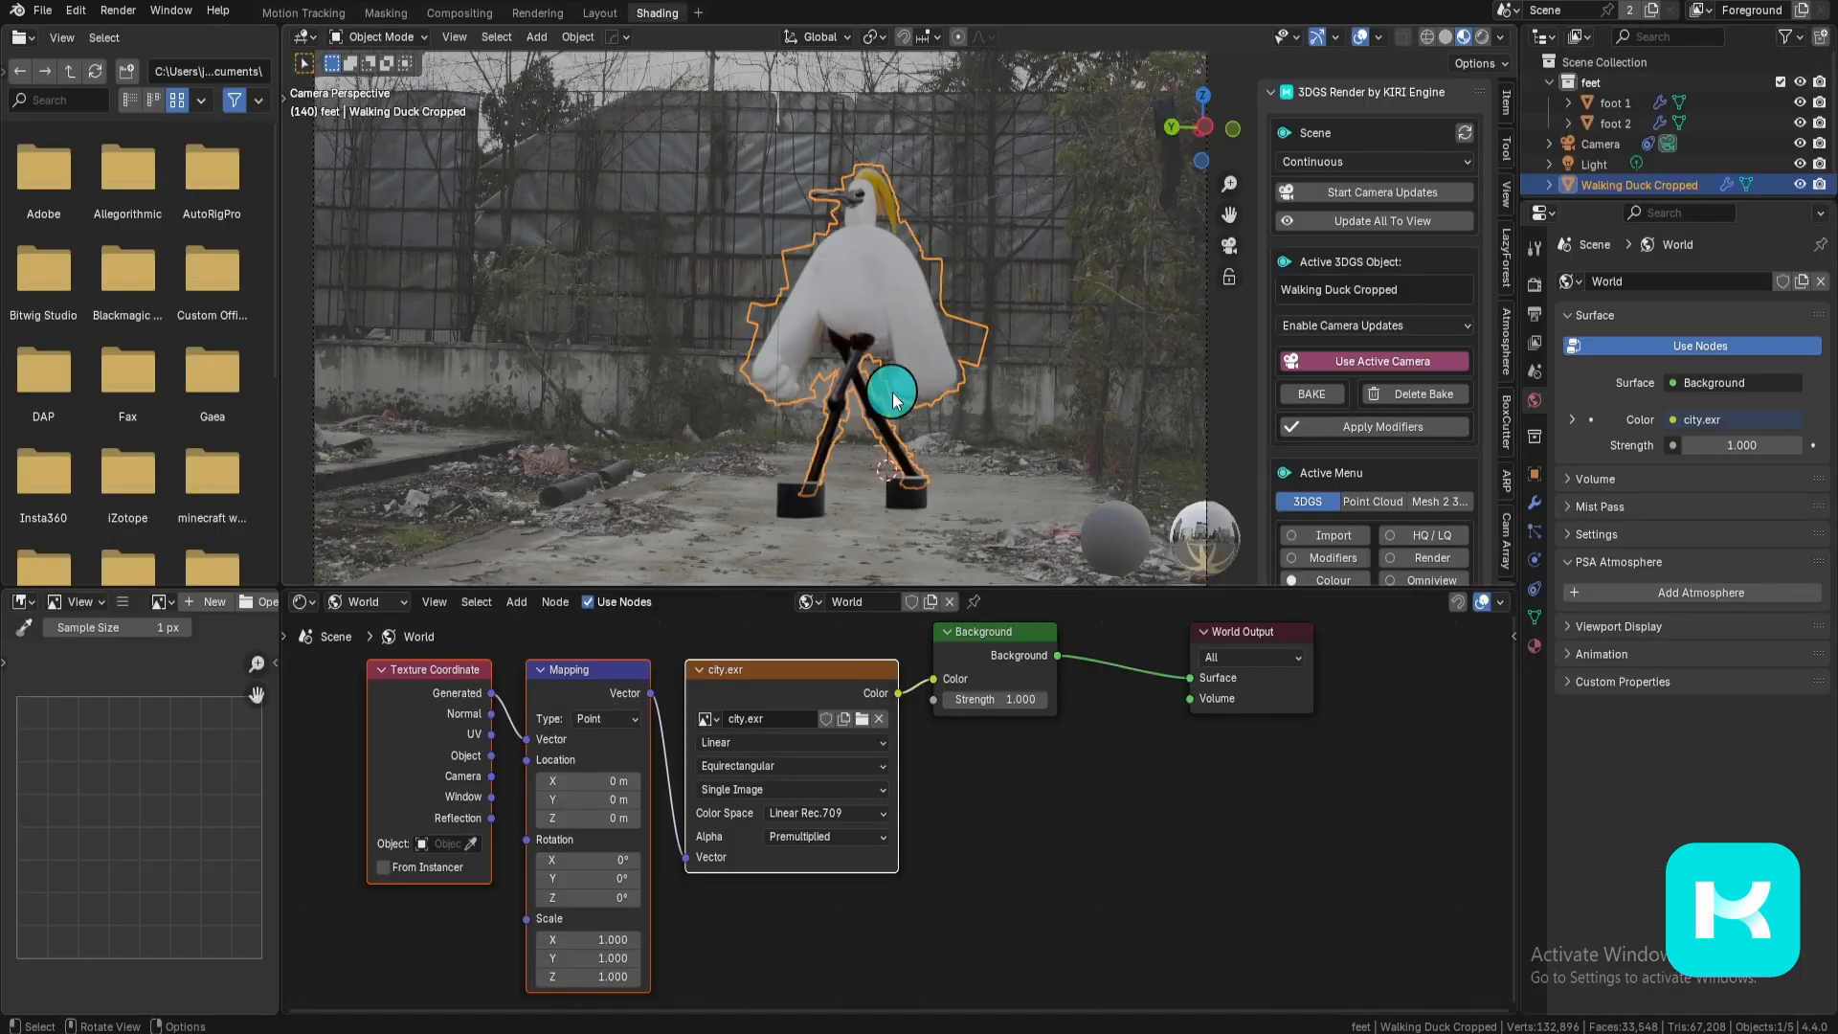
{"action": "left_click_drag", "start_coordinate": [995, 698], "coordinate": [991, 700]}
{"action": "right_click", "coordinate": [991, 700]}
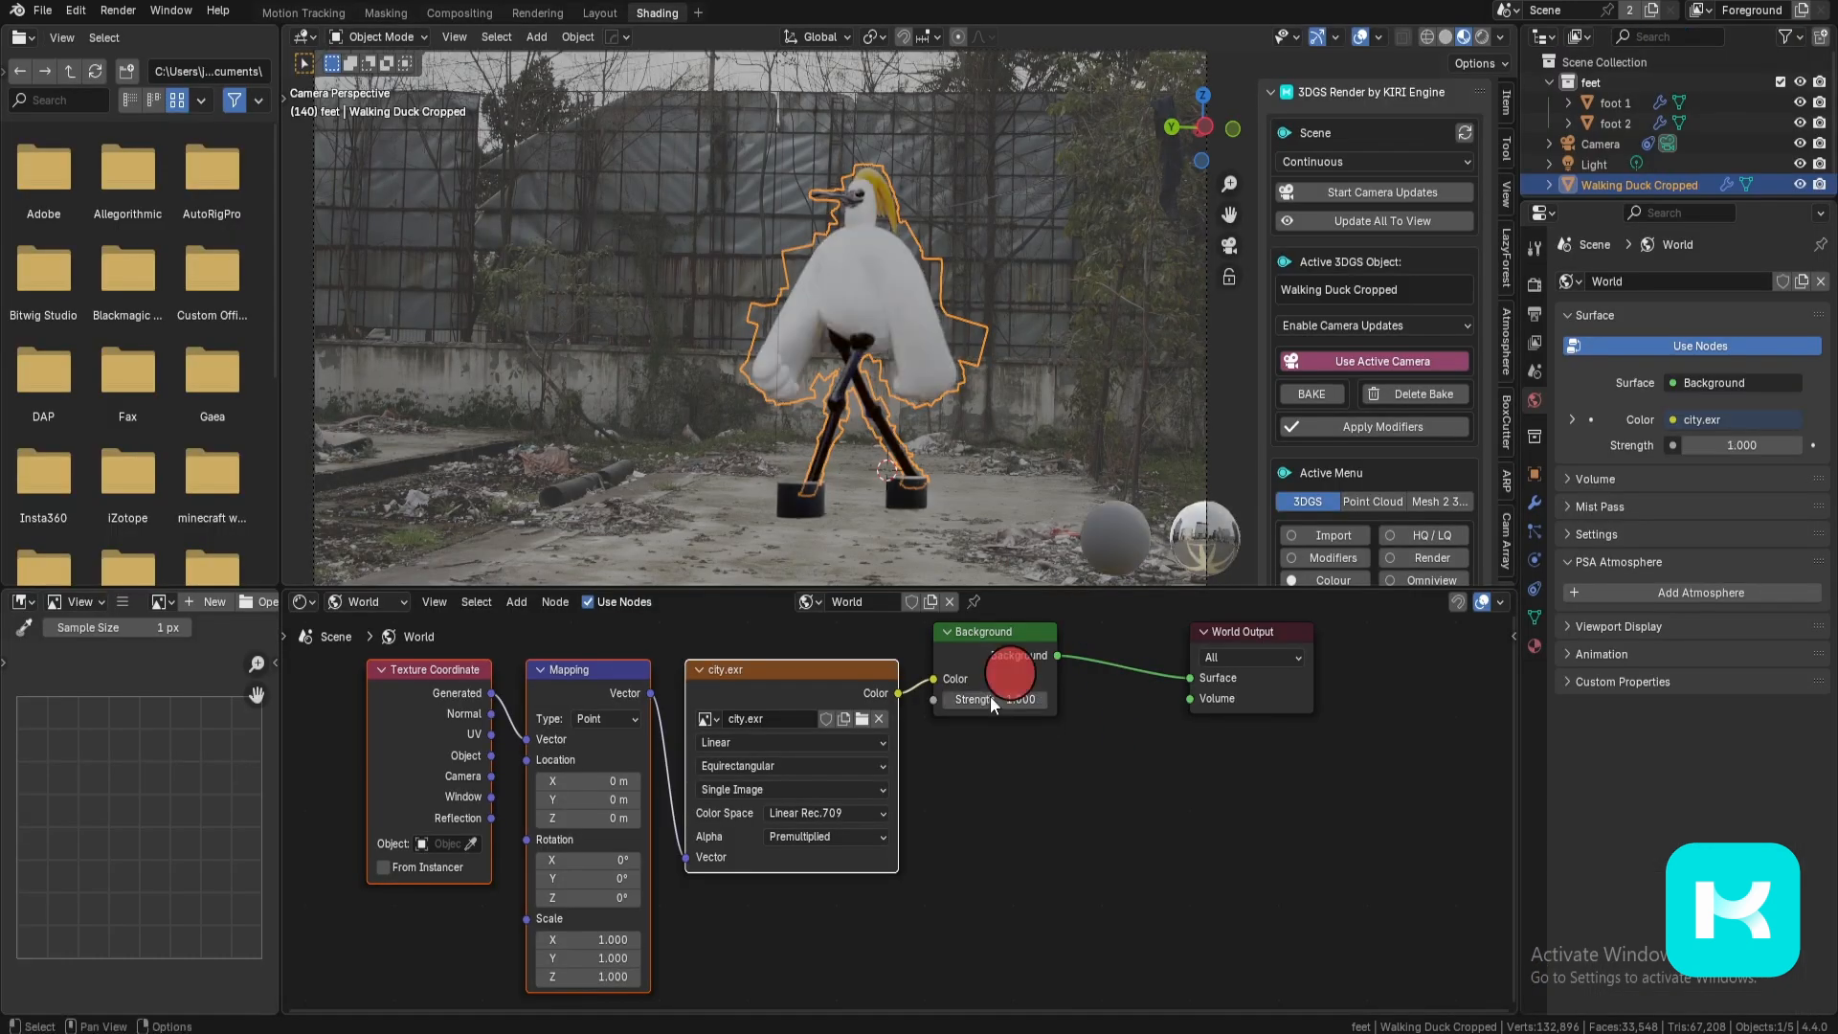
Step: Add a mesh plane beneath the duck, scale it by 4.194 to cover the ground, and check the shadows around the feet
{"action": "key", "text": "shift+a"}
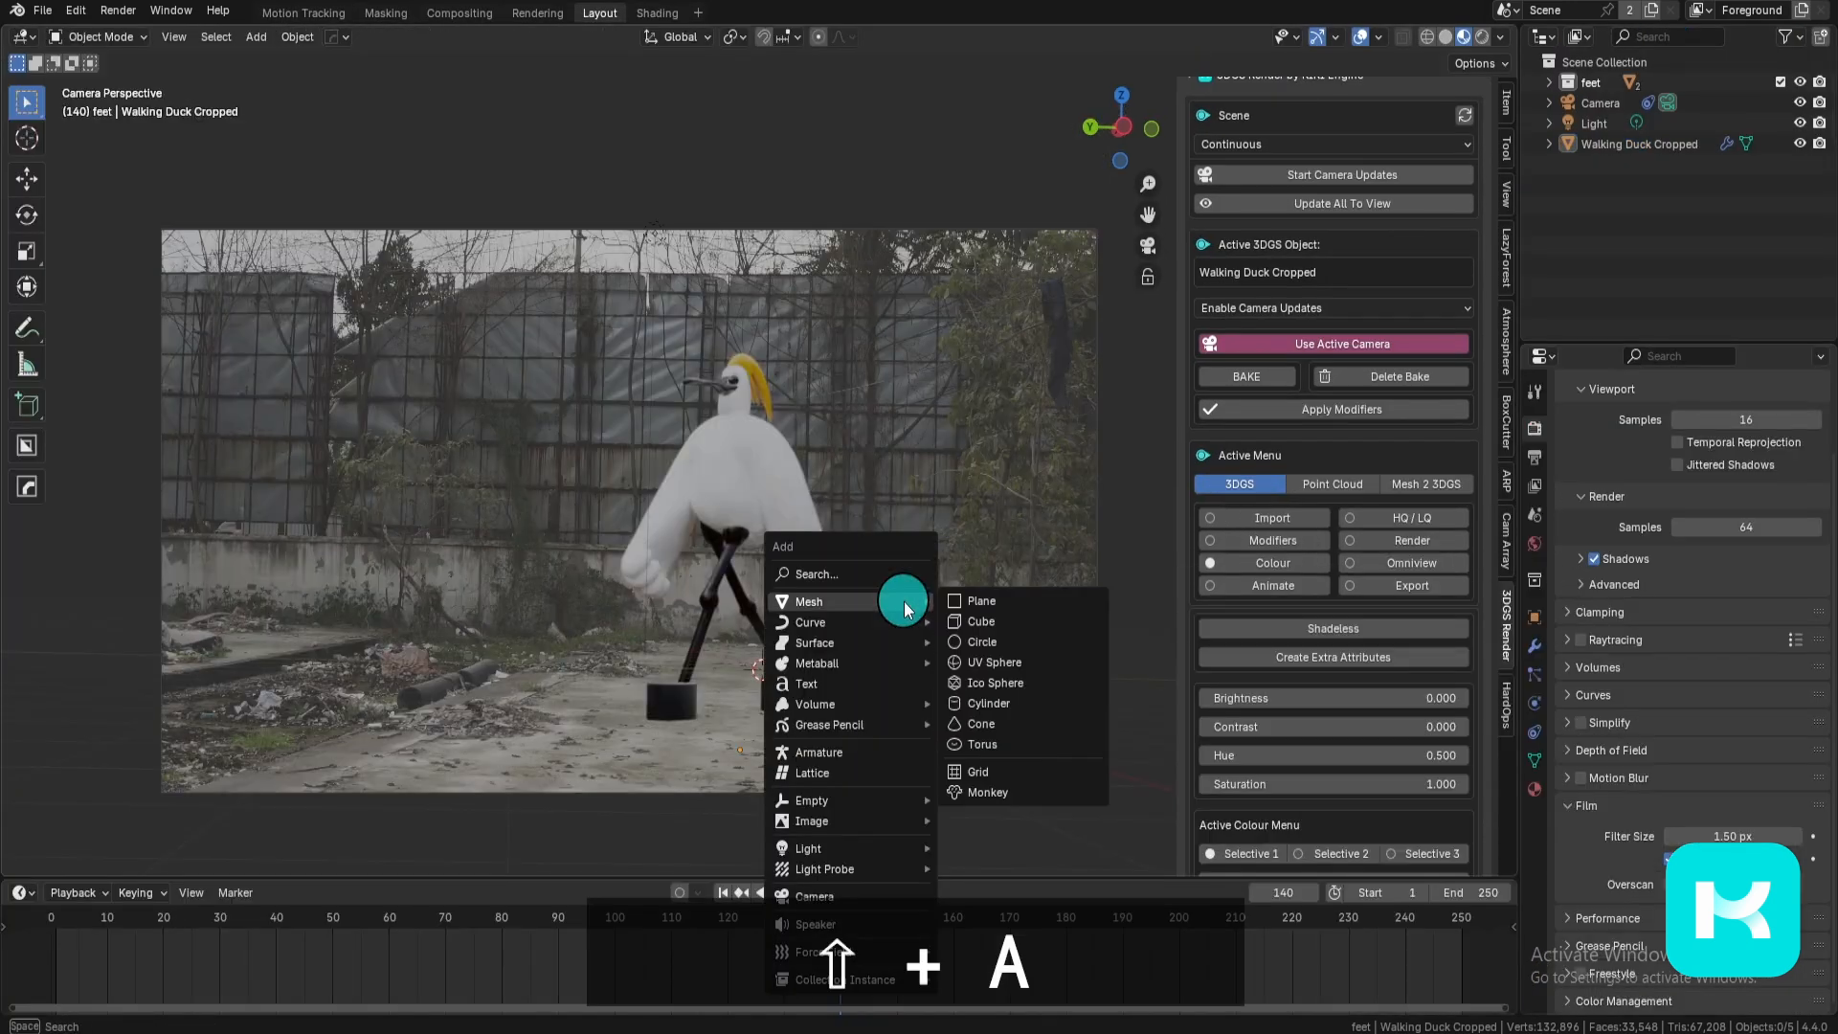
{"action": "type", "text": "palne"}
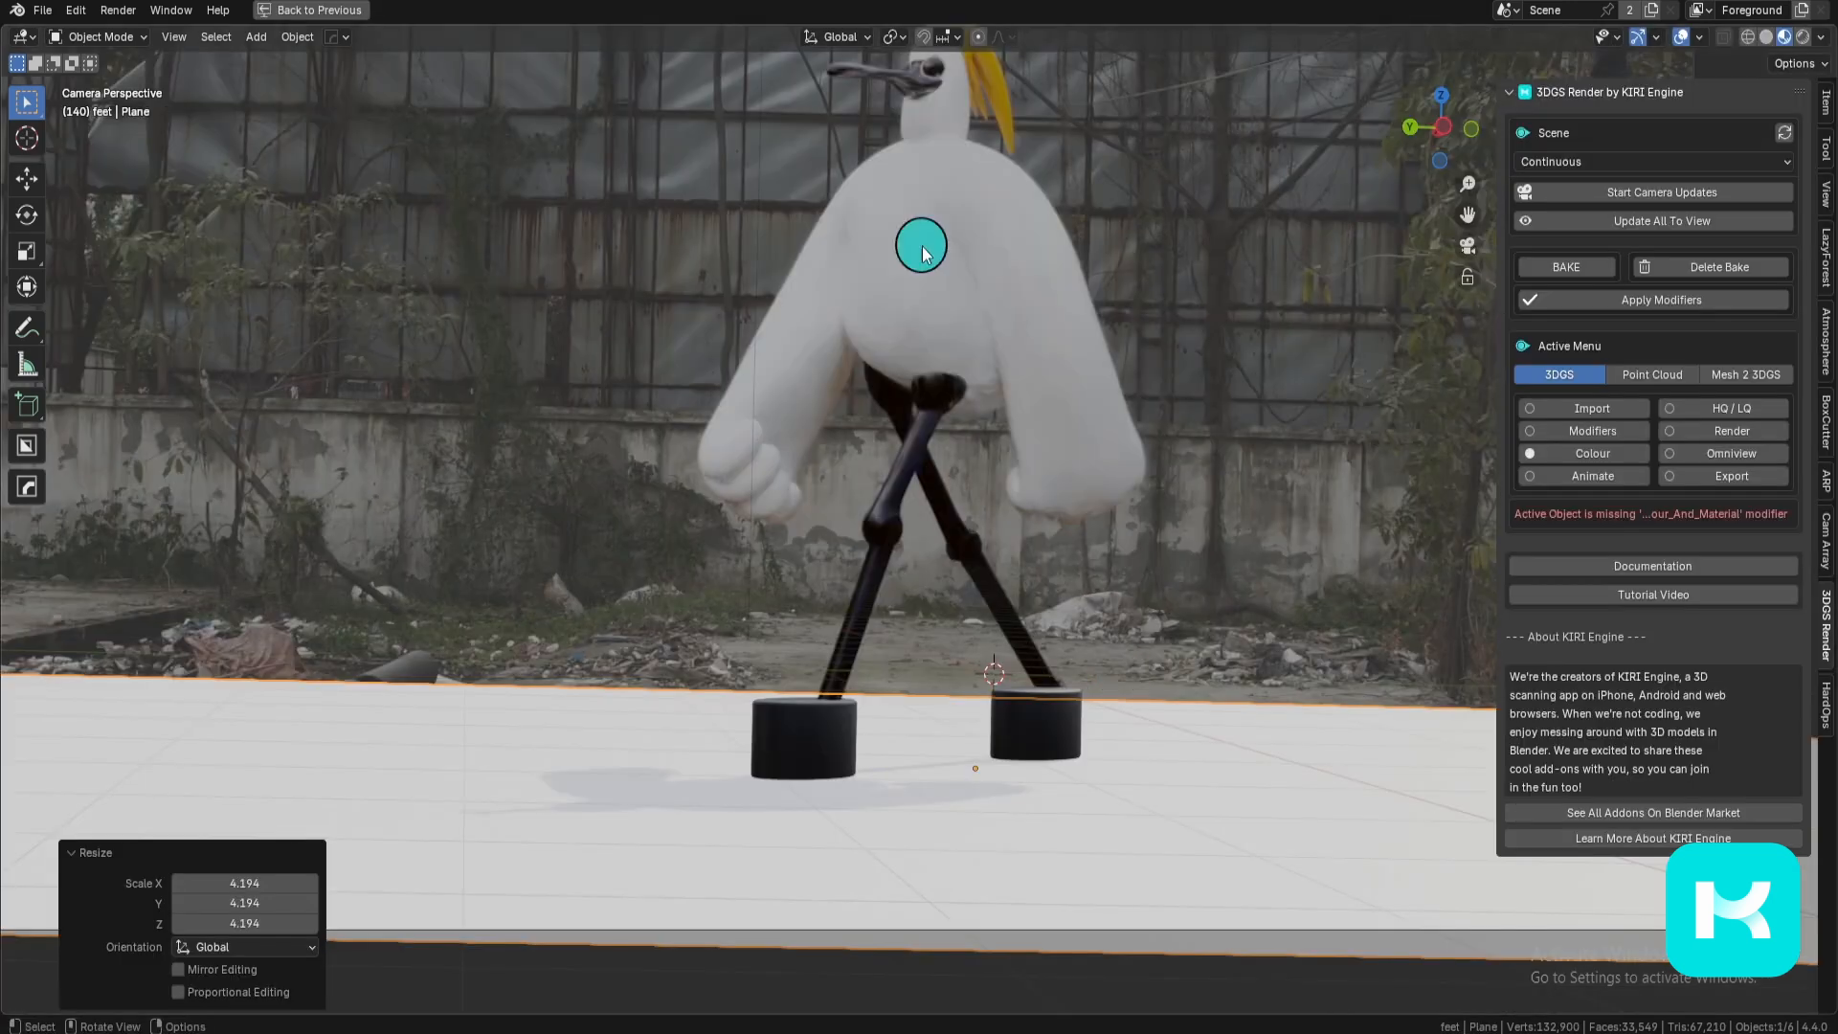
{"action": "left_click", "coordinate": [926, 252]}
{"action": "left_click", "coordinate": [812, 745]}
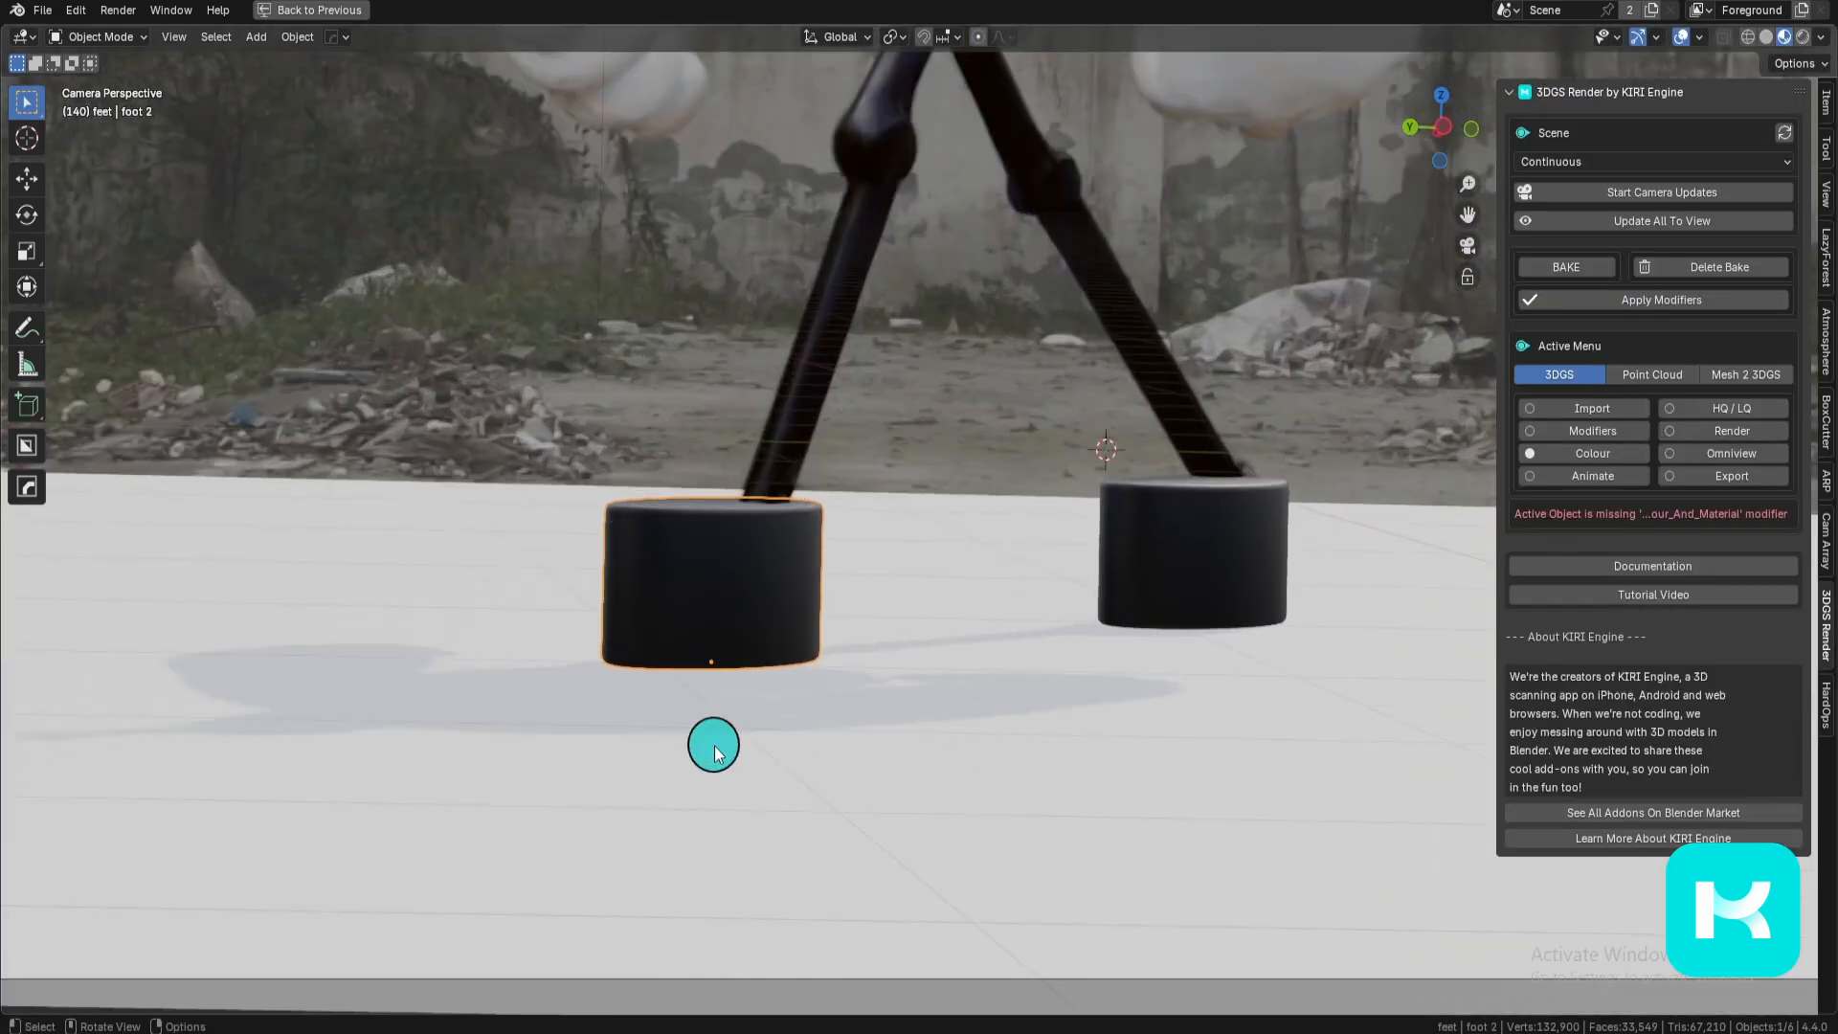
{"action": "scroll", "coordinate": [710, 743], "scroll_direction": "down", "scroll_amount": 5}
{"action": "left_click", "coordinate": [1035, 643]}
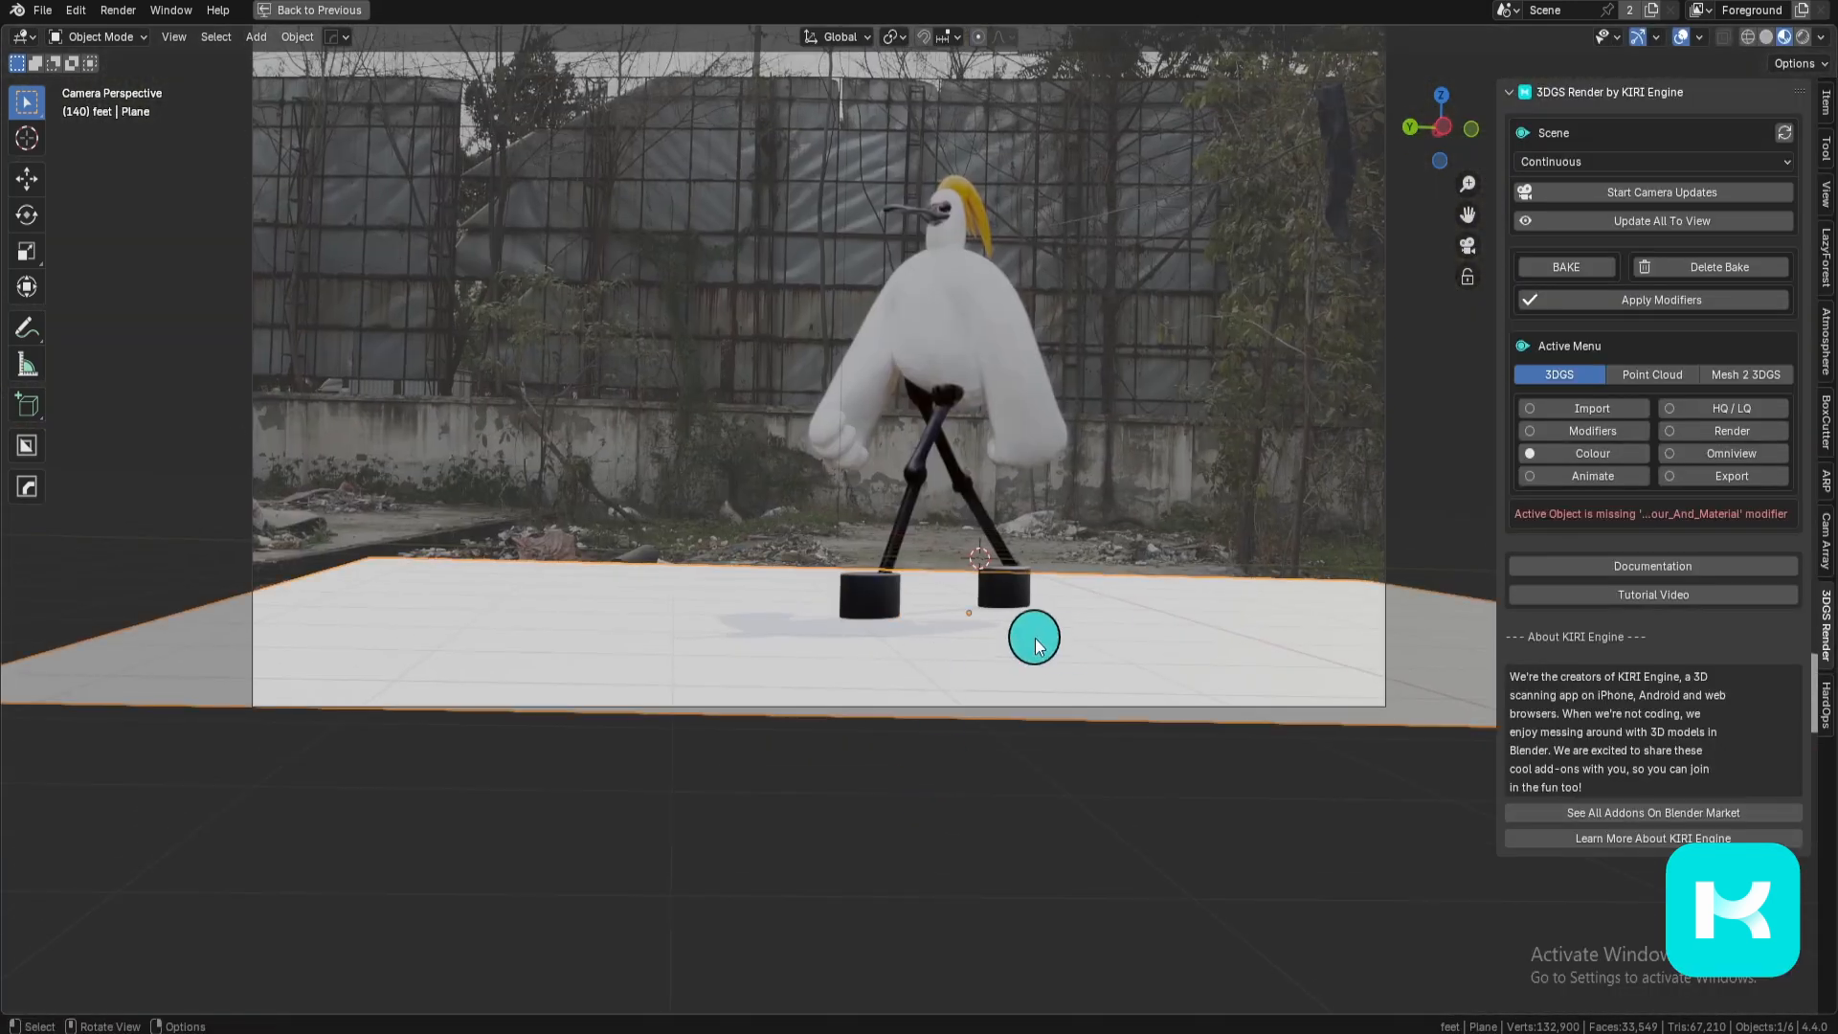
{"action": "middle_click_drag", "start_coordinate": [967, 647], "coordinate": [963, 922], "text": "shift"}
{"action": "scroll", "coordinate": [1099, 517], "scroll_direction": "down", "scroll_amount": 1}
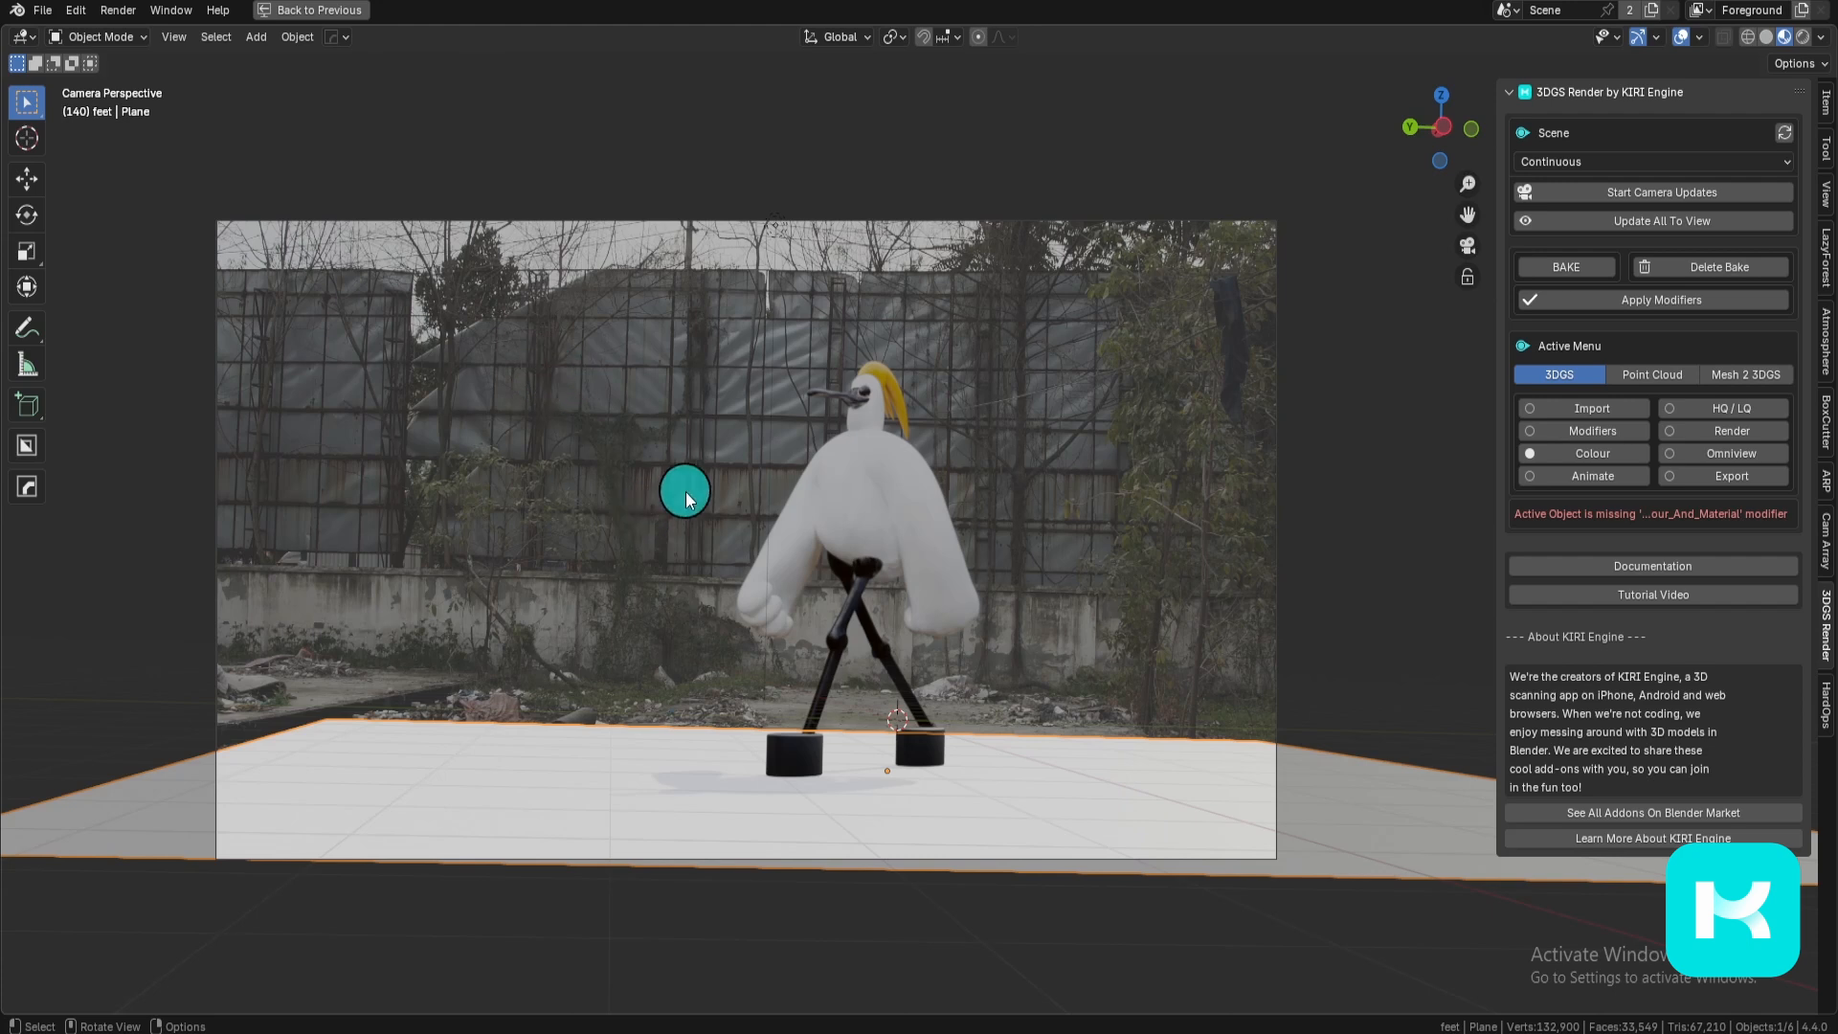
Step: Create a new material named "shadow catcher" on the ground plane
{"action": "key", "text": "ctrl+space"}
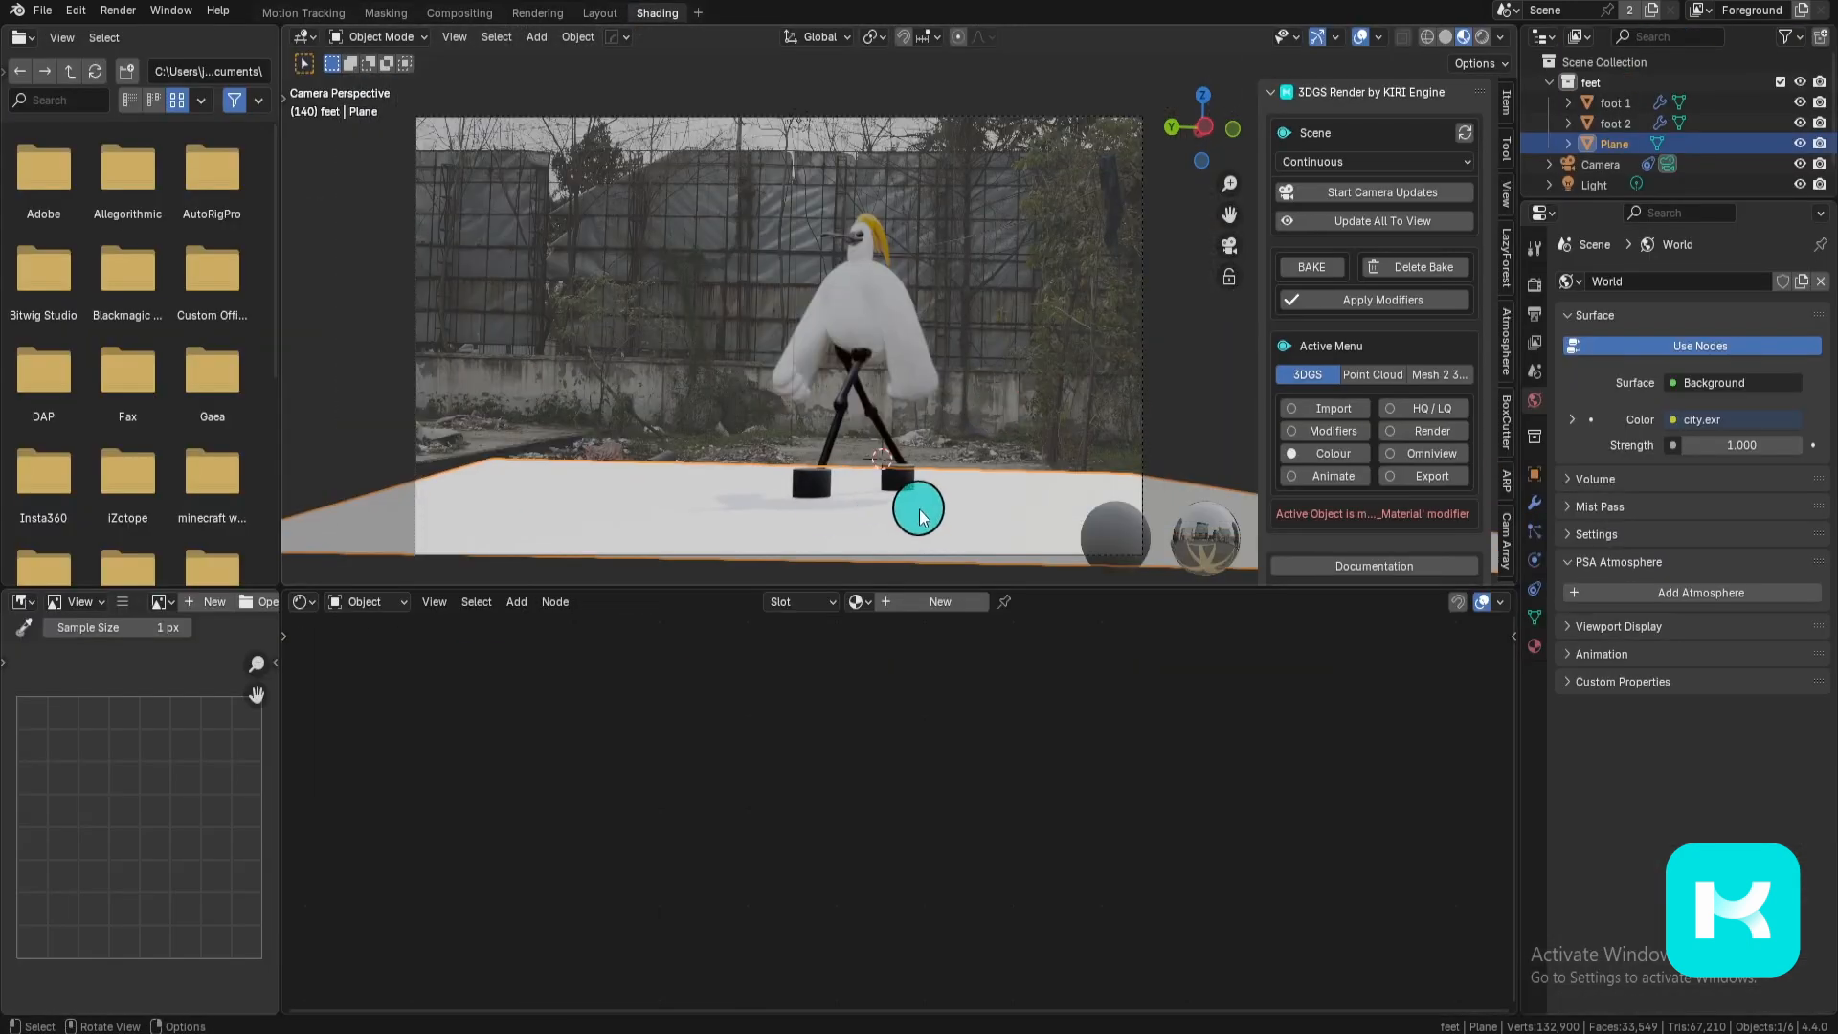
{"action": "left_click", "coordinate": [943, 601]}
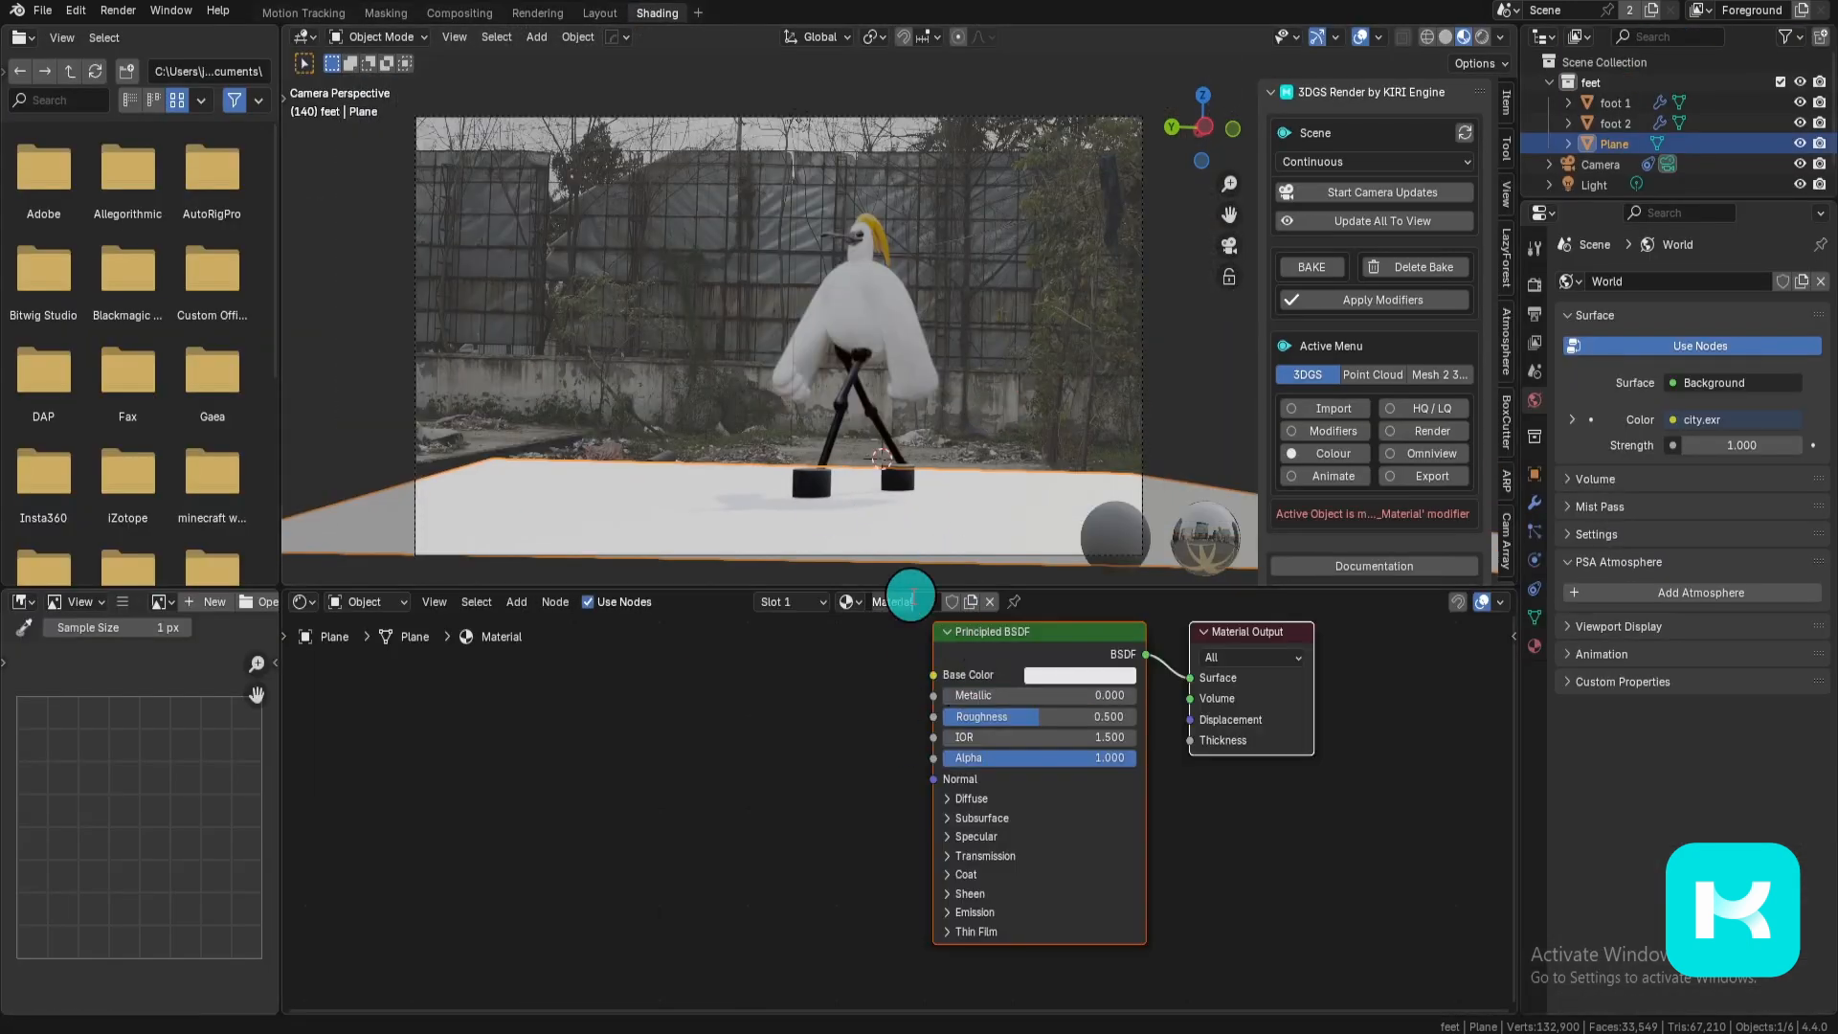
{"action": "type", "text": "sh"}
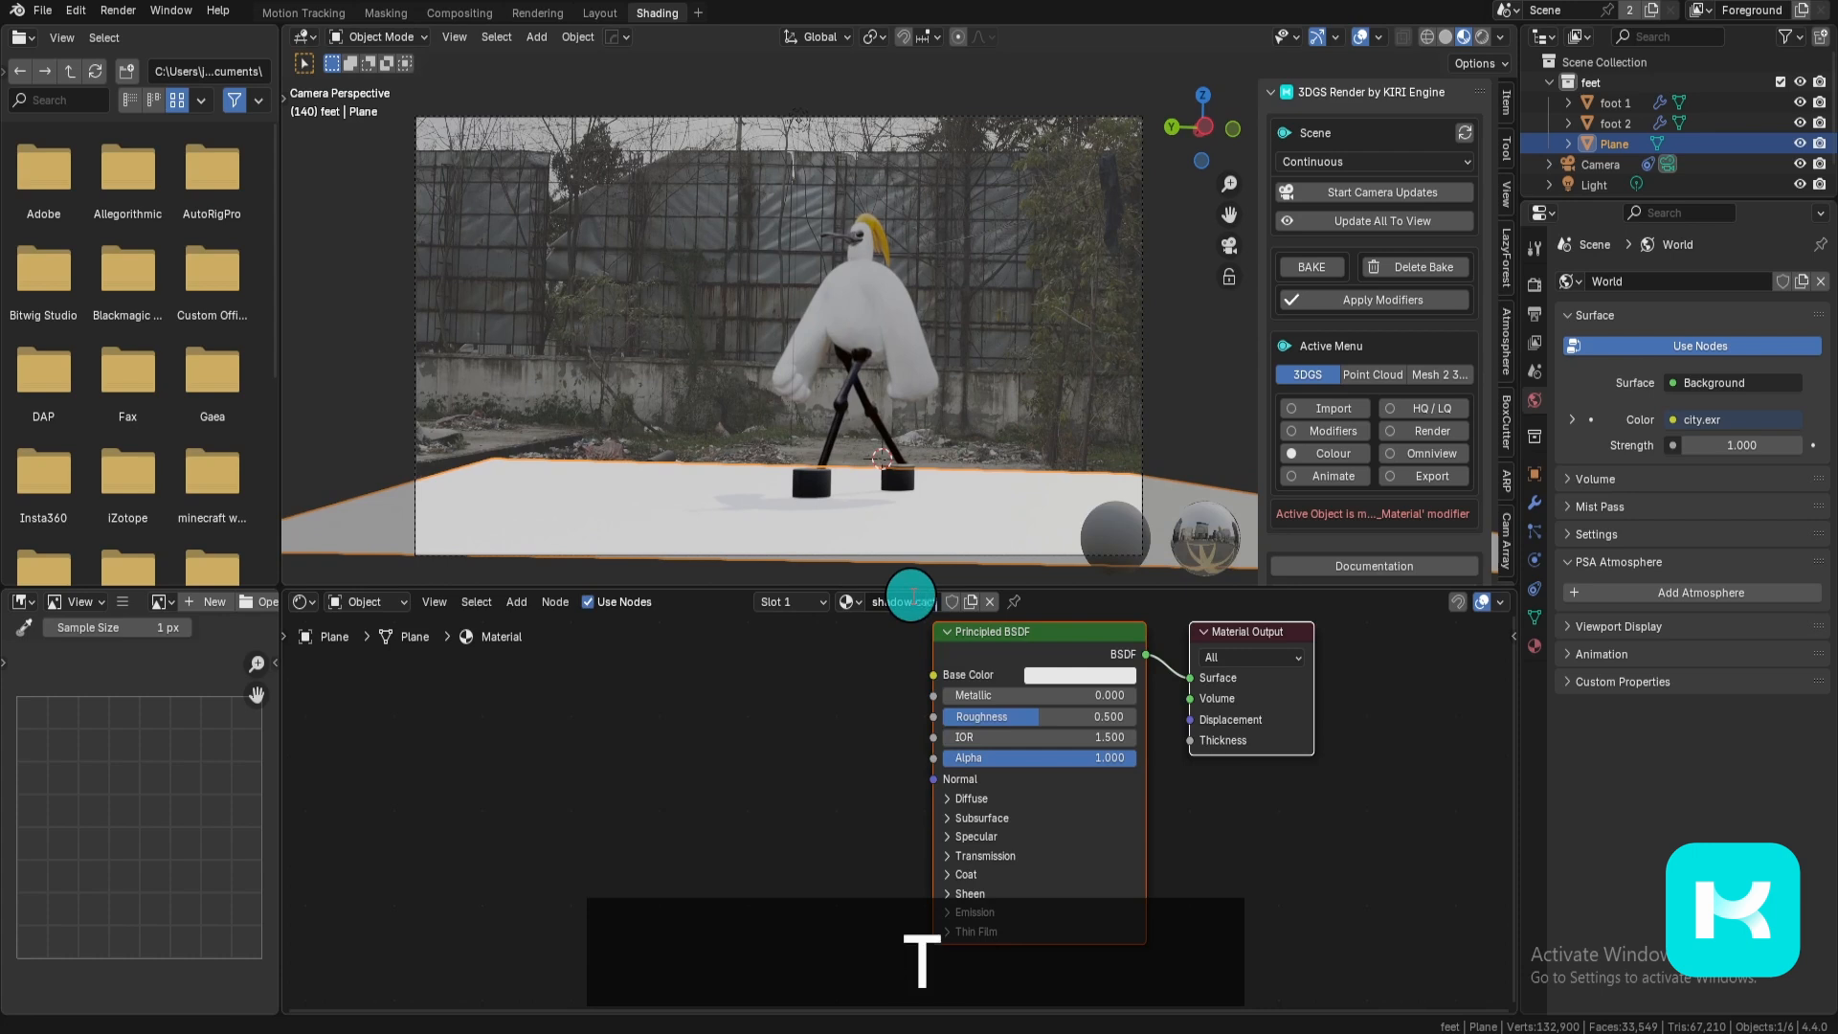
{"action": "type", "text": "adow catcher"}
{"action": "key", "text": "Return"}
Step: Add a mapped Image Texture to the shadow catcher's base color and load 0001.png from the image sequence folder
{"action": "key", "text": "ctrl+t"}
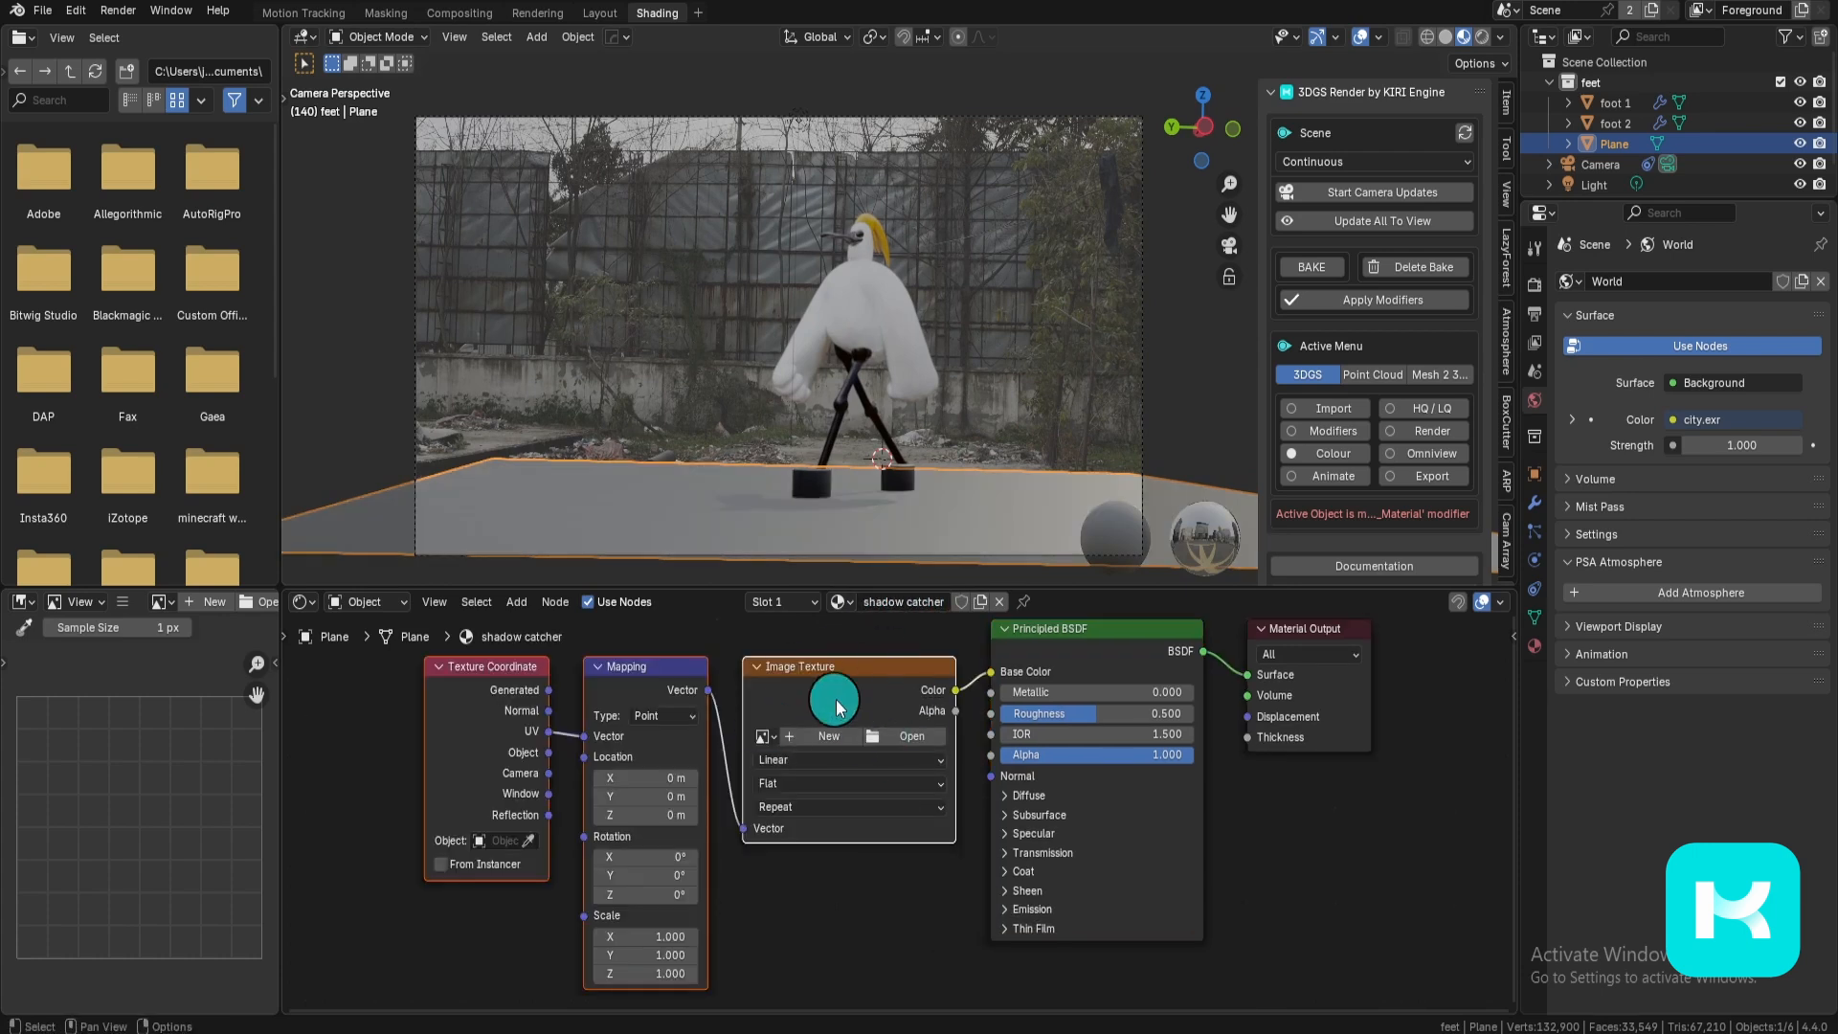
{"action": "left_click", "coordinate": [909, 736]}
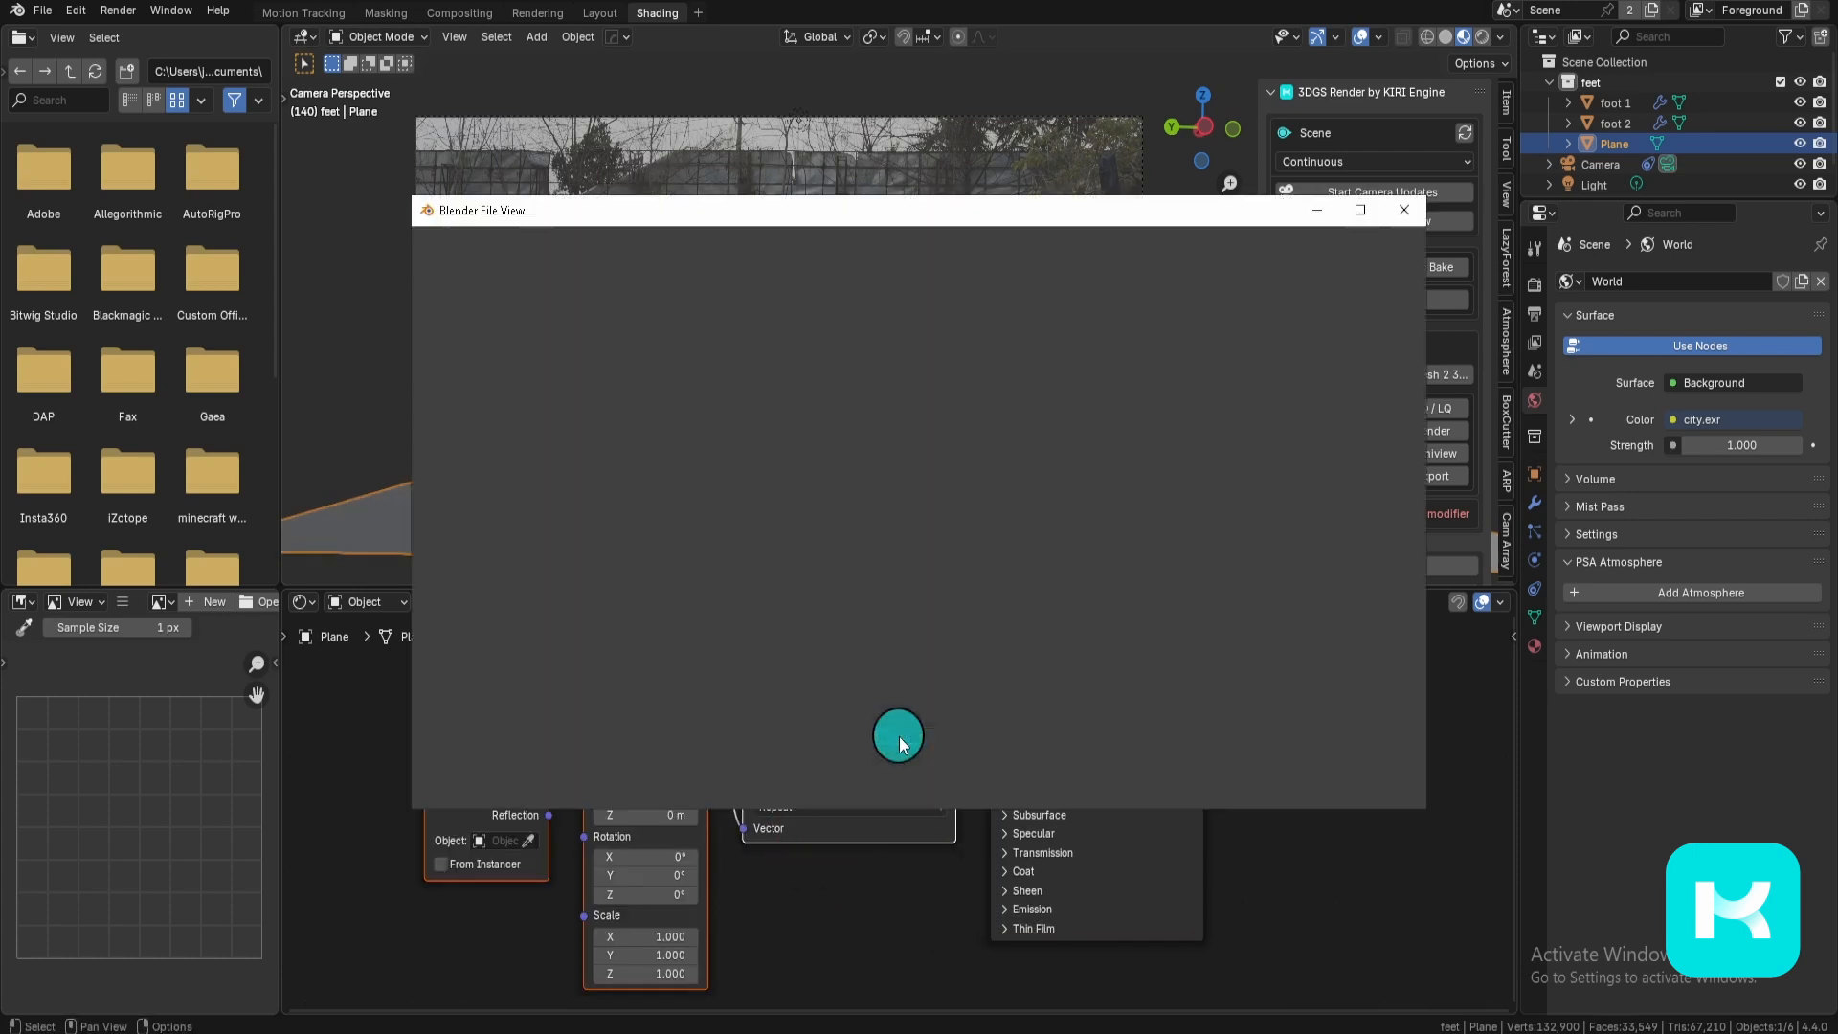
{"action": "left_click", "coordinate": [1375, 205]}
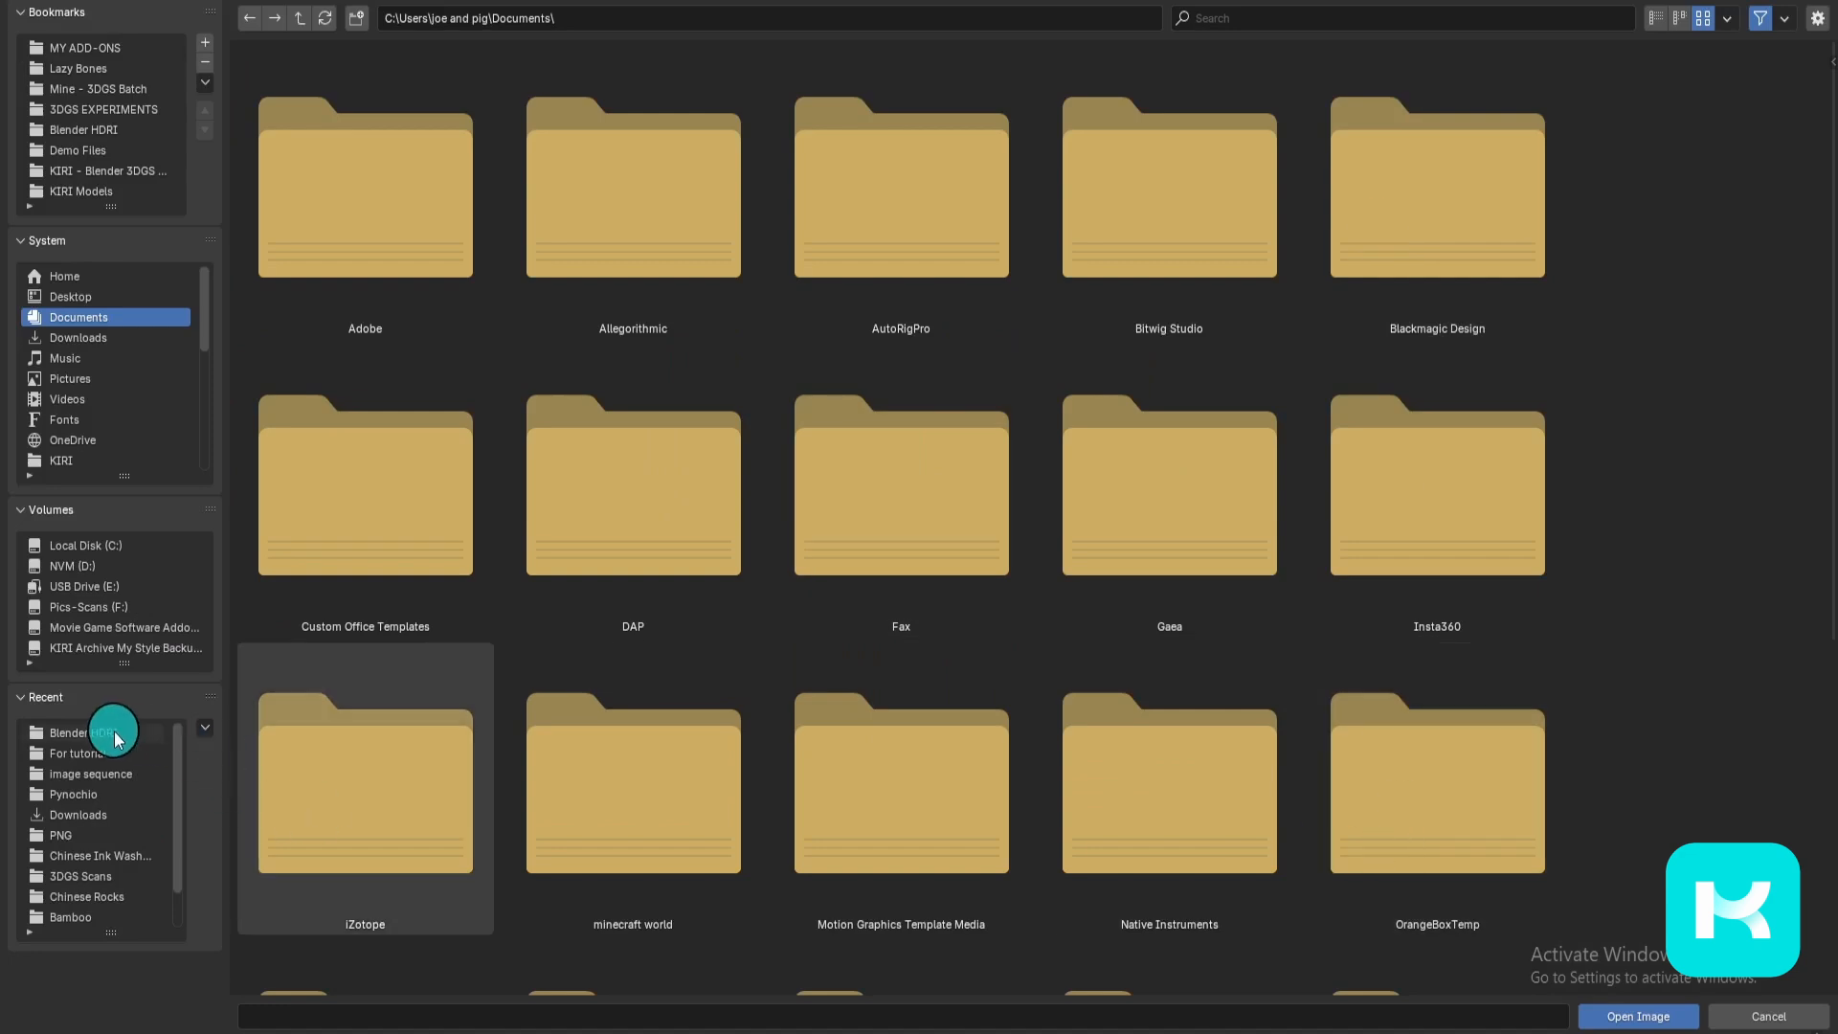
{"action": "left_click", "coordinate": [104, 783]}
{"action": "double_click", "coordinate": [382, 221]}
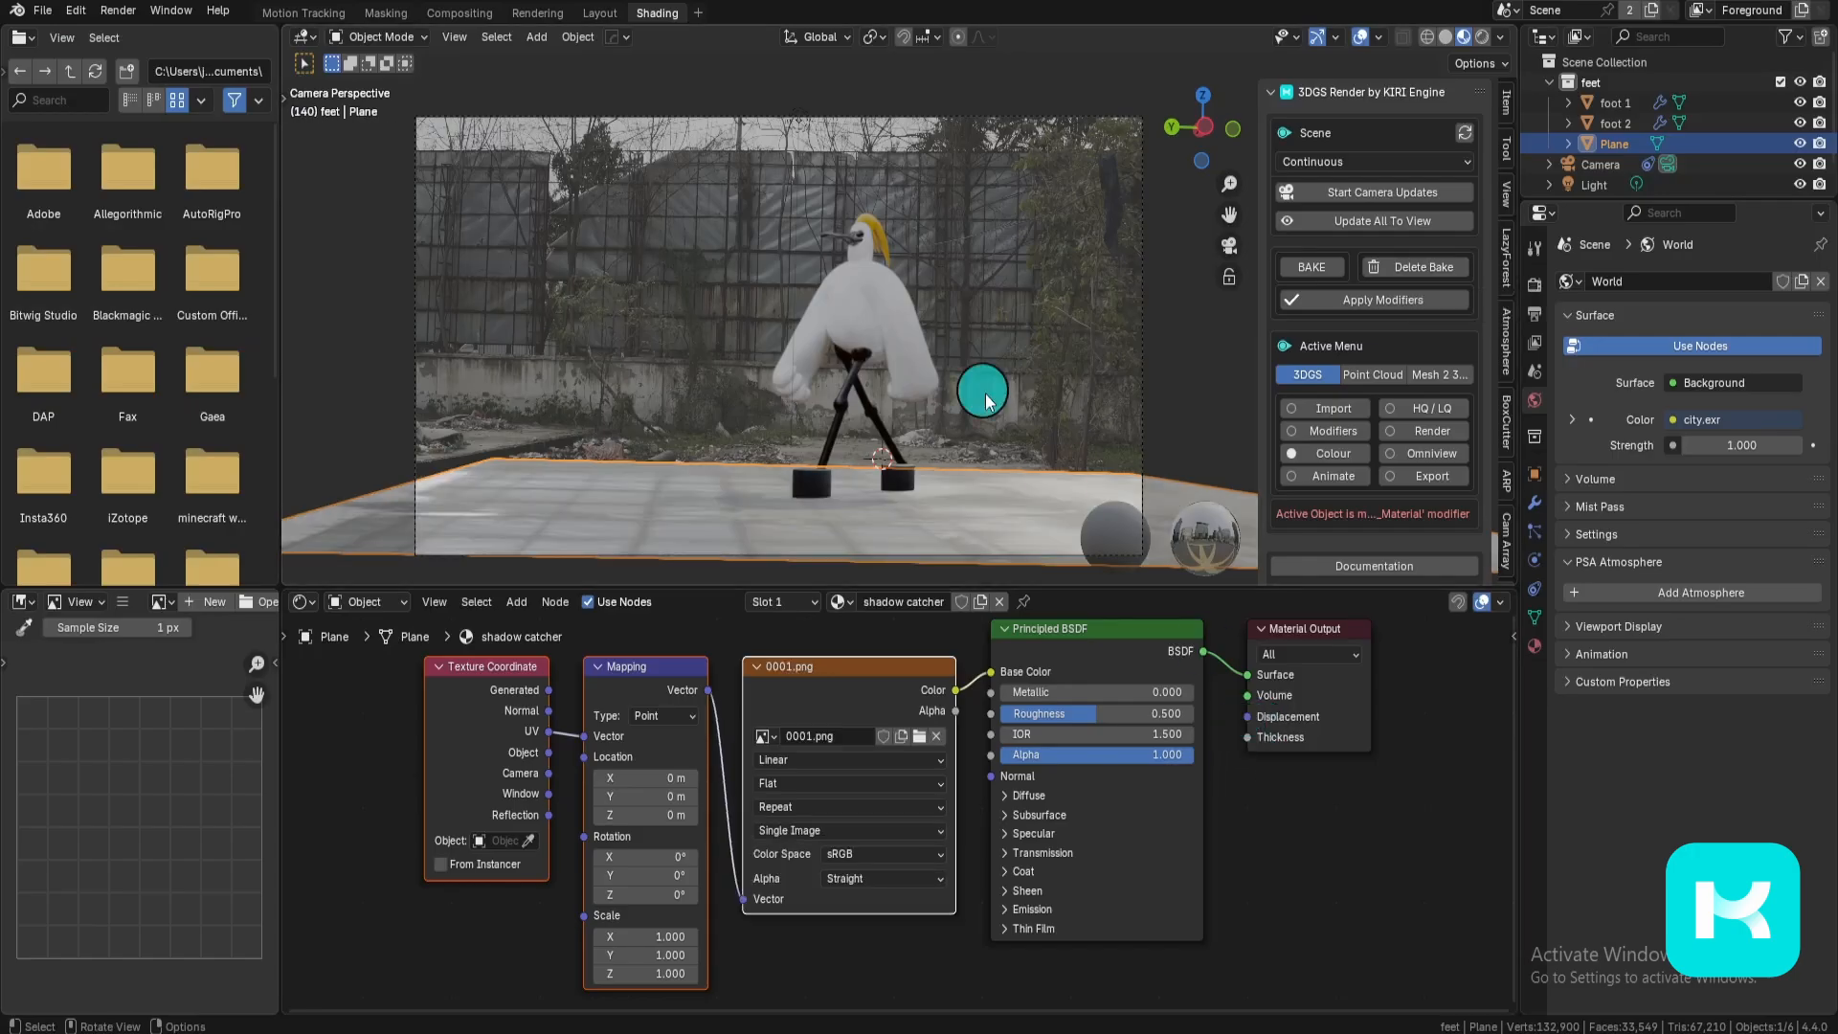
Step: View the textured plane from above and add the UV Editing workspace
{"action": "middle_click_drag", "start_coordinate": [977, 398], "coordinate": [986, 529]}
{"action": "key", "text": "KP_7"}
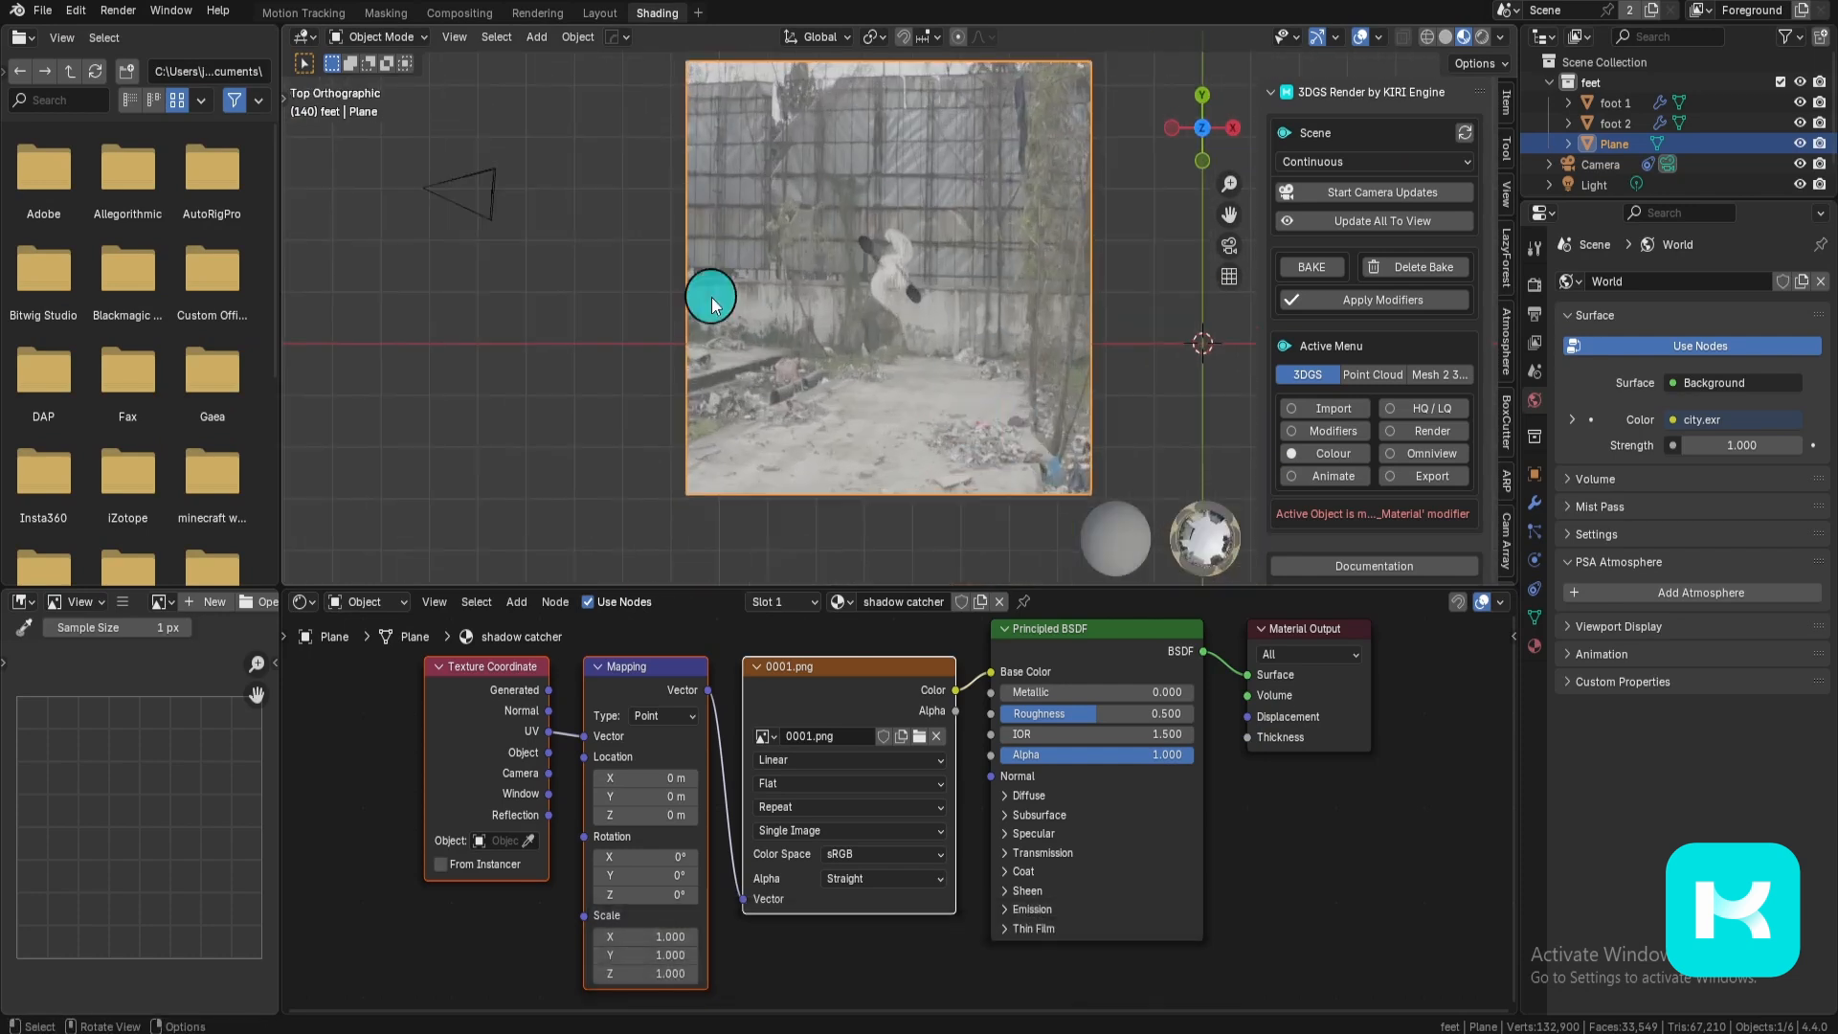
{"action": "middle_click_drag", "start_coordinate": [1014, 296], "coordinate": [990, 265], "text": "shift"}
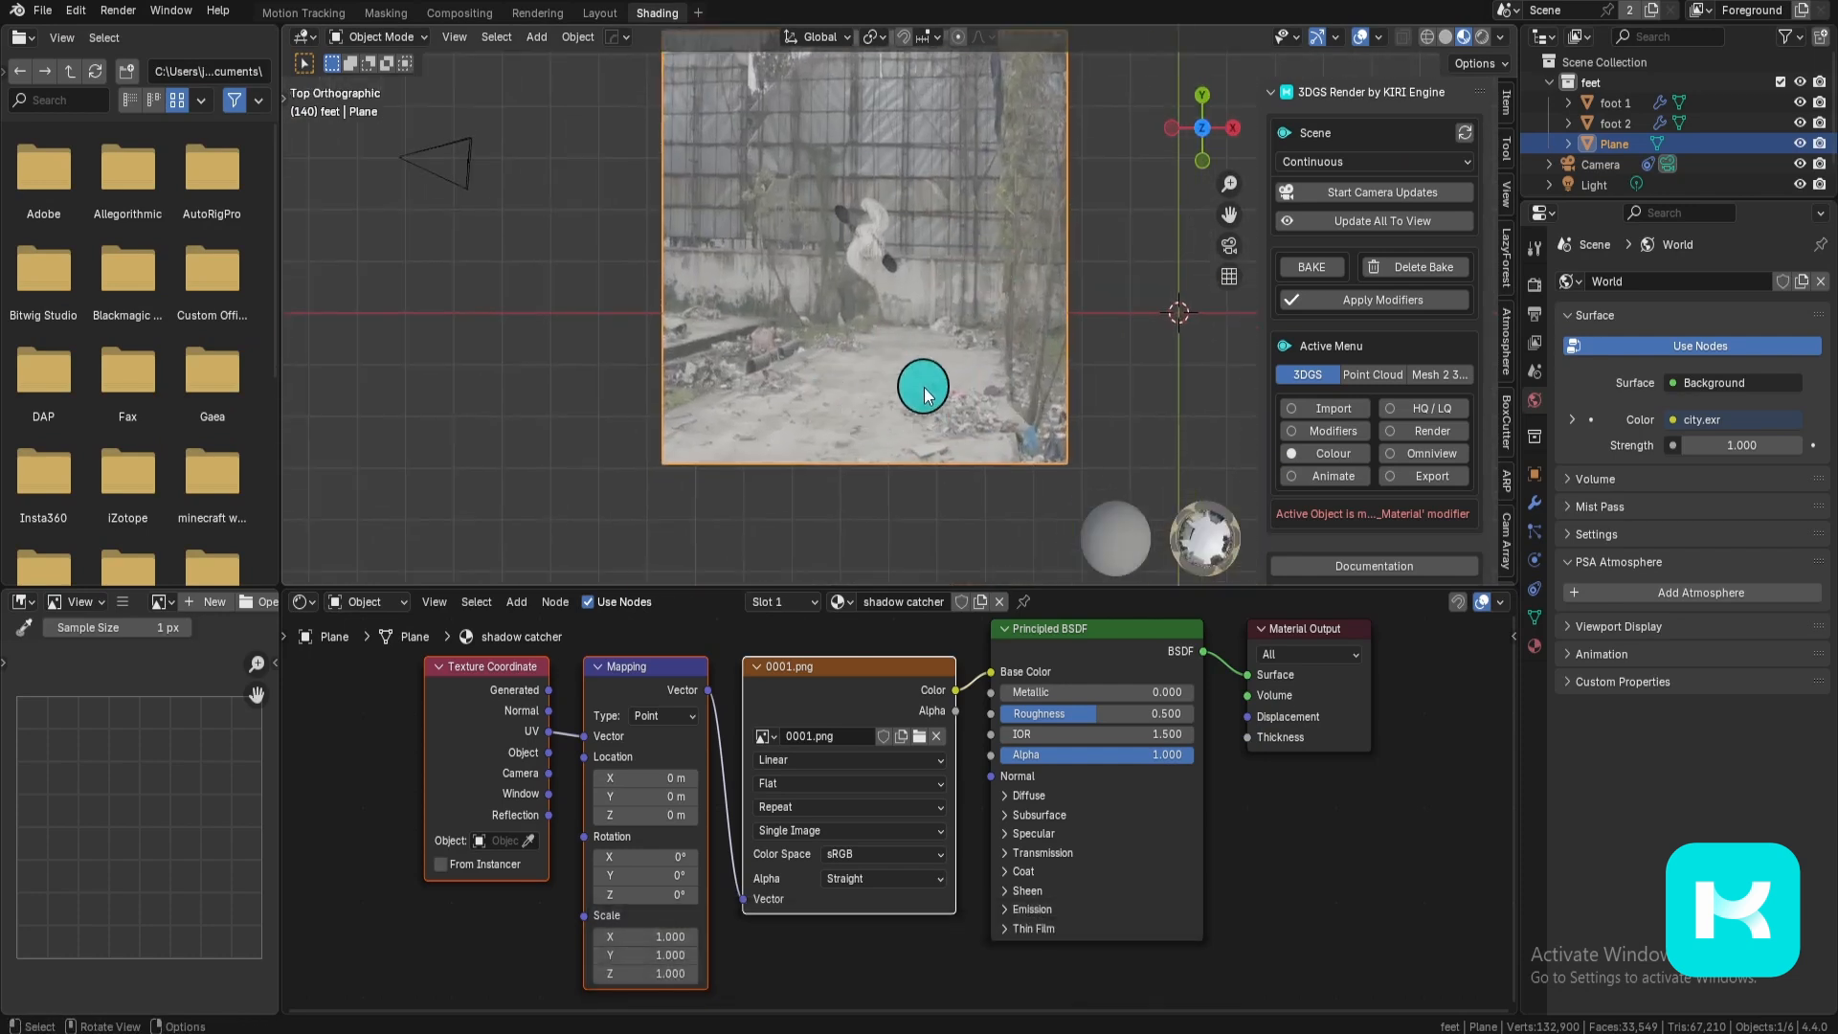
{"action": "left_click", "coordinate": [698, 13]}
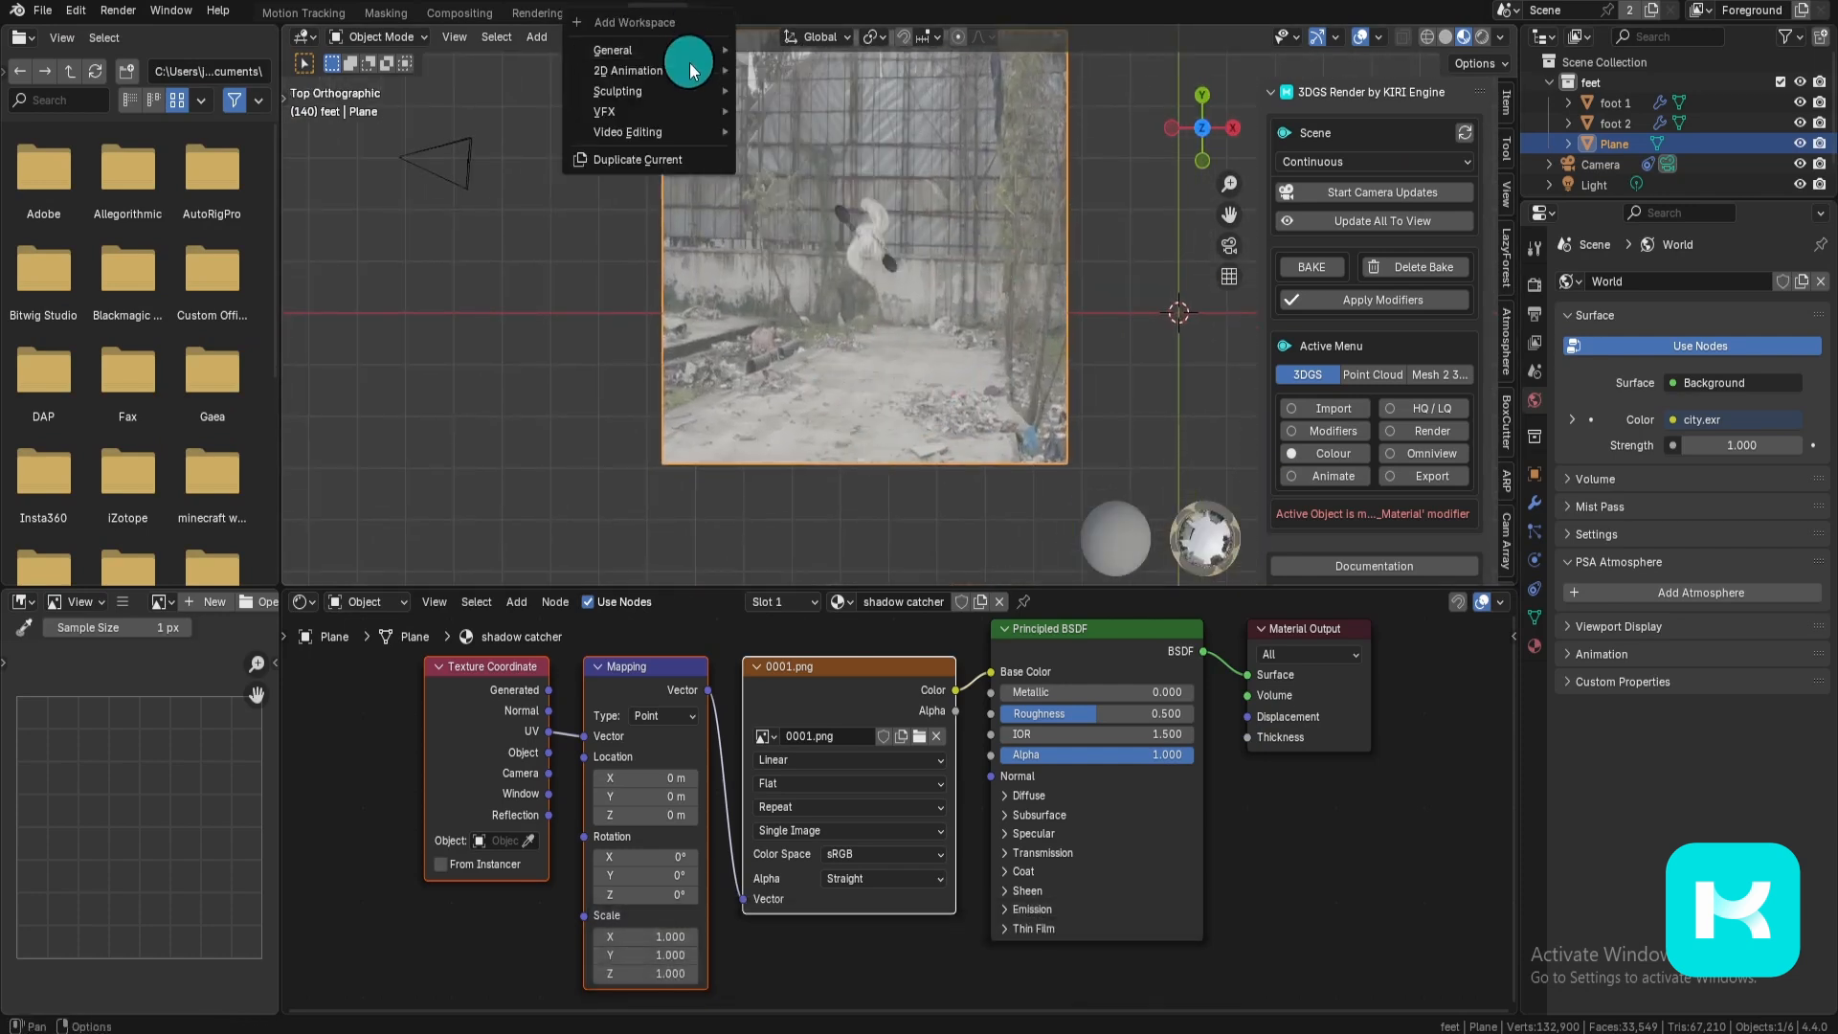
{"action": "mouse_move", "coordinate": [709, 49]}
{"action": "left_click", "coordinate": [836, 254]}
Step: Scale down the ground plane's whole UV face and move it over the concrete ground area in the lower part of the 0001.png image
{"action": "key", "text": "a"}
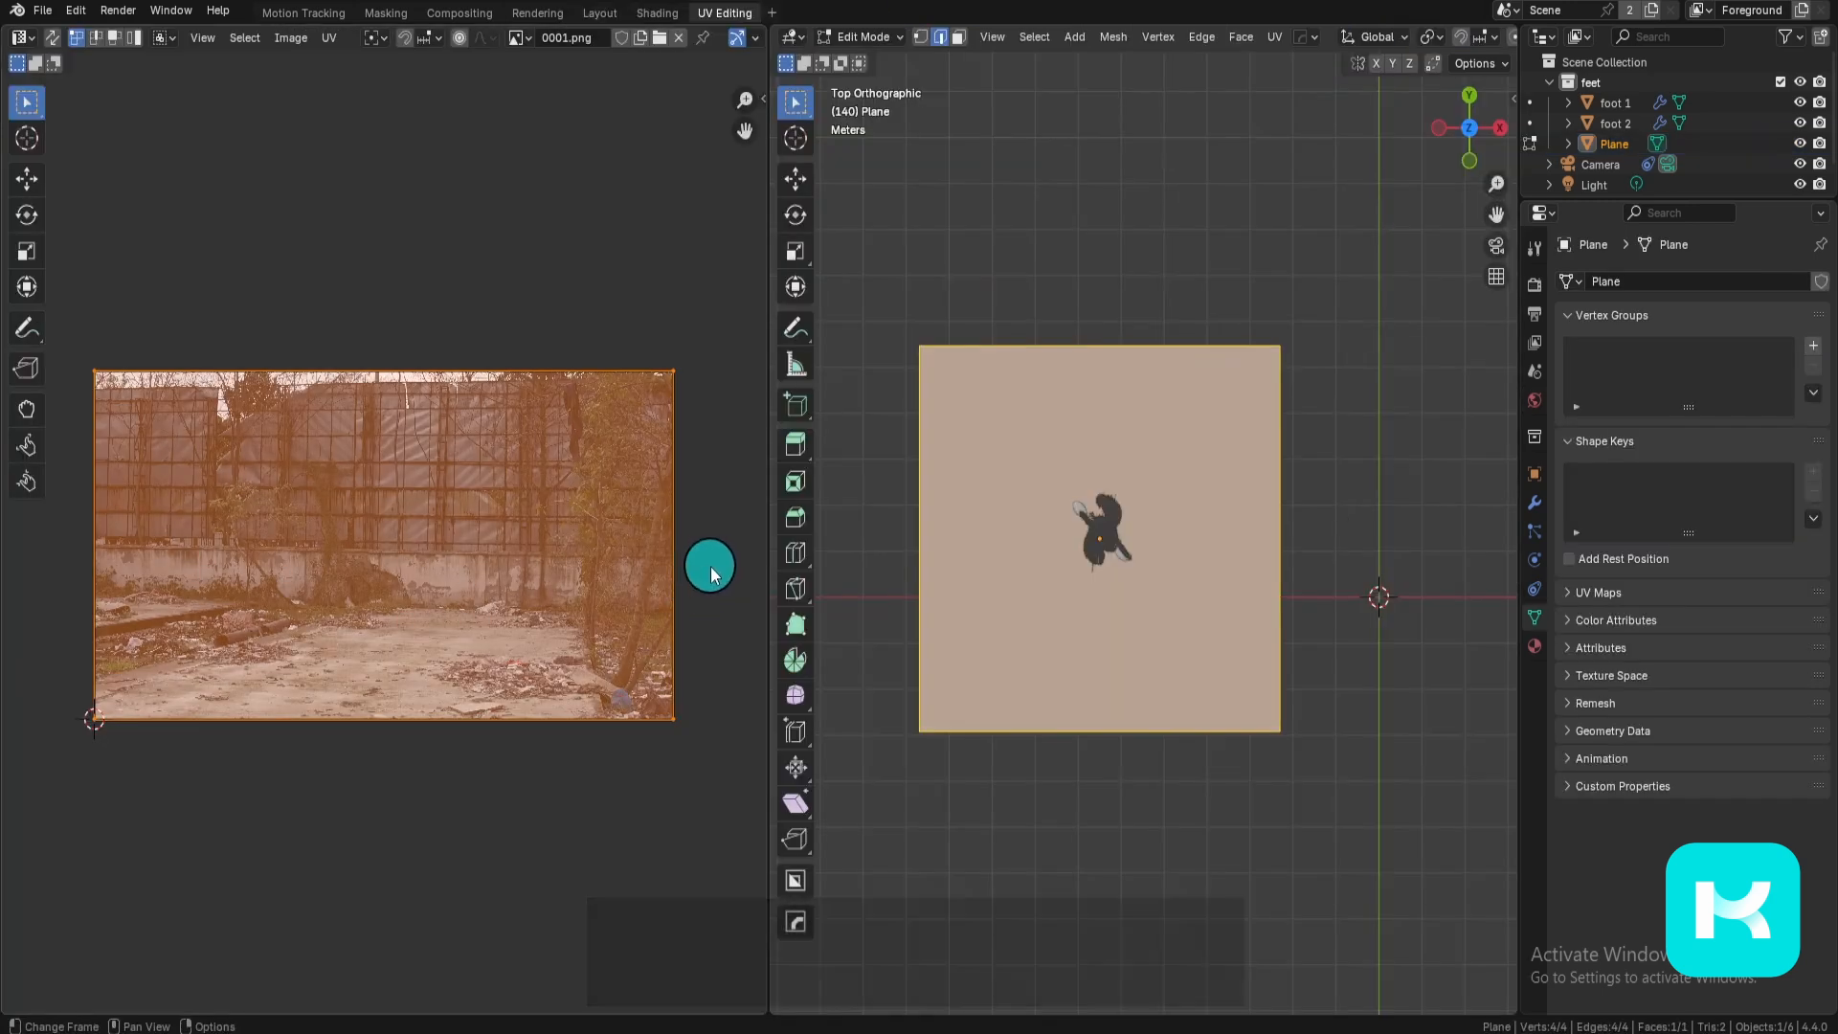
{"action": "key", "text": "s"}
{"action": "left_click", "coordinate": [486, 544]}
{"action": "key", "text": "g"}
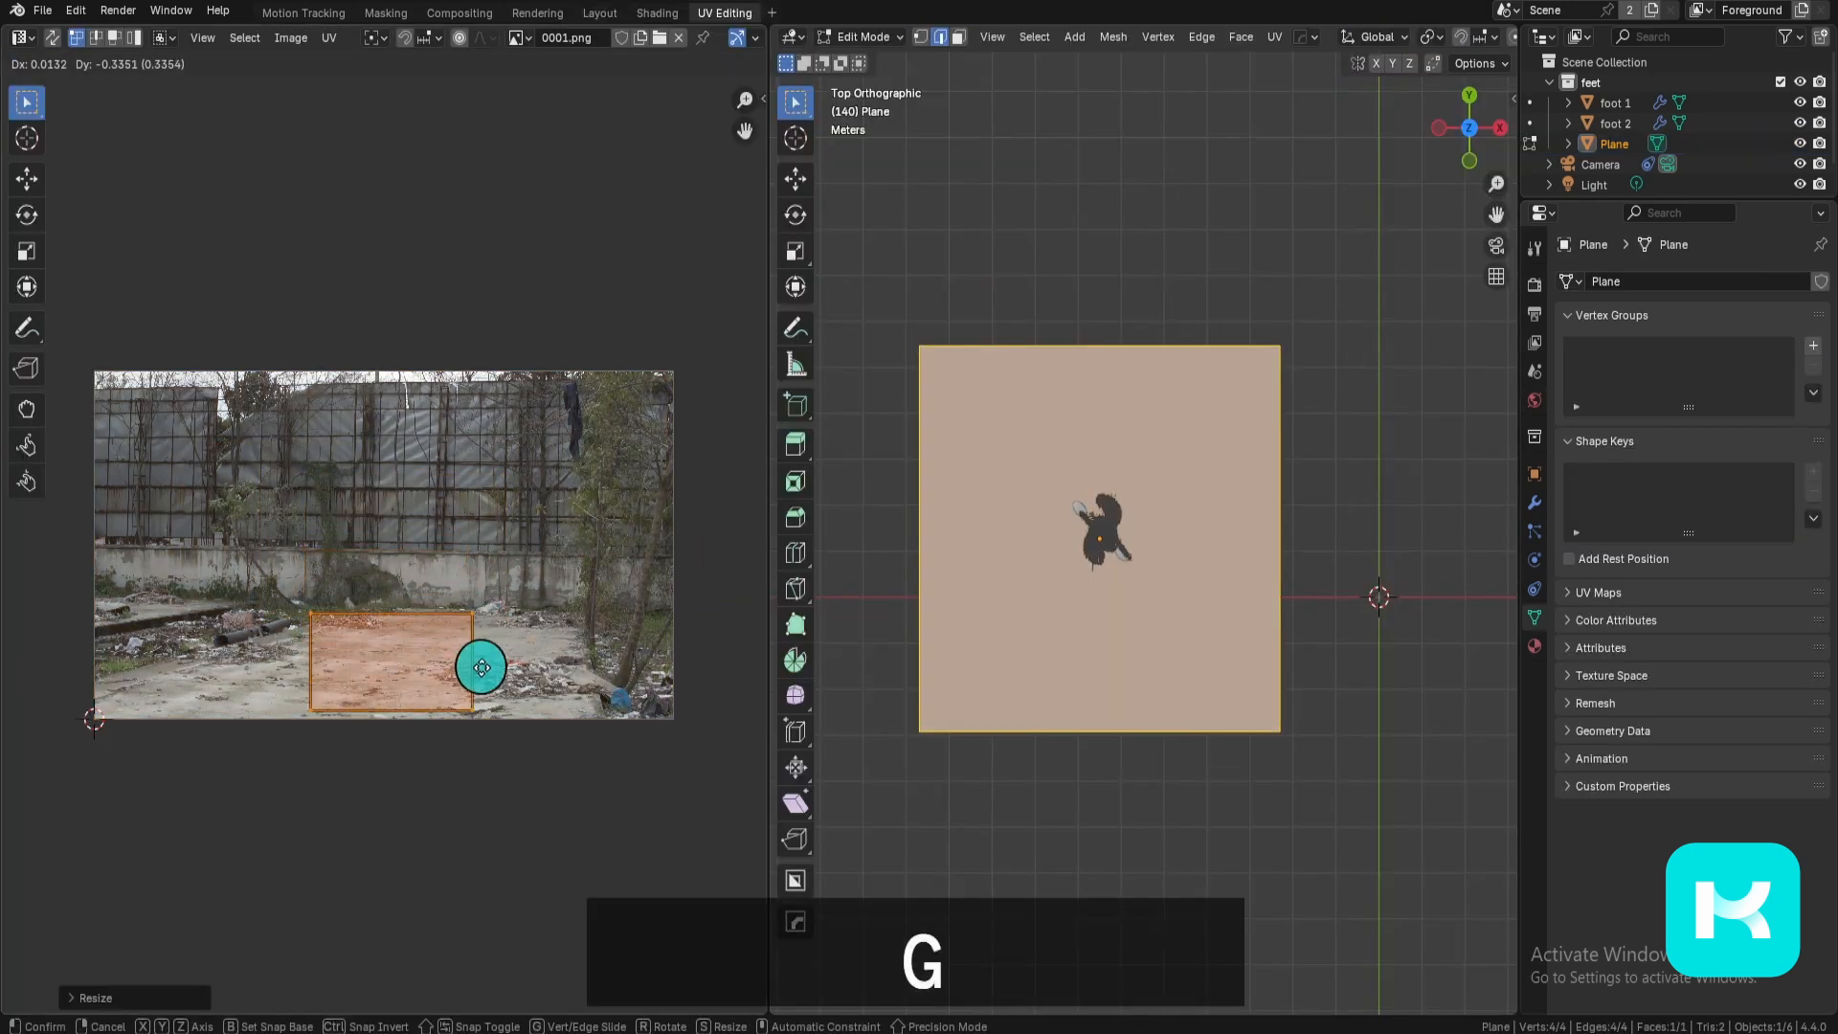
{"action": "left_click", "coordinate": [551, 666]}
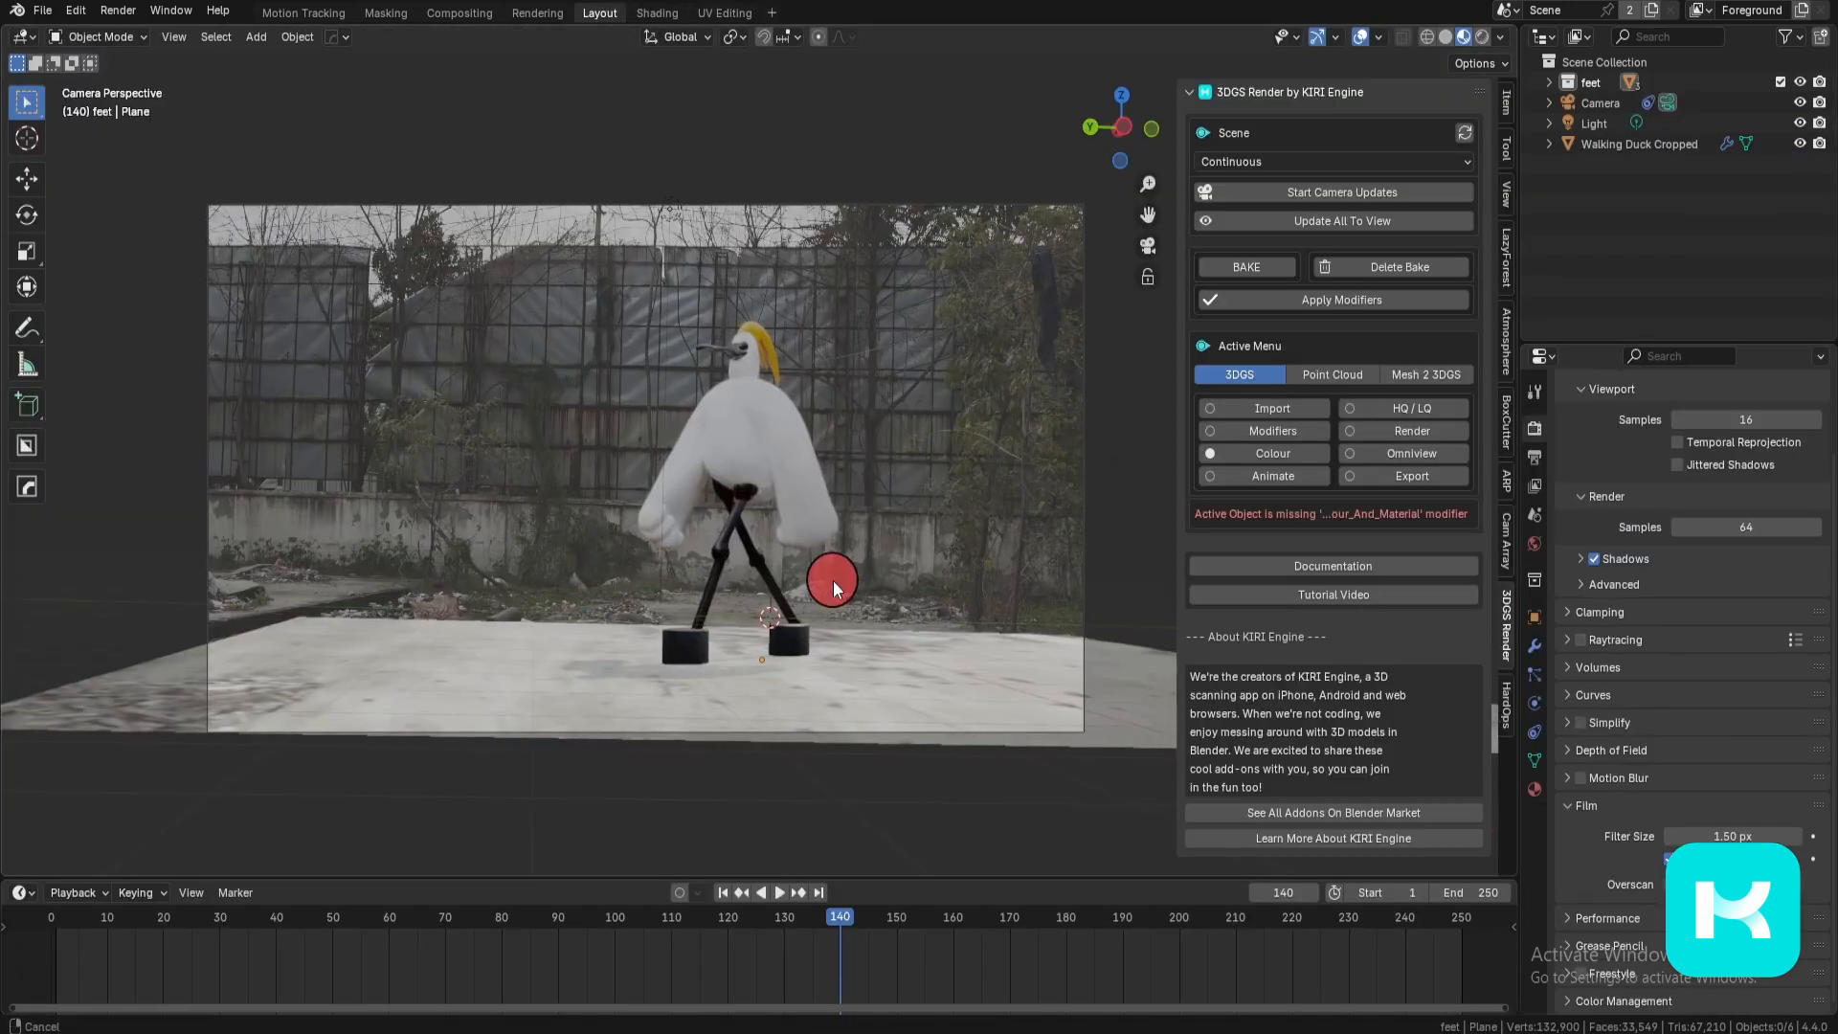
Step: Inspect the textured ground plane and the shadows around the duck's feet in an enlarged camera view
{"action": "key", "text": "ctrl+space"}
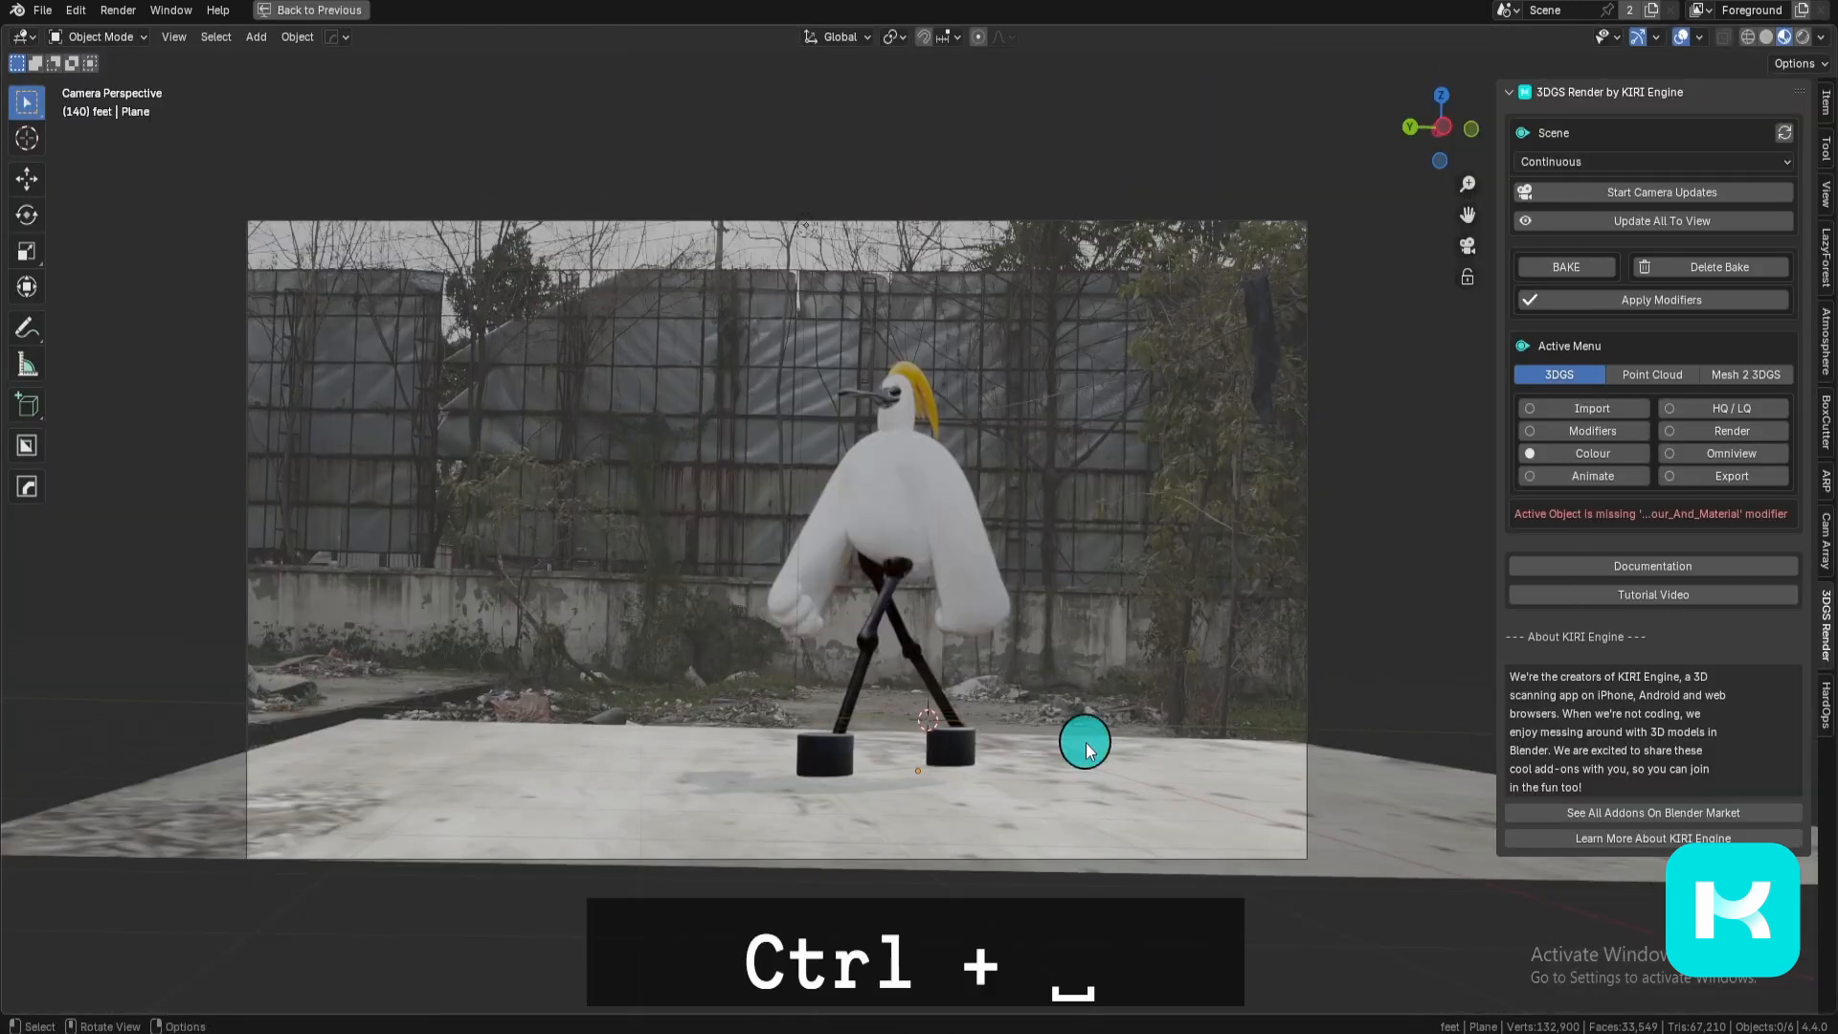
{"action": "middle_click_drag", "start_coordinate": [1091, 731], "coordinate": [1077, 646]}
{"action": "scroll", "coordinate": [1076, 646], "scroll_direction": "up", "scroll_amount": 2}
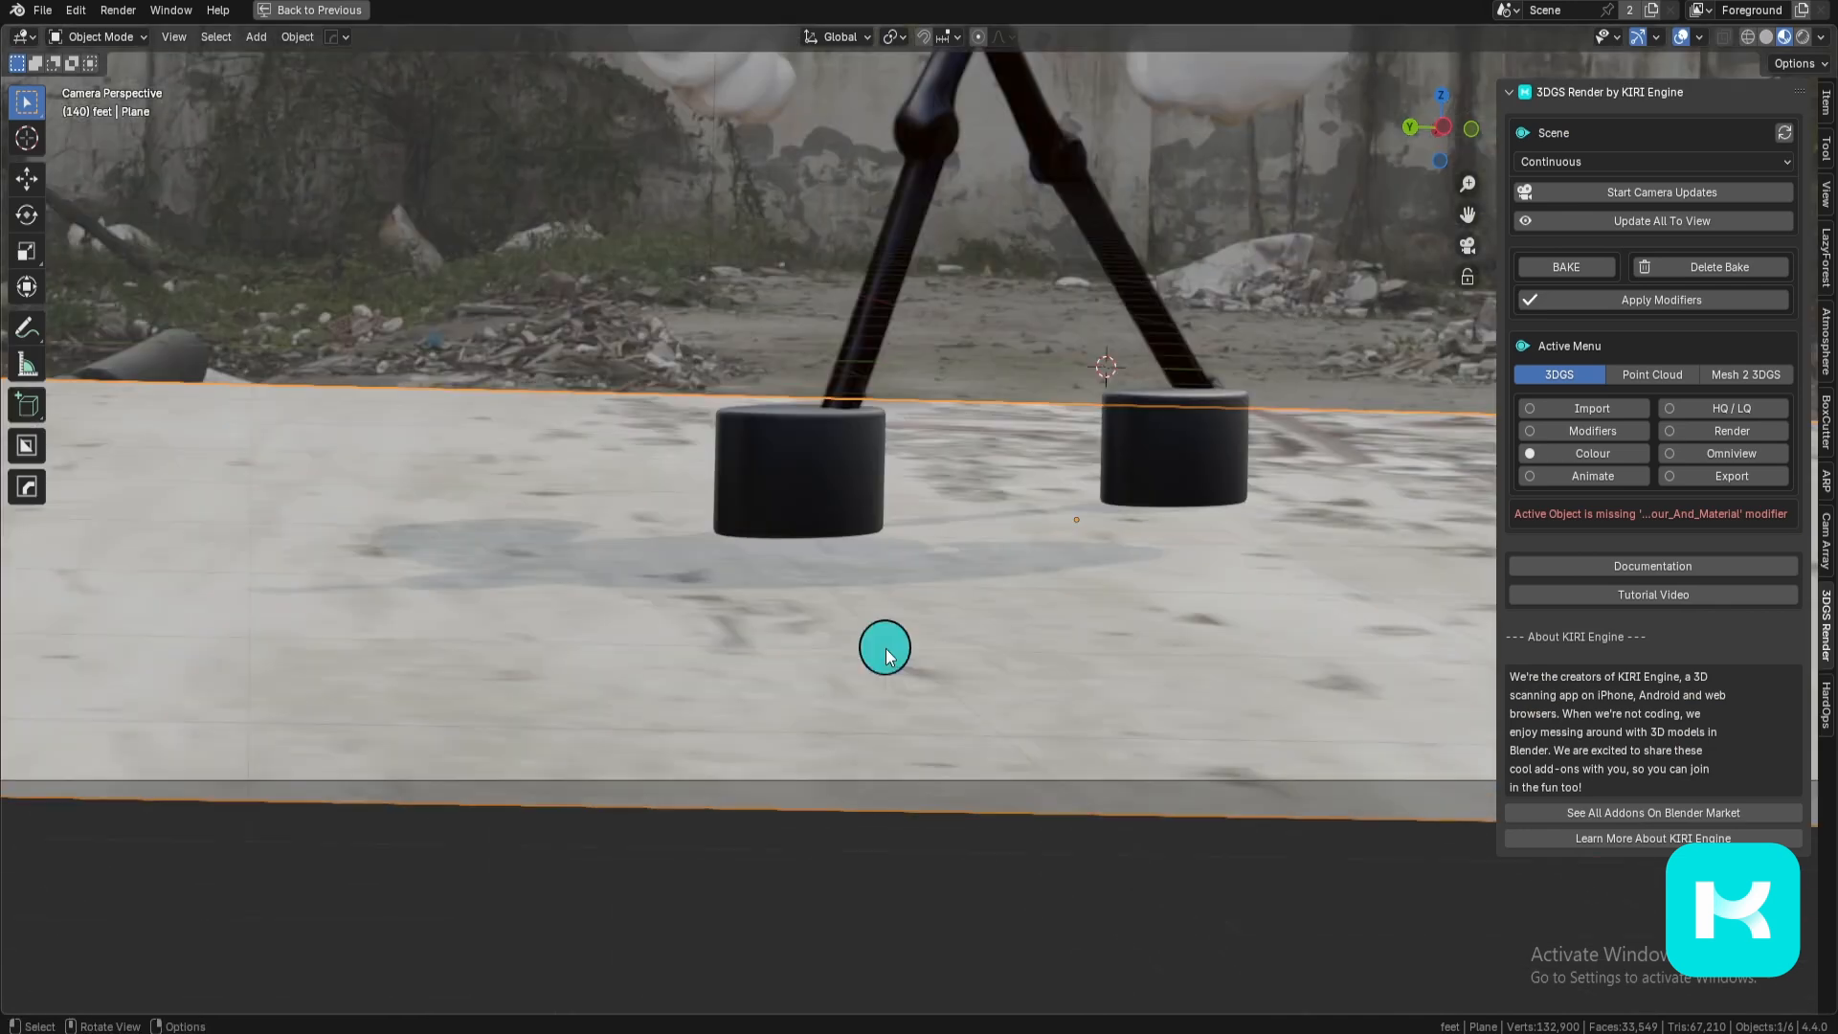
{"action": "scroll", "coordinate": [551, 575], "scroll_direction": "down", "scroll_amount": 4}
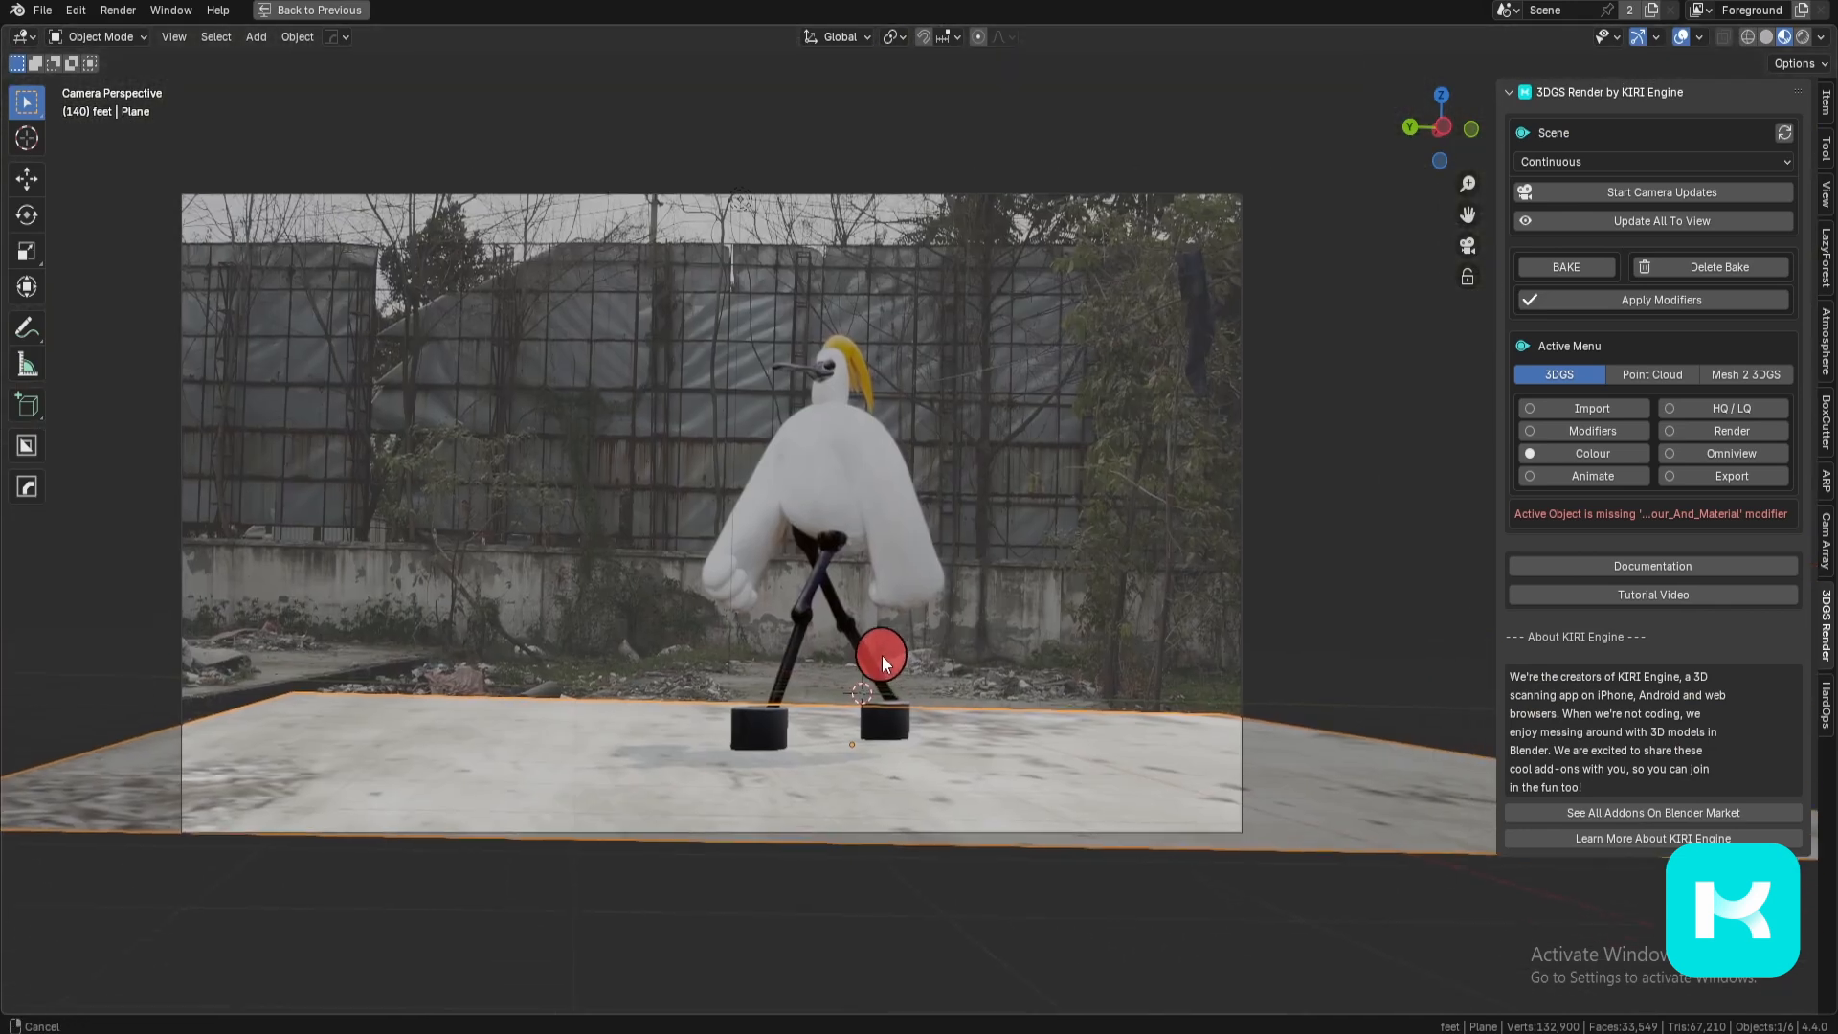
{"action": "key", "text": "g"}
{"action": "left_click", "coordinate": [931, 730]}
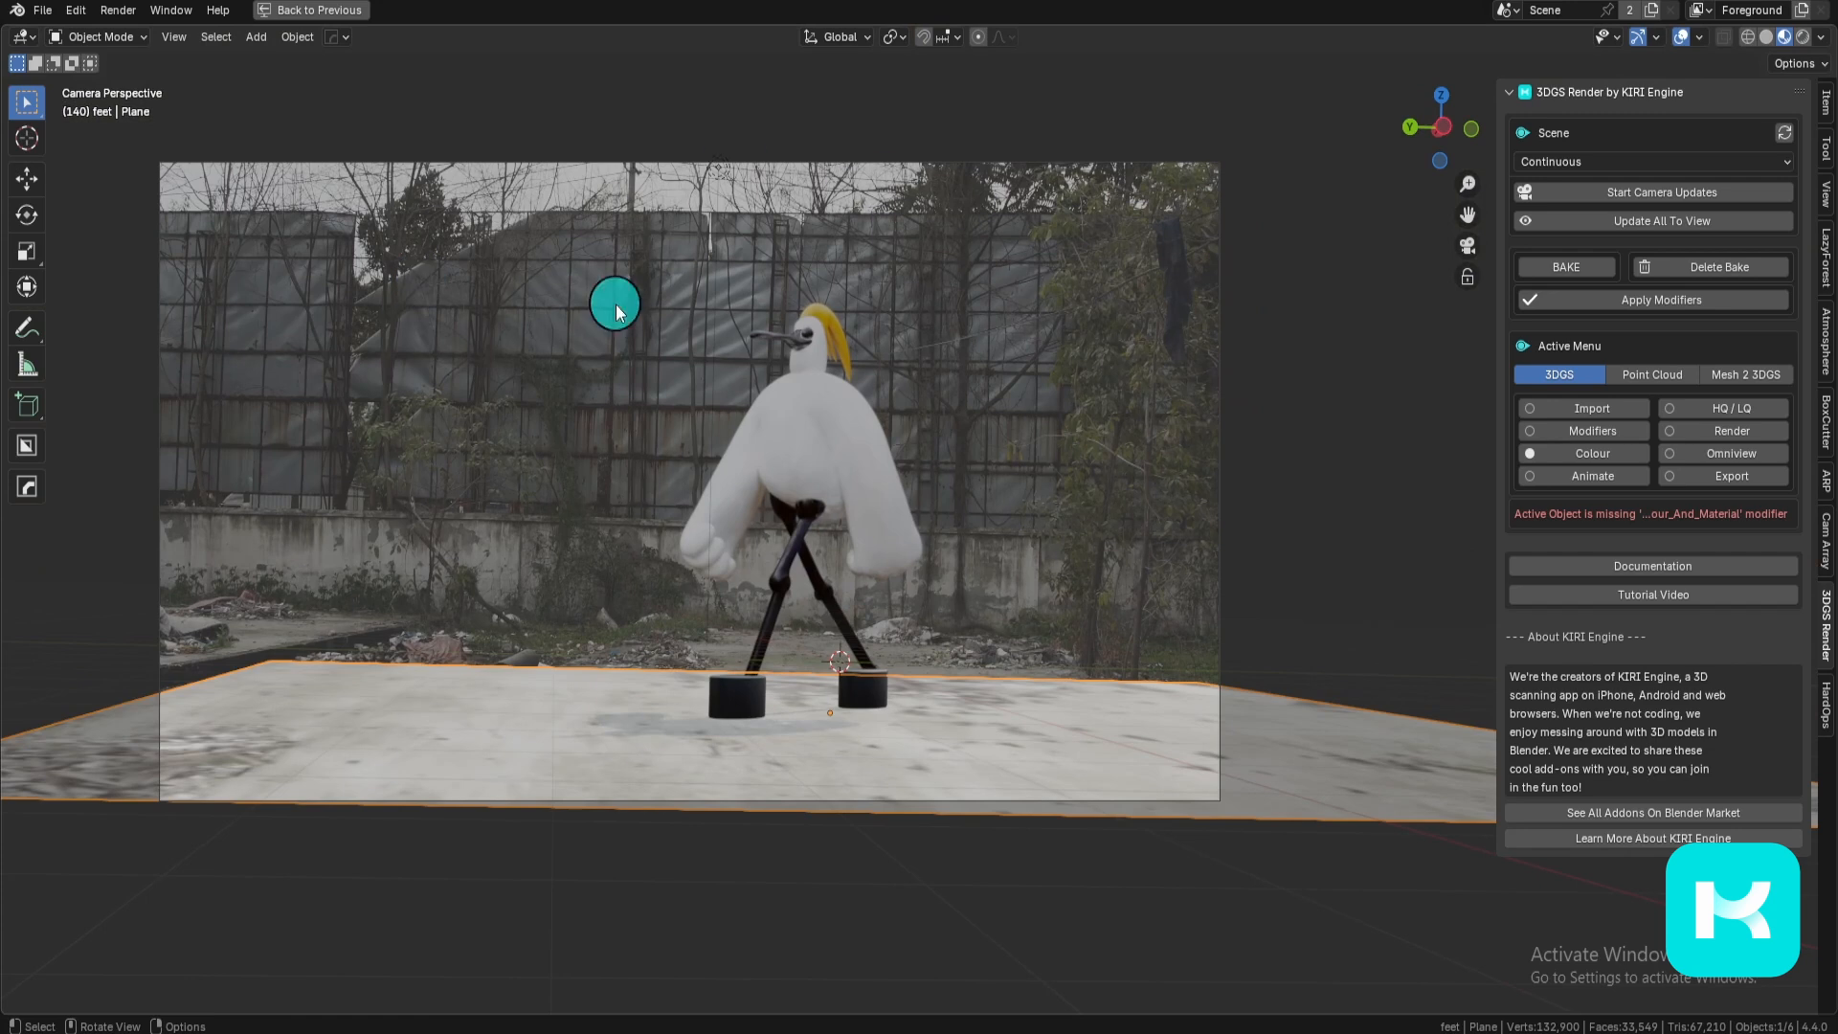
{"action": "key", "text": "ctrl+space"}
Step: Switch the render engine to Cycles, enable Shadow Catcher for the ground plane, and examine the shadows at the feet up close
{"action": "left_click", "coordinate": [1773, 426]}
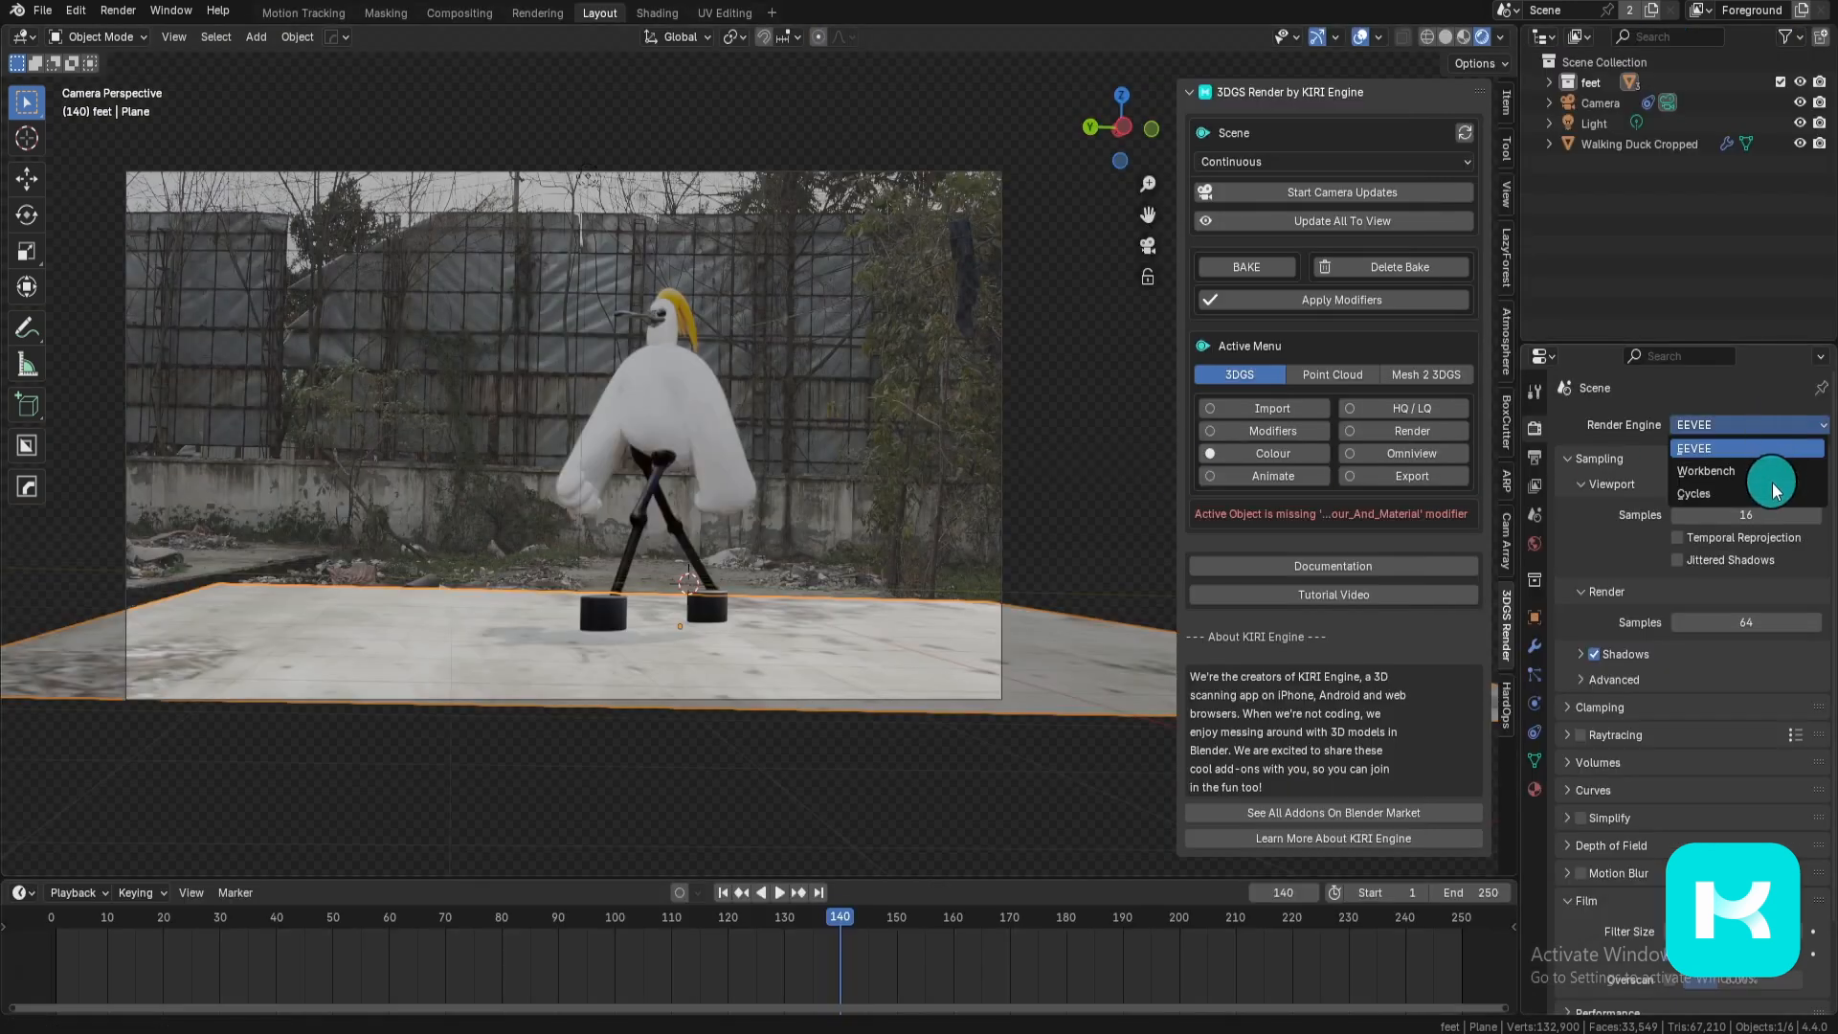
{"action": "left_click", "coordinate": [1700, 493]}
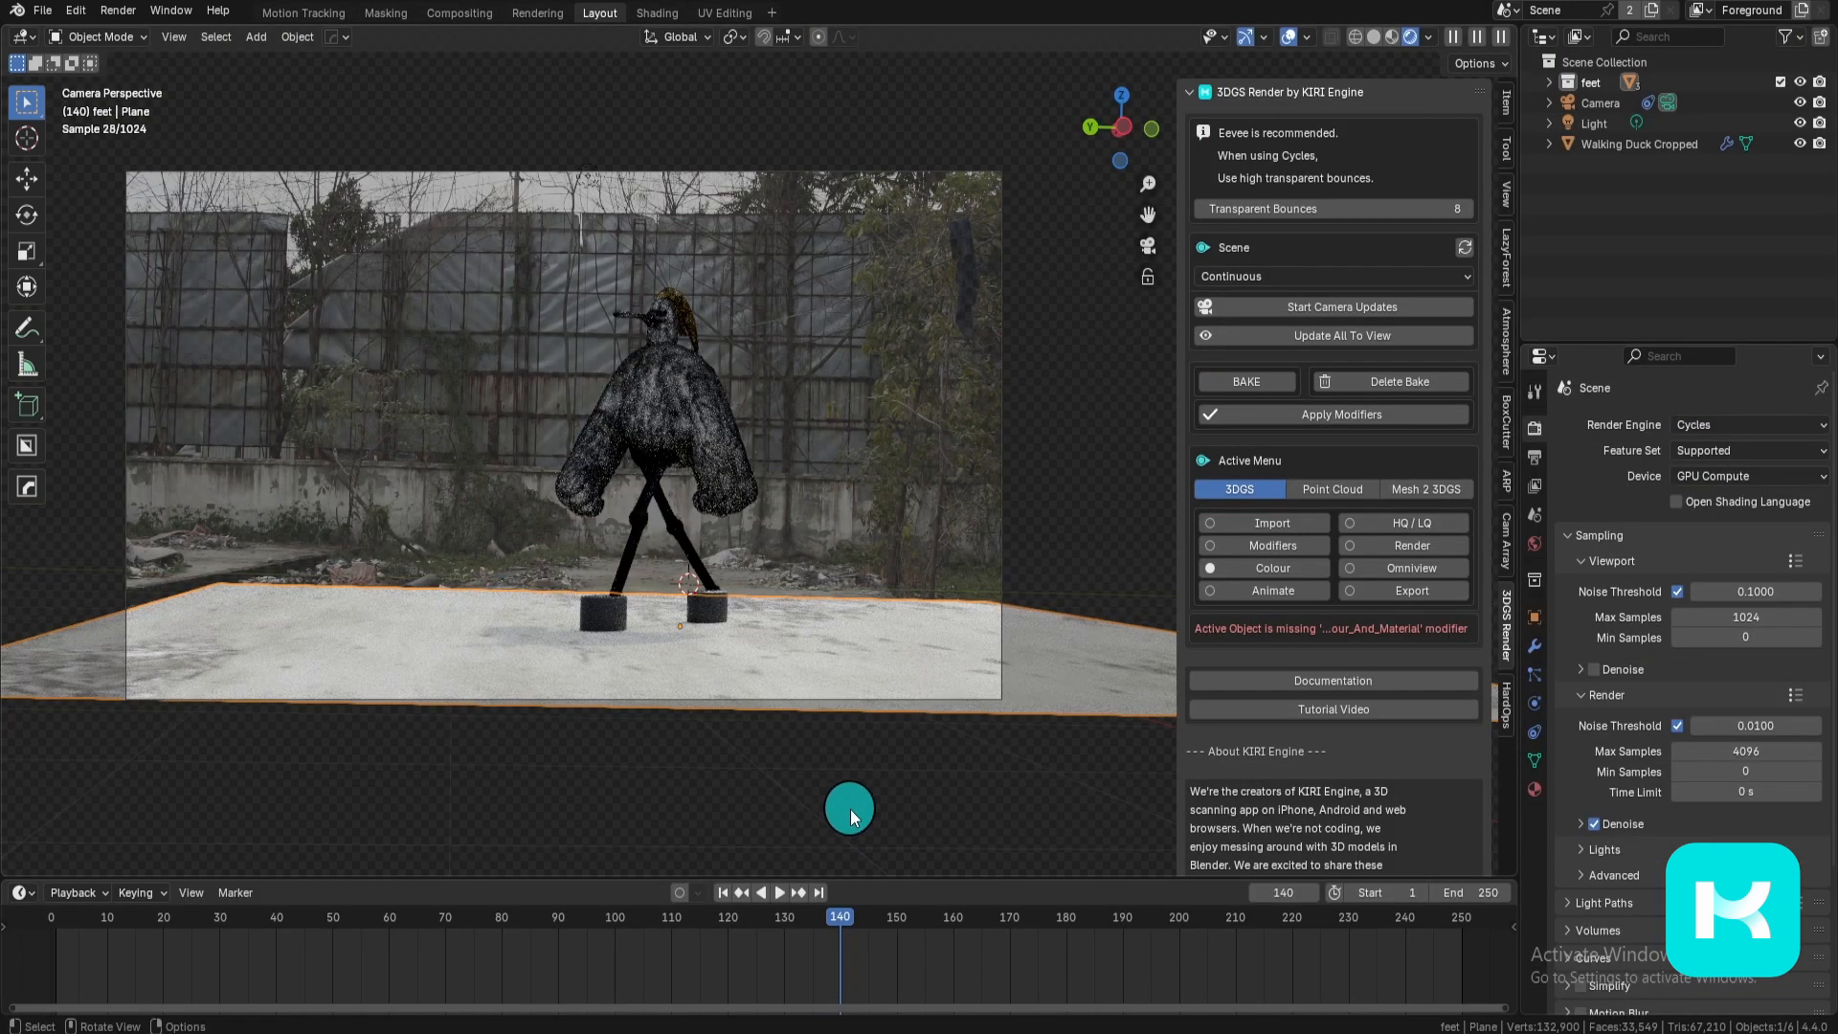
{"action": "left_click", "coordinate": [1535, 616]}
{"action": "left_click", "coordinate": [1628, 891]}
{"action": "scroll", "coordinate": [1628, 861], "scroll_direction": "down", "scroll_amount": 5}
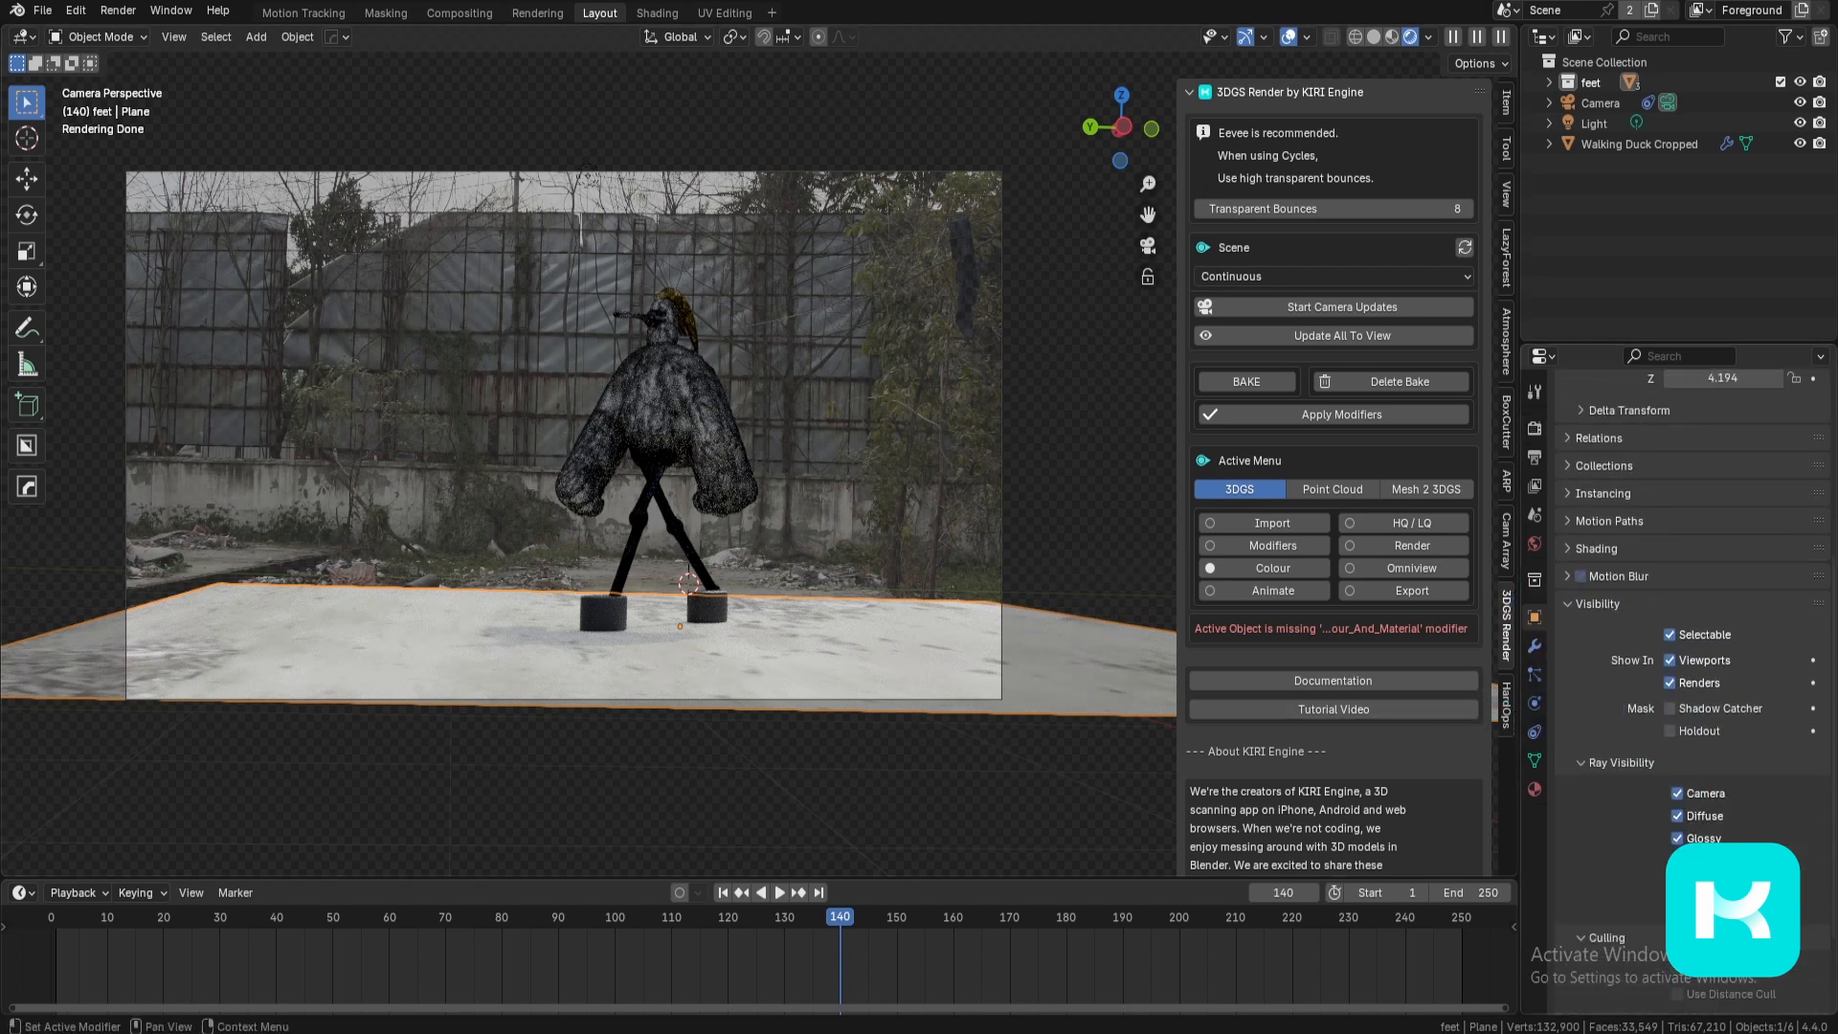
{"action": "scroll", "coordinate": [820, 747], "scroll_direction": "up", "scroll_amount": 6}
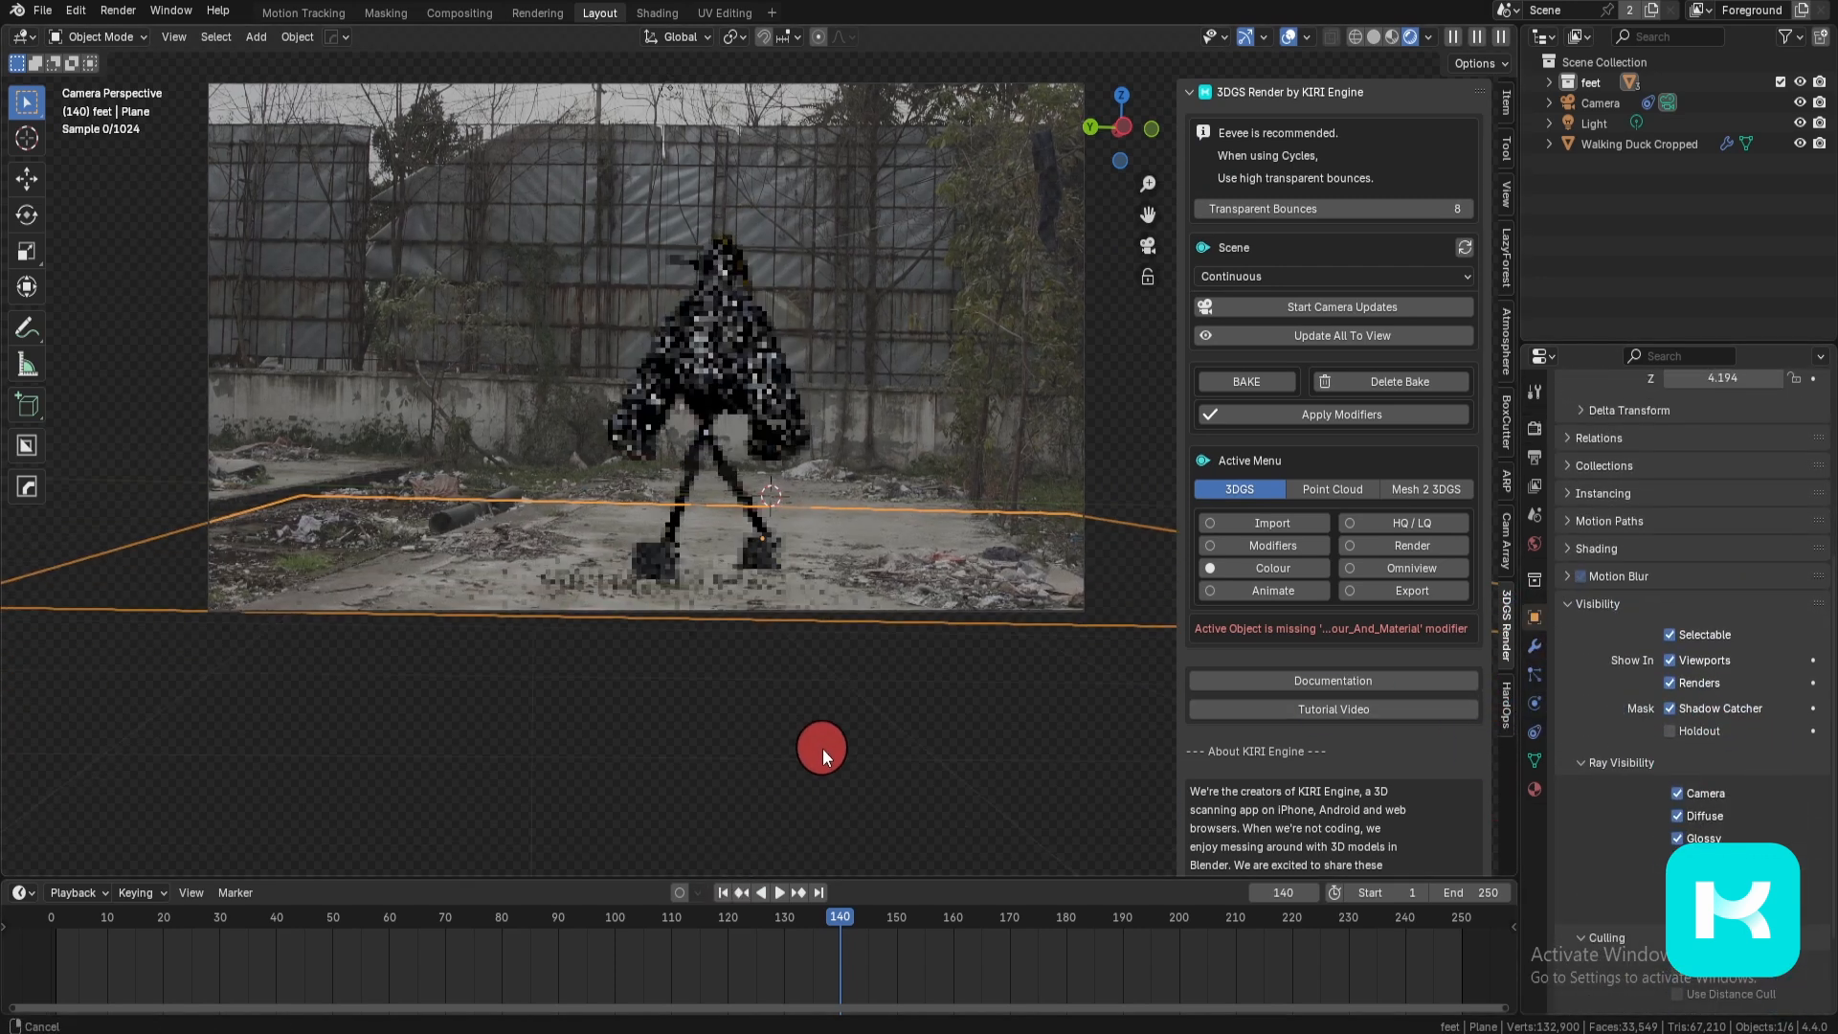
{"action": "scroll", "coordinate": [878, 720], "scroll_direction": "up", "scroll_amount": 3}
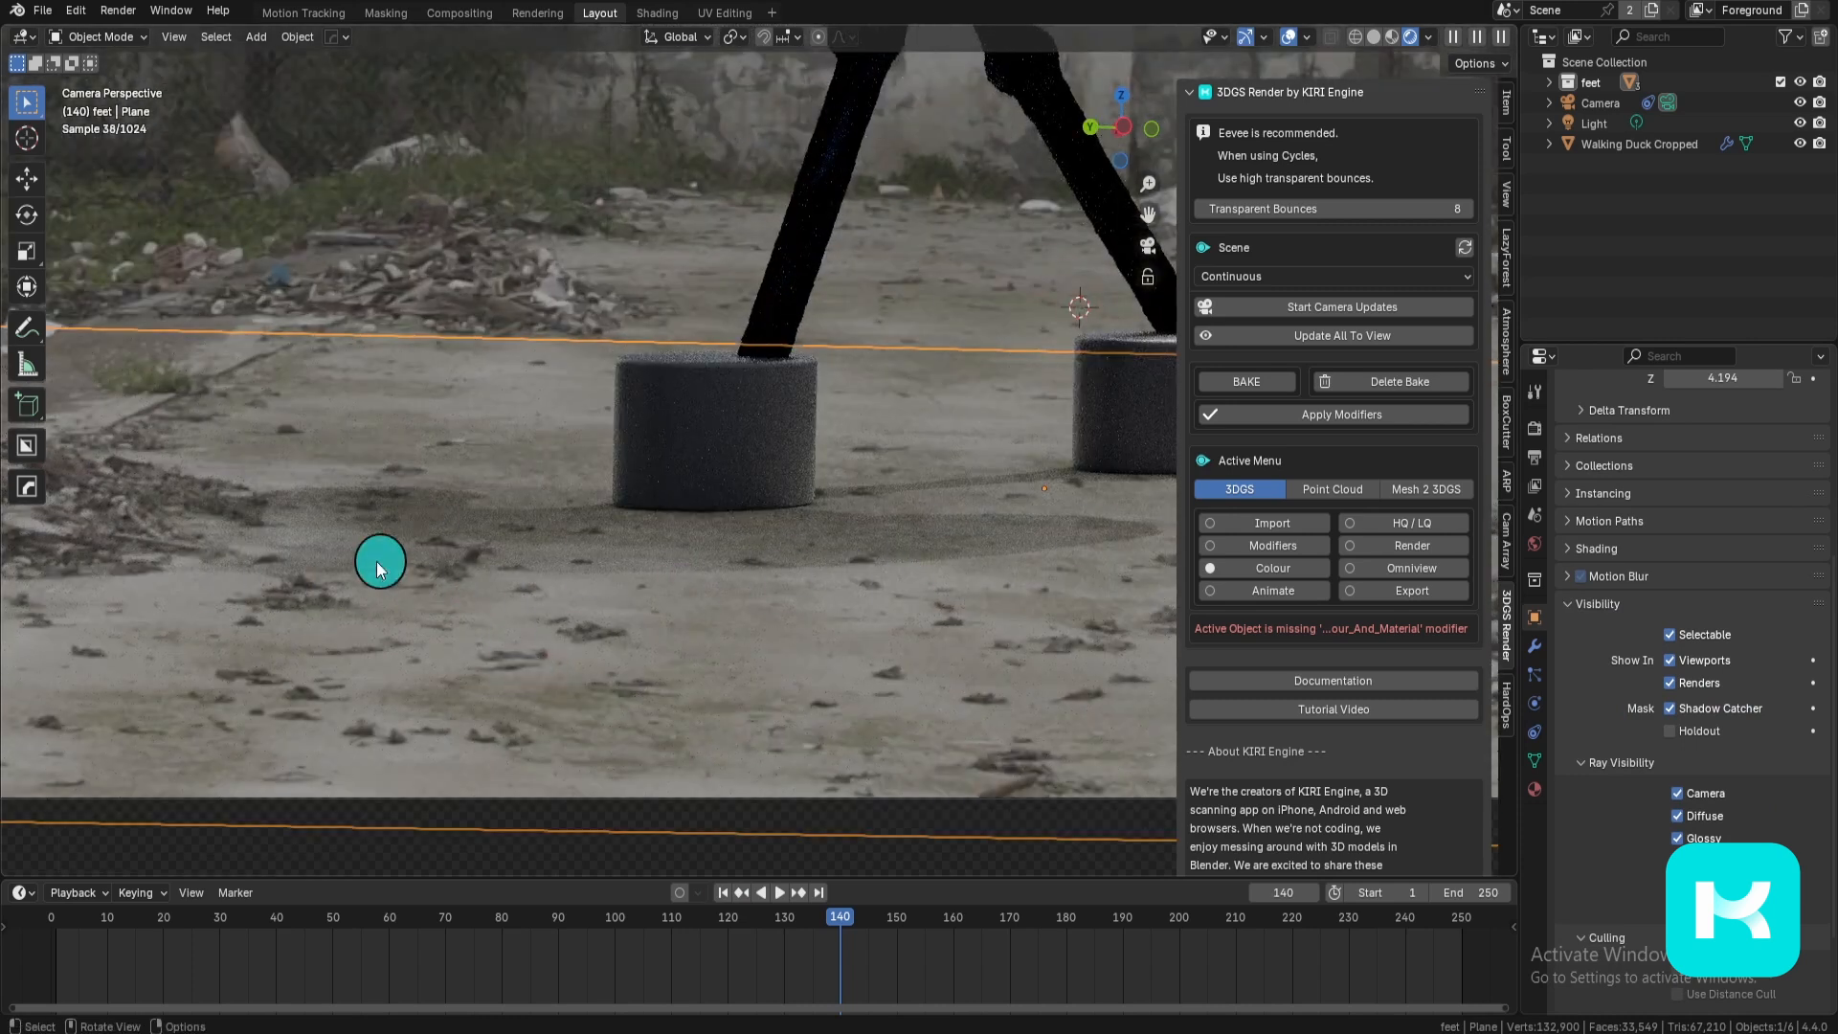
Step: Select the walking duck splat and switch the scene's render engine from Cycles to EEVEE
{"action": "scroll", "coordinate": [743, 515], "scroll_direction": "down", "scroll_amount": 8}
{"action": "left_click", "coordinate": [737, 469]}
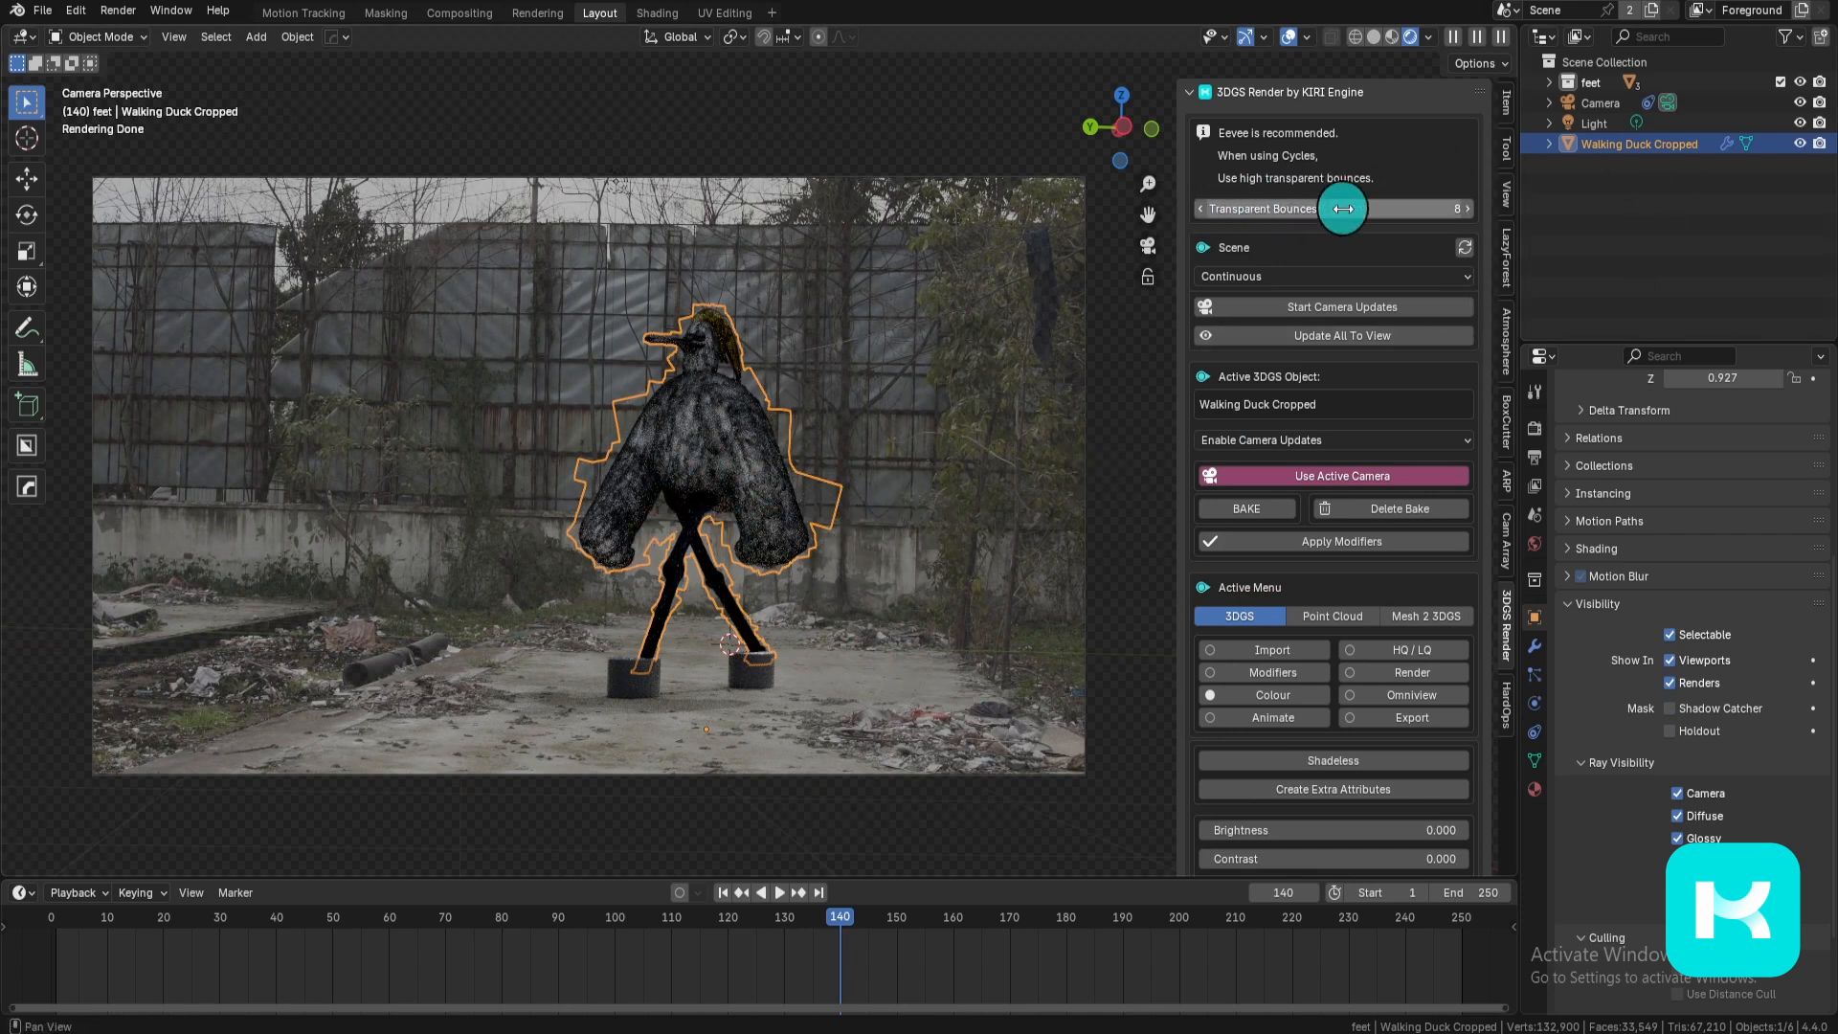
{"action": "left_click_drag", "start_coordinate": [1294, 211], "coordinate": [1427, 212]}
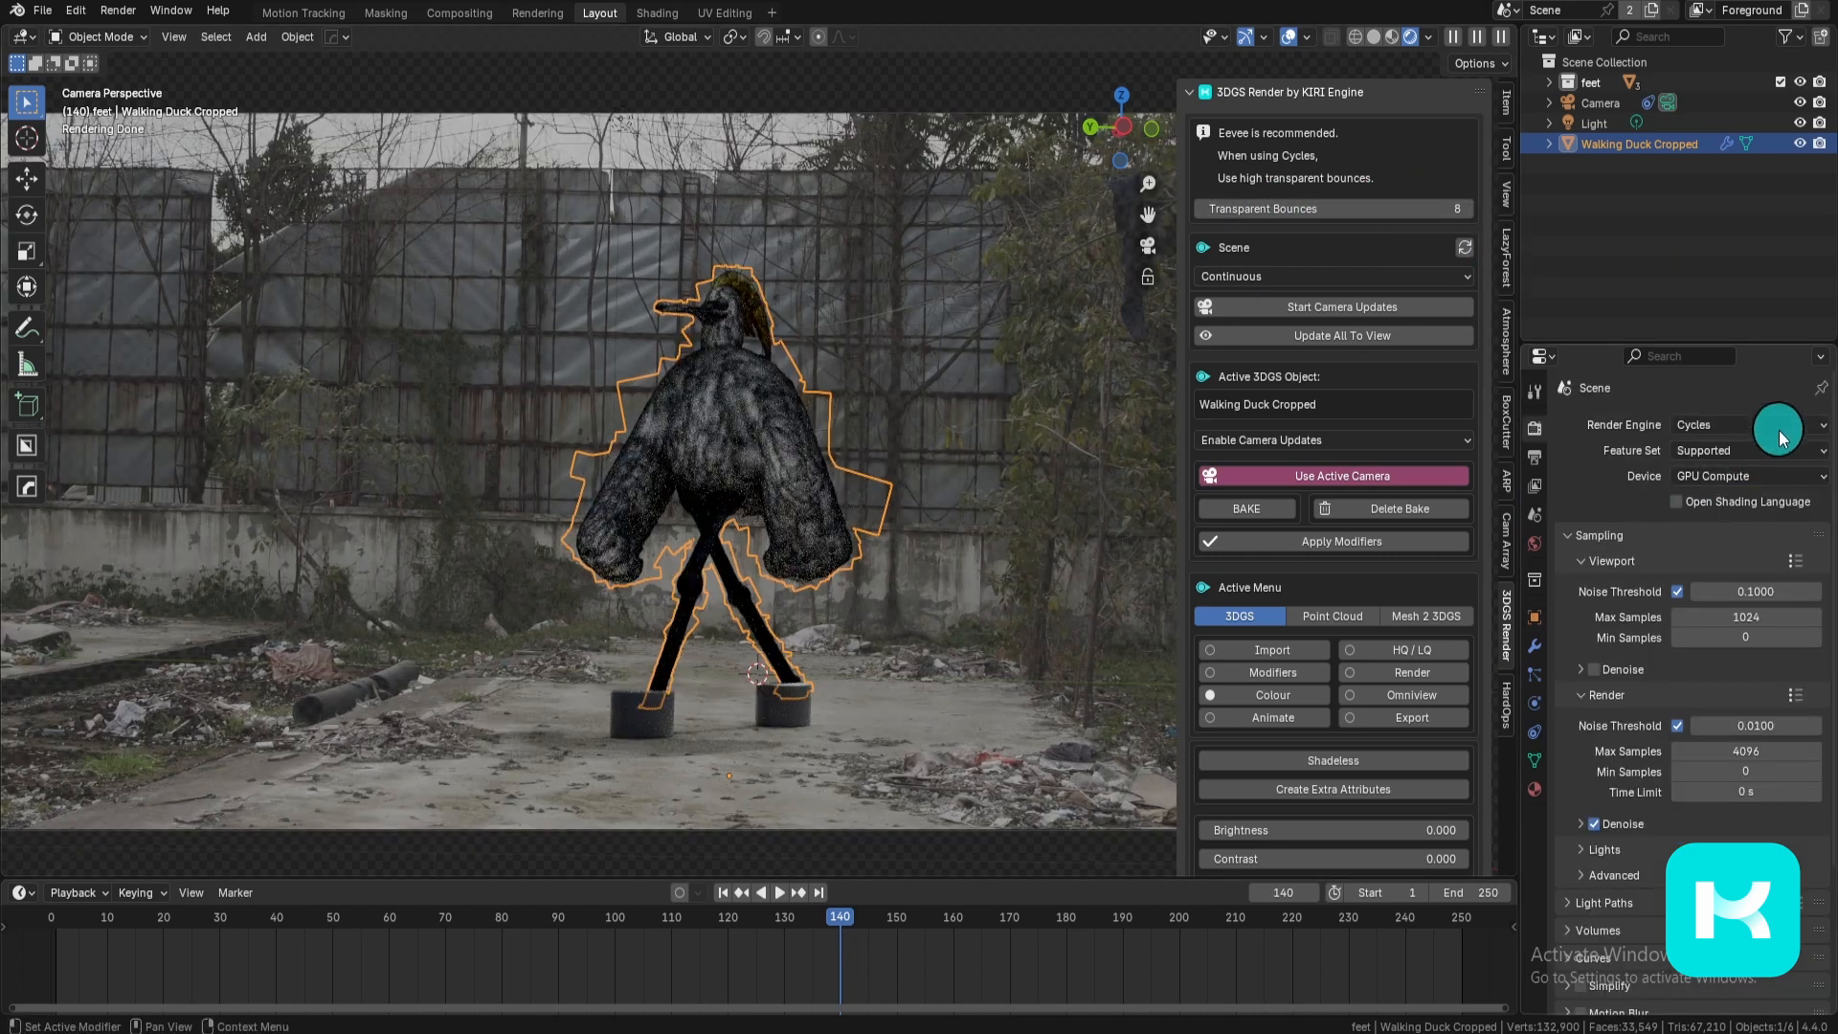
{"action": "left_click", "coordinate": [1777, 424]}
{"action": "left_click", "coordinate": [1720, 450]}
{"action": "scroll", "coordinate": [862, 517], "scroll_direction": "up", "scroll_amount": 5}
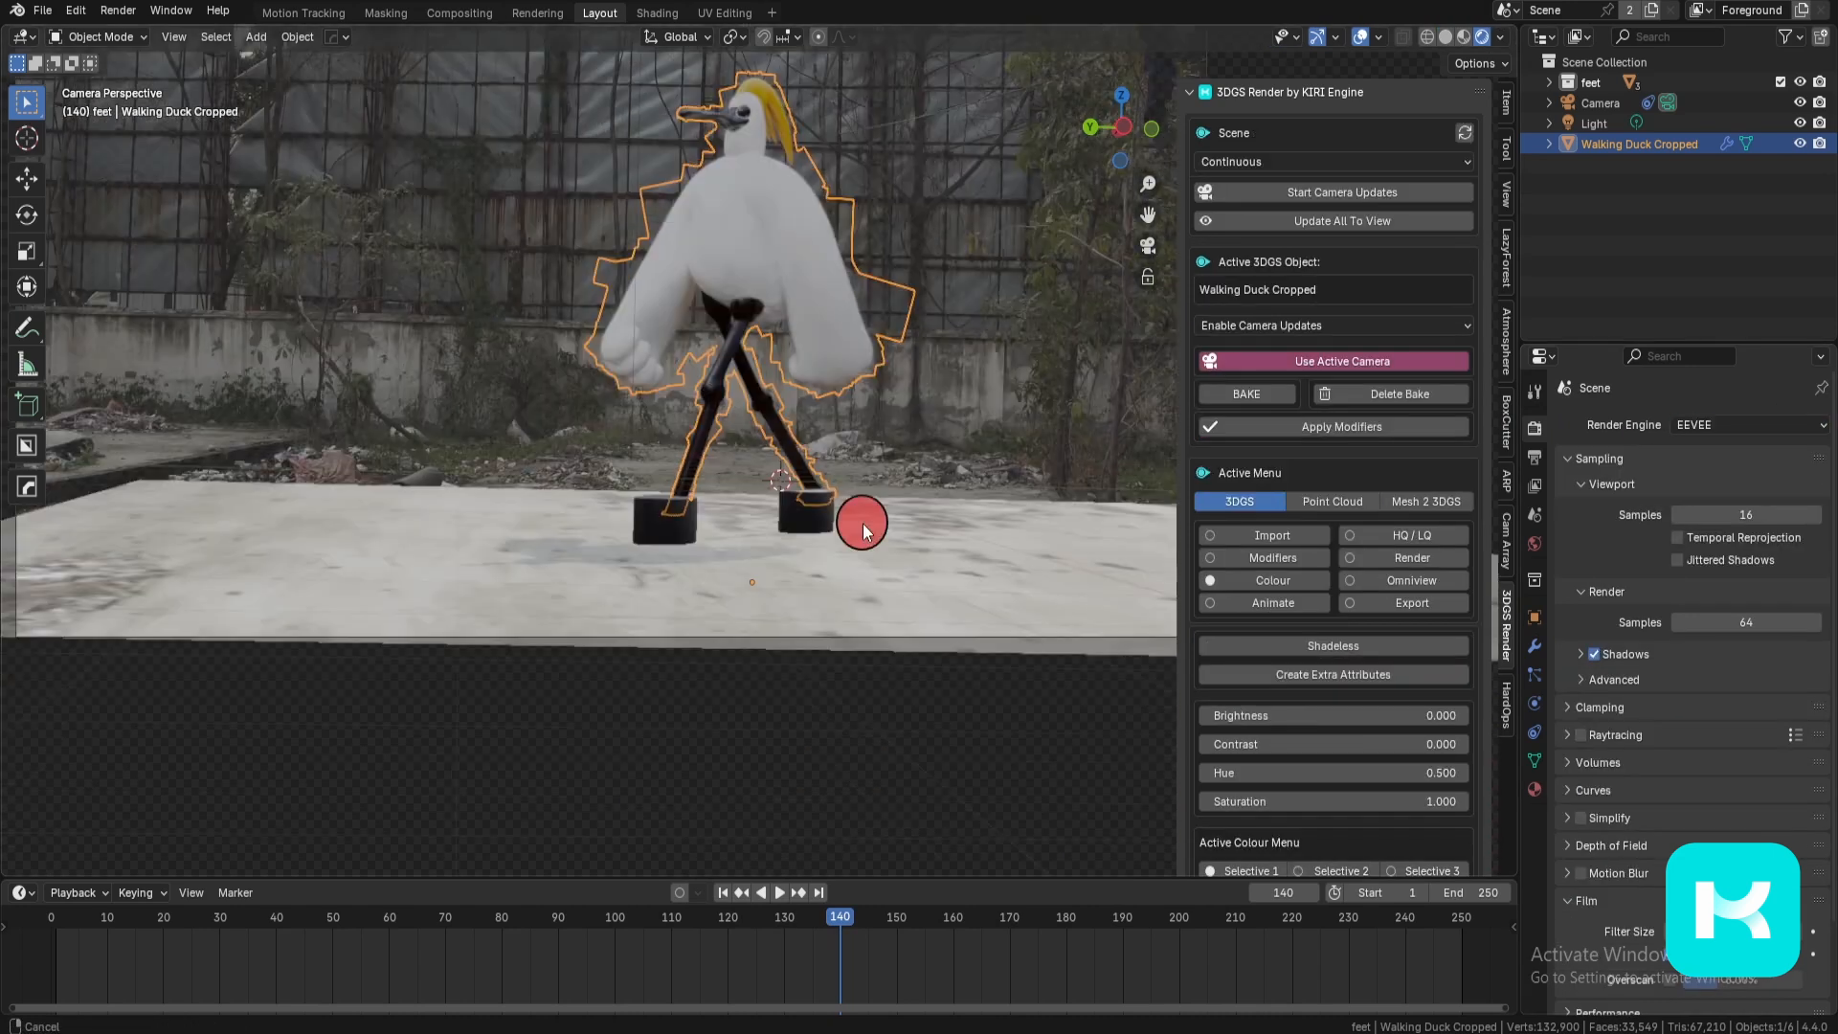
{"action": "scroll", "coordinate": [748, 480], "scroll_direction": "down", "scroll_amount": 5}
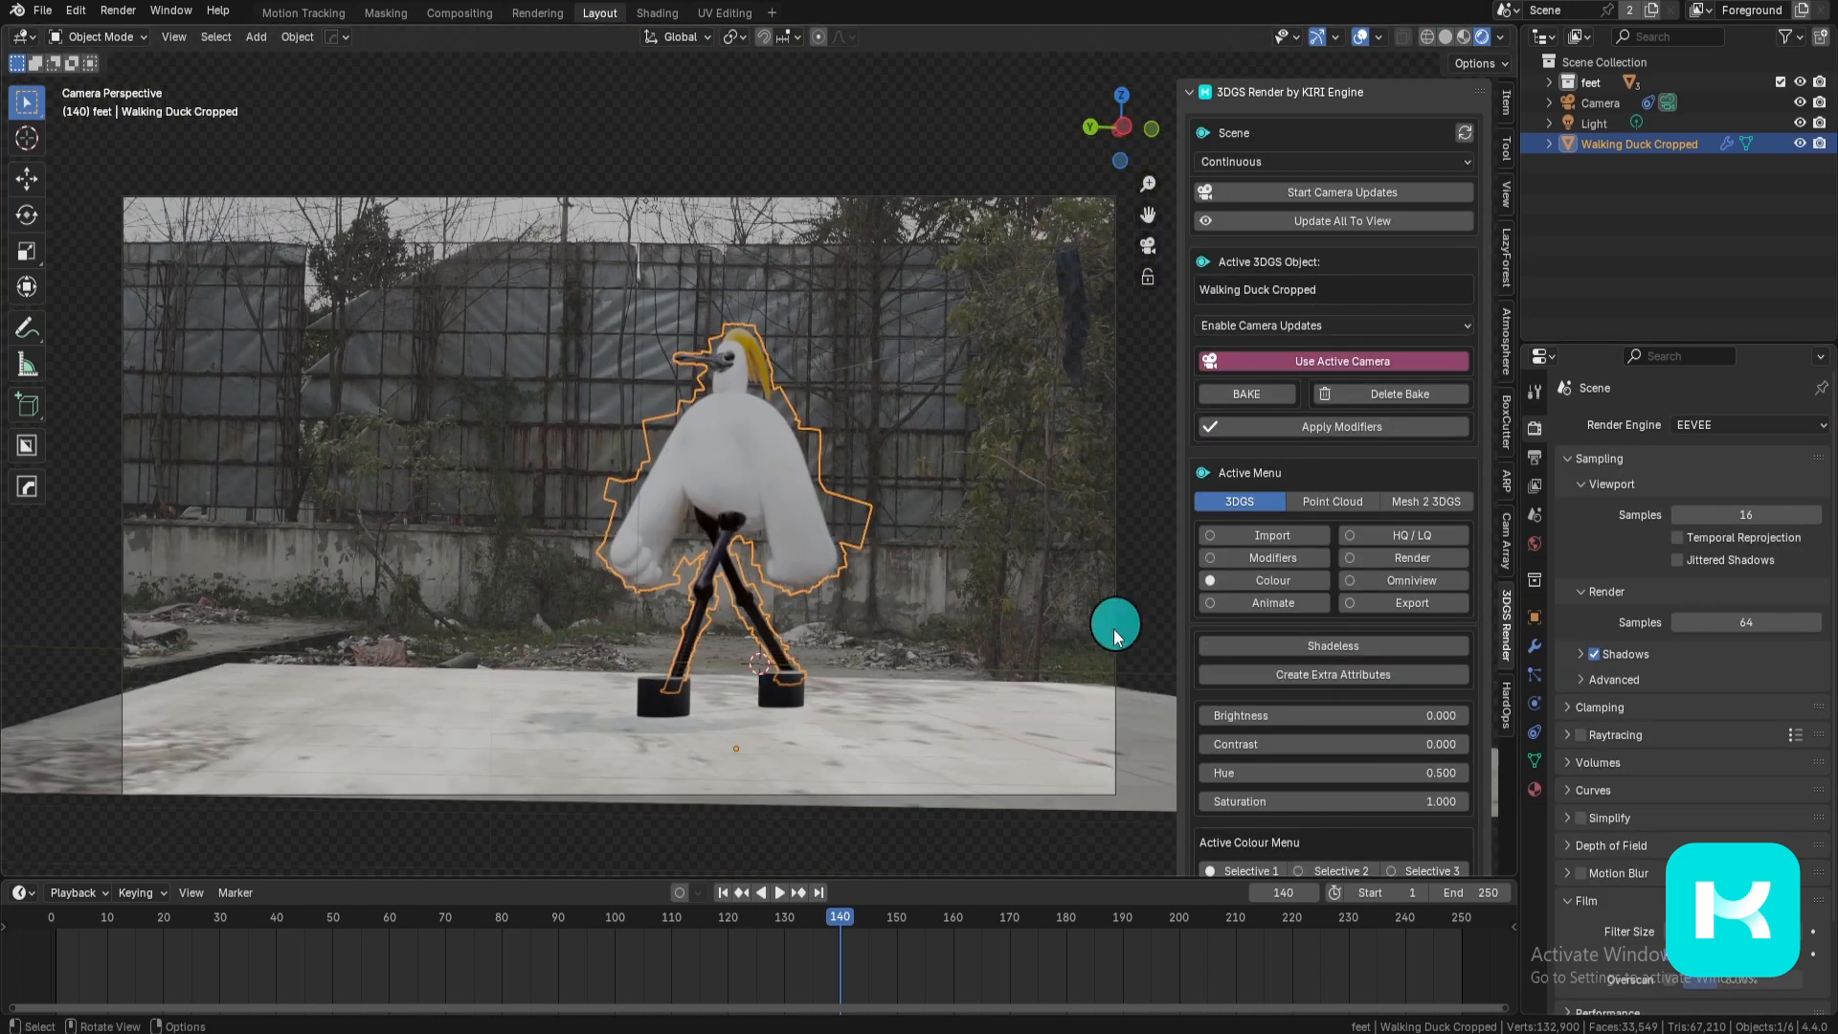
Step: Duplicate the walking duck in place and name the copy "duck to mesh"
{"action": "key", "text": "g"}
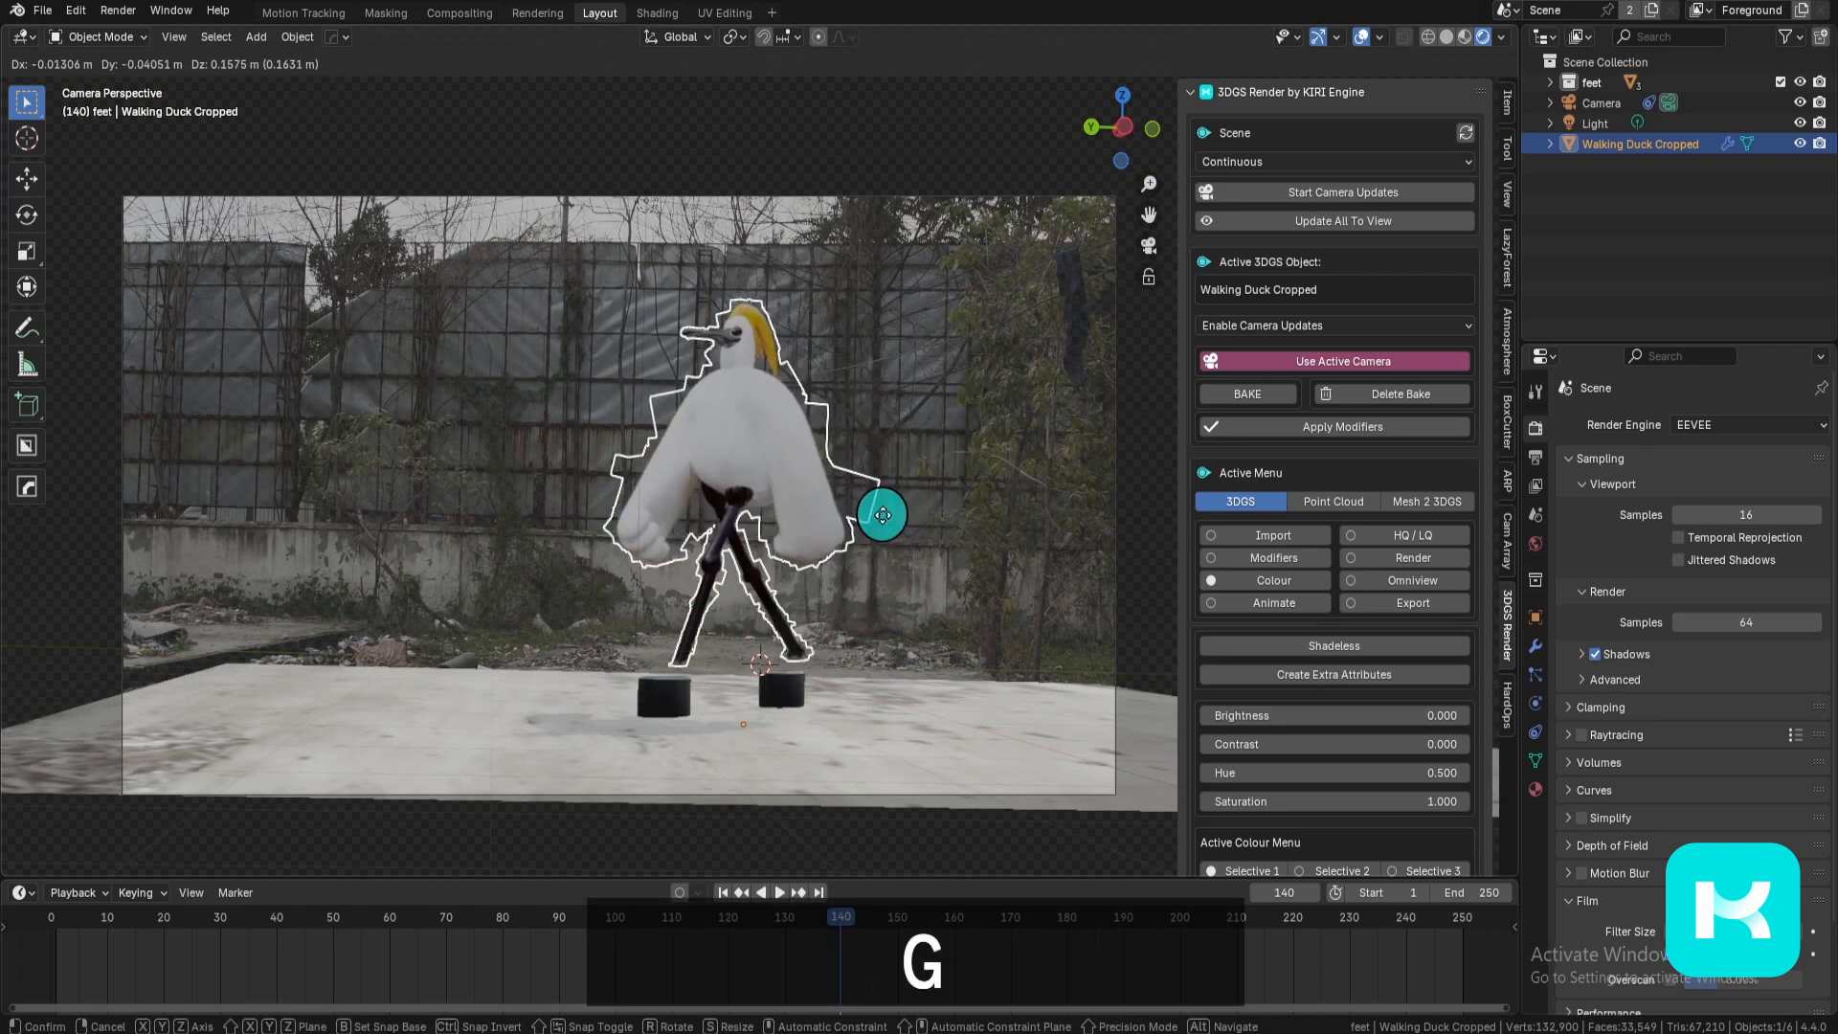
{"action": "right_click", "coordinate": [845, 534]}
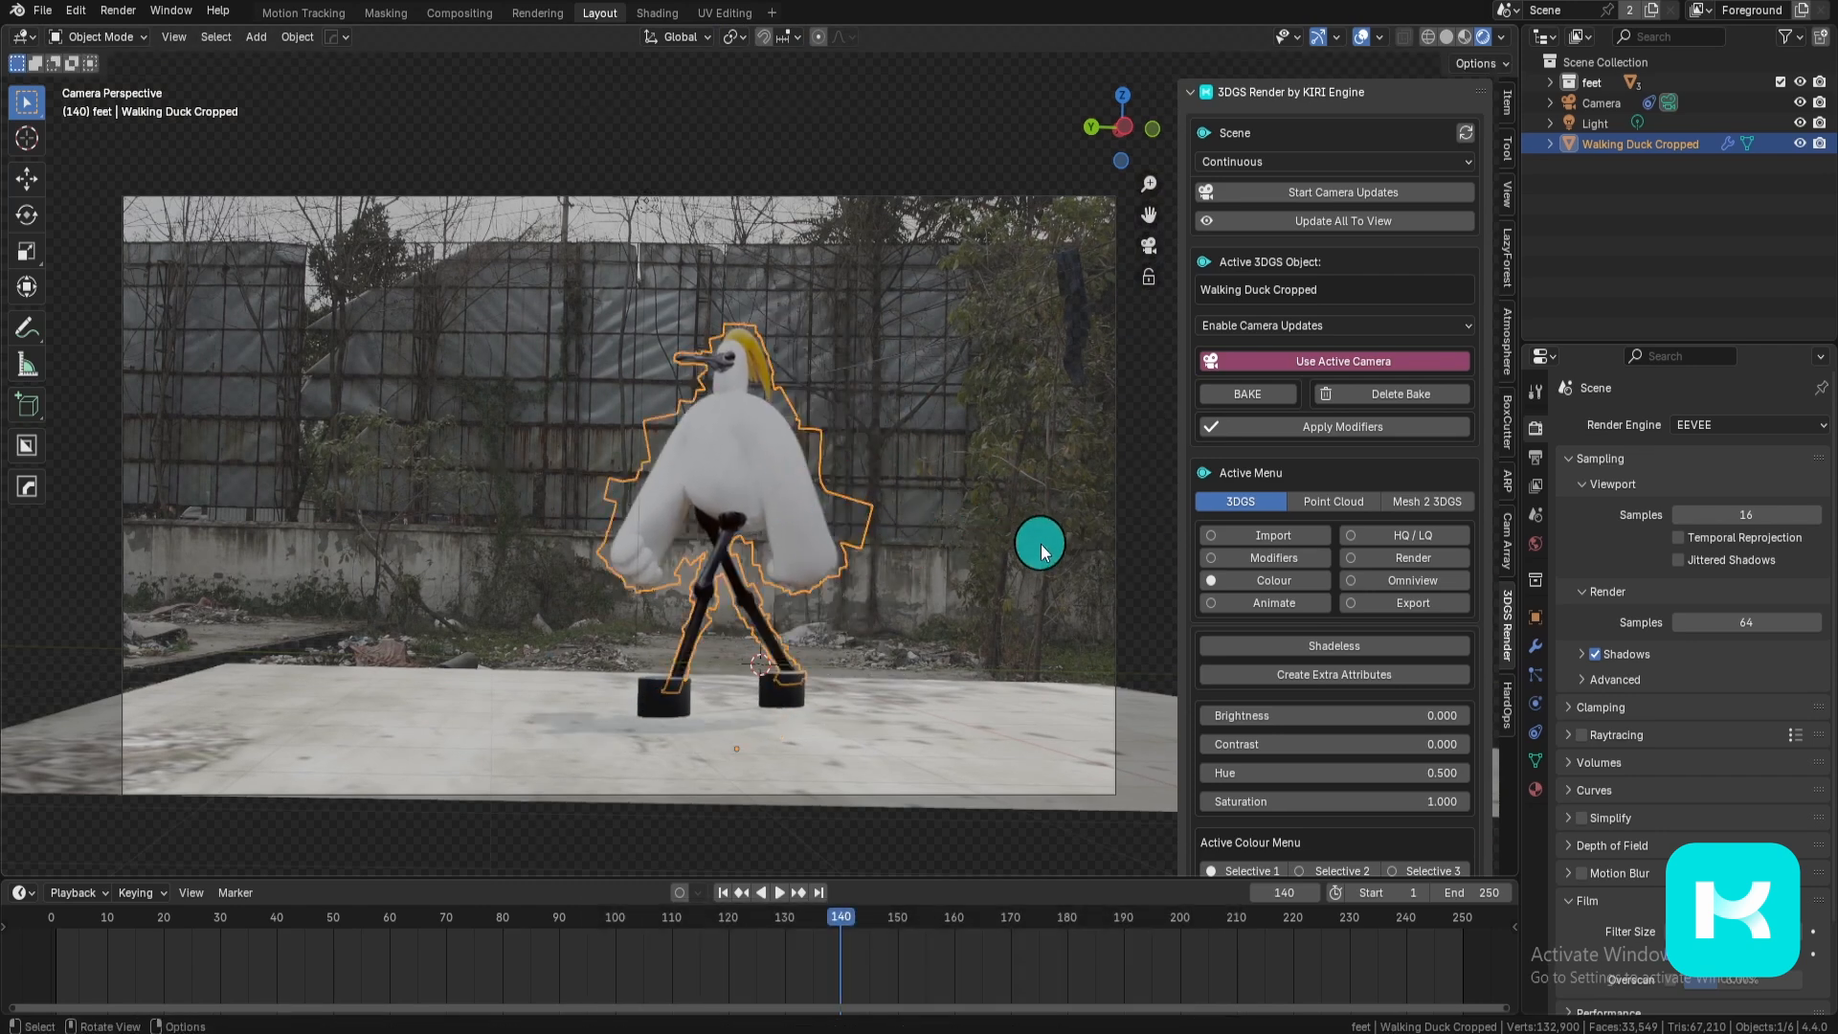
{"action": "key", "text": "shift+d"}
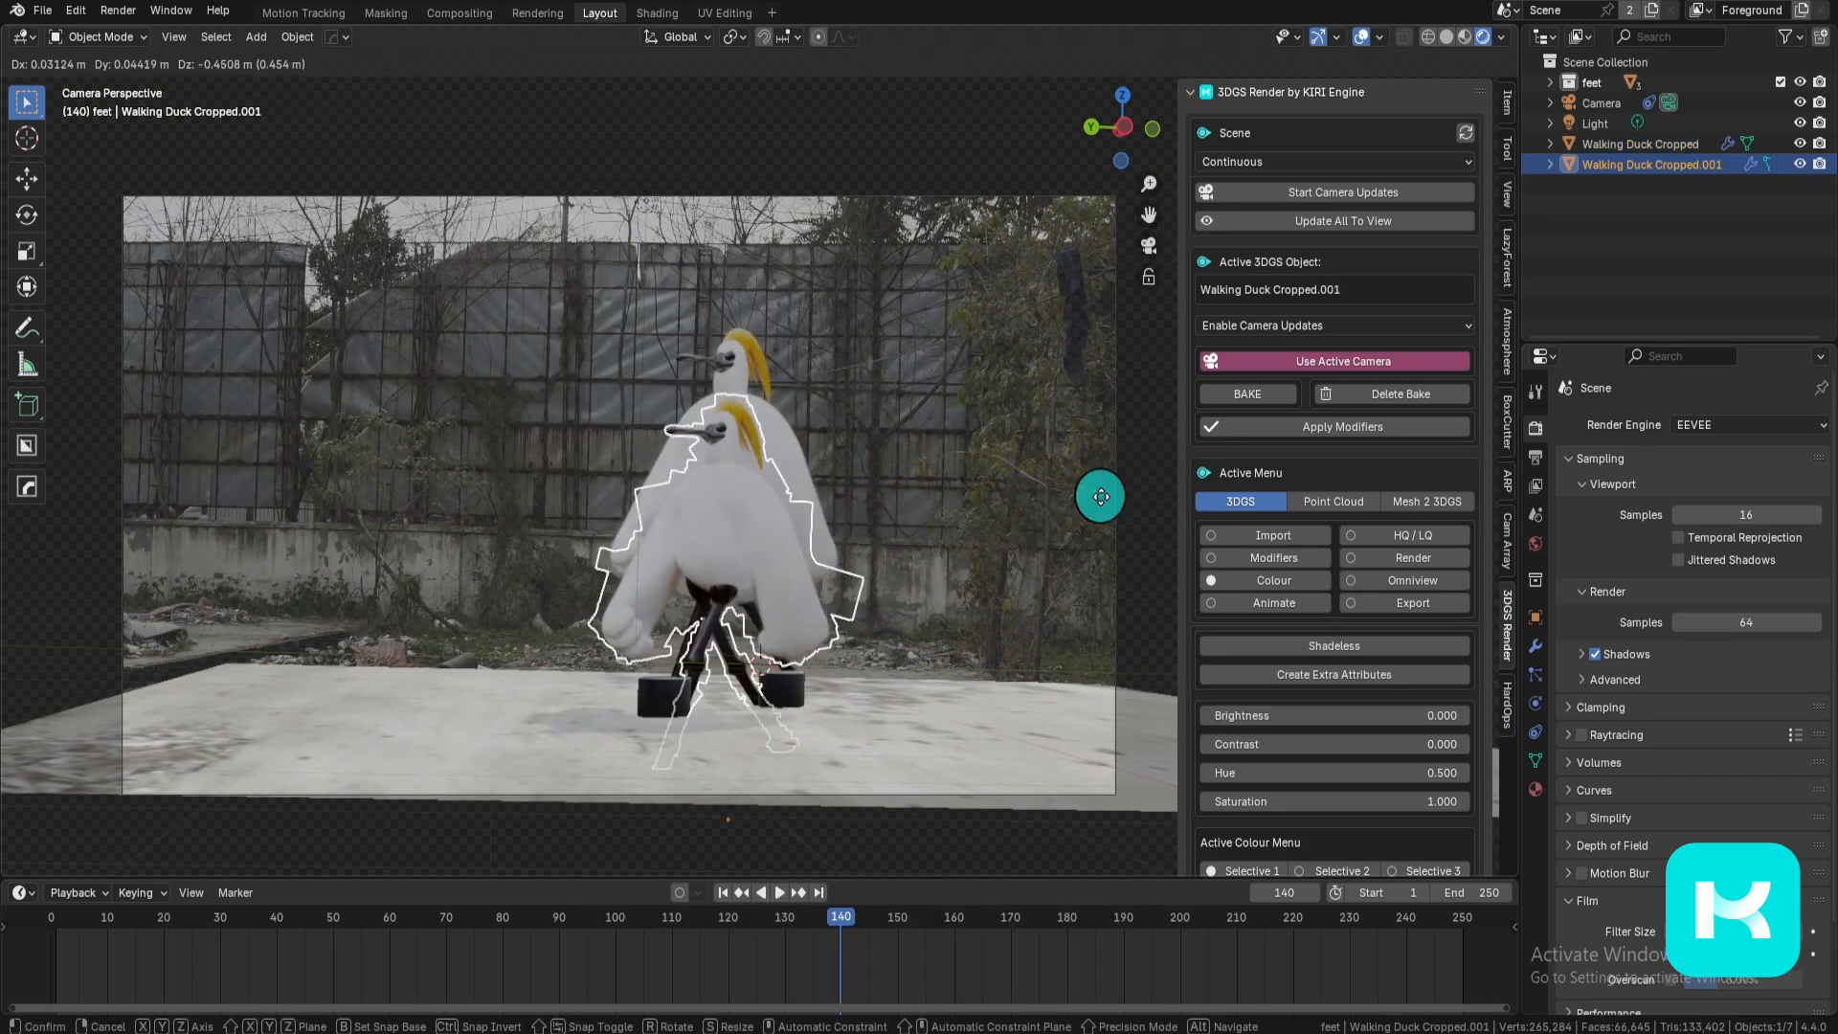
{"action": "right_click", "coordinate": [817, 501]}
{"action": "key", "text": "F2"}
{"action": "type", "text": "d"}
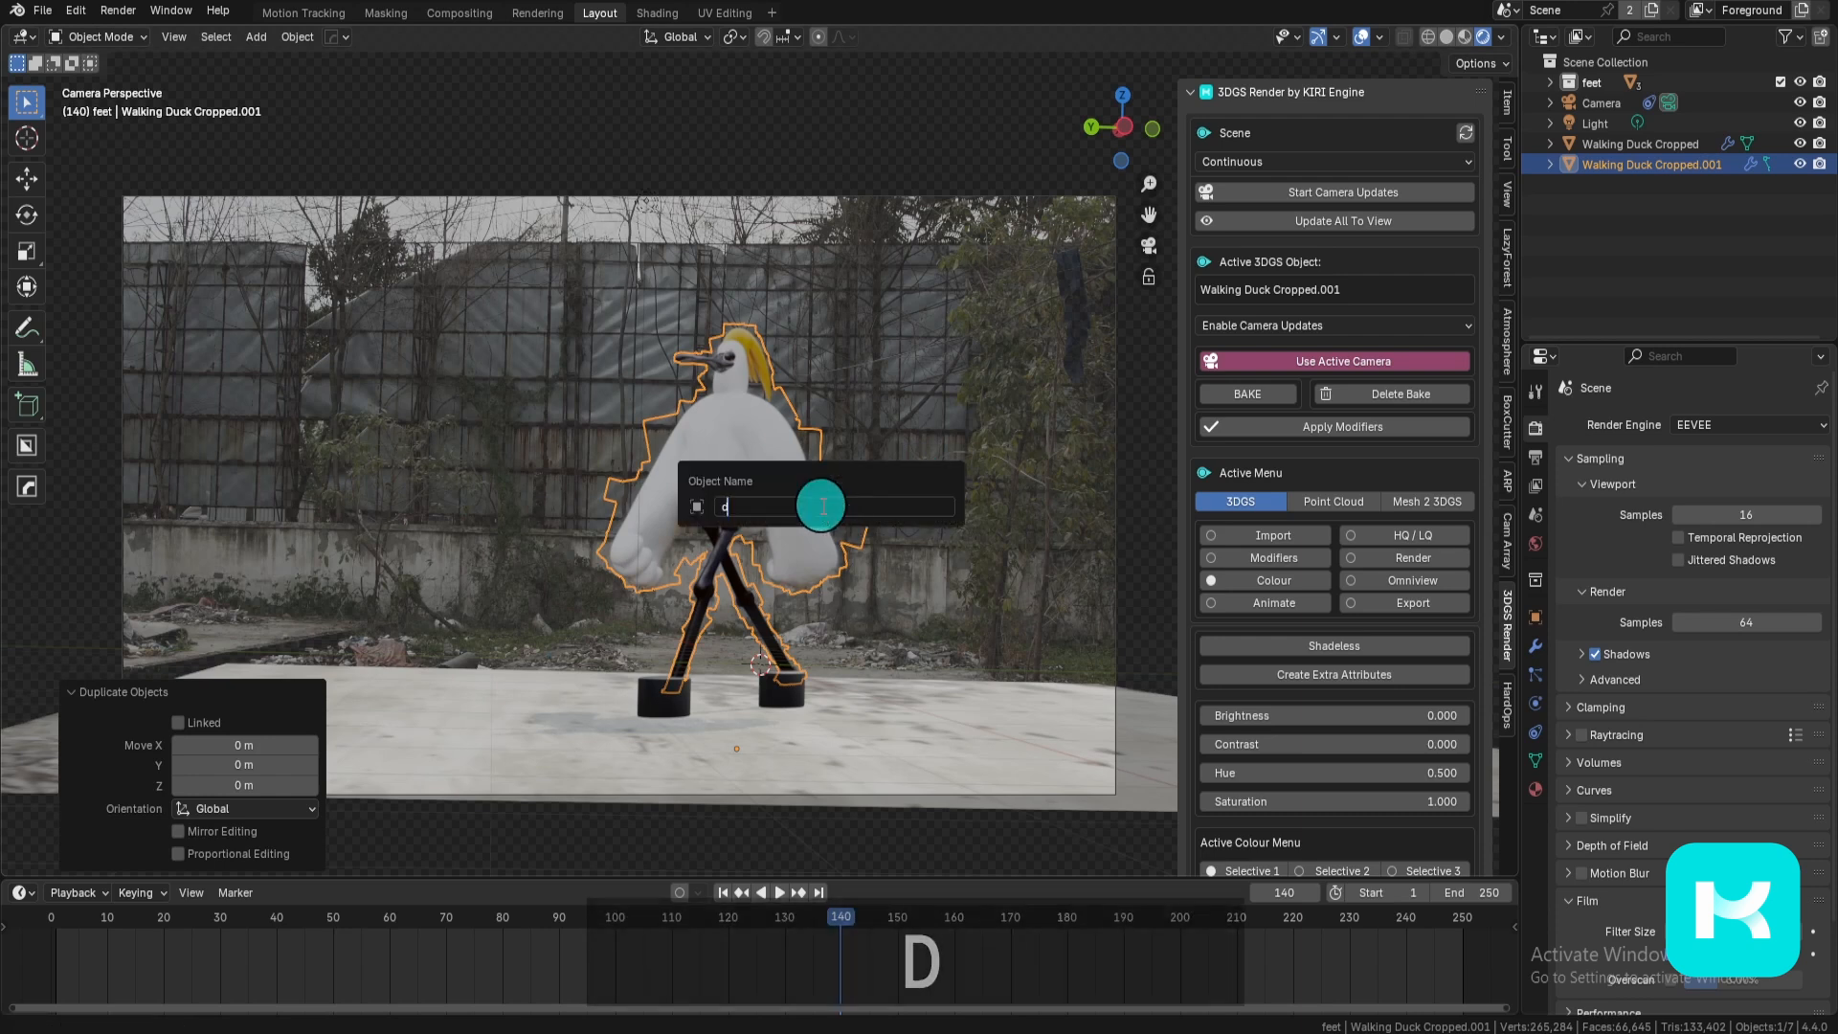
{"action": "type", "text": "uck to mes"}
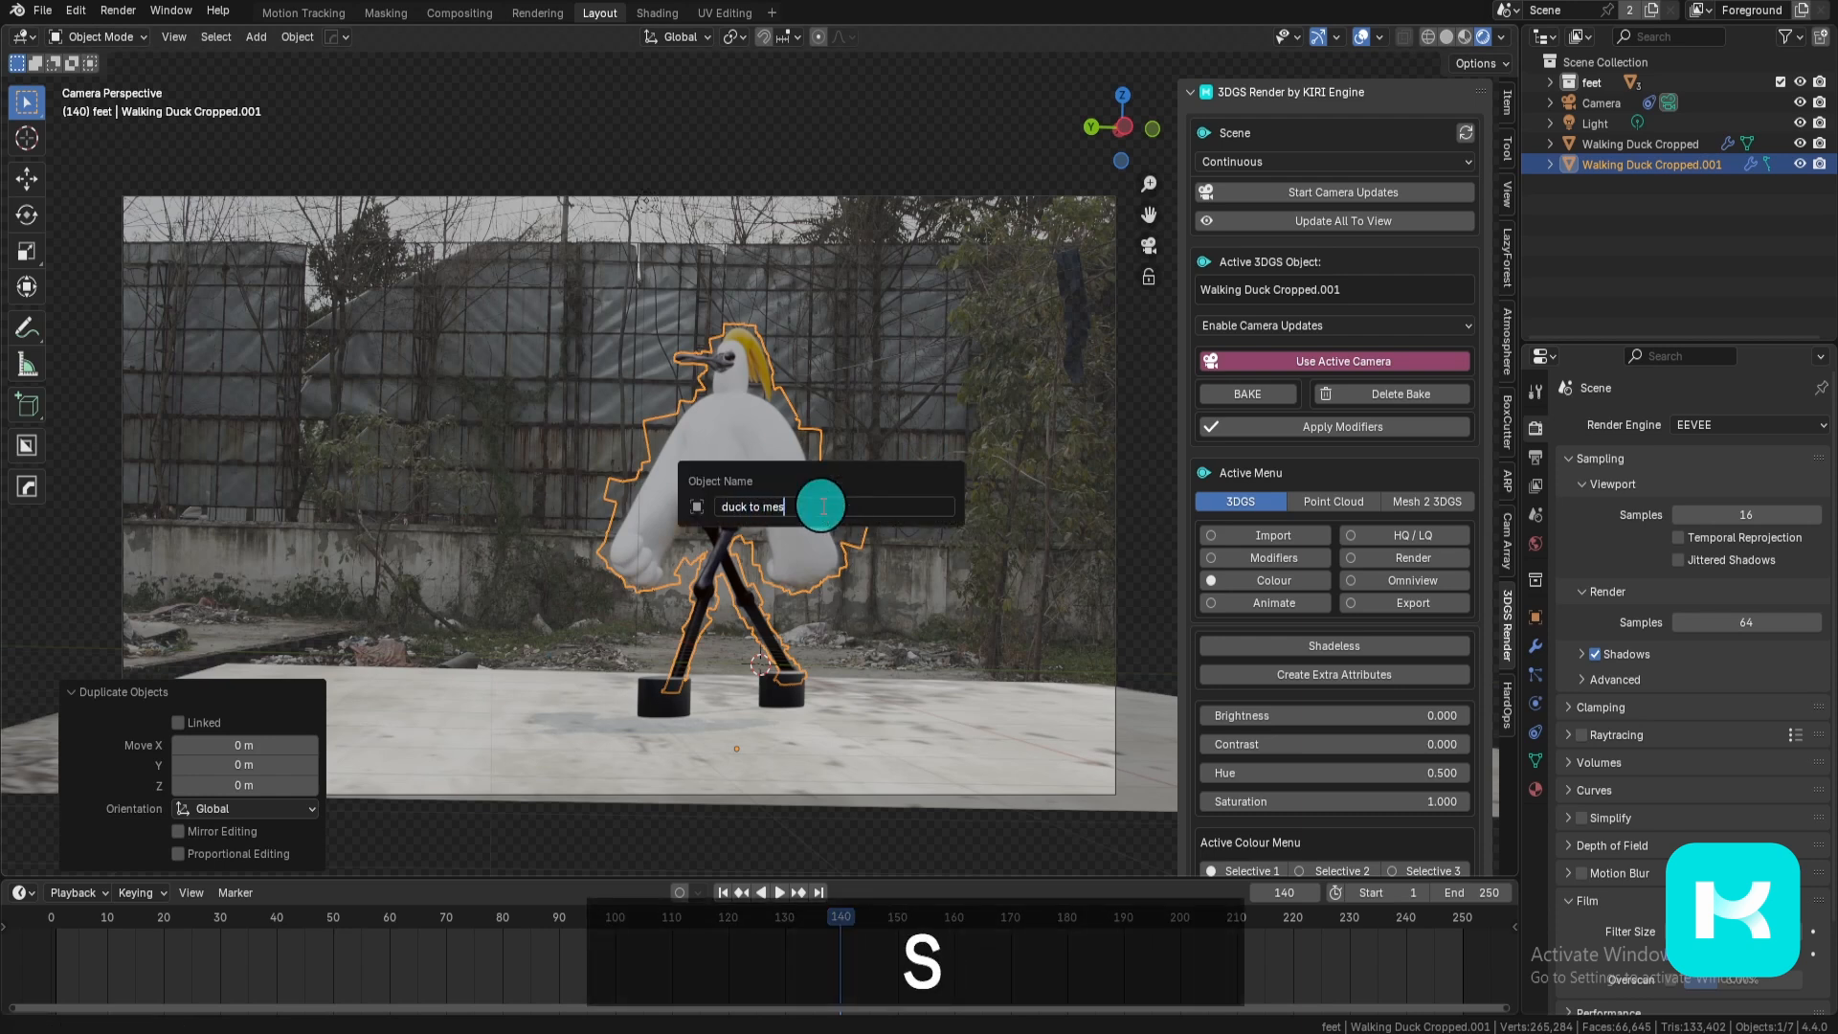
{"action": "type", "text": "h"}
{"action": "key", "text": "Return"}
Step: Rename the original duck object as "duck 3dgs" and hide it in the viewport and in renders
{"action": "double_click", "coordinate": [1647, 163]}
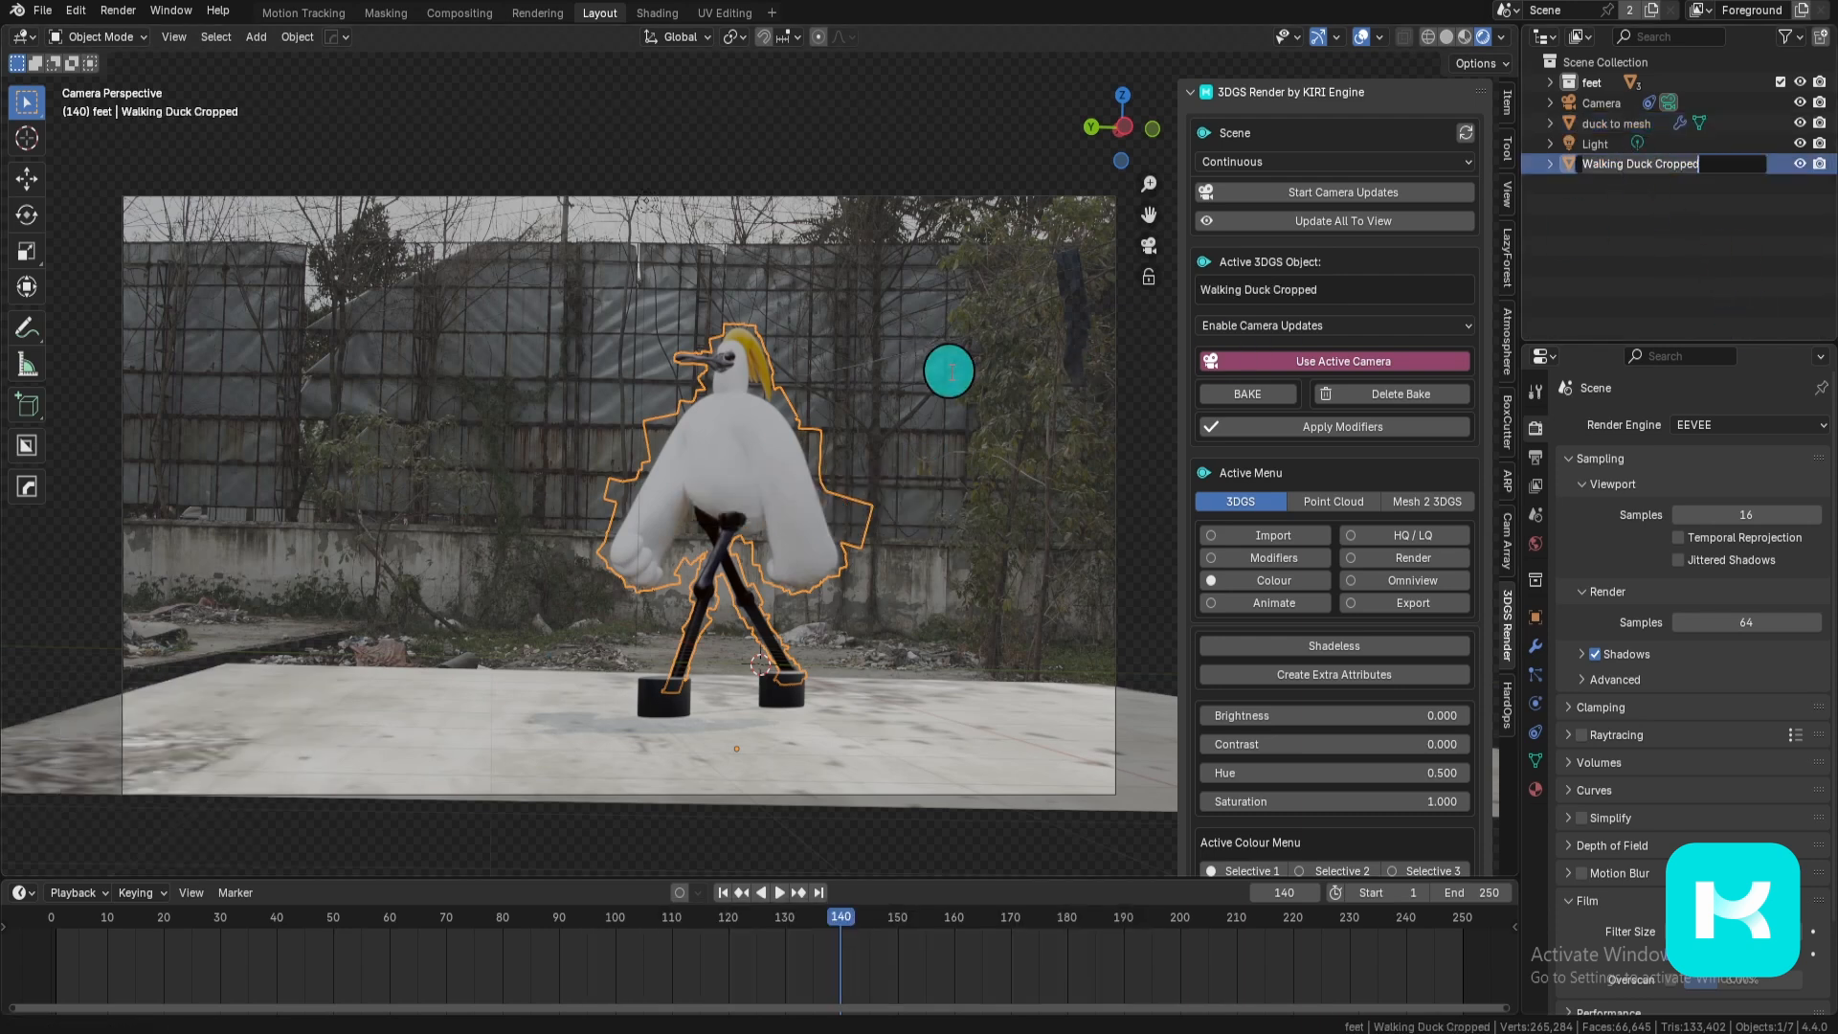
{"action": "type", "text": "duck 3d"}
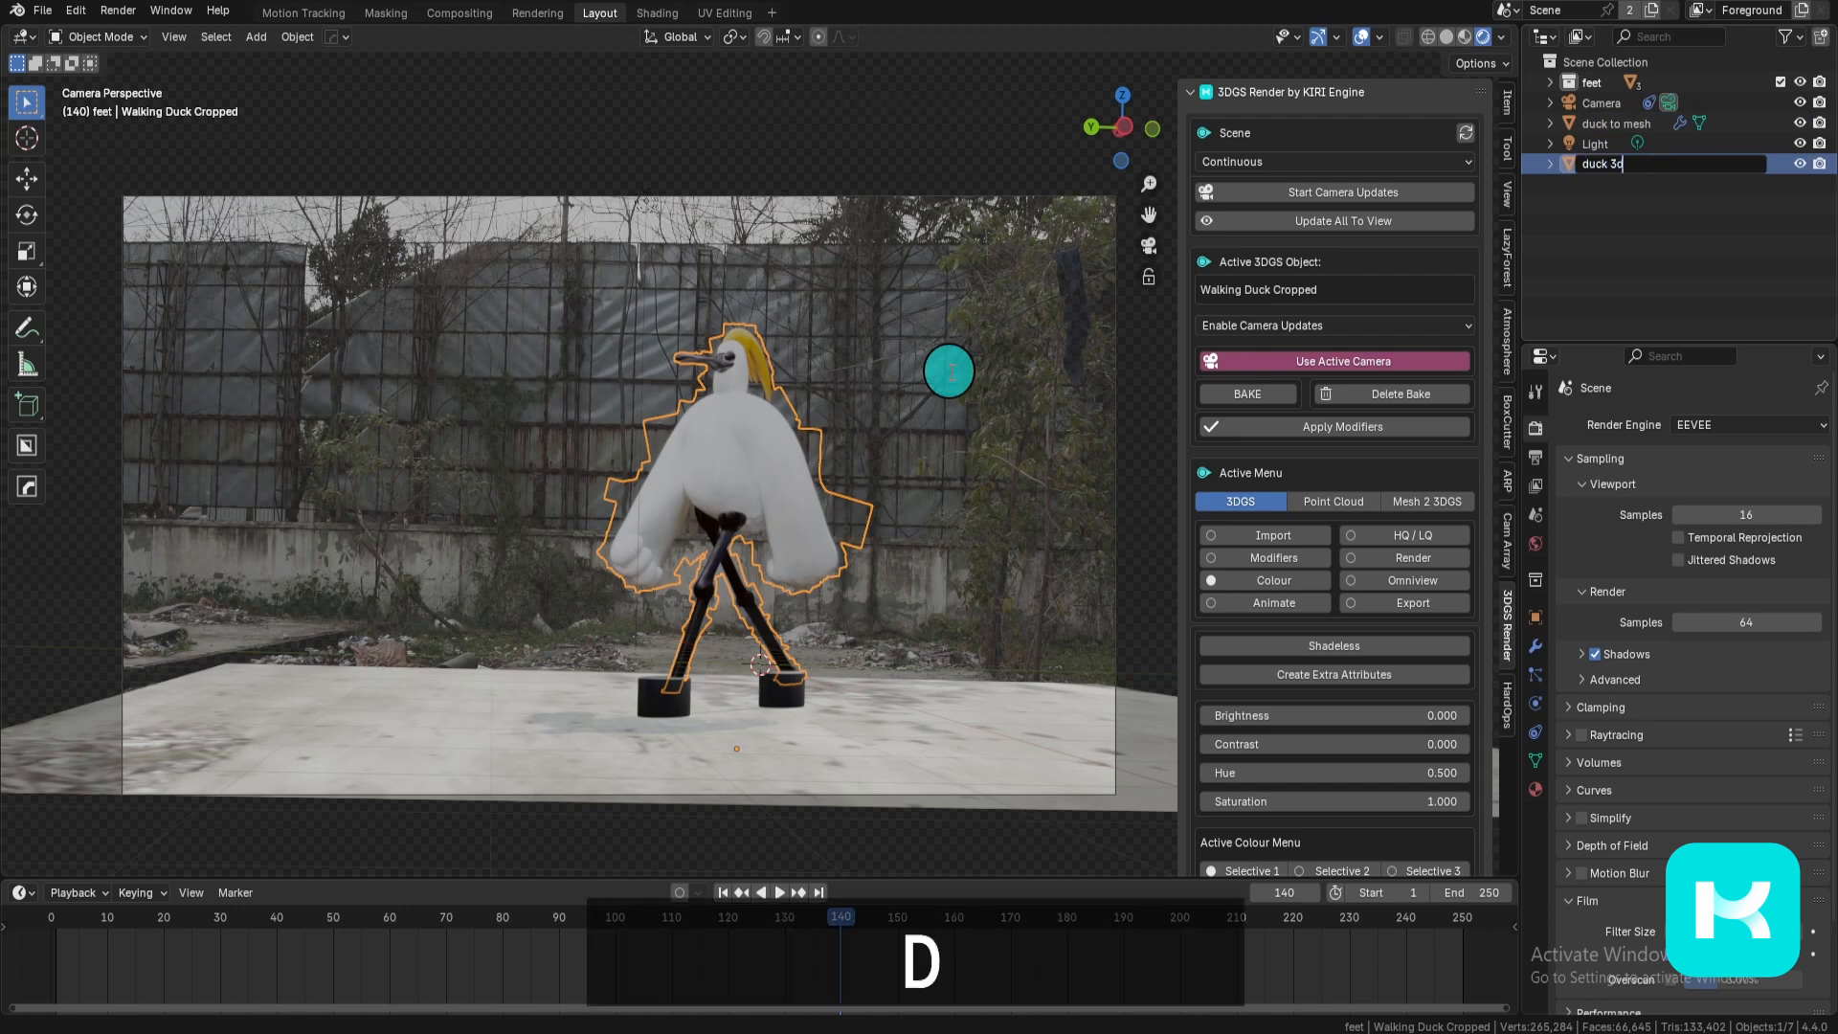
{"action": "type", "text": "ge"}
{"action": "key", "text": "BackSpace"}
{"action": "type", "text": "s"}
{"action": "key", "text": "Return"}
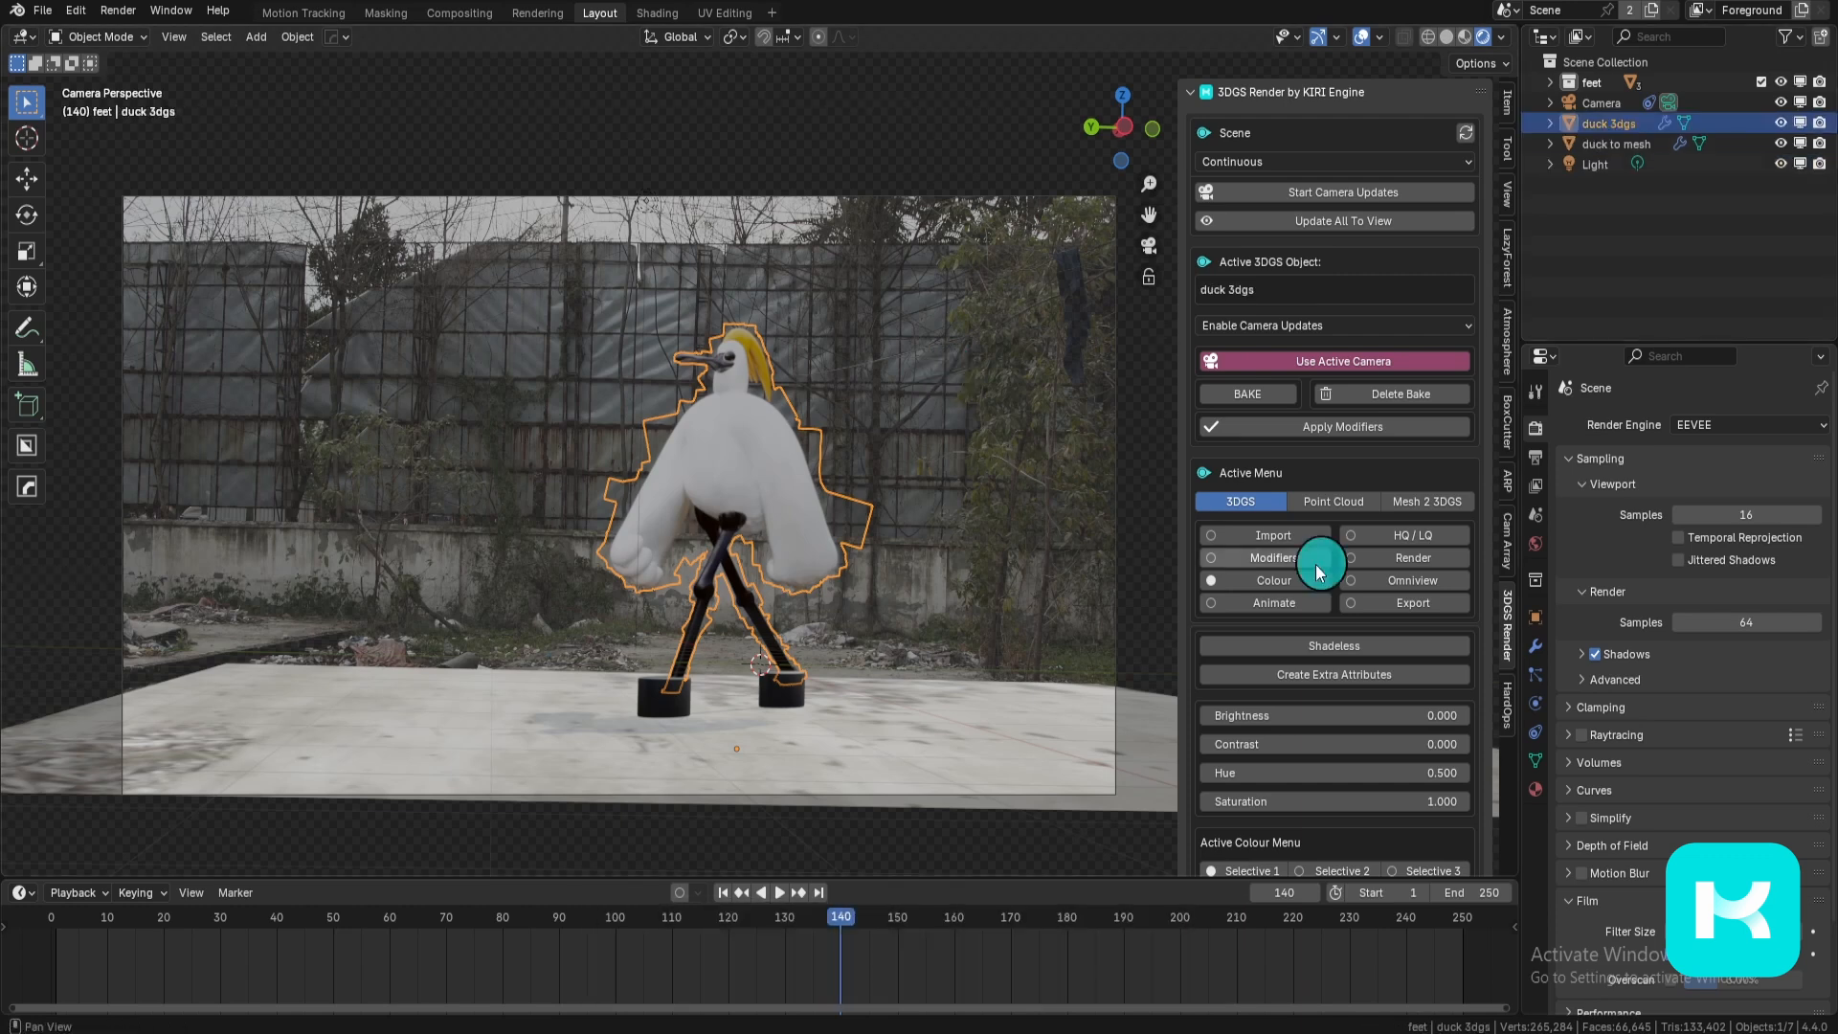
{"action": "left_click", "coordinate": [1781, 123]}
{"action": "left_click", "coordinate": [1820, 123]}
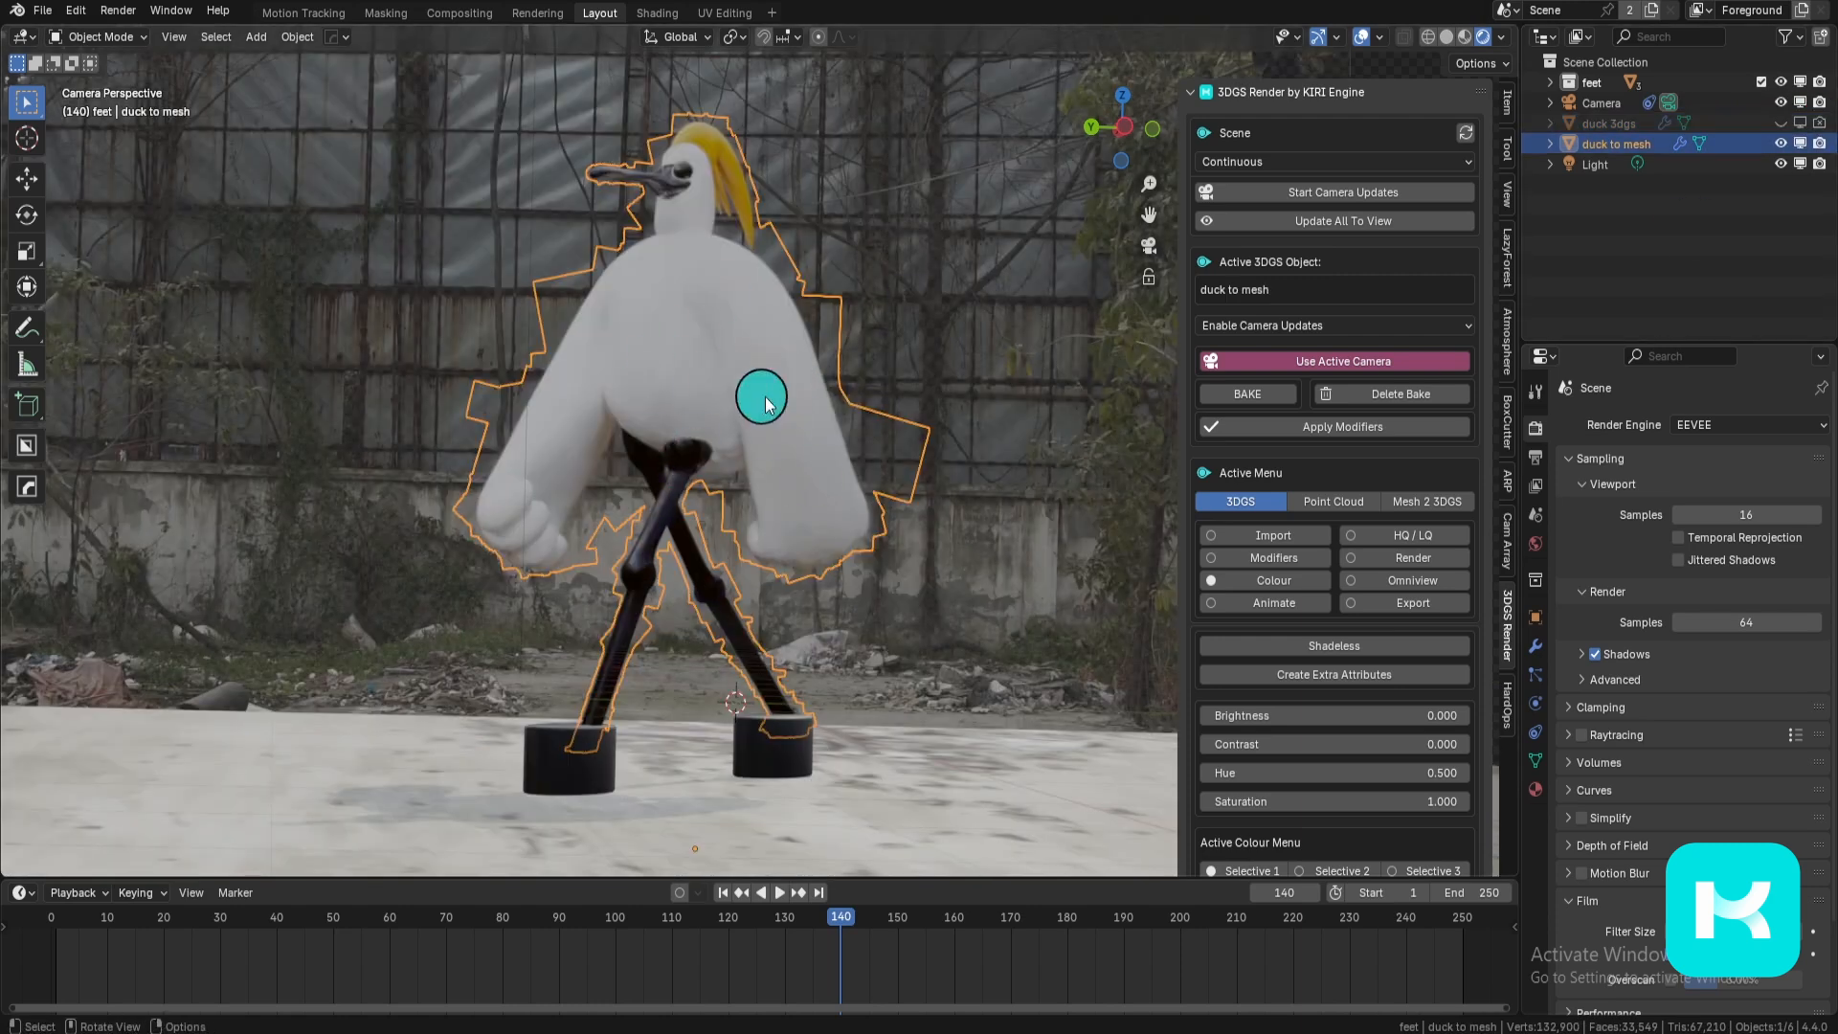
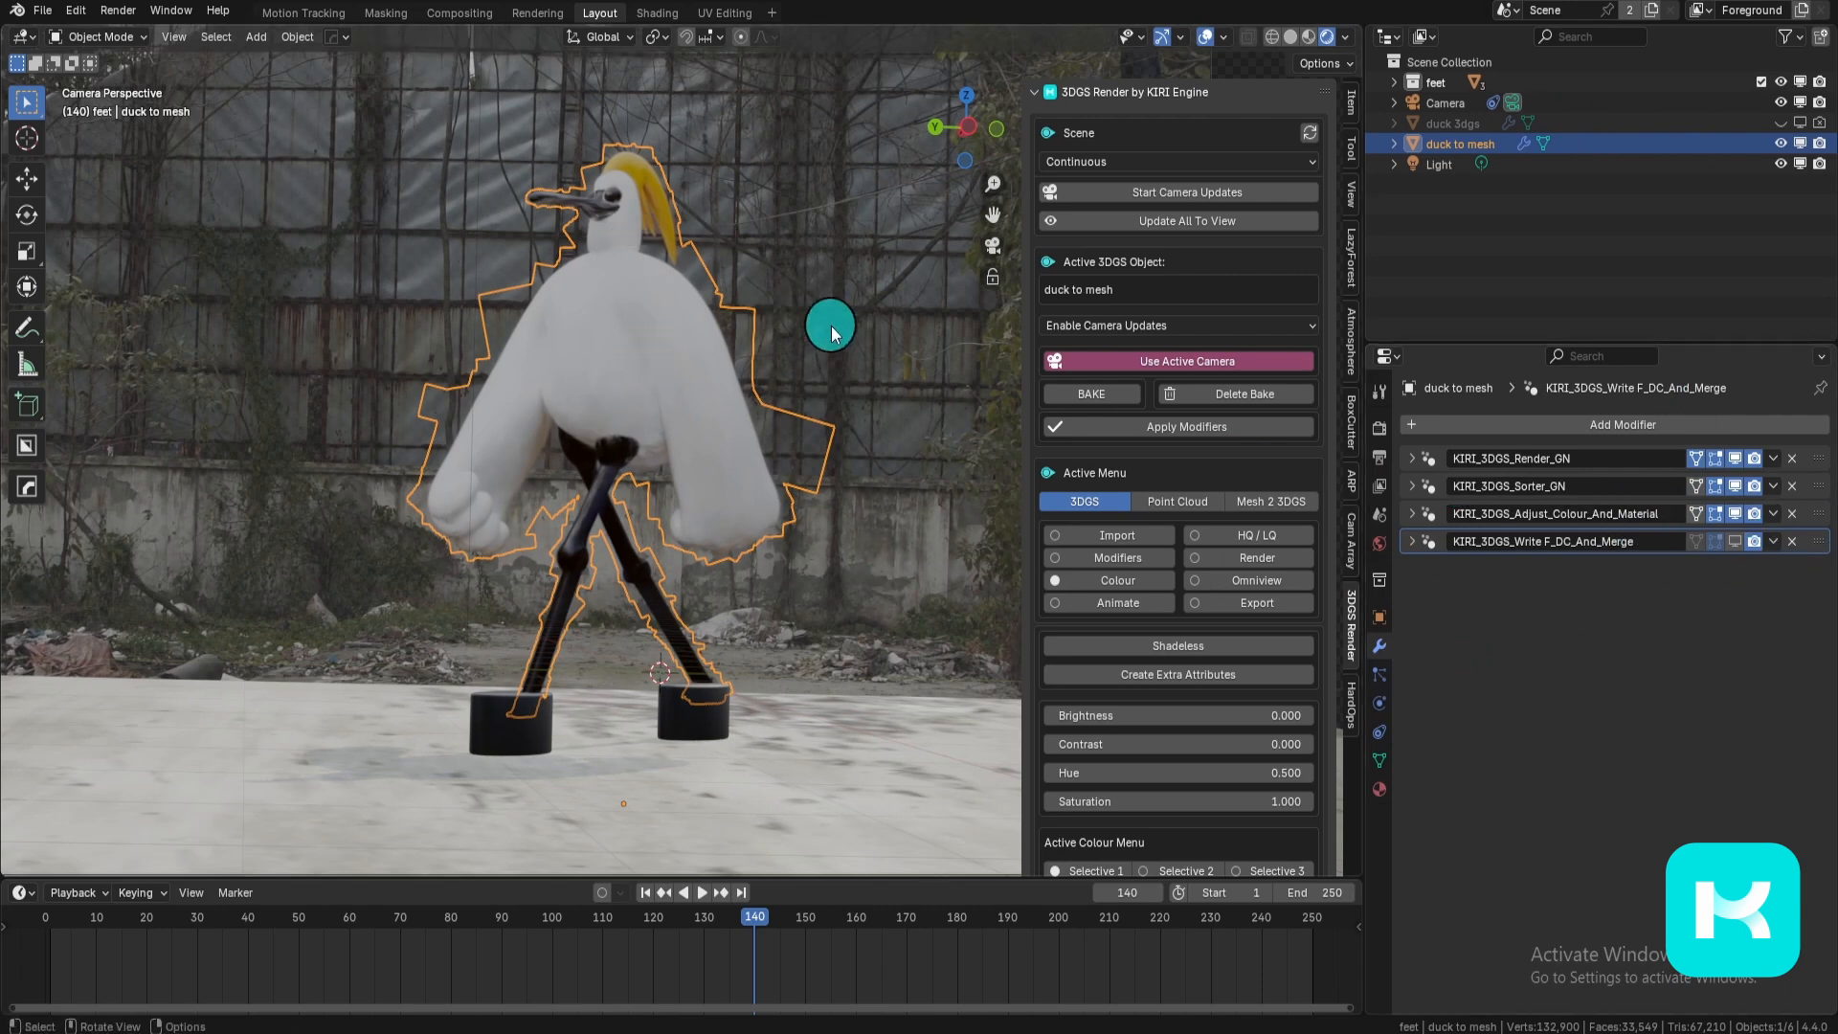
Step: Apply Visual Geometry to Mesh on the duck to mesh object and check it from the camera view
{"action": "key", "text": "ctrl+a"}
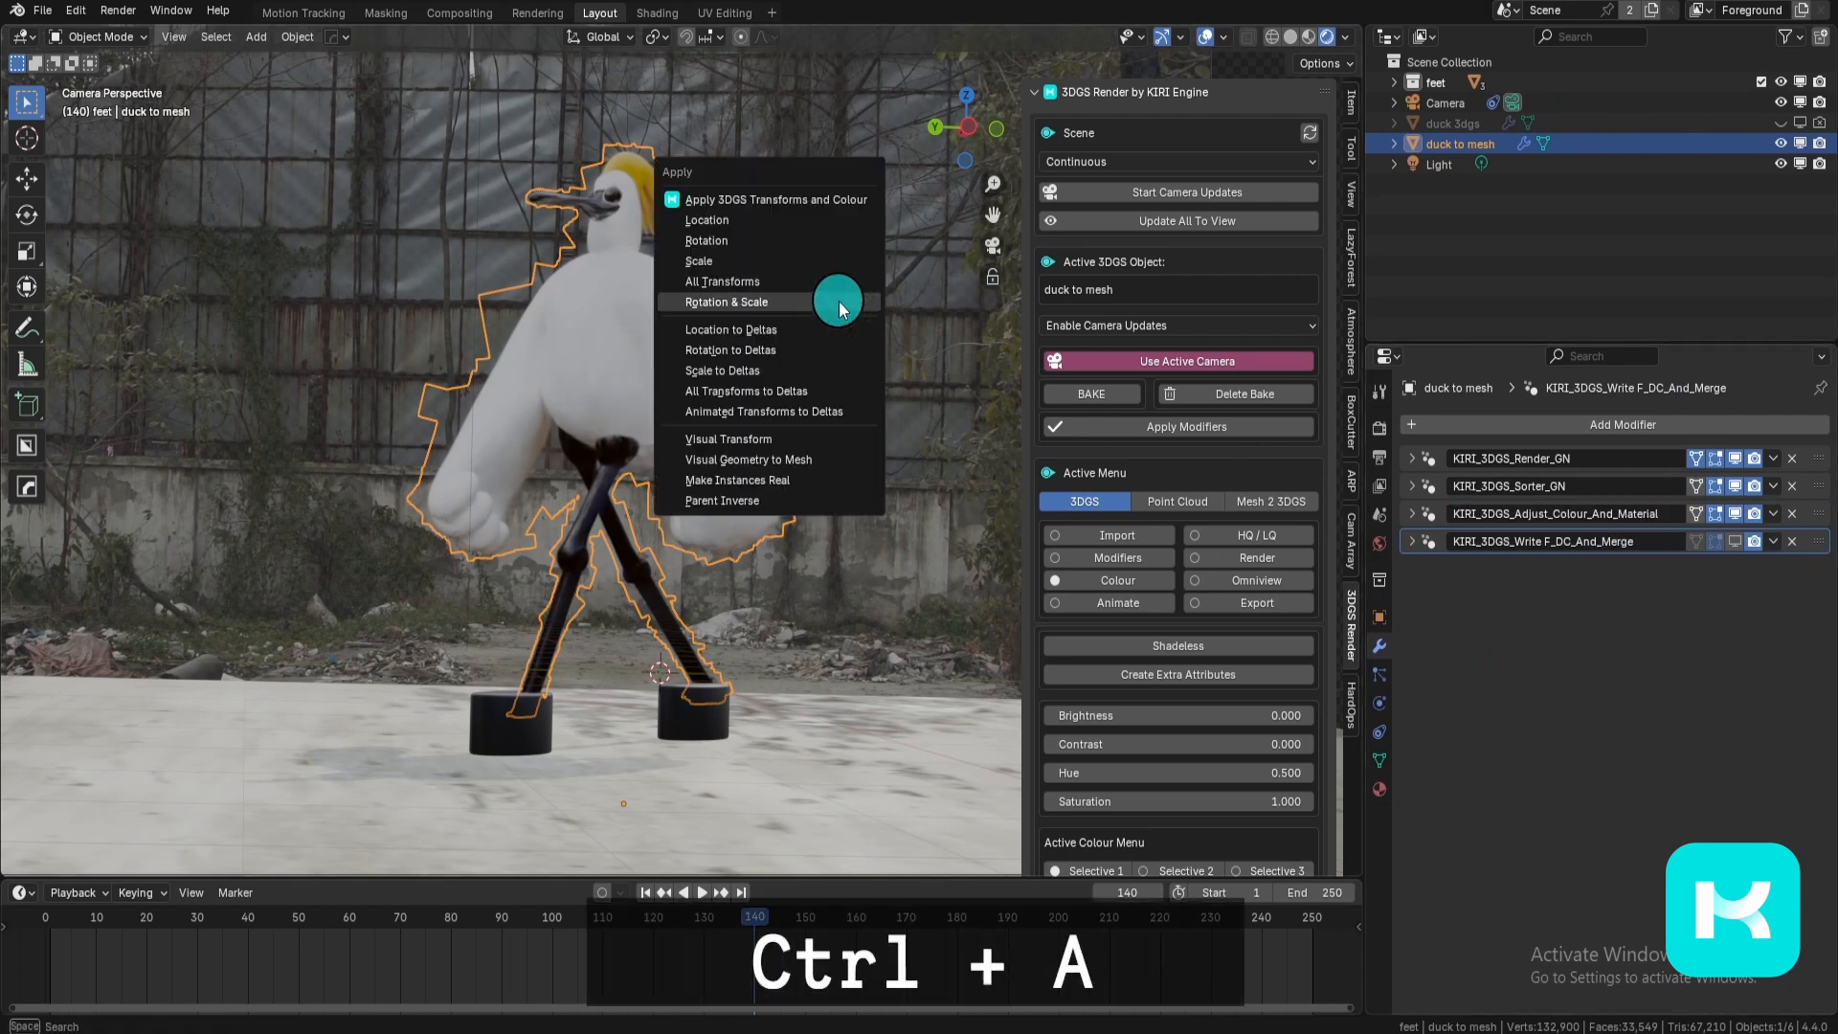
{"action": "left_click", "coordinate": [858, 456]}
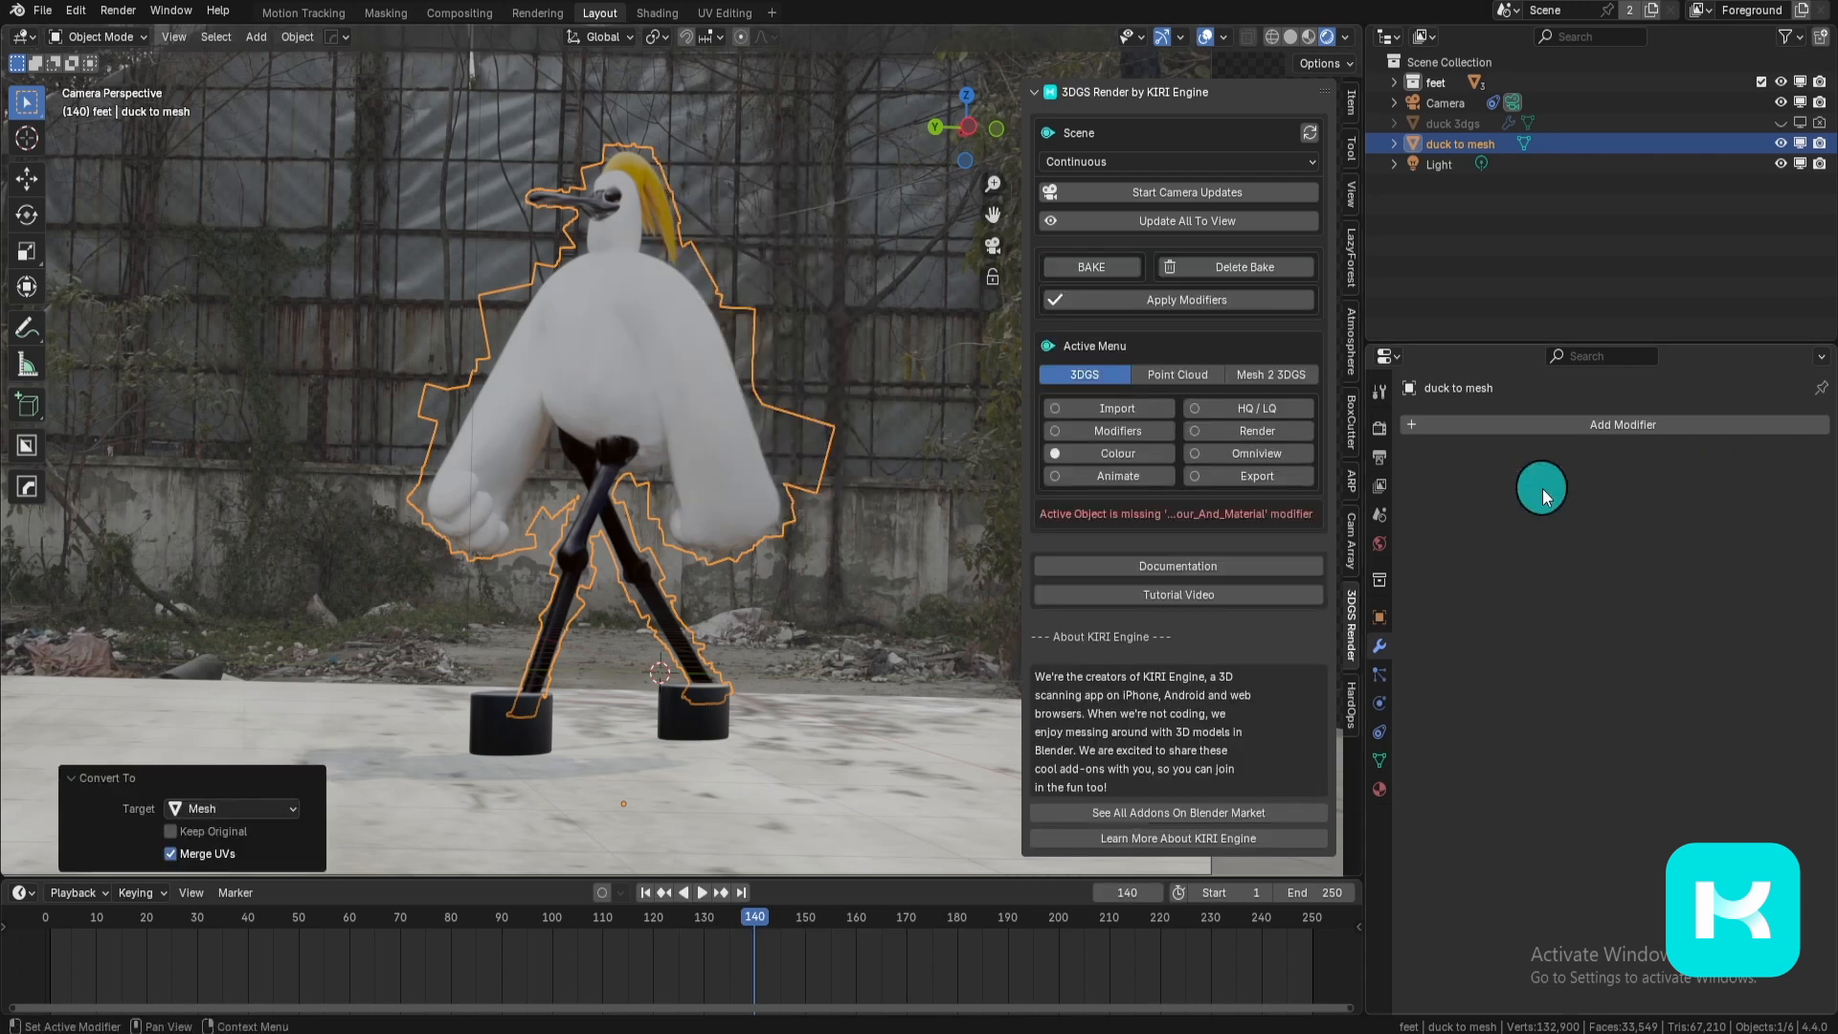
{"action": "middle_click_drag", "start_coordinate": [649, 603], "coordinate": [456, 609]}
{"action": "scroll", "coordinate": [569, 591], "scroll_direction": "up", "scroll_amount": 3}
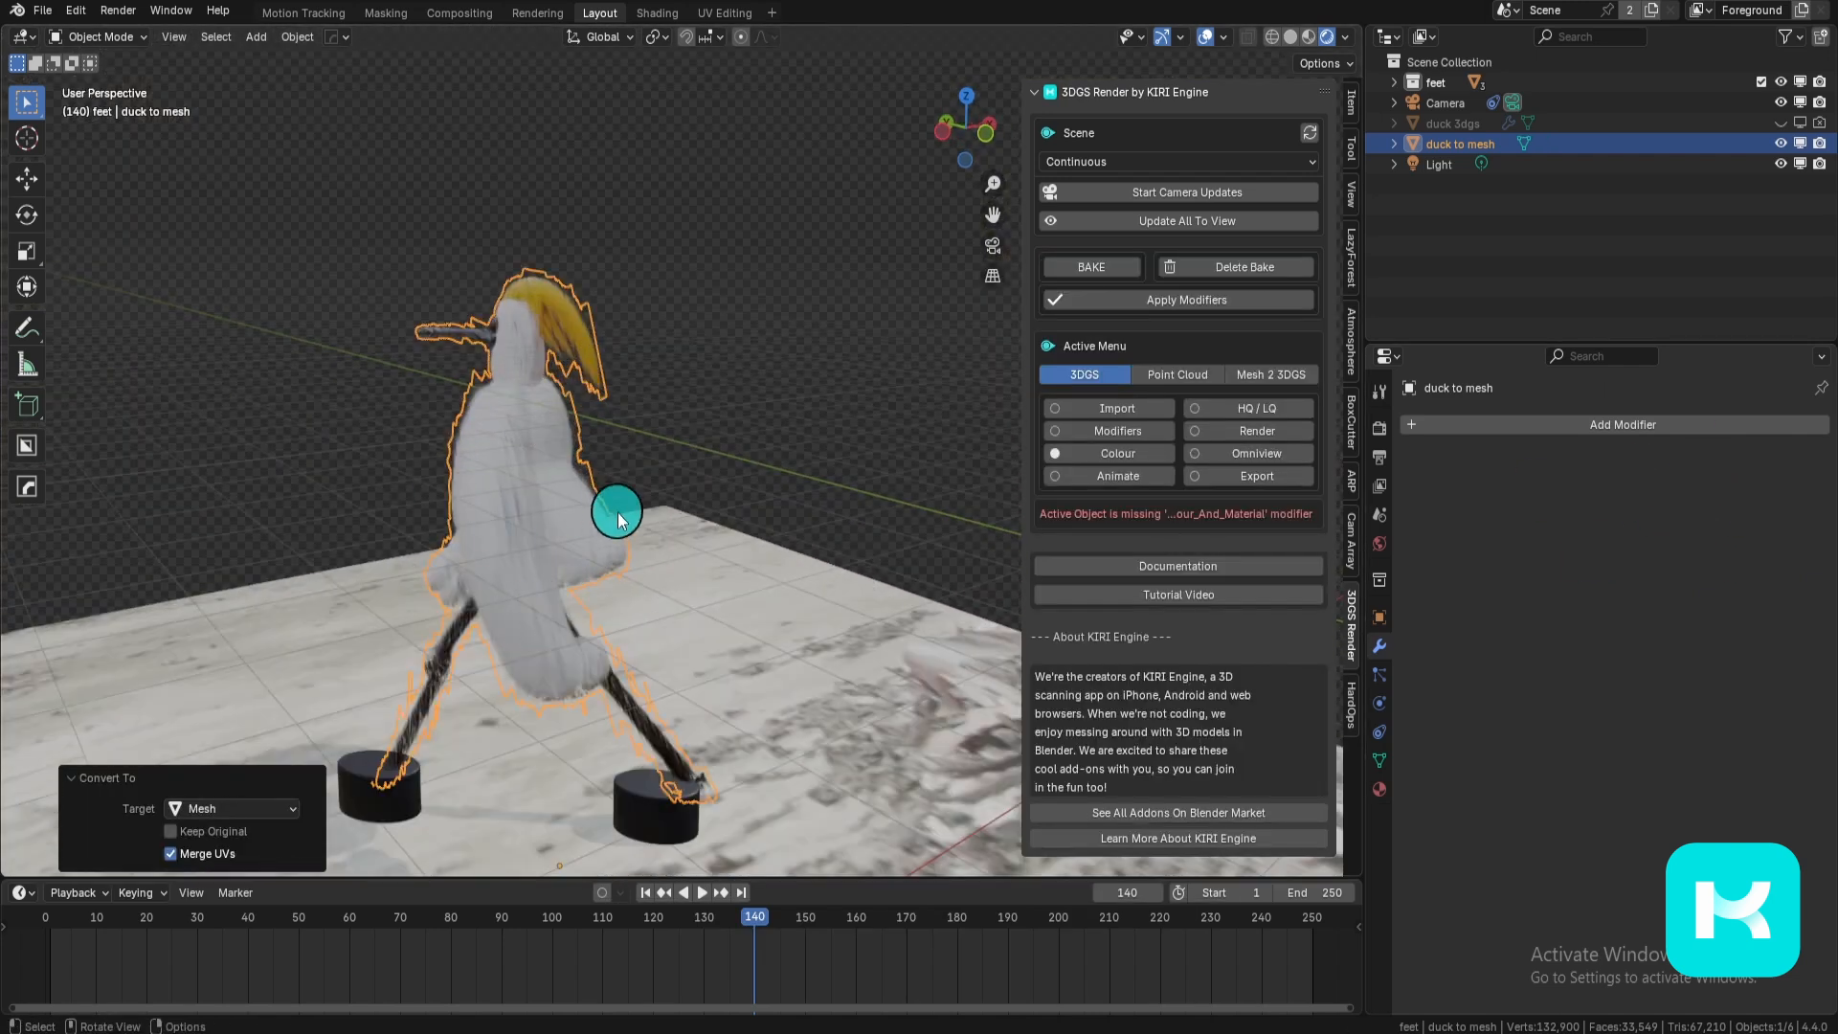
{"action": "left_click", "coordinate": [1256, 222]}
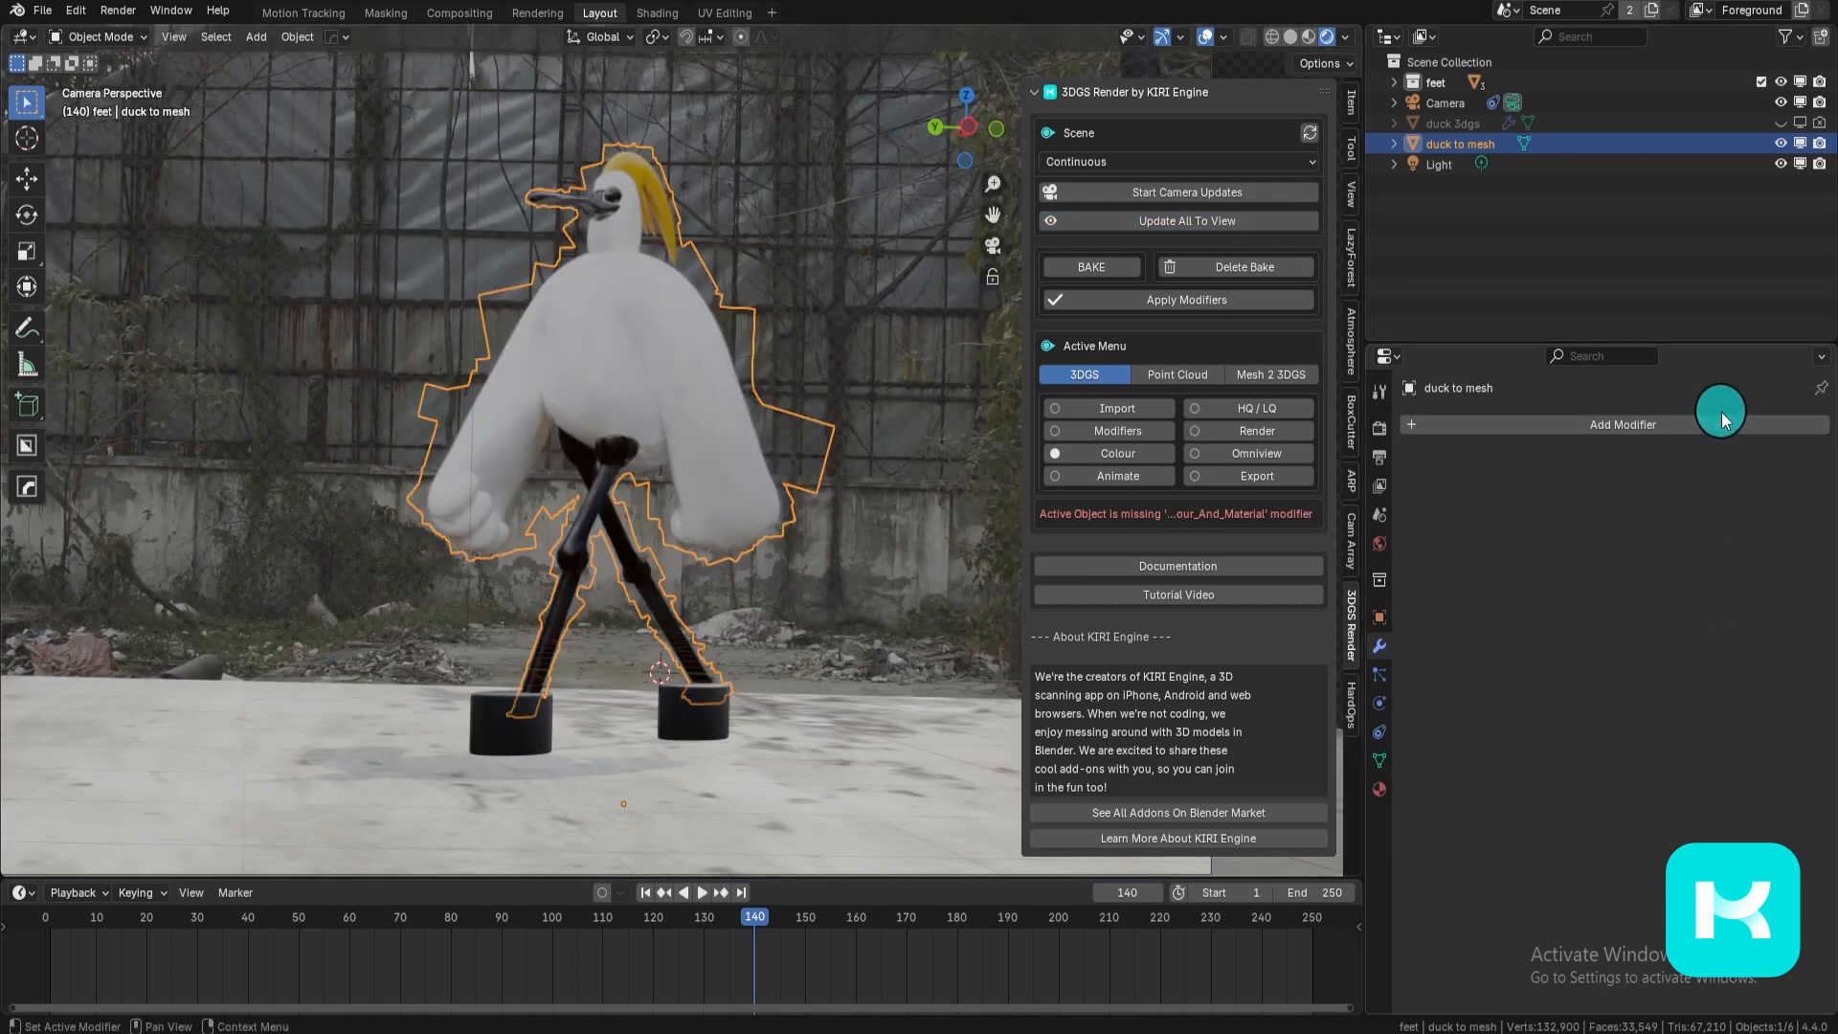
Step: Add a Geometry Nodes modifier with the "to mesh" node group to the duck copy and open the Geometry Nodes workspace
{"action": "left_click", "coordinate": [1721, 421]}
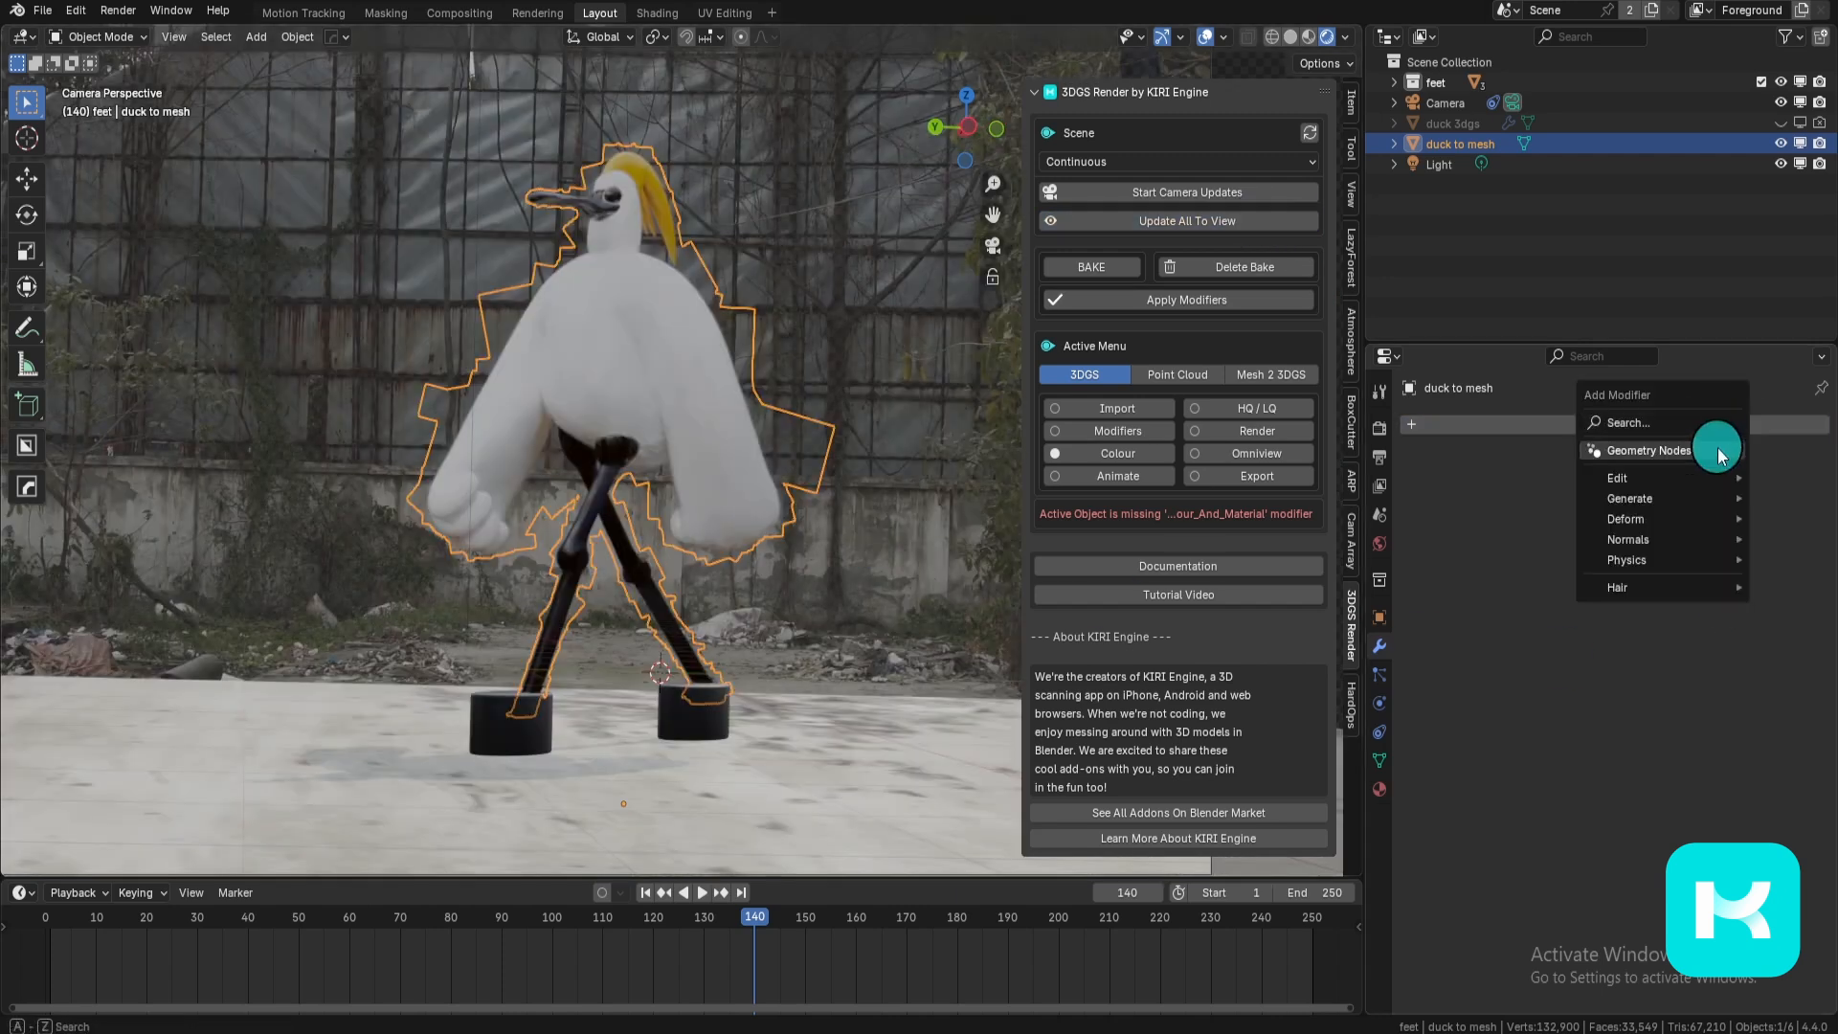
{"action": "left_click", "coordinate": [1721, 454]}
{"action": "left_click", "coordinate": [775, 19]}
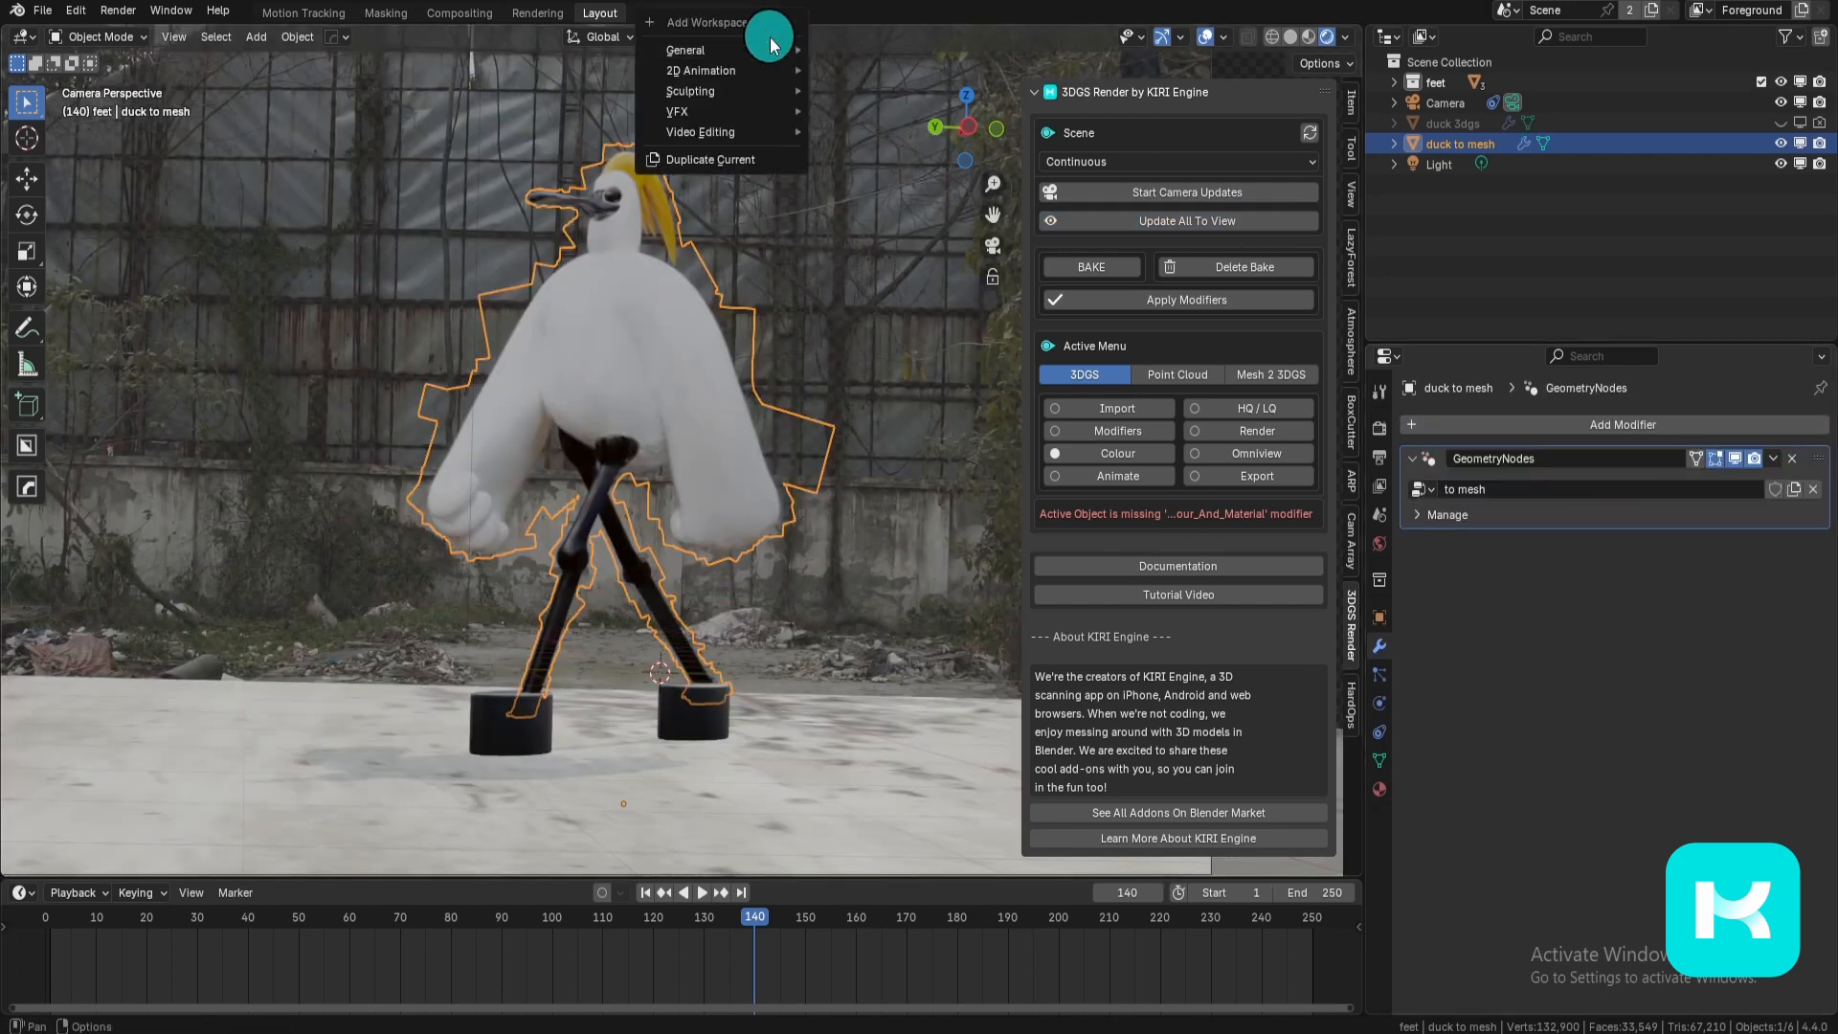
{"action": "mouse_move", "coordinate": [820, 49]}
{"action": "left_click", "coordinate": [933, 88]}
Step: Insert a Mesh to Volume node between the Group Input and Group Output nodes
{"action": "key", "text": "shift+a"}
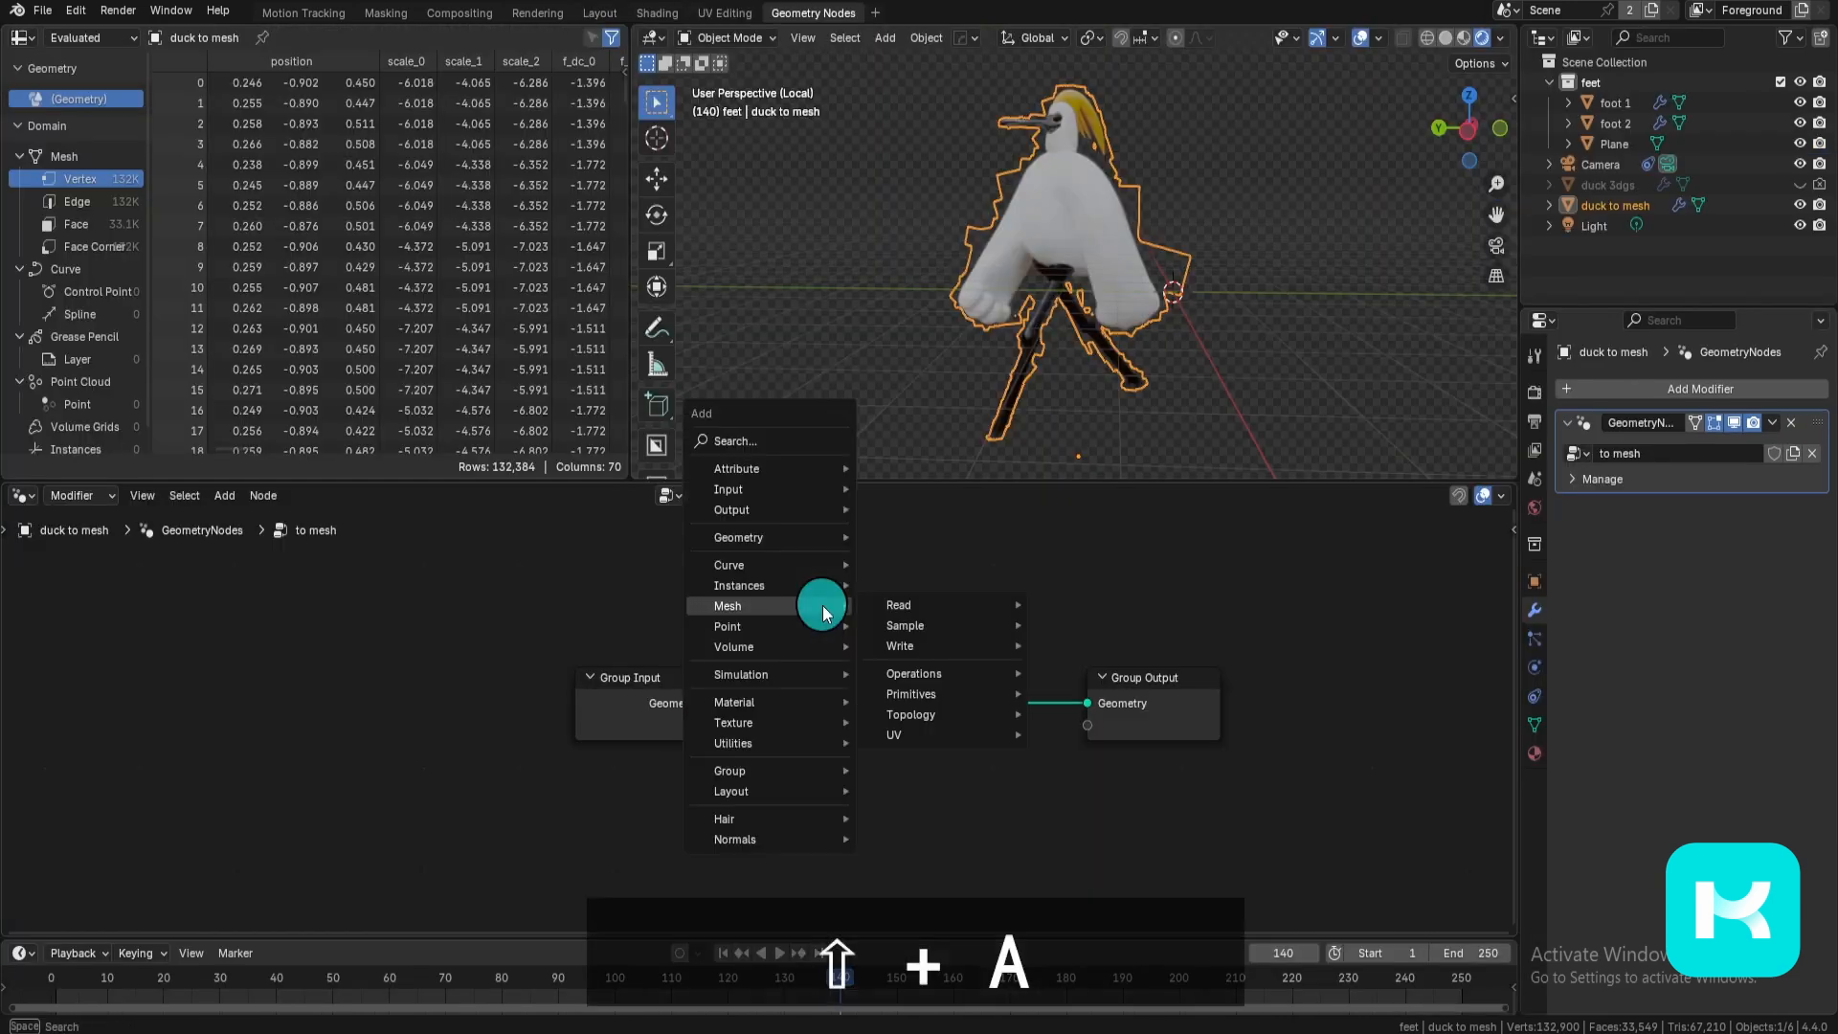
{"action": "type", "text": "mesh to volum"}
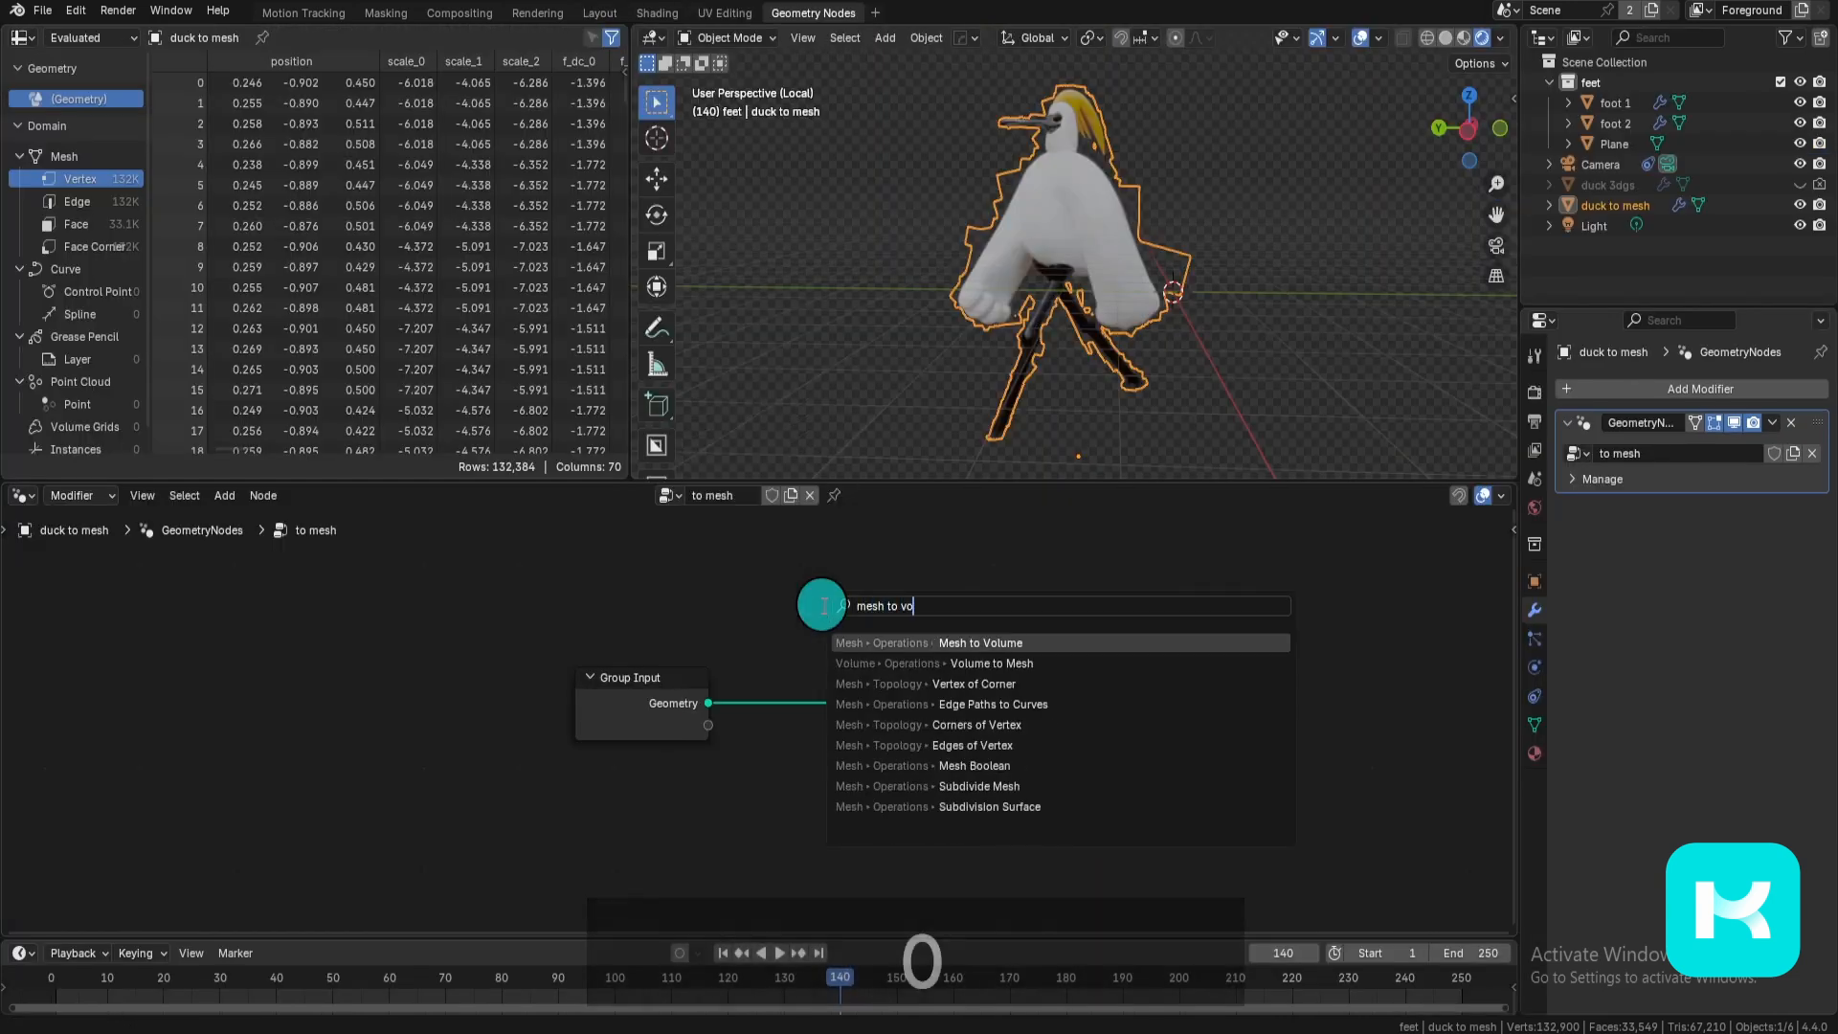
{"action": "key", "text": "Return"}
{"action": "left_click", "coordinate": [971, 691]}
Step: Insert a Volume to Mesh node between the Mesh to Volume and Group Output nodes
{"action": "key", "text": "shift+a"}
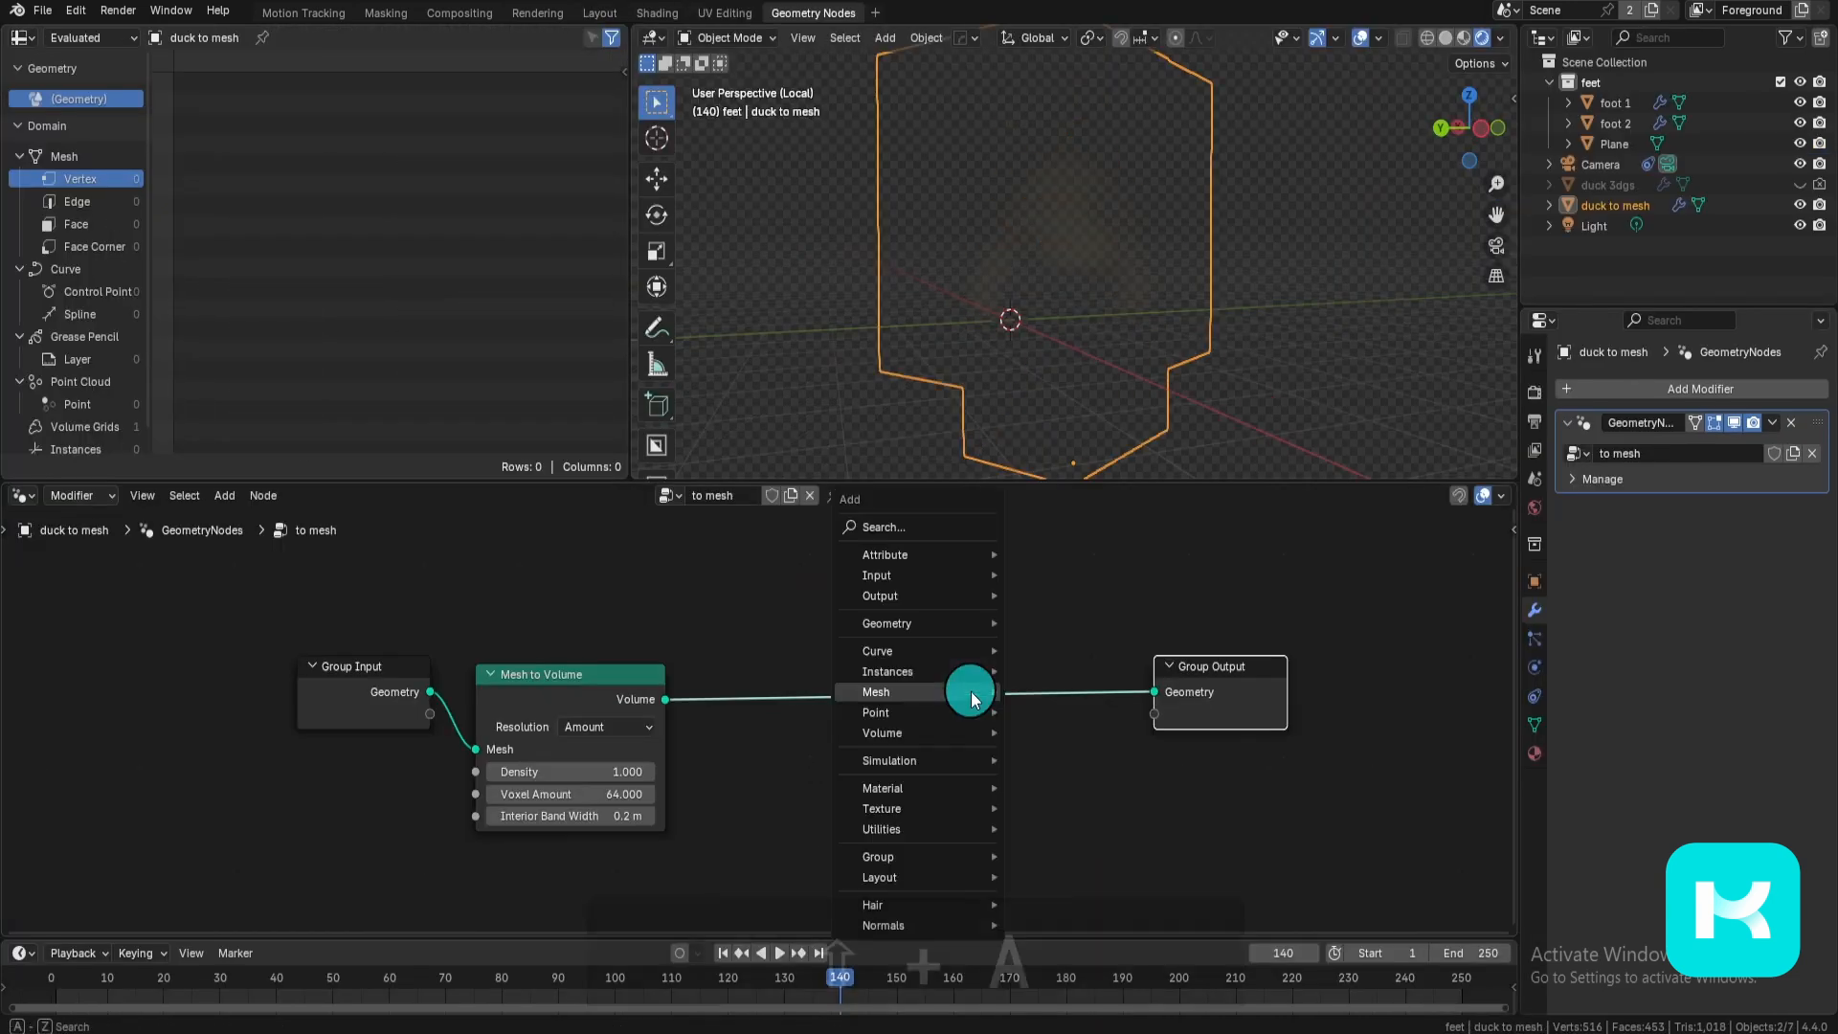
{"action": "type", "text": "volume t"}
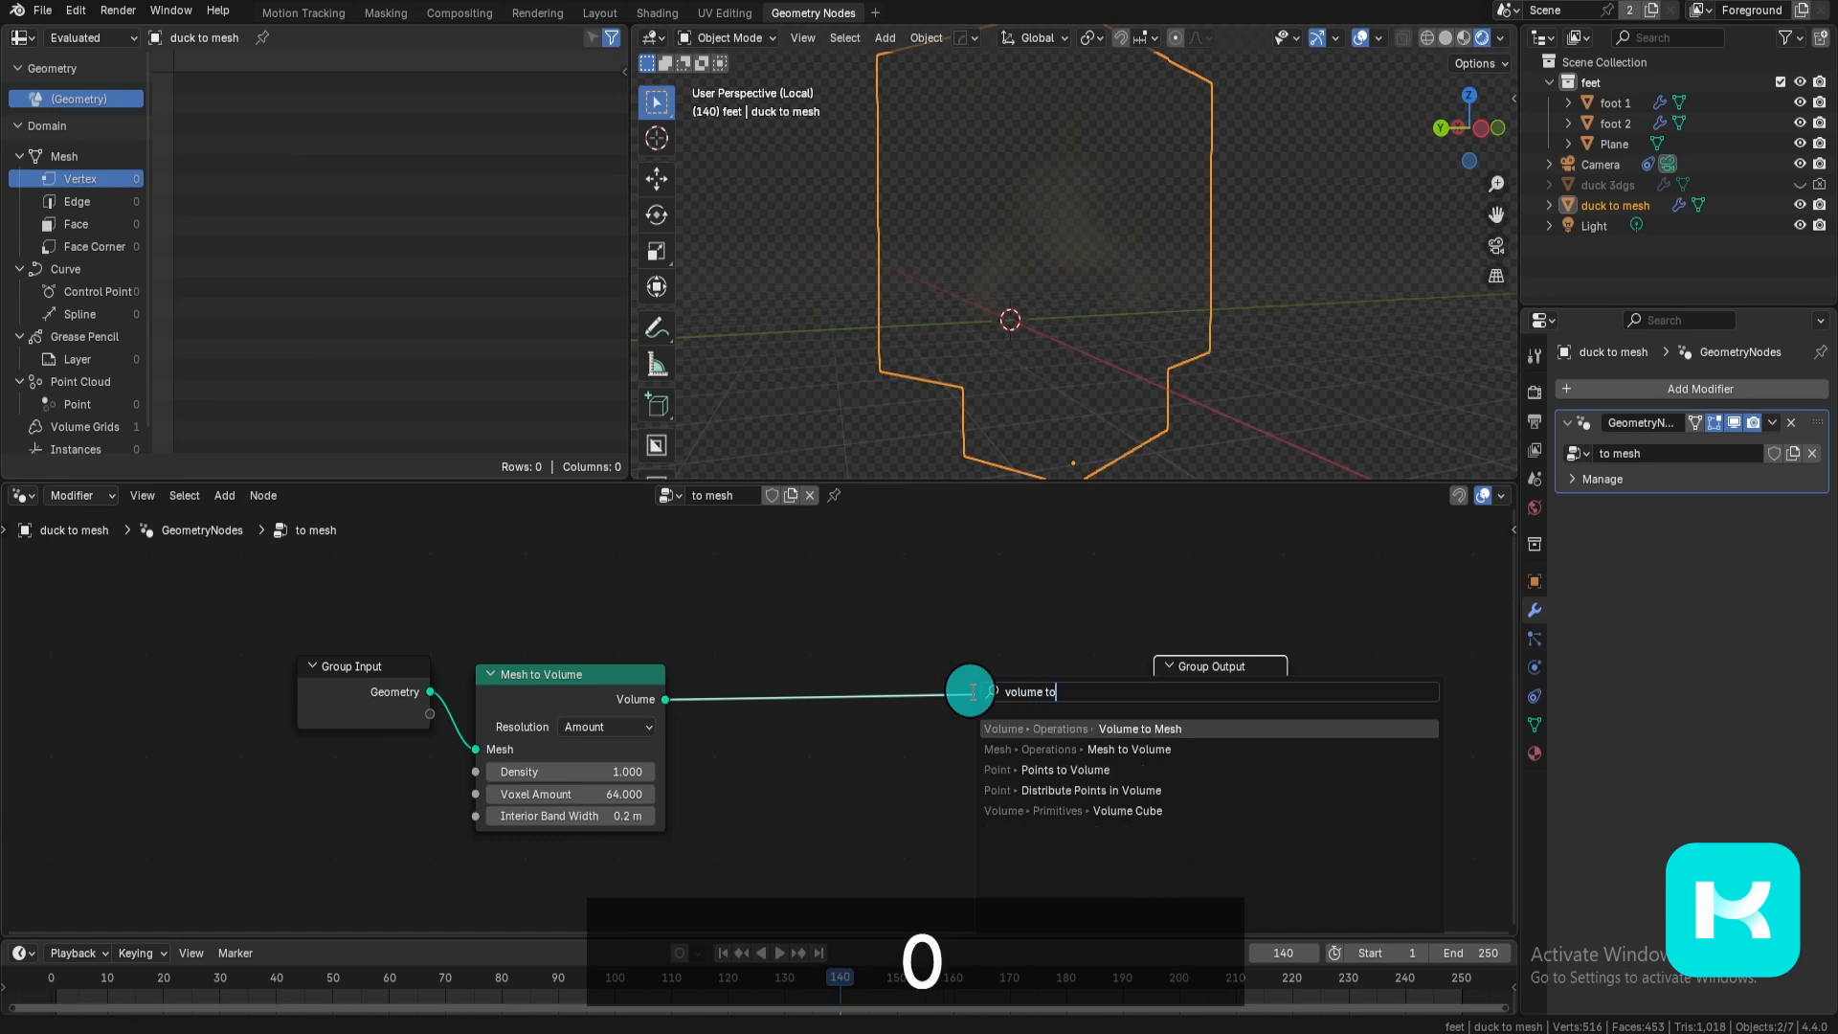
{"action": "type", "text": "o"}
{"action": "key", "text": "Return"}
{"action": "left_click", "coordinate": [739, 649]}
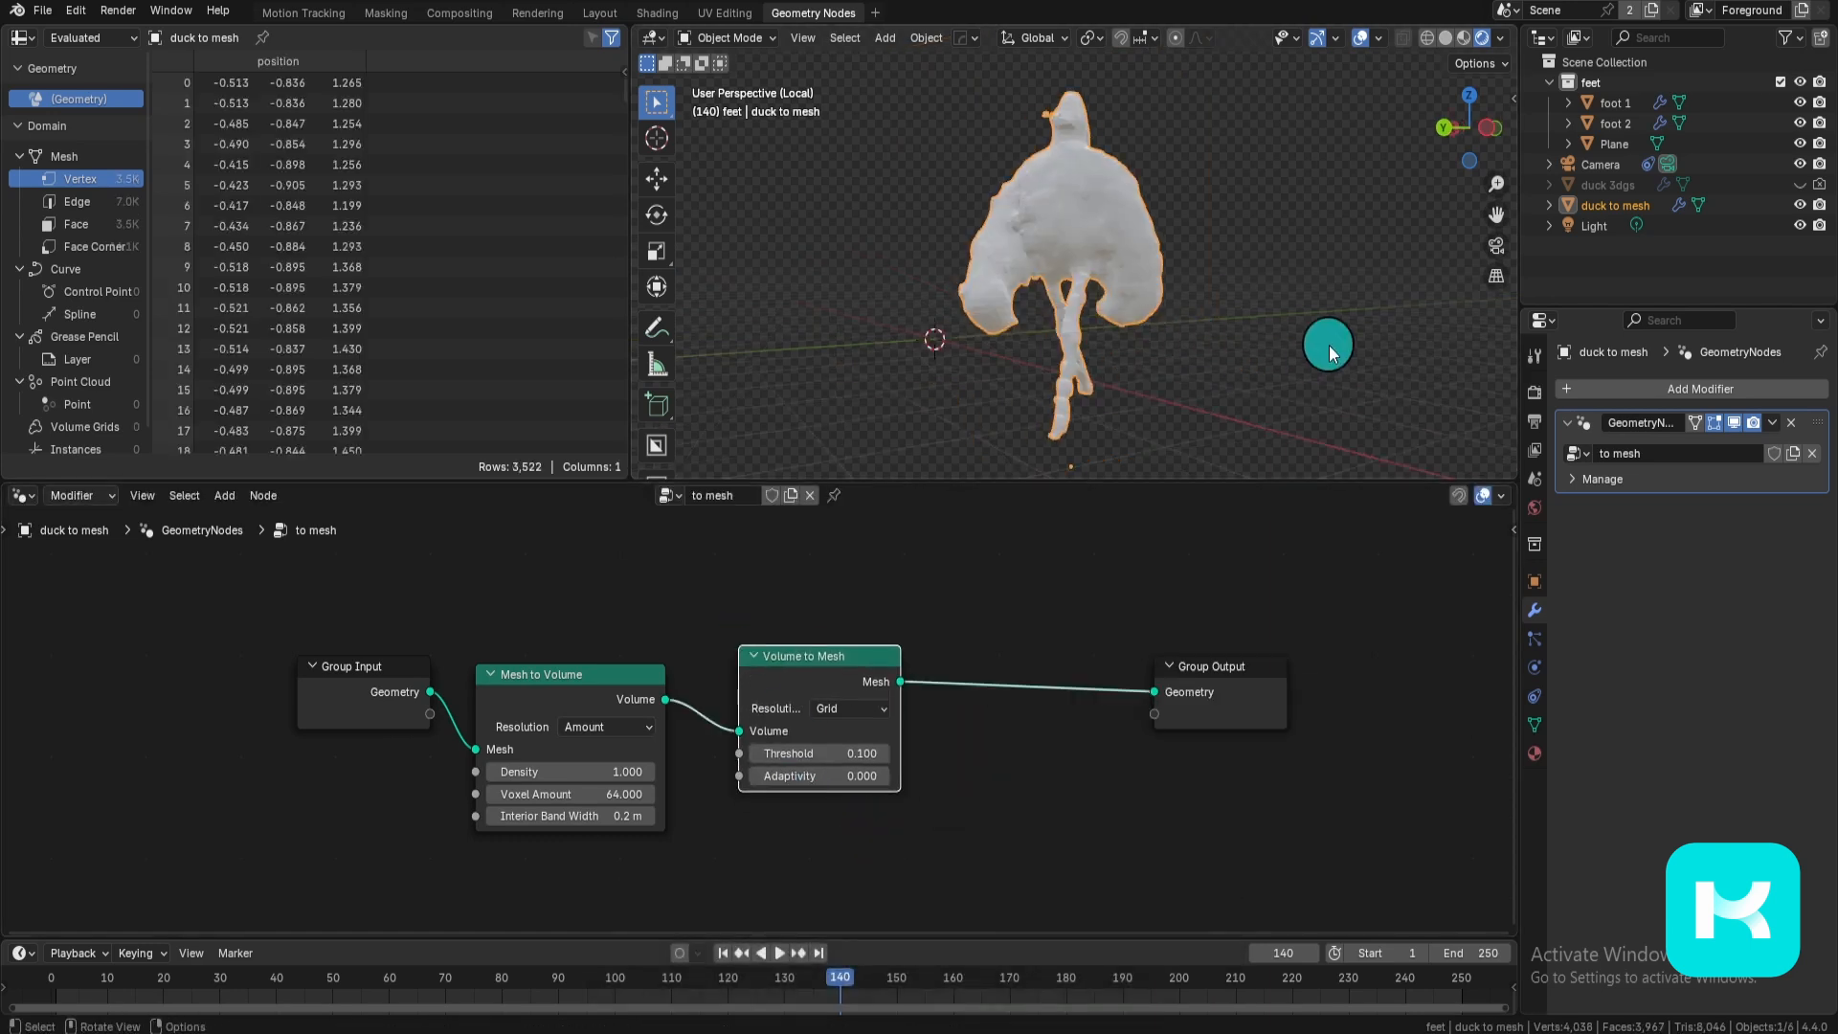
Step: Set the Voxel Amount of the Mesh to Volume node to 100
{"action": "mouse_move", "coordinate": [1329, 352]}
{"action": "middle_mouse_down"}
{"action": "mouse_move", "coordinate": [939, 360]}
{"action": "mouse_move", "coordinate": [1415, 339]}
{"action": "mouse_move", "coordinate": [1032, 341]}
{"action": "mouse_move", "coordinate": [1381, 330]}
{"action": "mouse_move", "coordinate": [1321, 336]}
{"action": "middle_mouse_up"}
{"action": "scroll", "coordinate": [756, 766], "scroll_direction": "up", "scroll_amount": 3}
{"action": "left_click", "coordinate": [542, 796]}
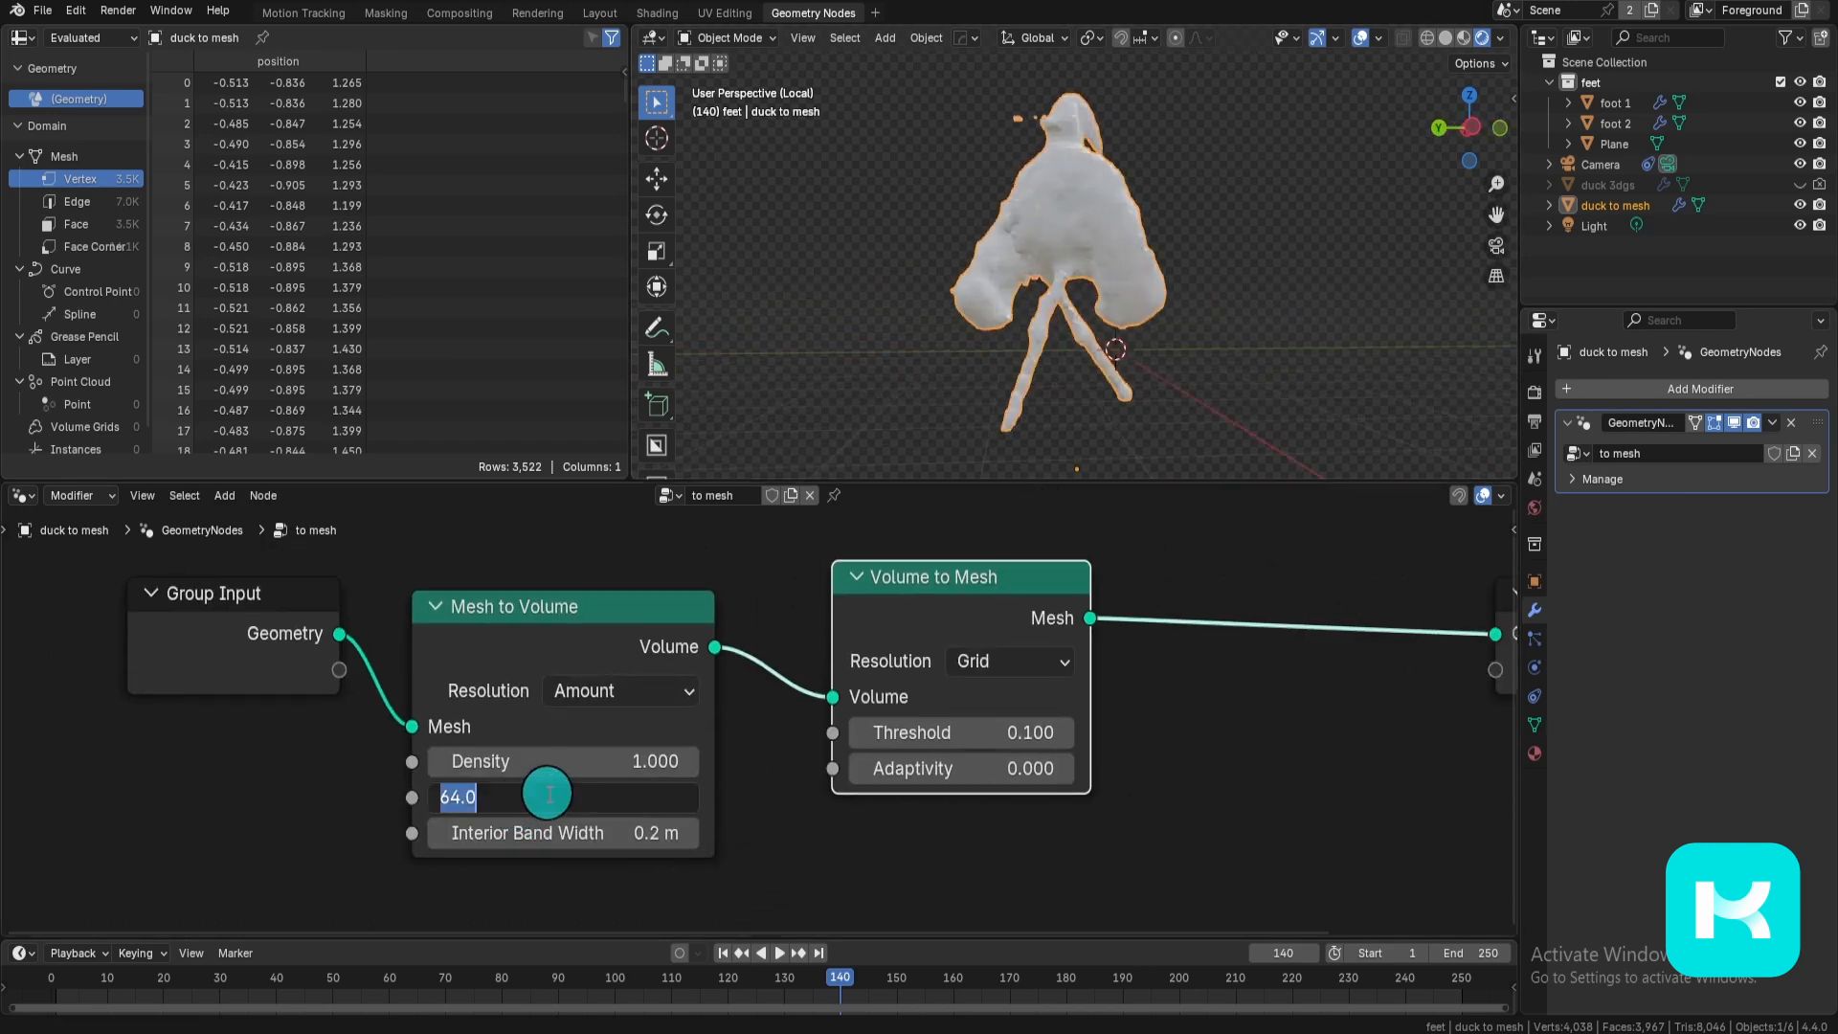
{"action": "type", "text": "100"}
{"action": "key", "text": "Return"}
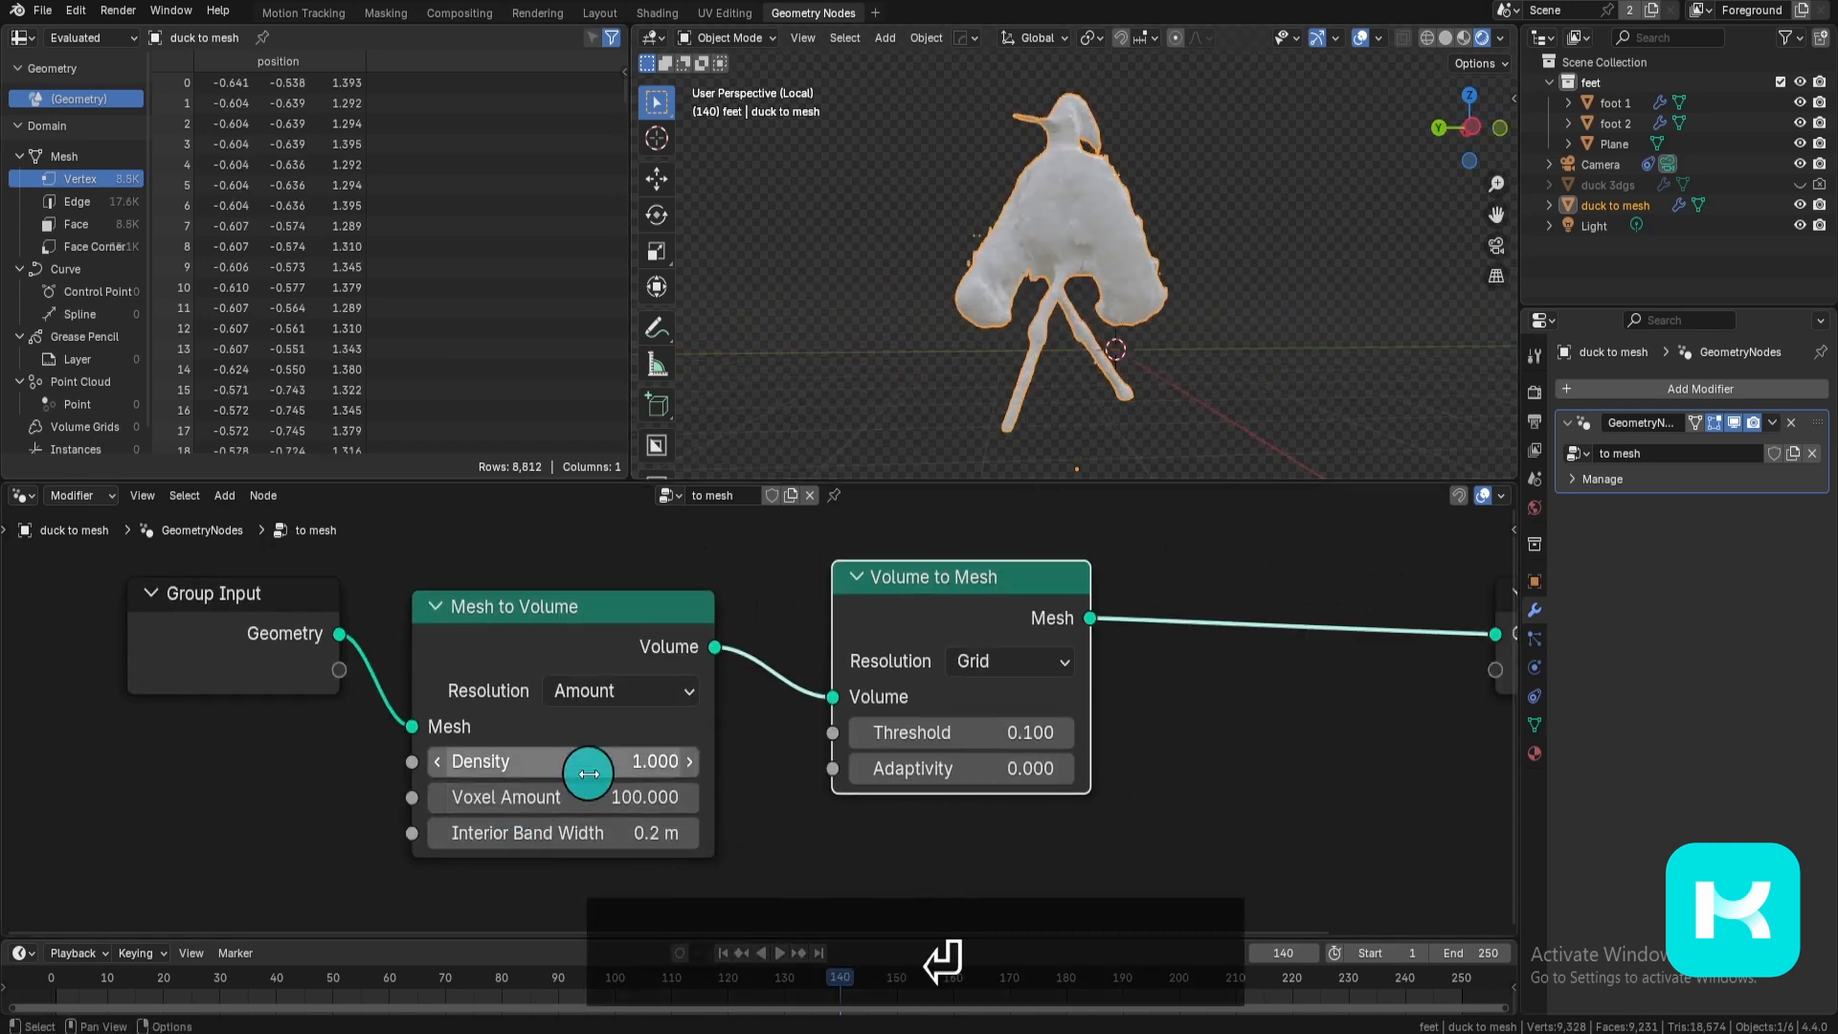
Step: Try an Interior Band Width of 0 on the Mesh to Volume node and undo it
{"action": "left_click", "coordinate": [607, 829]}
{"action": "type", "text": "0"}
{"action": "key", "text": "Return"}
{"action": "key", "text": "ctrl+z"}
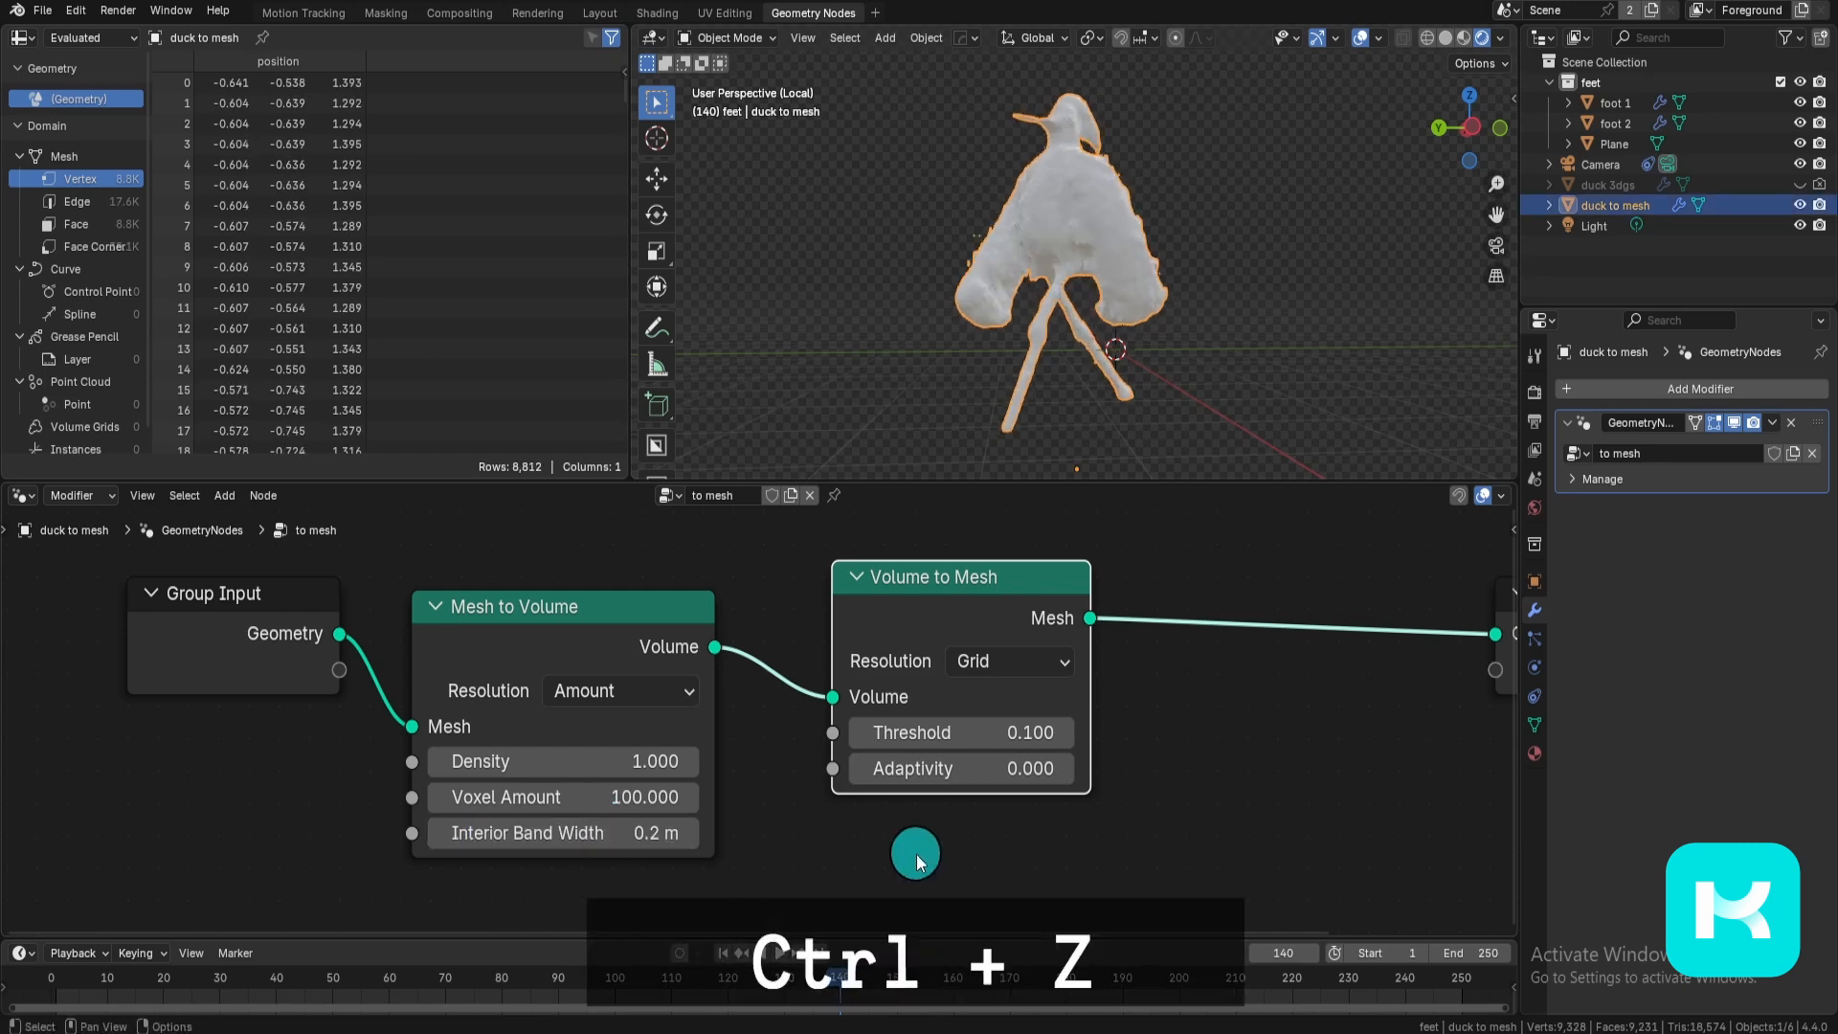
Step: Increase the Density of the Mesh to Volume node and check the duck mesh from another angle
{"action": "left_click_drag", "start_coordinate": [582, 763], "coordinate": [670, 763]}
{"action": "middle_click_drag", "start_coordinate": [933, 344], "coordinate": [1141, 316]}
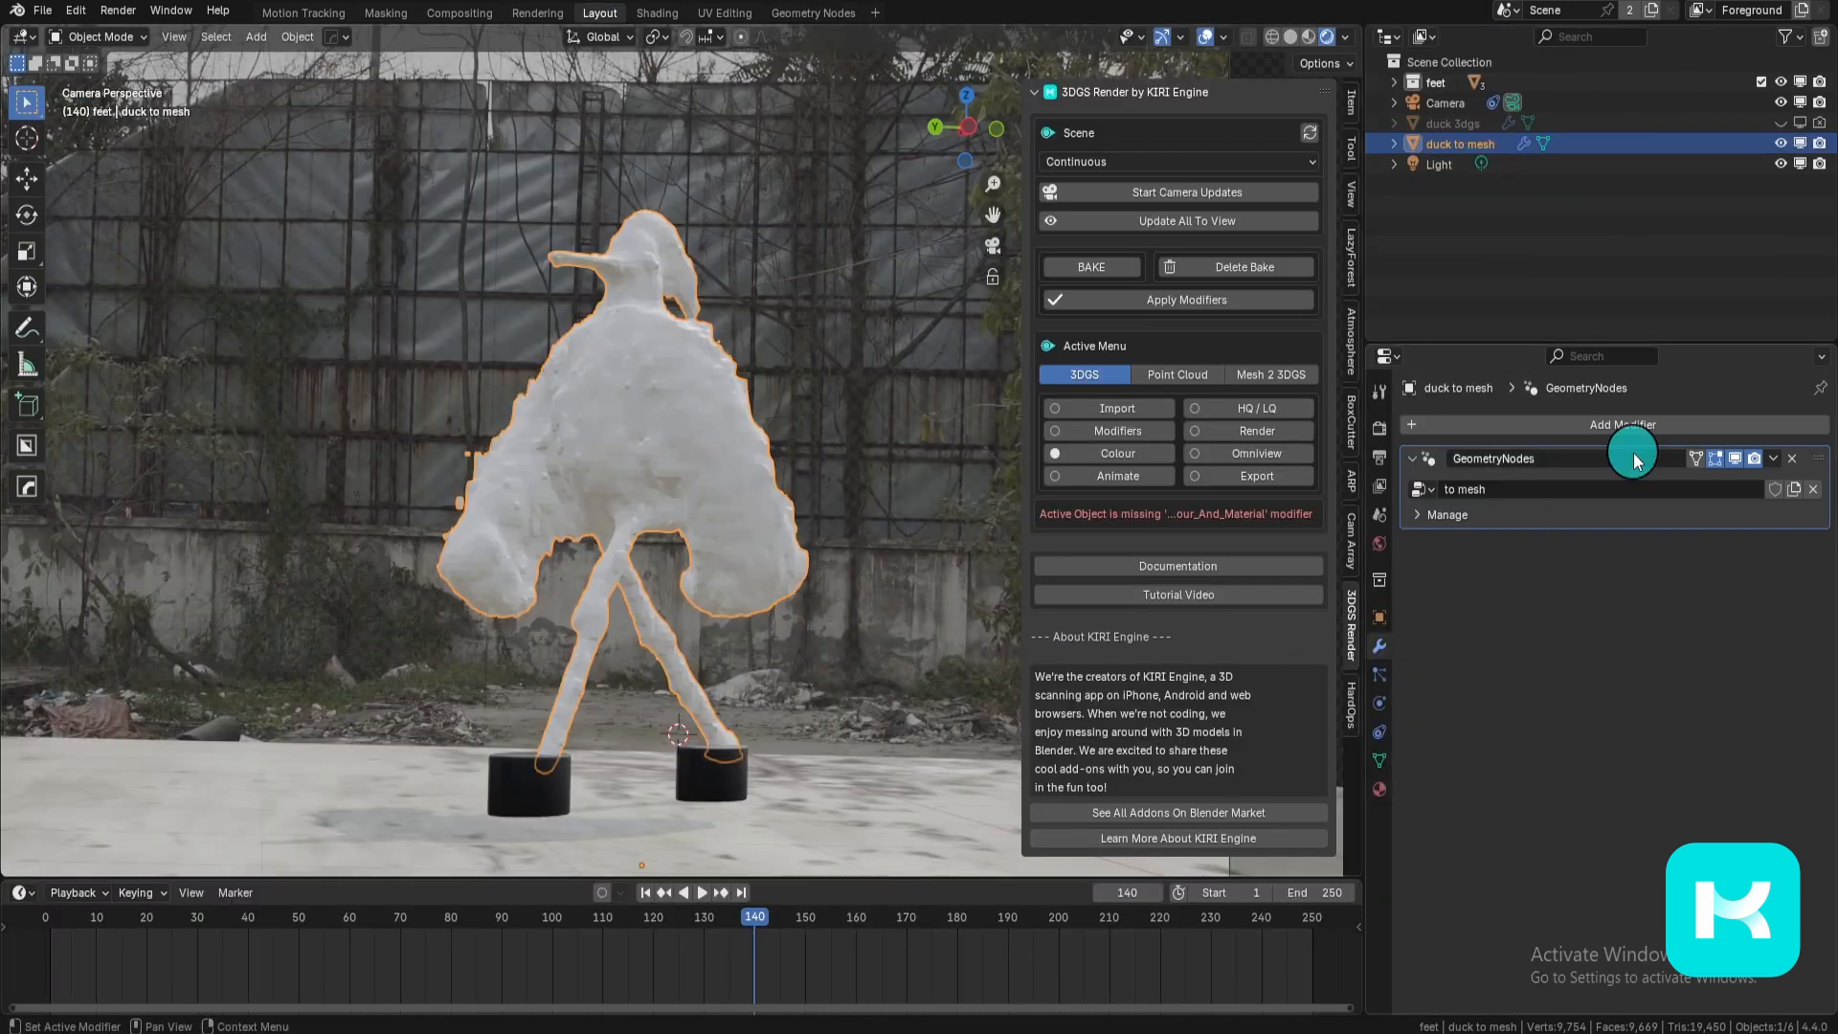
Step: Add a Smooth modifier with 20 repeats to the duck to mesh object and convert its visual geometry to mesh
{"action": "left_click", "coordinate": [1516, 425]}
{"action": "type", "text": "sm,oot"}
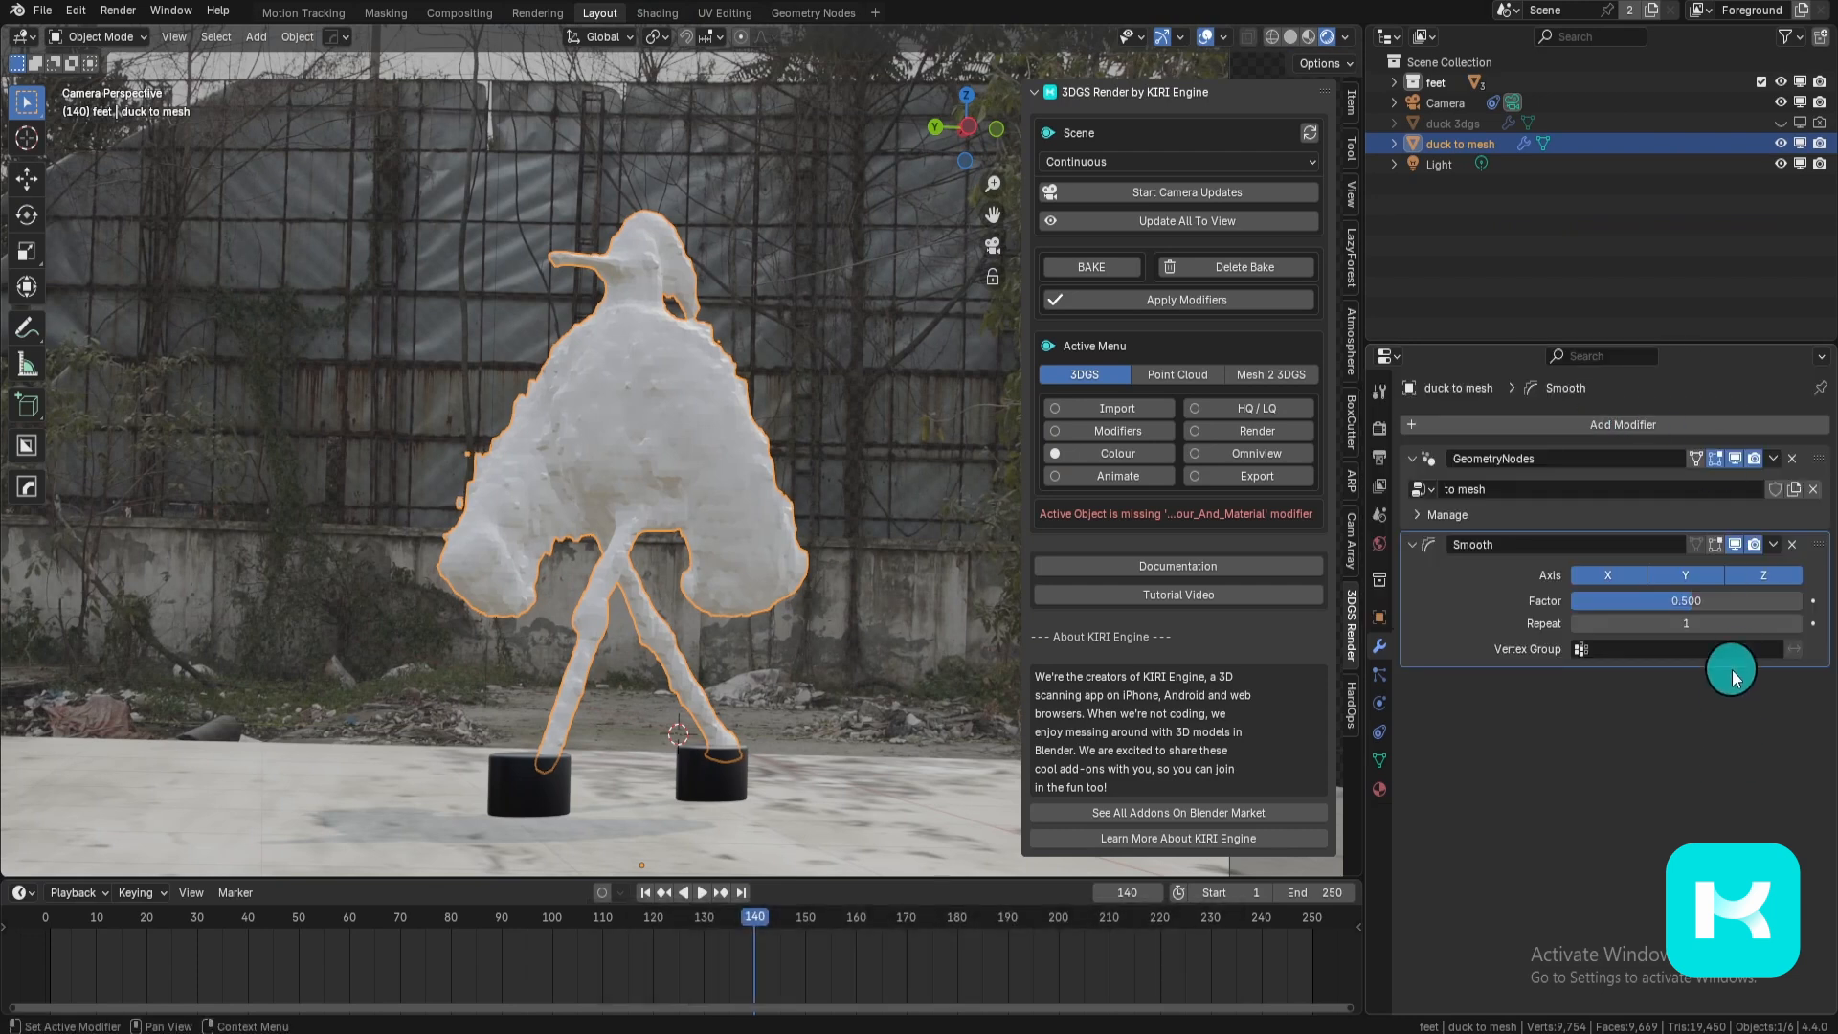
{"action": "left_click_drag", "start_coordinate": [1657, 624], "coordinate": [1592, 624]}
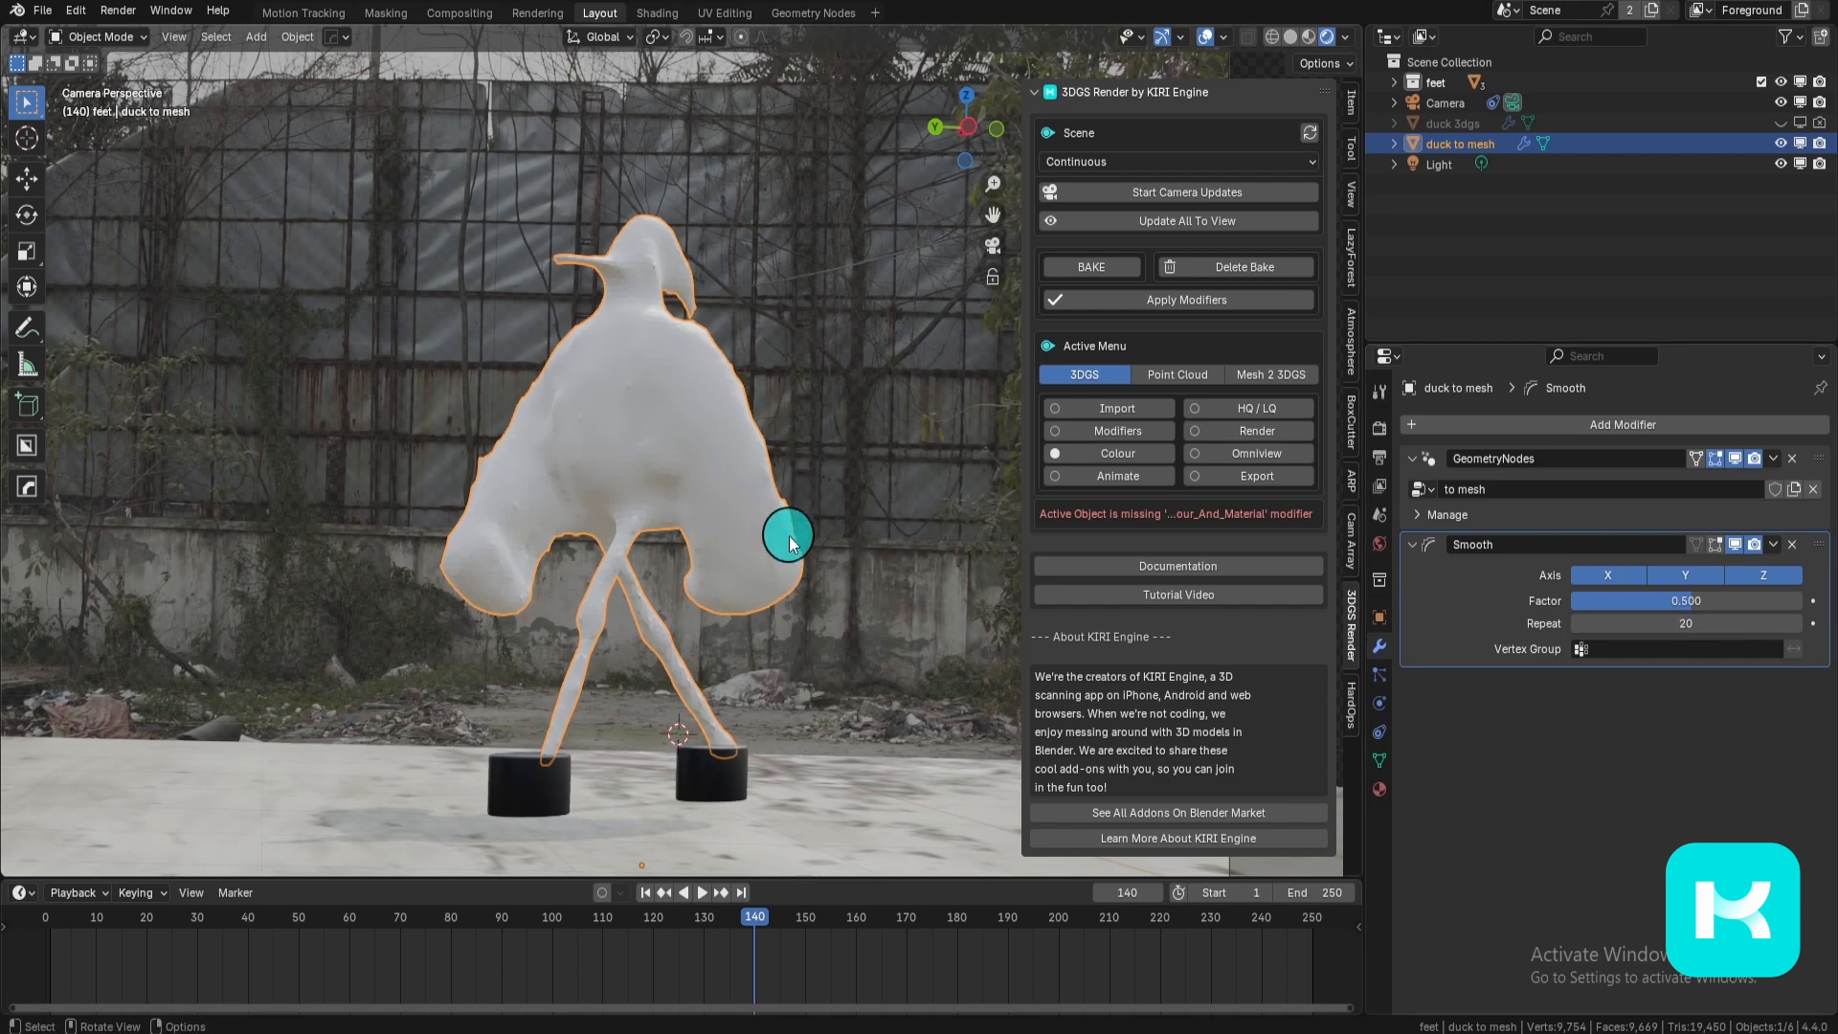
{"action": "key", "text": "ctrl+a"}
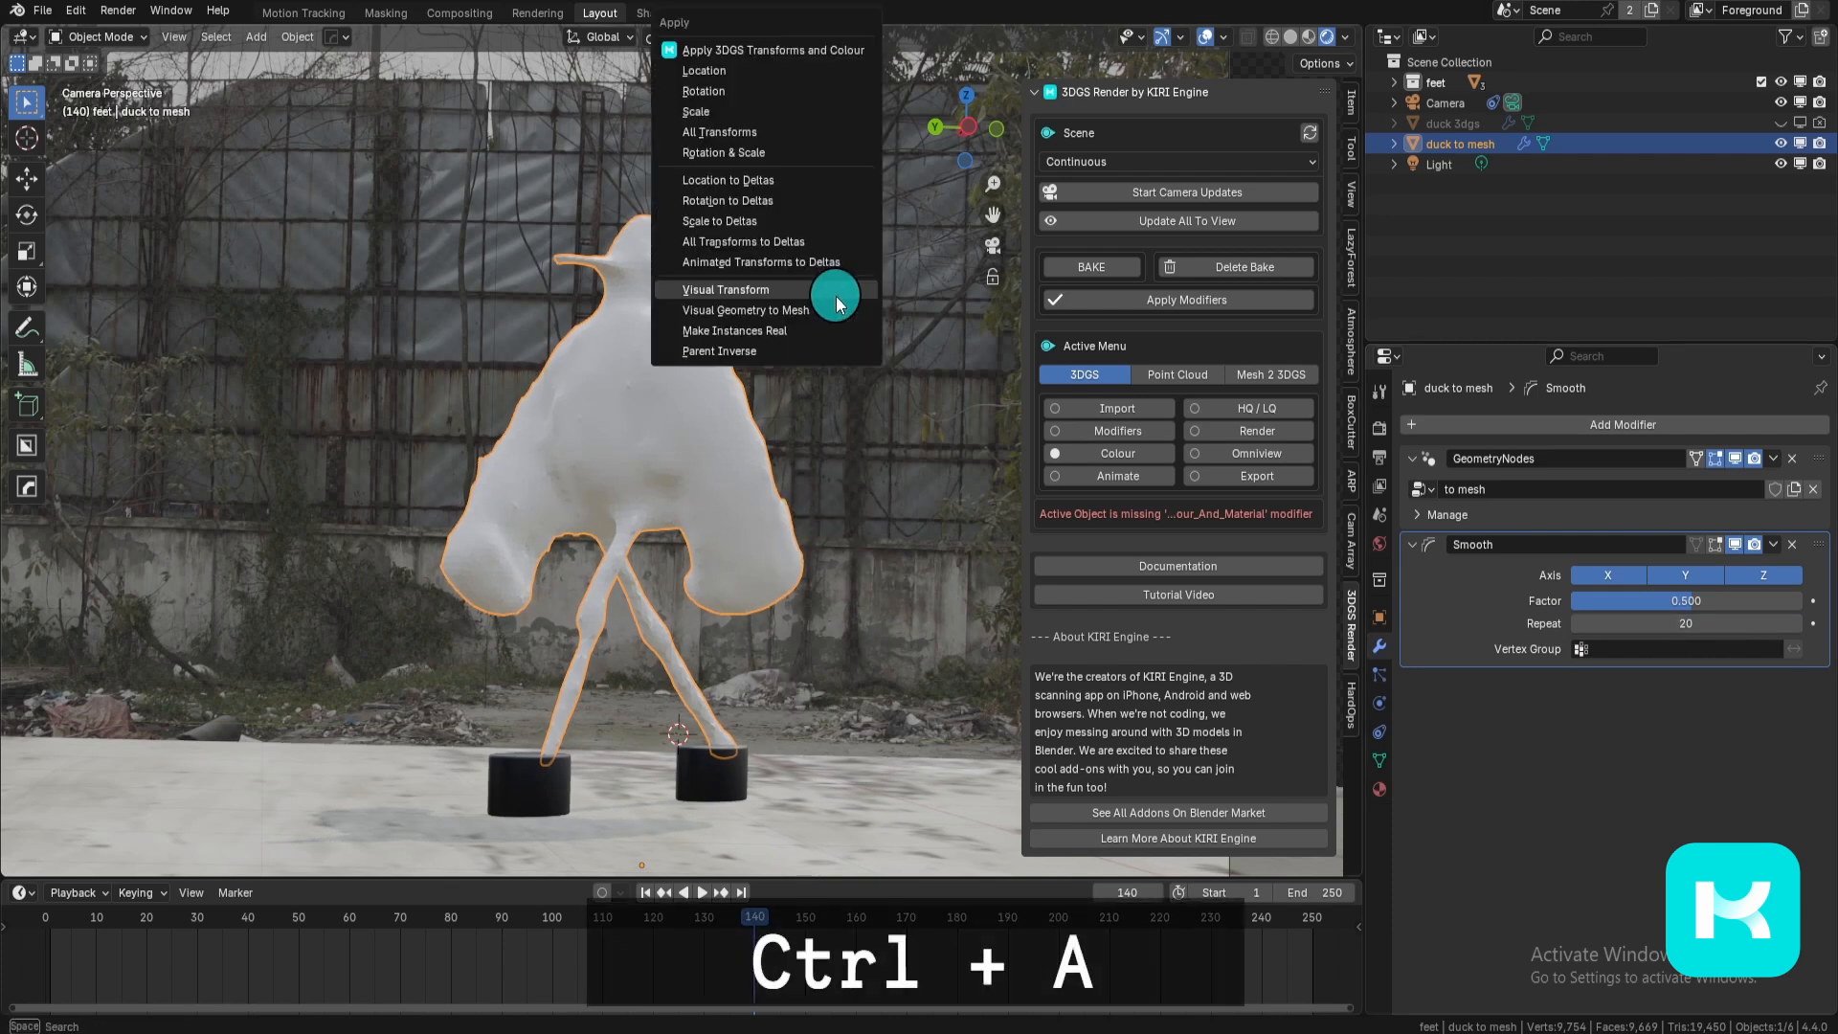
{"action": "key", "text": "Return"}
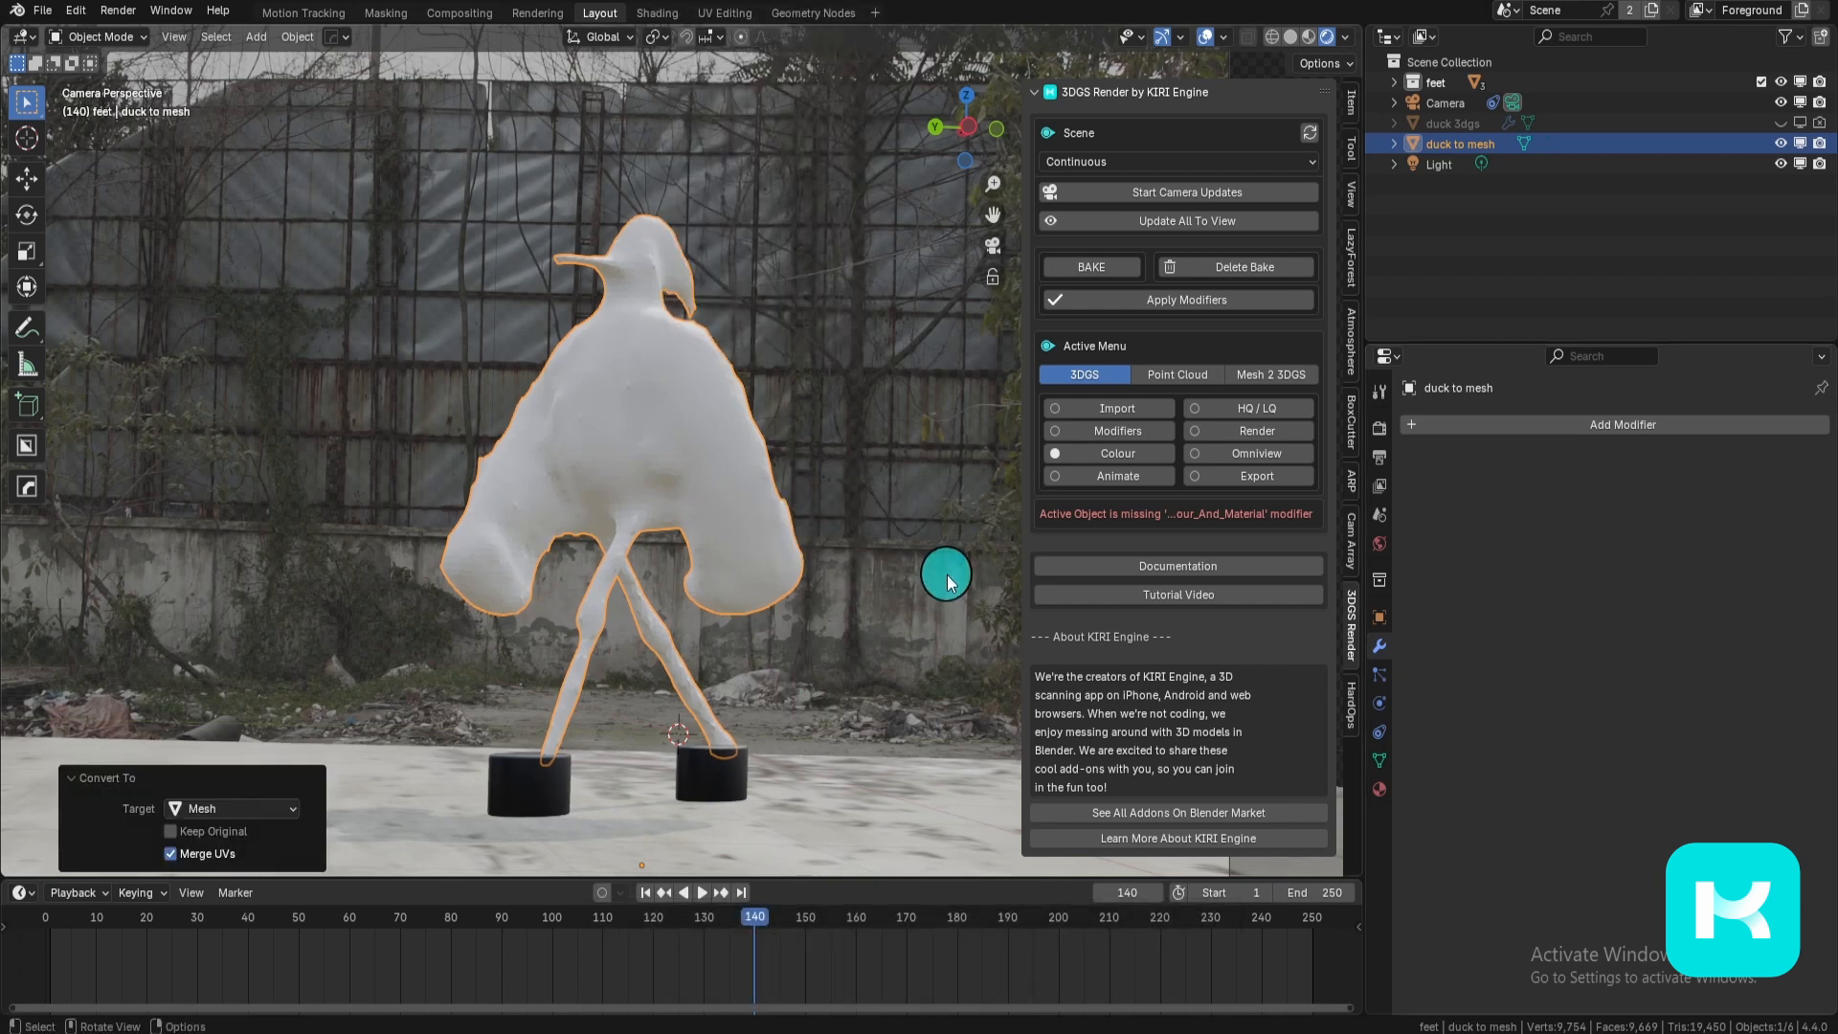
Step: Unhide the duck 3dgs object so it overlaps the smoothed duck mesh
{"action": "scroll", "coordinate": [713, 542], "scroll_direction": "down", "scroll_amount": 3}
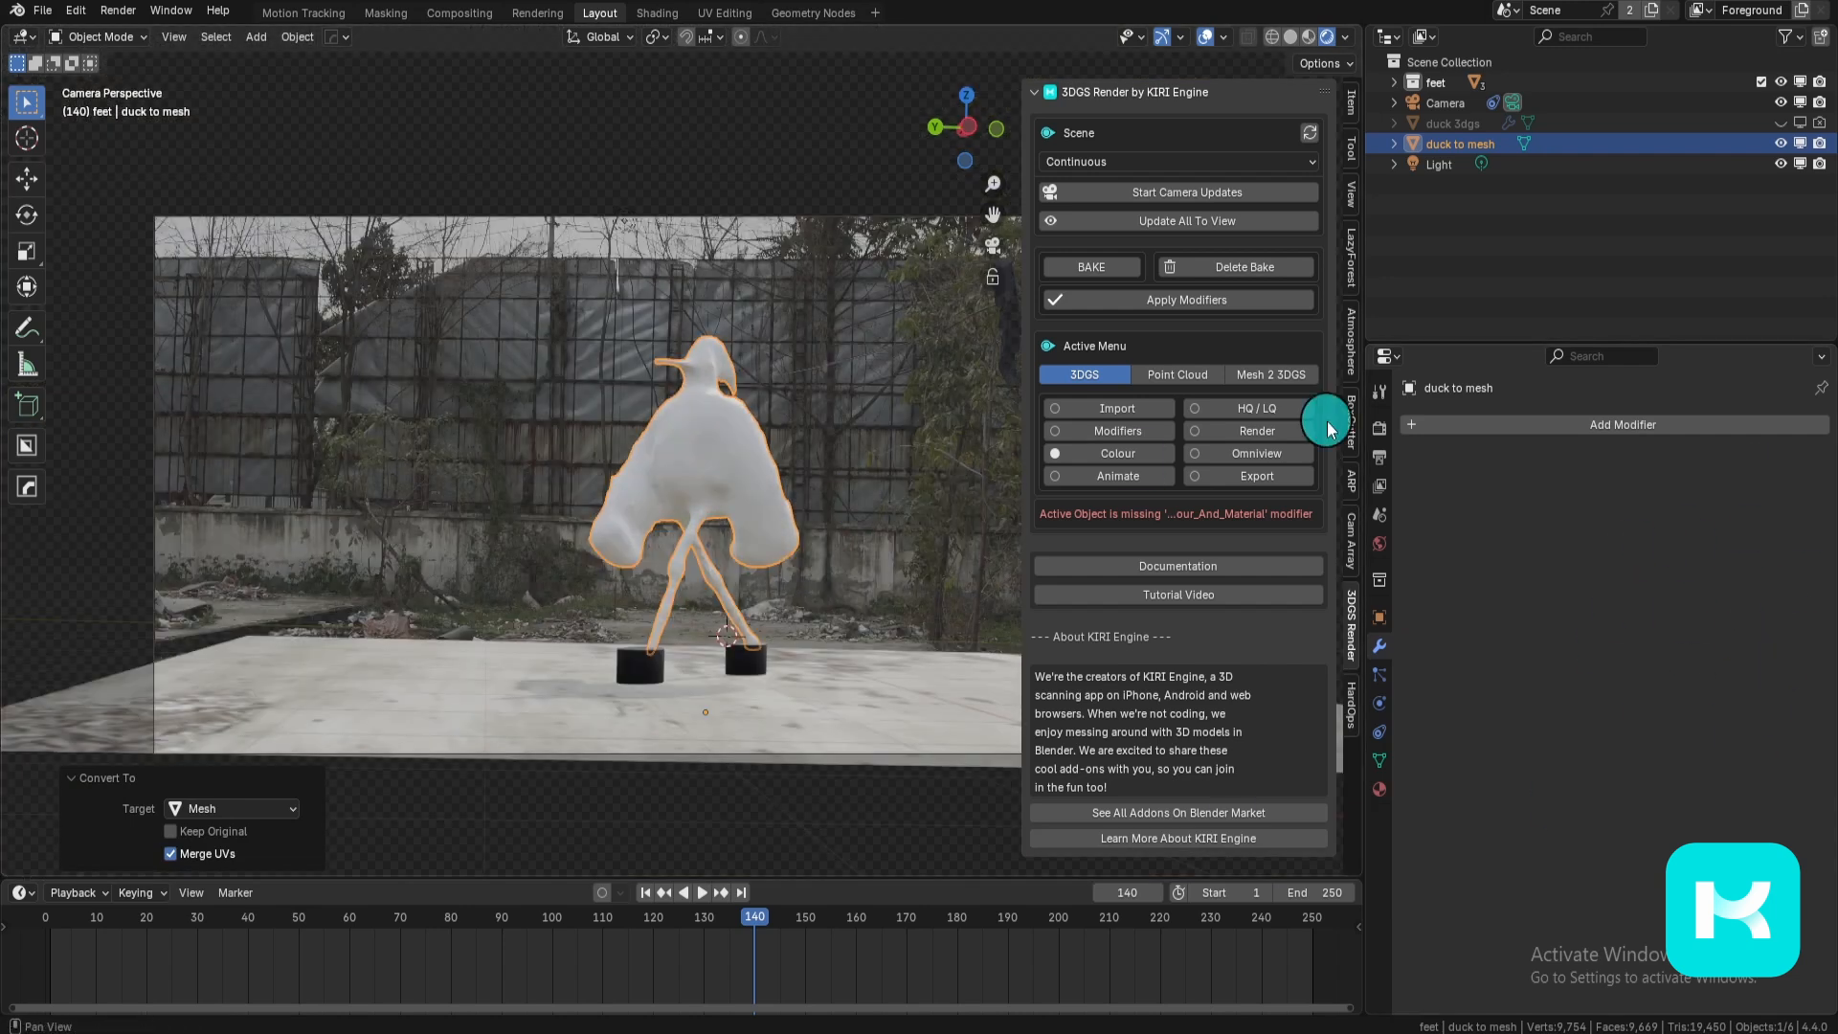
{"action": "left_click", "coordinate": [1781, 122]}
{"action": "left_click", "coordinate": [1647, 124]}
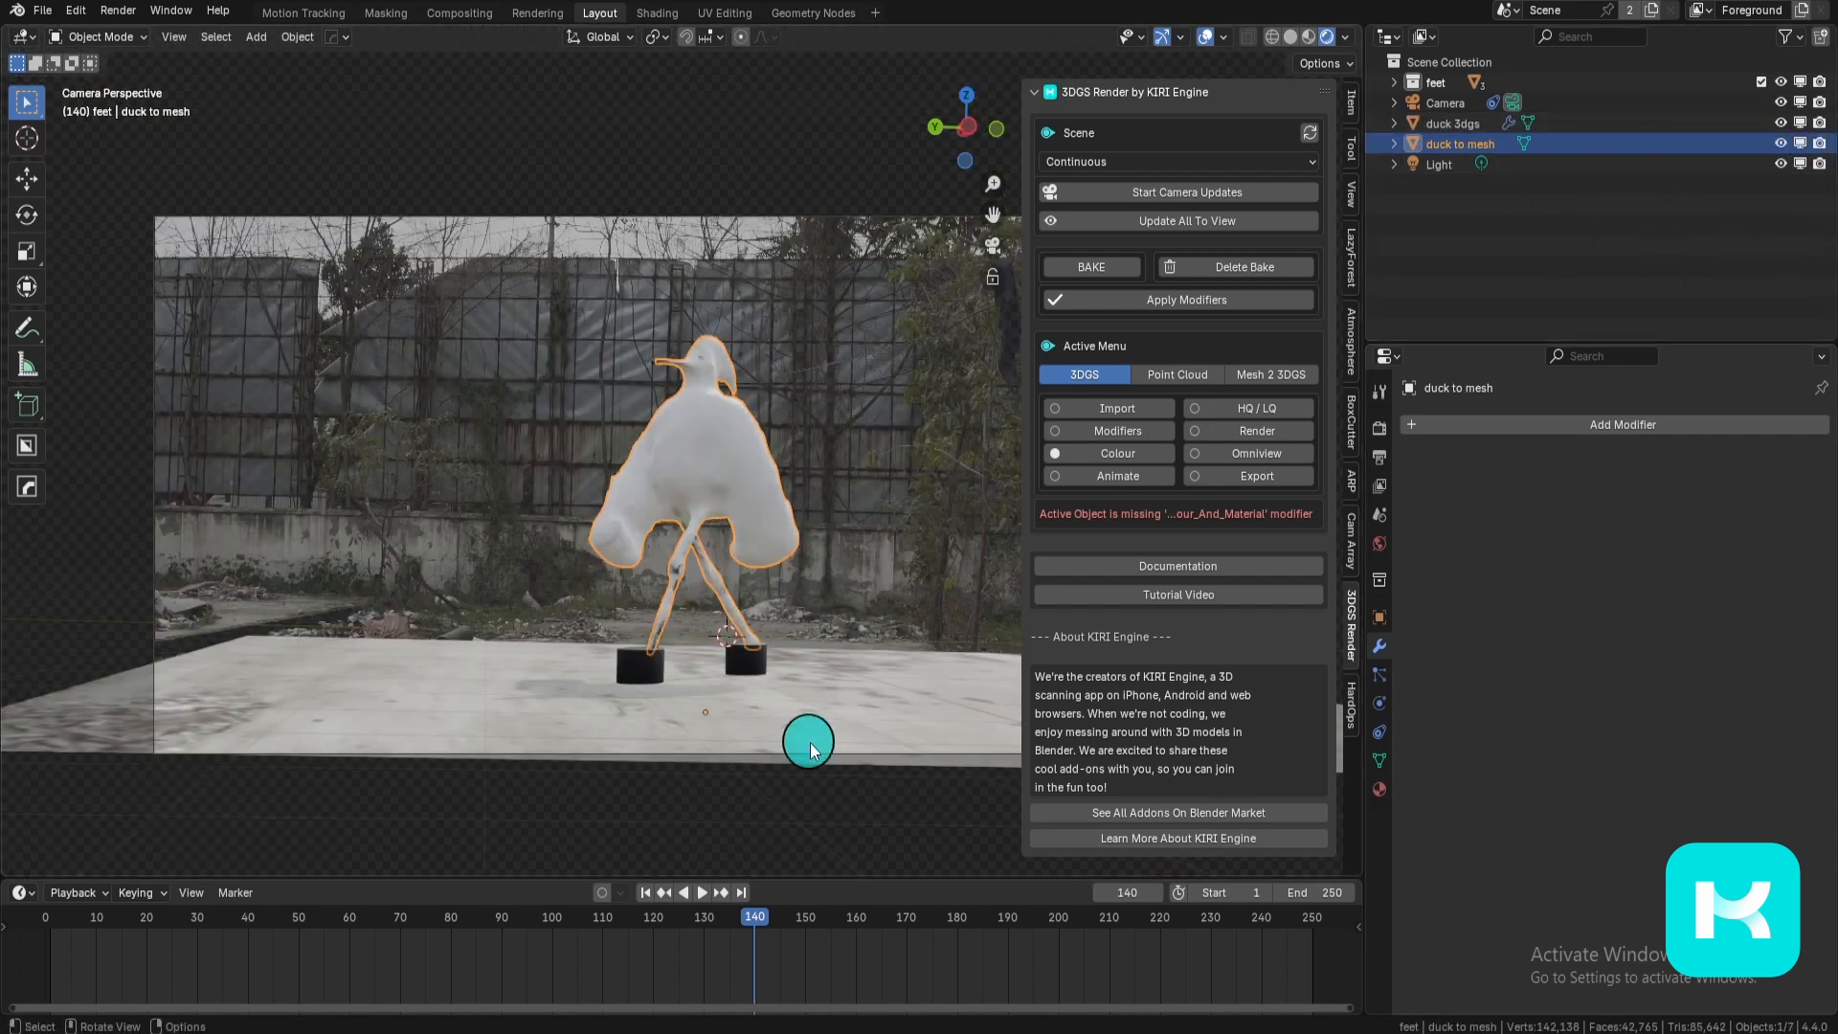
Step: Test-move the duck 3dgs, duck to mesh and Plane objects in turn, cancelling each move, to examine the separate scene elements
{"action": "key", "text": "g"}
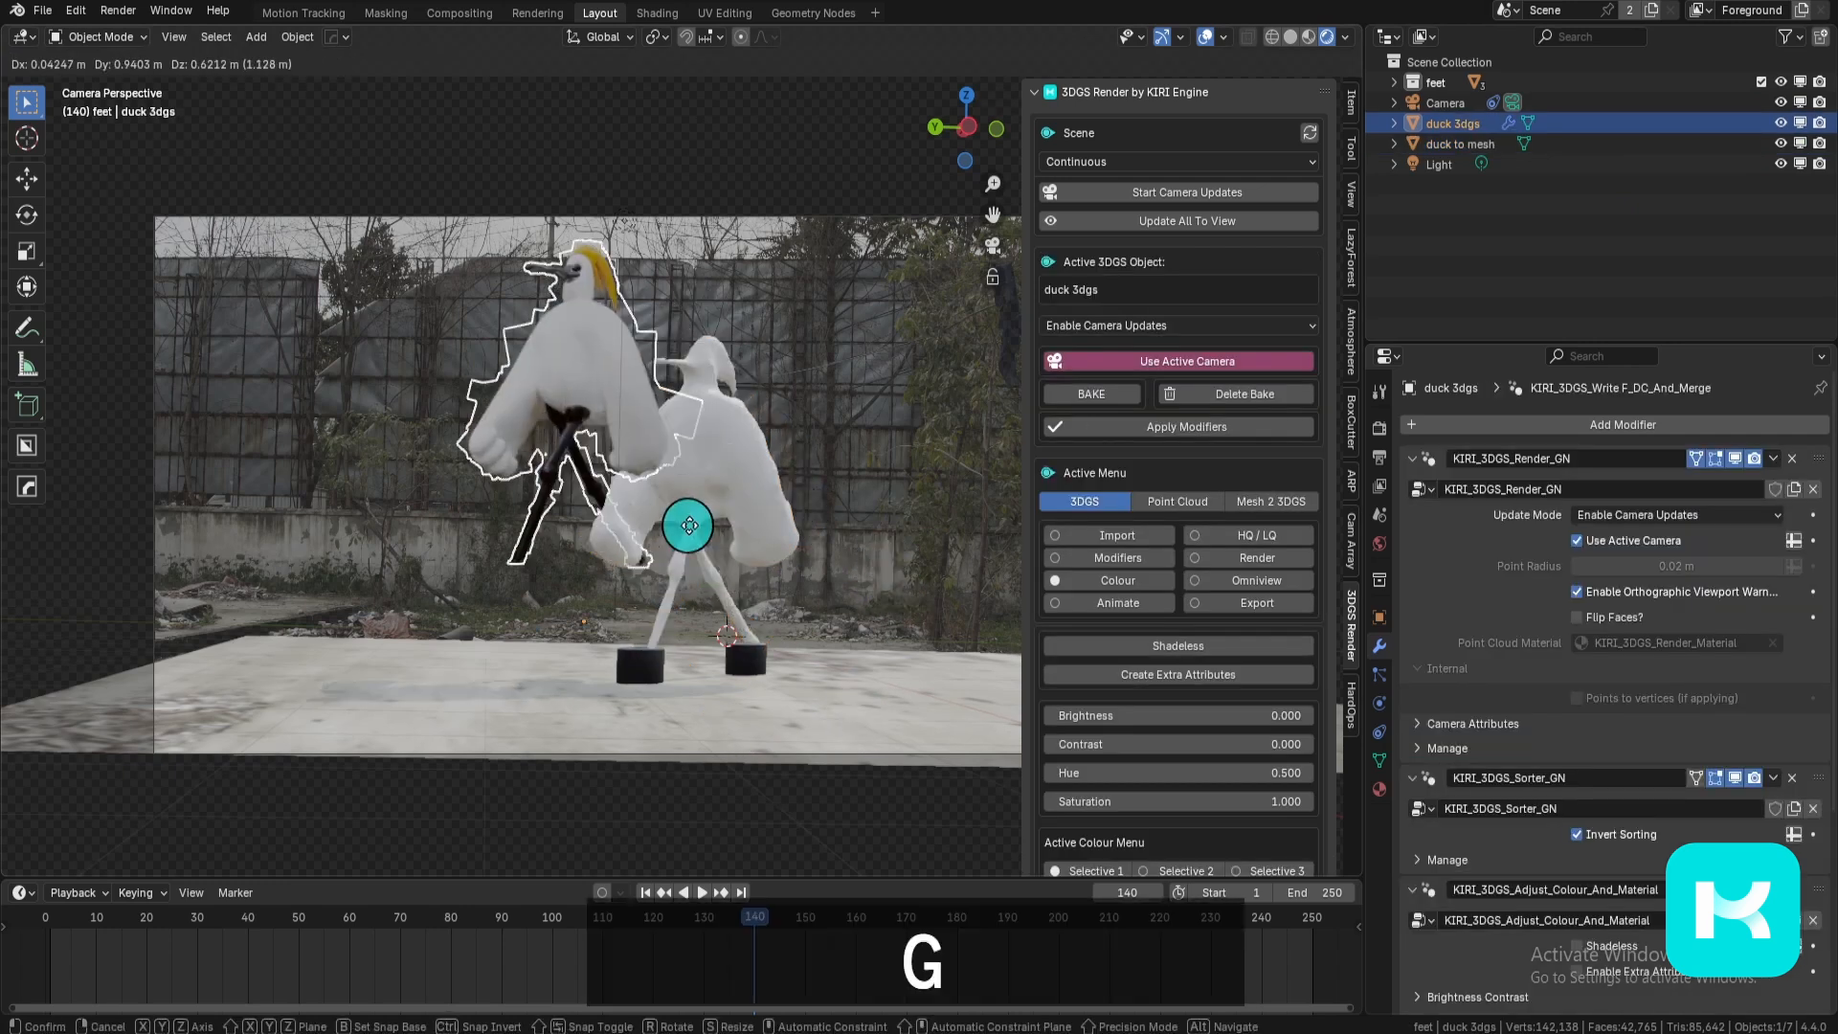
{"action": "right_click", "coordinate": [698, 525]}
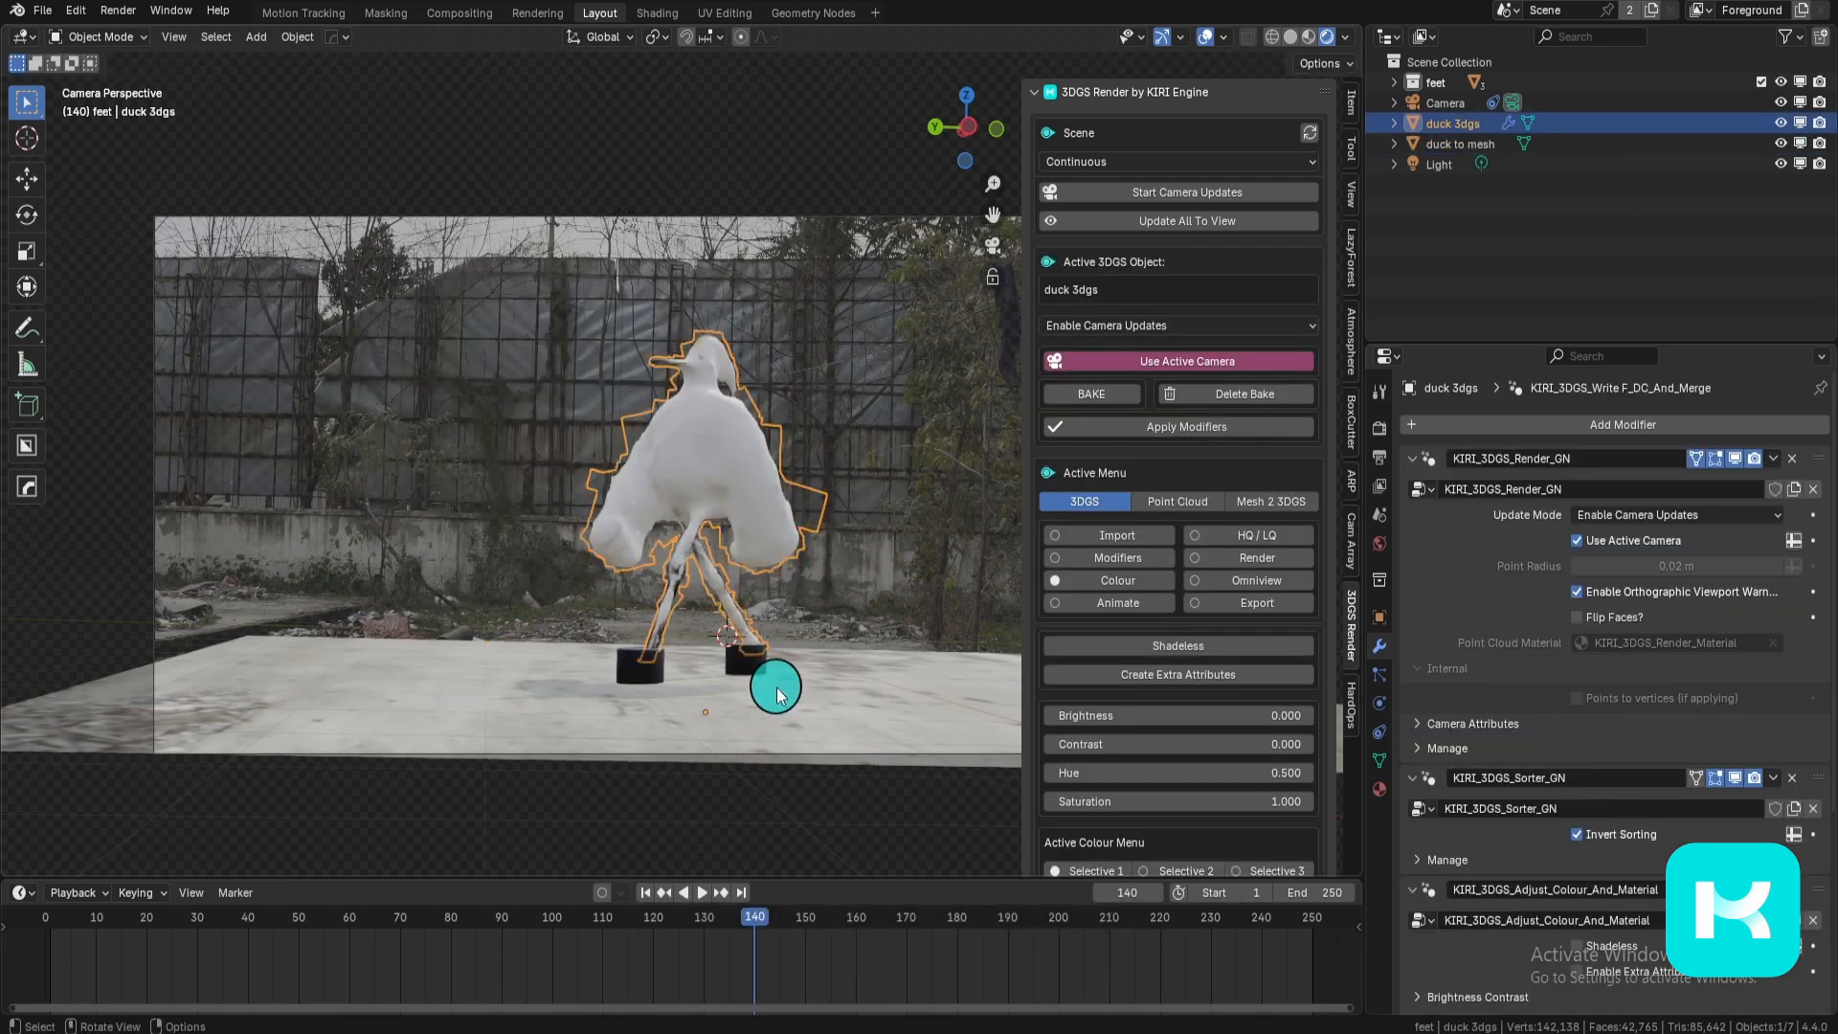
{"action": "left_click", "coordinate": [690, 436]}
{"action": "key", "text": "g"}
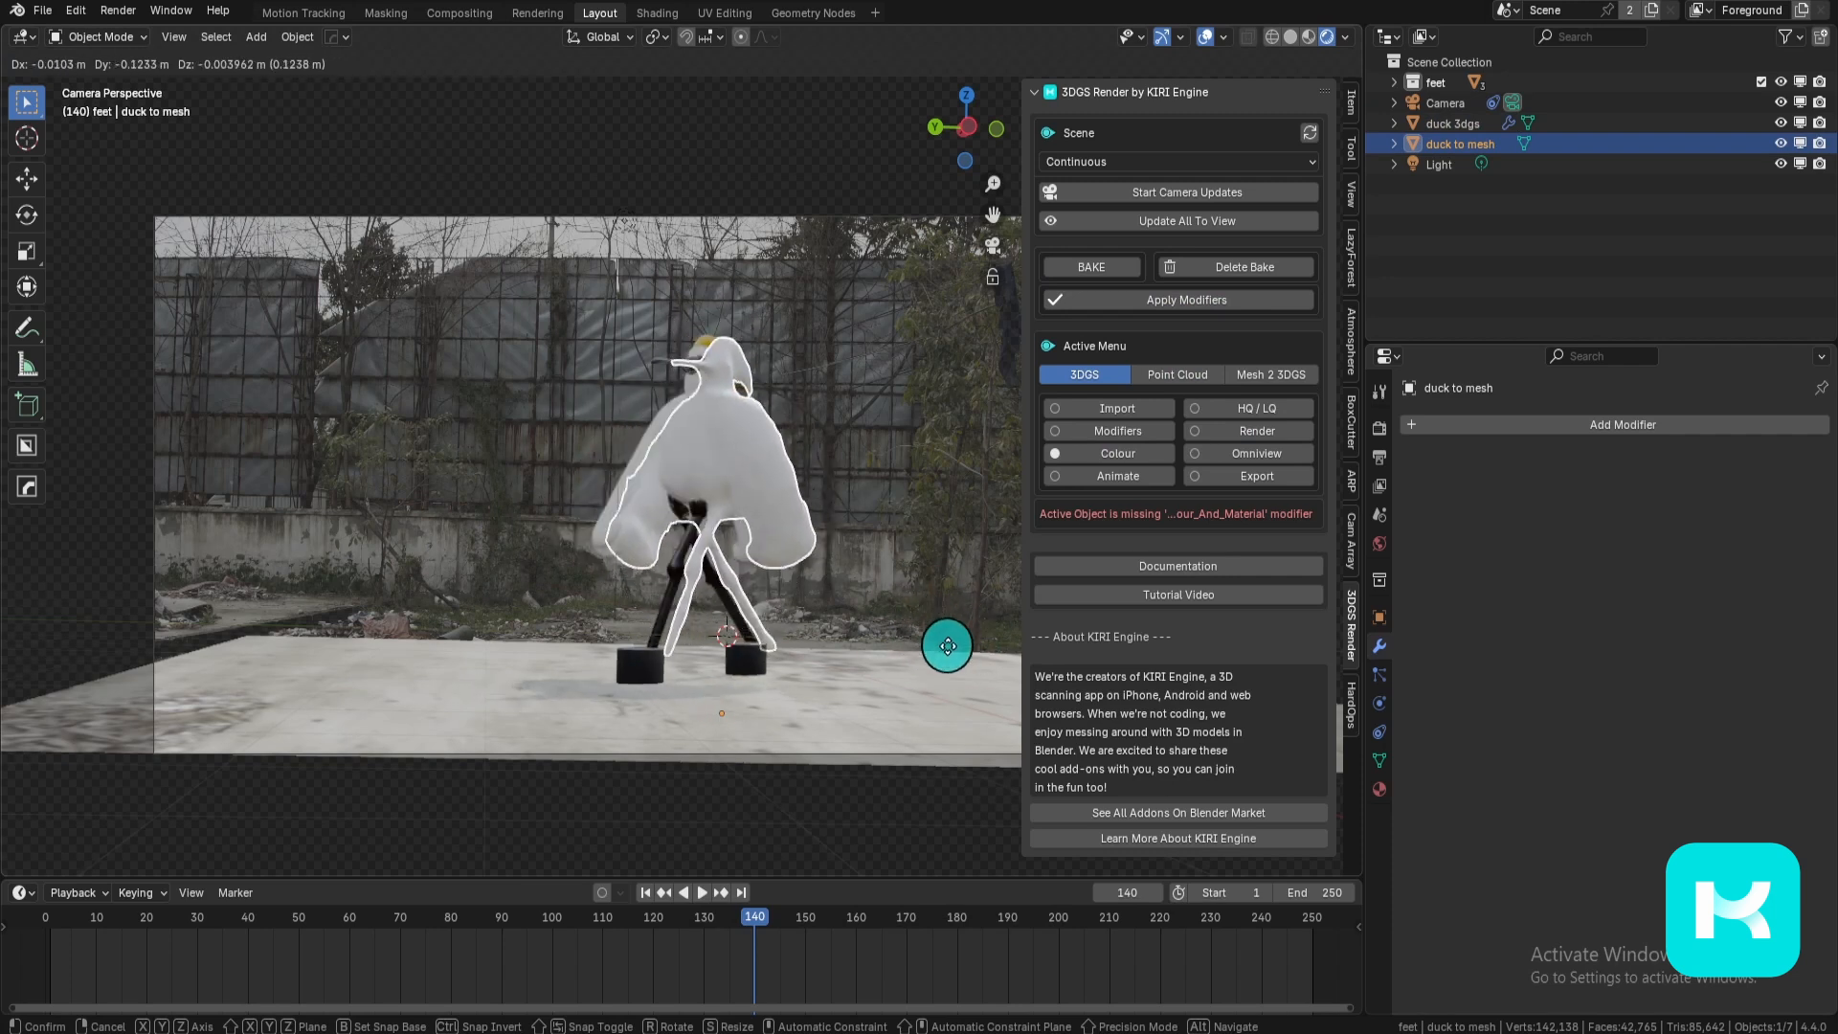
{"action": "right_click", "coordinate": [946, 645]}
{"action": "left_click", "coordinate": [645, 668]}
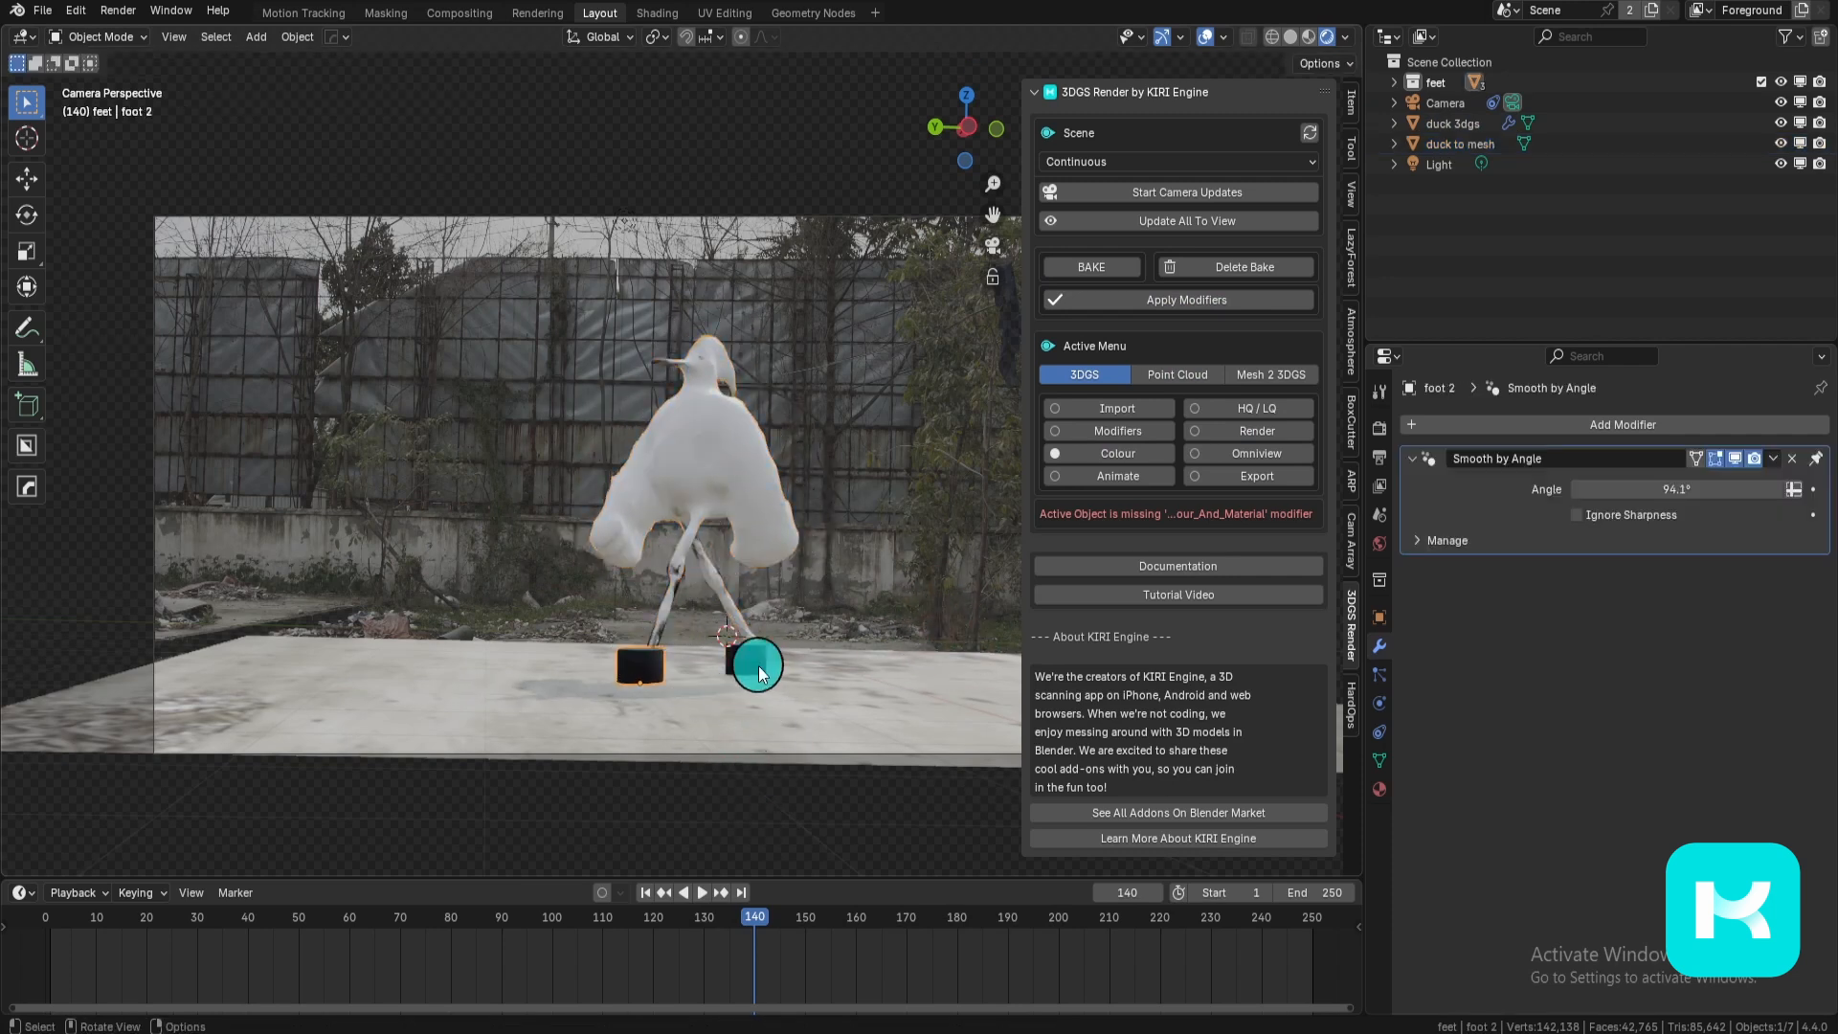
{"action": "left_click", "coordinate": [550, 754]}
{"action": "key", "text": "g"}
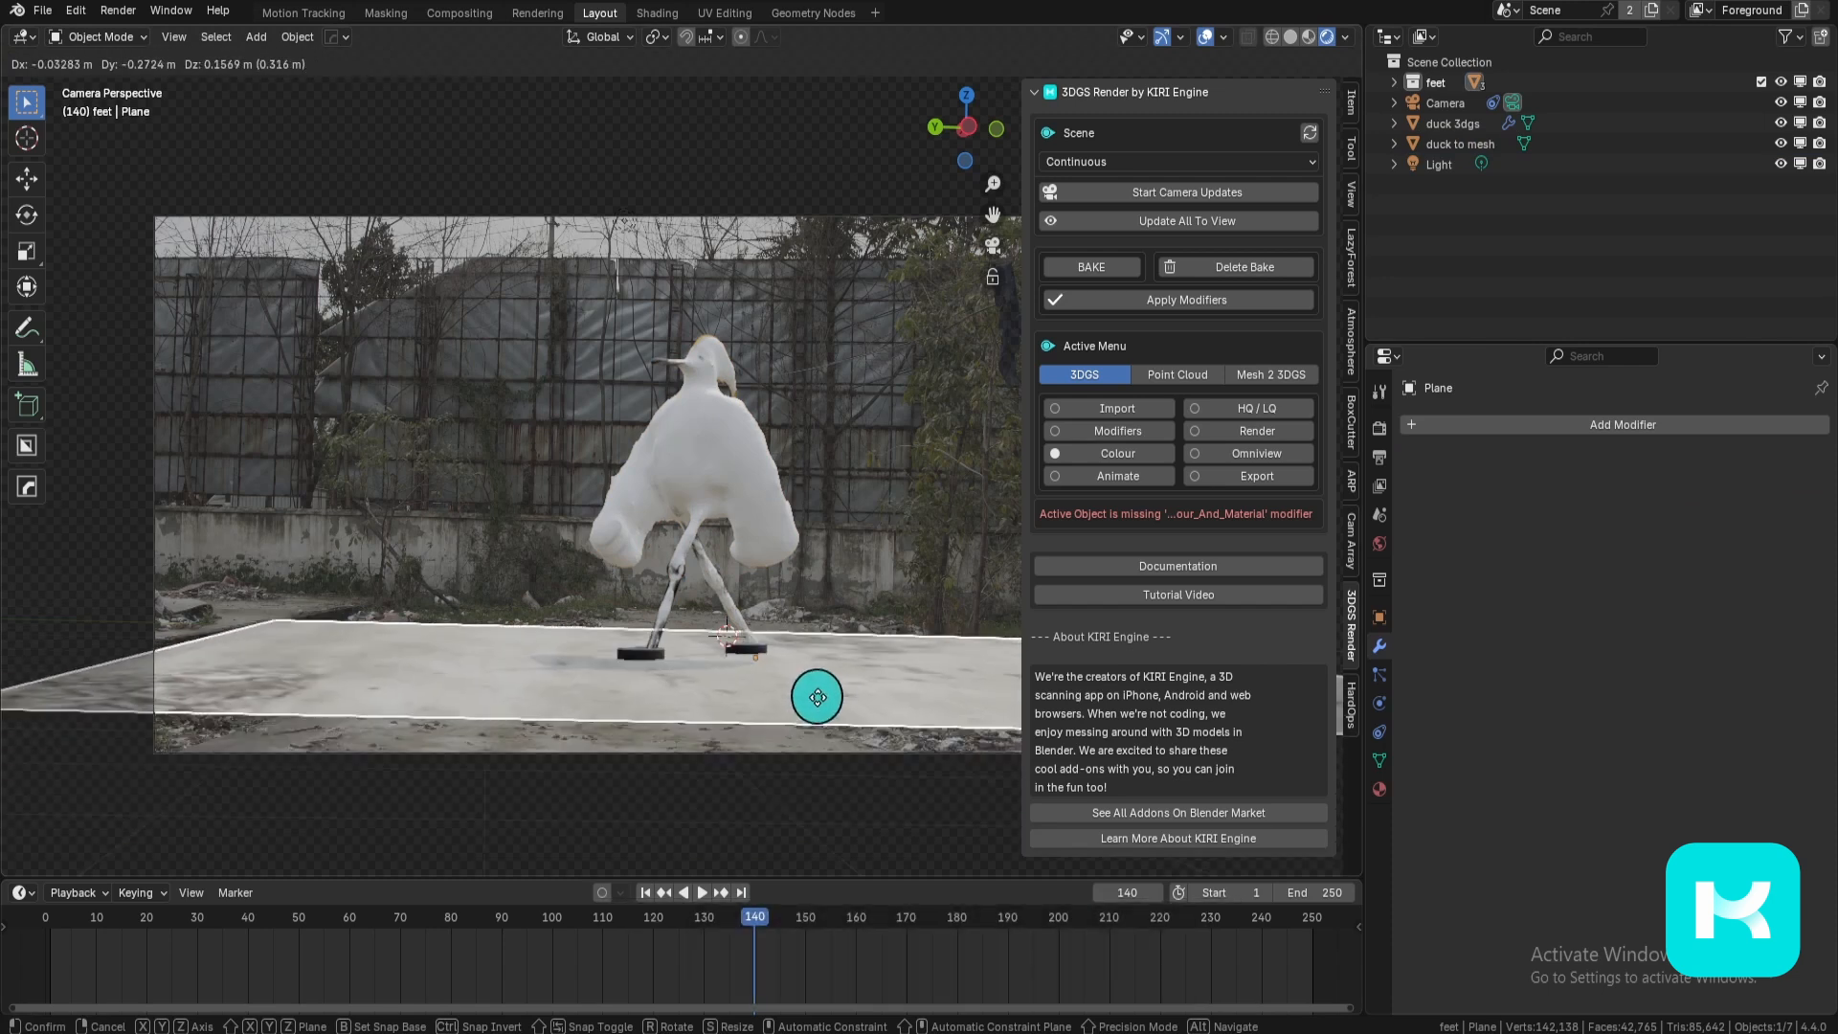
{"action": "right_click", "coordinate": [814, 701]}
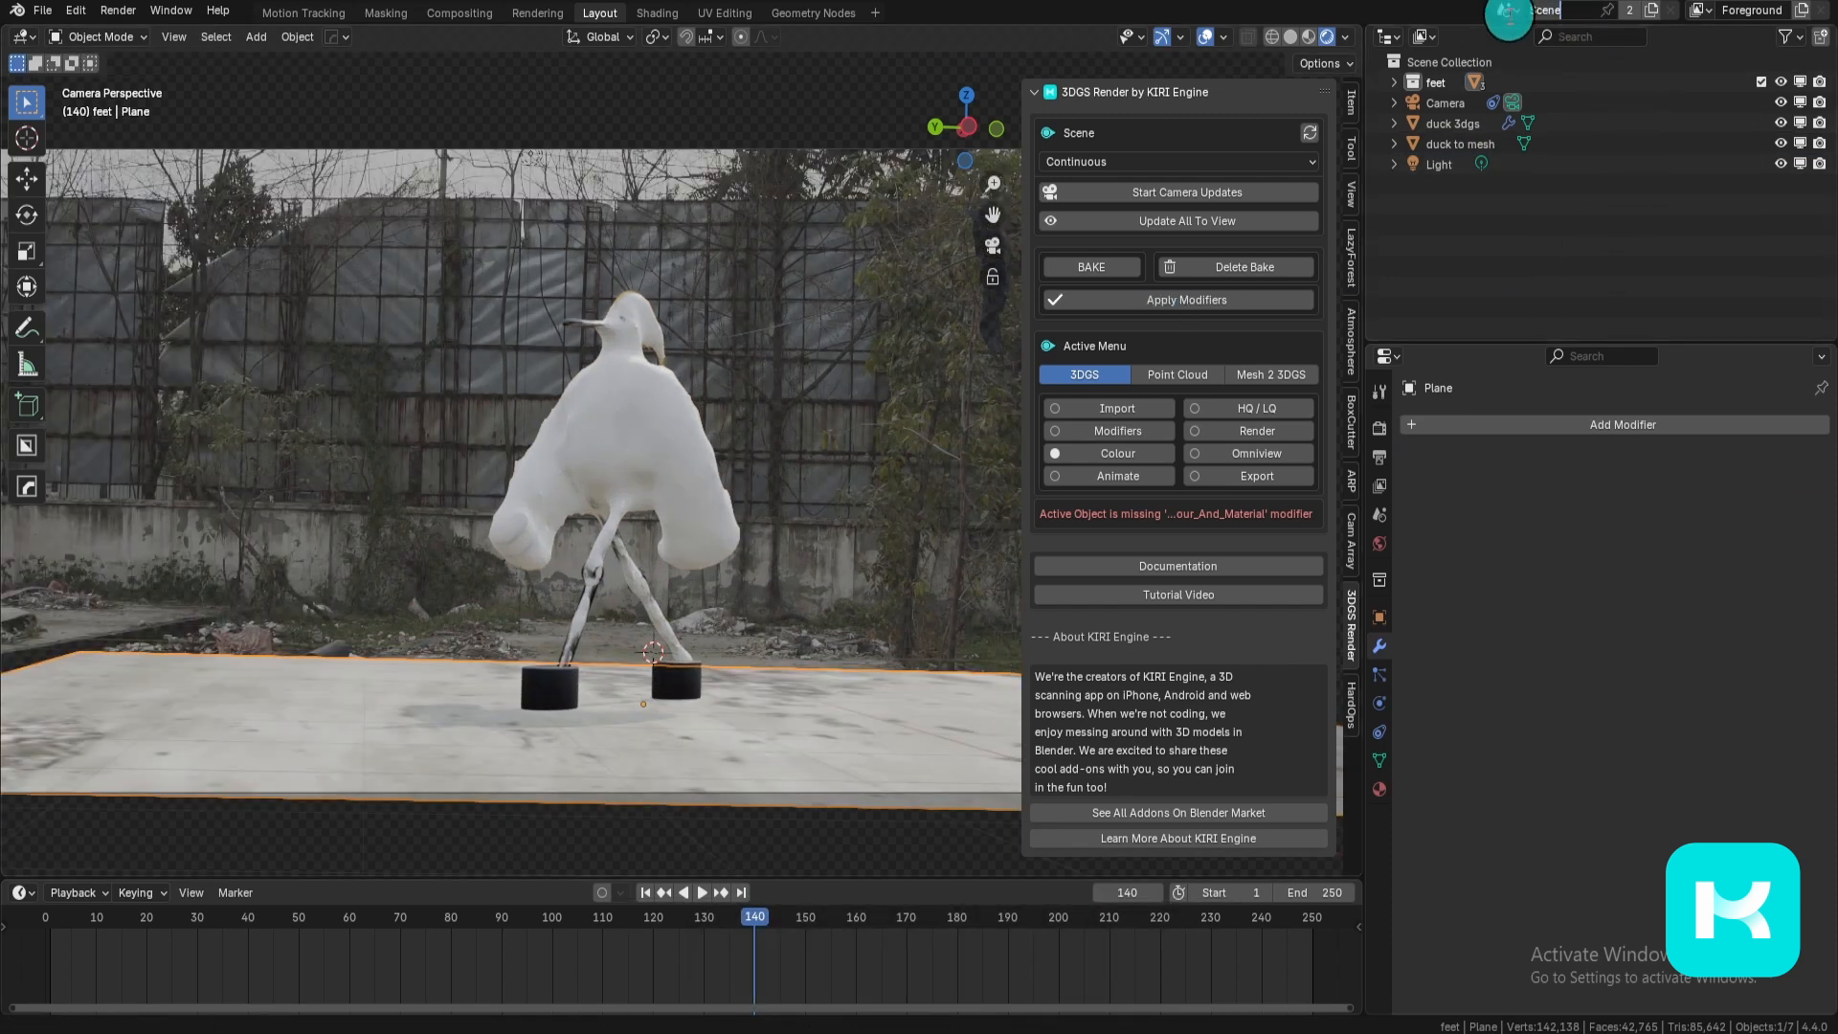
Step: Rename the current scene to Eevee
{"action": "type", "text": "Eeve"}
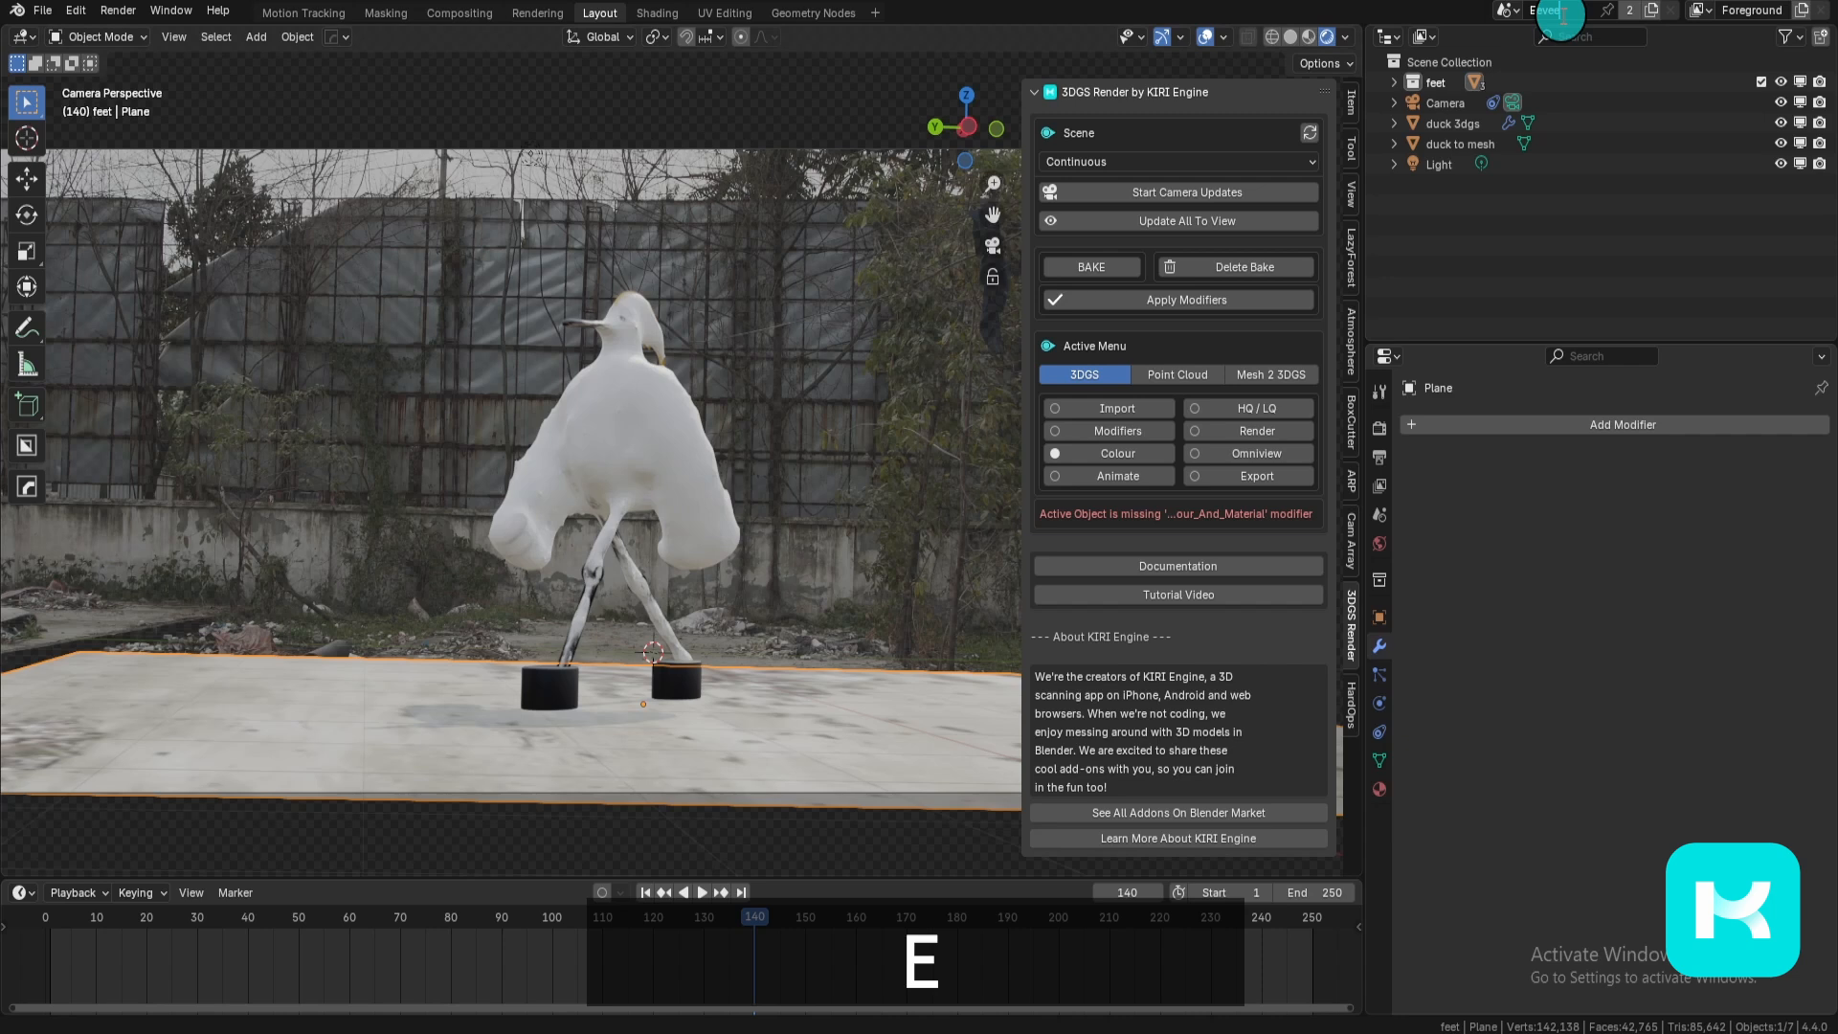
{"action": "left_click", "coordinate": [1762, 138]}
Step: Create a full copy of the Eevee scene and name the new scene Cycles
{"action": "left_click", "coordinate": [1661, 10]}
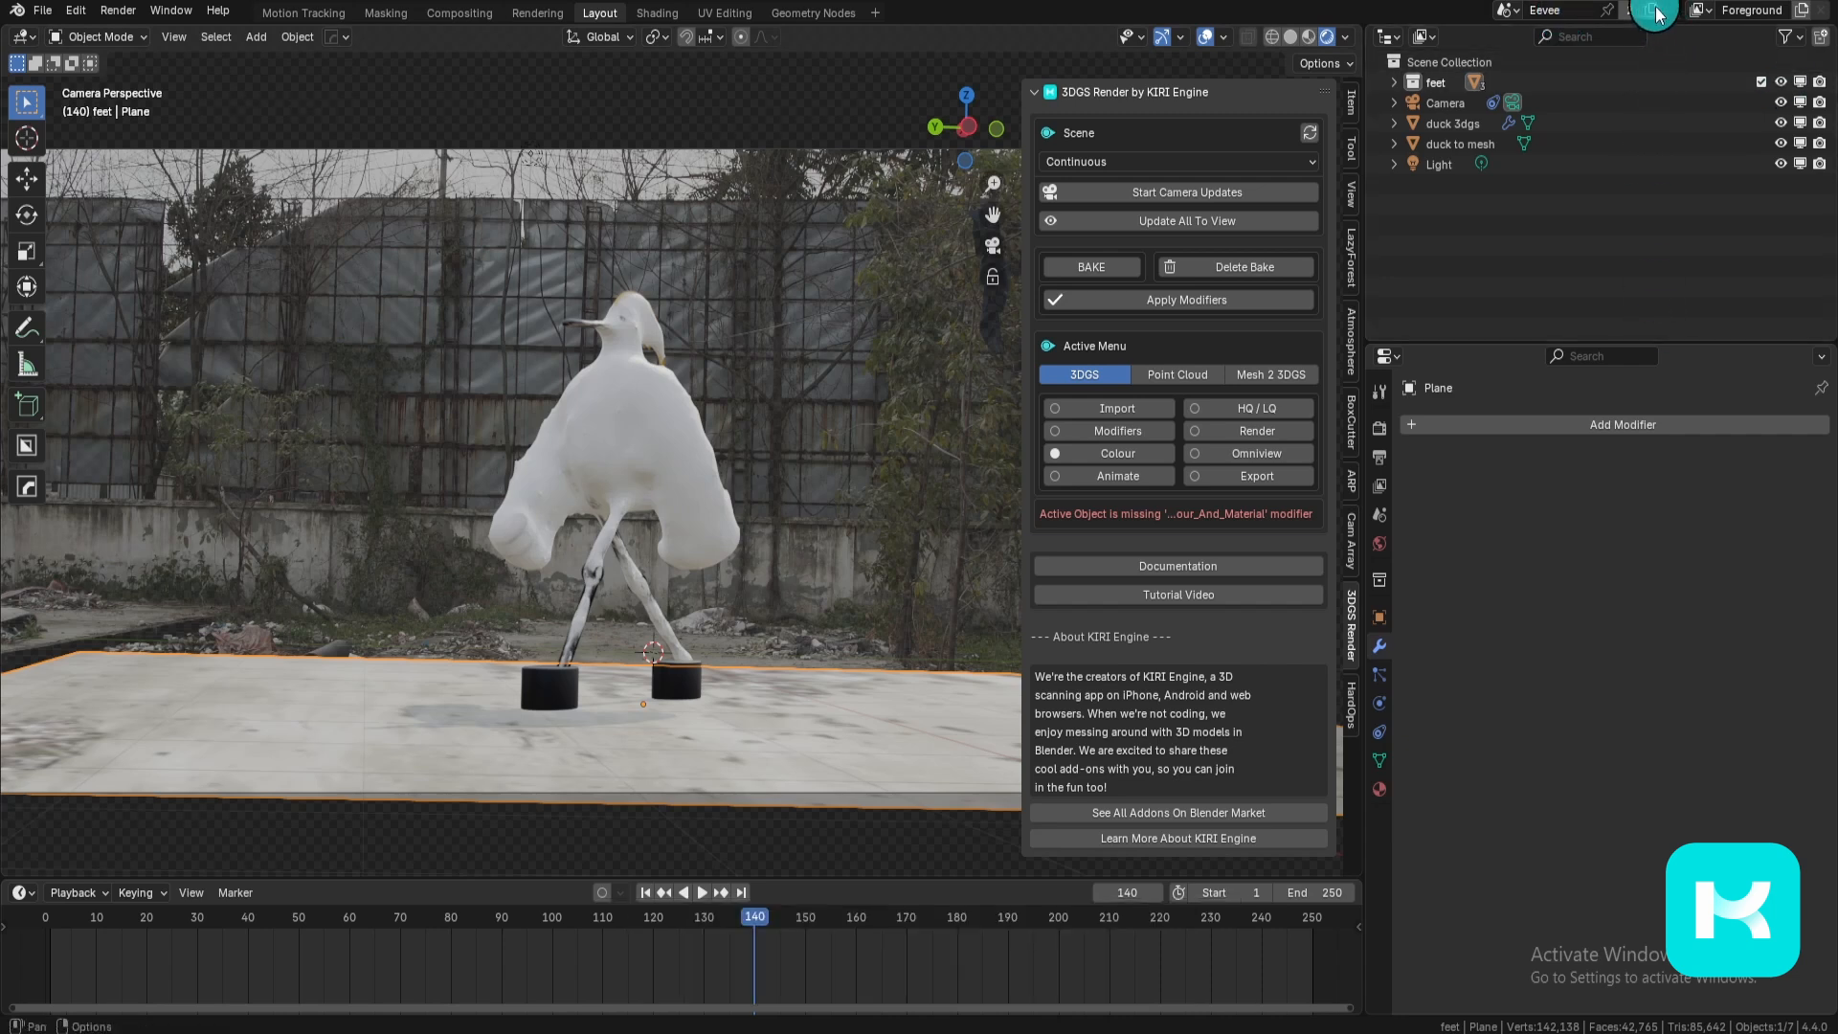
{"action": "left_click", "coordinate": [1659, 13]}
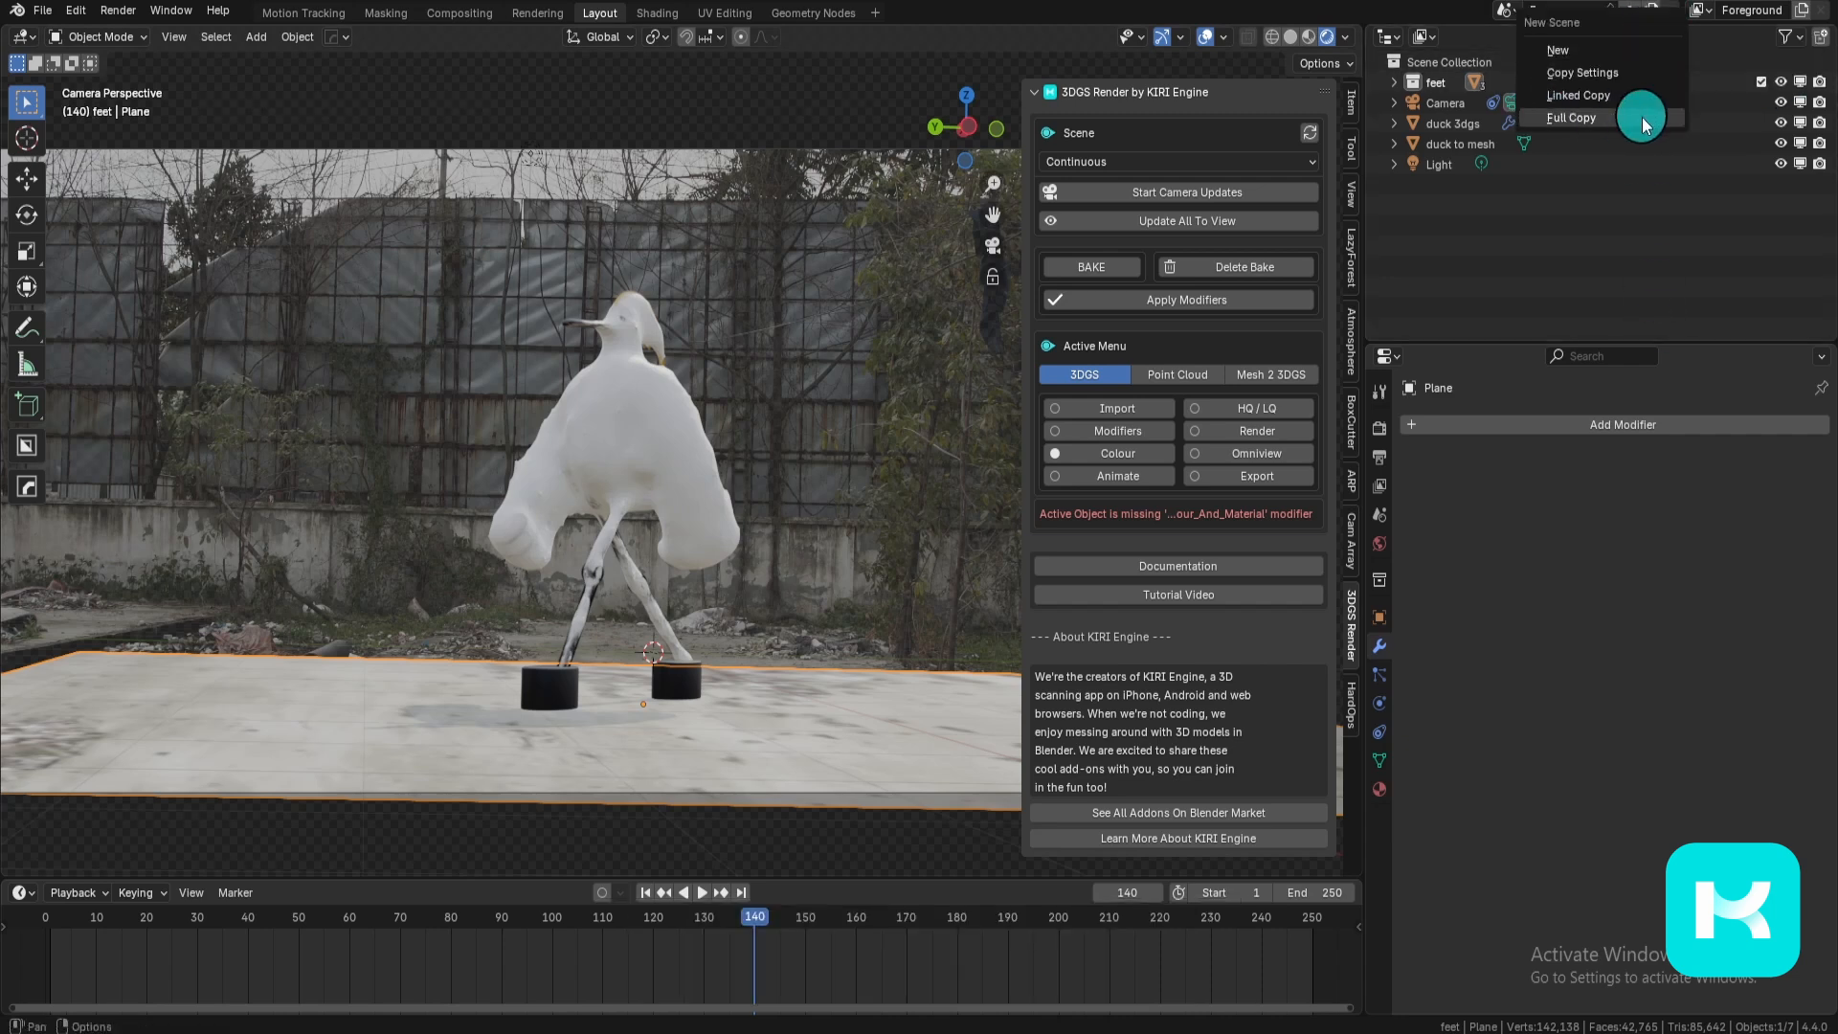
{"action": "left_click", "coordinate": [1572, 117]}
{"action": "type", "text": "Cycles"}
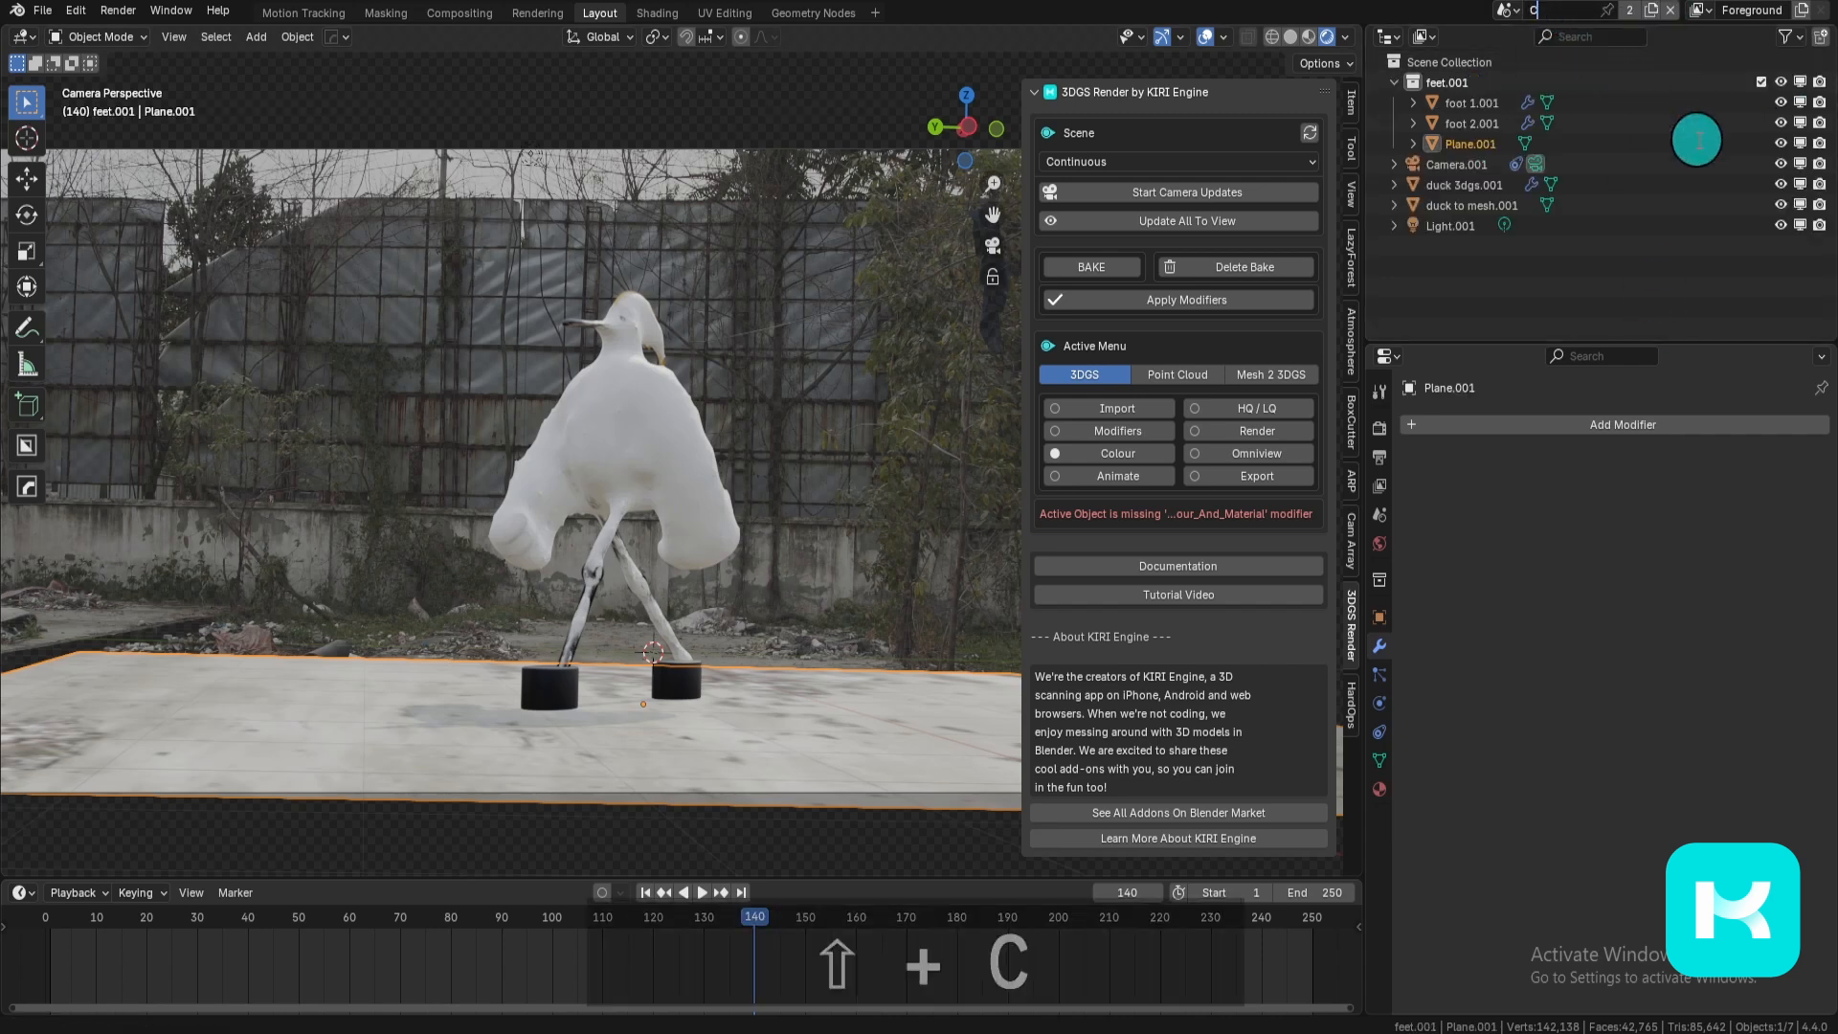
{"action": "key", "text": "Return"}
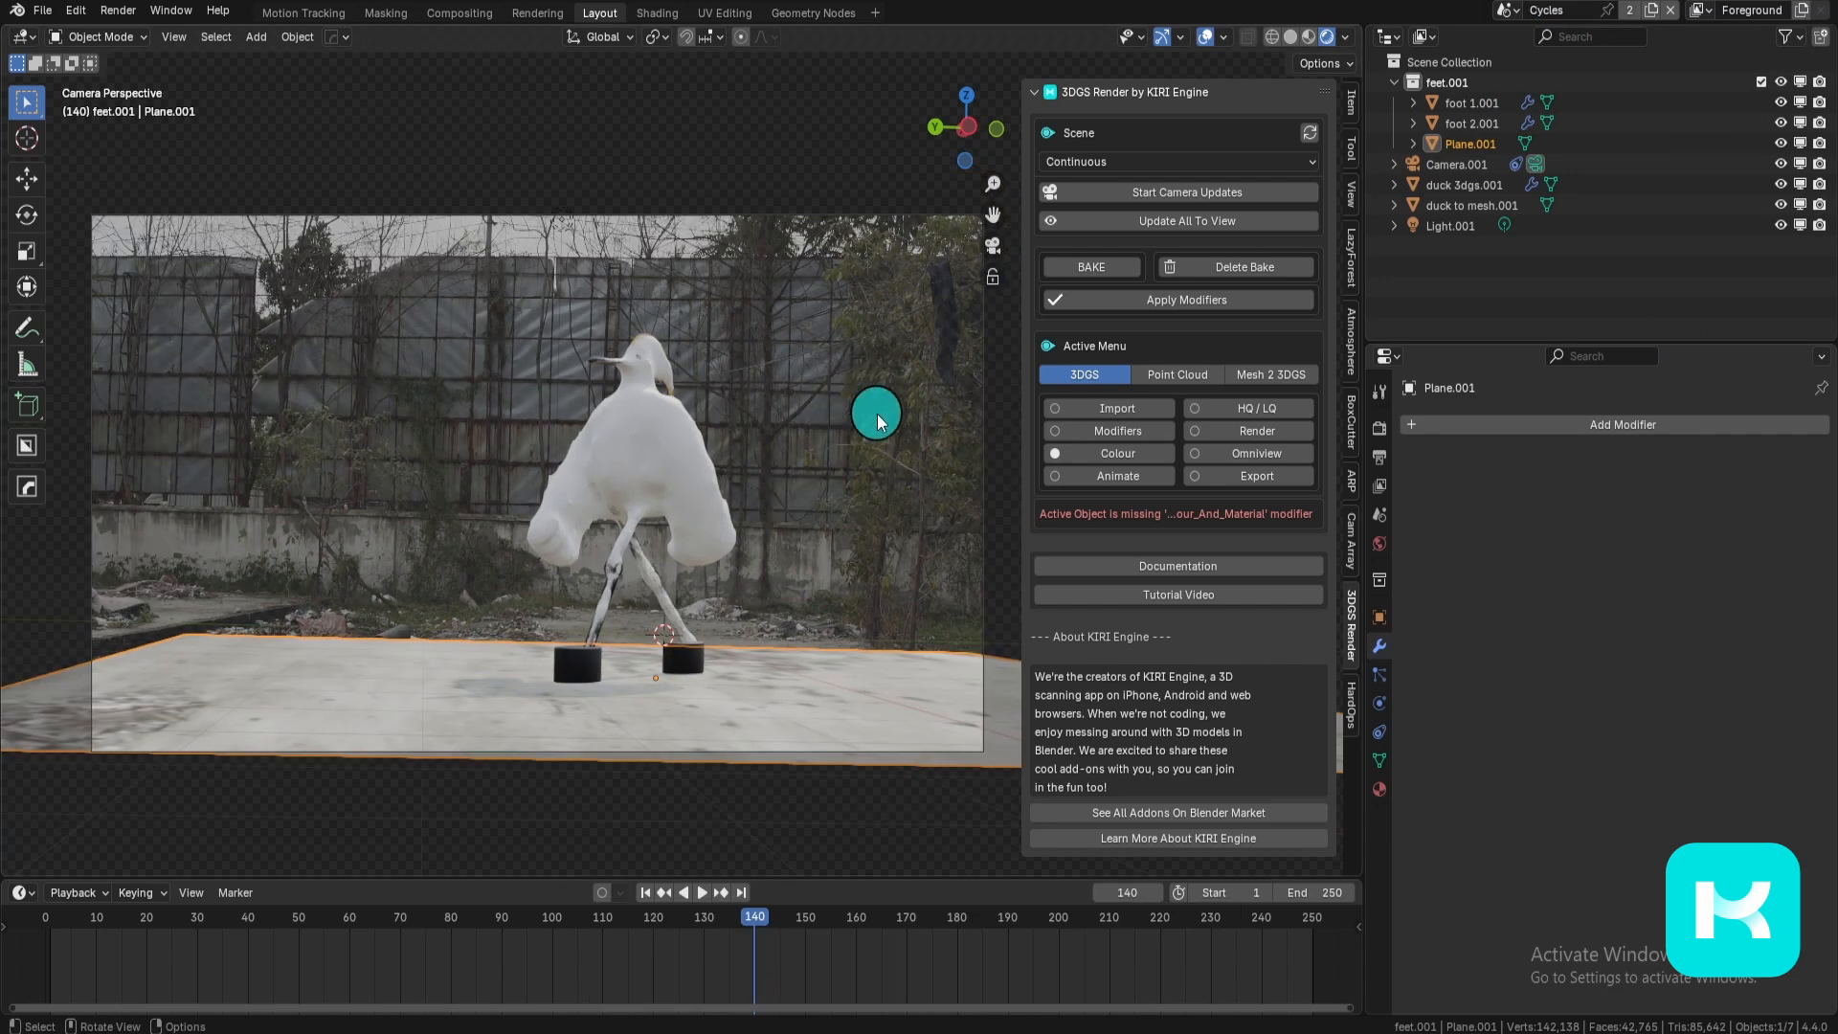
{"action": "left_click", "coordinate": [1495, 108]}
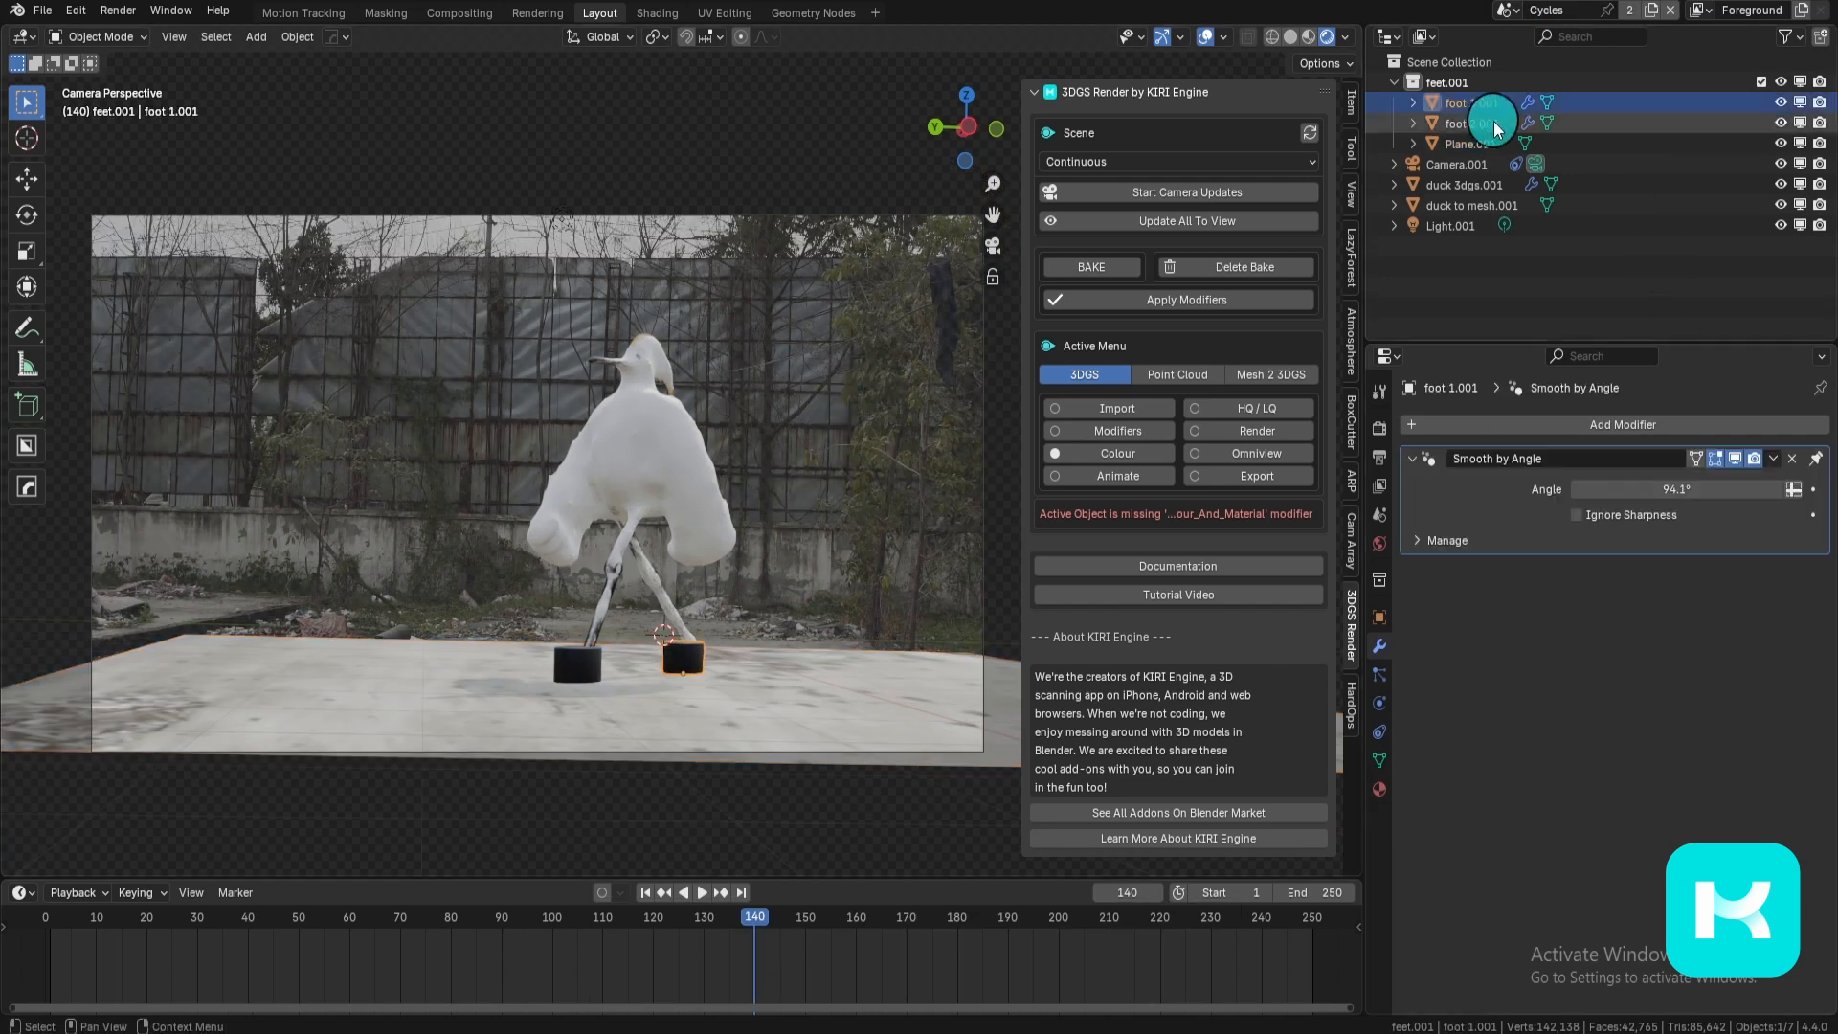
{"action": "left_click", "coordinate": [1496, 124]}
{"action": "left_click", "coordinate": [893, 678]}
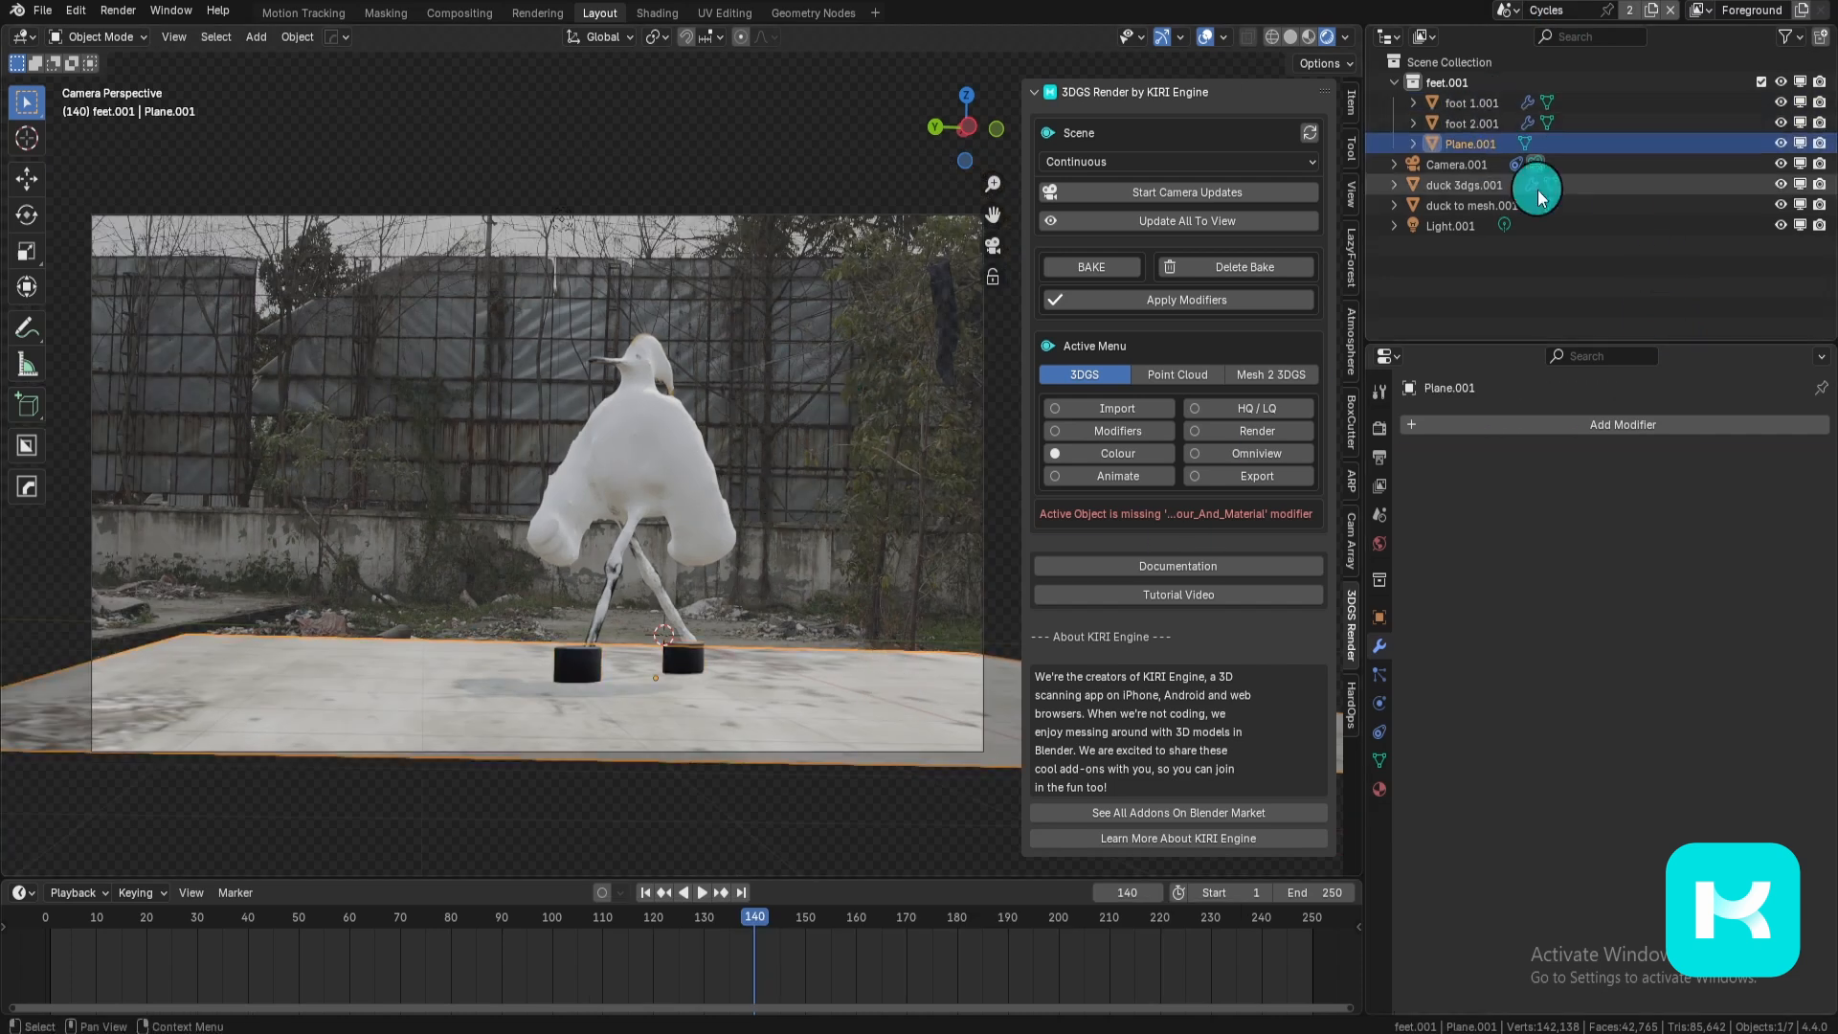
{"action": "left_click", "coordinate": [1474, 165]}
Step: Delete the copied Gaussian splat duck 3dgs.001 and the Light.001 object from the Cycles scene
{"action": "left_click", "coordinate": [1500, 191]}
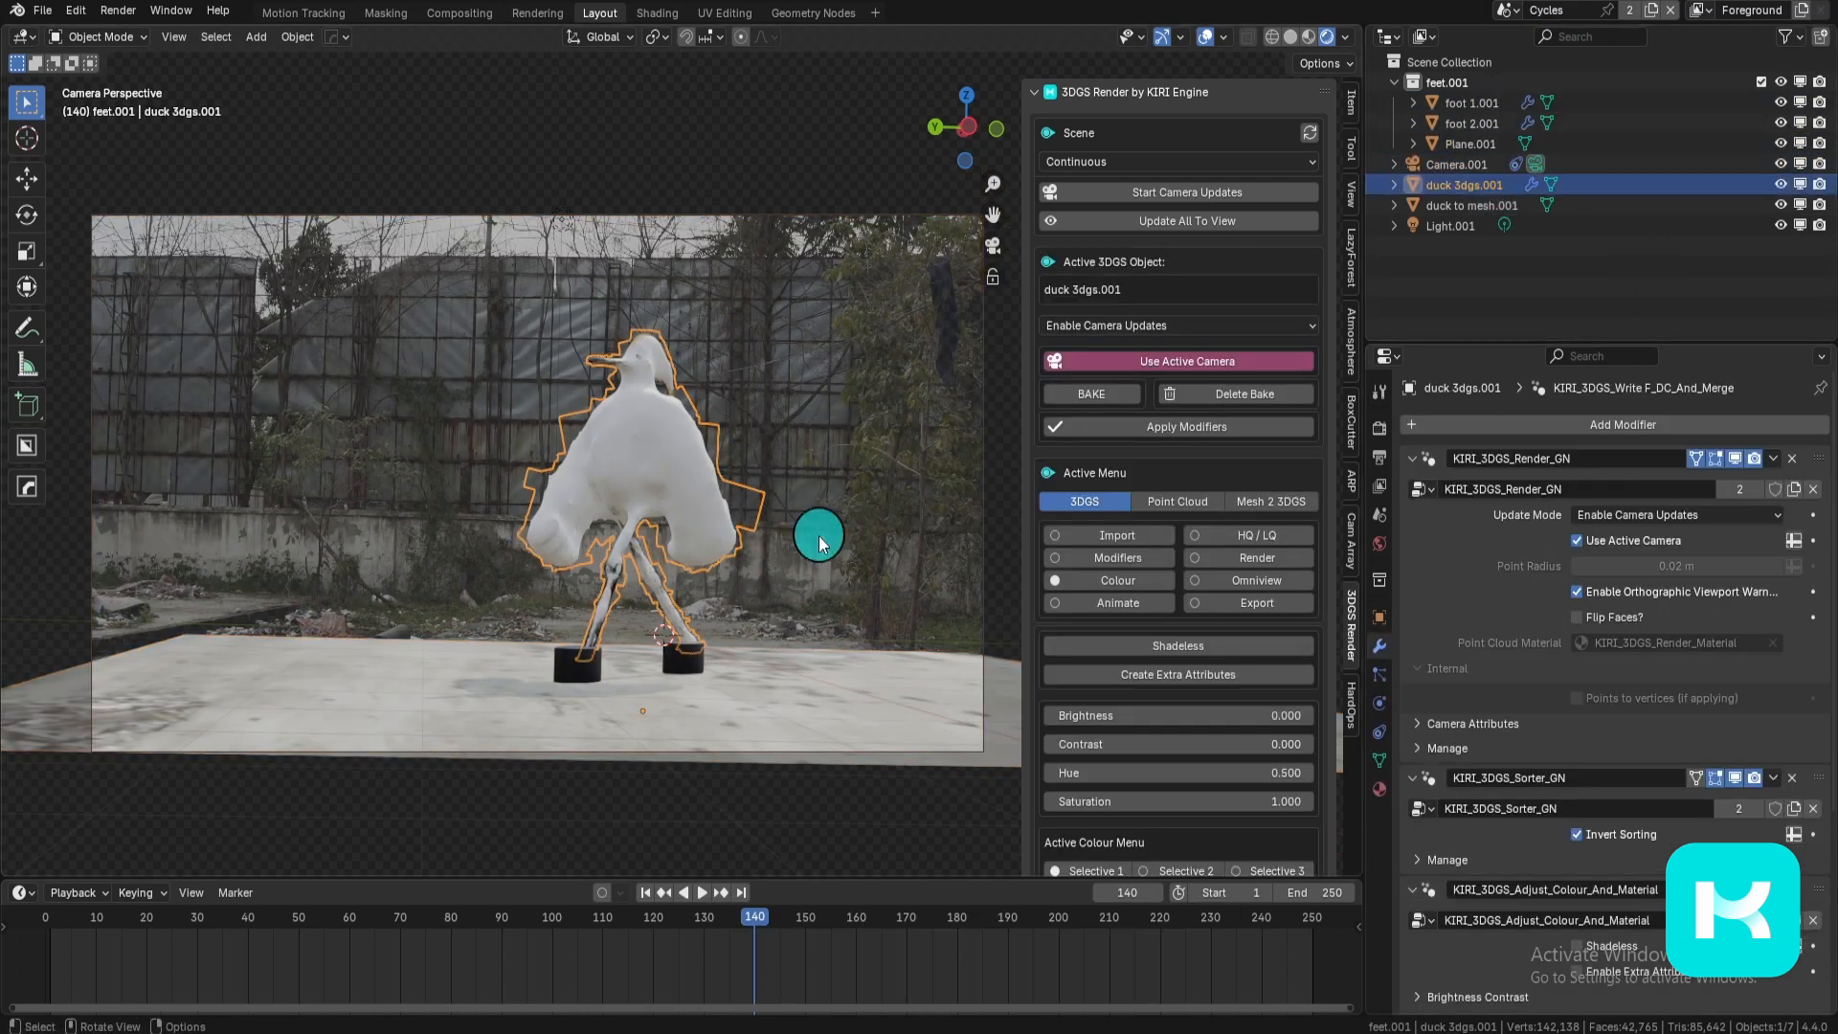
{"action": "key", "text": "g"}
{"action": "right_click", "coordinate": [695, 378]}
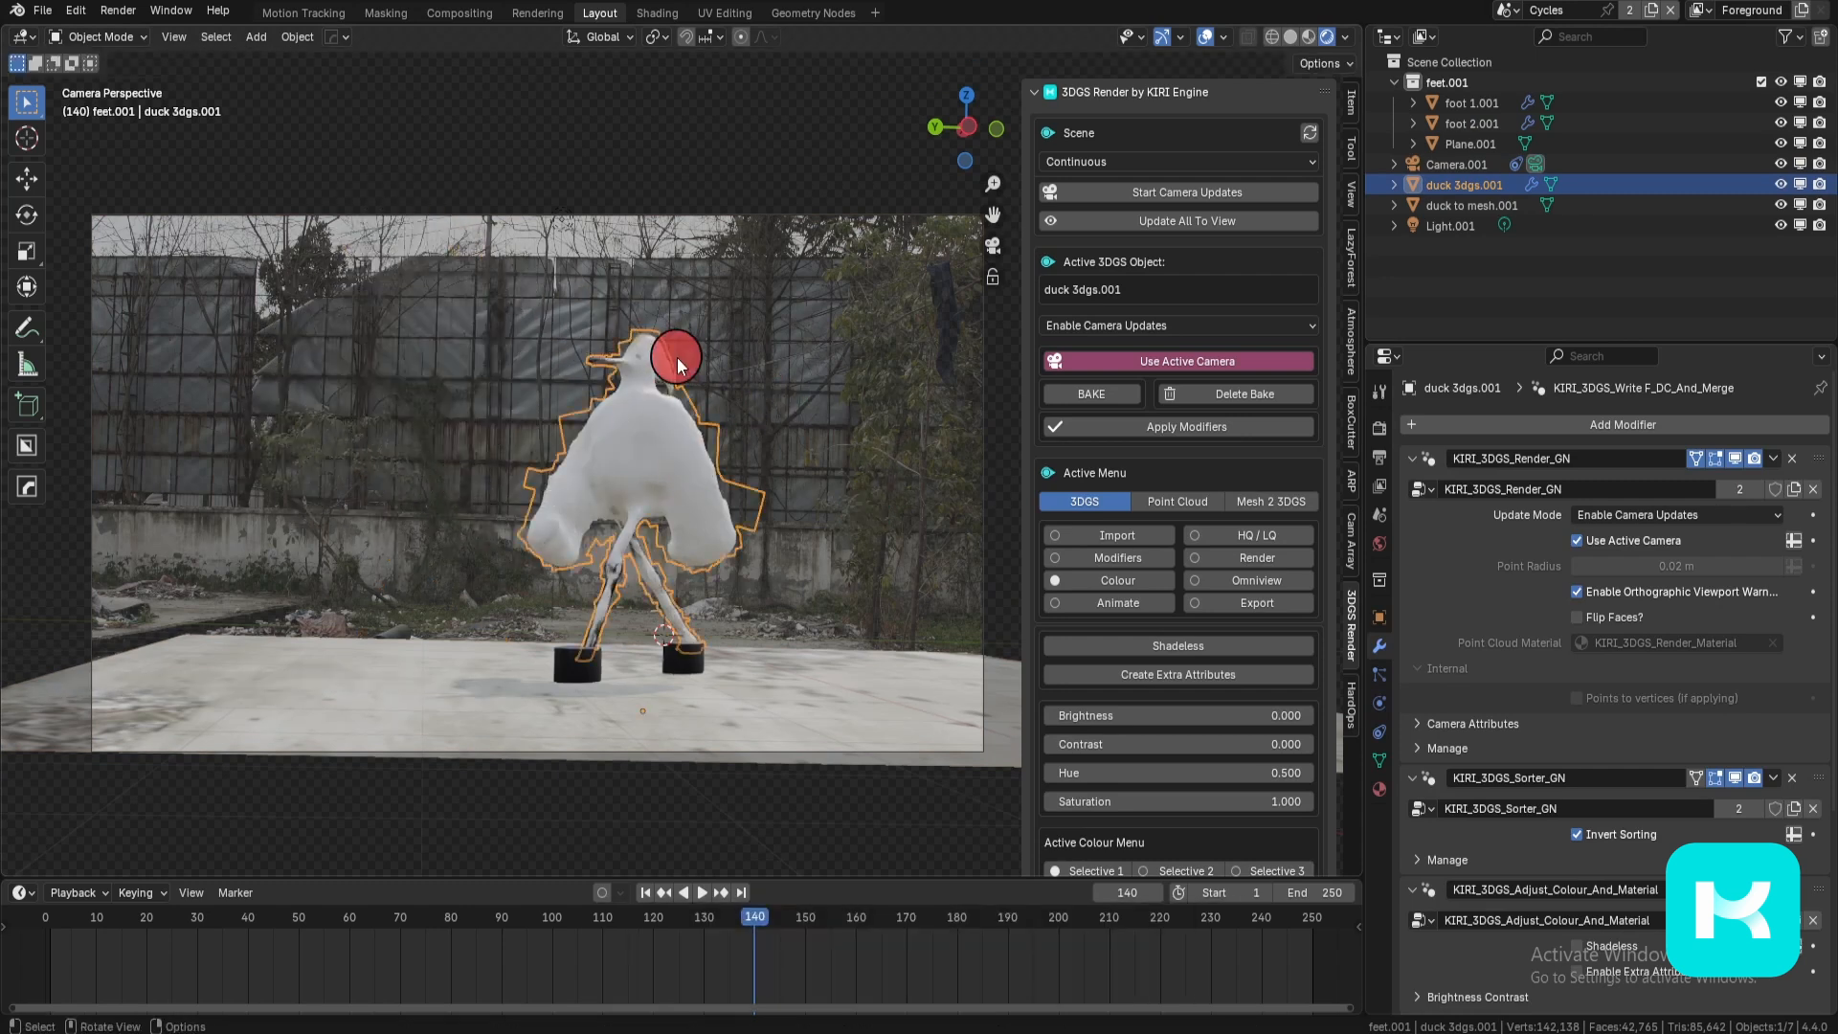
{"action": "key", "text": "x"}
{"action": "left_click", "coordinate": [872, 370]}
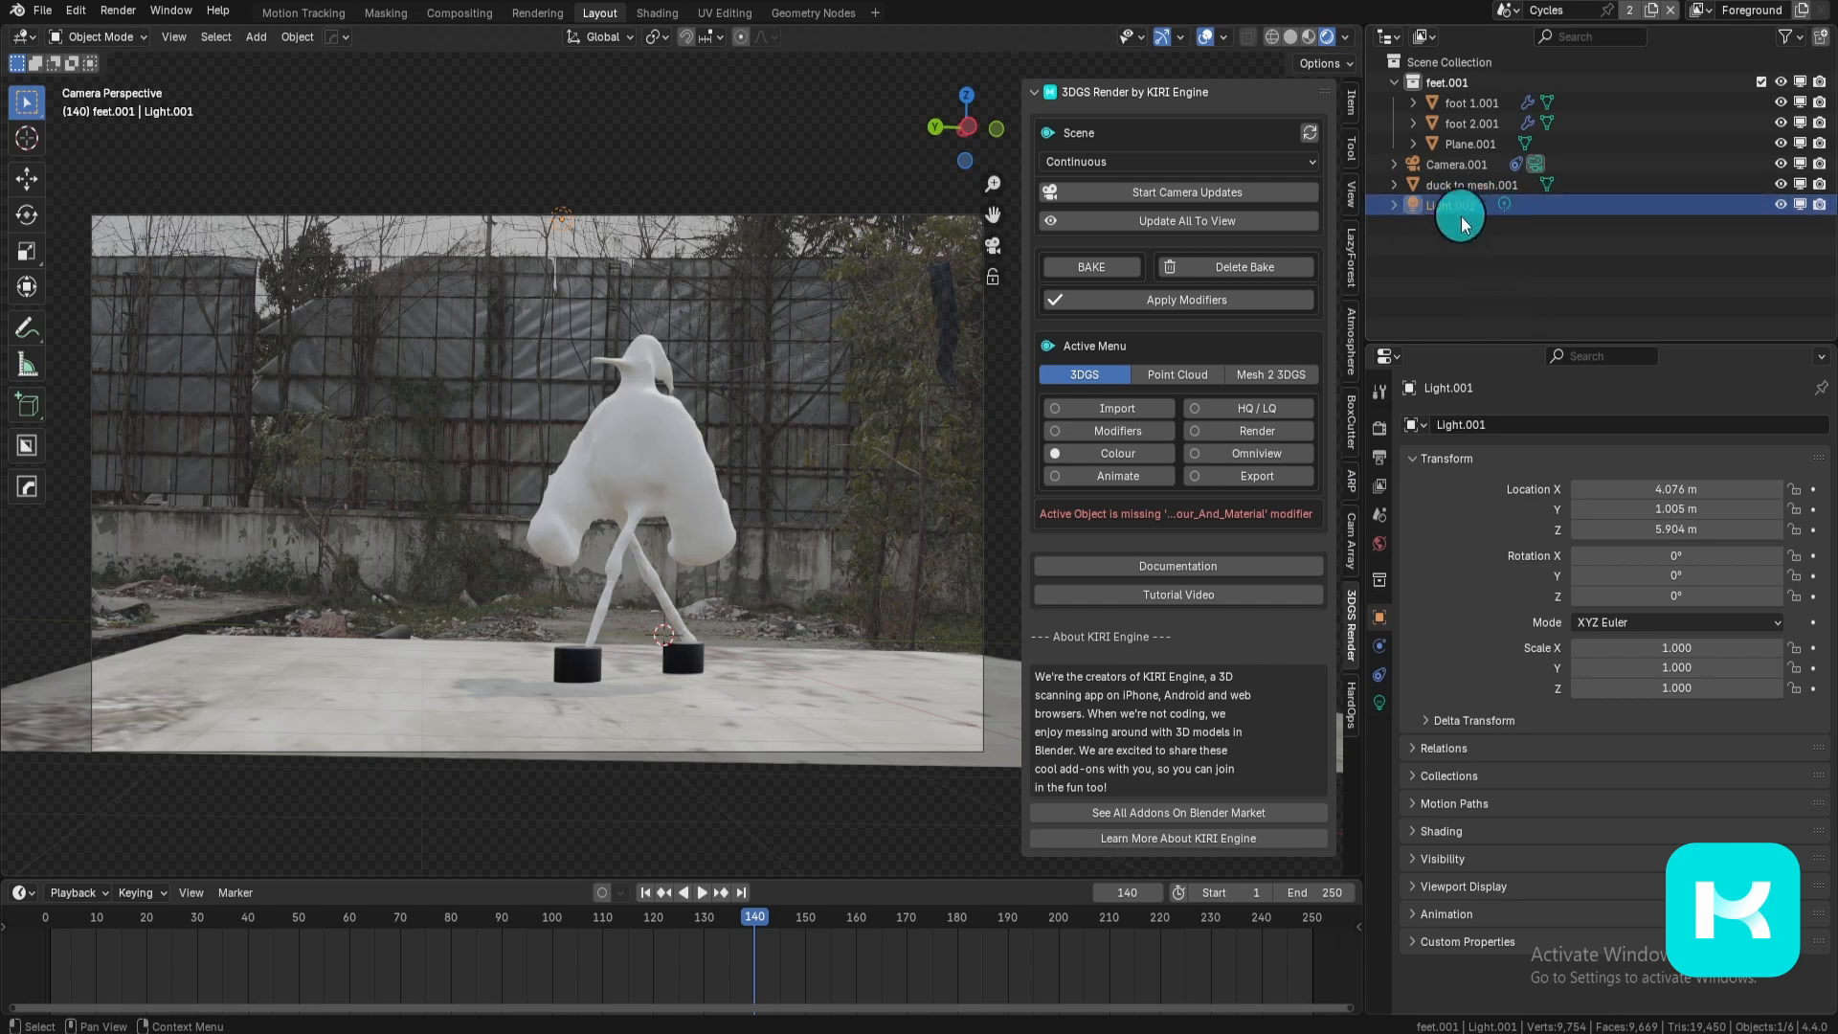
{"action": "key", "text": "x"}
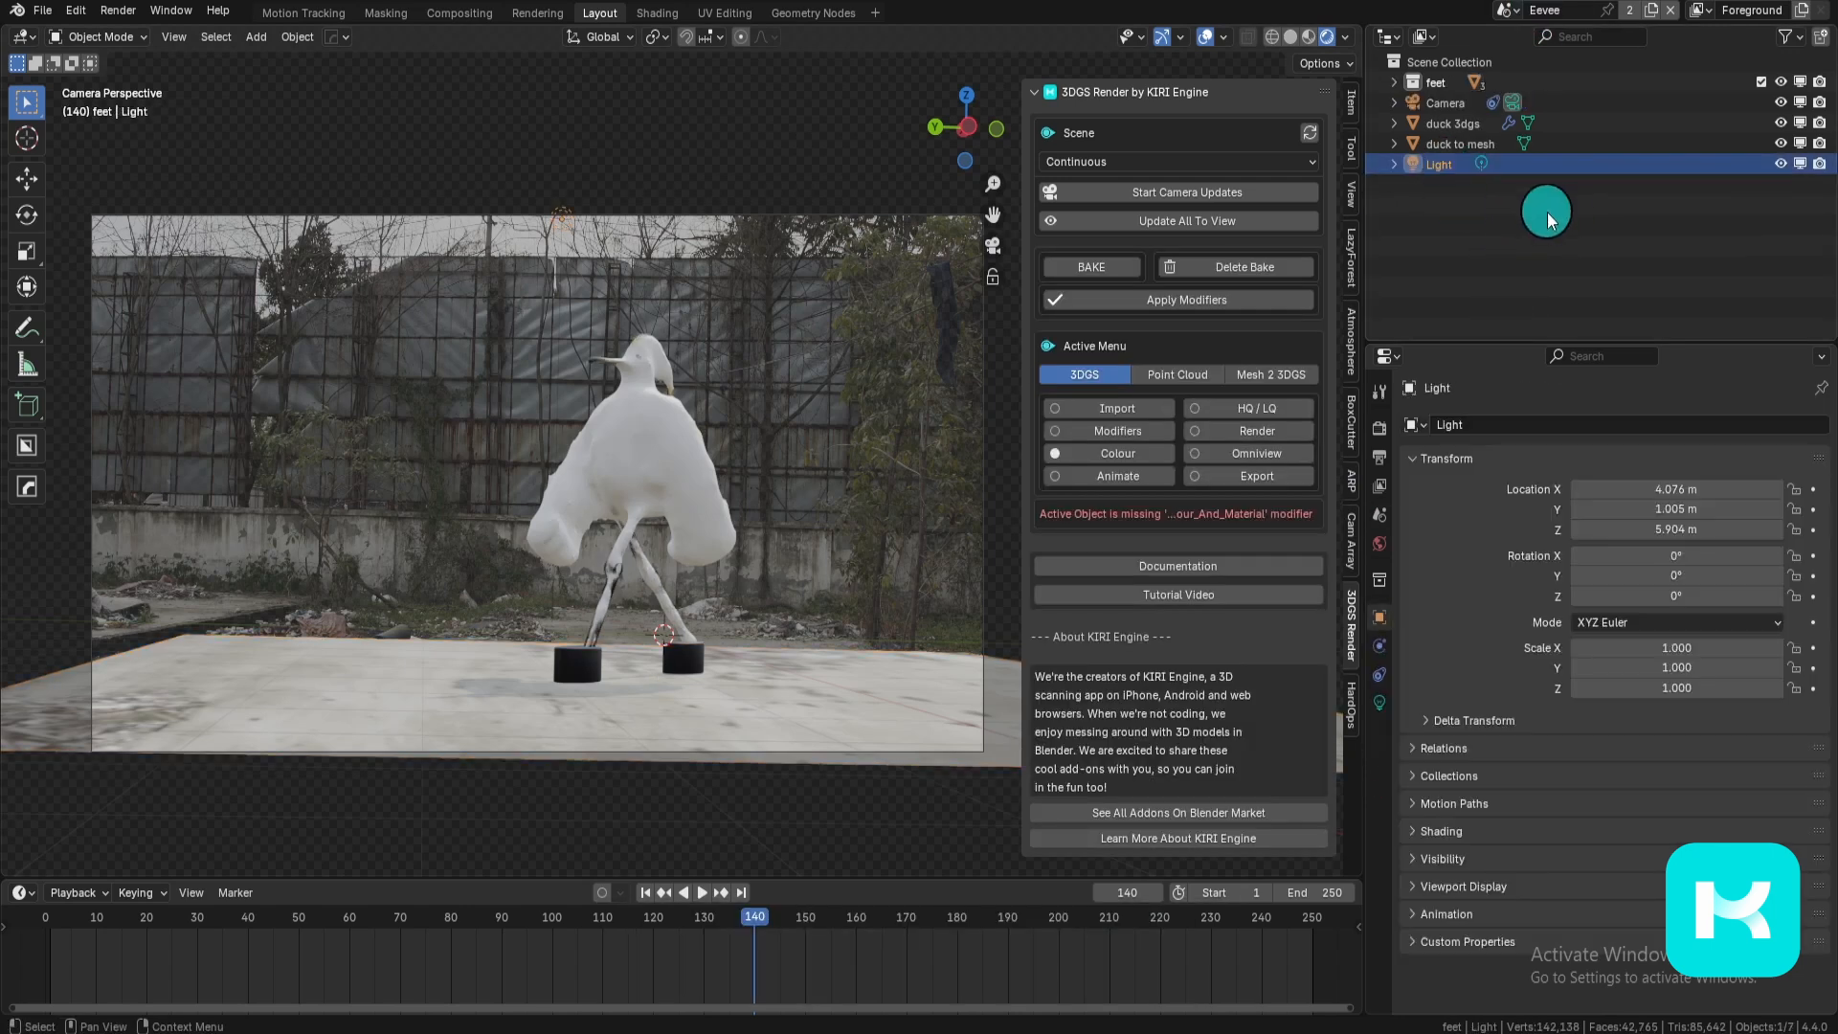
{"action": "key", "text": "x"}
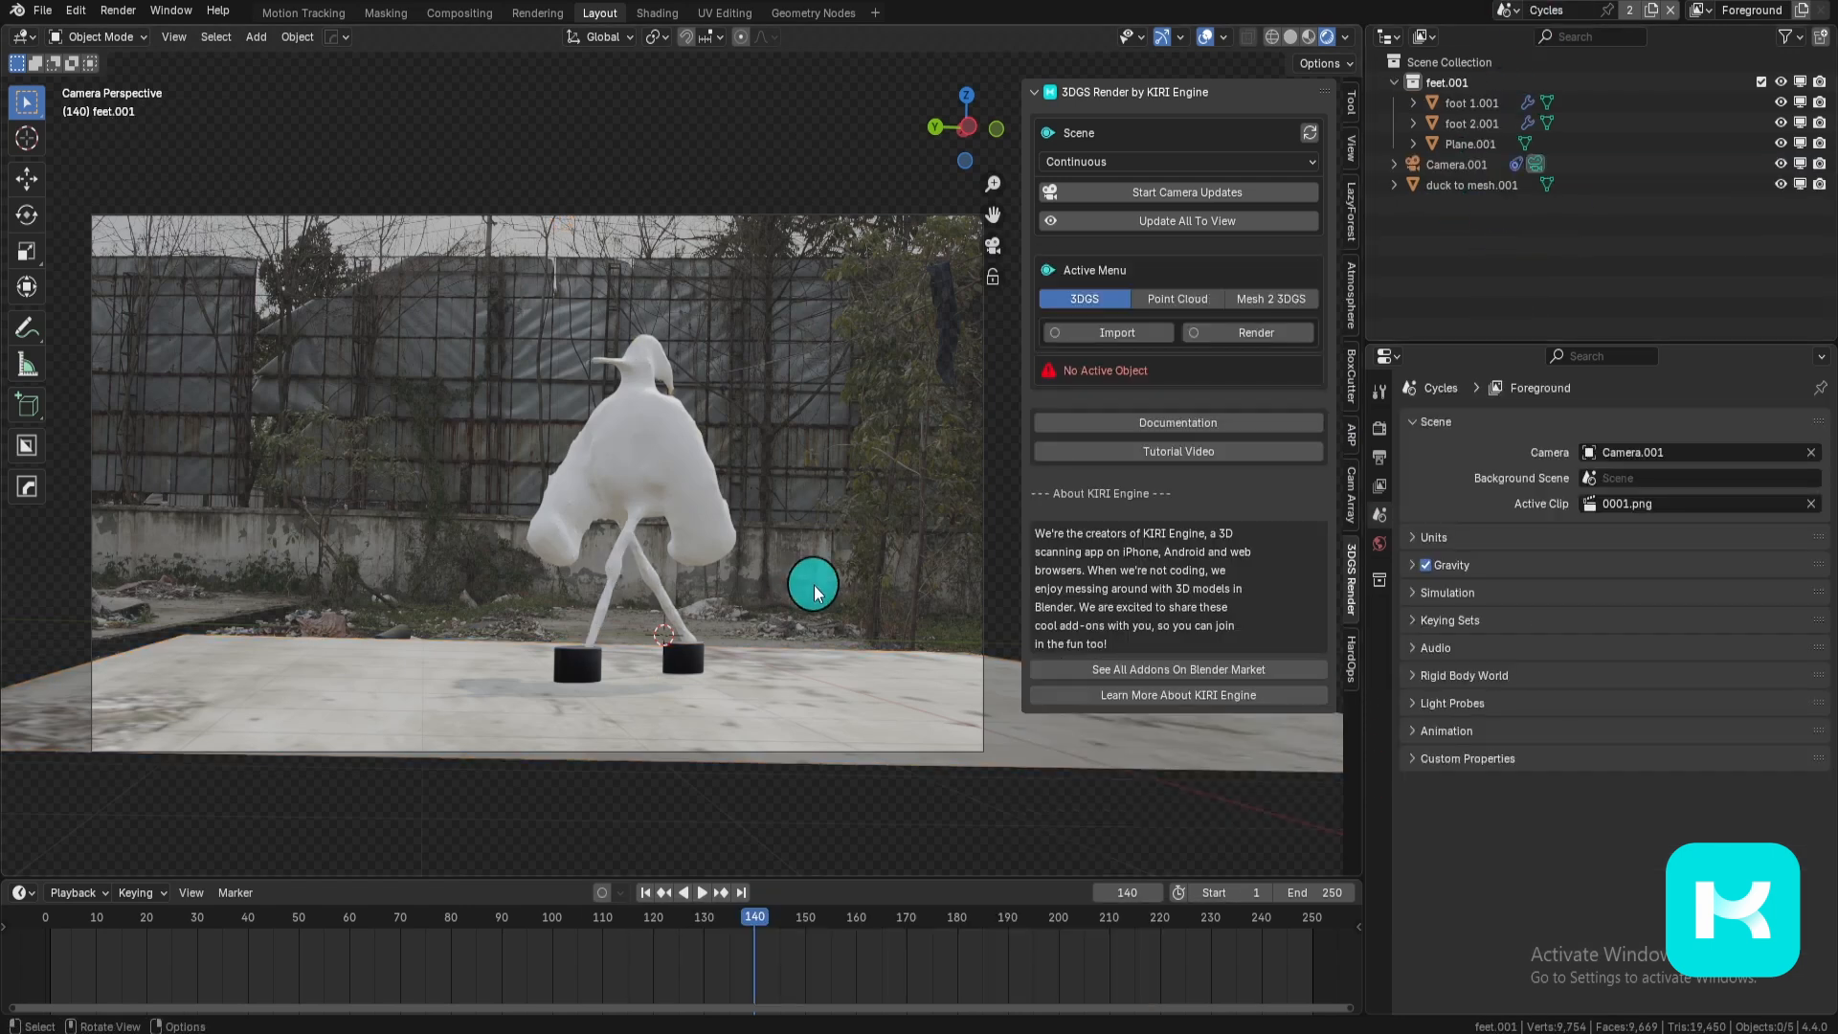
Step: Move the duck to mesh.001, foot 1.001 and foot 2.001 objects into a new collection named duck cast shadow
{"action": "left_click", "coordinate": [648, 480]}
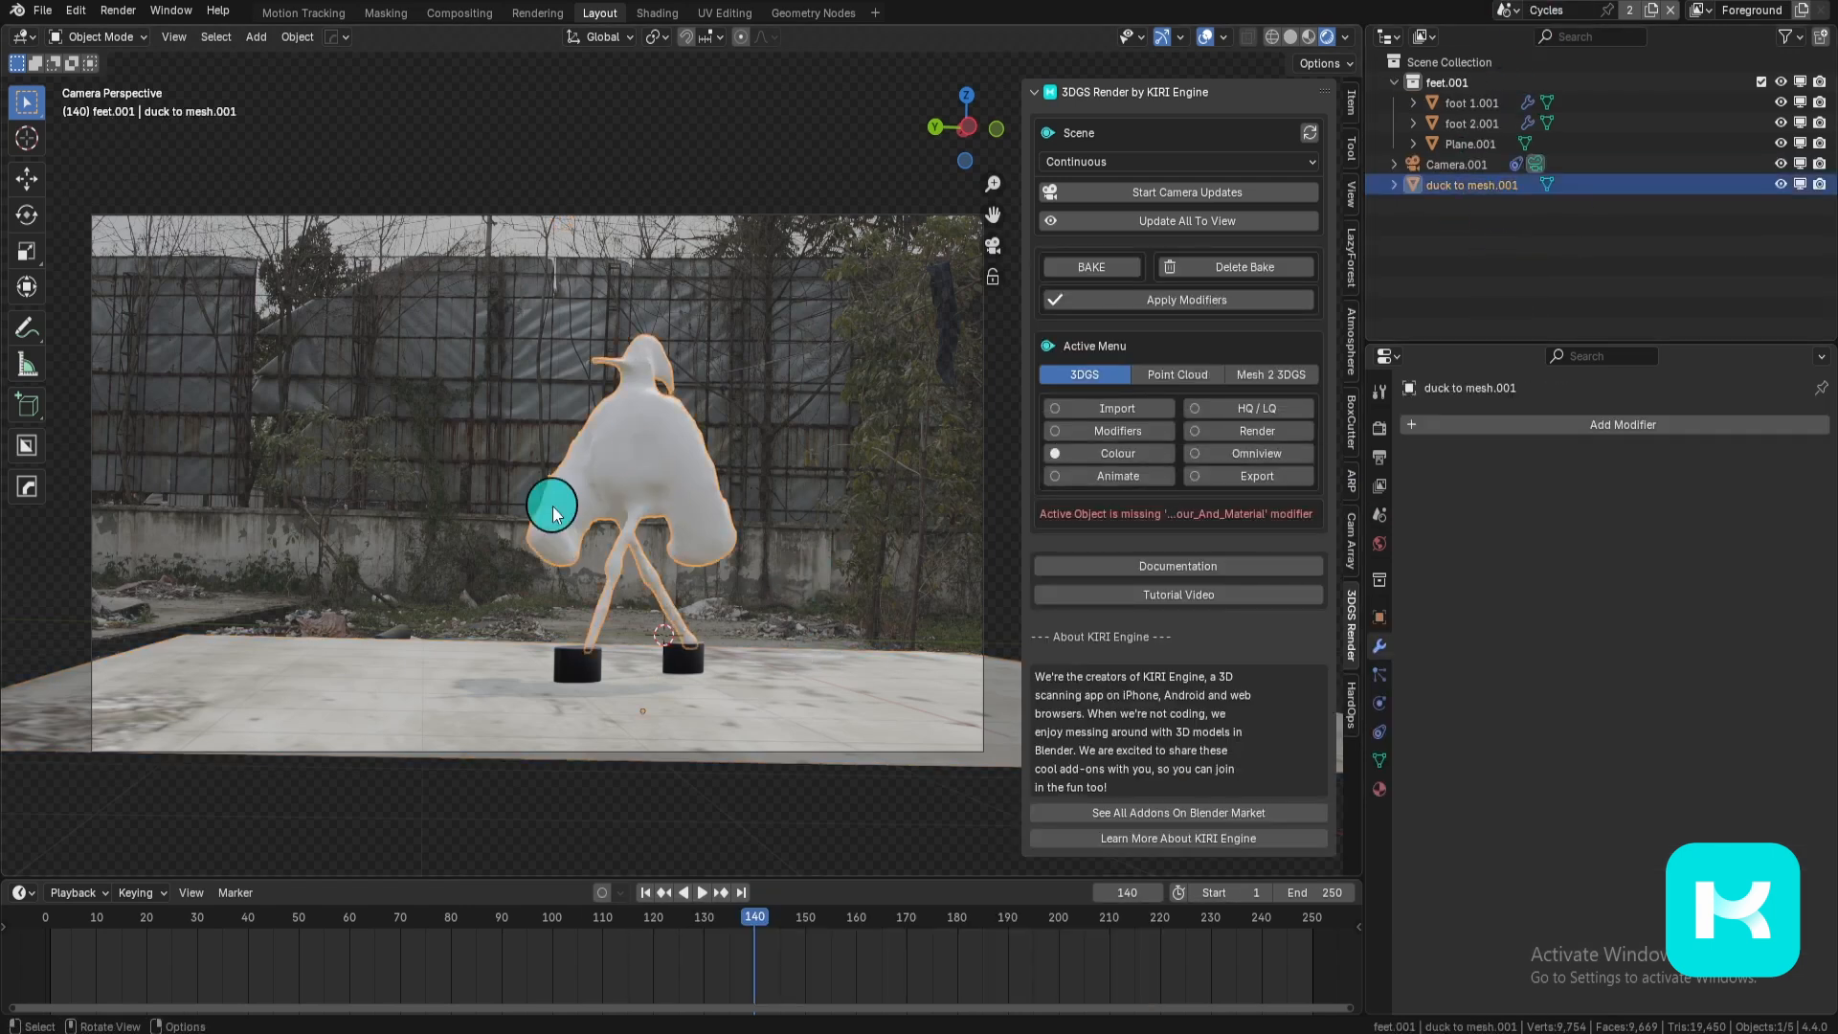
{"action": "left_click", "coordinate": [578, 666]}
{"action": "left_click", "coordinate": [578, 664]}
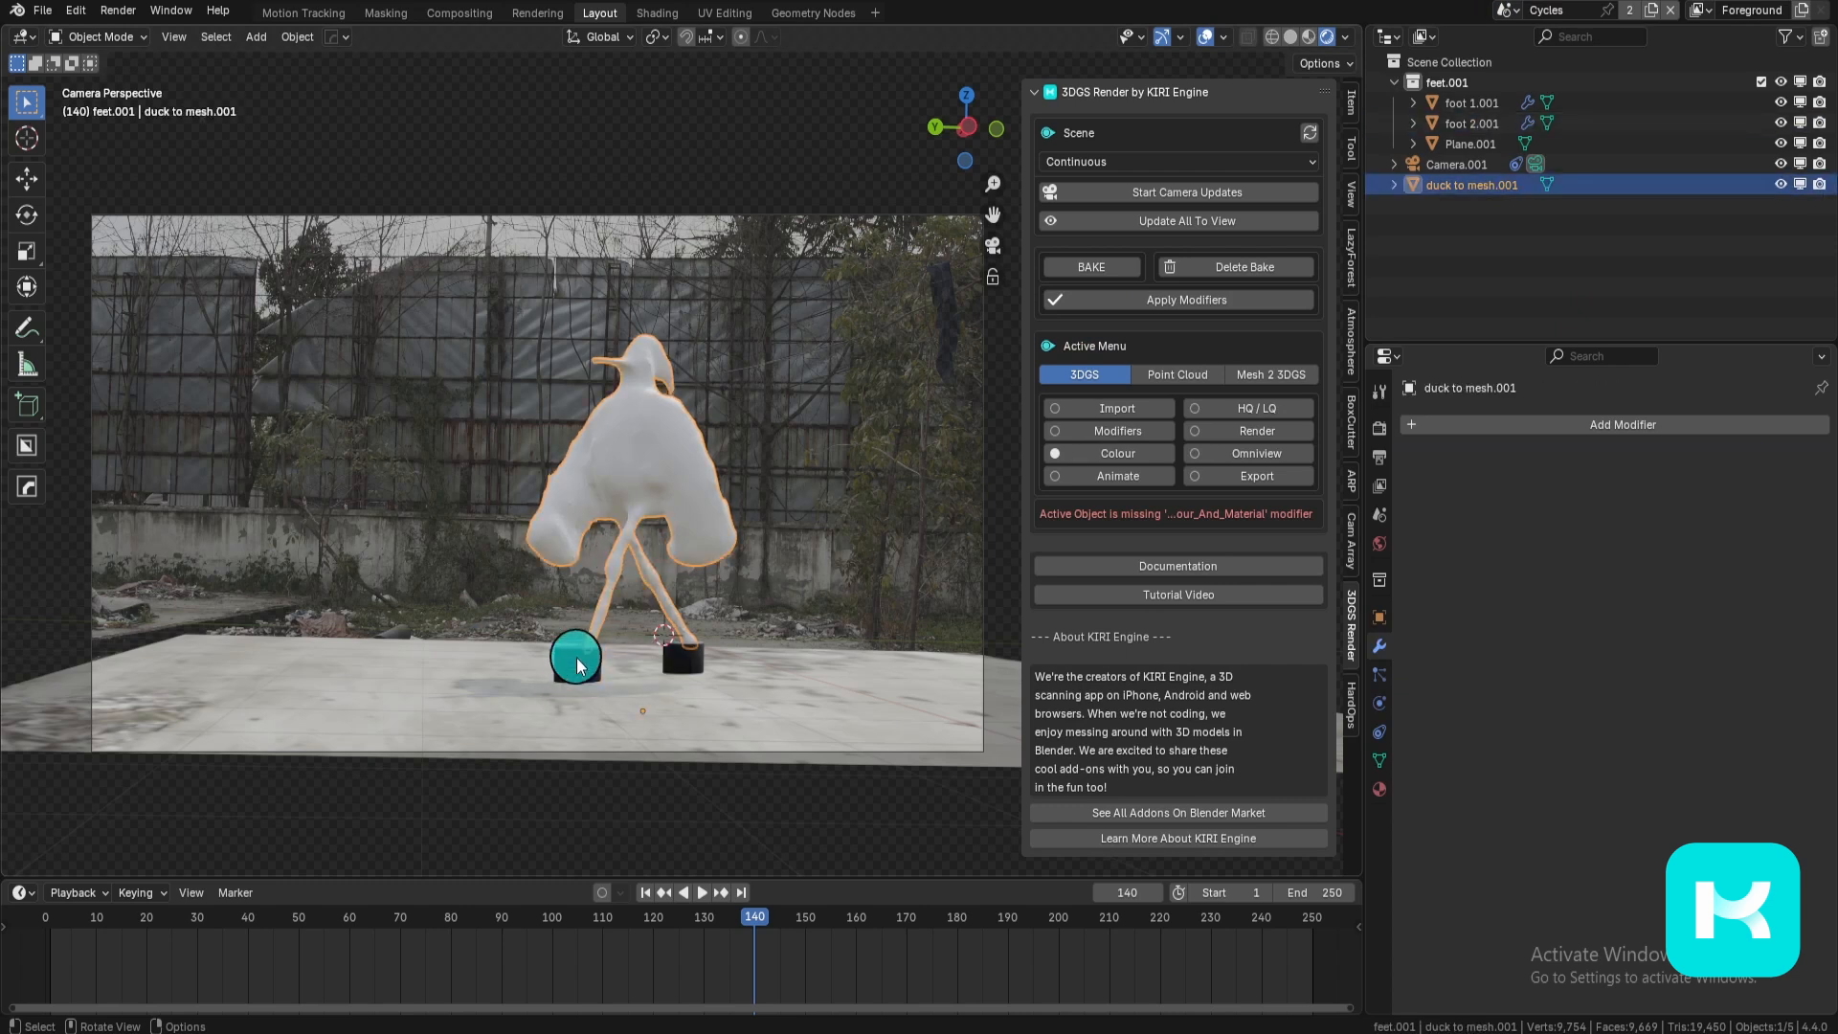
{"action": "left_click", "coordinate": [577, 661]}
{"action": "left_click", "coordinate": [691, 642]}
{"action": "left_click", "coordinate": [591, 658]}
{"action": "left_click", "coordinate": [668, 657]}
{"action": "left_click", "coordinate": [644, 461]}
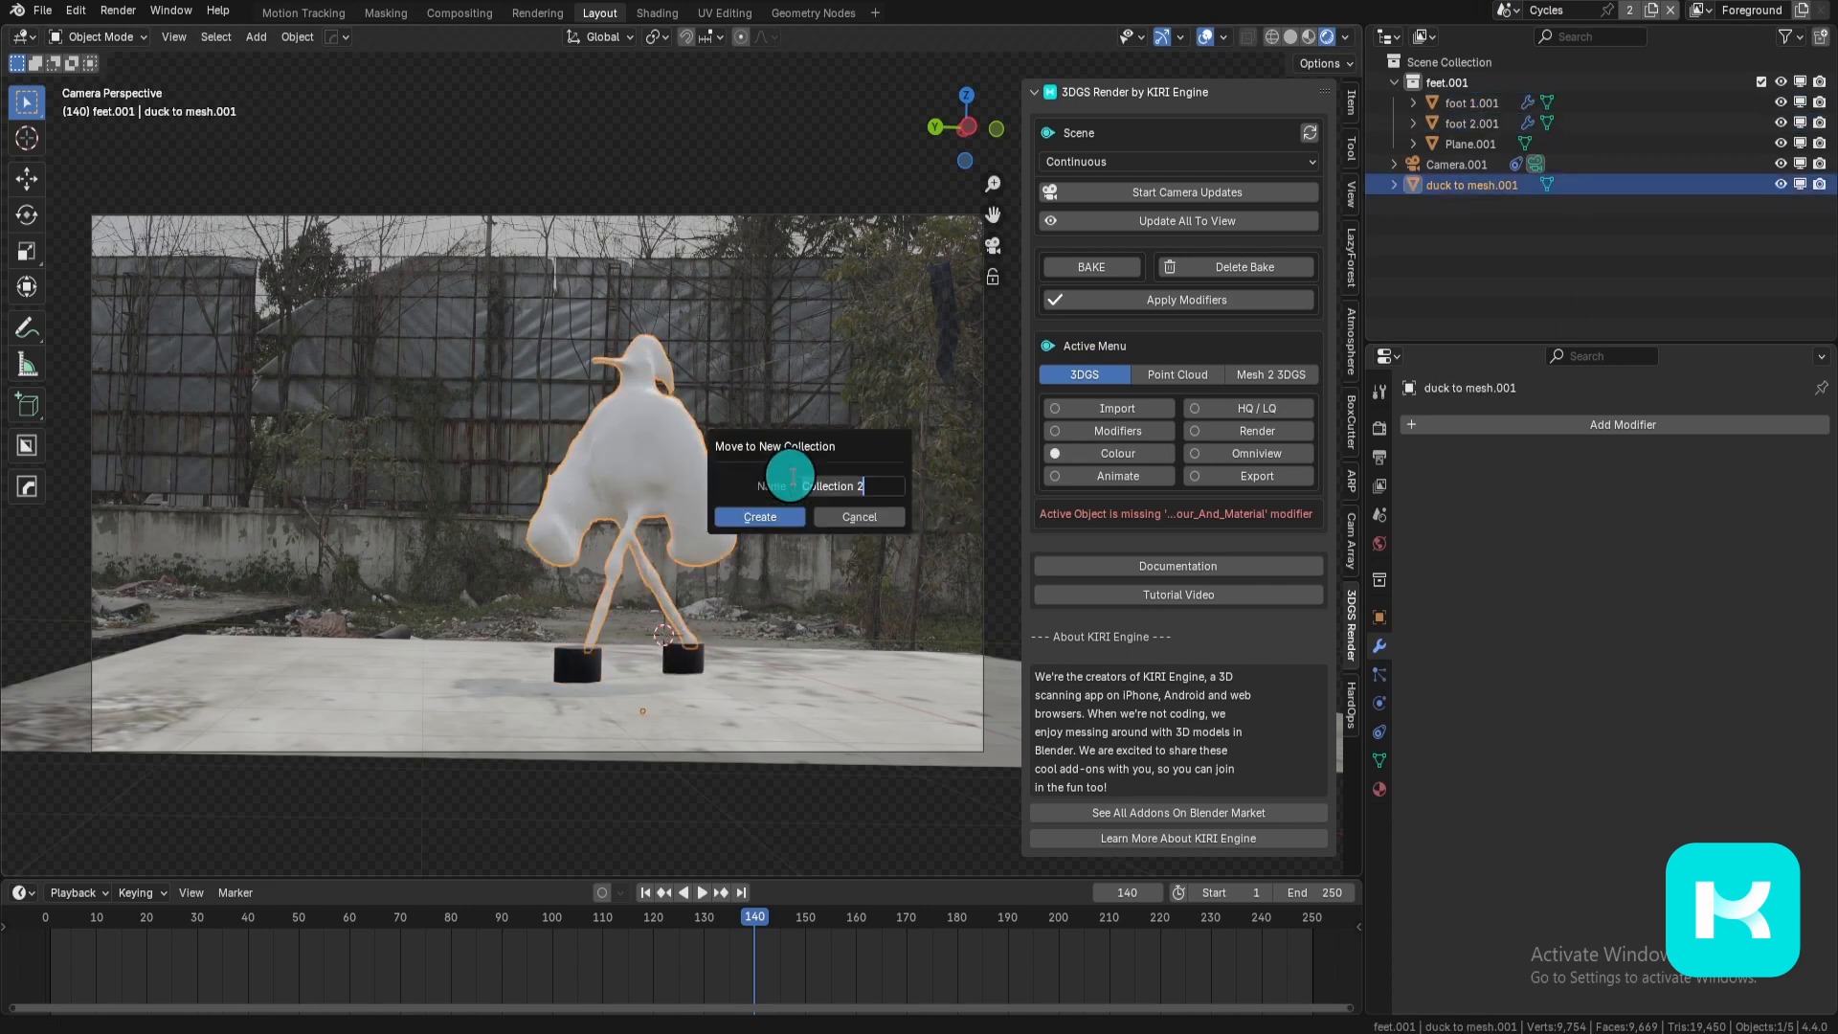
{"action": "type", "text": "duc"}
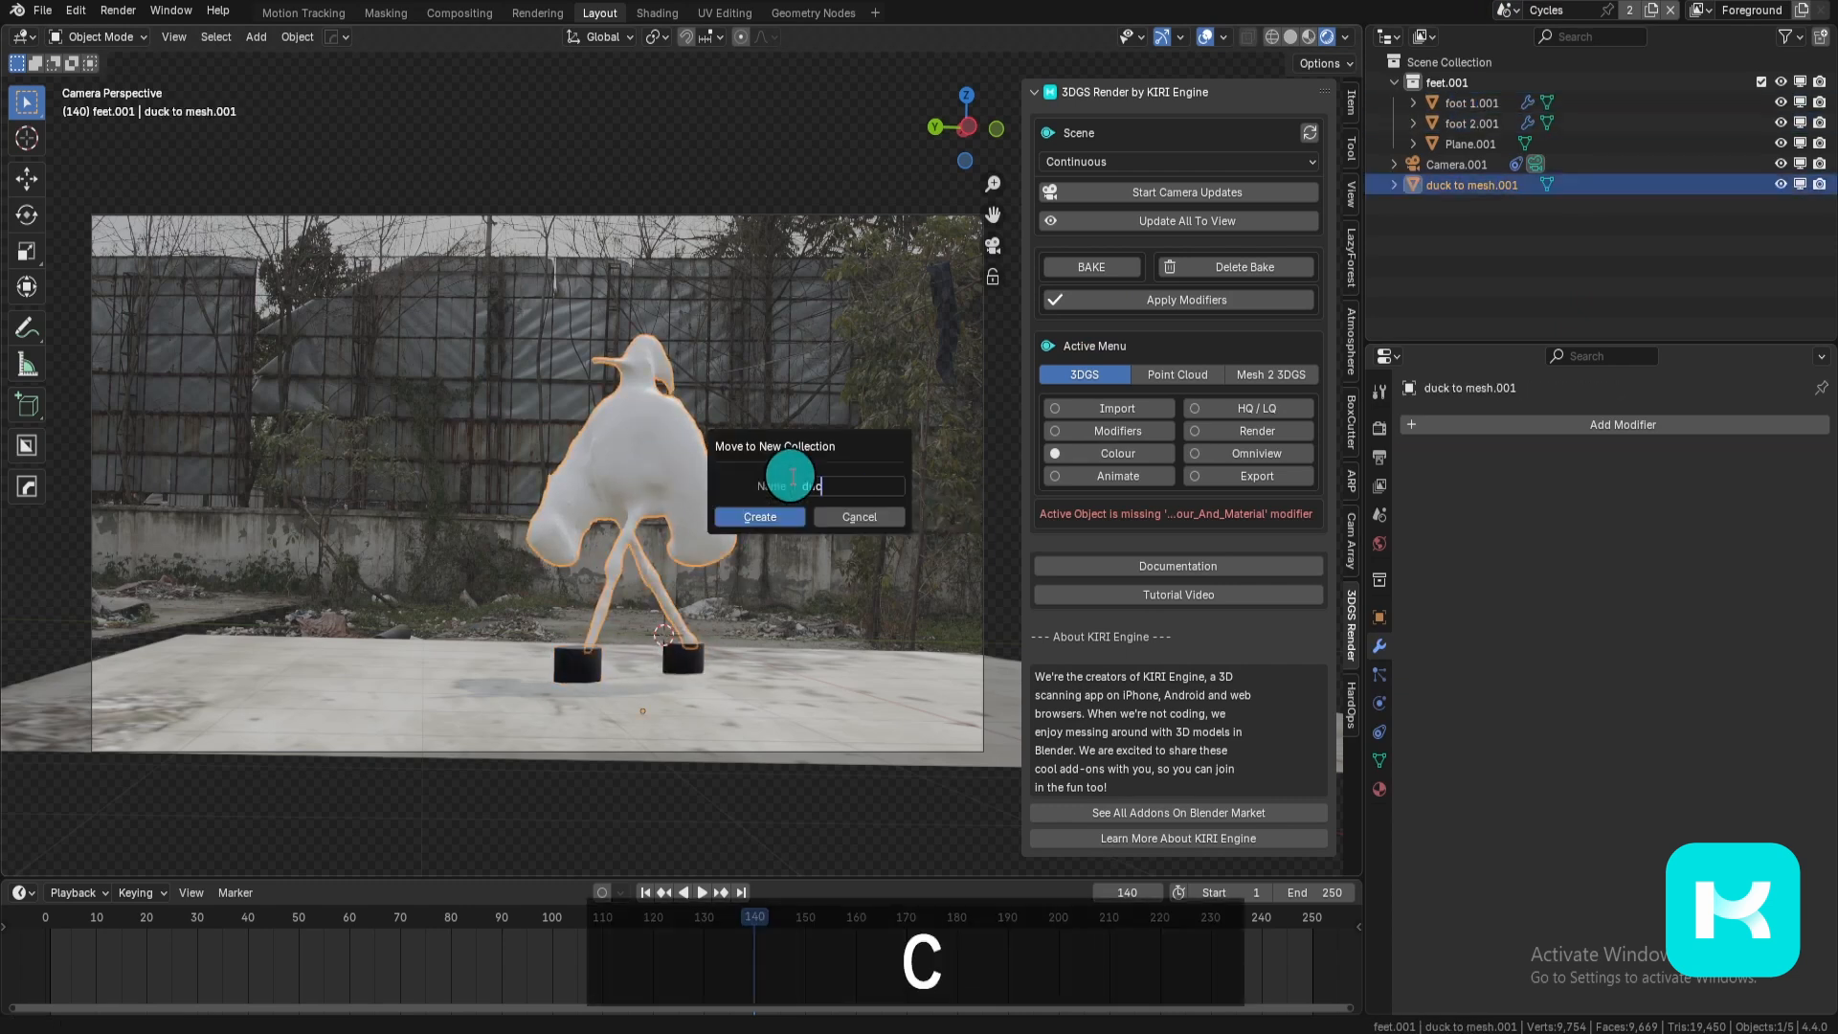
{"action": "type", "text": "k cast sha"}
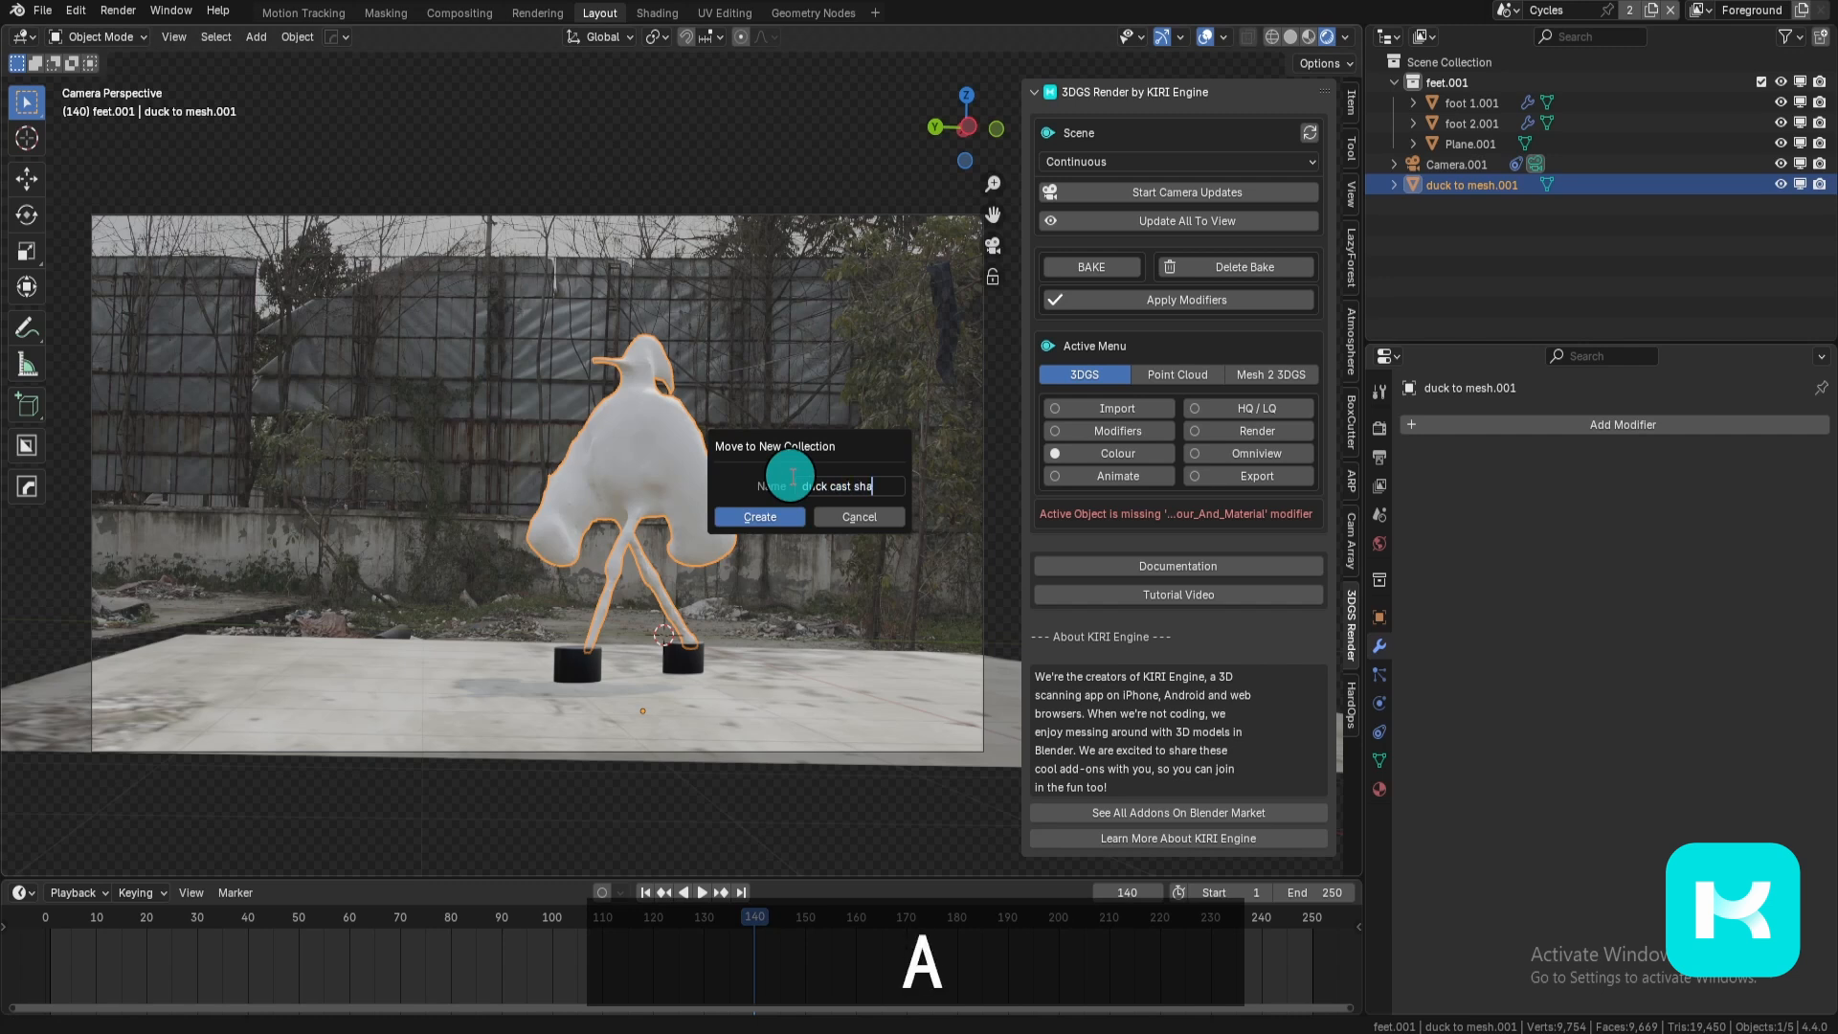
{"action": "type", "text": "dow"}
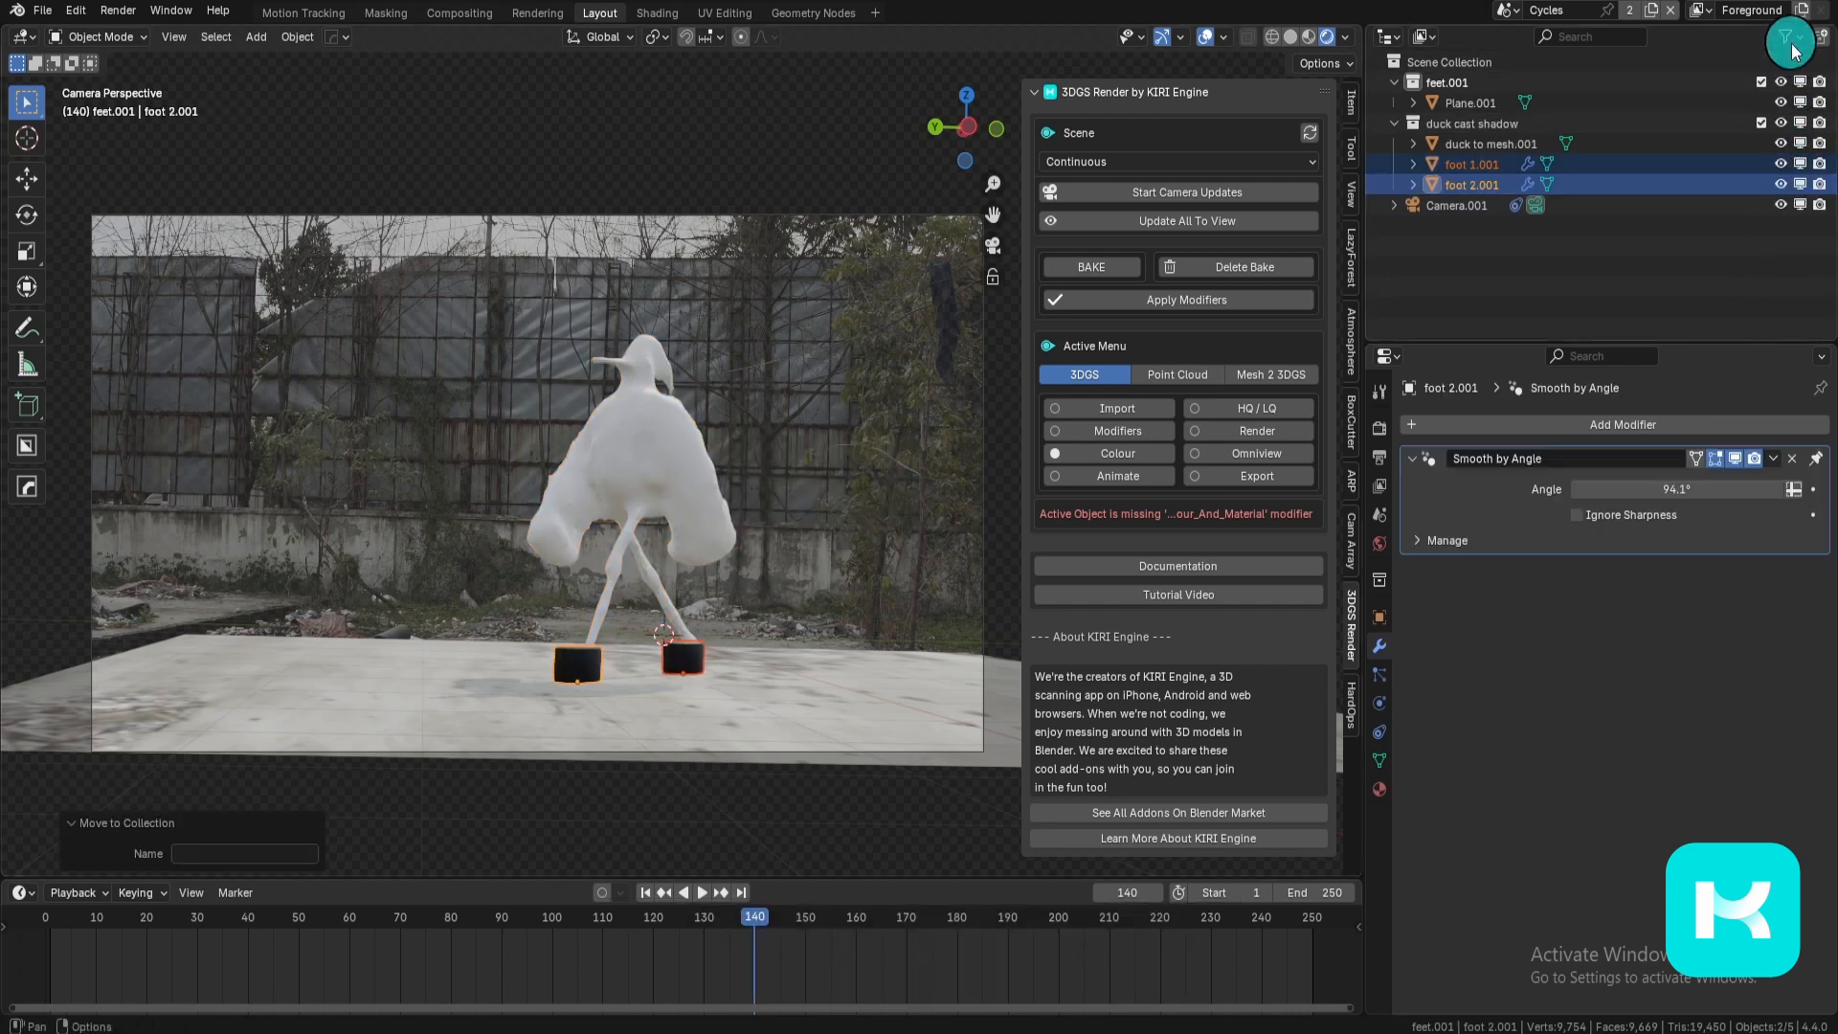
Step: Show the Indirect Only toggle in the outliner and enable it for the duck cast shadow collection
{"action": "left_click", "coordinate": [1786, 38]}
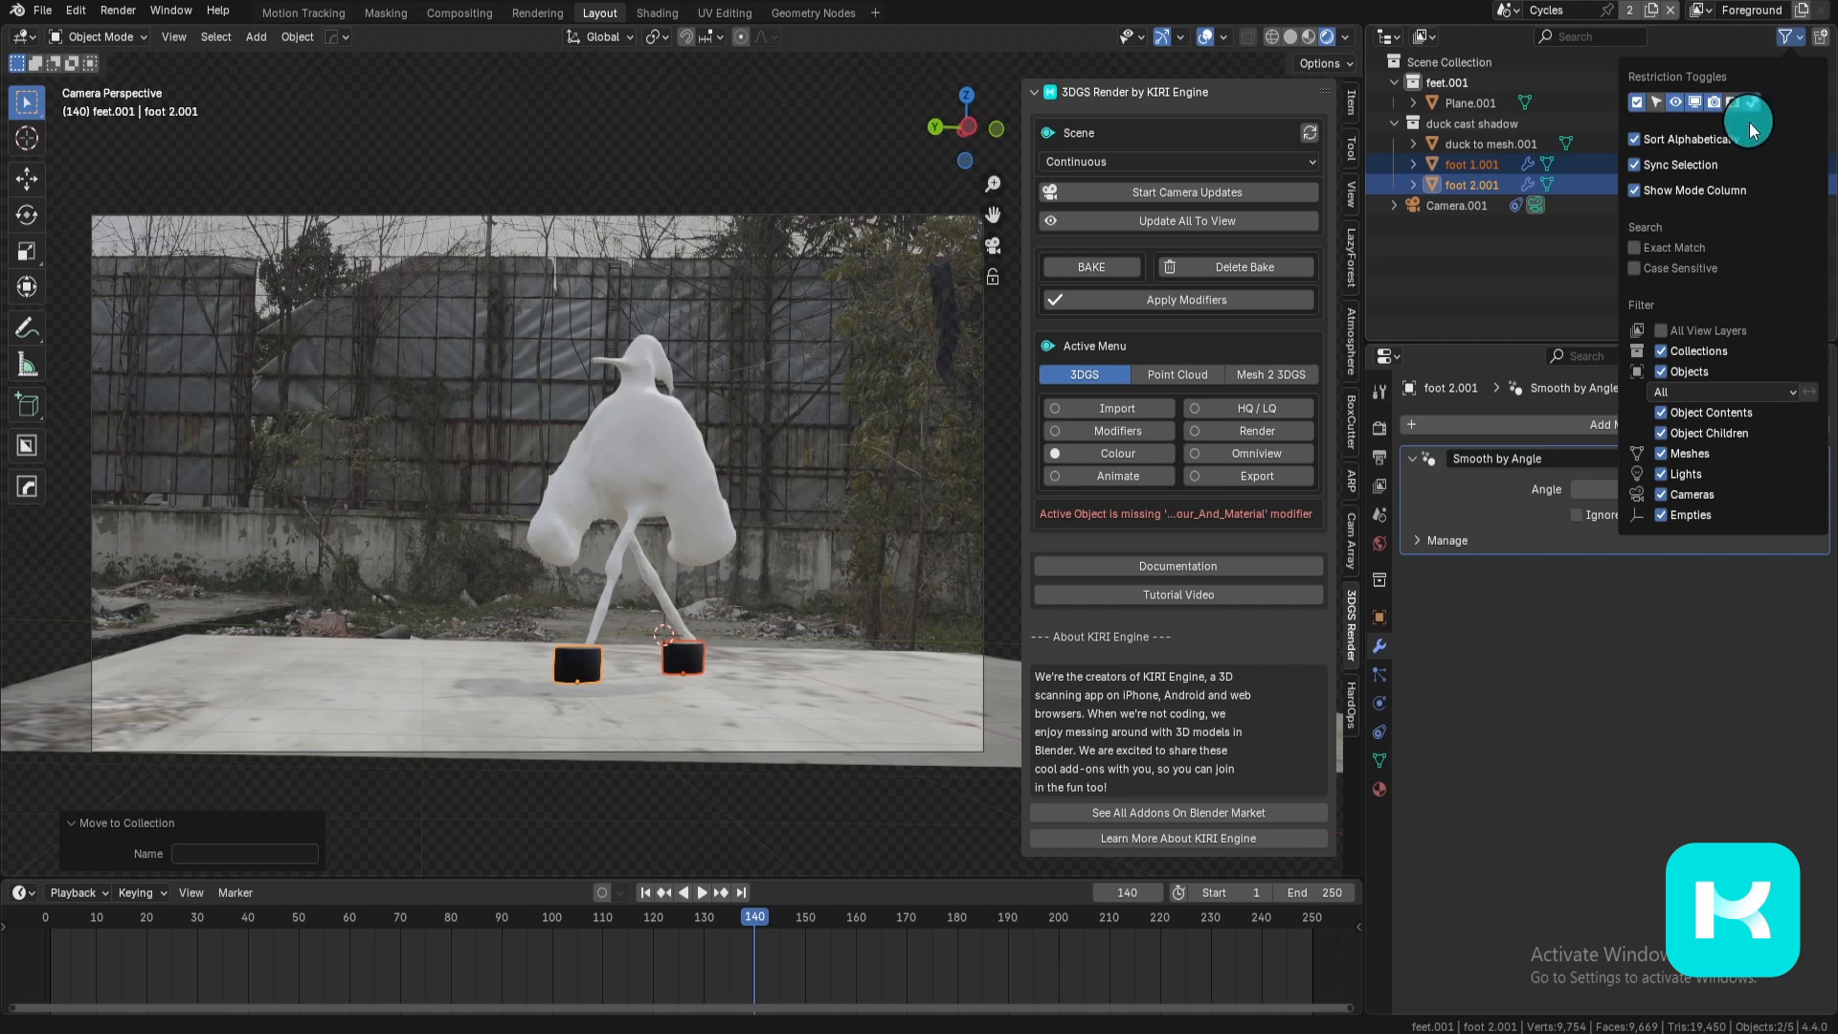
{"action": "left_click", "coordinate": [1443, 126]}
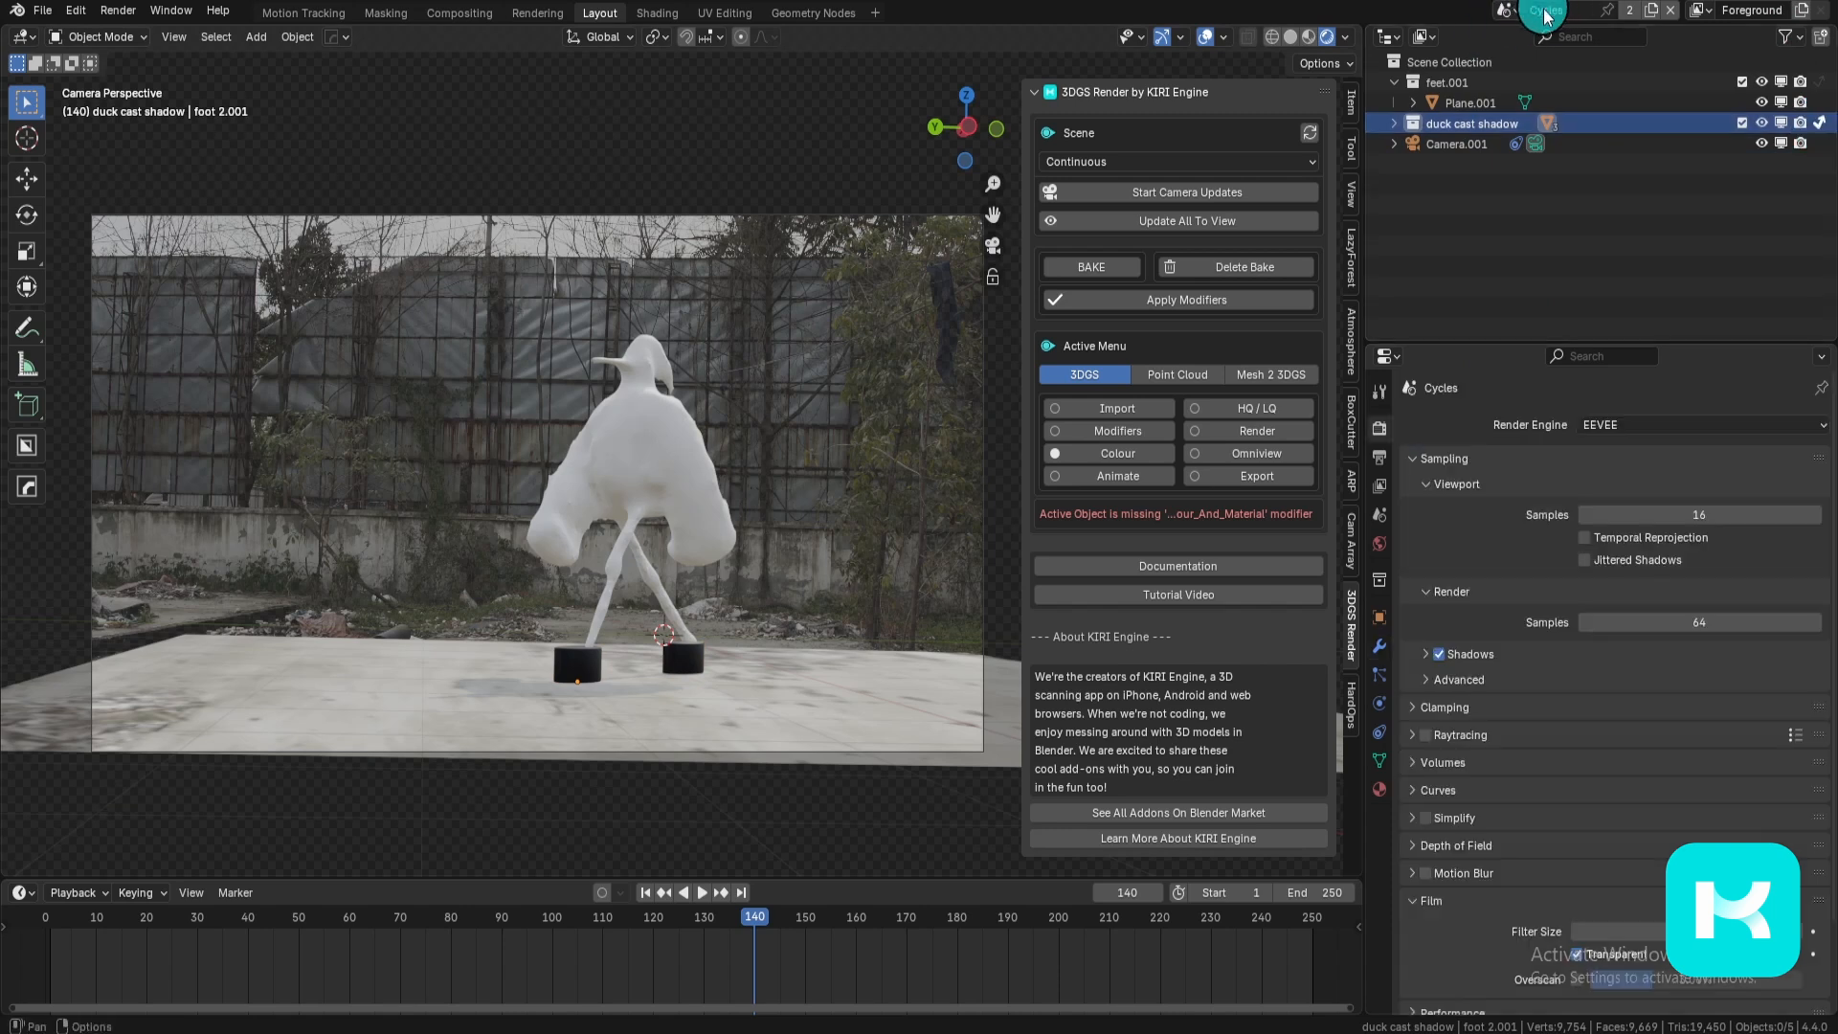
Step: Set the scene's render engine to Cycles and check the duck mesh and feet in the rendered view
{"action": "left_click", "coordinate": [1618, 424]}
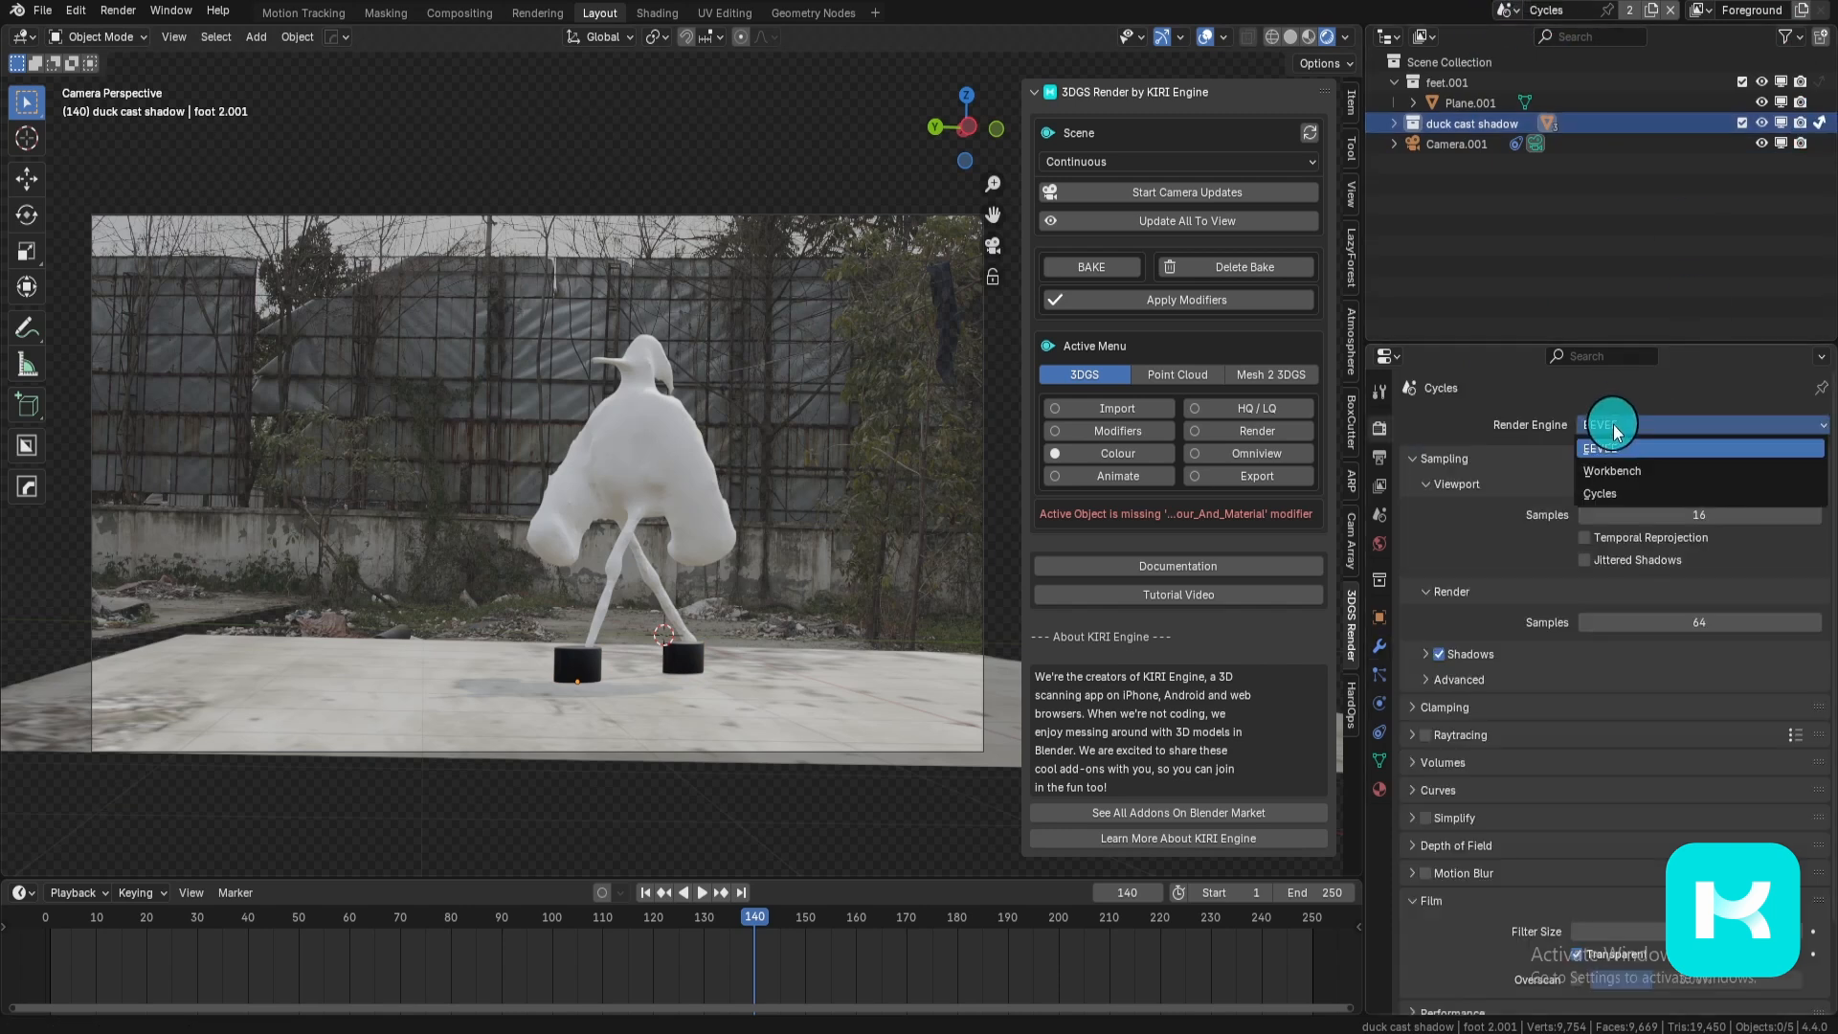
{"action": "left_click", "coordinate": [1662, 495]}
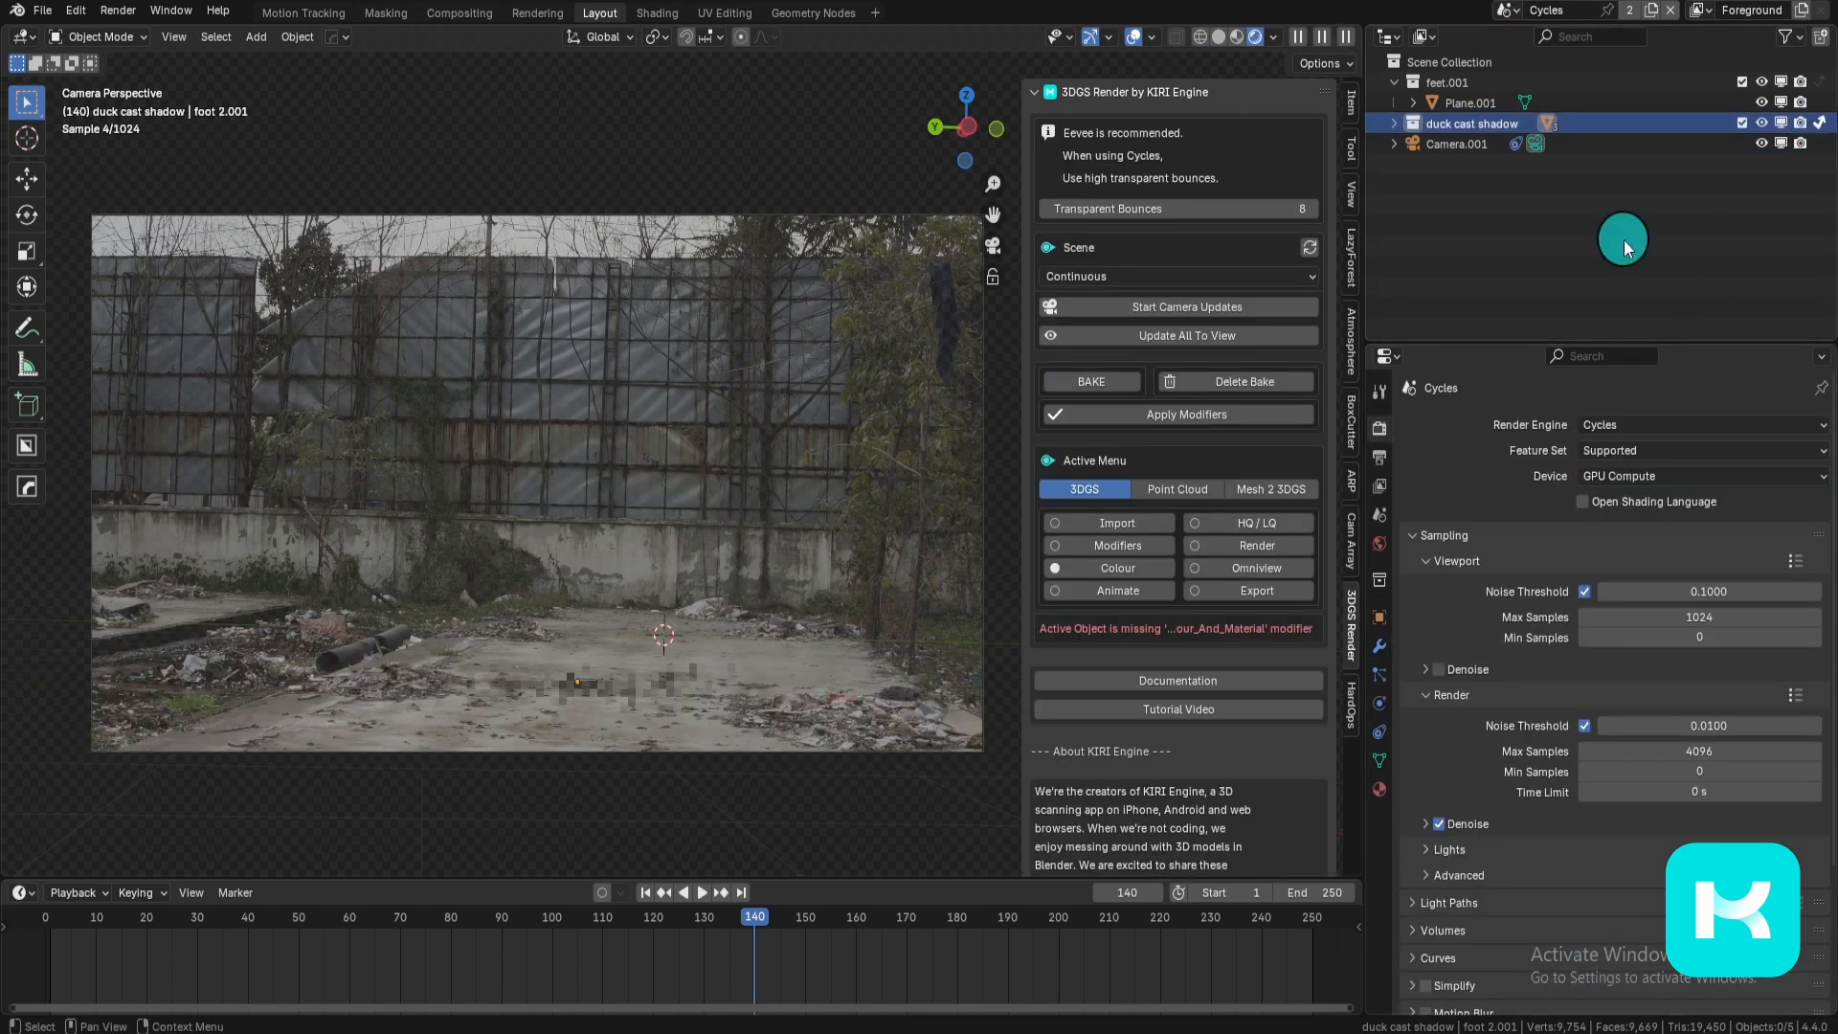
{"action": "left_click", "coordinate": [642, 514]}
{"action": "left_click", "coordinate": [586, 673]}
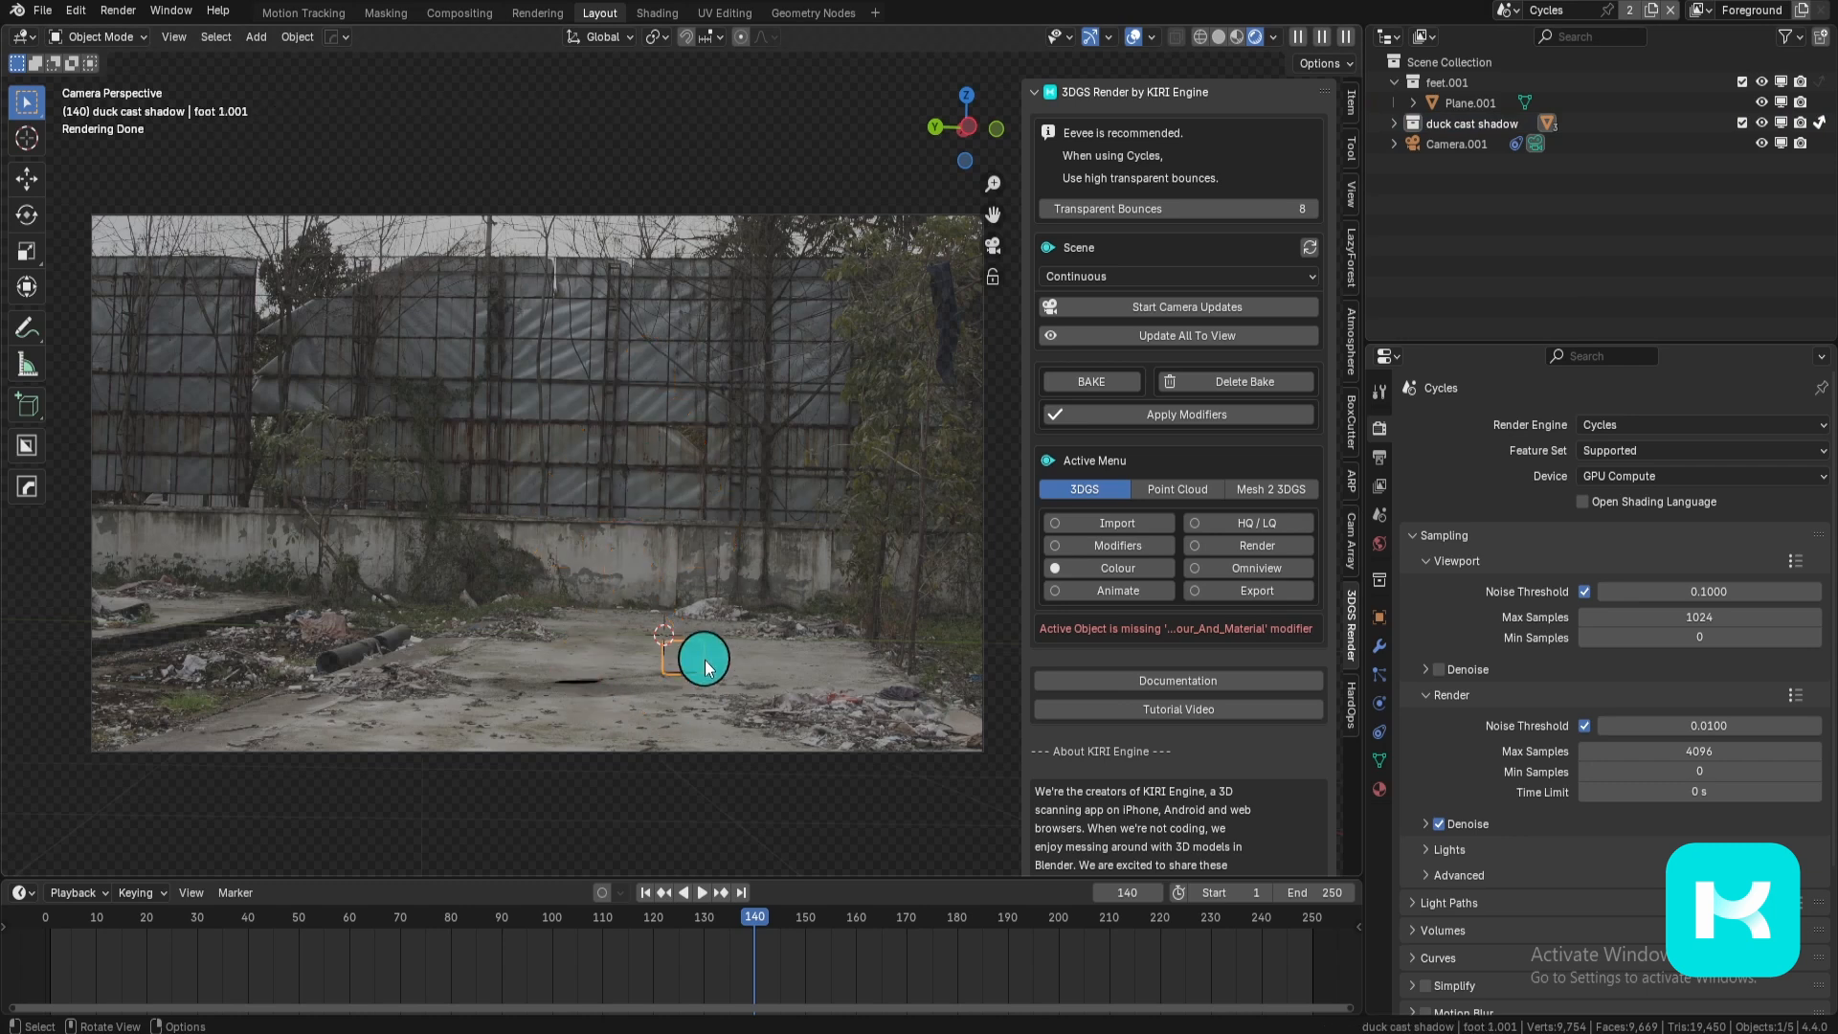
{"action": "left_click", "coordinate": [646, 515]}
{"action": "left_click", "coordinate": [624, 656]}
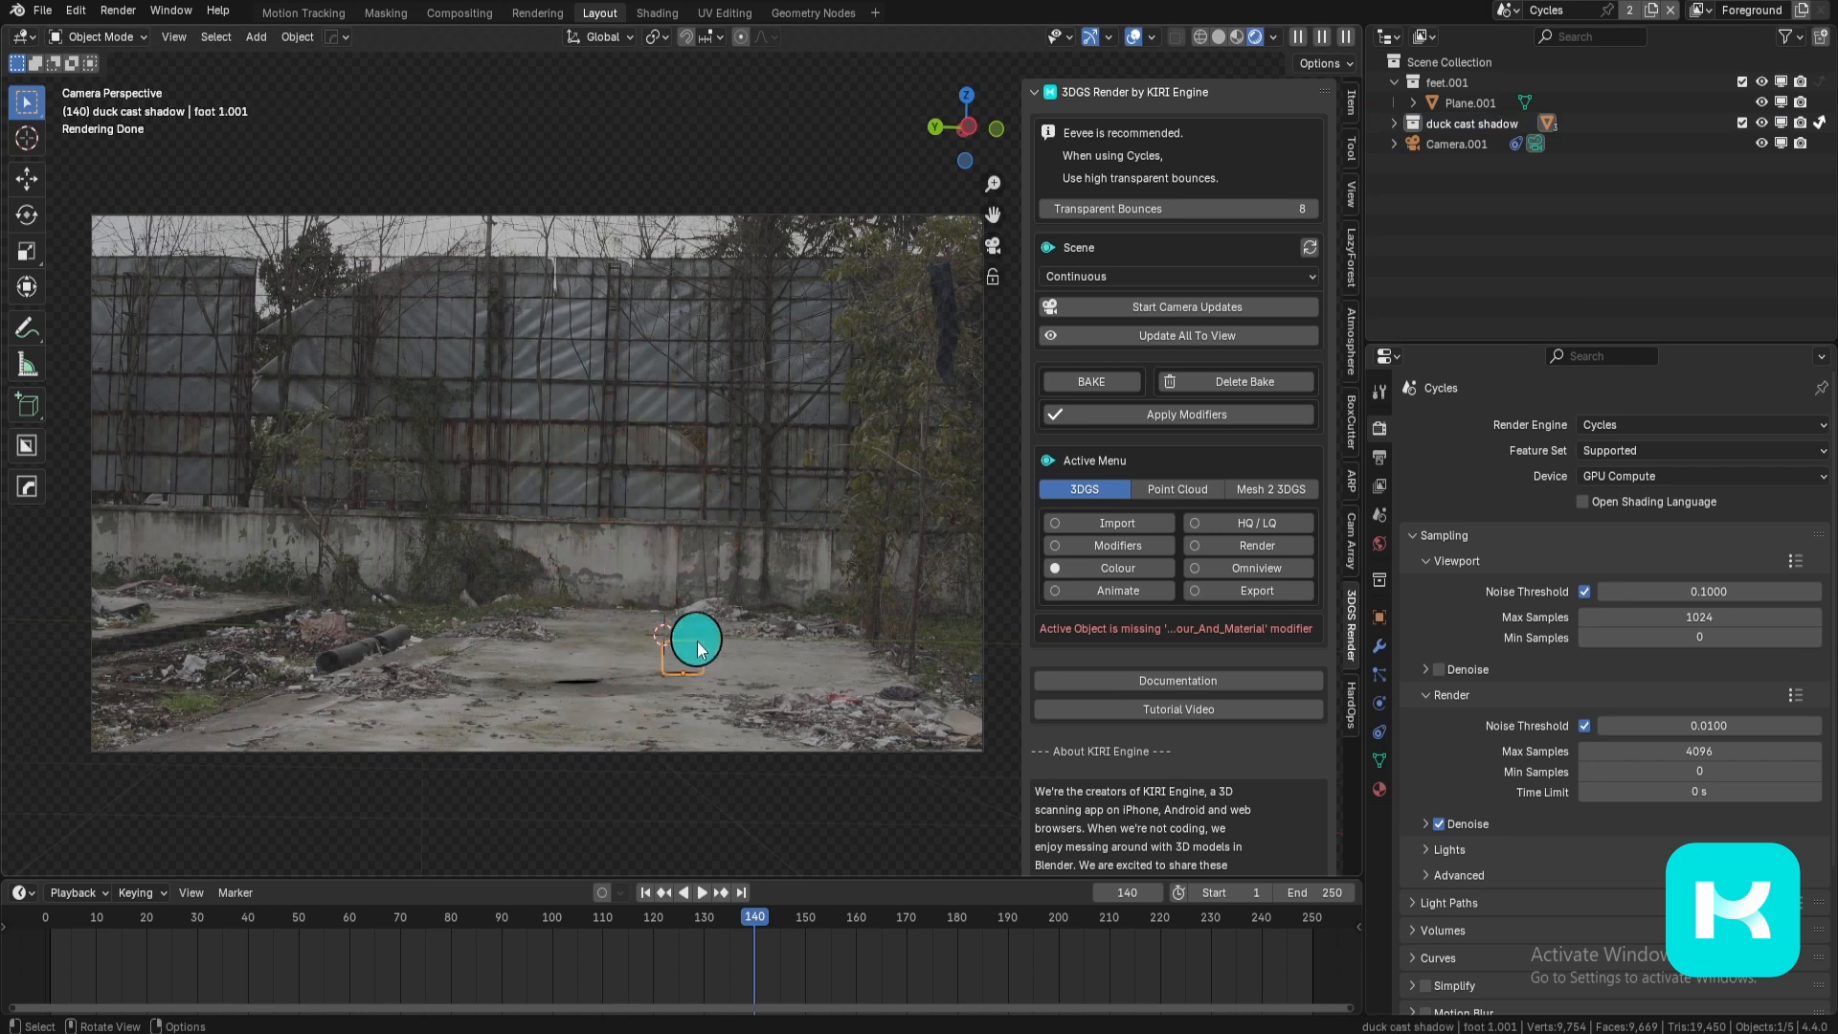
{"action": "left_click", "coordinate": [644, 522]}
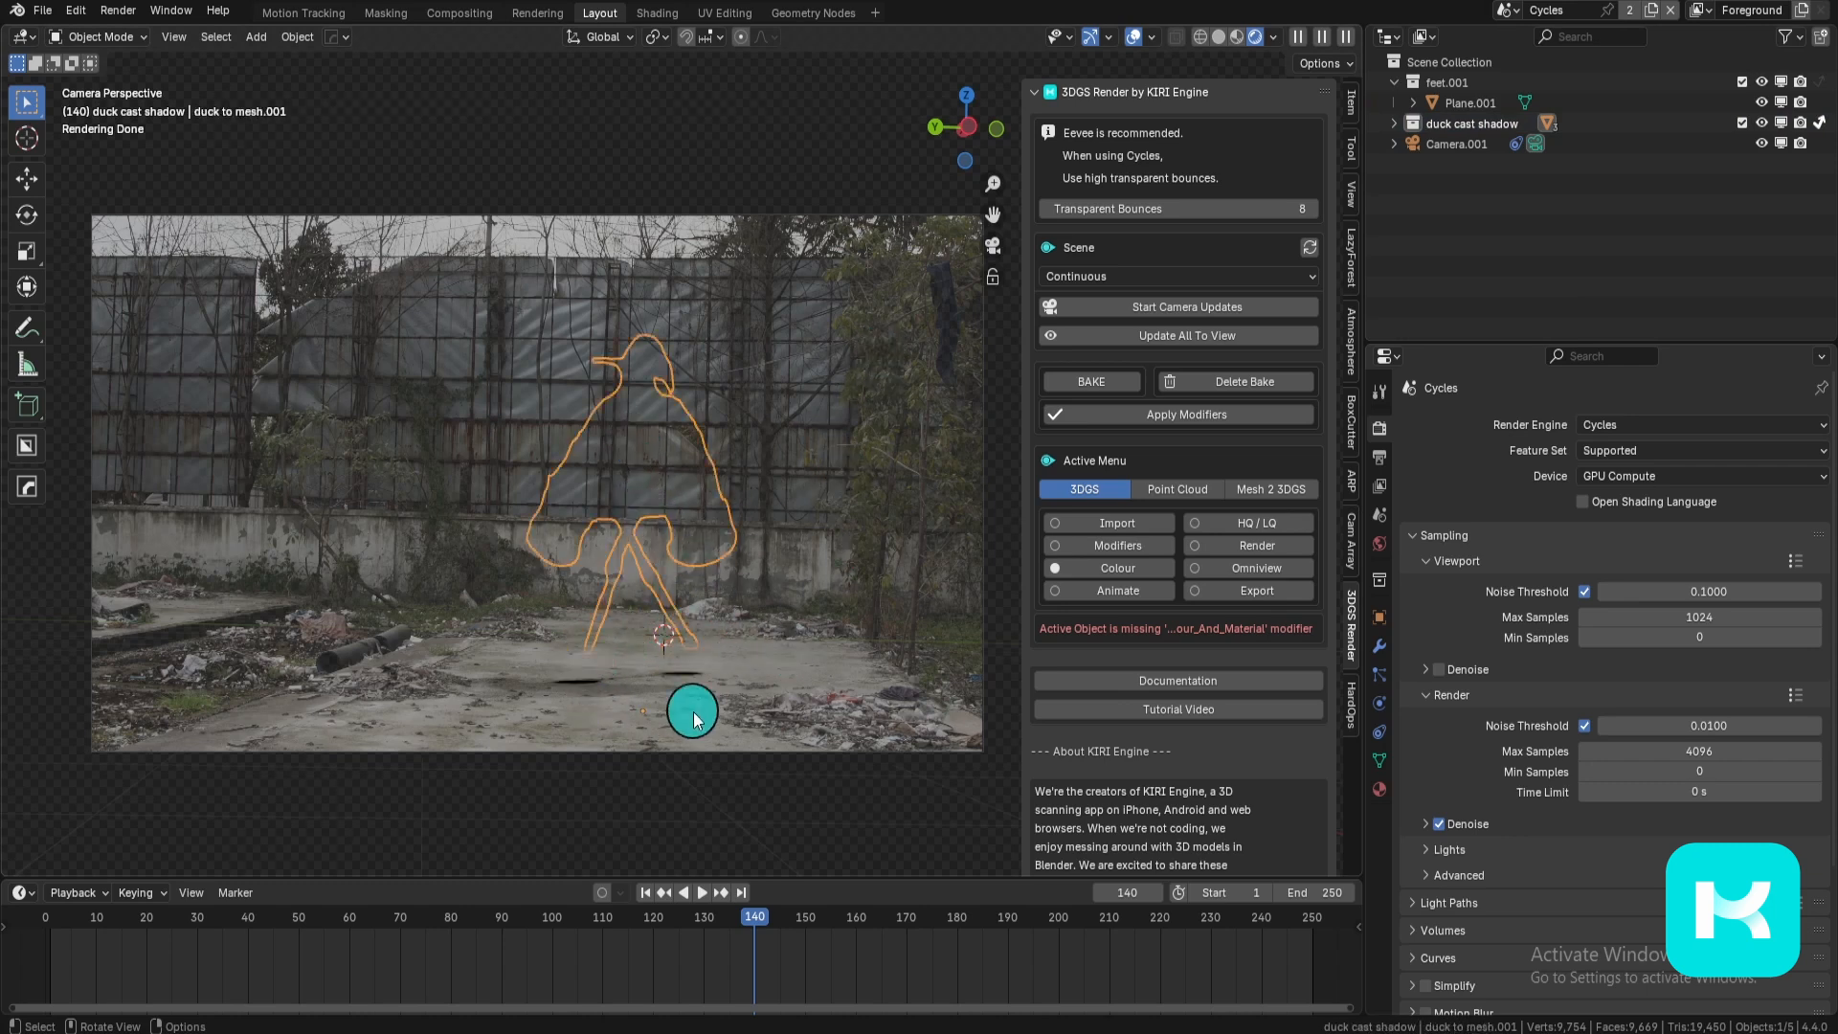
Step: Compare the ground shadows with Shadow Catcher off and on in the visibility settings of Plane.001, leaving it enabled
{"action": "left_click", "coordinate": [573, 680]}
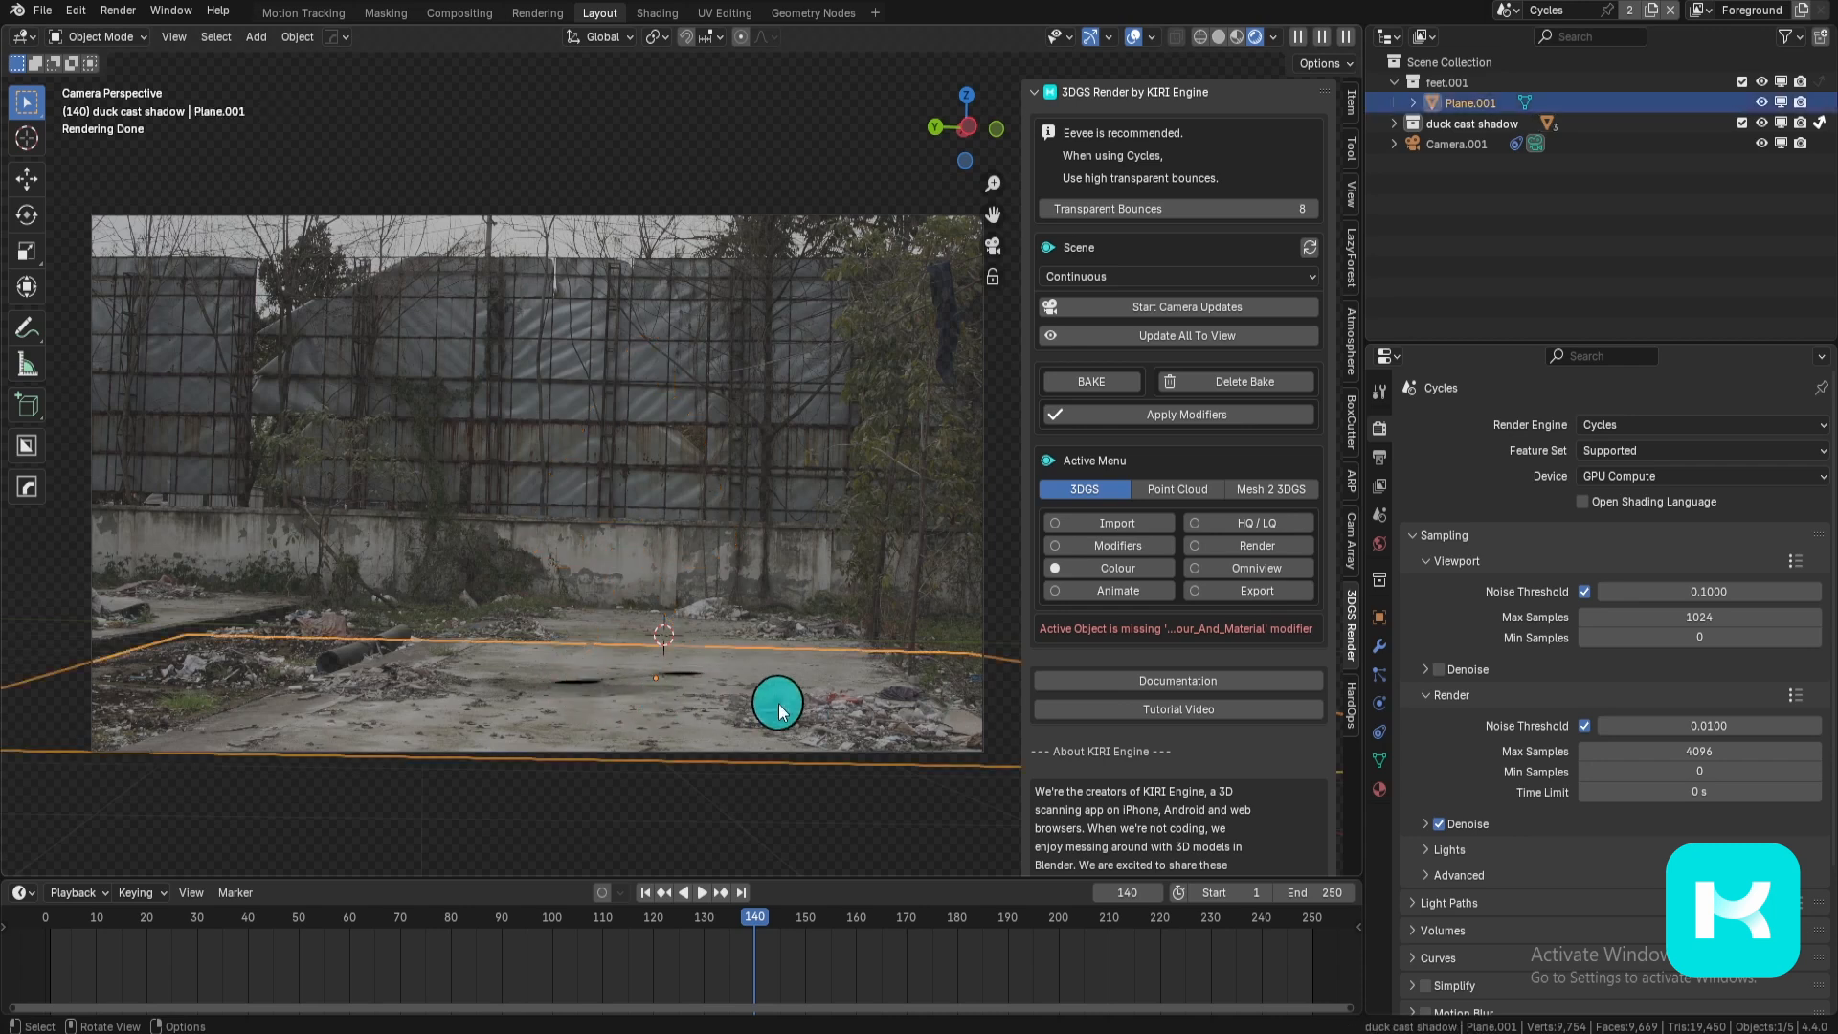
{"action": "left_click", "coordinate": [1380, 616]}
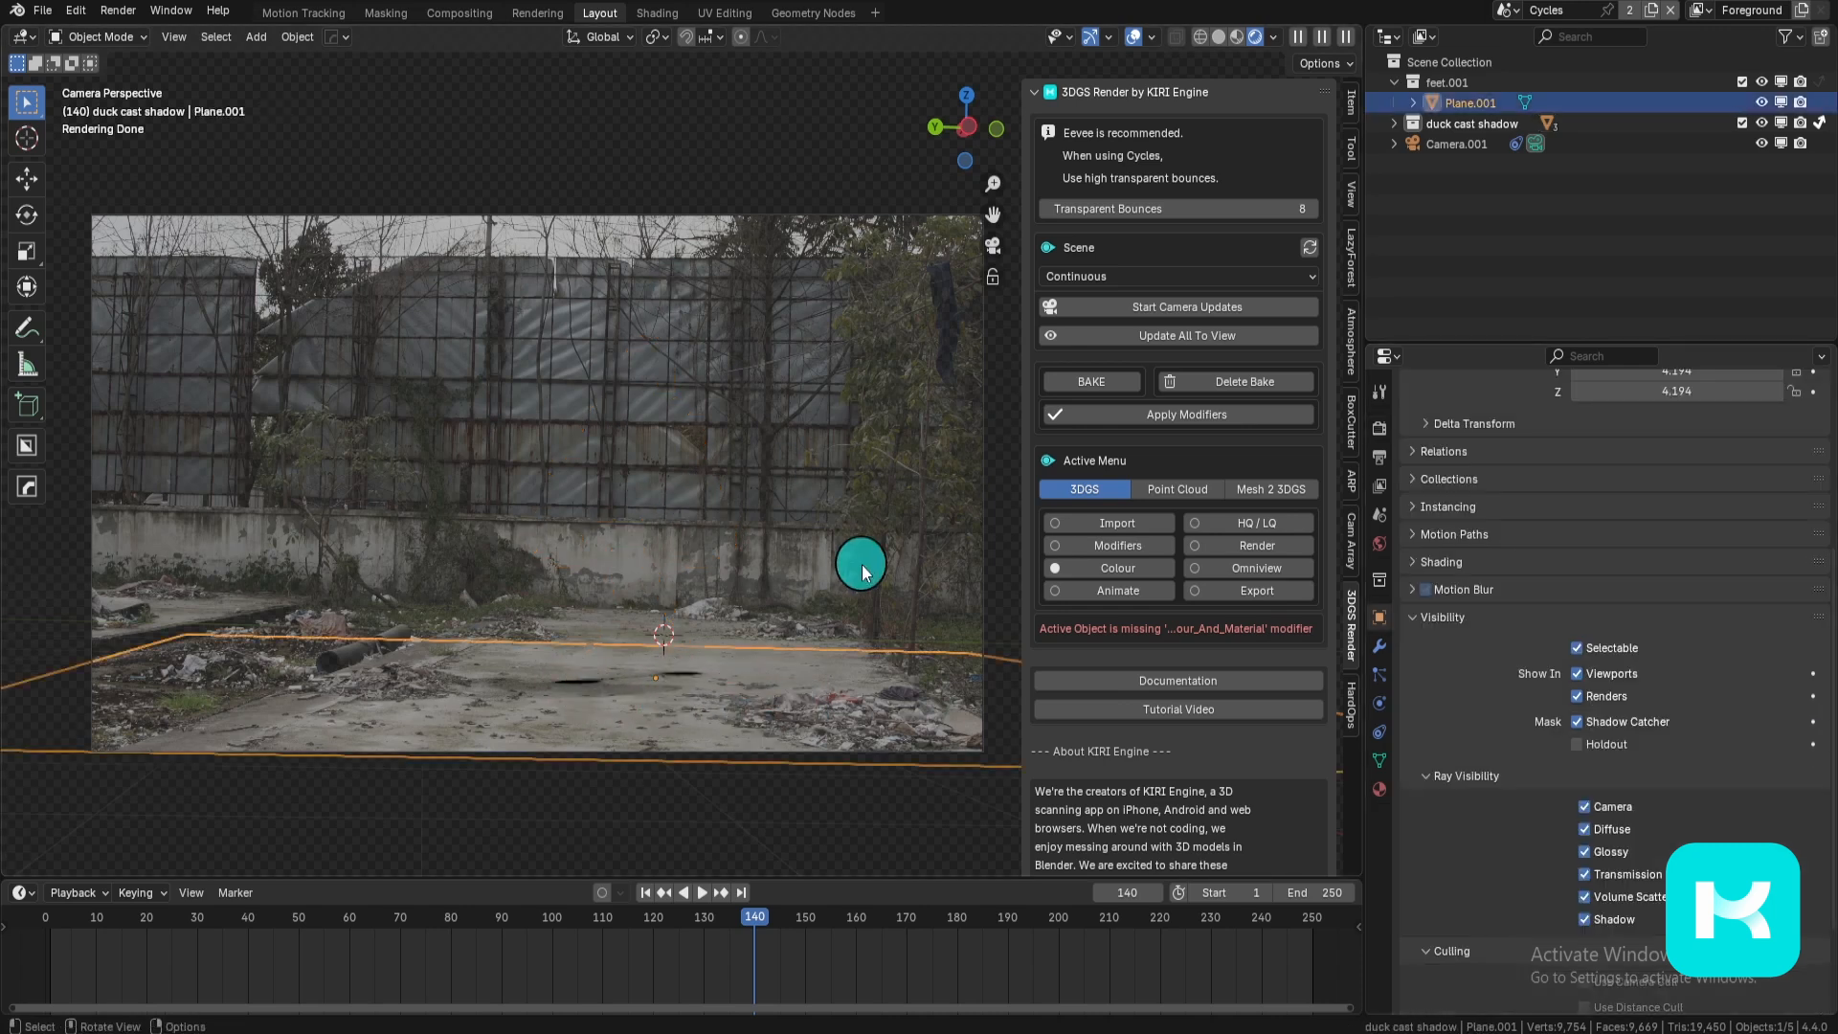
{"action": "left_click", "coordinate": [1612, 720]}
{"action": "left_click", "coordinate": [1613, 720]}
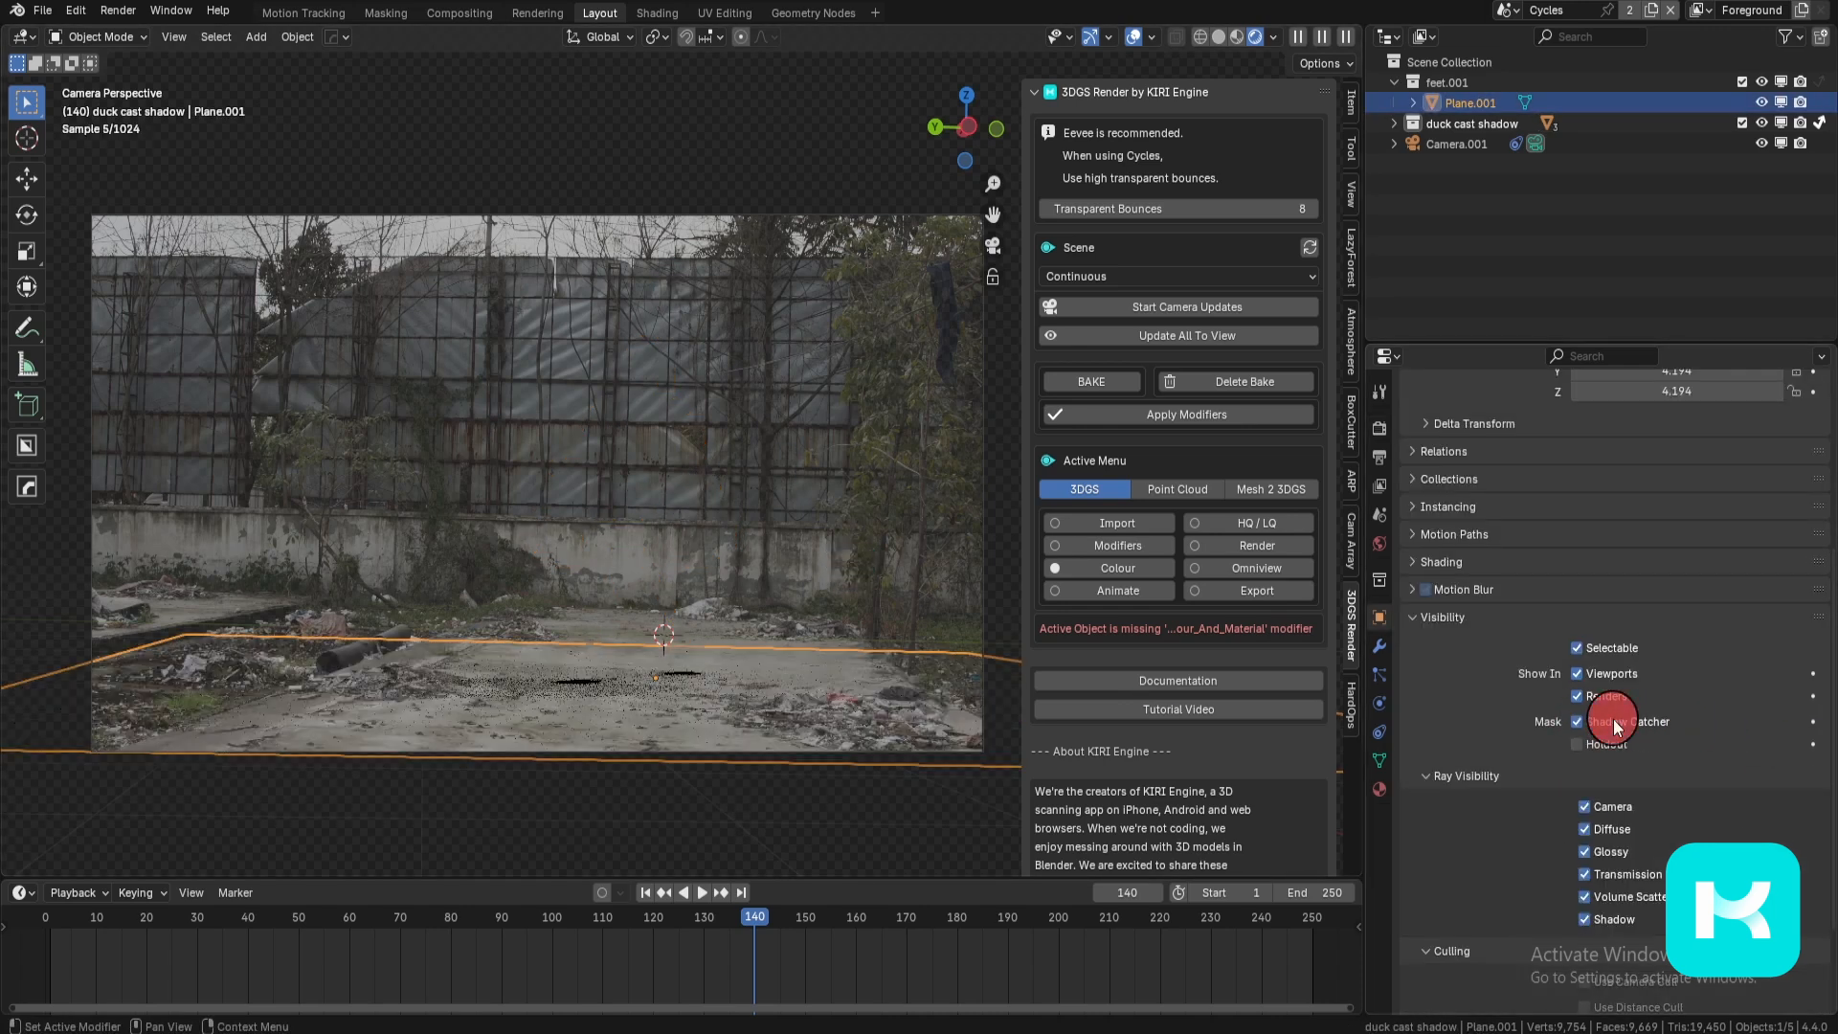
{"action": "left_click", "coordinate": [1613, 720]}
{"action": "left_click", "coordinate": [1613, 720]}
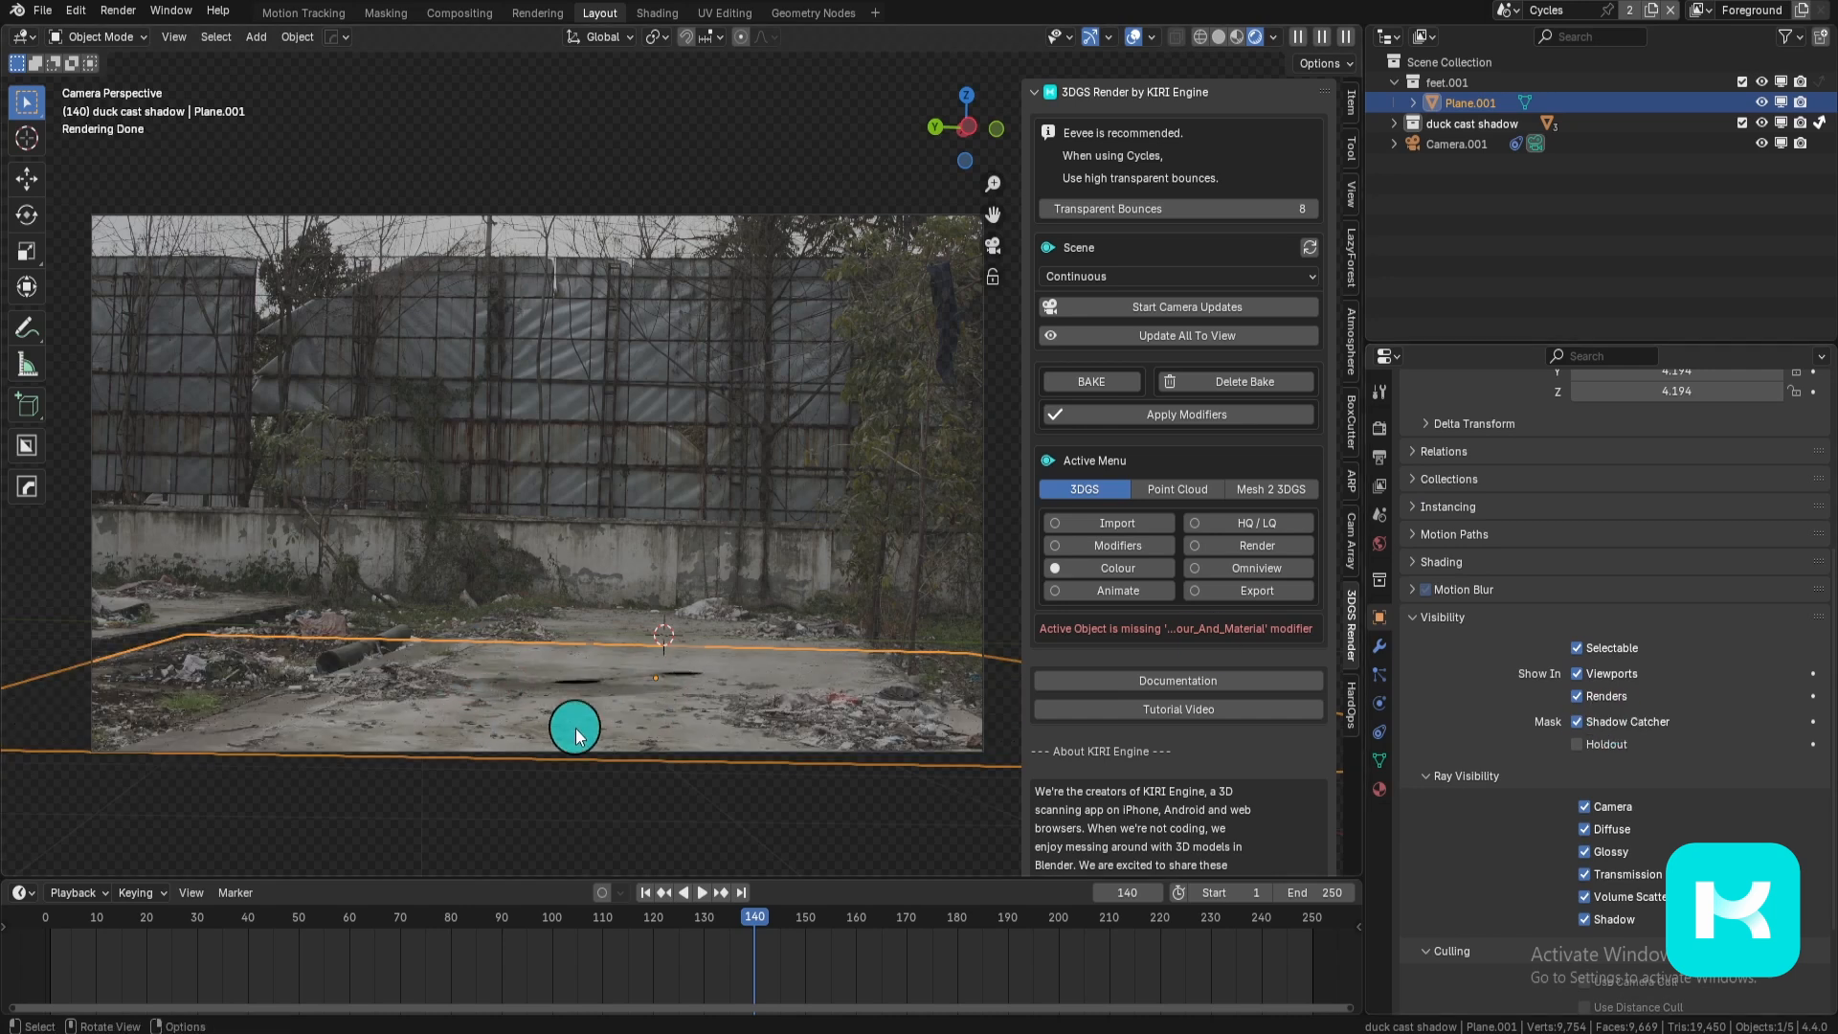
Step: Compare the shadow-only Cycles scene with the Eevee scene in the camera view
{"action": "left_click", "coordinate": [689, 823]}
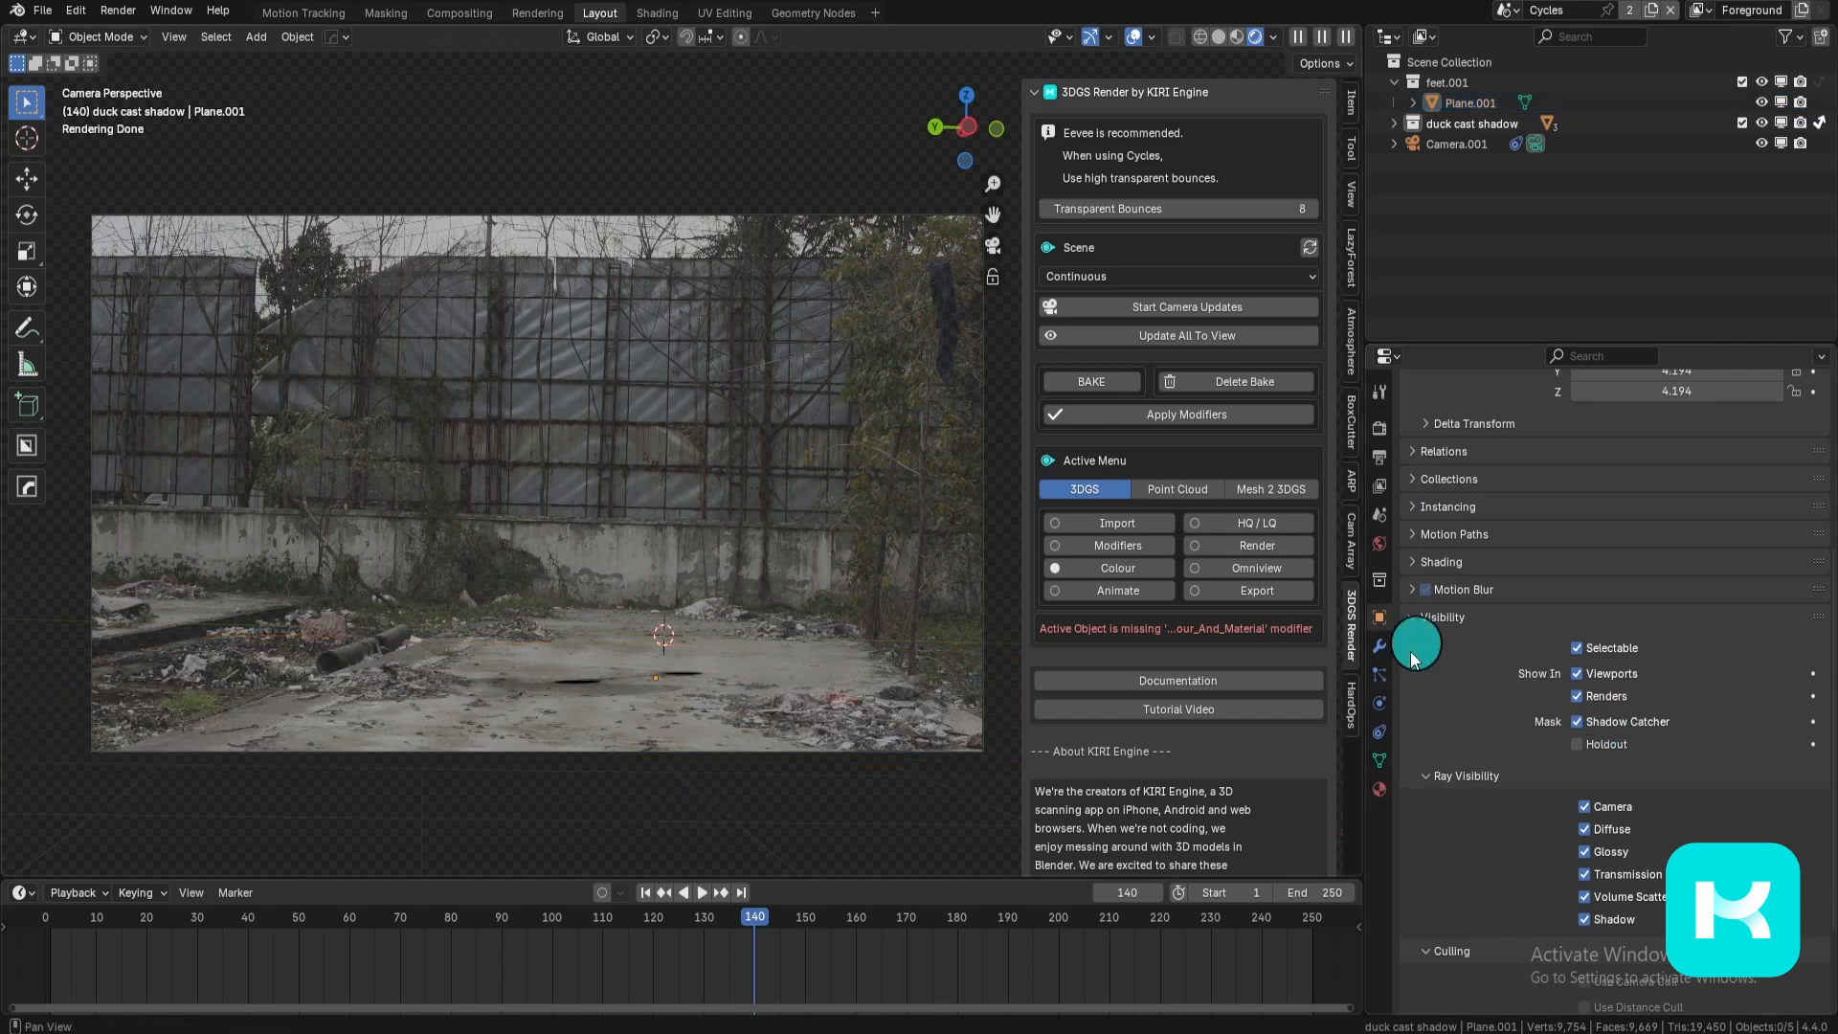
{"action": "left_click", "coordinate": [1506, 10]}
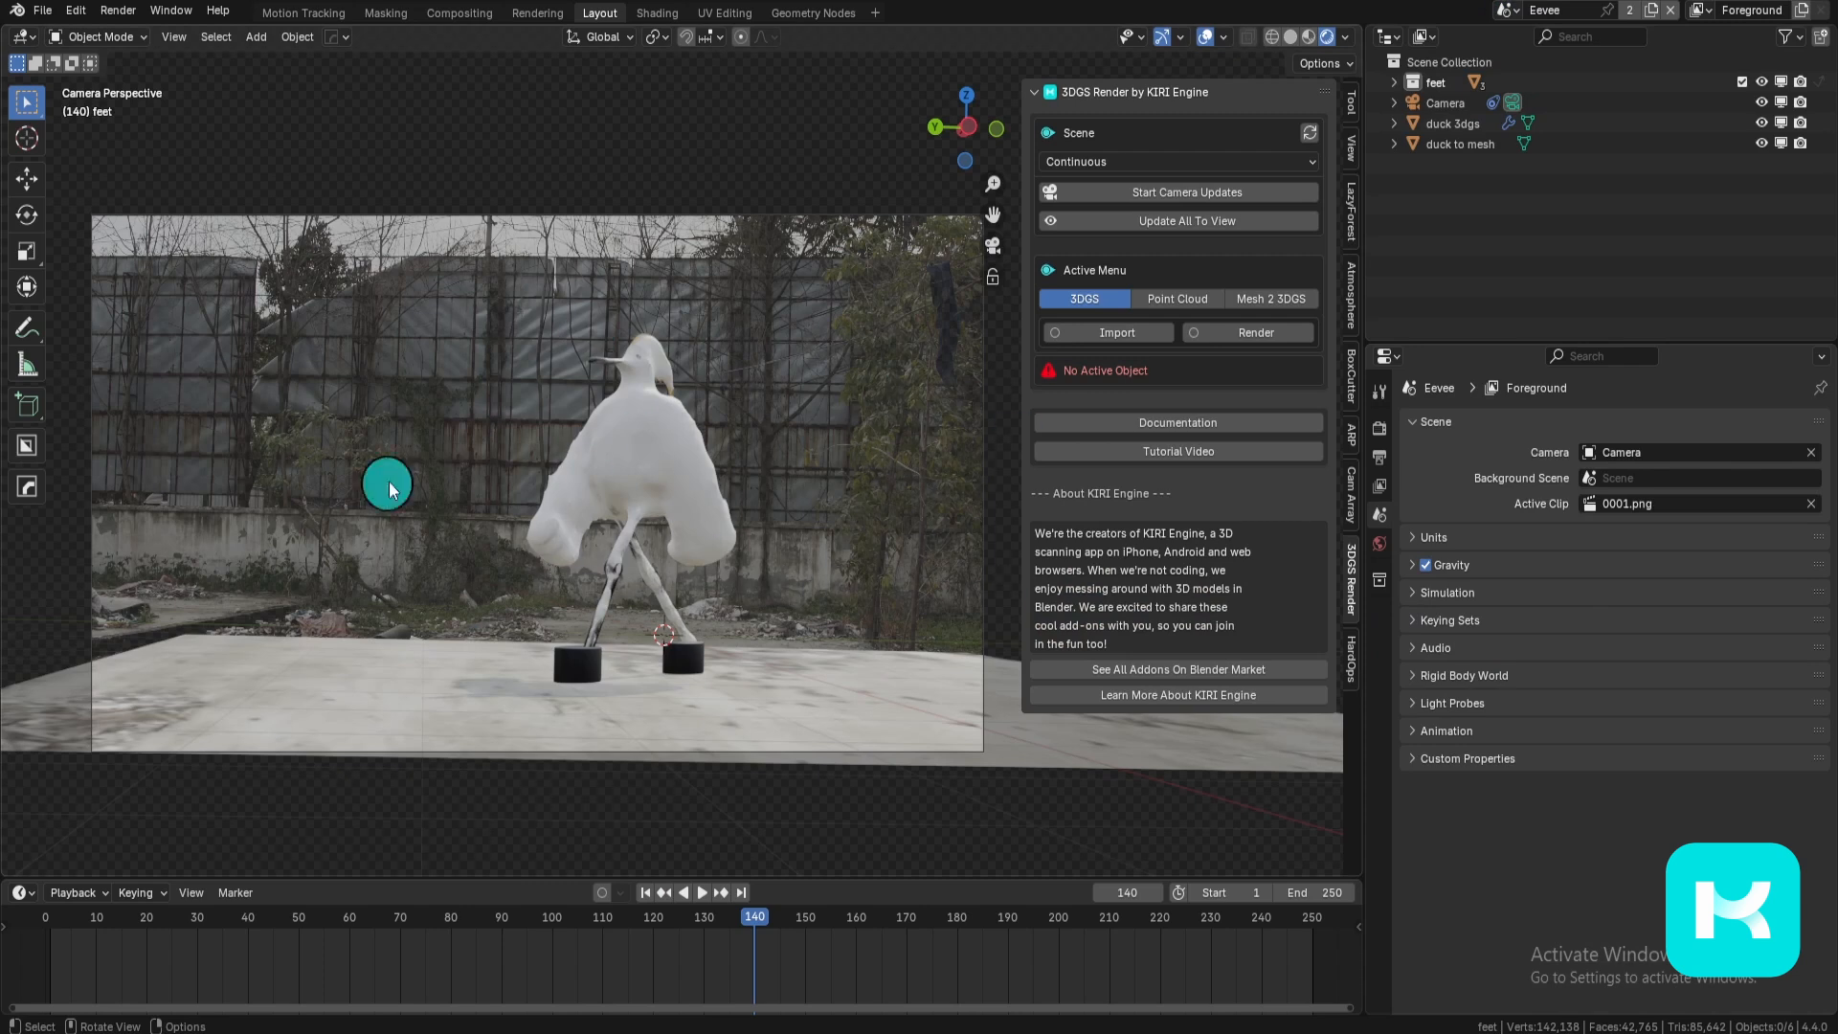
{"action": "left_click", "coordinate": [1509, 12]}
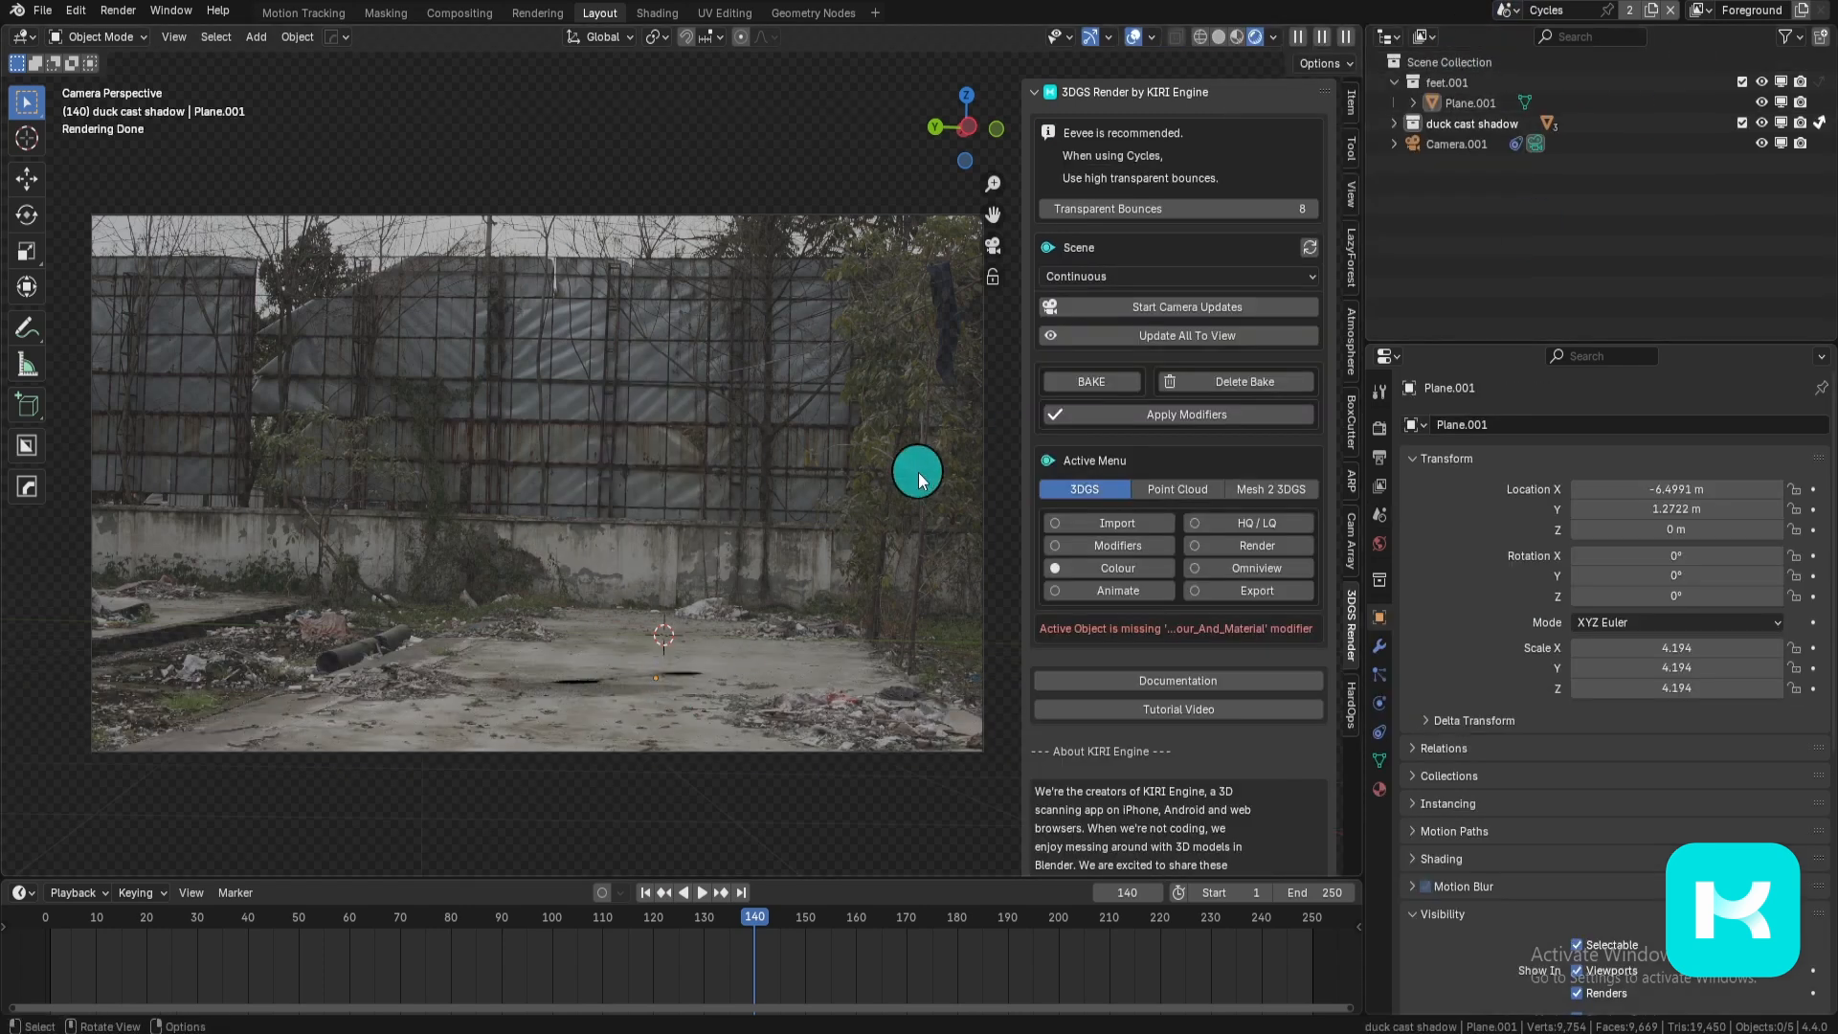
Step: Delete the duck to mesh object and the ground plane from the Eevee scene
{"action": "left_click", "coordinate": [1509, 11]}
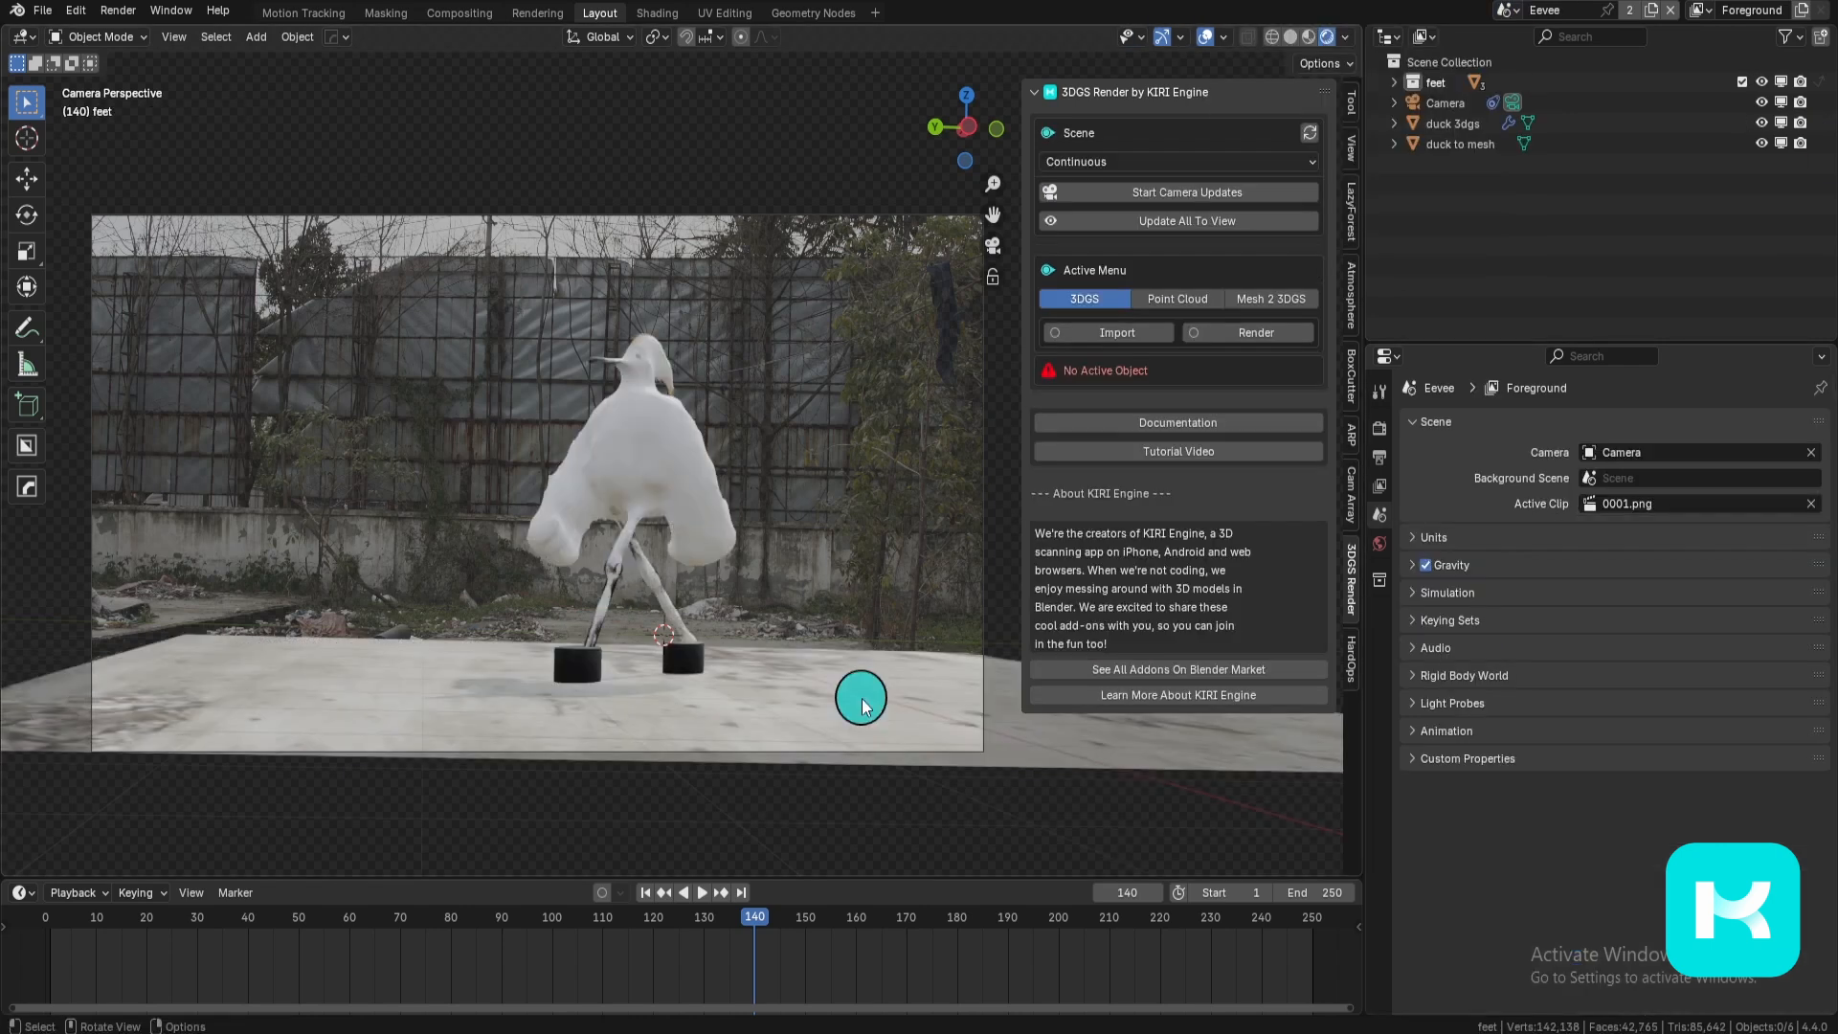
{"action": "left_click", "coordinate": [656, 441]}
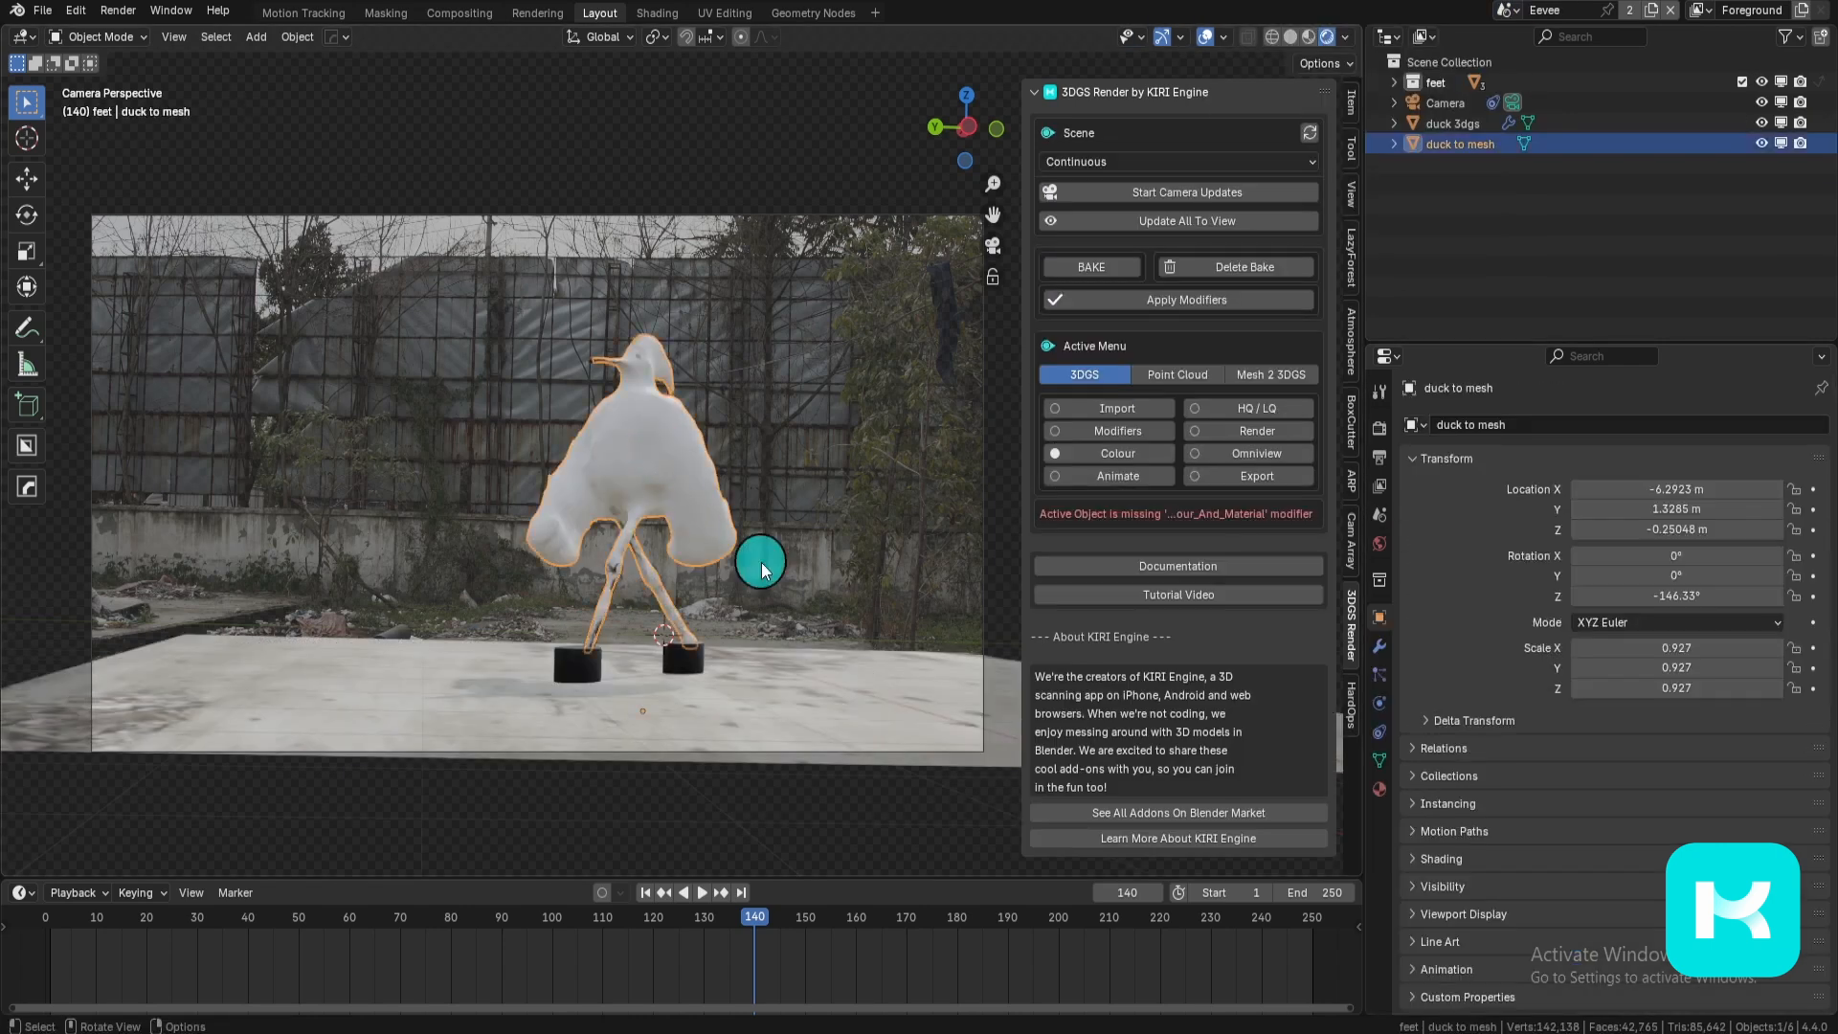
{"action": "key", "text": "x"}
{"action": "left_click", "coordinate": [832, 465]}
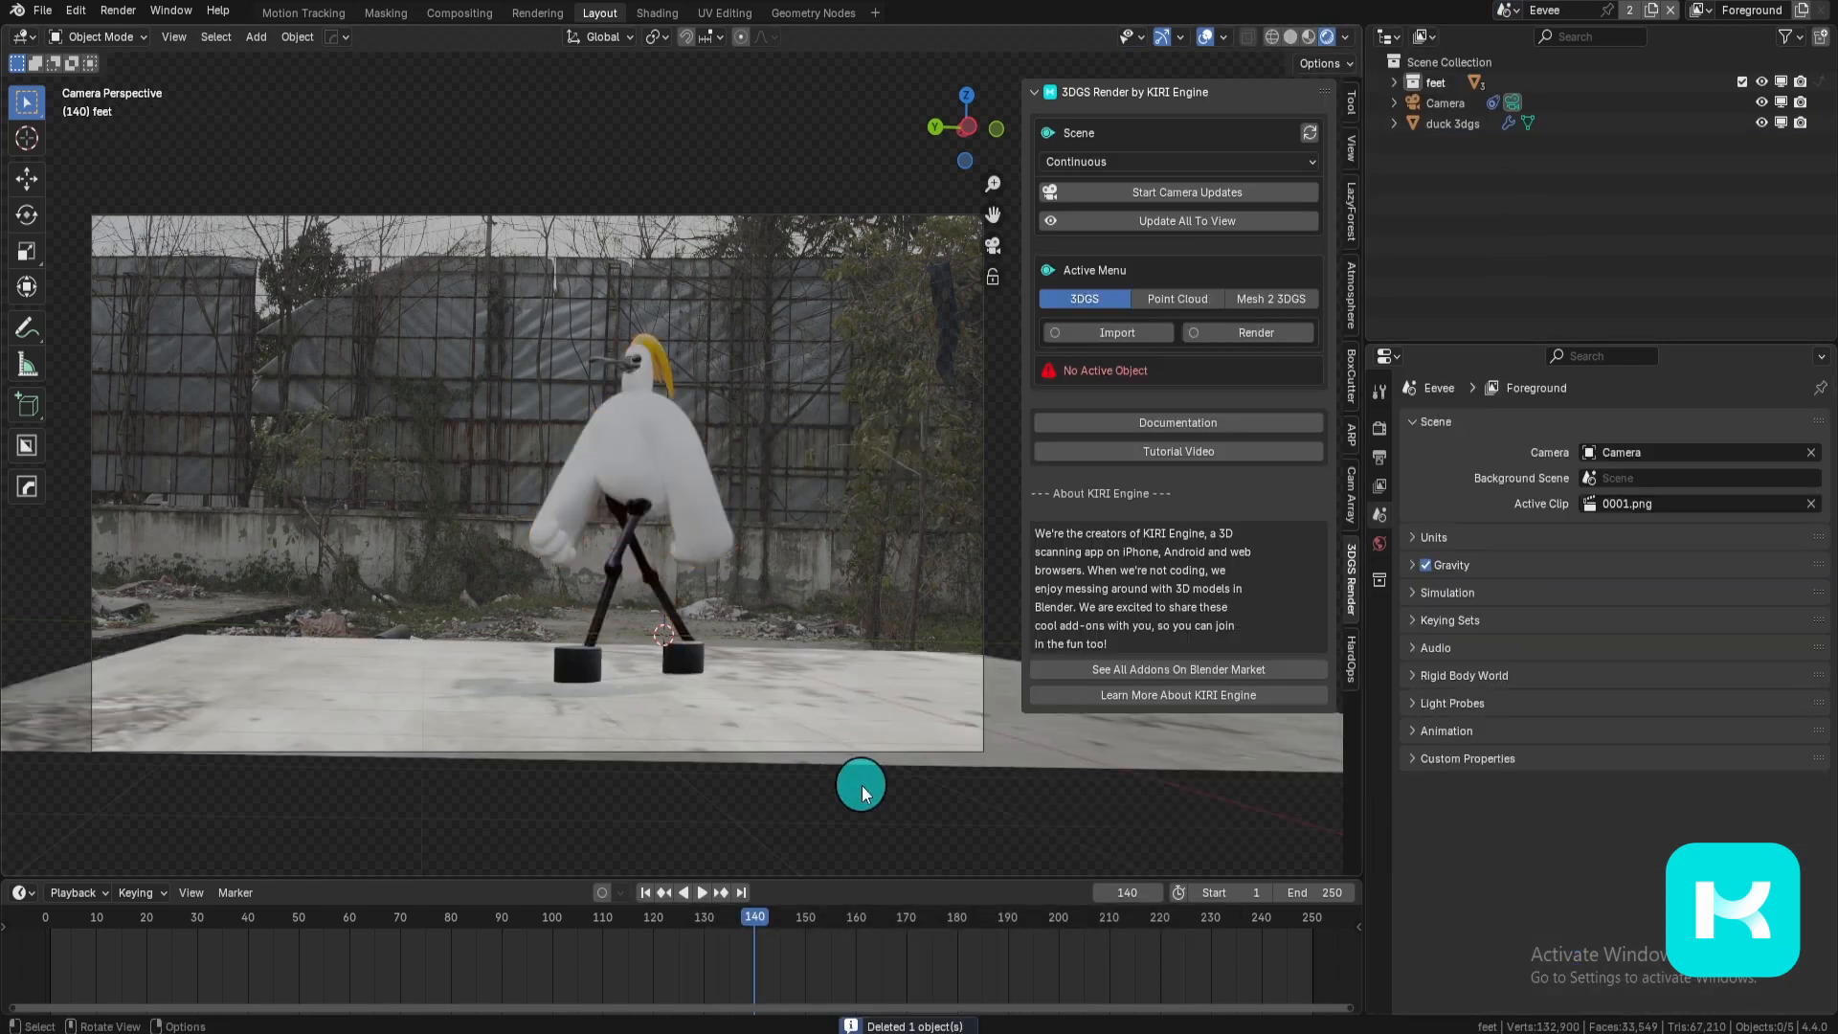
{"action": "left_click", "coordinate": [862, 721]}
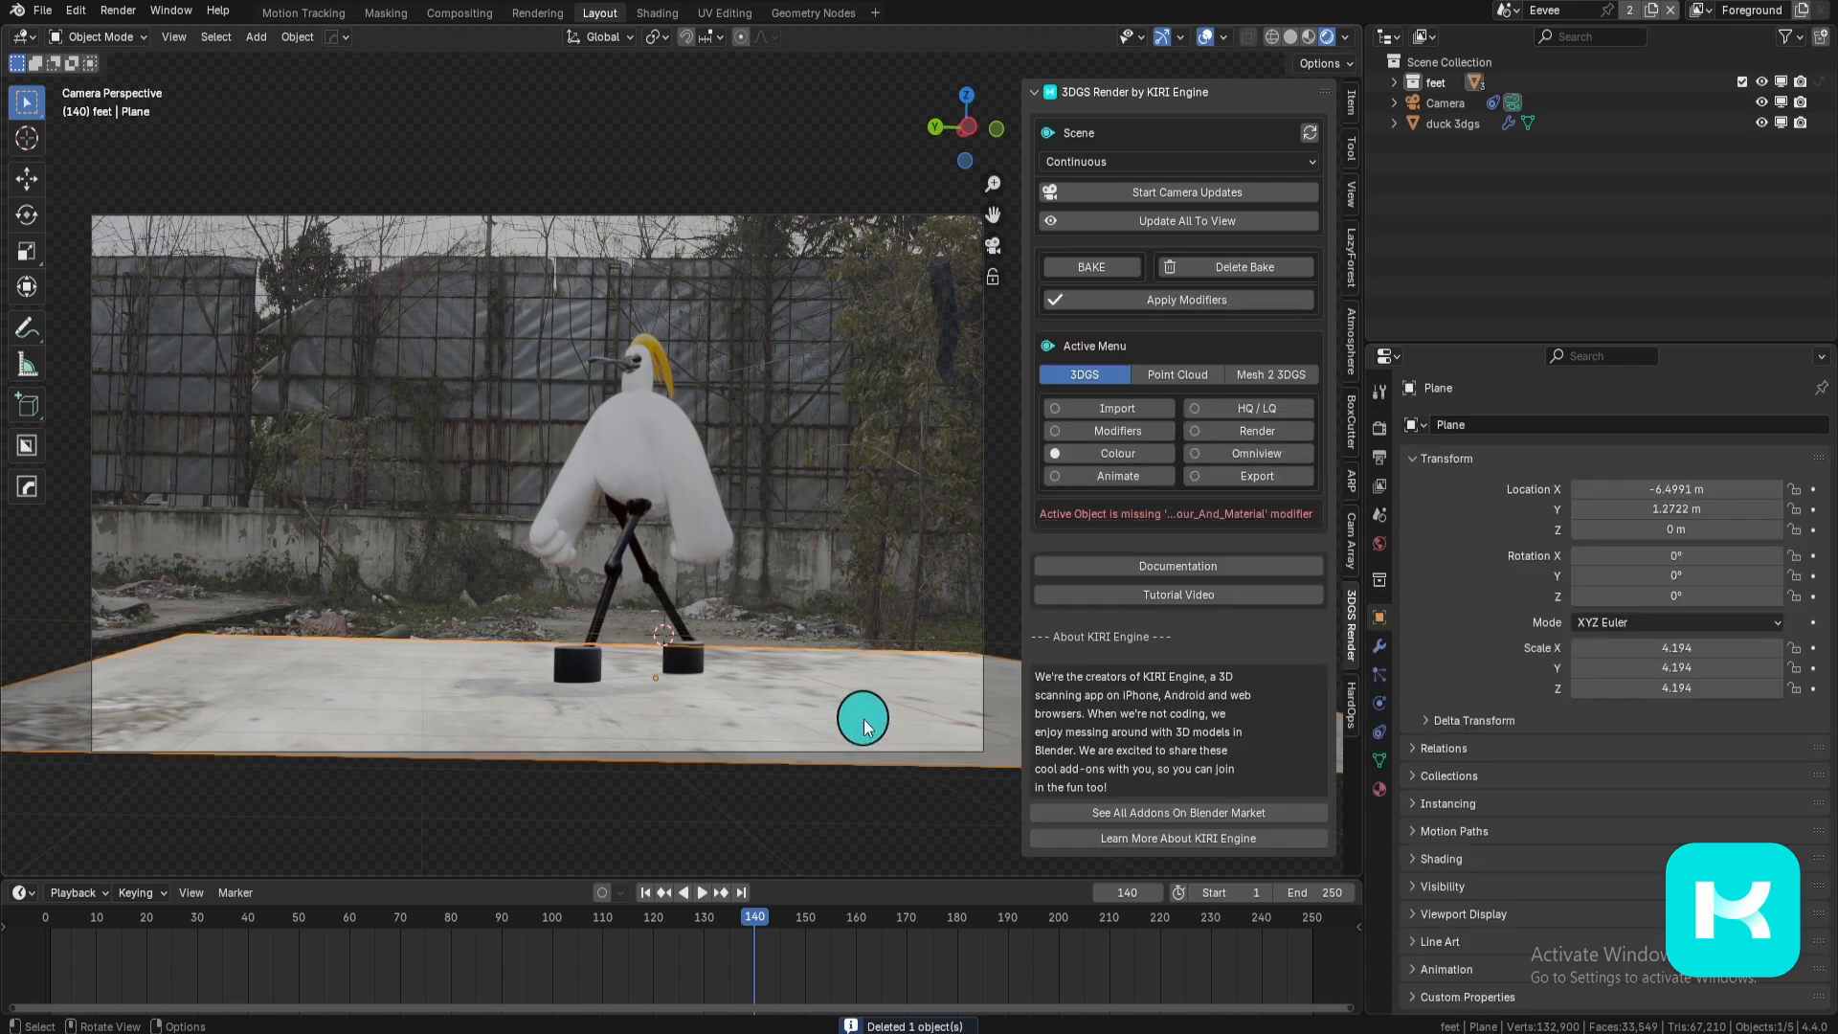
{"action": "key", "text": "x"}
{"action": "left_click", "coordinate": [763, 683]}
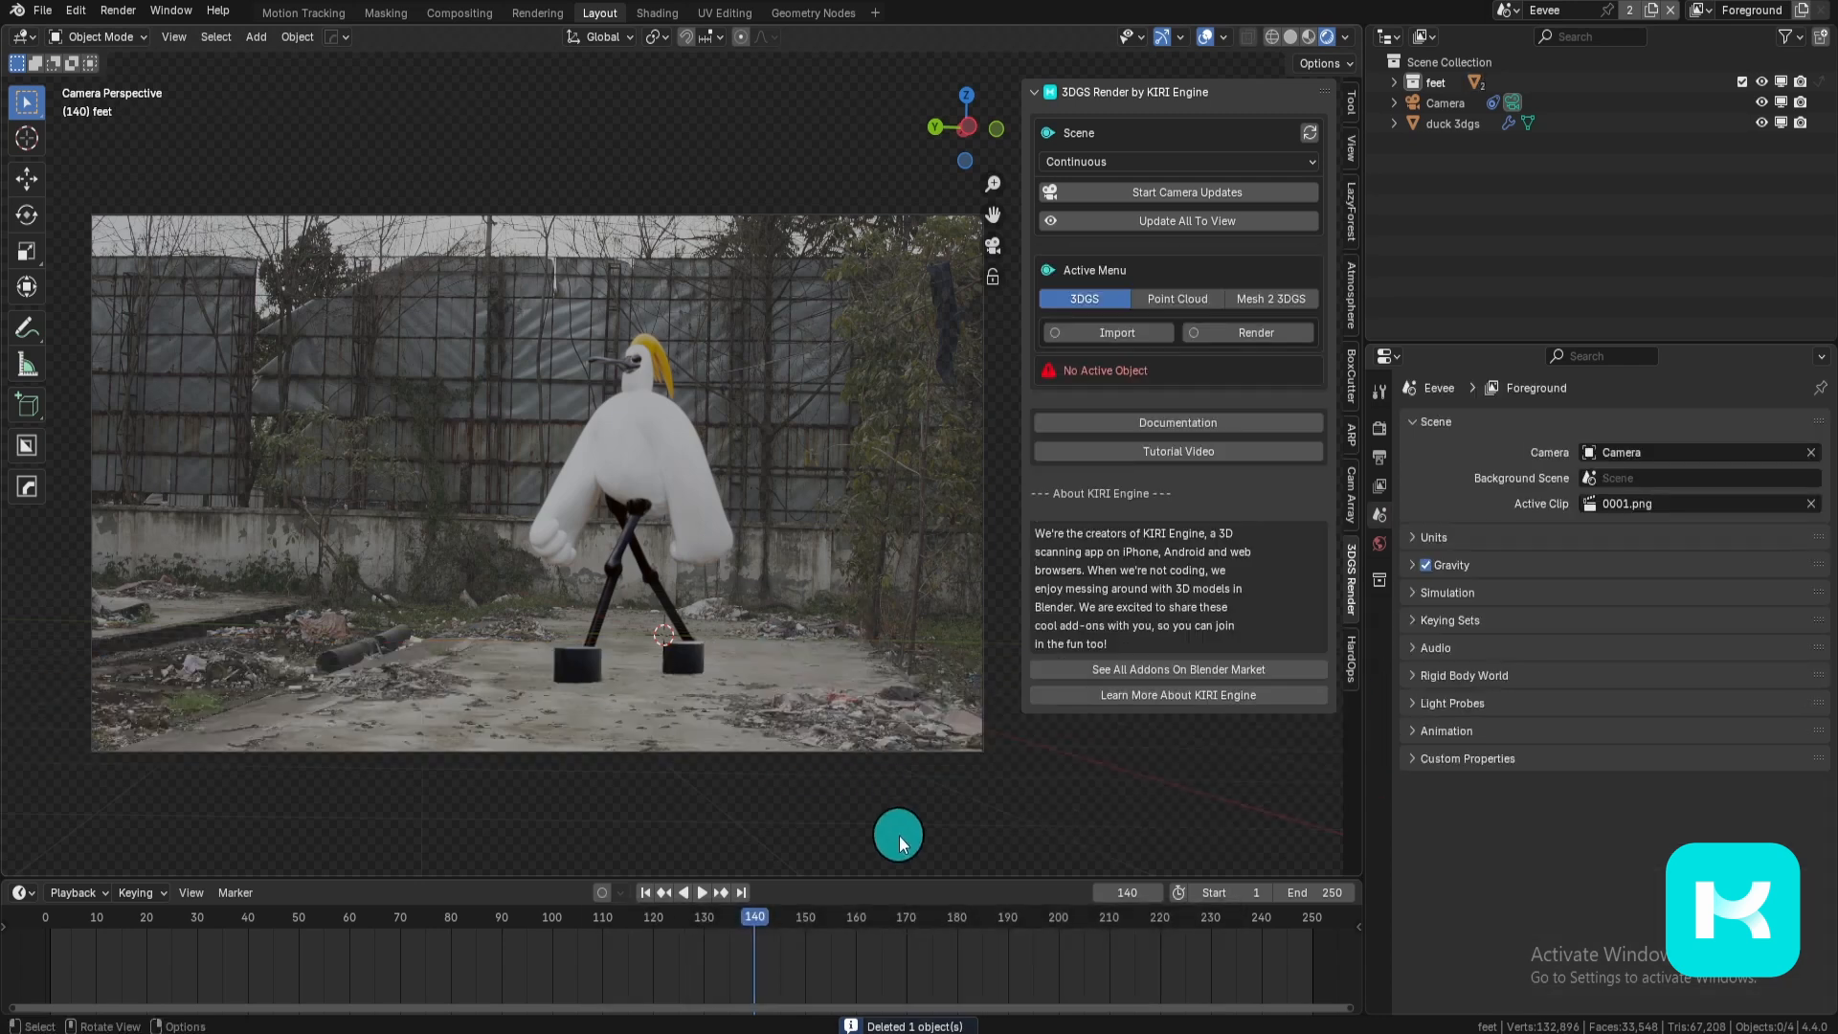
Step: In the Cycles scene, set the viewport max samples to 100 and enable viewport denoising
{"action": "left_click", "coordinate": [1509, 12]}
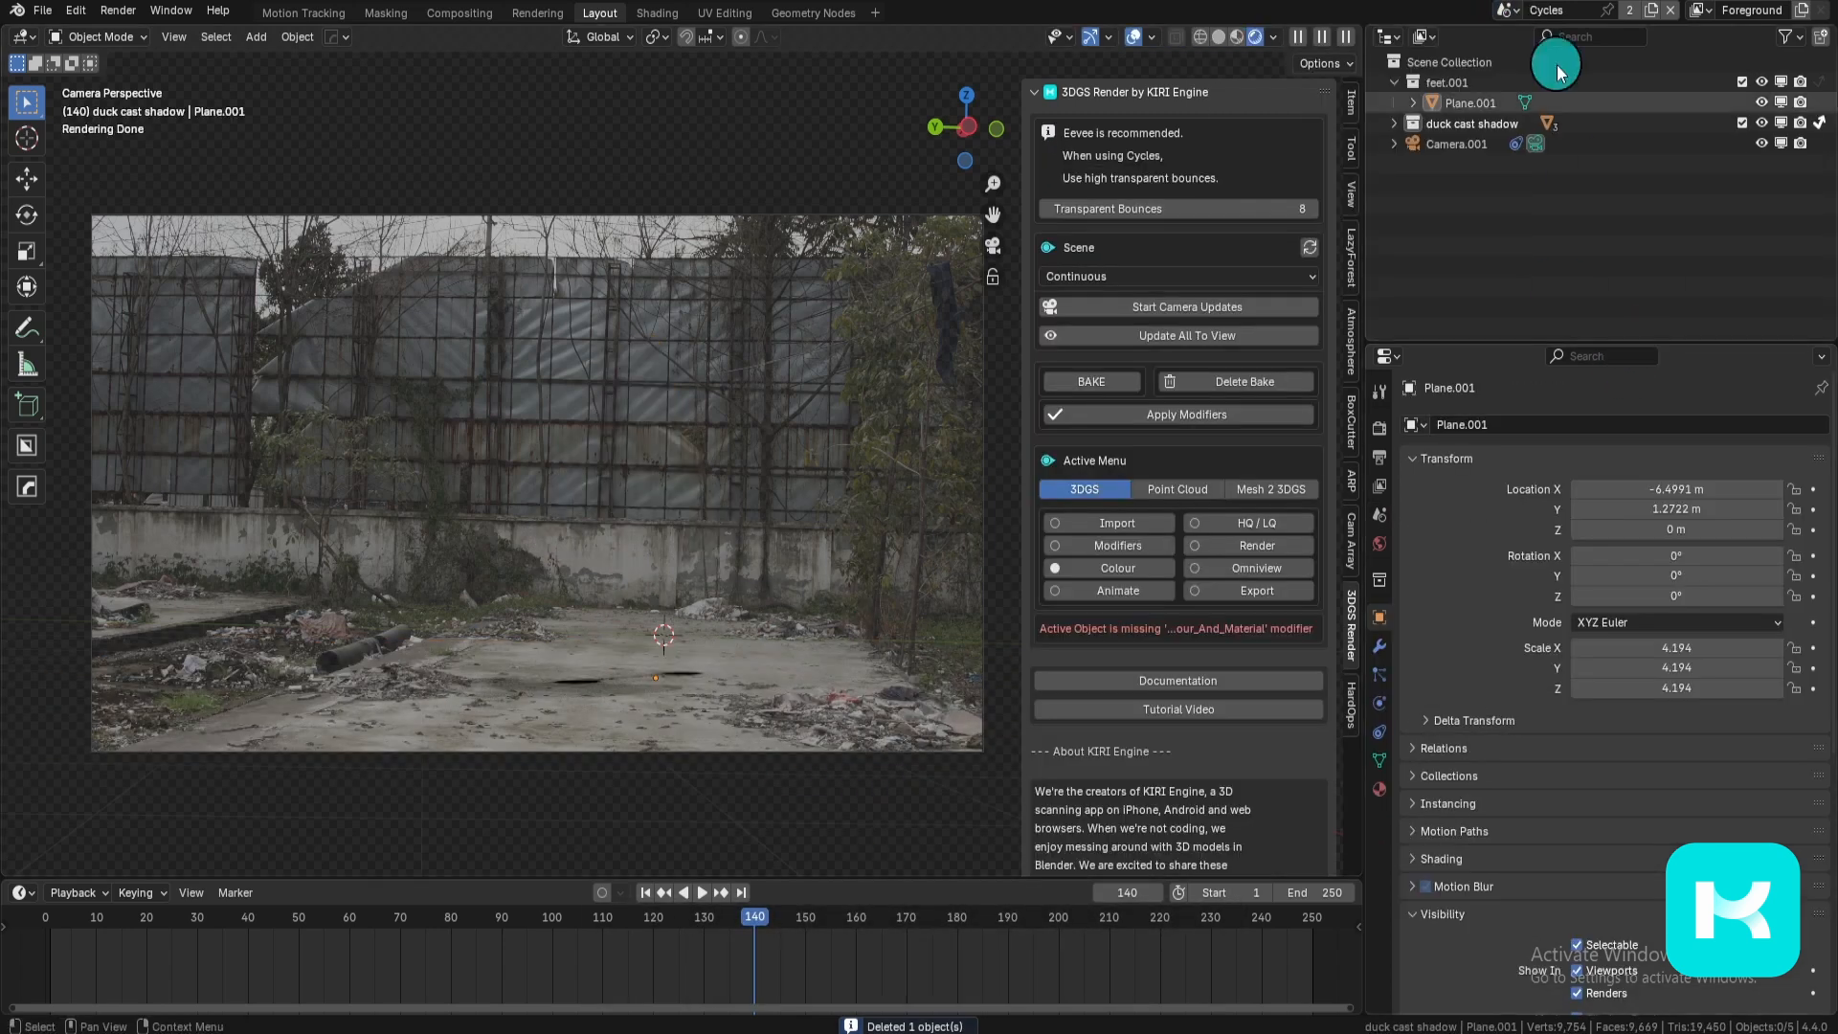
{"action": "left_click", "coordinate": [1509, 11]}
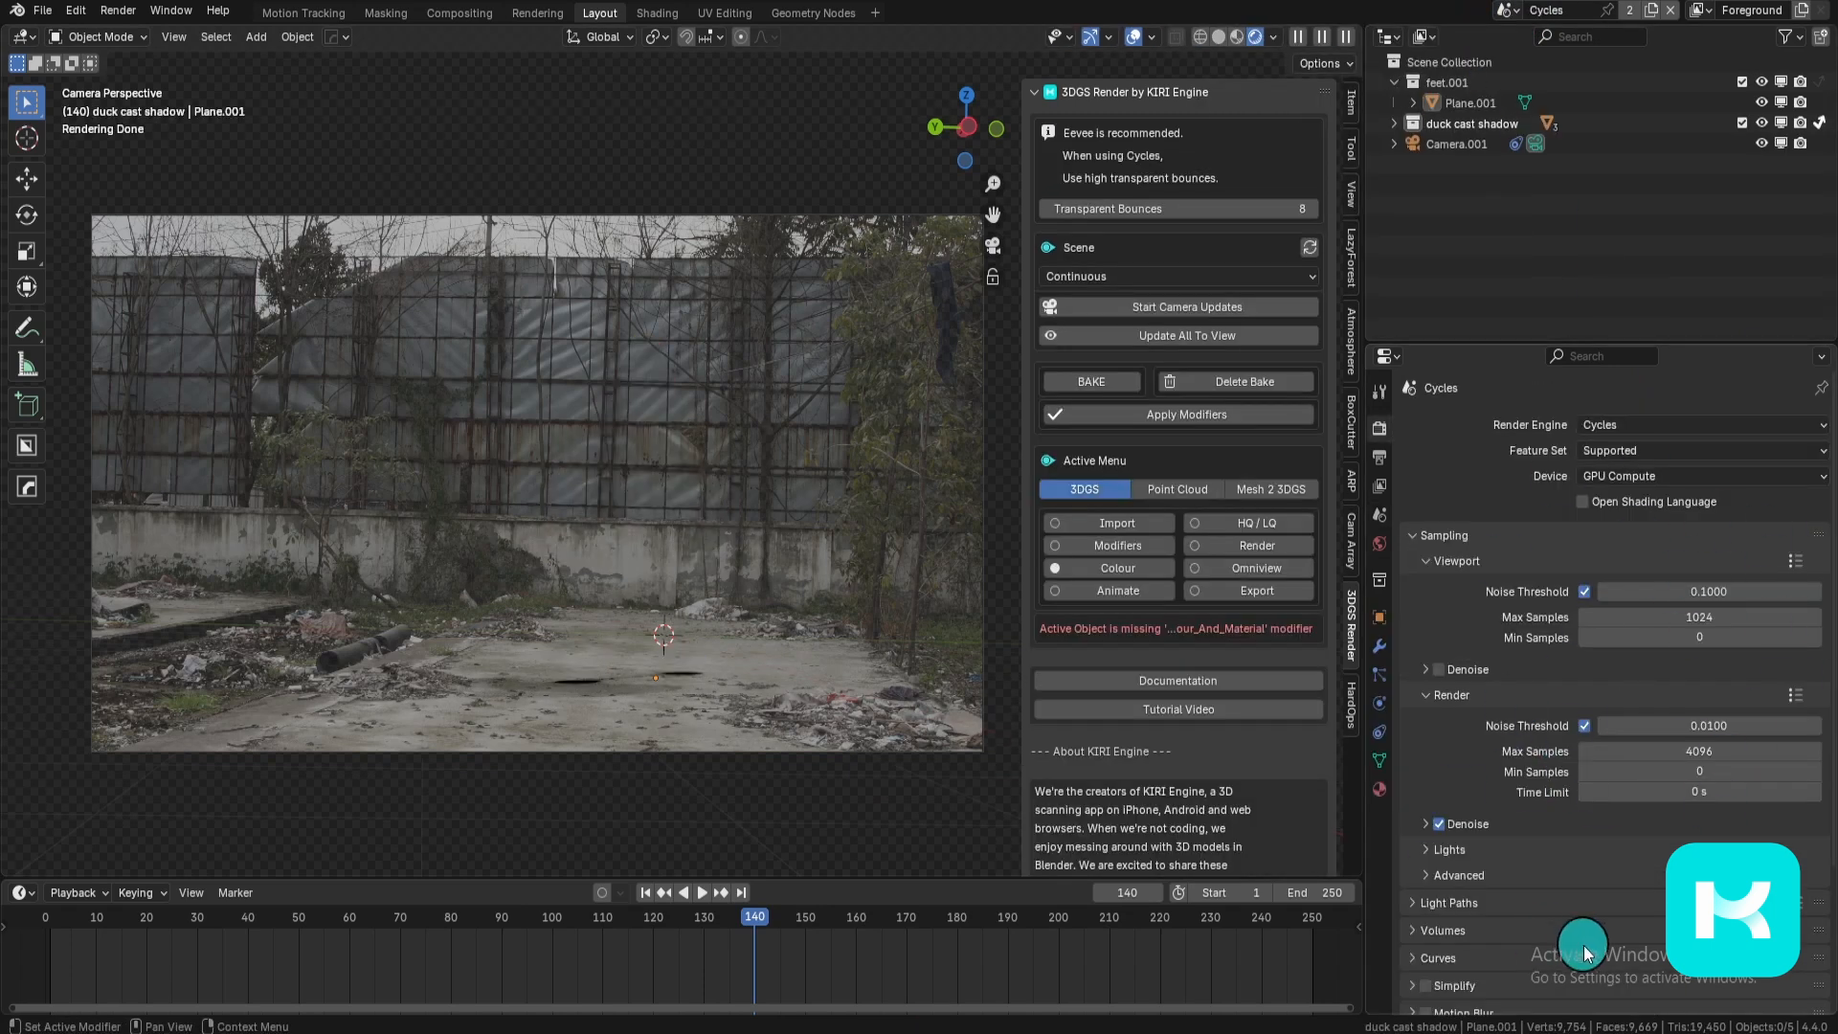
{"action": "left_click", "coordinate": [1713, 618]}
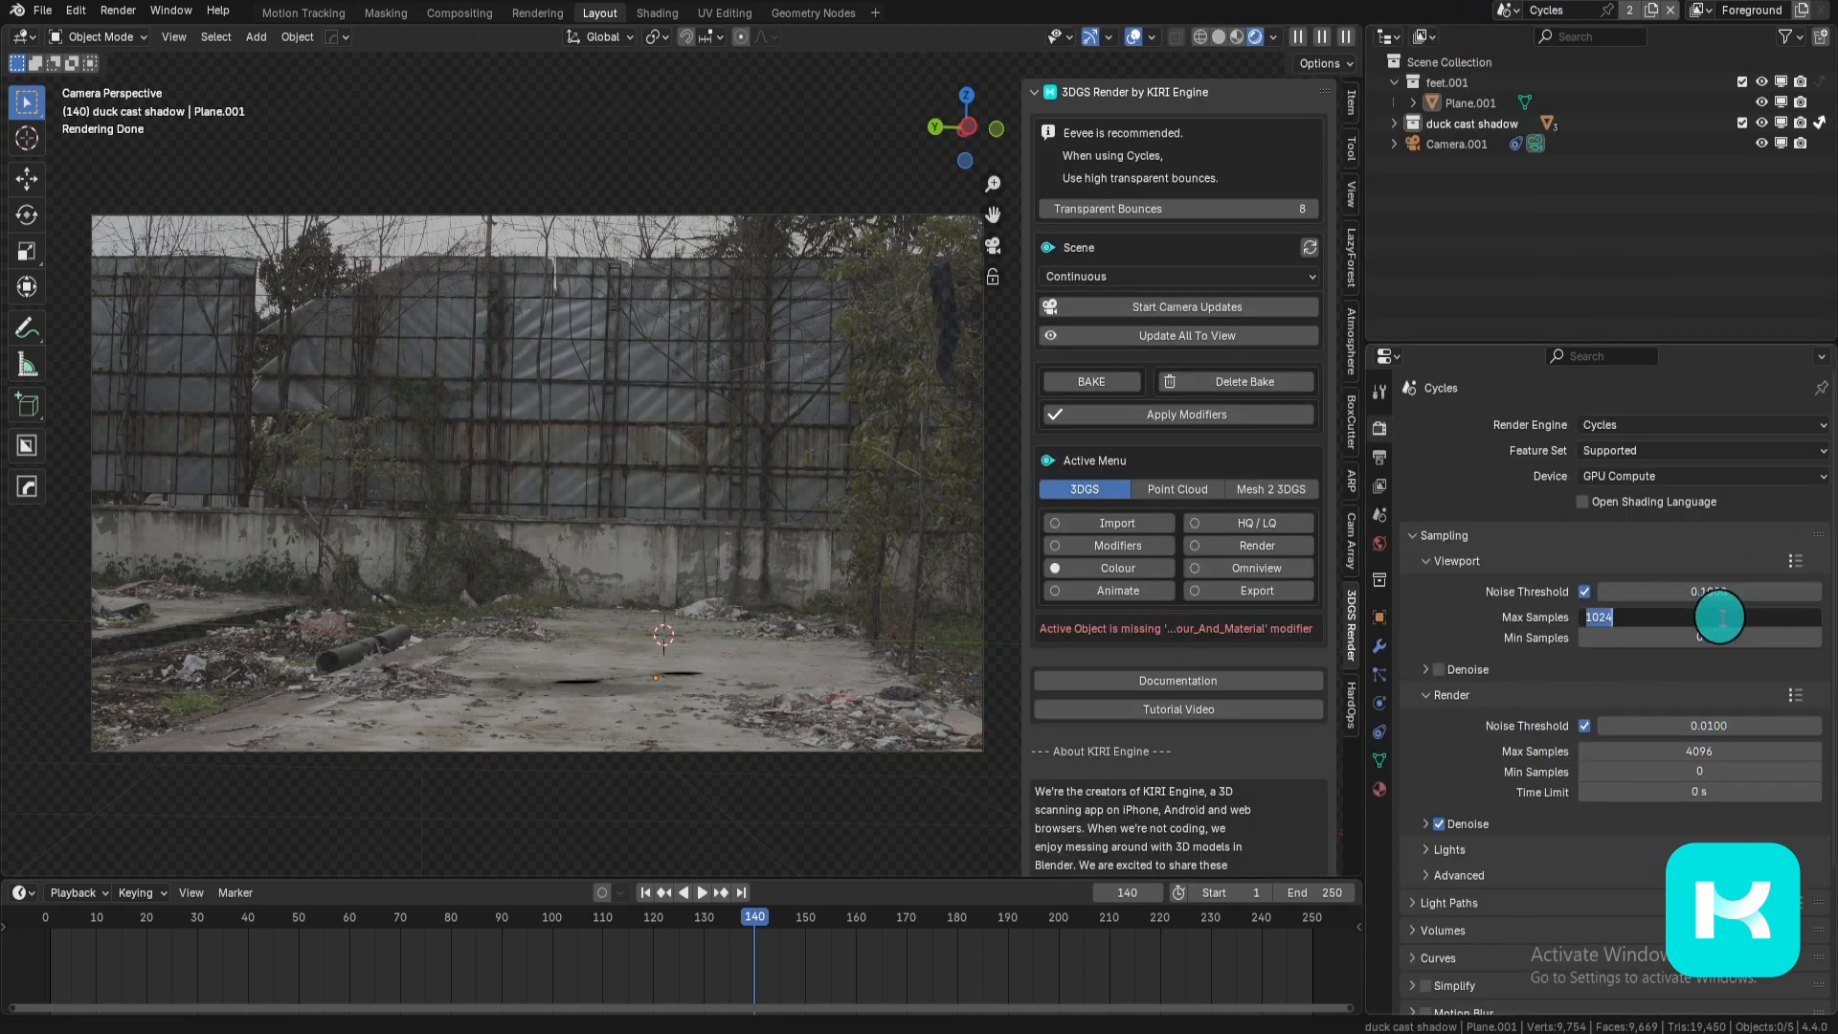
{"action": "type", "text": "100"}
{"action": "key", "text": "Return"}
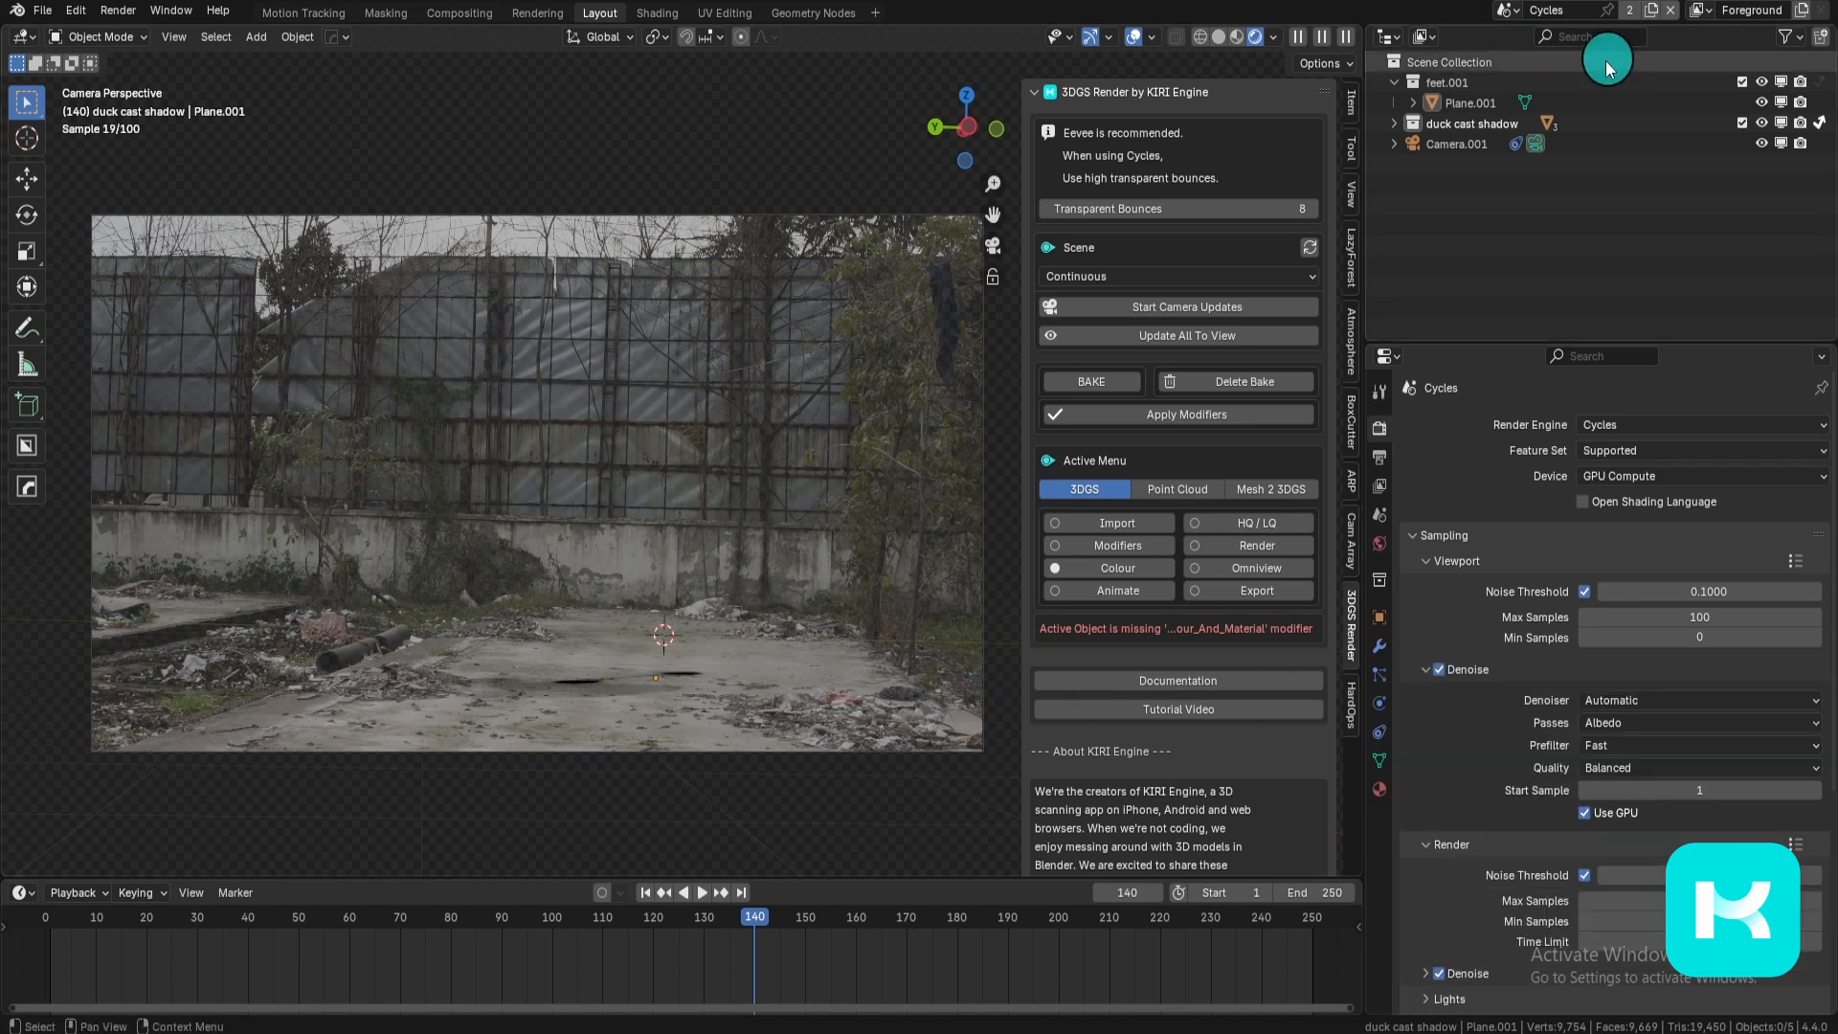
Step: Delete all compositing nodes from the Cycles scene
{"action": "left_click", "coordinate": [460, 13]}
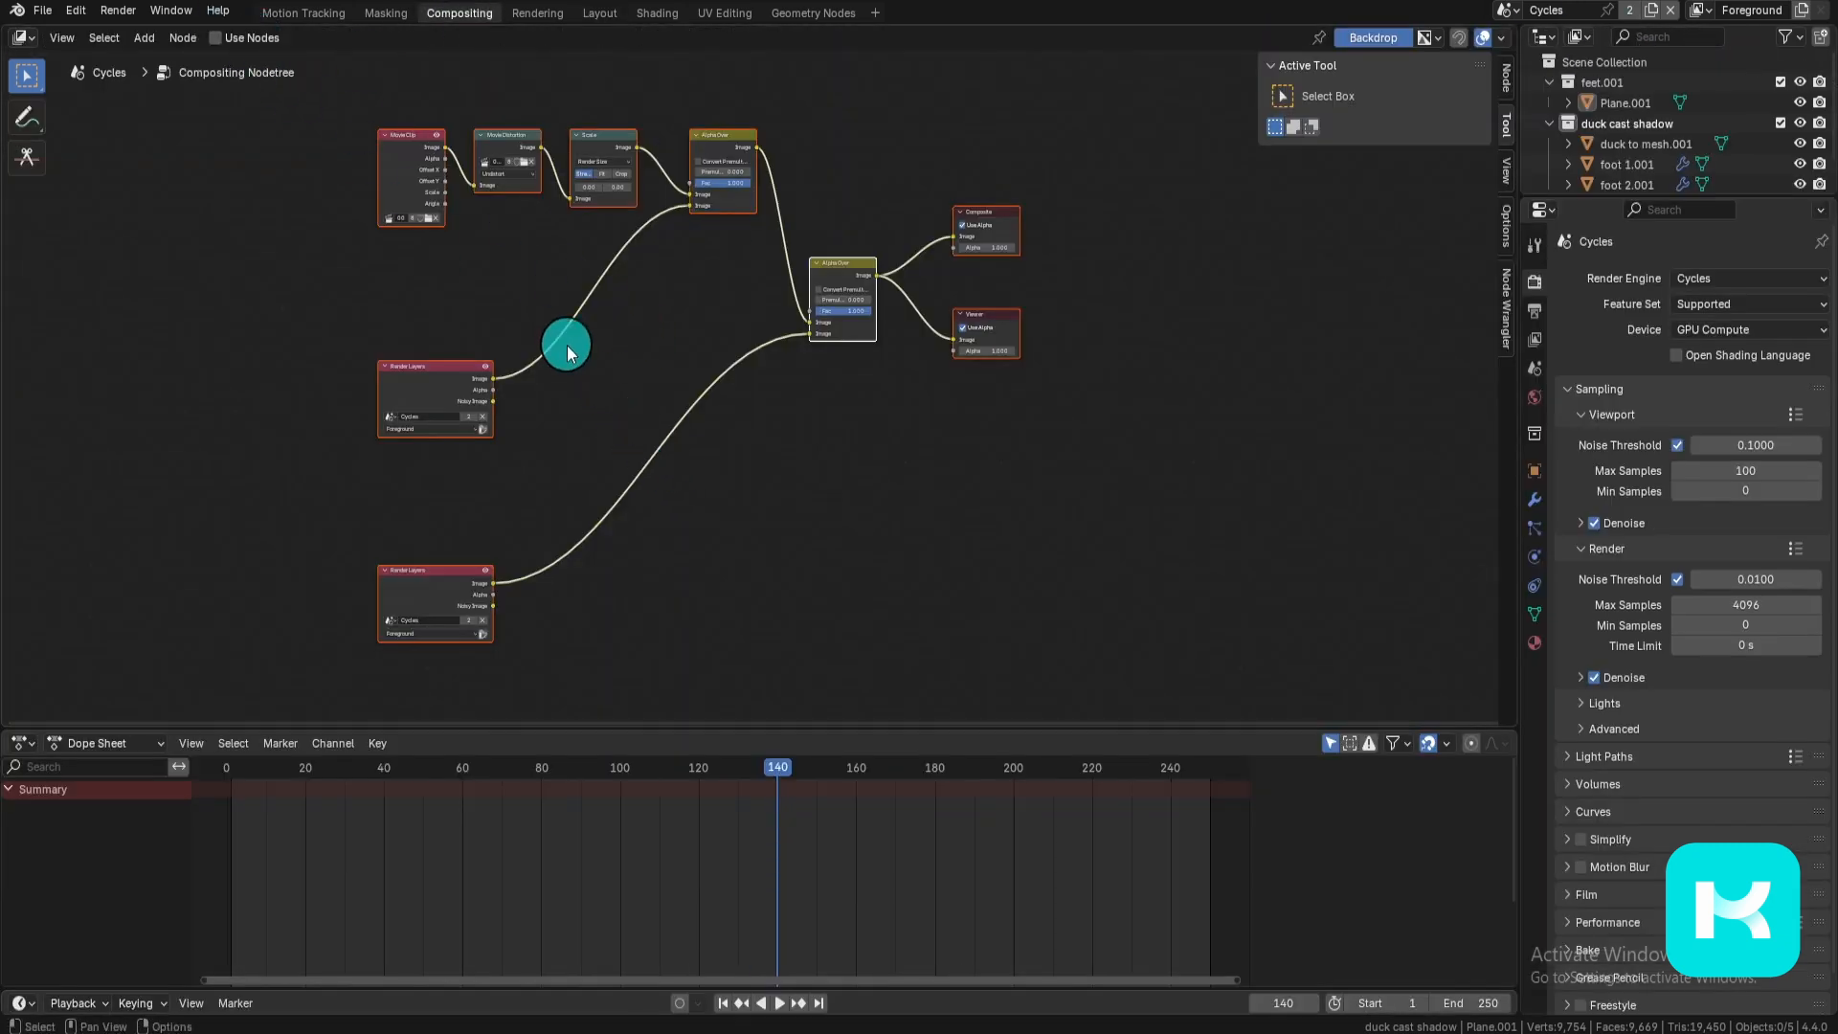
{"action": "left_click_drag", "start_coordinate": [156, 113], "coordinate": [1163, 654]}
{"action": "key", "text": "x"}
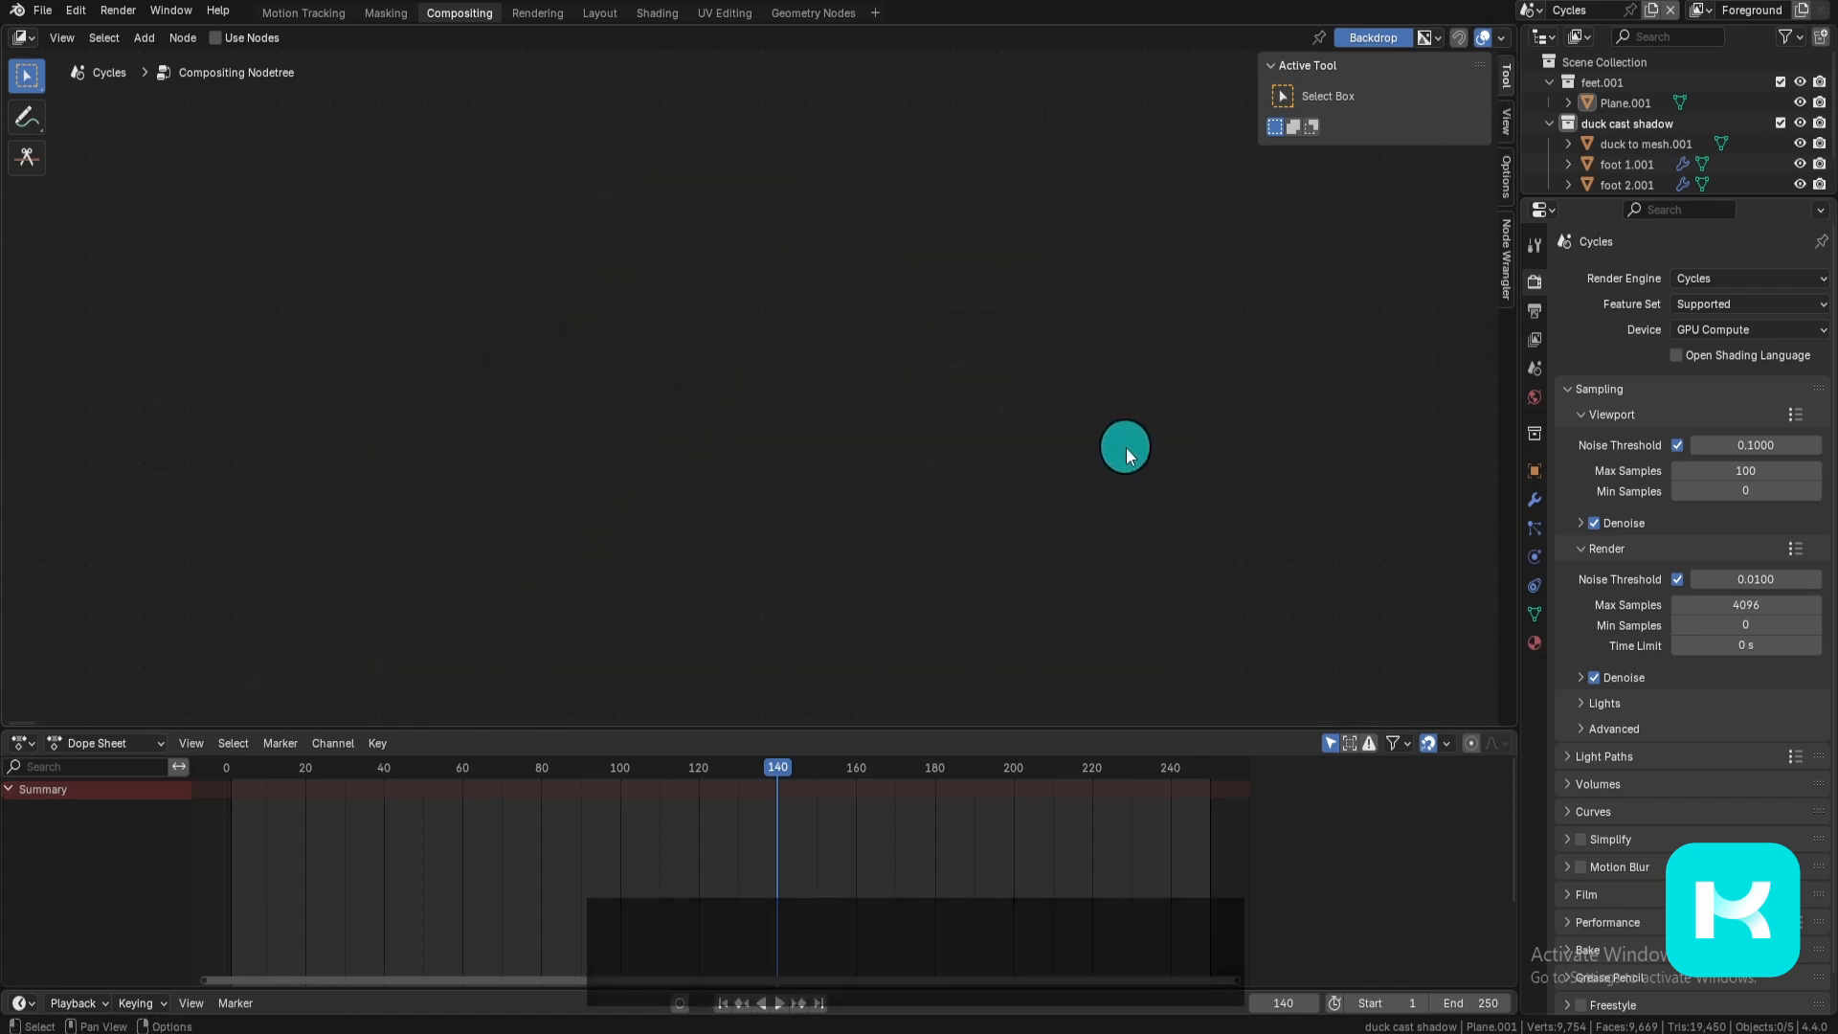
Step: Switch to the Eevee scene and enable Use Nodes for its compositing node tree
{"action": "left_click", "coordinate": [1533, 15]}
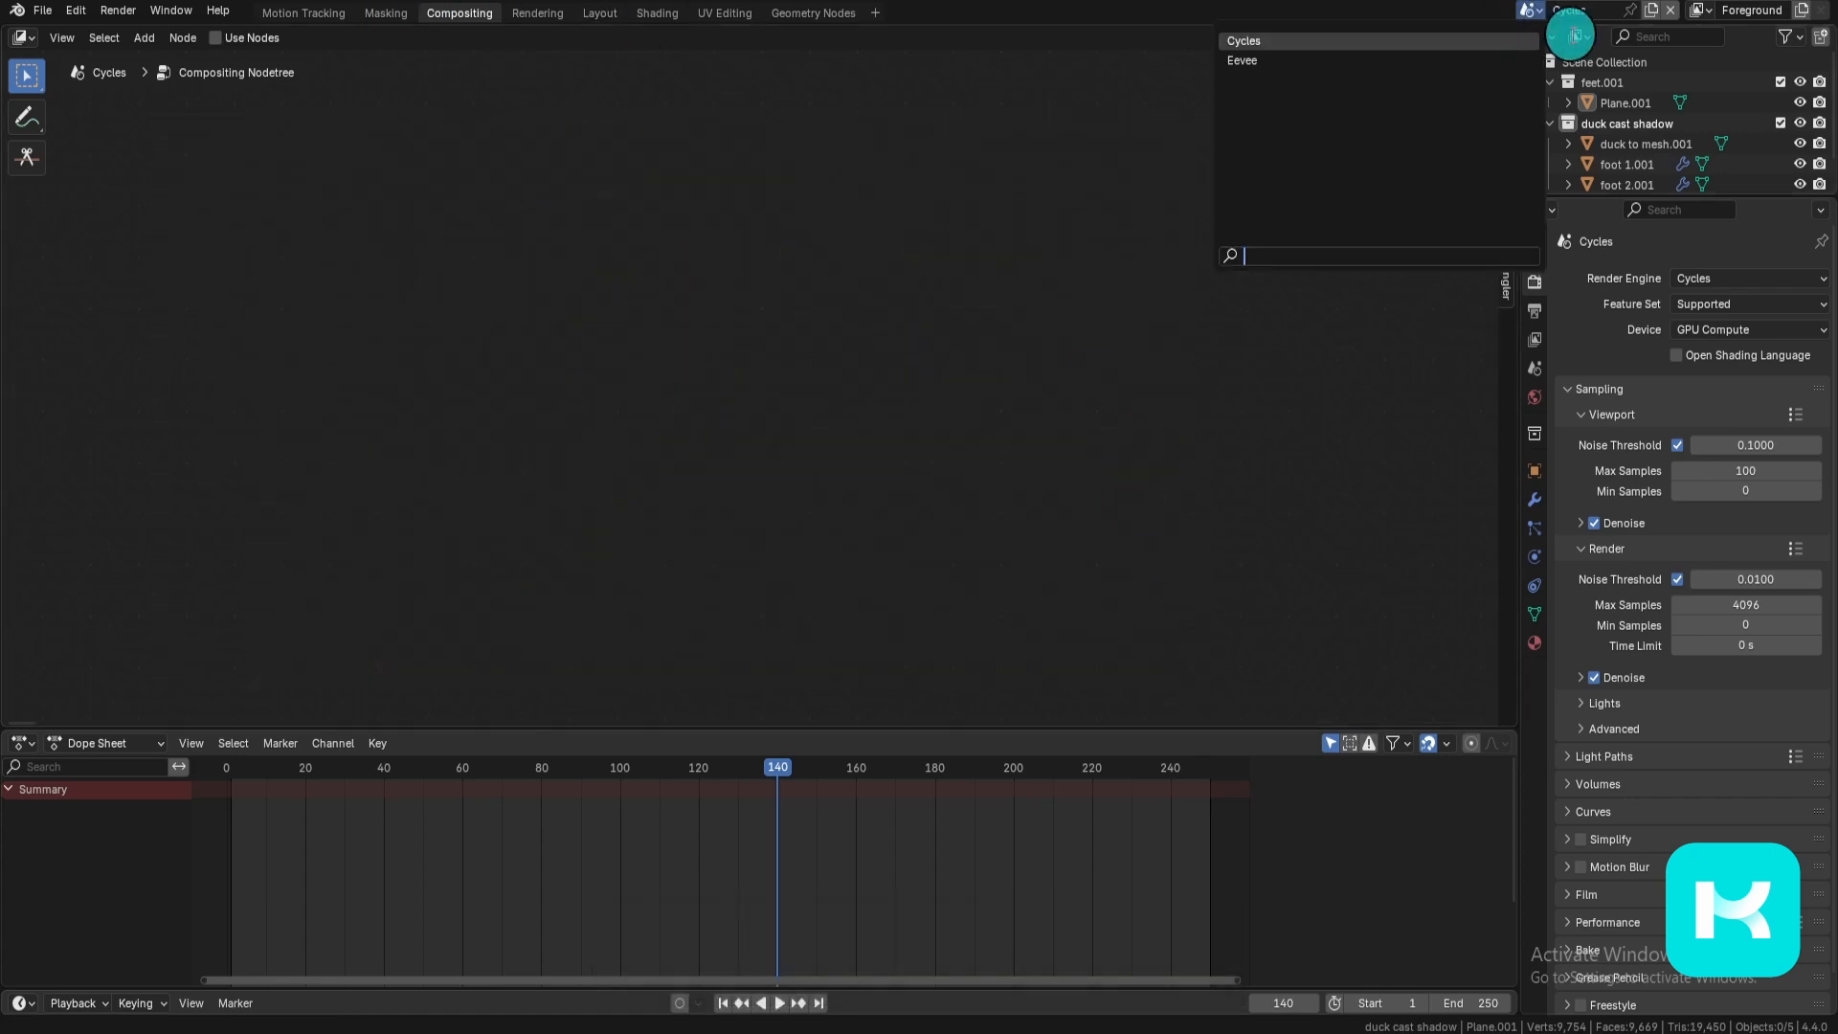
{"action": "left_click", "coordinate": [1318, 62]}
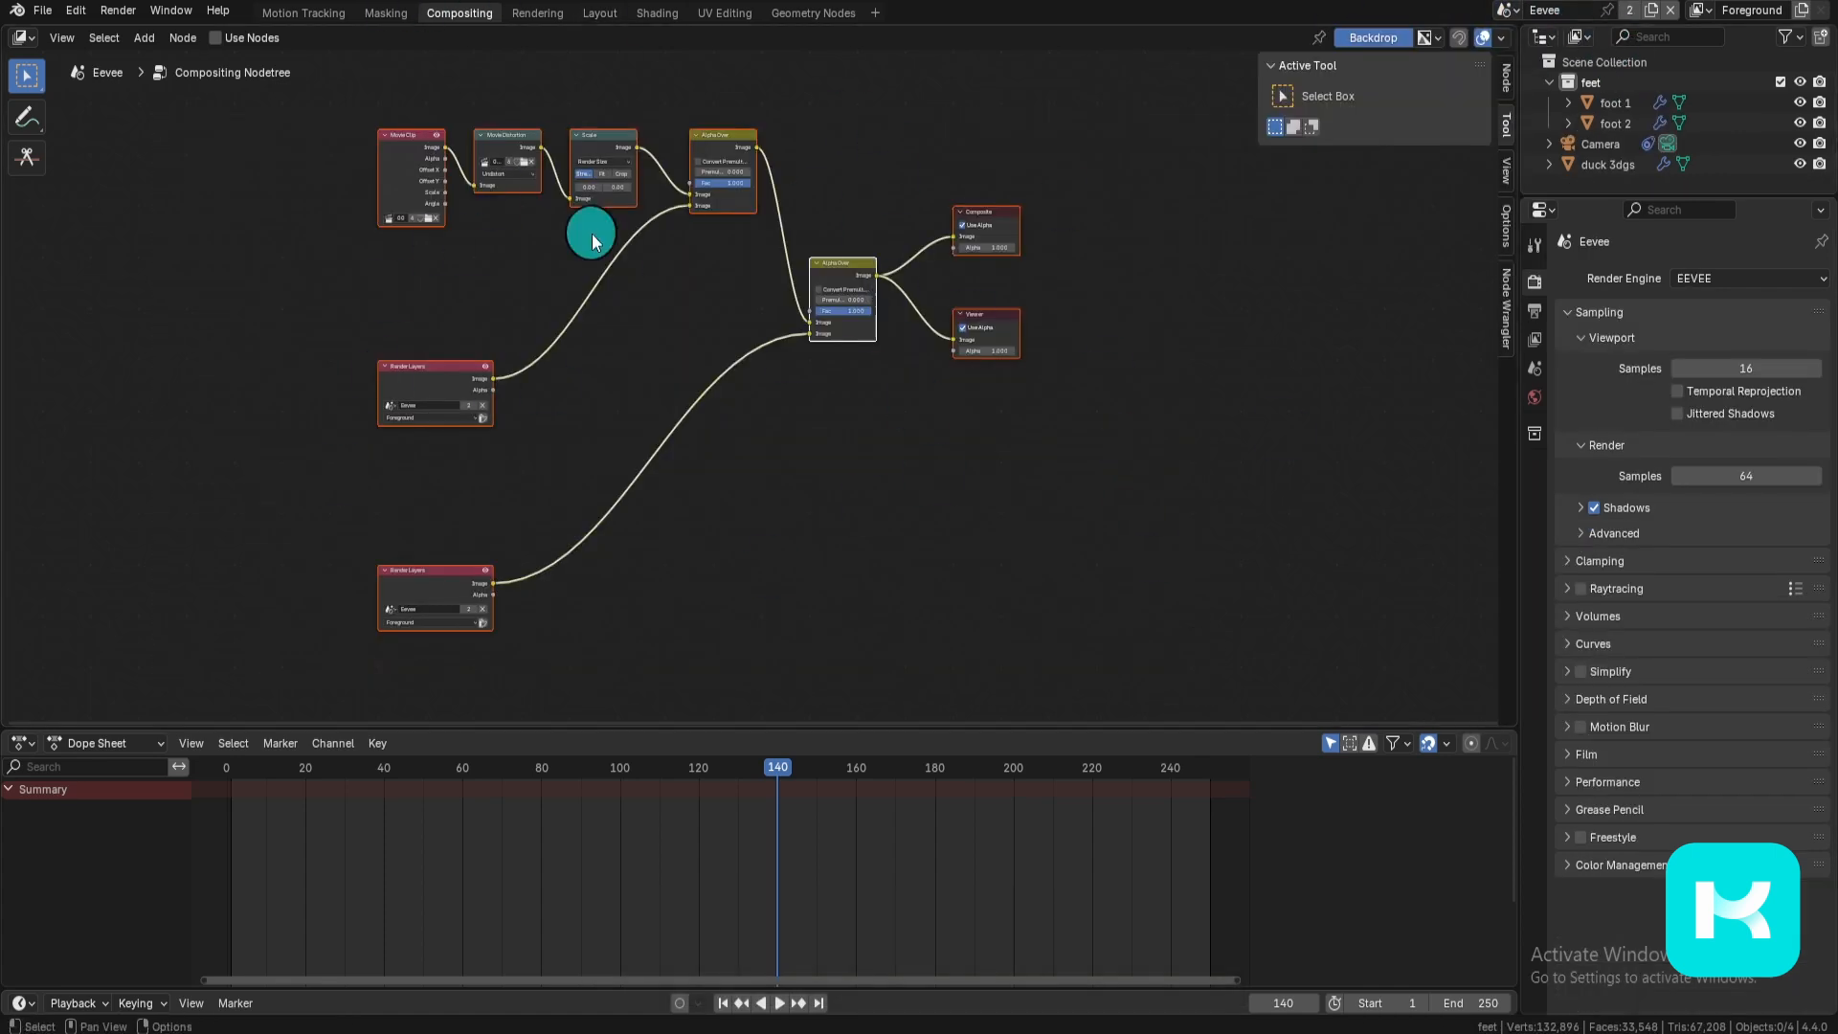
{"action": "left_click", "coordinate": [251, 40]}
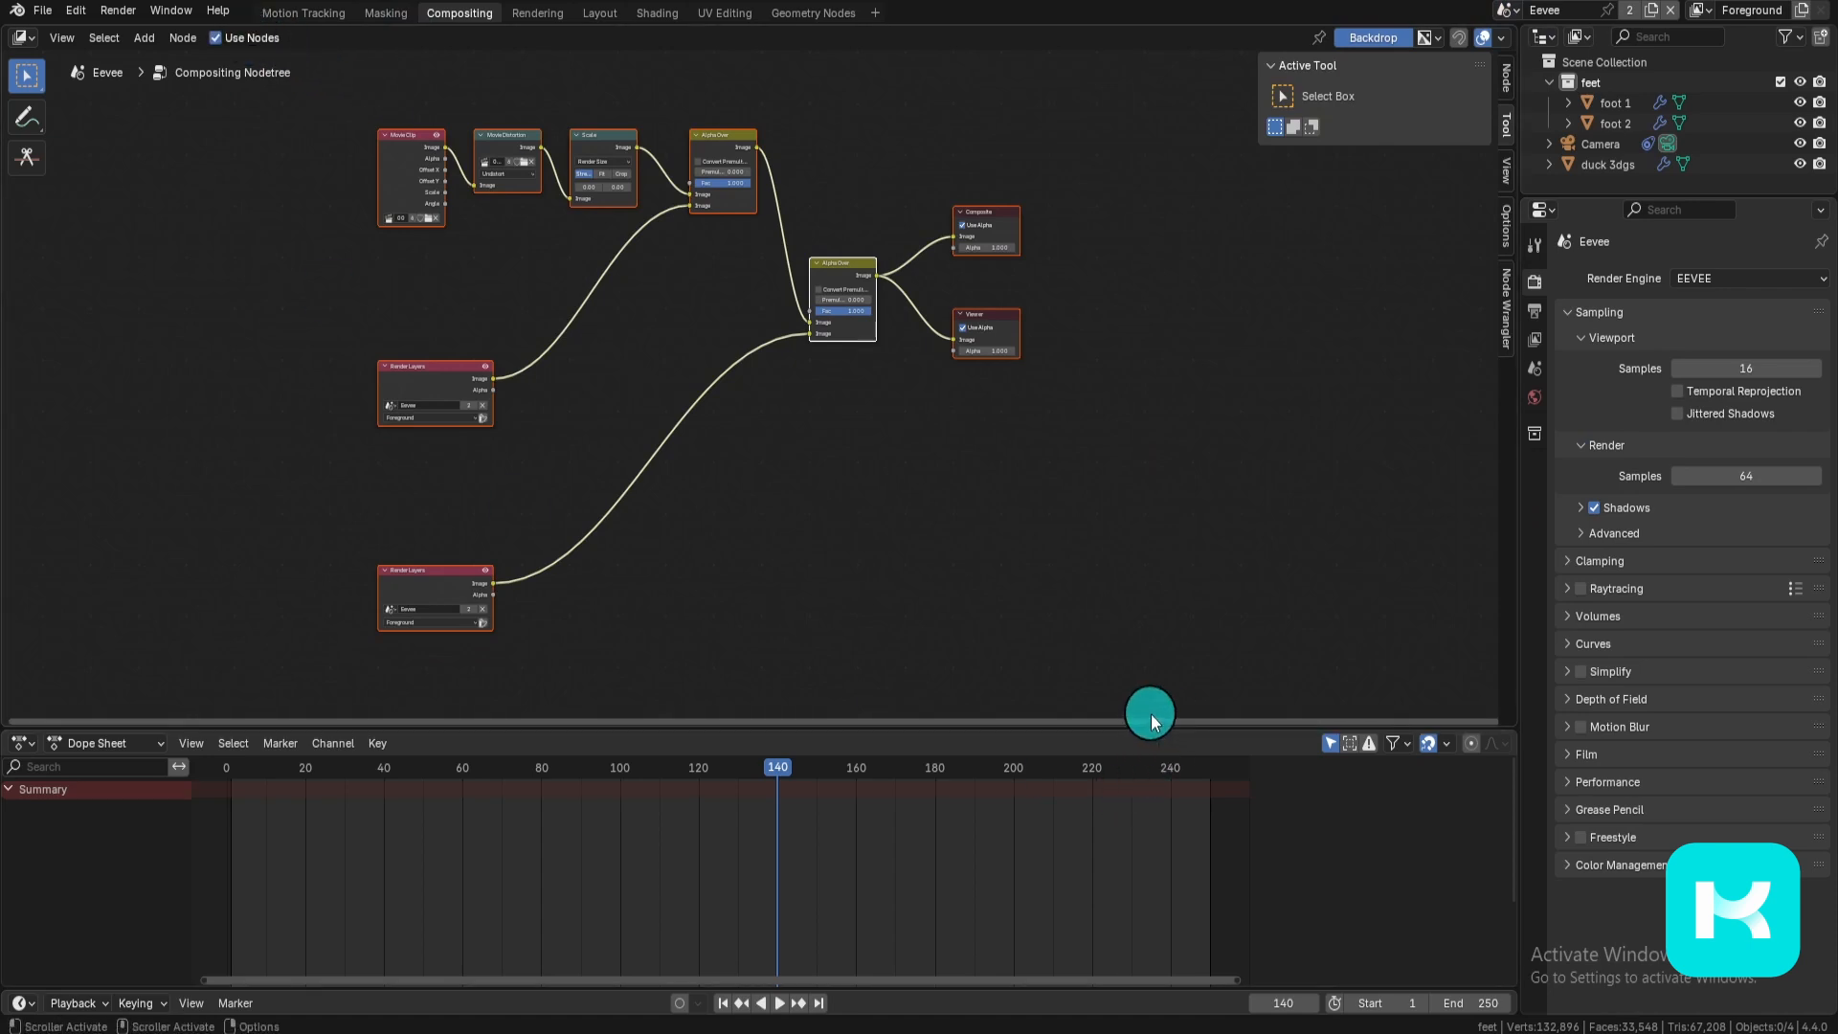
Step: Preview the undistorted, scaled movie clip by connecting the Viewer to the Scale node
{"action": "scroll", "coordinate": [781, 283], "scroll_direction": "up", "scroll_amount": 6}
{"action": "middle_click_drag", "start_coordinate": [782, 284], "coordinate": [827, 503]}
{"action": "scroll", "coordinate": [1139, 493], "scroll_direction": "up", "scroll_amount": 6}
{"action": "scroll", "coordinate": [774, 504], "scroll_direction": "up", "scroll_amount": 1}
{"action": "scroll", "coordinate": [767, 529], "scroll_direction": "down", "scroll_amount": 7}
{"action": "left_click_drag", "start_coordinate": [238, 180], "coordinate": [708, 304]}
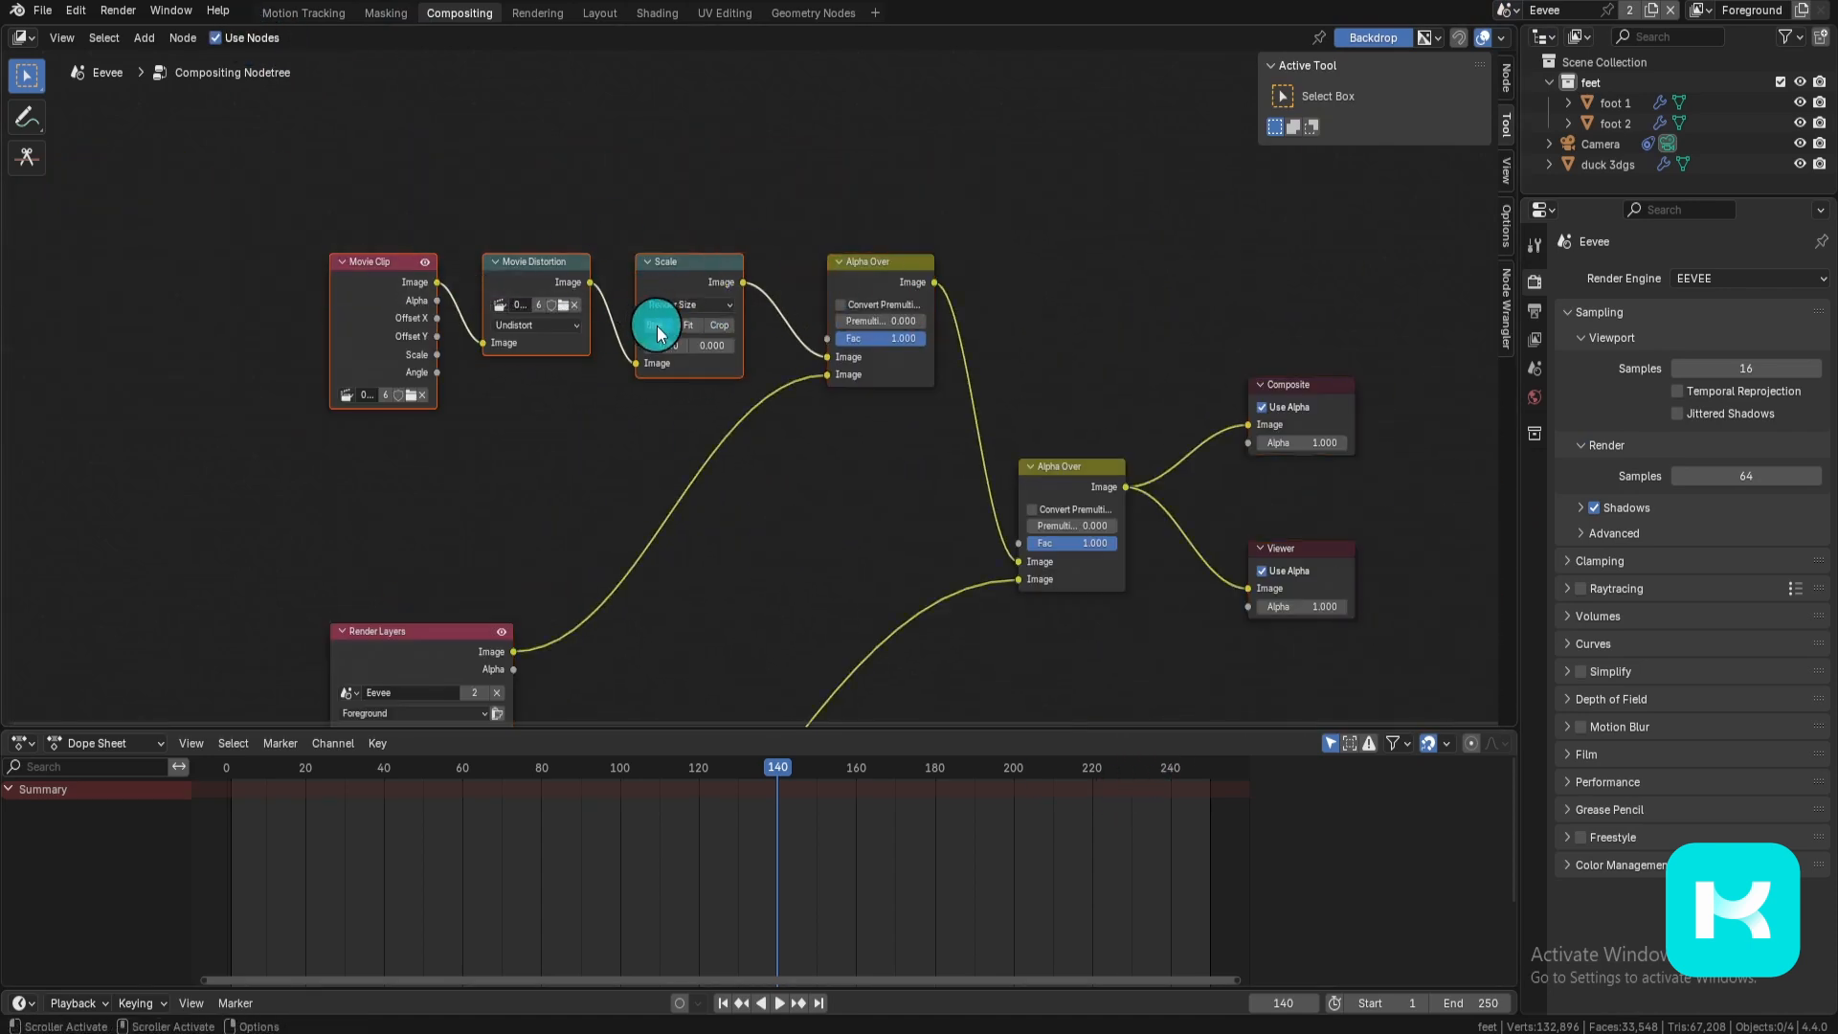
{"action": "left_click", "coordinate": [681, 274], "text": "ctrl+shift"}
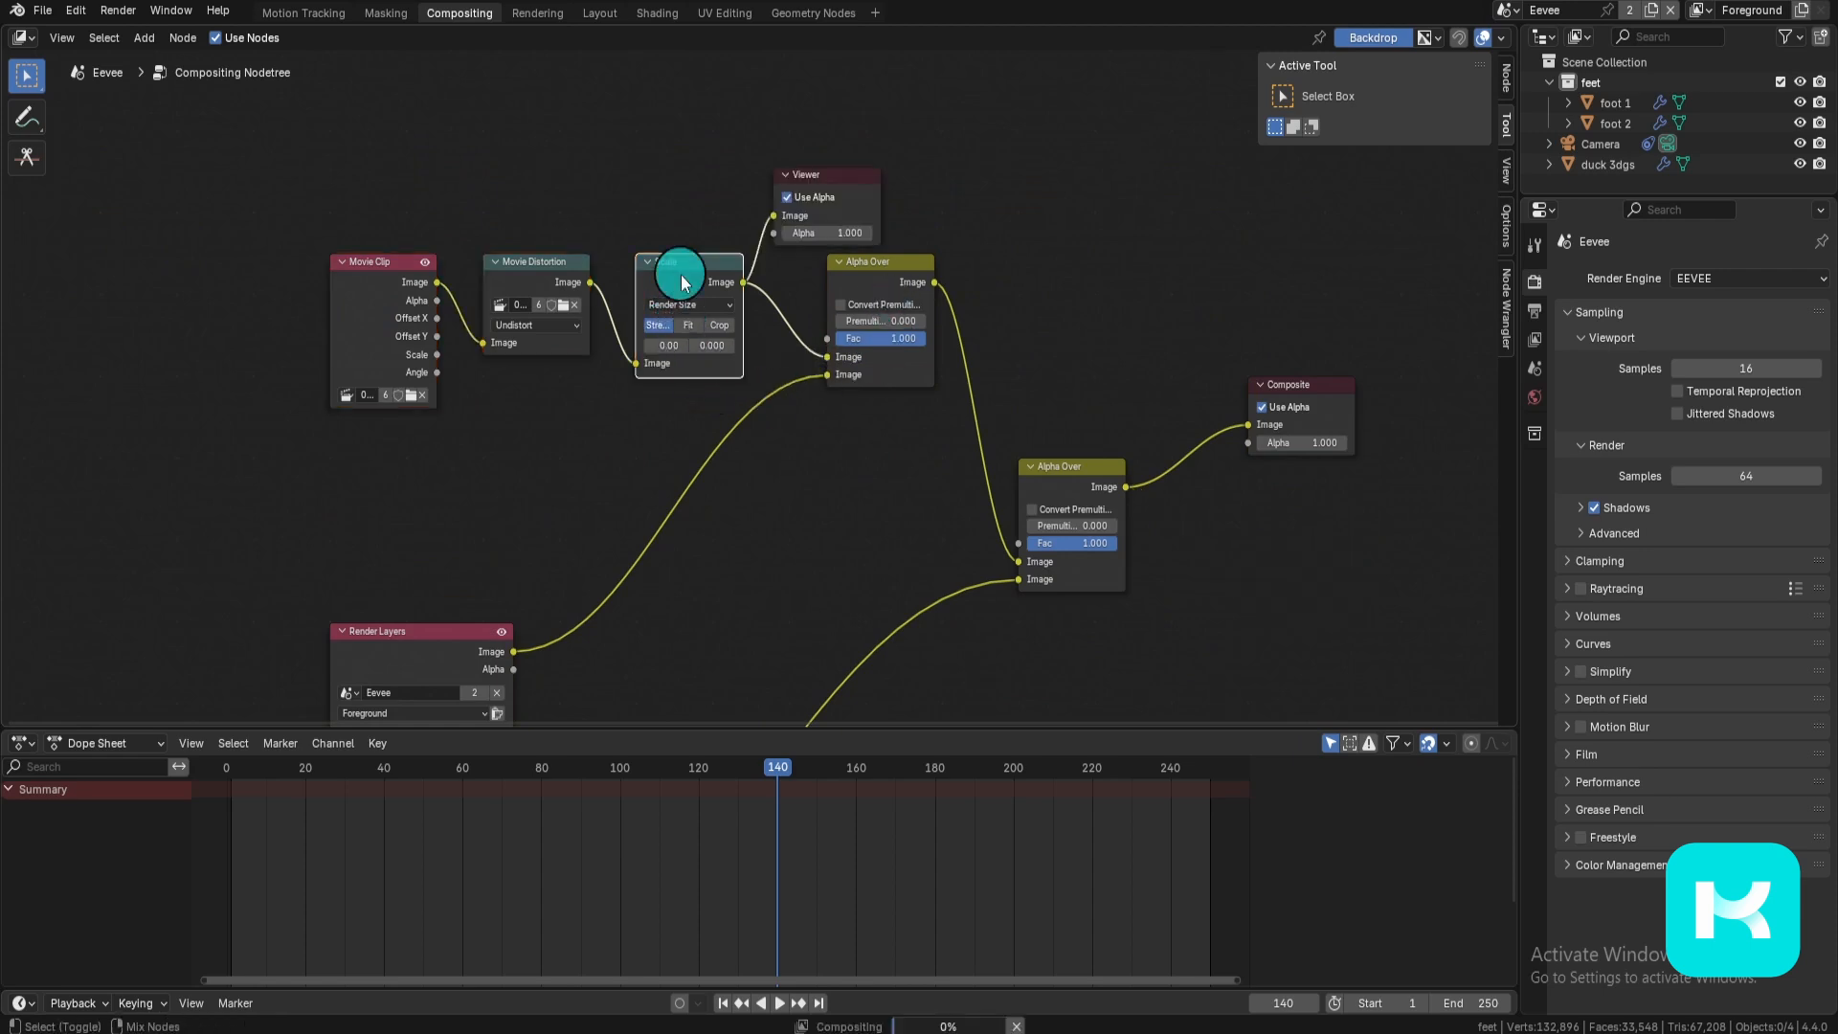
Step: Examine the scene and view layer settings of the upper Render Layers node
{"action": "scroll", "coordinate": [1089, 469], "scroll_direction": "down", "scroll_amount": 1}
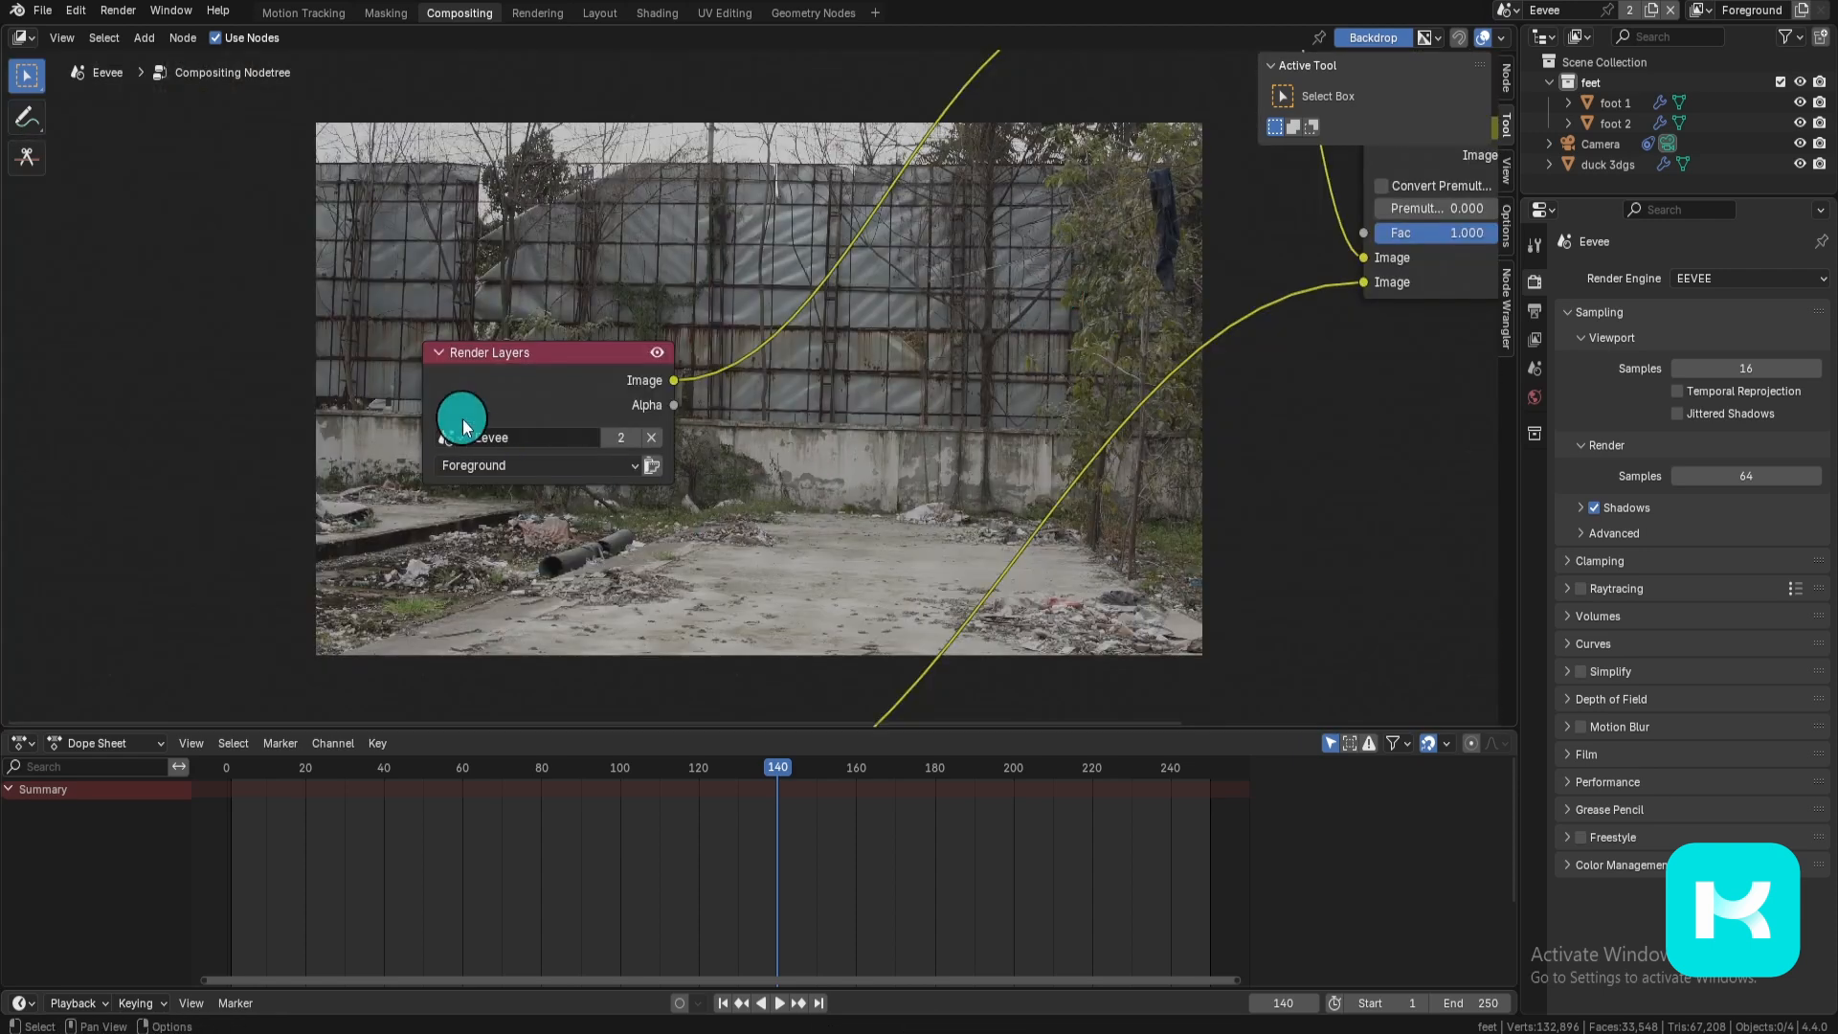
{"action": "left_click_drag", "start_coordinate": [512, 356], "coordinate": [567, 315]}
{"action": "right_click", "coordinate": [567, 315]}
{"action": "middle_click_drag", "start_coordinate": [670, 428], "coordinate": [873, 385]}
{"action": "scroll", "coordinate": [873, 385], "scroll_direction": "up", "scroll_amount": 1}
{"action": "scroll", "coordinate": [873, 385], "scroll_direction": "up", "scroll_amount": 1}
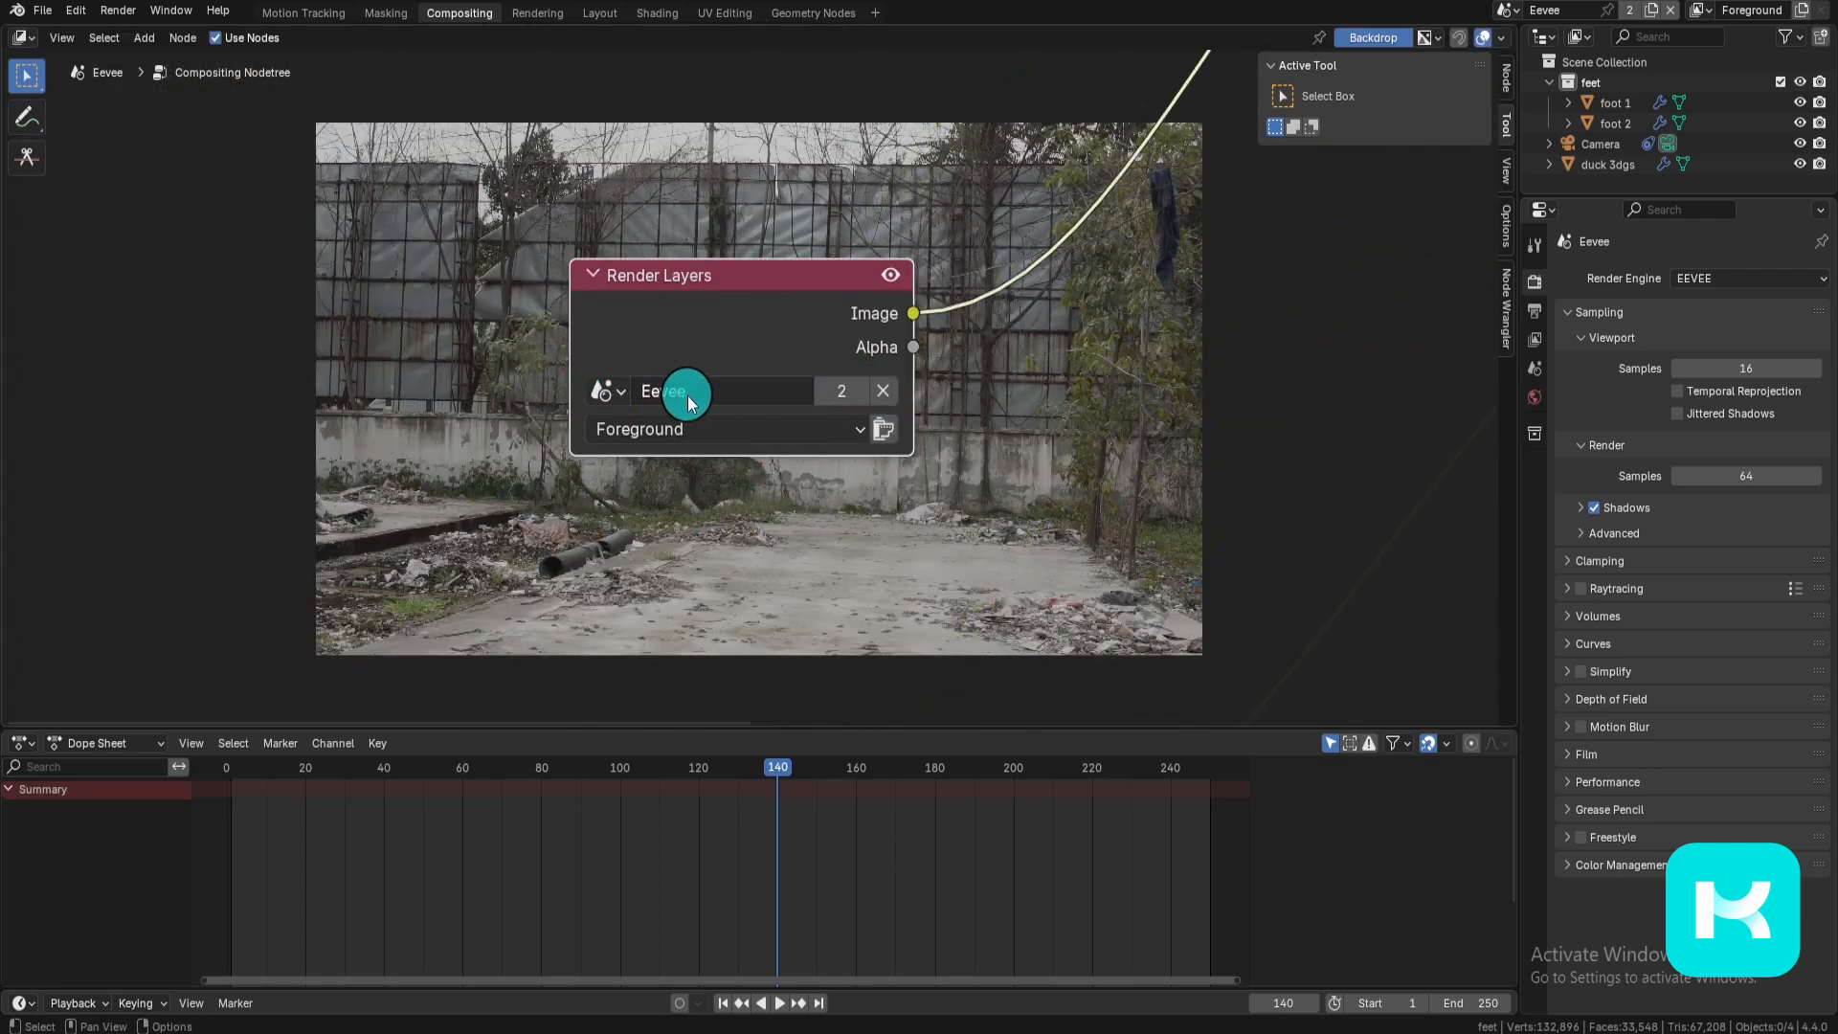
{"action": "scroll", "coordinate": [785, 431], "scroll_direction": "down", "scroll_amount": 2}
{"action": "scroll", "coordinate": [766, 402], "scroll_direction": "up", "scroll_amount": 2}
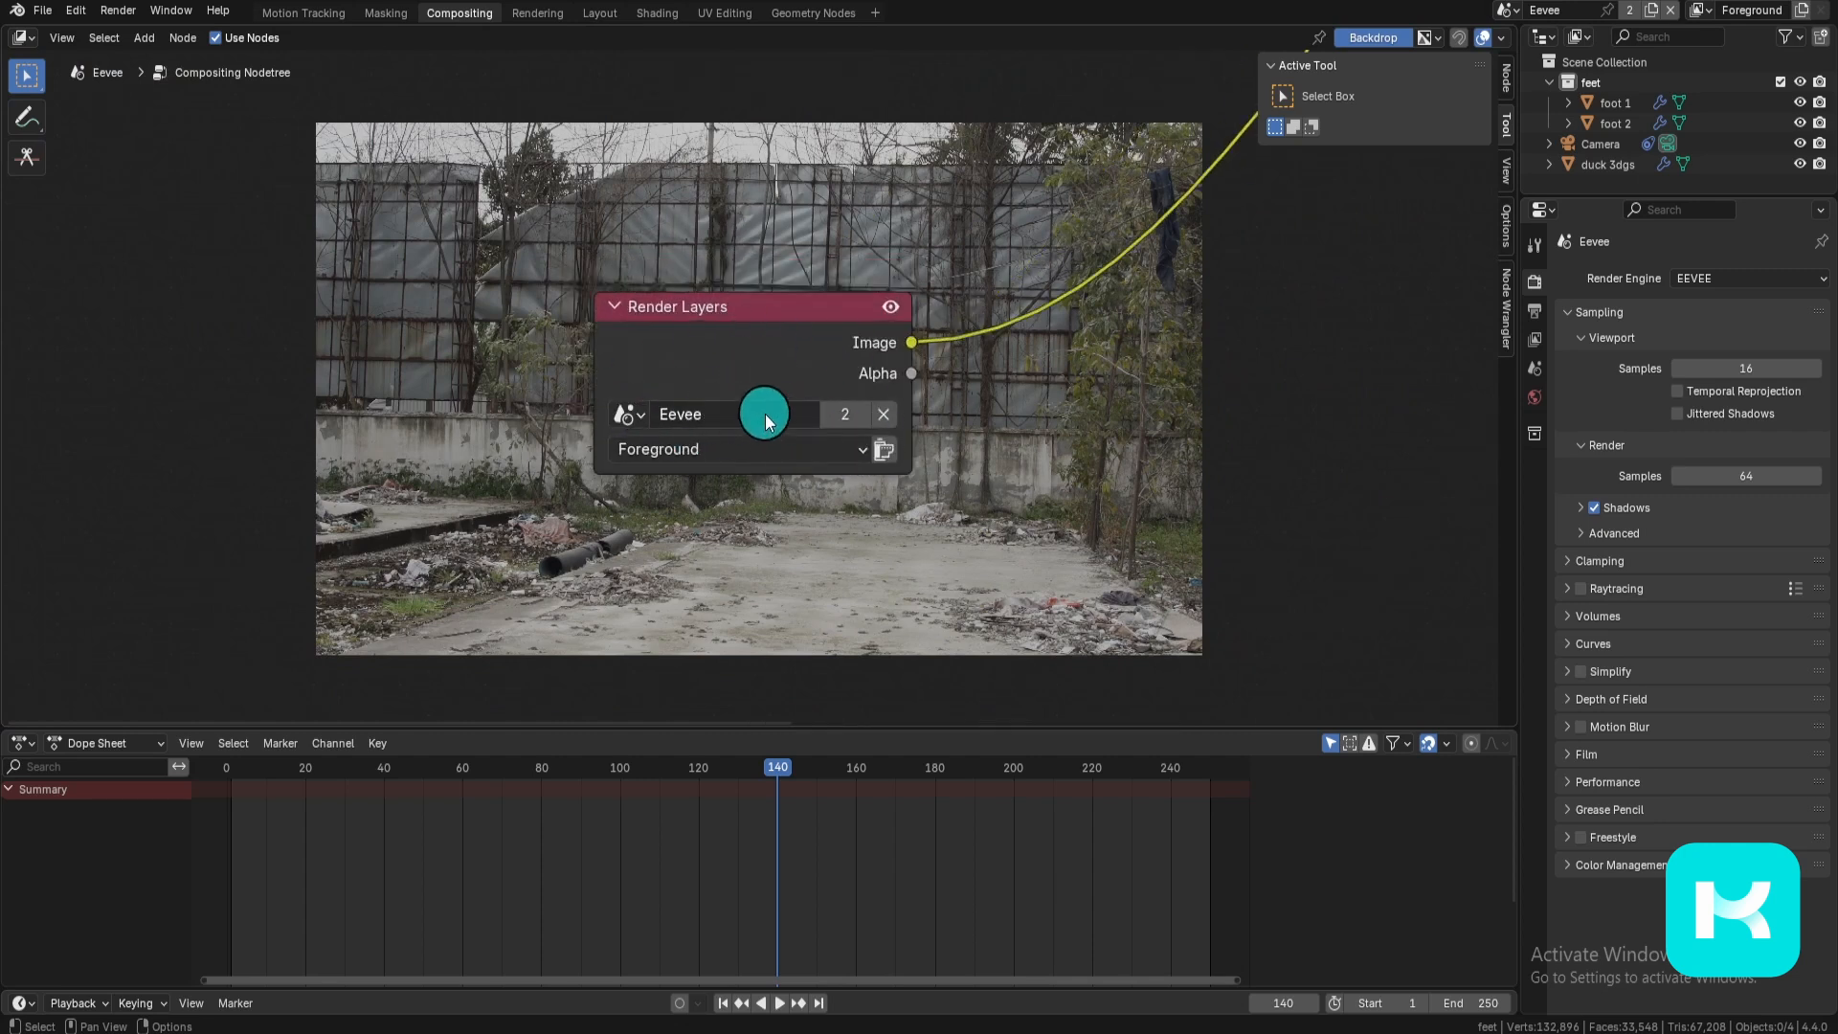
Step: Cut the links from both Render Layers nodes to the Alpha Over nodes
{"action": "scroll", "coordinate": [765, 414], "scroll_direction": "down", "scroll_amount": 6}
{"action": "scroll", "coordinate": [895, 307], "scroll_direction": "down", "scroll_amount": 5}
{"action": "middle_click_drag", "start_coordinate": [1023, 263], "coordinate": [874, 410]}
{"action": "scroll", "coordinate": [874, 410], "scroll_direction": "up", "scroll_amount": 2}
{"action": "right_click_drag", "start_coordinate": [744, 148], "coordinate": [1011, 541], "text": "ctrl"}
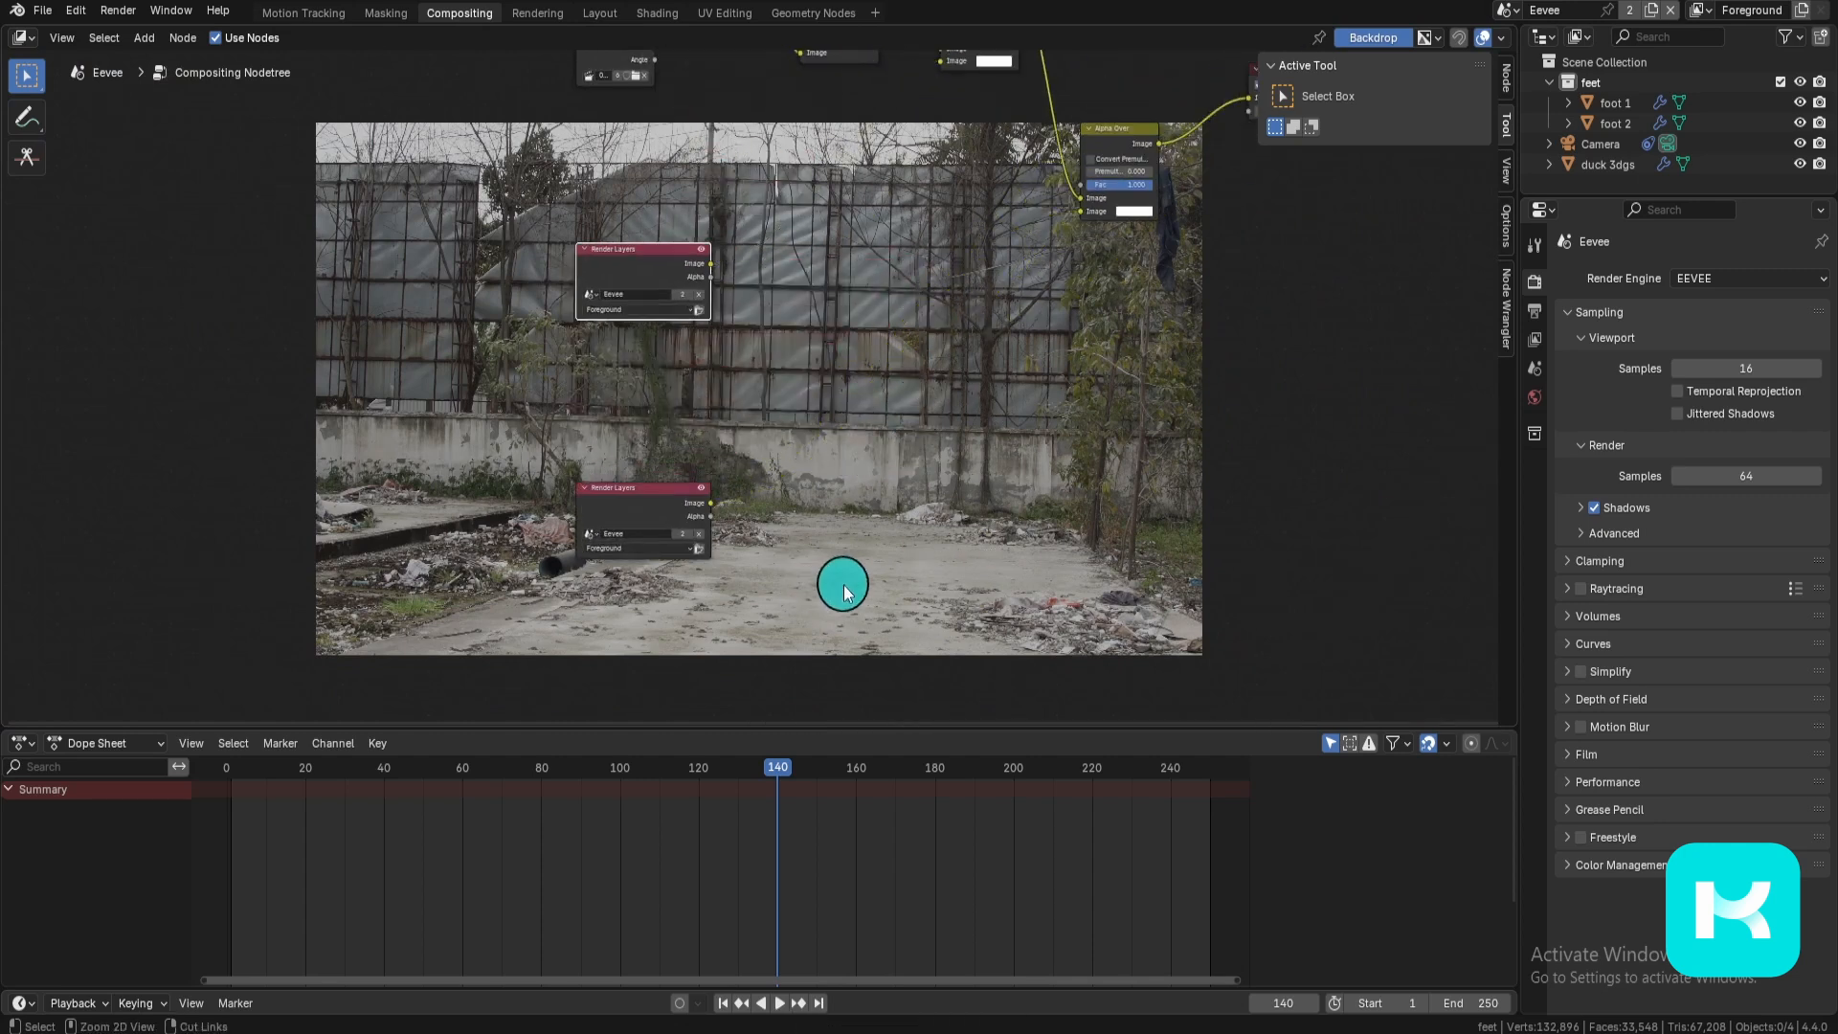
Step: Set the upper Render Layers node's source scene to Cycles, using its Foreground layer
{"action": "scroll", "coordinate": [814, 517], "scroll_direction": "up", "scroll_amount": 3}
{"action": "scroll", "coordinate": [747, 402], "scroll_direction": "up", "scroll_amount": 2}
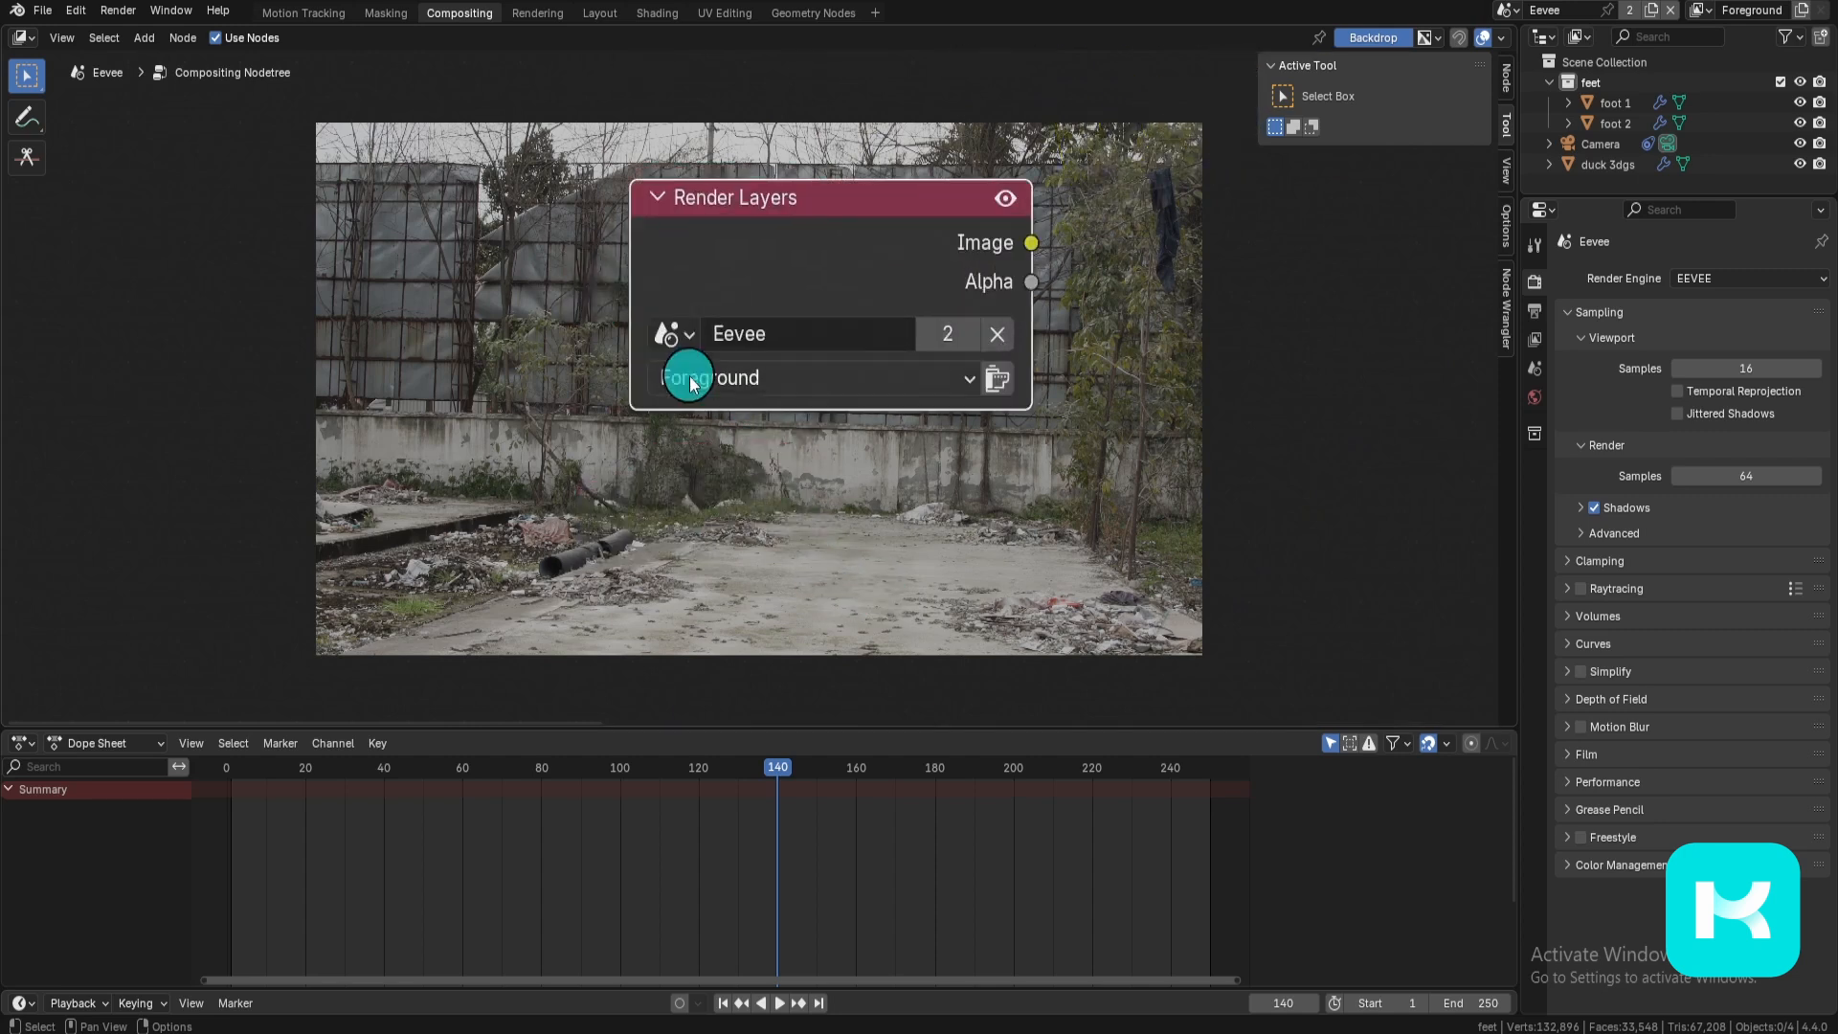
{"action": "left_click", "coordinate": [665, 333]}
{"action": "left_click", "coordinate": [743, 376]}
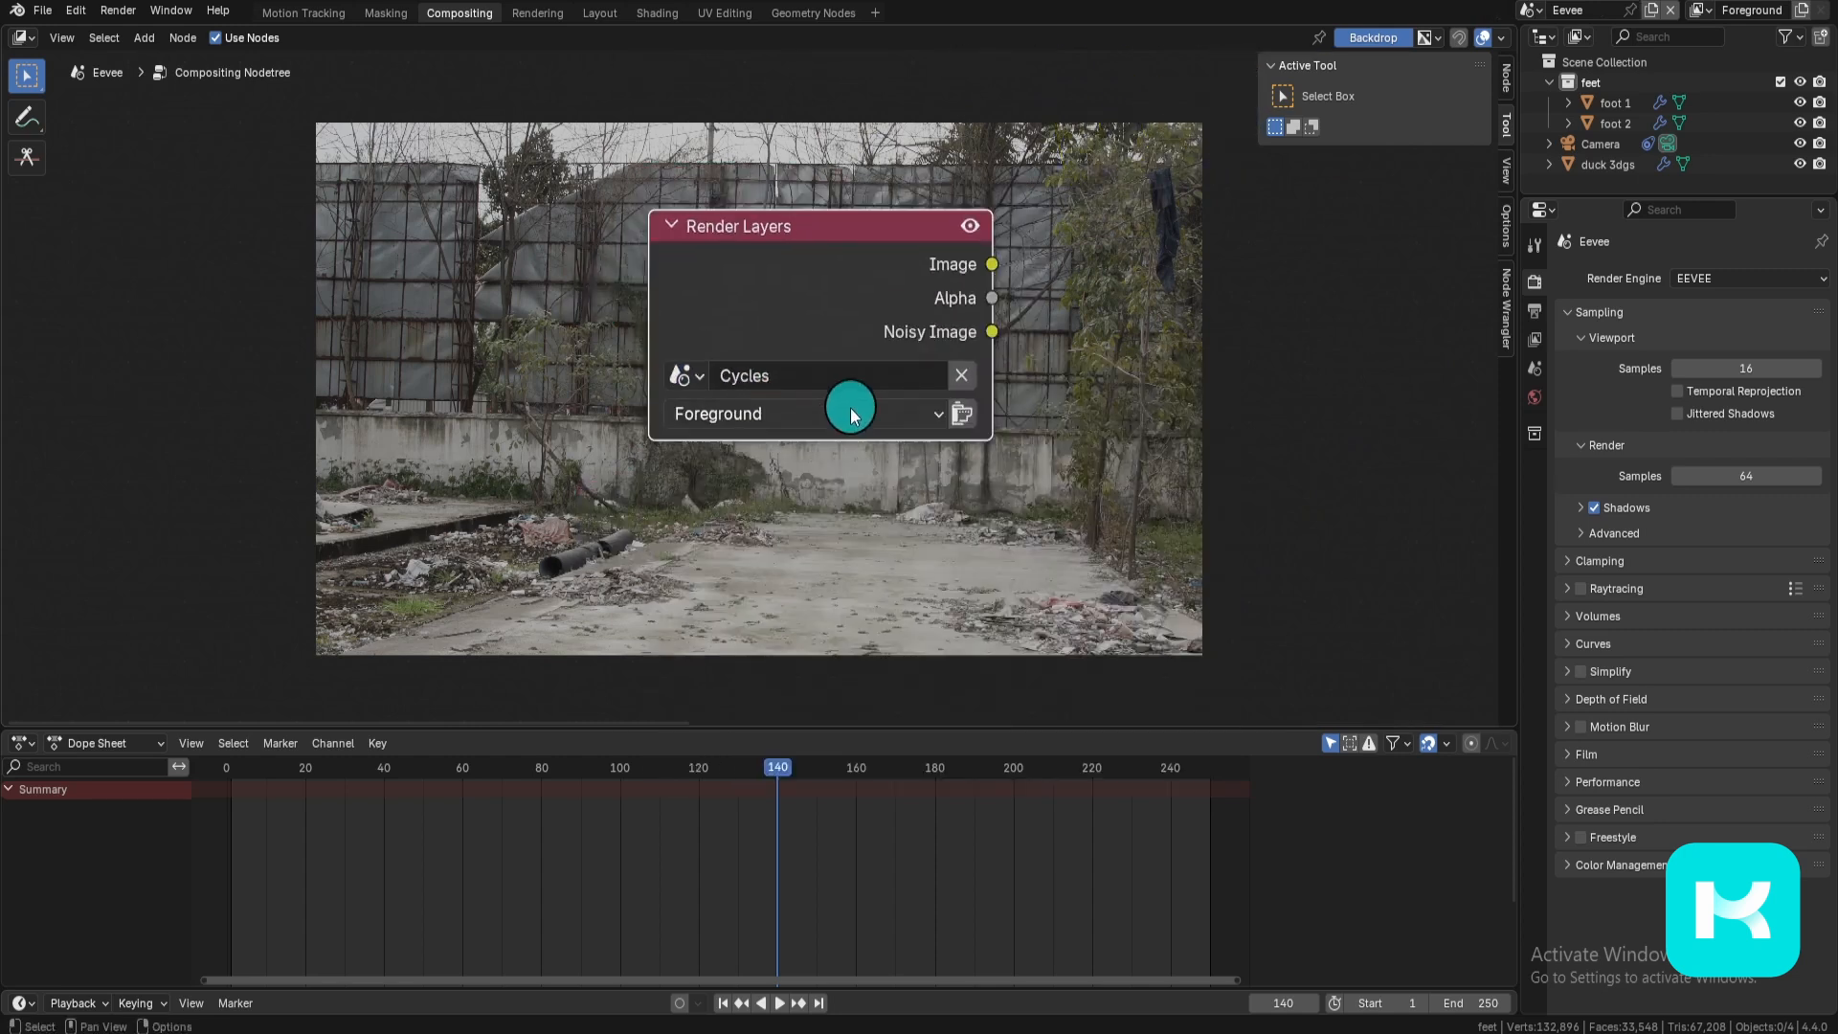
Step: Render frame 140 and return to the compositing node tree
{"action": "scroll", "coordinate": [957, 431], "scroll_direction": "down", "scroll_amount": 5}
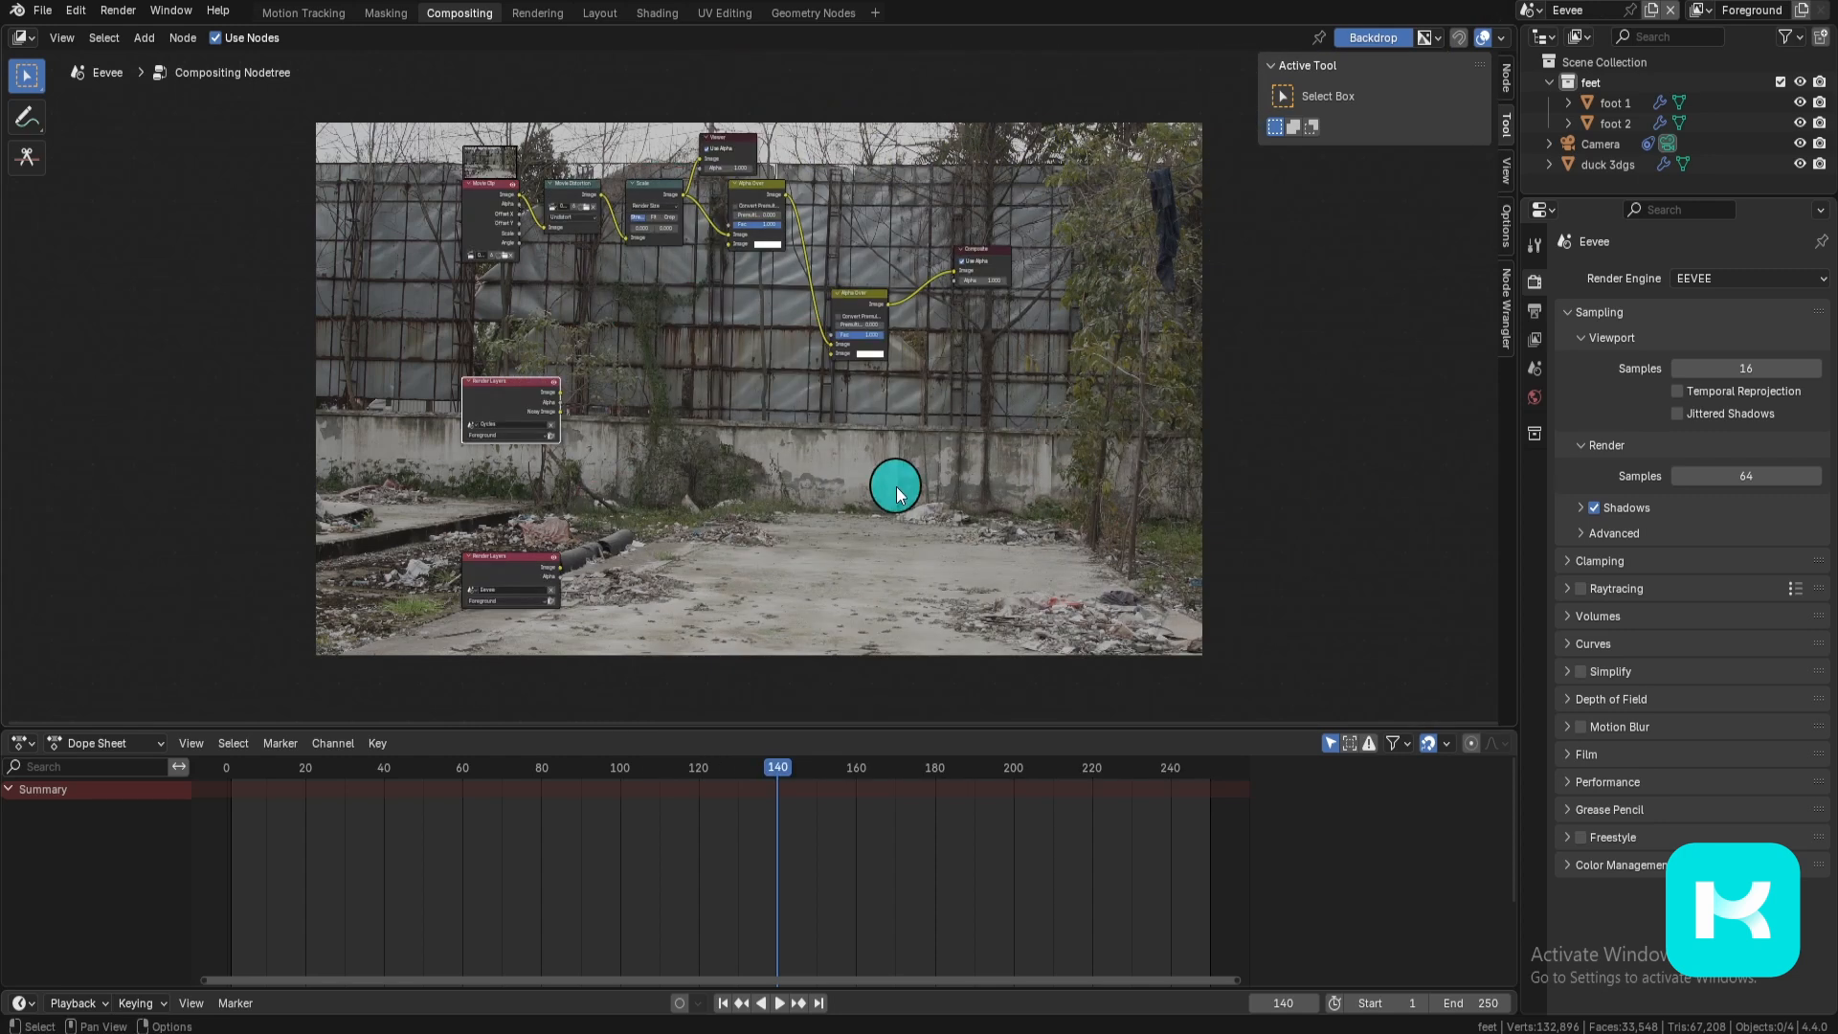
{"action": "key", "text": "F12"}
{"action": "key", "text": "Escape"}
{"action": "scroll", "coordinate": [947, 517], "scroll_direction": "up", "scroll_amount": 2}
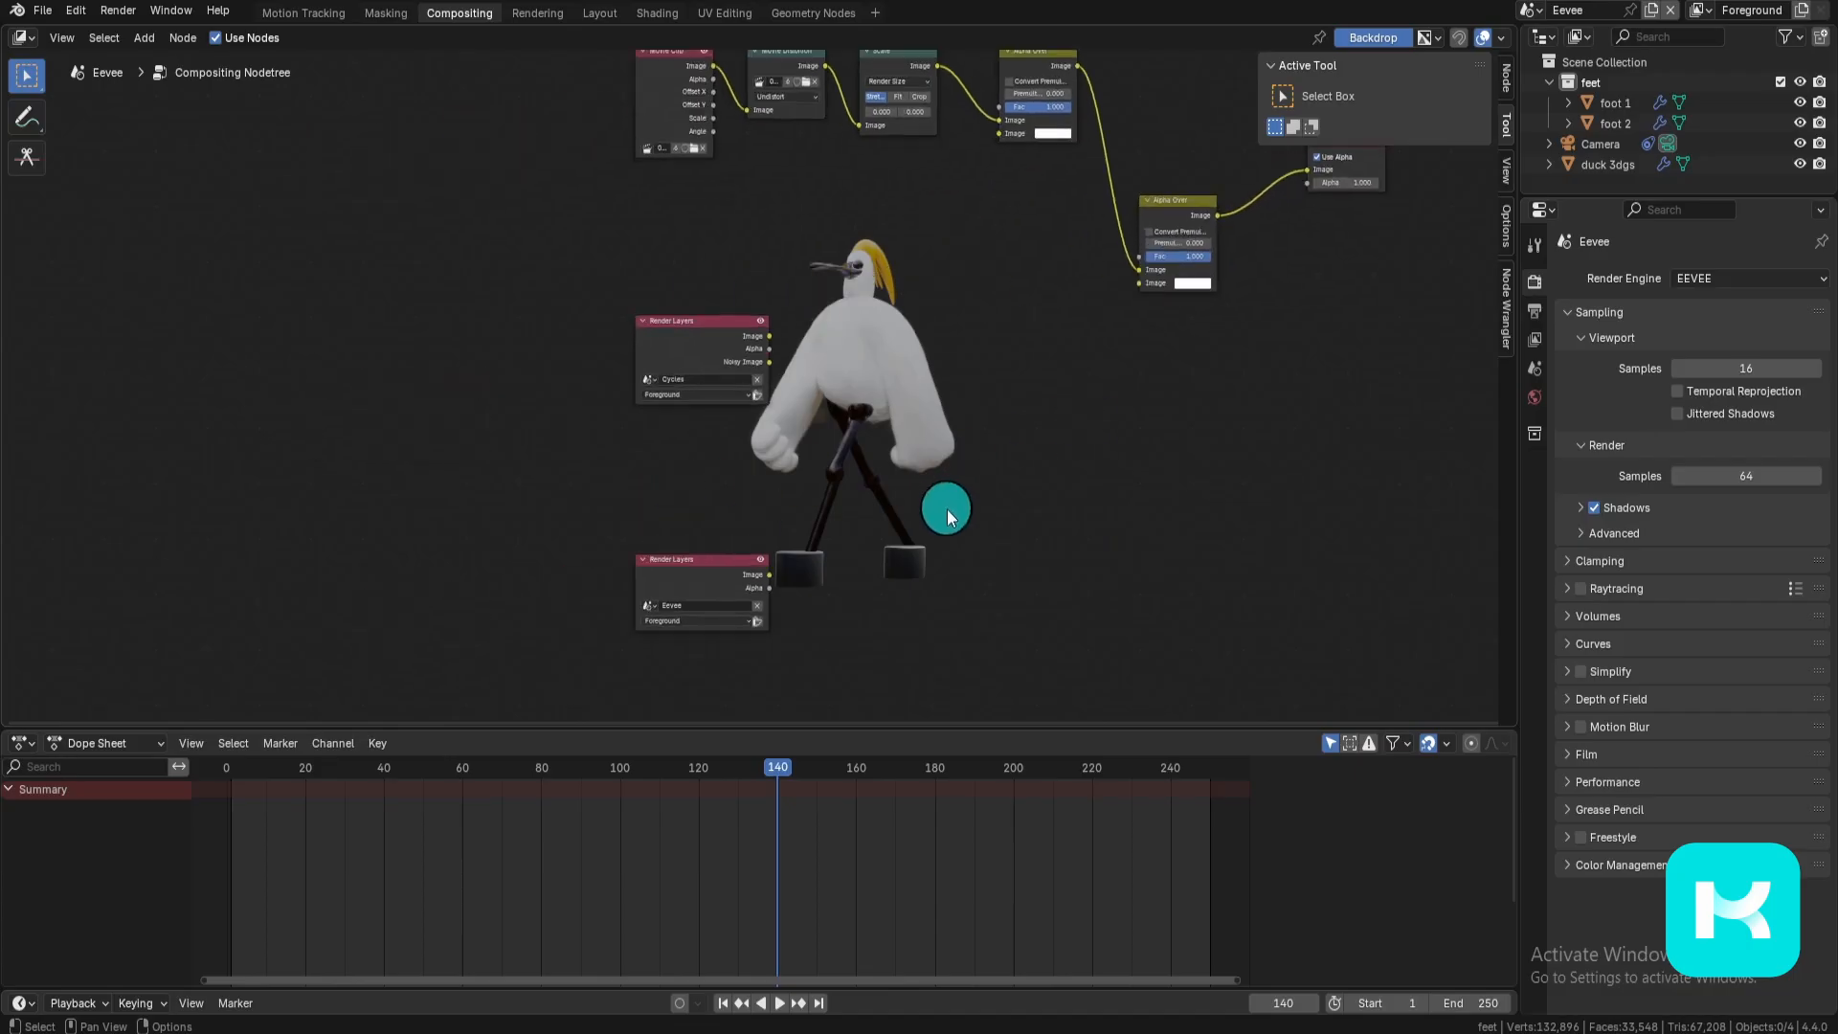
Step: Preview the Cycles Render Layers image in the Viewer to check the shadow pass
{"action": "scroll", "coordinate": [963, 507], "scroll_direction": "up", "scroll_amount": 8}
{"action": "middle_click_drag", "start_coordinate": [974, 493], "coordinate": [767, 607]}
{"action": "scroll", "coordinate": [718, 431], "scroll_direction": "down", "scroll_amount": 5}
{"action": "scroll", "coordinate": [805, 526], "scroll_direction": "down", "scroll_amount": 1}
{"action": "scroll", "coordinate": [854, 493], "scroll_direction": "up", "scroll_amount": 2}
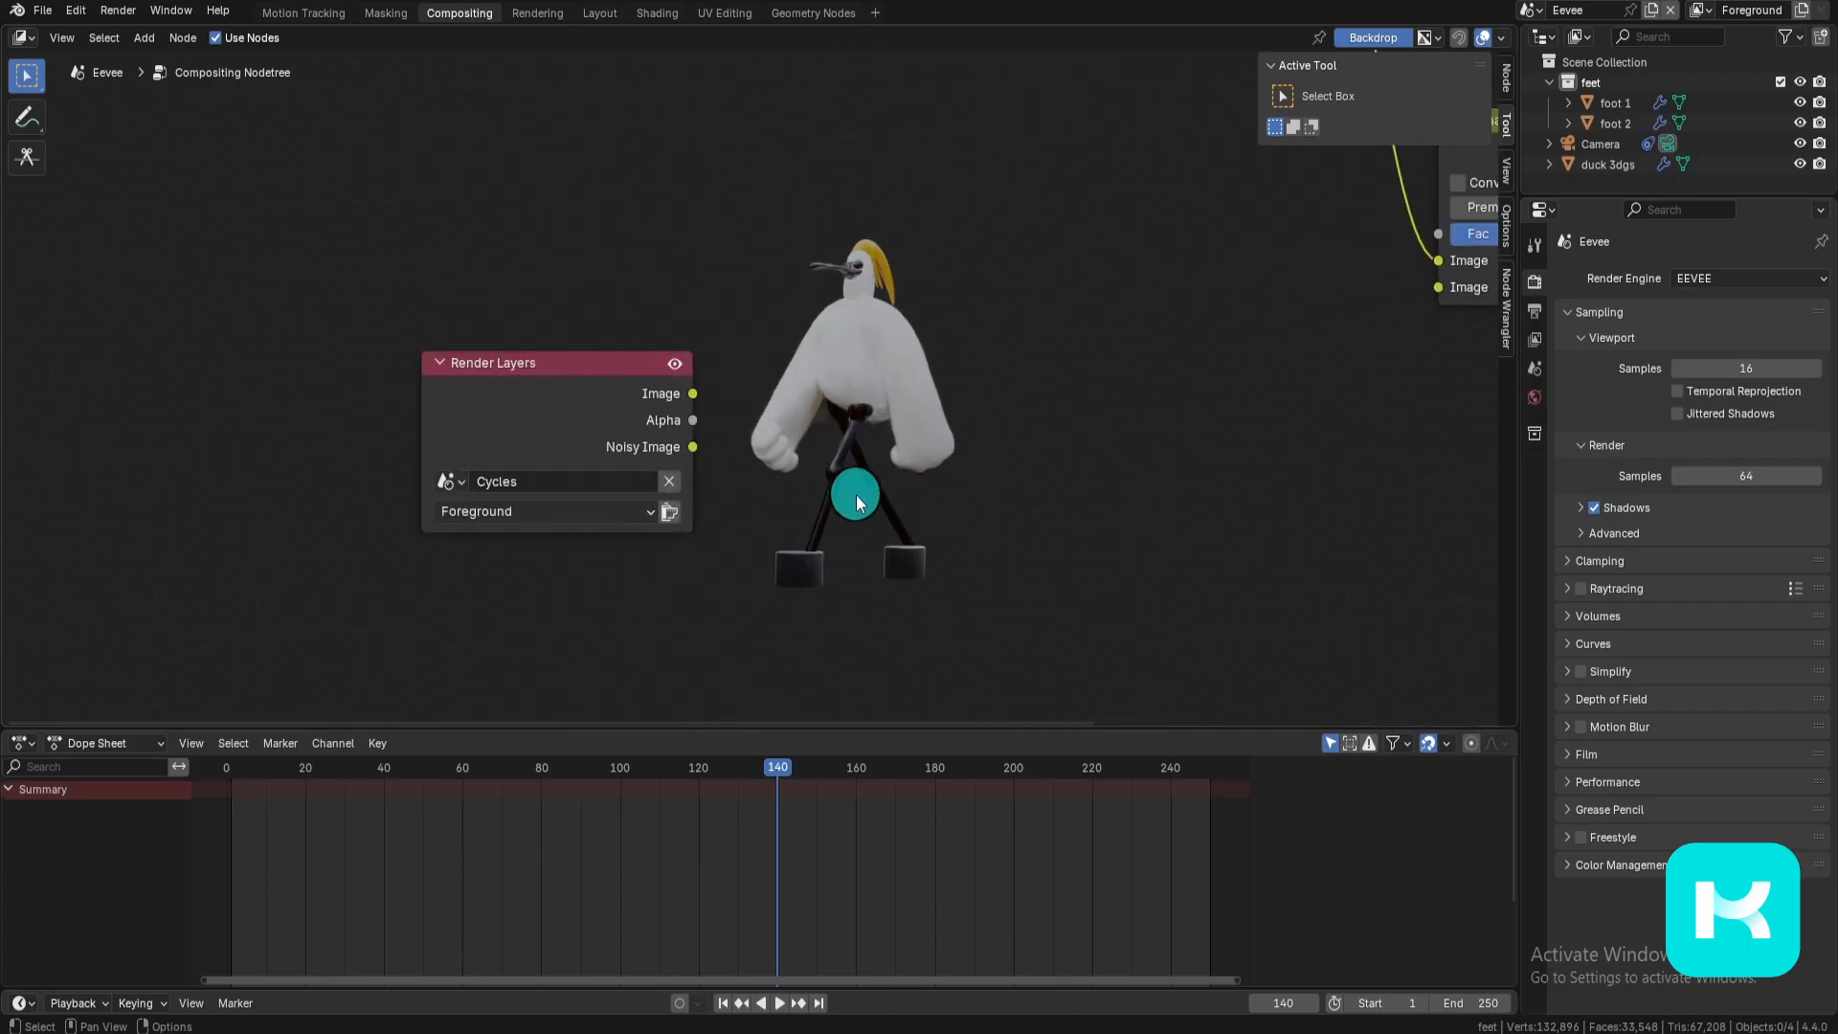
{"action": "left_click", "coordinate": [685, 402], "text": "ctrl+shift"}
{"action": "middle_click_drag", "start_coordinate": [1087, 607], "coordinate": [803, 508]}
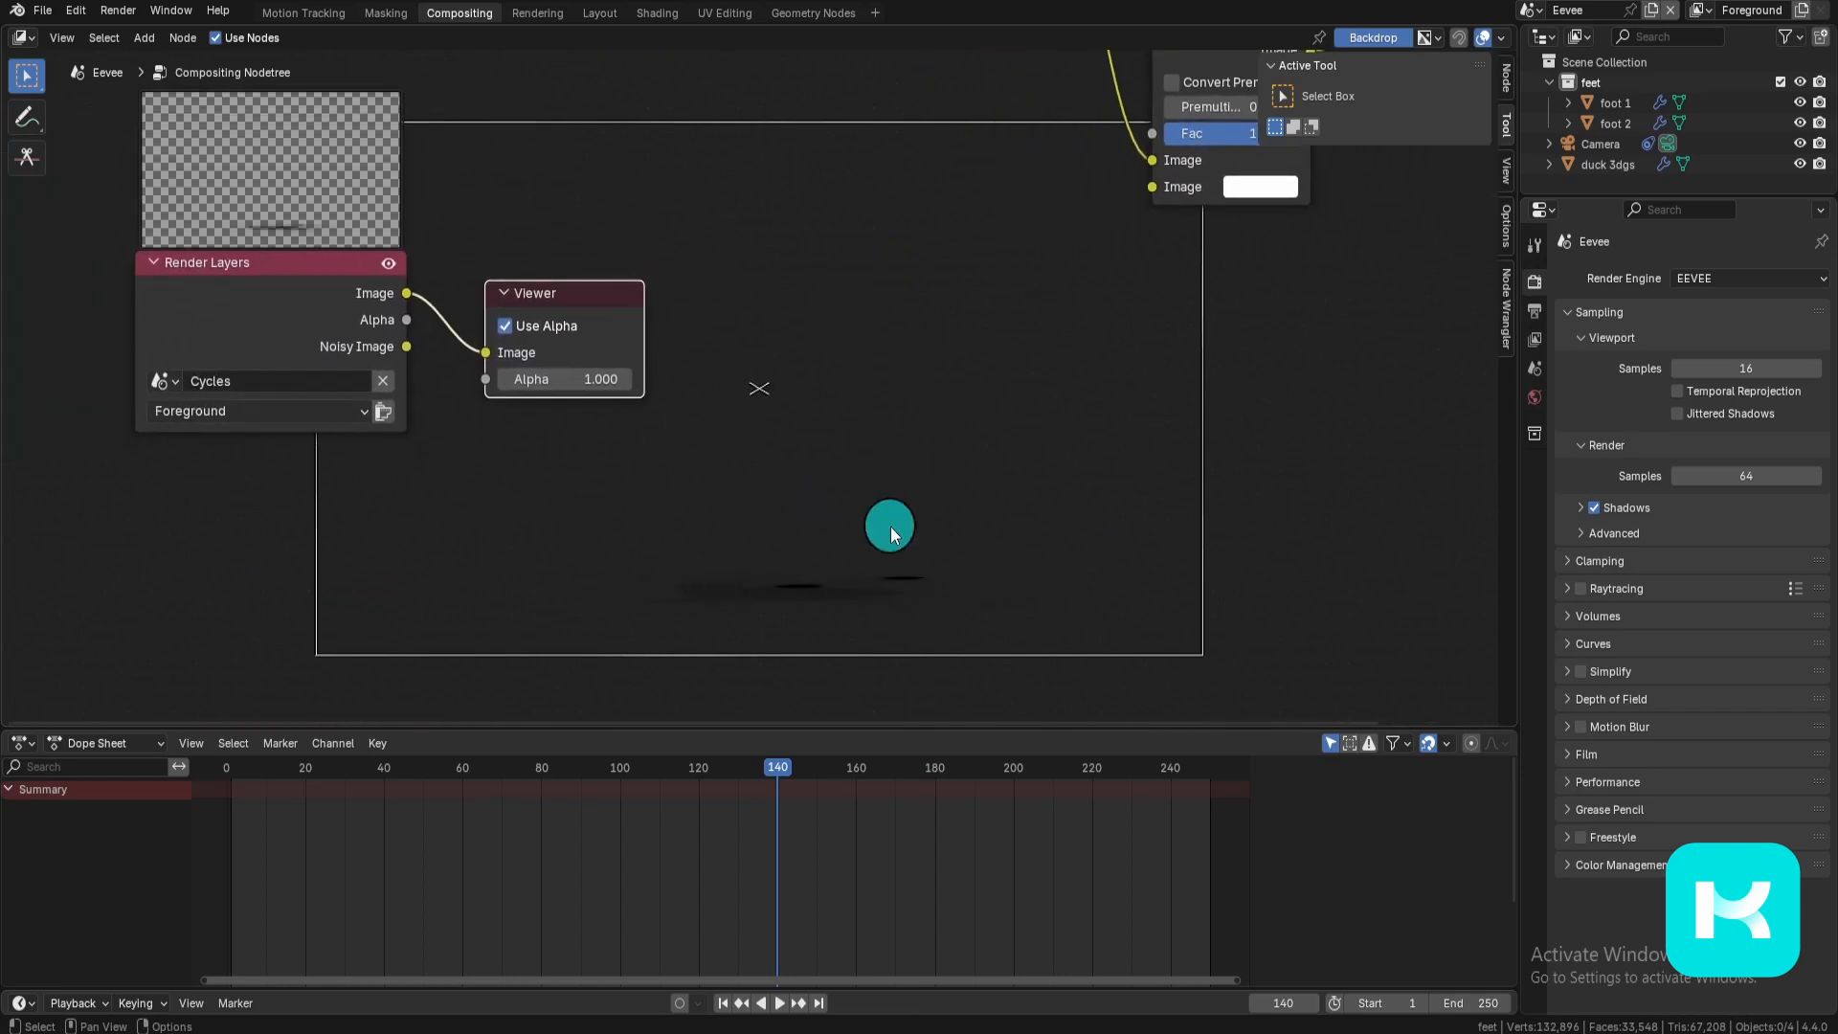
Step: Preview the Eevee Render Layers image in the Viewer to check the duck and feet
{"action": "scroll", "coordinate": [852, 660], "scroll_direction": "down", "scroll_amount": 2}
{"action": "middle_click_drag", "start_coordinate": [885, 666], "coordinate": [939, 468]}
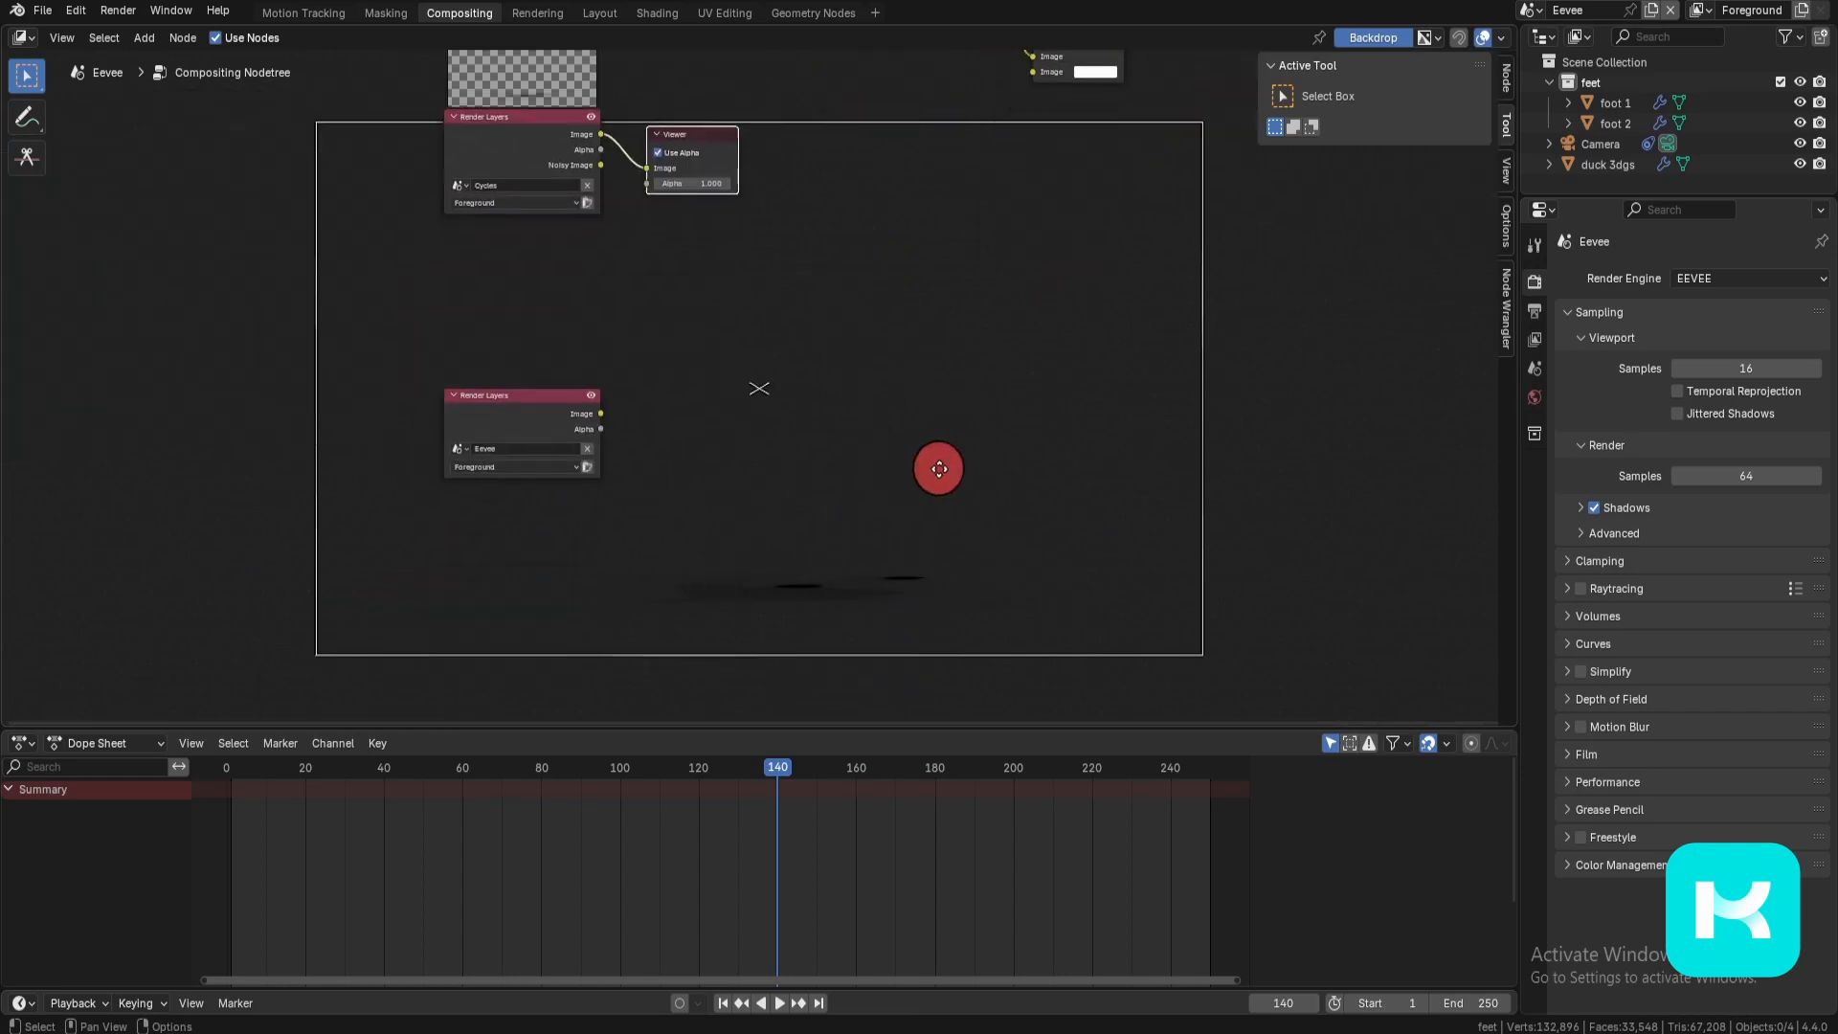
{"action": "scroll", "coordinate": [752, 496], "scroll_direction": "up", "scroll_amount": 2}
{"action": "left_click", "coordinate": [377, 429], "text": "ctrl+shift"}
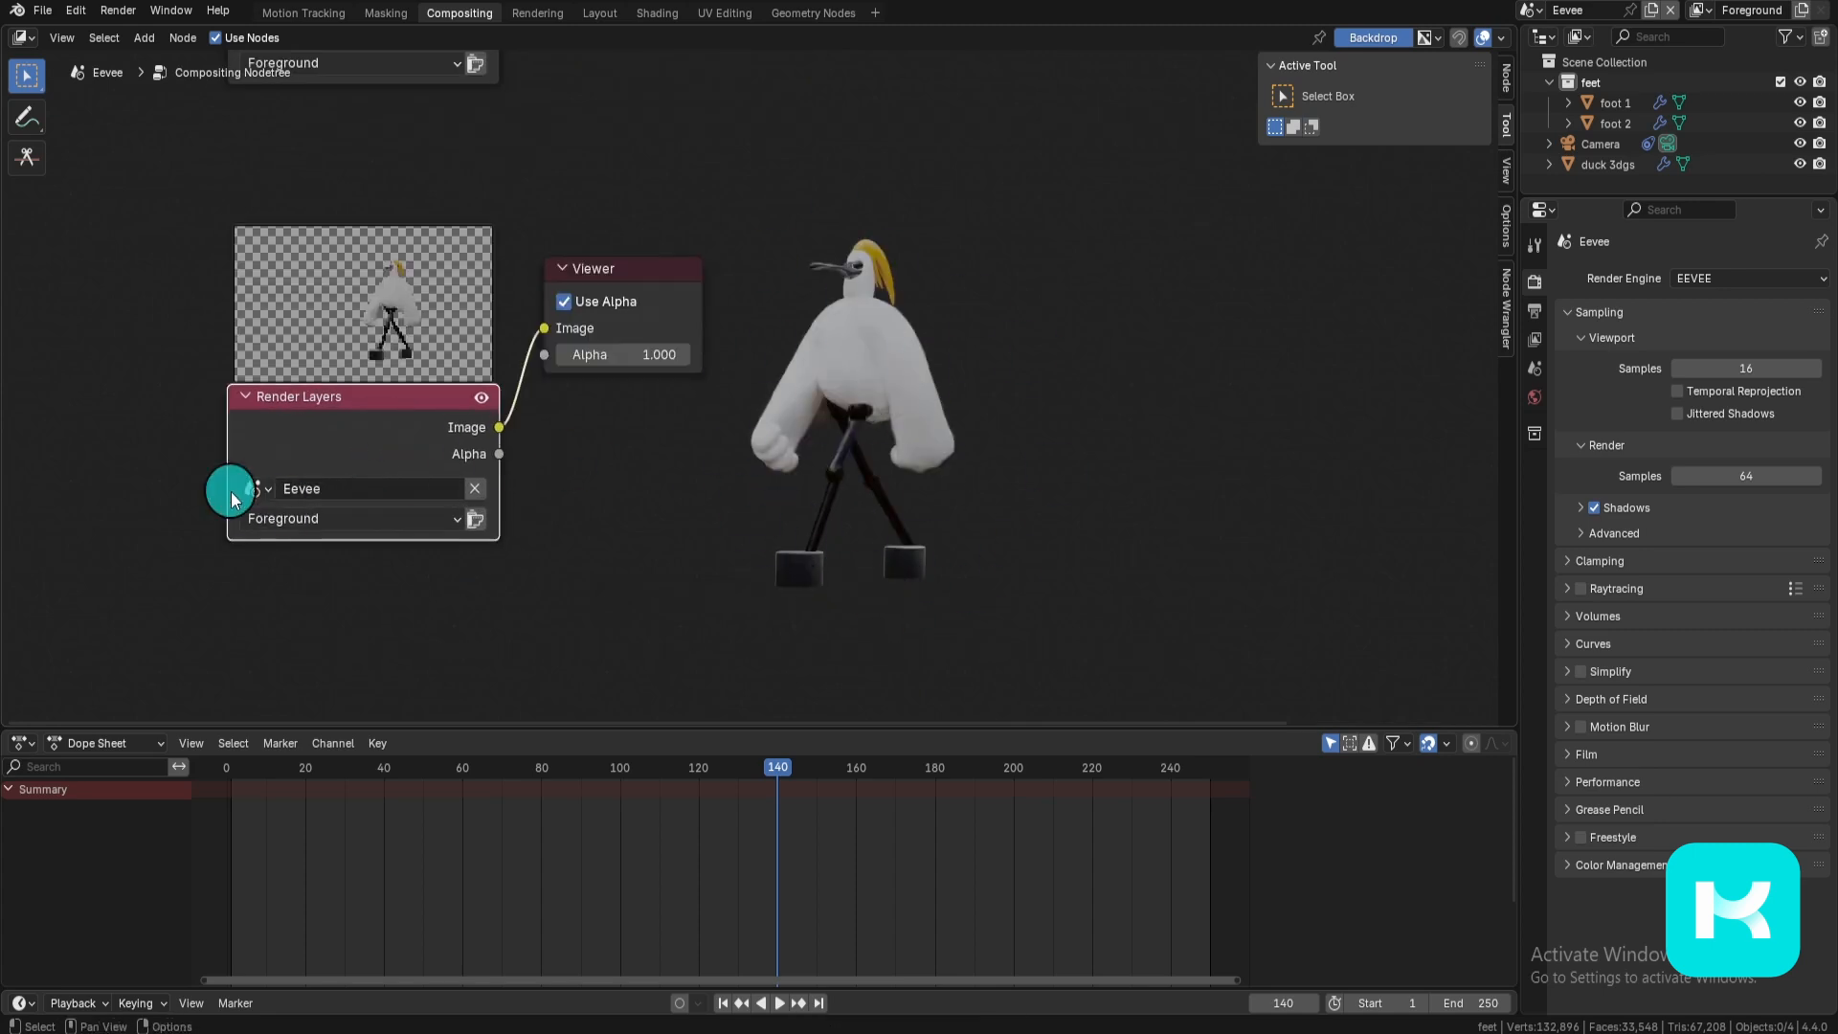
Step: View the Cycles shadow render again, and preview the Scale node's movie clip output in the Viewer
{"action": "scroll", "coordinate": [759, 393], "scroll_direction": "down", "scroll_amount": 5}
{"action": "middle_click_drag", "start_coordinate": [1022, 287], "coordinate": [1005, 445]}
{"action": "scroll", "coordinate": [920, 474], "scroll_direction": "up", "scroll_amount": 3}
{"action": "left_click", "coordinate": [525, 518], "text": "ctrl+shift"}
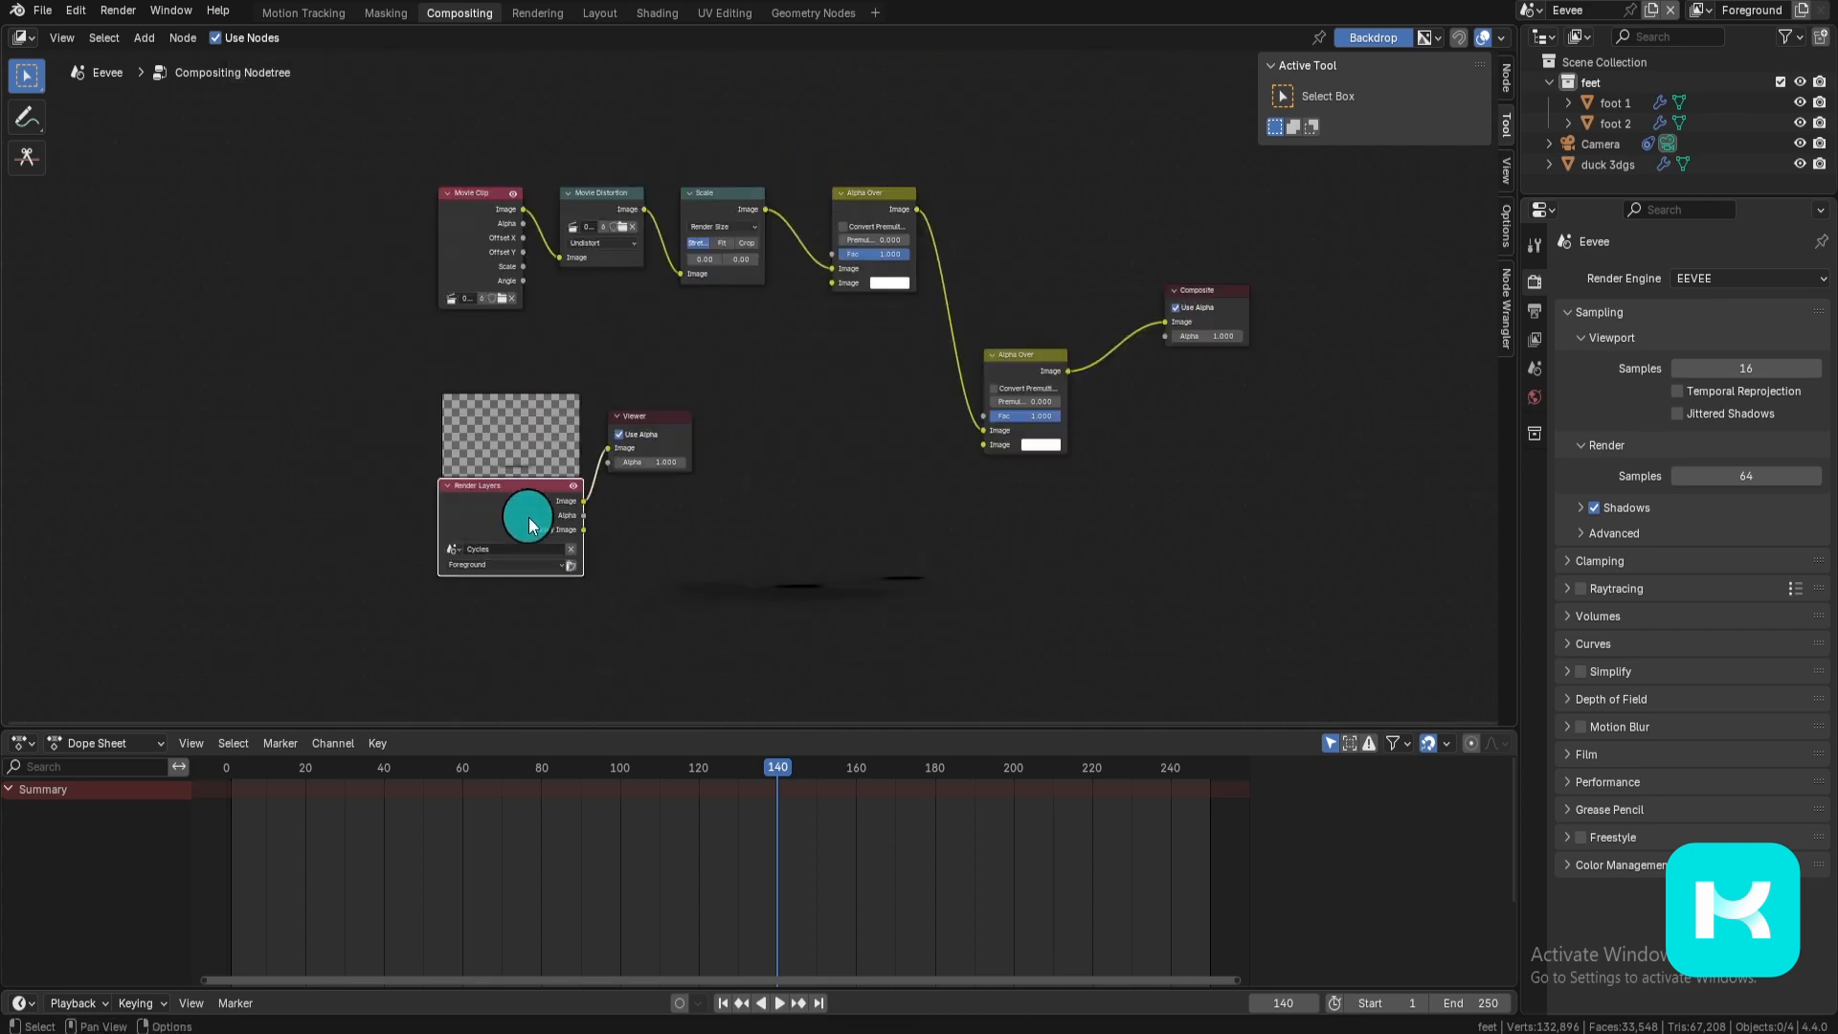
{"action": "mouse_move", "coordinate": [493, 514]}
{"action": "left_mouse_down"}
{"action": "mouse_move", "coordinate": [480, 480]}
{"action": "mouse_move", "coordinate": [527, 504]}
{"action": "left_mouse_up"}
{"action": "right_click", "coordinate": [526, 505]}
{"action": "mouse_move", "coordinate": [350, 129]}
{"action": "left_mouse_down"}
{"action": "mouse_move", "coordinate": [886, 264]}
{"action": "mouse_move", "coordinate": [896, 284]}
{"action": "left_mouse_up"}
{"action": "left_click", "coordinate": [725, 199], "text": "ctrl+shift"}
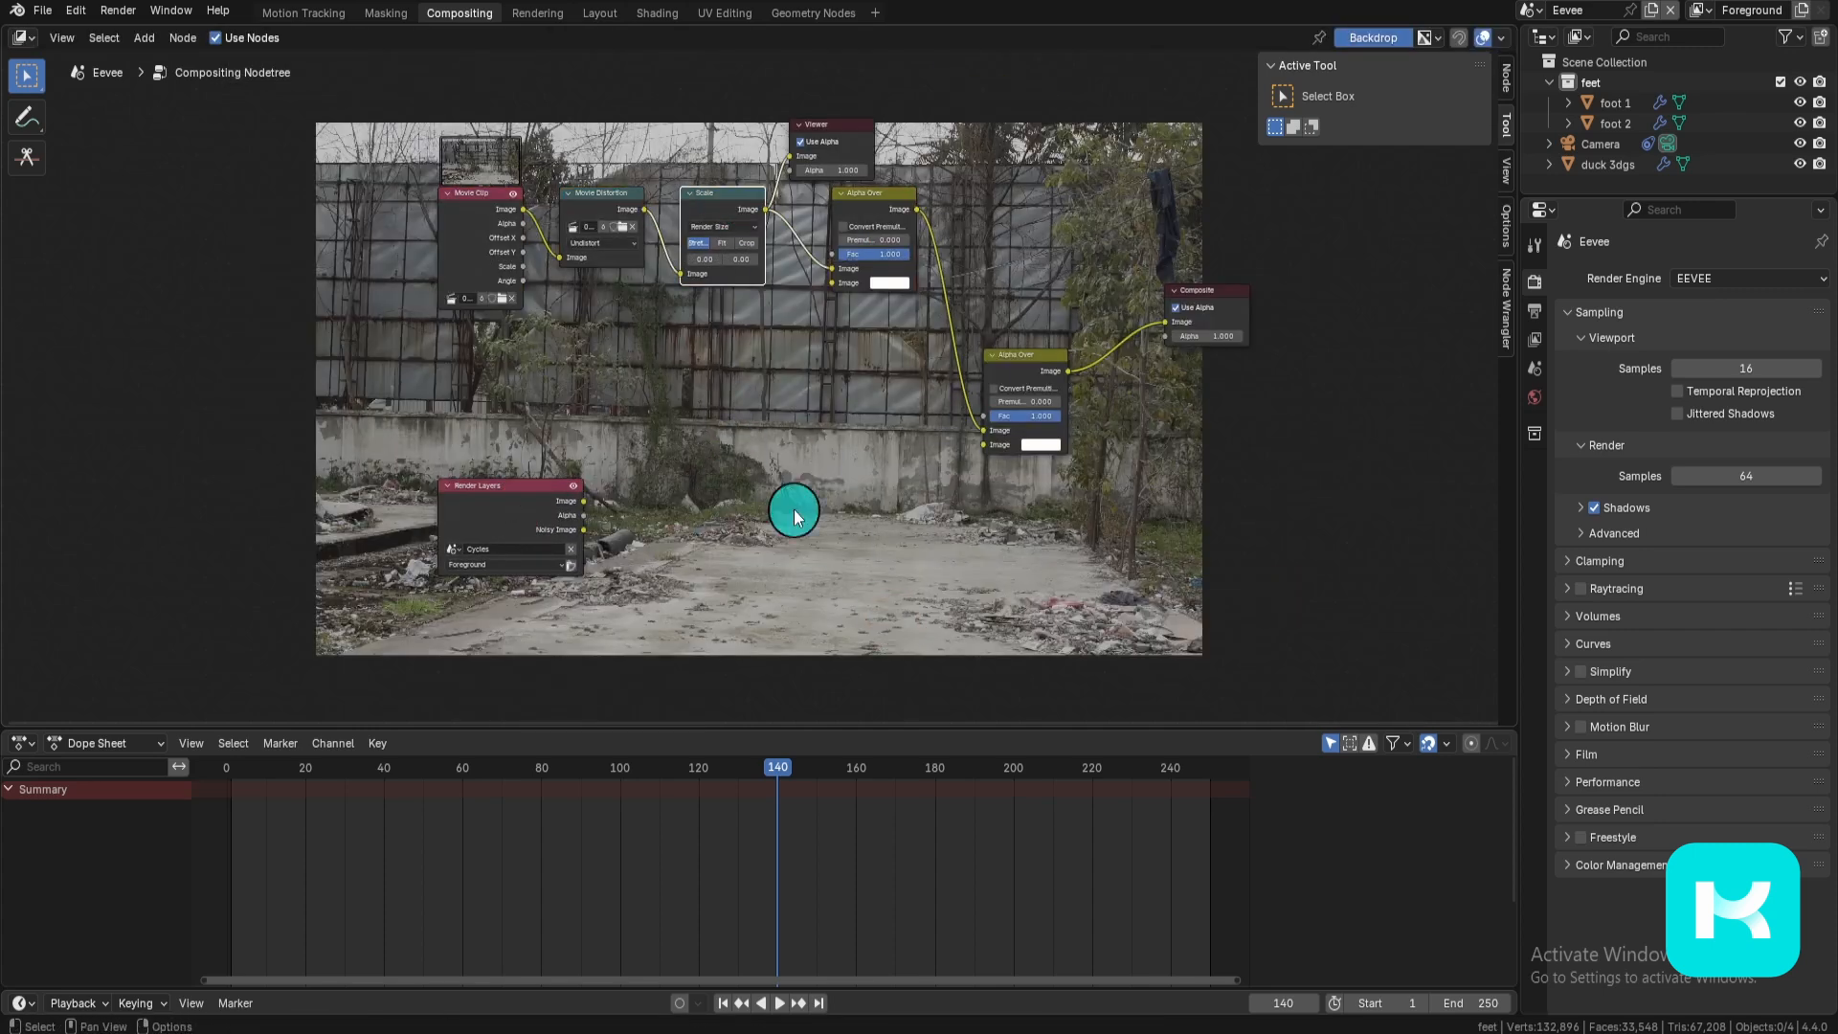
Step: Link the Cycles Render Layers image to the first Alpha Over node's second image input and preview that node in the Viewer
{"action": "scroll", "coordinate": [854, 192], "scroll_direction": "up", "scroll_amount": 2}
{"action": "mouse_move", "coordinate": [854, 219]}
{"action": "left_mouse_down"}
{"action": "mouse_move", "coordinate": [870, 239]}
{"action": "mouse_move", "coordinate": [833, 238]}
{"action": "mouse_move", "coordinate": [874, 246]}
{"action": "mouse_move", "coordinate": [851, 214]}
{"action": "left_mouse_up"}
{"action": "left_click_drag", "start_coordinate": [786, 318], "coordinate": [751, 371]}
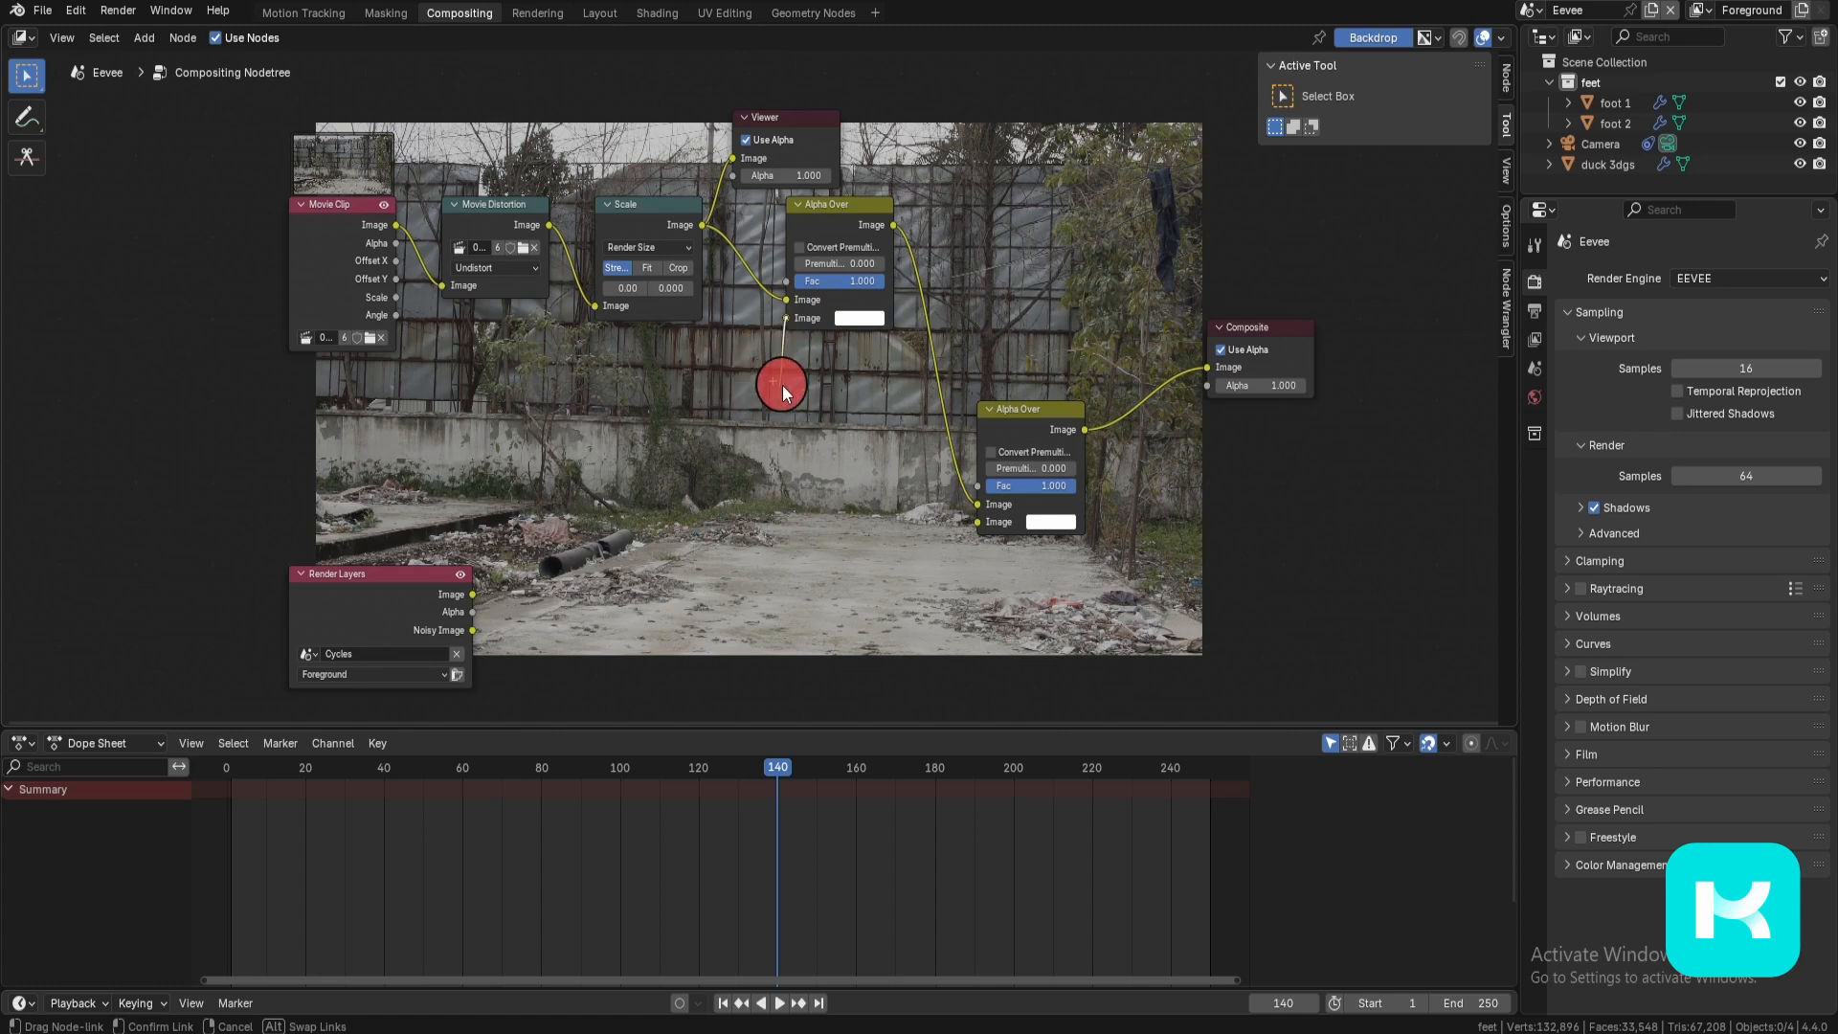
{"action": "left_click_drag", "start_coordinate": [783, 385], "coordinate": [781, 385]}
{"action": "left_click_drag", "start_coordinate": [472, 595], "coordinate": [615, 583]}
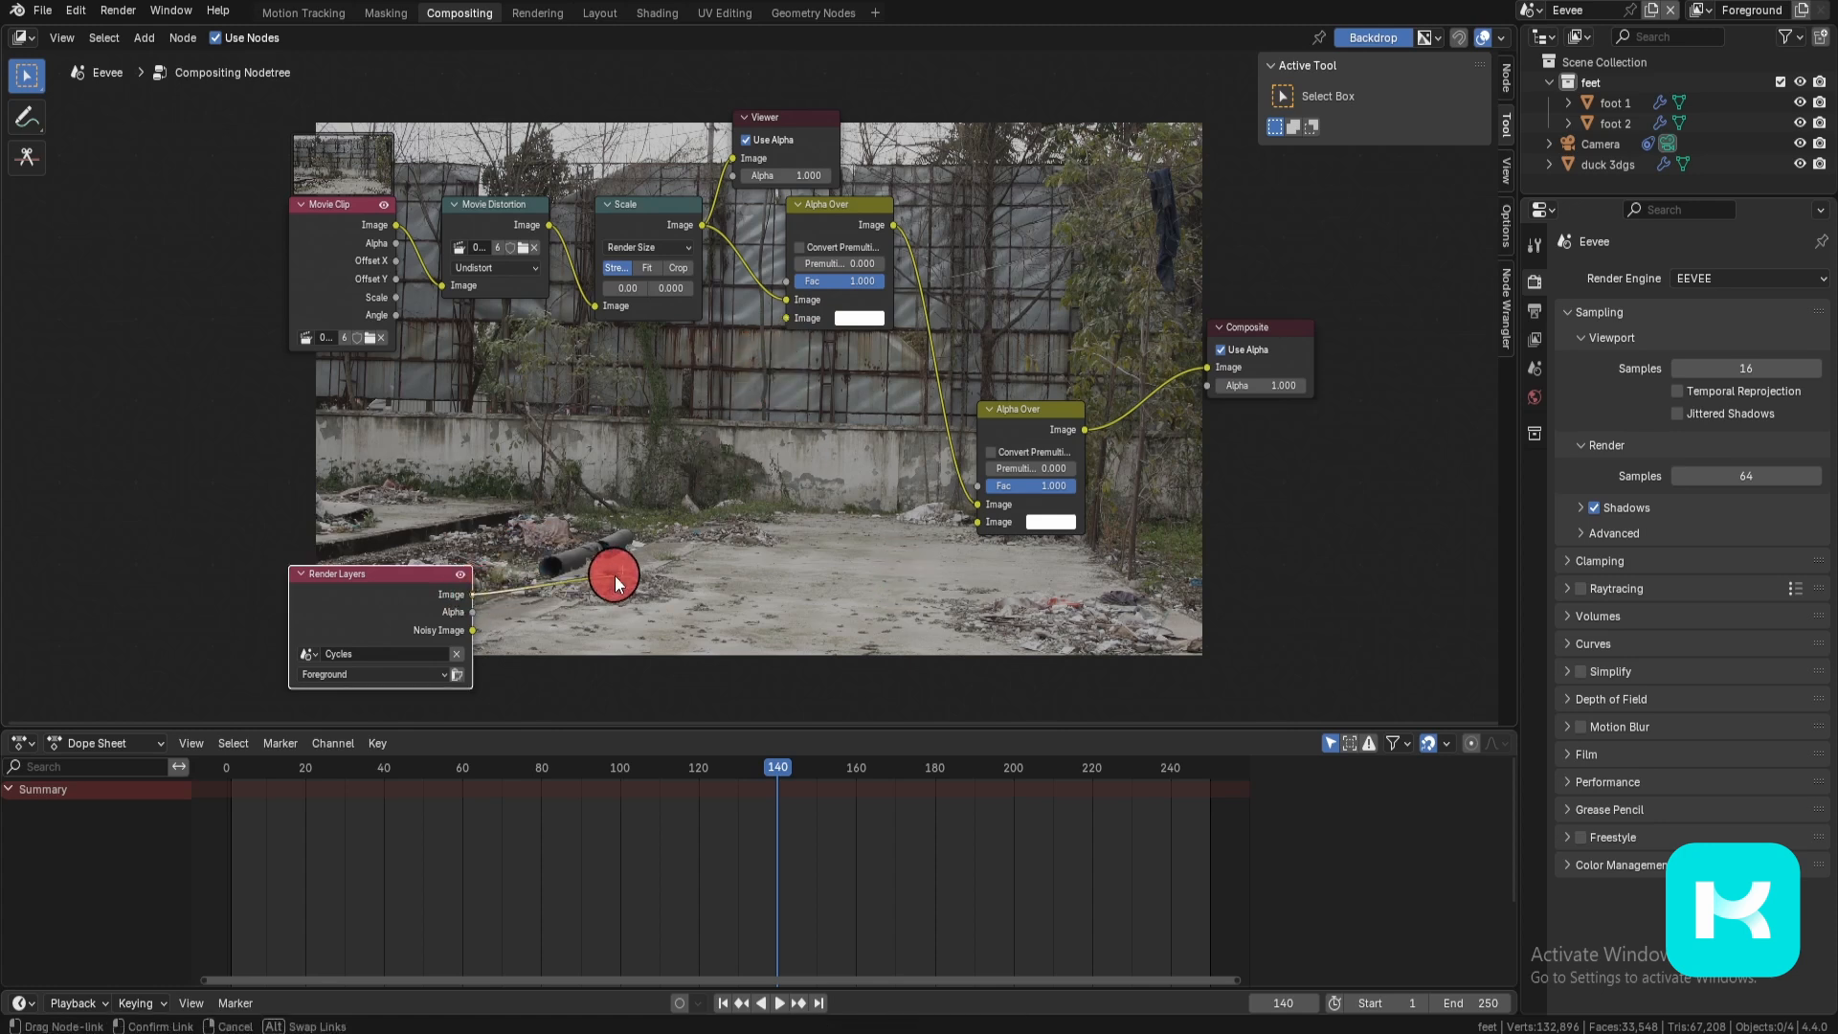
{"action": "left_click_drag", "start_coordinate": [783, 325], "coordinate": [783, 326]}
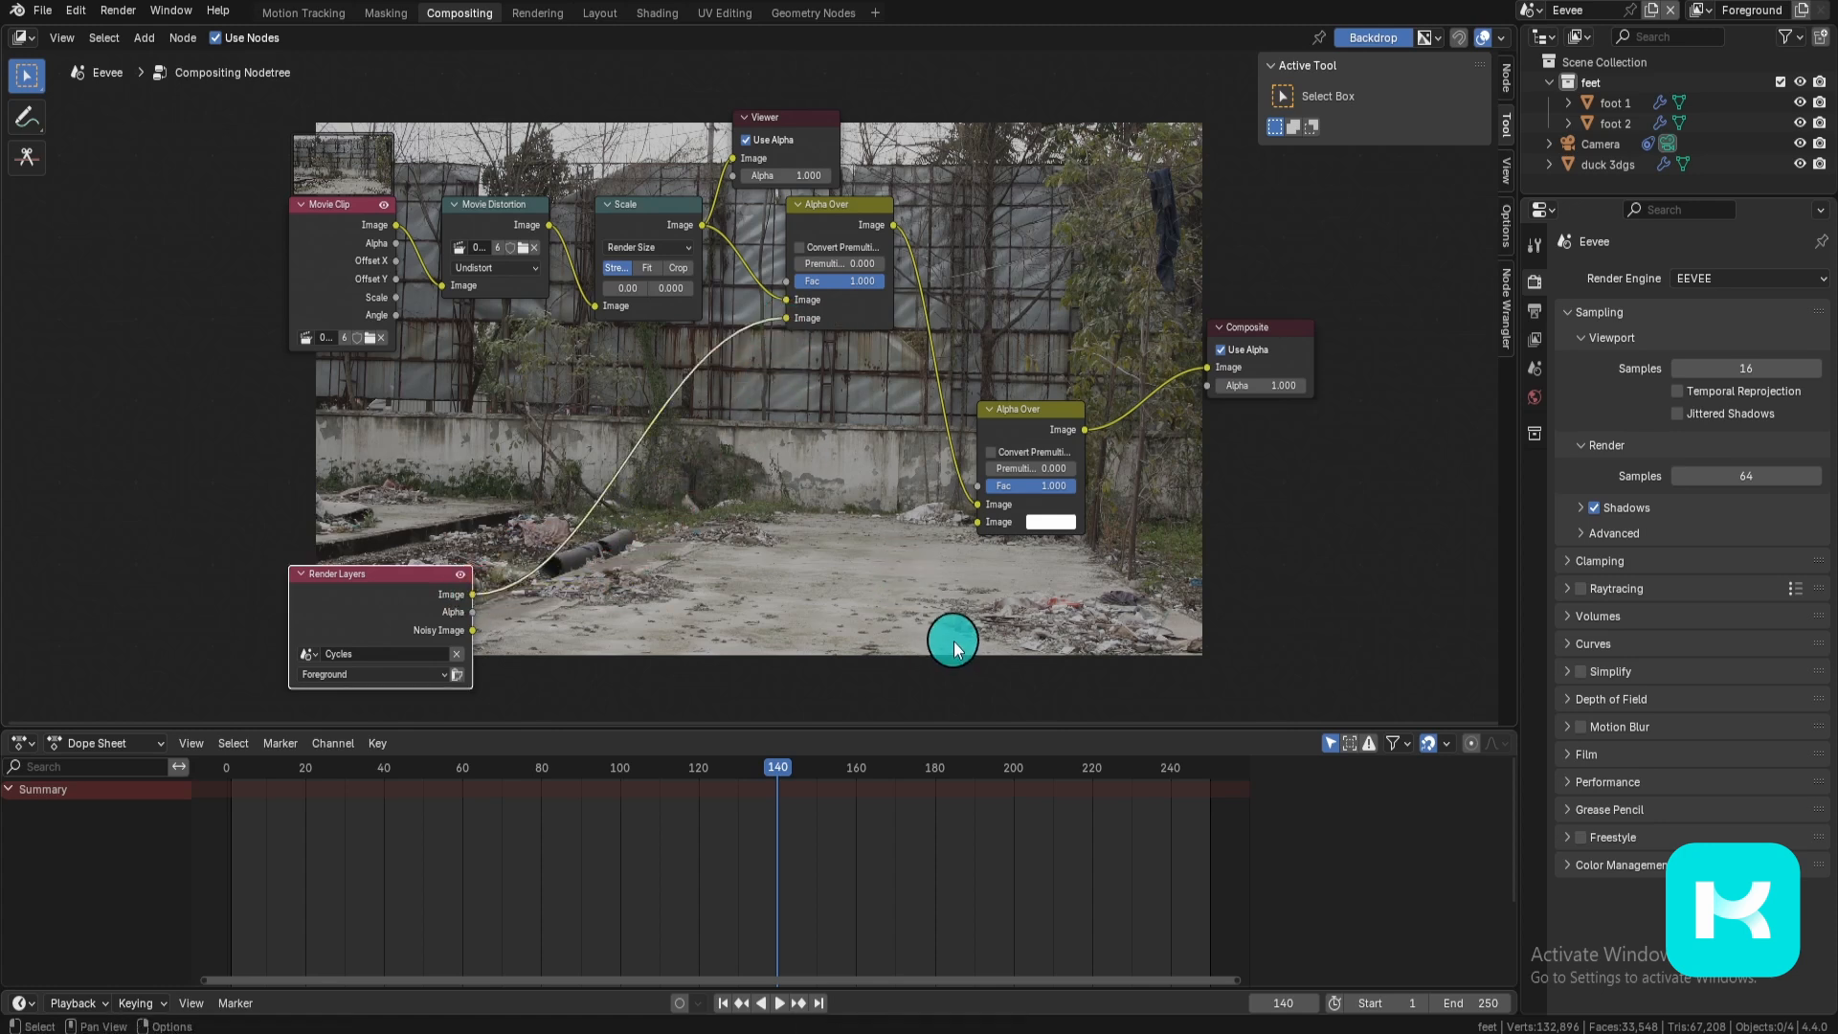
{"action": "left_click", "coordinate": [845, 222], "text": "ctrl+shift"}
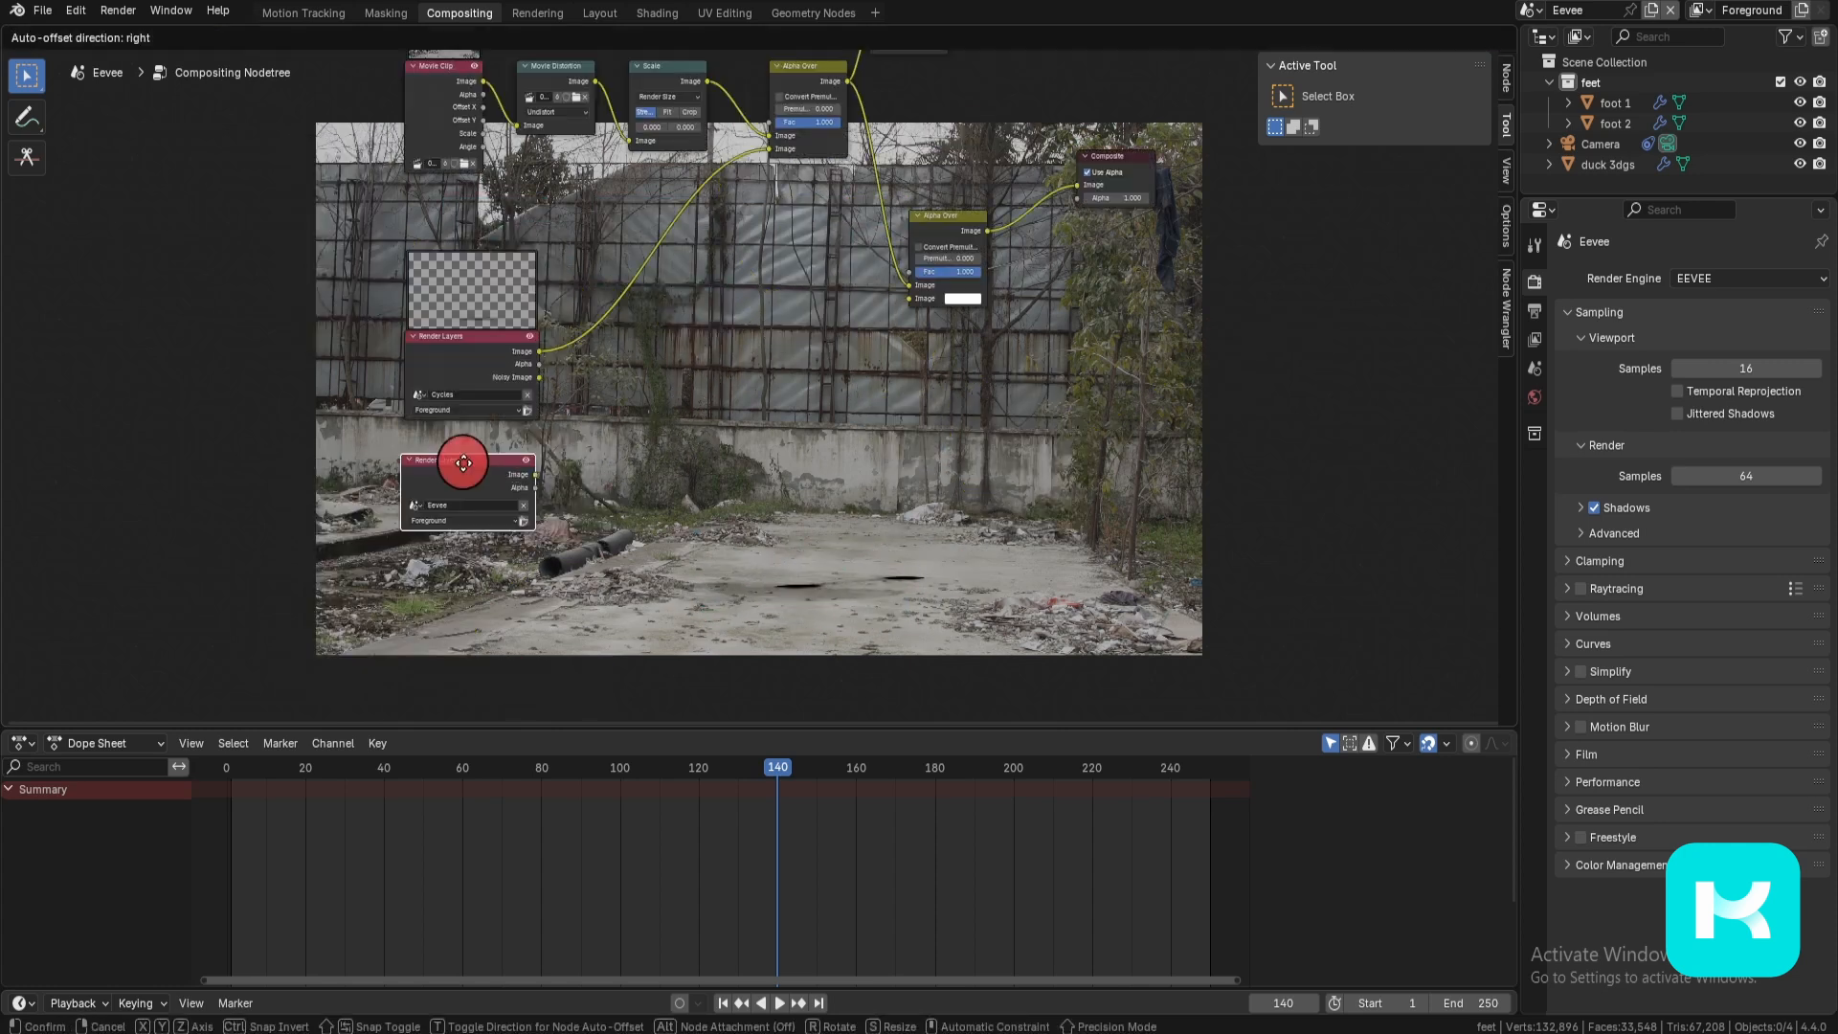
Step: Place the Eevee Render Layers node below the Cycles one, then preview it and the first Alpha Over node in the Viewer
{"action": "left_click_drag", "start_coordinate": [460, 472], "coordinate": [459, 501]}
{"action": "left_click", "coordinate": [522, 521], "text": "ctrl+shift"}
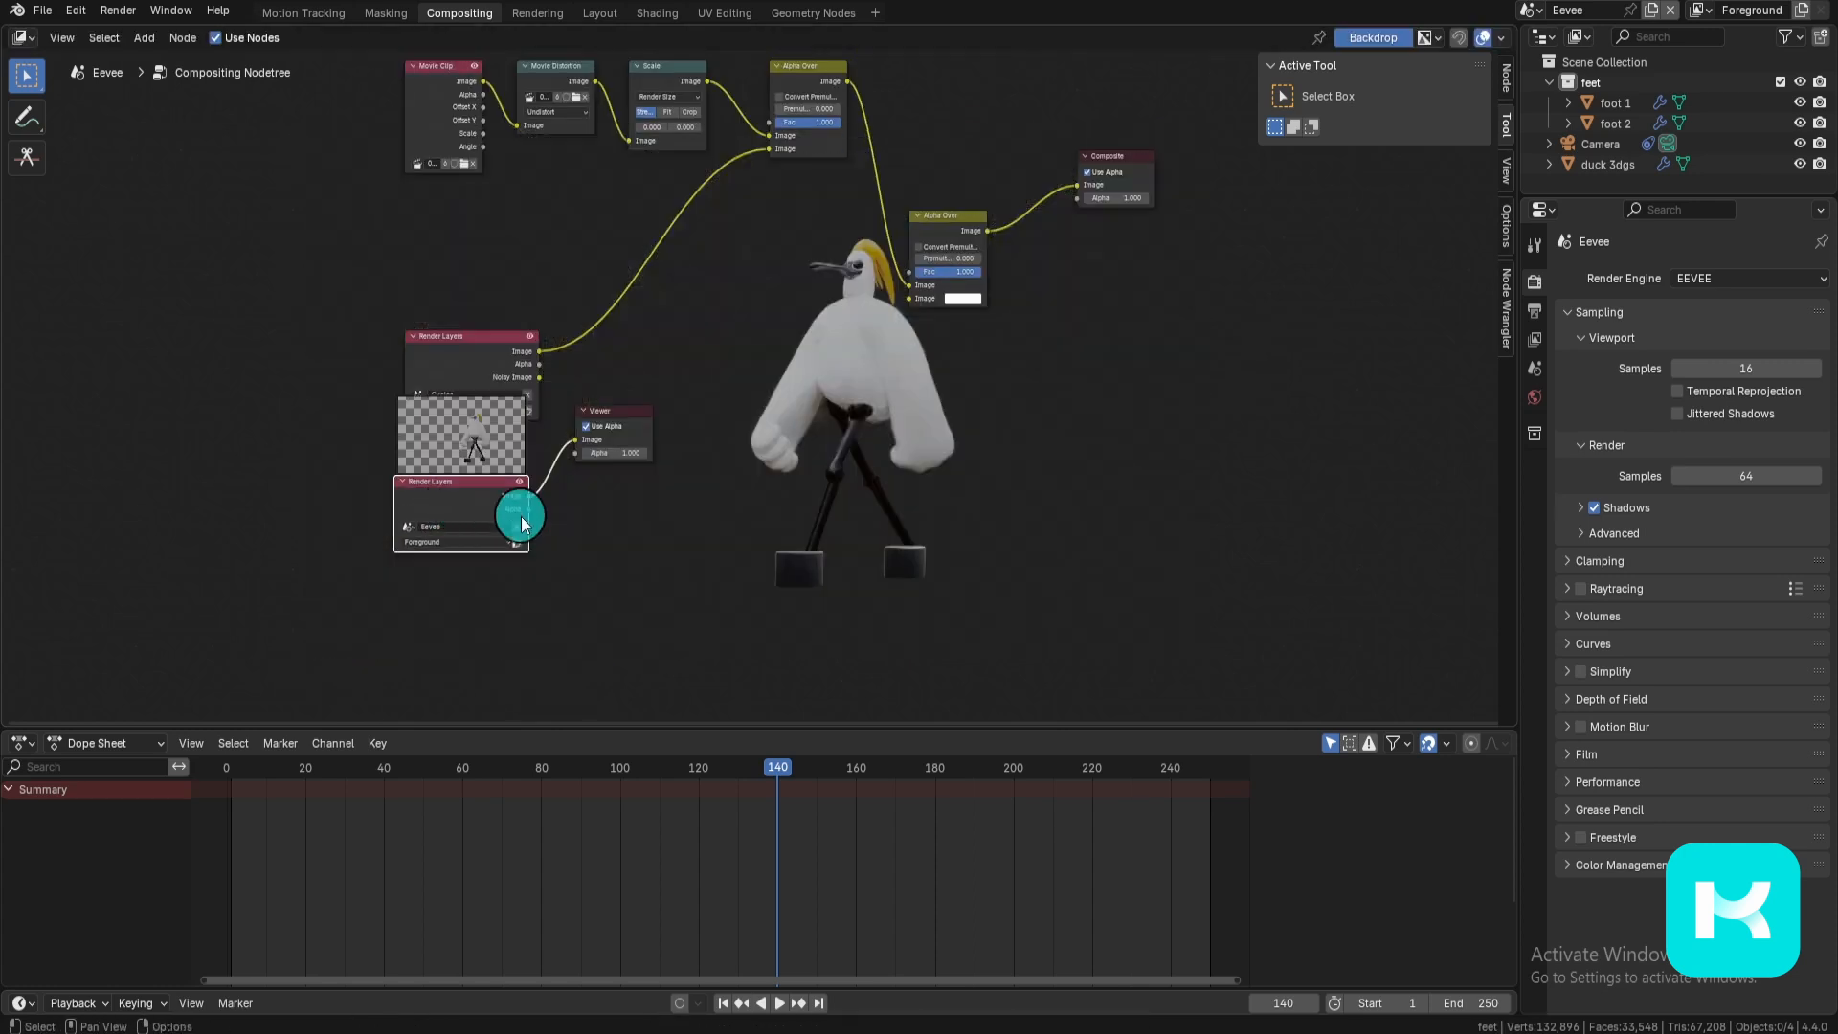
{"action": "middle_click_drag", "start_coordinate": [791, 493], "coordinate": [793, 568]}
{"action": "left_click", "coordinate": [825, 161], "text": "ctrl+shift"}
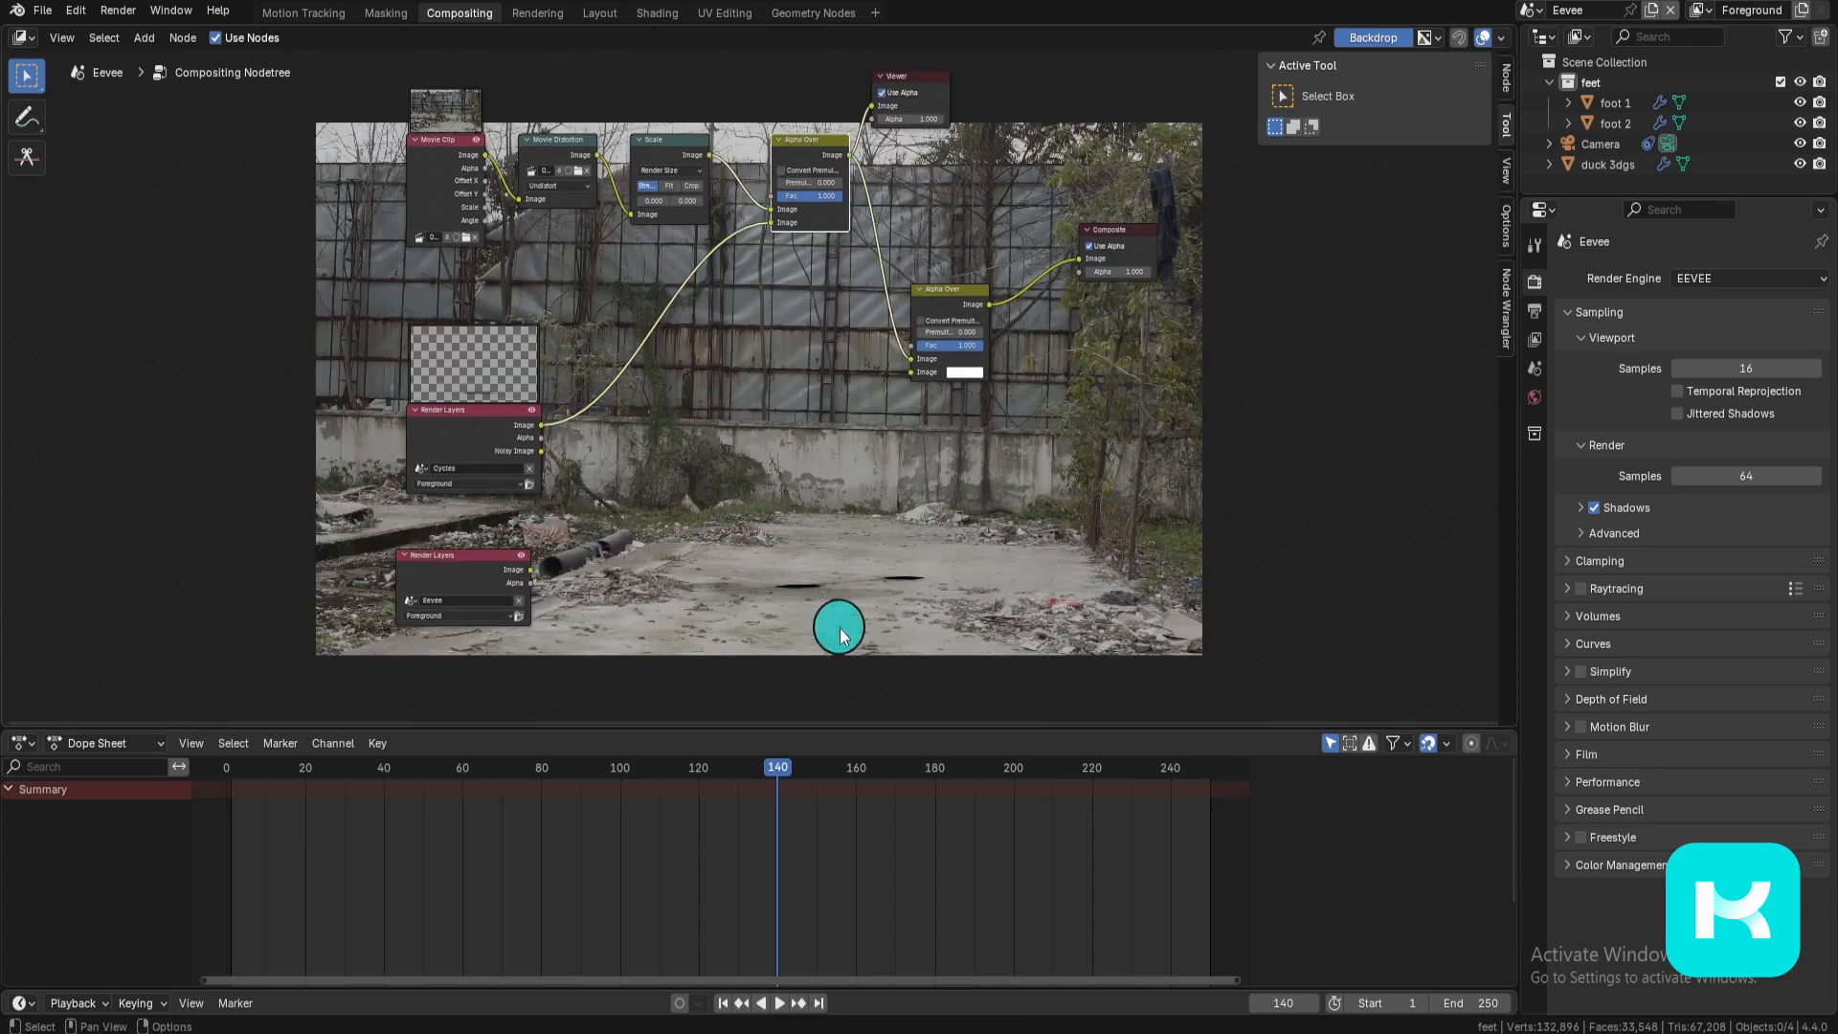
Step: Link the Eevee Render Layers image to the second Alpha Over node's second image input and preview the combined result
{"action": "left_click_drag", "start_coordinate": [937, 297], "coordinate": [919, 370]}
{"action": "right_click", "coordinate": [919, 369]}
{"action": "left_click_drag", "start_coordinate": [529, 572], "coordinate": [858, 621]}
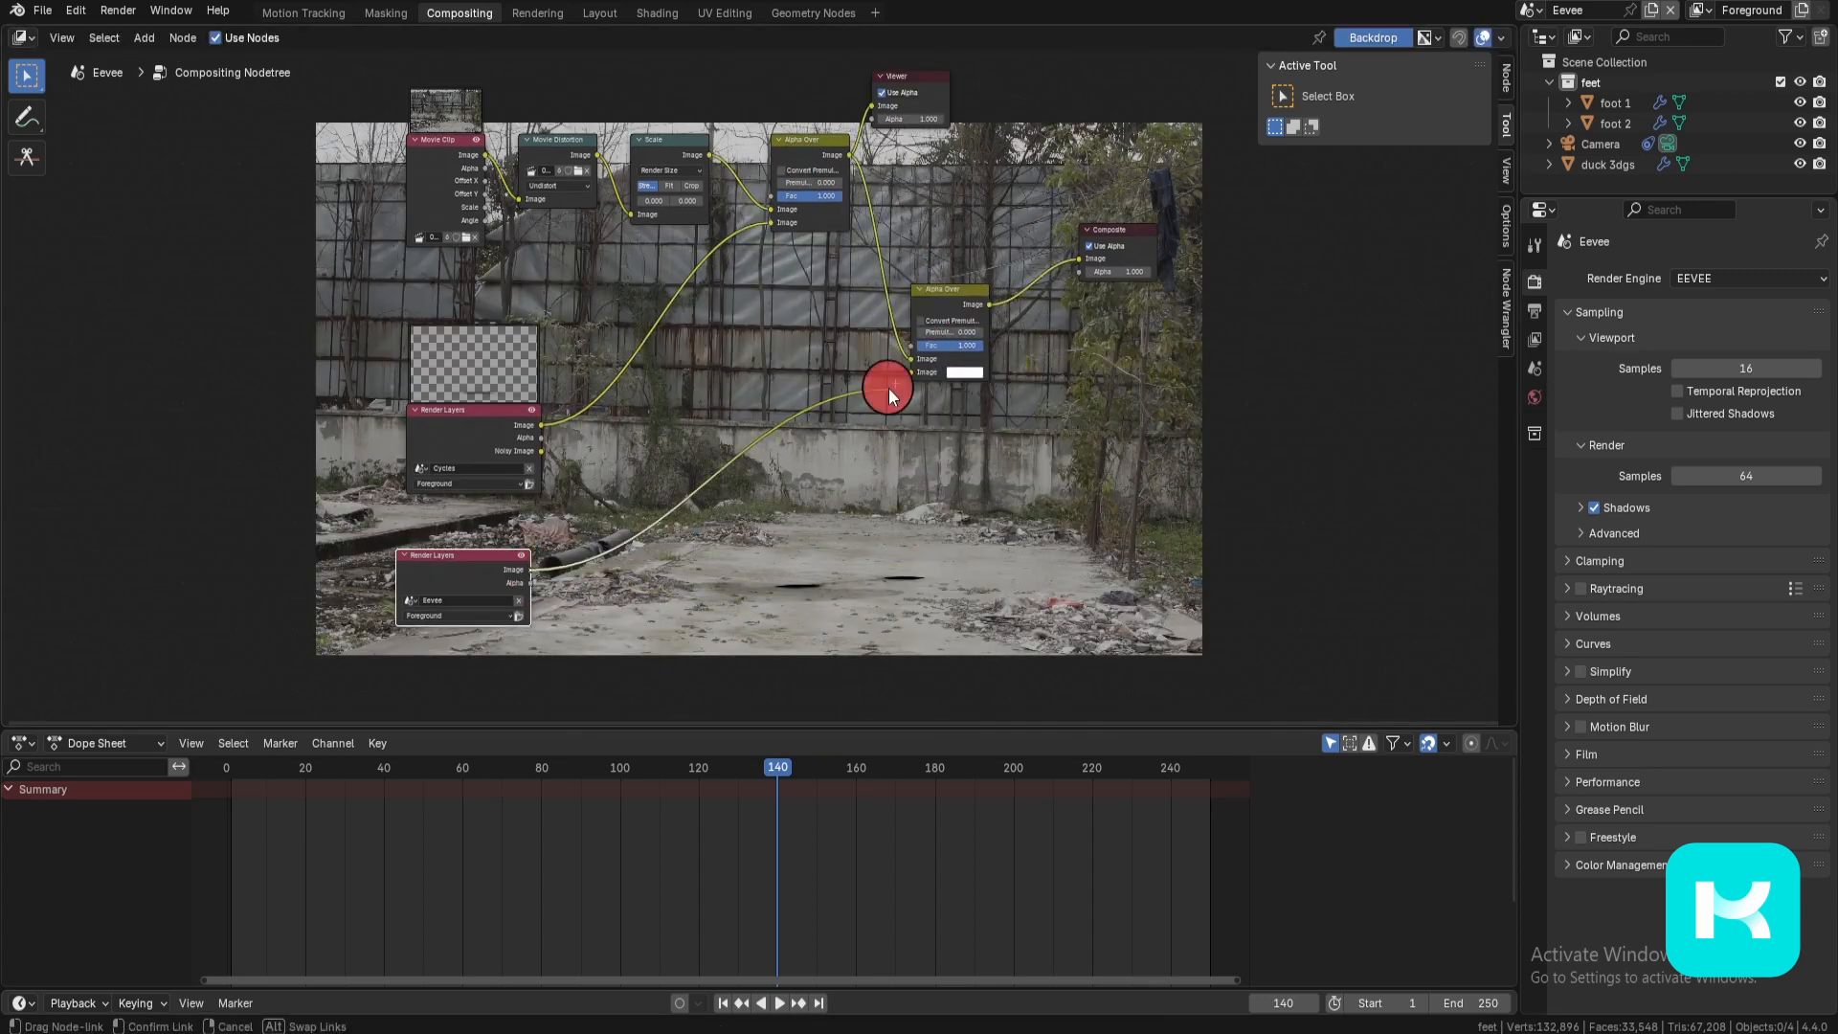
{"action": "left_click_drag", "start_coordinate": [889, 387], "coordinate": [897, 383]}
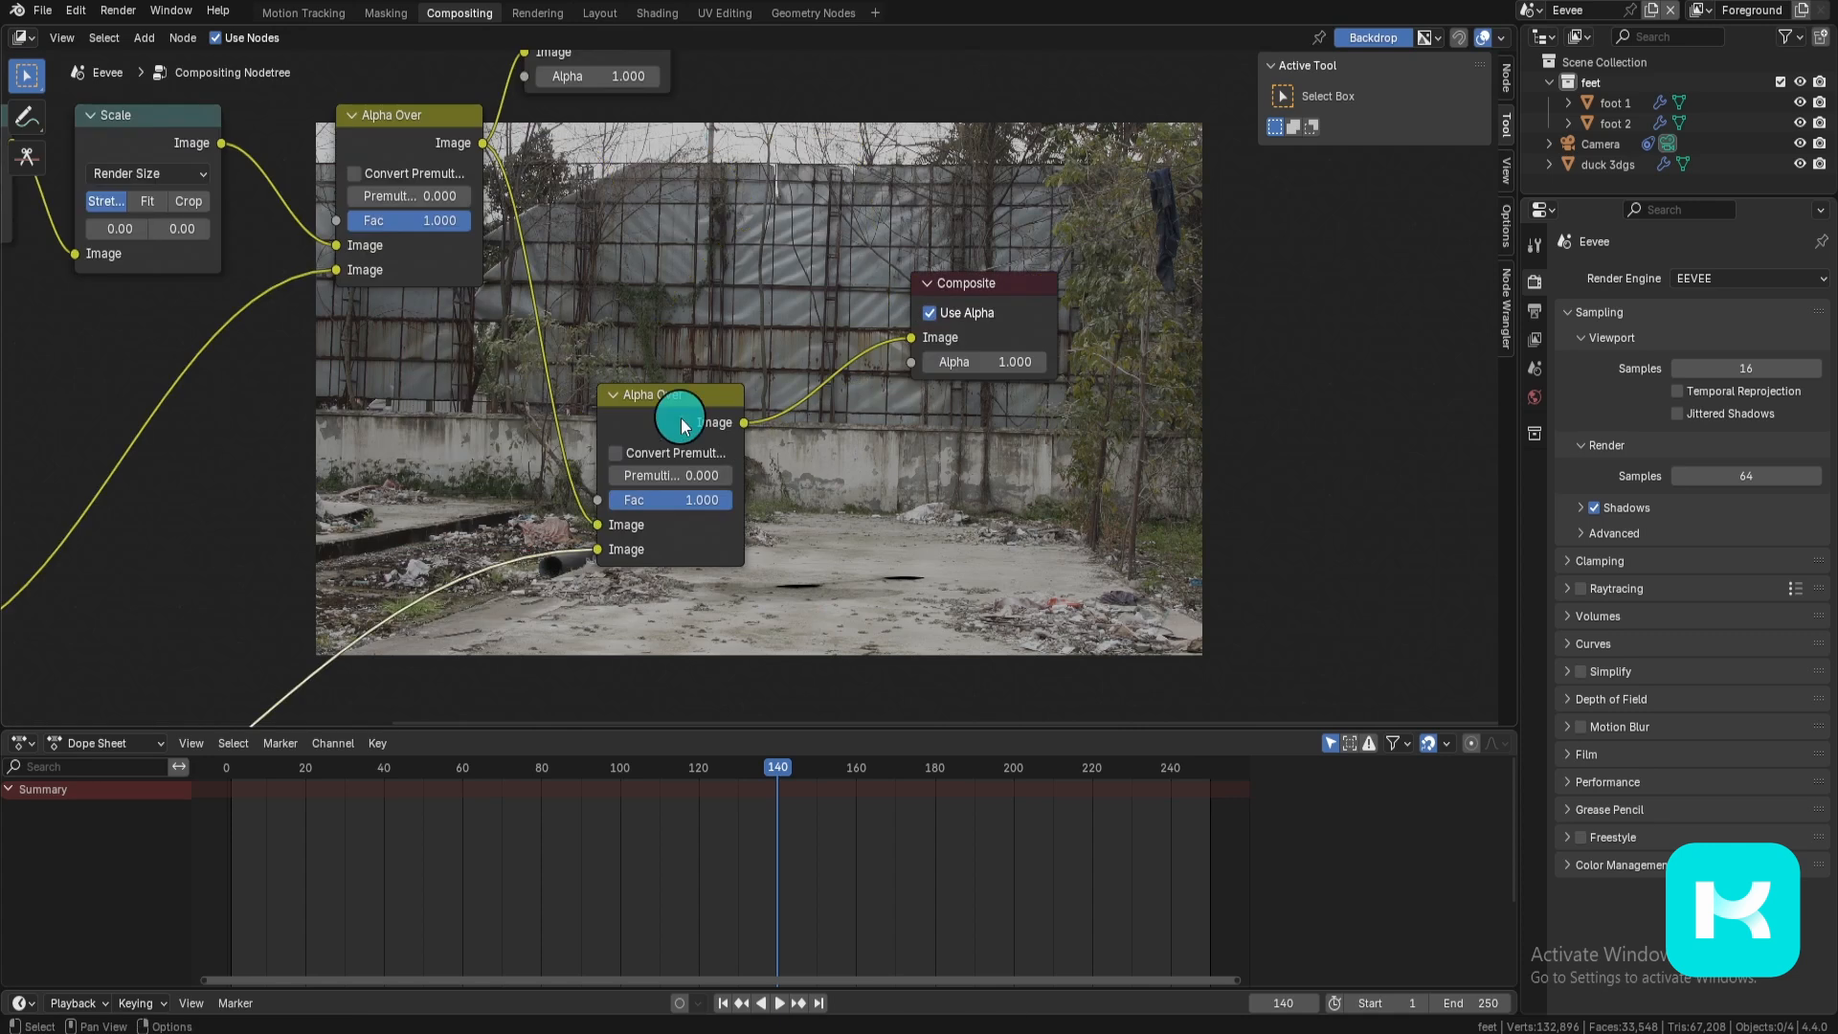
{"action": "left_click", "coordinate": [682, 423], "text": "ctrl+shift"}
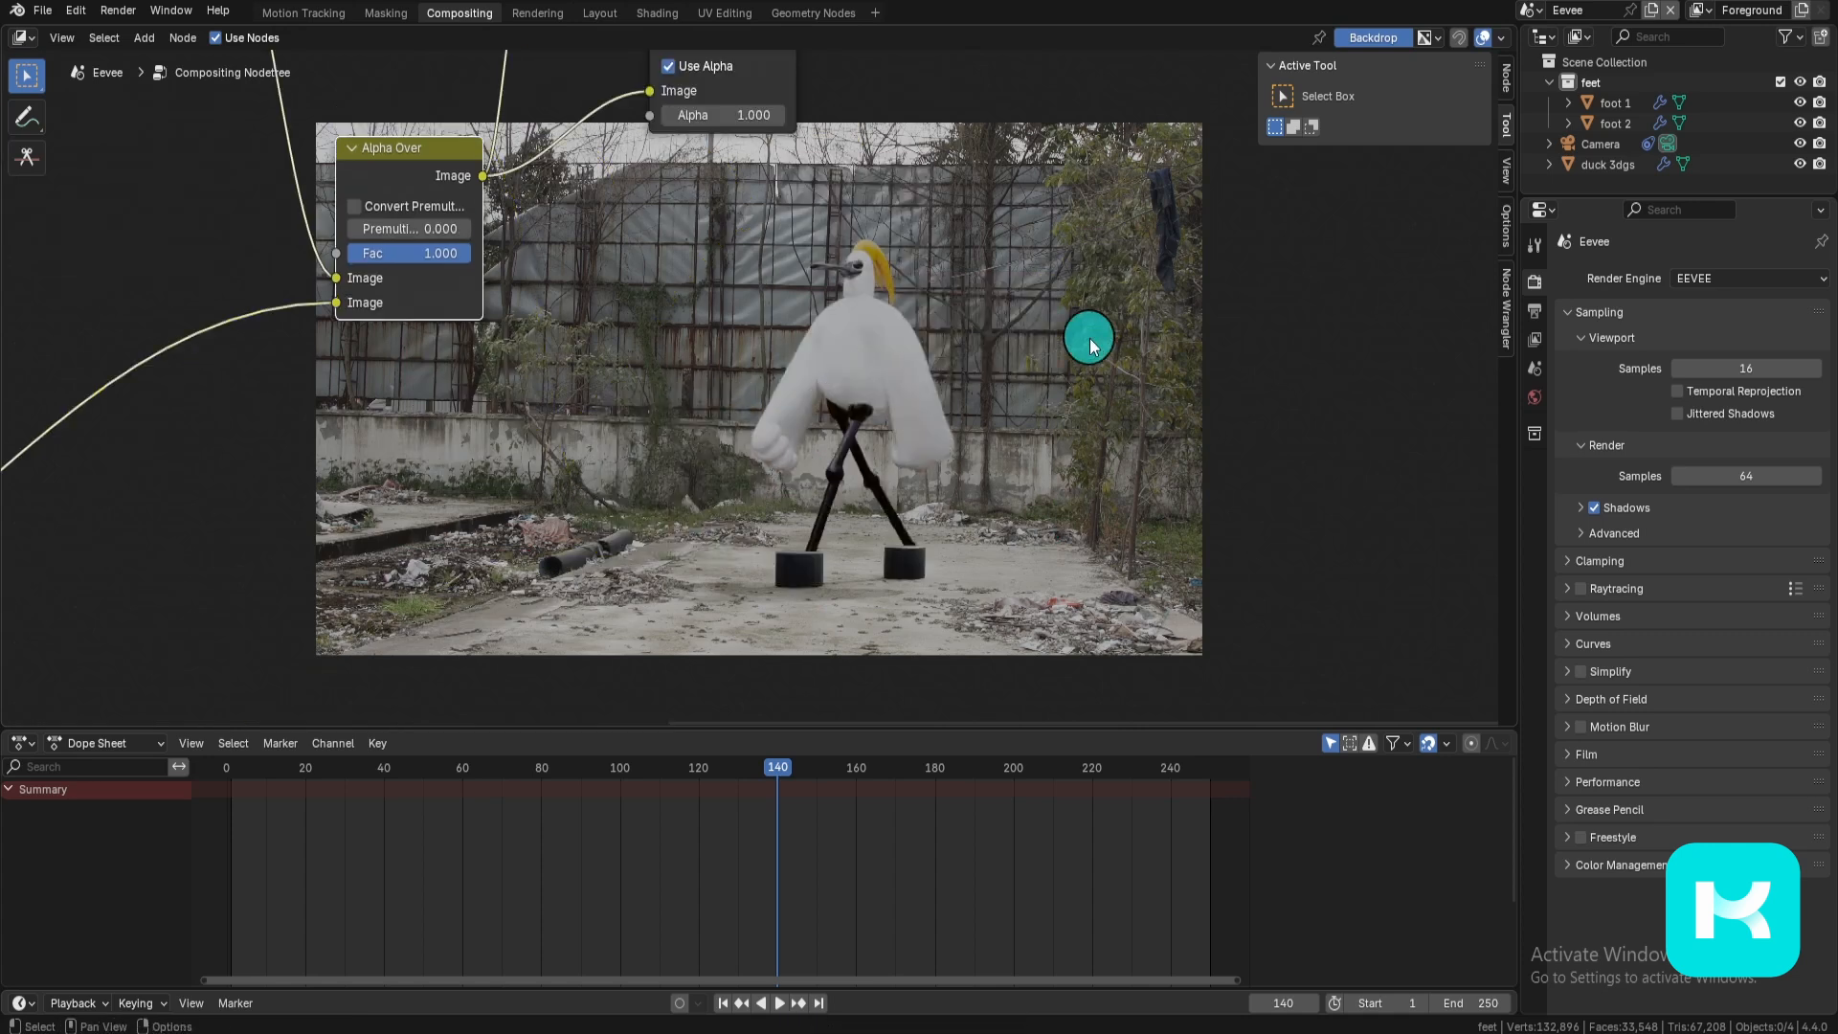
{"action": "scroll", "coordinate": [1006, 411], "scroll_direction": "down", "scroll_amount": 4}
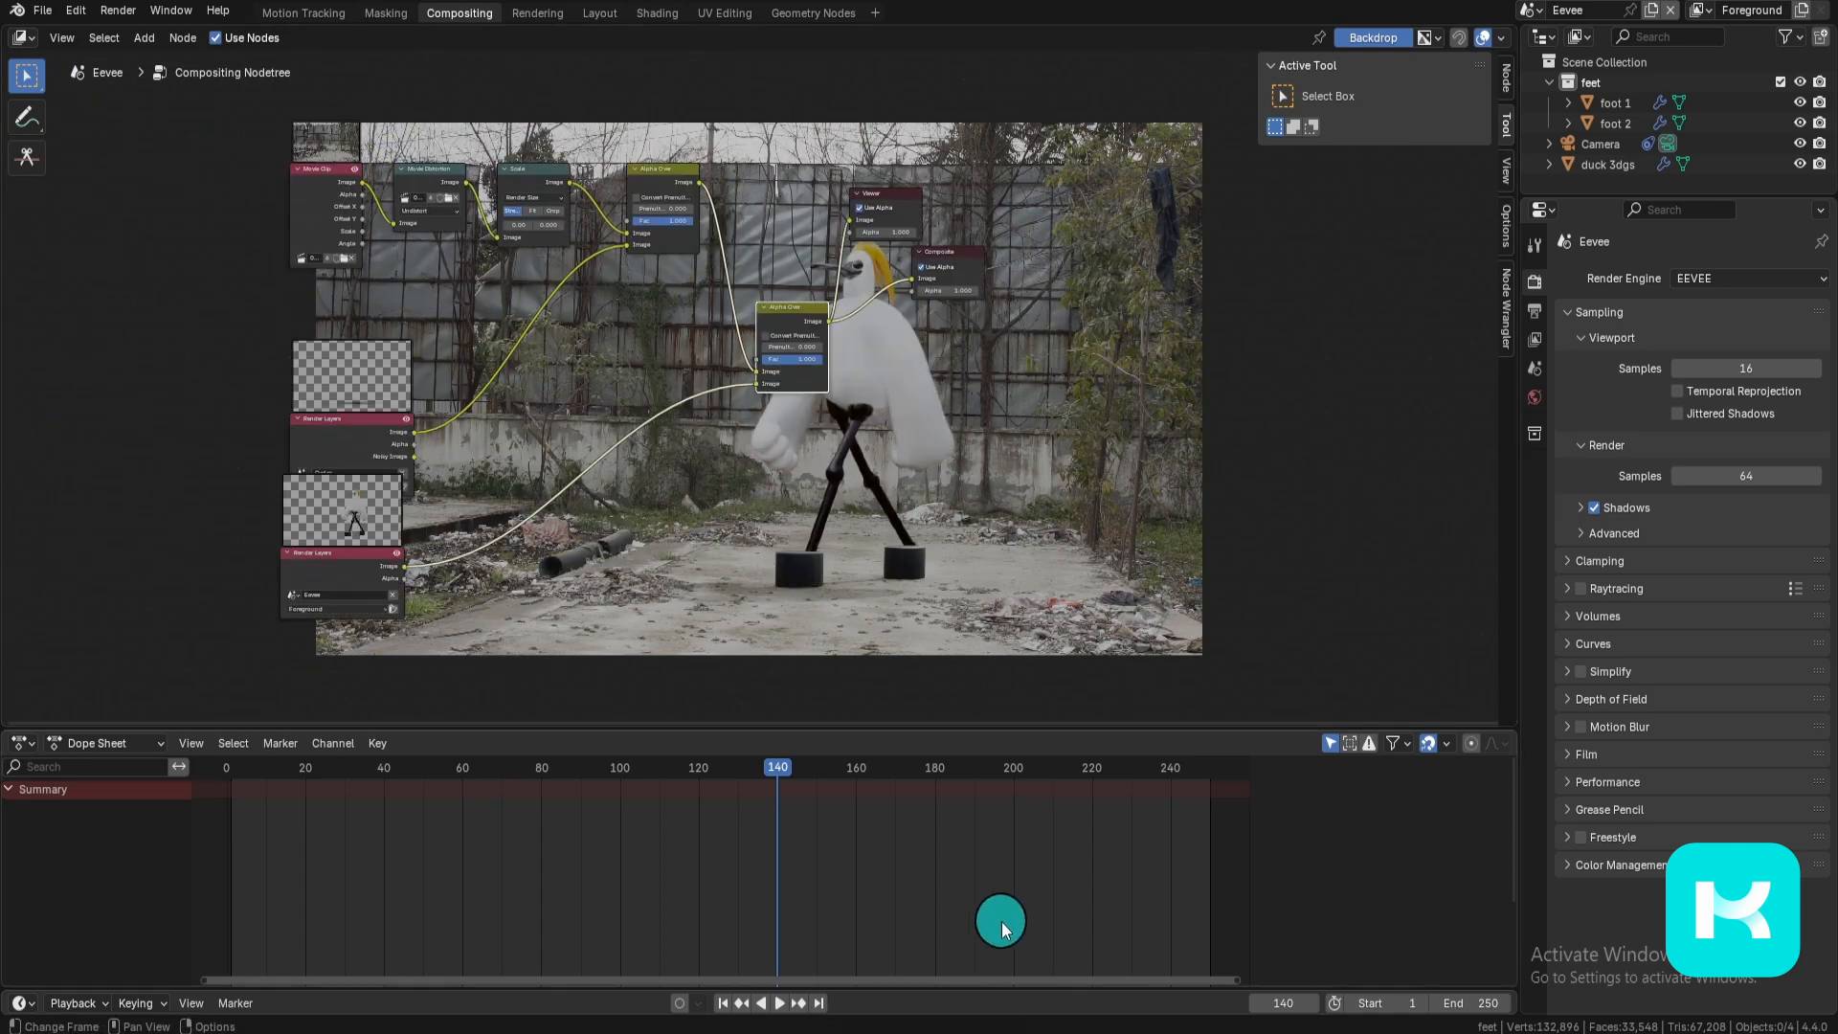
Step: Enlarge the Dope Sheet area, turn it into an Image Editor, and display the Viewer Node image fitted to the area
{"action": "left_click_drag", "start_coordinate": [1018, 730], "coordinate": [1013, 510]}
{"action": "left_click", "coordinate": [21, 511]}
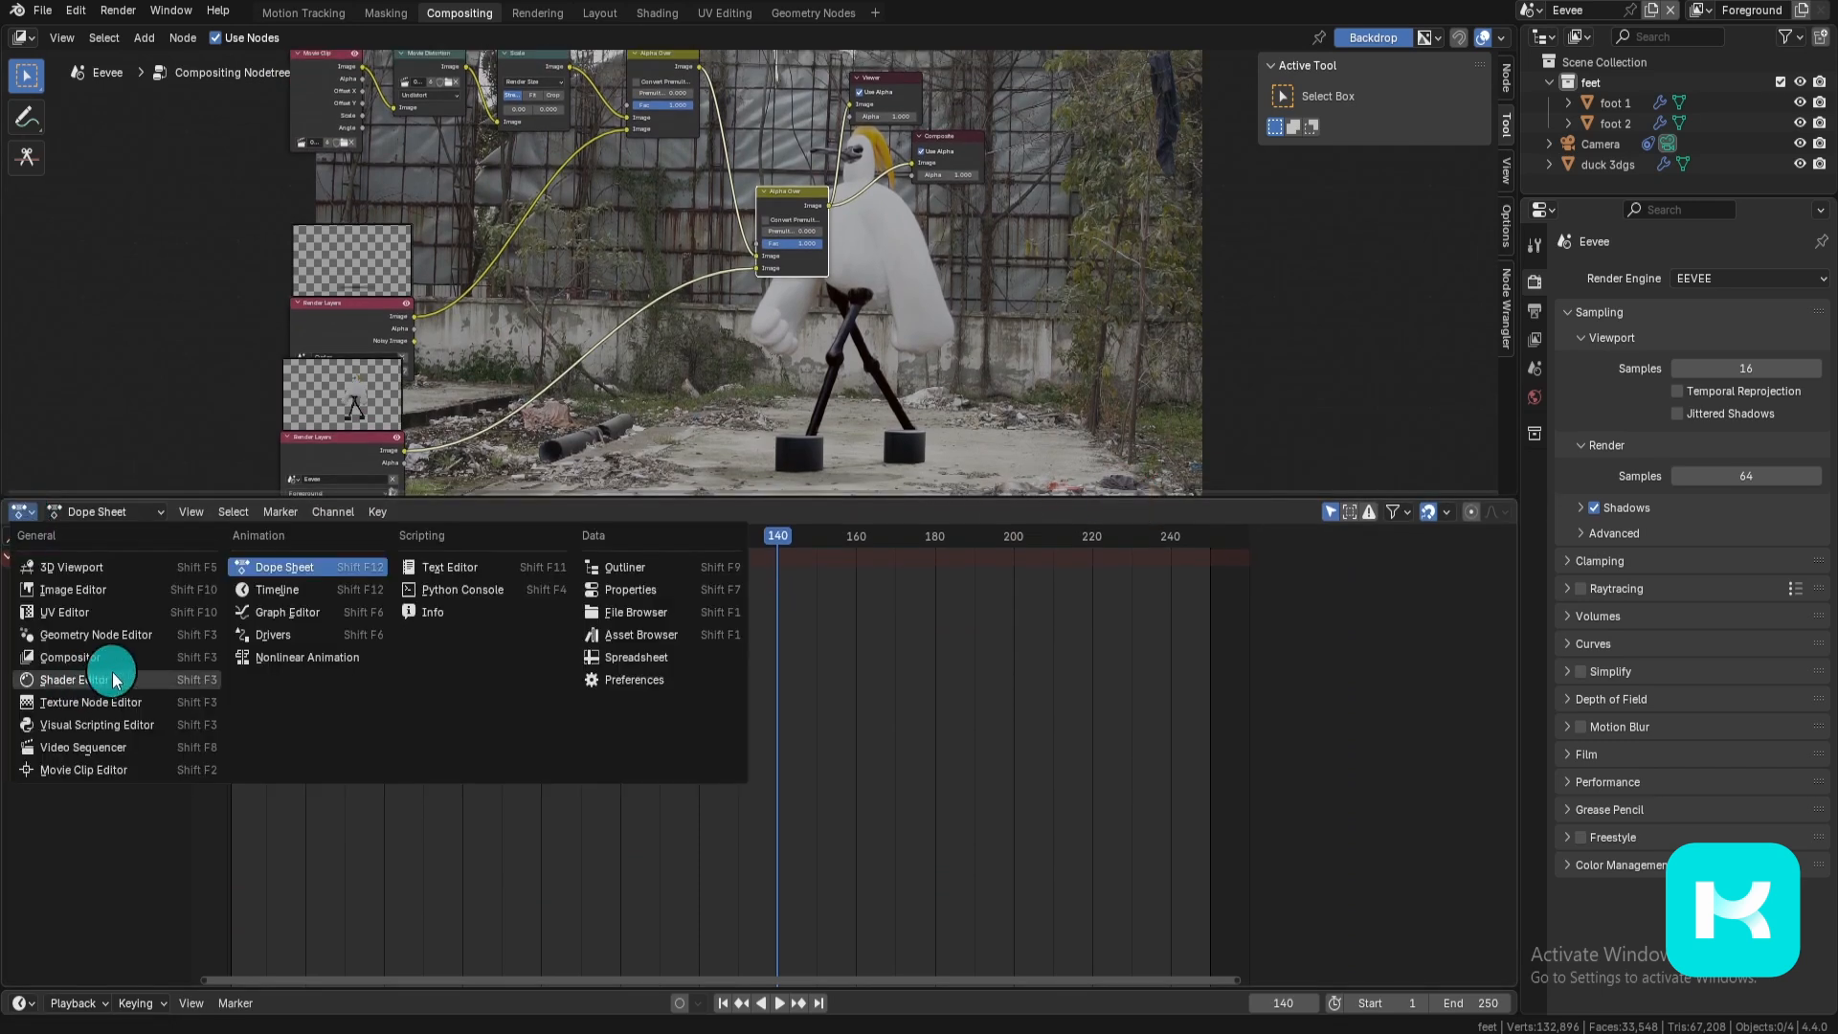
{"action": "left_click", "coordinate": [73, 589]}
{"action": "left_click", "coordinate": [682, 512]}
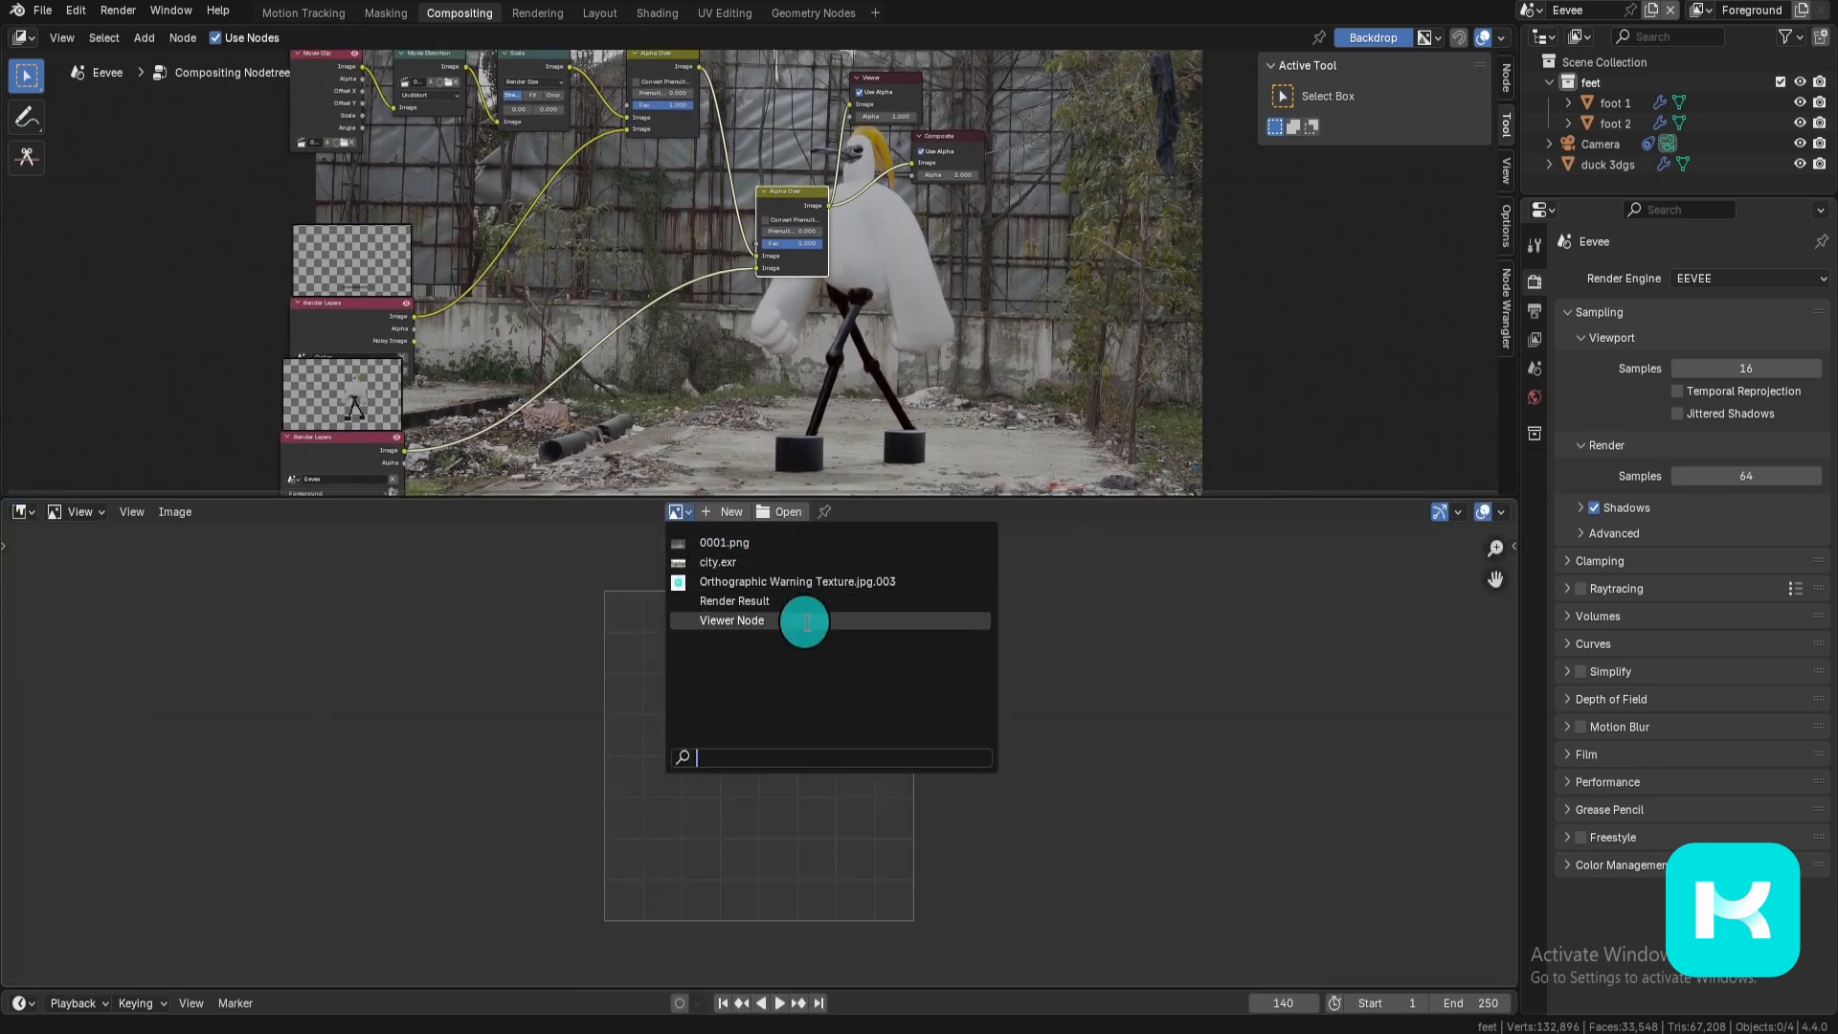
{"action": "left_click", "coordinate": [732, 620]}
{"action": "key", "text": "Home"}
Step: Compare the Cycles render, the Eevee render and both Alpha Over results in the Viewer, ending on the second Alpha Over
{"action": "left_click", "coordinate": [384, 309], "text": "ctrl+shift"}
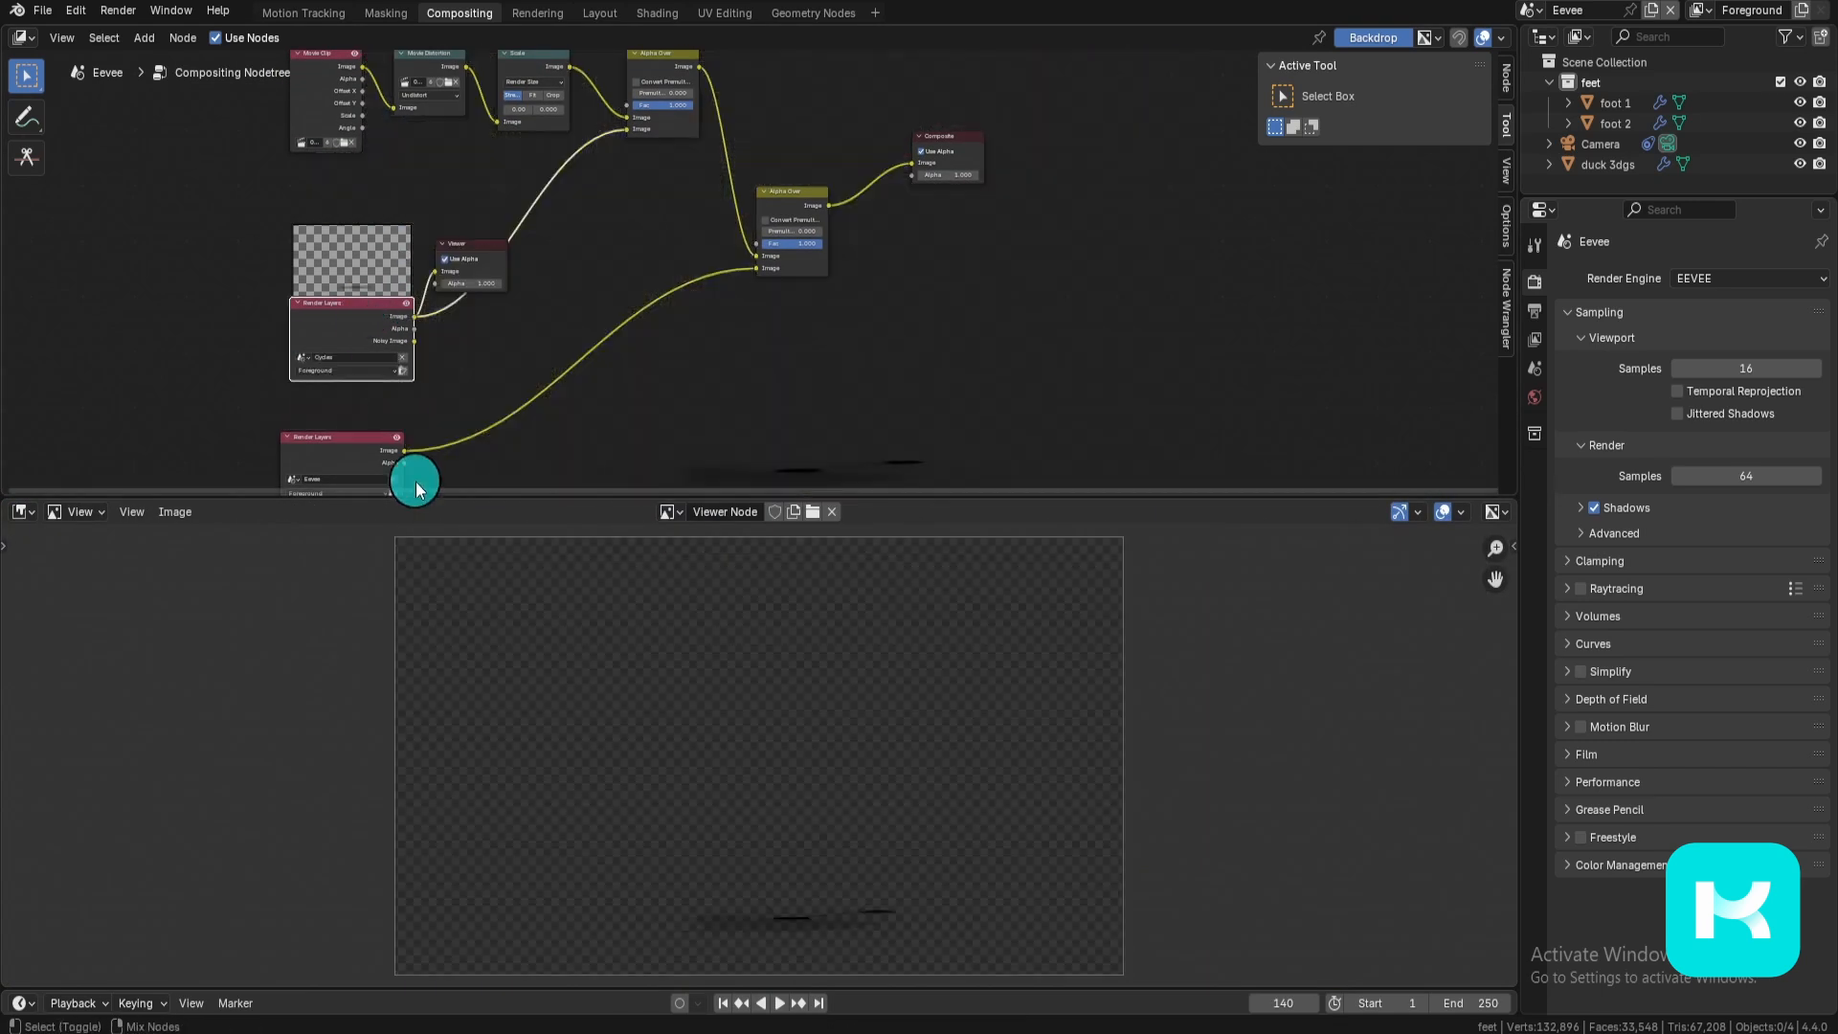
{"action": "left_click", "coordinate": [342, 455], "text": "ctrl+shift"}
{"action": "left_click", "coordinate": [794, 190], "text": "ctrl+shift"}
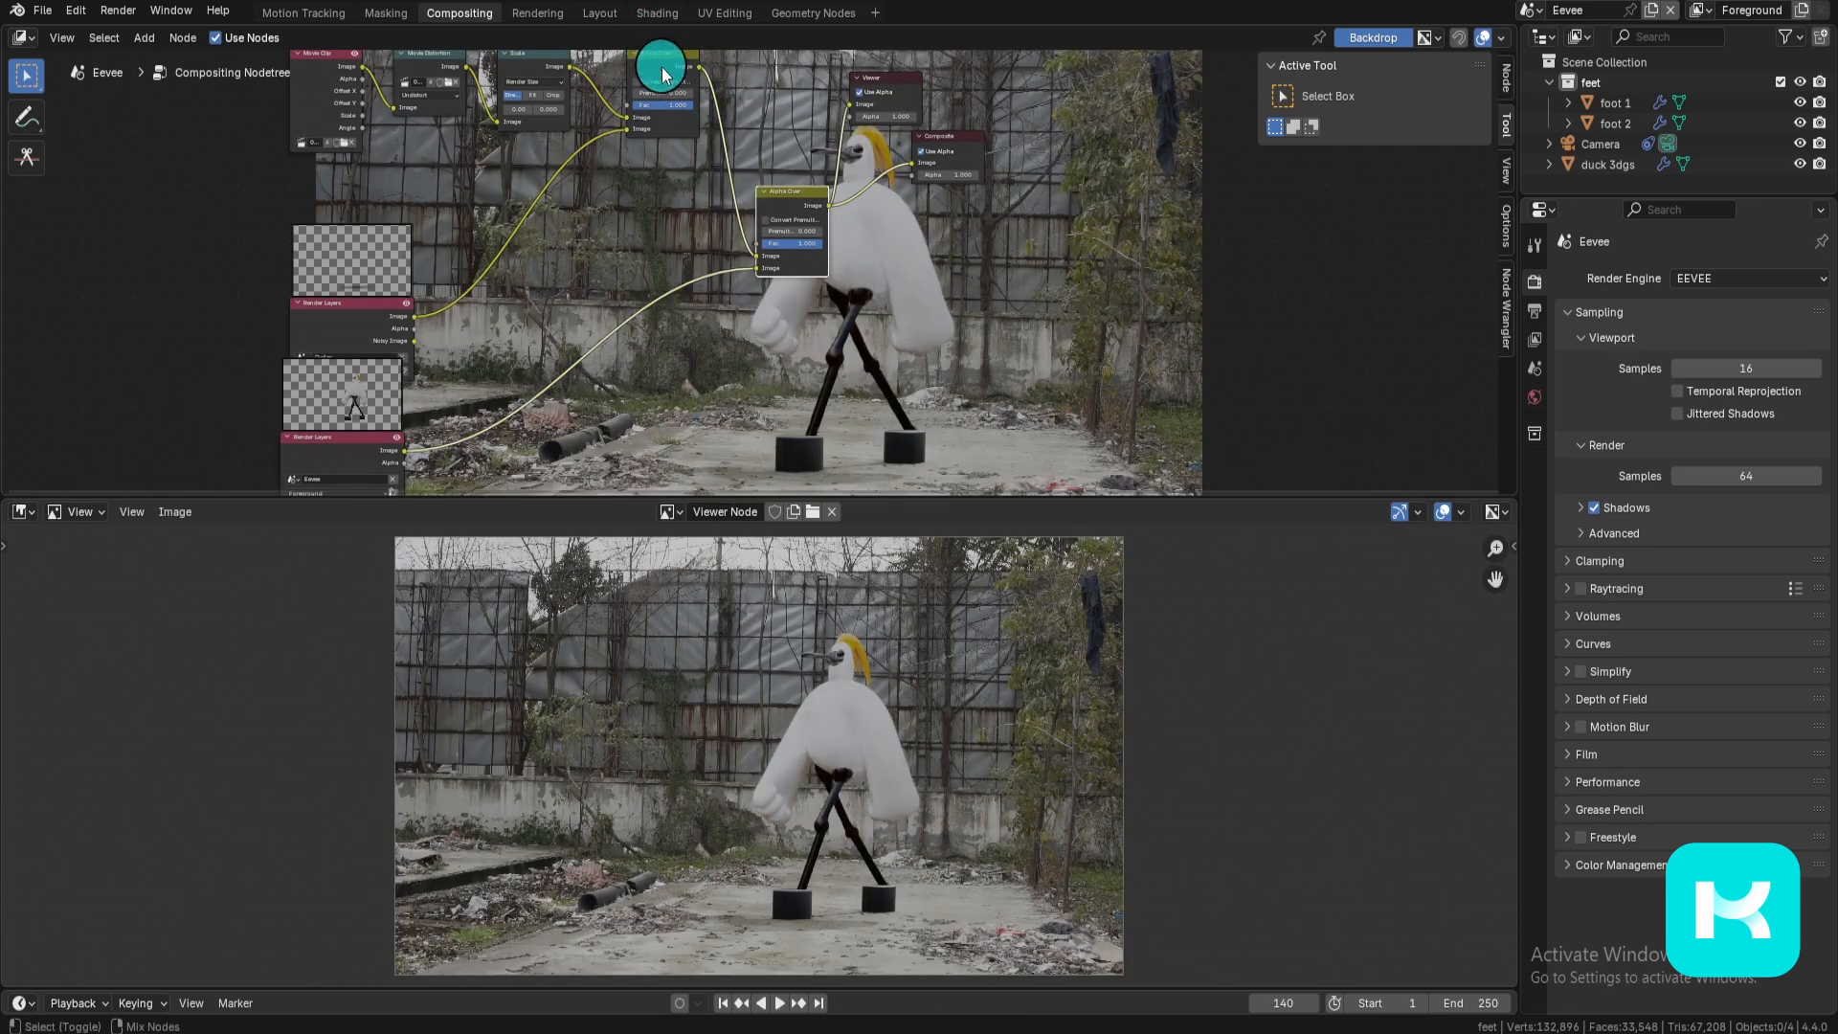
{"action": "left_click", "coordinate": [657, 60], "text": "ctrl+shift"}
{"action": "left_click", "coordinate": [802, 196], "text": "ctrl+shift"}
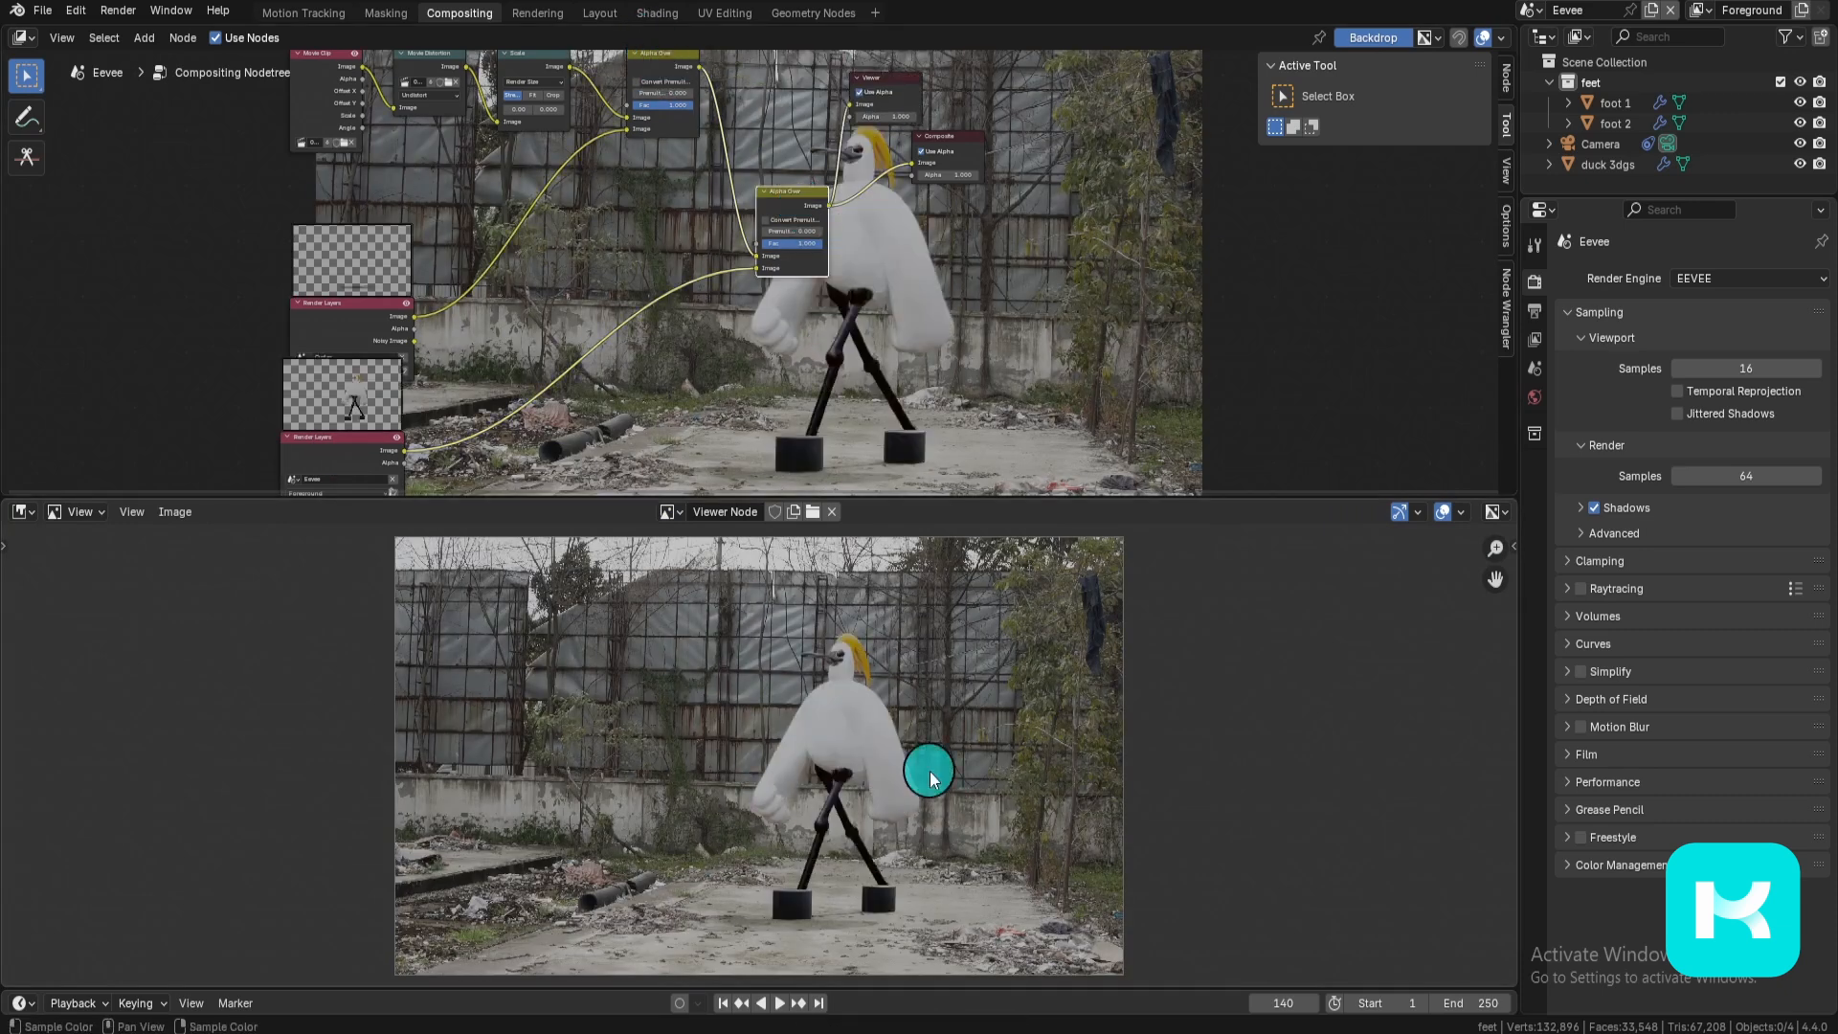
Step: Examine how the duck and its shadows sit on the footage in the maximized Viewer image, and return to the compositing layout
{"action": "key", "text": "ctrl+space"}
{"action": "scroll", "coordinate": [1100, 739], "scroll_direction": "up", "scroll_amount": 6}
{"action": "middle_click_drag", "start_coordinate": [1100, 738], "coordinate": [1307, 627]}
{"action": "scroll", "coordinate": [1307, 627], "scroll_direction": "down", "scroll_amount": 2}
{"action": "scroll", "coordinate": [1307, 624], "scroll_direction": "up", "scroll_amount": 1}
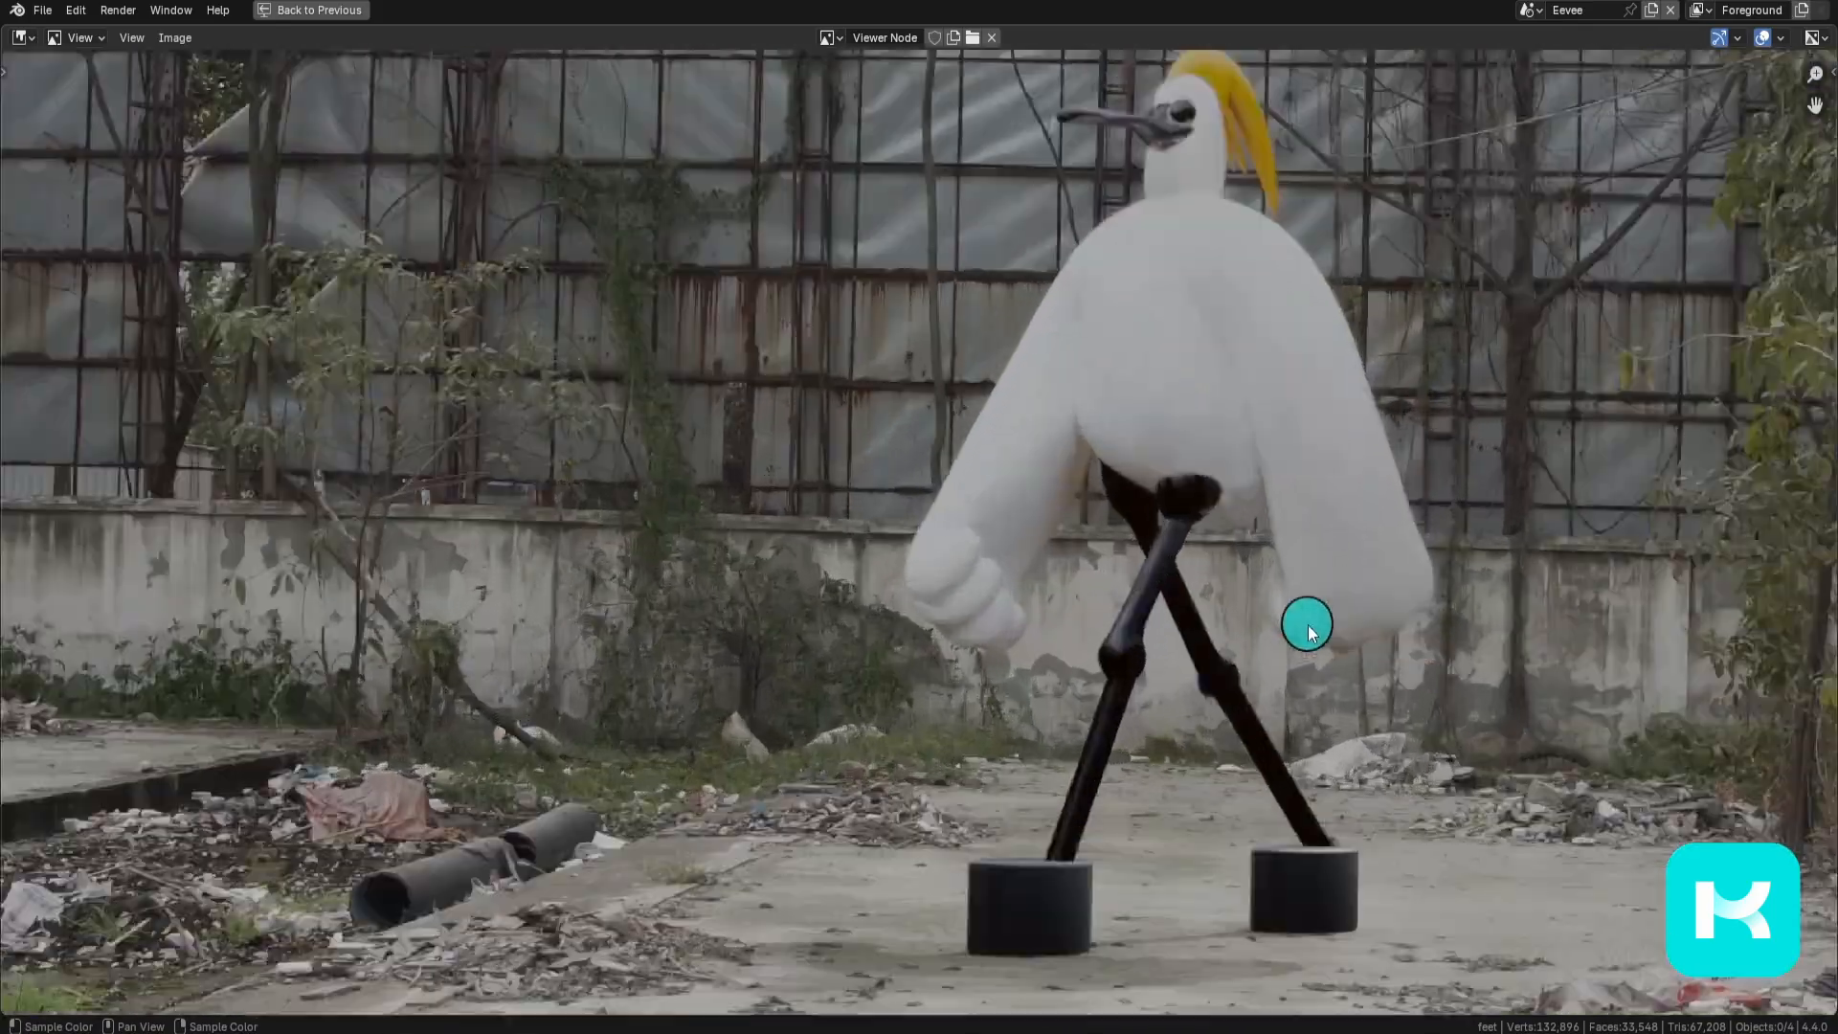
{"action": "key", "text": "ctrl+space"}
{"action": "middle_click_drag", "start_coordinate": [972, 796], "coordinate": [968, 784]}
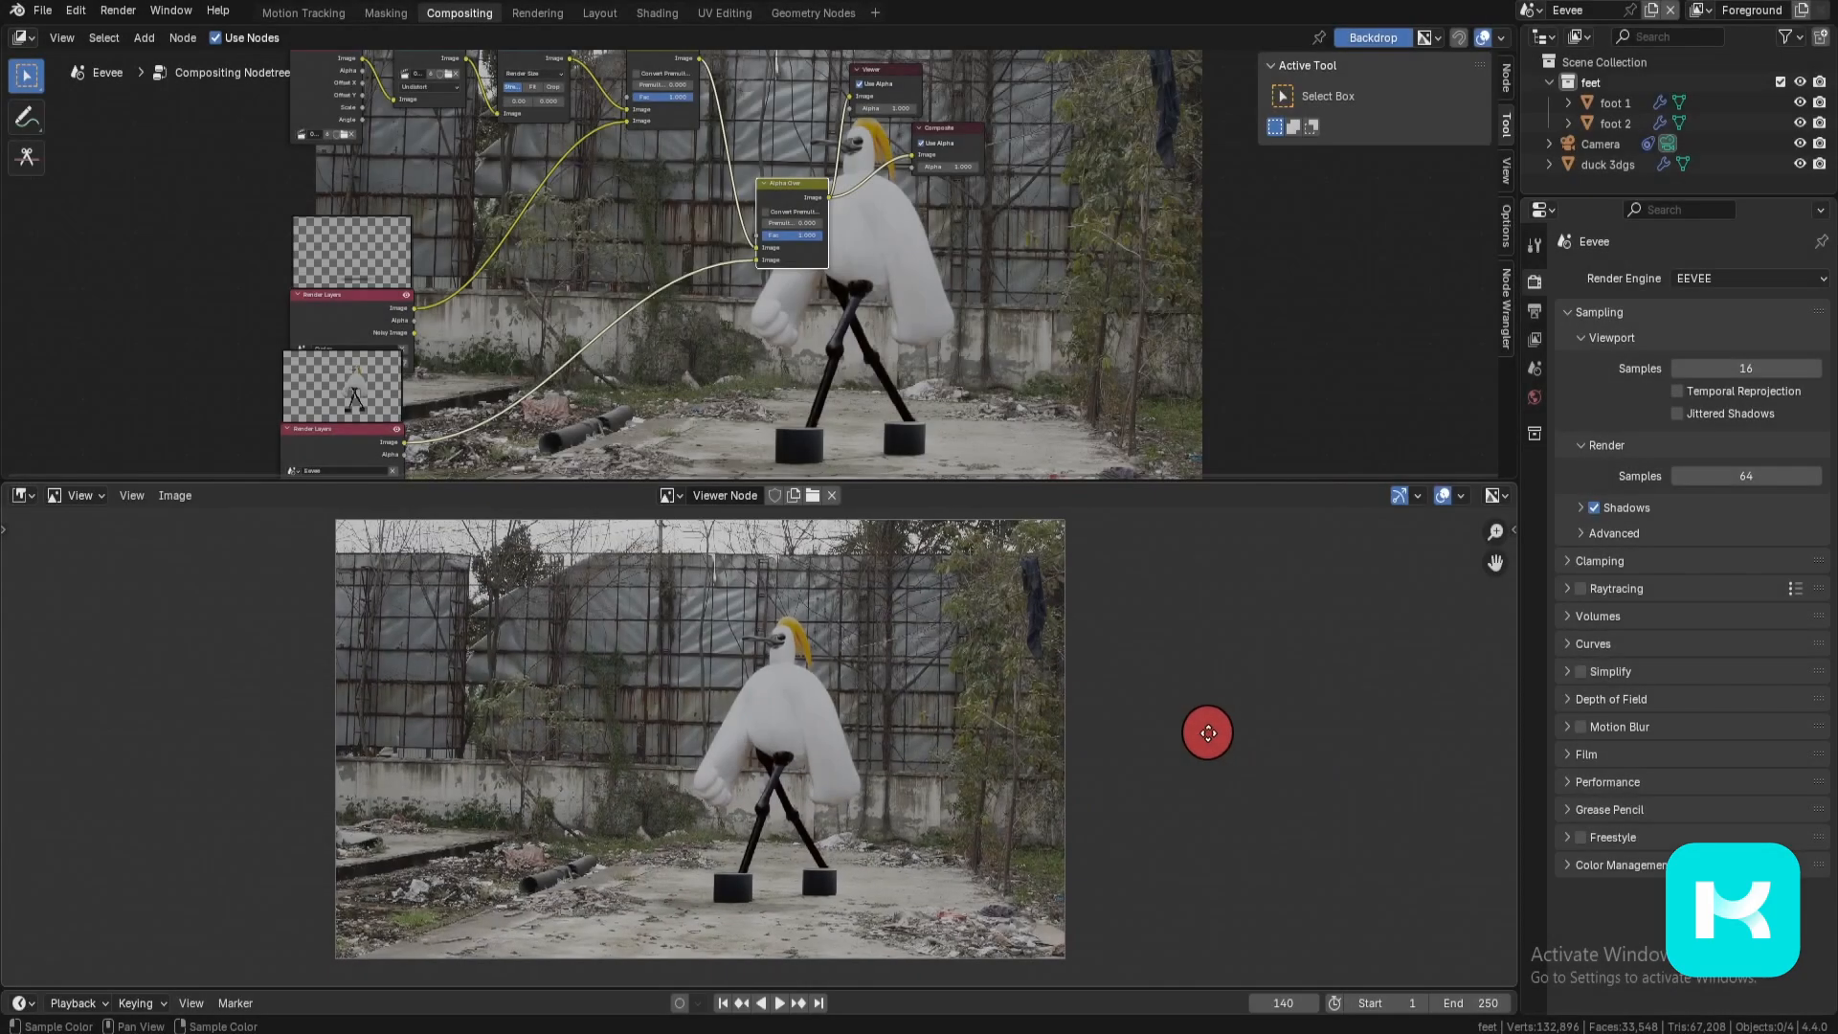
{"action": "middle_click_drag", "start_coordinate": [1207, 731], "coordinate": [1216, 730]}
{"action": "scroll", "coordinate": [1126, 343], "scroll_direction": "down", "scroll_amount": 4}
{"action": "middle_click_drag", "start_coordinate": [1000, 359], "coordinate": [1016, 363]}
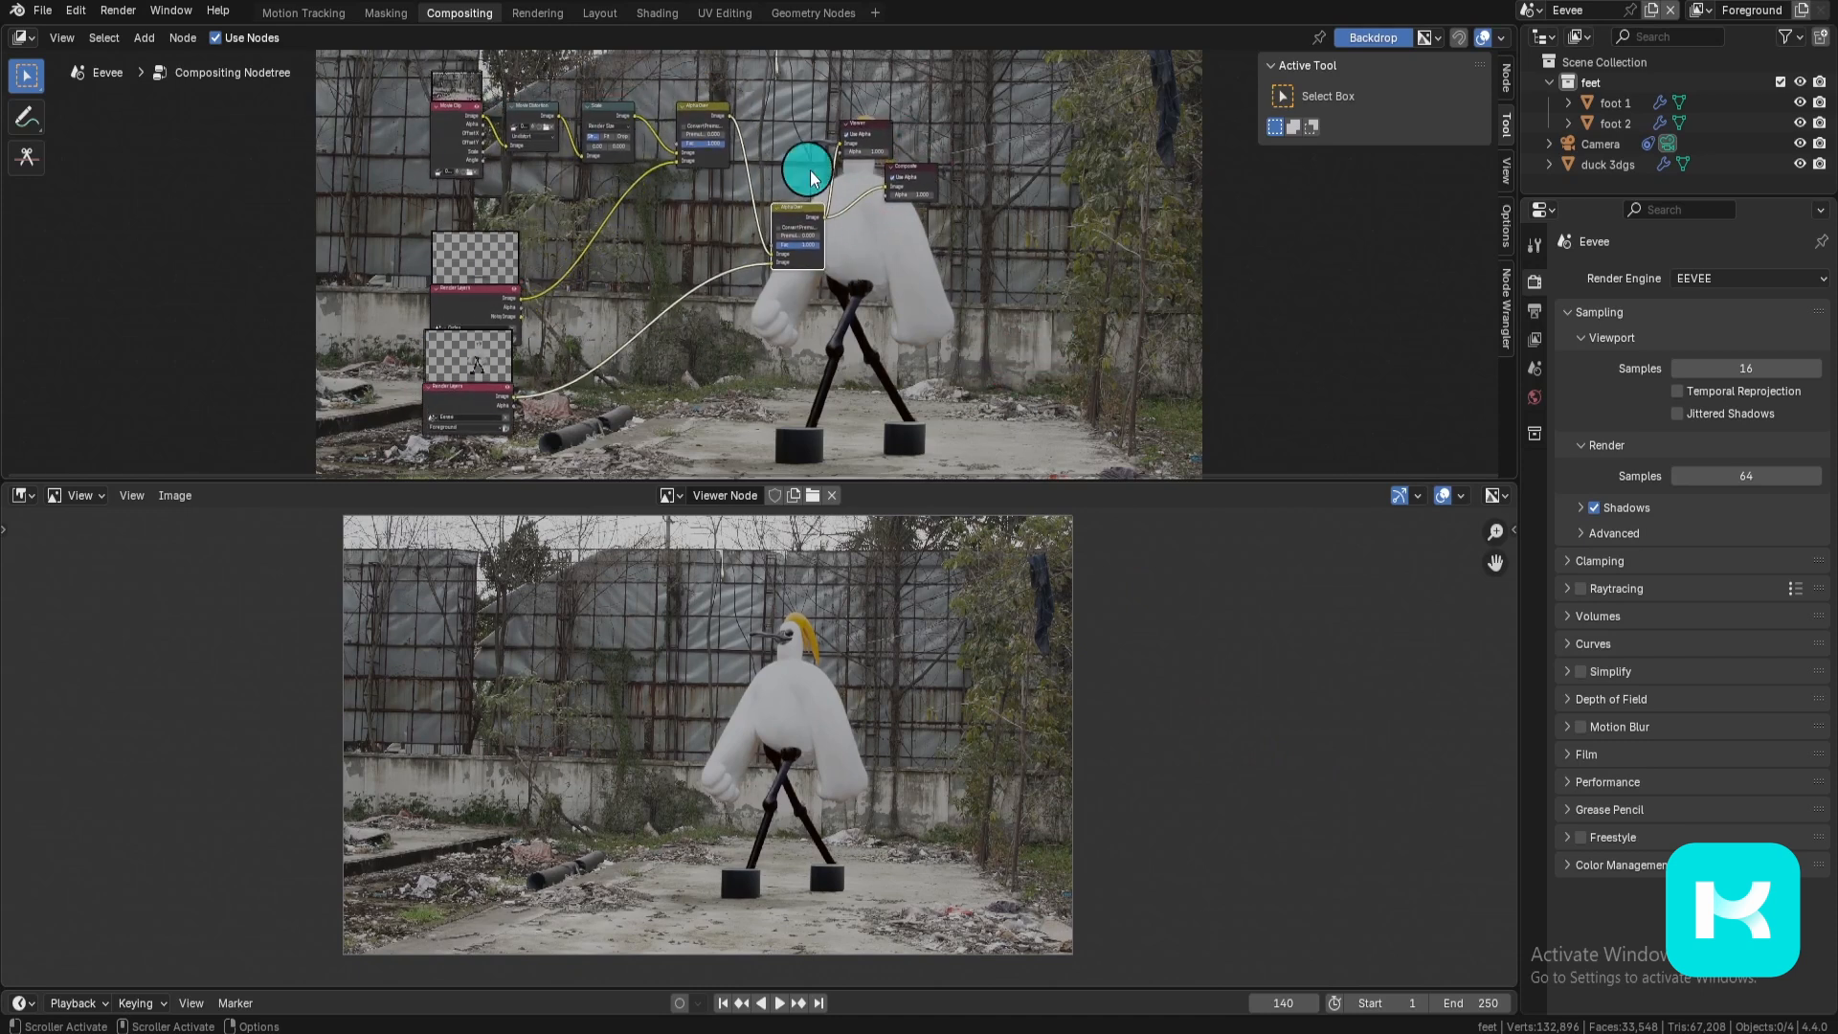
Step: Add an RGB Curves node beside the Eevee Render Layers node
{"action": "scroll", "coordinate": [689, 402], "scroll_direction": "up", "scroll_amount": 6}
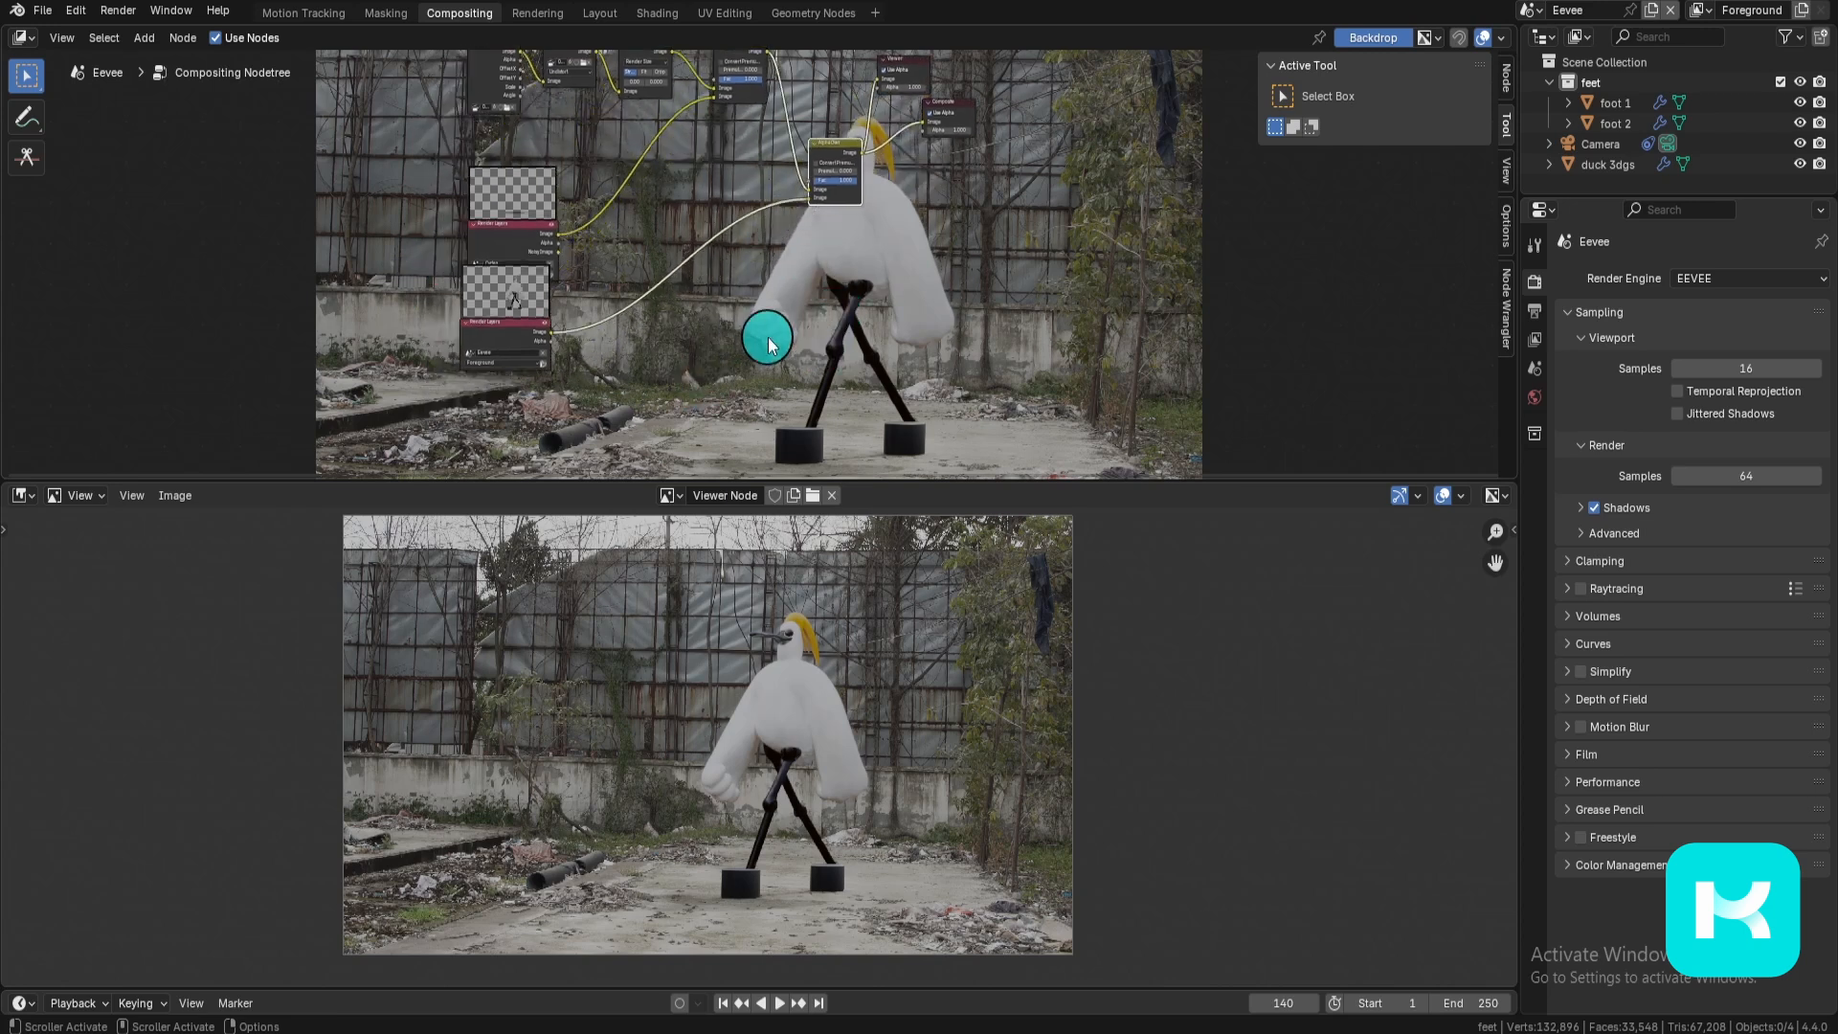
{"action": "key", "text": "shift+a"}
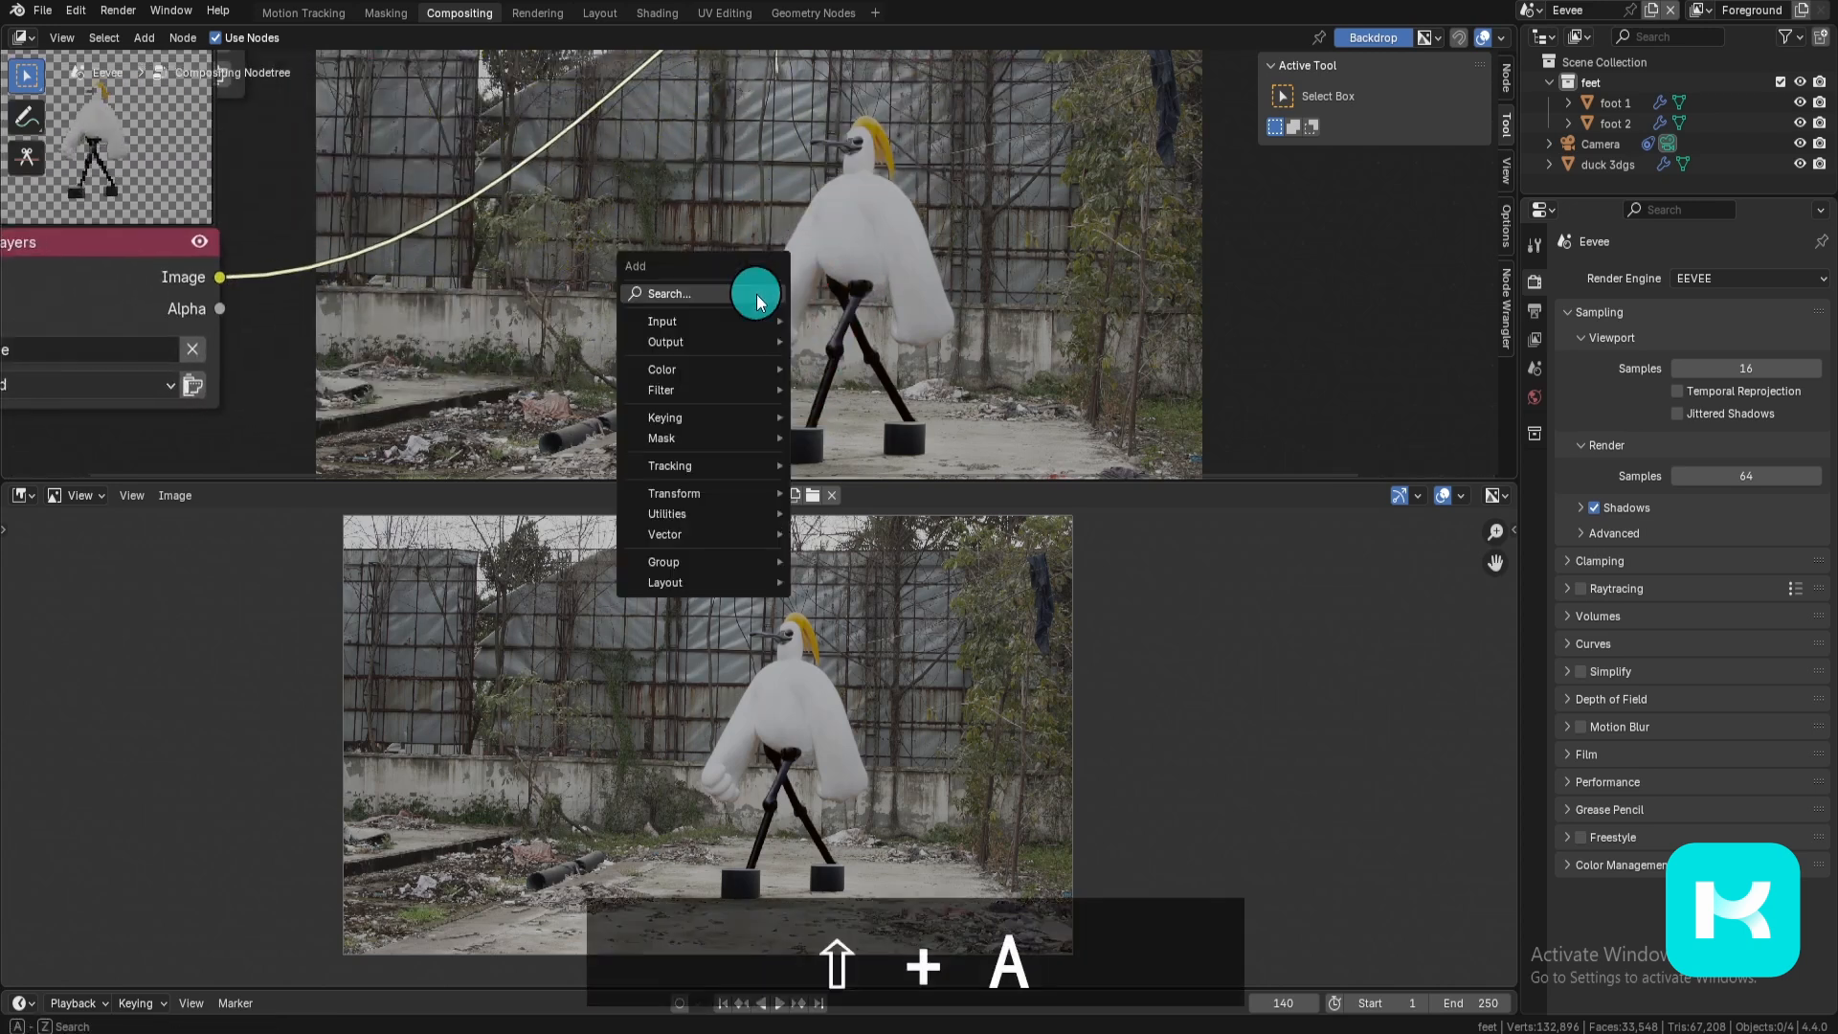
{"action": "type", "text": "curves"}
{"action": "key", "text": "Return"}
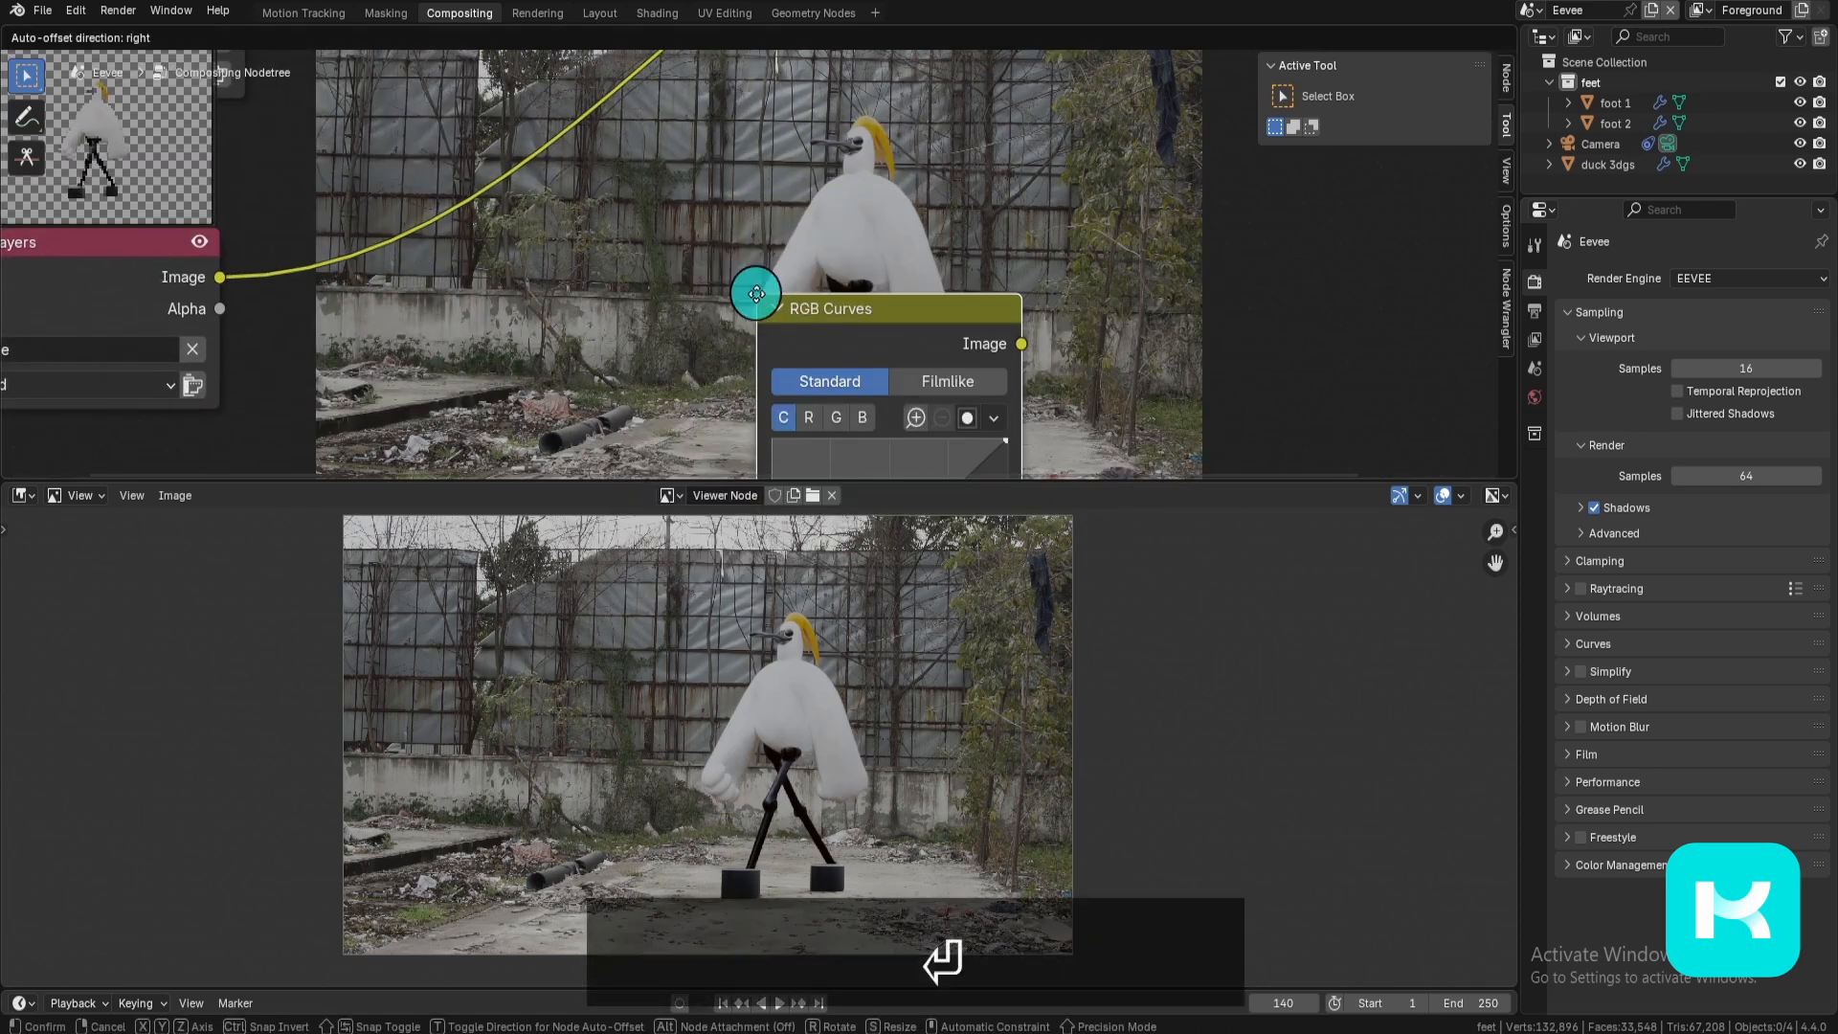
{"action": "scroll", "coordinate": [591, 316], "scroll_direction": "down", "scroll_amount": 3}
{"action": "left_click", "coordinate": [585, 204]}
Step: Duplicate the RGB Curves node twice along X and space the three nodes evenly in a row
{"action": "key", "text": "shift+d"}
{"action": "key", "text": "x"}
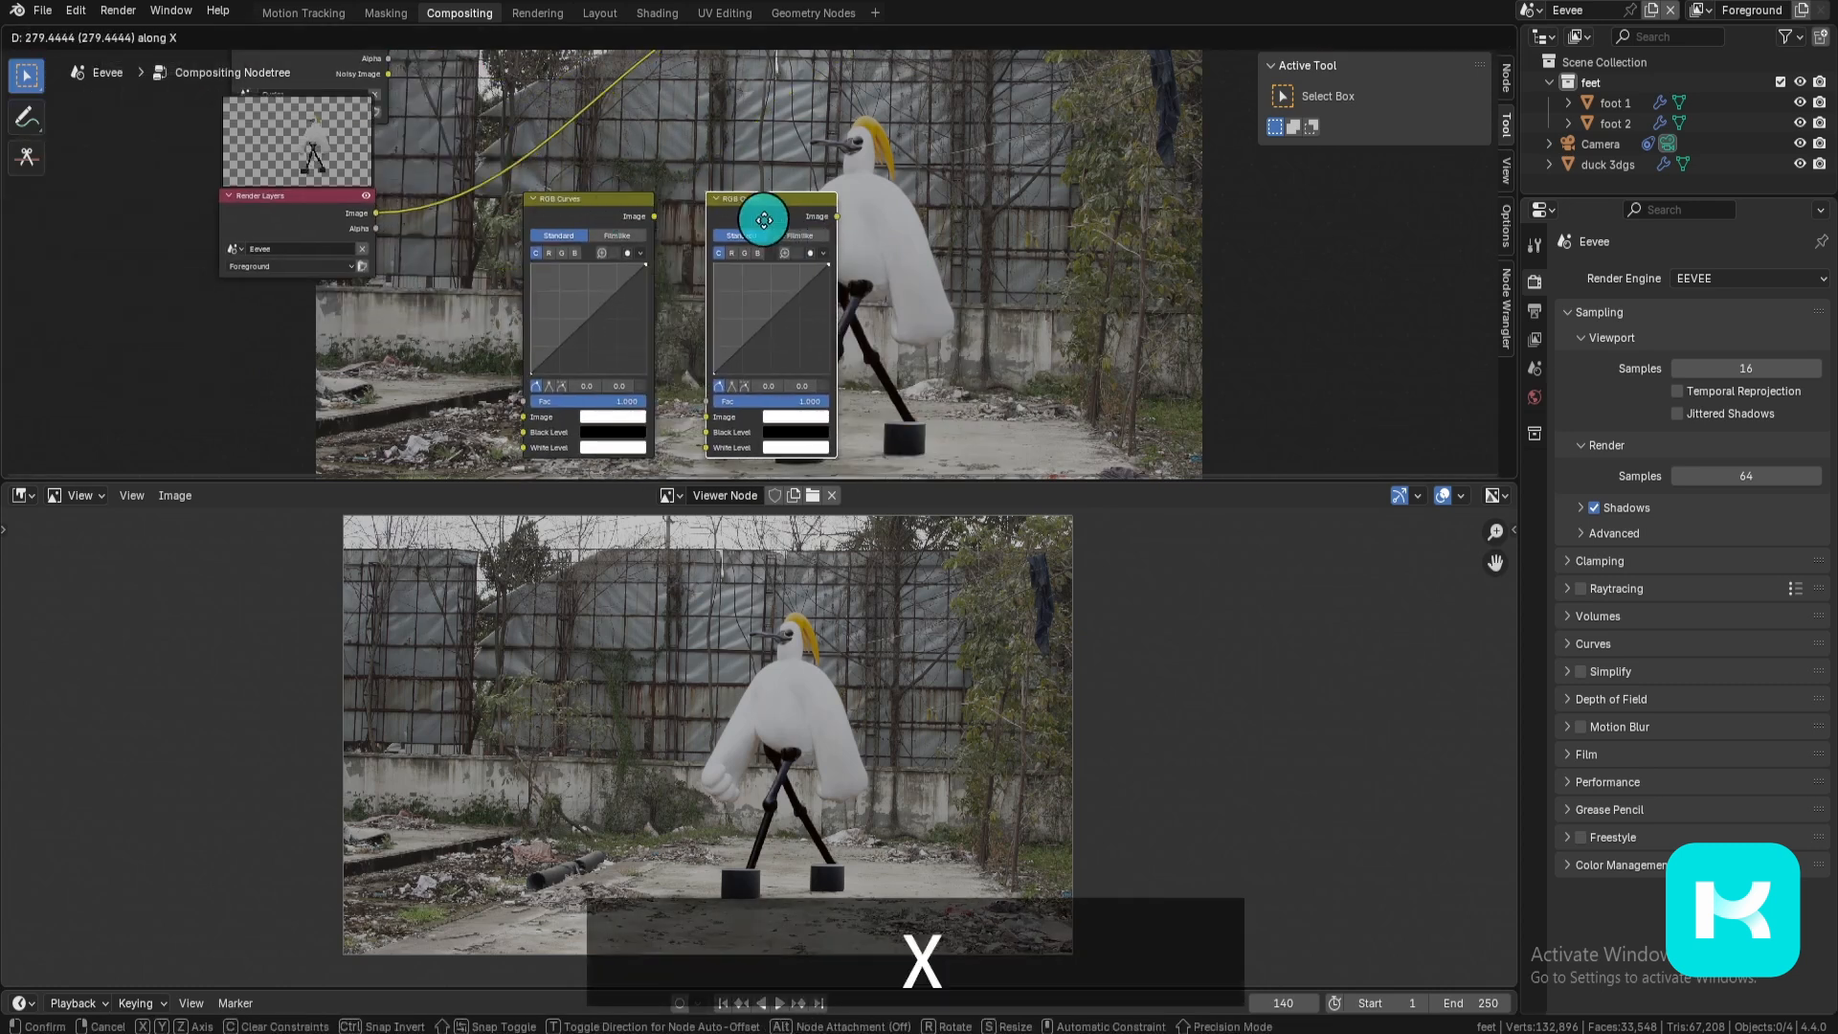
{"action": "left_click", "coordinate": [763, 218]}
{"action": "key", "text": "shift+d"}
{"action": "key", "text": "x"}
{"action": "left_click", "coordinate": [958, 226]}
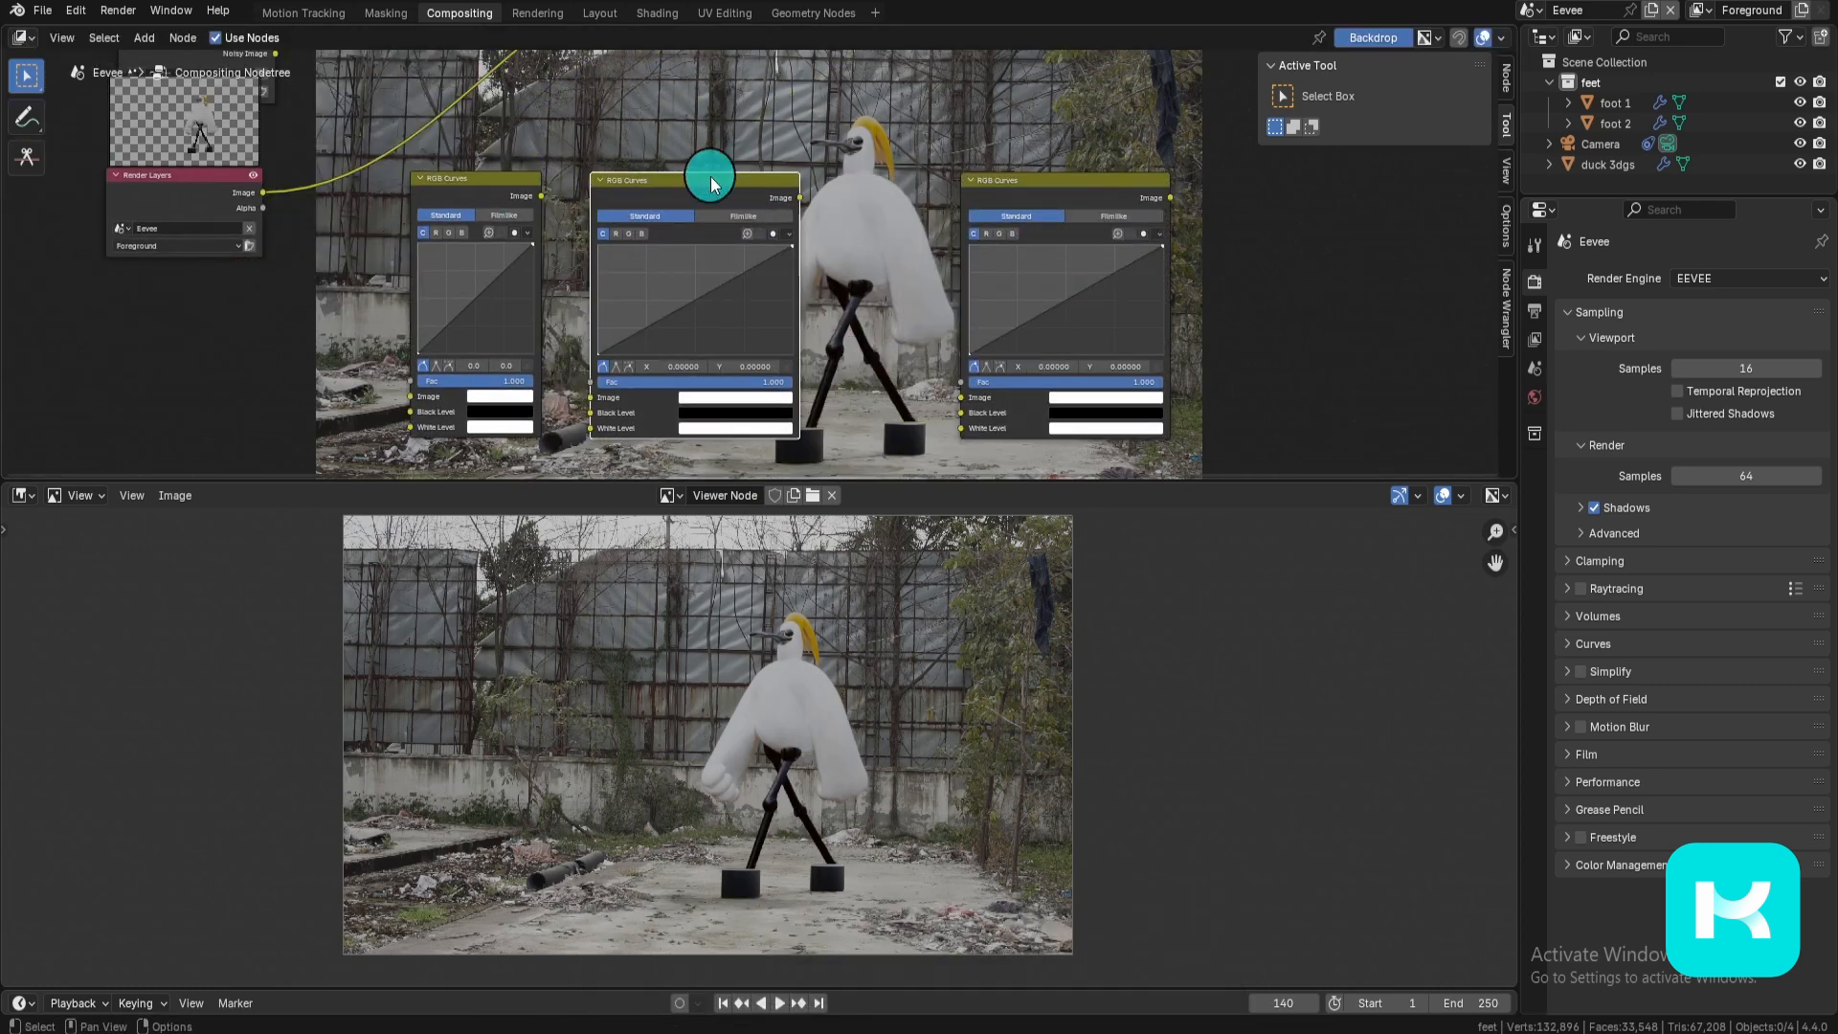
{"action": "left_click_drag", "start_coordinate": [711, 179], "coordinate": [1046, 245]}
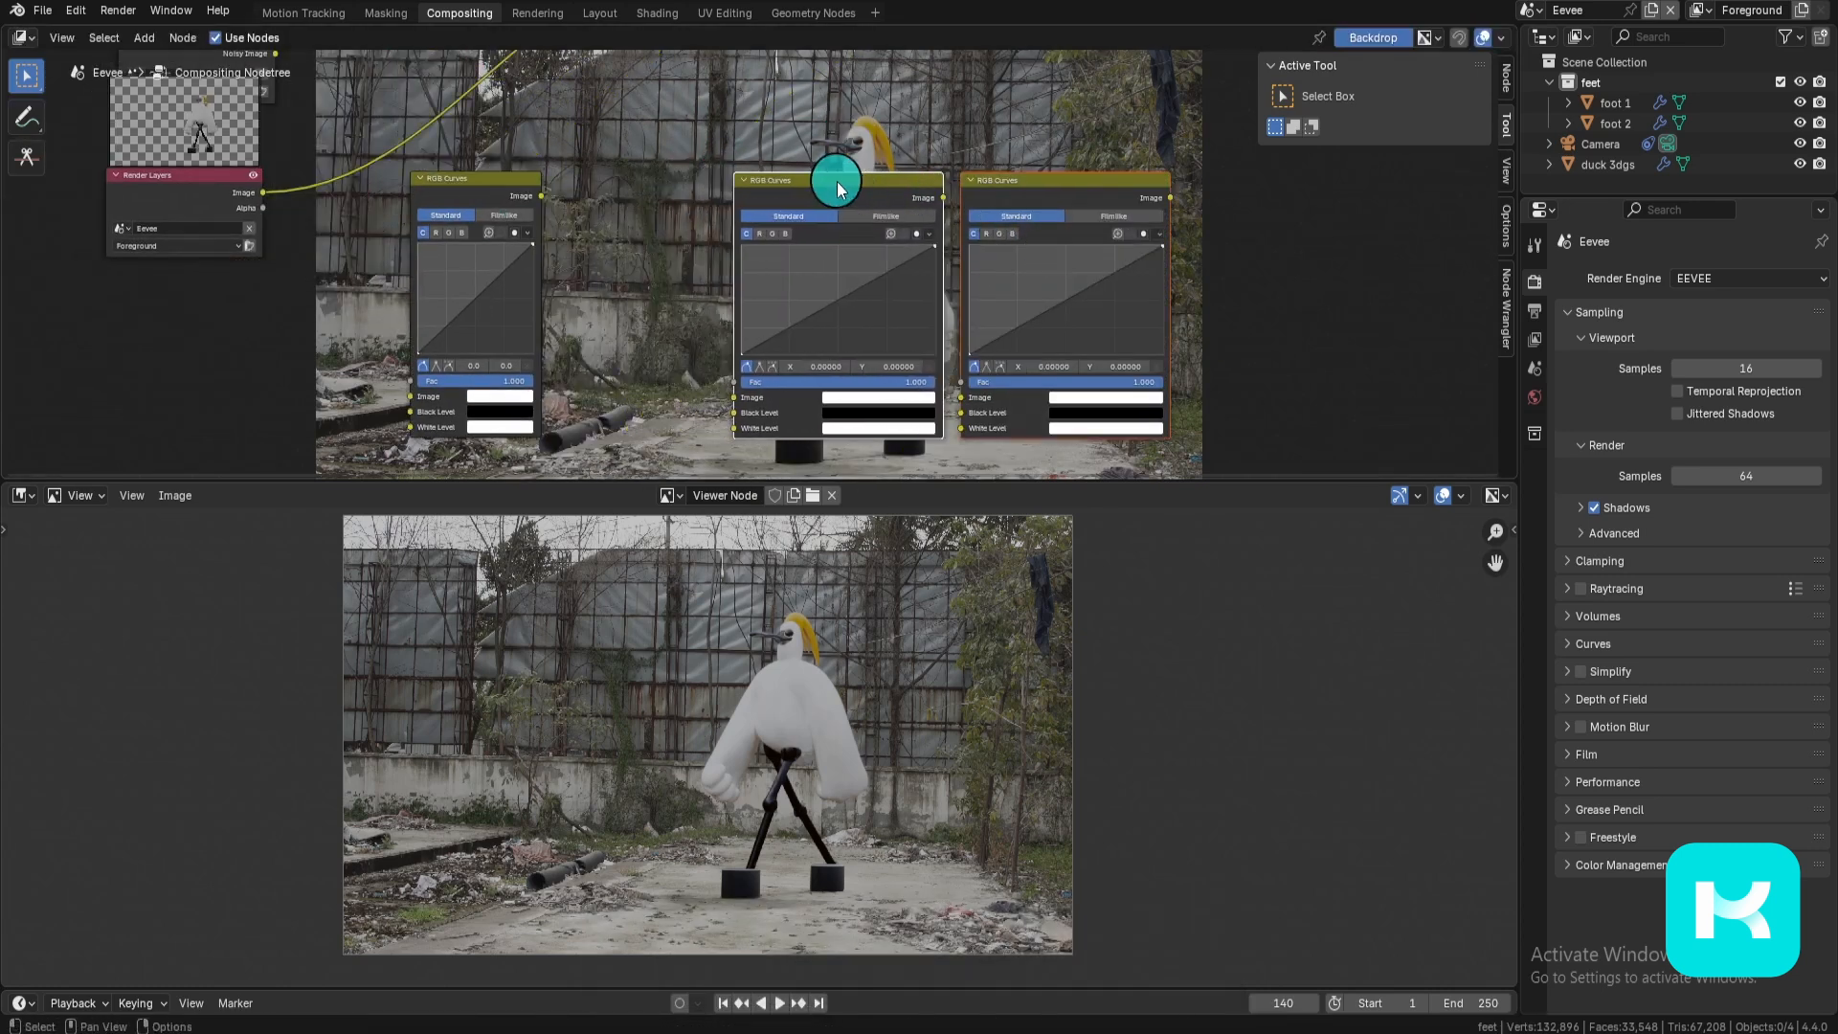
{"action": "left_click_drag", "start_coordinate": [841, 183], "coordinate": [944, 195]}
{"action": "key", "text": "x"}
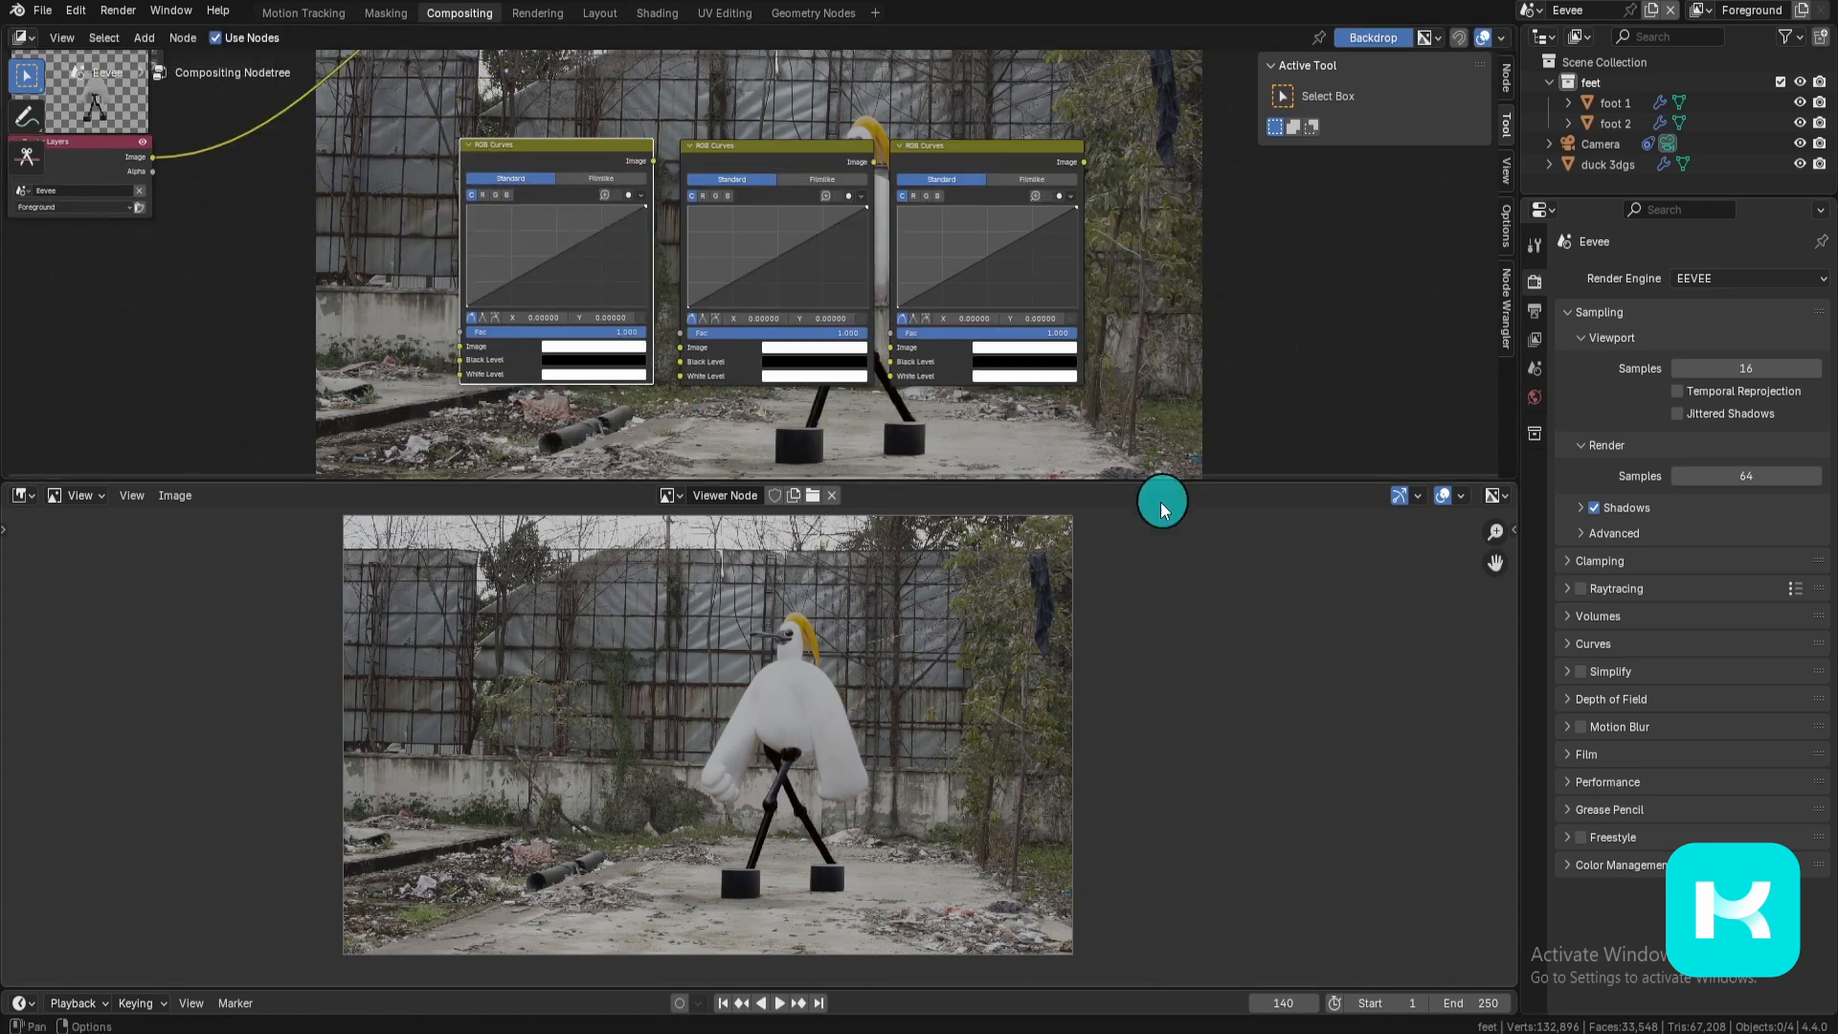
Step: Enable custom node colors on the three RGB Curves nodes, making them red, green and blue in order
{"action": "left_click", "coordinate": [1507, 75]}
{"action": "left_click", "coordinate": [1385, 197]}
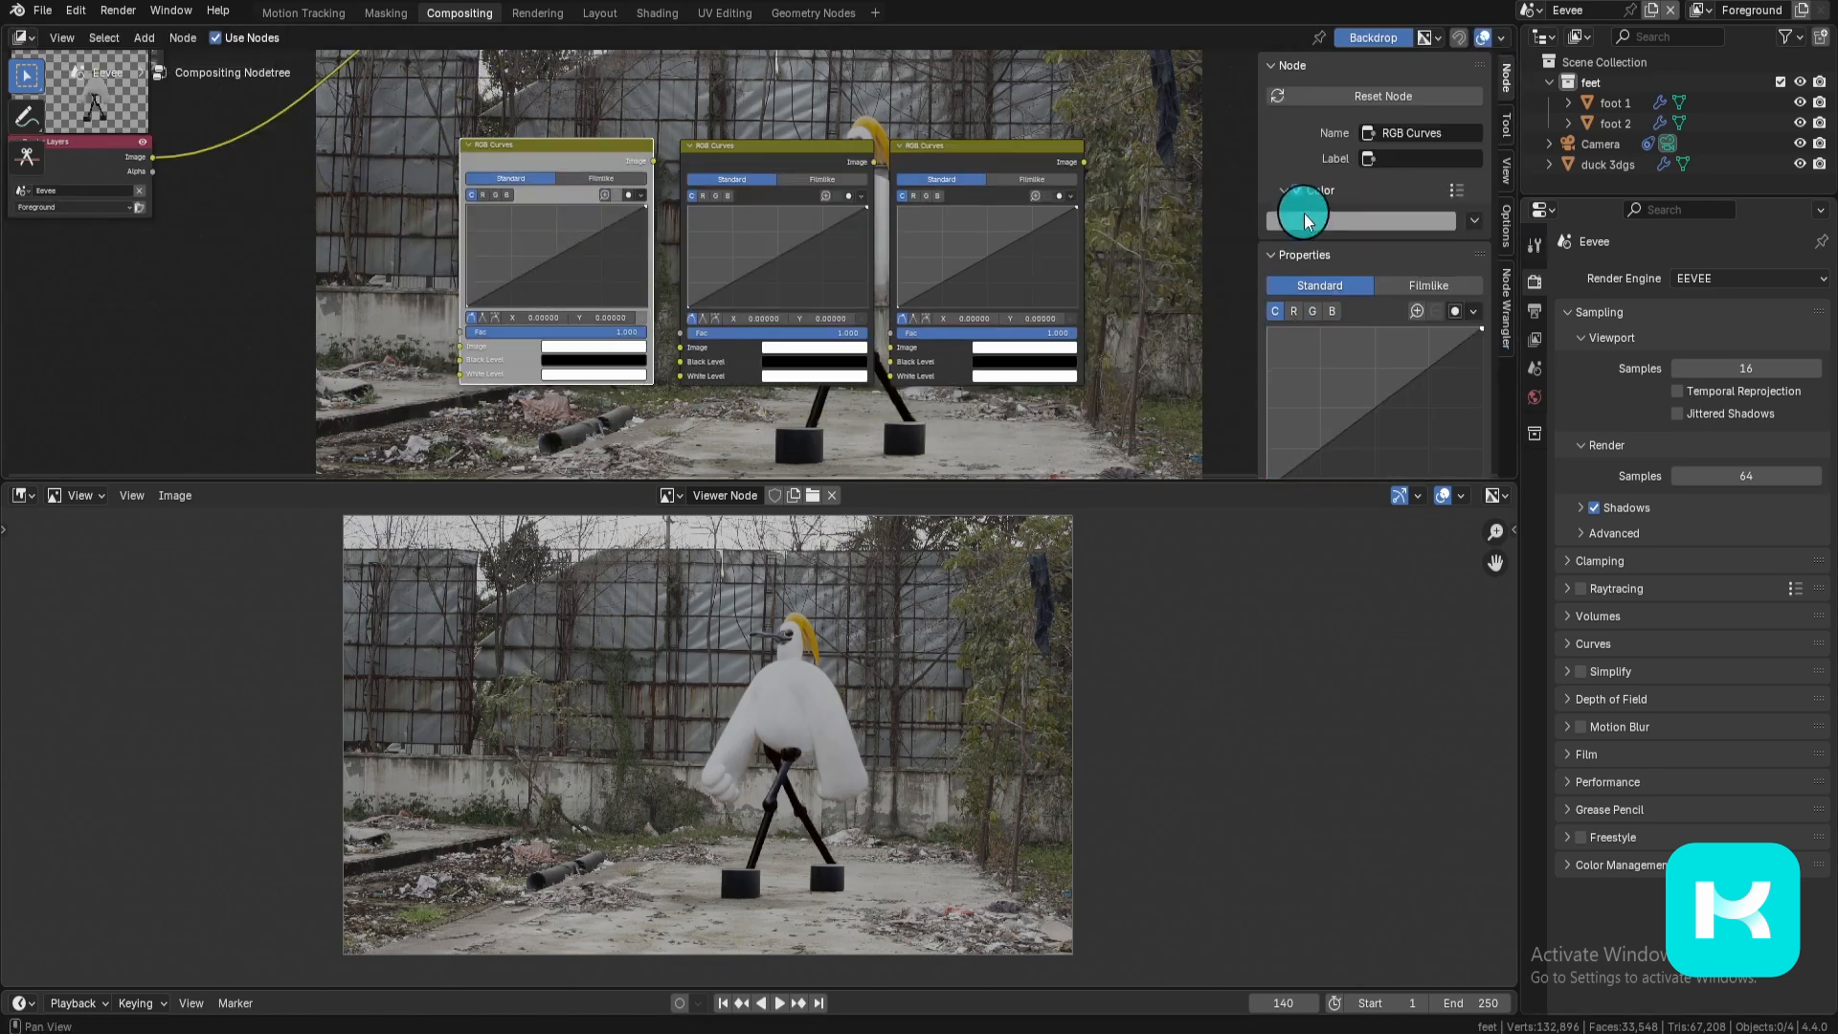
{"action": "left_click", "coordinate": [1330, 223]}
{"action": "left_click_drag", "start_coordinate": [1351, 321], "coordinate": [1341, 382]}
{"action": "left_click", "coordinate": [777, 146]}
{"action": "left_click", "coordinate": [1297, 191]}
{"action": "left_click", "coordinate": [1341, 221]}
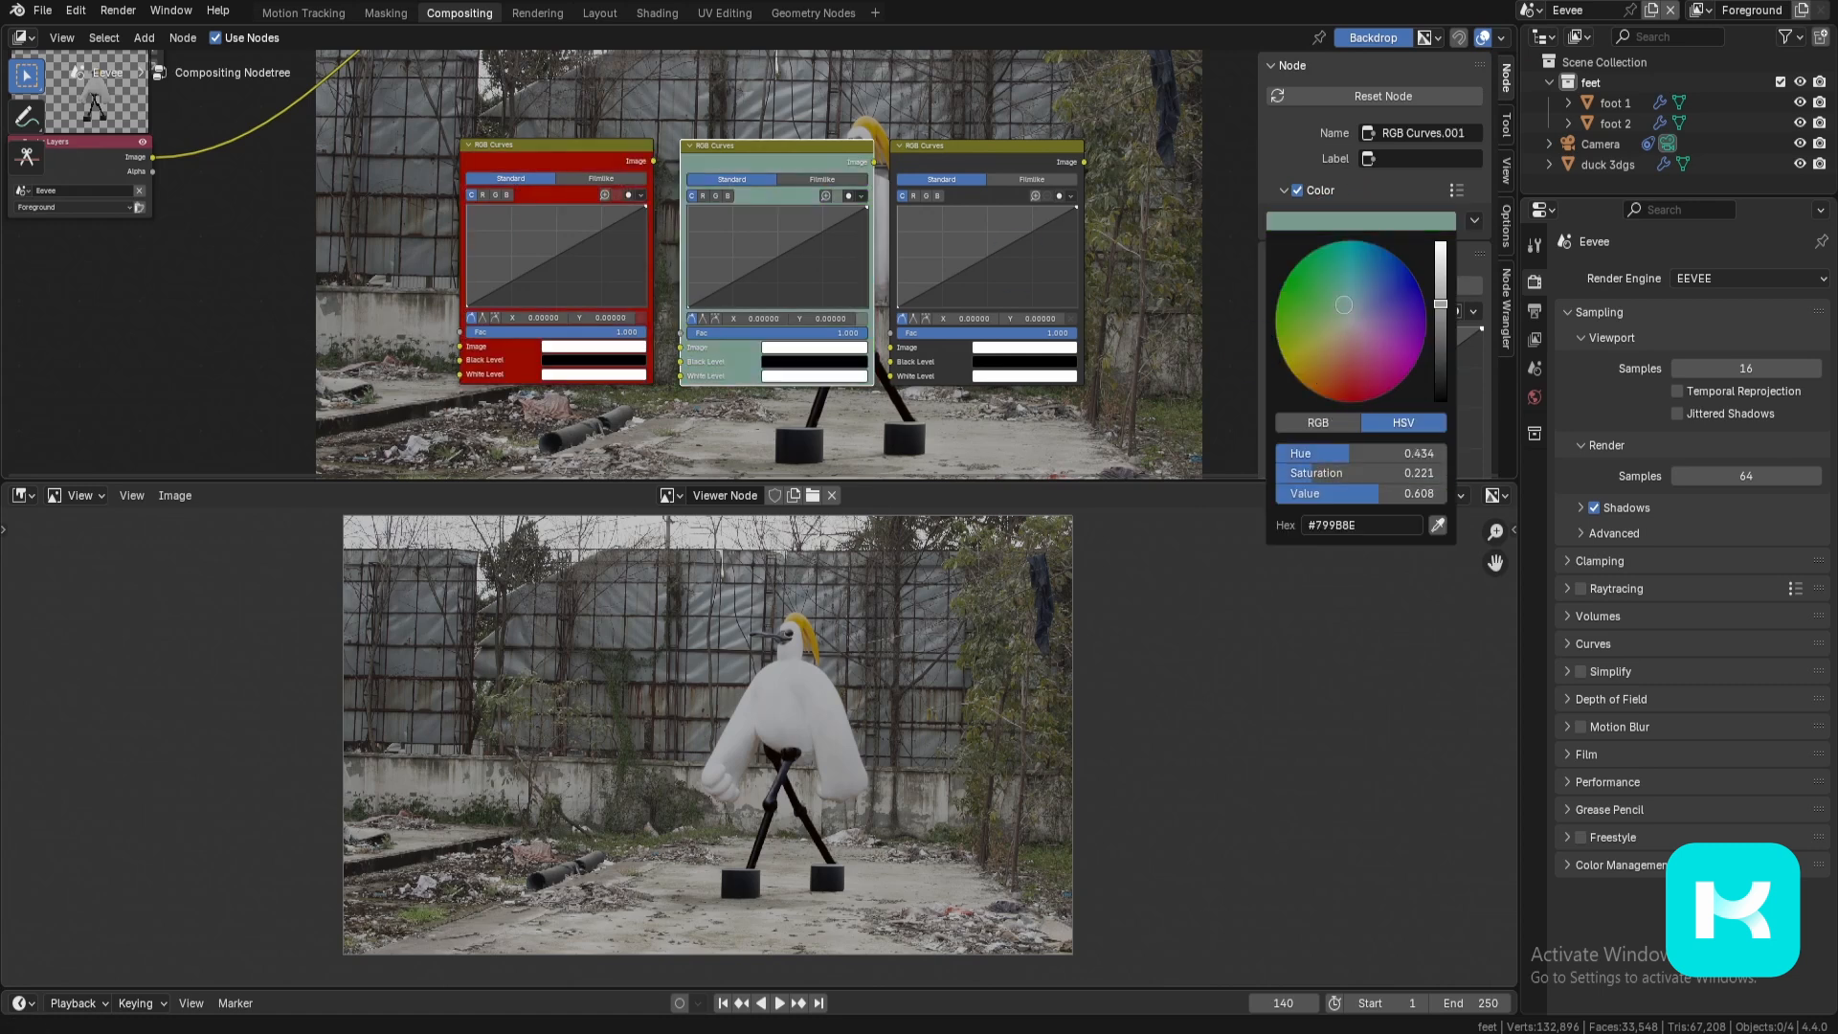
{"action": "left_click", "coordinate": [996, 146]}
{"action": "left_click", "coordinate": [1297, 190]}
{"action": "left_click", "coordinate": [1341, 221]}
Step: Chain the Eevee Render Layers image through the red, green and blue RGB Curves nodes
{"action": "middle_click_drag", "start_coordinate": [510, 300], "coordinate": [565, 307]}
{"action": "scroll", "coordinate": [565, 307], "scroll_direction": "down", "scroll_amount": 1}
{"action": "left_click_drag", "start_coordinate": [169, 173], "coordinate": [209, 180]}
{"action": "right_click", "coordinate": [209, 180]}
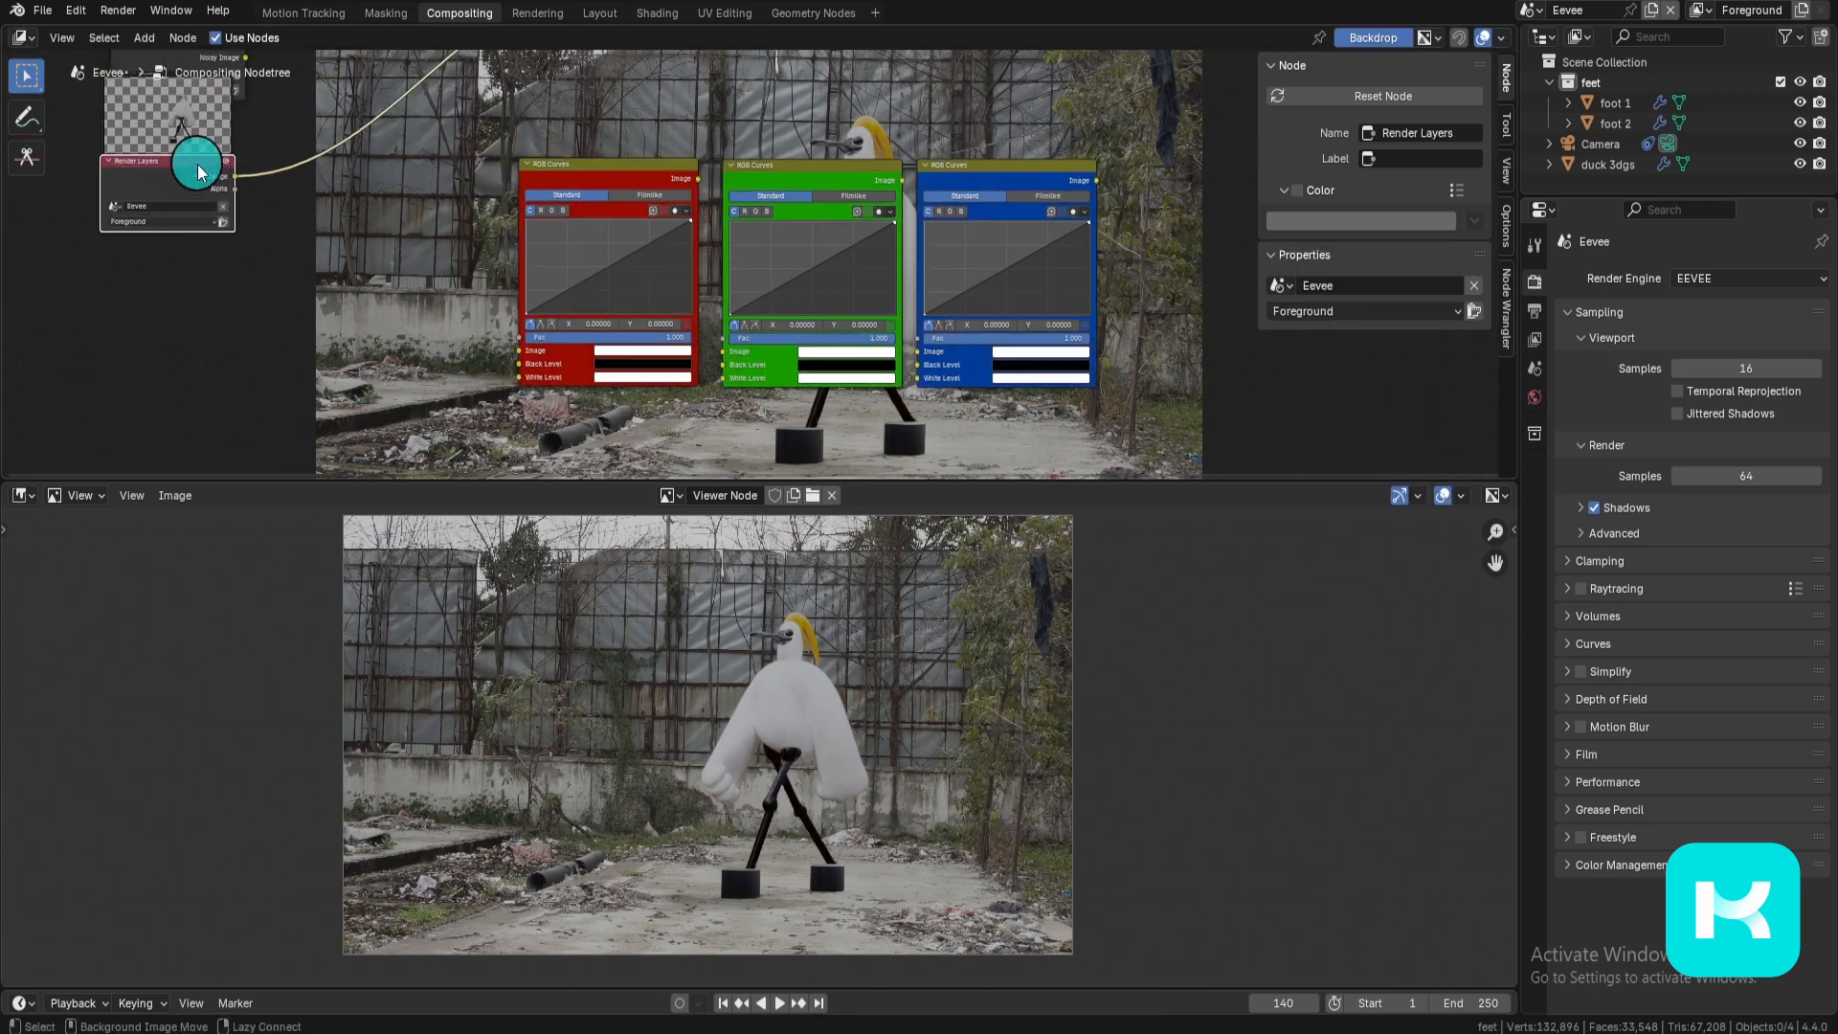
{"action": "right_click_drag", "start_coordinate": [195, 170], "coordinate": [613, 250], "text": "alt"}
{"action": "left_click_drag", "start_coordinate": [668, 188], "coordinate": [671, 182]}
Step: Link the blue RGB Curves output to the second Alpha Over node's second image input and preview the composite in the Viewer
{"action": "left_click_drag", "start_coordinate": [1019, 209], "coordinate": [915, 346]}
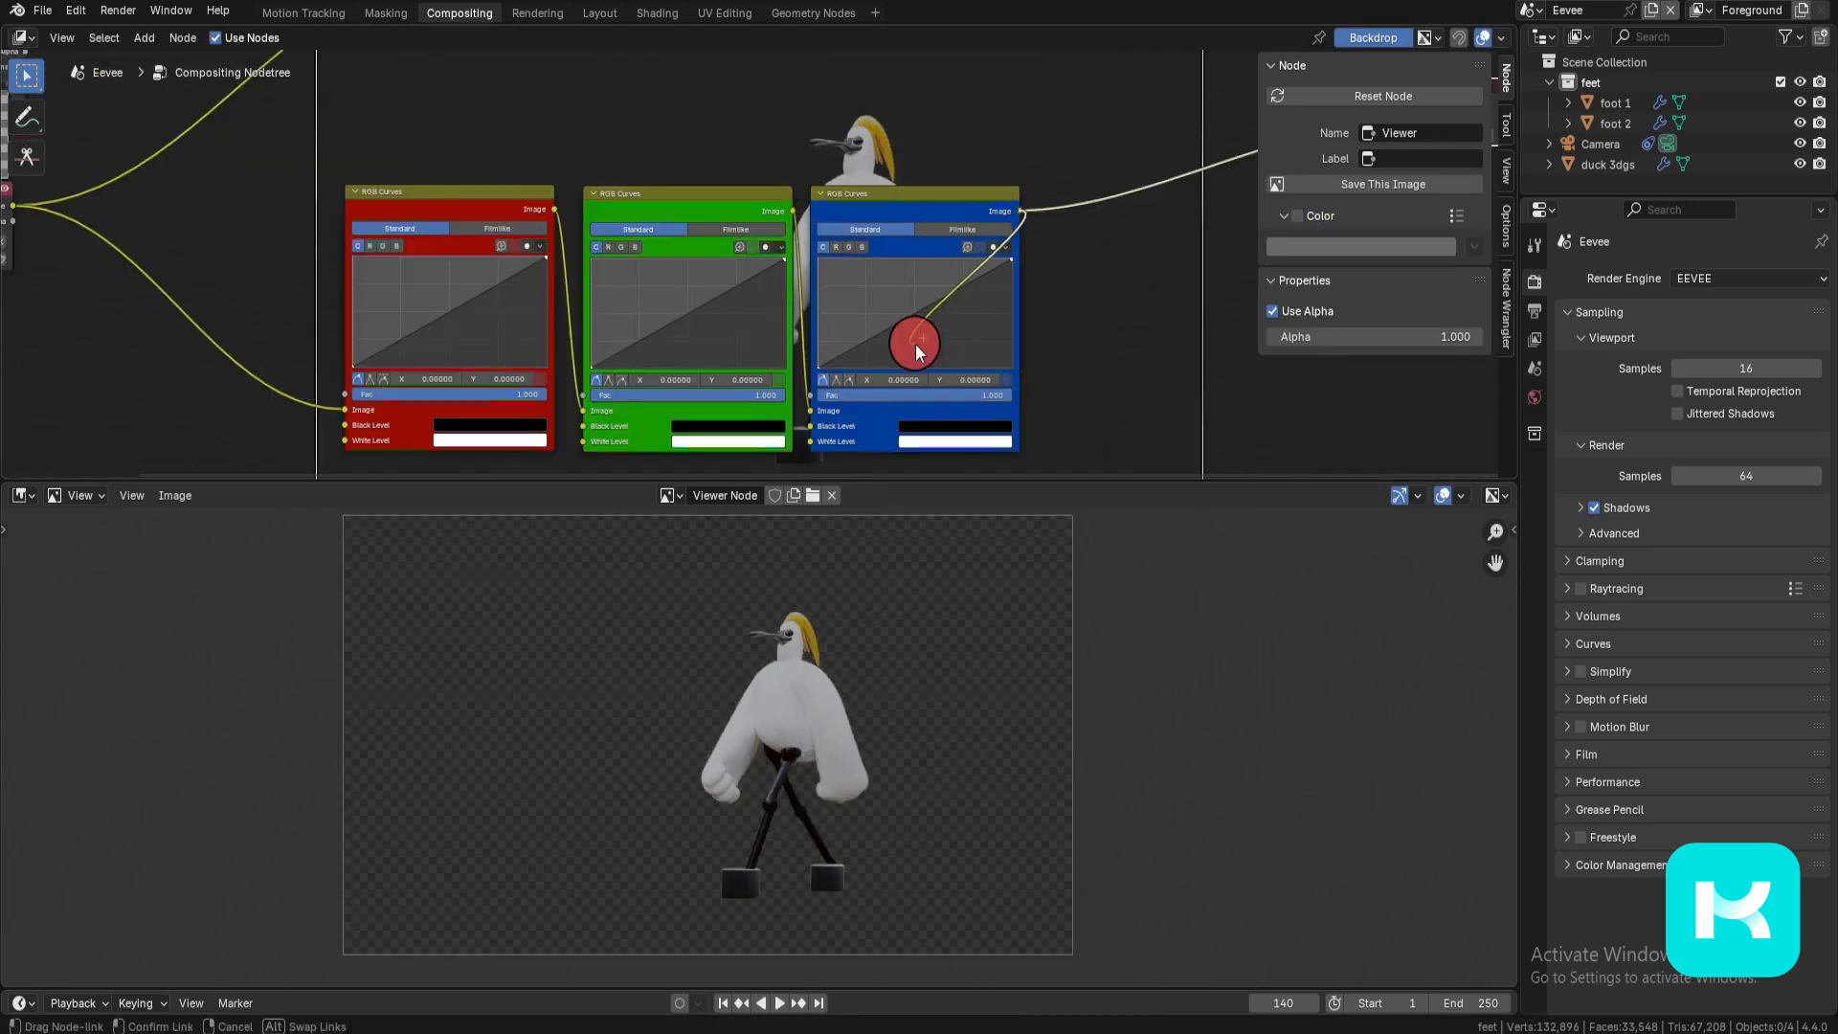
{"action": "left_click_drag", "start_coordinate": [1034, 409], "coordinate": [445, 151]}
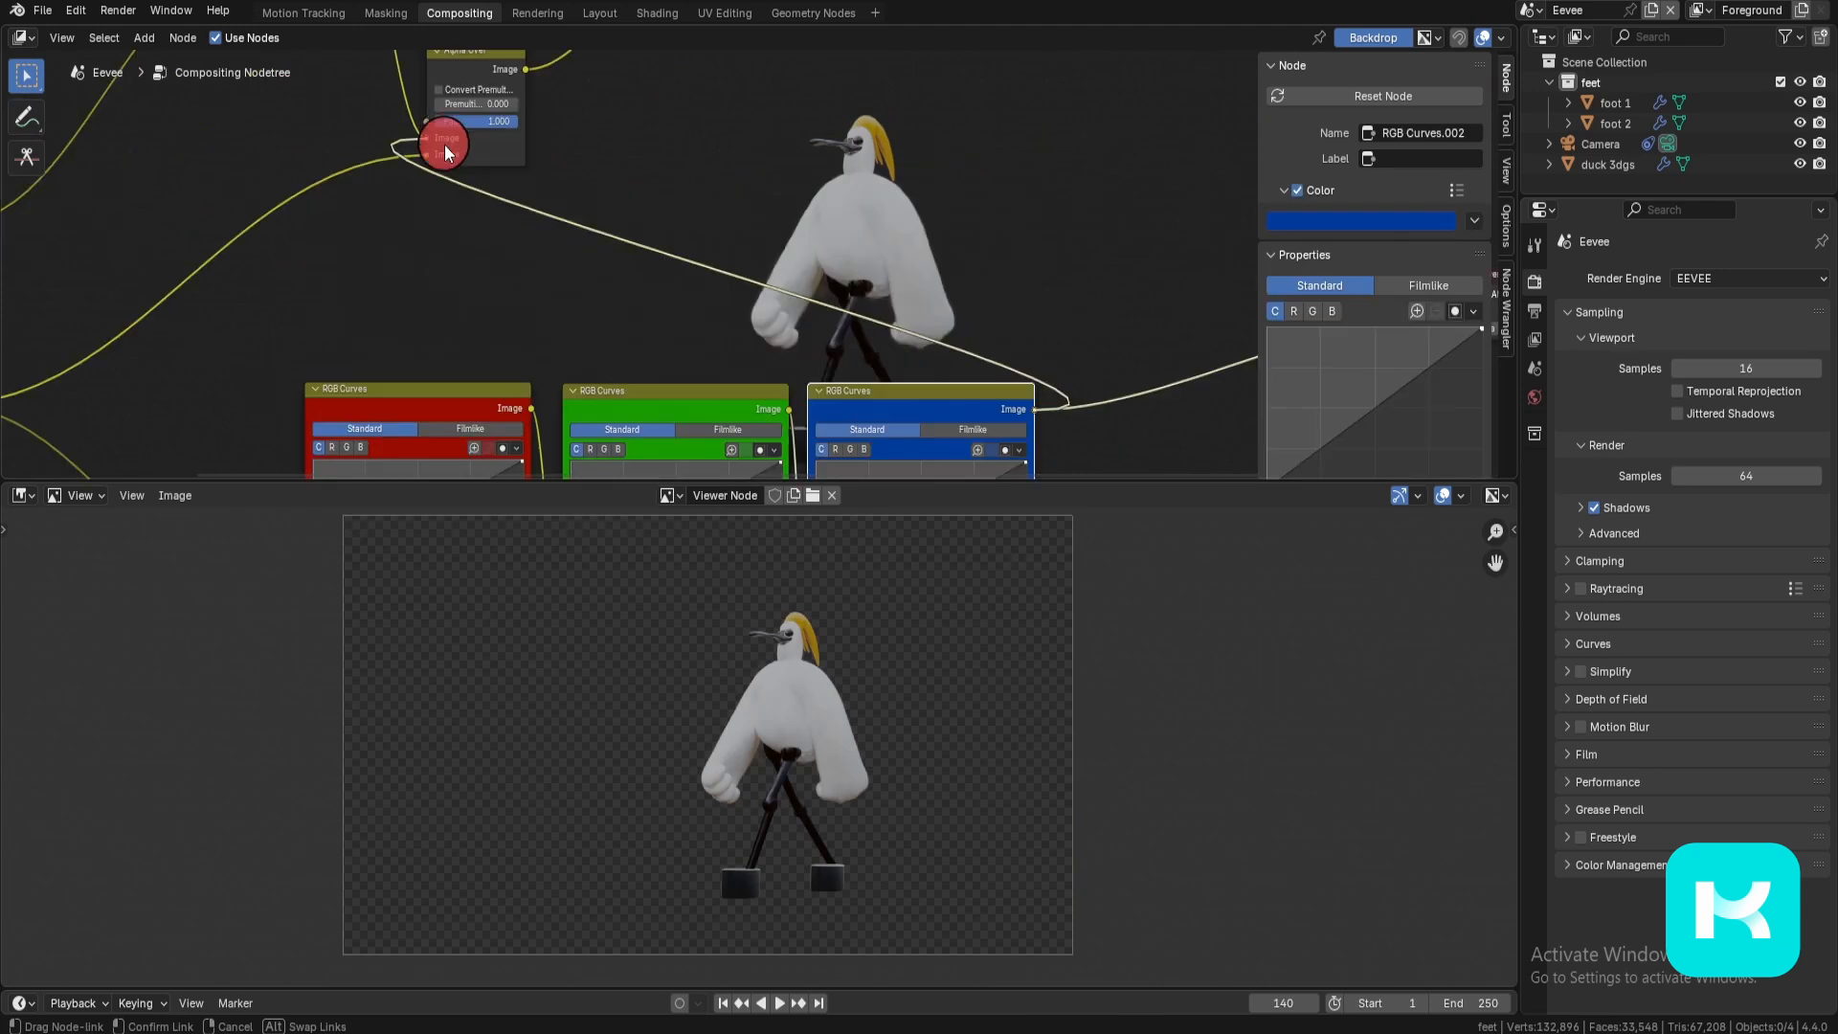
{"action": "scroll", "coordinate": [479, 222], "scroll_direction": "down", "scroll_amount": 8}
{"action": "middle_click_drag", "start_coordinate": [643, 264], "coordinate": [706, 238]}
{"action": "middle_click_drag", "start_coordinate": [706, 239], "coordinate": [709, 203]}
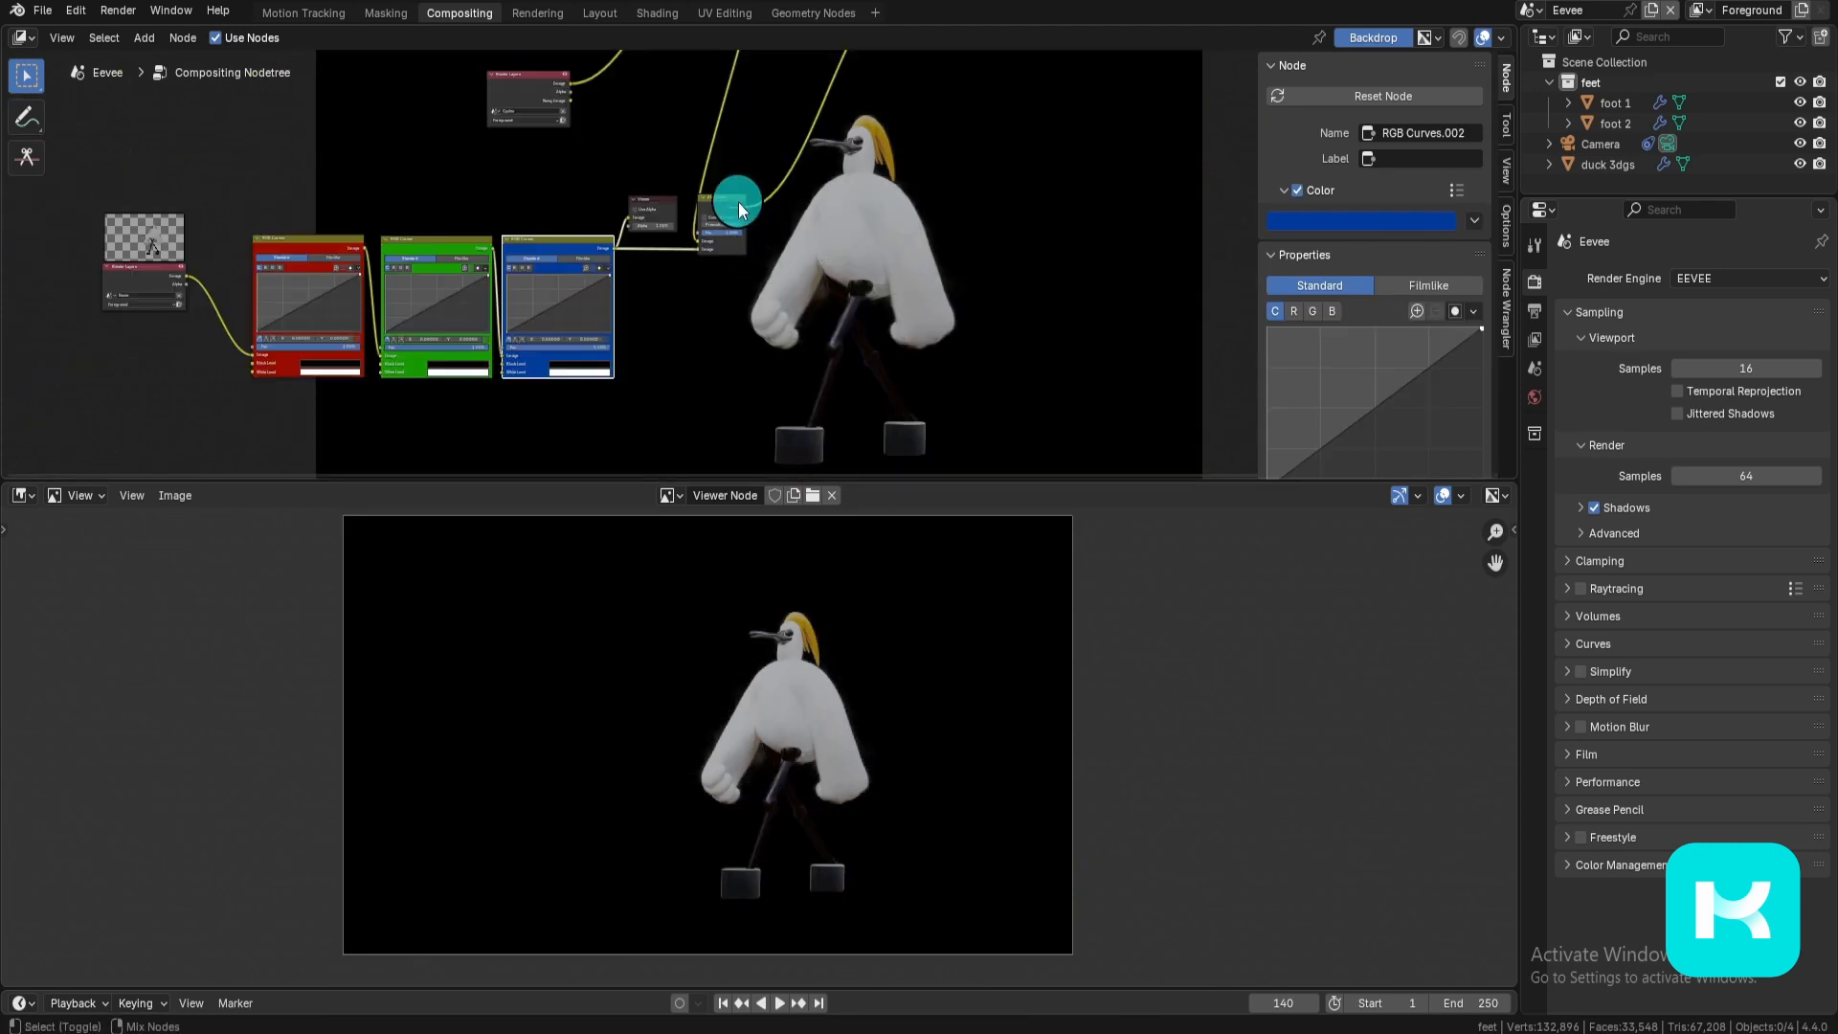
{"action": "left_click", "coordinate": [736, 207], "text": "ctrl+shift"}
Step: Set the colored RGB Curves nodes to channels R, G and B, raising the red and blue curves and lowering the green one
{"action": "left_click", "coordinate": [501, 98]}
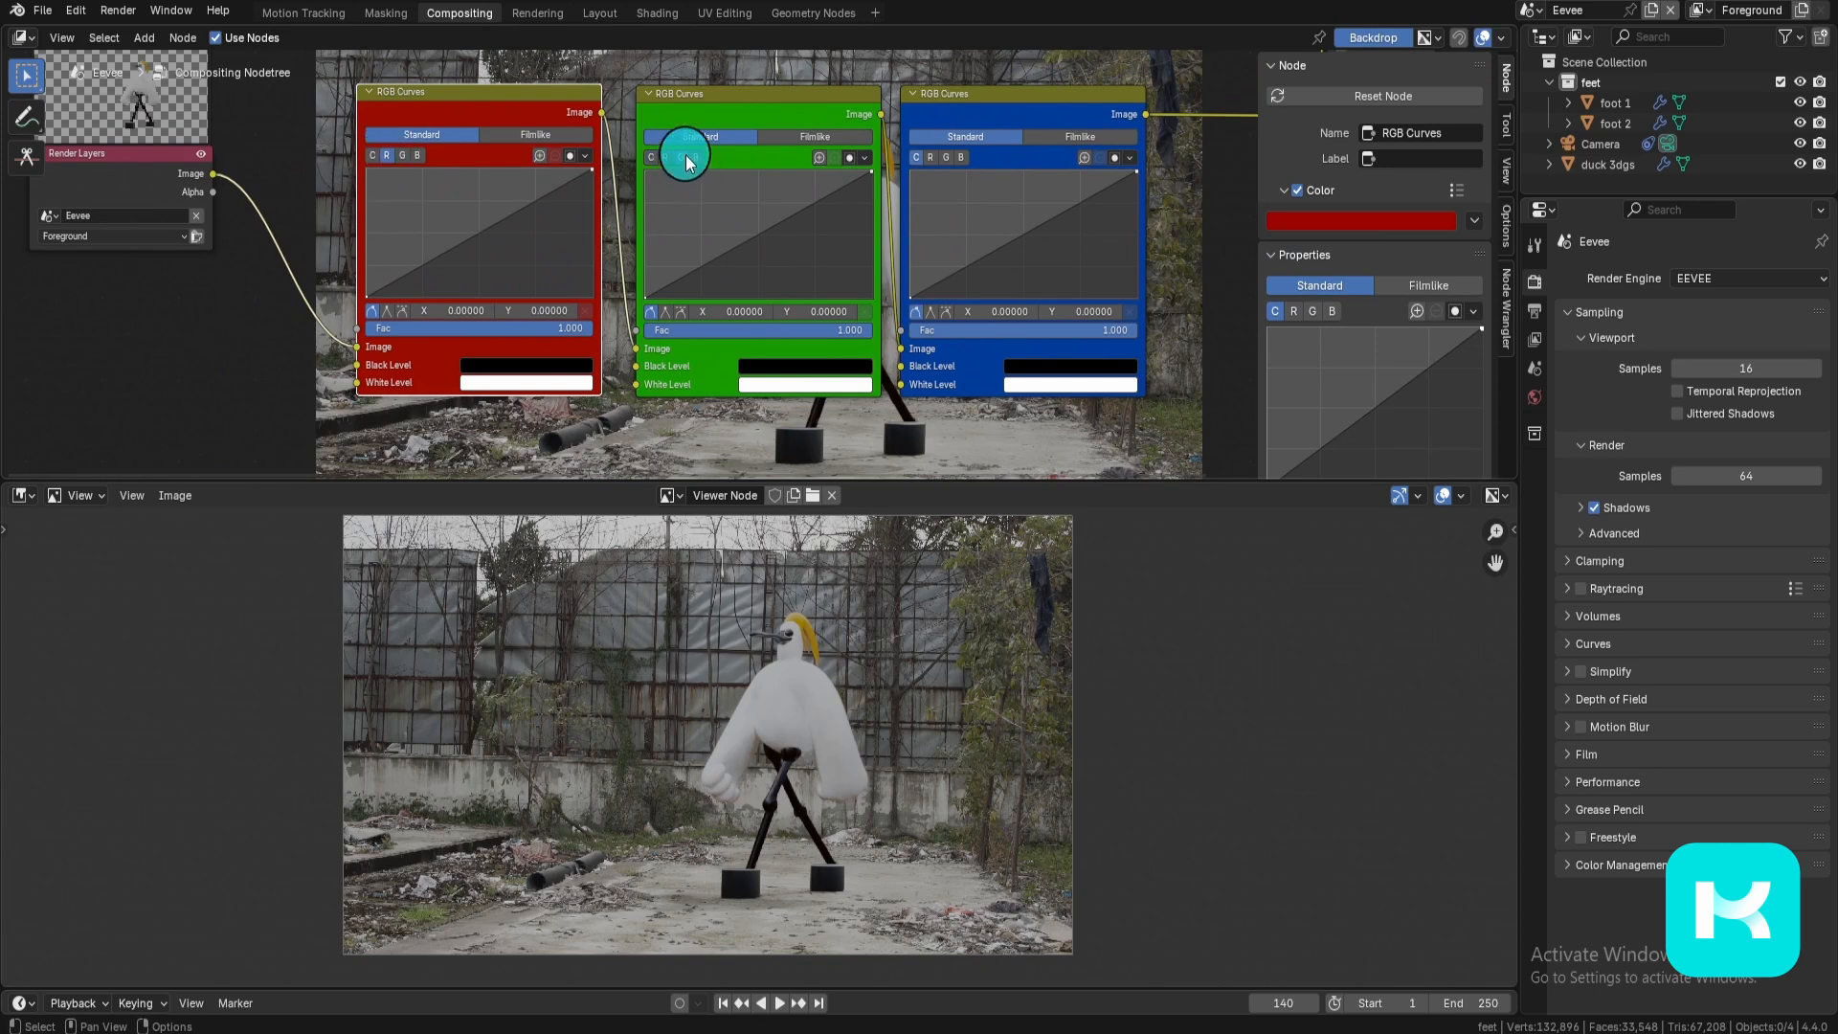
{"action": "left_click", "coordinate": [963, 160]}
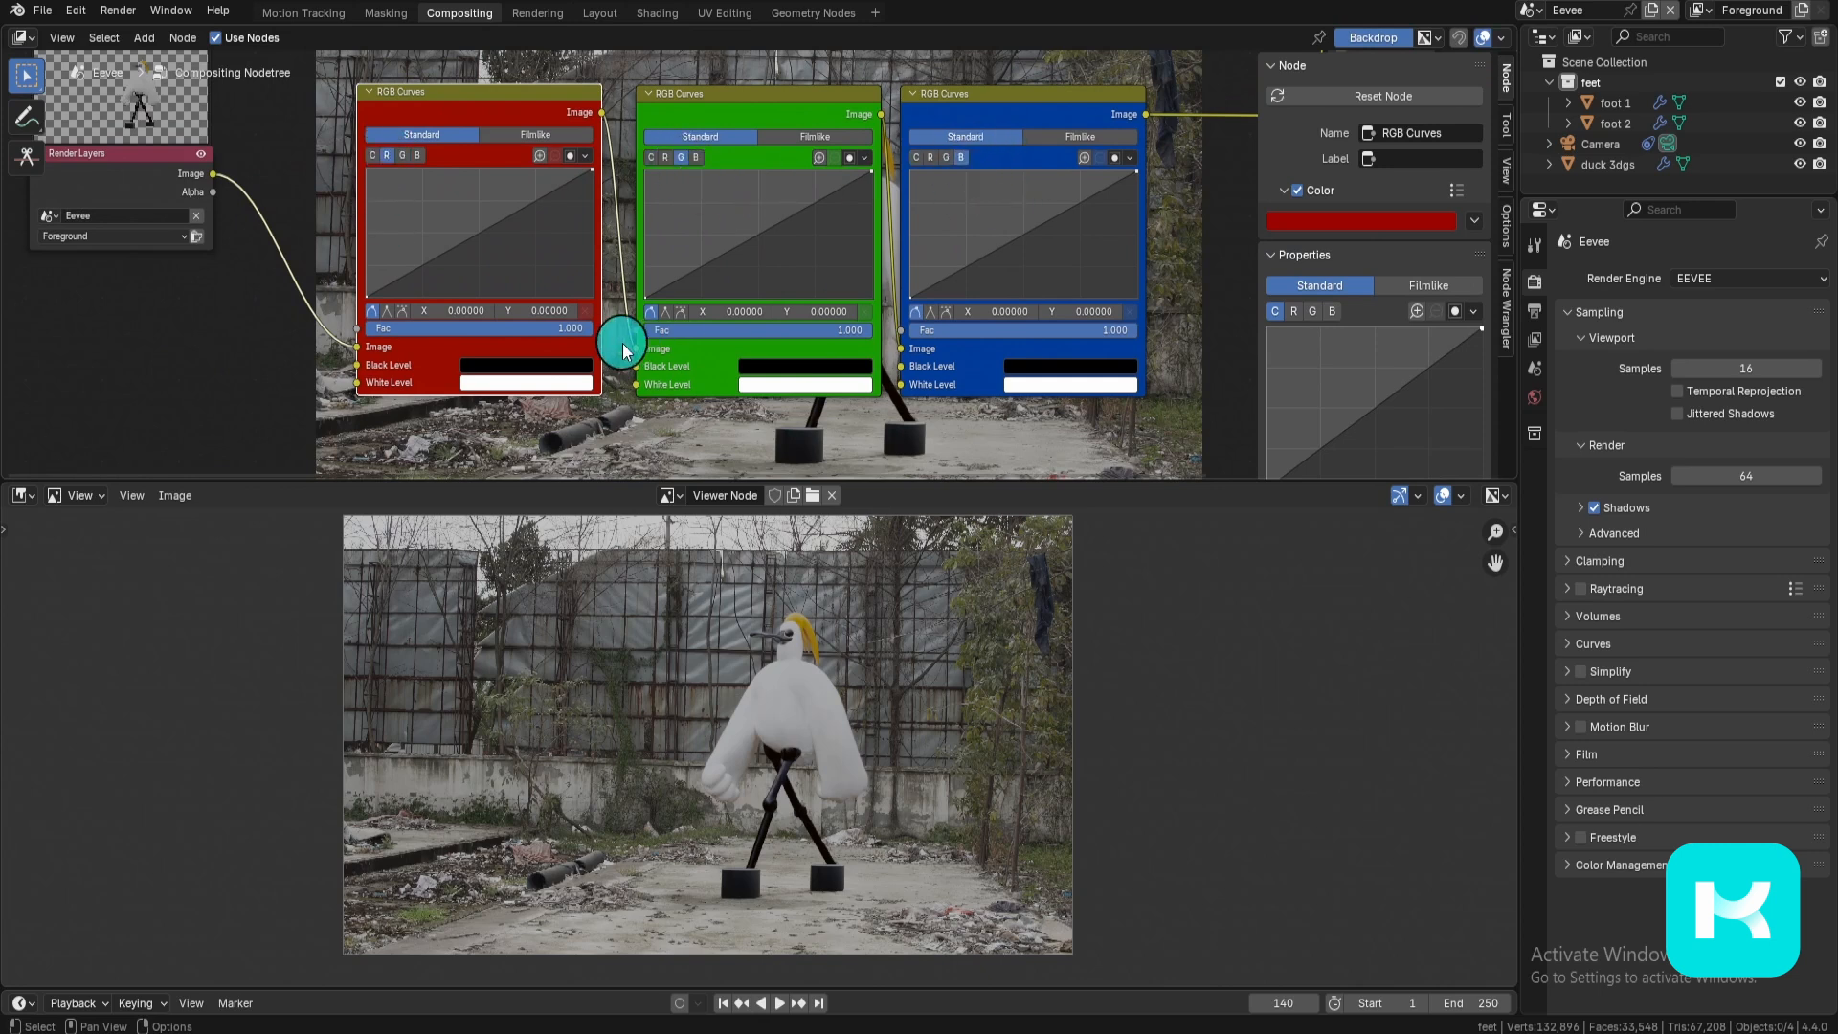
{"action": "left_click_drag", "start_coordinate": [373, 247], "coordinate": [360, 214]}
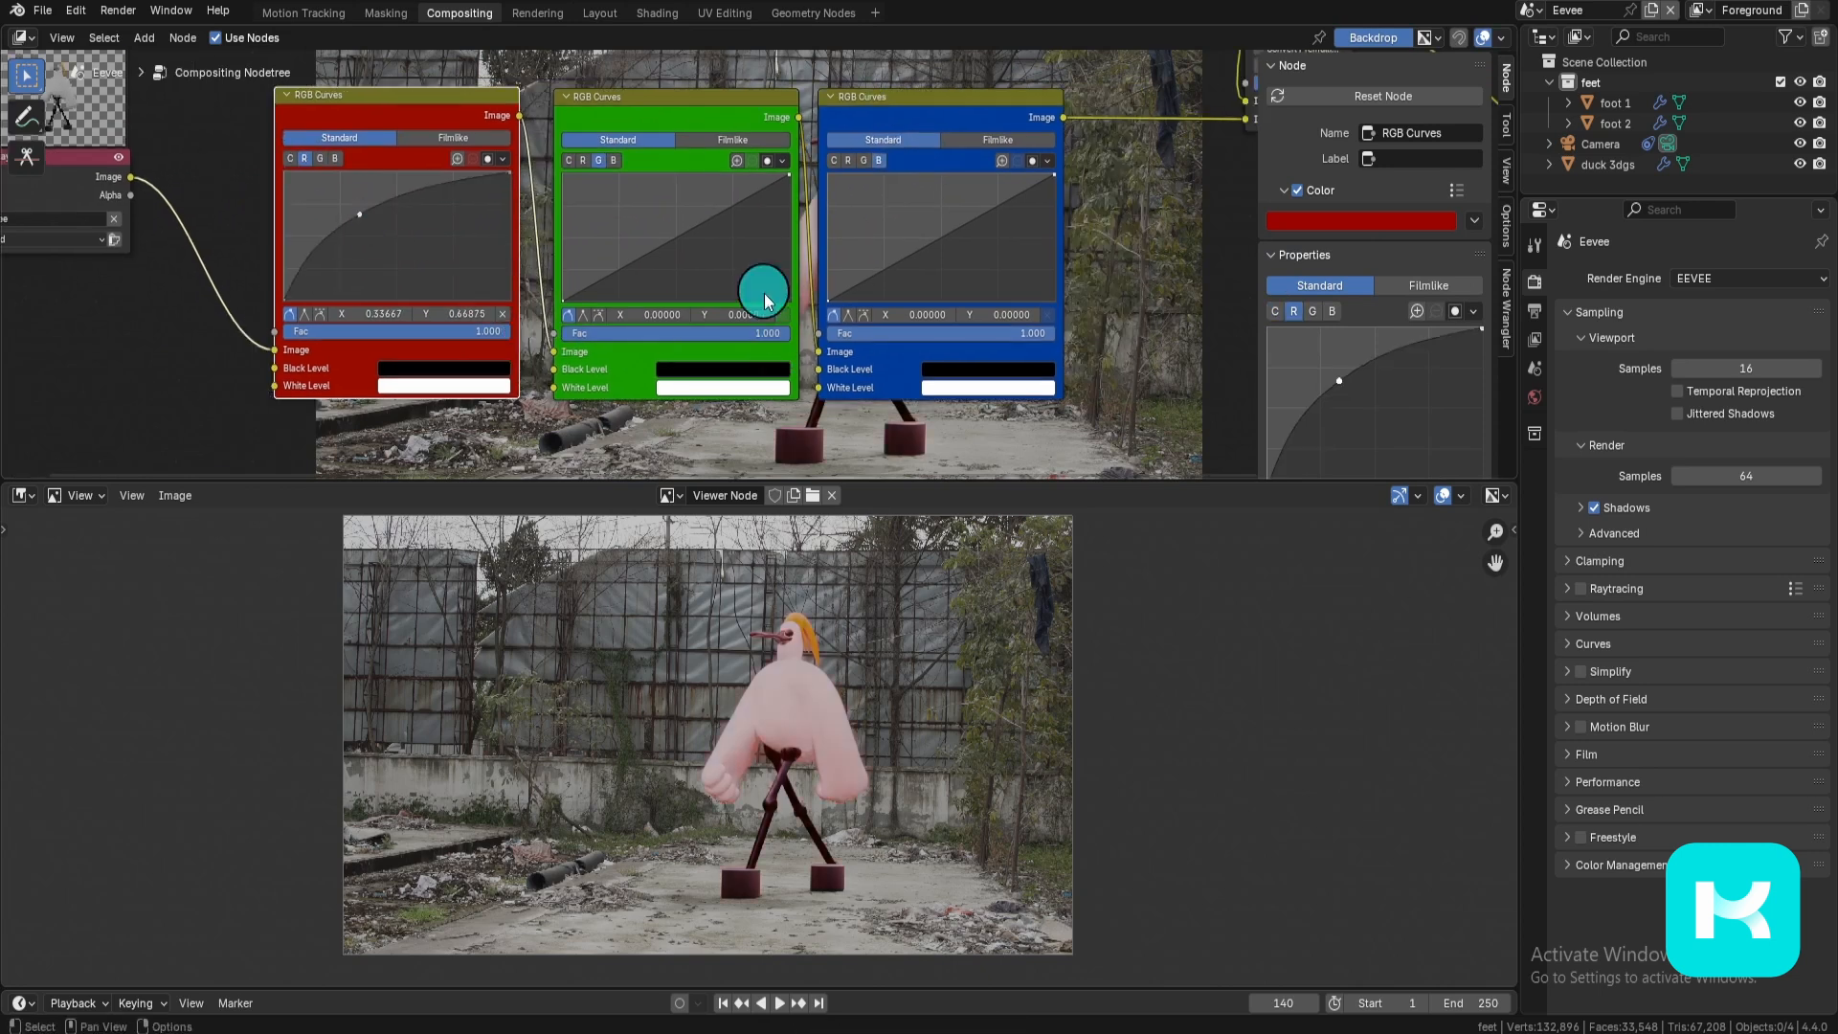
{"action": "left_click_drag", "start_coordinate": [685, 234], "coordinate": [713, 267]}
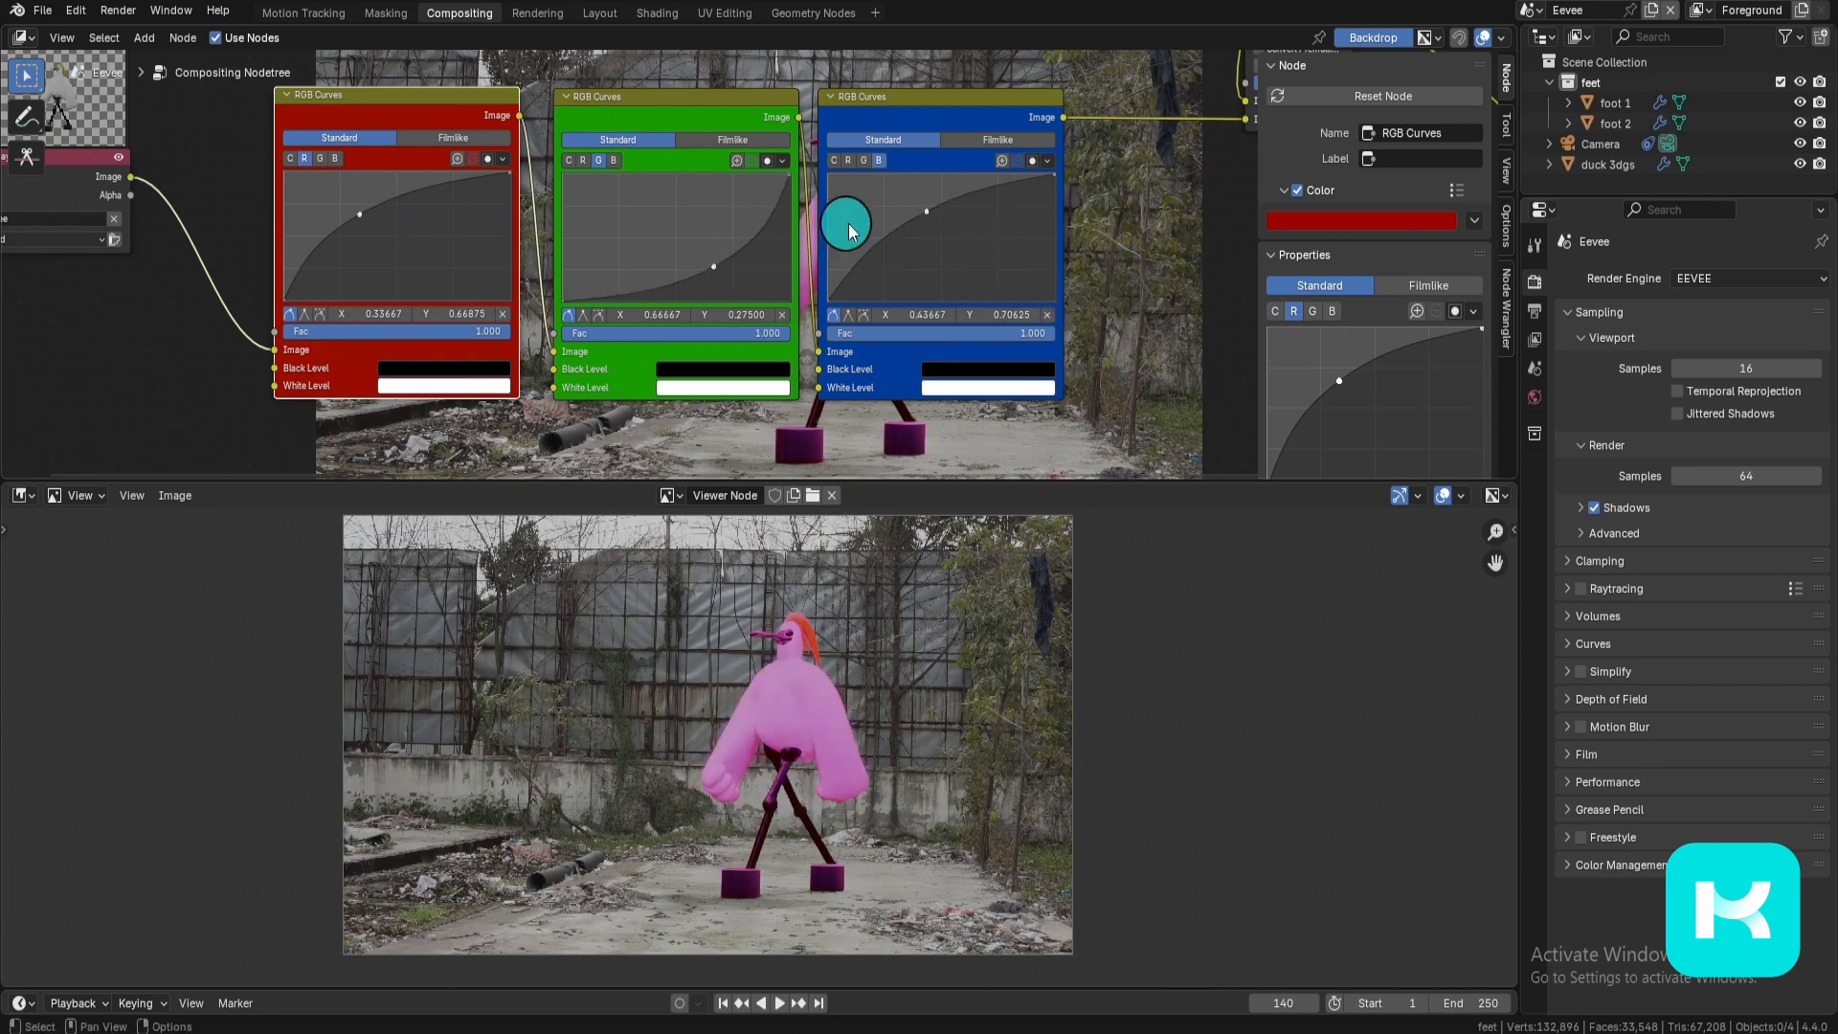
Step: Undo the test adjustments to the curves of the red, green and blue RGB Curves nodes
{"action": "key", "text": "ctrl+z"}
{"action": "key", "text": "ctrl+z"}
{"action": "key", "text": "ctrl+z"}
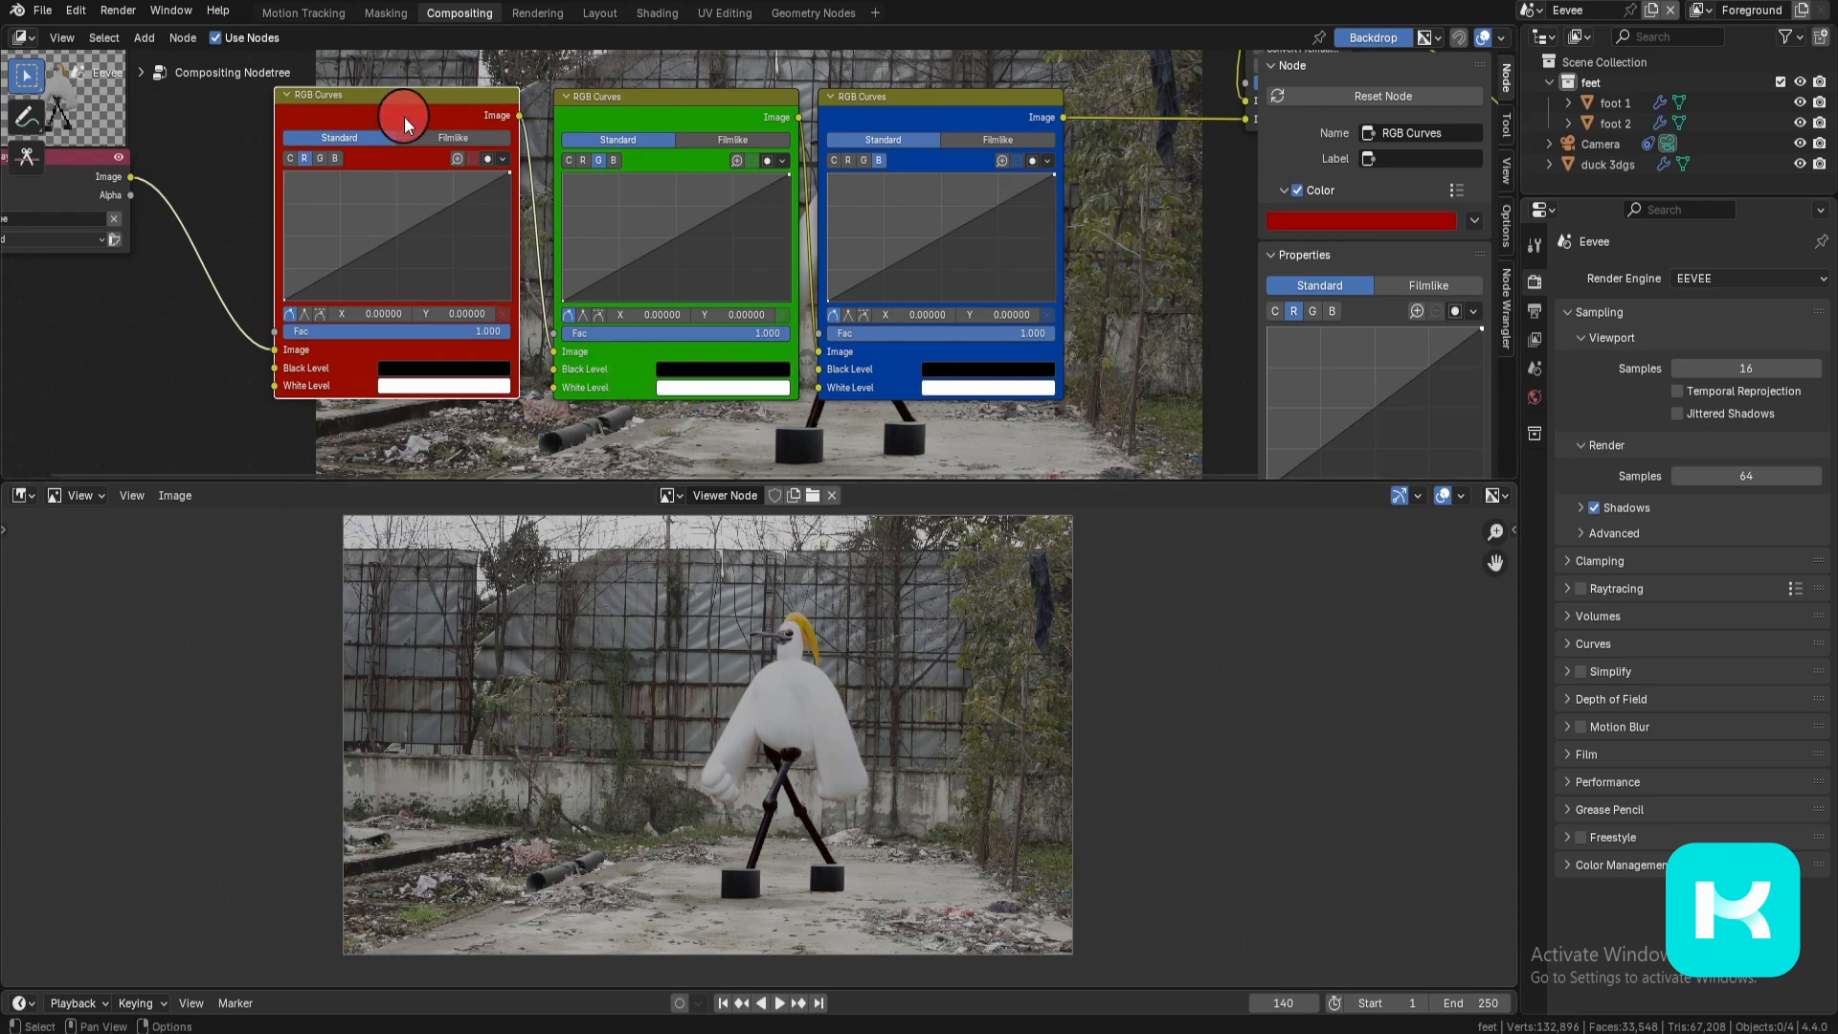
{"action": "left_click", "coordinate": [682, 113]}
{"action": "left_click", "coordinate": [913, 103]}
{"action": "mouse_move", "coordinate": [661, 95]}
{"action": "left_mouse_down"}
{"action": "mouse_move", "coordinate": [640, 111]}
{"action": "mouse_move", "coordinate": [659, 99]}
{"action": "left_mouse_up"}
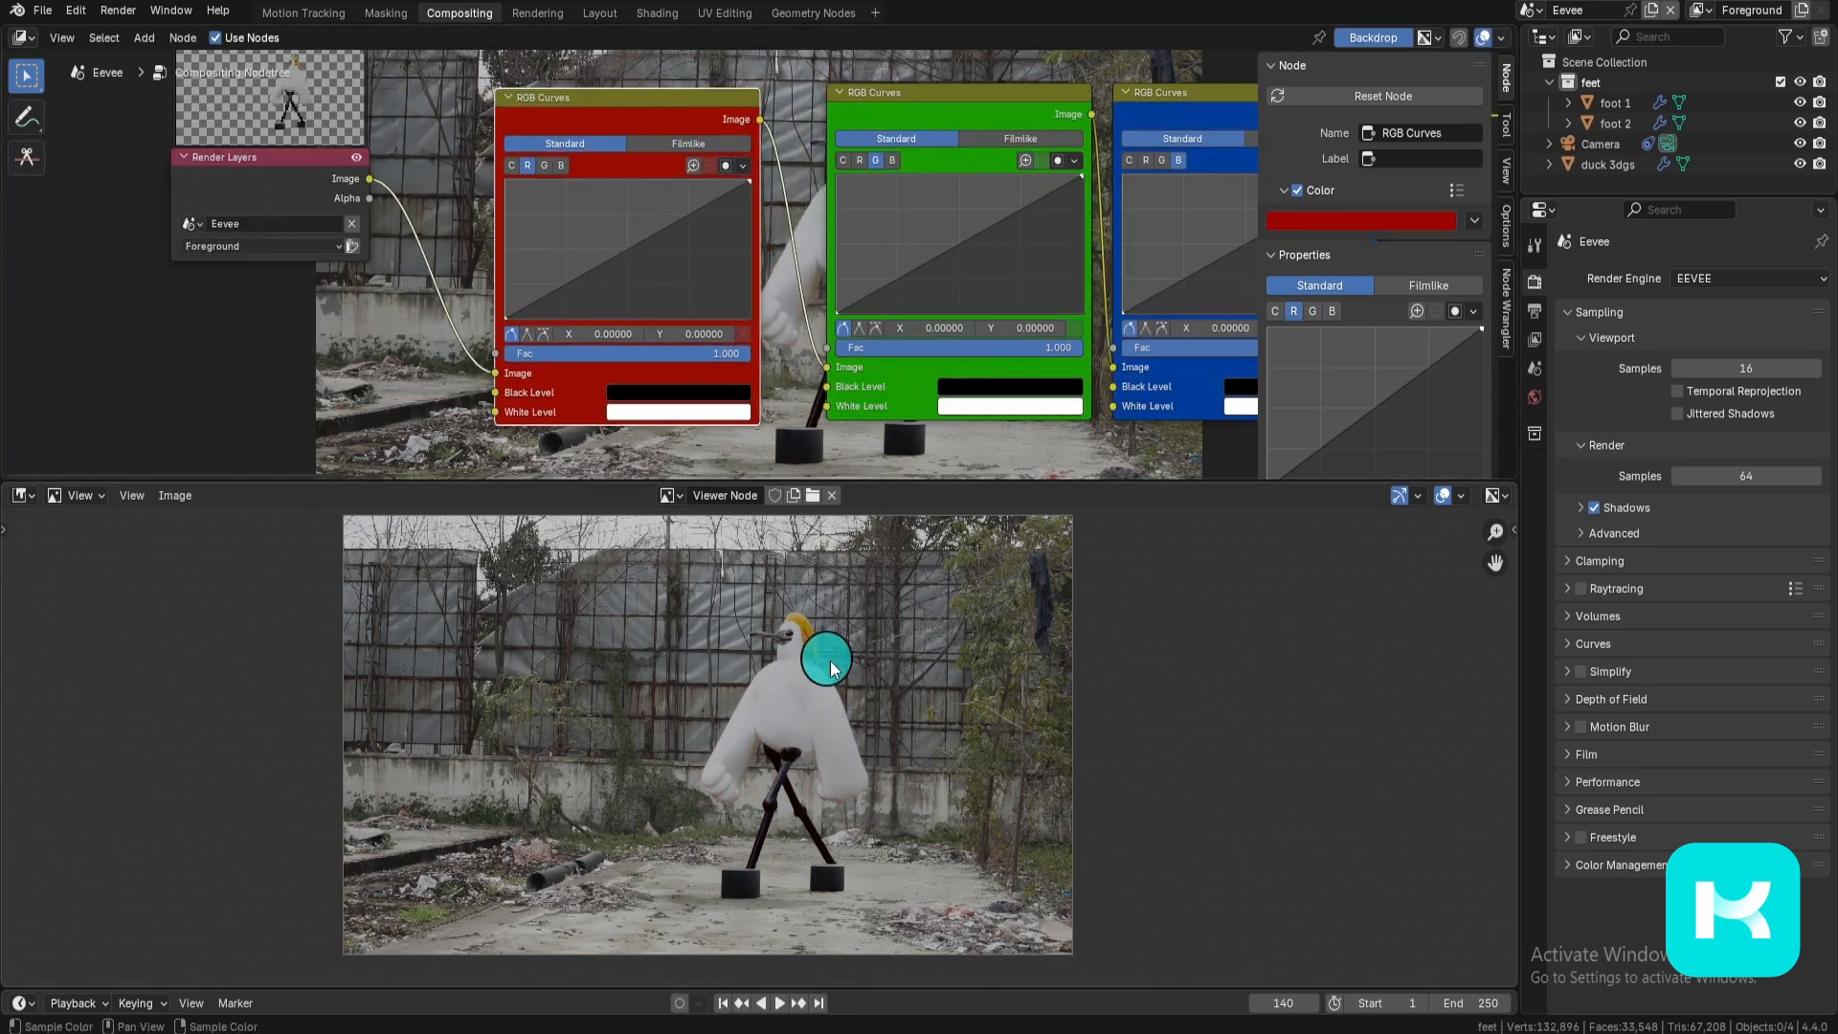
Step: Display only the Red channel of the Viewer Node image and bring the red RGB Curves node into focus
{"action": "left_click", "coordinate": [1493, 495]}
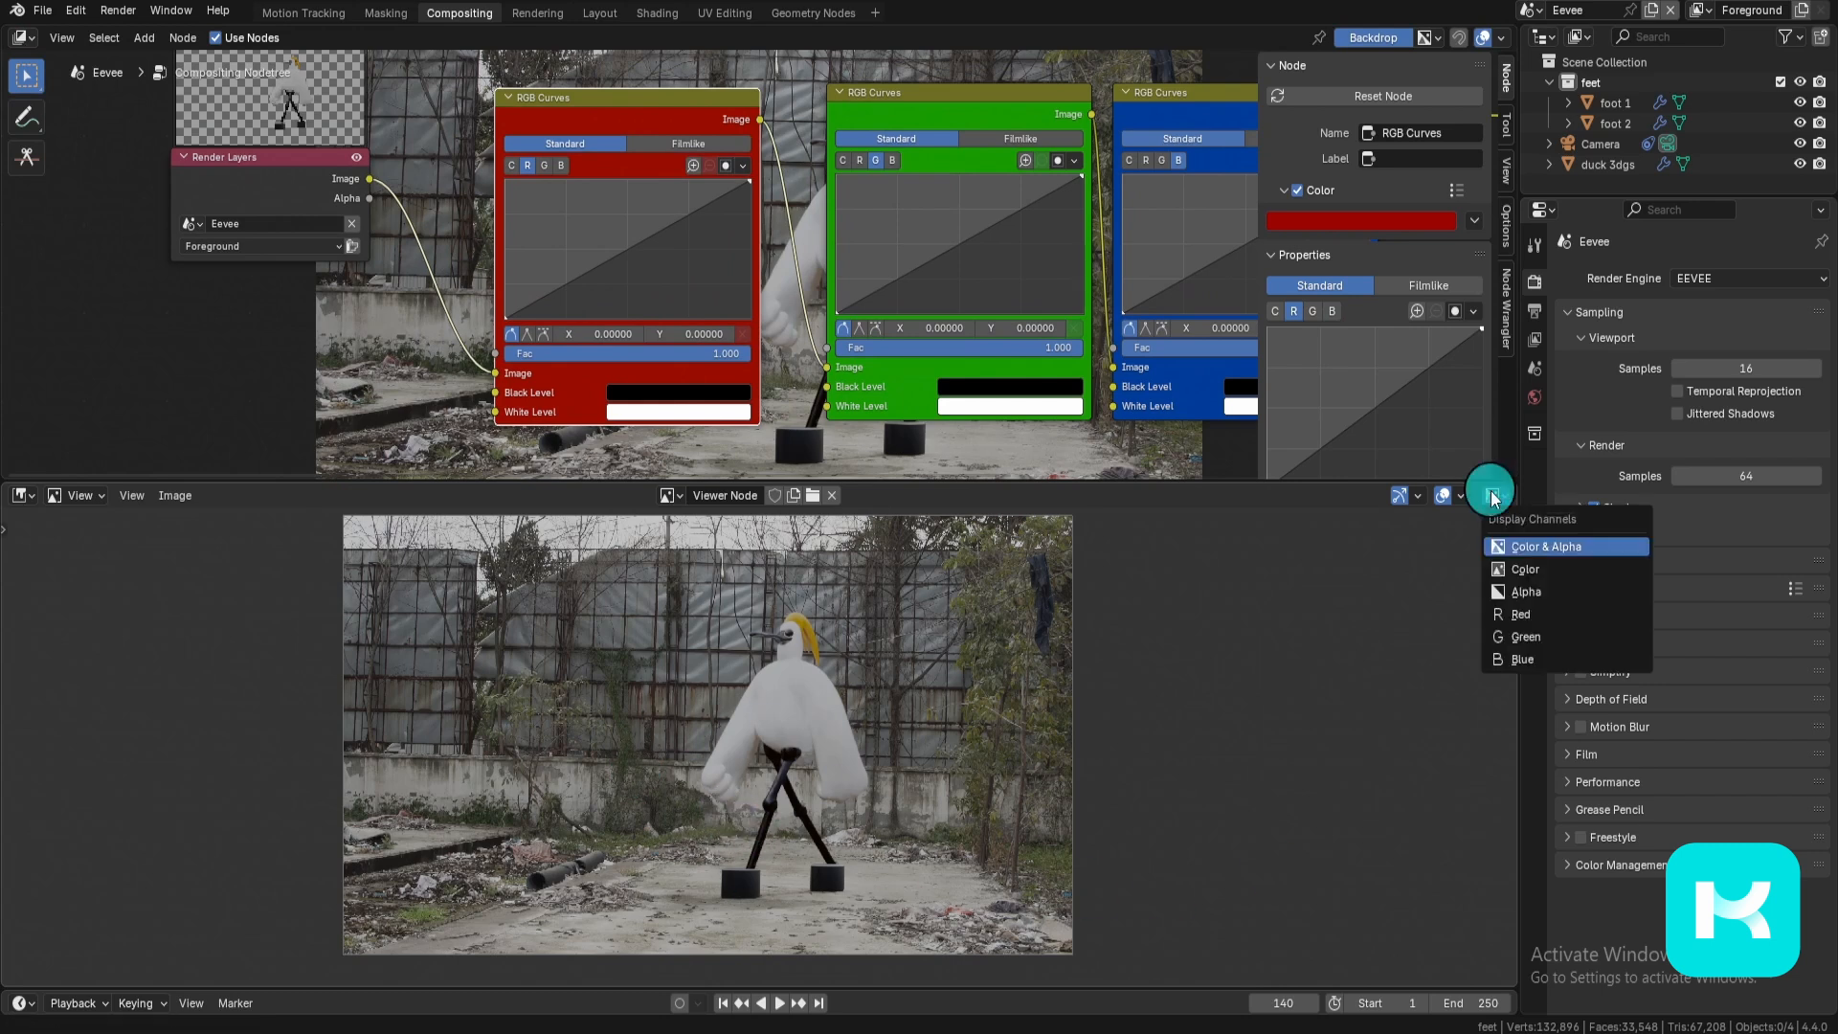
{"action": "left_click", "coordinate": [1522, 614]}
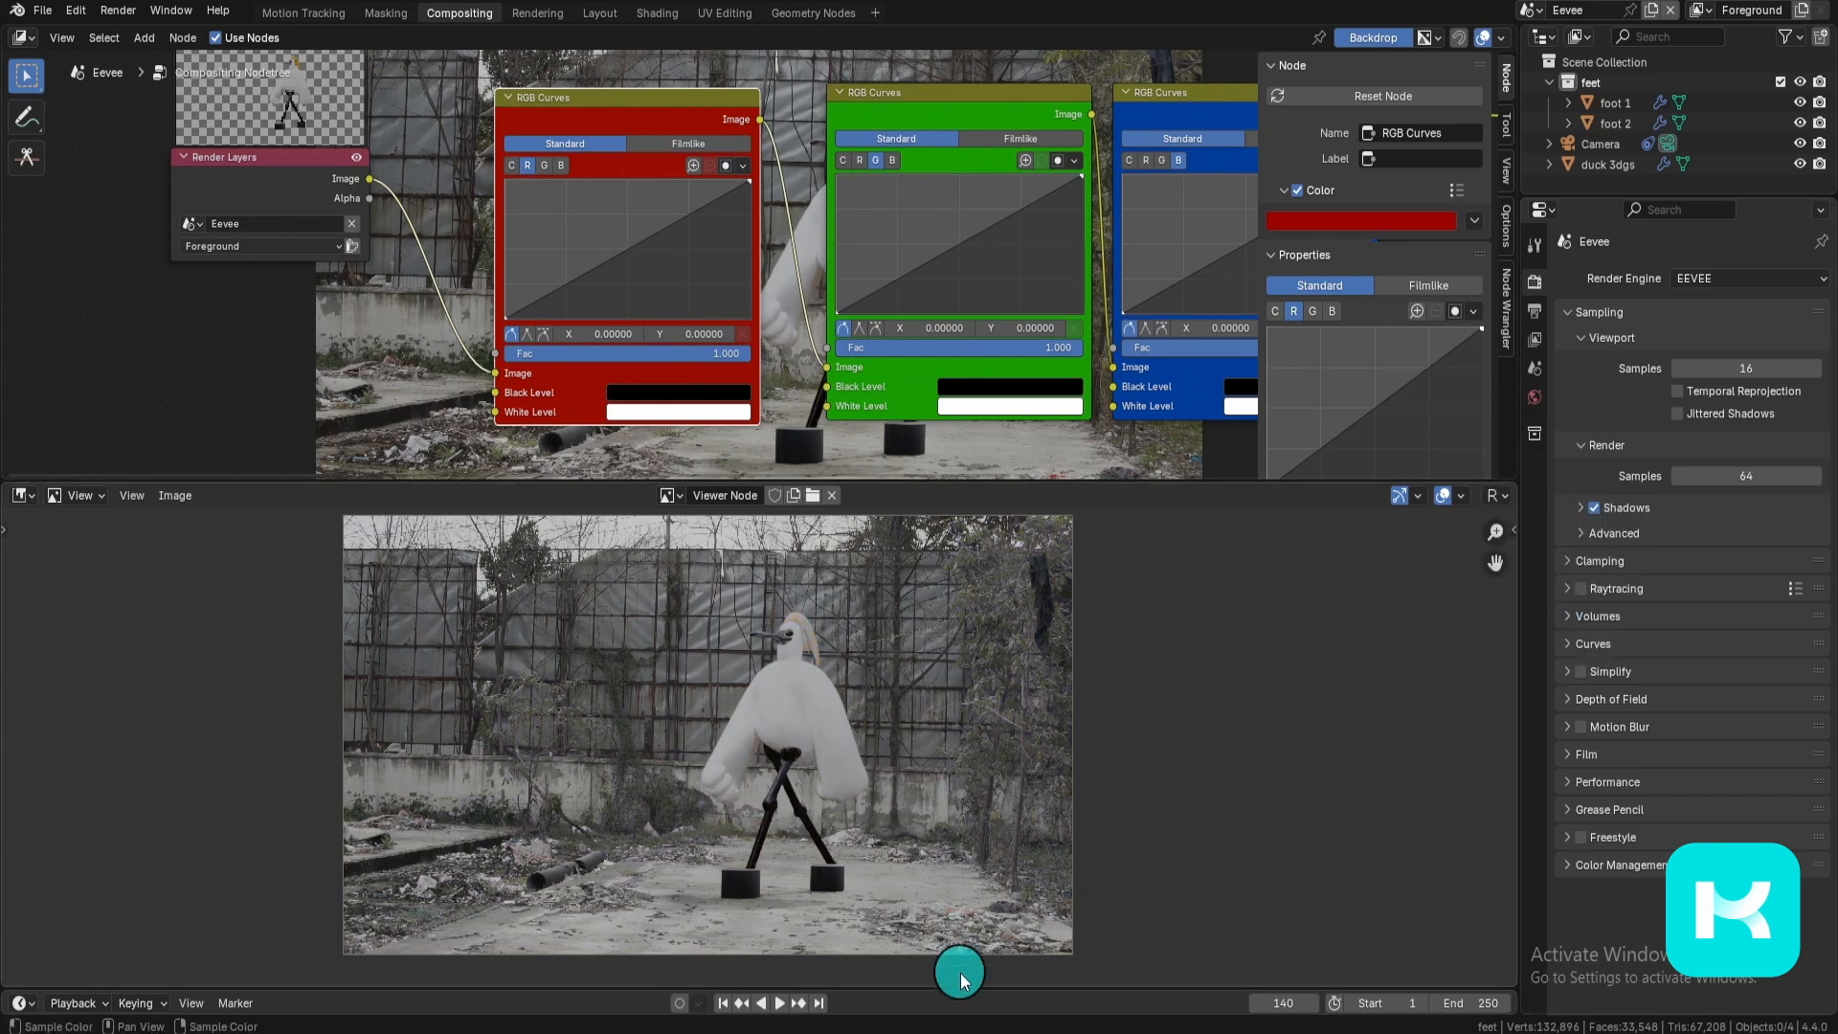
{"action": "scroll", "coordinate": [664, 308], "scroll_direction": "up", "scroll_amount": 3}
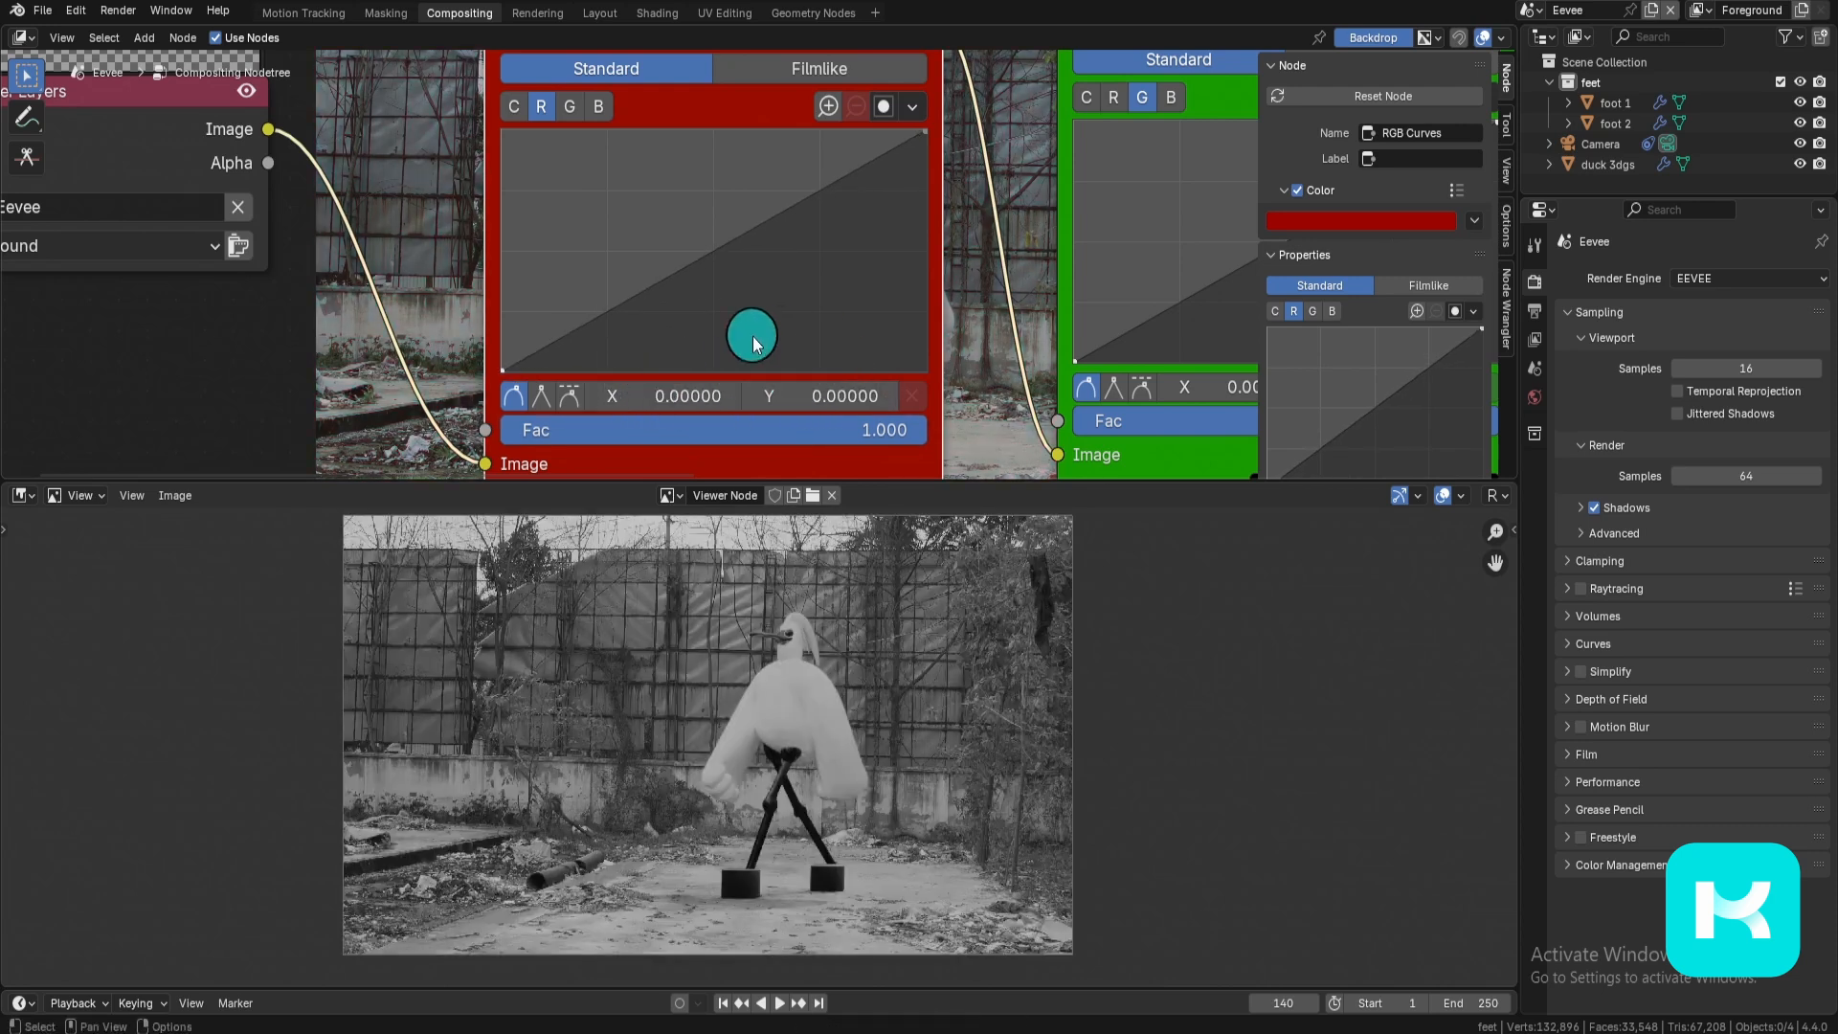
Step: Try raising the black point of the red node's R curve to Y 0.14
{"action": "mouse_move", "coordinate": [685, 394]}
{"action": "left_mouse_down"}
{"action": "mouse_move", "coordinate": [728, 394]}
{"action": "mouse_move", "coordinate": [686, 394]}
{"action": "left_mouse_up"}
{"action": "left_click_drag", "start_coordinate": [829, 417], "coordinate": [854, 396]}
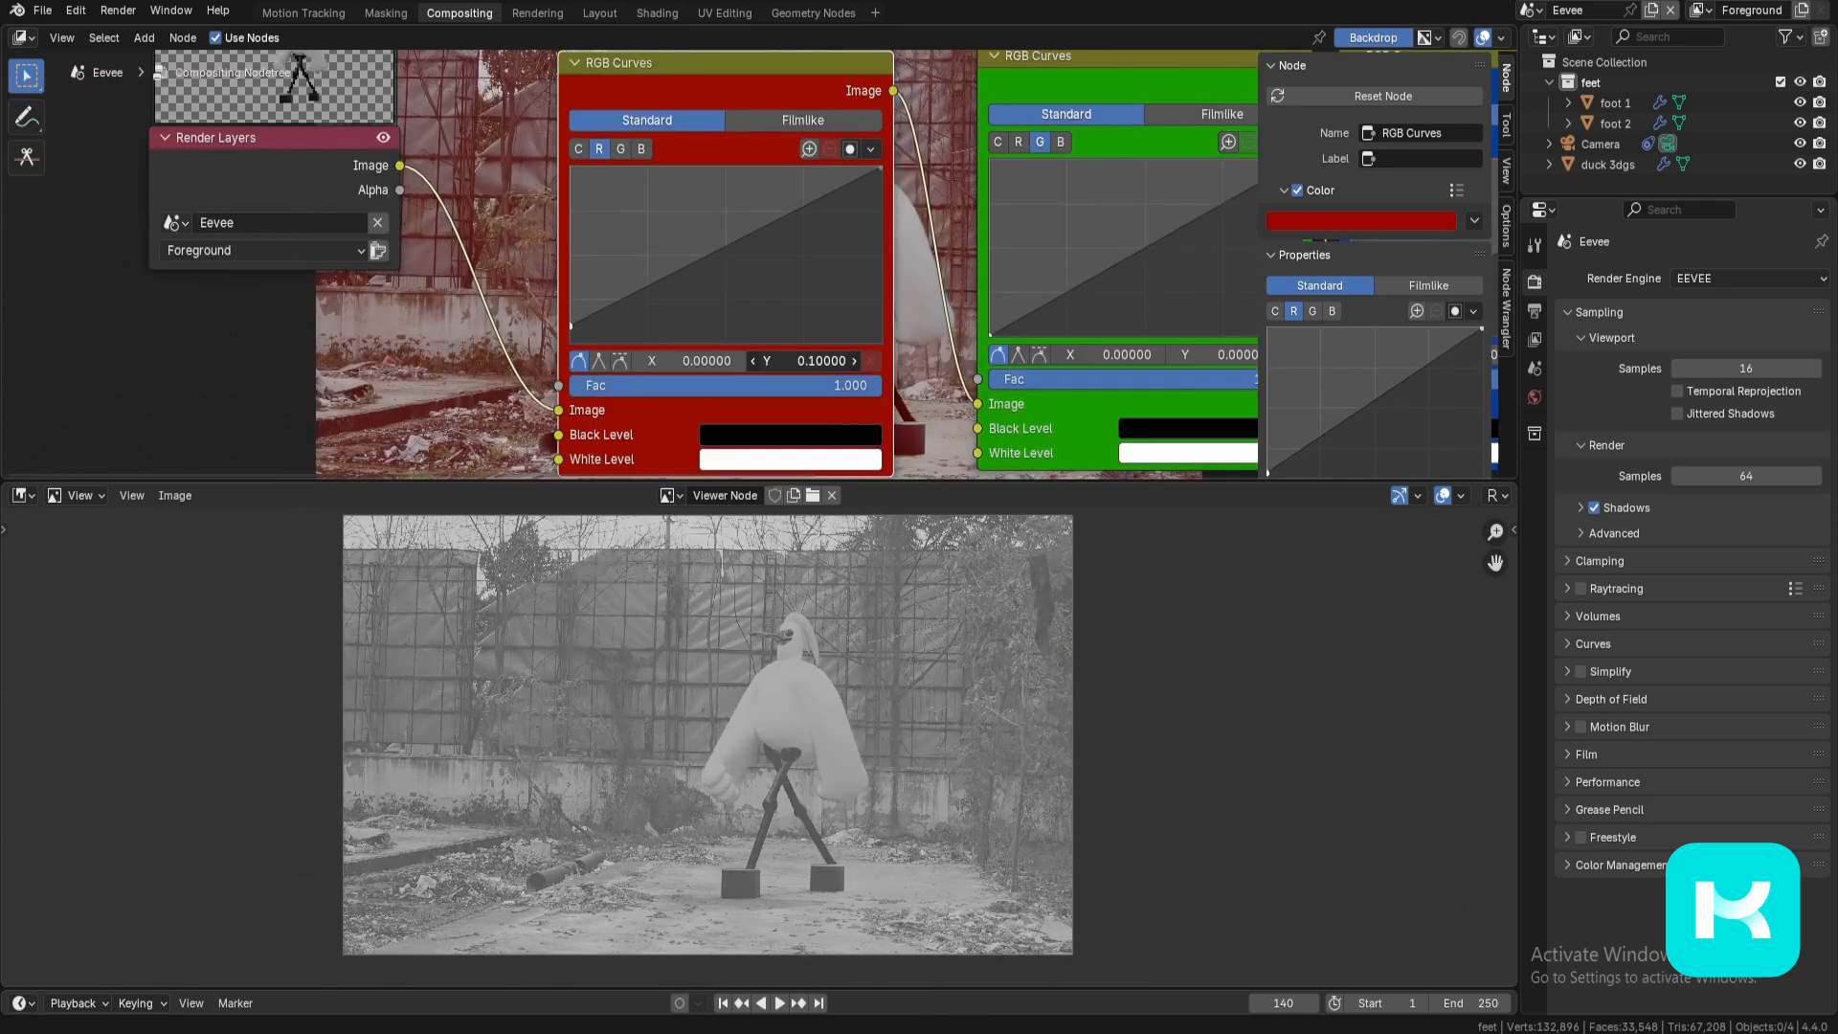
{"action": "left_click_drag", "start_coordinate": [812, 361], "coordinate": [843, 361]}
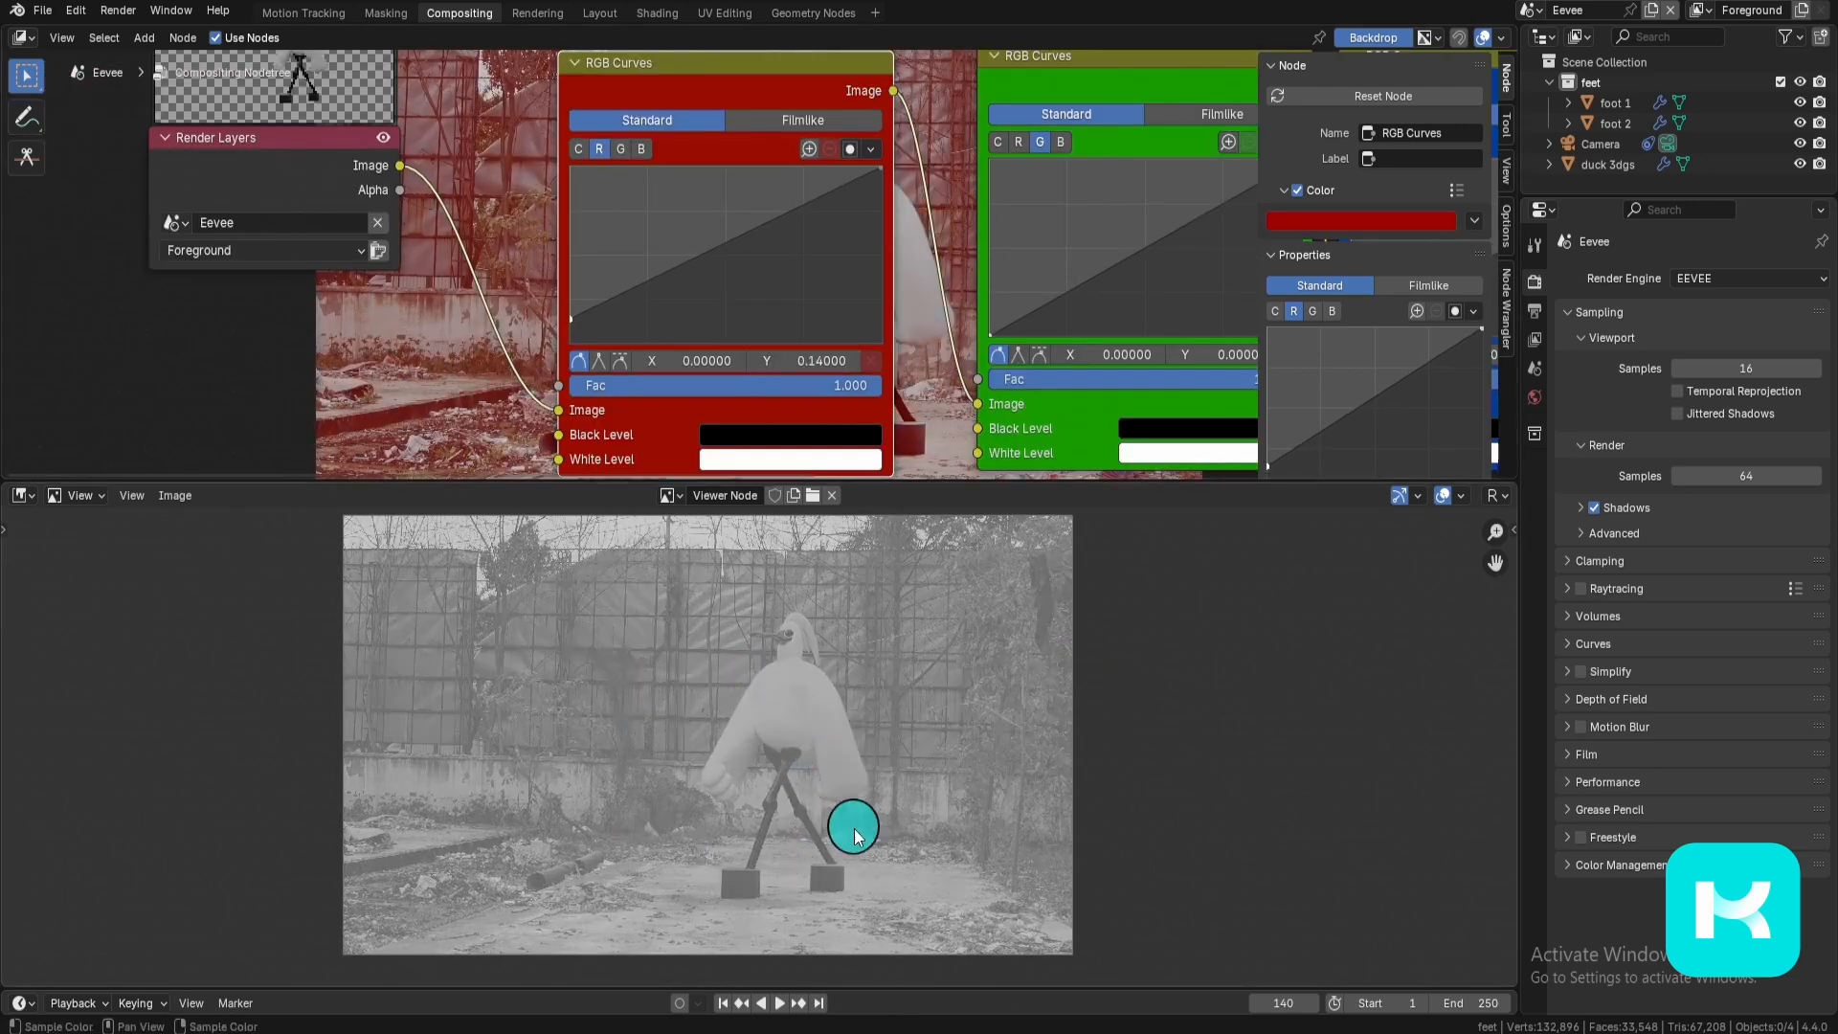
Step: Widen the second Alpha Over node and enable its Convert Premultiplied option
{"action": "scroll", "coordinate": [976, 303], "scroll_direction": "down", "scroll_amount": 12}
{"action": "middle_click_drag", "start_coordinate": [1108, 197], "coordinate": [763, 306]}
{"action": "scroll", "coordinate": [763, 325], "scroll_direction": "up", "scroll_amount": 10}
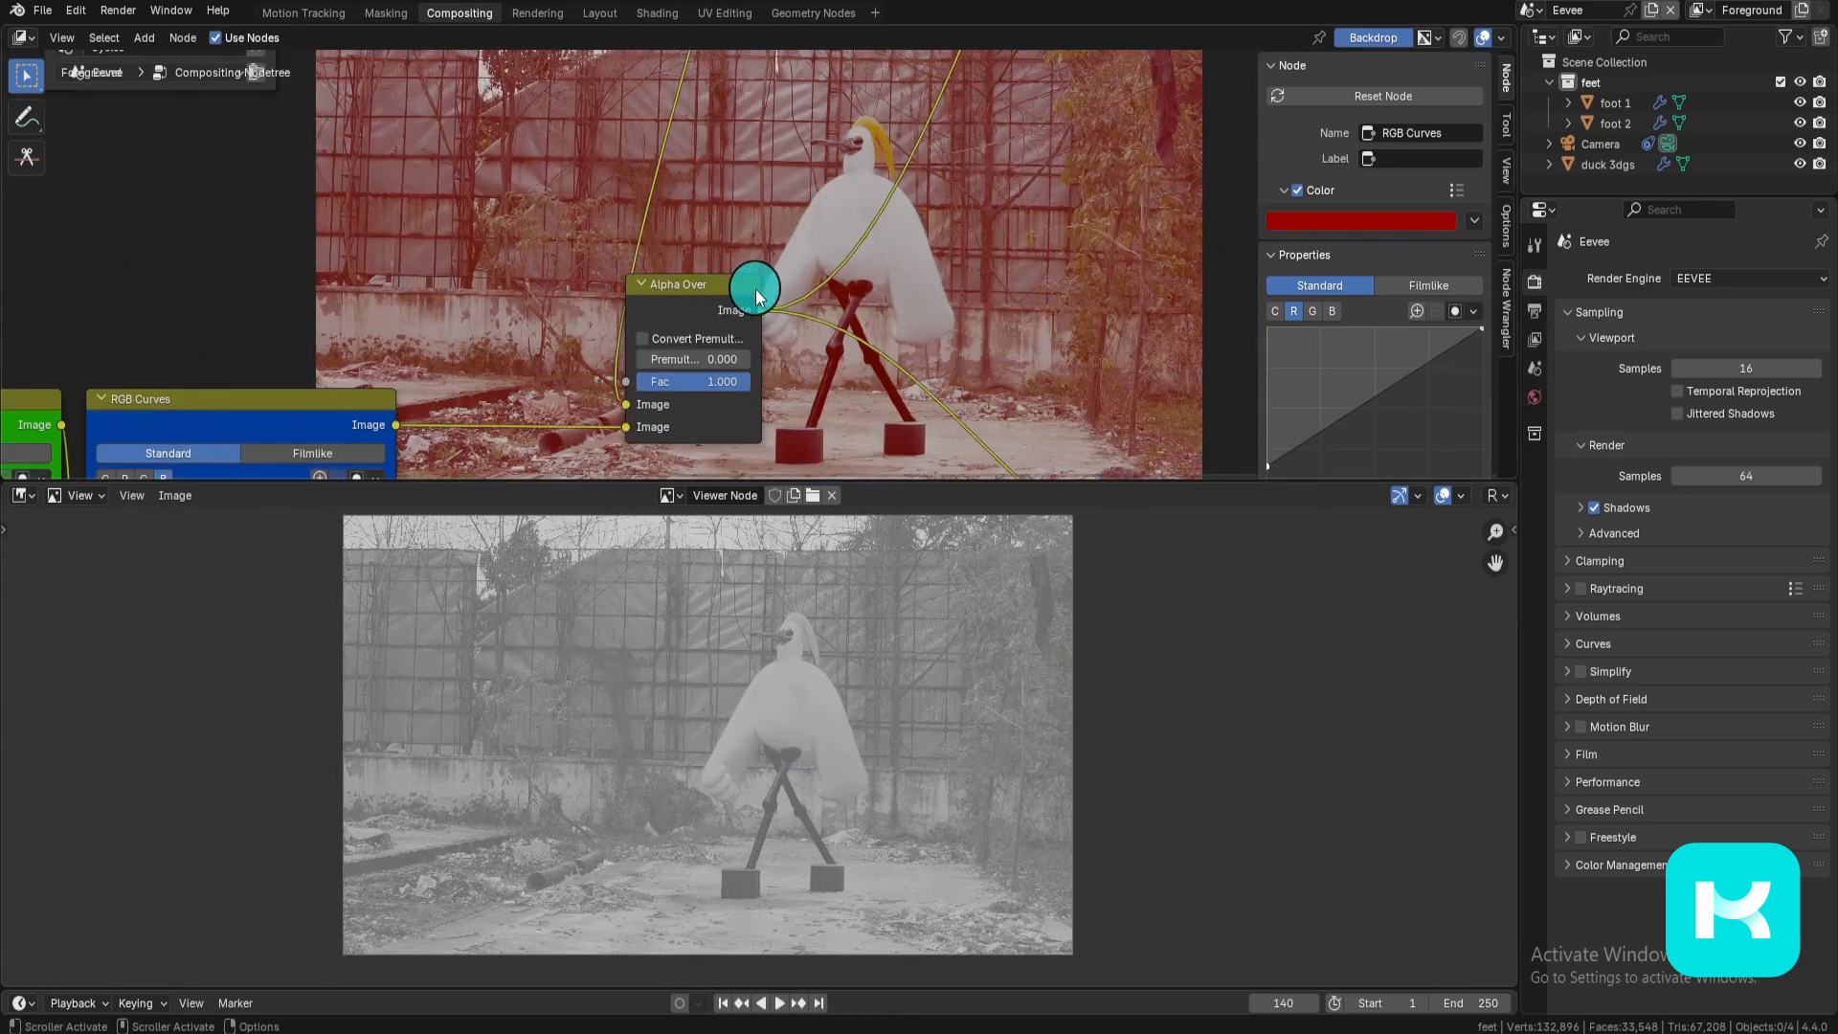
{"action": "left_click_drag", "start_coordinate": [766, 292], "coordinate": [824, 293]}
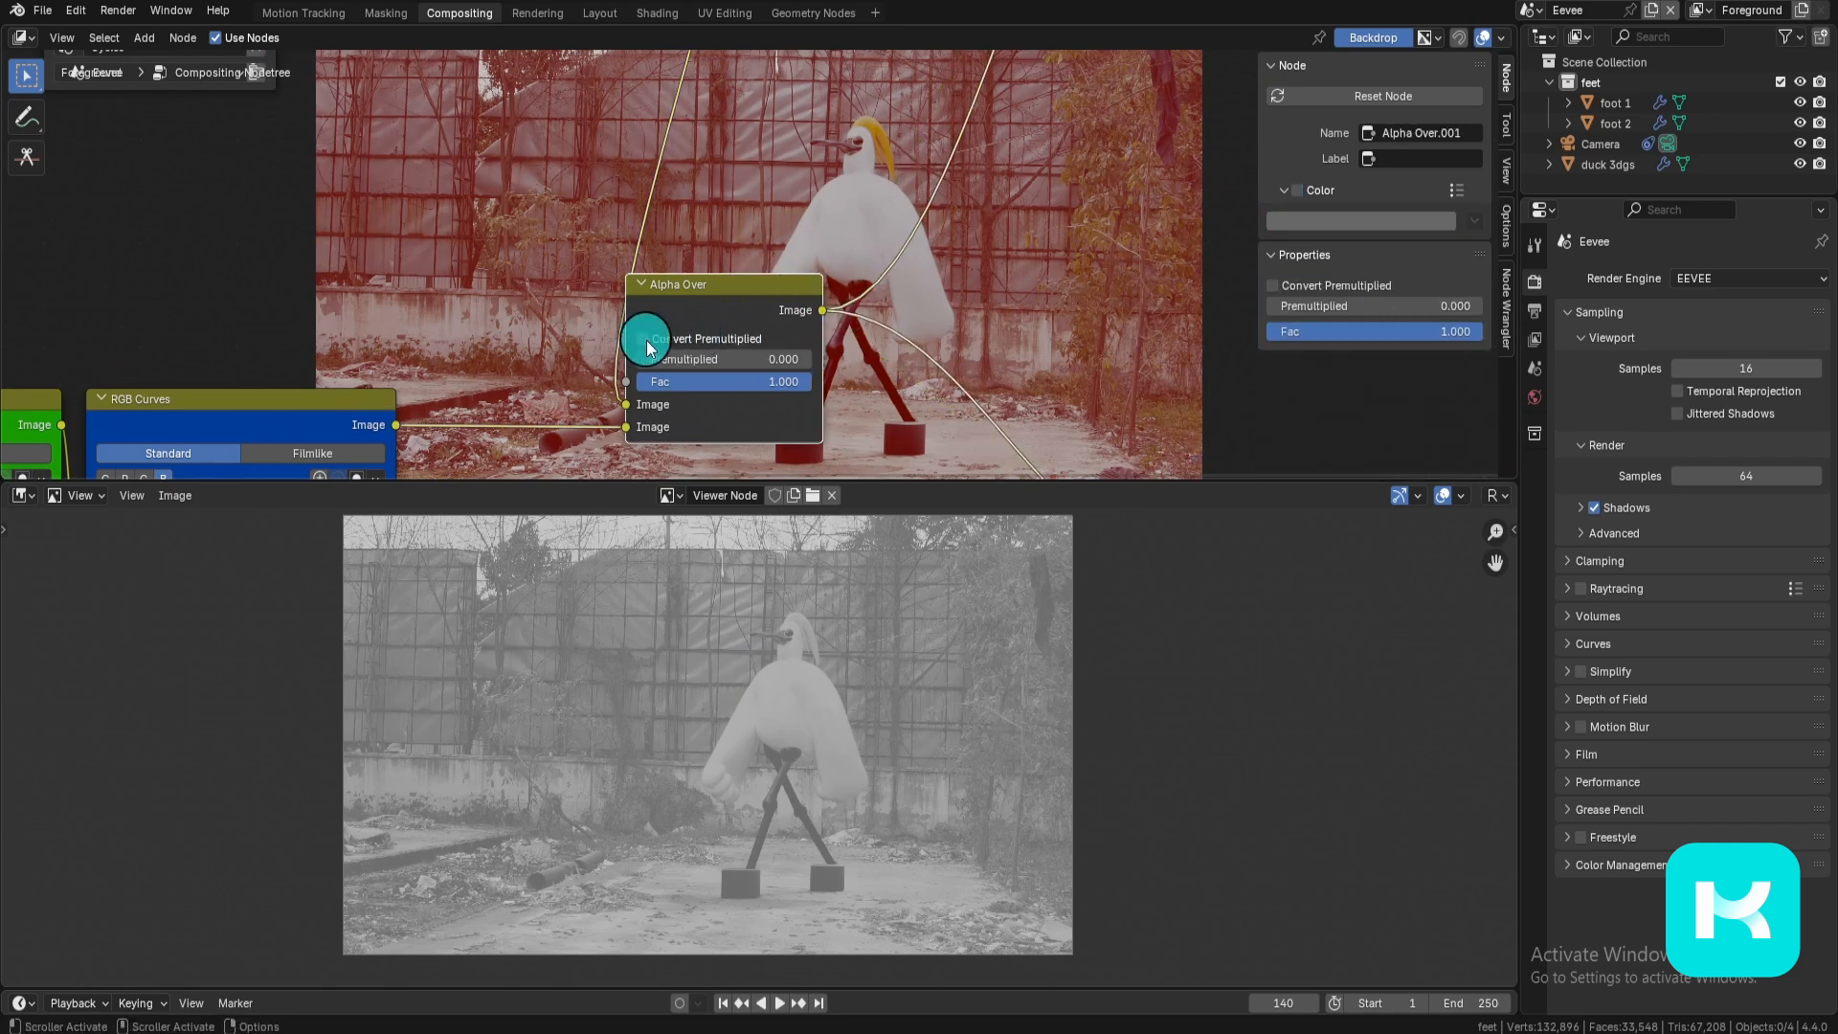
{"action": "left_click", "coordinate": [643, 339]}
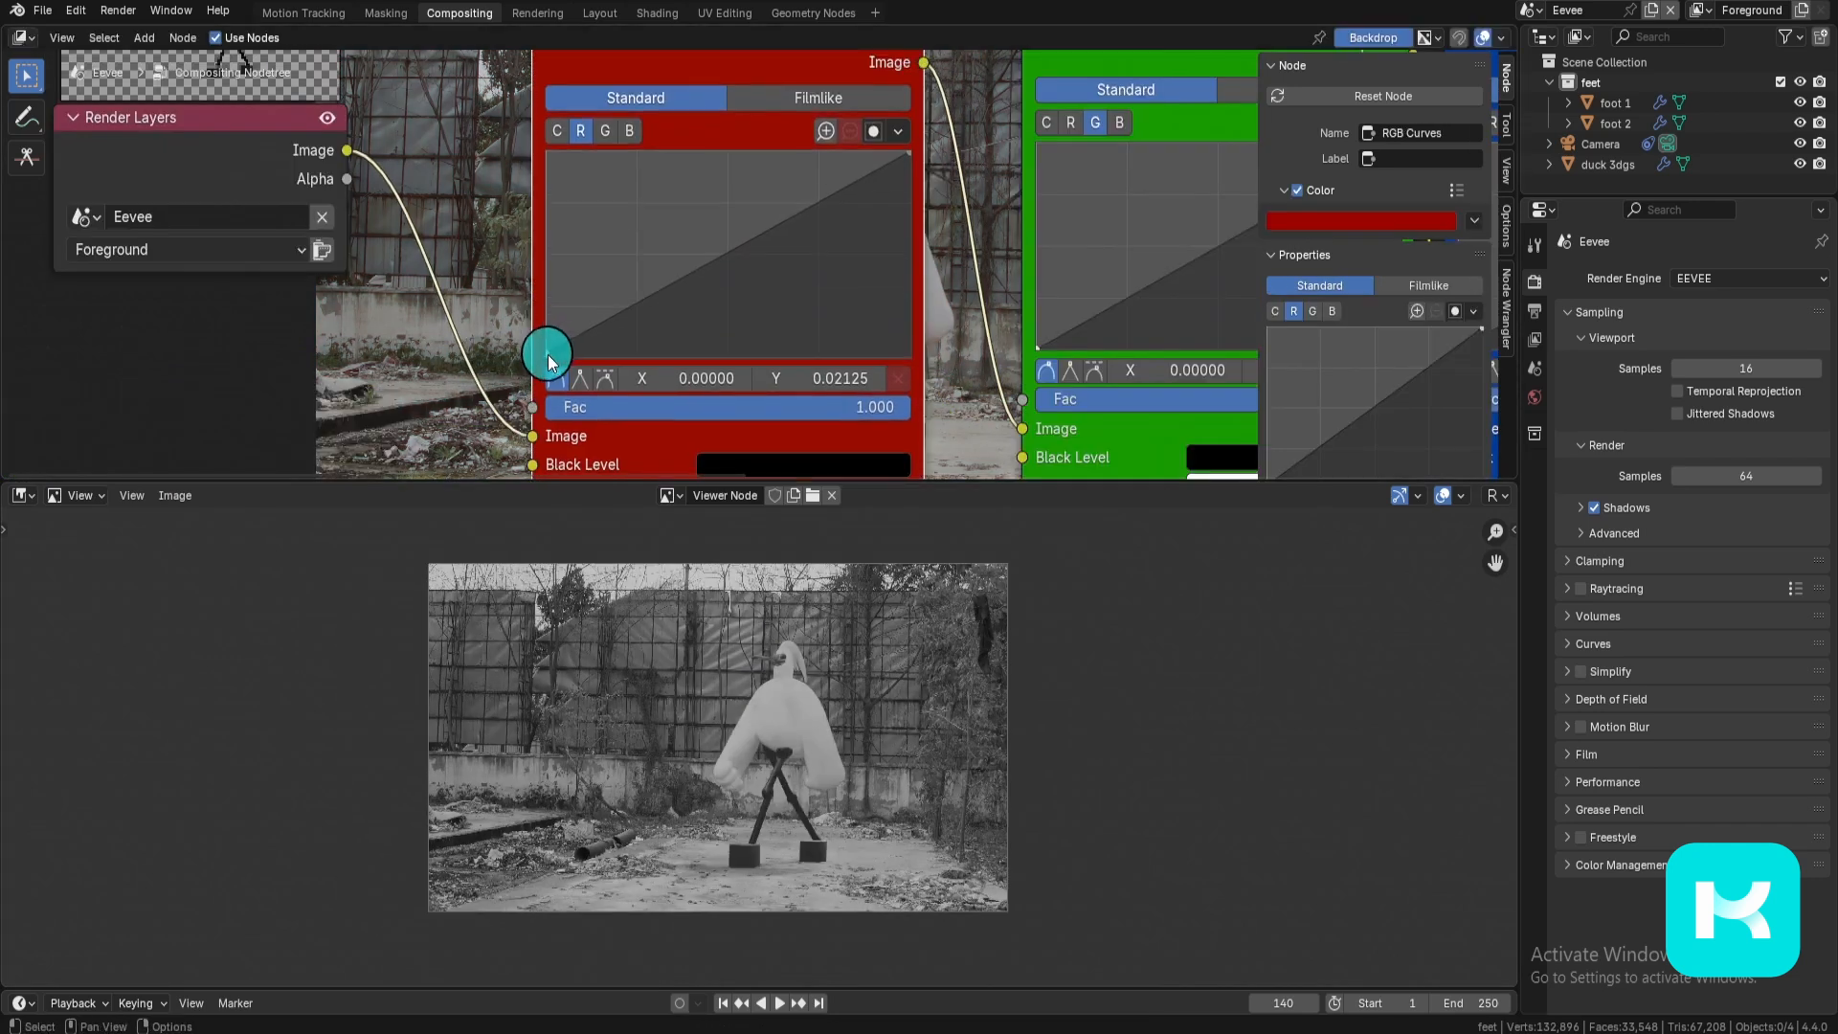
Step: Try raising the red curve's black point to Y 0.47125, and return it to Y 0
{"action": "left_click_drag", "start_coordinate": [547, 354], "coordinate": [543, 258]}
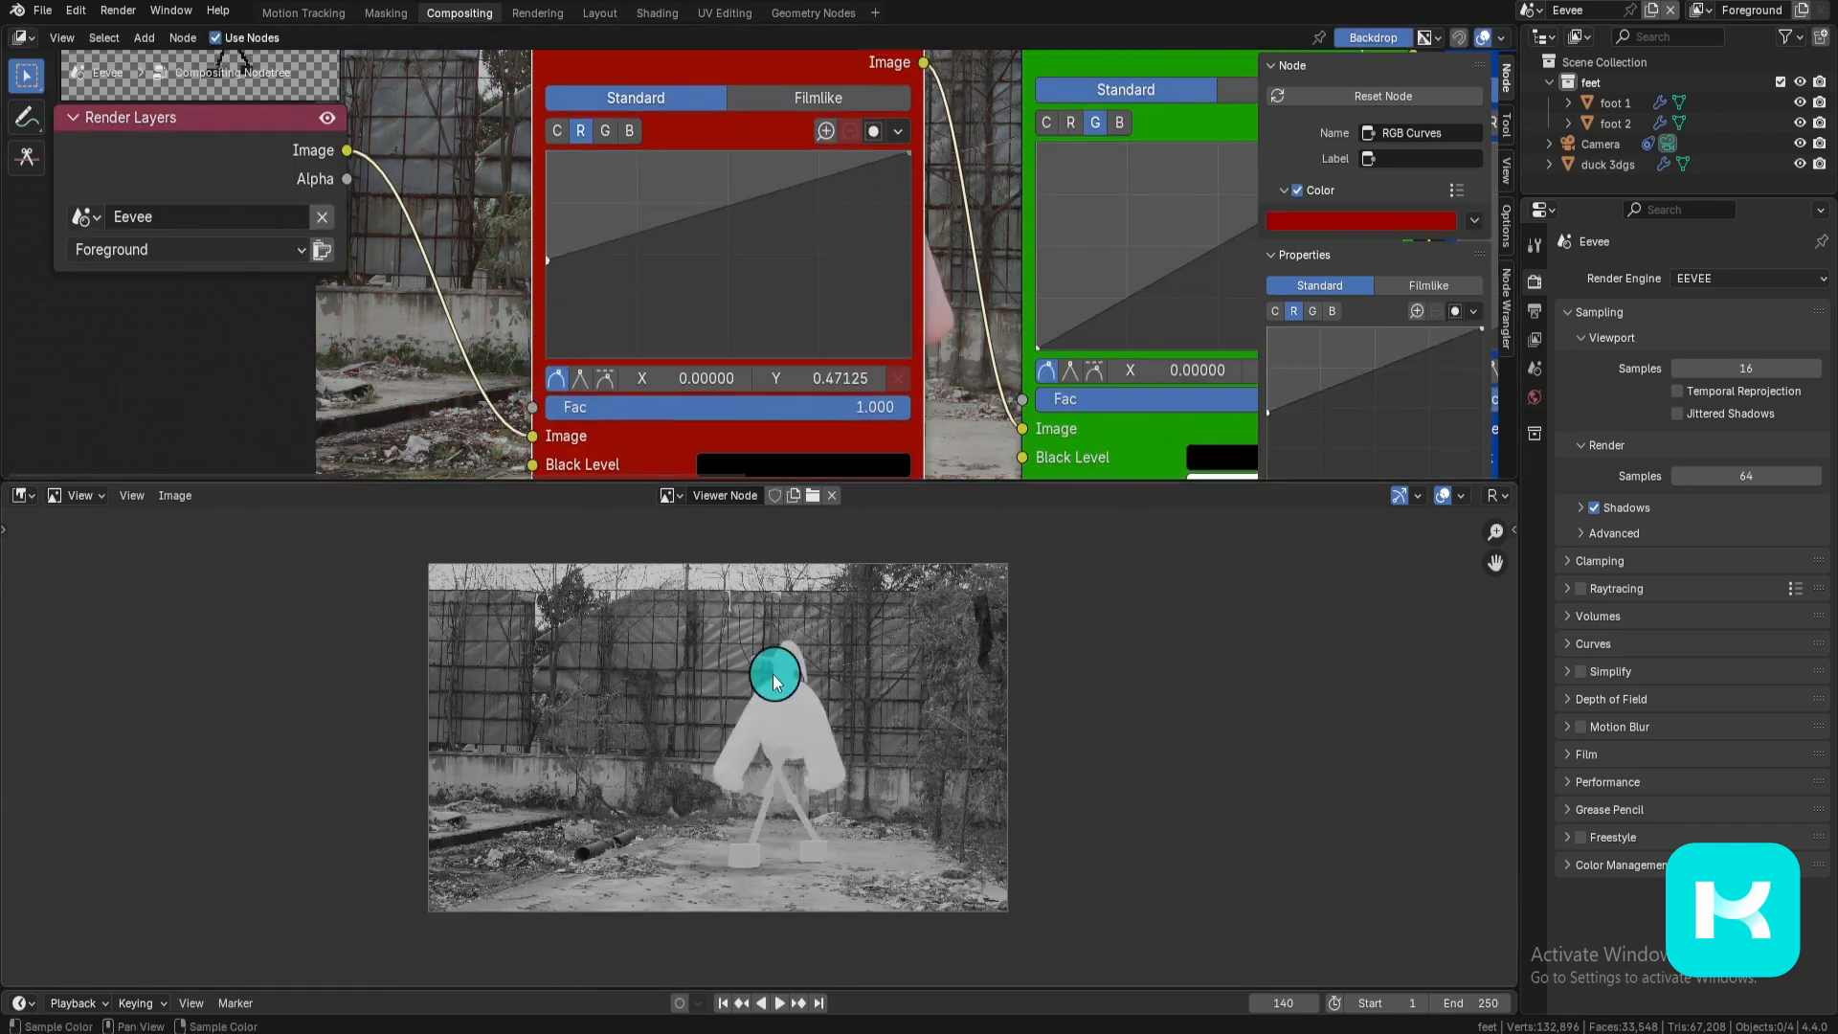
{"action": "left_click", "coordinate": [558, 265]}
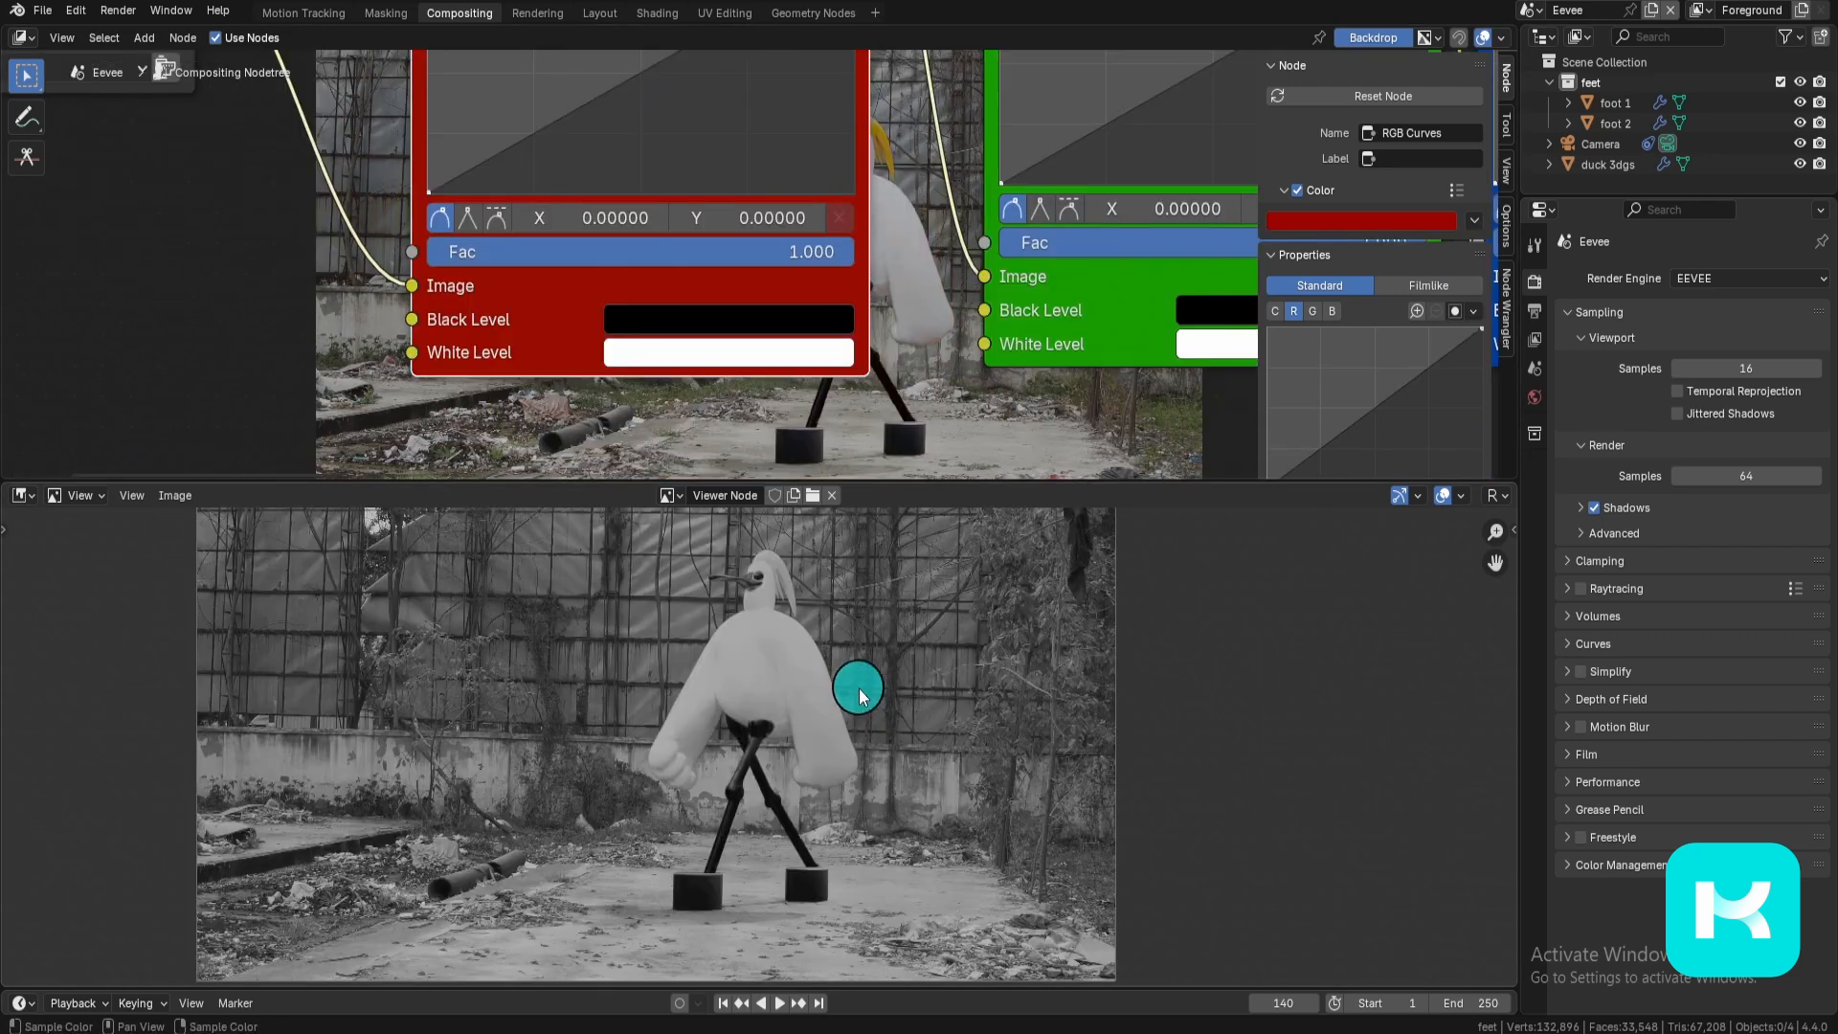
{"action": "mouse_move", "coordinate": [751, 207]}
{"action": "left_mouse_down"}
{"action": "mouse_move", "coordinate": [728, 213]}
{"action": "mouse_move", "coordinate": [762, 218]}
{"action": "left_mouse_up"}
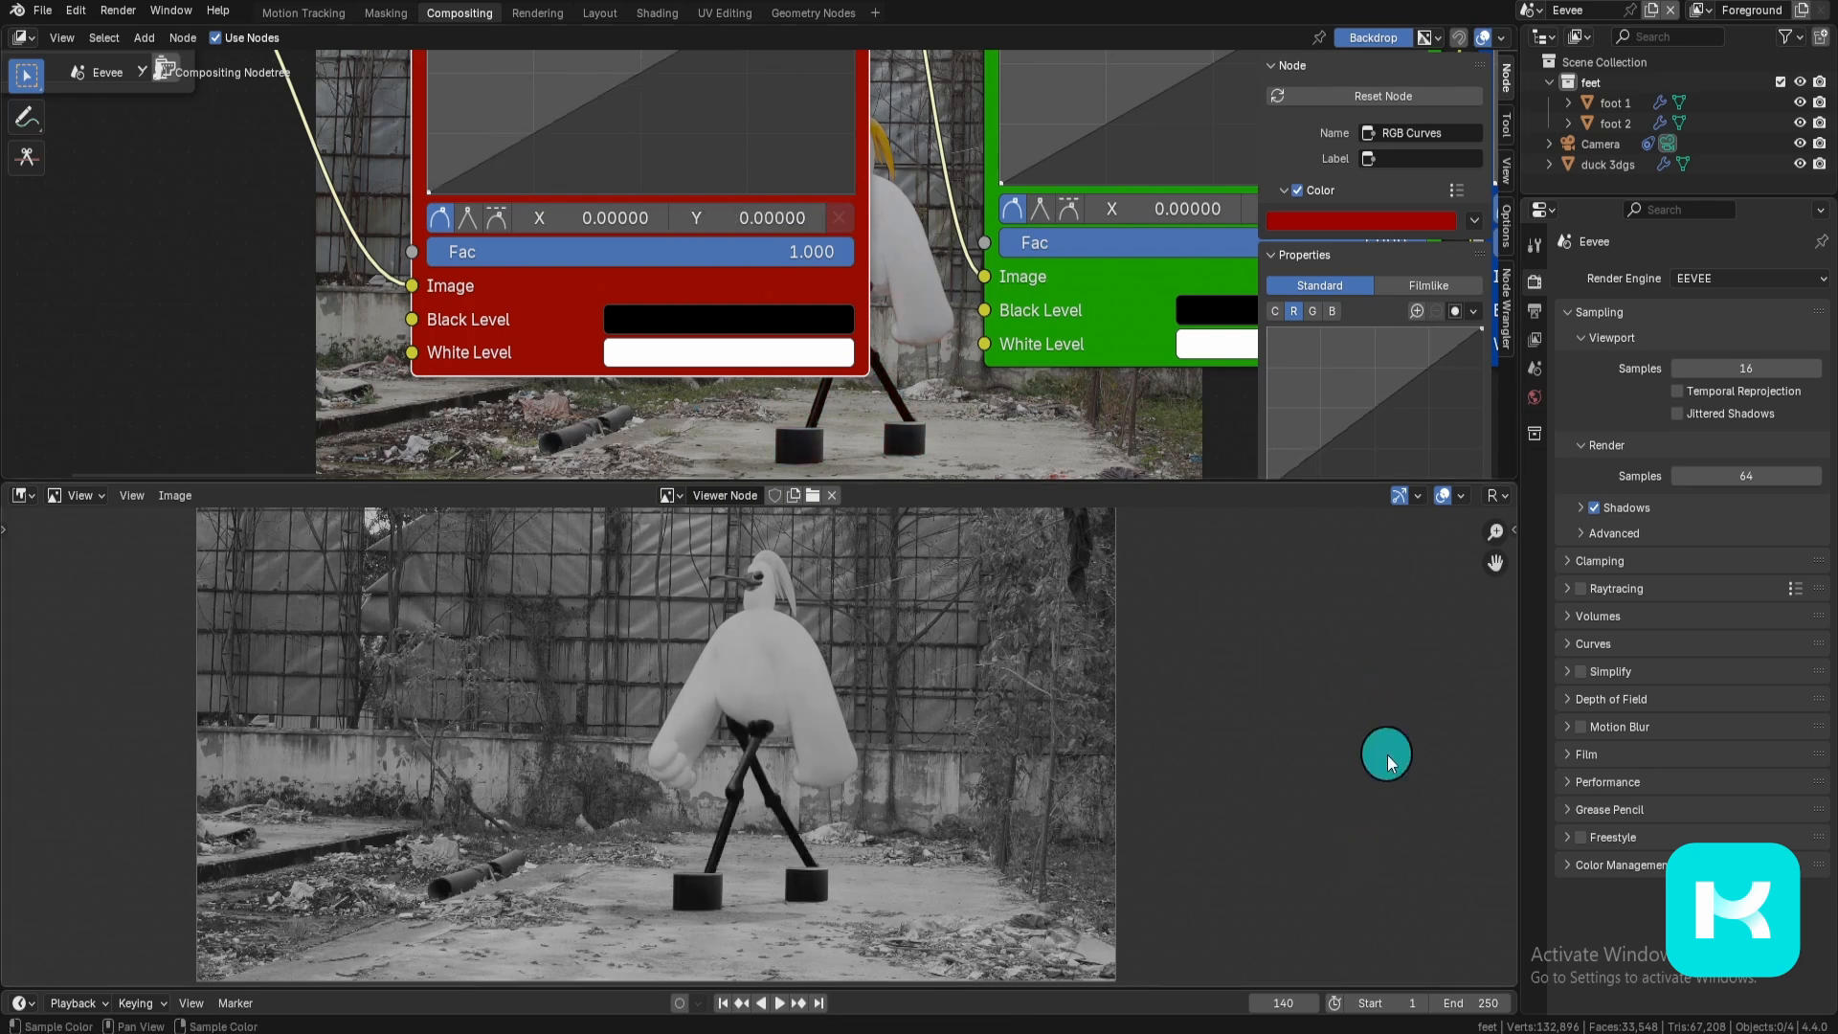
Step: Expand the Sample Line scope for the viewer image, enlarge its graph and limit it to the R channel
{"action": "key", "text": "n"}
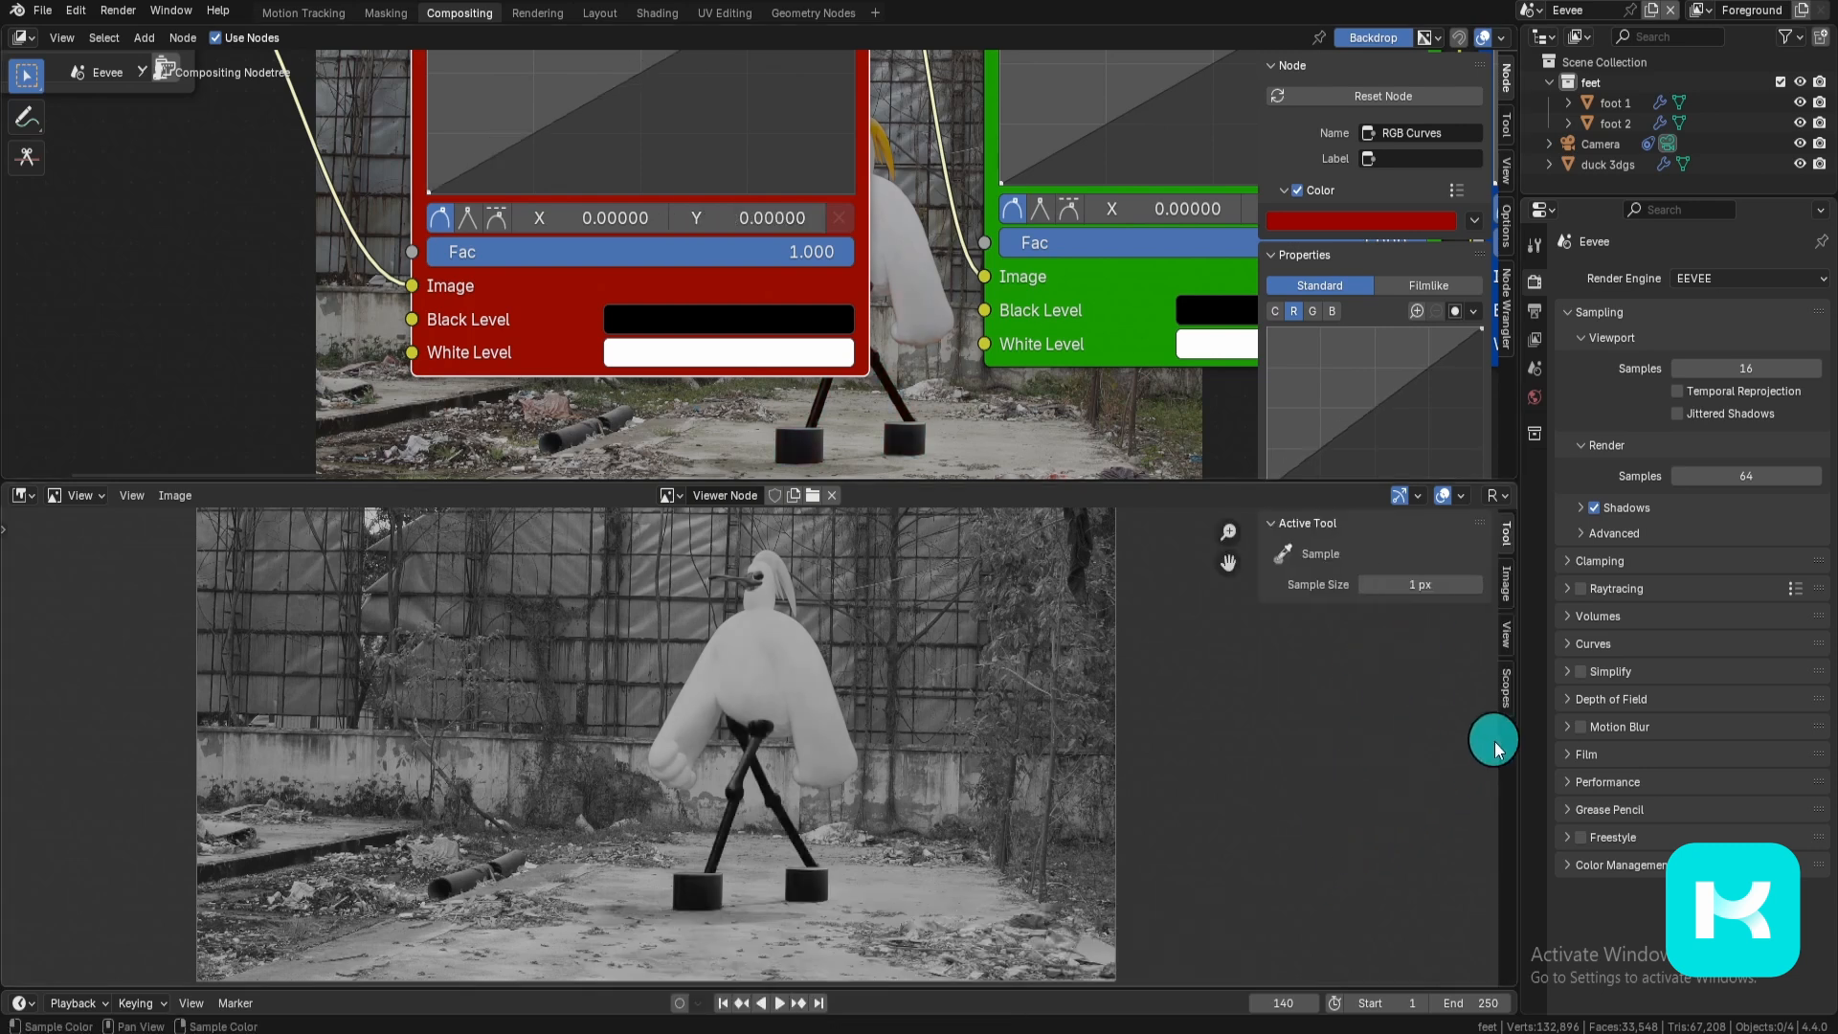
{"action": "left_click", "coordinate": [1506, 688]}
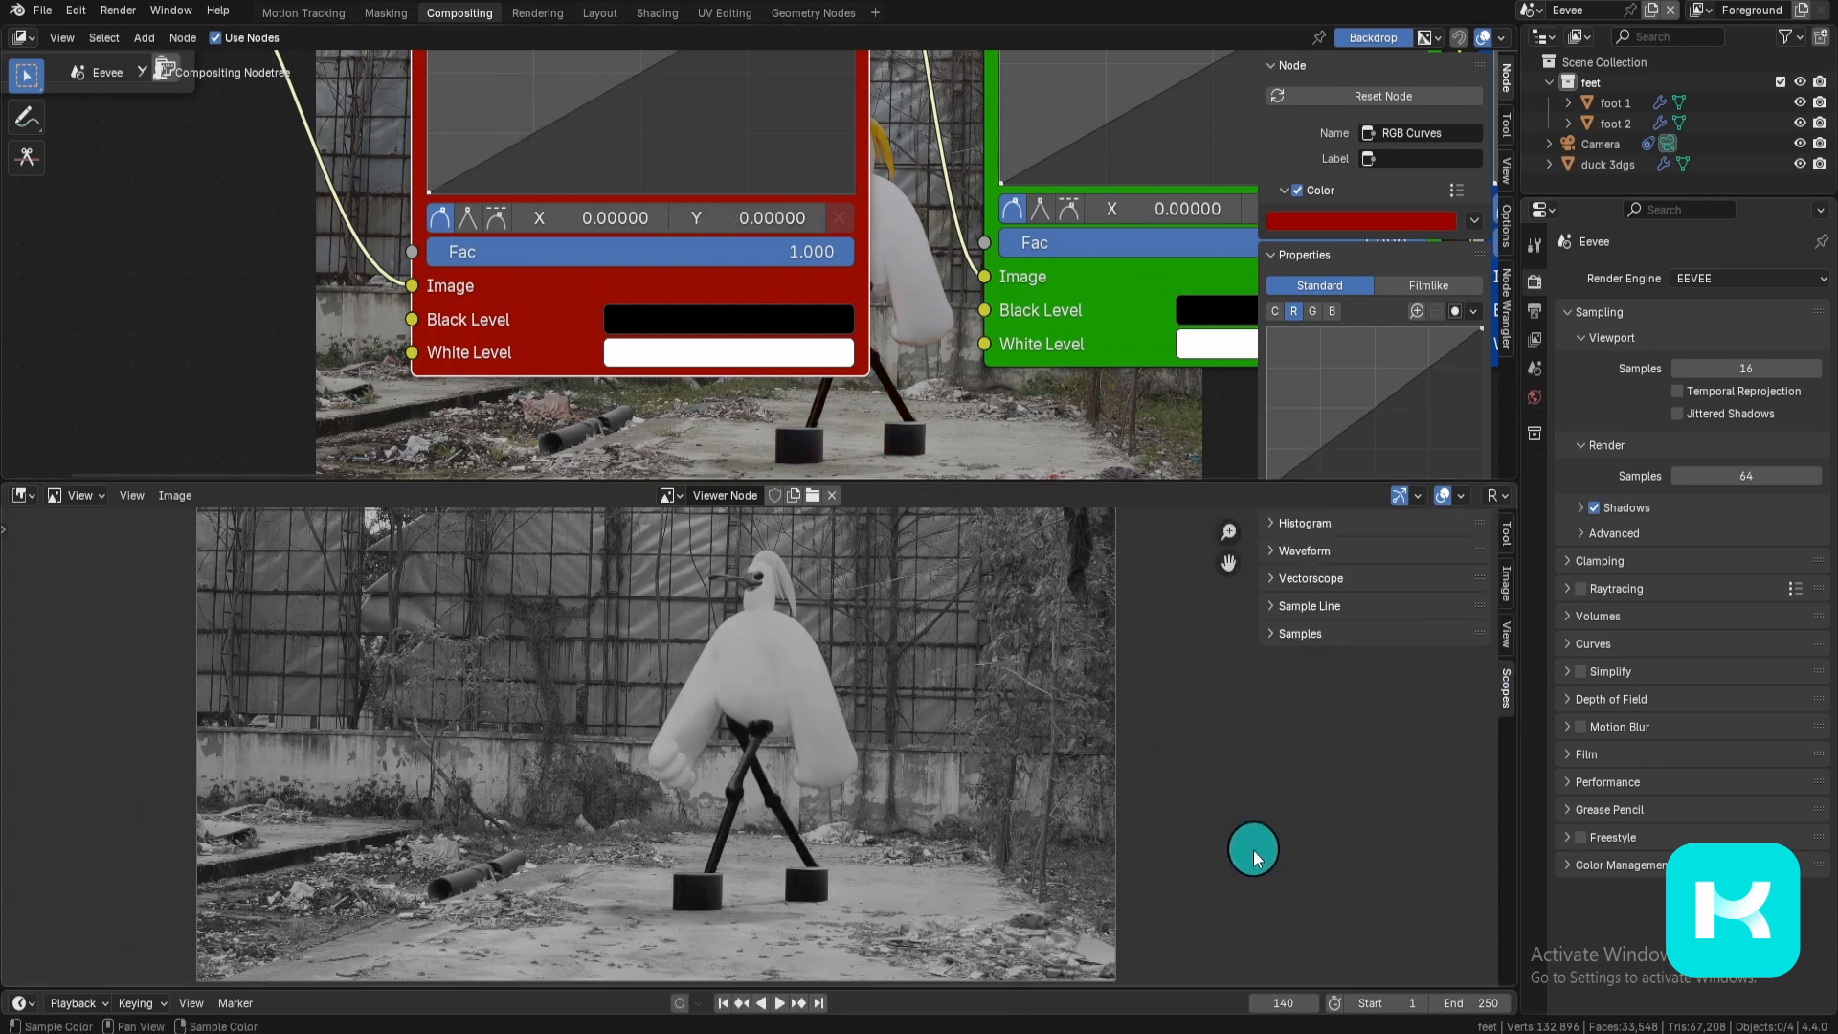
{"action": "left_click", "coordinate": [1346, 607]}
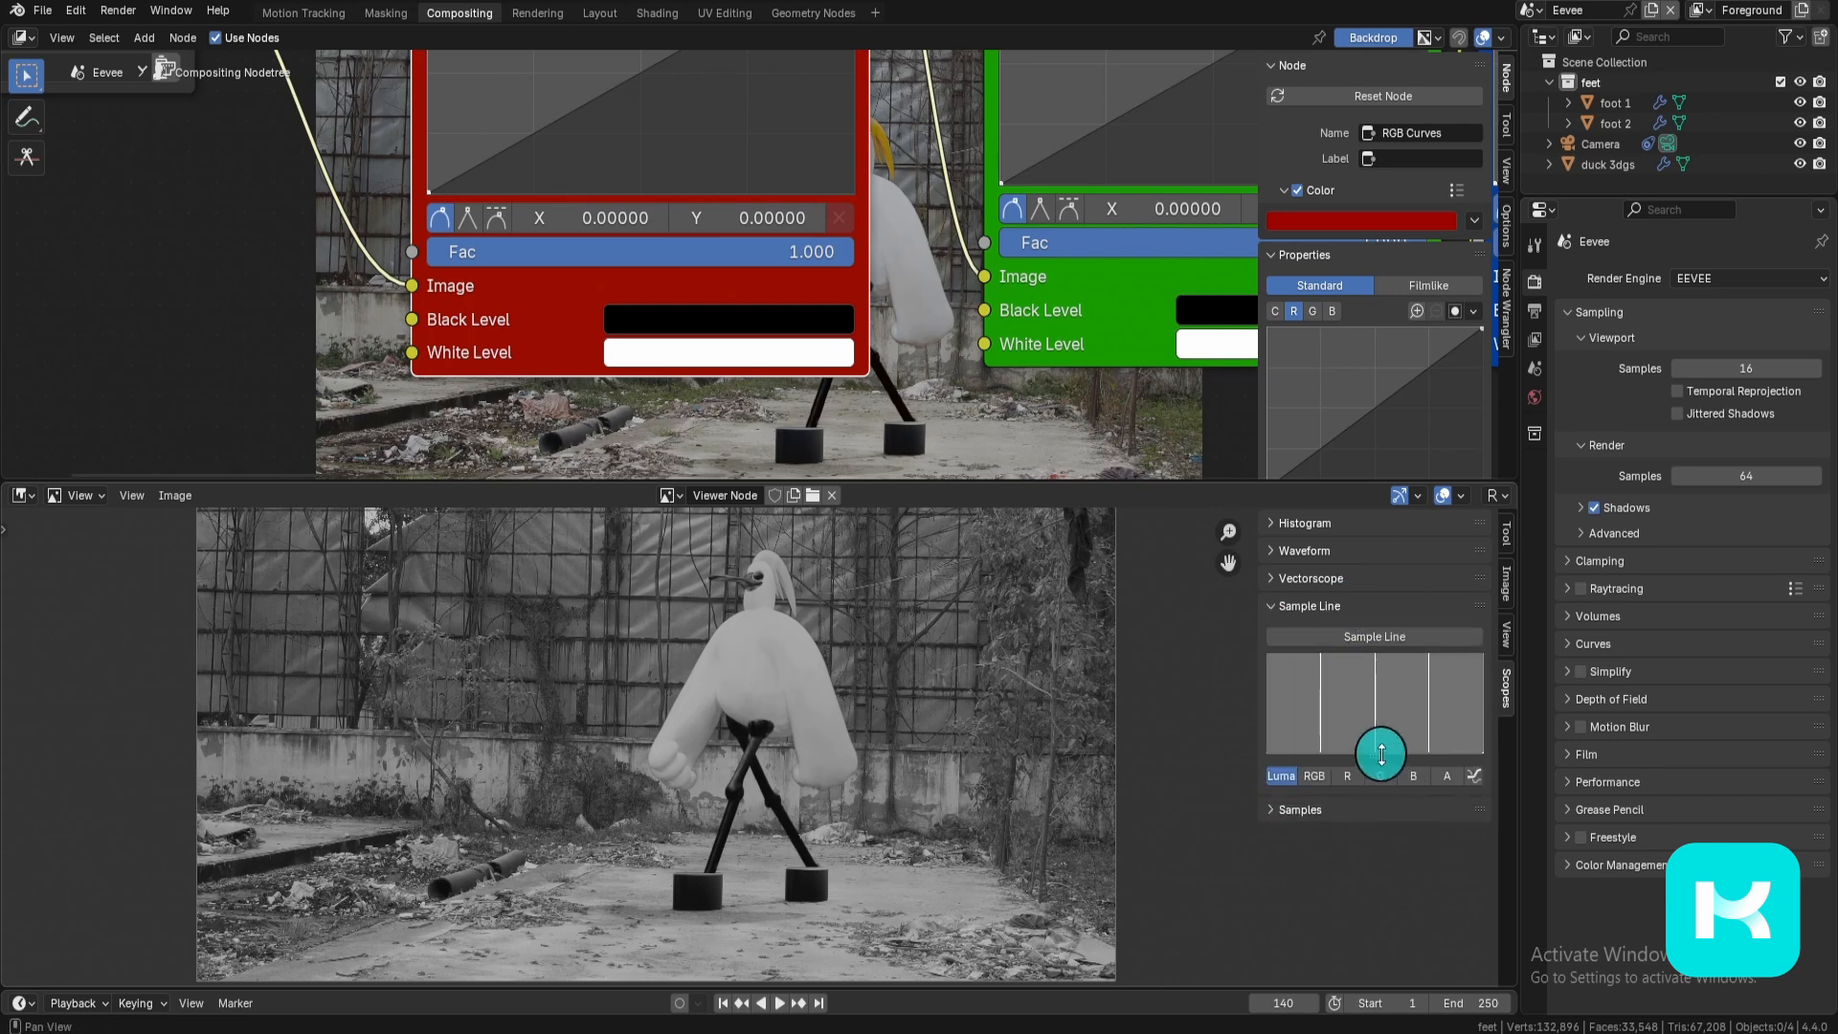
{"action": "left_click_drag", "start_coordinate": [1382, 756], "coordinate": [1379, 833]}
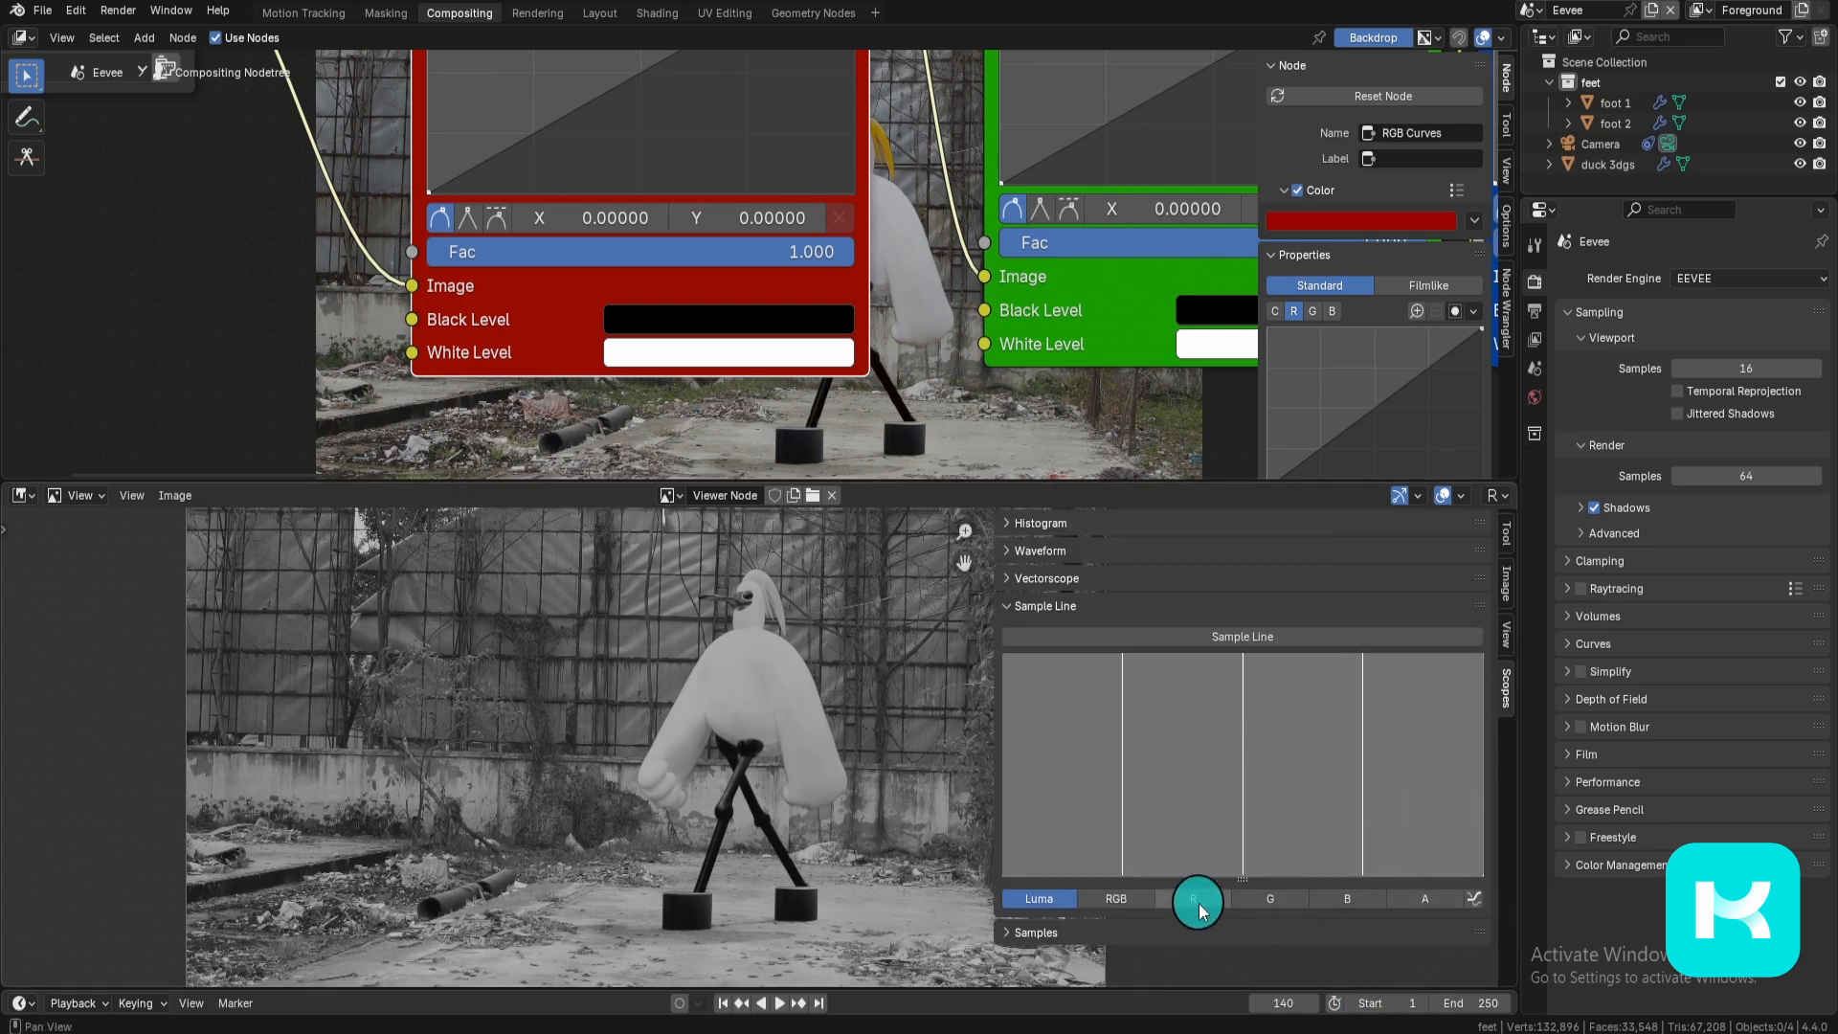
{"action": "left_click", "coordinate": [1187, 904]}
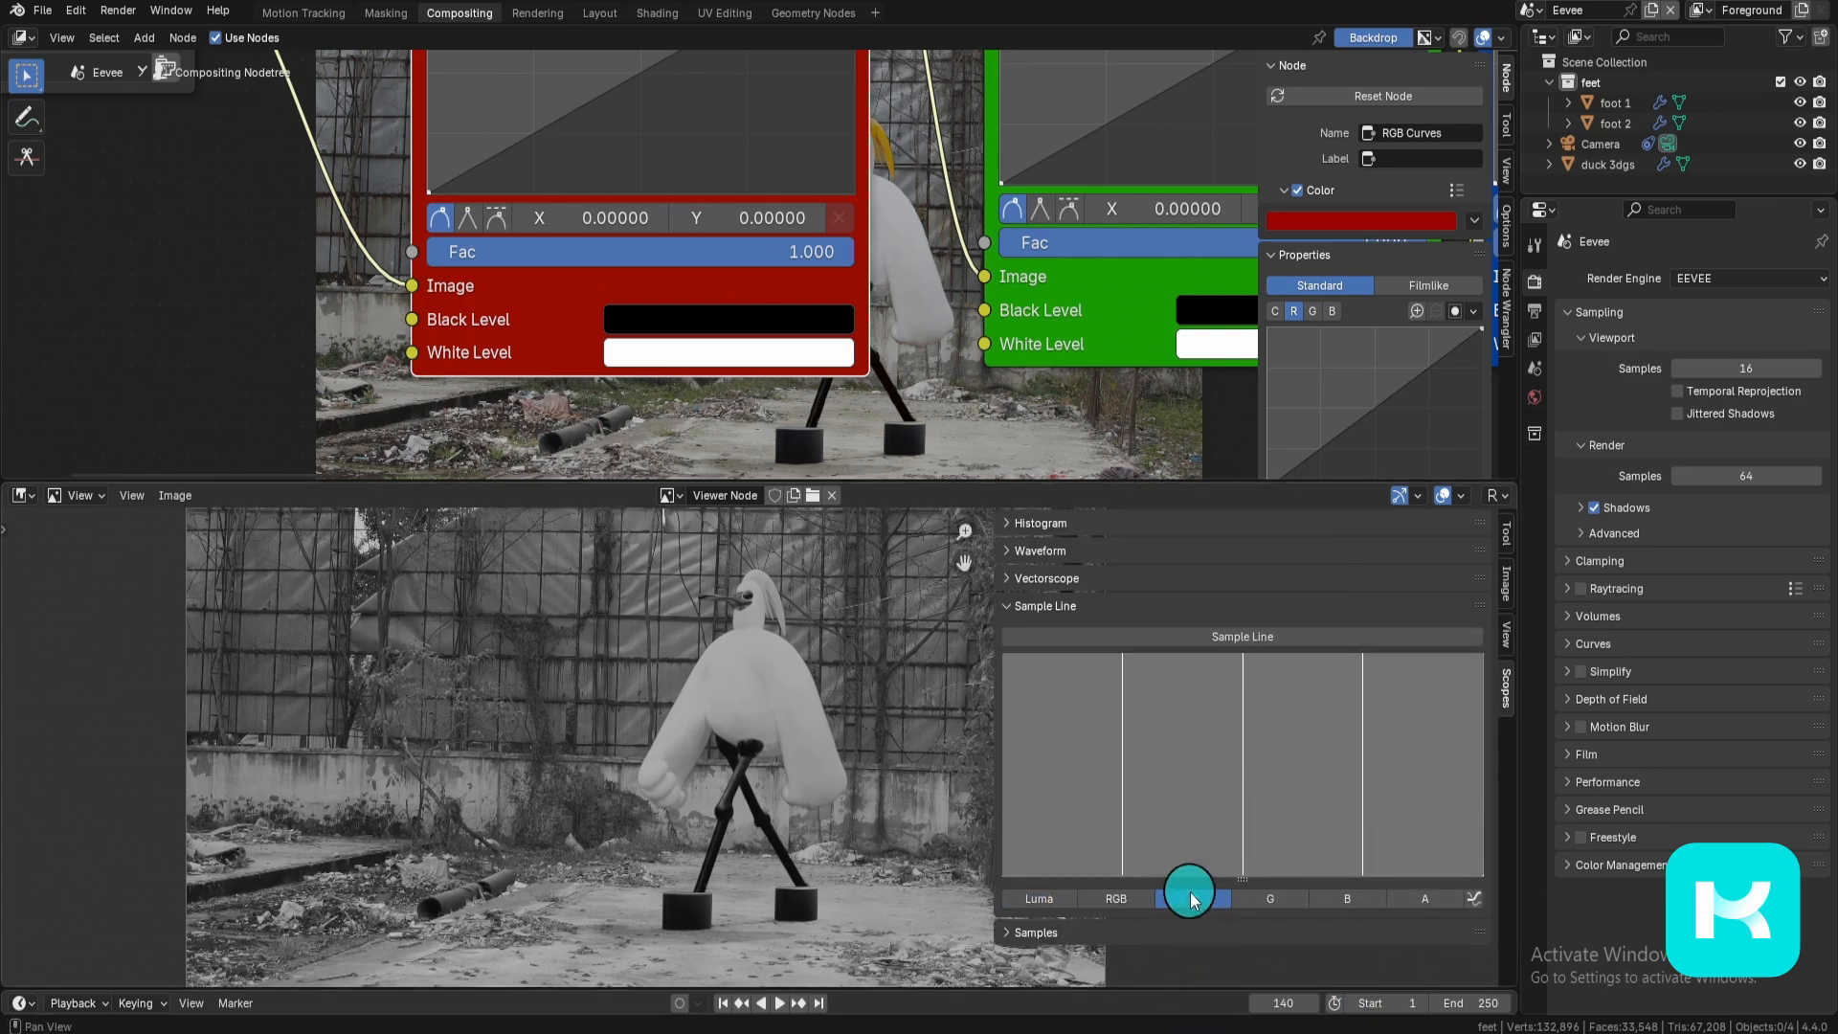
{"action": "left_click", "coordinate": [1500, 499]}
{"action": "left_click", "coordinate": [1500, 499]}
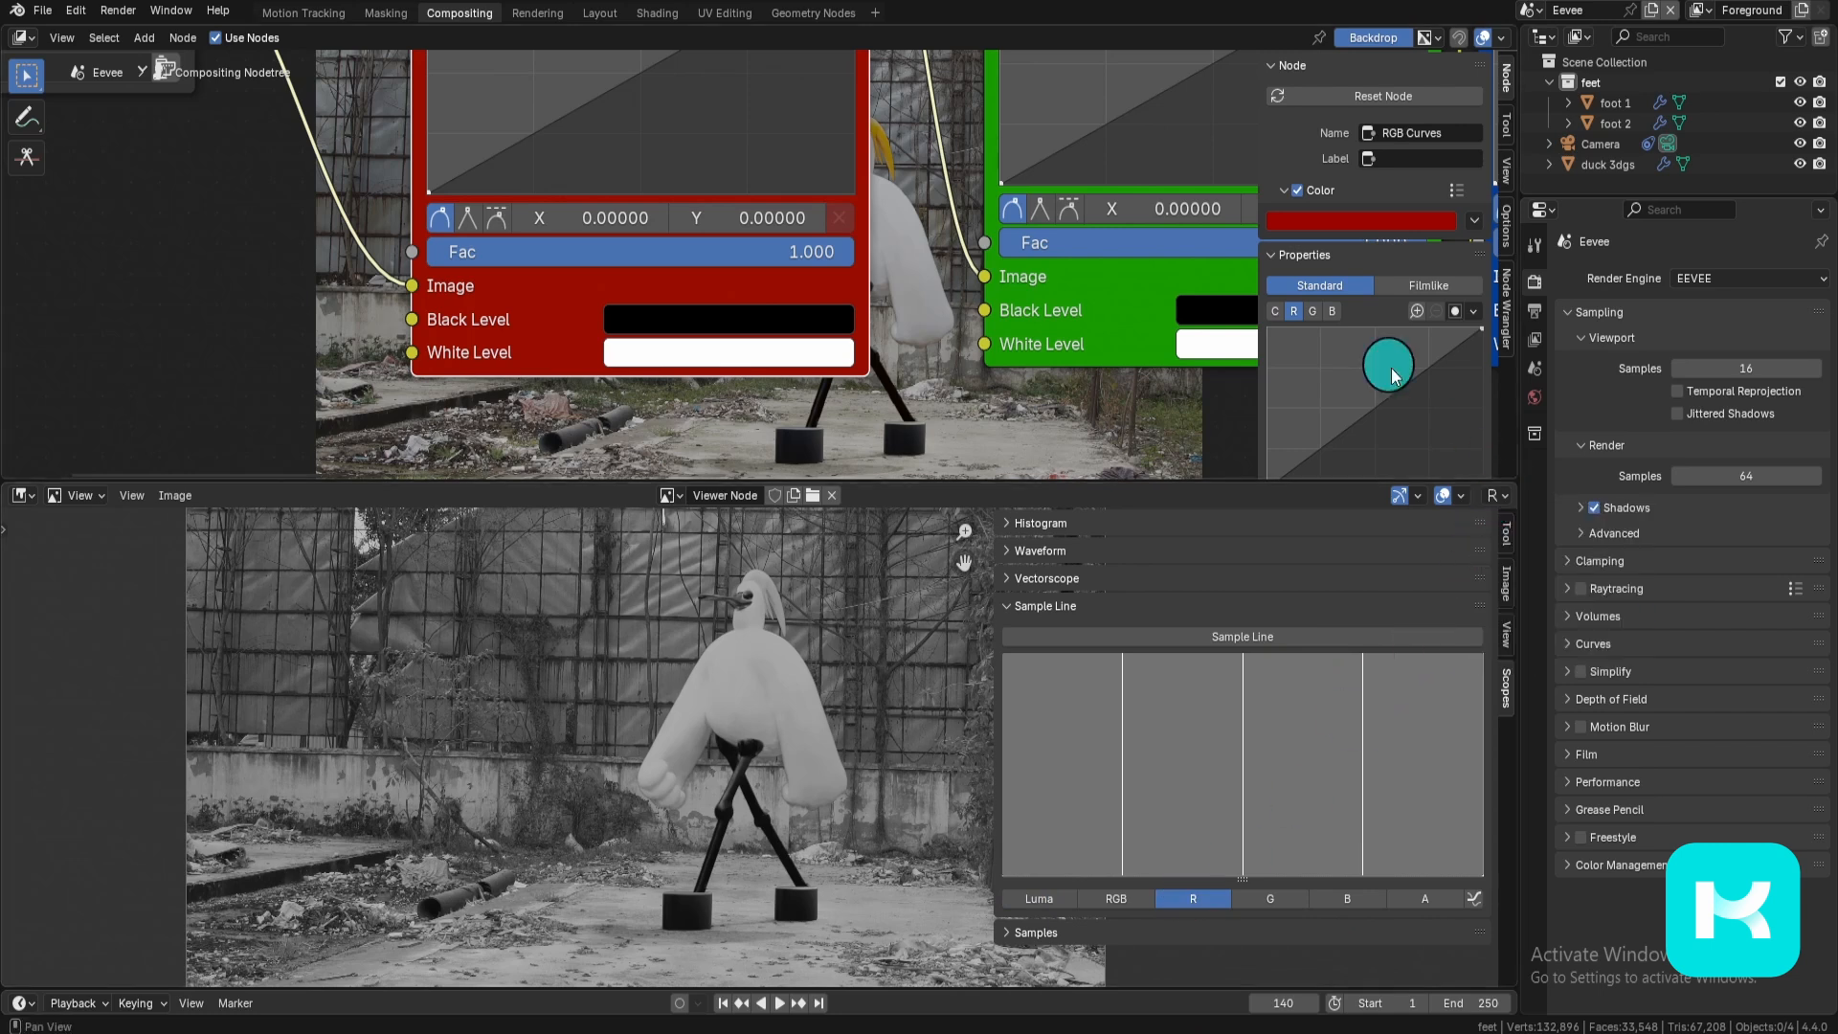
Step: Draw a sample line across the ground and the duck's legs to graph the red channel values
{"action": "middle_click_drag", "start_coordinate": [841, 204], "coordinate": [852, 103]}
{"action": "left_click", "coordinate": [479, 256]}
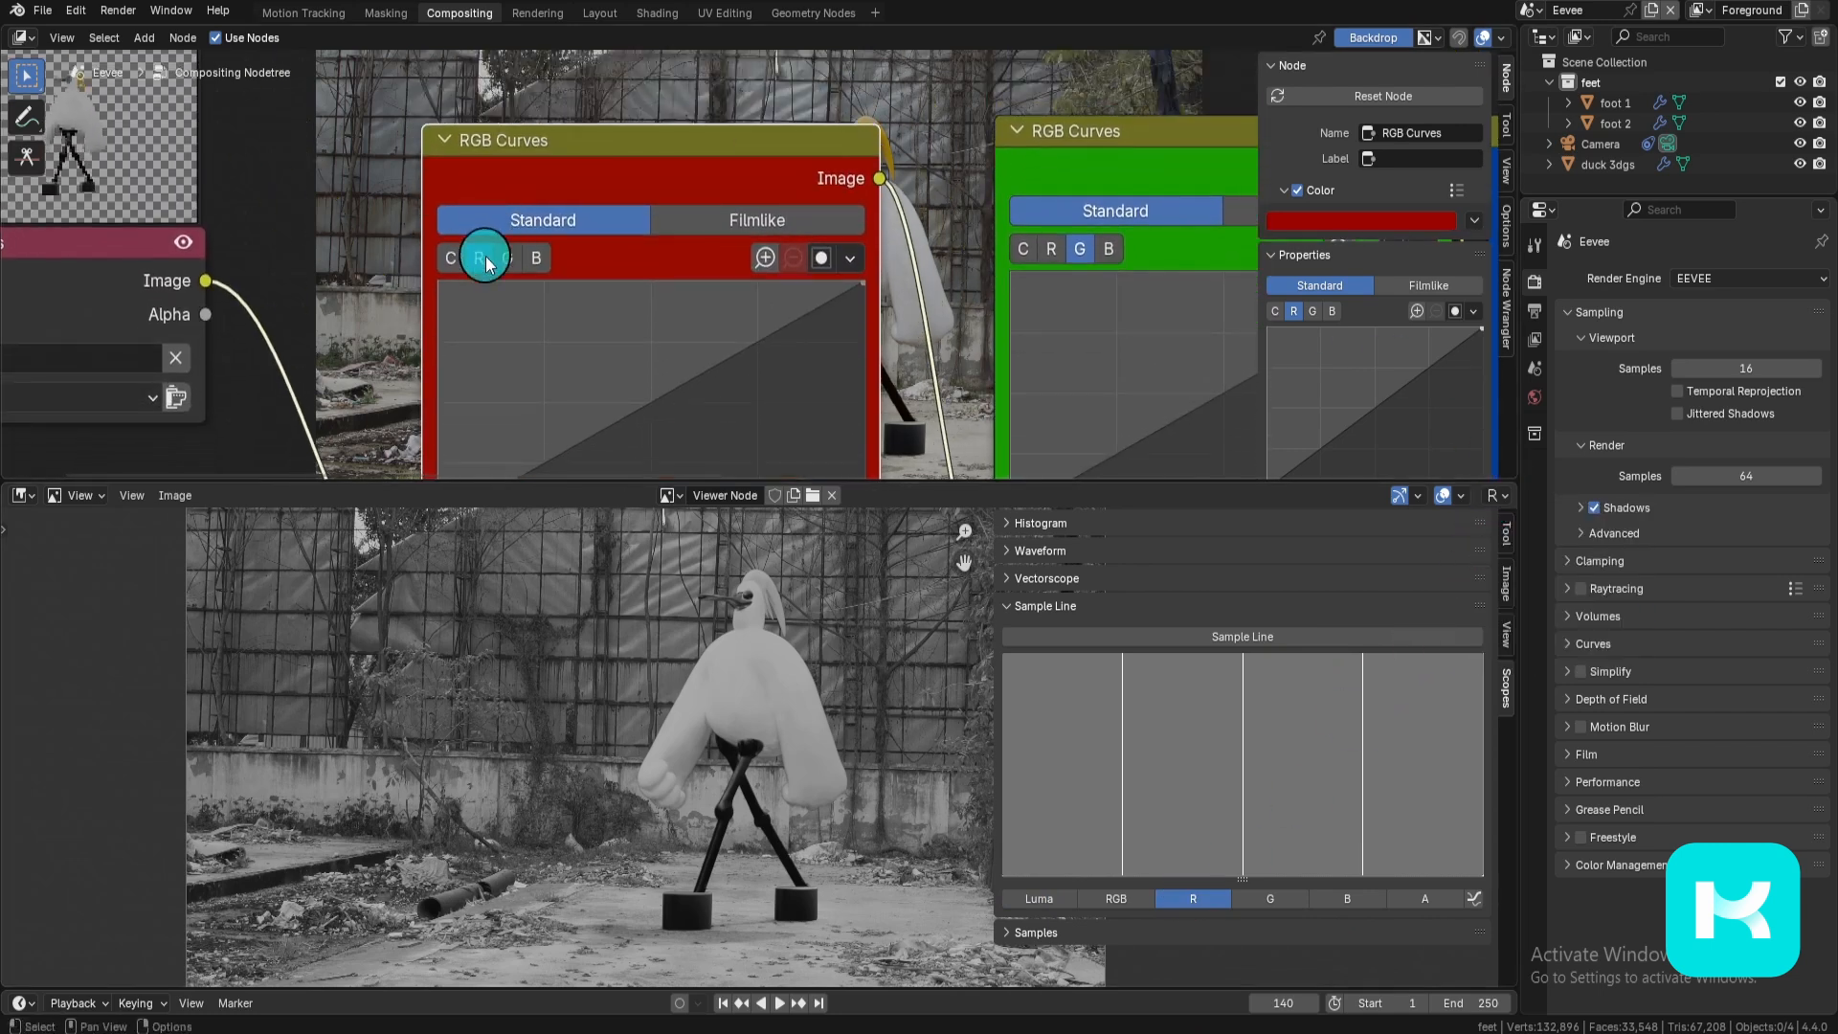
{"action": "scroll", "coordinate": [486, 263], "scroll_direction": "down", "scroll_amount": 2}
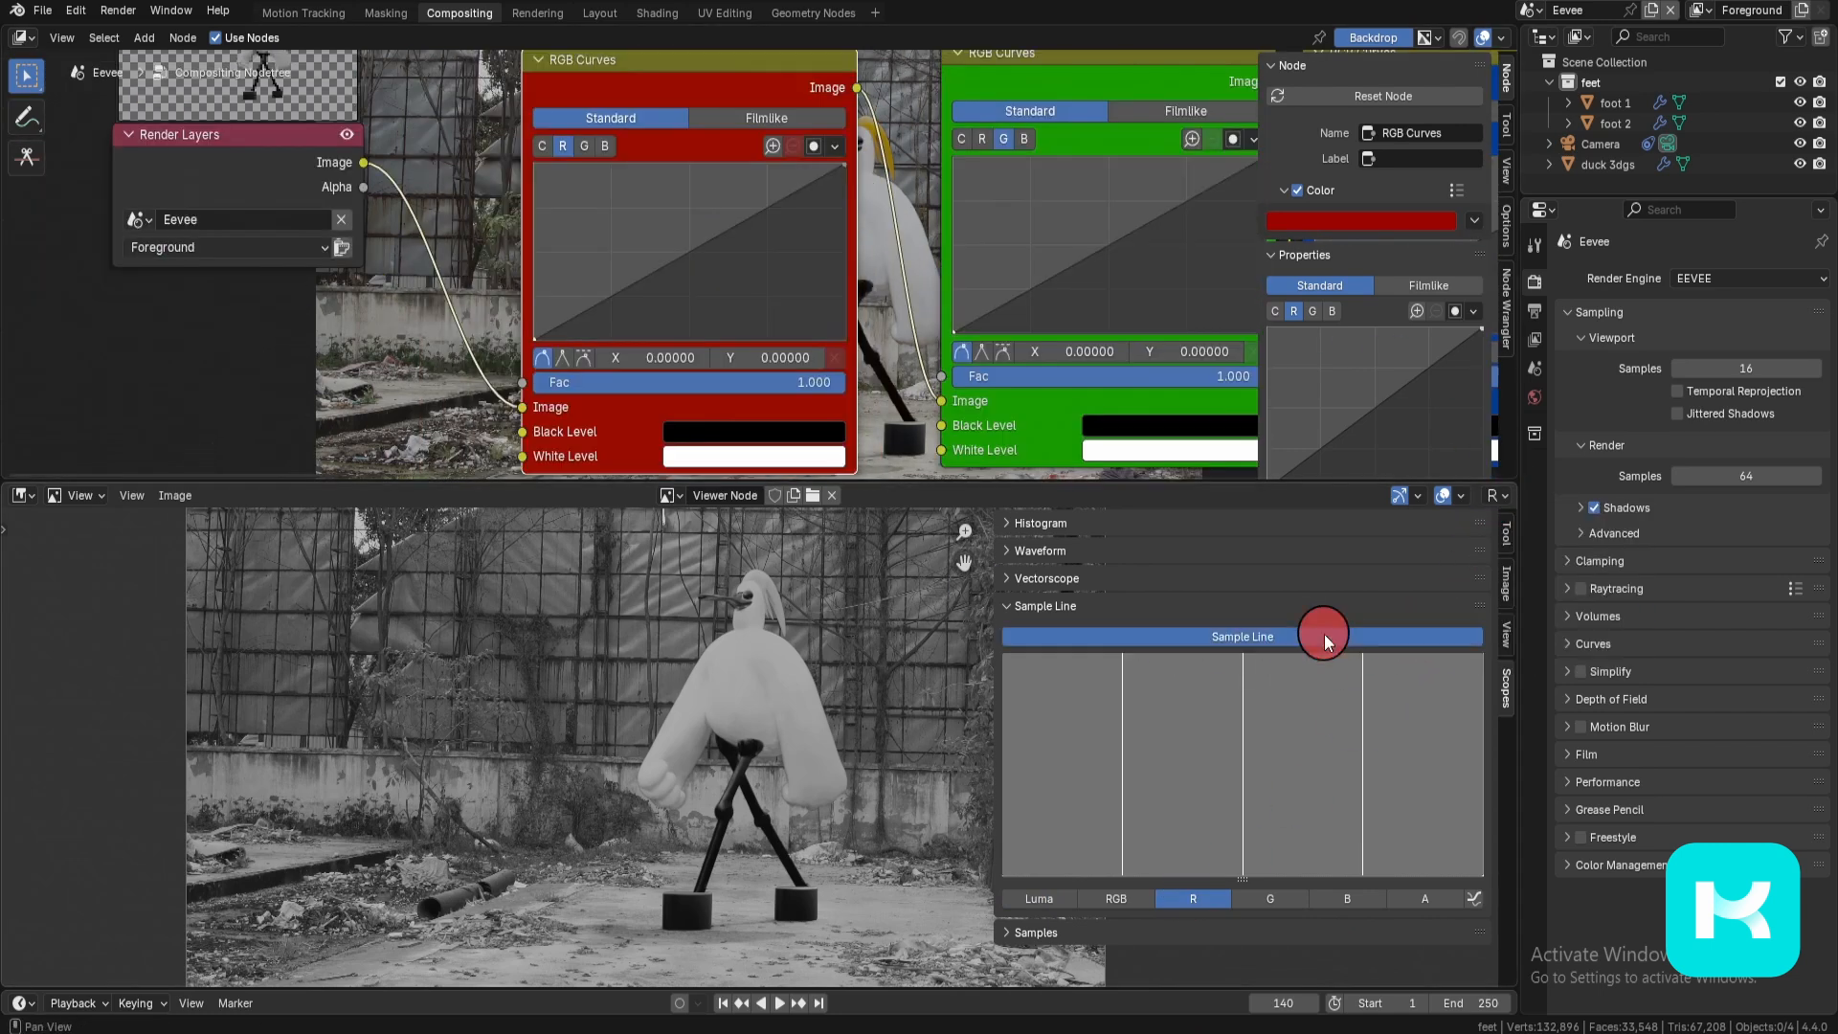
{"action": "left_click", "coordinate": [1324, 637]}
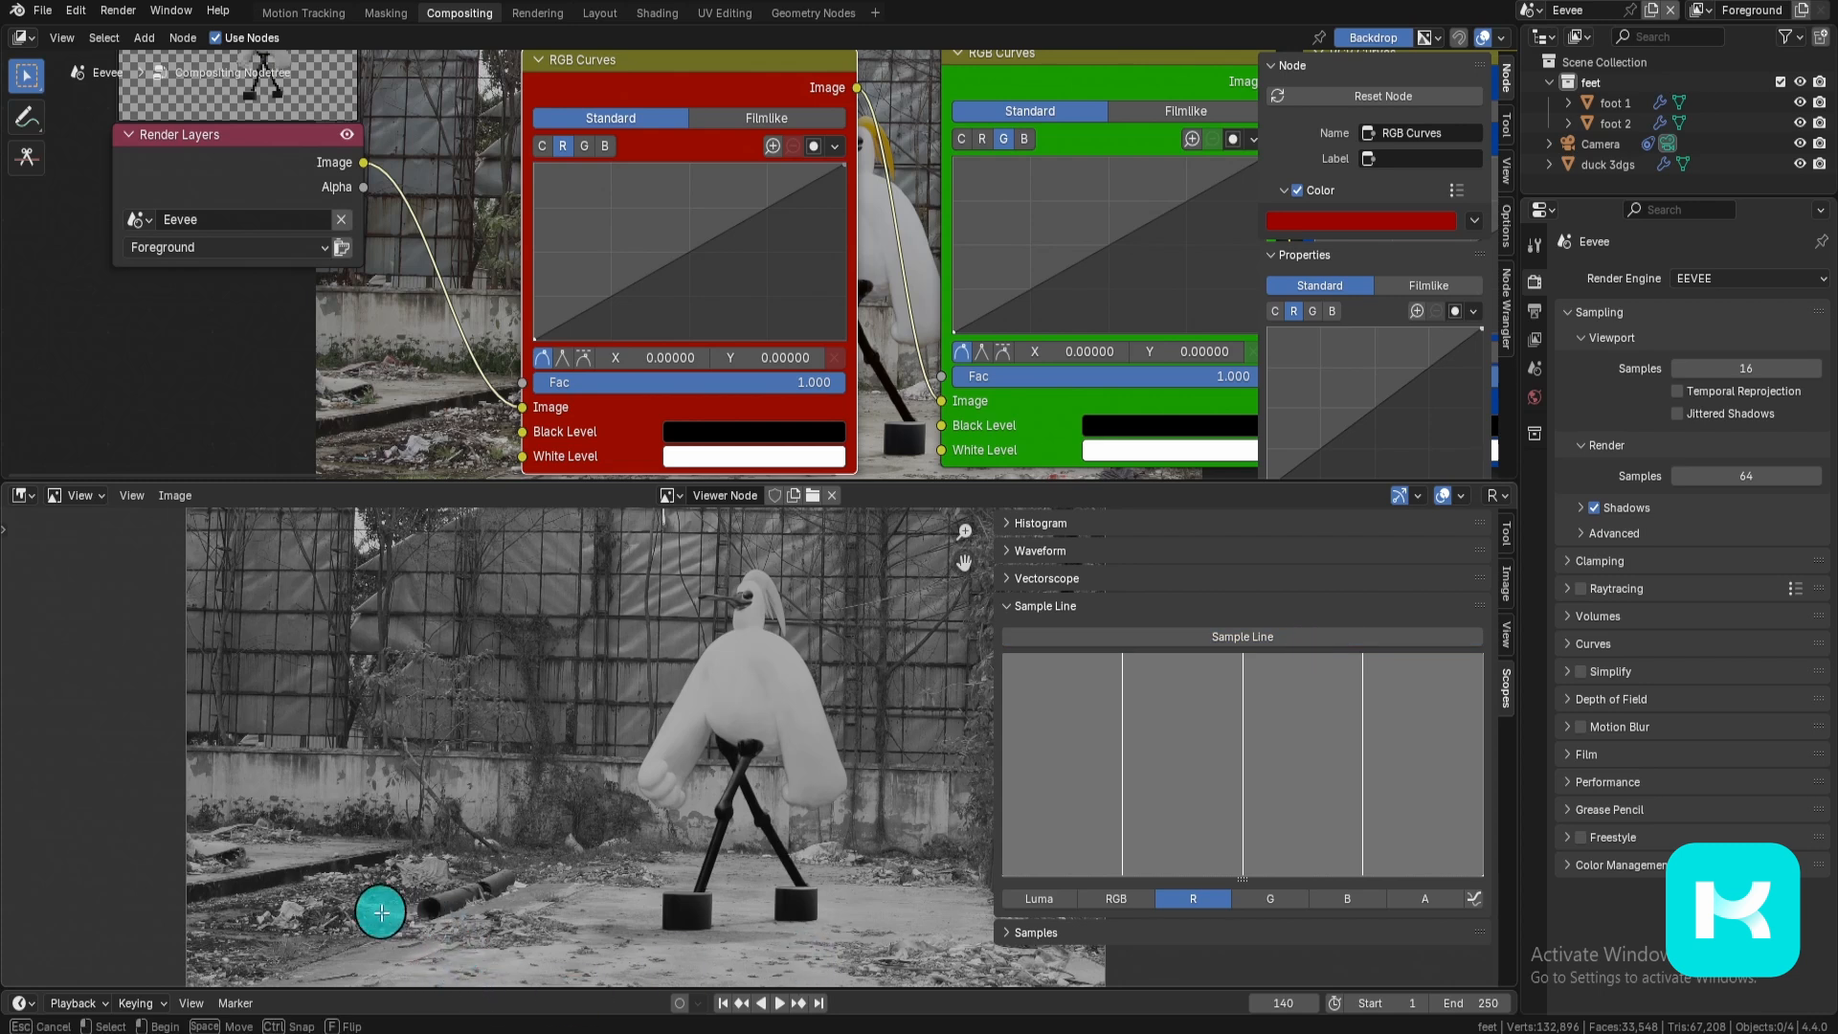
{"action": "mouse_move", "coordinate": [364, 913]}
{"action": "left_mouse_down"}
{"action": "mouse_move", "coordinate": [721, 830]}
{"action": "mouse_move", "coordinate": [698, 833]}
{"action": "mouse_move", "coordinate": [974, 824]}
{"action": "left_mouse_up"}
{"action": "middle_click_drag", "start_coordinate": [1209, 845], "coordinate": [1179, 829]}
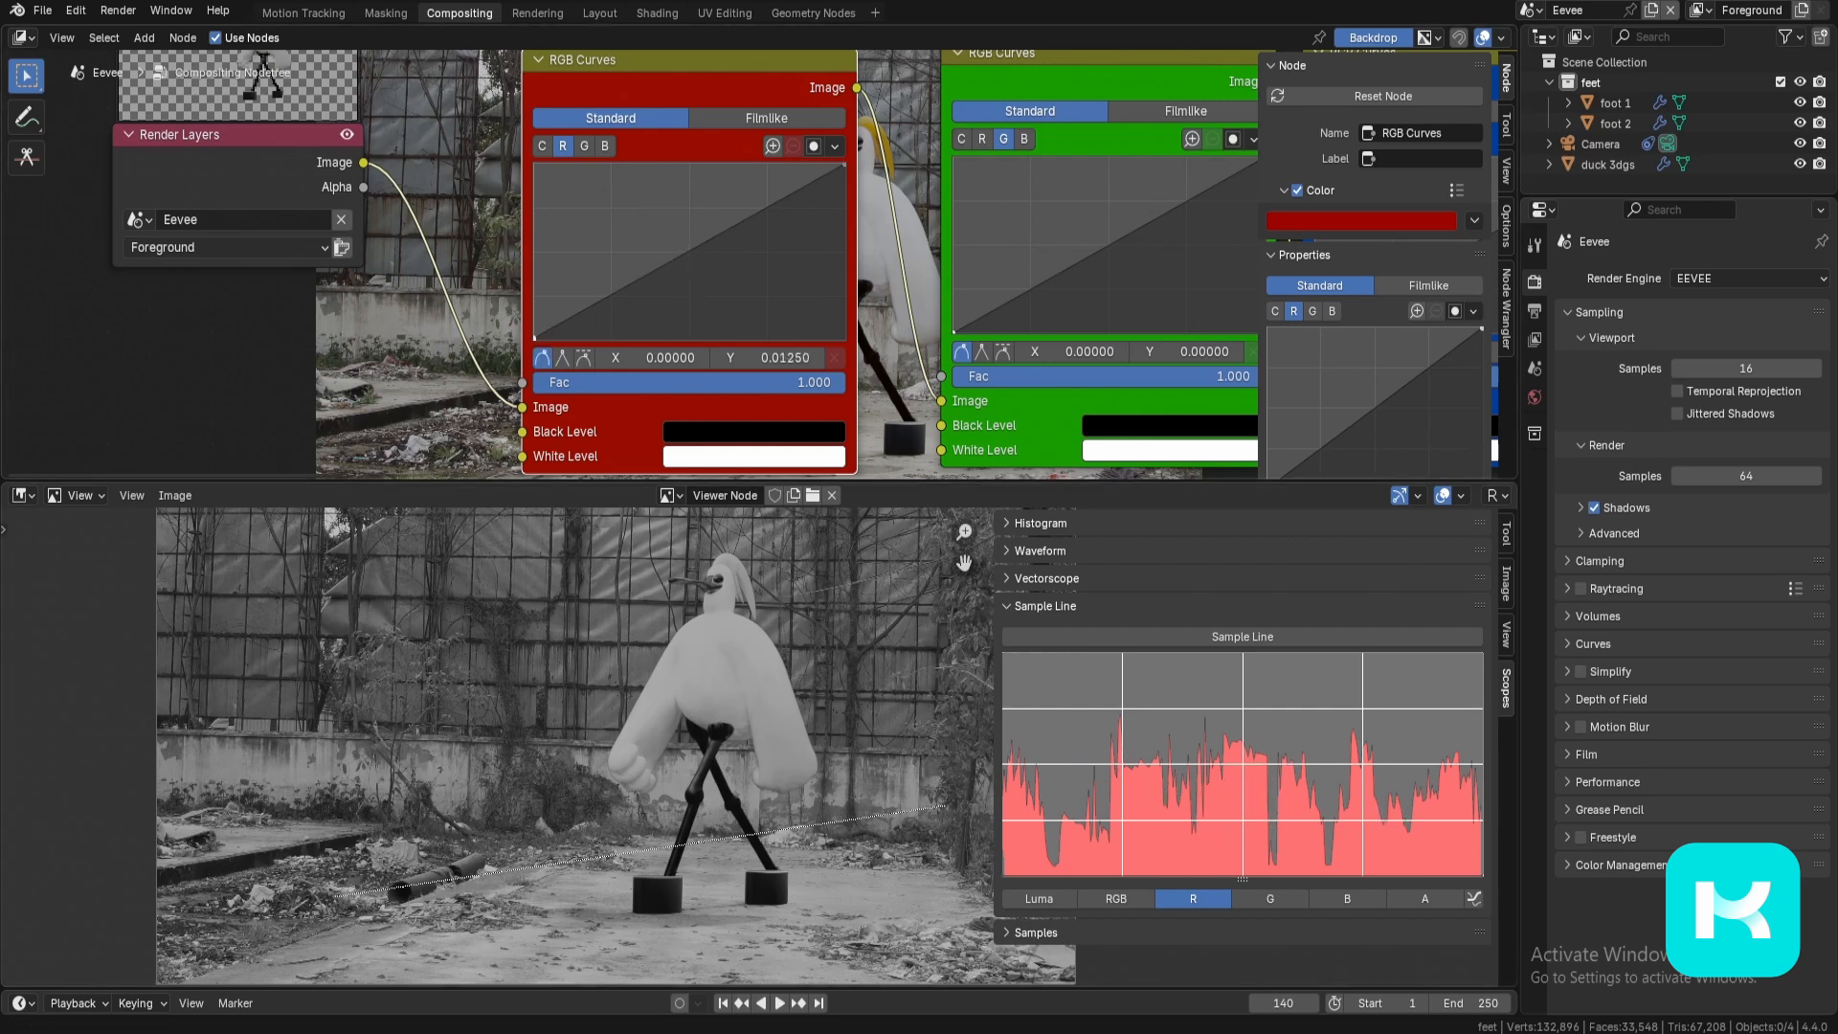
Step: Try raising the red curve's black point to Y 0.1375 against the sample graph, and return it to Y 0
{"action": "left_click_drag", "start_coordinate": [535, 337], "coordinate": [534, 324]}
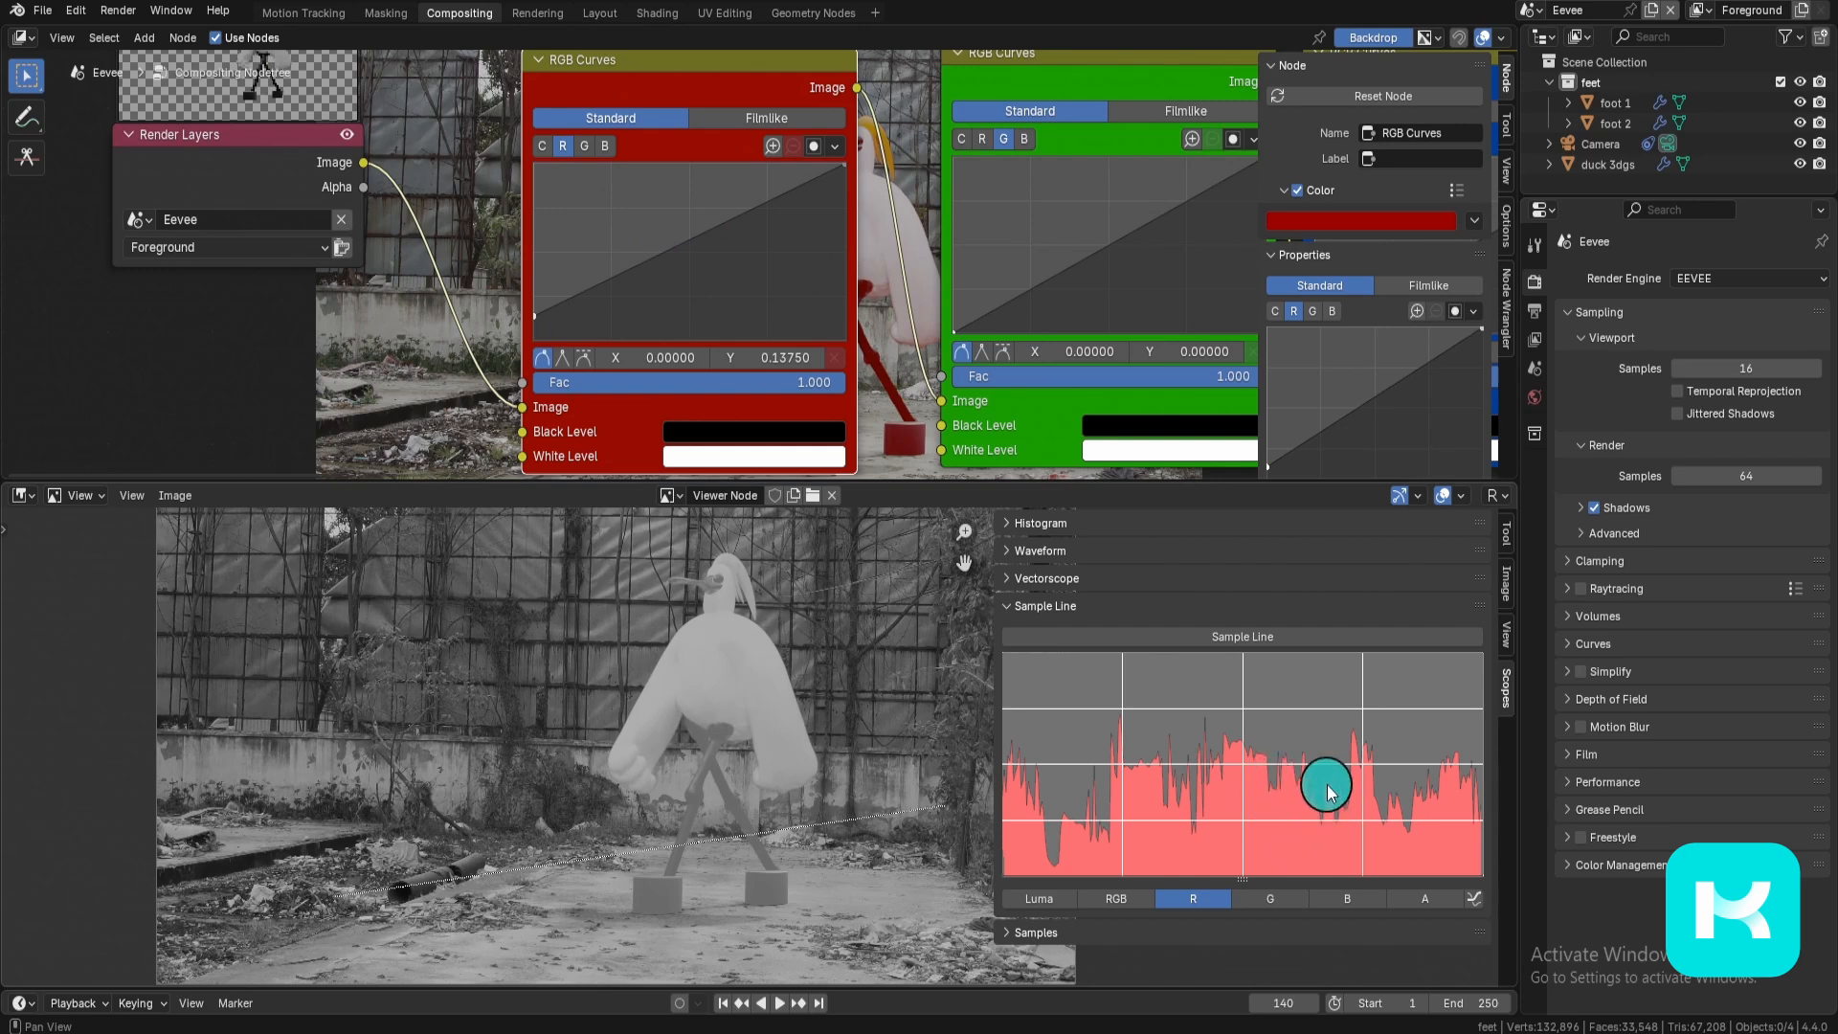
{"action": "left_click_drag", "start_coordinate": [535, 315], "coordinate": [533, 337]}
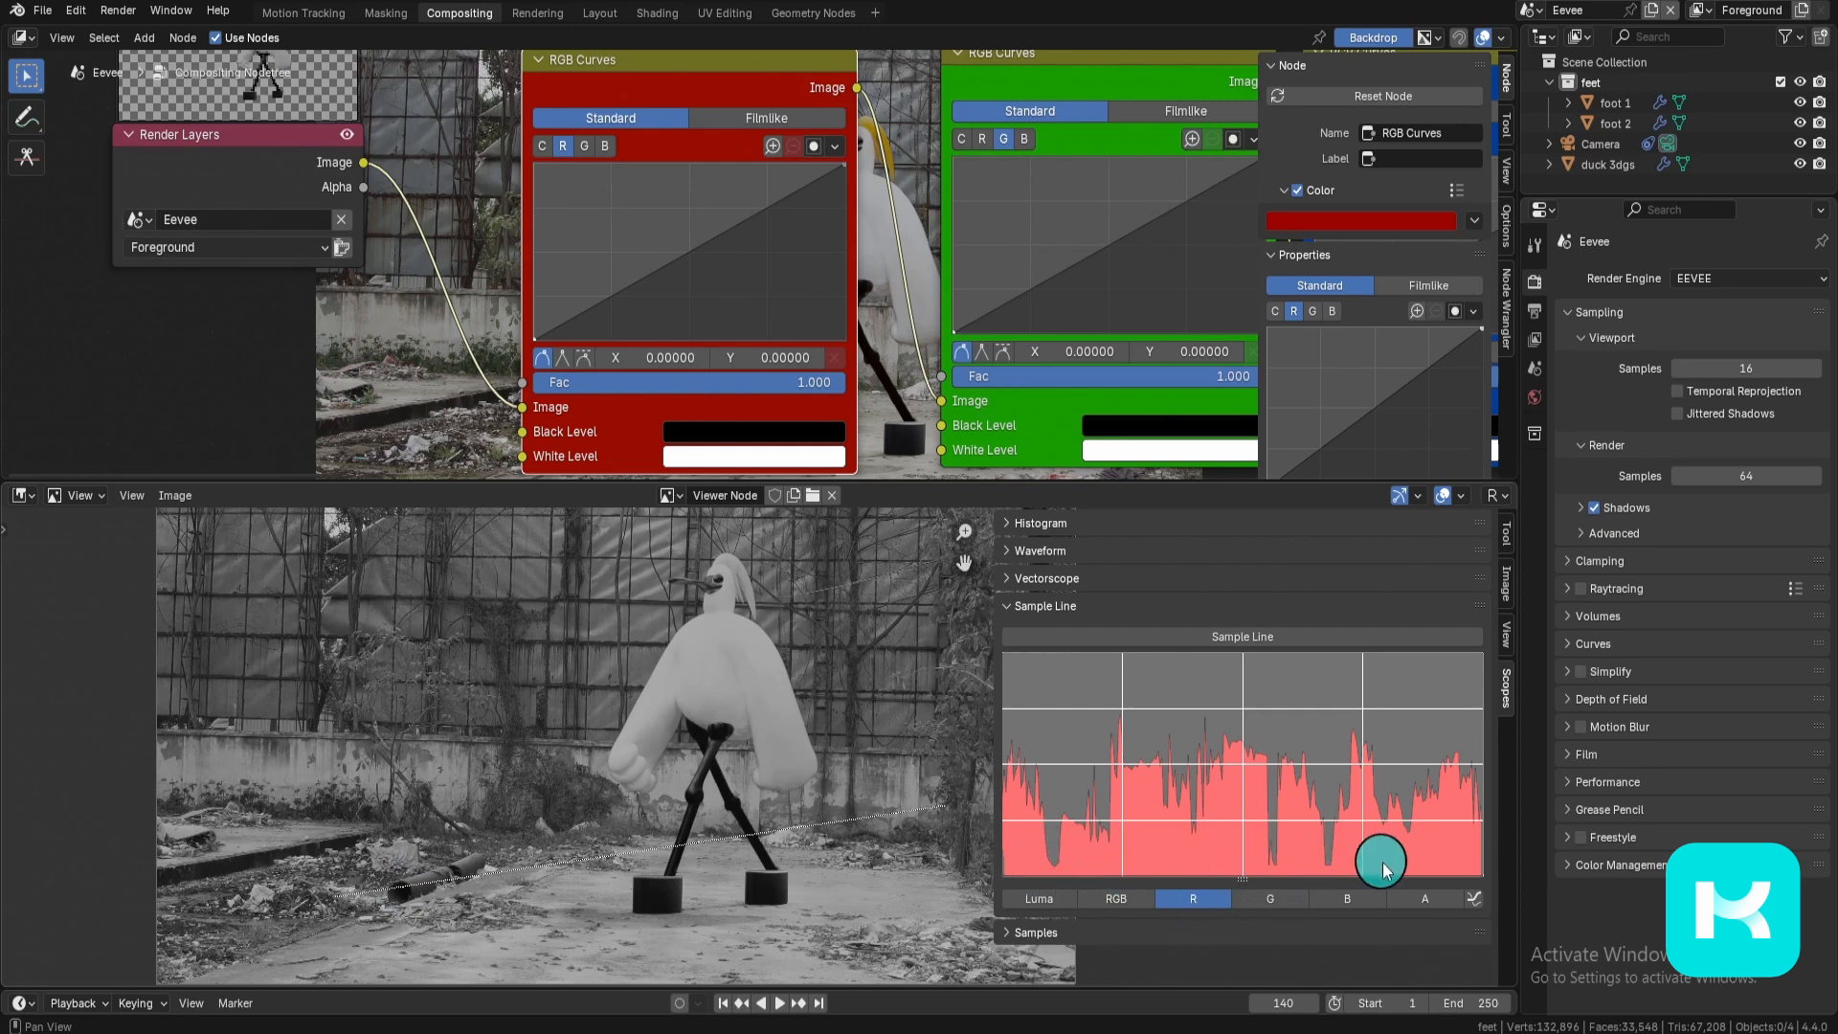
Step: Sample the red channel along a diagonal line across the ground and duck, and select the red curve's white point
{"action": "left_click", "coordinate": [1157, 632]}
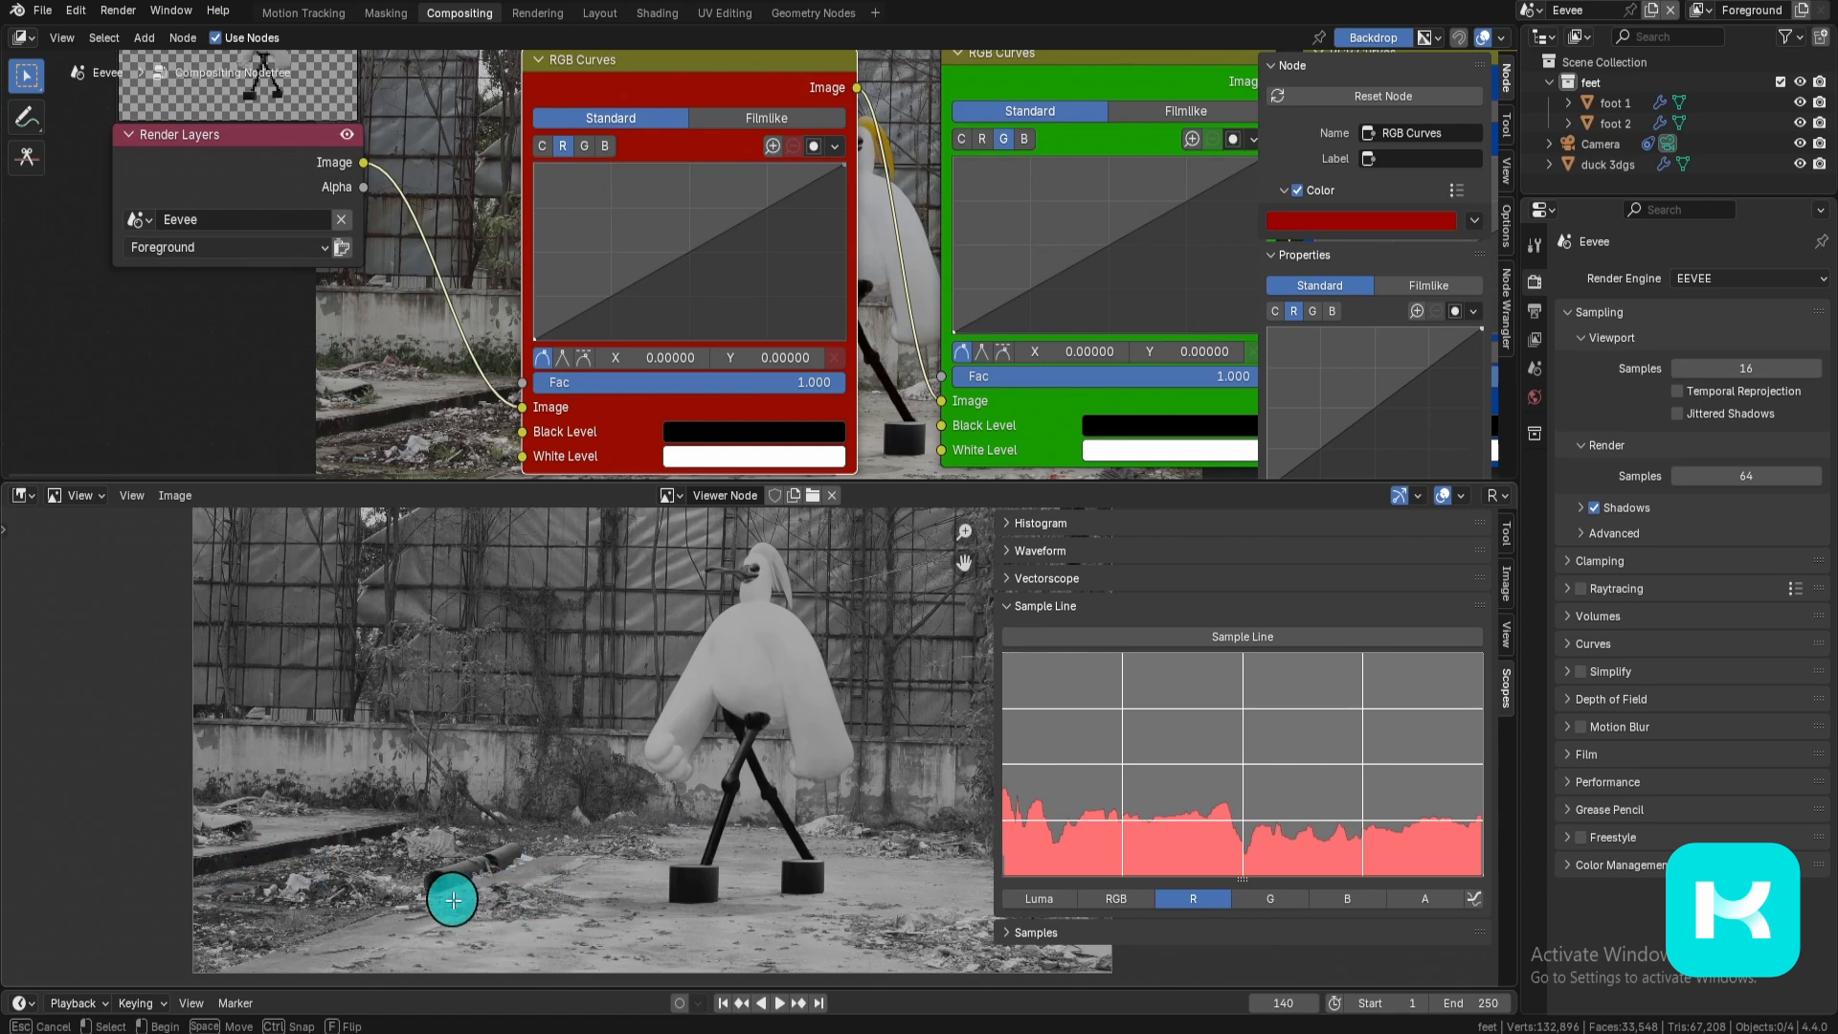
{"action": "left_click_drag", "start_coordinate": [209, 886], "coordinate": [946, 628]}
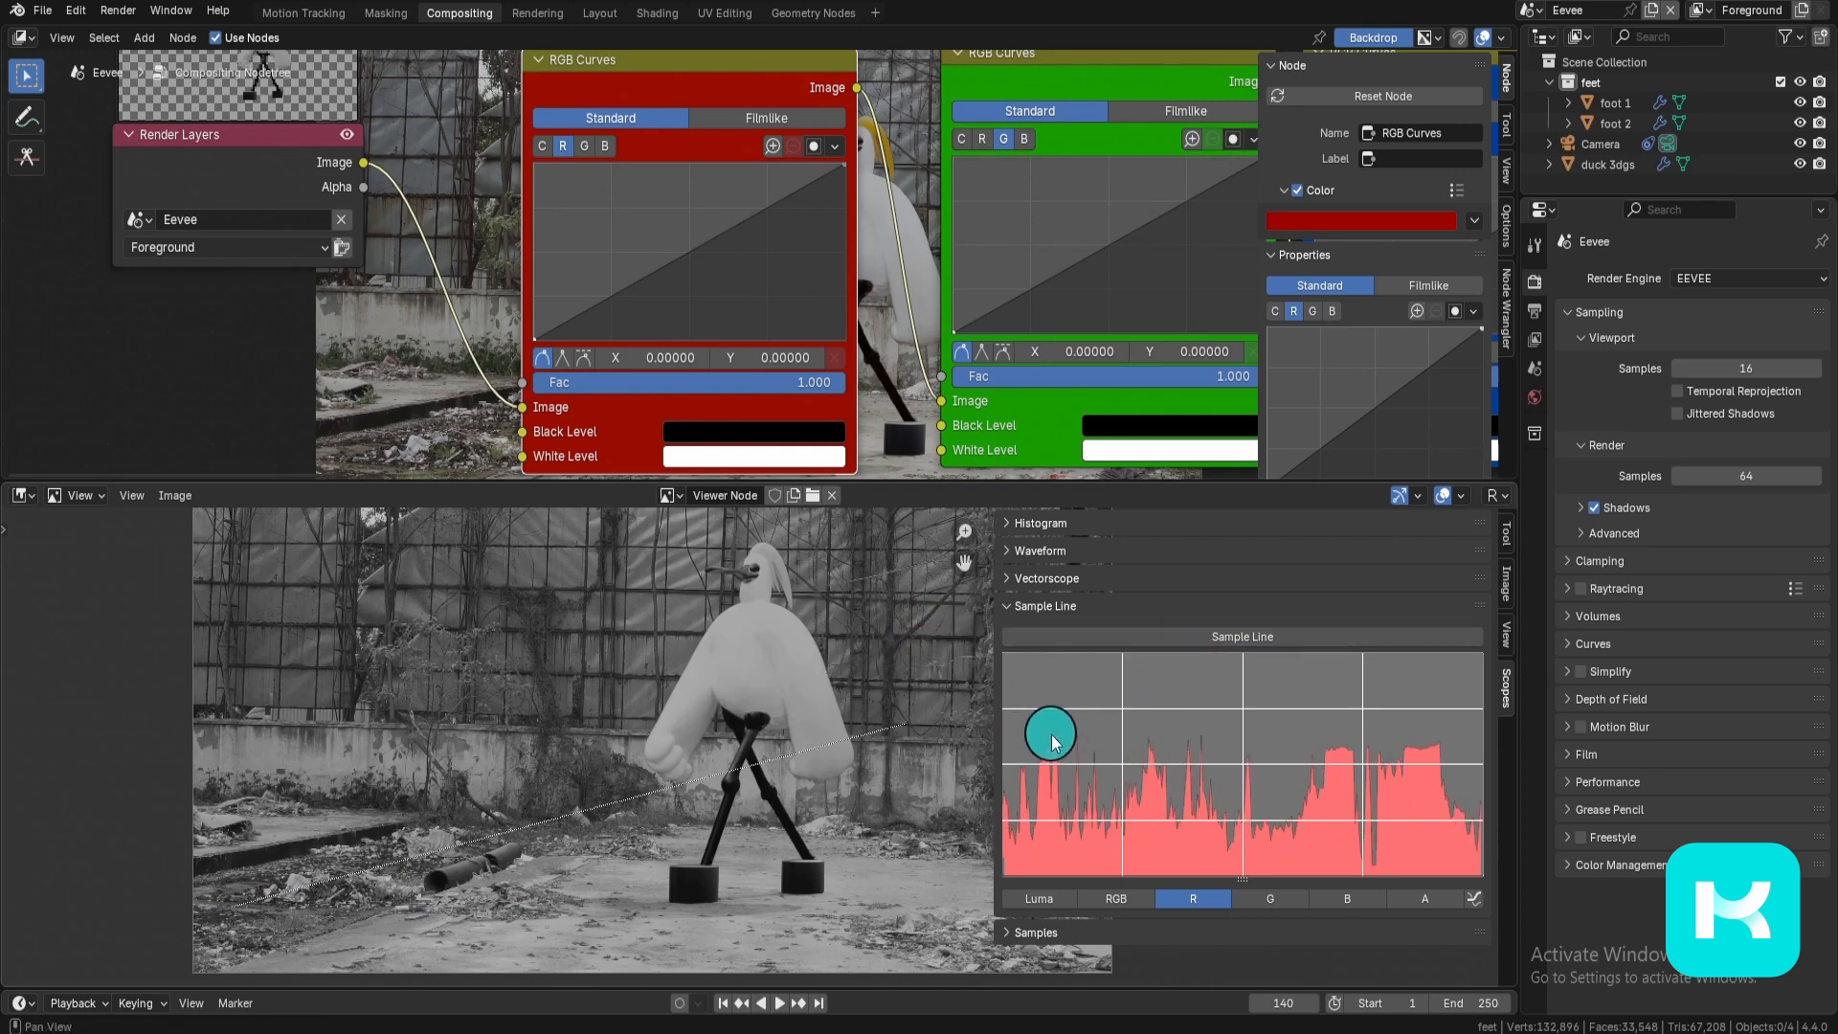
{"action": "left_click", "coordinate": [846, 167]}
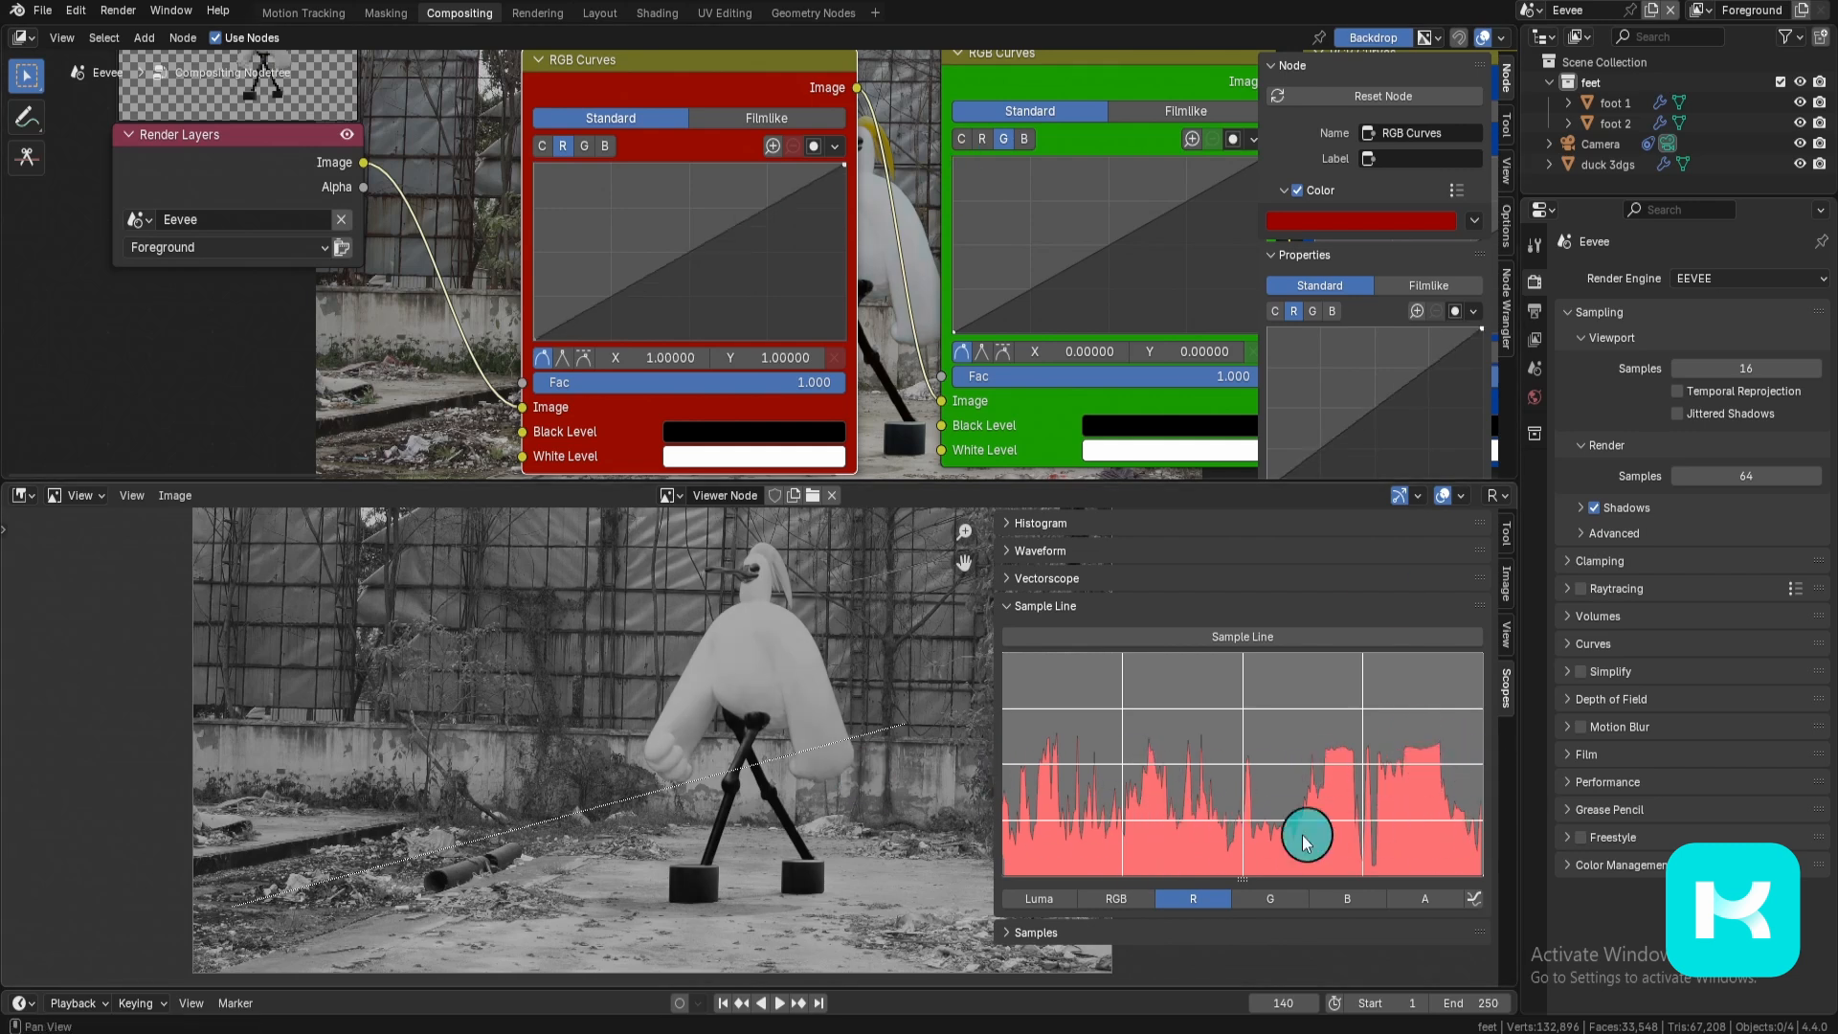
Step: Switch the Sample Line scope and the viewer display to the green channel and select the green RGB Curves node
{"action": "left_click", "coordinate": [1273, 898]}
{"action": "left_click", "coordinate": [1496, 495]}
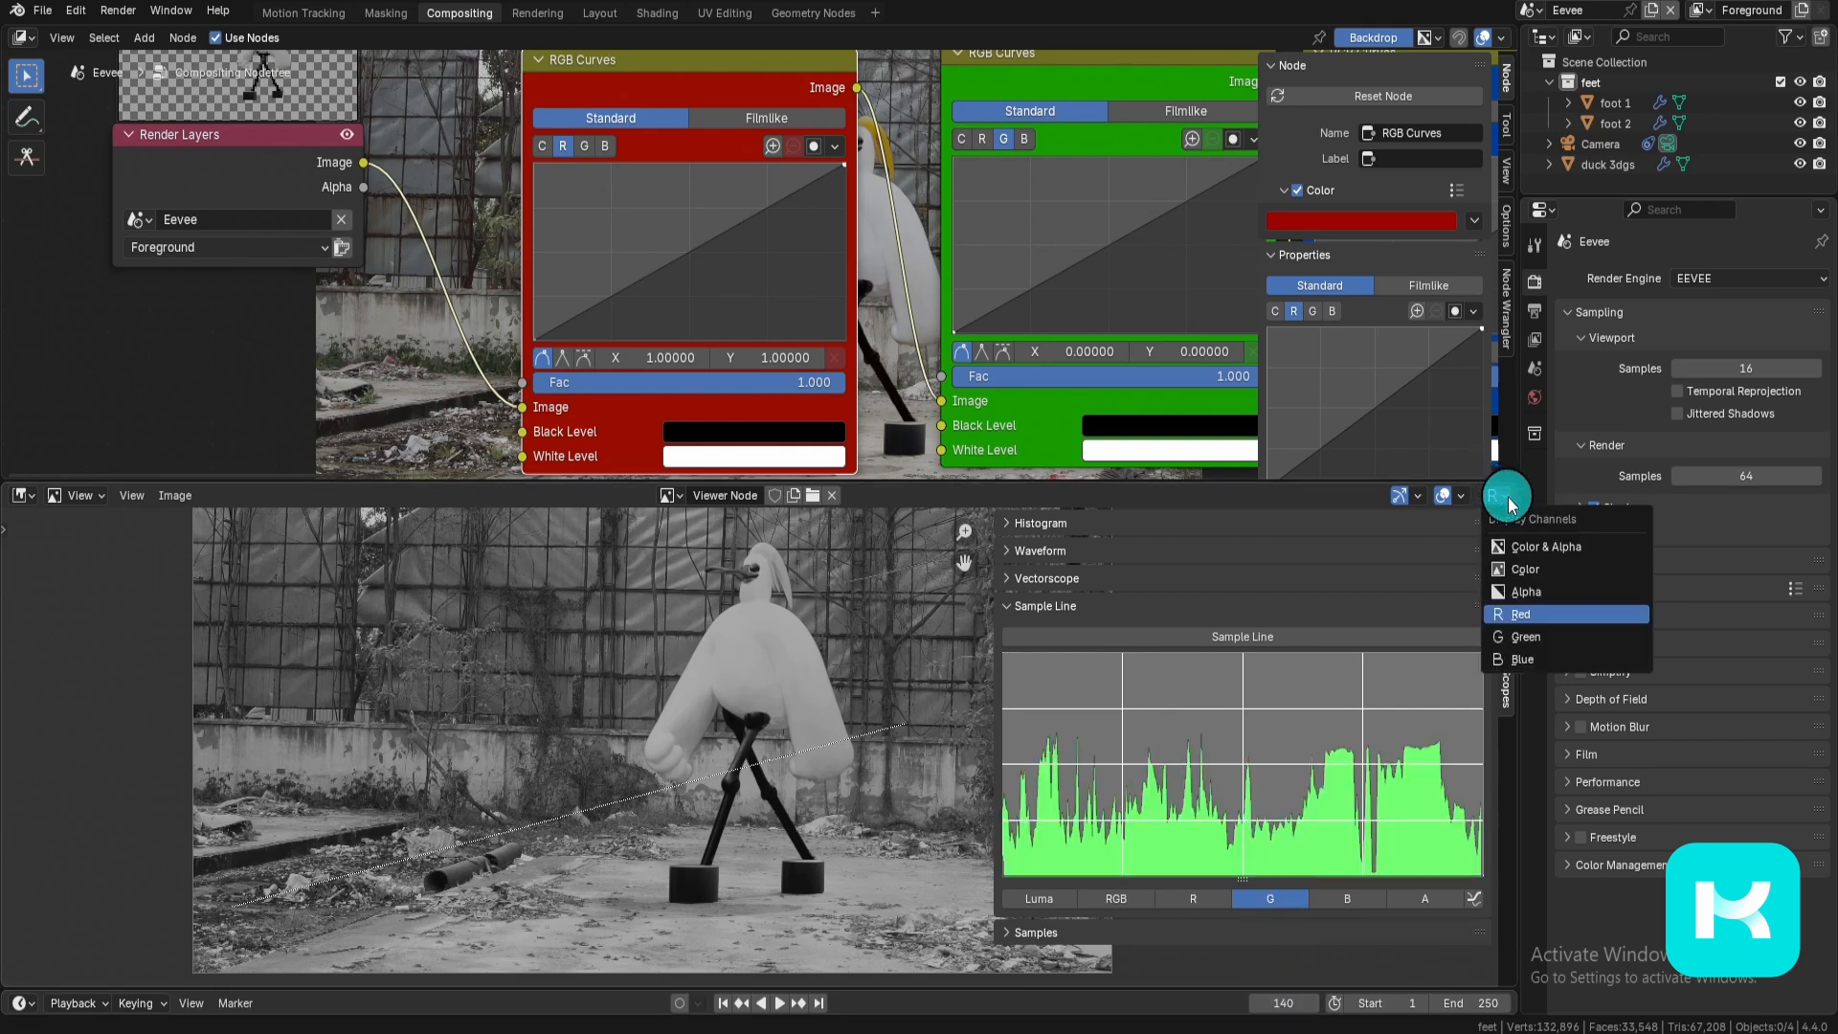
{"action": "left_click", "coordinate": [1527, 636]}
{"action": "key", "text": "Home"}
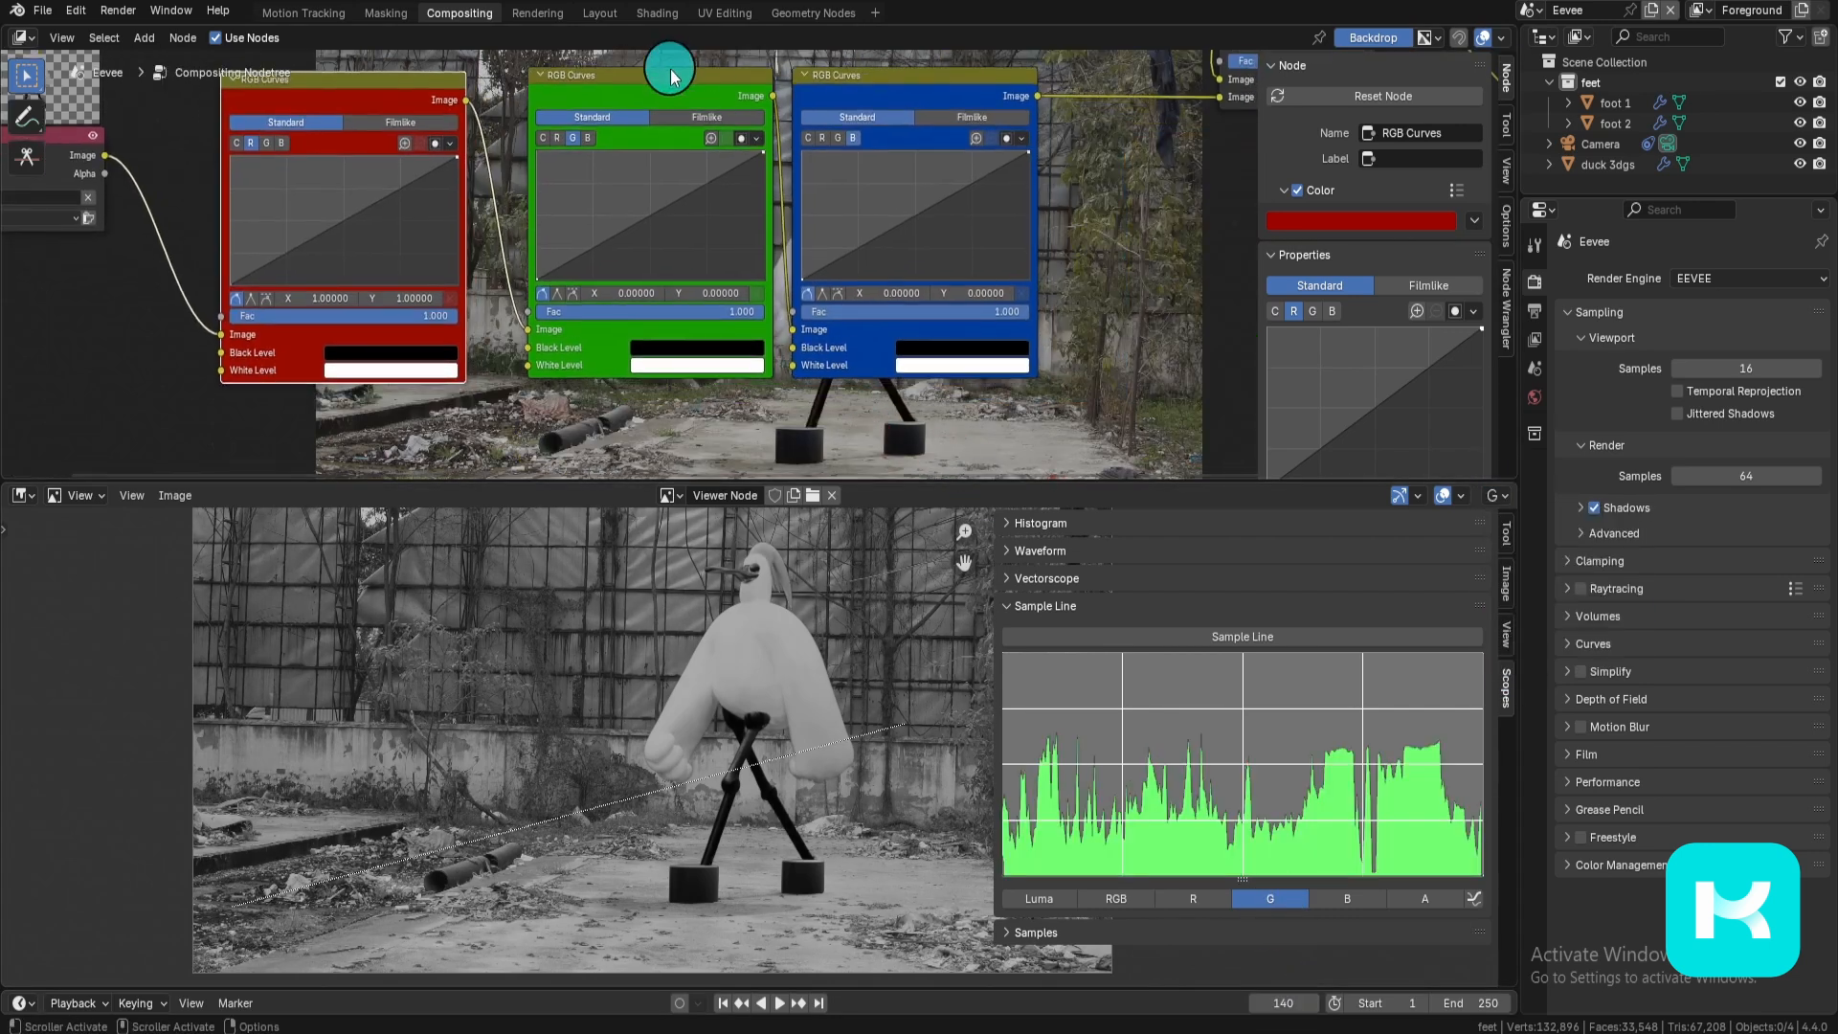
{"action": "left_click_drag", "start_coordinate": [671, 92], "coordinate": [711, 83]}
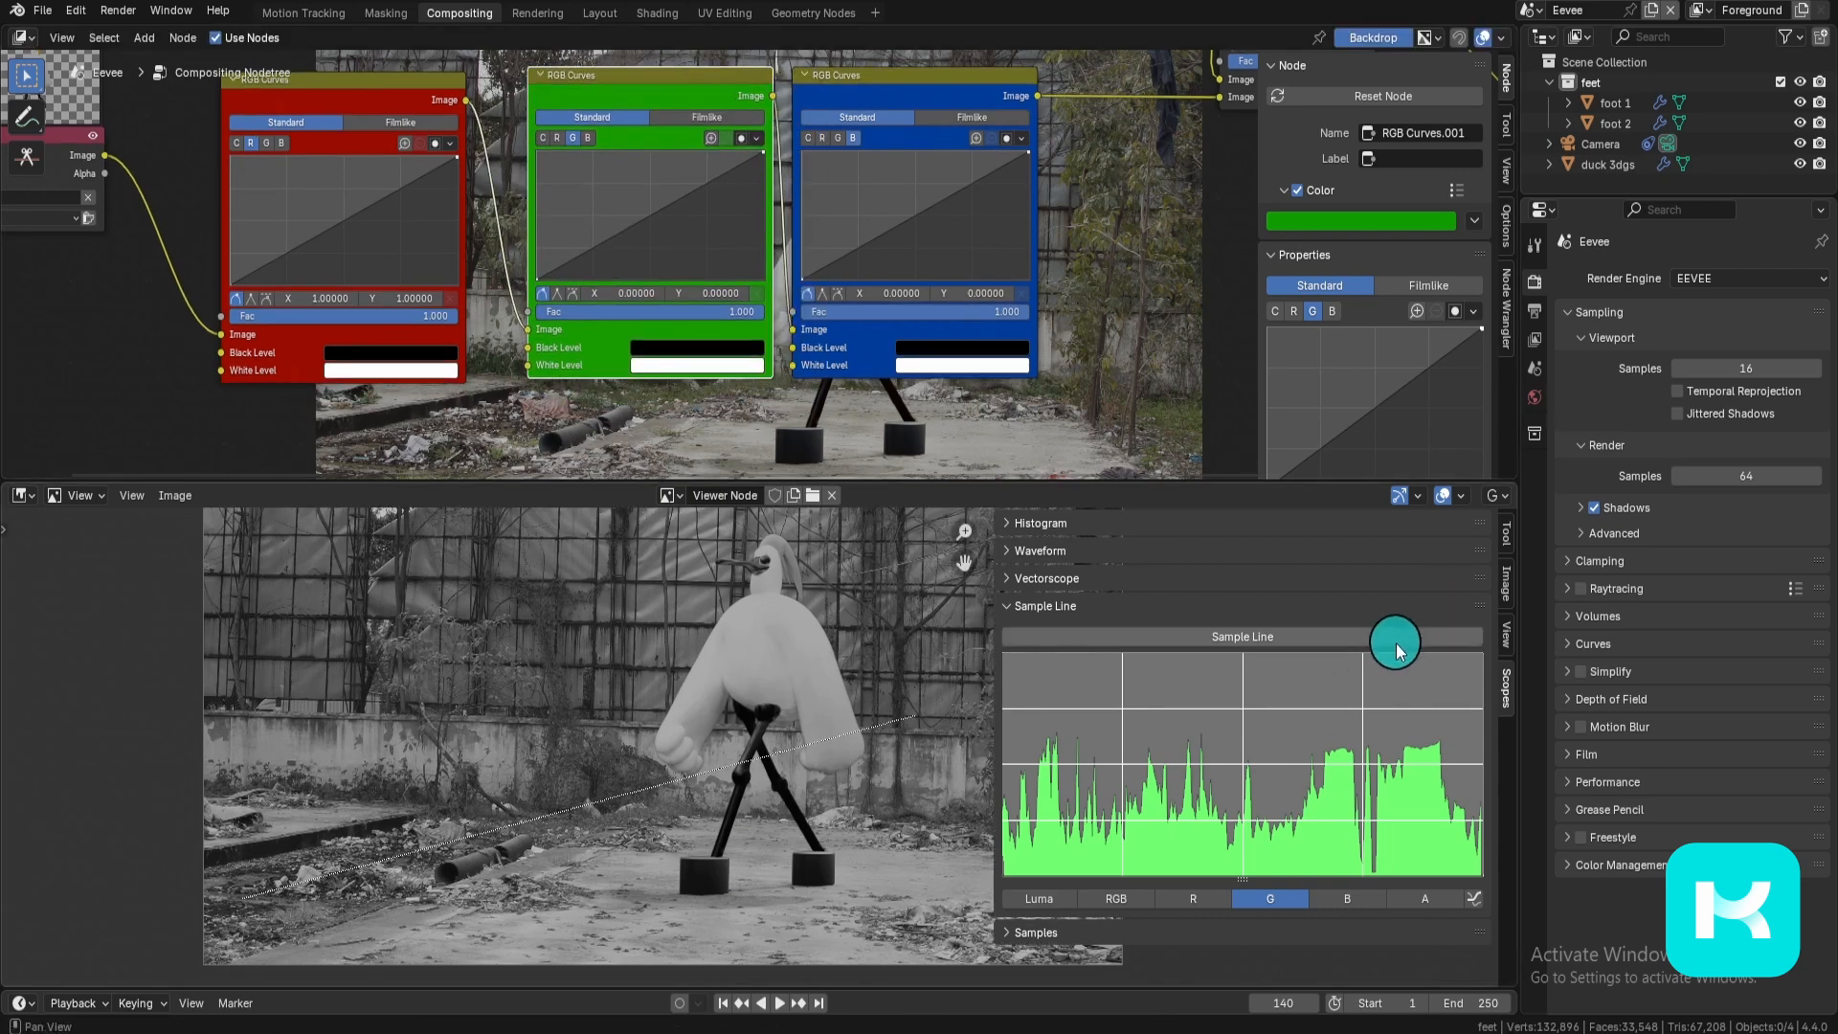
Step: Sample a line across the ground and the duck's legs, and set the green curve's black point to X 0.00333, Y 0.009
{"action": "left_click_drag", "start_coordinate": [354, 886], "coordinate": [947, 788]}
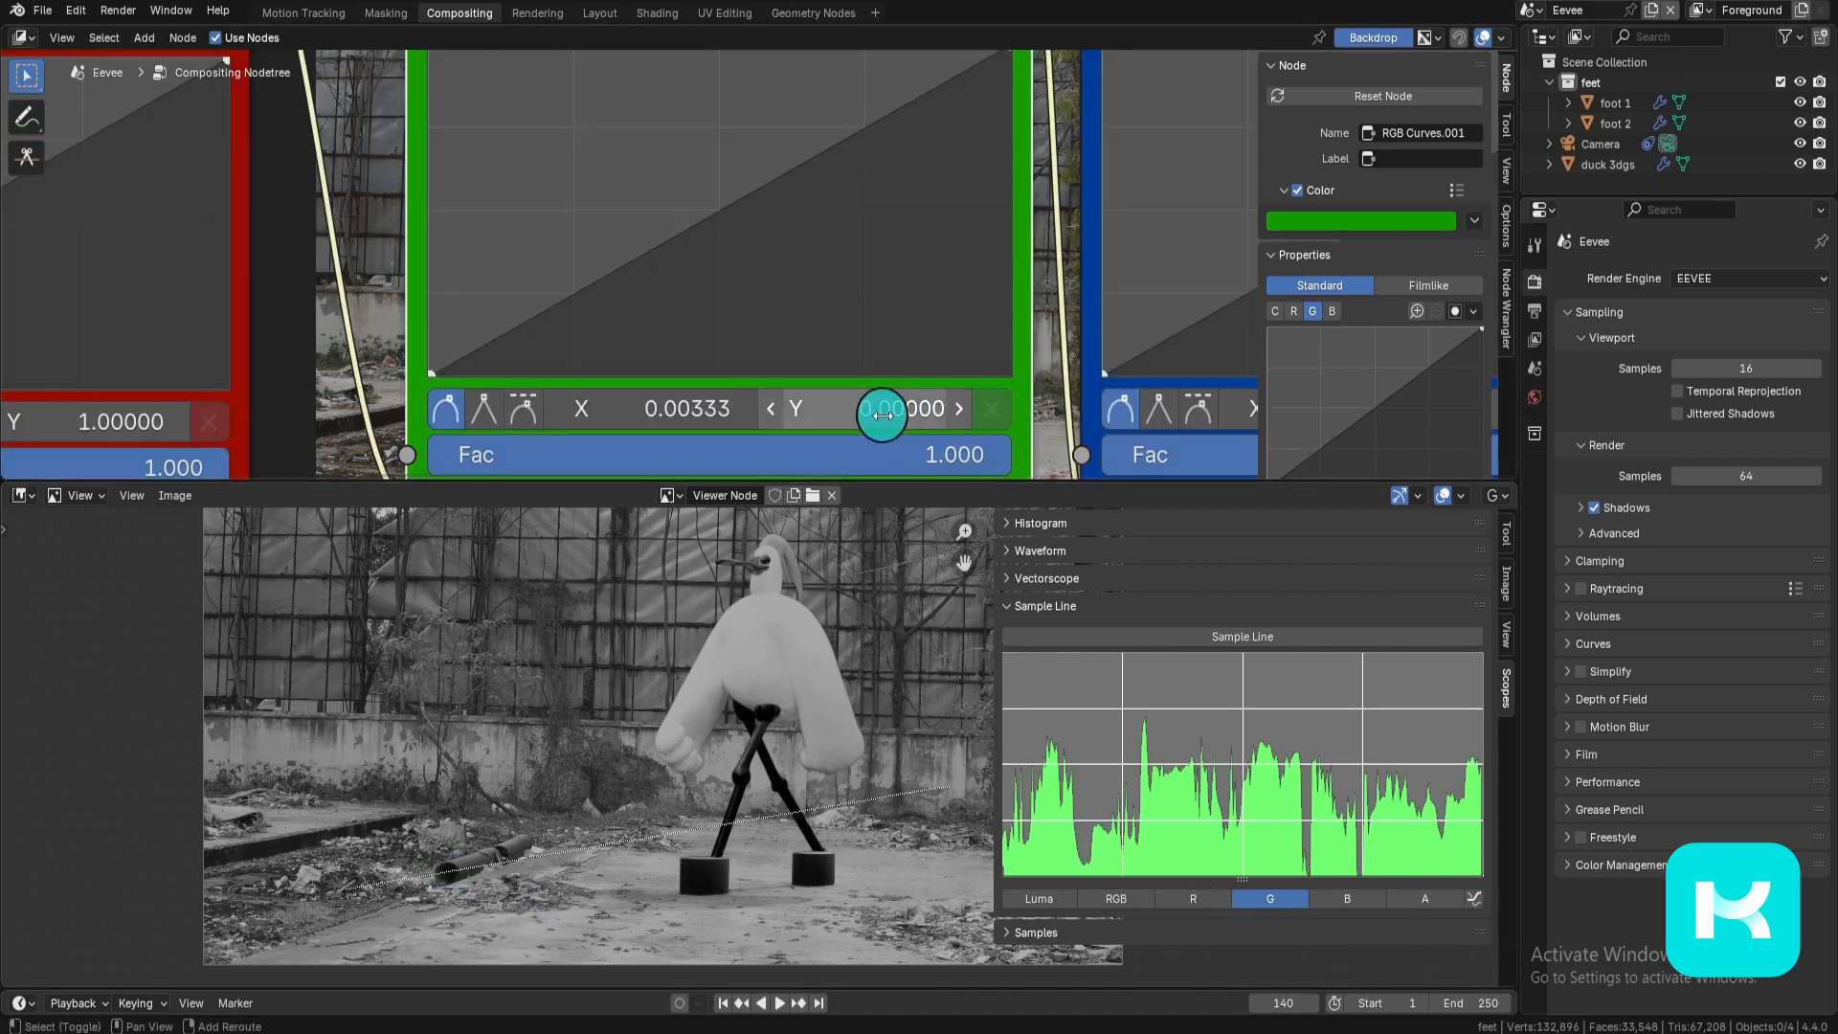
{"action": "mouse_move", "coordinate": [883, 412]}
{"action": "left_mouse_down"}
{"action": "mouse_move", "coordinate": [992, 412]}
{"action": "mouse_move", "coordinate": [883, 412]}
{"action": "left_mouse_up"}
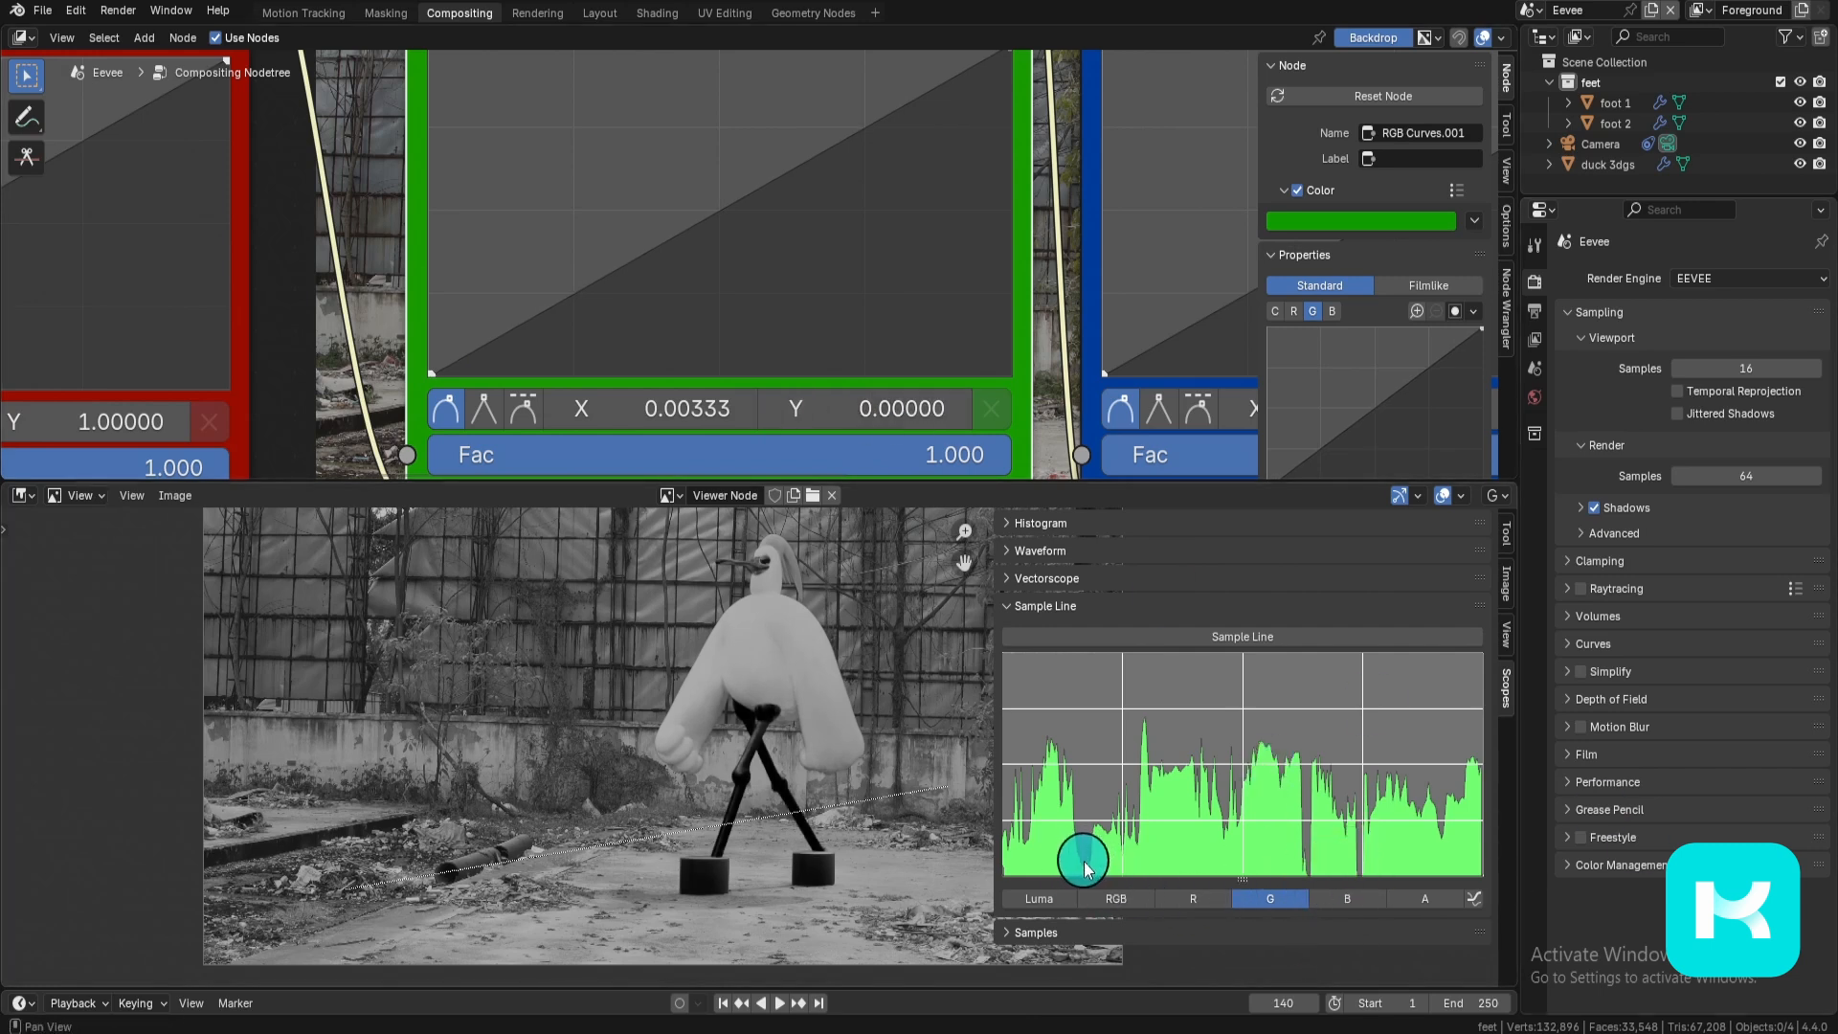
{"action": "left_click_drag", "start_coordinate": [873, 407], "coordinate": [893, 407]}
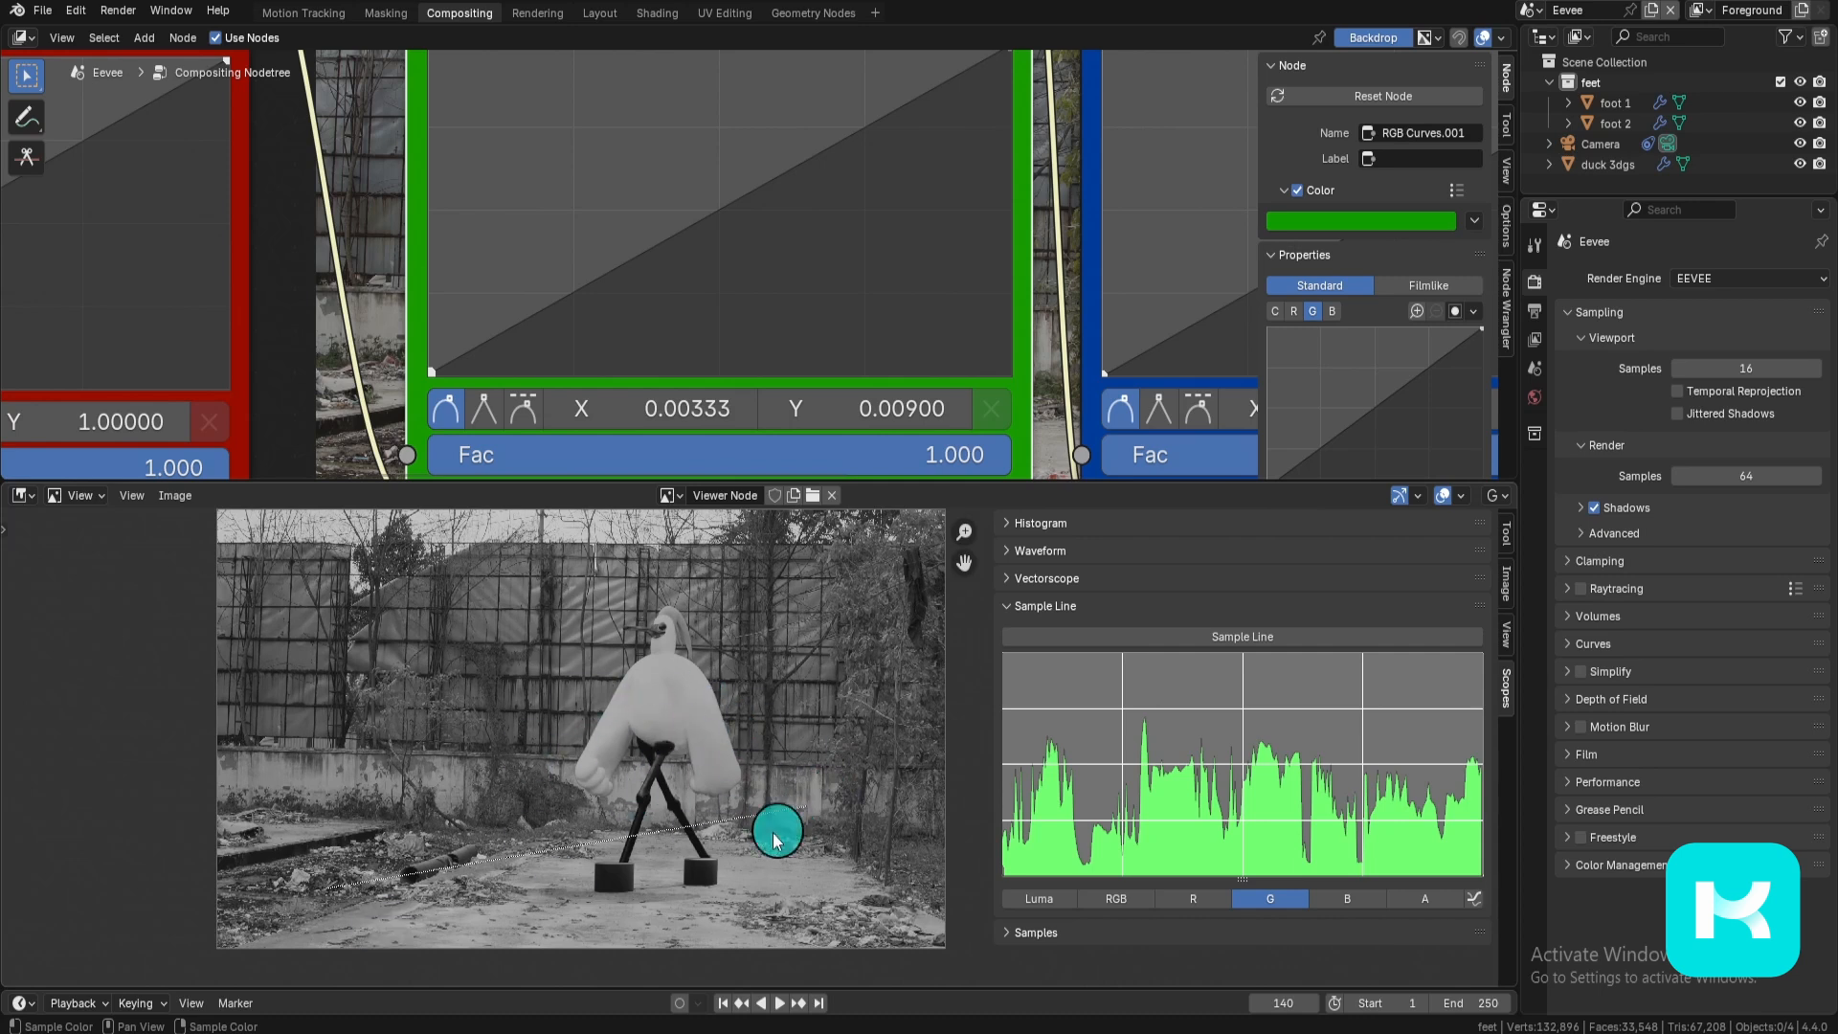
{"action": "scroll", "coordinate": [809, 636], "scroll_direction": "down", "scroll_amount": 3}
{"action": "scroll", "coordinate": [766, 143], "scroll_direction": "down", "scroll_amount": 5}
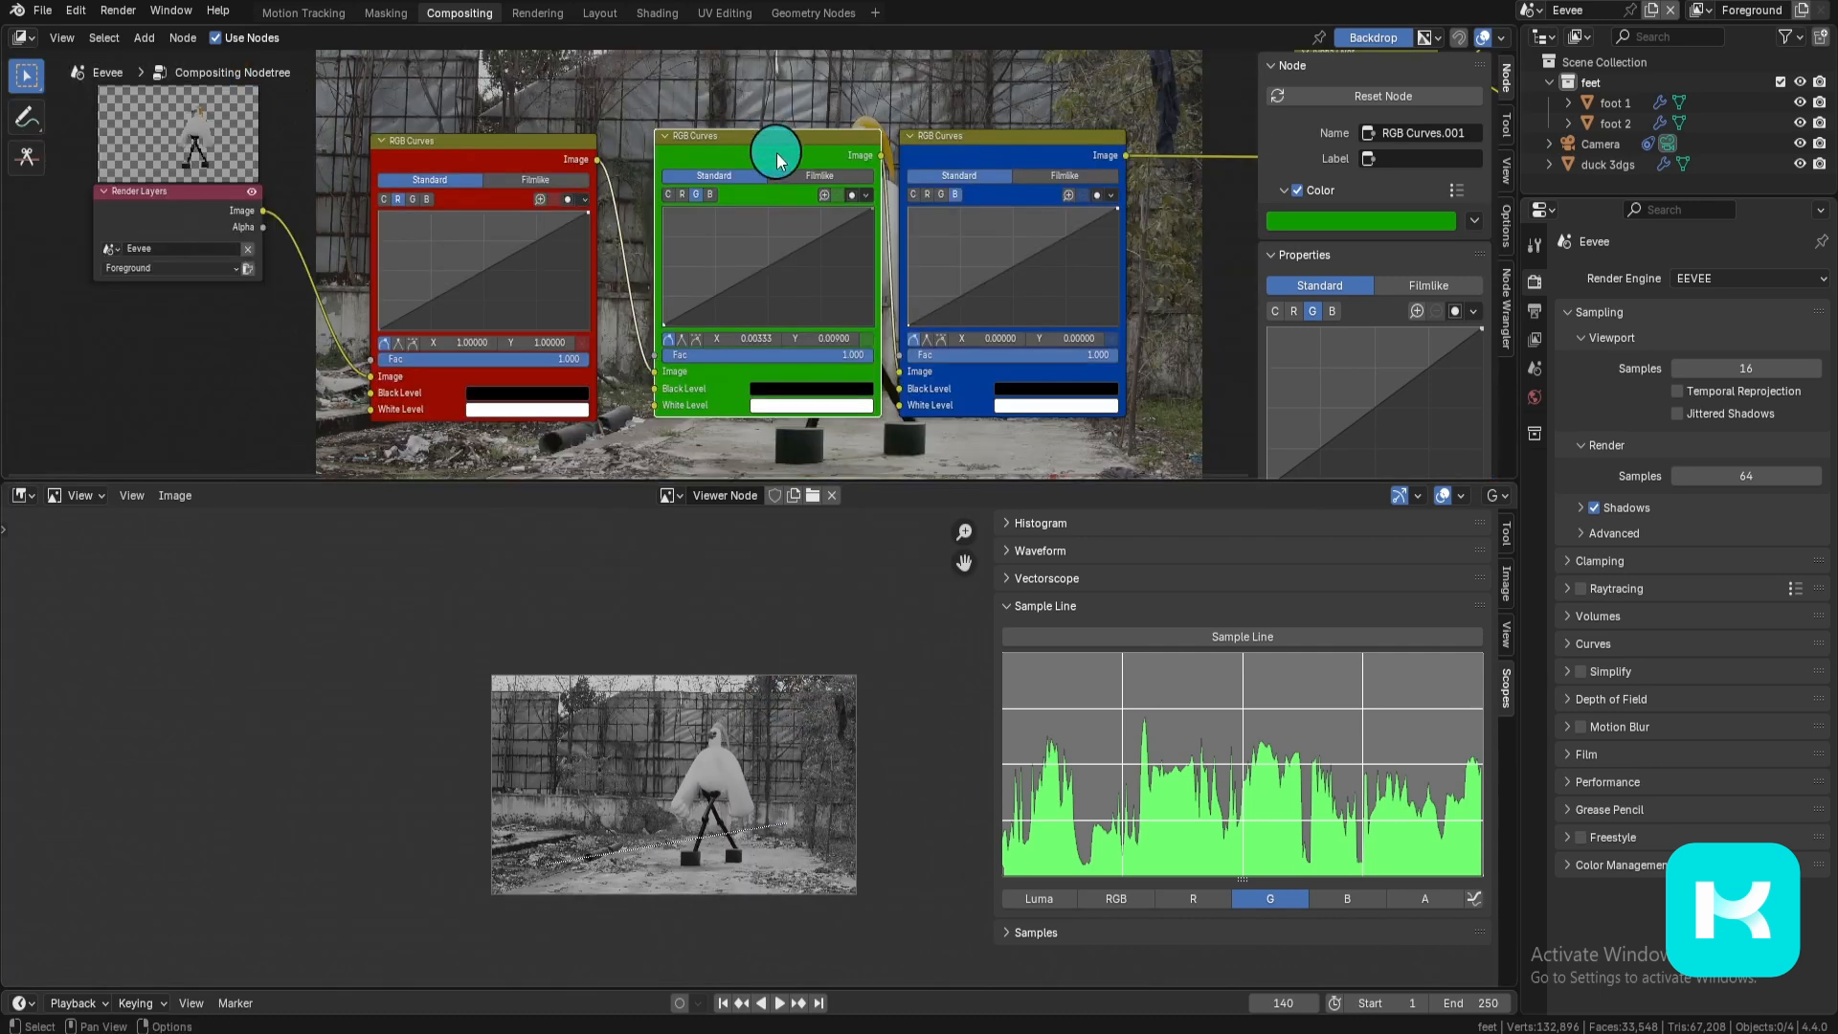
Step: Mute and unmute the green RGB Curves node repeatedly to compare the duck's legs with and without the correction
{"action": "mouse_move", "coordinate": [777, 155]}
{"action": "left_mouse_down"}
{"action": "mouse_move", "coordinate": [709, 151]}
{"action": "mouse_move", "coordinate": [749, 154]}
{"action": "left_mouse_up"}
{"action": "key", "text": "m"}
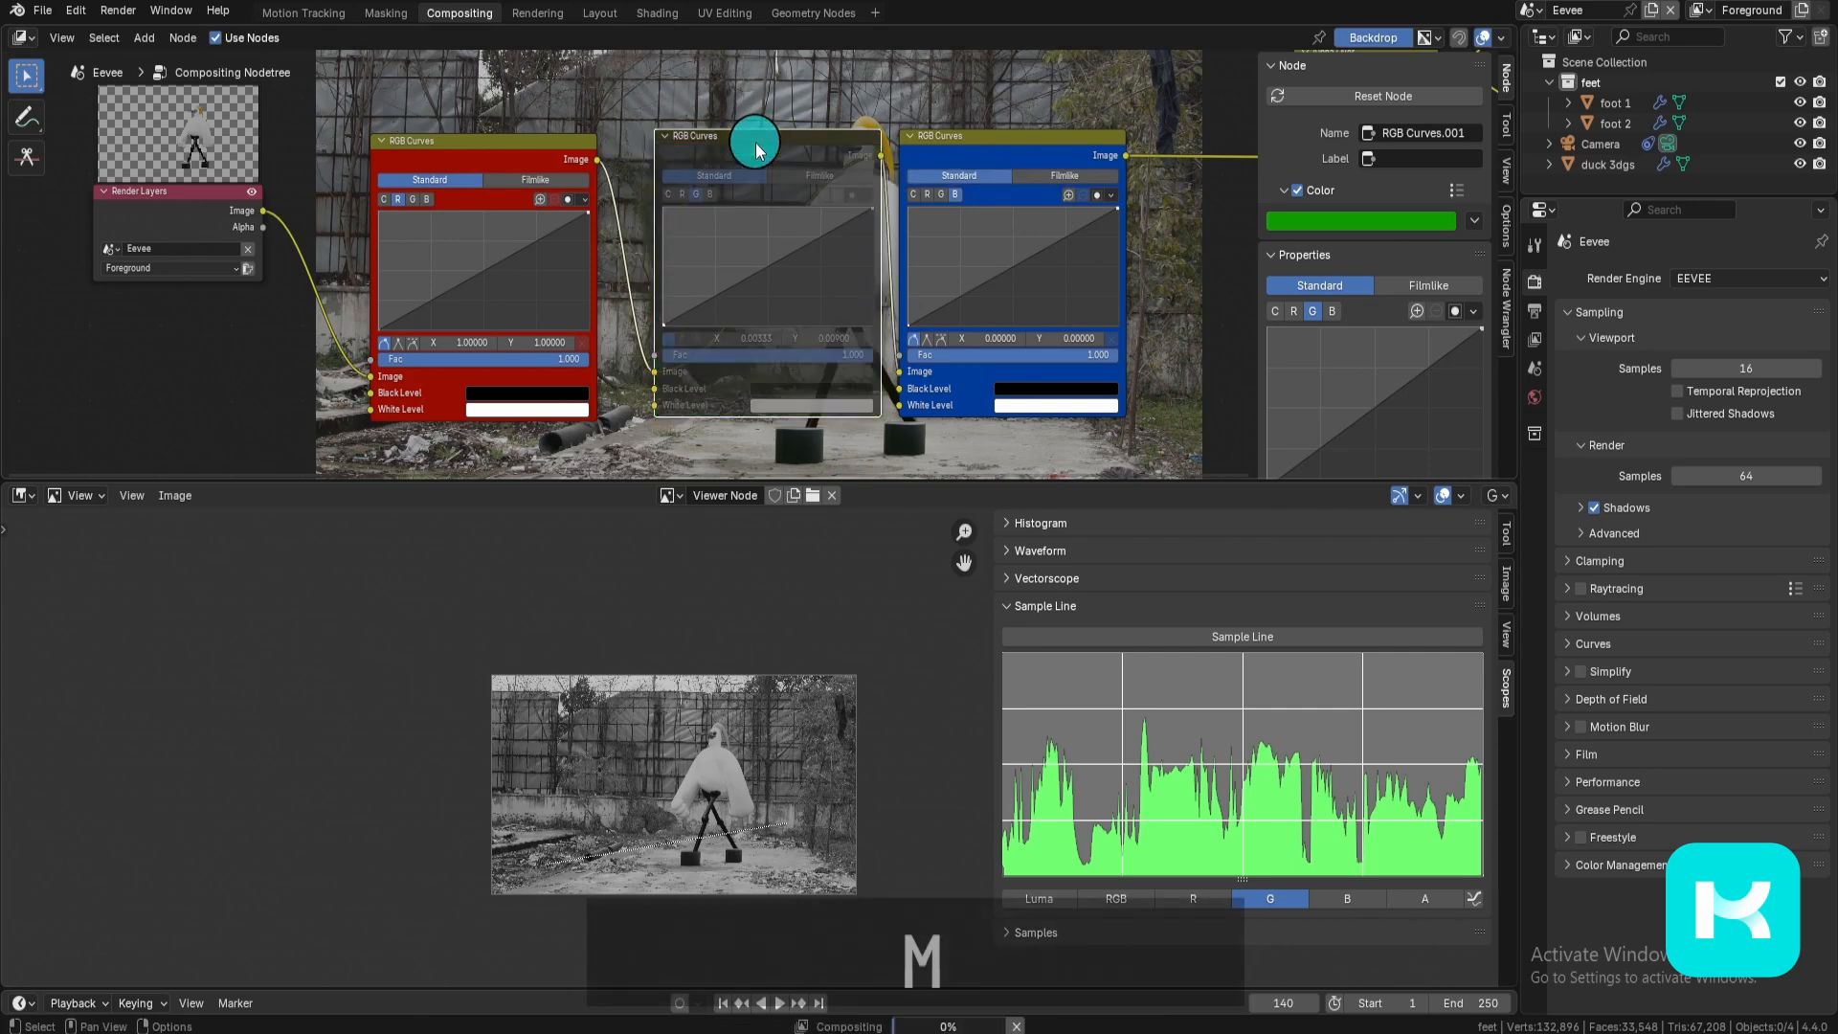
{"action": "key", "text": "m"}
{"action": "key", "text": "m"}
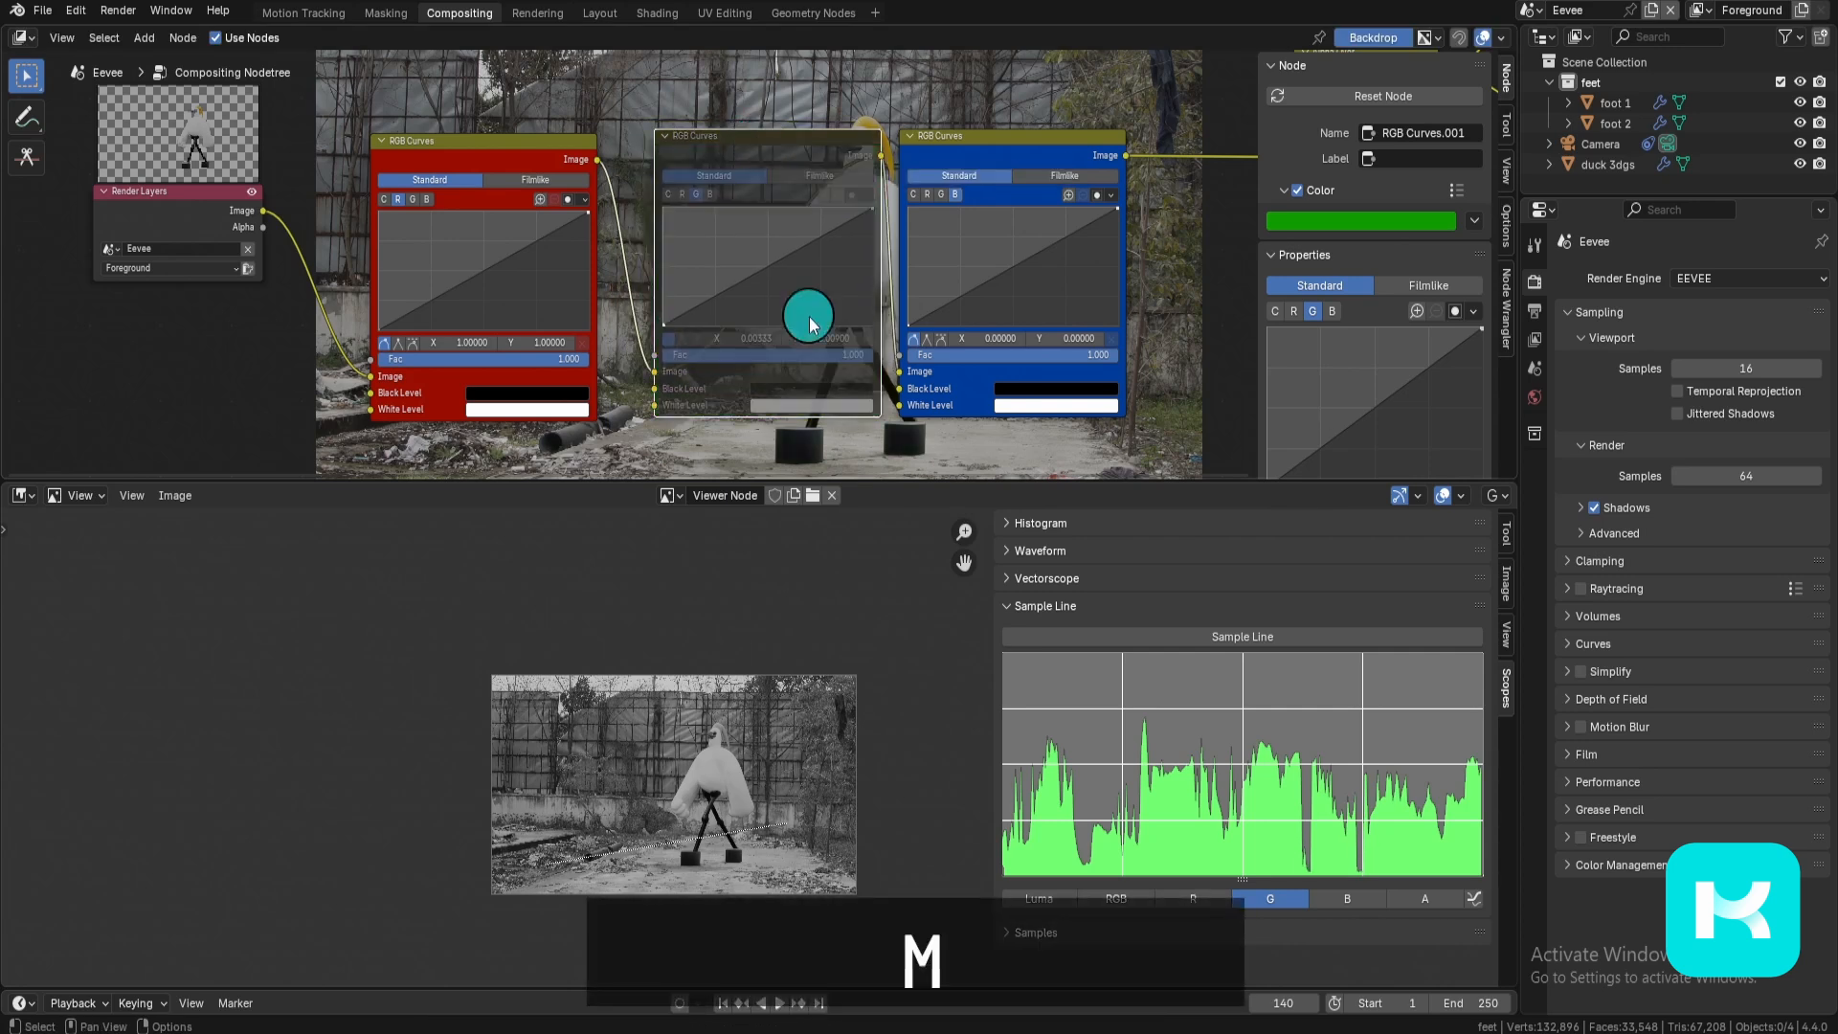
{"action": "key", "text": "m"}
{"action": "scroll", "coordinate": [623, 833], "scroll_direction": "up", "scroll_amount": 5}
{"action": "key", "text": "m"}
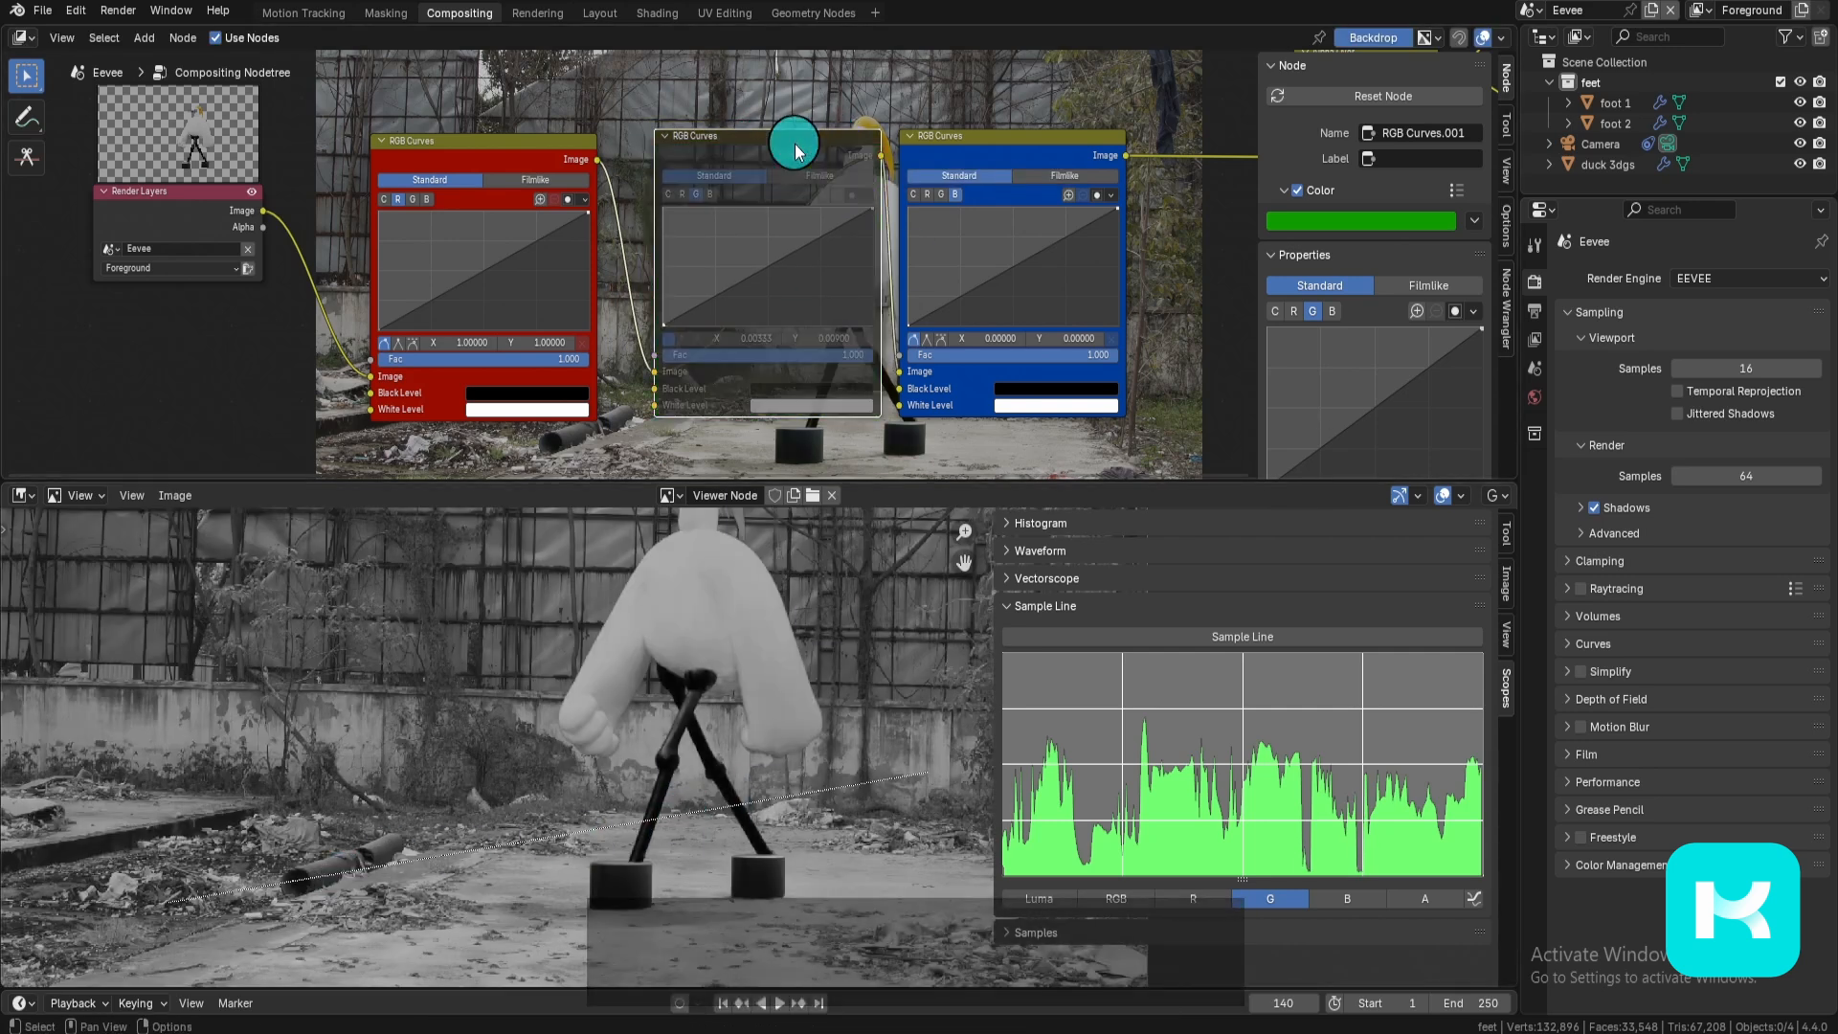
{"action": "key", "text": "m"}
Step: Select the blue RGB Curves node and switch the Sample Line scope and the viewer display to the blue channel
{"action": "middle_click_drag", "start_coordinate": [794, 144], "coordinate": [474, 164]}
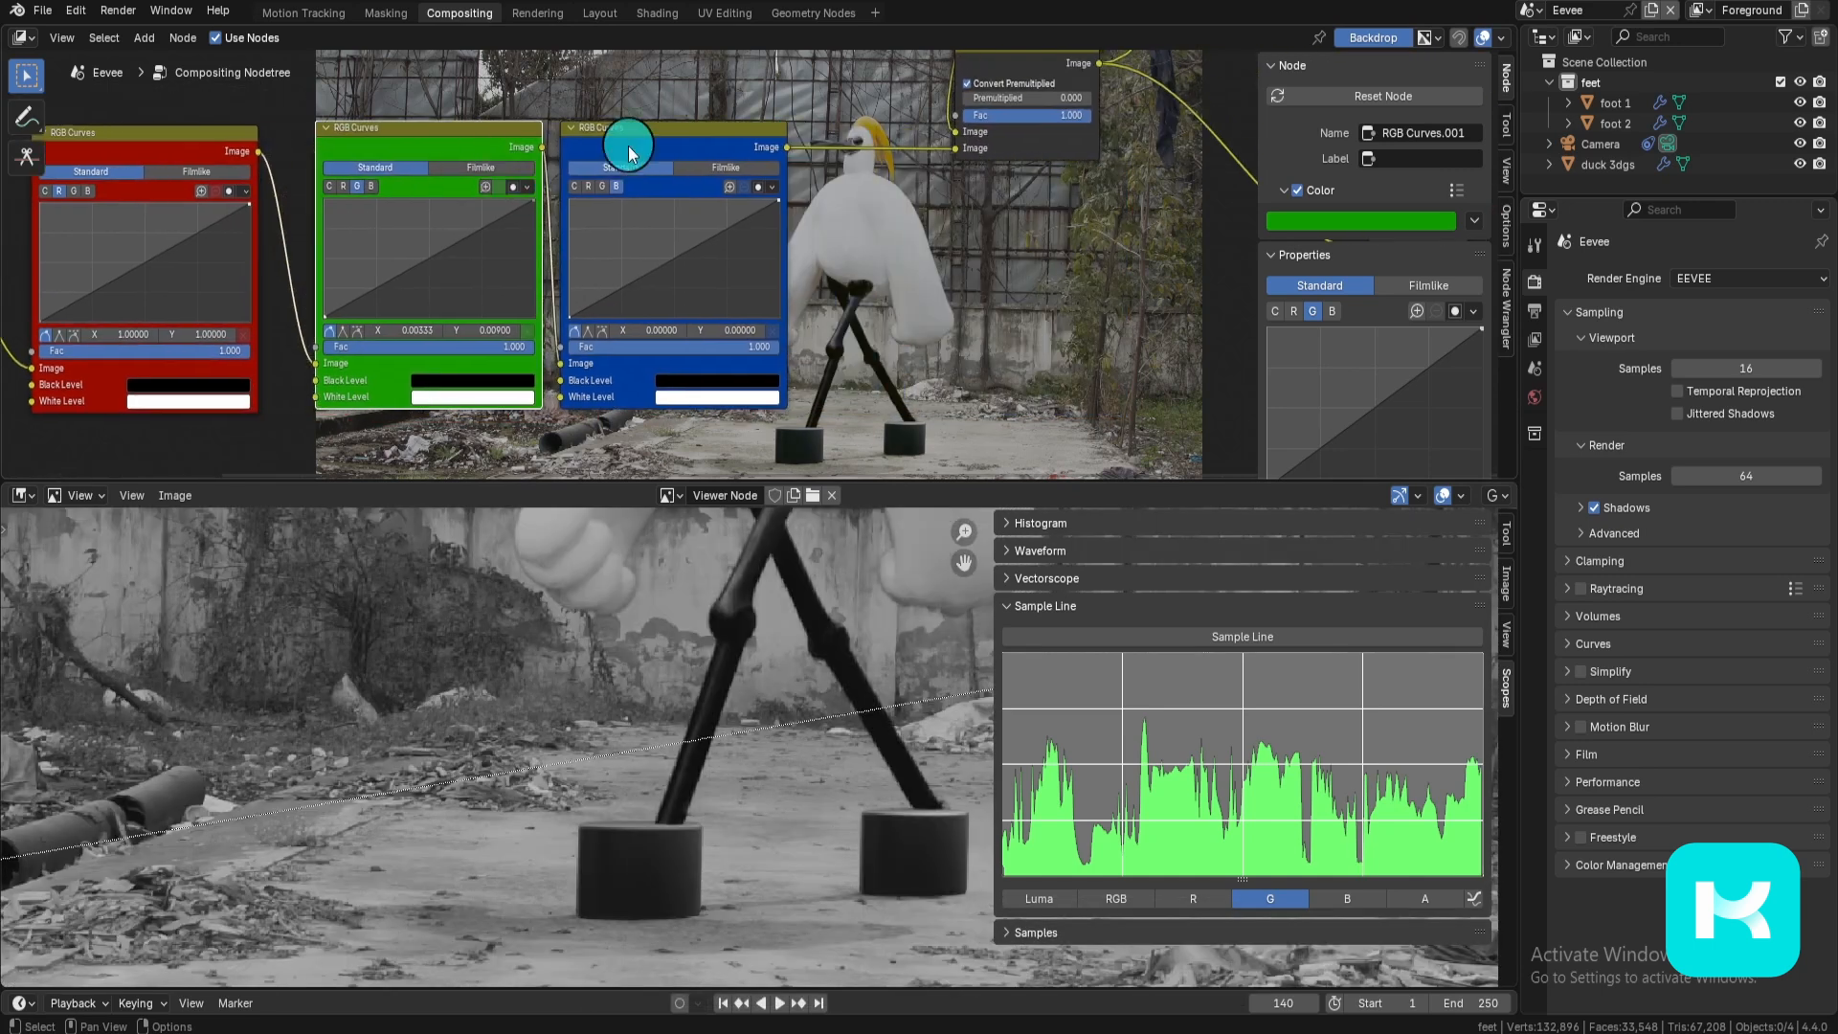
{"action": "left_click_drag", "start_coordinate": [638, 143], "coordinate": [704, 120]}
{"action": "right_click", "coordinate": [705, 120]}
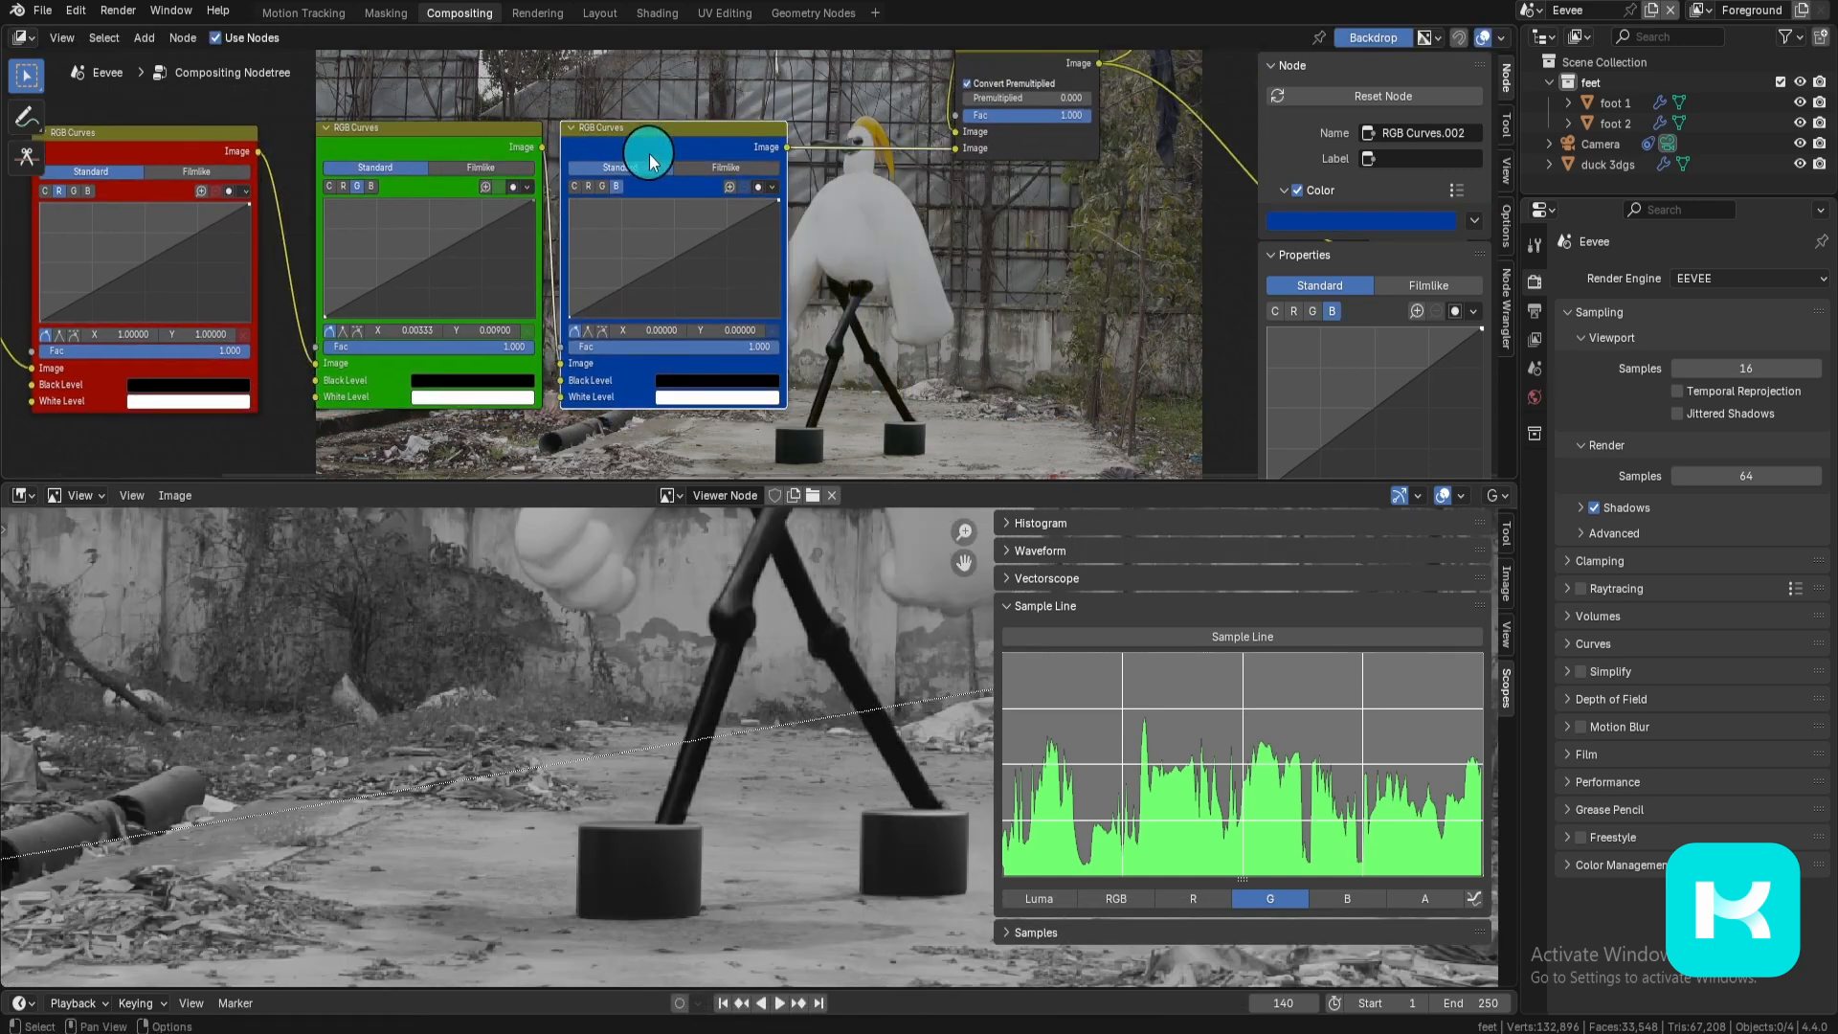
{"action": "left_click", "coordinate": [1367, 902]}
{"action": "left_click", "coordinate": [1494, 496]}
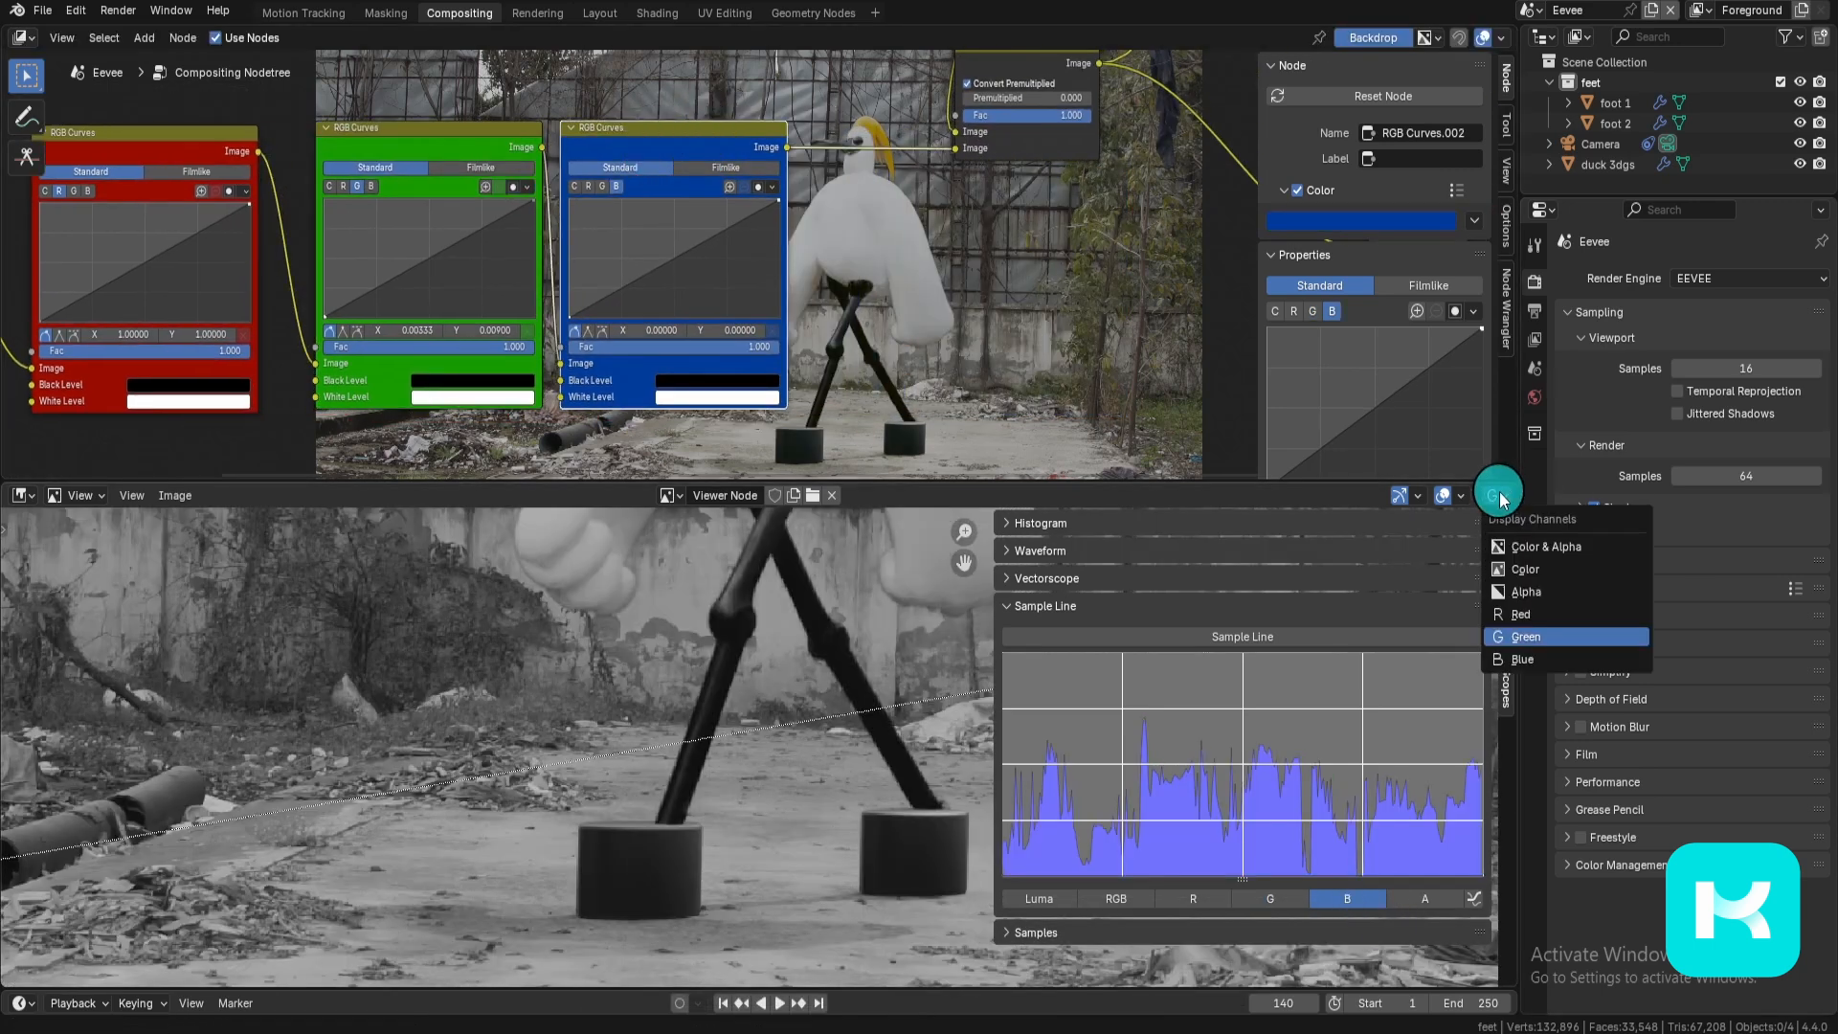
{"action": "left_click", "coordinate": [1532, 660]}
Step: Try raising the blue curve's black point to Y 0.0215 and Y 0.1135 while comparing the duck with the background
{"action": "scroll", "coordinate": [698, 348], "scroll_direction": "up", "scroll_amount": 4}
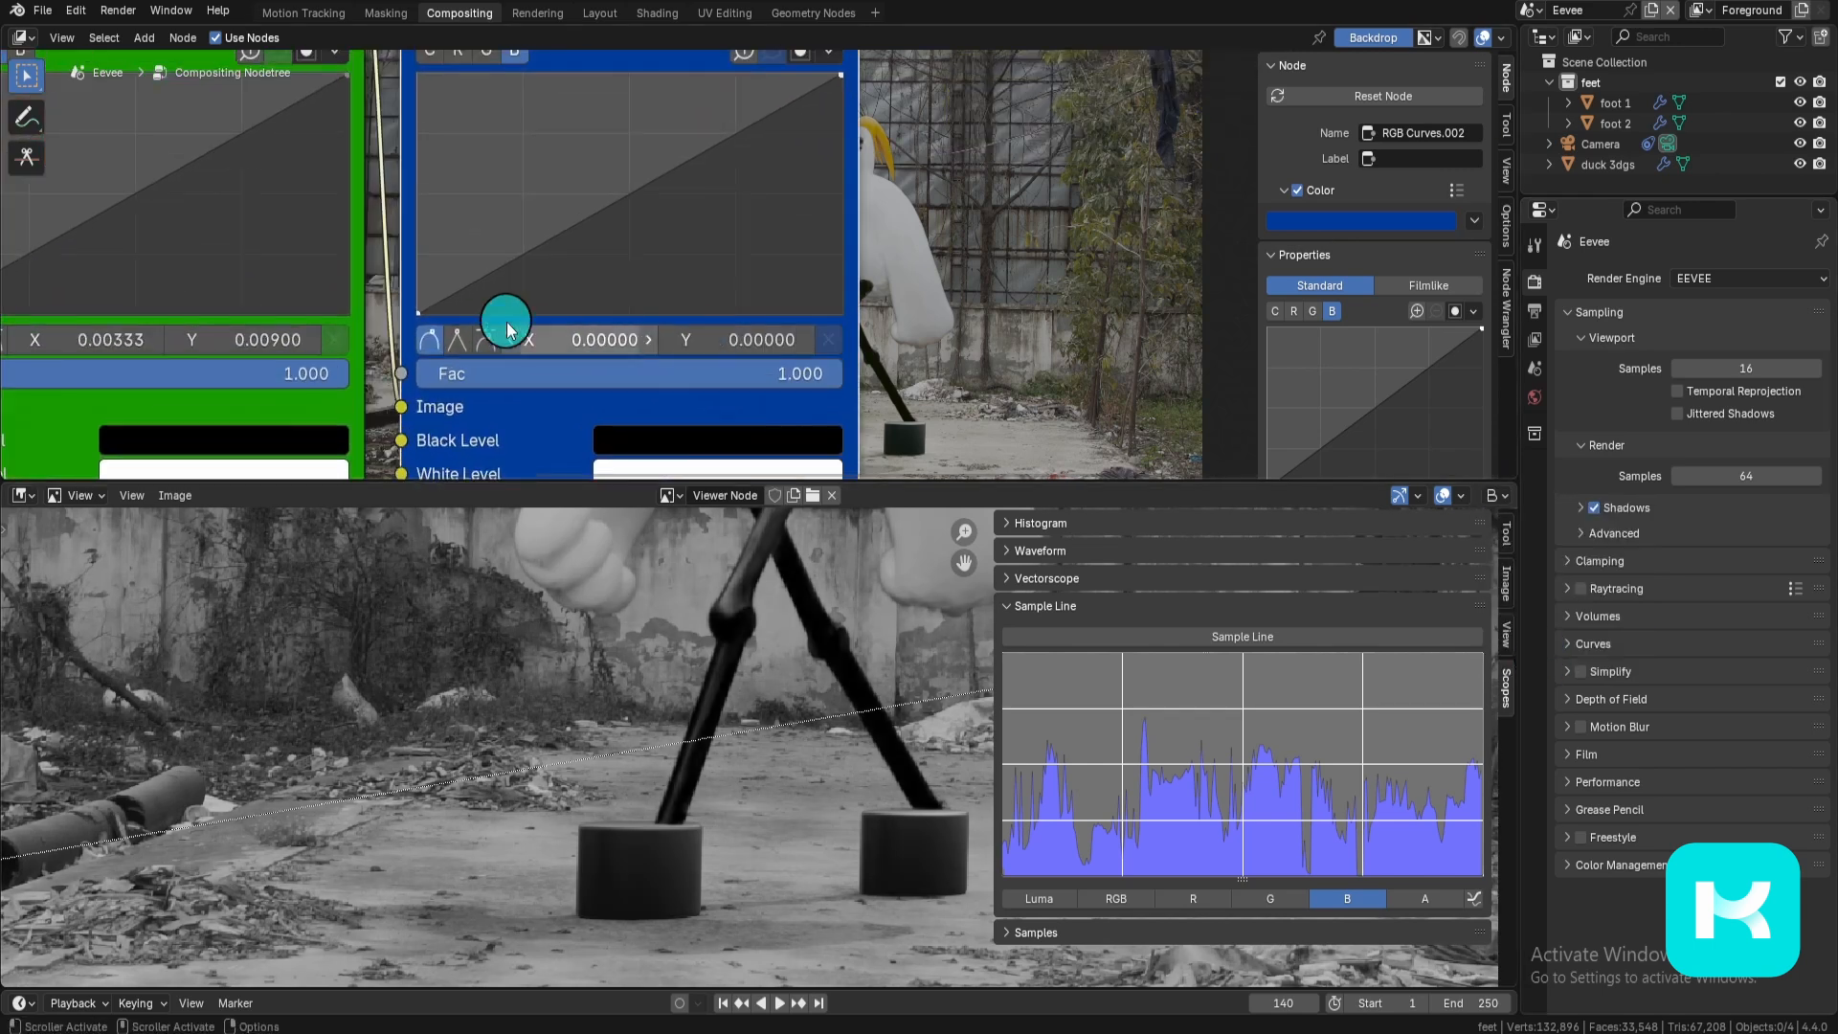
{"action": "left_click_drag", "start_coordinate": [445, 292], "coordinate": [509, 300]}
{"action": "scroll", "coordinate": [634, 291], "scroll_direction": "down", "scroll_amount": 4}
{"action": "scroll", "coordinate": [492, 846], "scroll_direction": "down", "scroll_amount": 4}
{"action": "scroll", "coordinate": [492, 846], "scroll_direction": "up", "scroll_amount": 3}
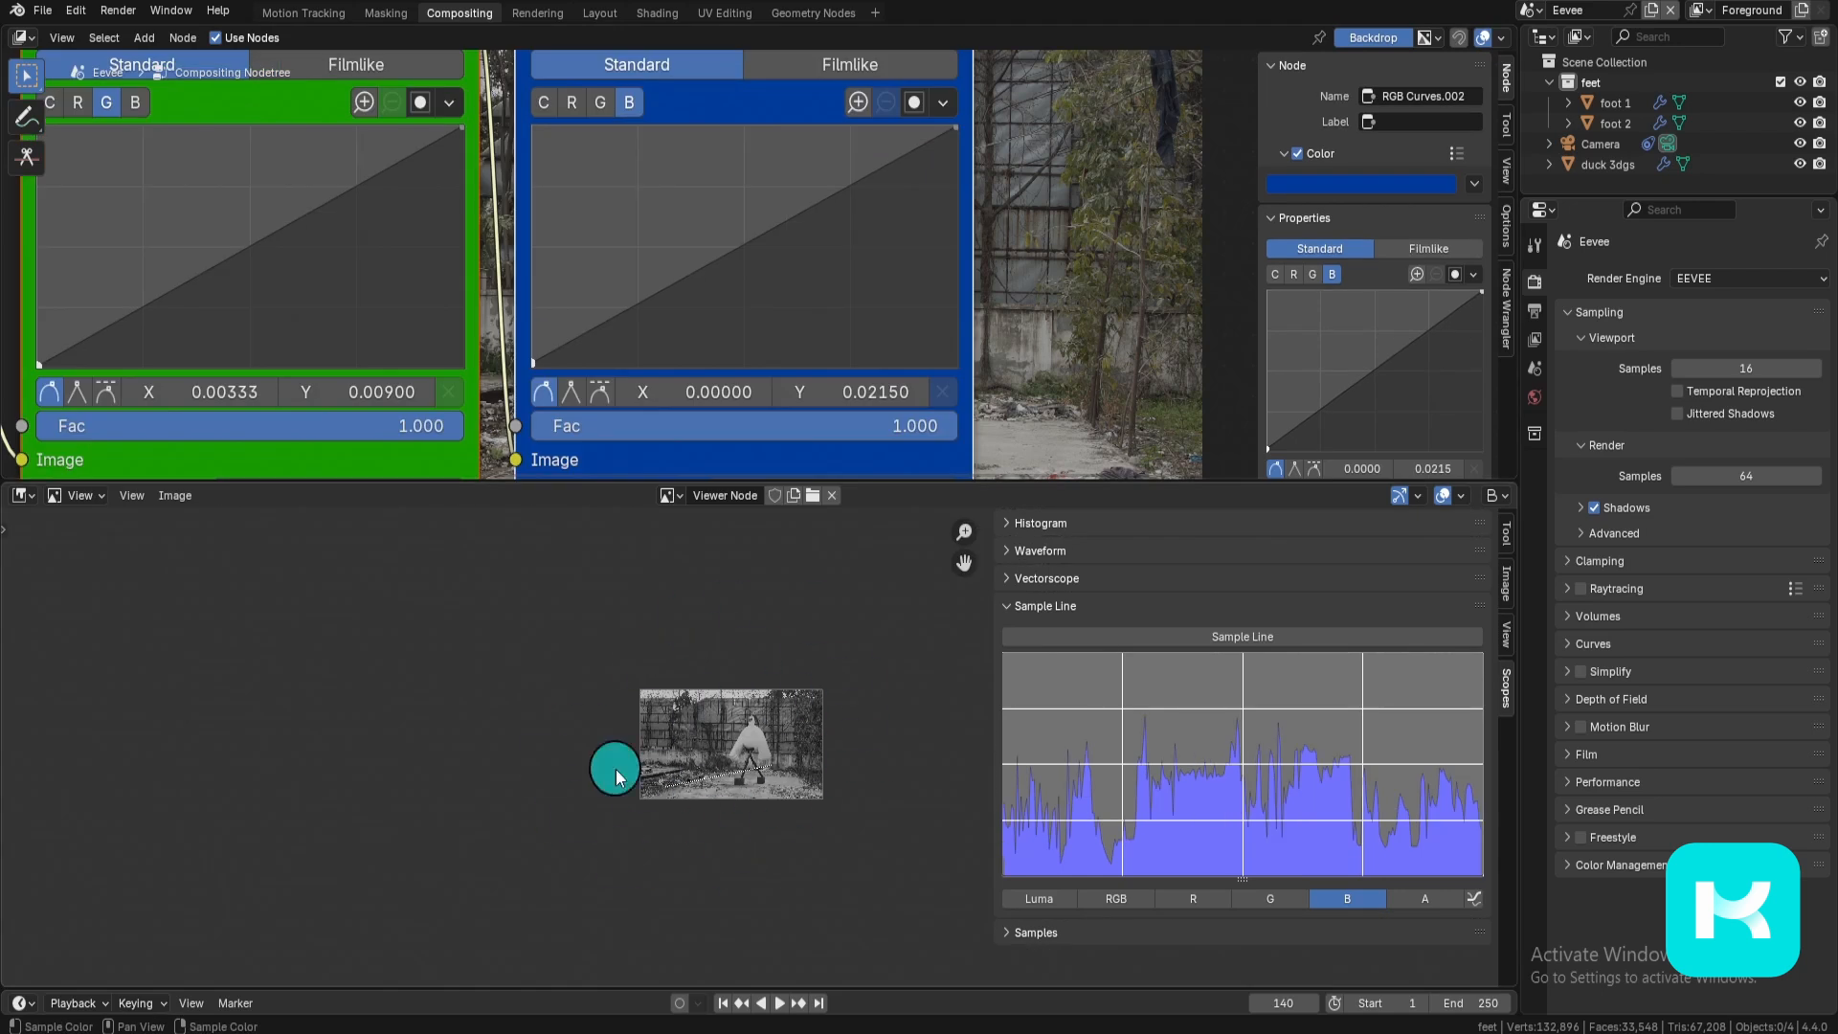
{"action": "left_click_drag", "start_coordinate": [867, 392], "coordinate": [909, 392]}
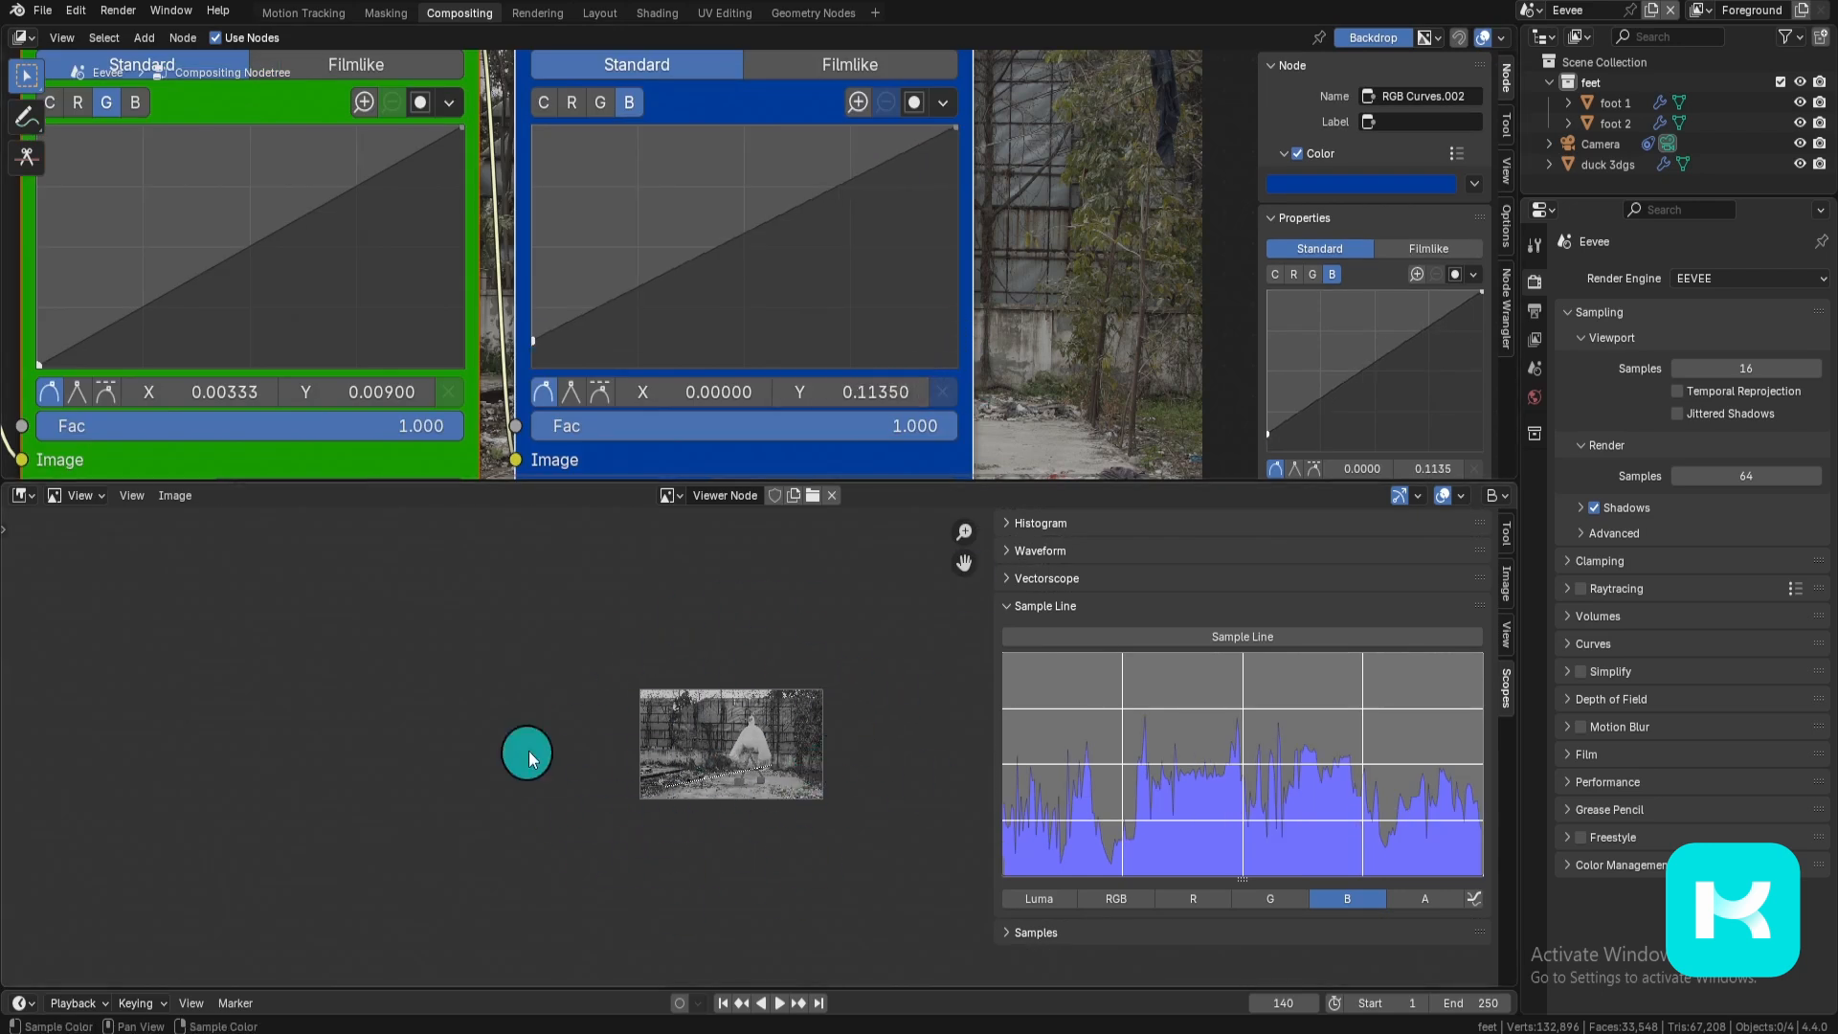
{"action": "scroll", "coordinate": [841, 800], "scroll_direction": "up", "scroll_amount": 2}
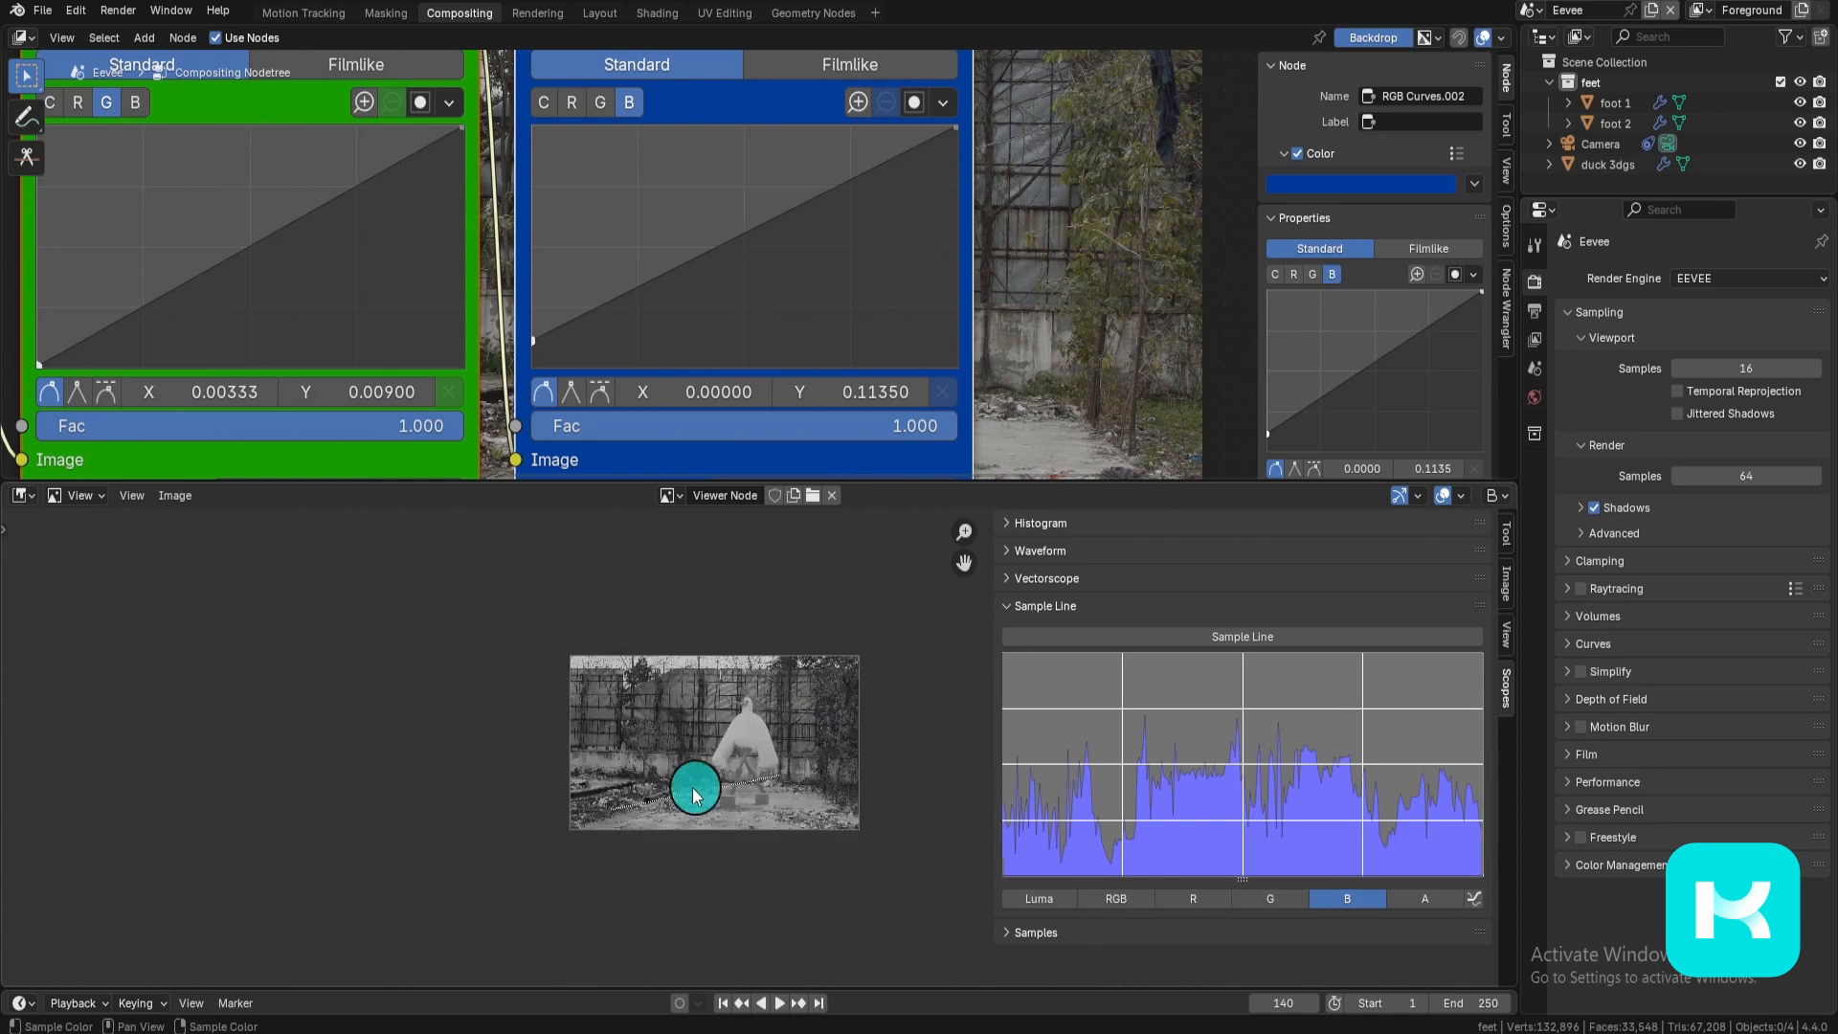
{"action": "scroll", "coordinate": [704, 785], "scroll_direction": "up", "scroll_amount": 1}
Step: Set the blue curve's black point to Y 0.0095 and return the viewer display to Color & Alpha
{"action": "left_click_drag", "start_coordinate": [869, 416], "coordinate": [826, 393]}
{"action": "scroll", "coordinate": [761, 751], "scroll_direction": "down", "scroll_amount": 4}
{"action": "scroll", "coordinate": [762, 261], "scroll_direction": "down", "scroll_amount": 8}
{"action": "middle_click_drag", "start_coordinate": [584, 214], "coordinate": [744, 222]}
{"action": "scroll", "coordinate": [764, 750], "scroll_direction": "up", "scroll_amount": 7}
{"action": "middle_click_drag", "start_coordinate": [764, 750], "coordinate": [687, 771]}
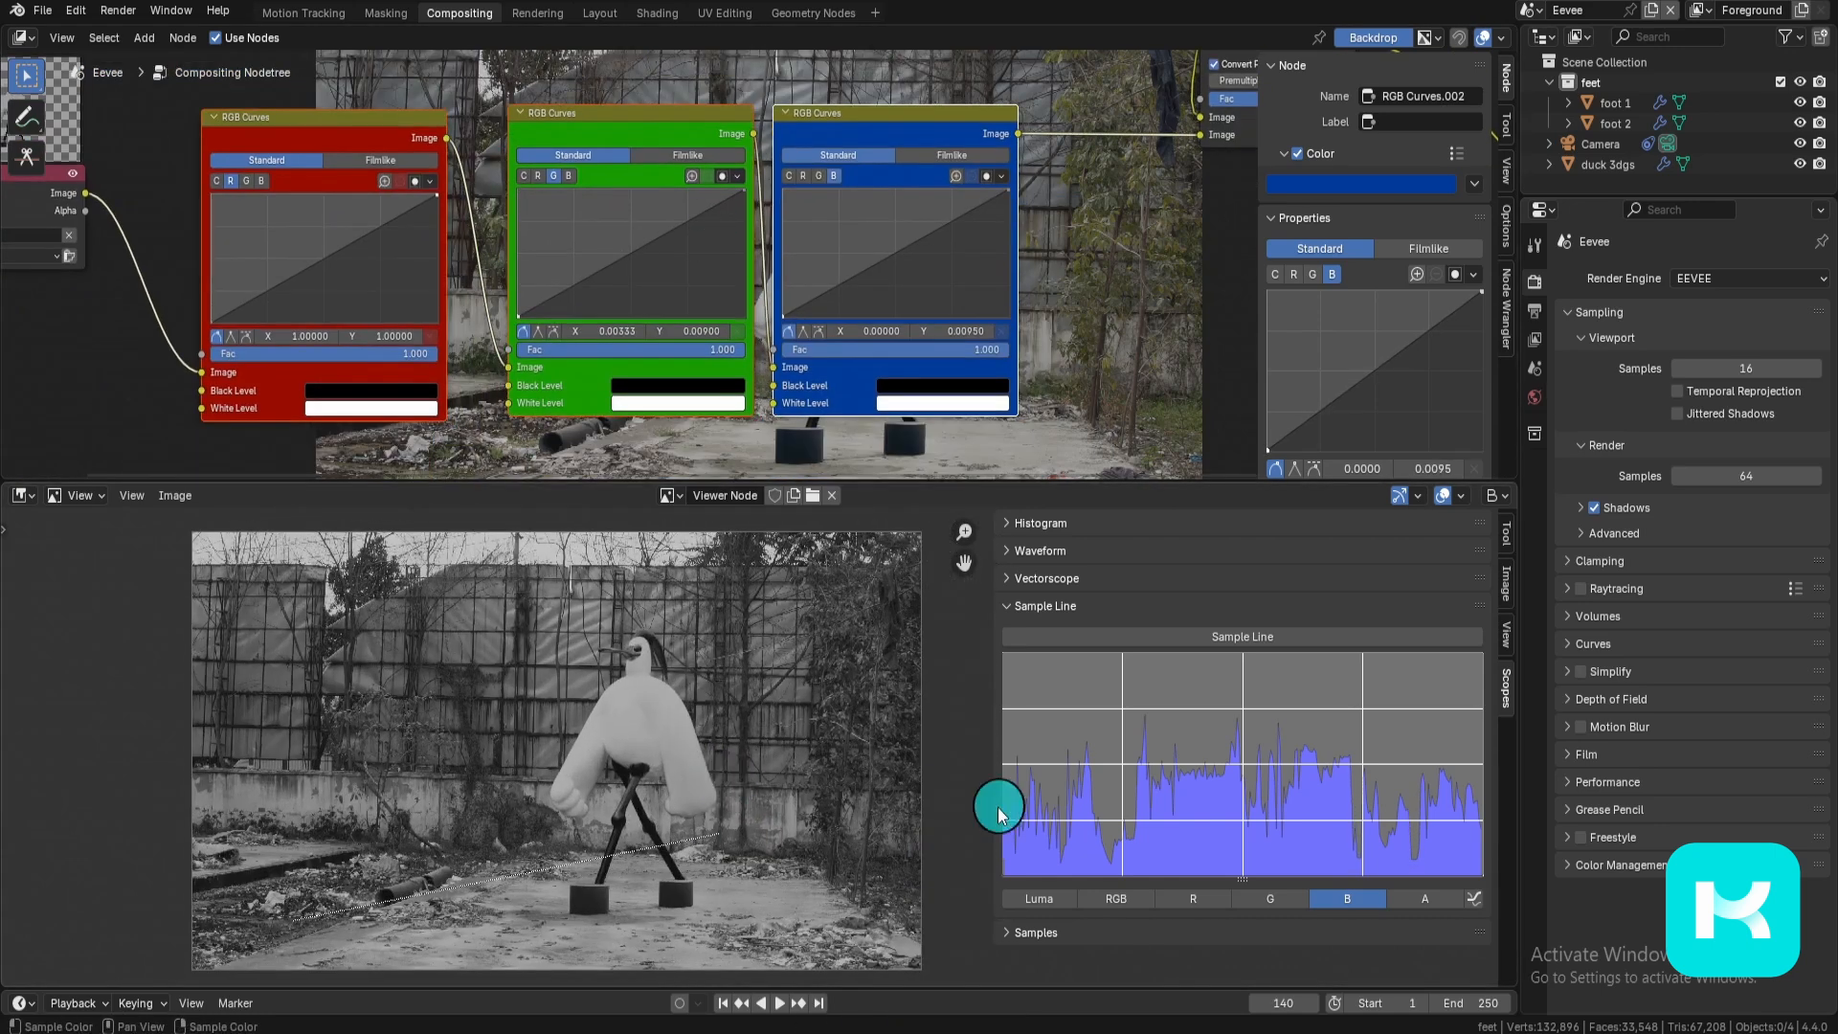
{"action": "left_click", "coordinate": [1498, 495]}
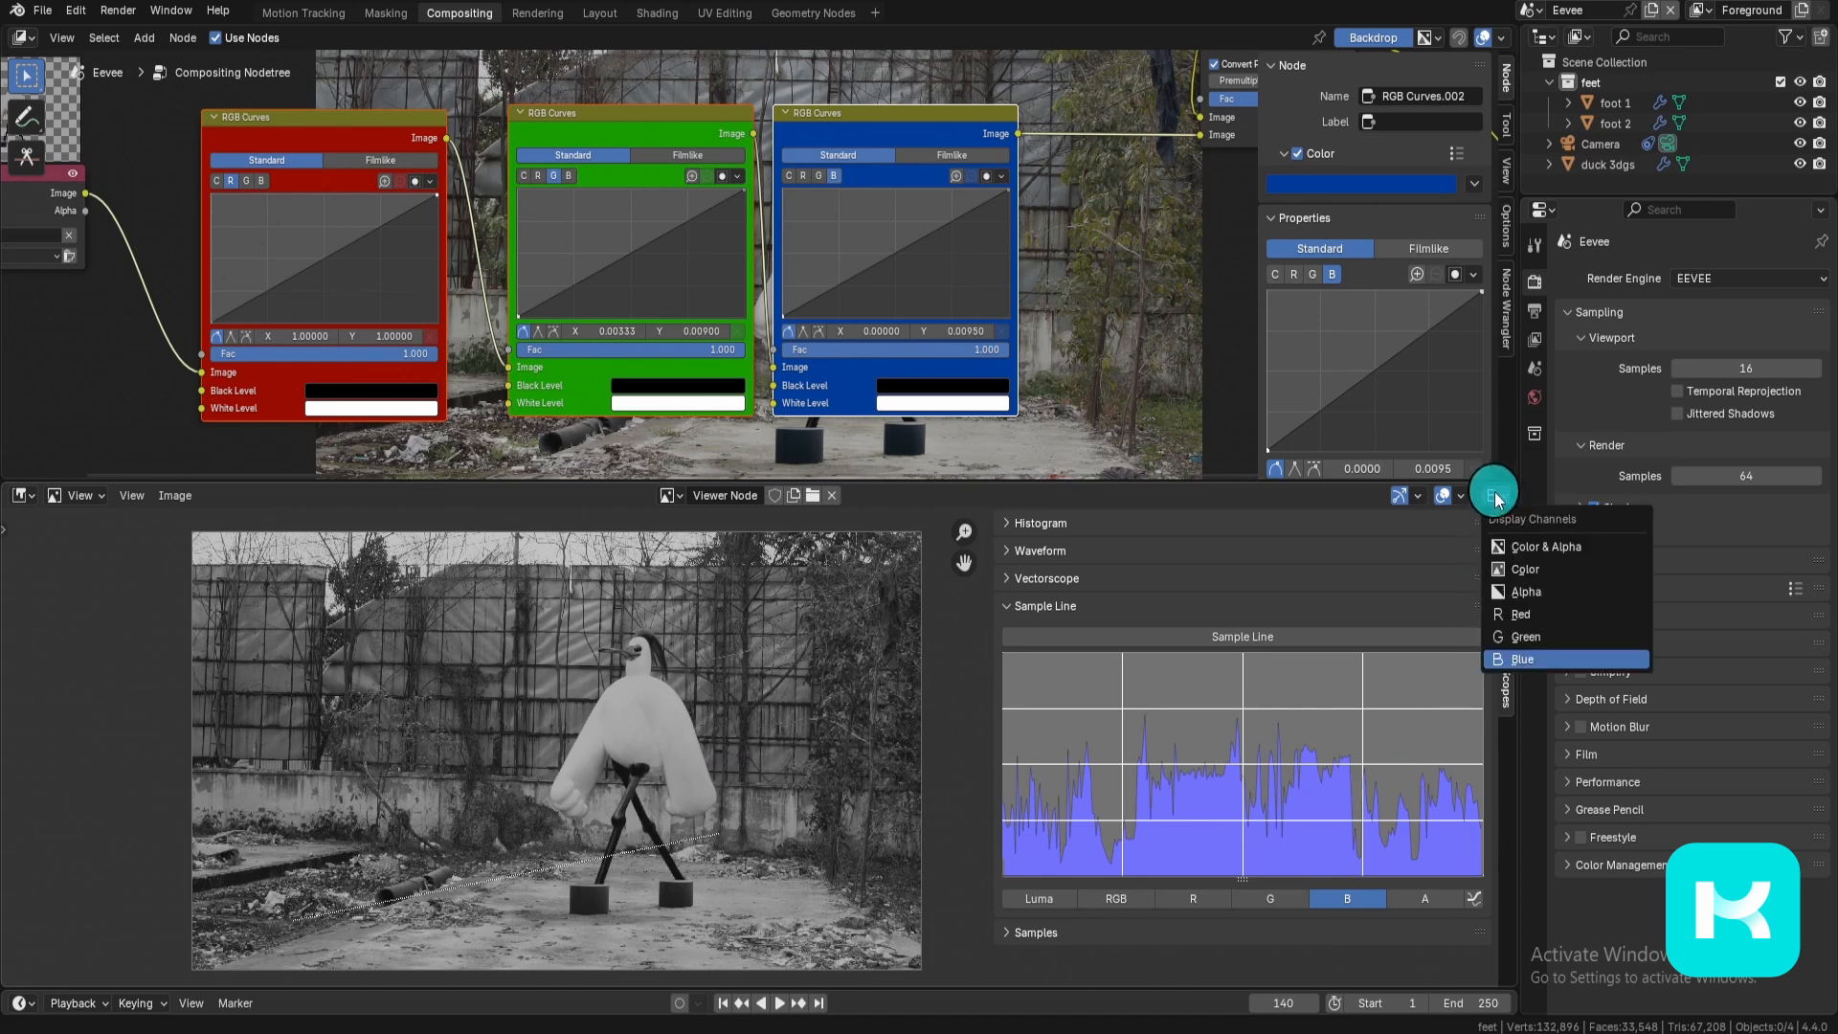
{"action": "left_click", "coordinate": [1601, 546]}
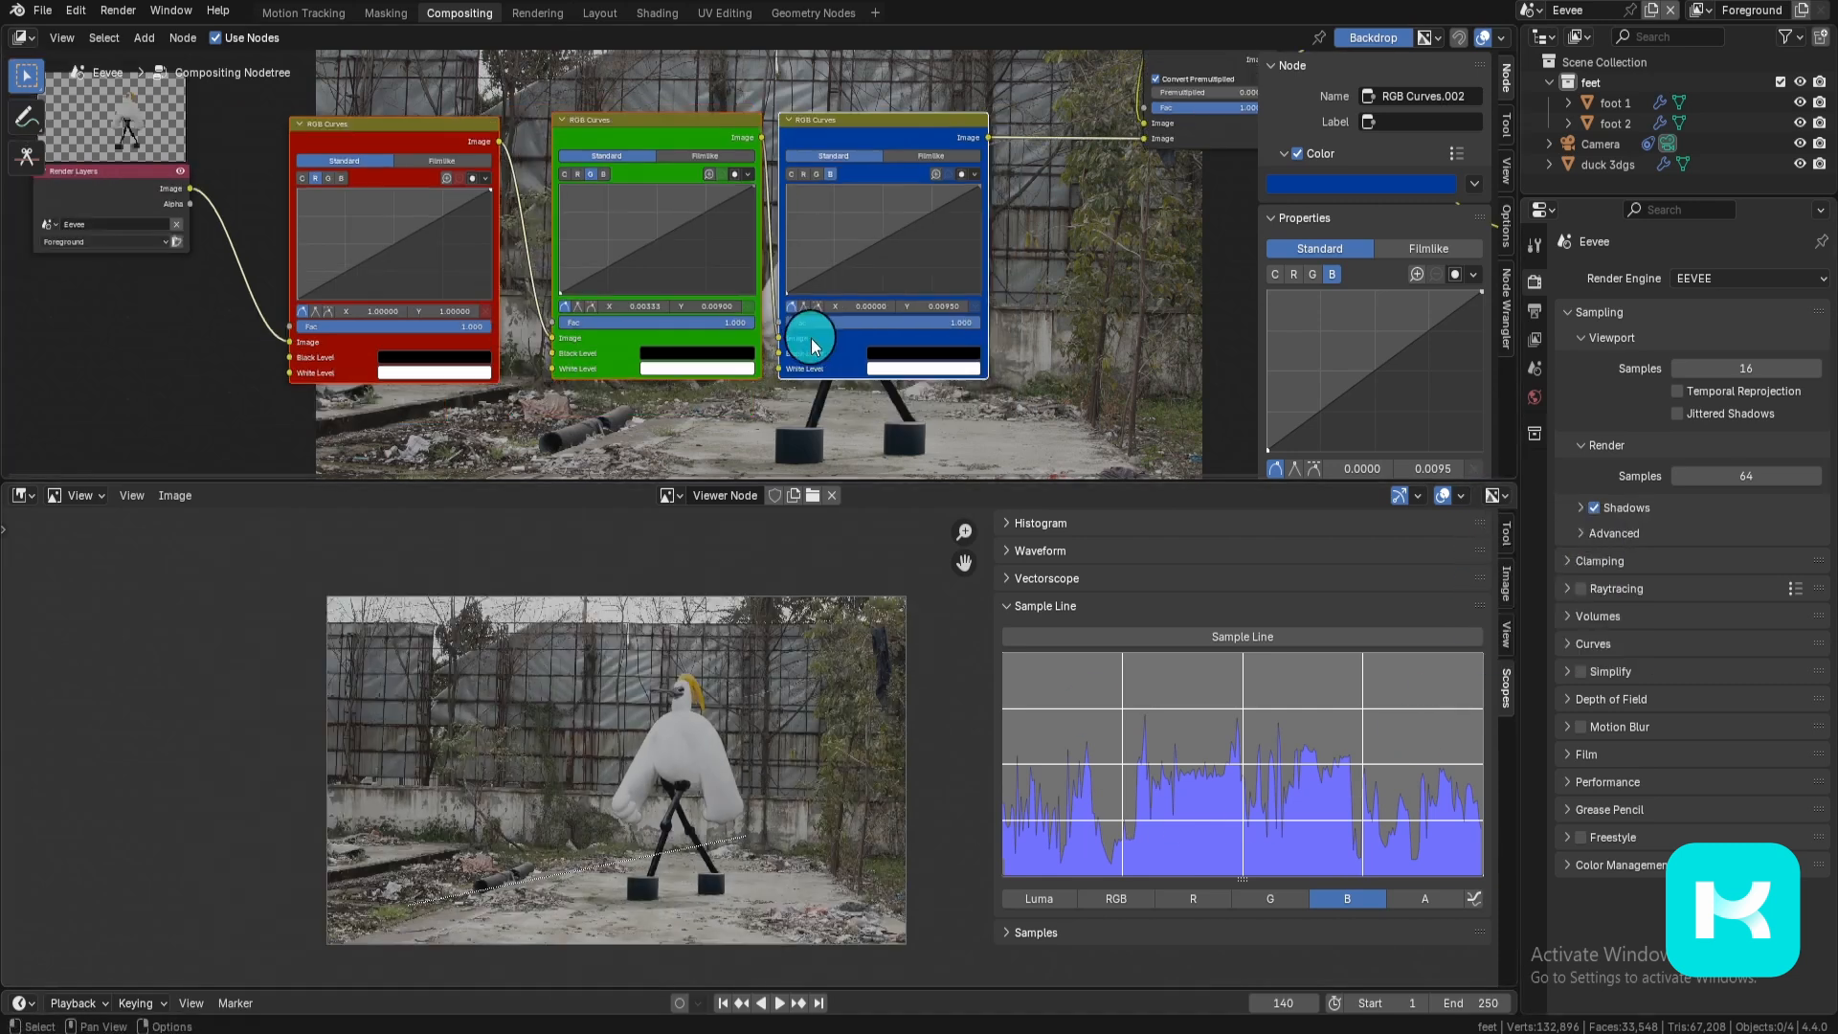
Step: Select all three RGB Curves nodes and toggle their mute to compare the duck before and after color matching
{"action": "left_click_drag", "start_coordinate": [410, 81], "coordinate": [896, 293]}
{"action": "scroll", "coordinate": [884, 308], "scroll_direction": "up", "scroll_amount": 1}
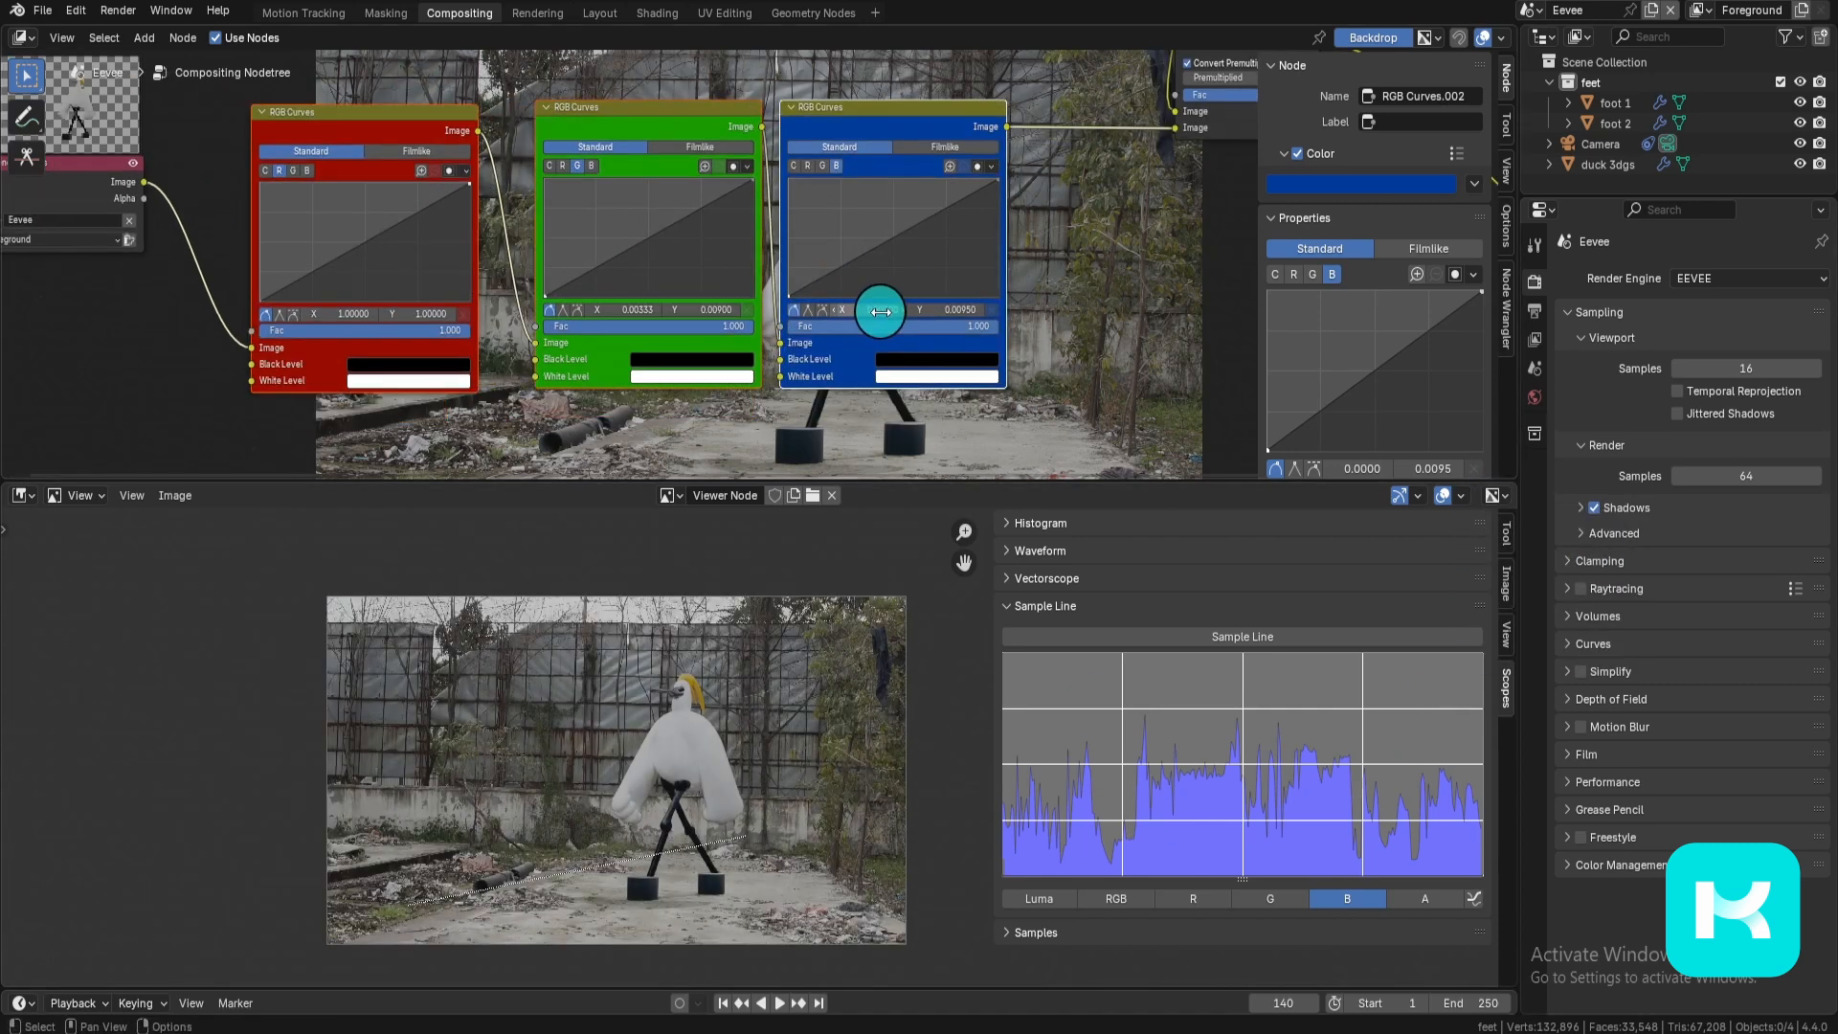
{"action": "key", "text": "m"}
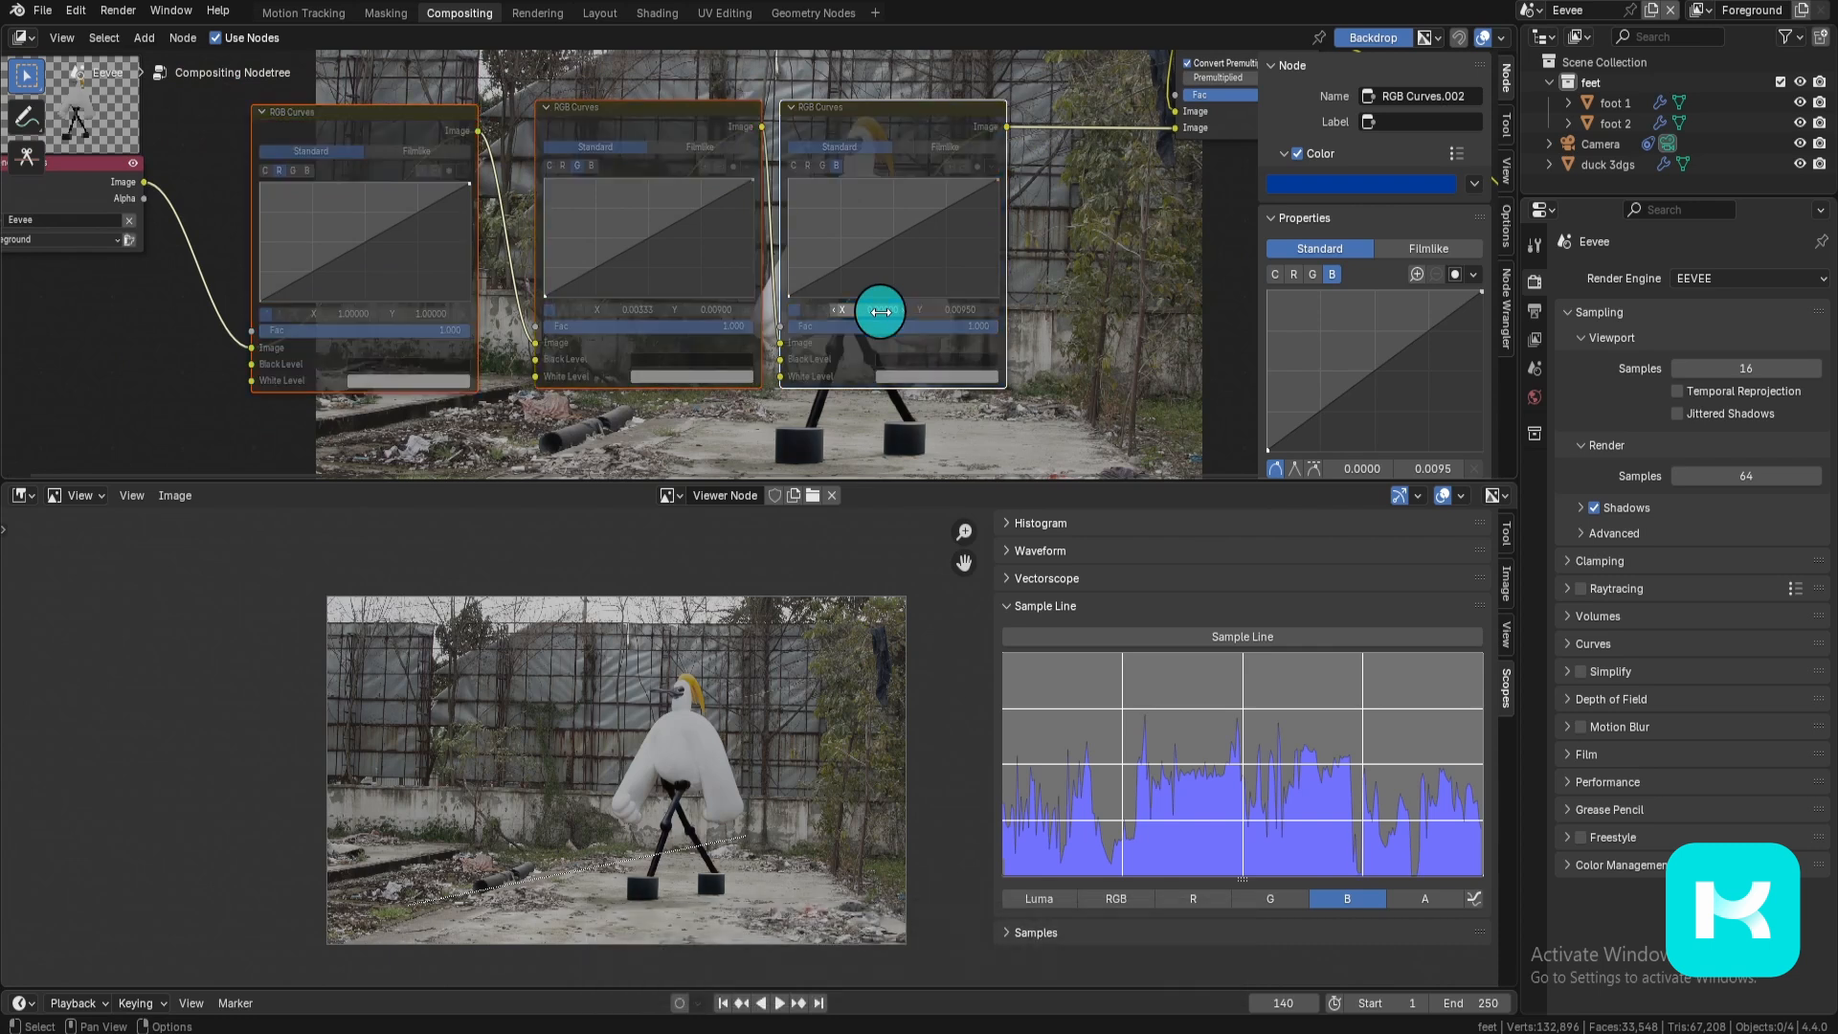
{"action": "key", "text": "m"}
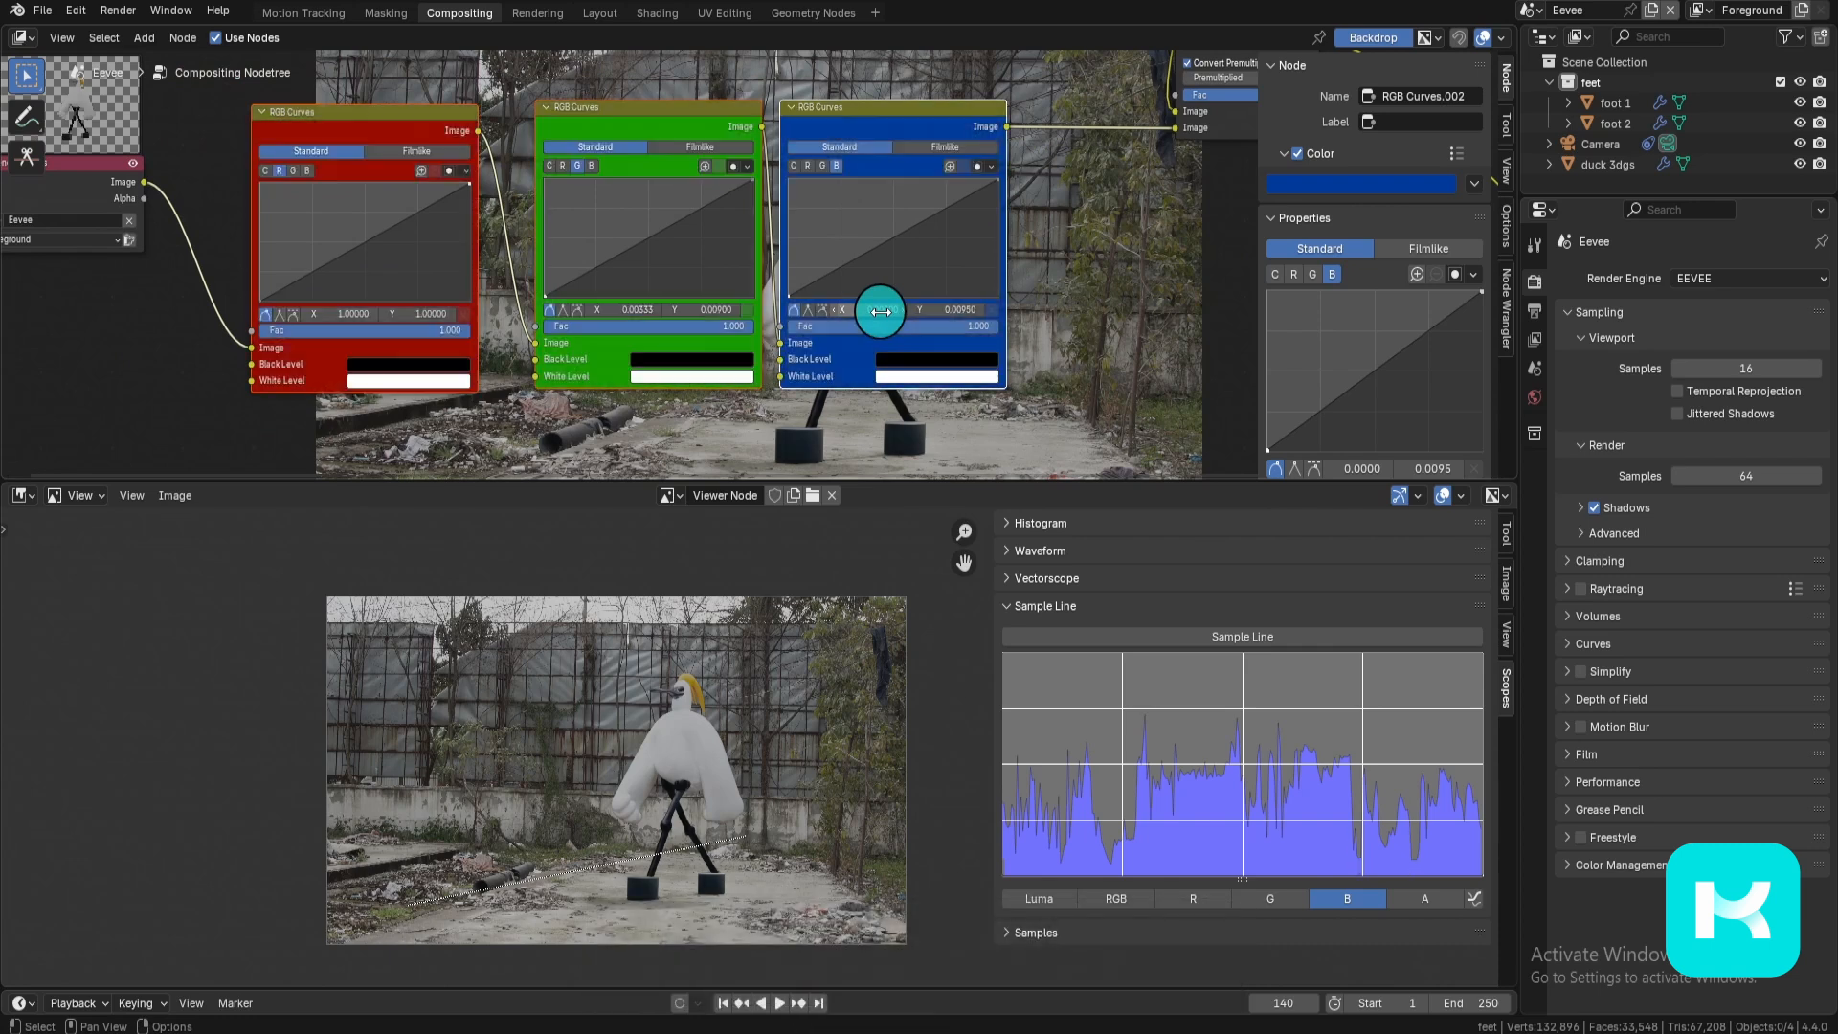
{"action": "key", "text": "m"}
{"action": "key", "text": "m"}
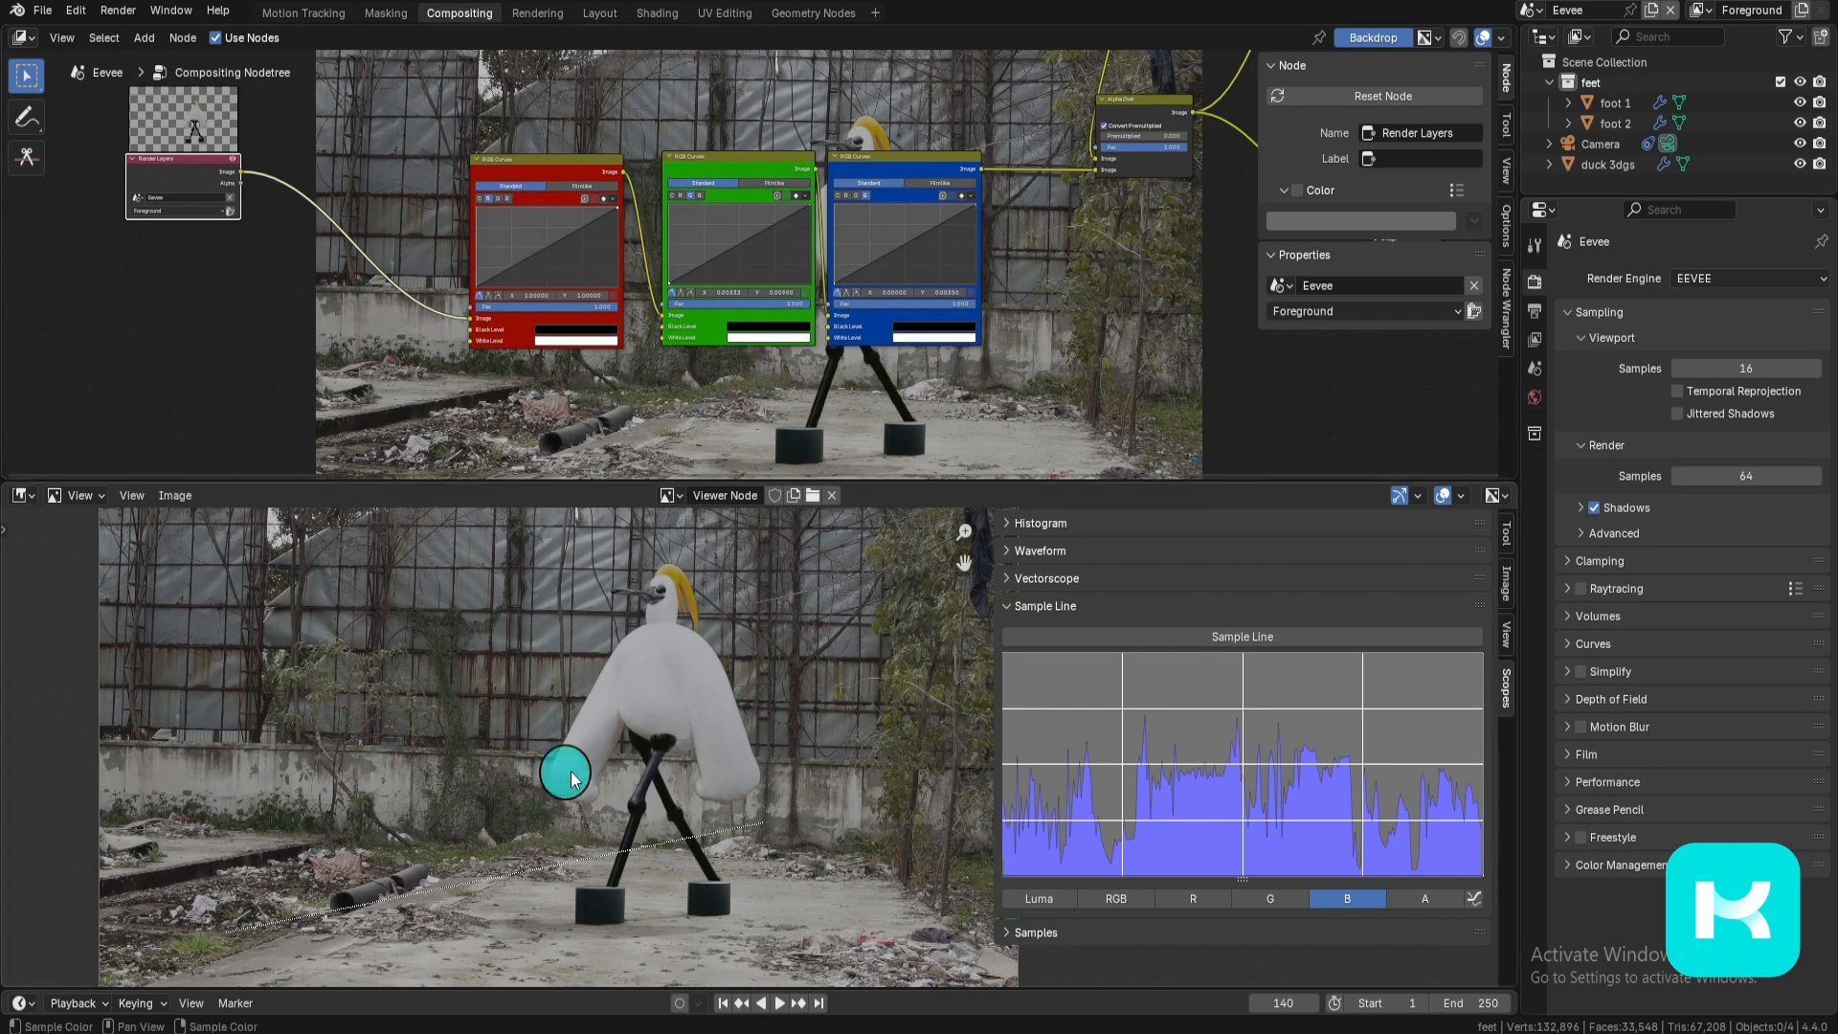
Step: Maximize the viewer and sample the color of the duck's white body against the background
{"action": "key", "text": "ctrl+space"}
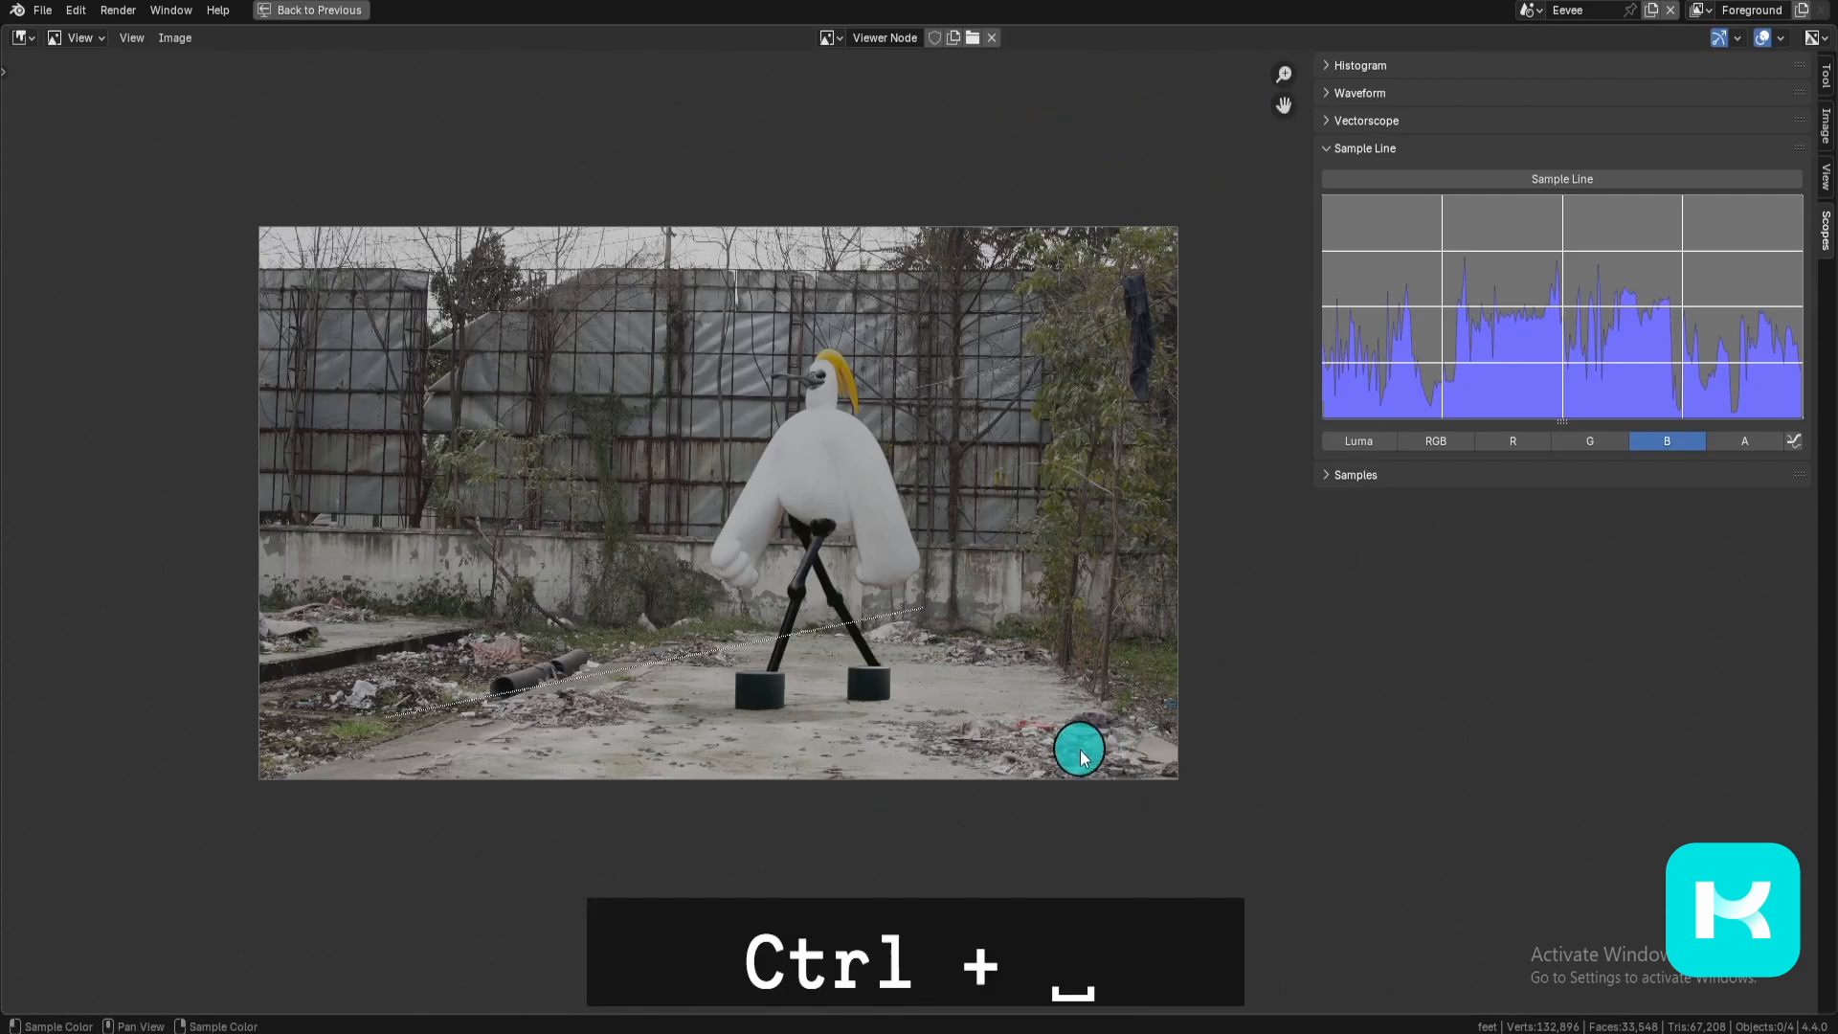
{"action": "scroll", "coordinate": [842, 565], "scroll_direction": "up", "scroll_amount": 2}
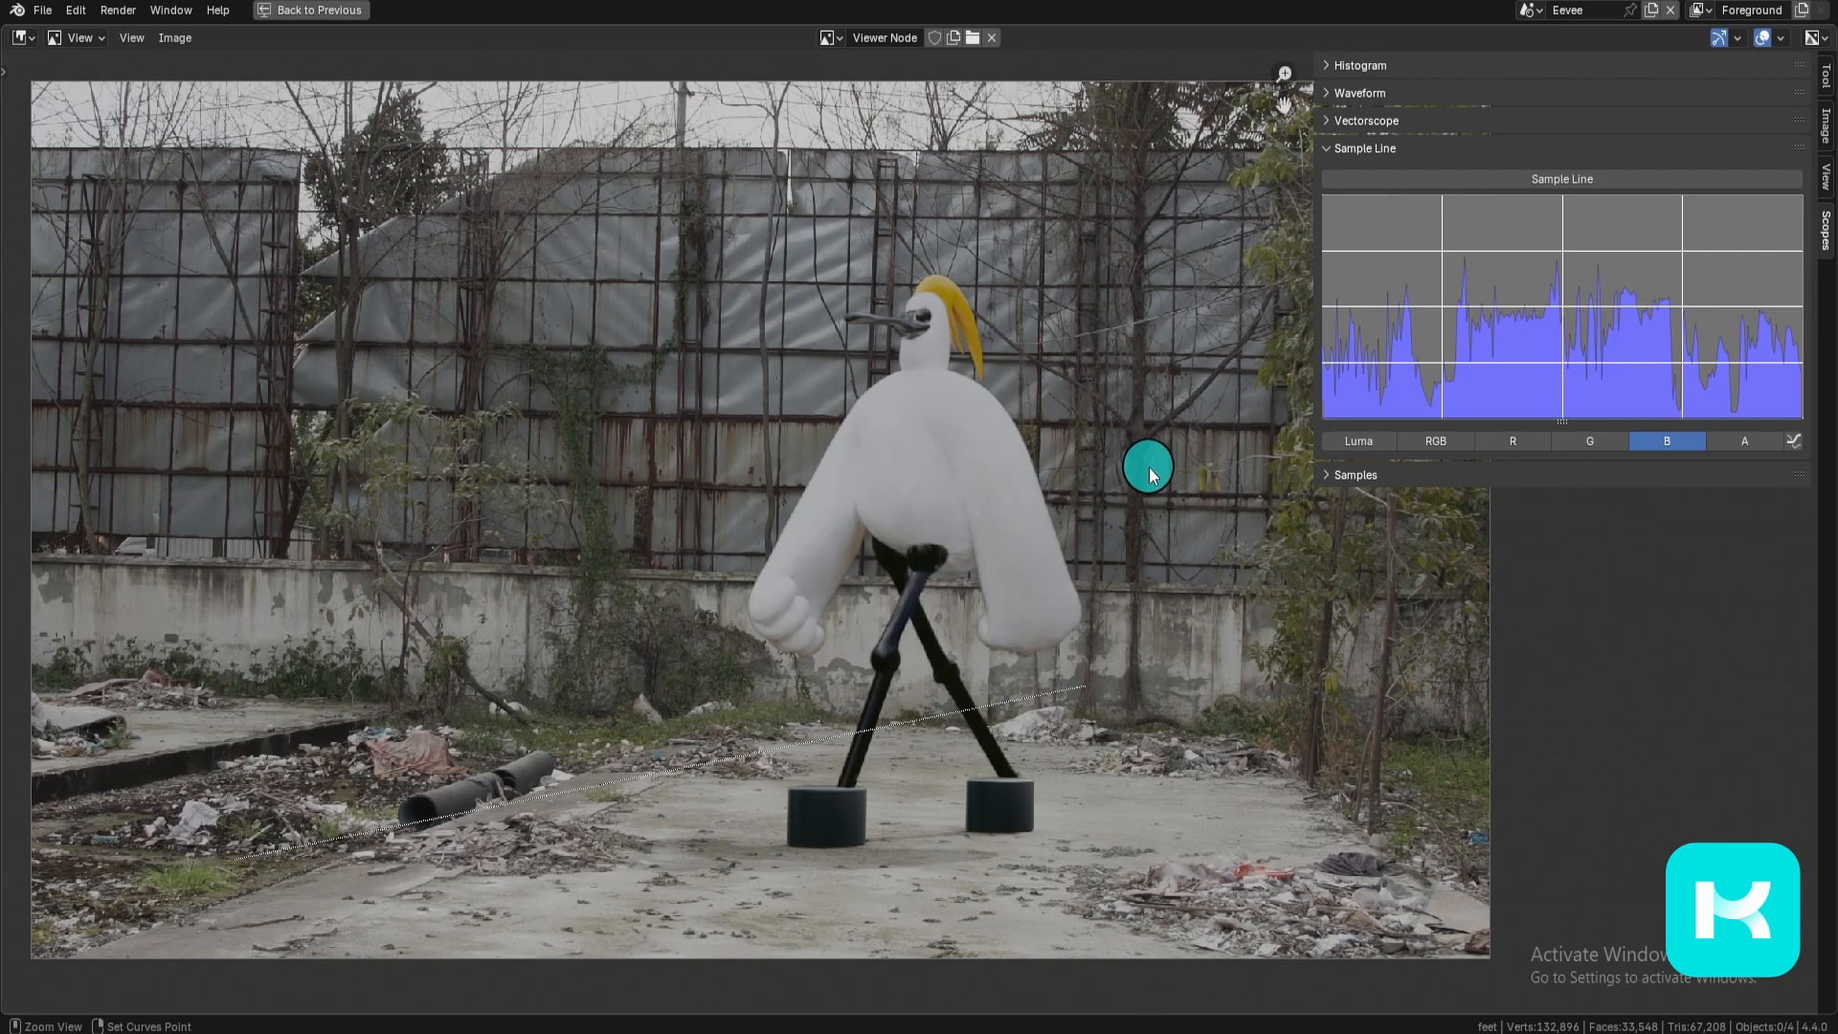
{"action": "left_click_drag", "start_coordinate": [1147, 462], "coordinate": [1129, 469]}
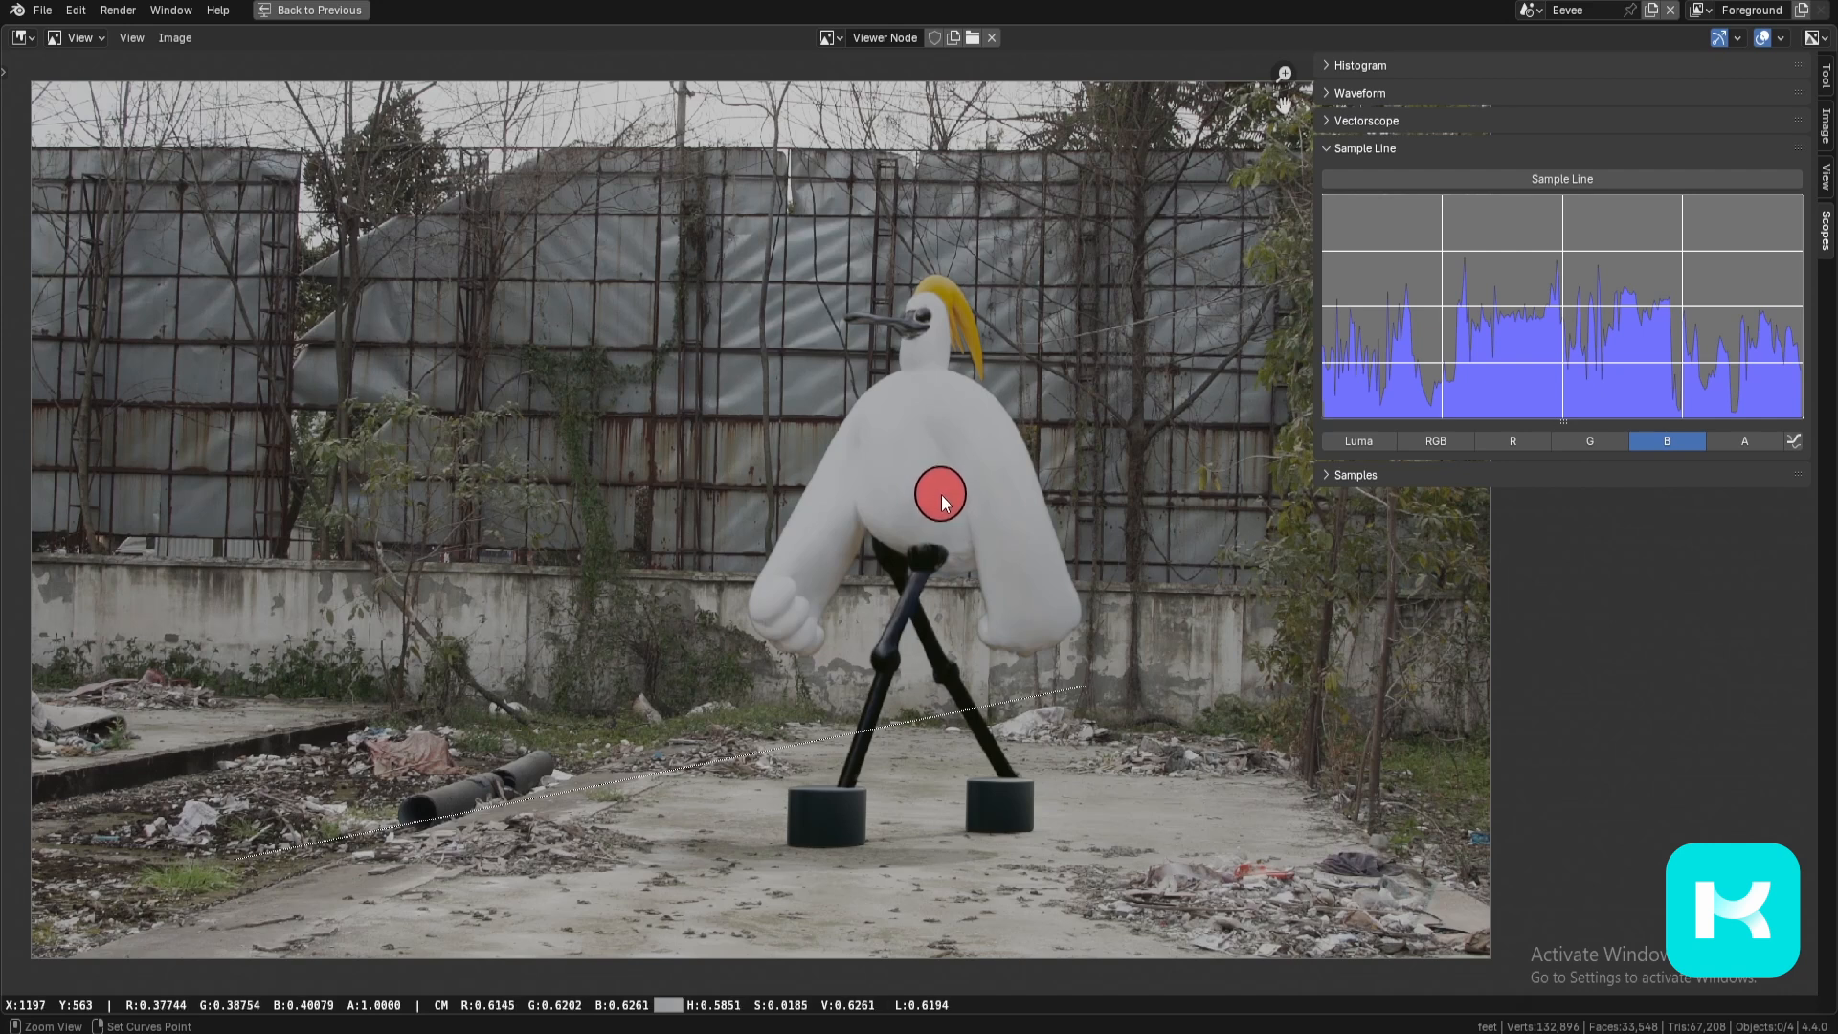
{"action": "left_click_drag", "start_coordinate": [941, 495], "coordinate": [944, 492]}
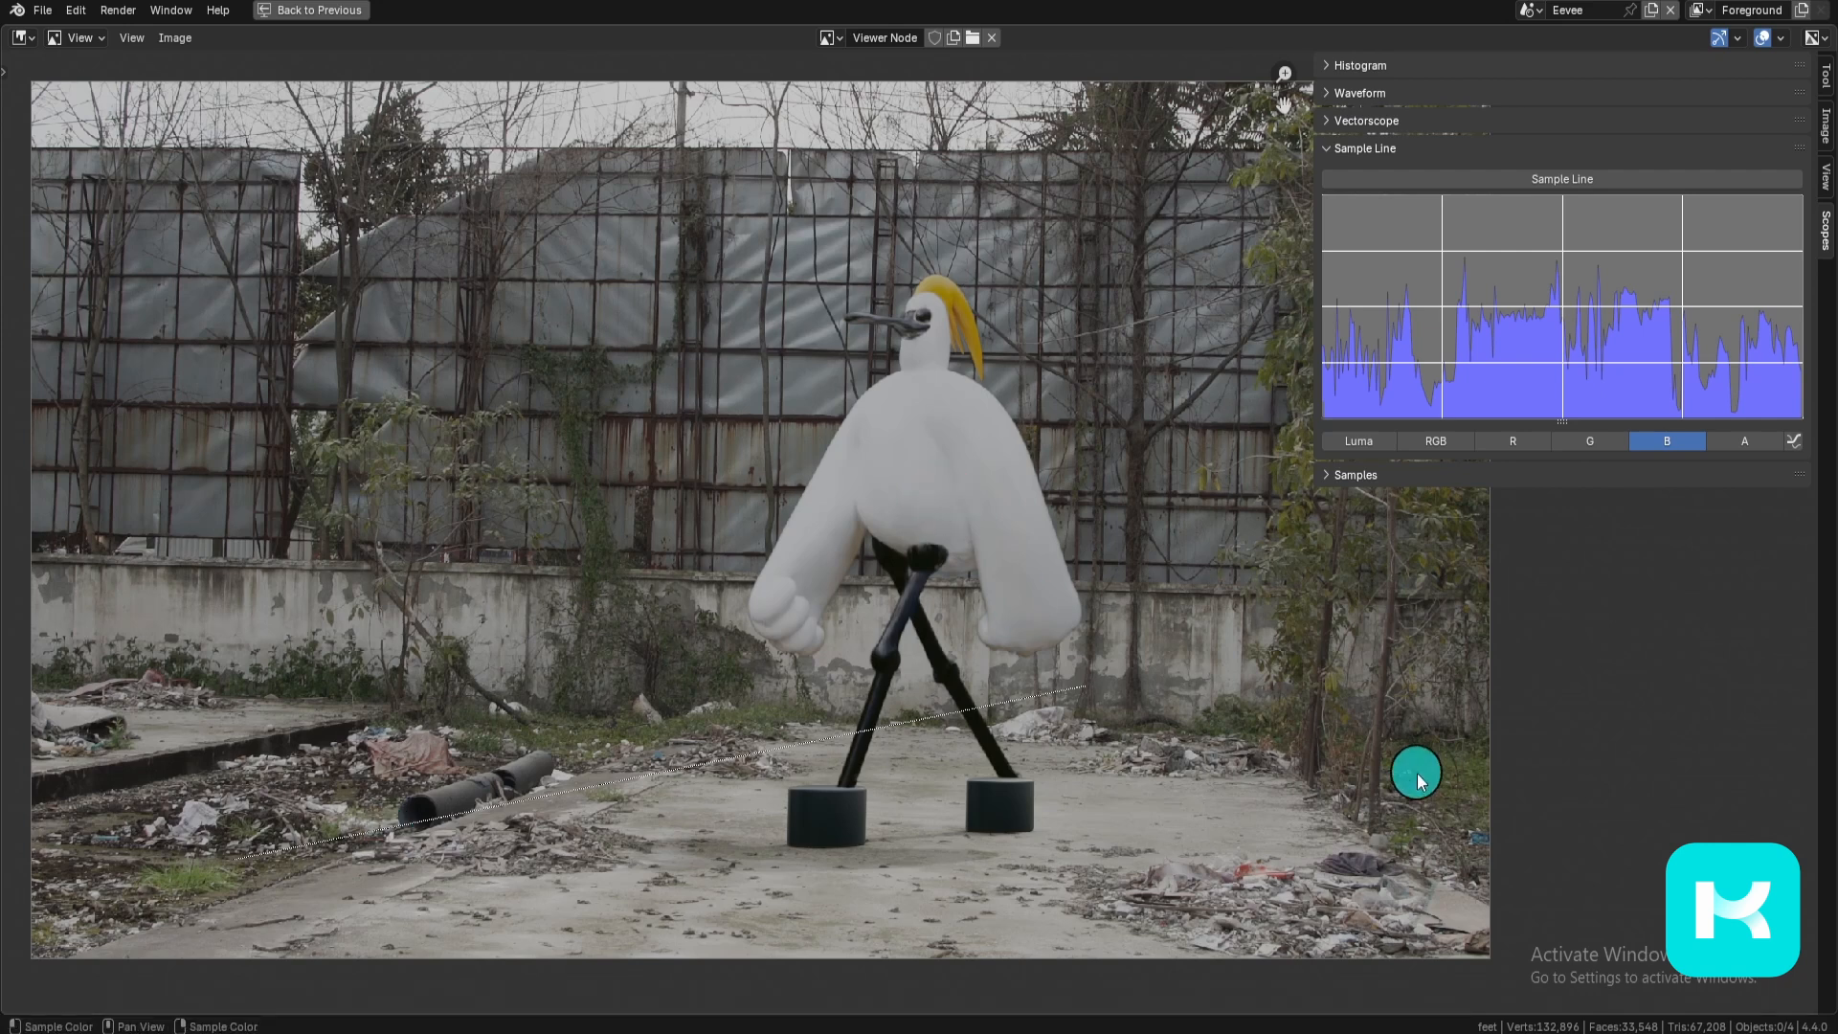
Step: Sample the color of the red debris on the ground to check the footage's strongest saturation
{"action": "middle_click_drag", "start_coordinate": [1417, 780], "coordinate": [851, 556]}
{"action": "scroll", "coordinate": [890, 575], "scroll_direction": "up", "scroll_amount": 3}
{"action": "scroll", "coordinate": [933, 783], "scroll_direction": "up", "scroll_amount": 3}
{"action": "scroll", "coordinate": [1130, 758], "scroll_direction": "up", "scroll_amount": 2}
{"action": "middle_click_drag", "start_coordinate": [1145, 758], "coordinate": [430, 632]}
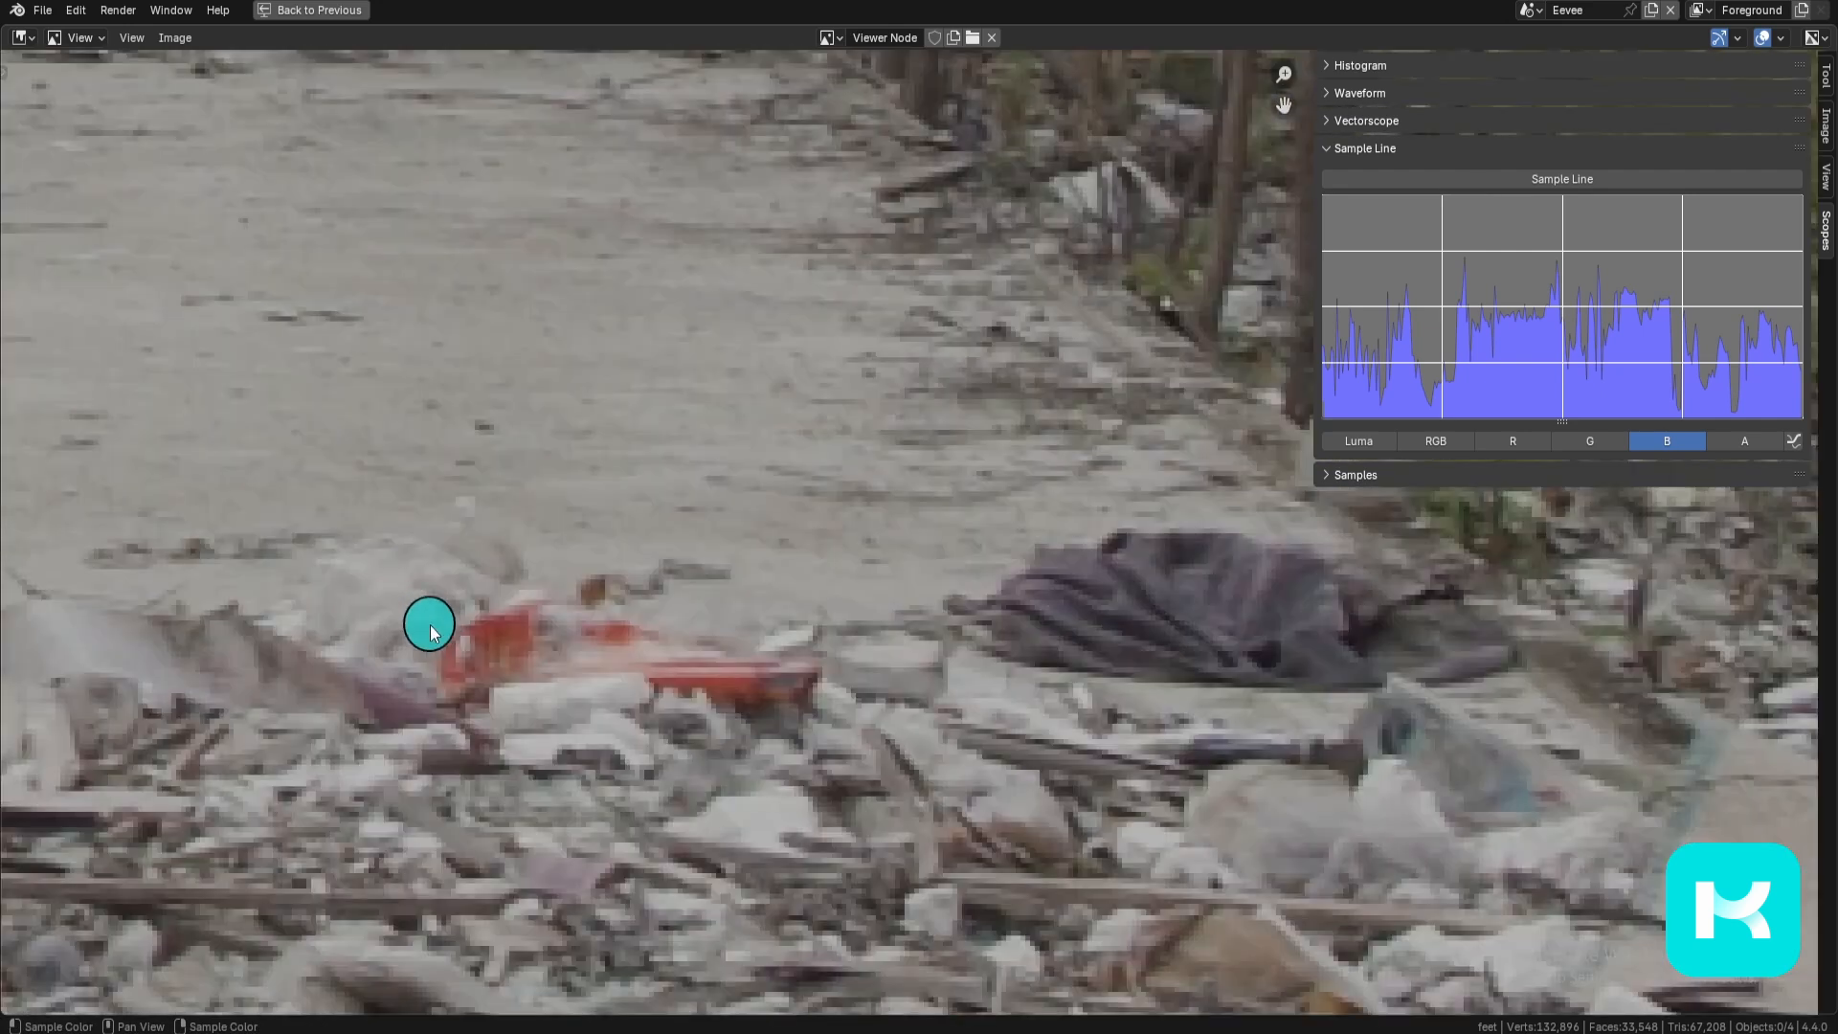
{"action": "scroll", "coordinate": [728, 661], "scroll_direction": "down", "scroll_amount": 3}
{"action": "middle_click_drag", "start_coordinate": [1033, 682], "coordinate": [424, 738]}
{"action": "scroll", "coordinate": [555, 738], "scroll_direction": "up", "scroll_amount": 4}
{"action": "scroll", "coordinate": [726, 565], "scroll_direction": "down", "scroll_amount": 5}
{"action": "middle_click_drag", "start_coordinate": [630, 677], "coordinate": [747, 670]}
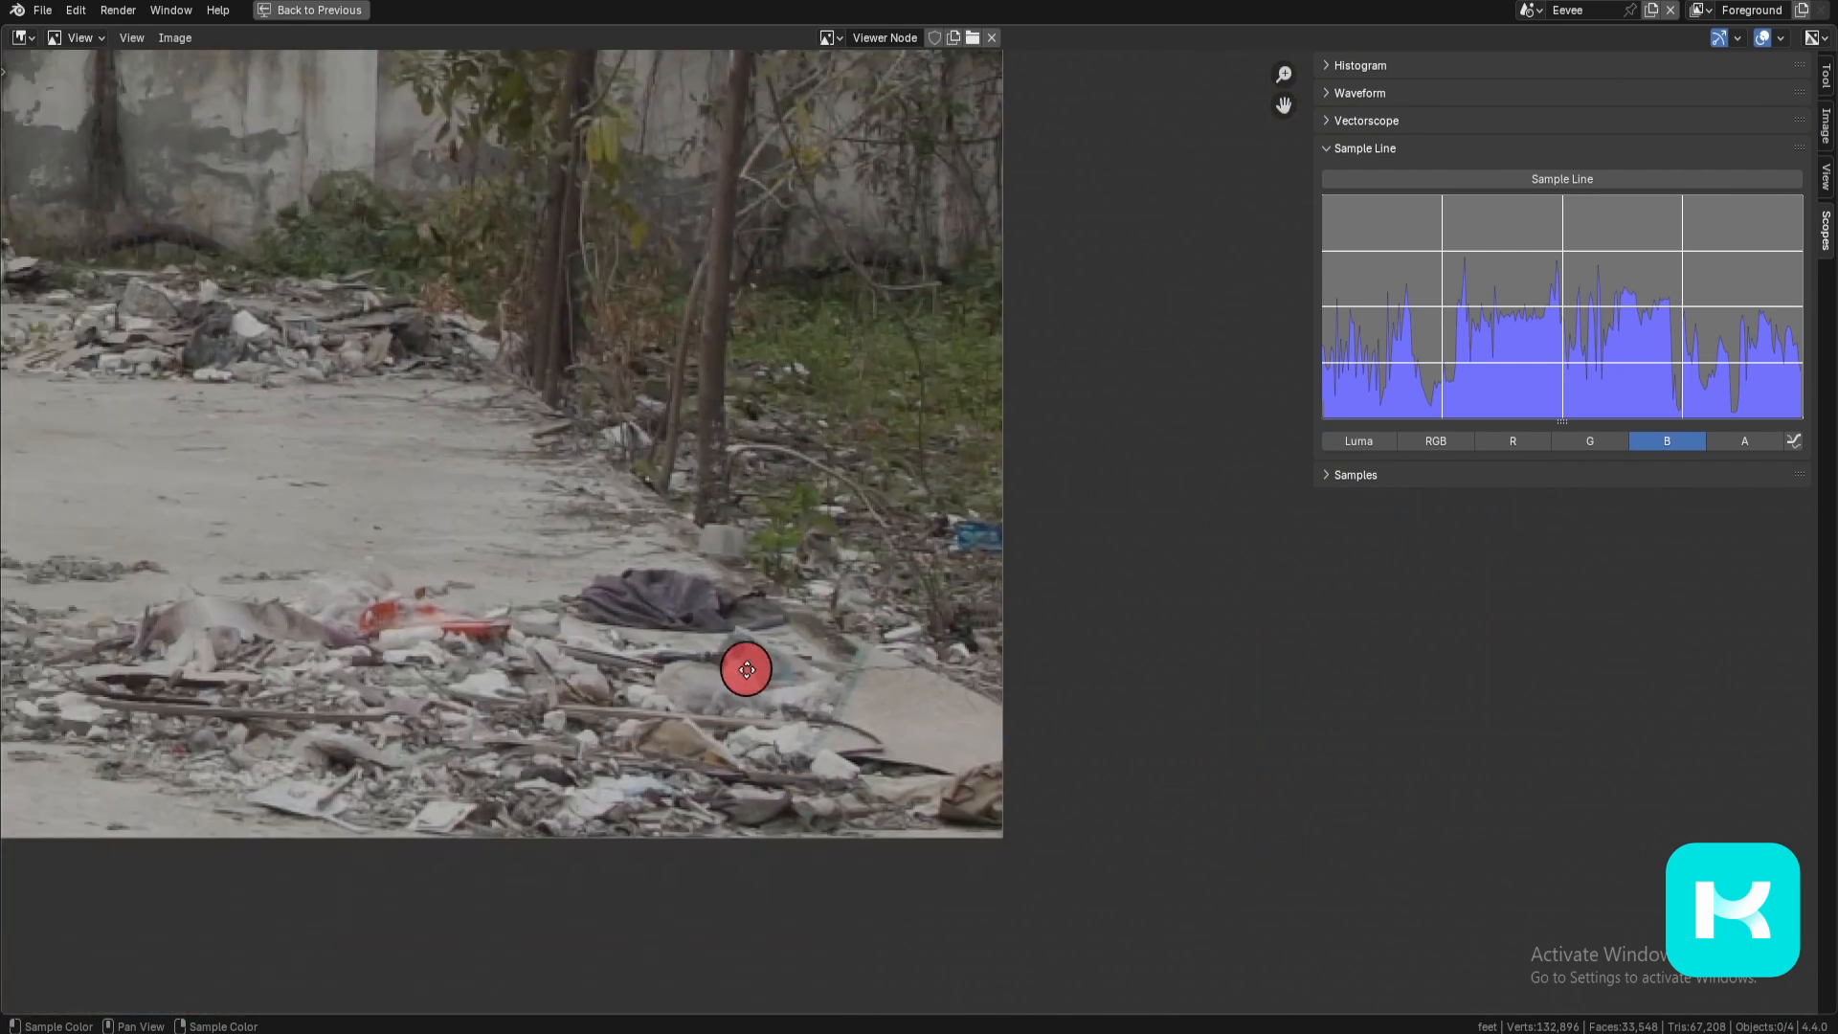
{"action": "scroll", "coordinate": [745, 668], "scroll_direction": "up", "scroll_amount": 1}
{"action": "scroll", "coordinate": [422, 657], "scroll_direction": "up", "scroll_amount": 3}
{"action": "left_click_drag", "start_coordinate": [394, 643], "coordinate": [394, 641]}
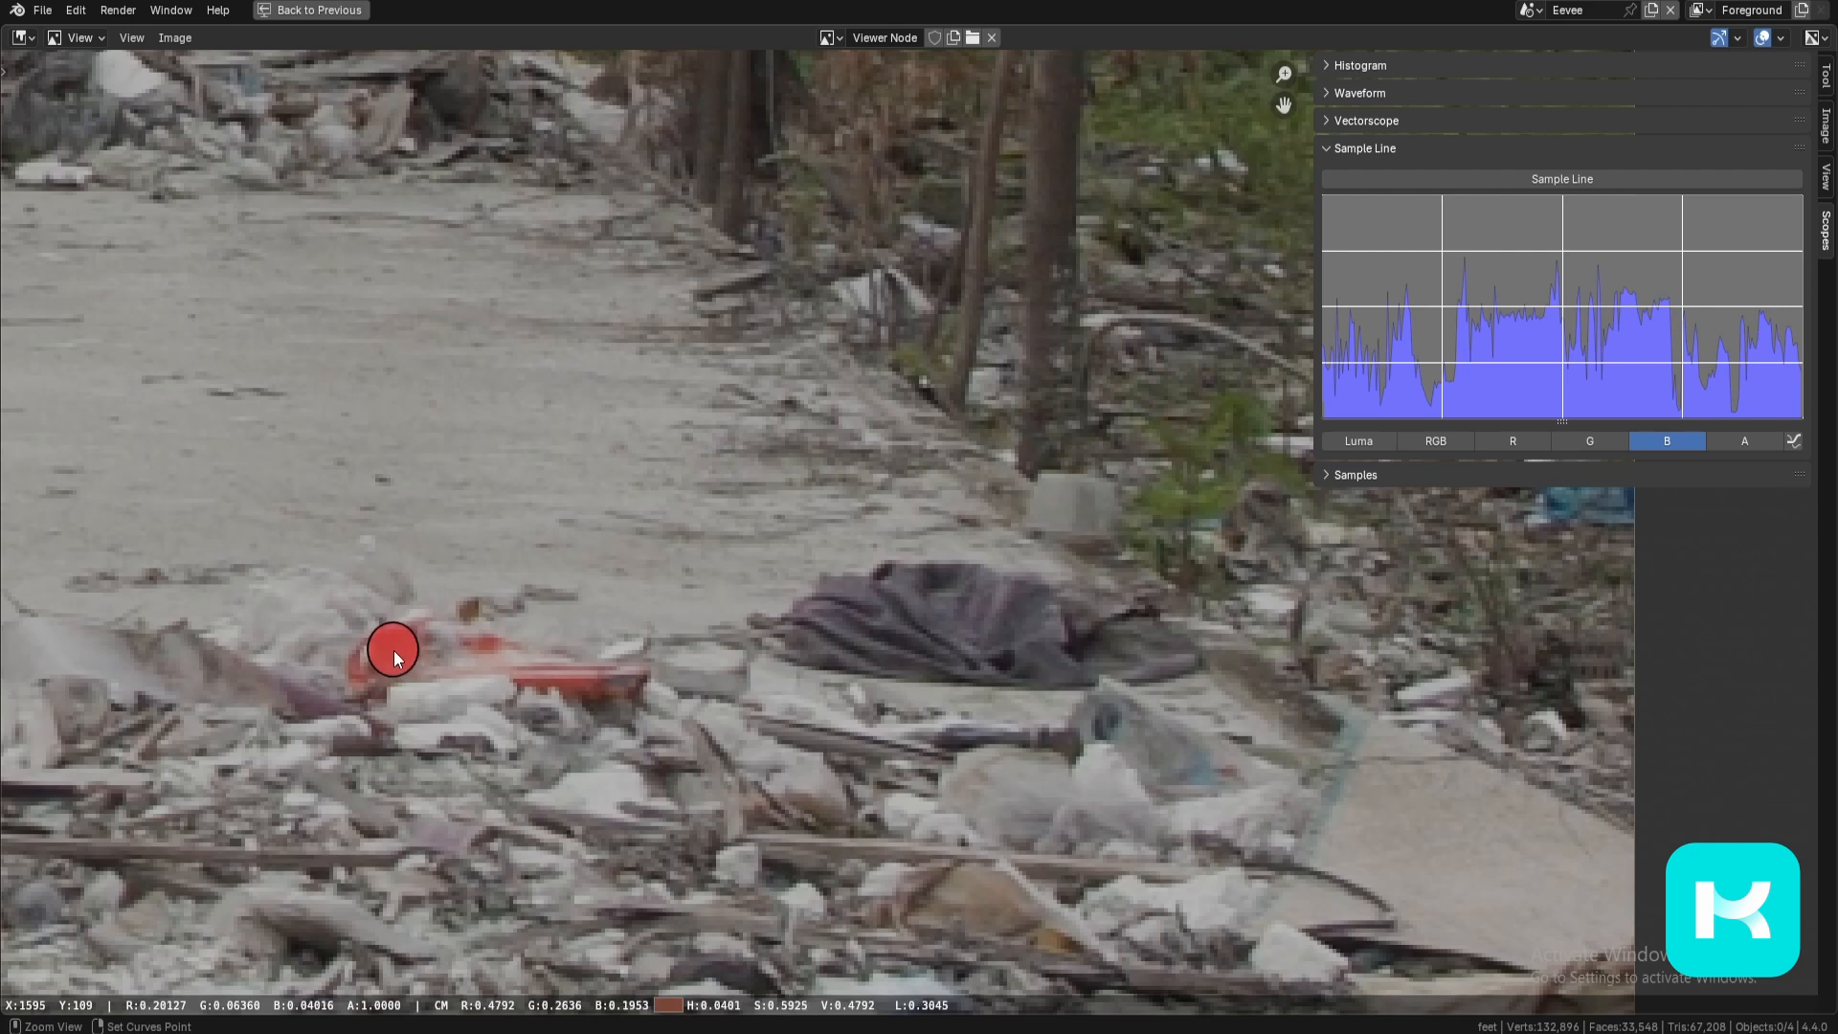
{"action": "left_click_drag", "start_coordinate": [393, 651], "coordinate": [387, 646]}
Step: Sample the color of the duck's yellow crest to compare its saturation with the footage
{"action": "middle_click_drag", "start_coordinate": [1079, 701], "coordinate": [549, 804]}
{"action": "scroll", "coordinate": [1044, 627], "scroll_direction": "up", "scroll_amount": 1}
{"action": "left_click_drag", "start_coordinate": [1083, 614], "coordinate": [1092, 616]}
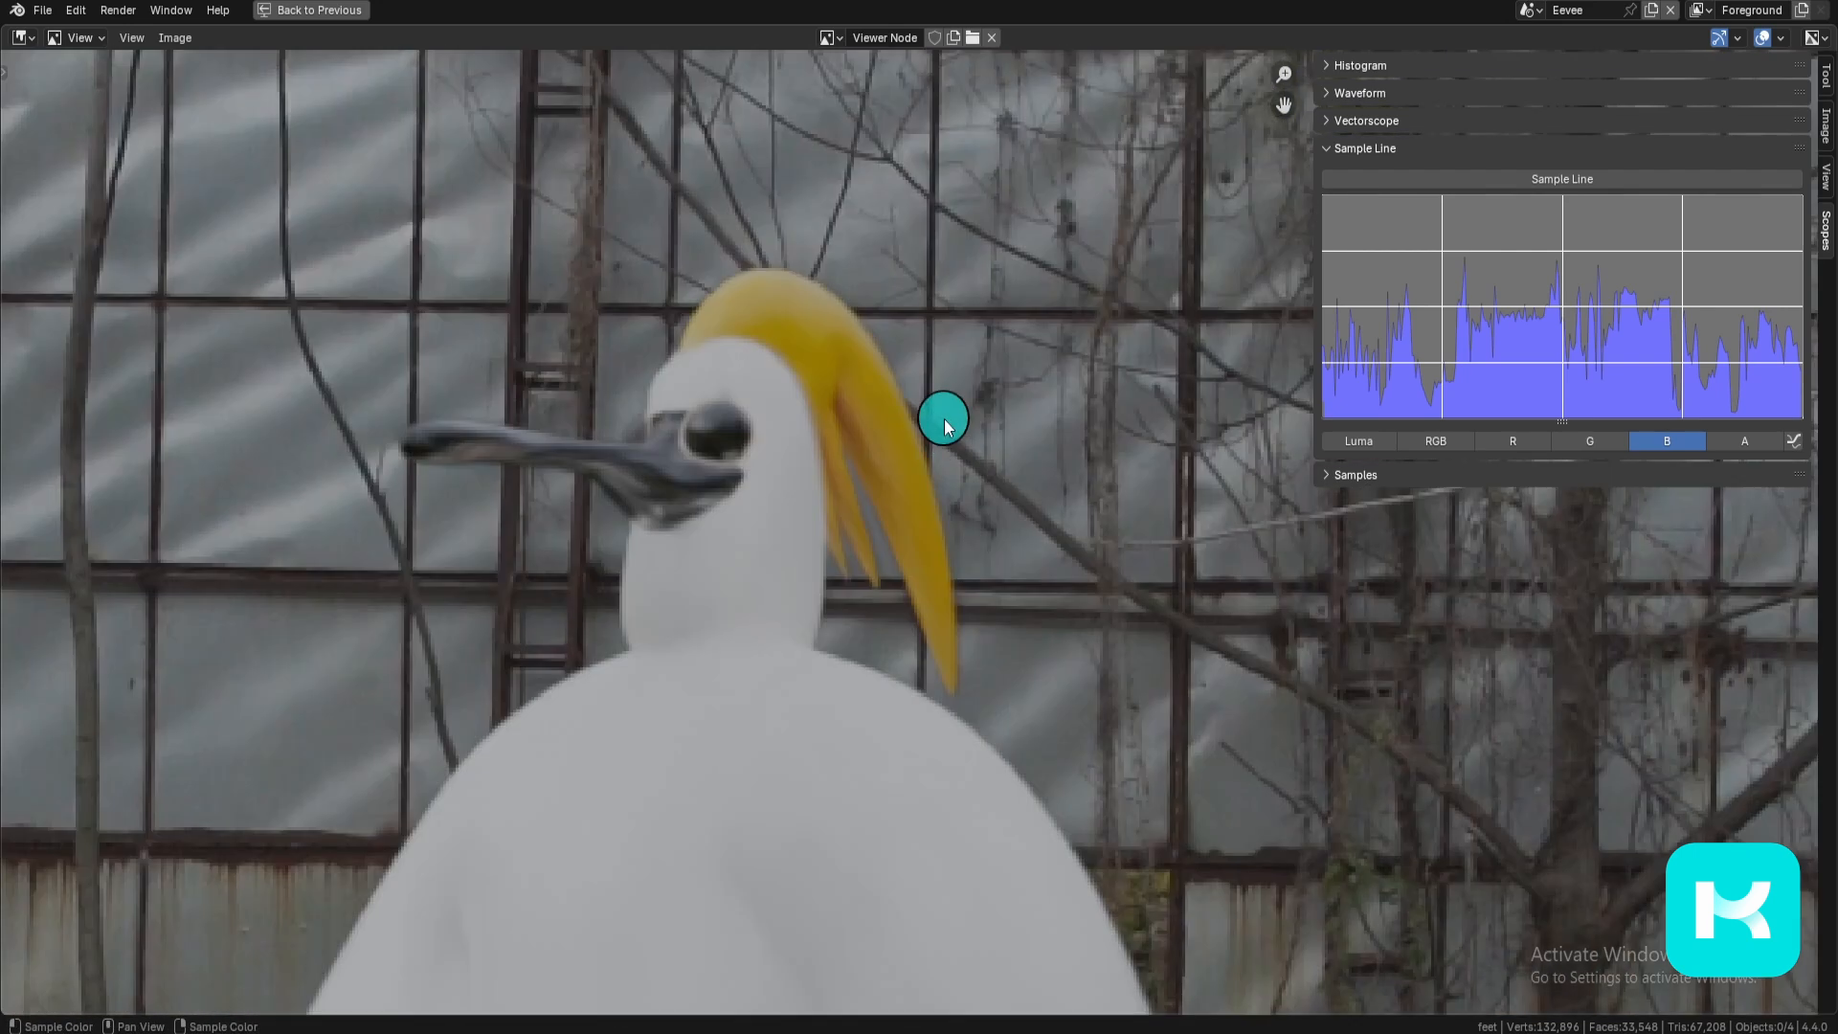
{"action": "left_click_drag", "start_coordinate": [847, 346], "coordinate": [847, 346]}
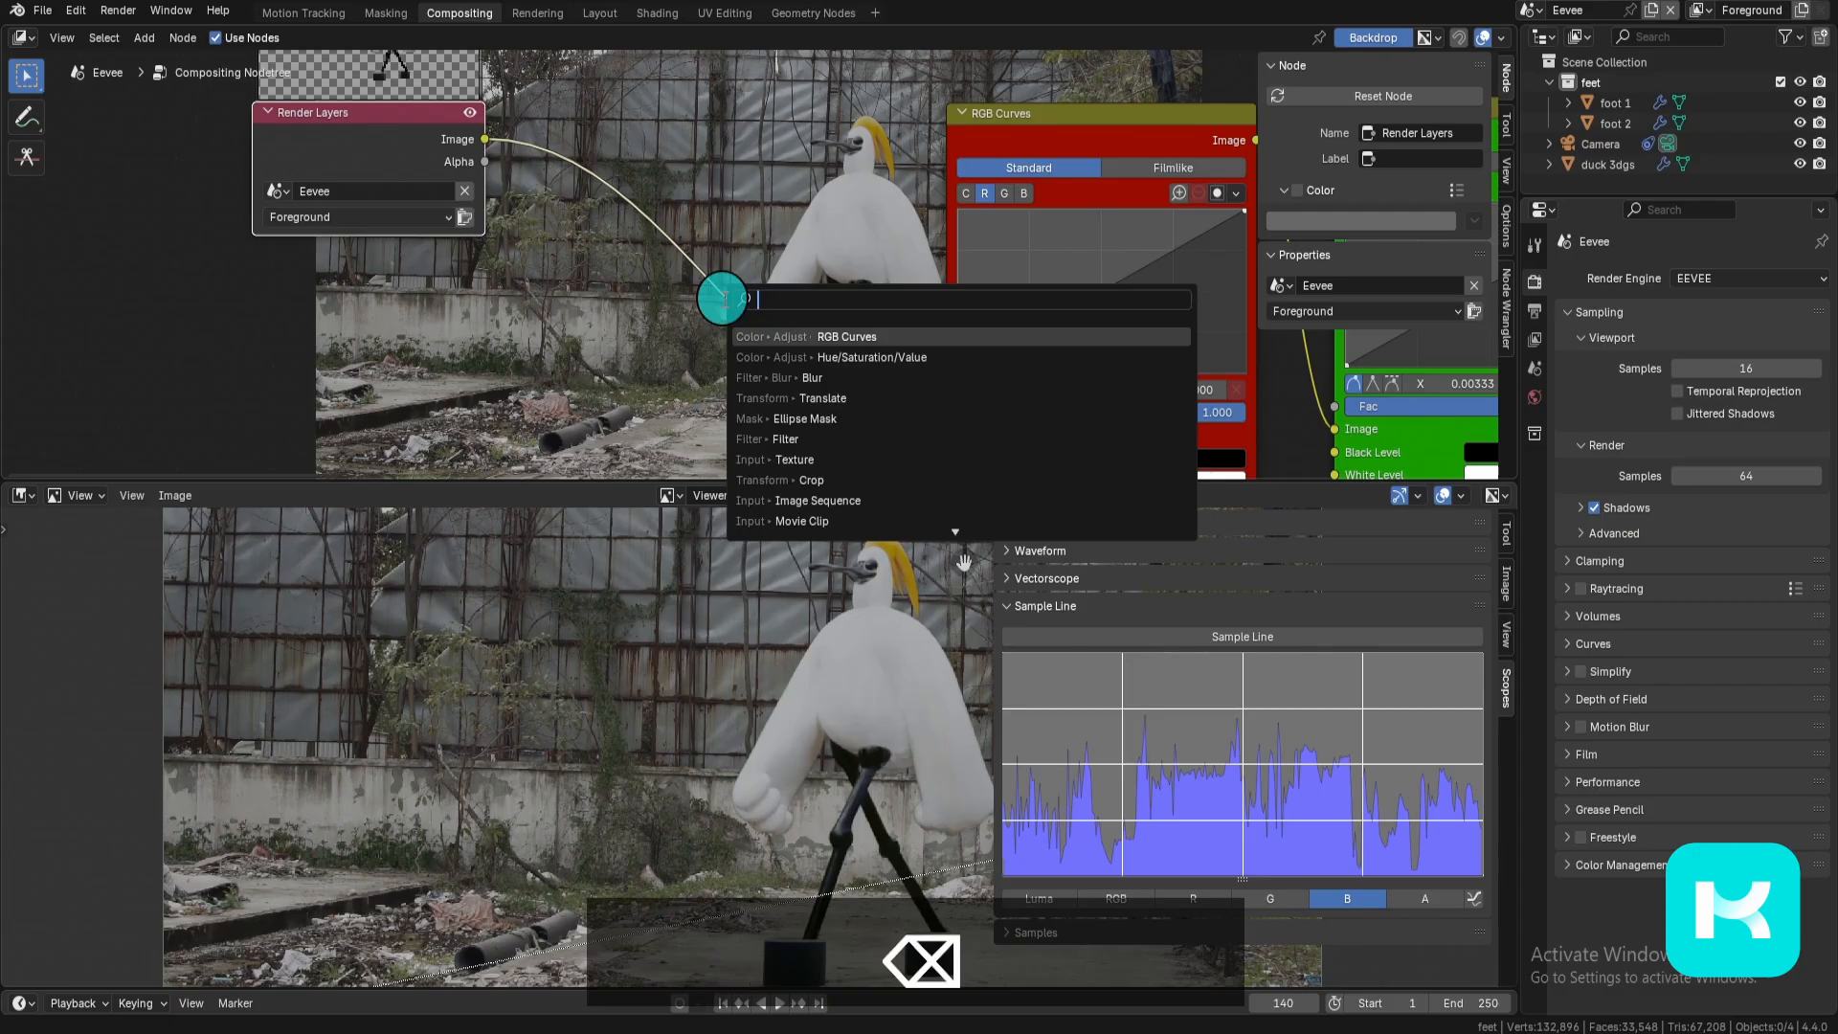
Step: Insert a Hue/Saturation/Value node between Render Layers and the red RGB Curves, set its saturation to 0.918, and sample the crest
{"action": "type", "text": "hsv"}
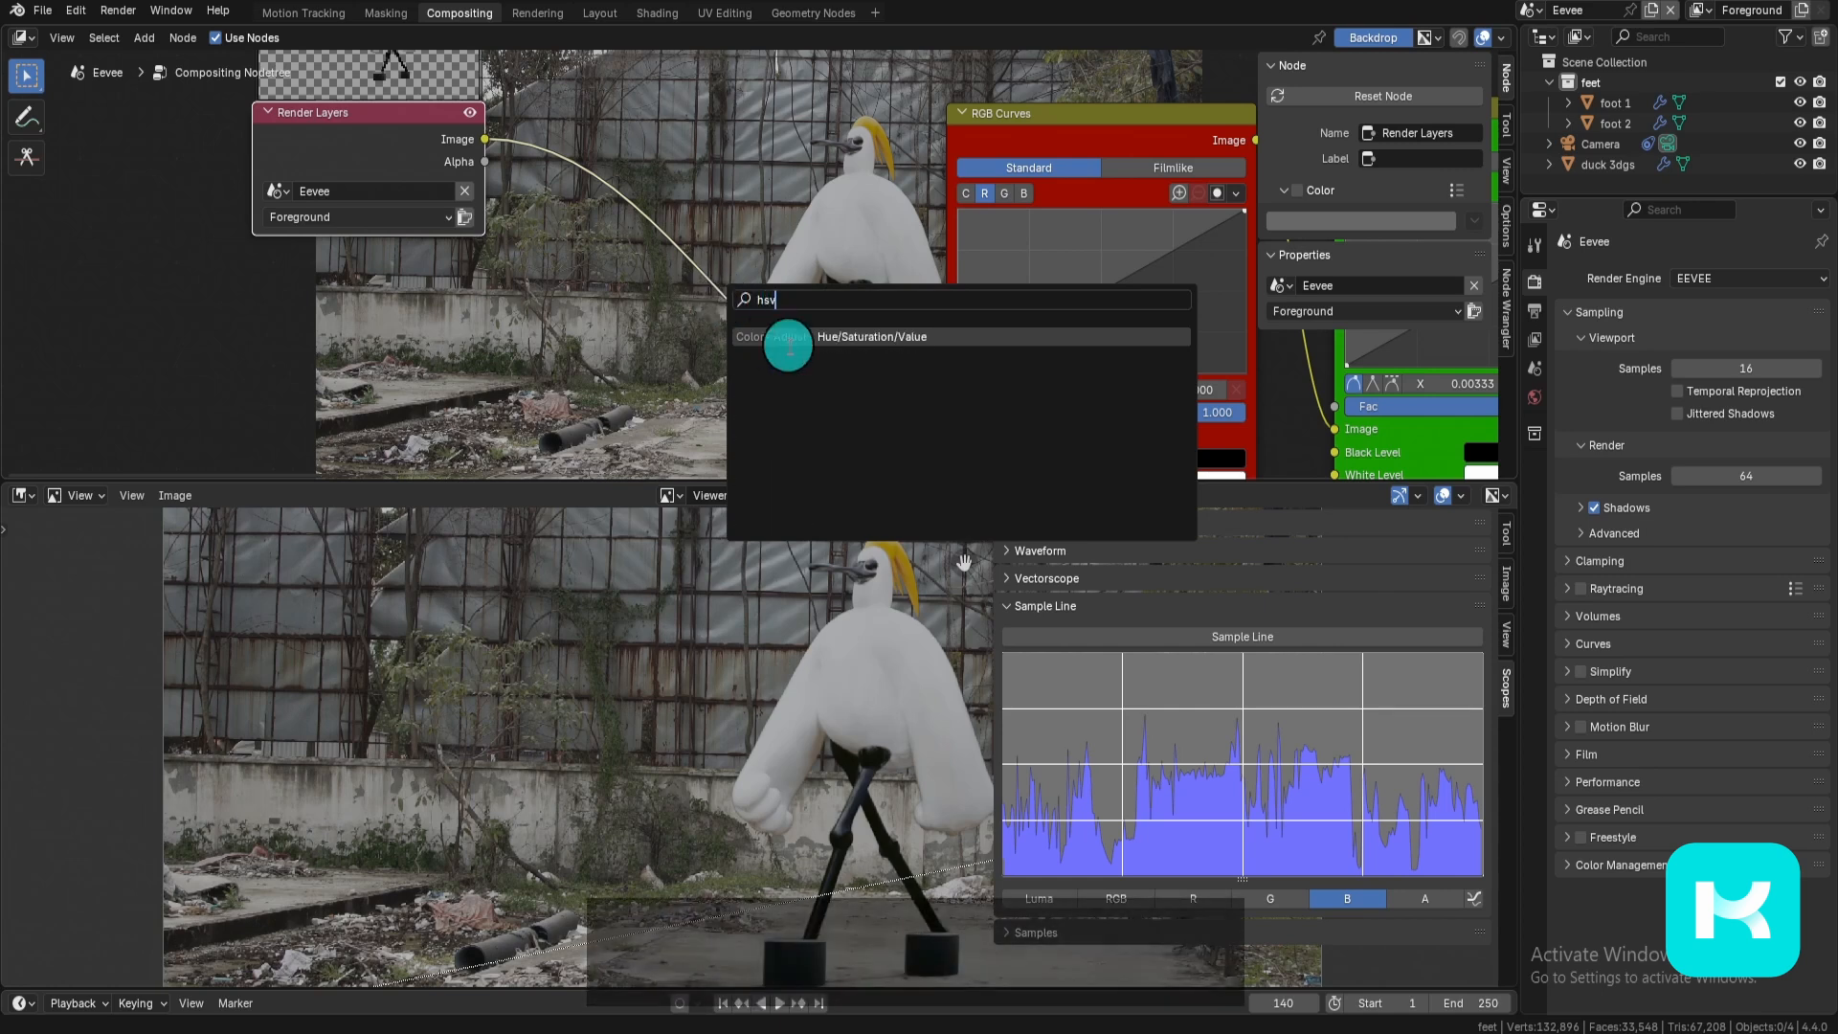
{"action": "key", "text": "Return"}
{"action": "left_click", "coordinate": [709, 221]}
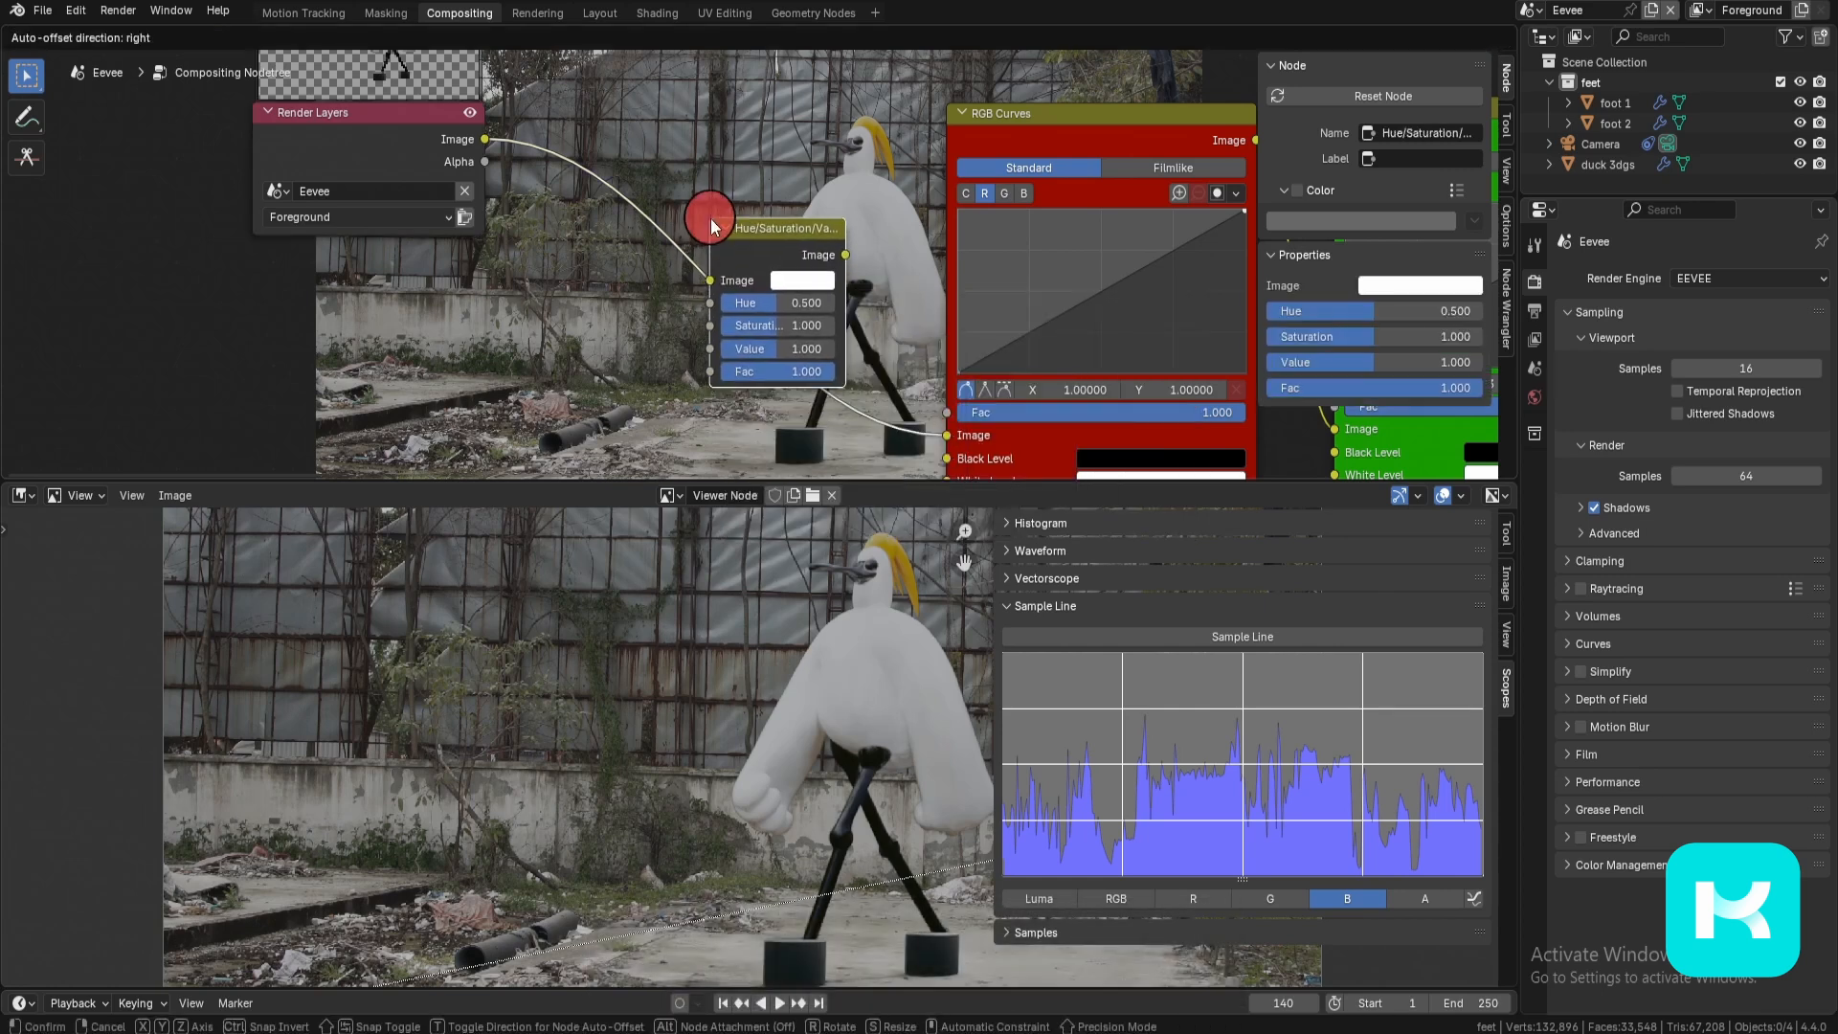
{"action": "scroll", "coordinate": [890, 244], "scroll_direction": "up", "scroll_amount": 6}
{"action": "left_click_drag", "start_coordinate": [838, 212], "coordinate": [836, 213]}
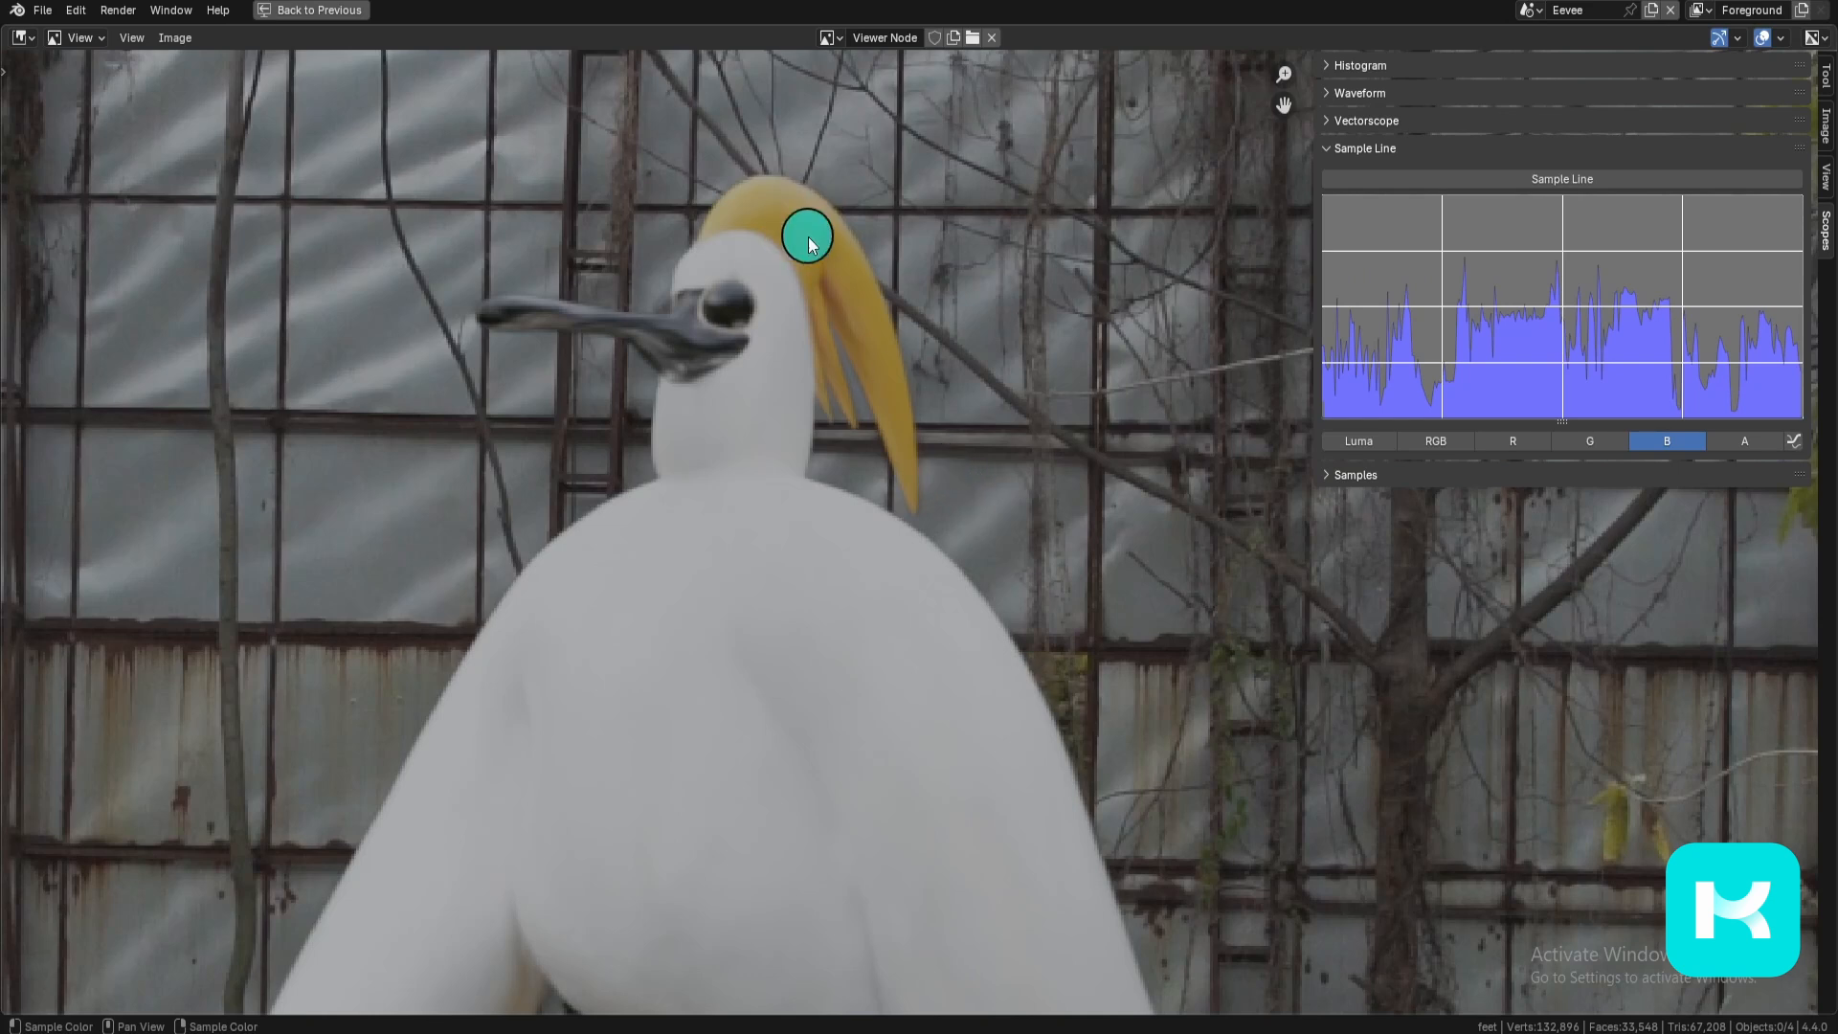
{"action": "left_click", "coordinate": [759, 280]}
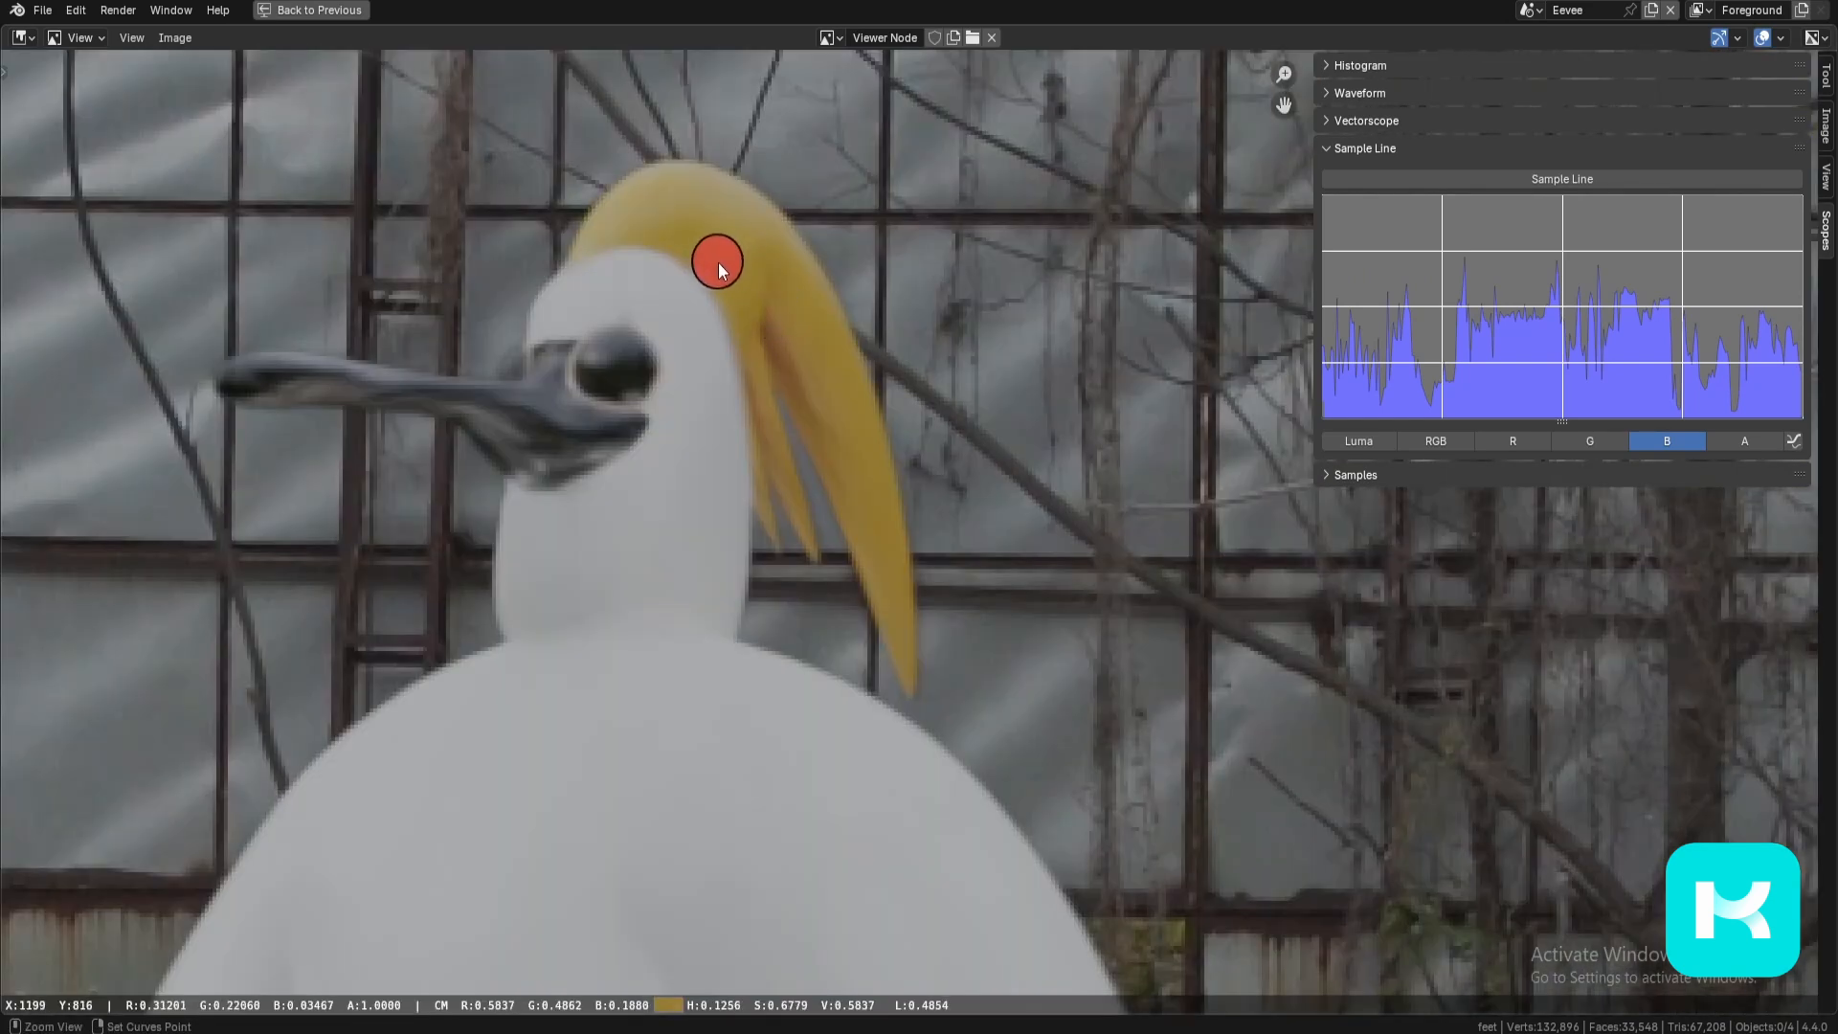
Step: Set the Hue/Saturation/Value node's saturation to 0.884 and sample the duck's yellow crest in the maximized viewer
{"action": "key", "text": "ctrl+space"}
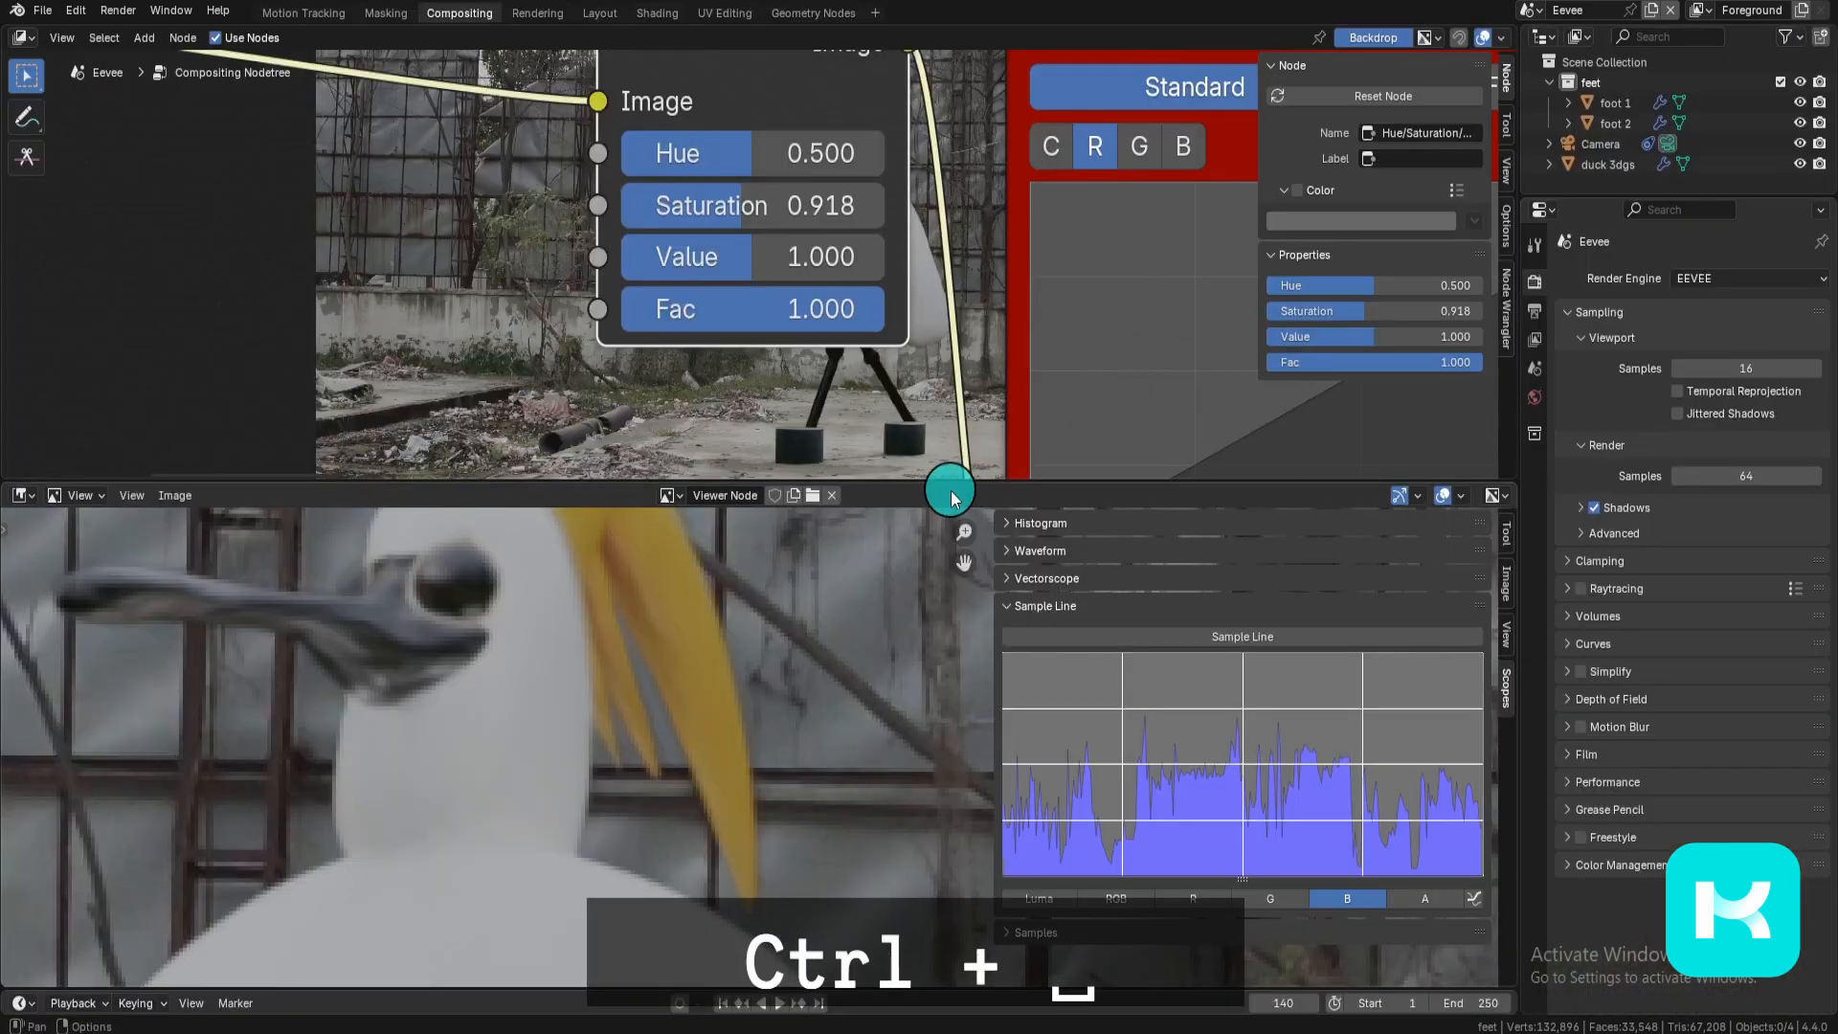
{"action": "key", "text": "ctrl+space"}
{"action": "left_click", "coordinate": [793, 330]}
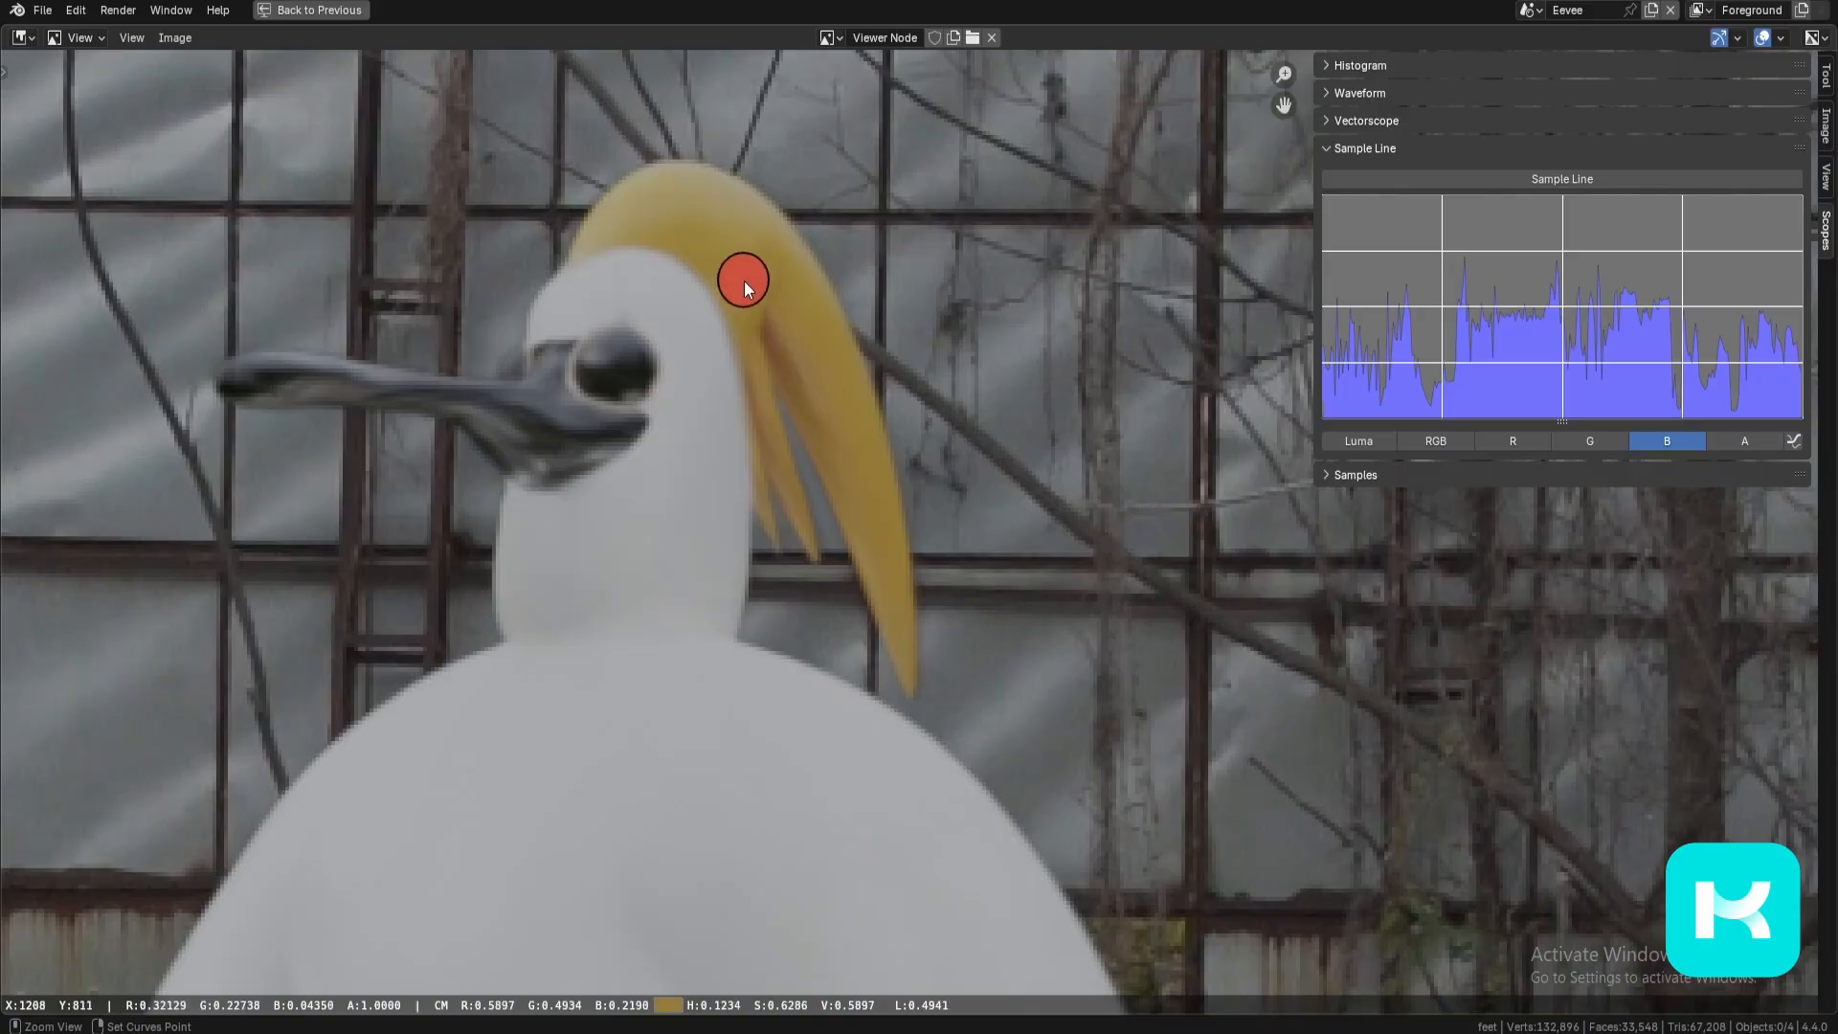
{"action": "scroll", "coordinate": [875, 600], "scroll_direction": "down", "scroll_amount": 9}
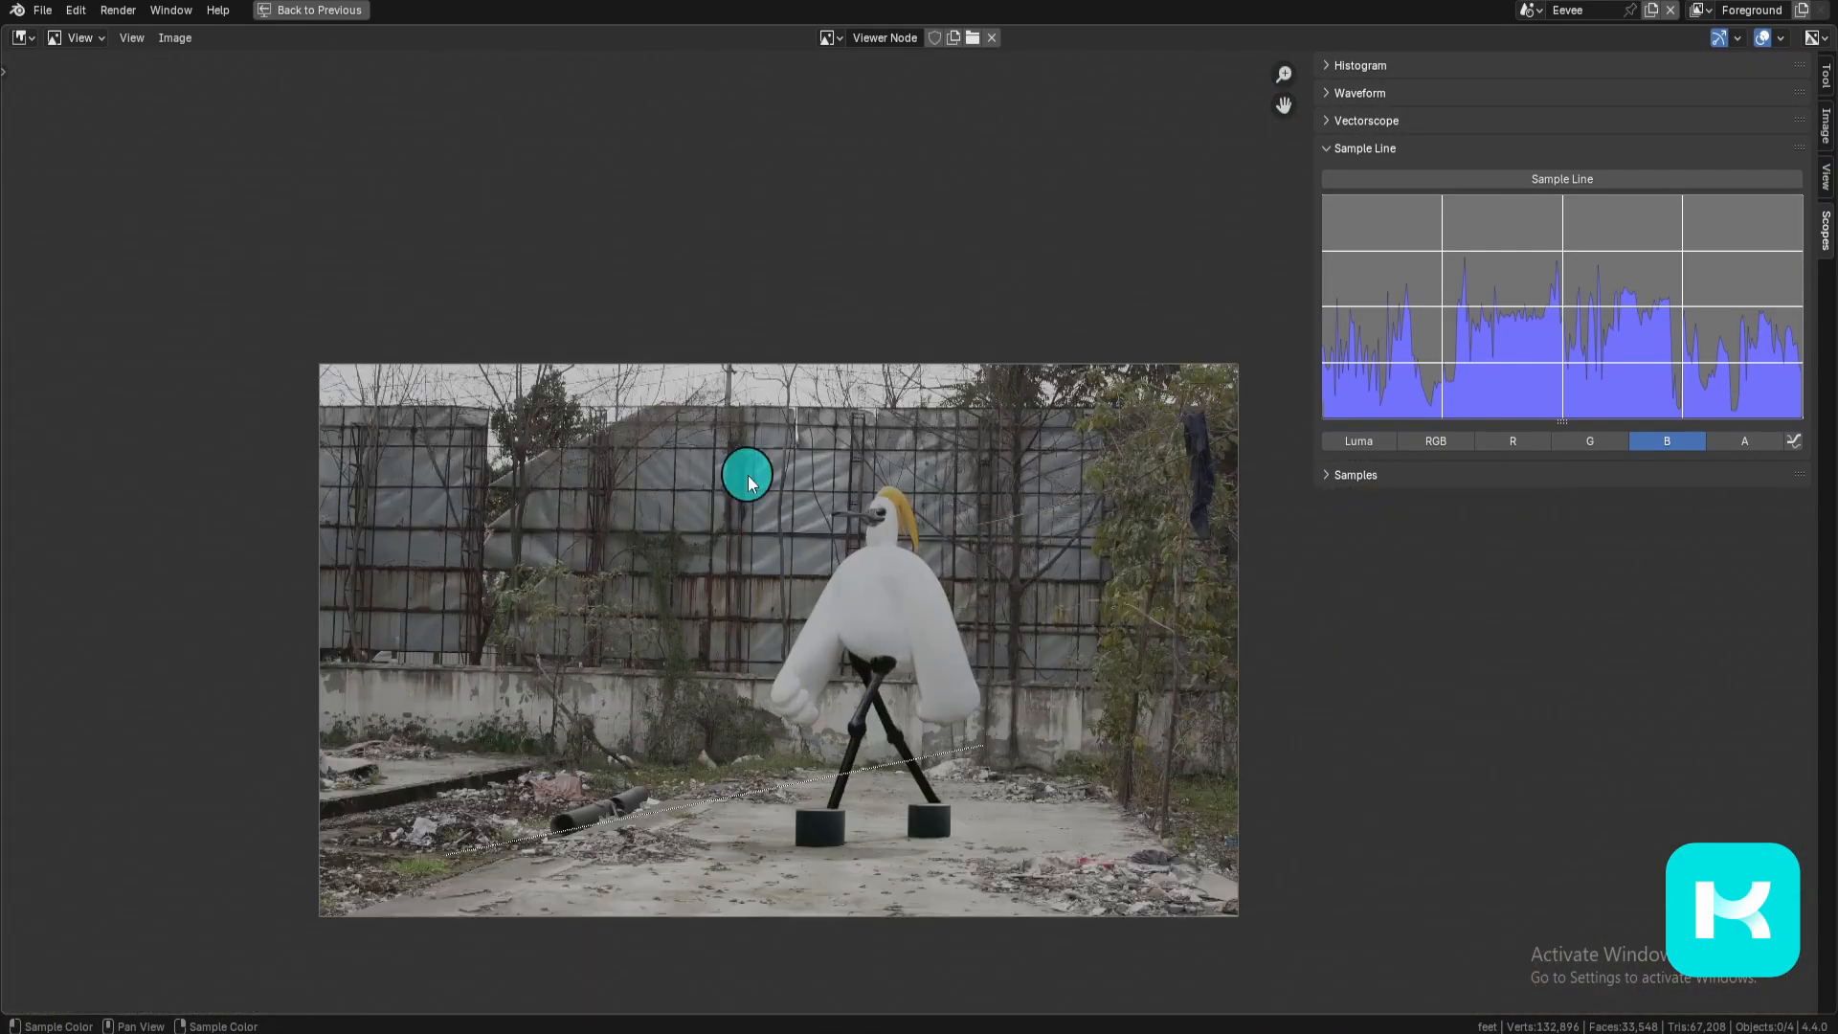
{"action": "left_click", "coordinate": [837, 554]}
{"action": "scroll", "coordinate": [908, 654], "scroll_direction": "up", "scroll_amount": 1}
{"action": "middle_click_drag", "start_coordinate": [908, 653], "coordinate": [897, 615]}
Step: Compare the duck with and without the saturation correction and leave the Hue/Saturation/Value node muted
{"action": "key", "text": "ctrl+space"}
{"action": "middle_click_drag", "start_coordinate": [816, 739], "coordinate": [881, 619]}
{"action": "middle_click_drag", "start_coordinate": [860, 203], "coordinate": [837, 361]}
{"action": "left_click_drag", "start_coordinate": [701, 262], "coordinate": [673, 230]}
{"action": "right_click", "coordinate": [673, 230]}
{"action": "middle_click_drag", "start_coordinate": [801, 691], "coordinate": [790, 785]}
{"action": "key", "text": "m"}
{"action": "key", "text": "m"}
{"action": "key", "text": "m"}
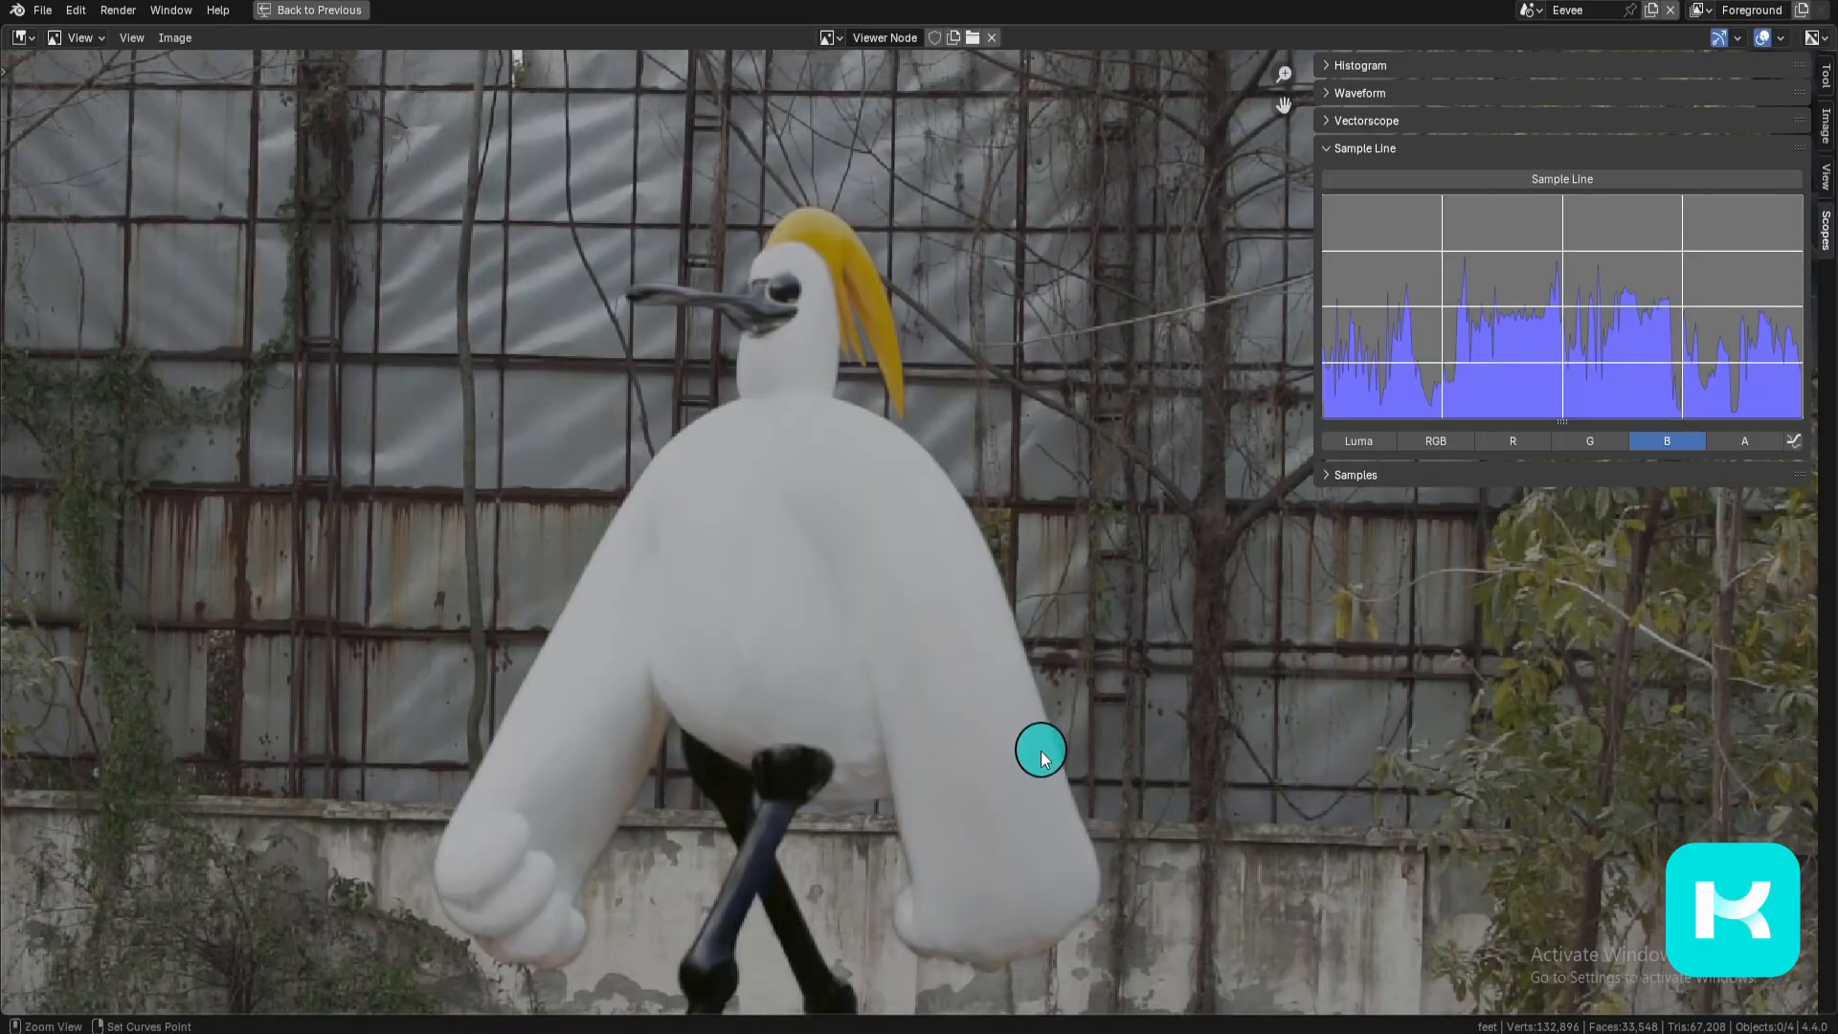
{"action": "key", "text": "ctrl+space"}
Step: Insert a Filter node after the blue RGB Curves node and set its type to Box Sharpen
{"action": "scroll", "coordinate": [796, 639], "scroll_direction": "down", "scroll_amount": 4}
{"action": "middle_click_drag", "start_coordinate": [844, 603], "coordinate": [924, 746]}
{"action": "scroll", "coordinate": [751, 666], "scroll_direction": "up", "scroll_amount": 5}
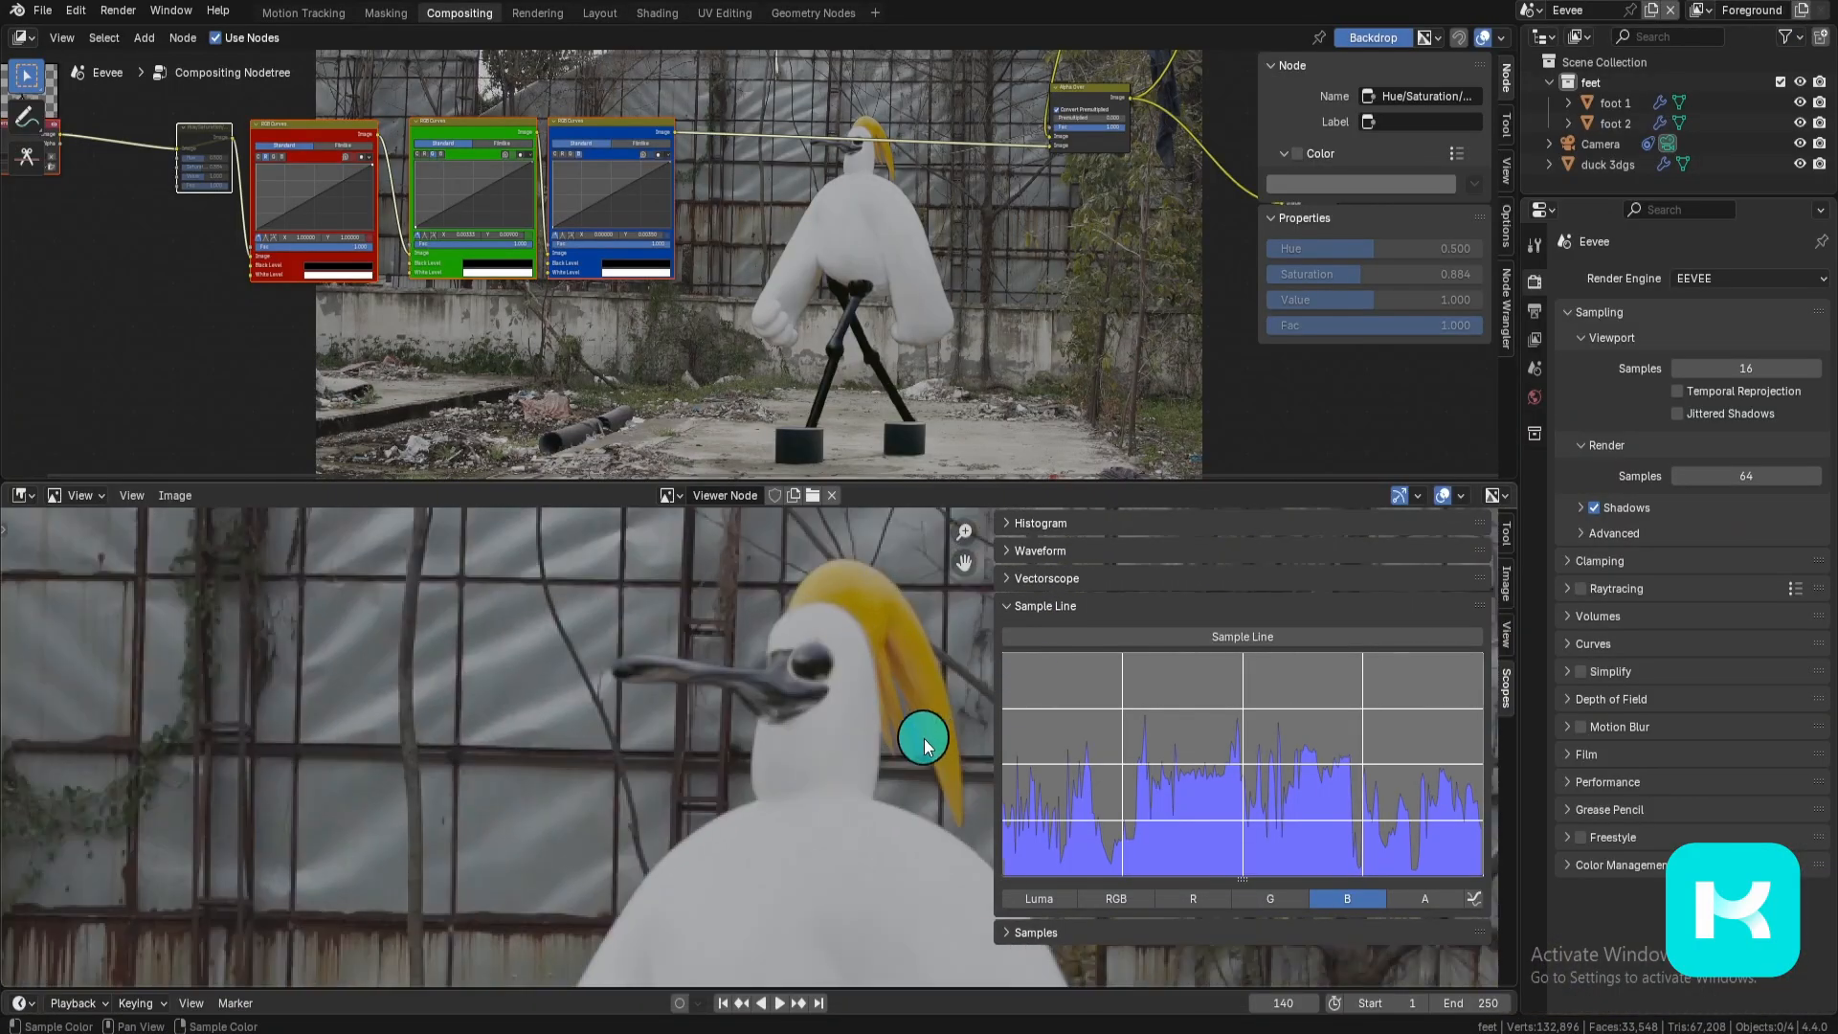
{"action": "scroll", "coordinate": [881, 742], "scroll_direction": "down", "scroll_amount": 2}
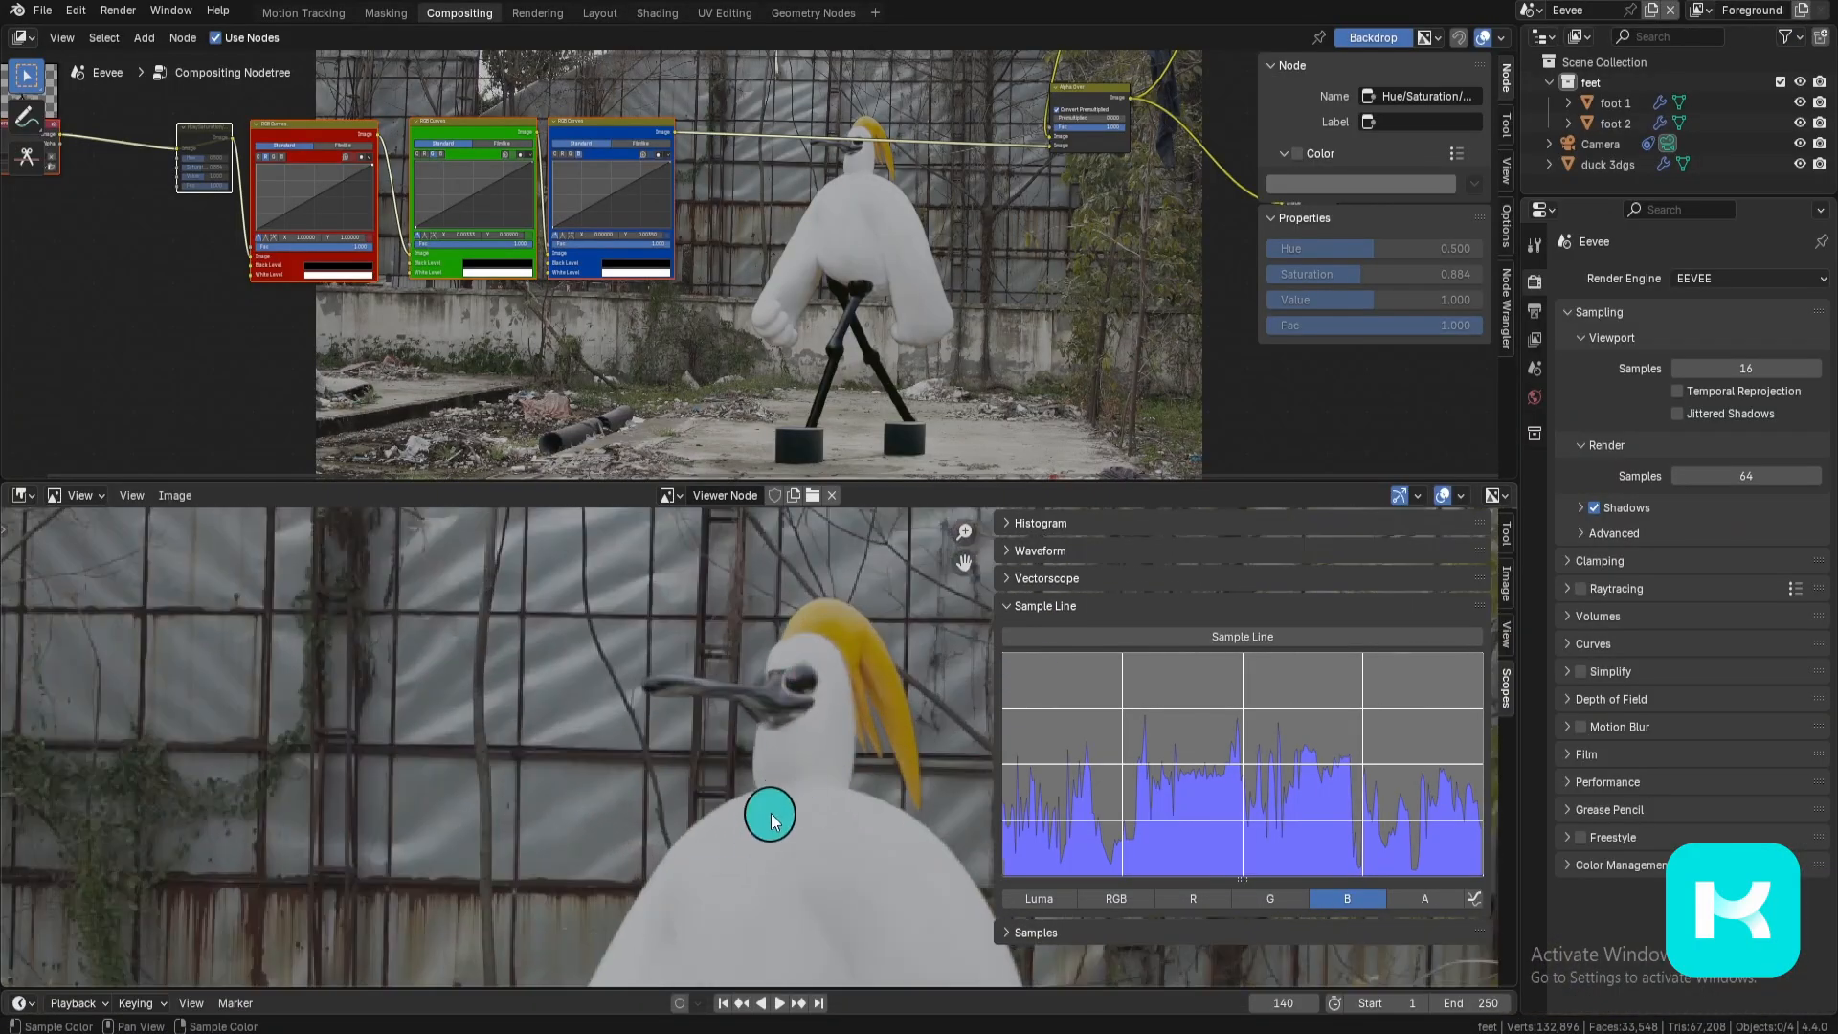
{"action": "scroll", "coordinate": [841, 278], "scroll_direction": "up", "scroll_amount": 6}
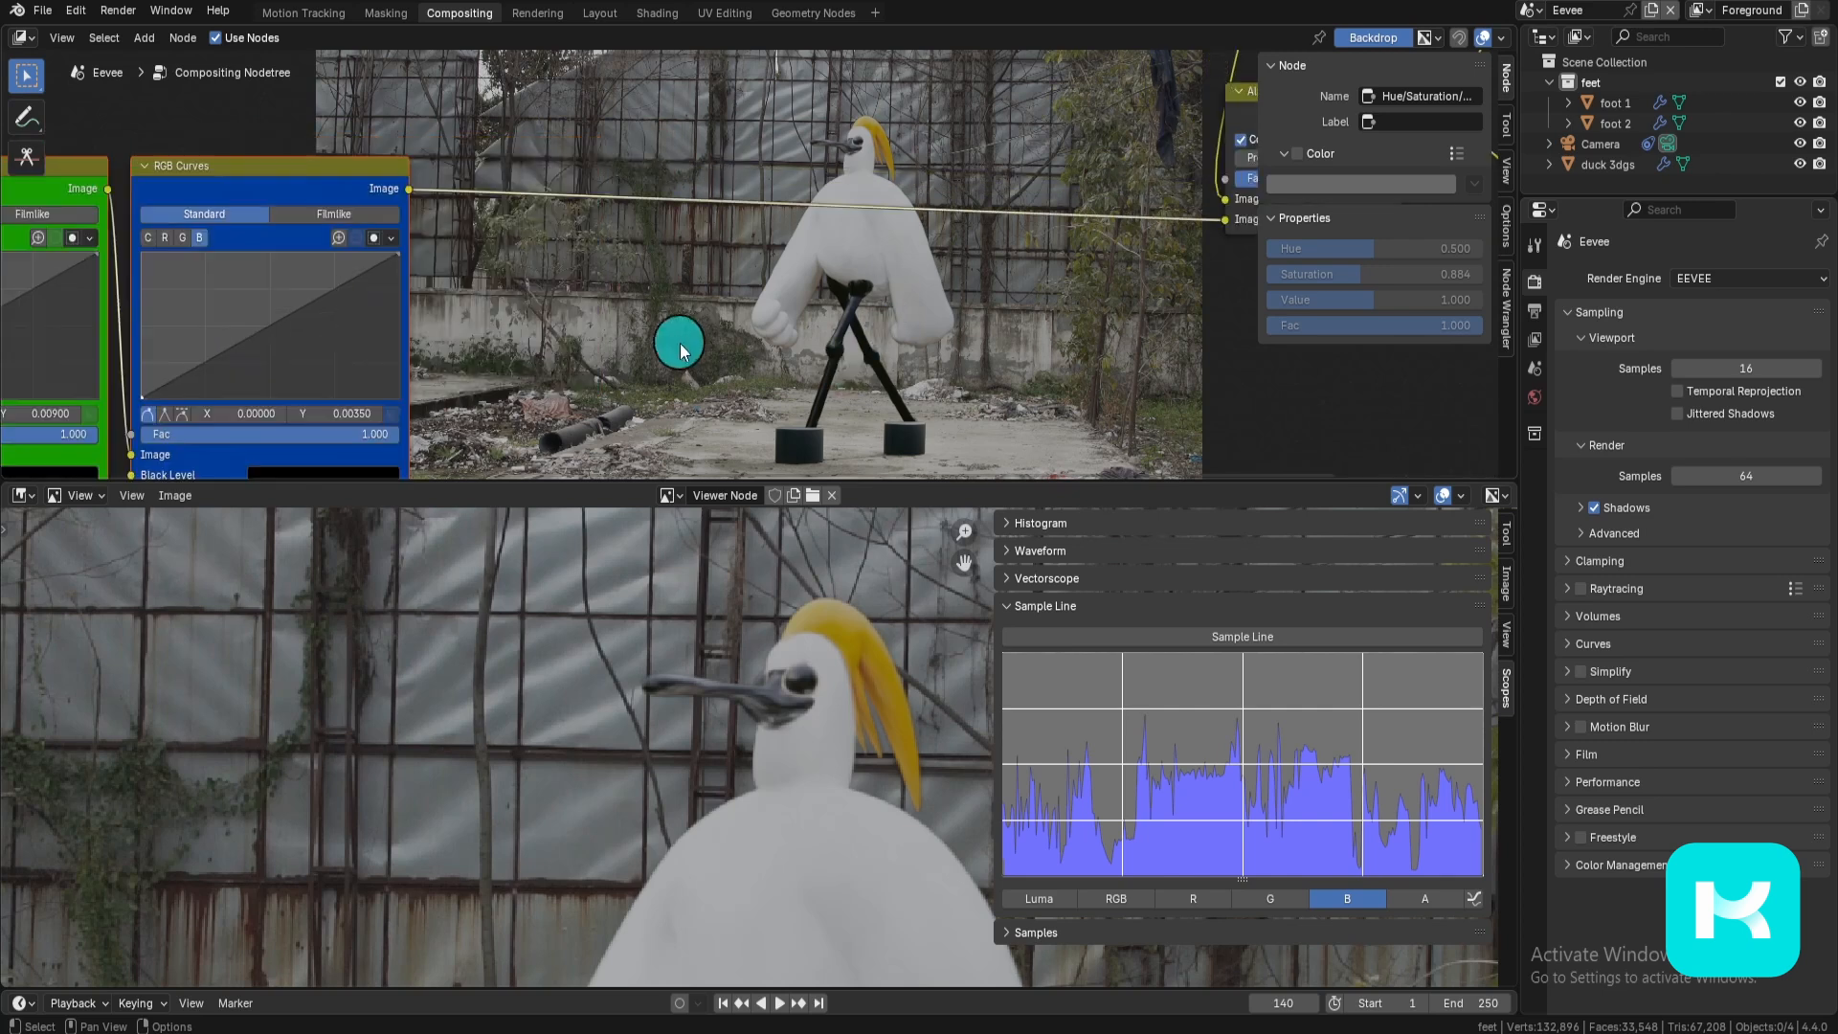
{"action": "key", "text": "shift+a"}
{"action": "type", "text": "fil;ter"}
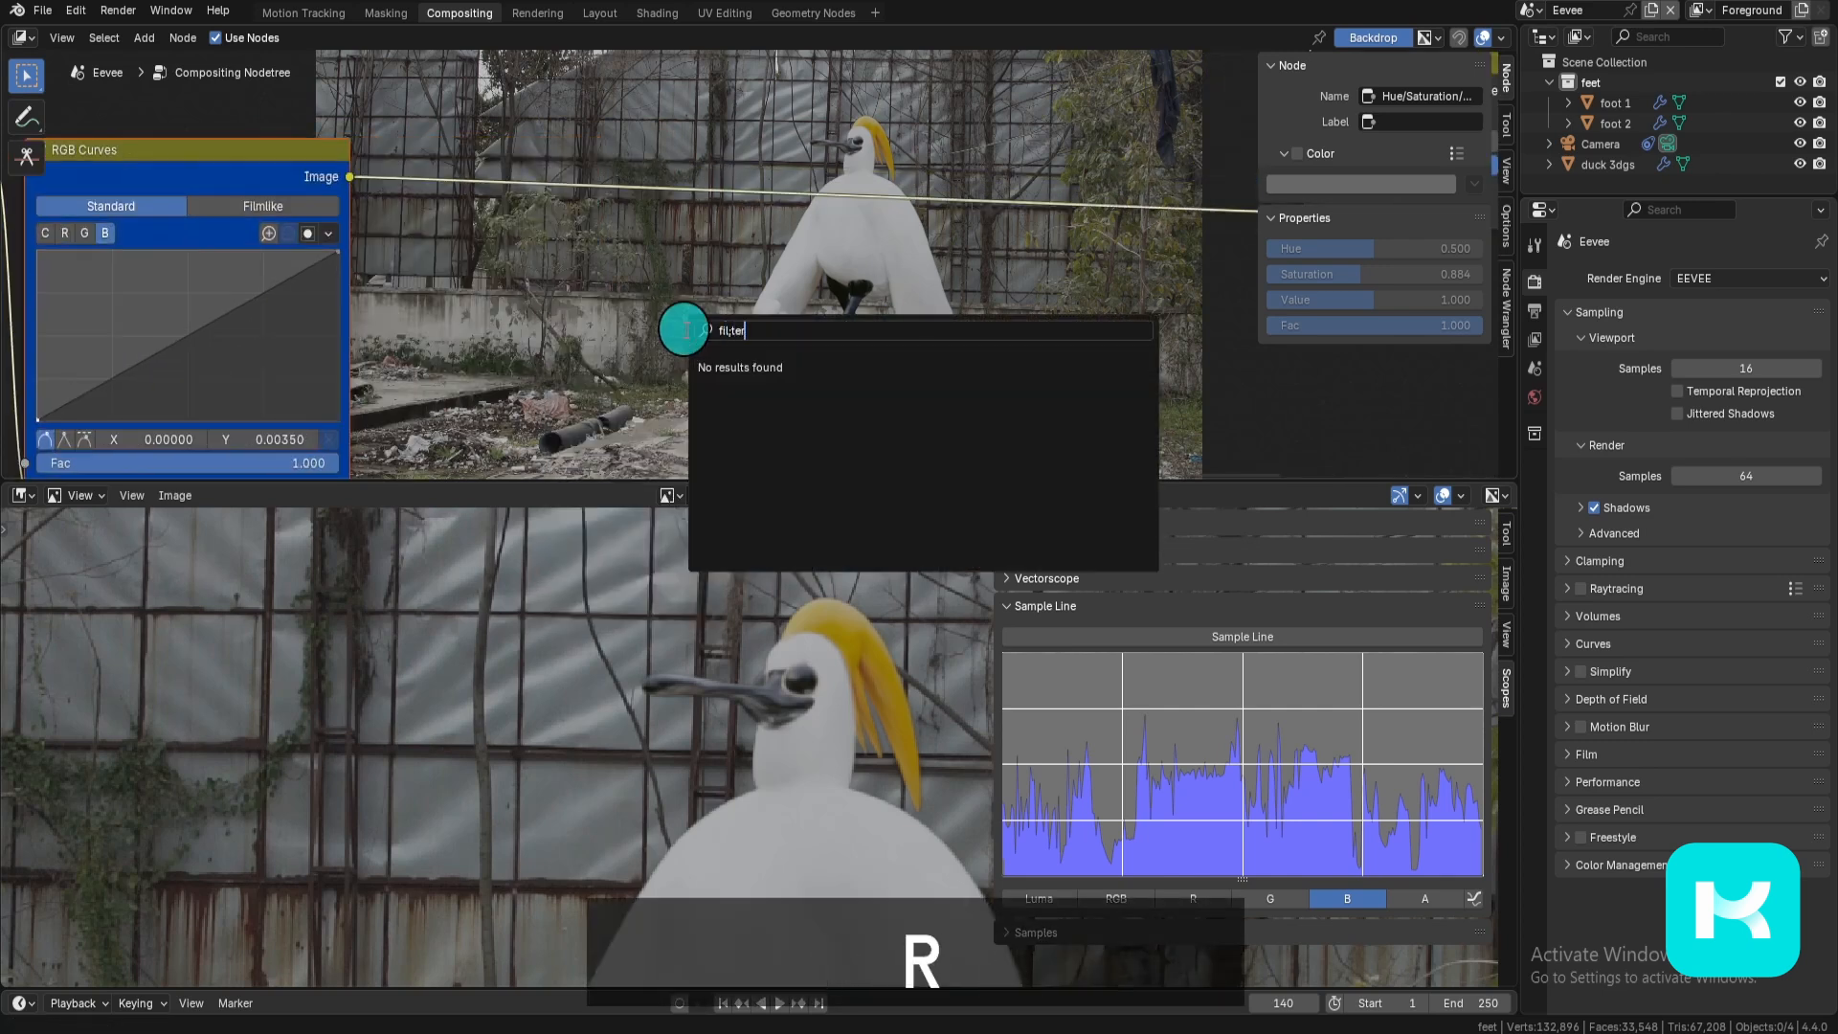
{"action": "key", "text": "BackSpace"}
{"action": "key", "text": "BackSpace"}
{"action": "key", "text": "Return"}
{"action": "left_click", "coordinate": [523, 137]}
{"action": "left_click", "coordinate": [556, 196]}
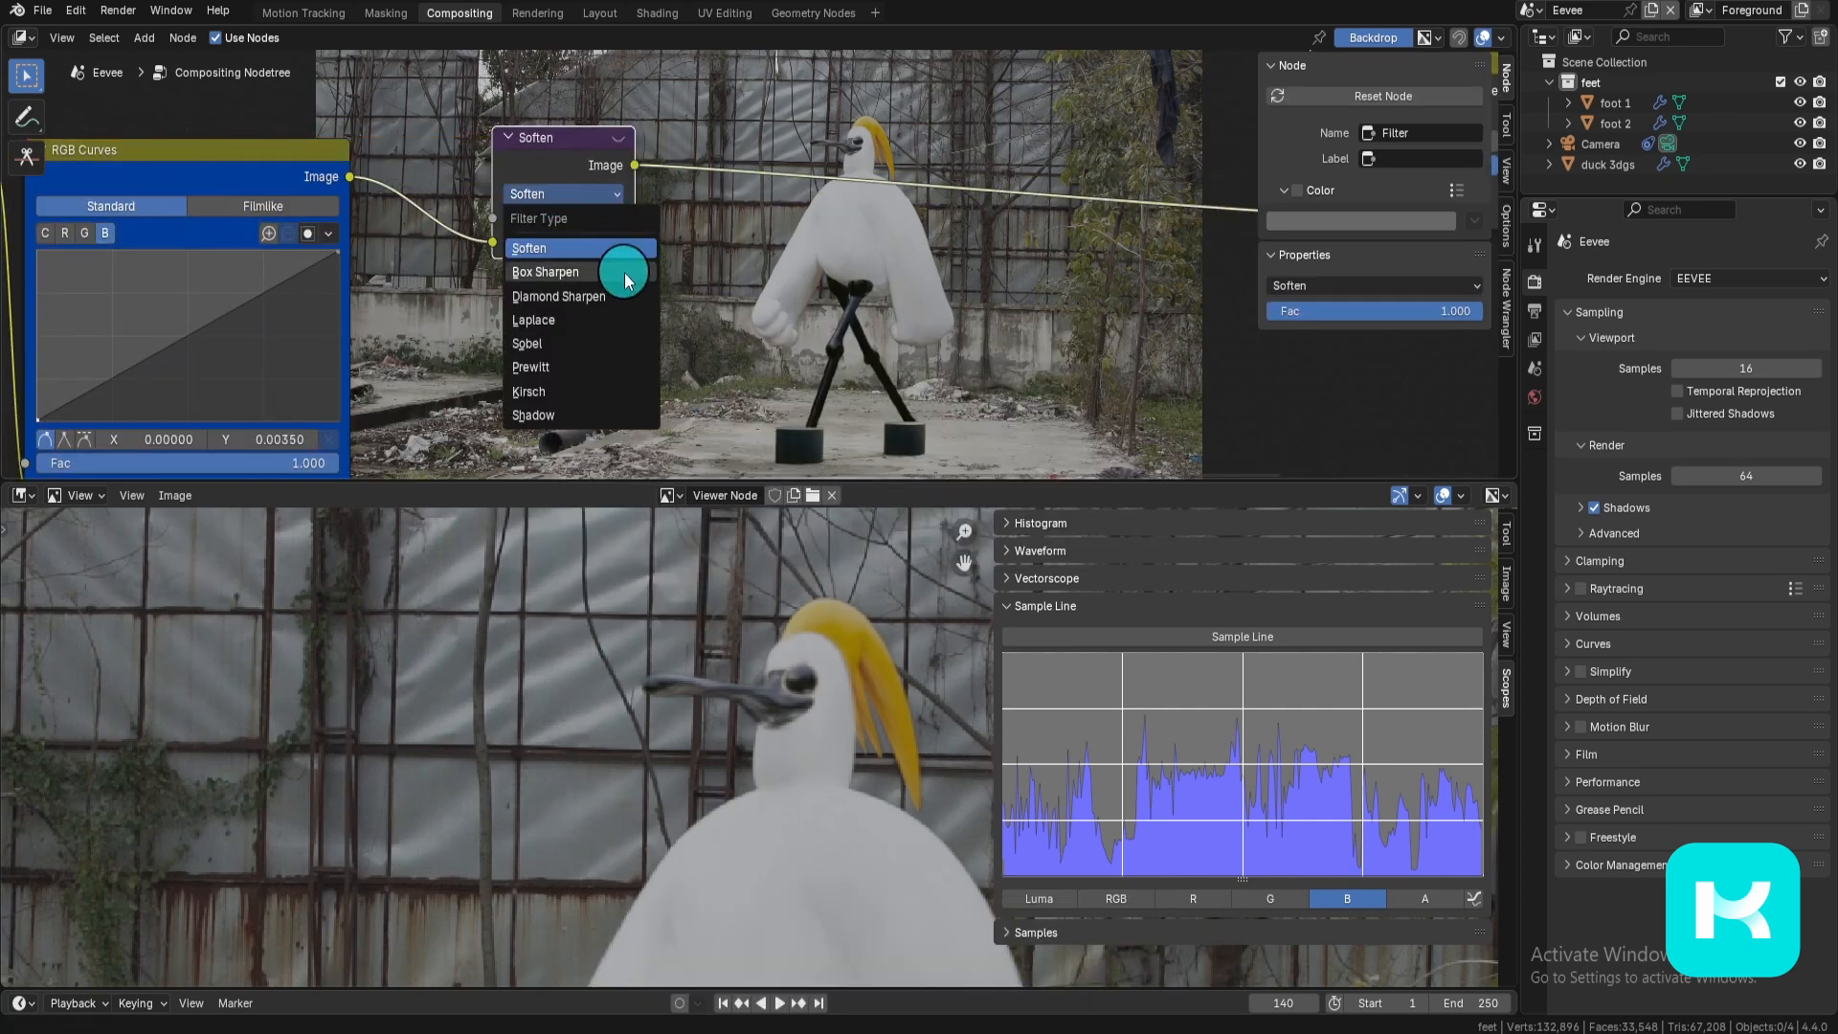
{"action": "left_click", "coordinate": [624, 273]}
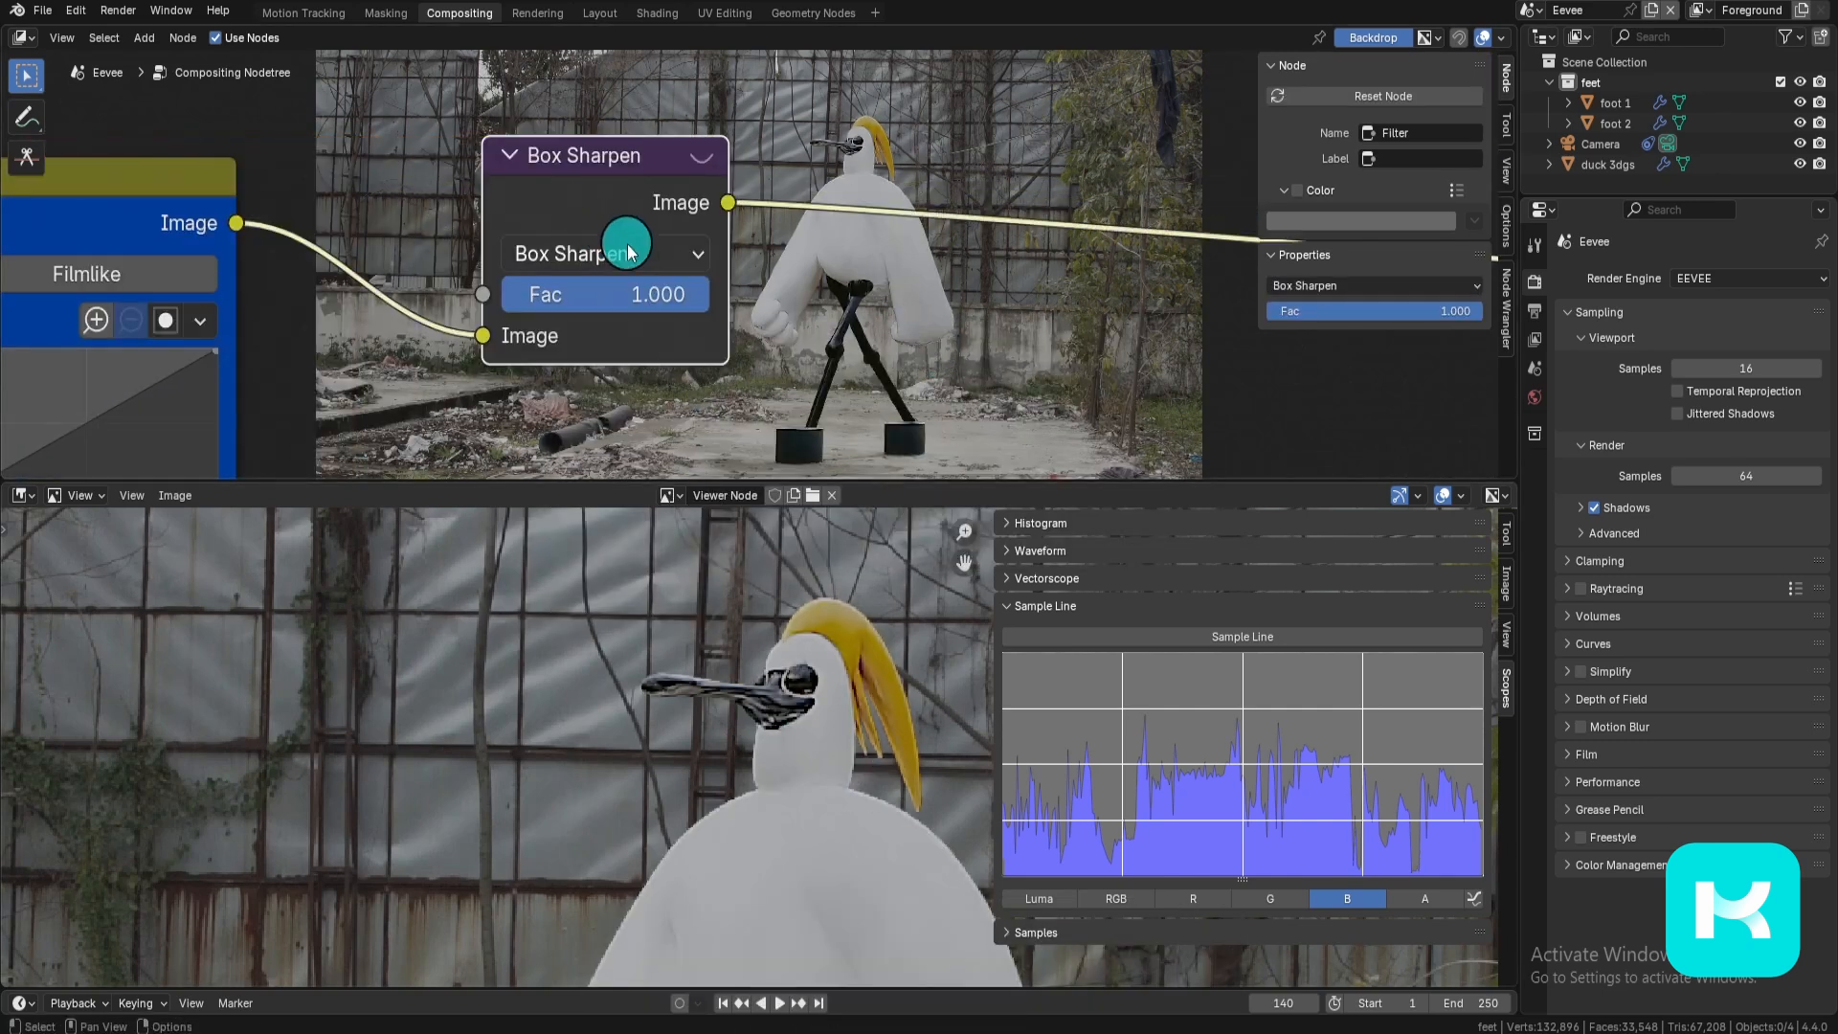
Step: Try Box Sharpen factors of 0.1 and 0.2 while viewing the duck's head
{"action": "left_click", "coordinate": [642, 299]}
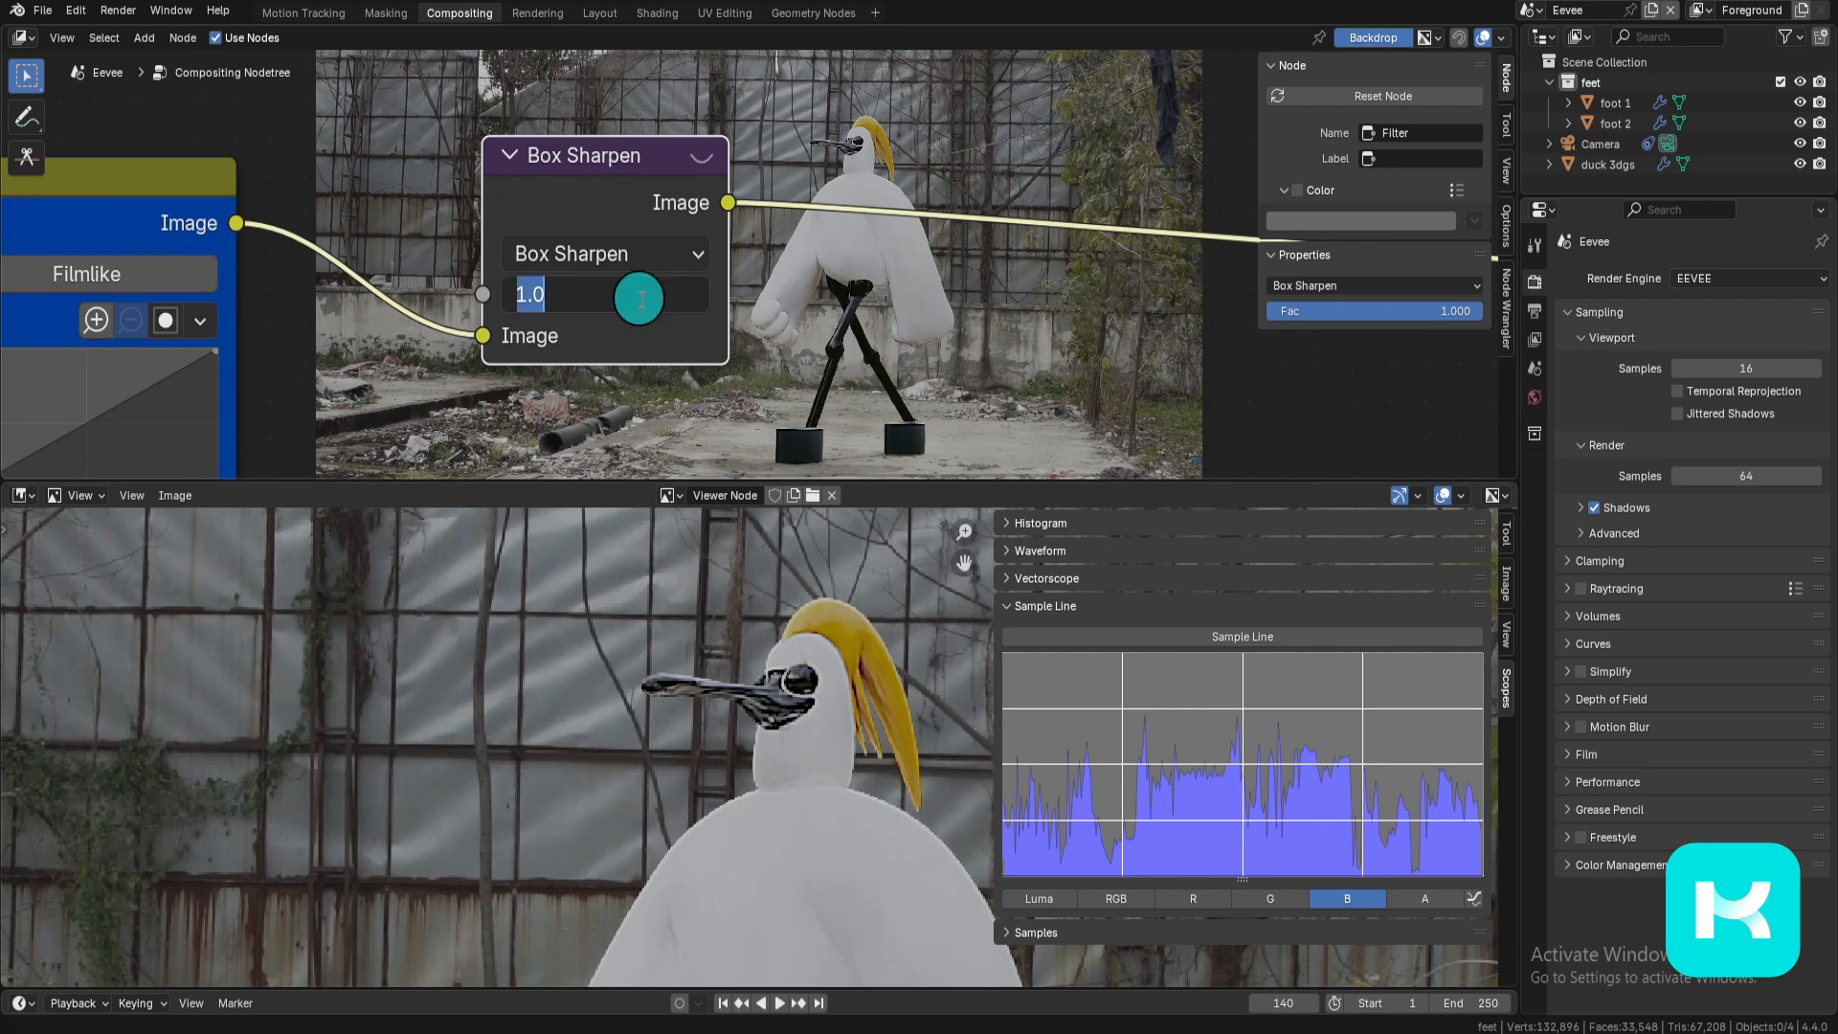
{"action": "type", "text": "0.1"}
{"action": "key", "text": "Return"}
{"action": "left_click", "coordinate": [450, 307]}
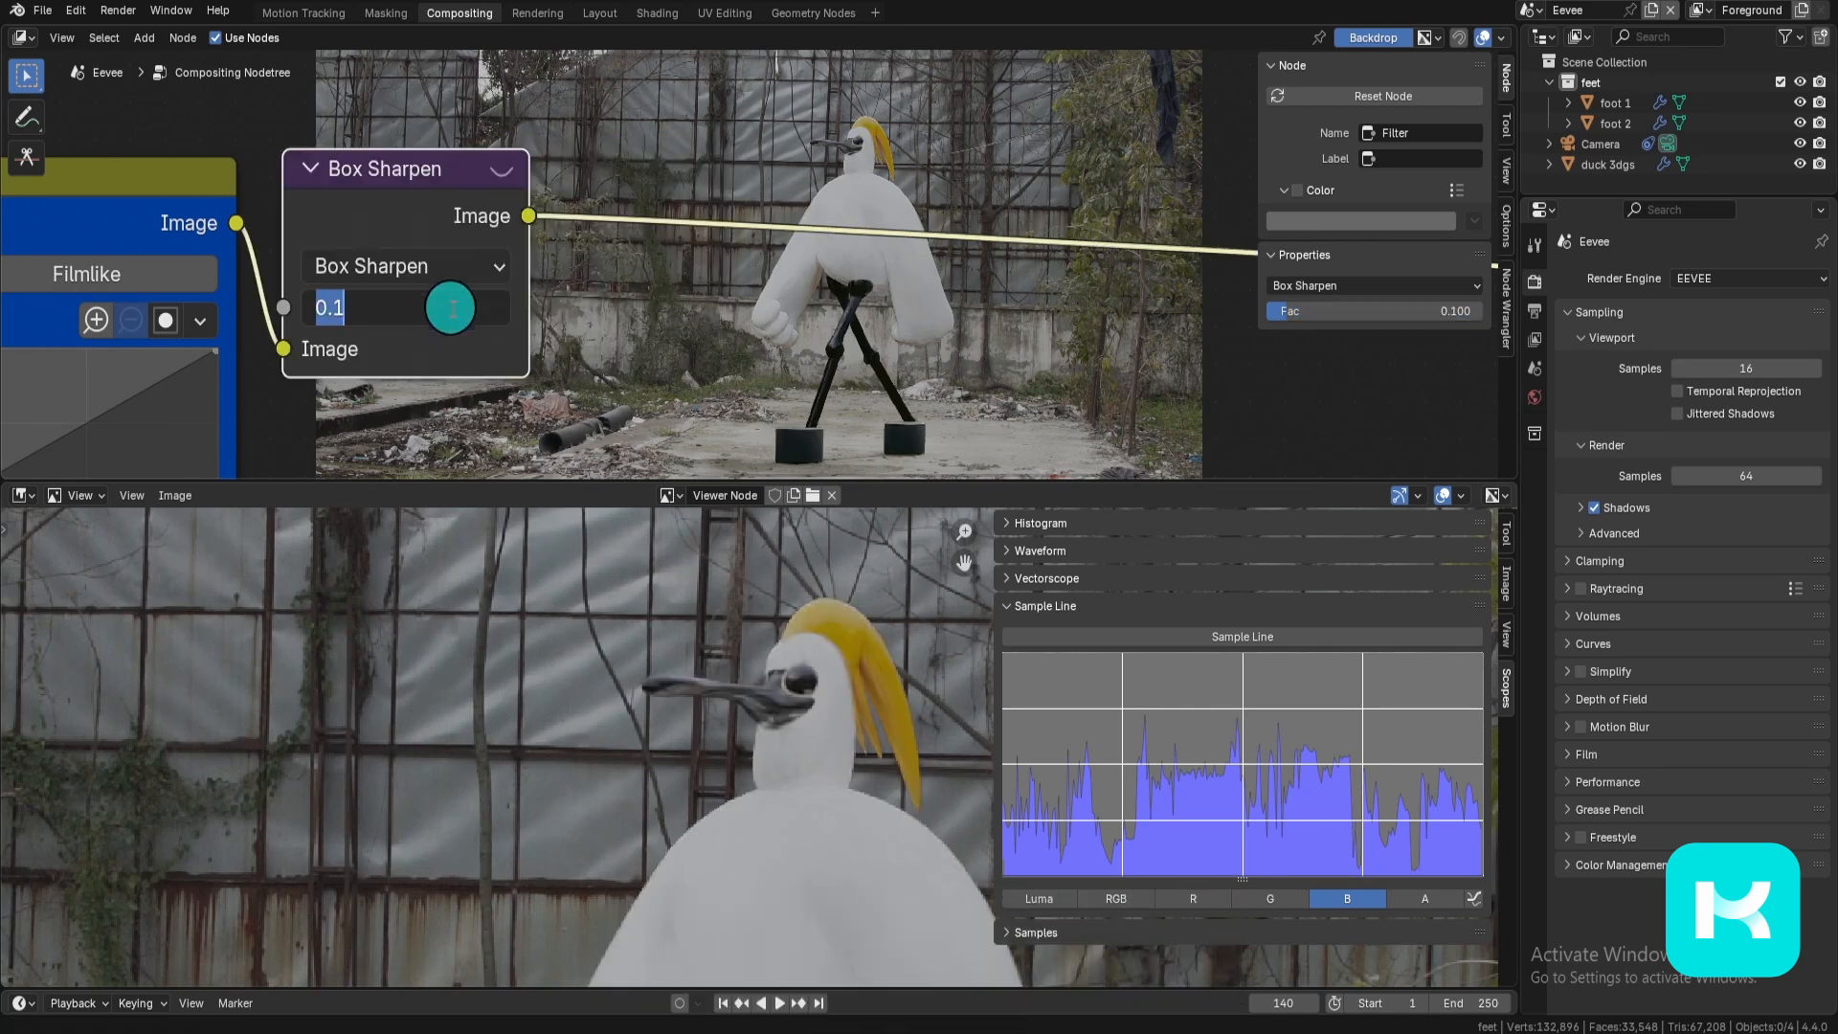
{"action": "type", "text": "0.2"}
{"action": "key", "text": "Return"}
Step: Insert a Gaussian Blur node after Box Sharpen and set its X and Y sizes to 2
{"action": "key", "text": "shift+a"}
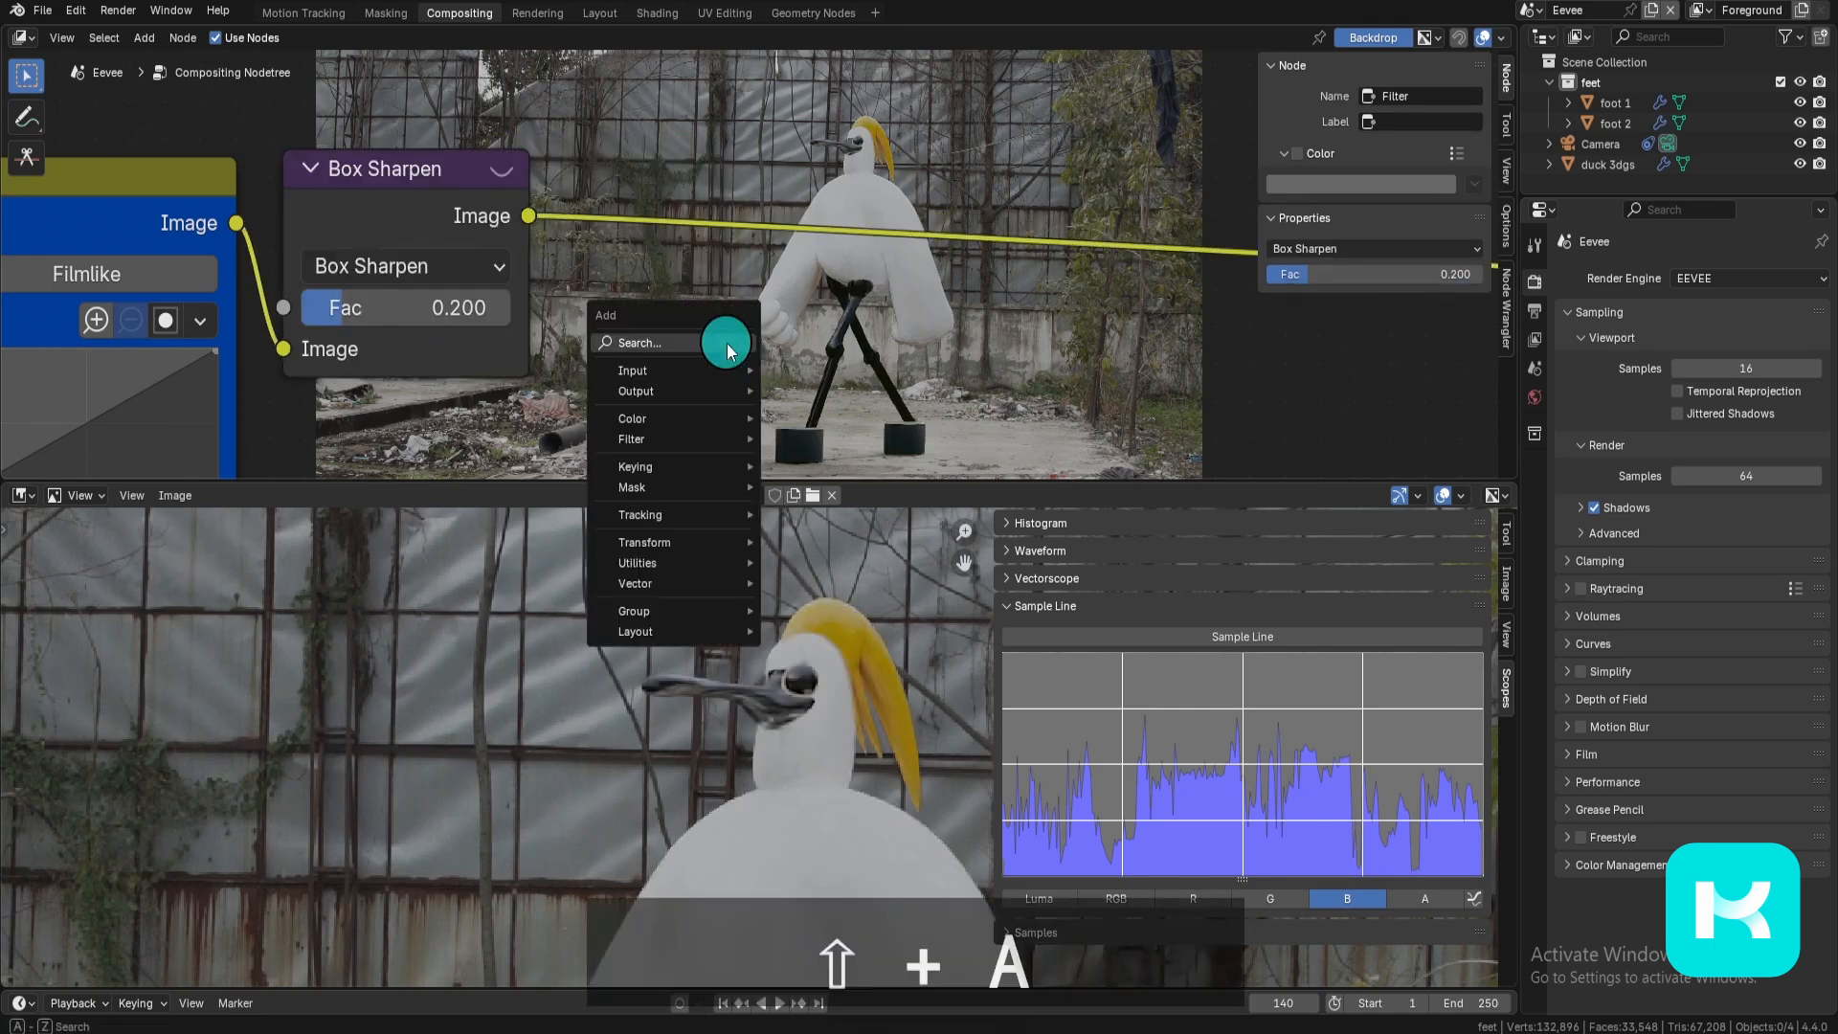
{"action": "type", "text": "blur"}
{"action": "key", "text": "Return"}
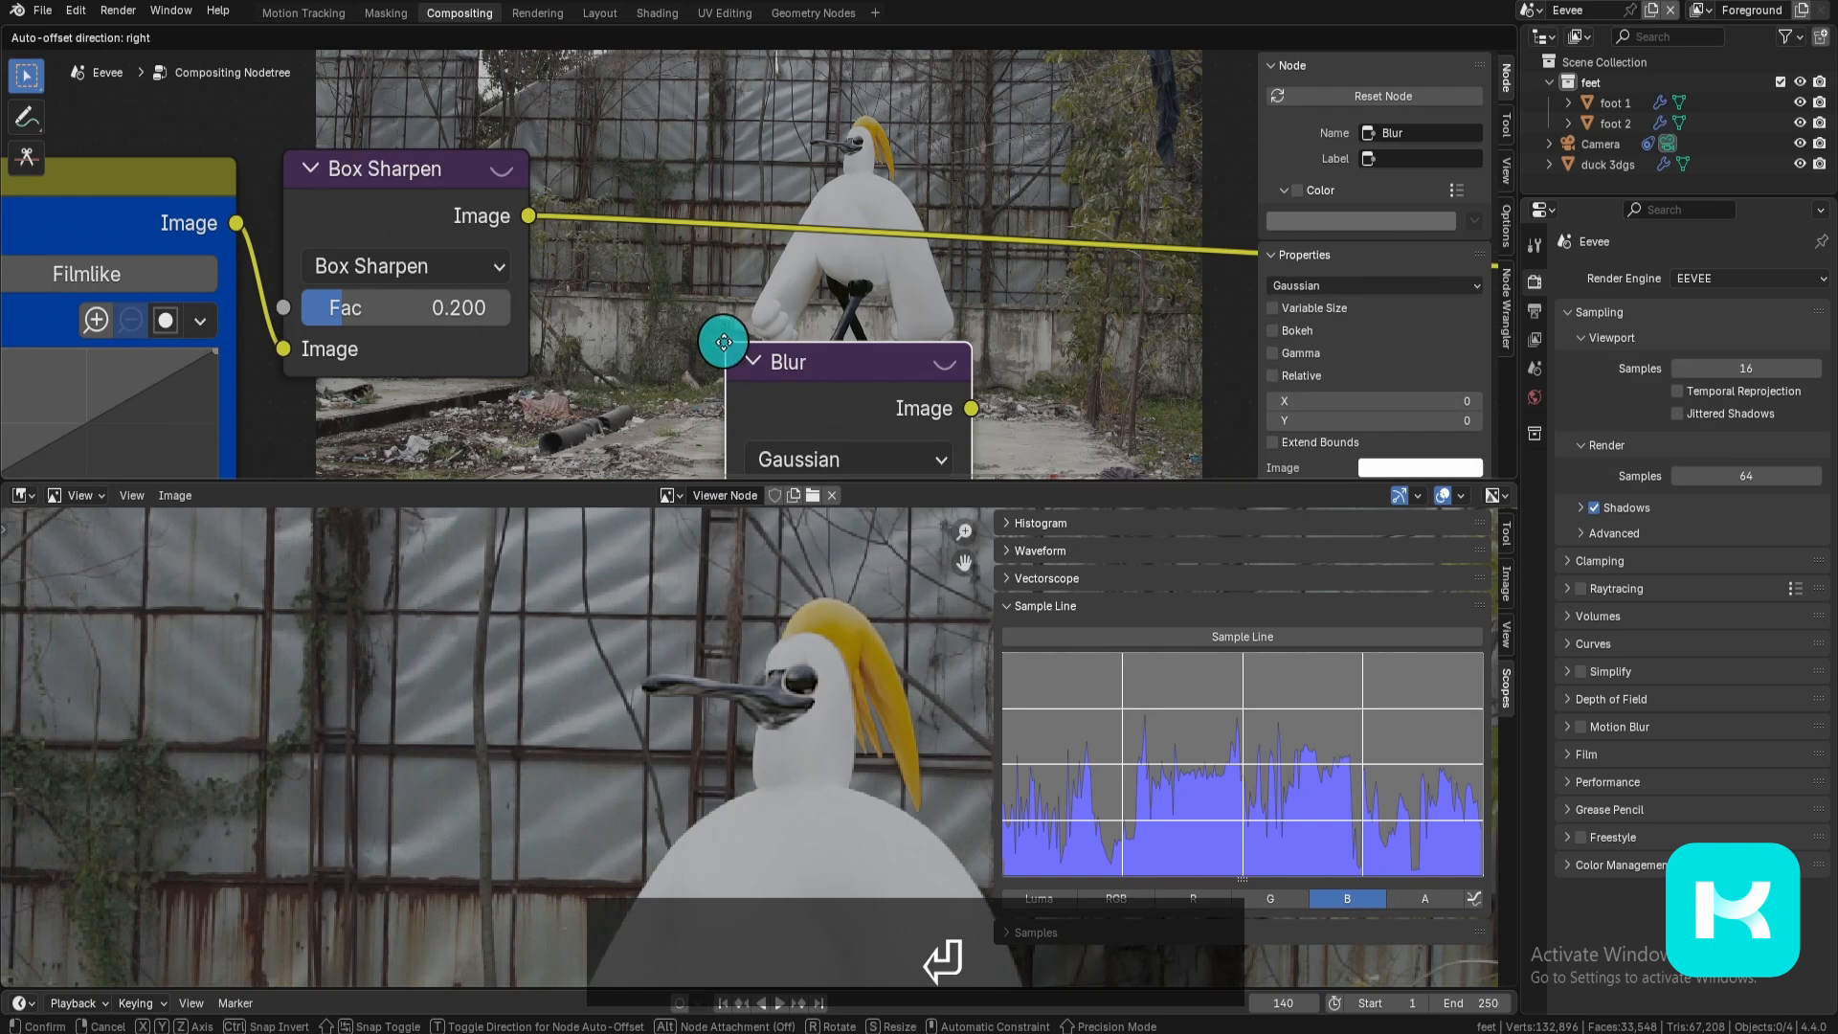
{"action": "left_click", "coordinate": [560, 124]}
{"action": "middle_click_drag", "start_coordinate": [858, 398], "coordinate": [827, 260]}
{"action": "scroll", "coordinate": [827, 259], "scroll_direction": "down", "scroll_amount": 2}
{"action": "left_click", "coordinate": [788, 303]}
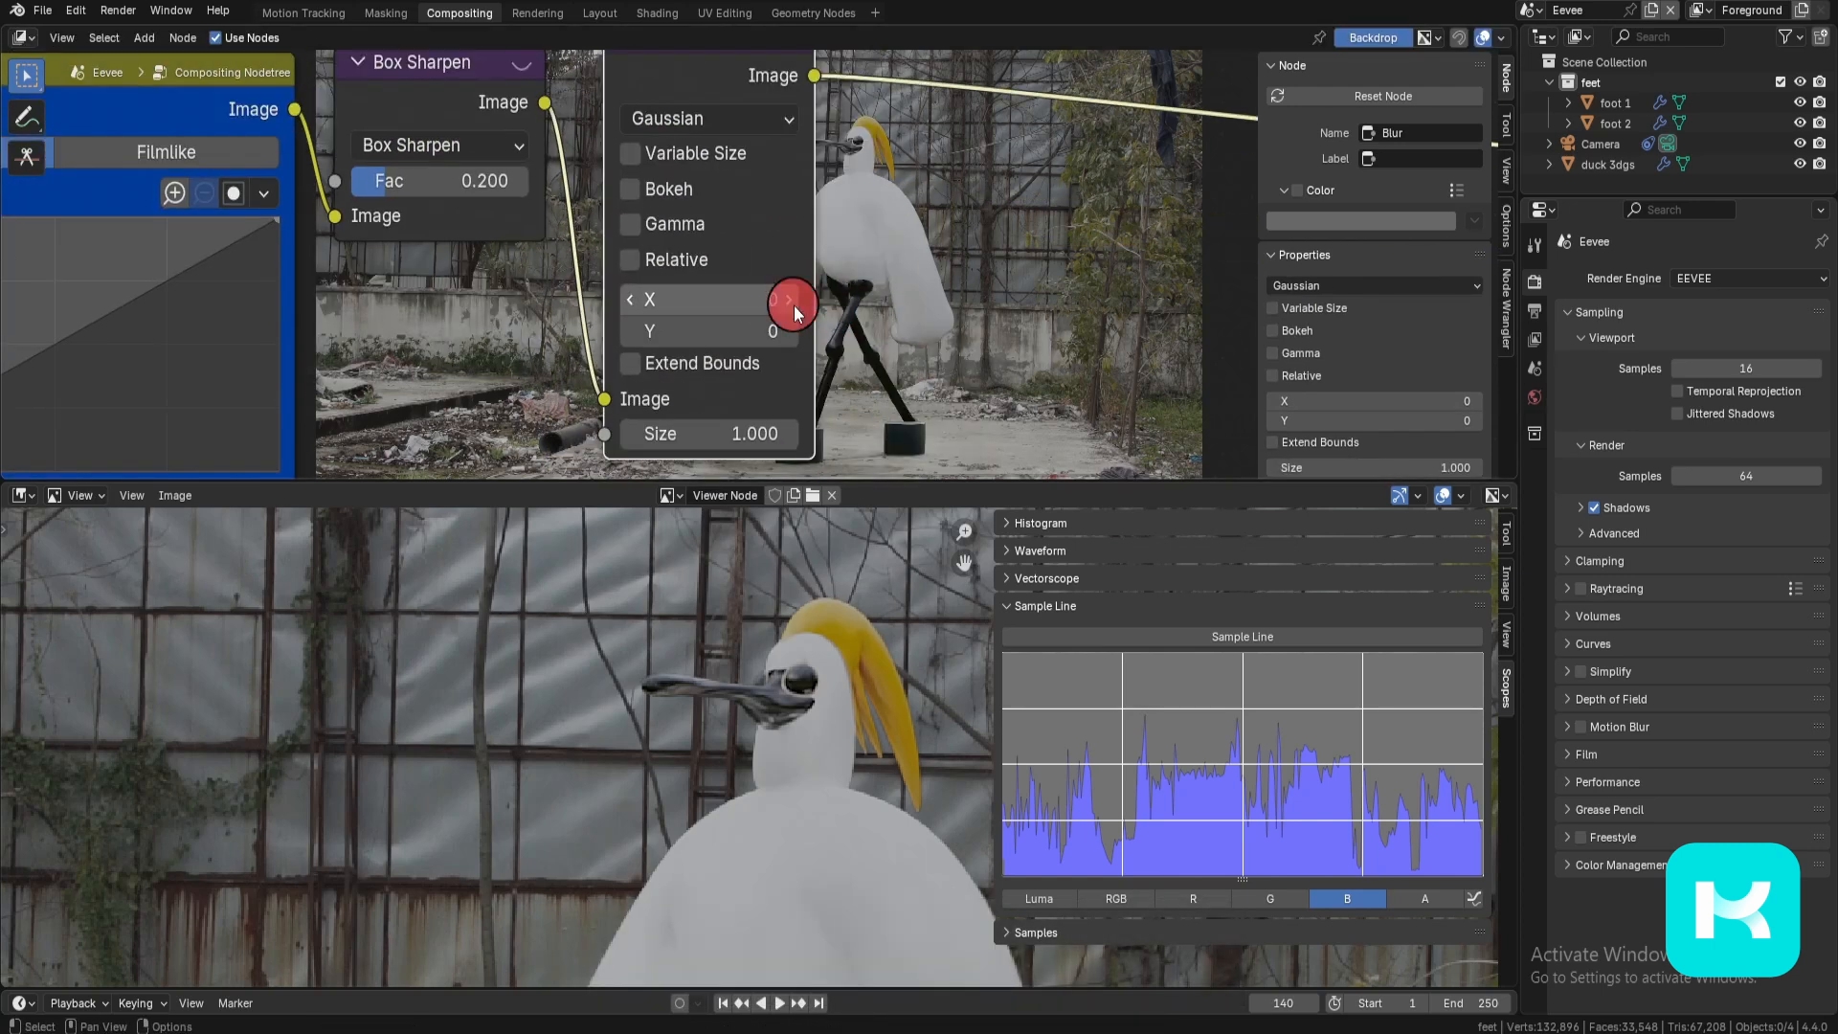
{"action": "left_click", "coordinate": [790, 308]}
{"action": "left_click", "coordinate": [795, 338]}
{"action": "left_click", "coordinate": [794, 339]}
Step: Set the Box Sharpen factor to 0.1 and the Blur's X and Y to 3, muting and unmuting both nodes to compare
{"action": "scroll", "coordinate": [790, 340], "scroll_direction": "down", "scroll_amount": 2}
{"action": "double_click", "coordinate": [521, 214]}
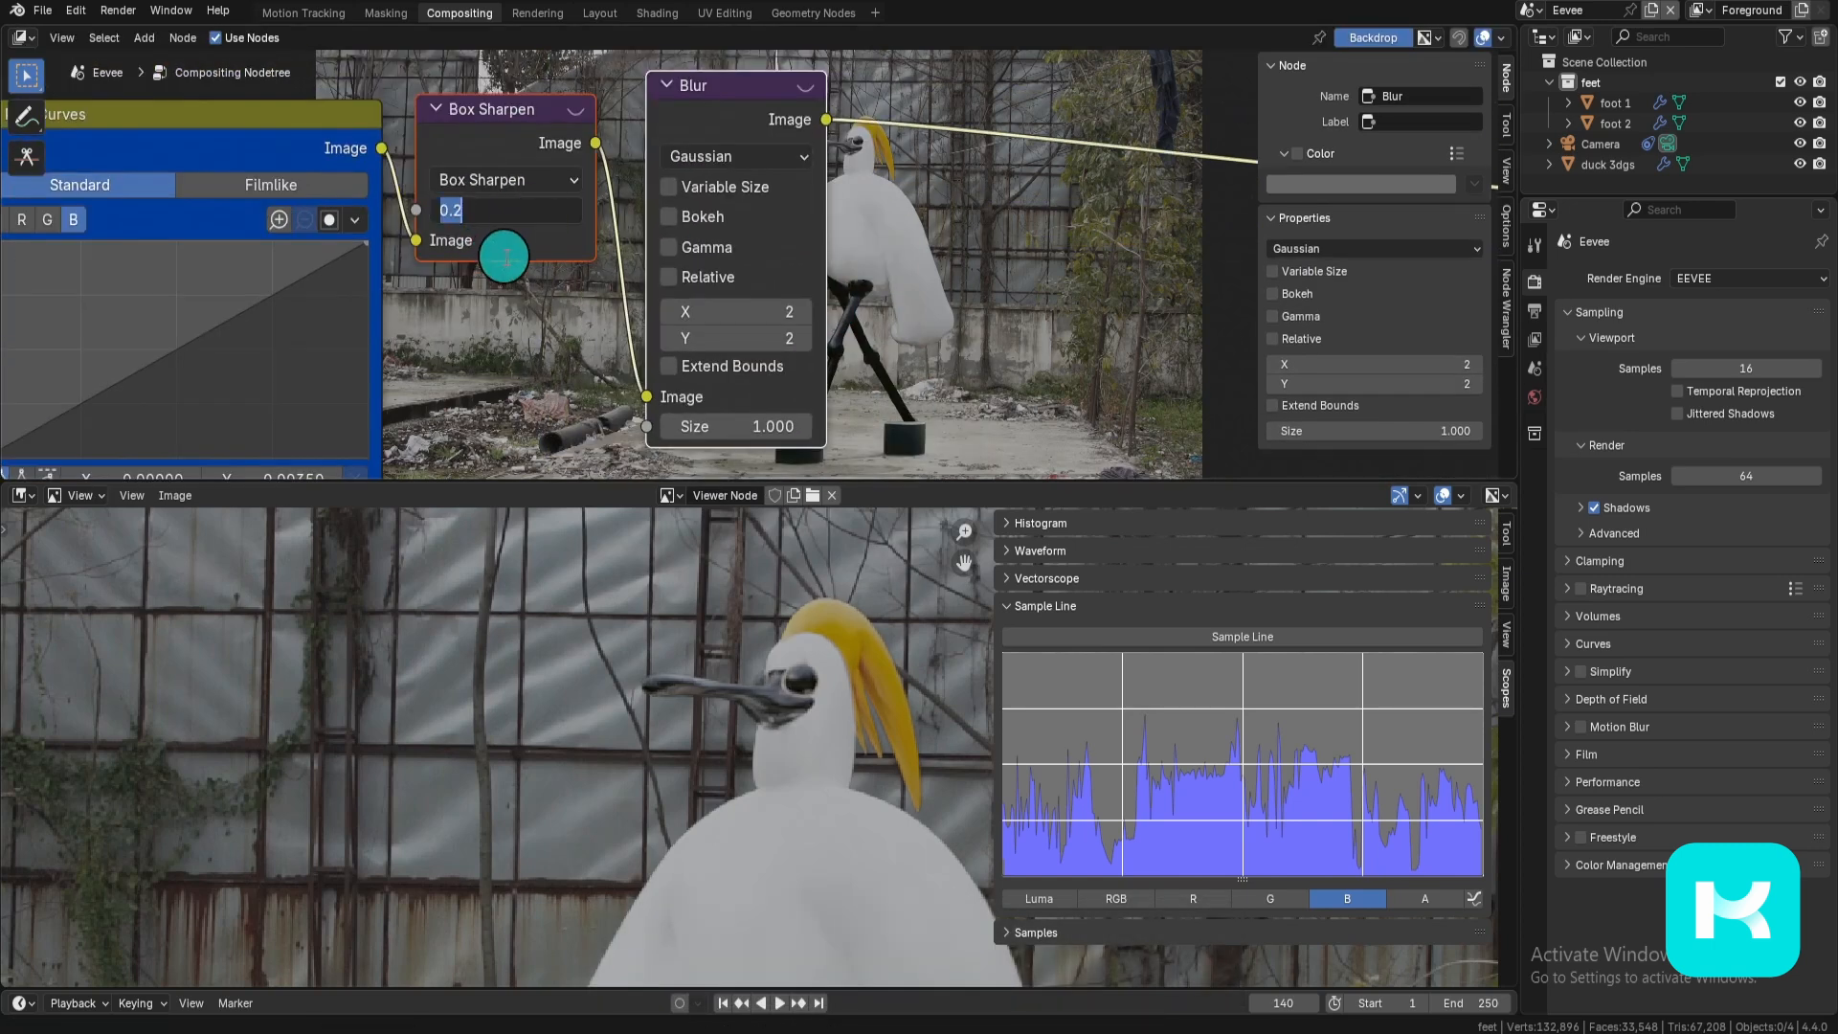
{"action": "type", "text": ".1"}
{"action": "key", "text": "Return"}
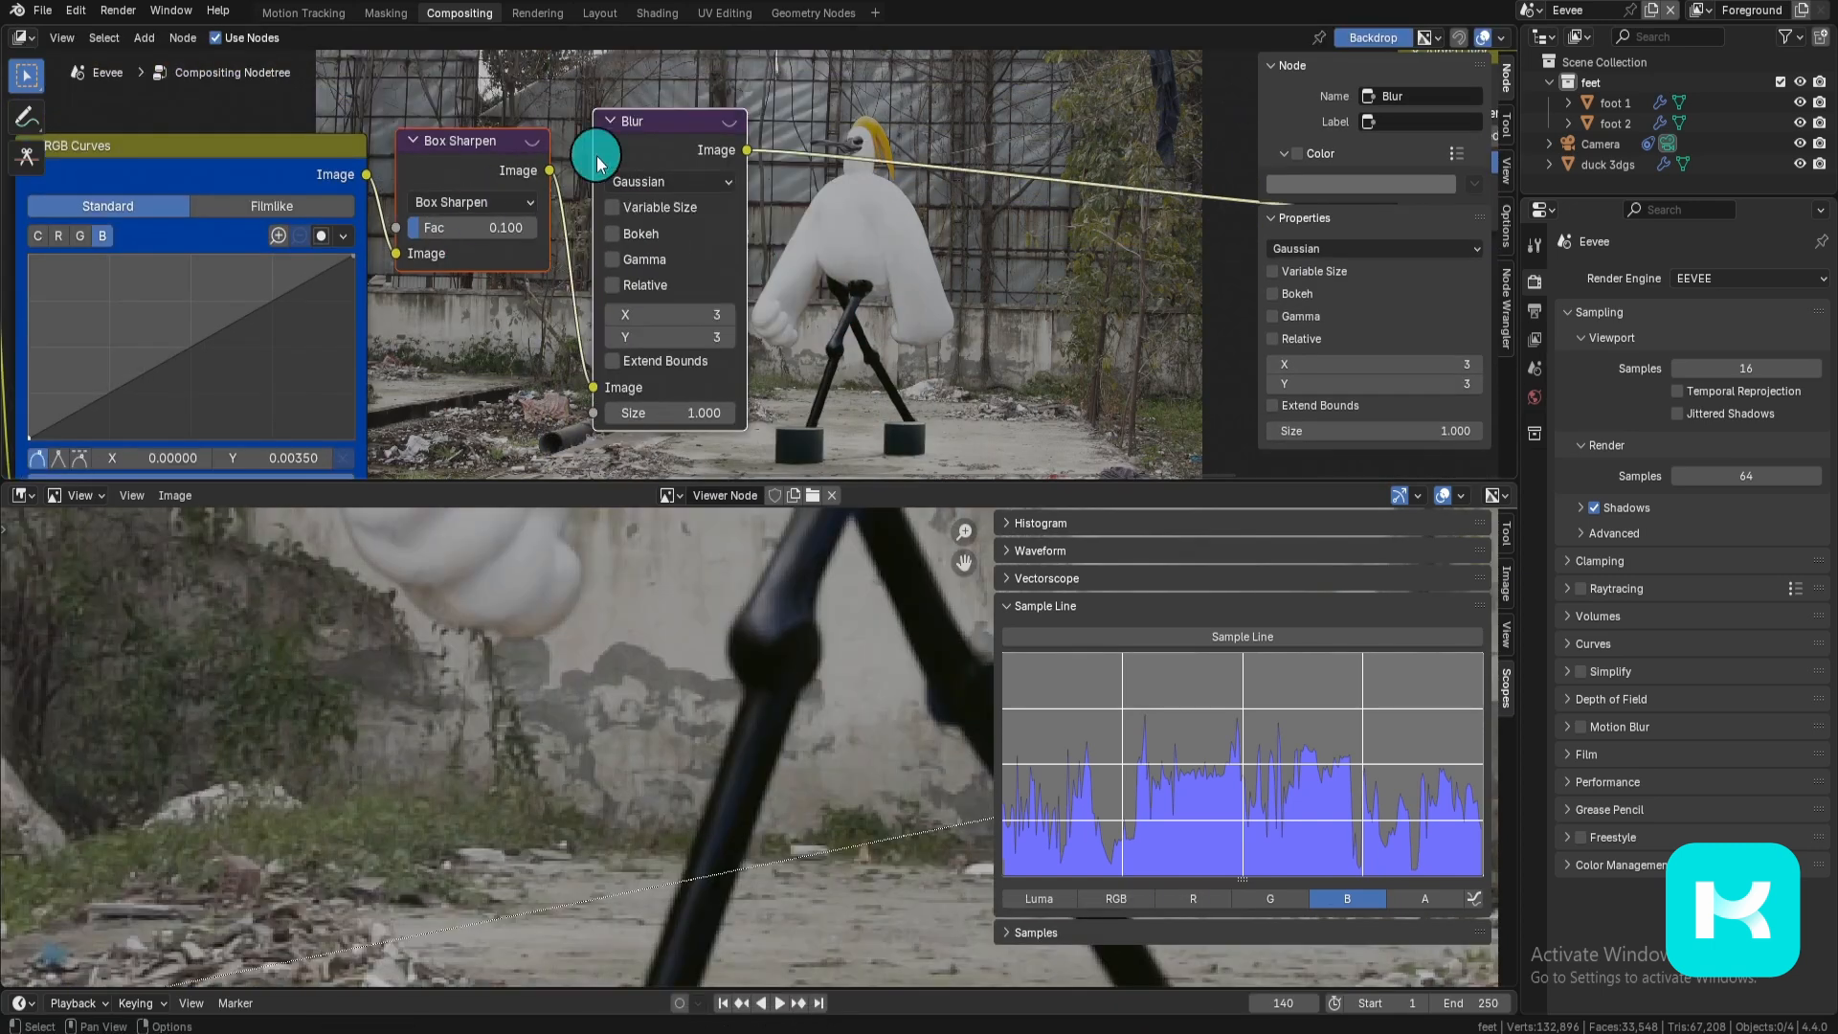
{"action": "key", "text": "m"}
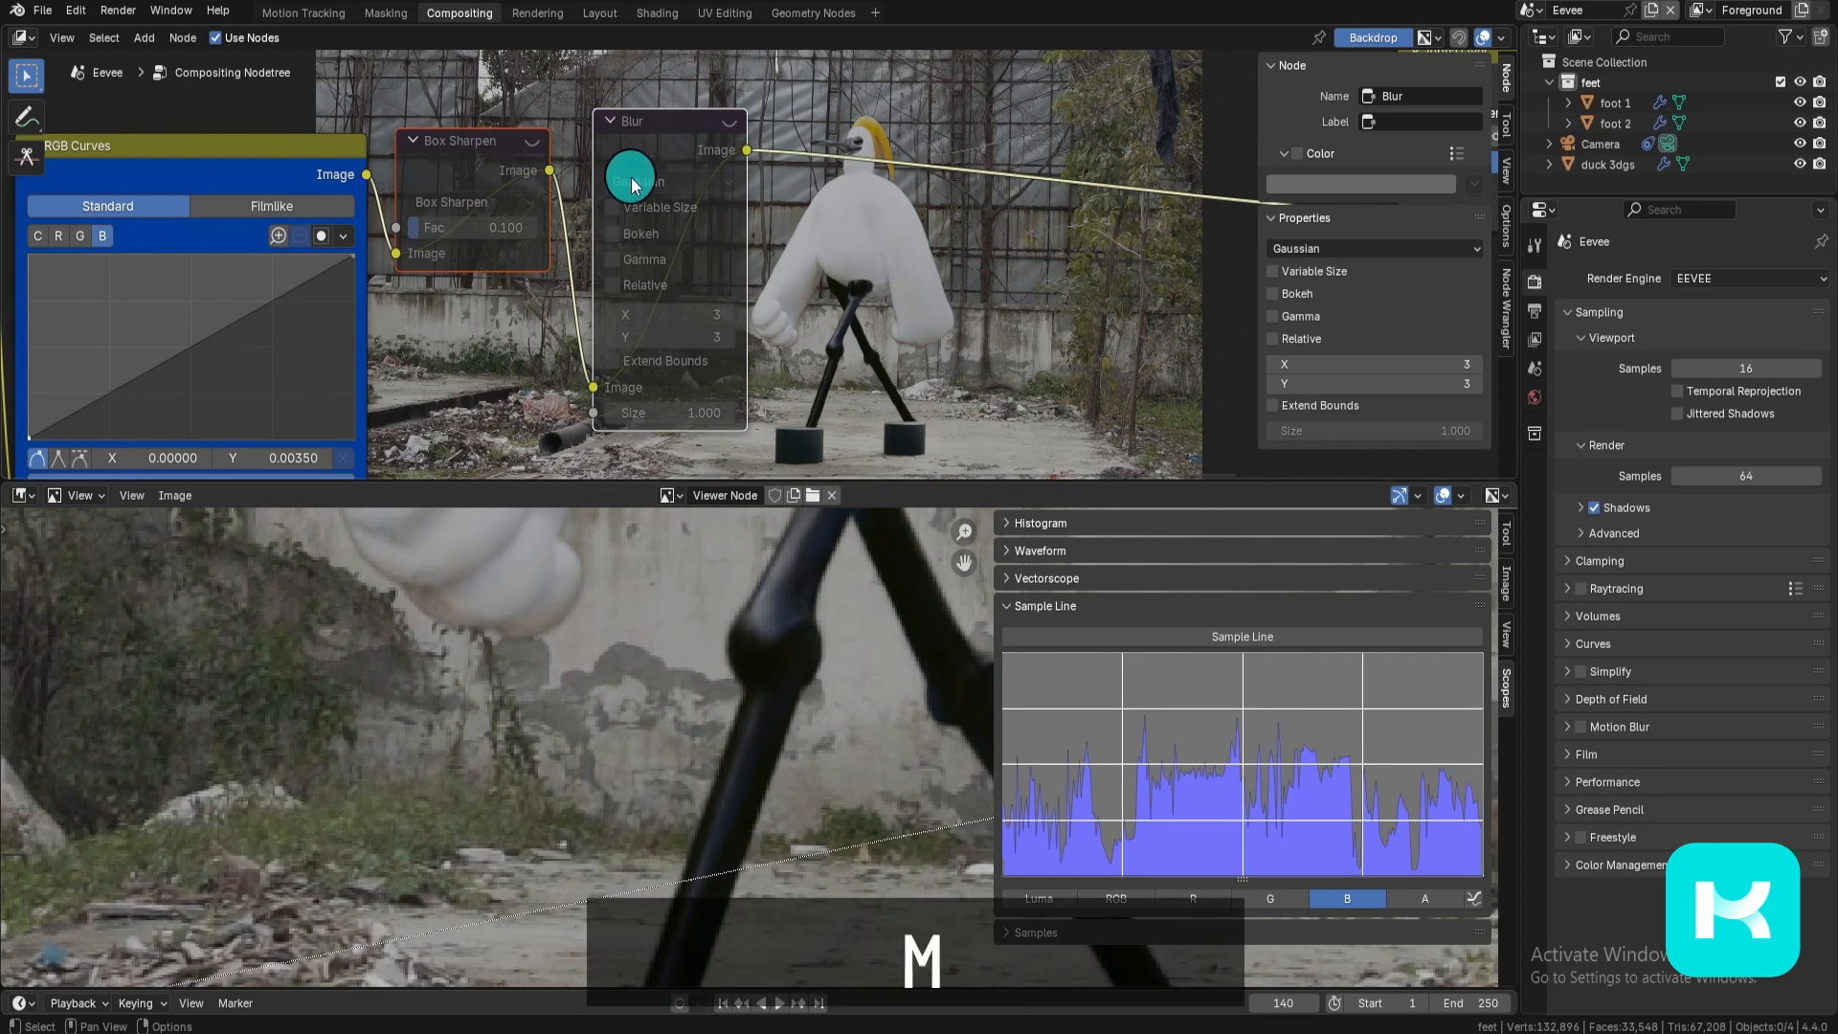
{"action": "key", "text": "m"}
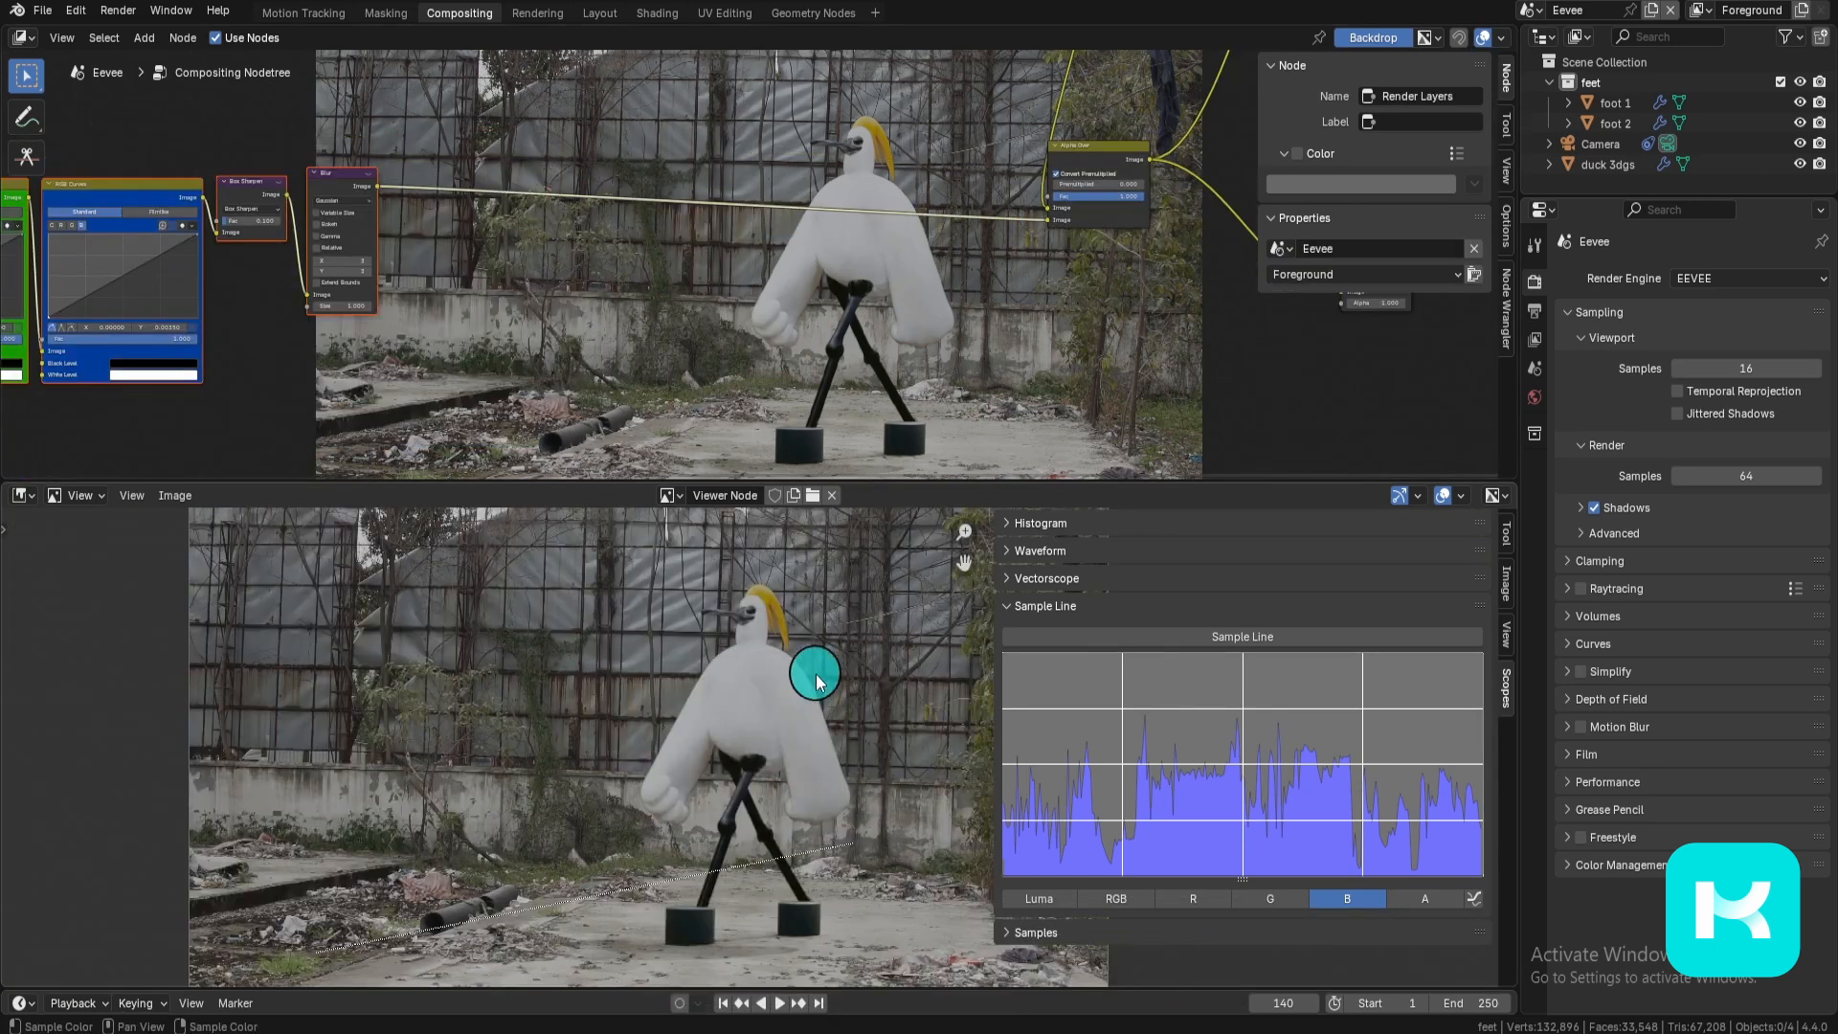
Step: Add a Texture node below the Blur's output link and rename its texture to grain
{"action": "scroll", "coordinate": [562, 230], "scroll_direction": "up", "scroll_amount": 4}
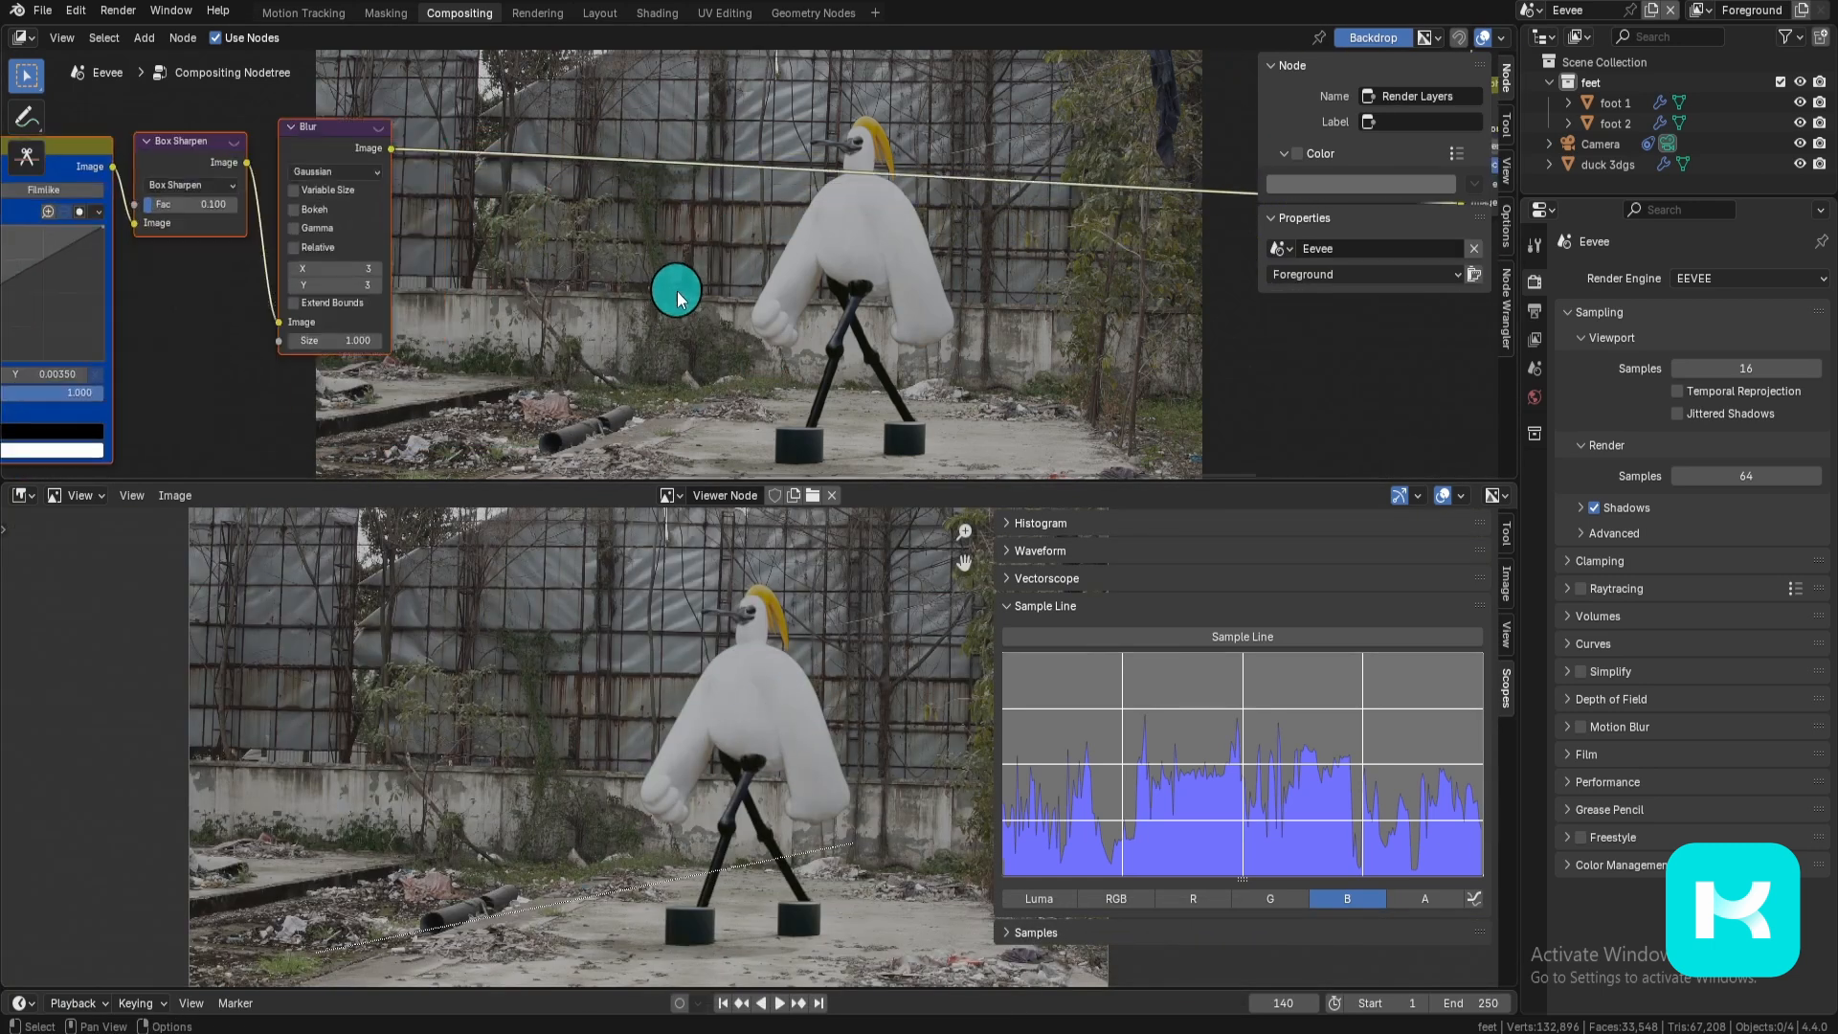
{"action": "key", "text": "shift+a"}
{"action": "type", "text": "texture"}
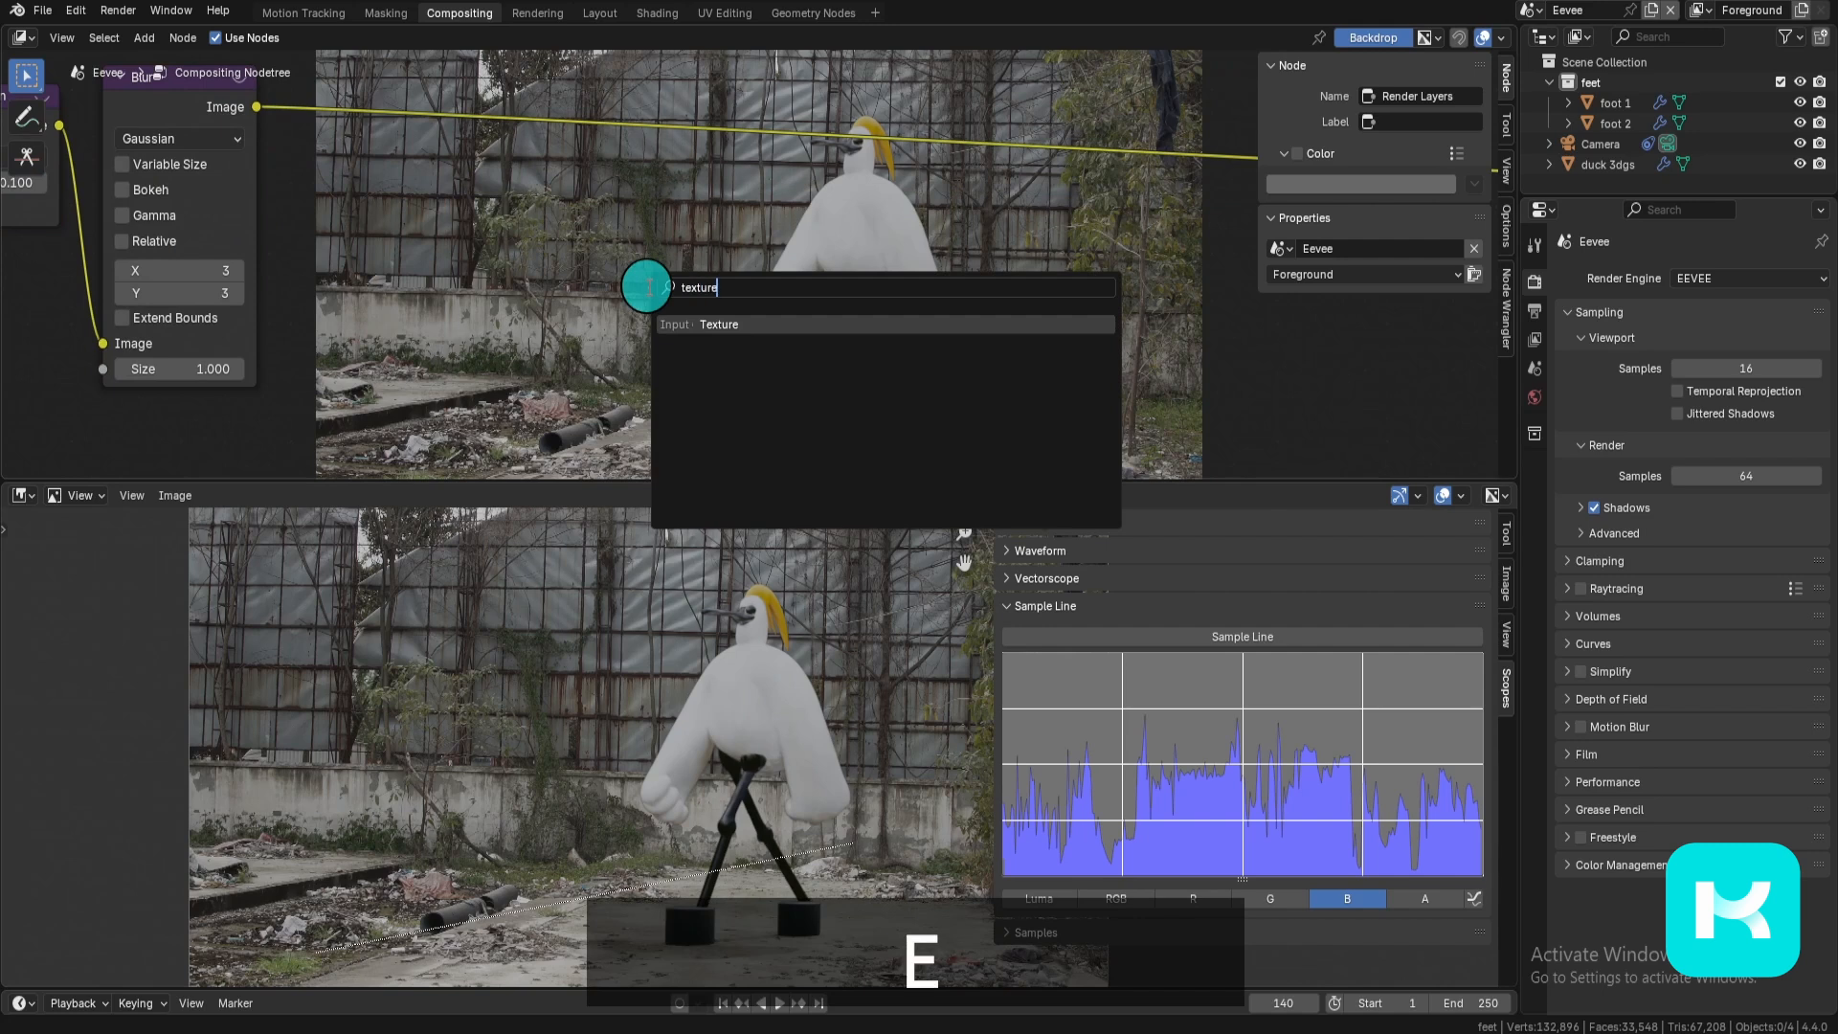
{"action": "key", "text": "Return"}
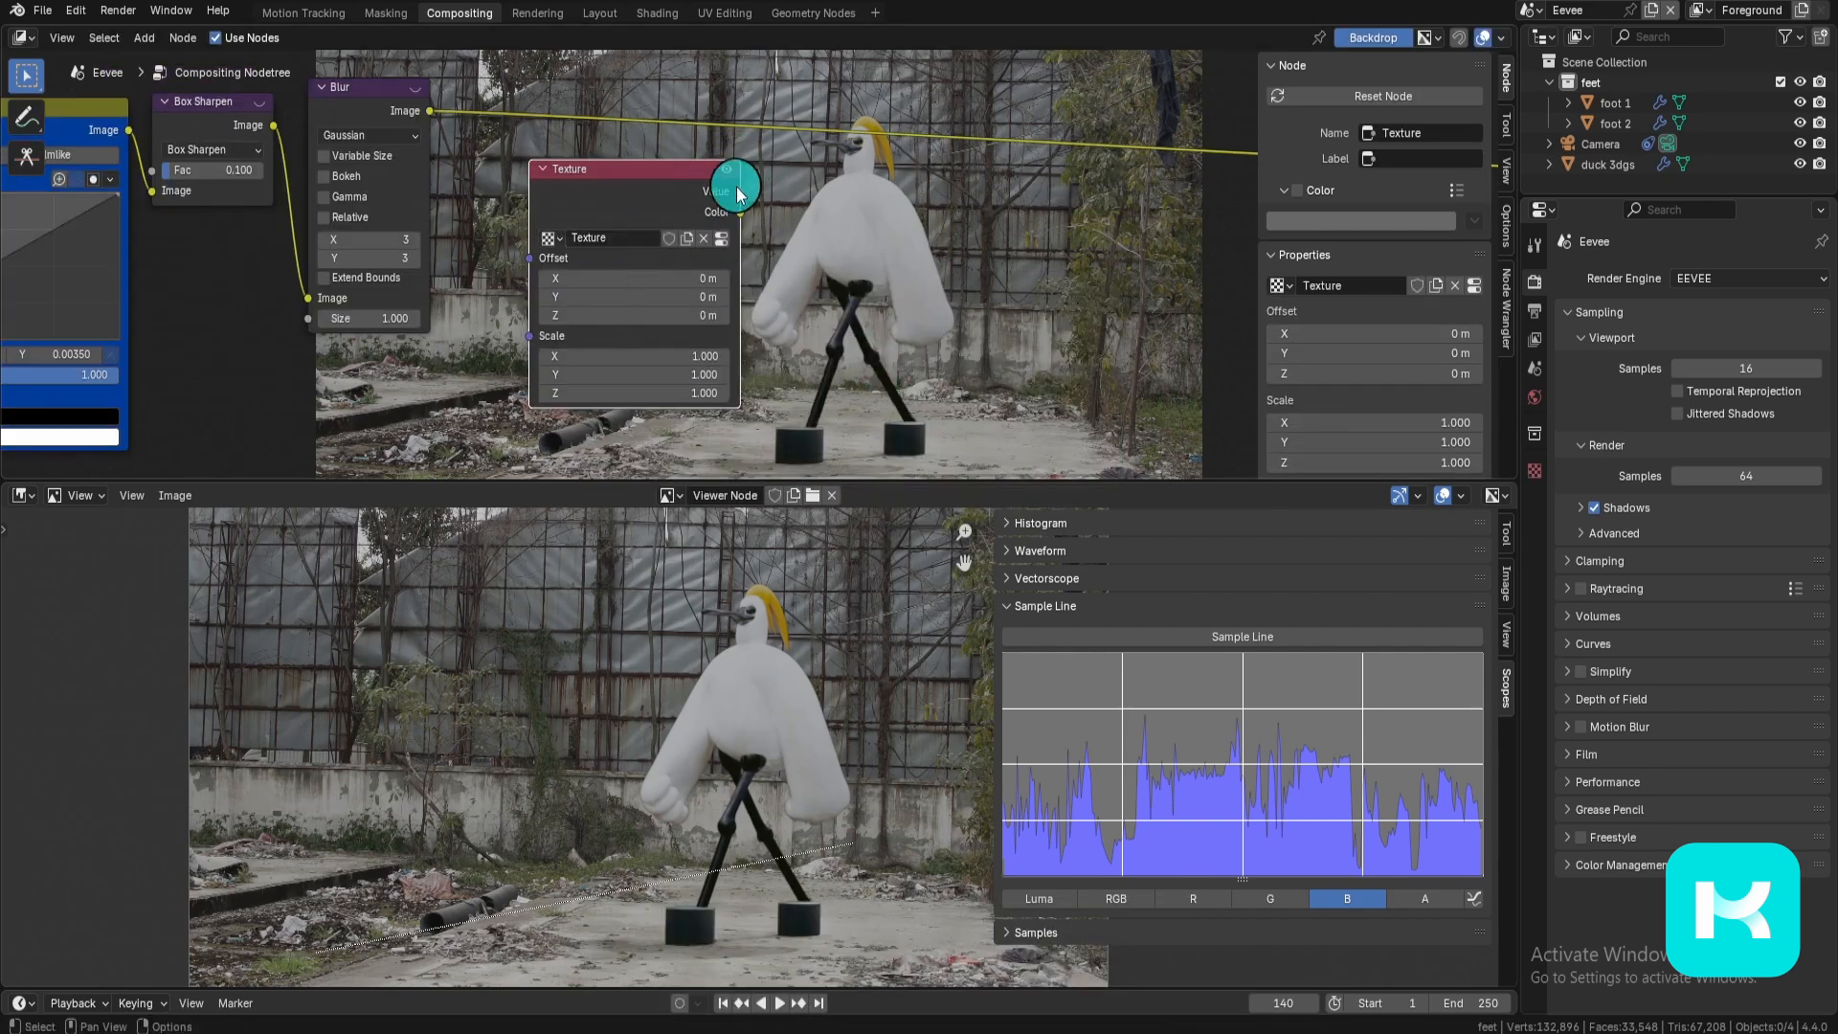
{"action": "left_click", "coordinate": [1536, 473]}
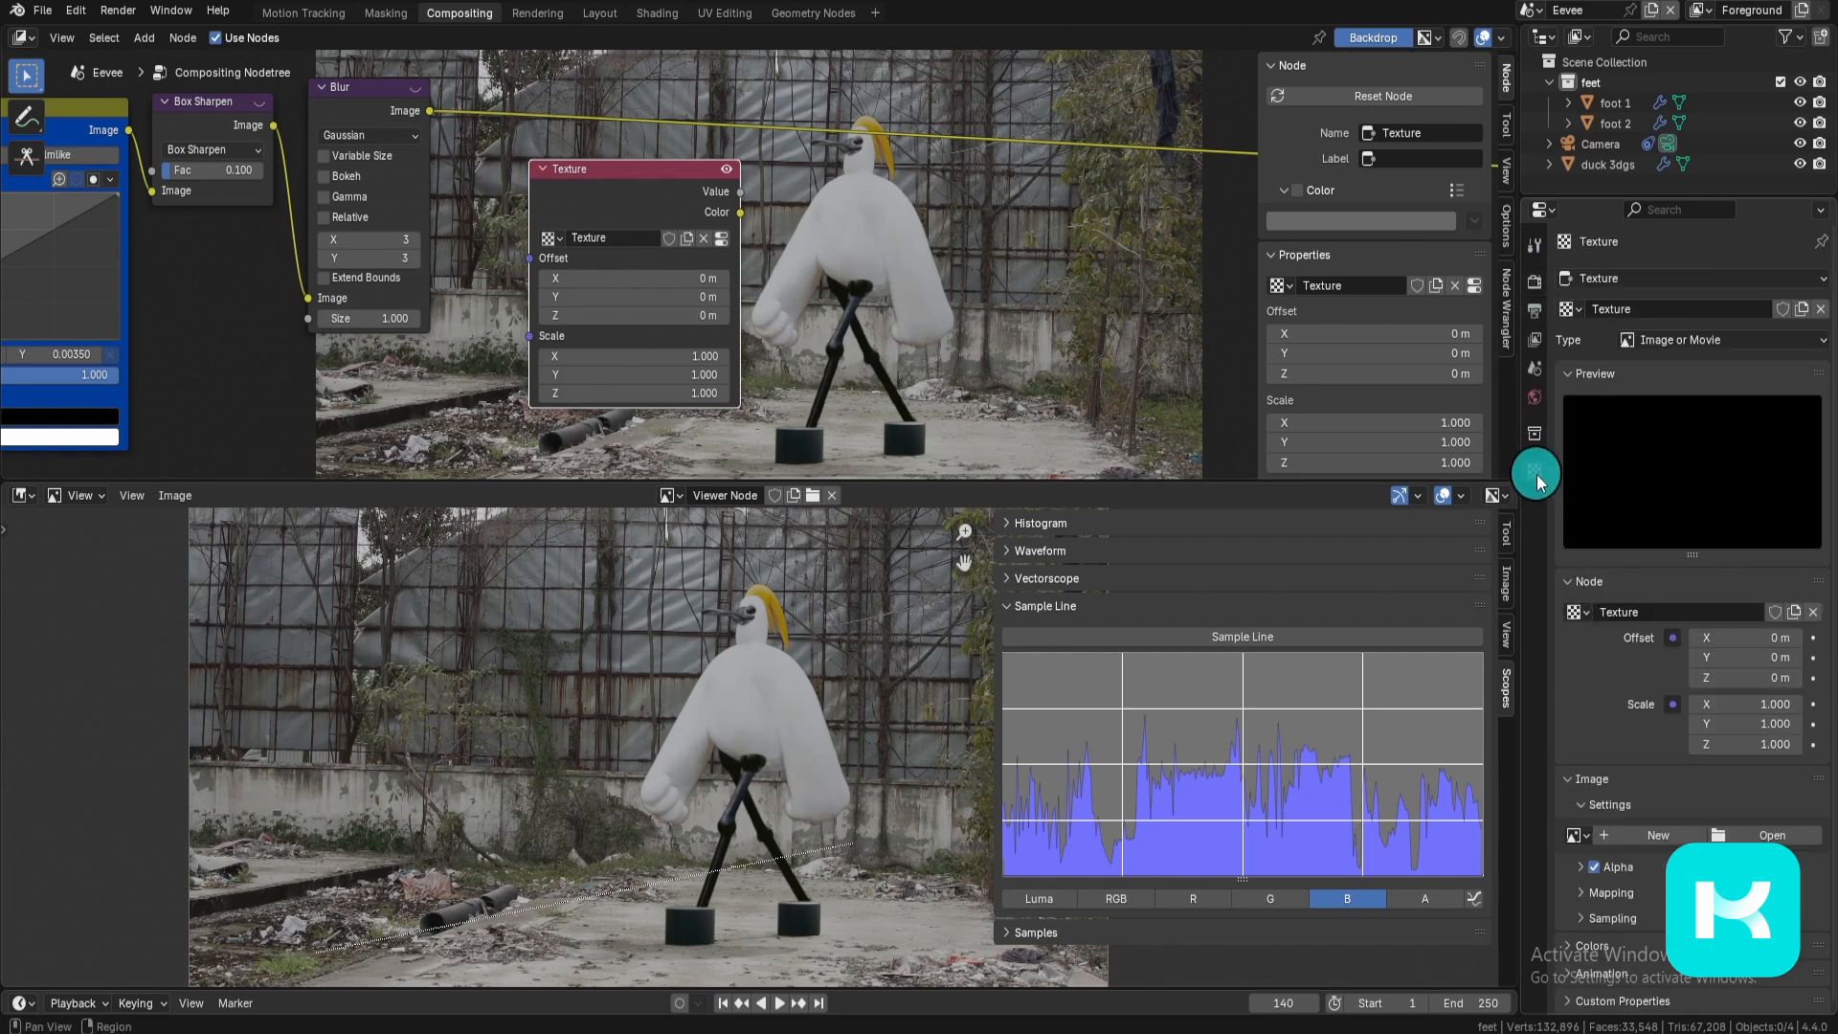
{"action": "left_click", "coordinate": [1633, 309]}
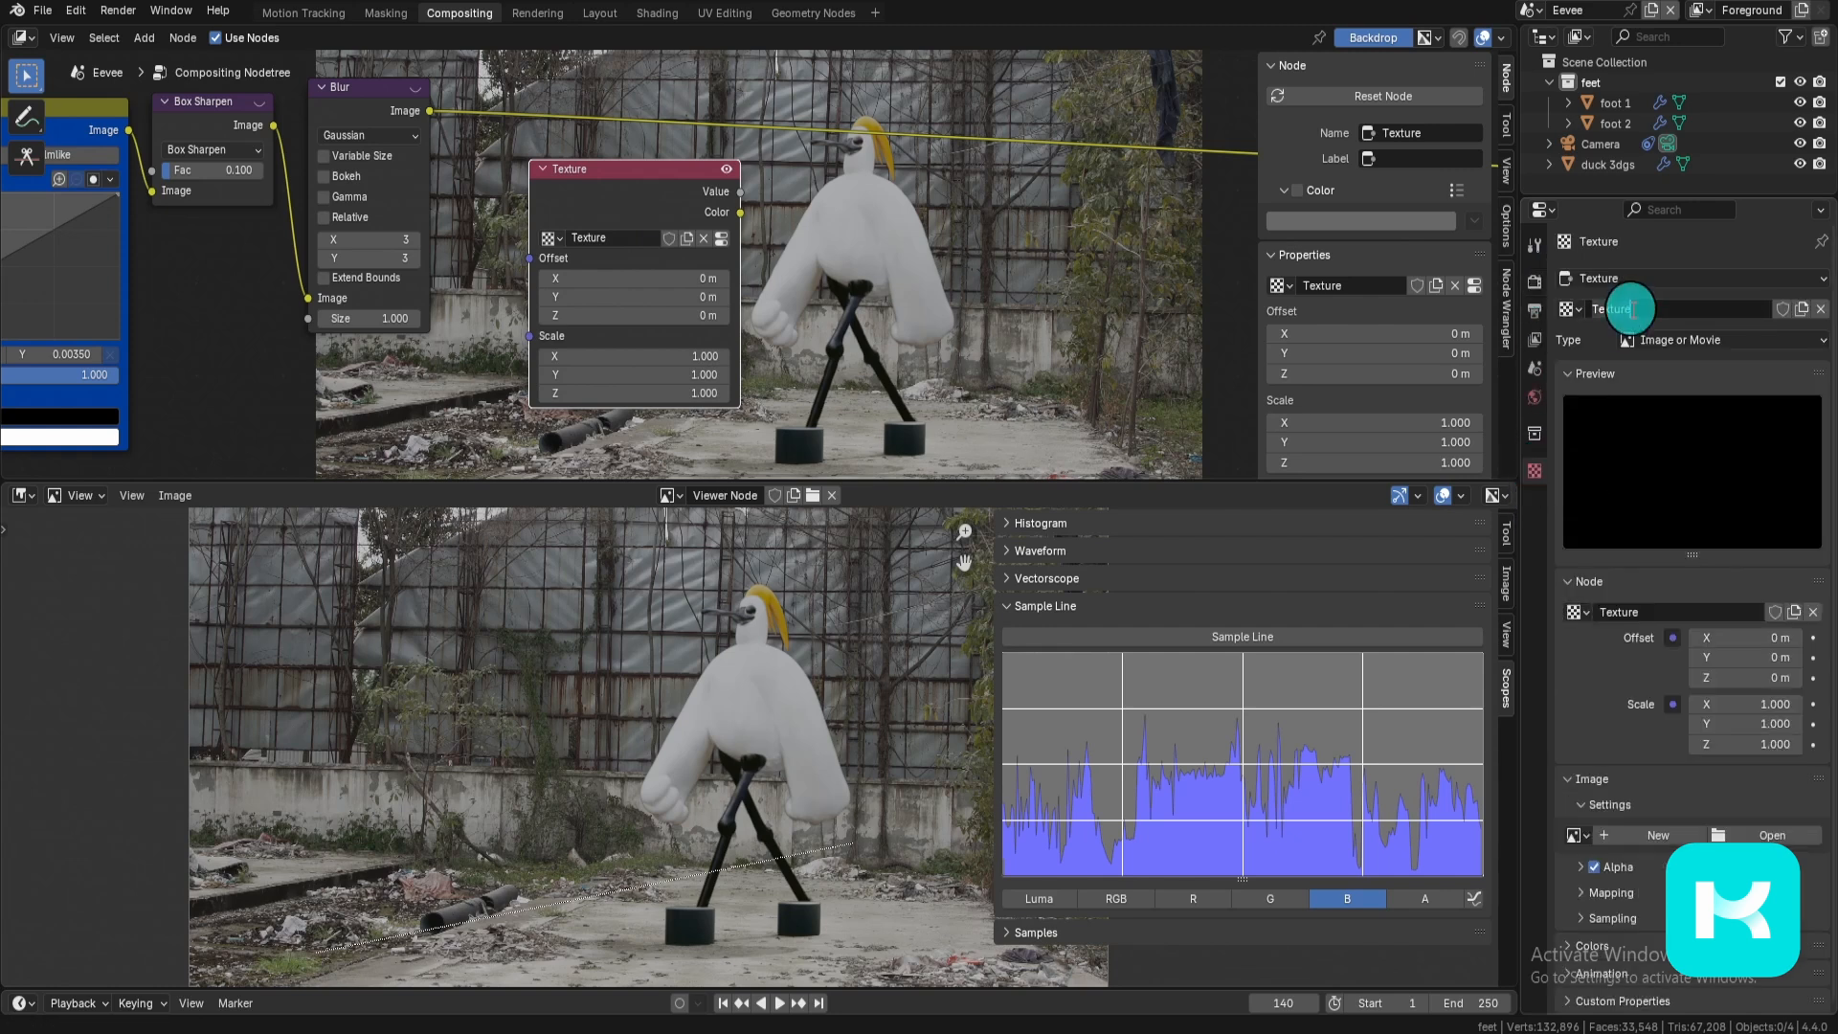
{"action": "type", "text": "grain"}
{"action": "key", "text": "Return"}
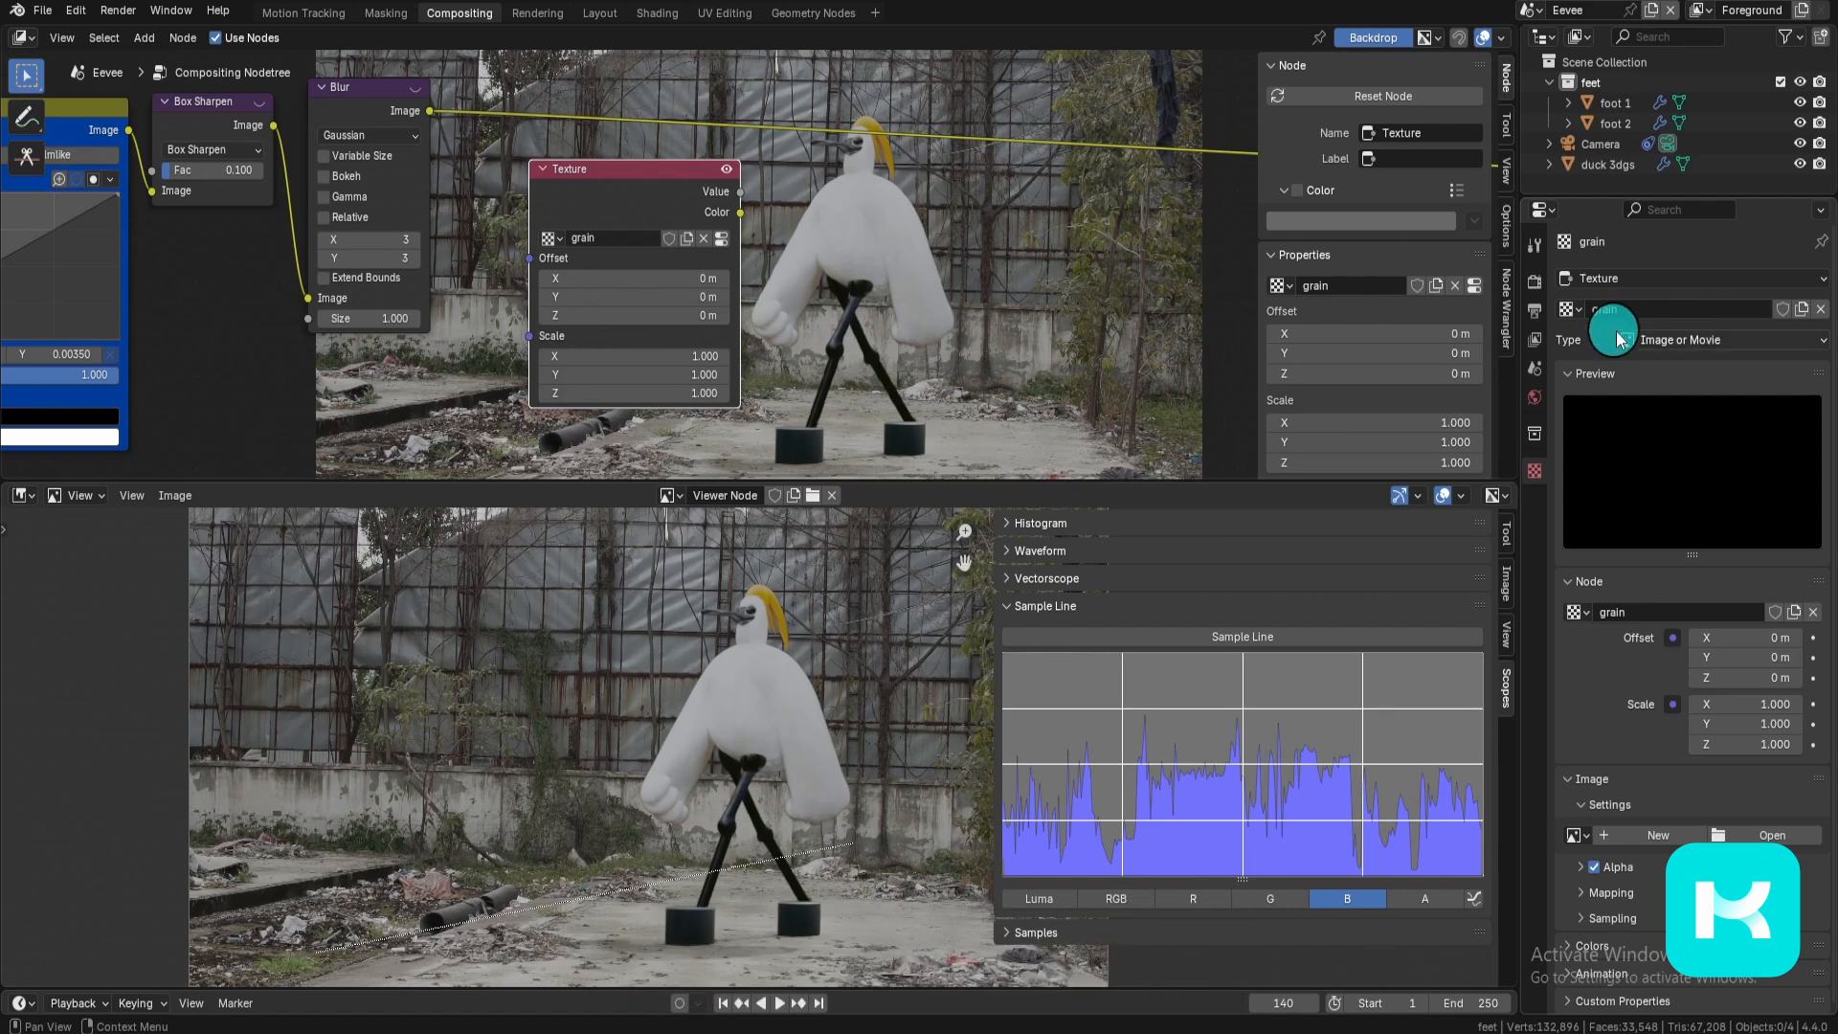
Step: Set the grain texture's type to Distorted Noise and preview the Texture node in the viewer
{"action": "left_click", "coordinate": [1783, 351]}
{"action": "left_click", "coordinate": [1772, 422]}
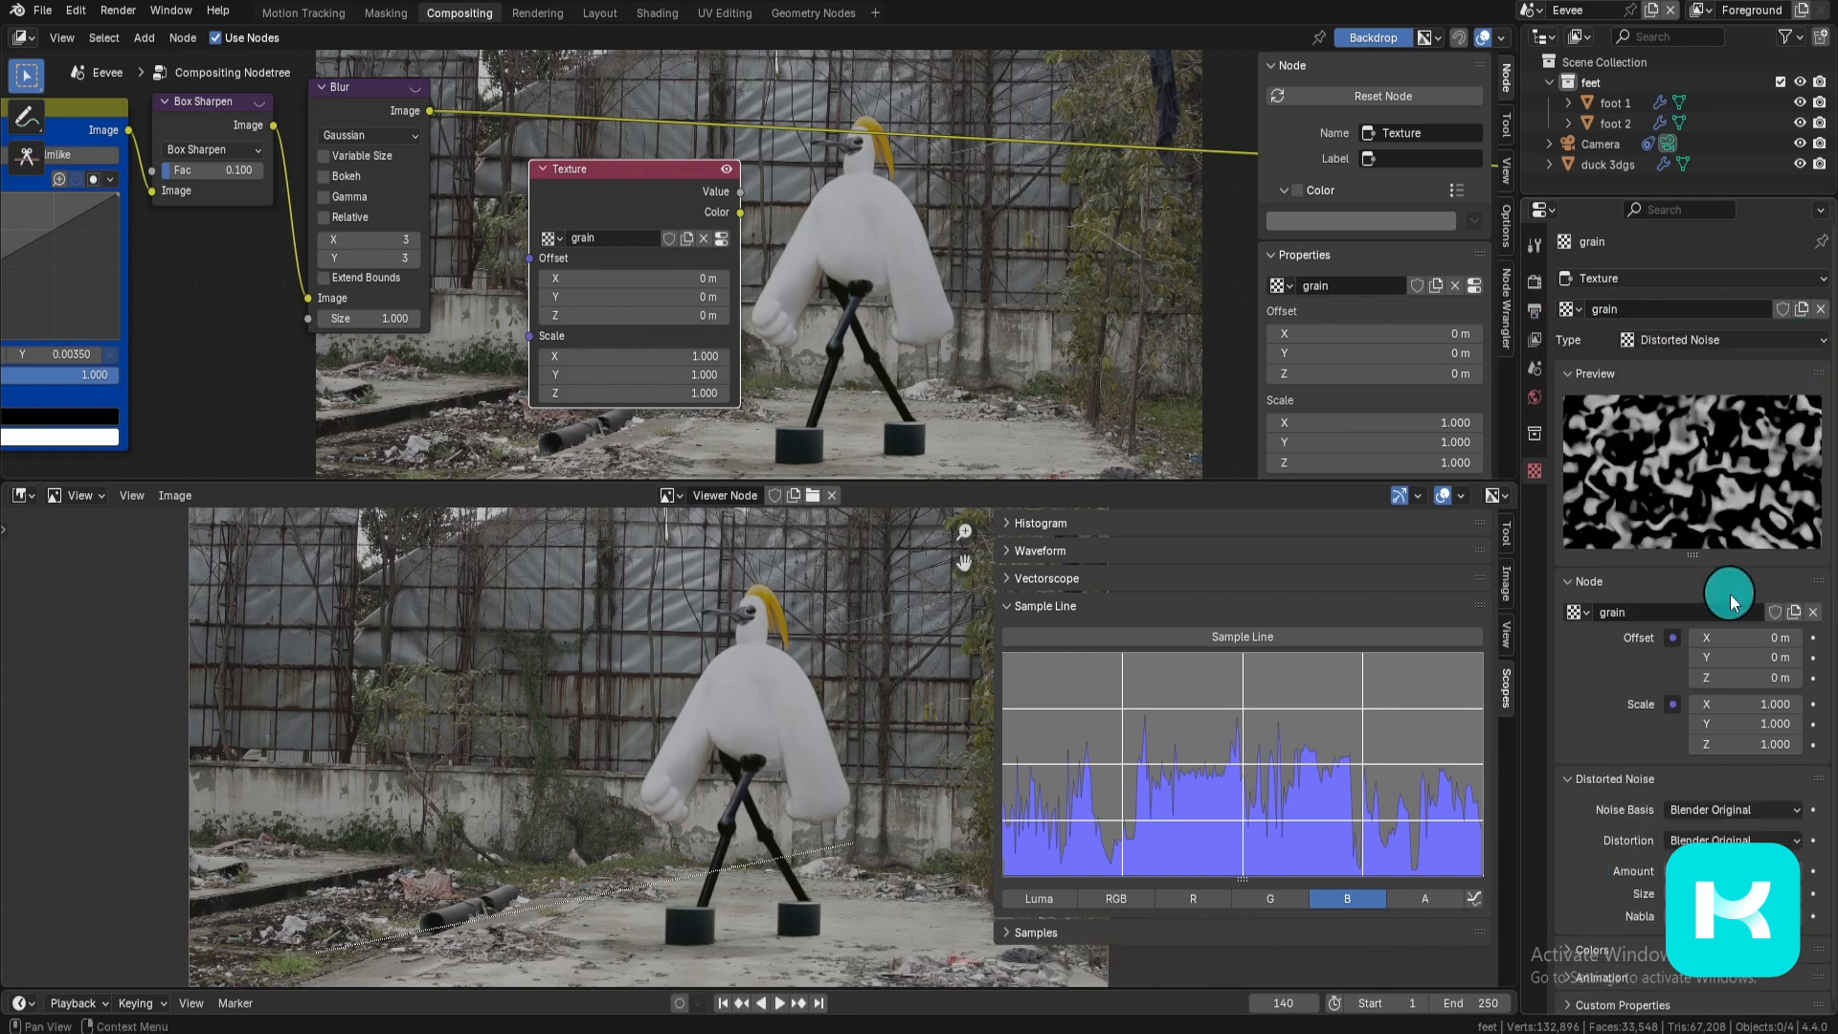
{"action": "left_click", "coordinate": [667, 209], "text": "ctrl+shift"}
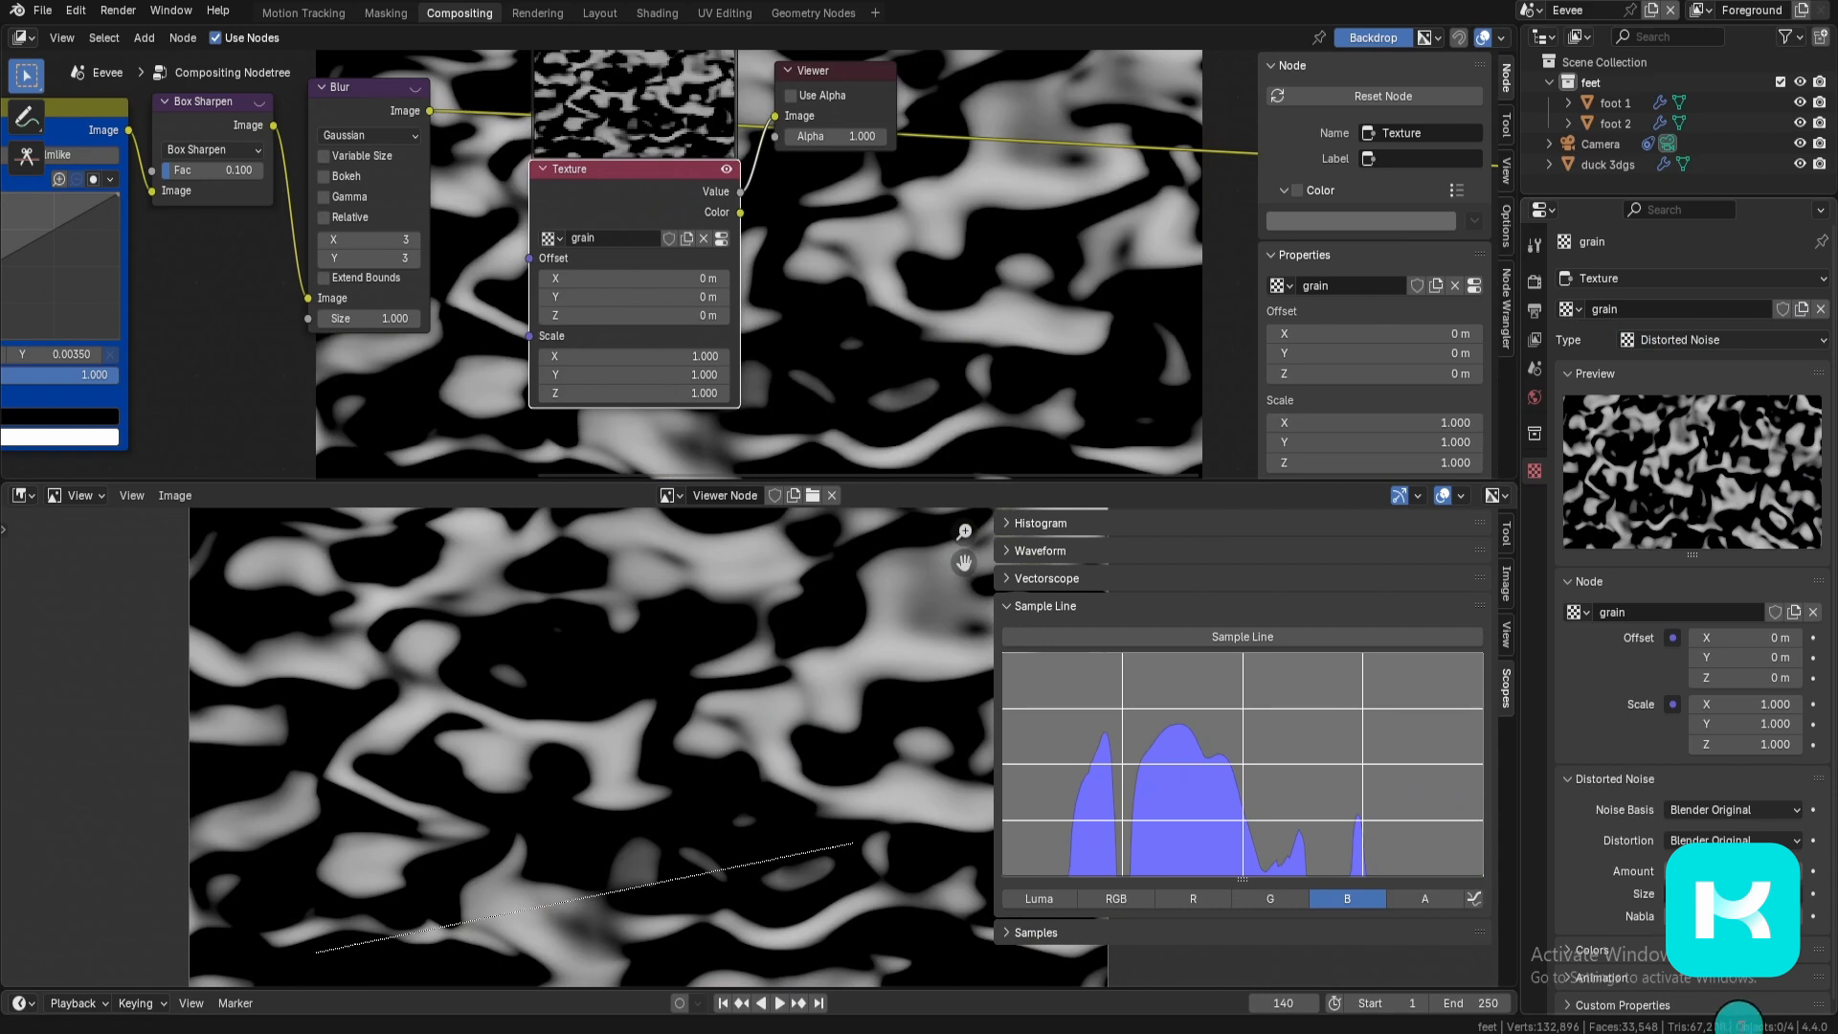
Step: Set the distorted noise size to 0 and its noise basis to Original Perlin
{"action": "type", "text": "0"}
{"action": "key", "text": "Return"}
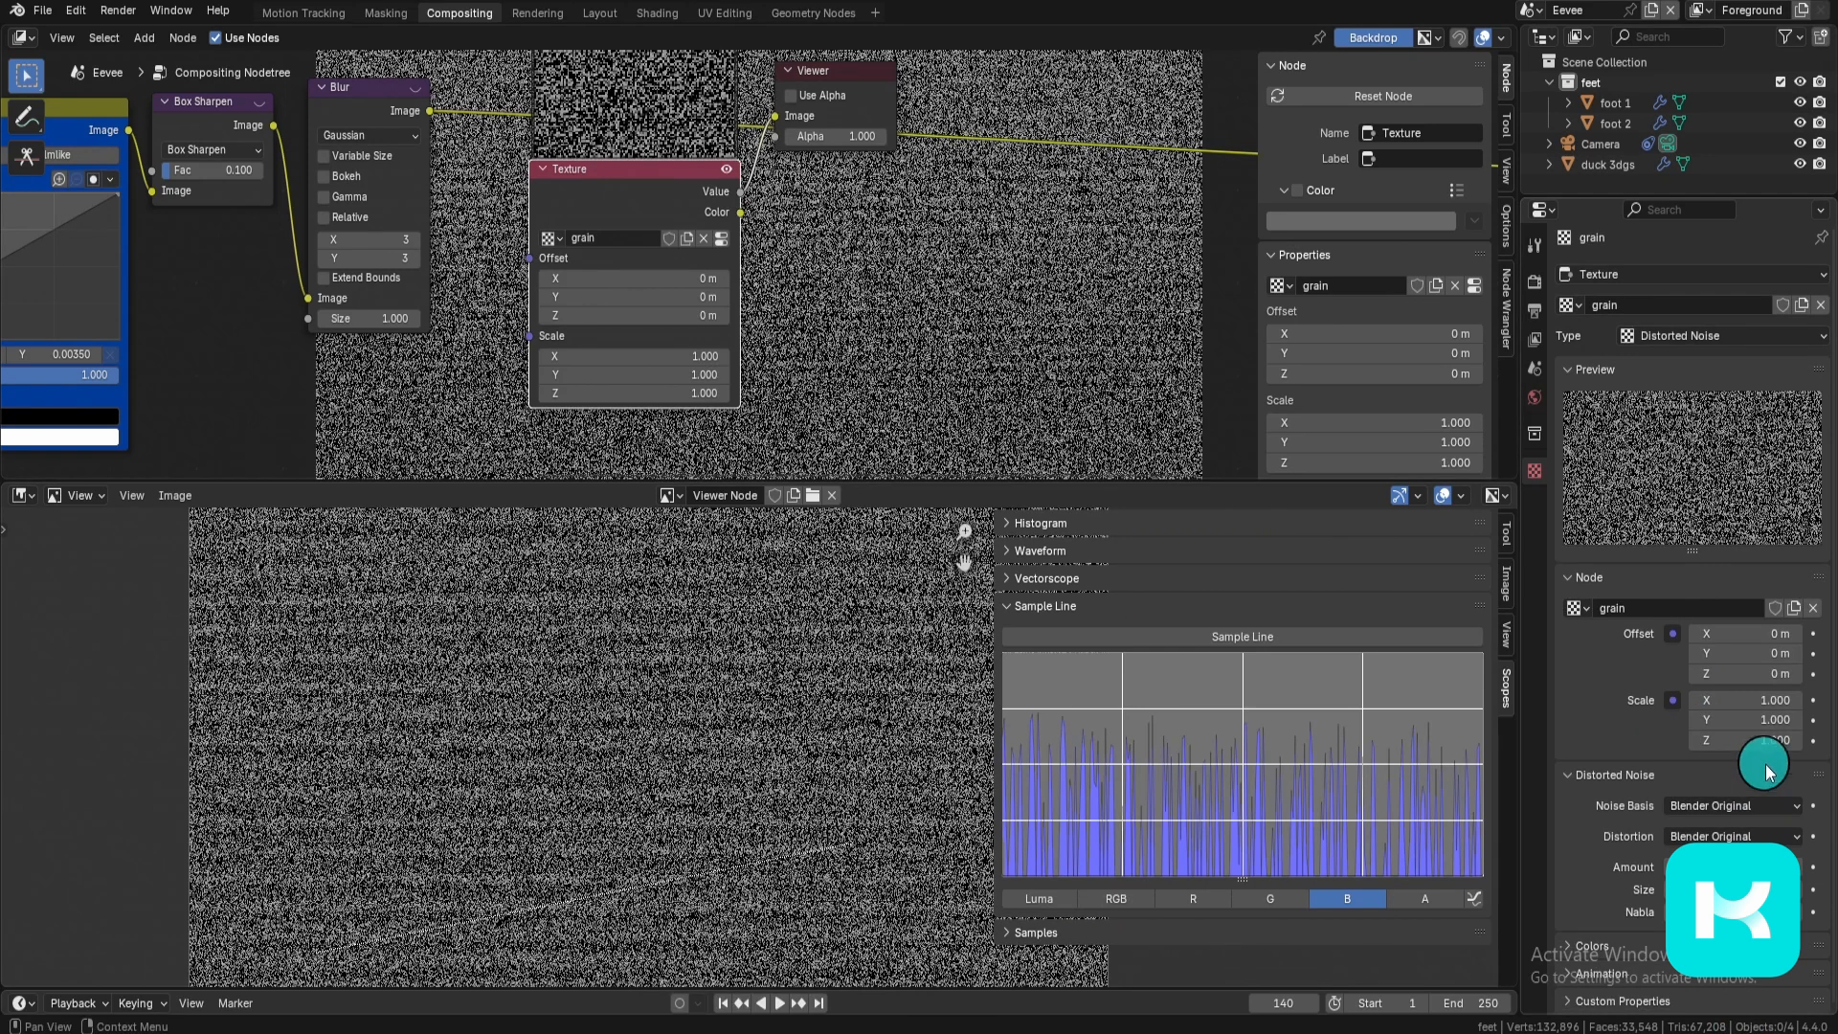
{"action": "left_click", "coordinate": [1735, 805]}
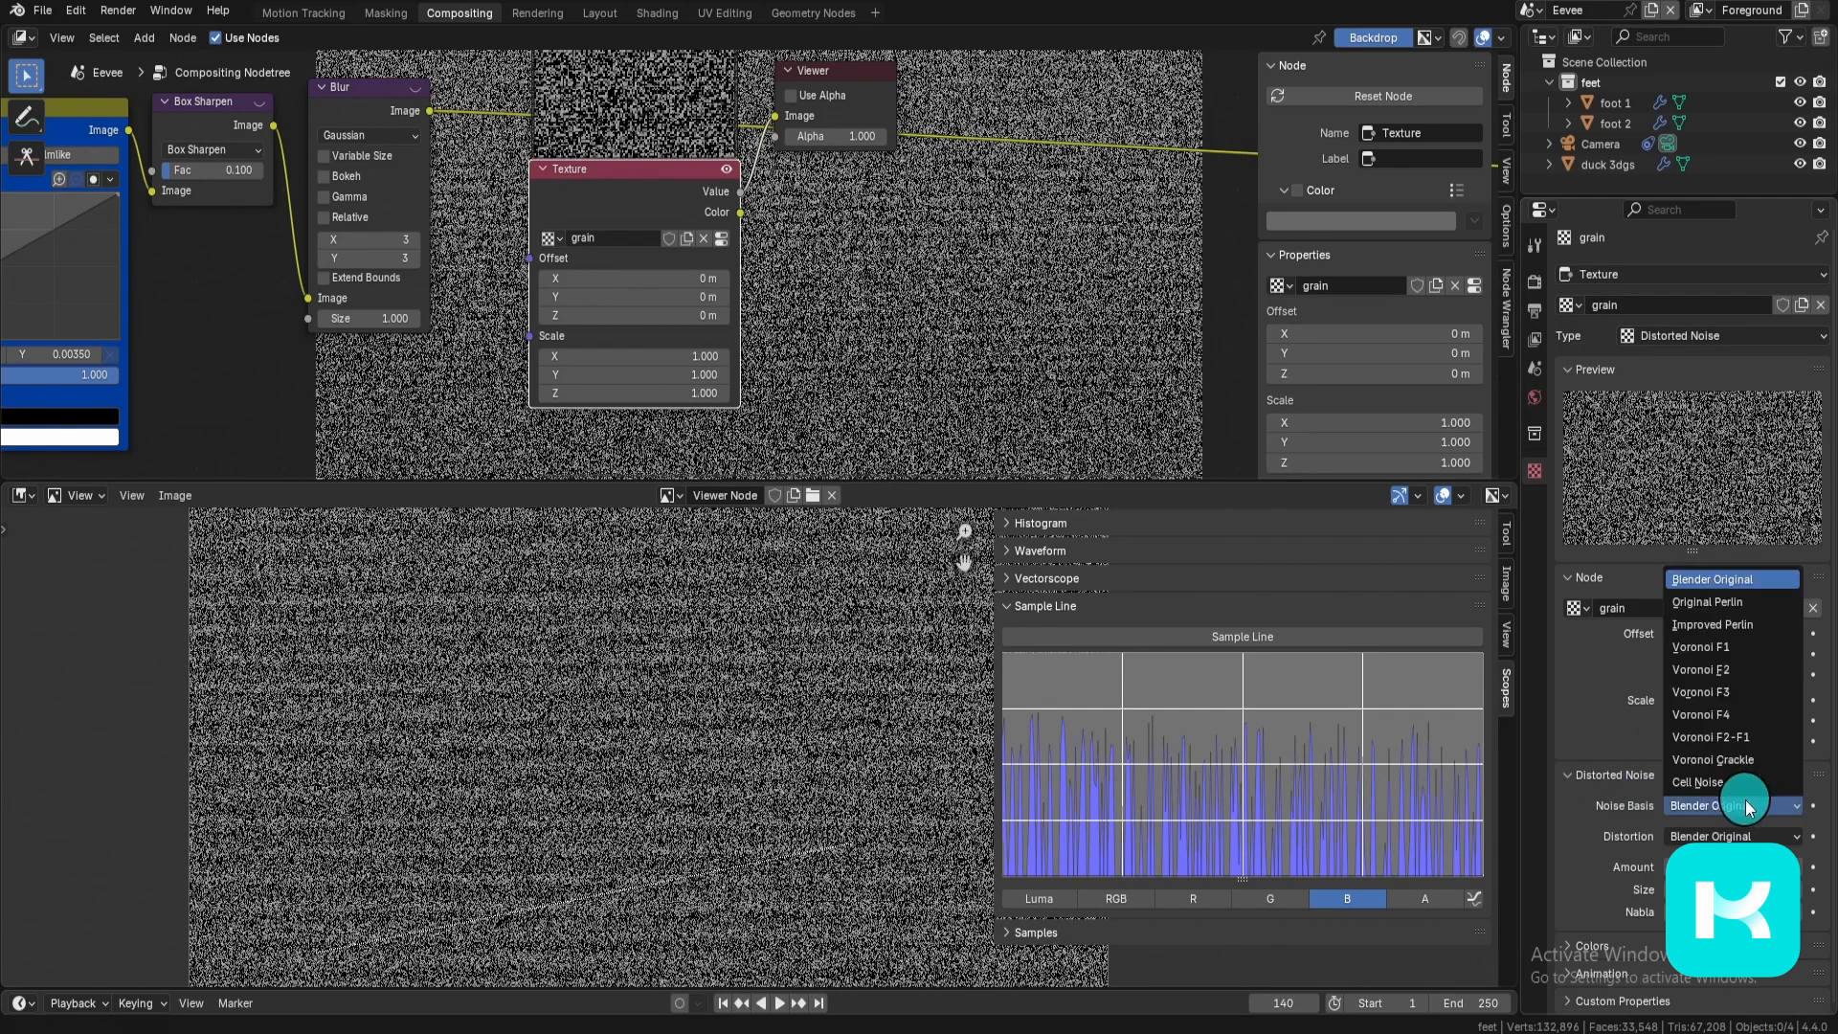
{"action": "left_click", "coordinate": [1707, 601]}
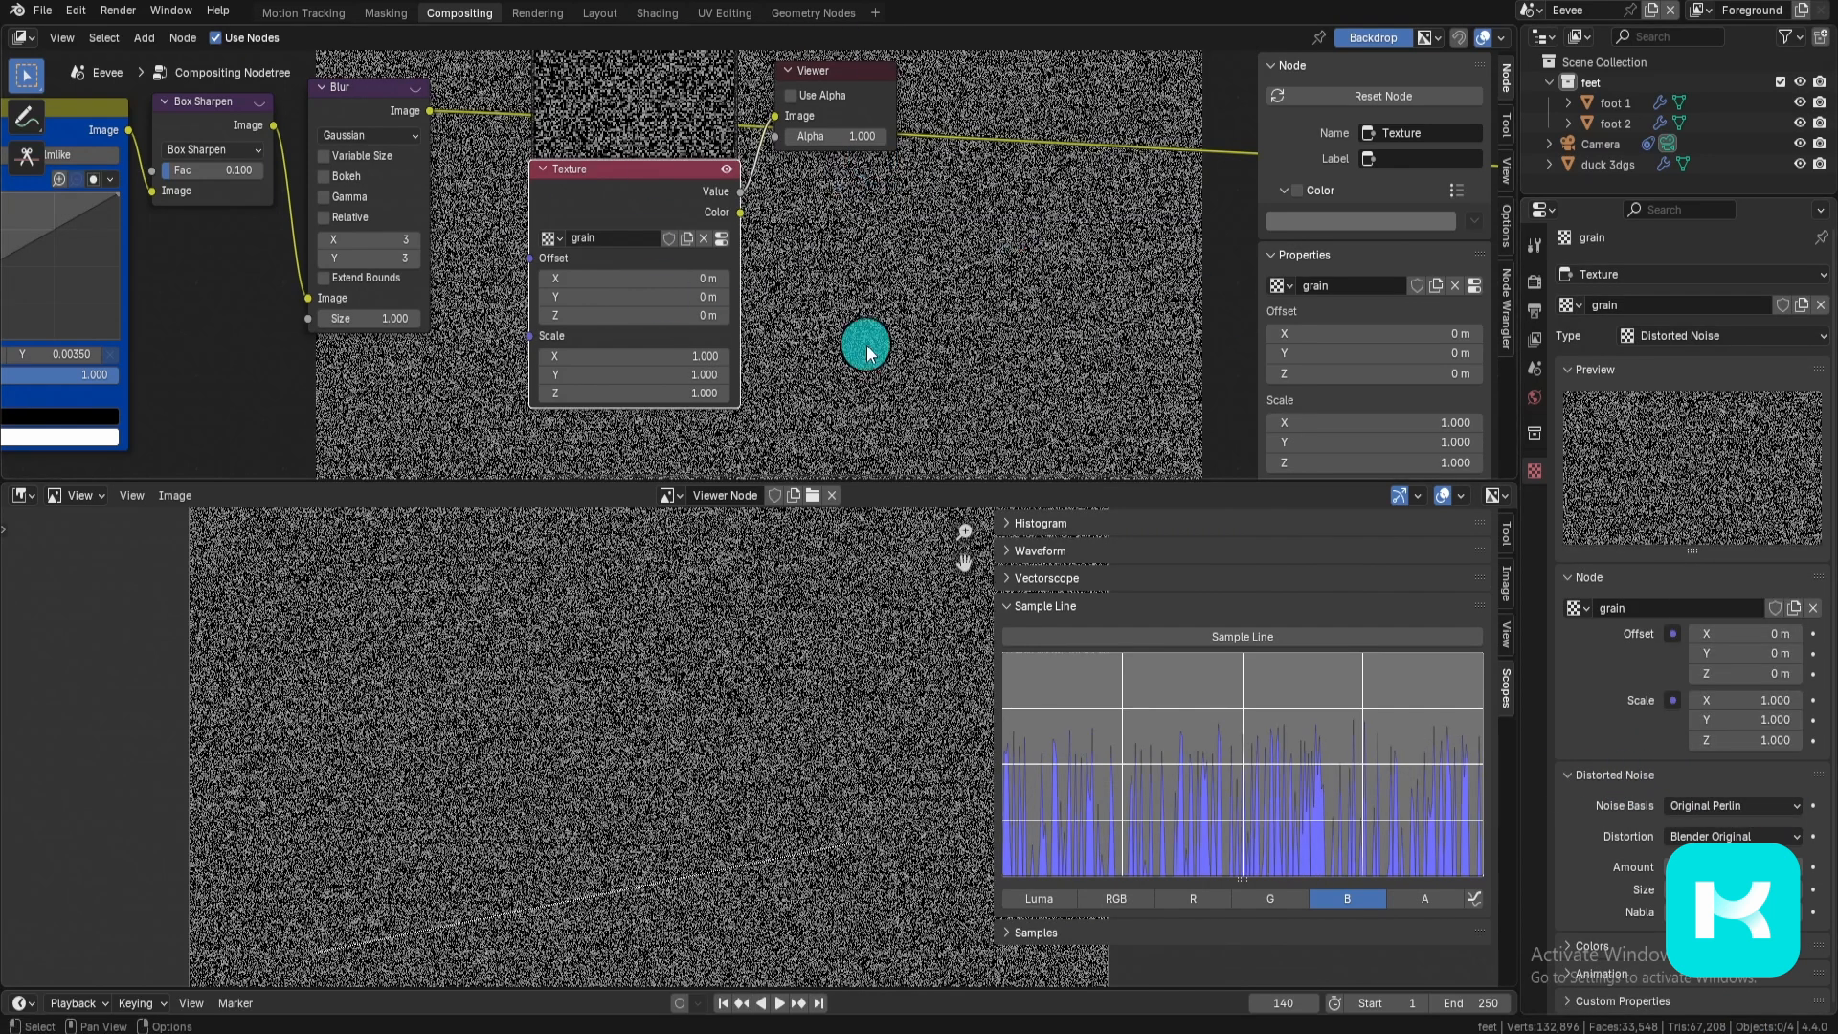
Step: Match the Texture node's X scale to the render aspect ratio by entering 1920/1080
{"action": "left_click", "coordinate": [621, 352]}
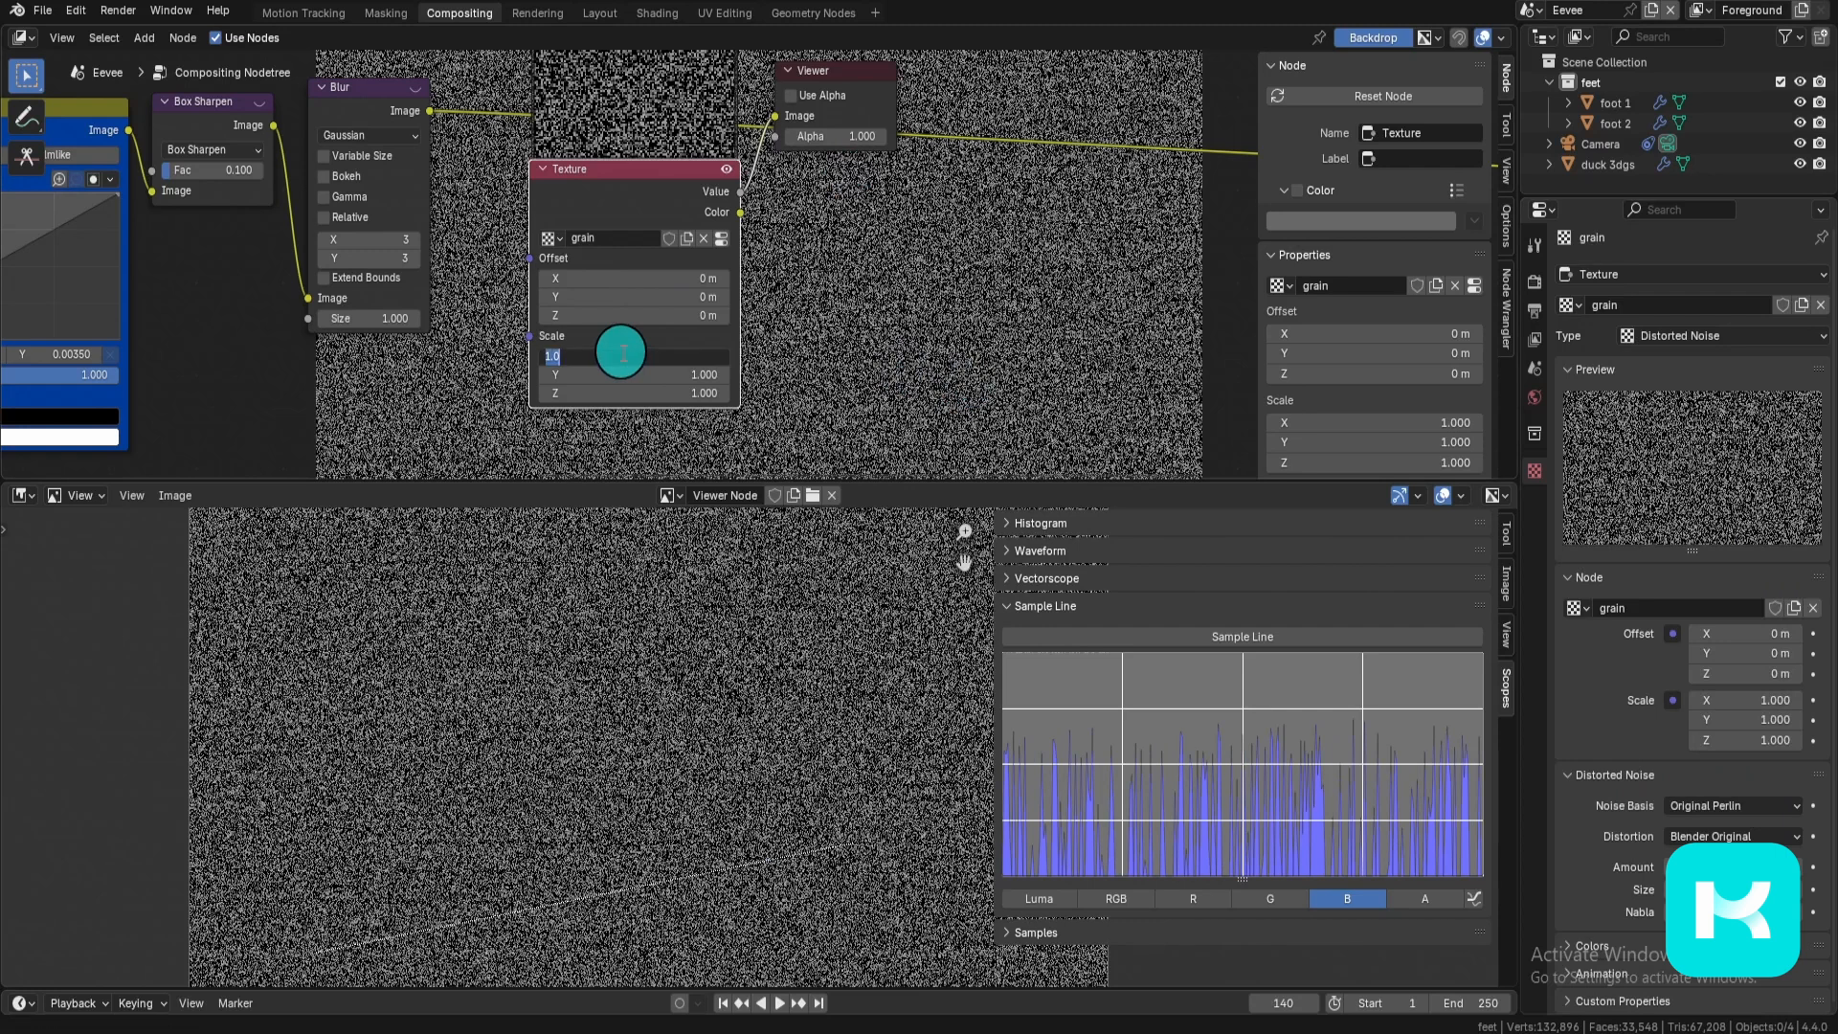
{"action": "left_click", "coordinate": [1535, 311]}
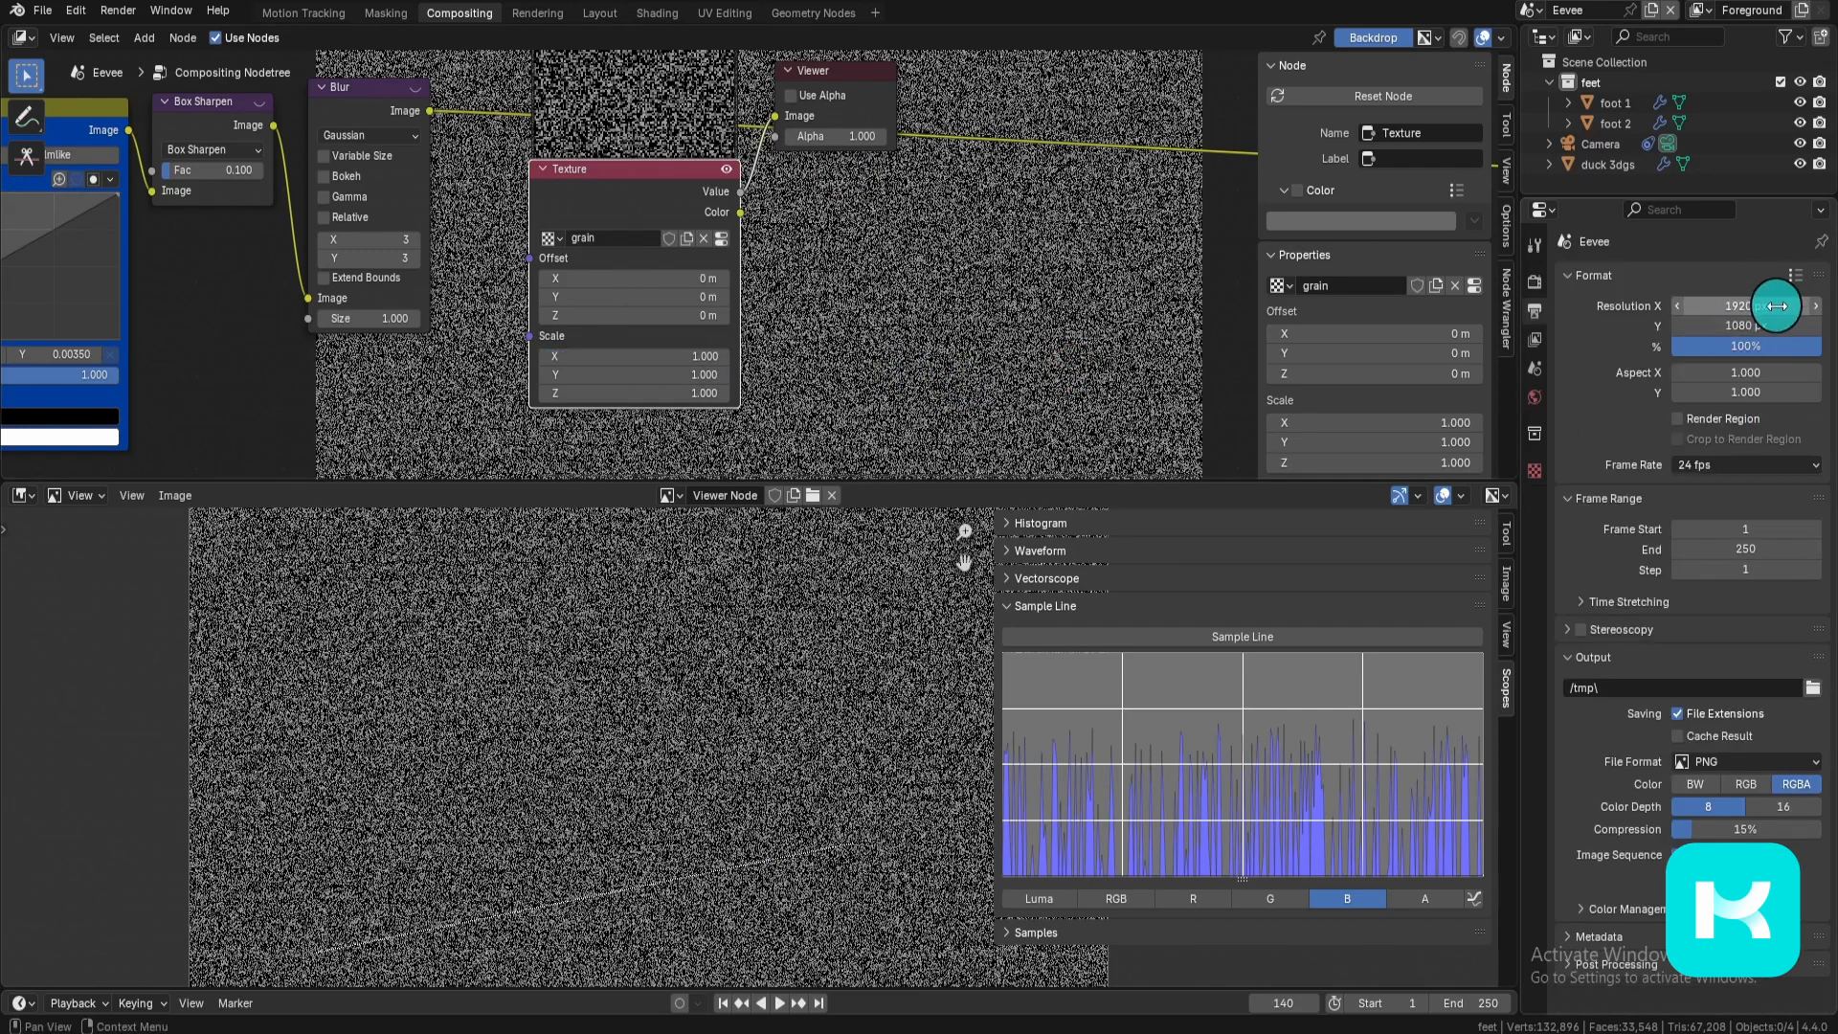
{"action": "left_click", "coordinate": [604, 357]}
{"action": "type", "text": "1920"}
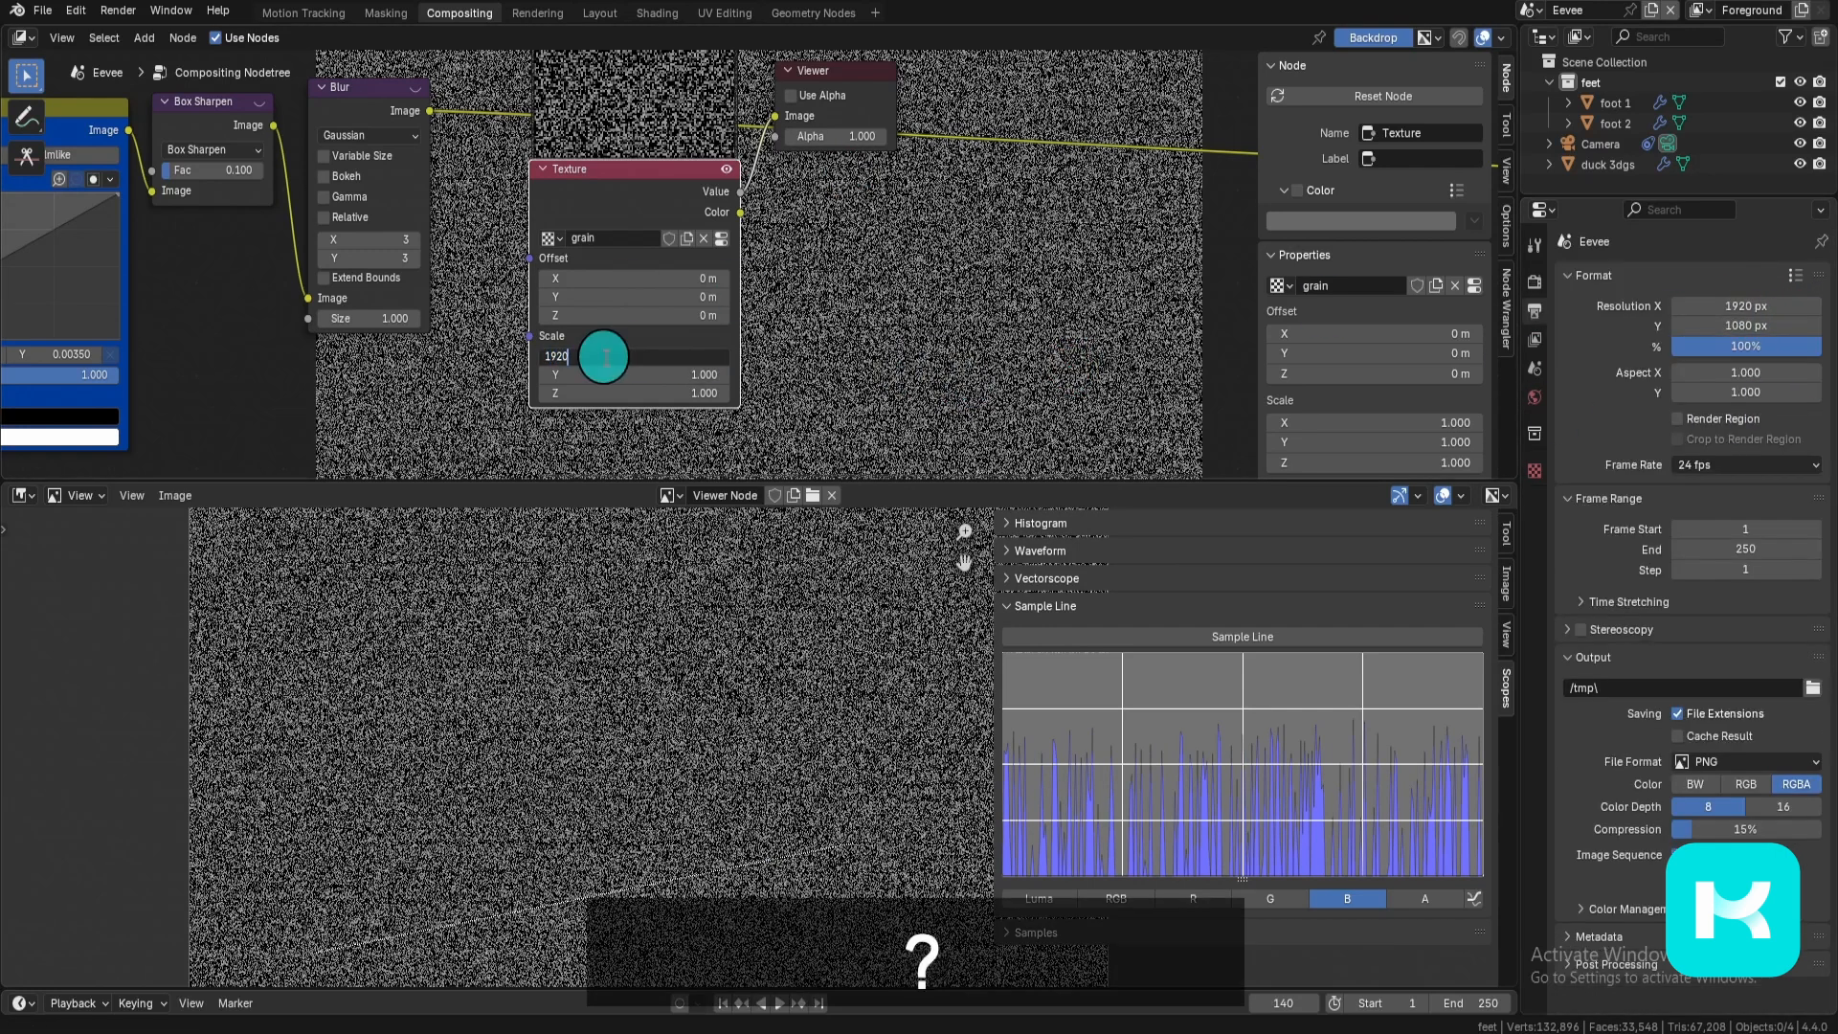
{"action": "type", "text": "1080"}
{"action": "key", "text": "Return"}
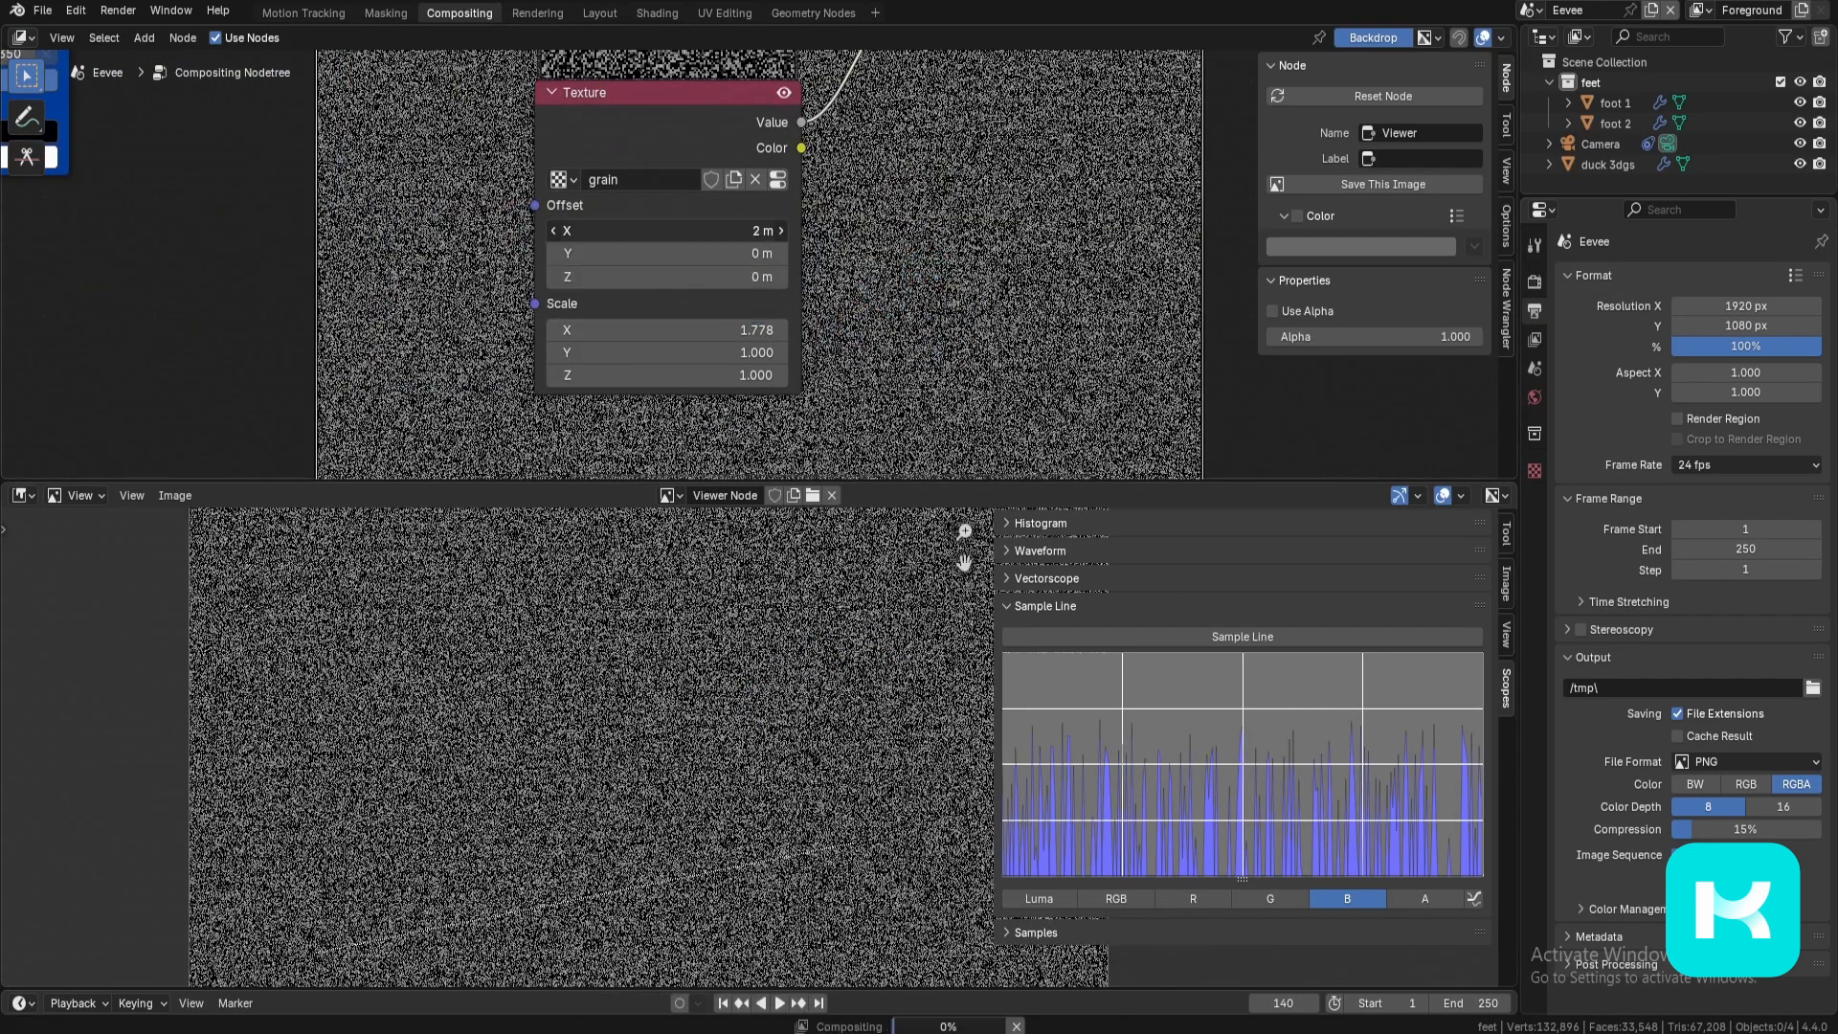
Step: Animate the Texture node's X offset with the driver #frame*7
{"action": "left_click", "coordinate": [636, 234]}
{"action": "type", "text": "#fra"}
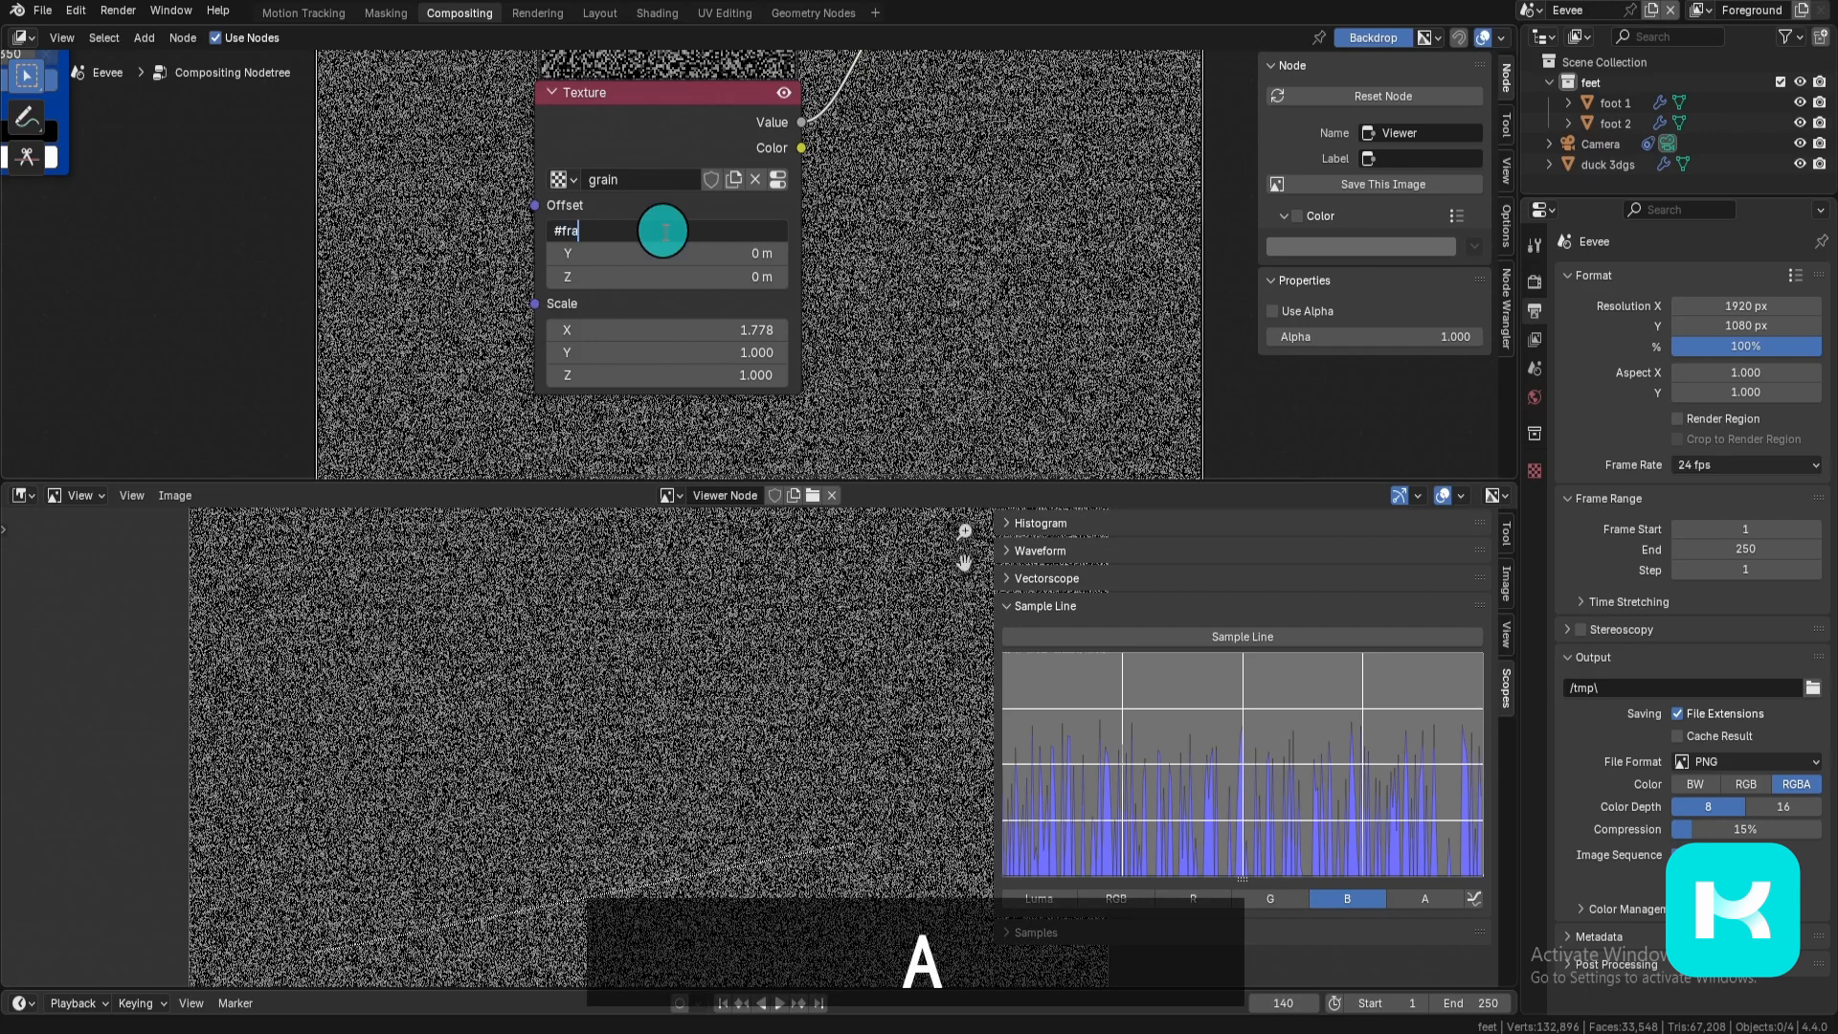
{"action": "type", "text": "me*"}
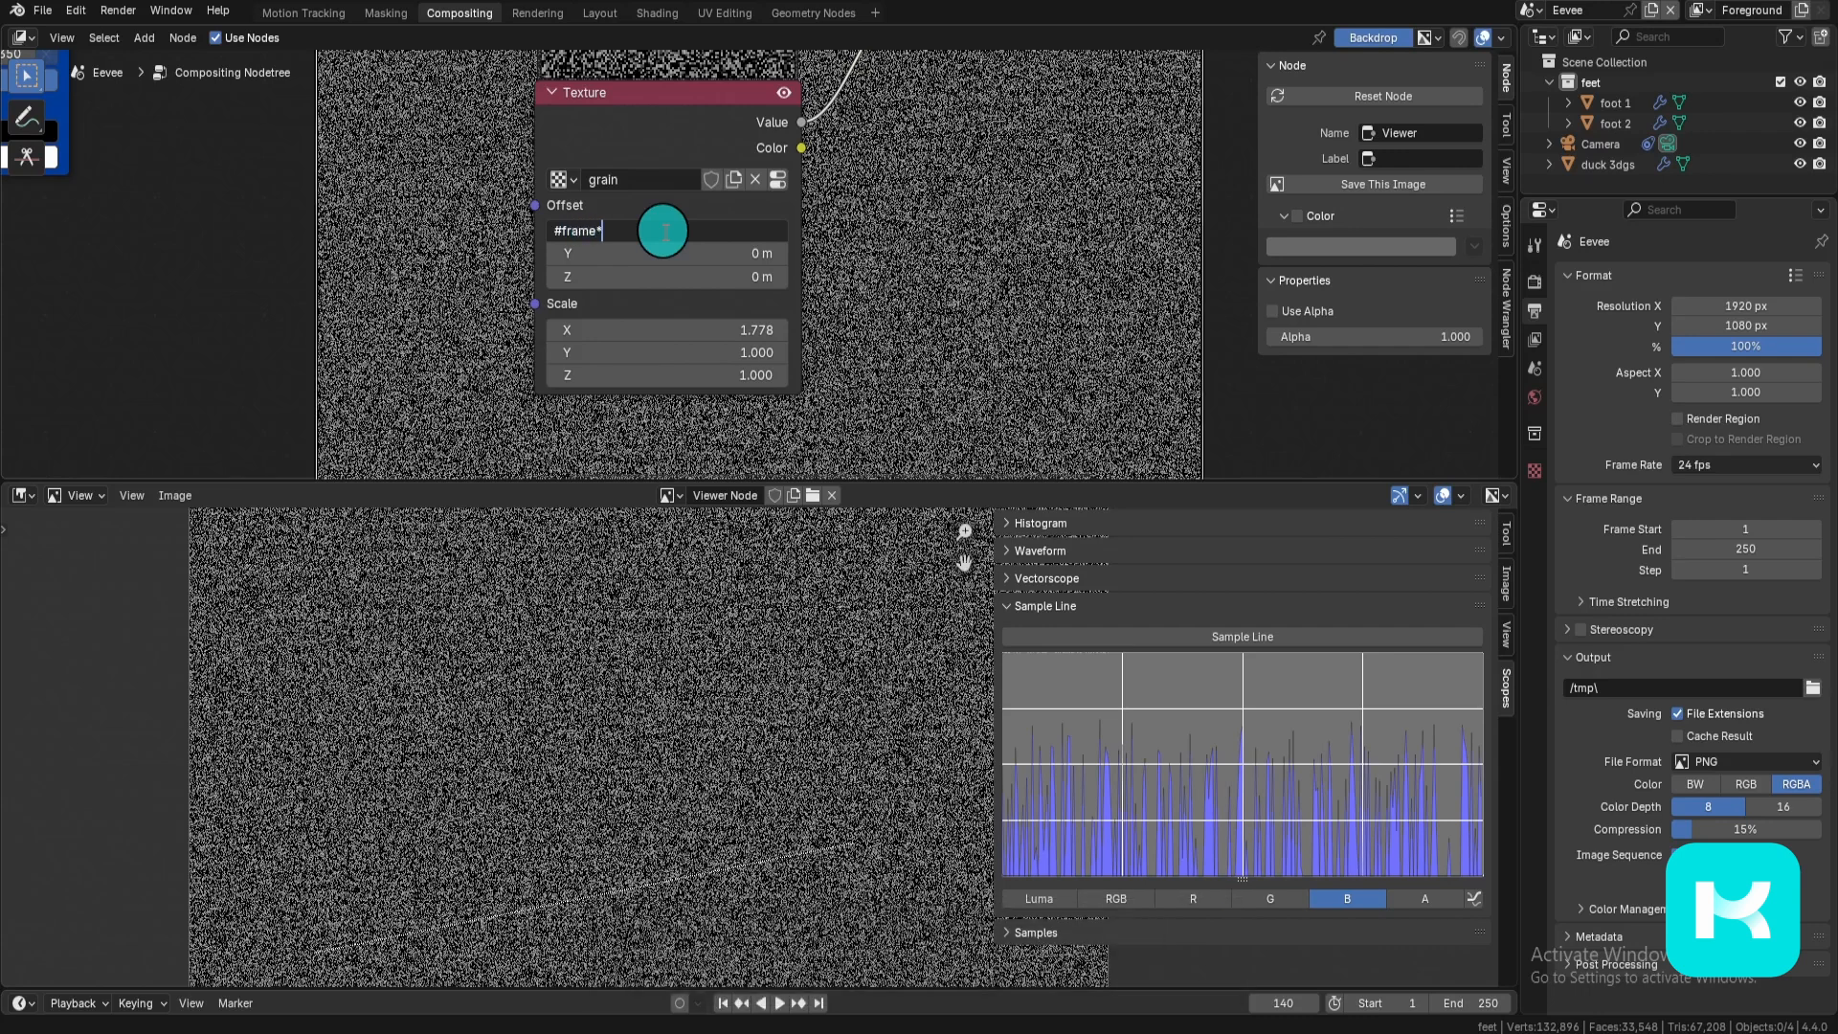
{"action": "type", "text": "7"}
{"action": "key", "text": "Return"}
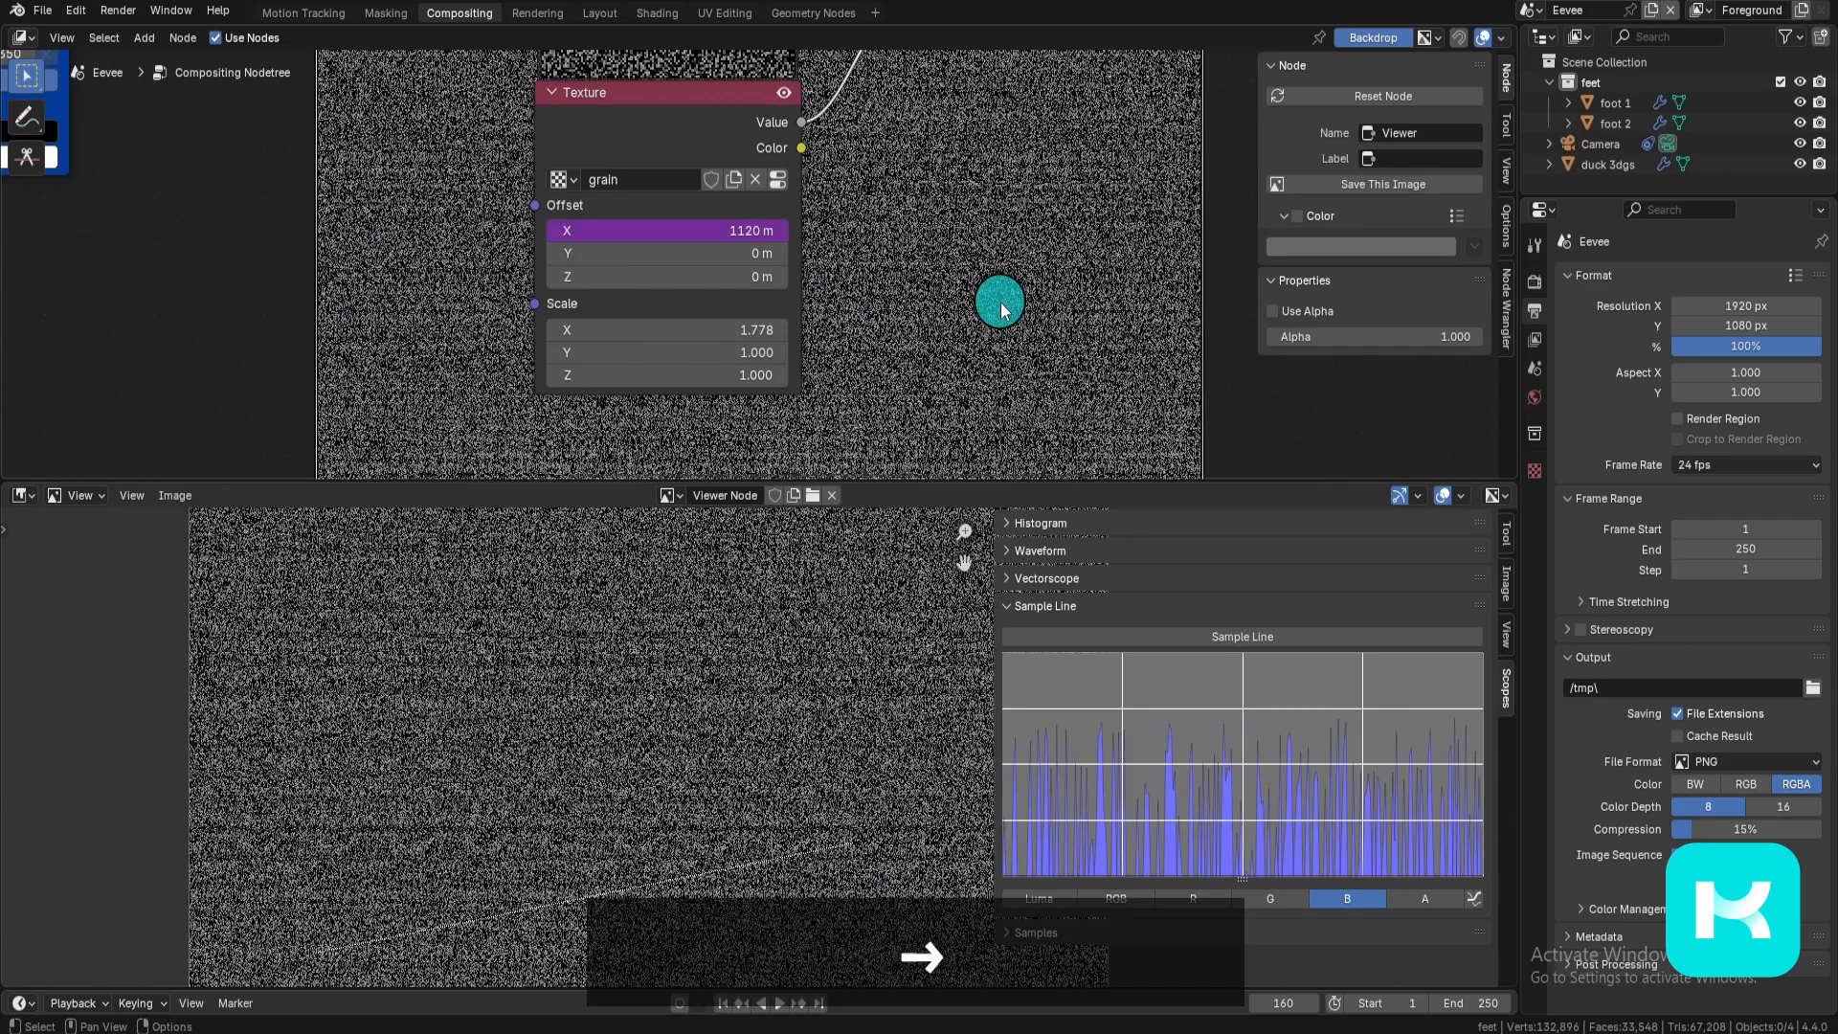
Step: Add a Mix node after the Blur node and set its blend mode to Overlay
{"action": "left_click_drag", "start_coordinate": [549, 141], "coordinate": [816, 298]}
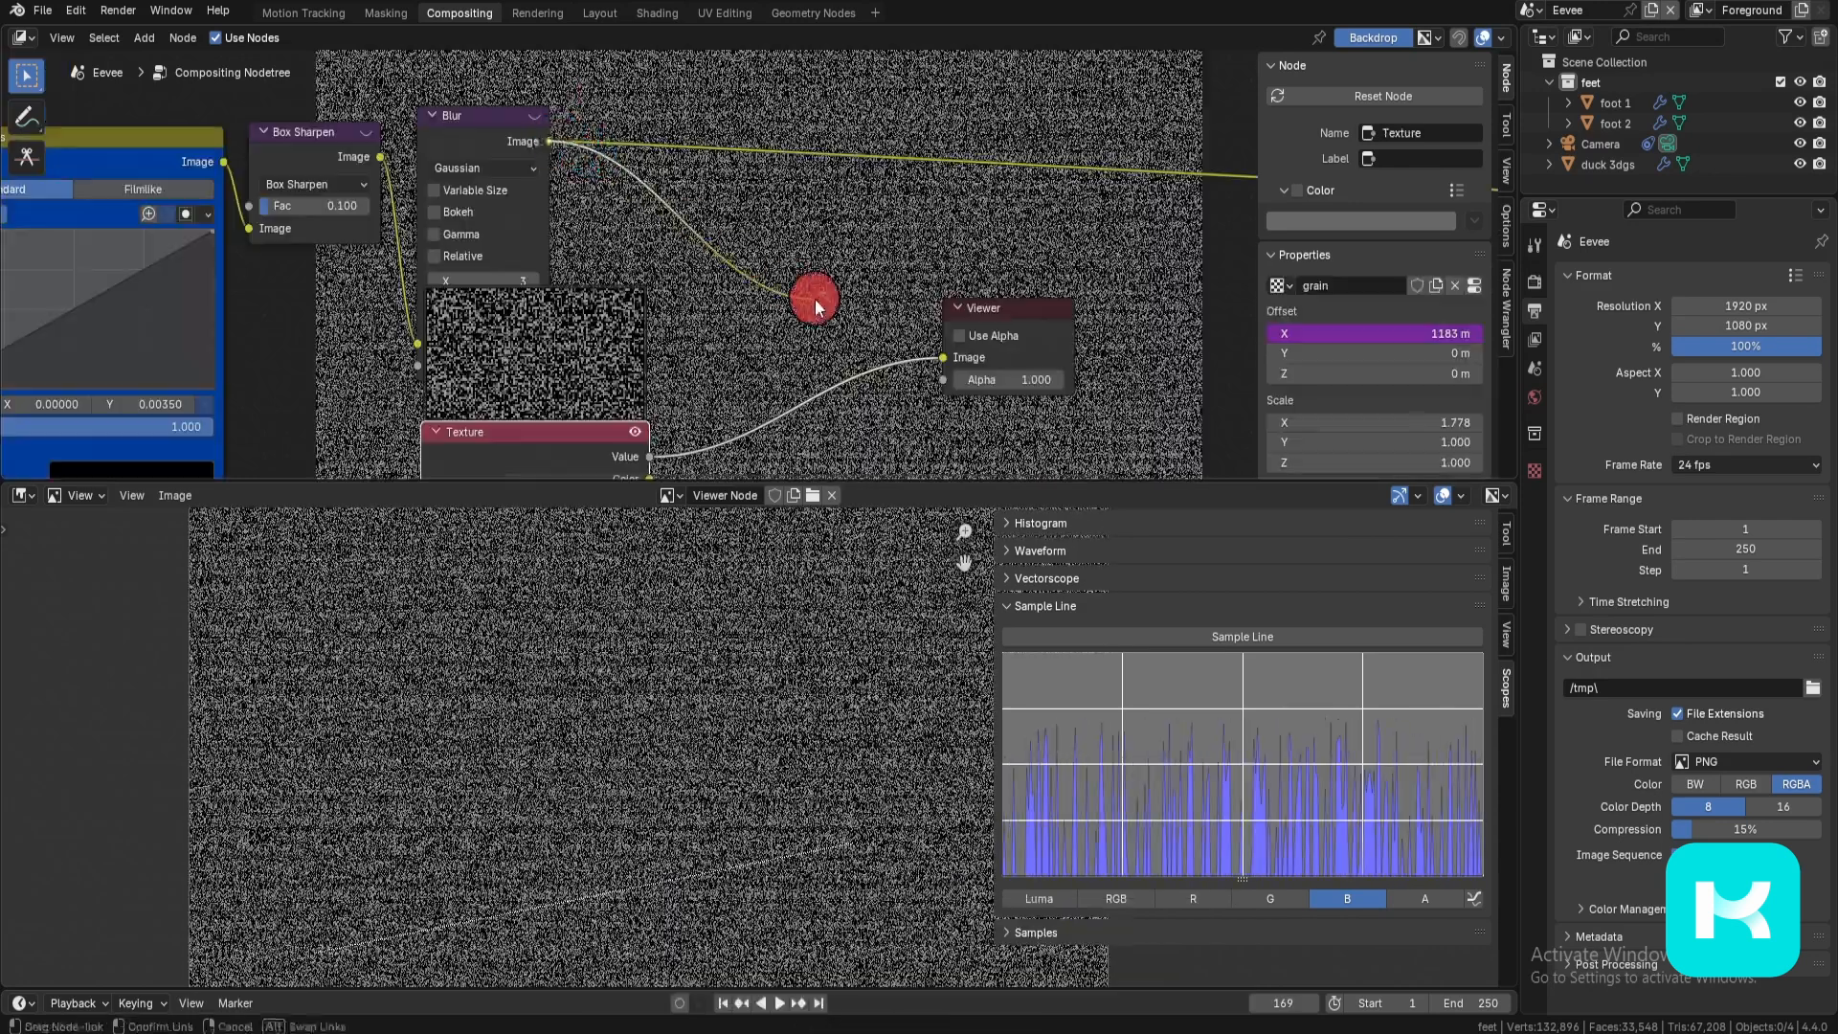
{"action": "type", "text": "mix"}
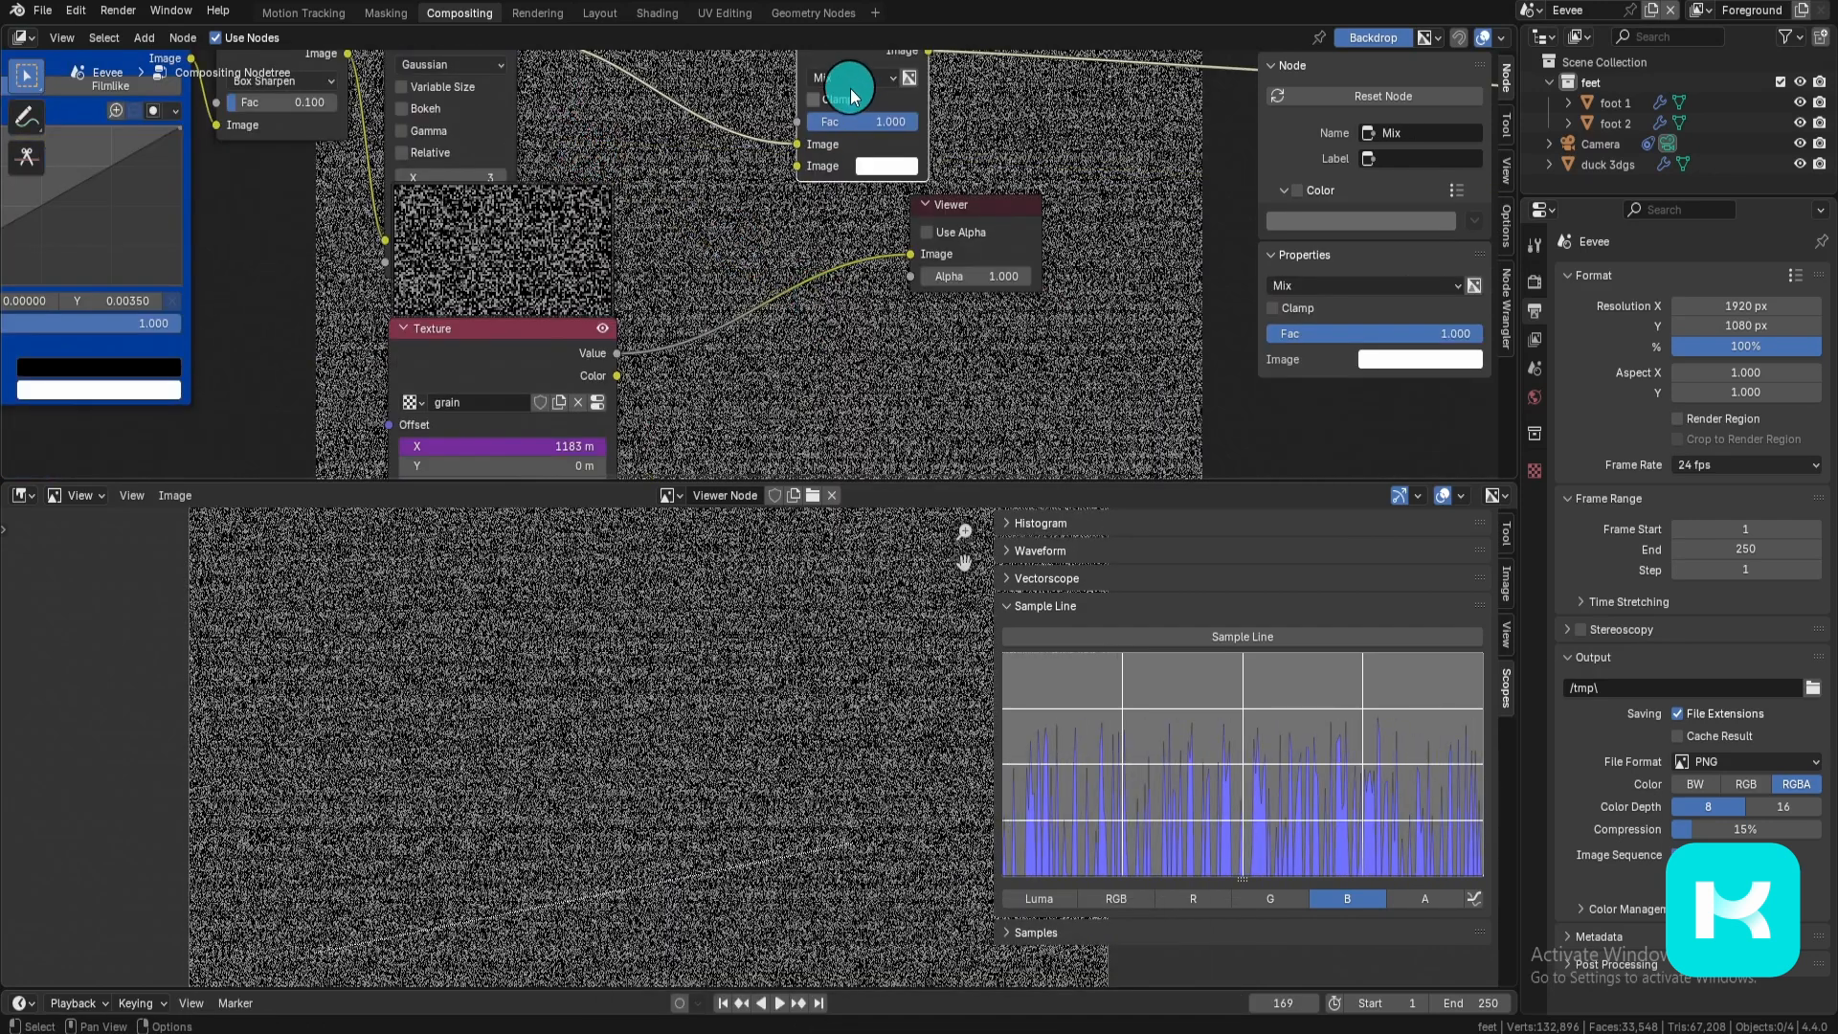
{"action": "left_click", "coordinate": [850, 80]}
Step: Feed the grain texture's value into the Overlay node's second image input and preview the Overlay result in the viewer
{"action": "left_click_drag", "start_coordinate": [690, 343], "coordinate": [841, 205]}
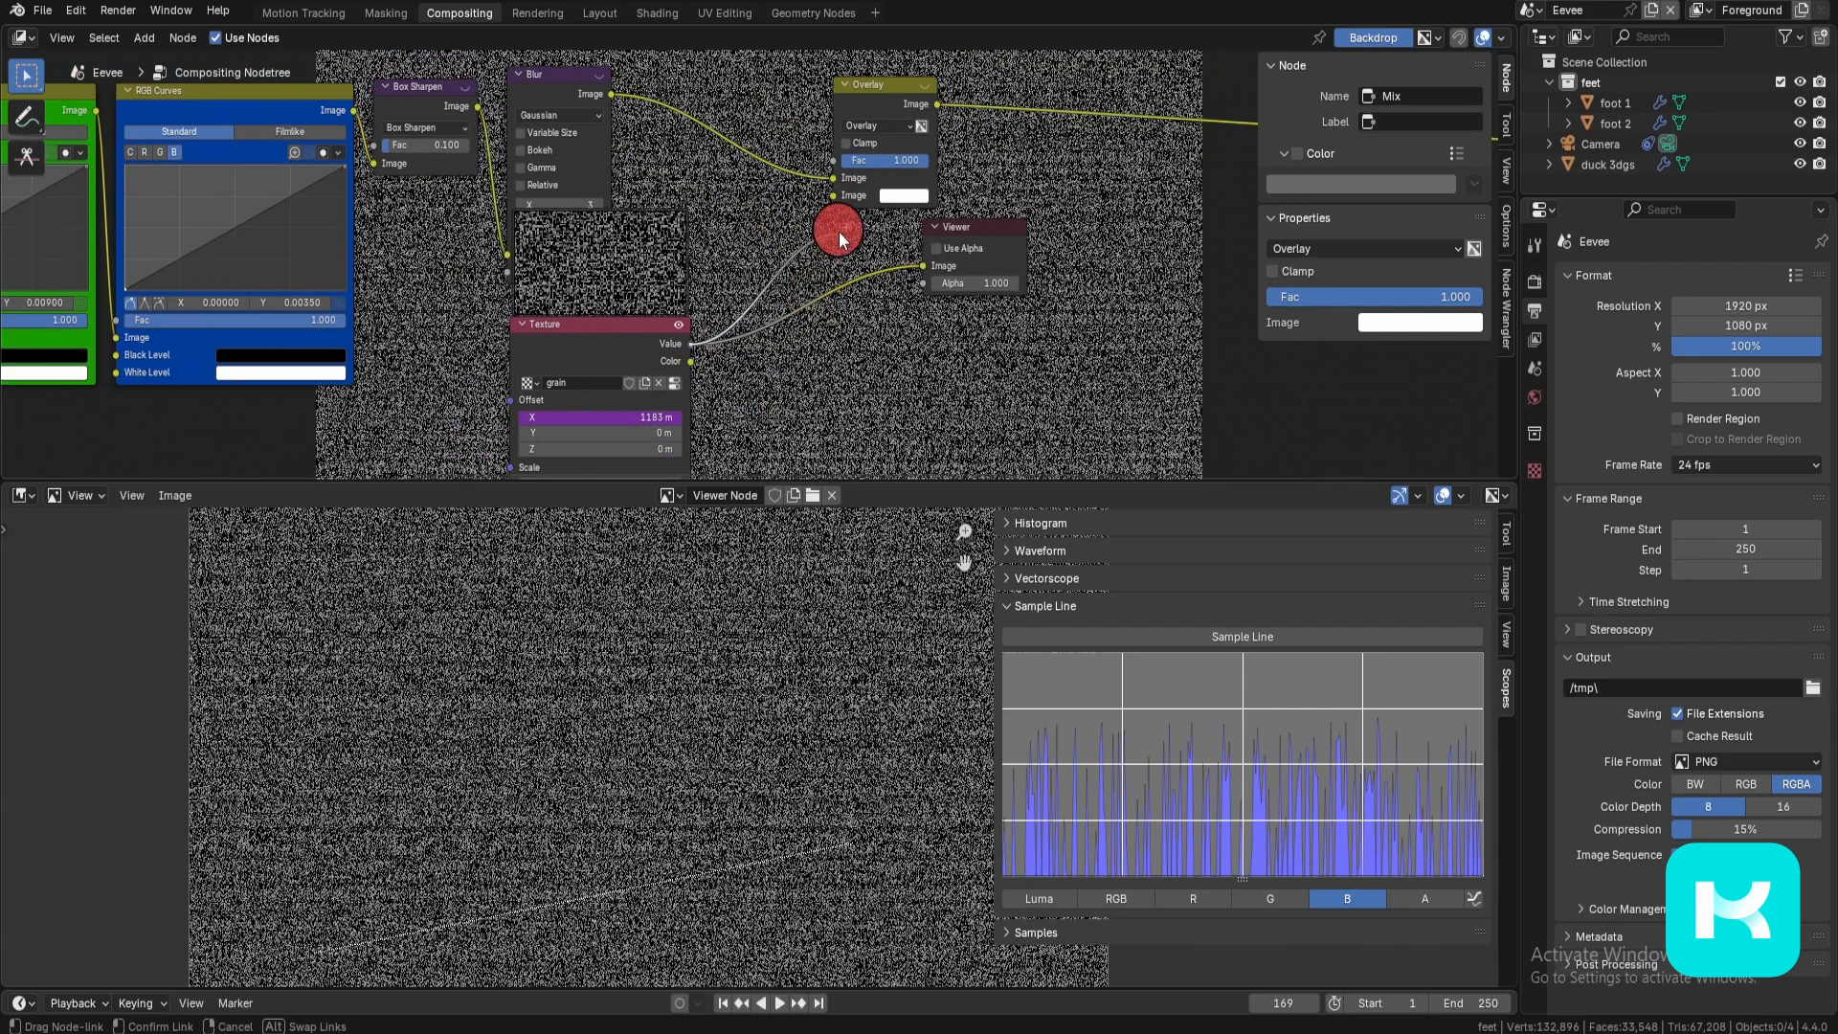
{"action": "left_click_drag", "start_coordinate": [631, 350], "coordinate": [607, 393]}
{"action": "left_click", "coordinate": [892, 115], "text": "ctrl+shift"}
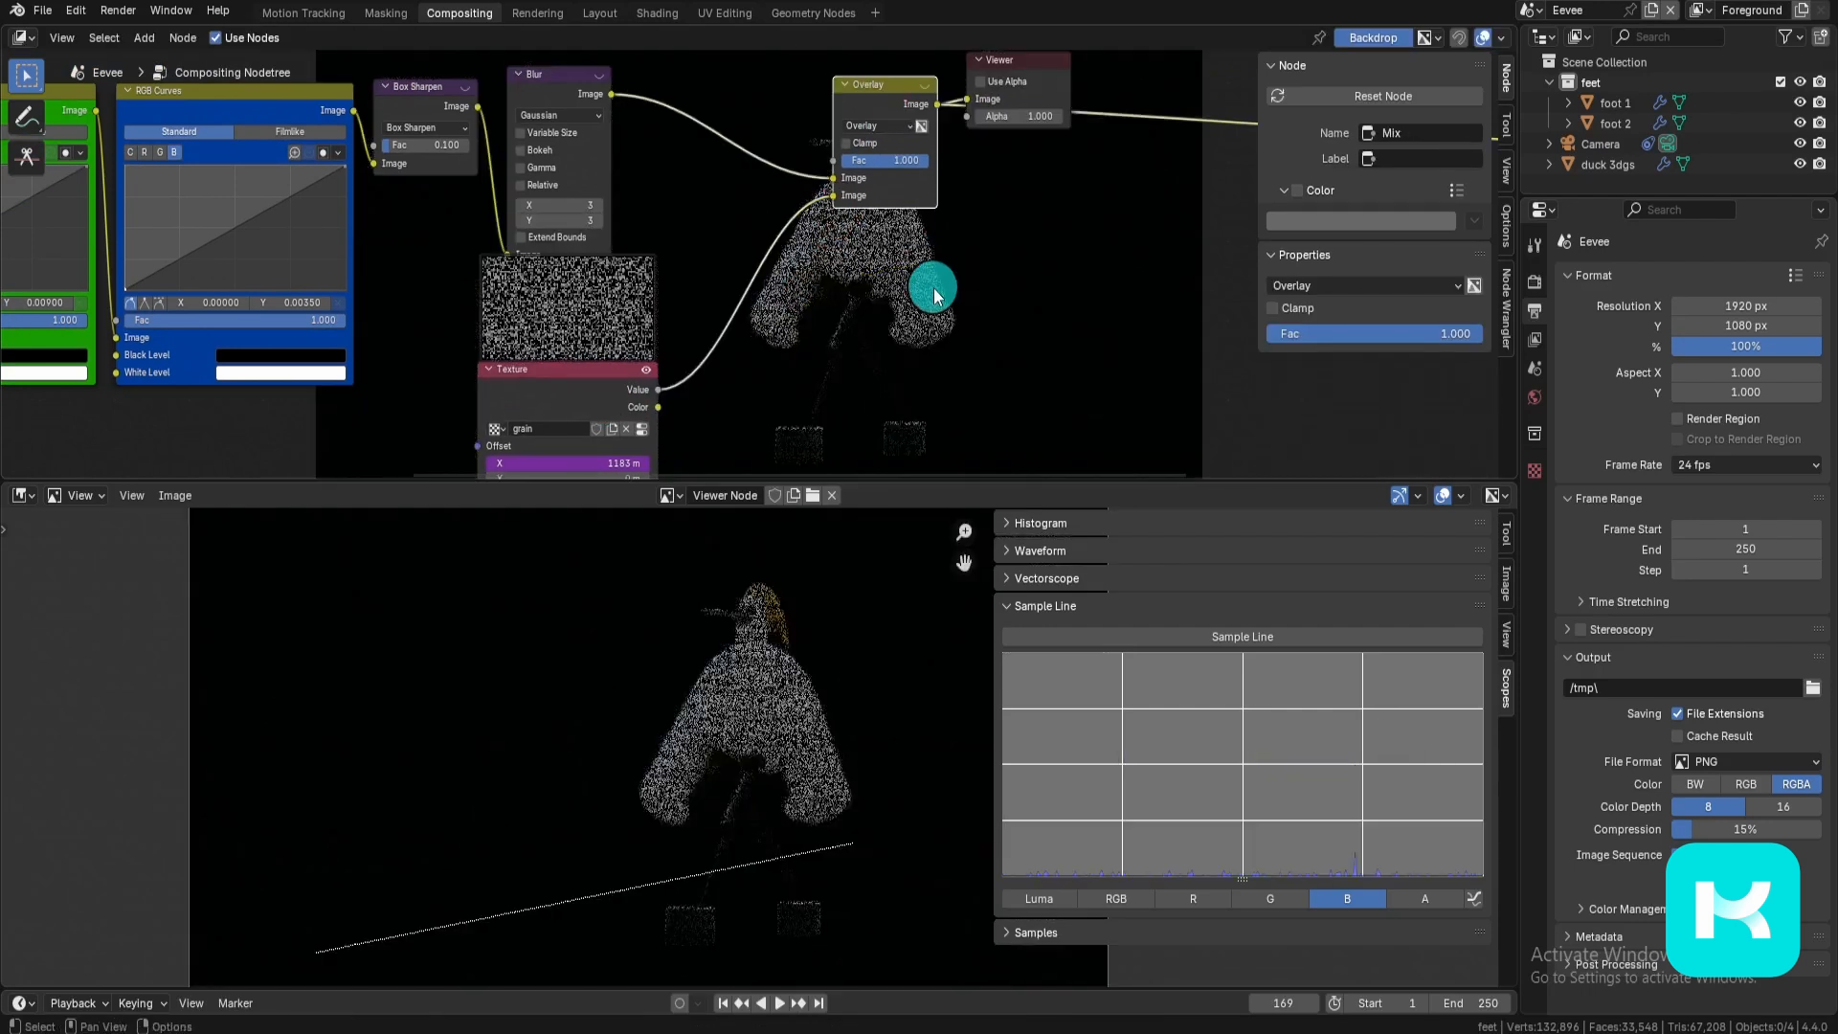
Step: Set the Overlay node's factor to 0.067 and toggle its mute to compare the duck with and without grain
{"action": "left_click_drag", "start_coordinate": [766, 273], "coordinate": [649, 273]}
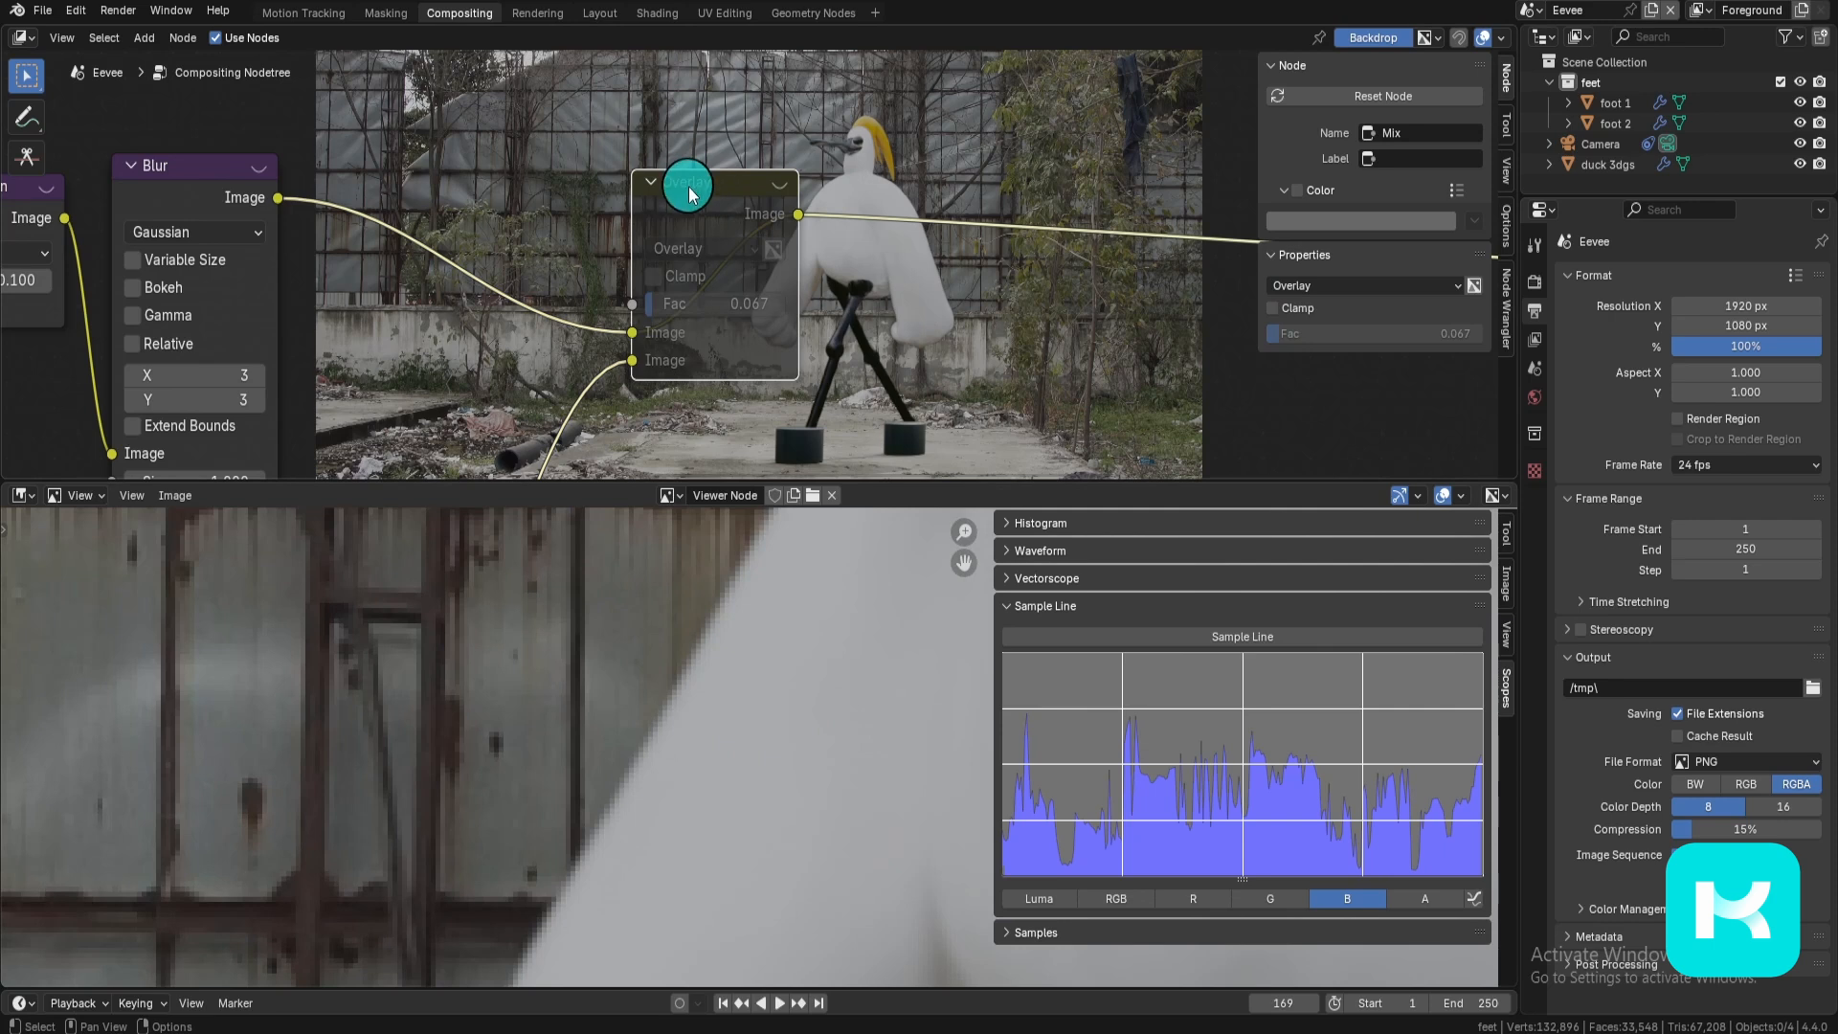
{"action": "key", "text": "m"}
{"action": "left_click", "coordinate": [706, 214]}
{"action": "key", "text": "m"}
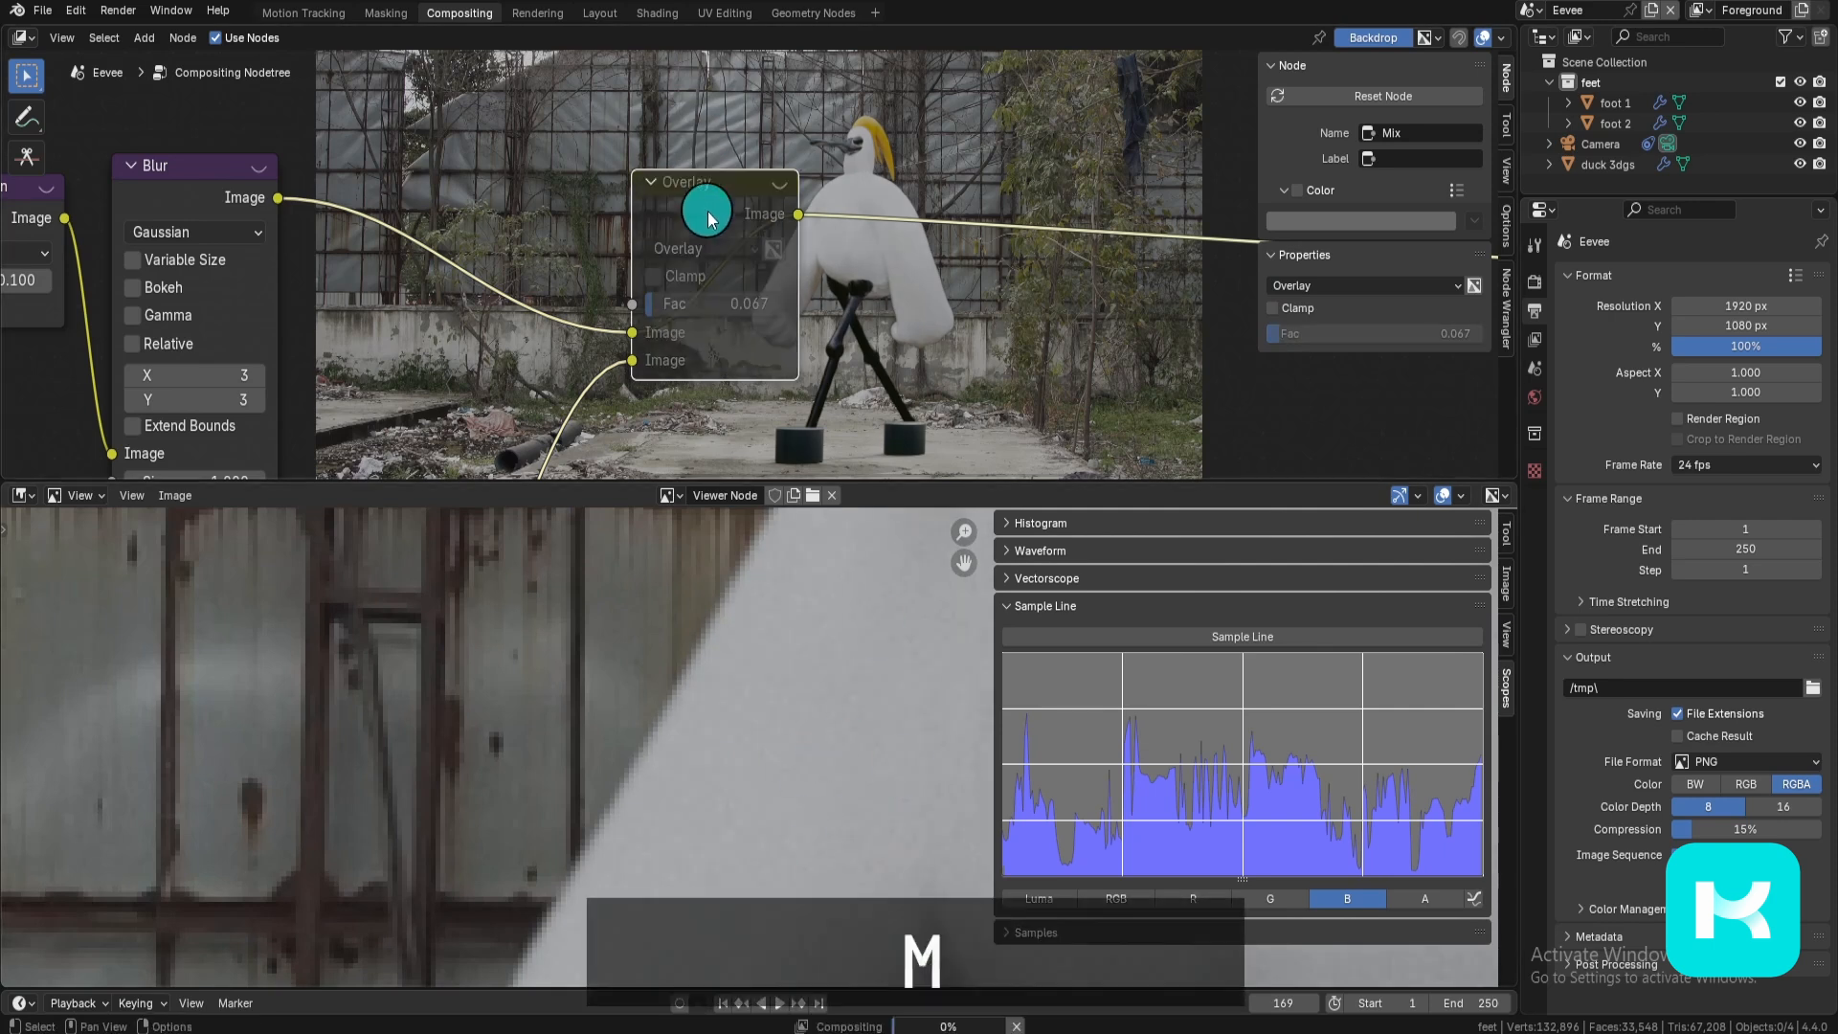
{"action": "key", "text": "m"}
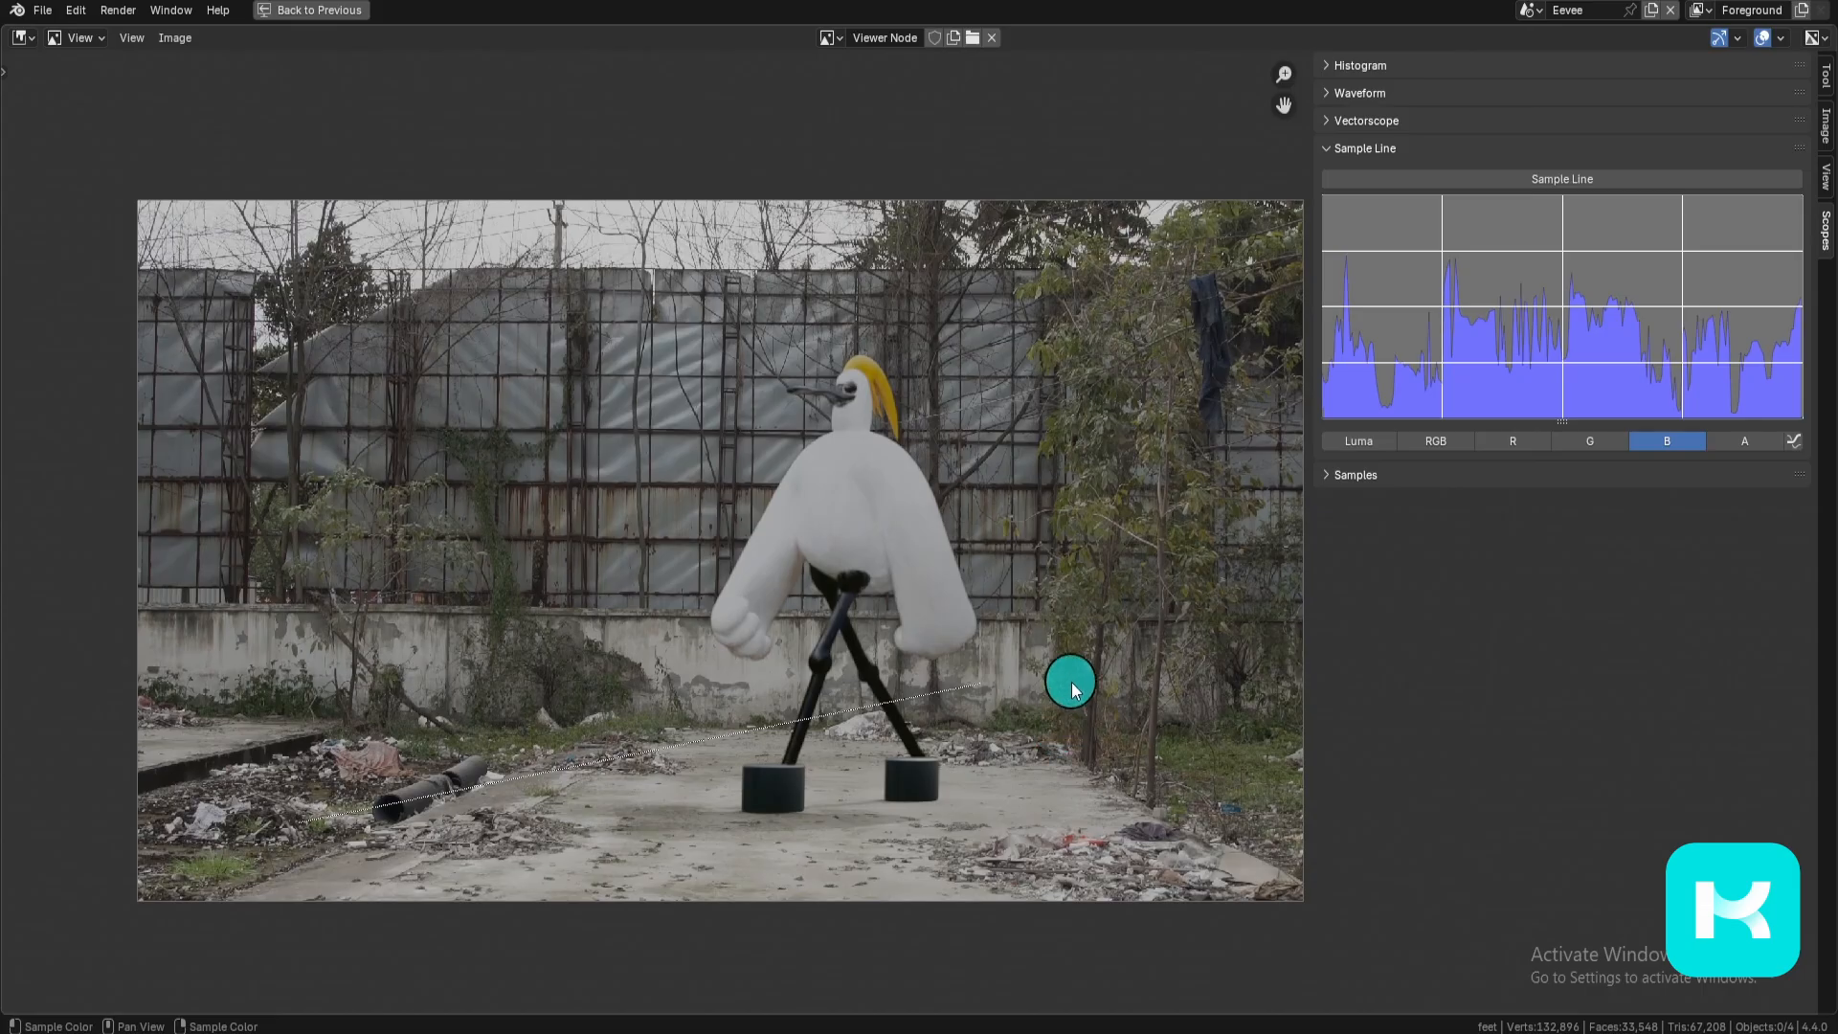
Step: Examine the full-size composite, checking the duck's feet and contact shadows against the footage
{"action": "mouse_move", "coordinate": [1081, 679]}
{"action": "middle_mouse_down"}
{"action": "mouse_move", "coordinate": [1068, 706]}
{"action": "mouse_move", "coordinate": [1086, 693]}
{"action": "middle_mouse_up"}
{"action": "middle_click_drag", "start_coordinate": [943, 777], "coordinate": [1131, 503]}
{"action": "scroll", "coordinate": [1131, 498], "scroll_direction": "up", "scroll_amount": 2}
{"action": "scroll", "coordinate": [1132, 503], "scroll_direction": "up", "scroll_amount": 2}
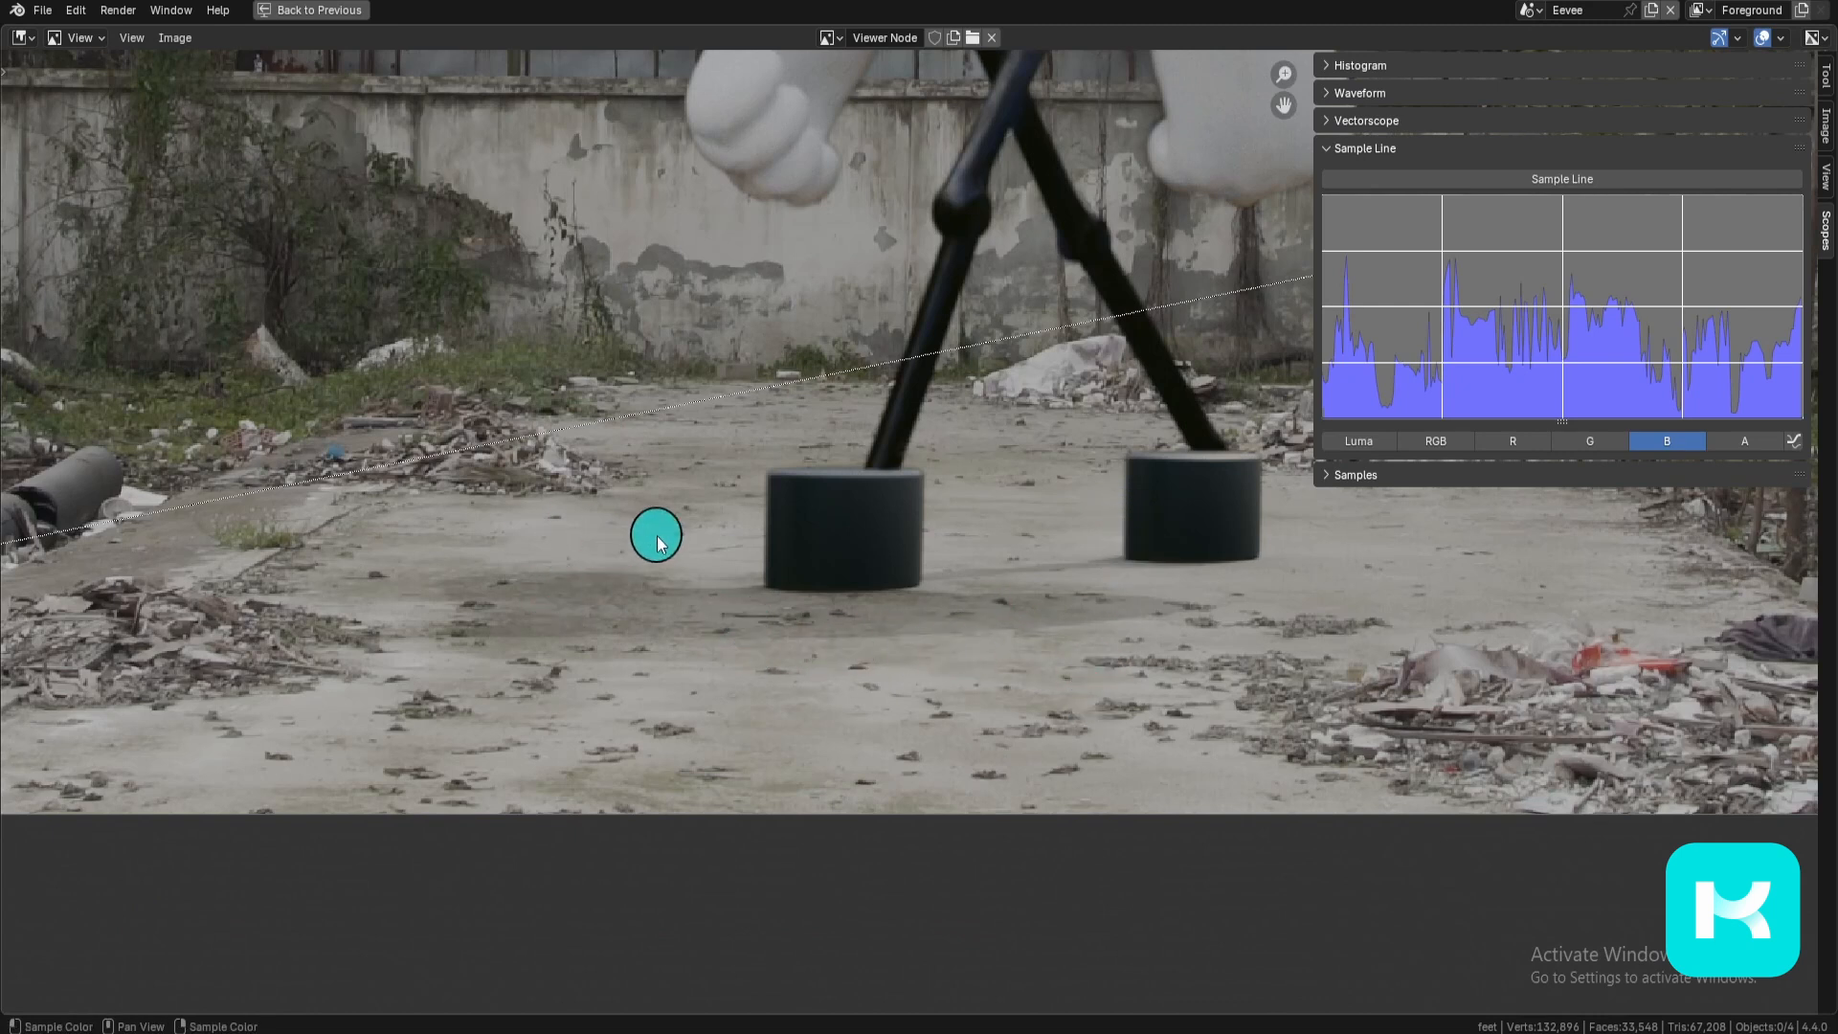
{"action": "scroll", "coordinate": [658, 536], "scroll_direction": "down", "scroll_amount": 6}
{"action": "middle_click_drag", "start_coordinate": [892, 484], "coordinate": [776, 566]}
{"action": "scroll", "coordinate": [894, 664], "scroll_direction": "up", "scroll_amount": 1}
{"action": "scroll", "coordinate": [831, 592], "scroll_direction": "up", "scroll_amount": 1}
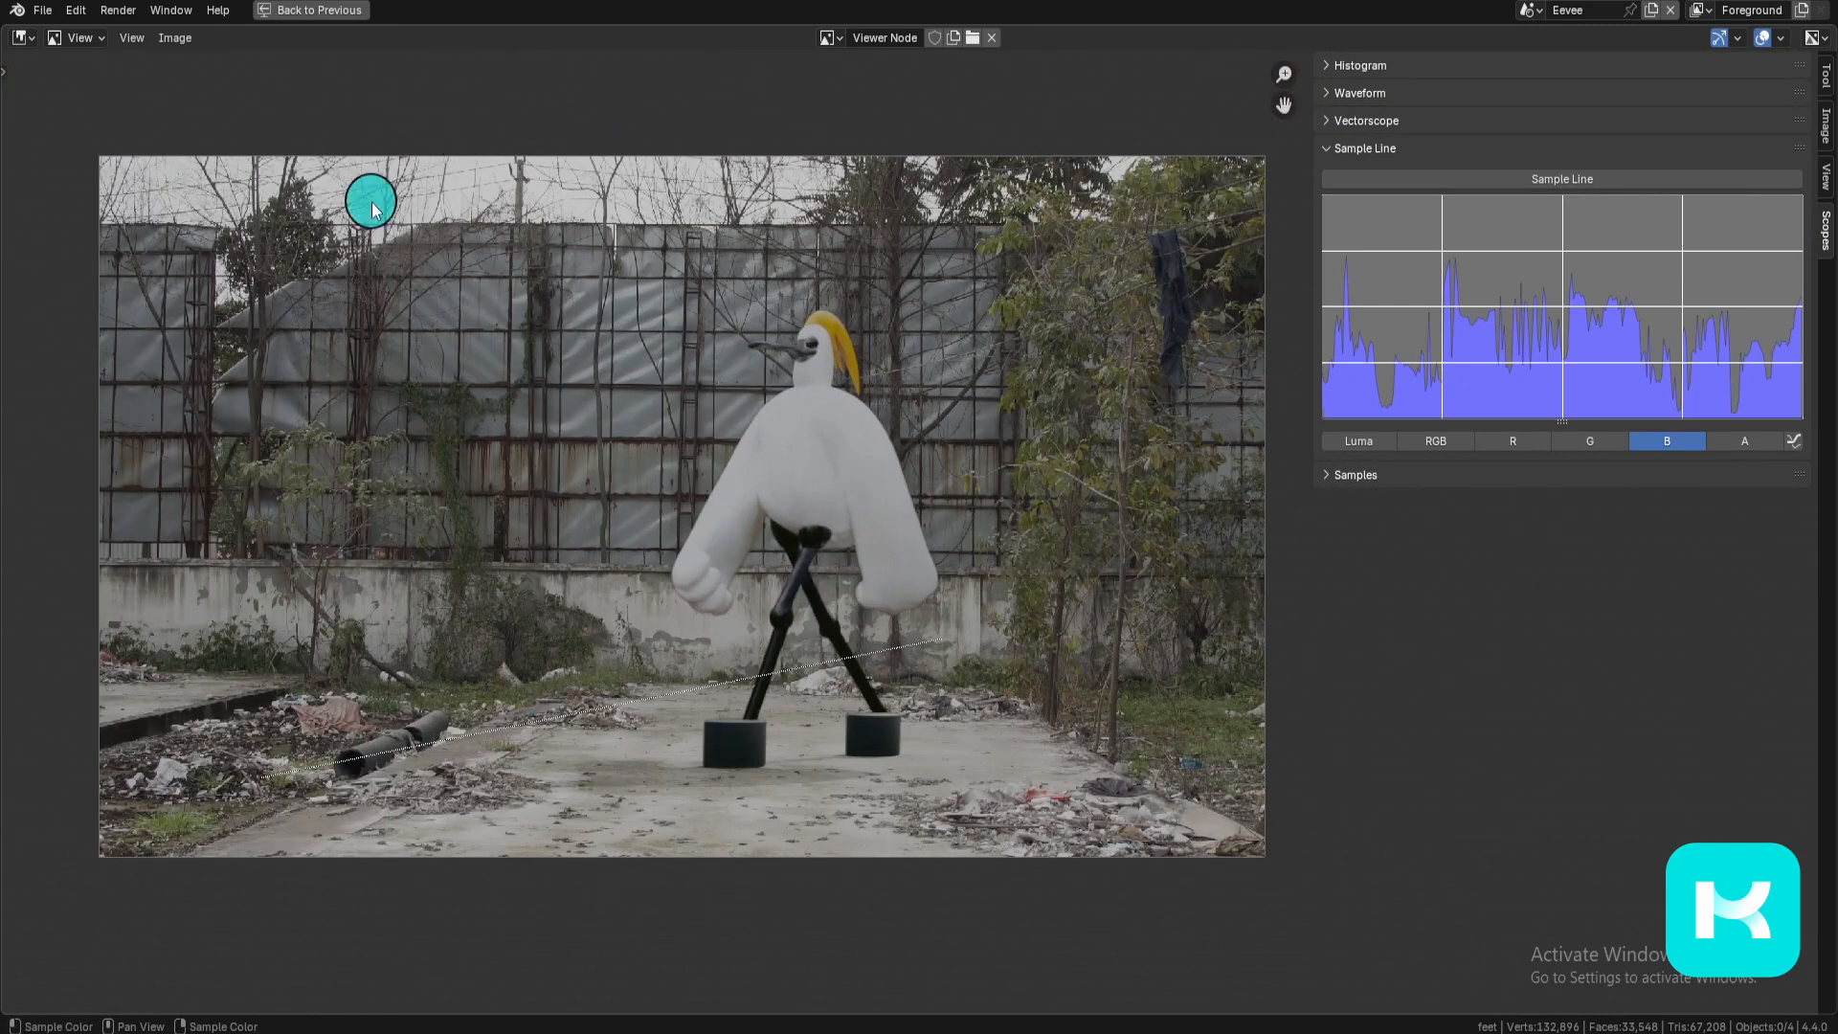
{"action": "key", "text": "ctrl+space"}
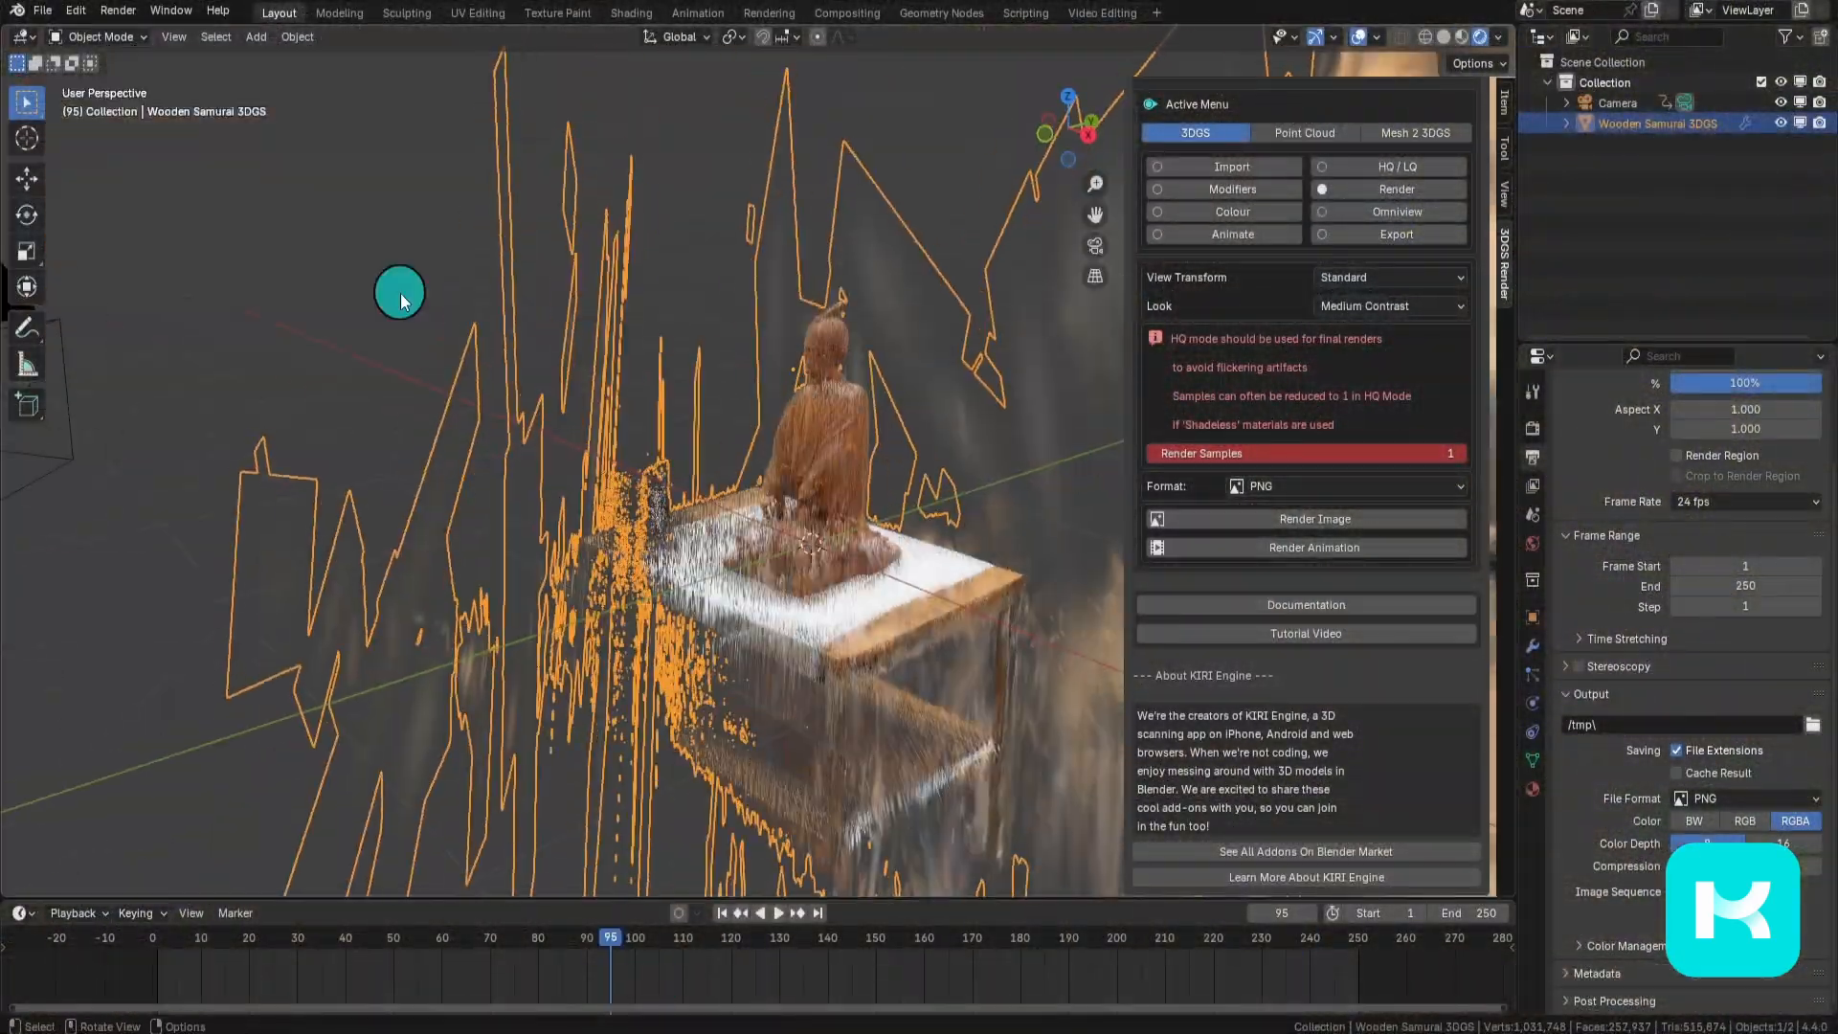
{"action": "middle_click_drag", "start_coordinate": [400, 293], "coordinate": [669, 307]}
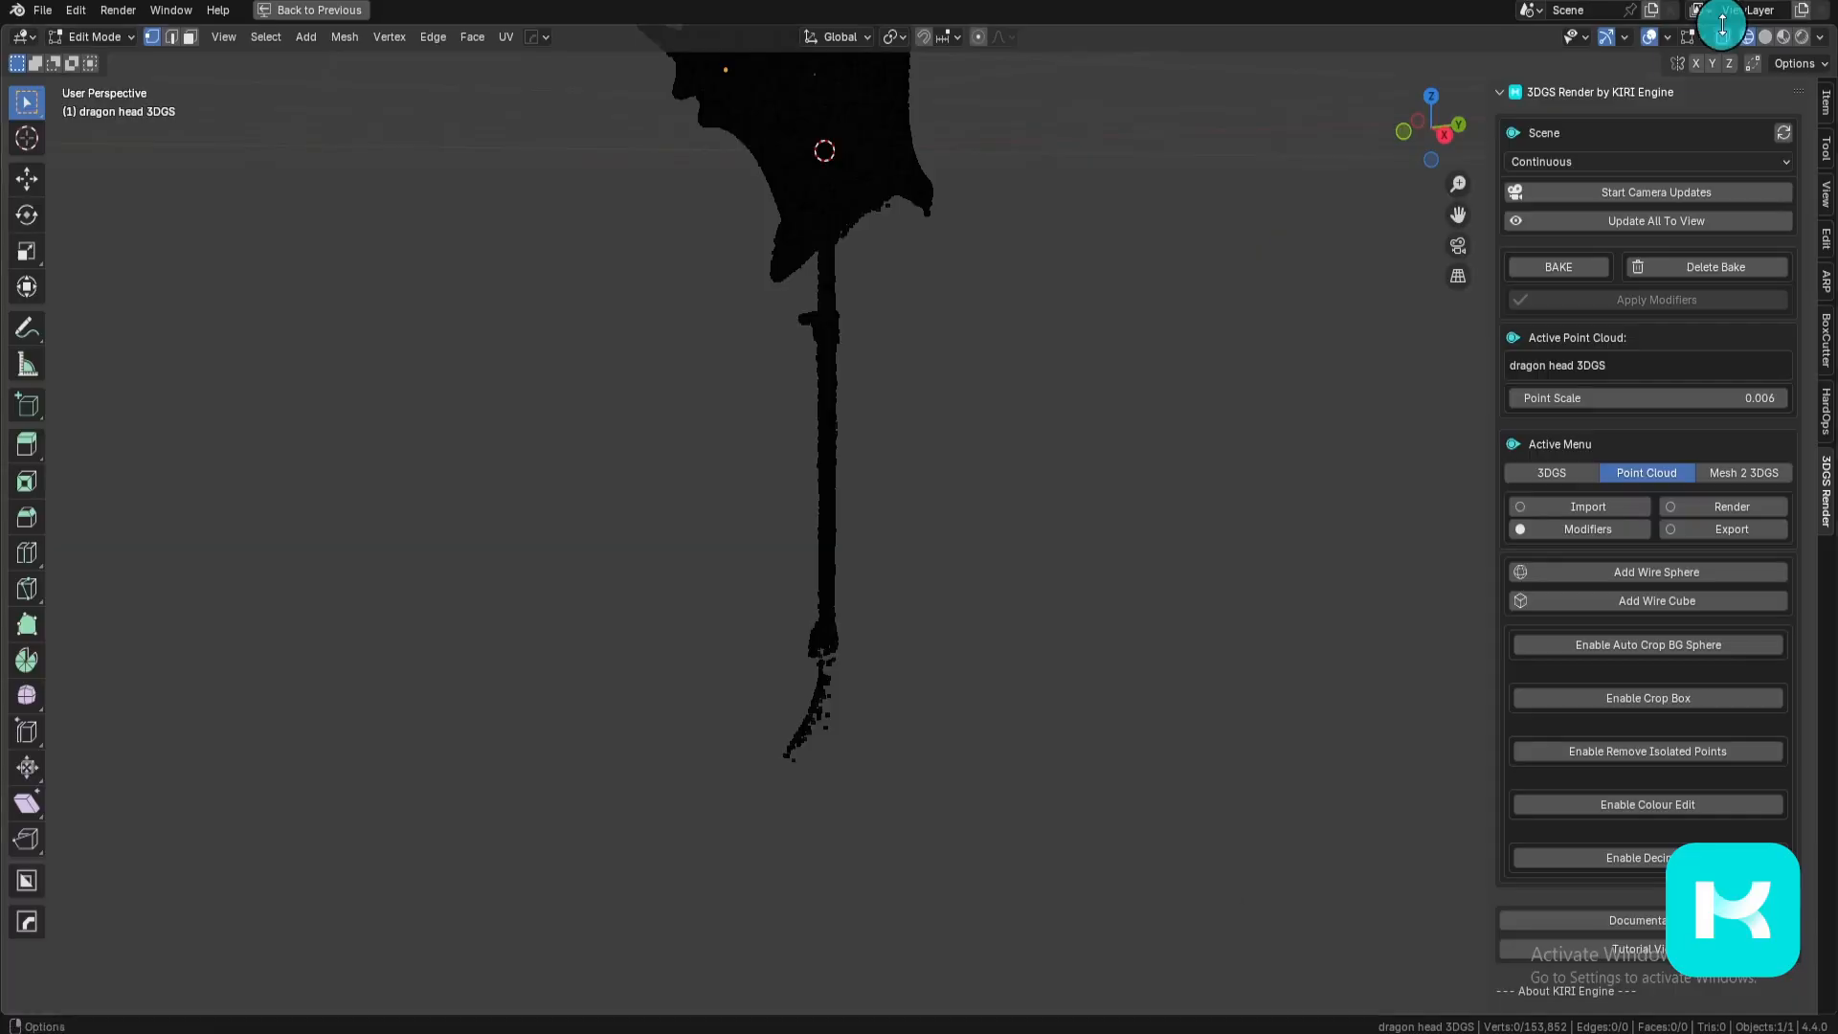
Step: Delete the points forming the lower part of the stand beneath the dragon head point cloud
{"action": "left_click_drag", "start_coordinate": [616, 911], "coordinate": [942, 574]}
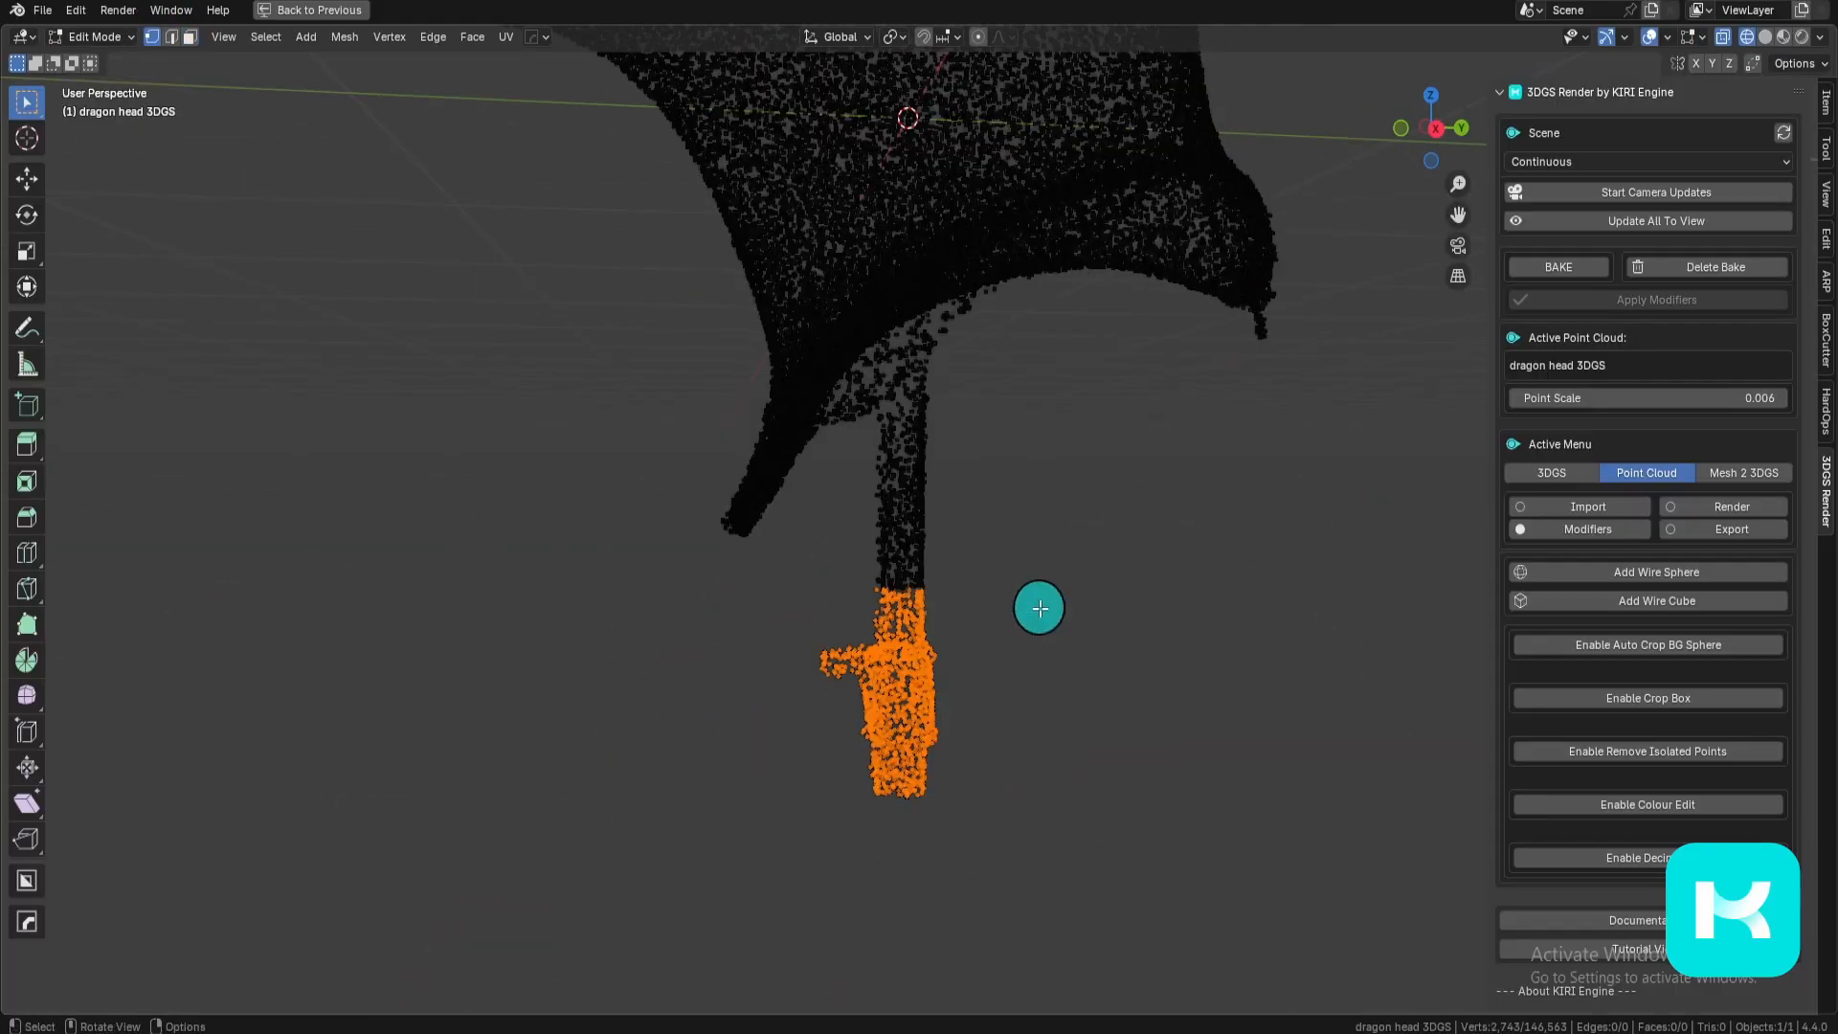
{"action": "key", "text": "Delete"}
{"action": "middle_click_drag", "start_coordinate": [935, 485], "coordinate": [961, 552]}
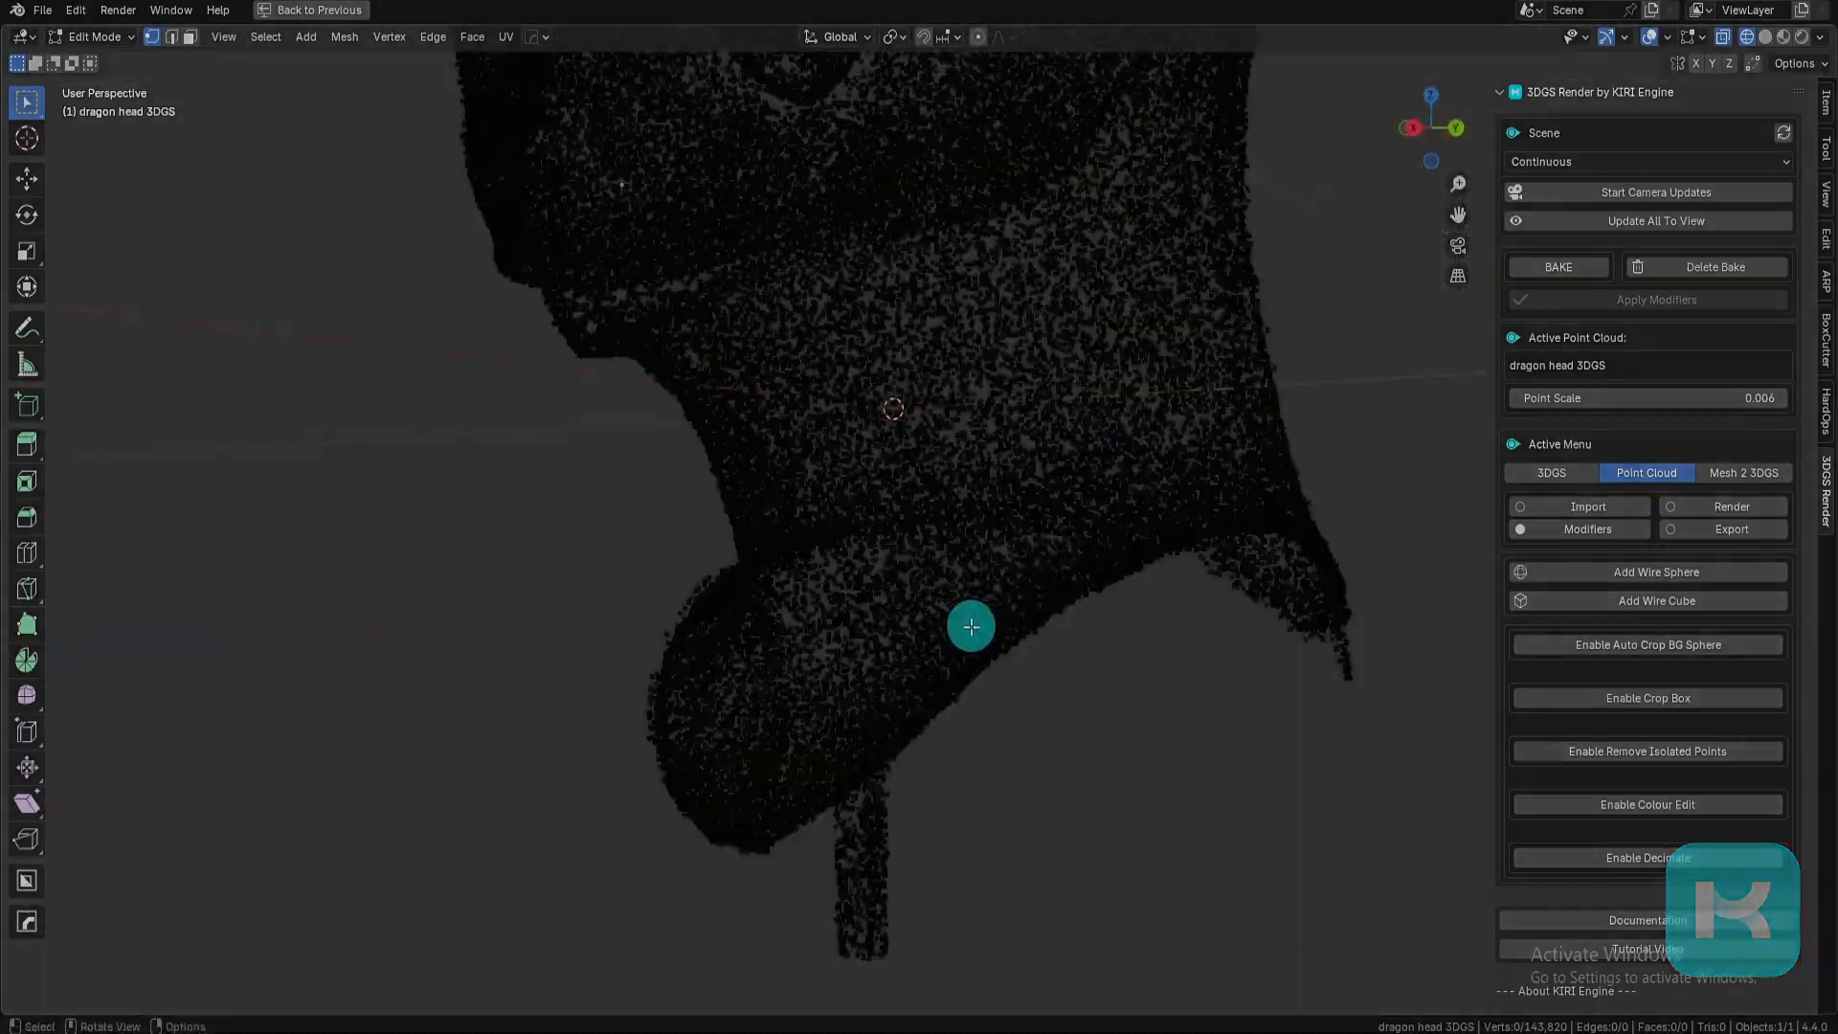